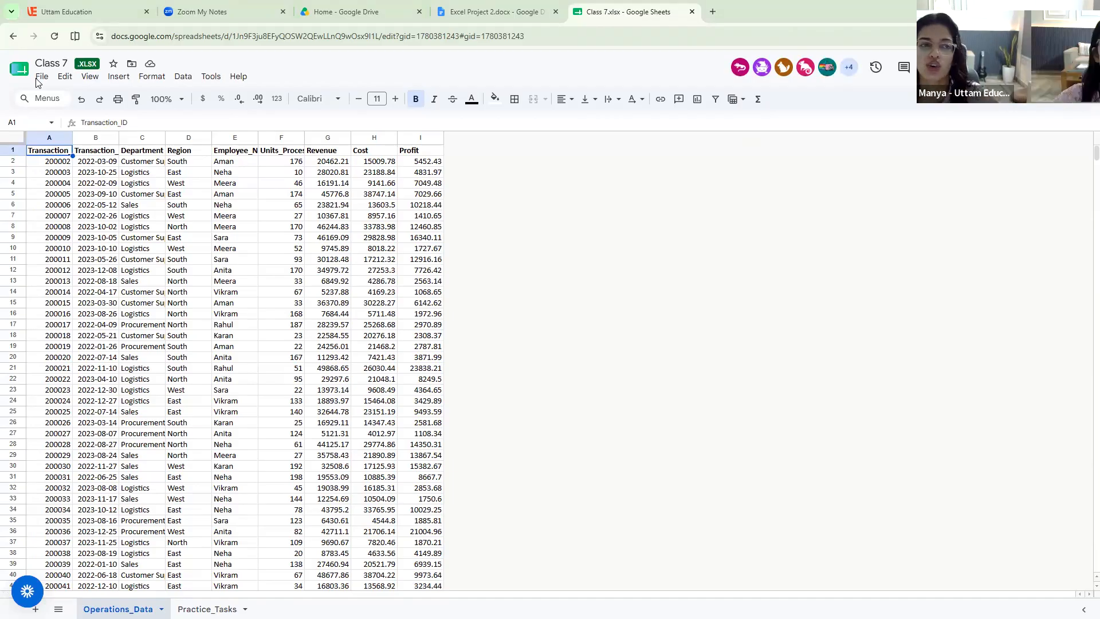
# Download the Class 7 spreadsheet as a Microsoft Excel (.xlsx) file and show it in the Downloads folder
pyautogui.click(41, 77)
pyautogui.moveTo(90, 239)
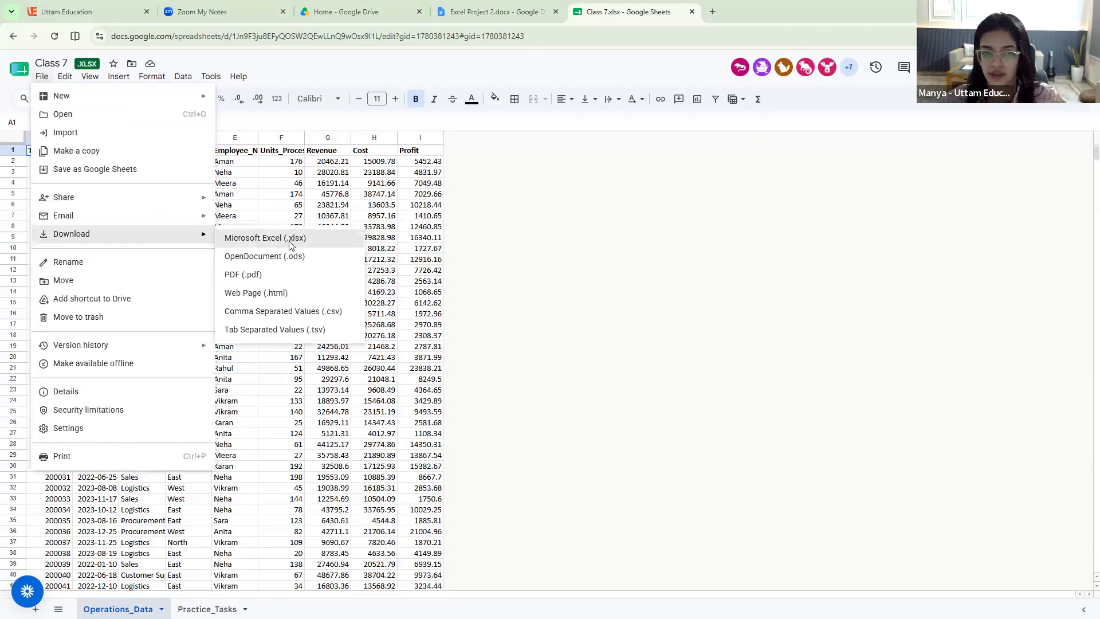
pyautogui.click(290, 245)
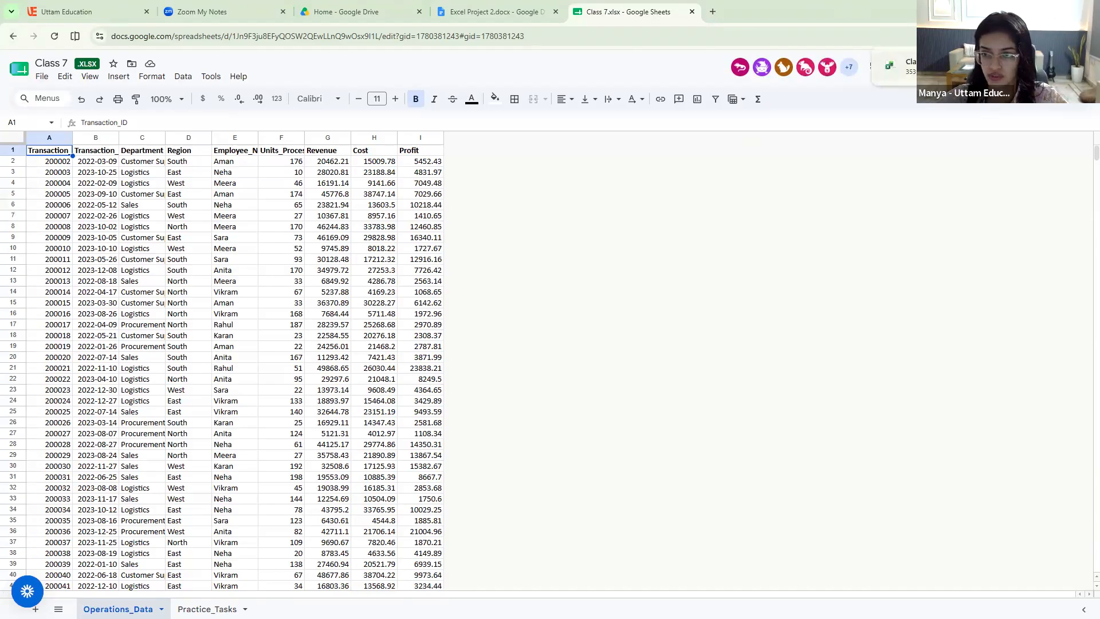
pyautogui.click(891, 65)
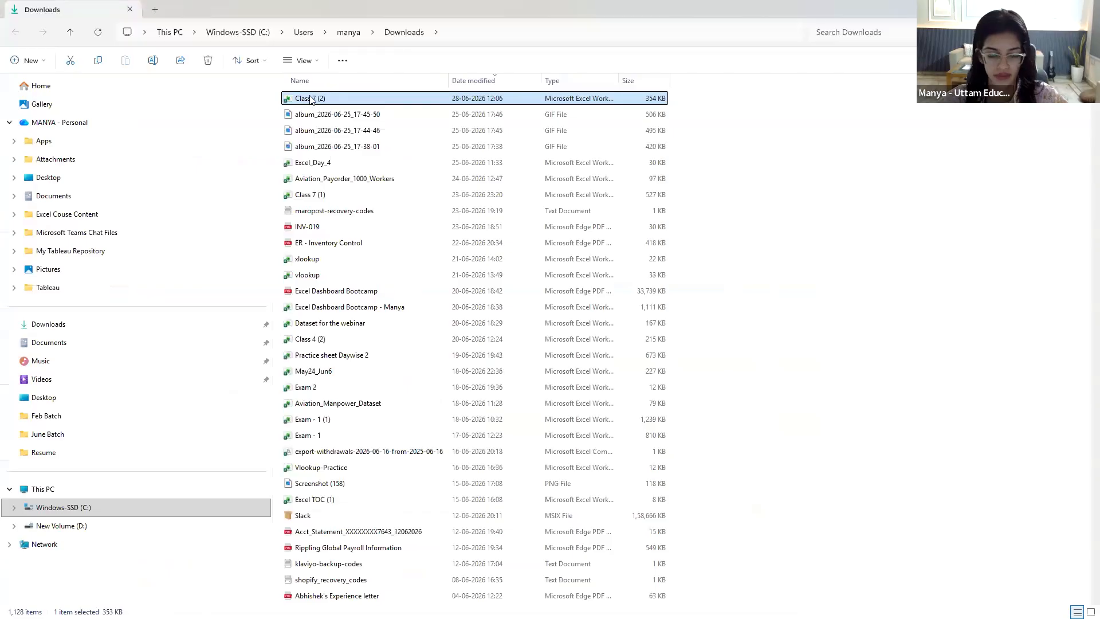
# Copy the downloaded Class 7 (2) file into the June Batch folder inside Uttam - Live Classes on the Desktop
pyautogui.rightClick(312, 100)
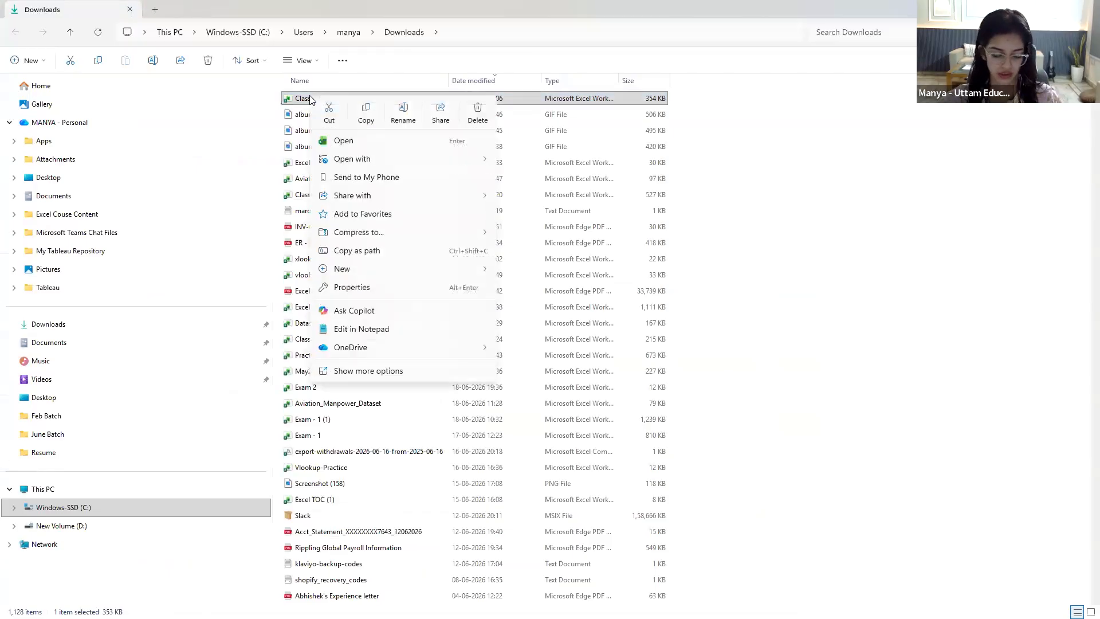
pyautogui.click(366, 113)
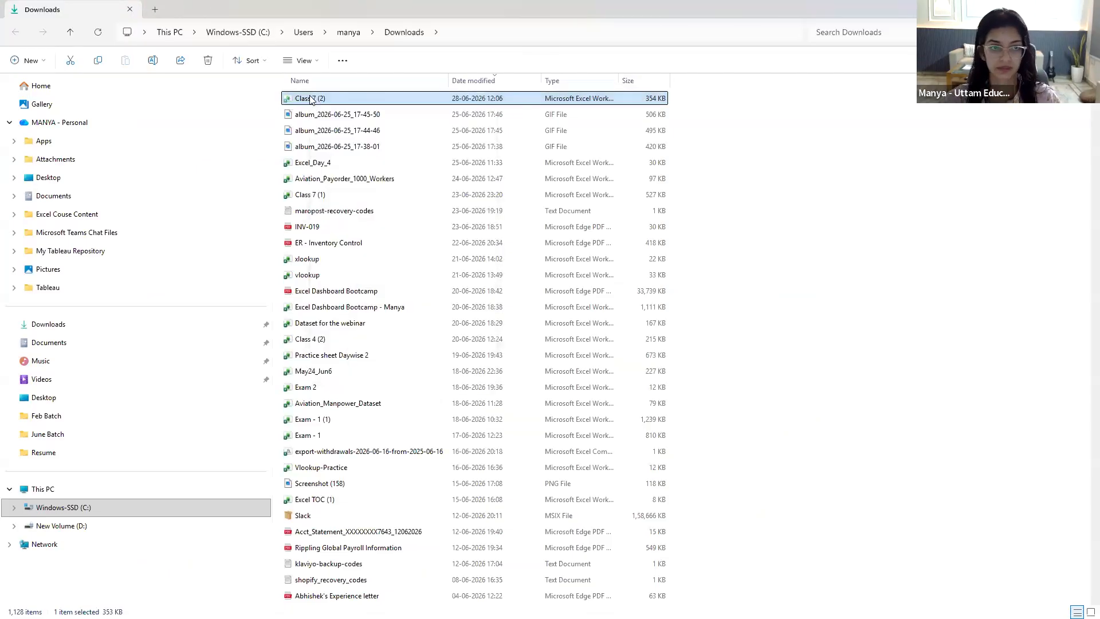
pyautogui.click(67, 395)
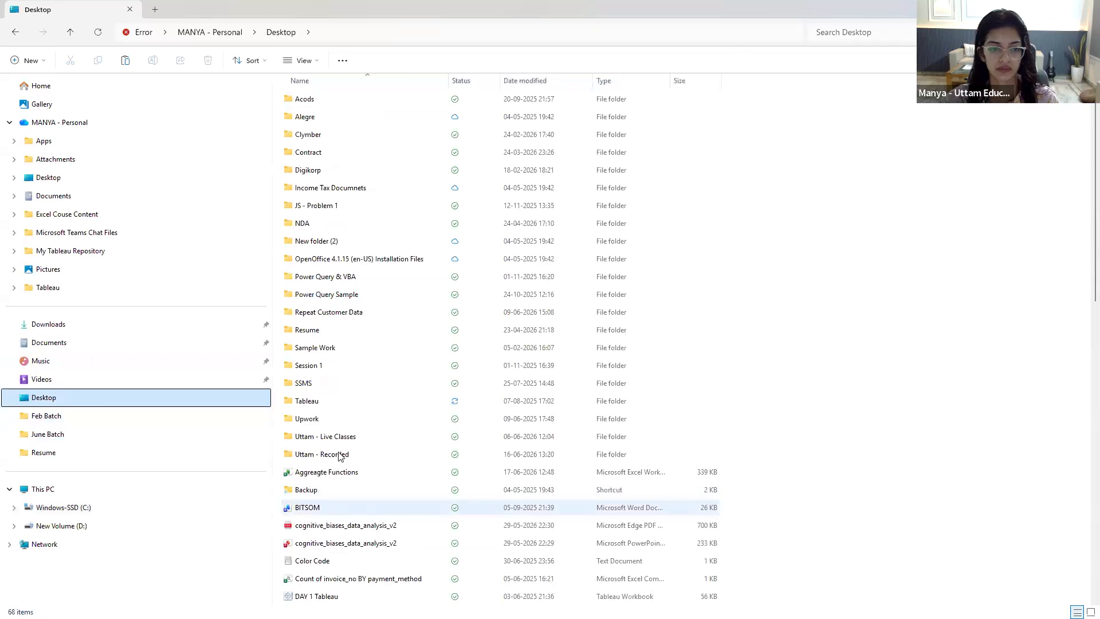
pyautogui.doubleClick(345, 441)
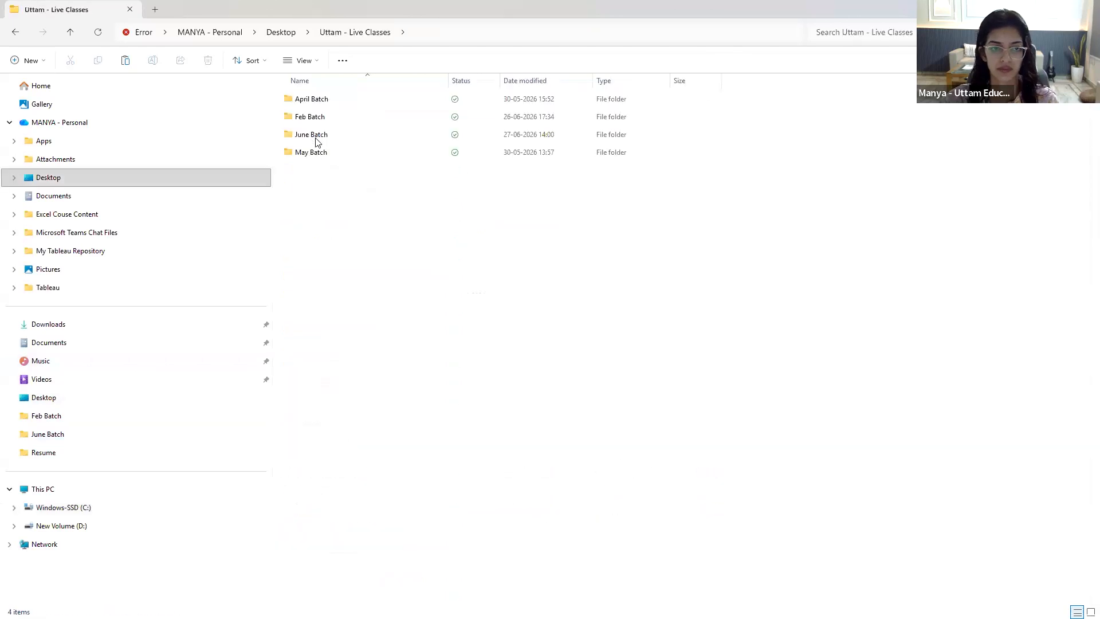
pyautogui.doubleClick(316, 139)
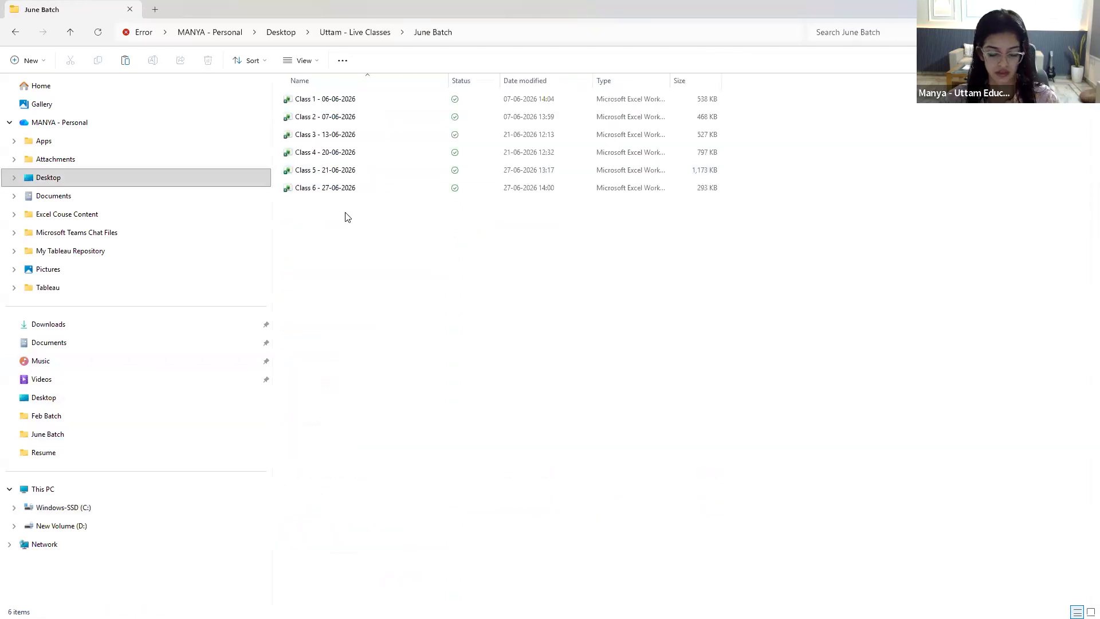
pyautogui.hotkey('ctrl', 'v')
# Rename the copied Class 7 (2) file as "Class 7 - 20-06-2026"
pyautogui.rightClick(343, 209)
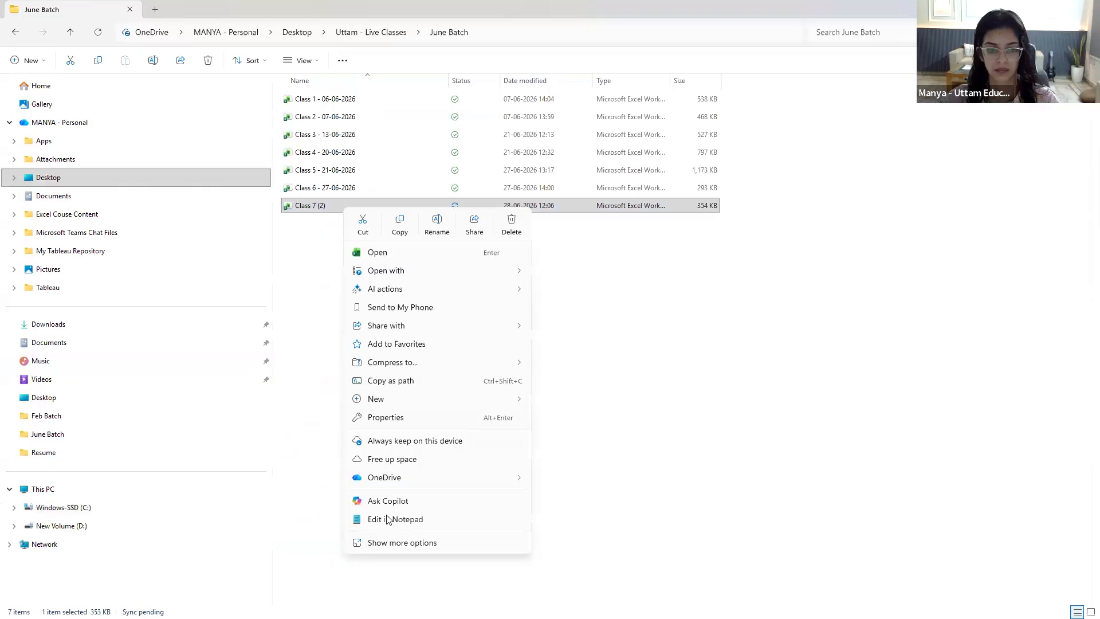
pyautogui.click(394, 543)
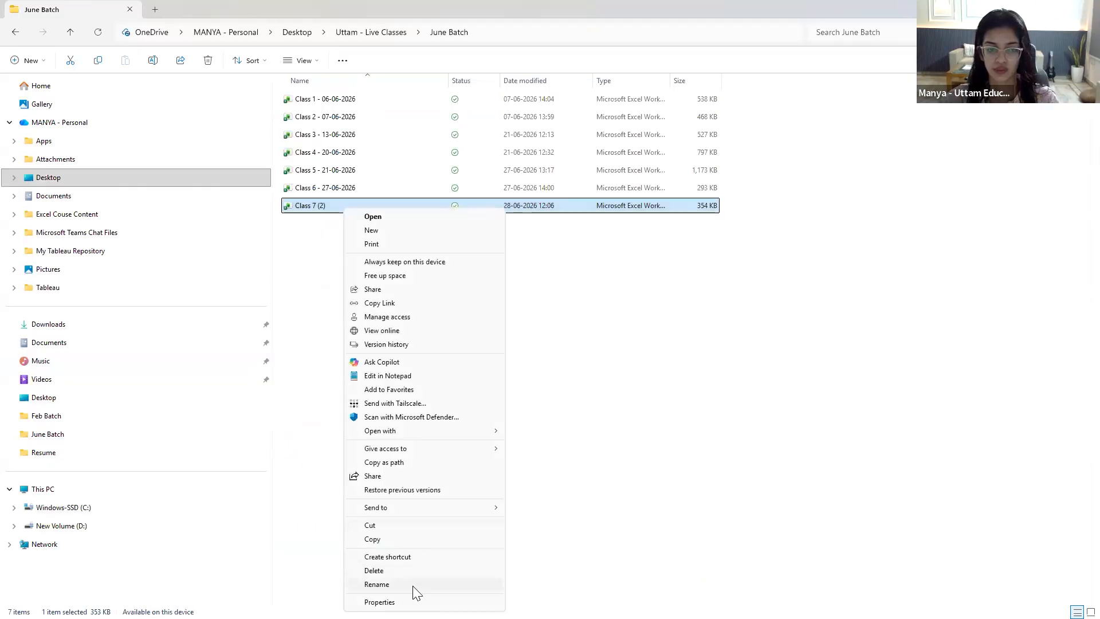
pyautogui.click(413, 586)
pyautogui.click(329, 204)
pyautogui.press('BackSpace')
pyautogui.press('BackSpace')
pyautogui.press('BackSpace')
pyautogui.write('- 20-06-2026')
pyautogui.press('Return')
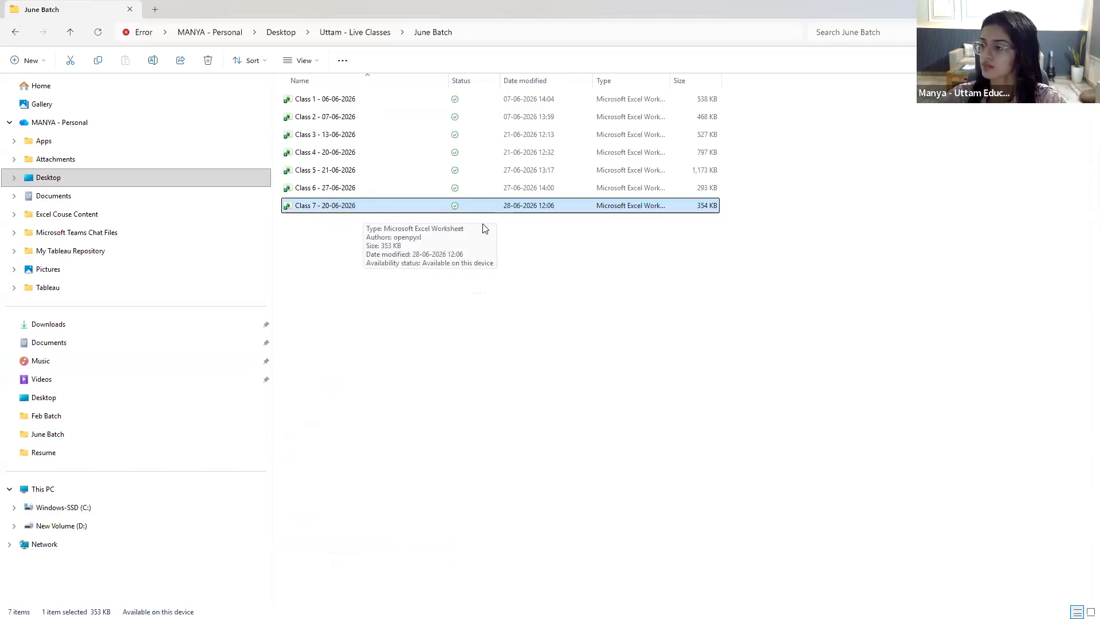
# Open the Class 7 - 20-06-2026 workbook in Excel and show its Operations_Data sheet
pyautogui.moveTo(319, 211); pyautogui.dragTo(1073, 394)
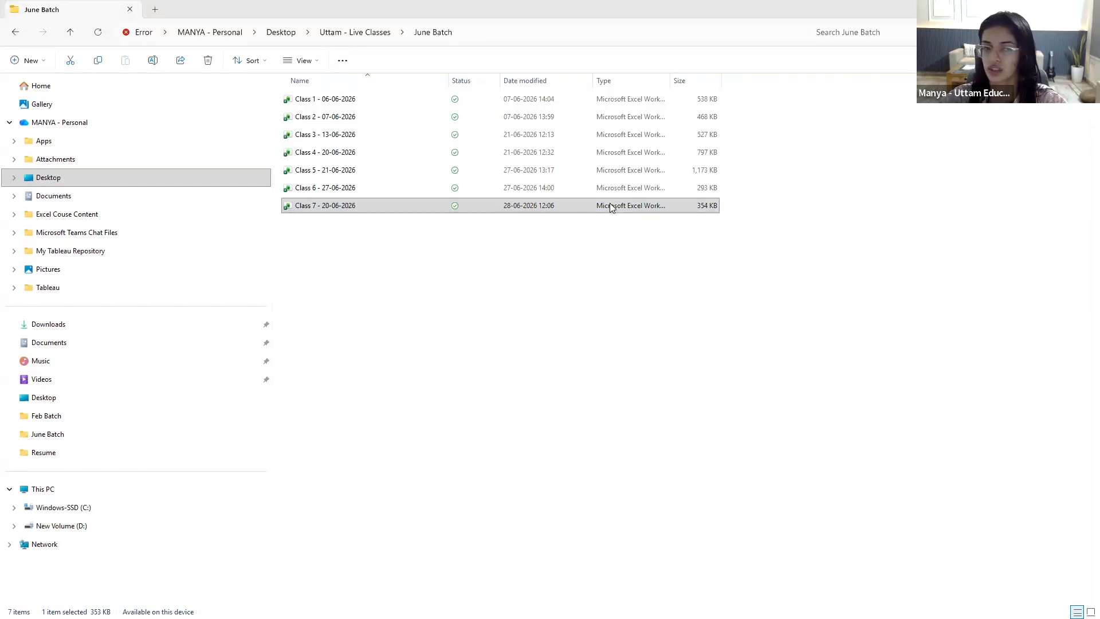
pyautogui.click(499, 206)
pyautogui.doubleClick(500, 207)
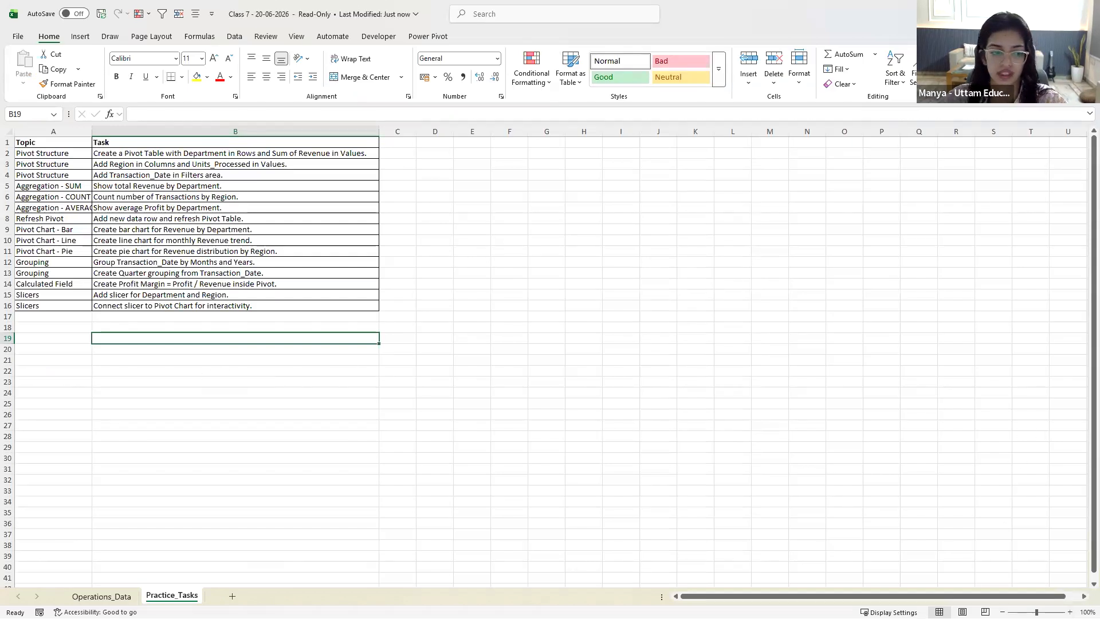
pyautogui.click(101, 596)
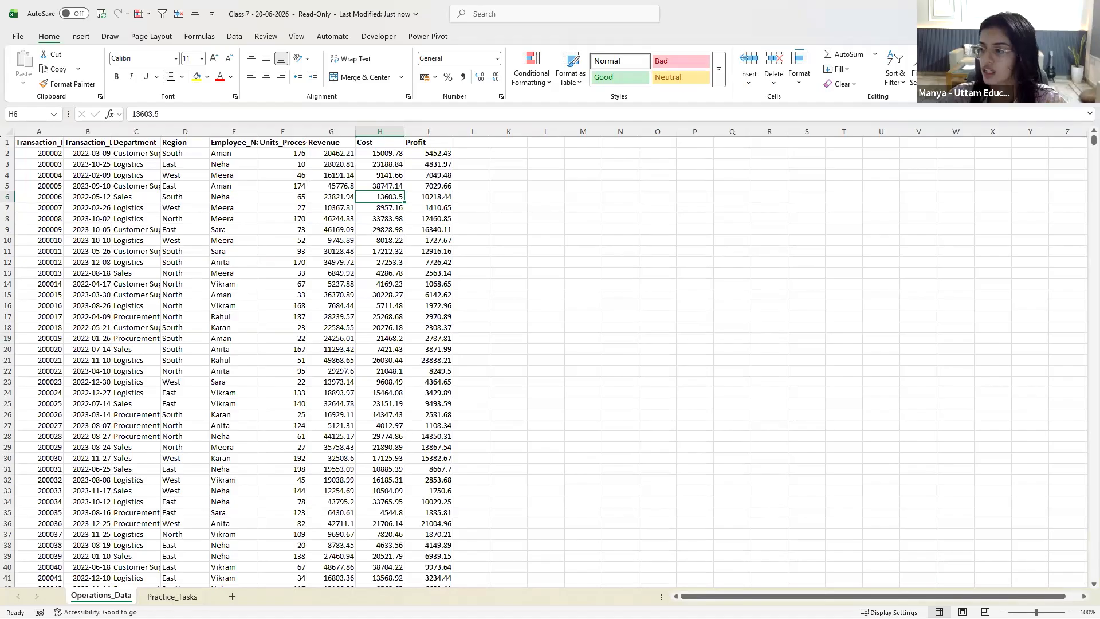
# Autofit the widths of columns A to I on the Operations_Data sheet so the headers fit
pyautogui.hotkey('alt', 'Tab')
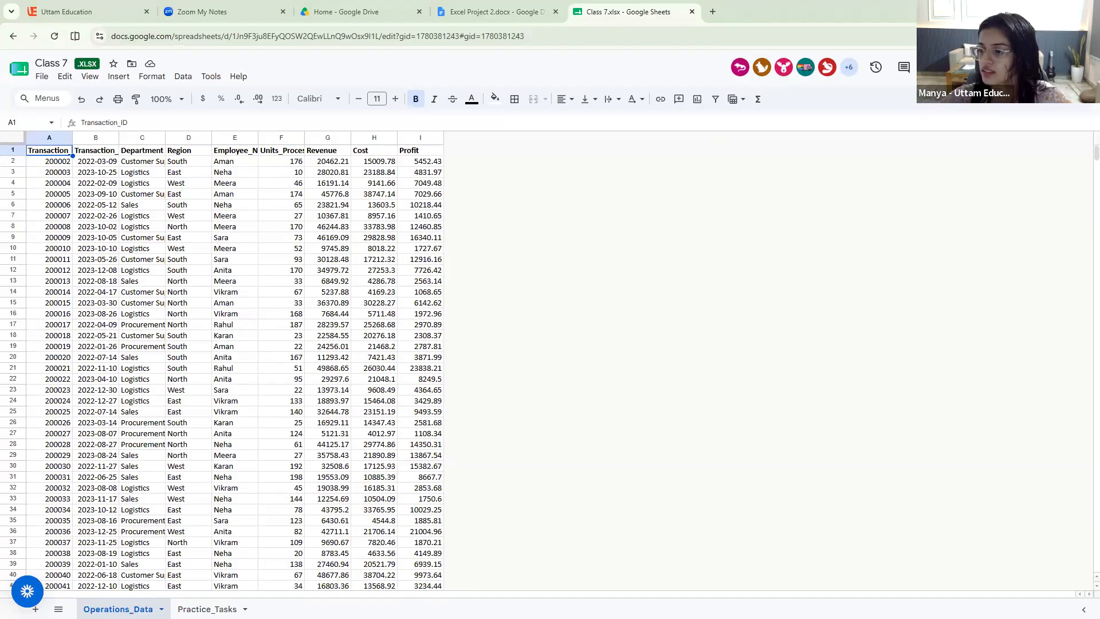
pyautogui.hotkey('alt', 'Tab')
pyautogui.click(504, 352)
pyautogui.click(56, 328)
pyautogui.moveTo(49, 131); pyautogui.dragTo(454, 132)
pyautogui.doubleClick(454, 132)
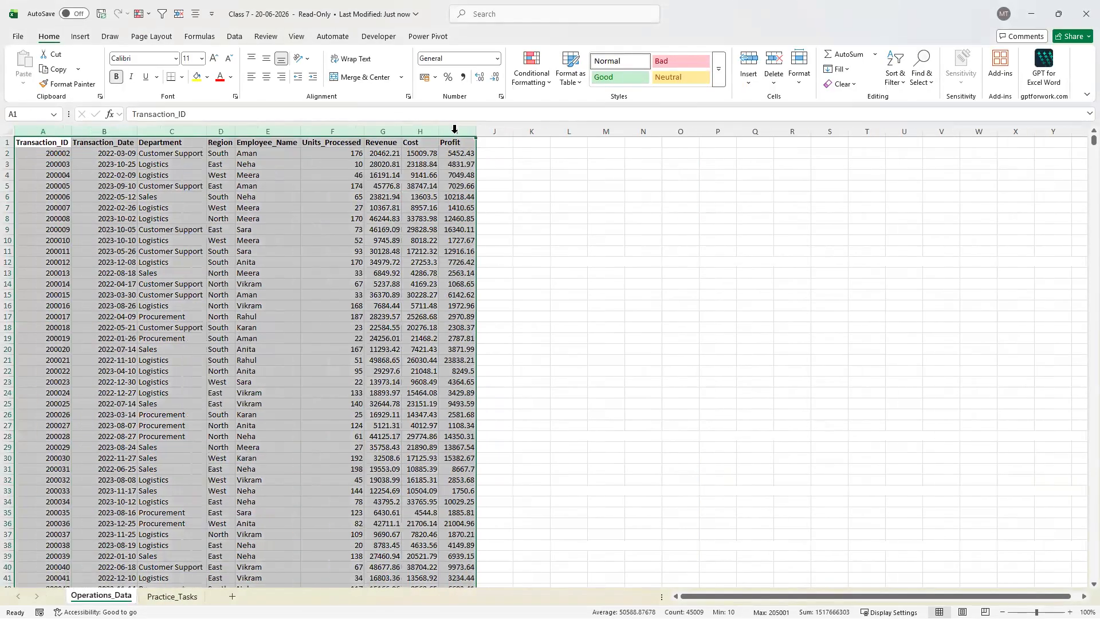
pyautogui.click(537, 185)
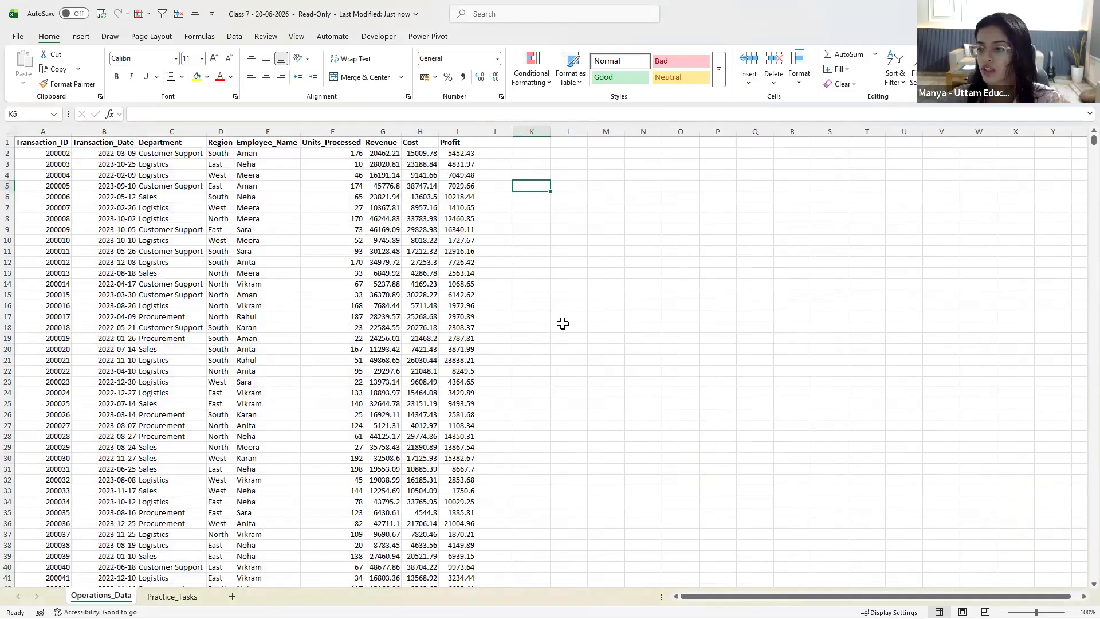
pyautogui.click(581, 251)
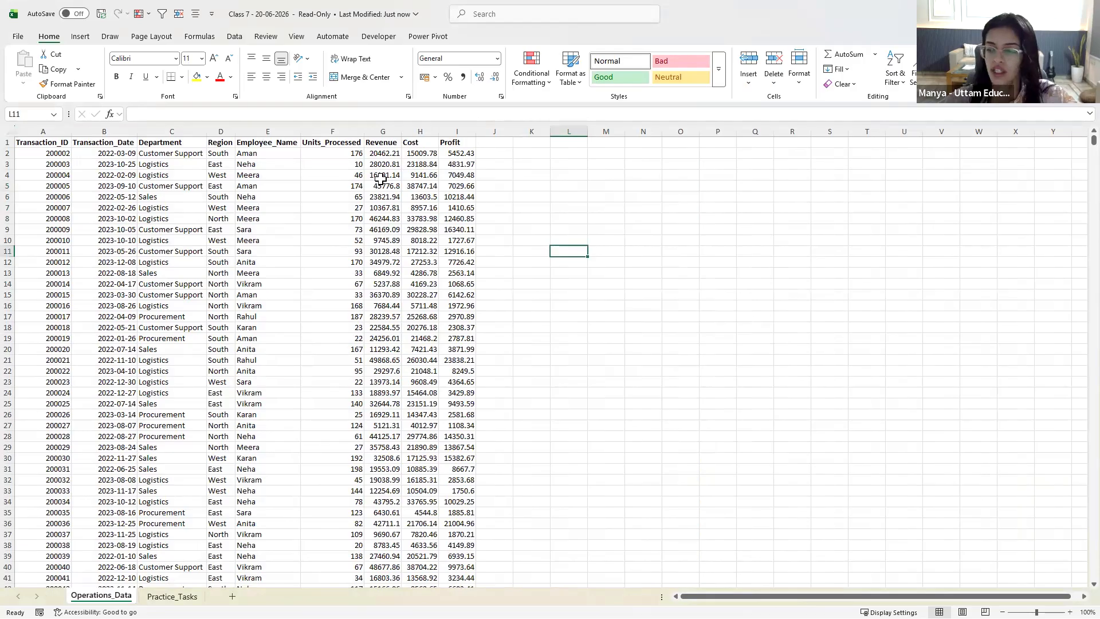
# Check the Practice_Tasks sheet and examine the Transaction_ID and Transaction_Date columns of Operations_Data at 120% zoom
pyautogui.click(172, 596)
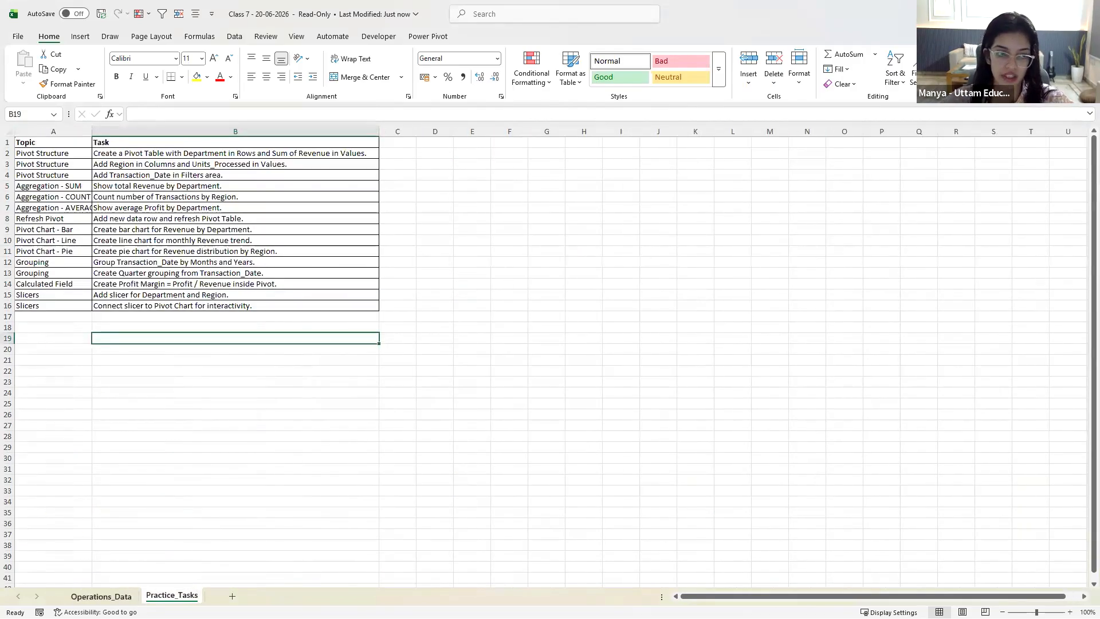
pyautogui.hotkey('ctrl', 'pageup')
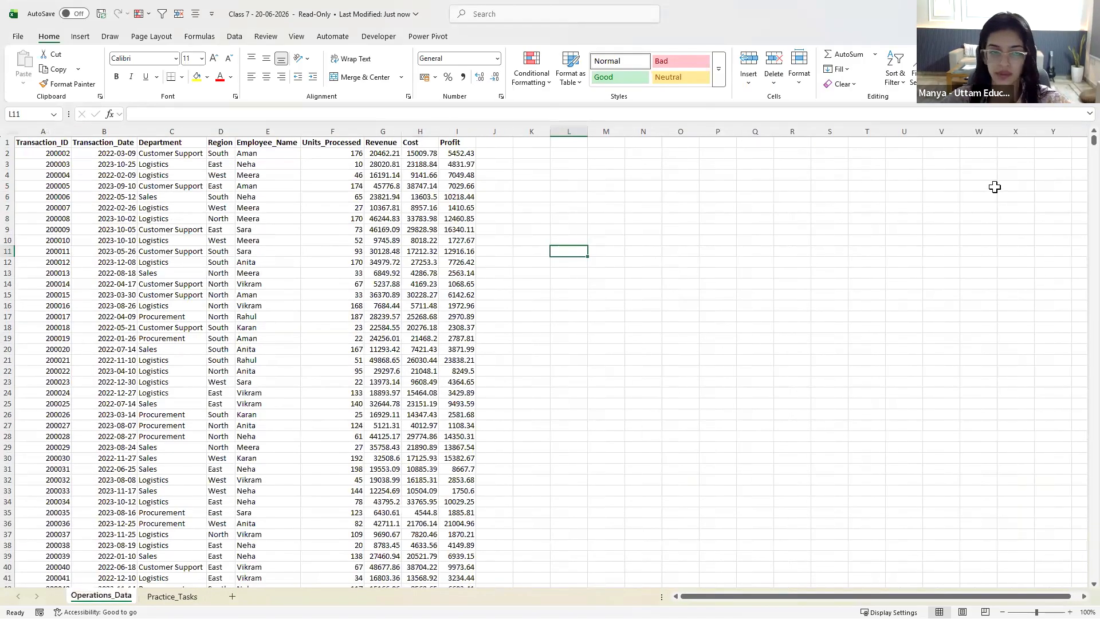
pyautogui.keyDown('ctrl'); pyautogui.scroll(2, 728, 287); pyautogui.keyUp('ctrl')
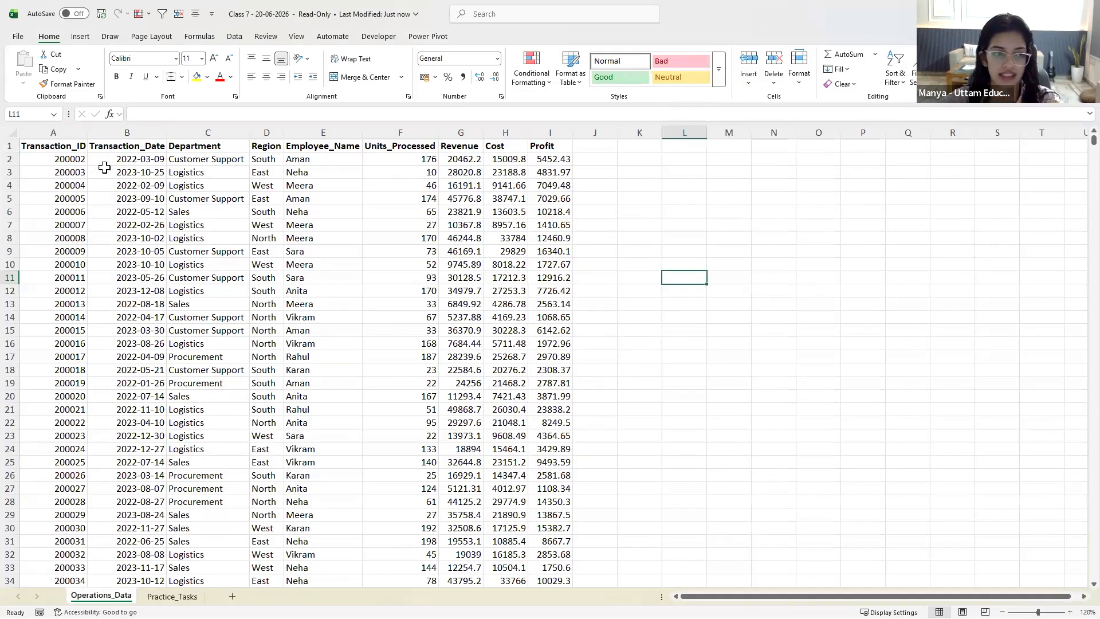
pyautogui.click(63, 129)
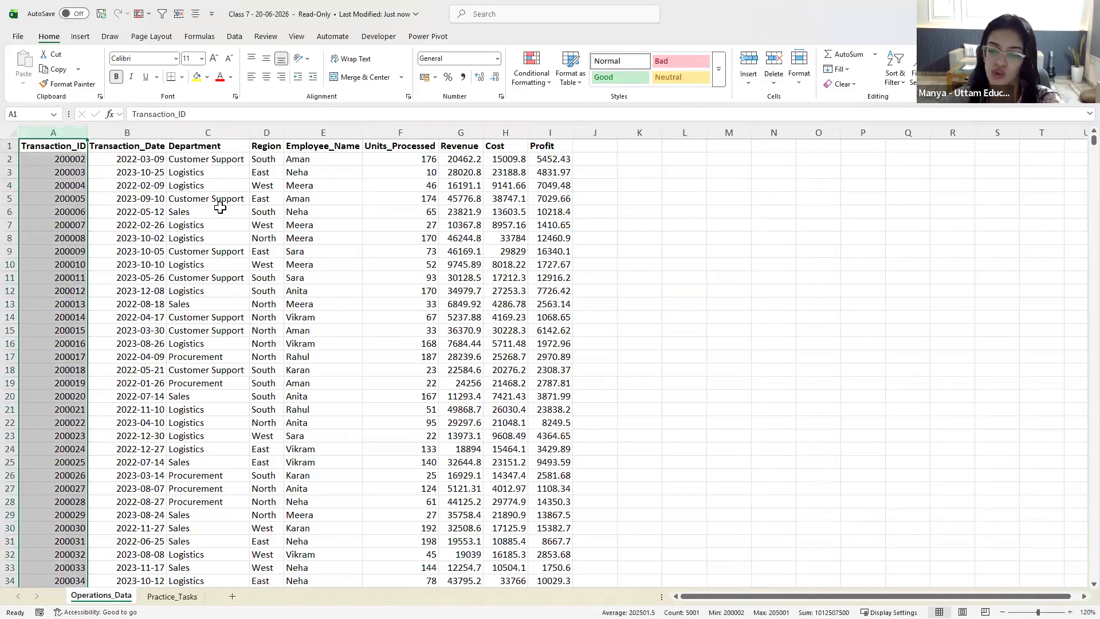
pyautogui.click(153, 184)
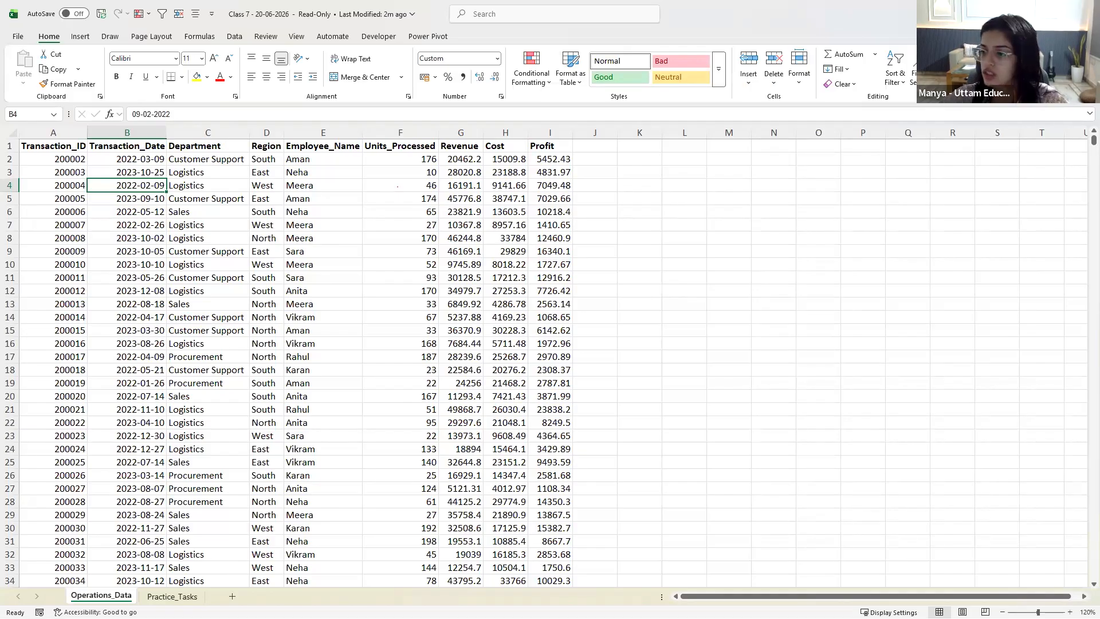
# Open the Class 8 workbook from the Feb Batch folder and look over its Sales Overview dashboard
pyautogui.hotkey('alt', 'Tab')
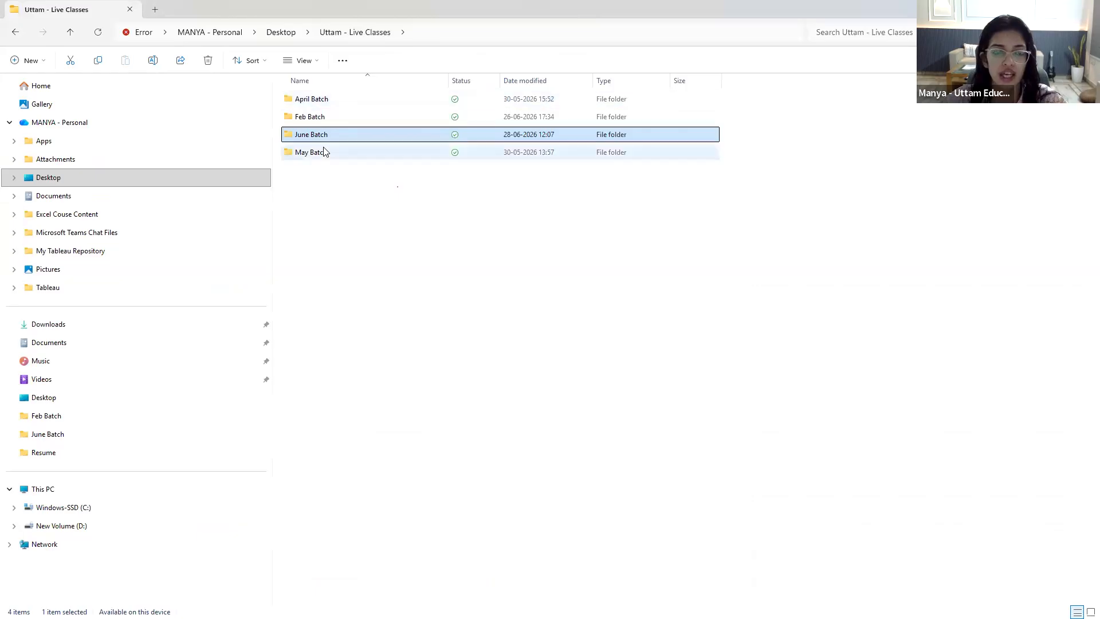
pyautogui.doubleClick(322, 118)
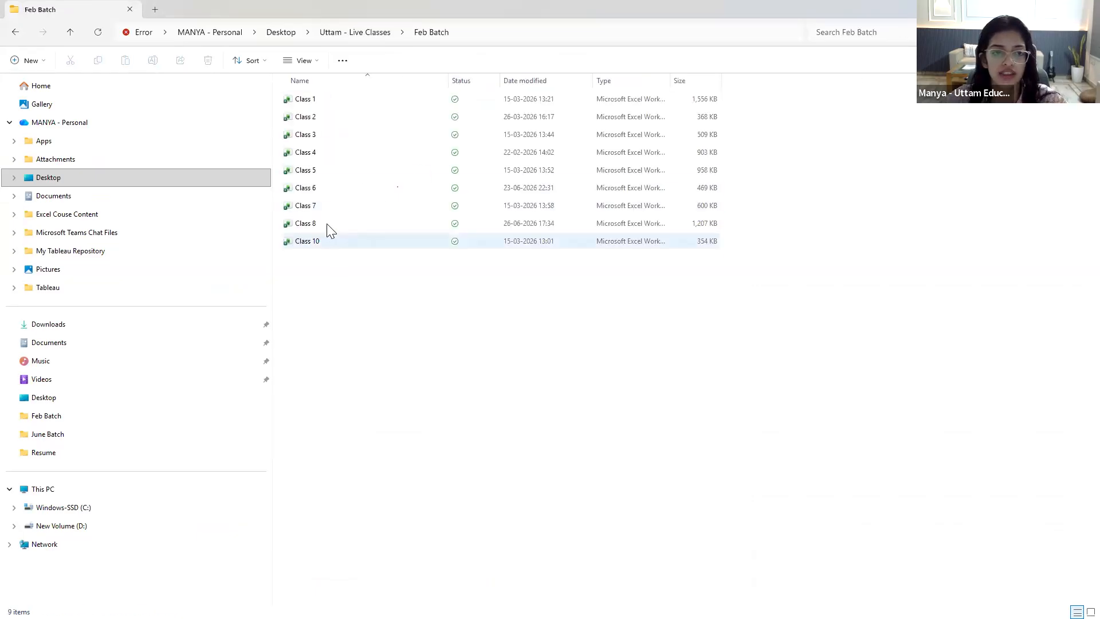
pyautogui.doubleClick(329, 226)
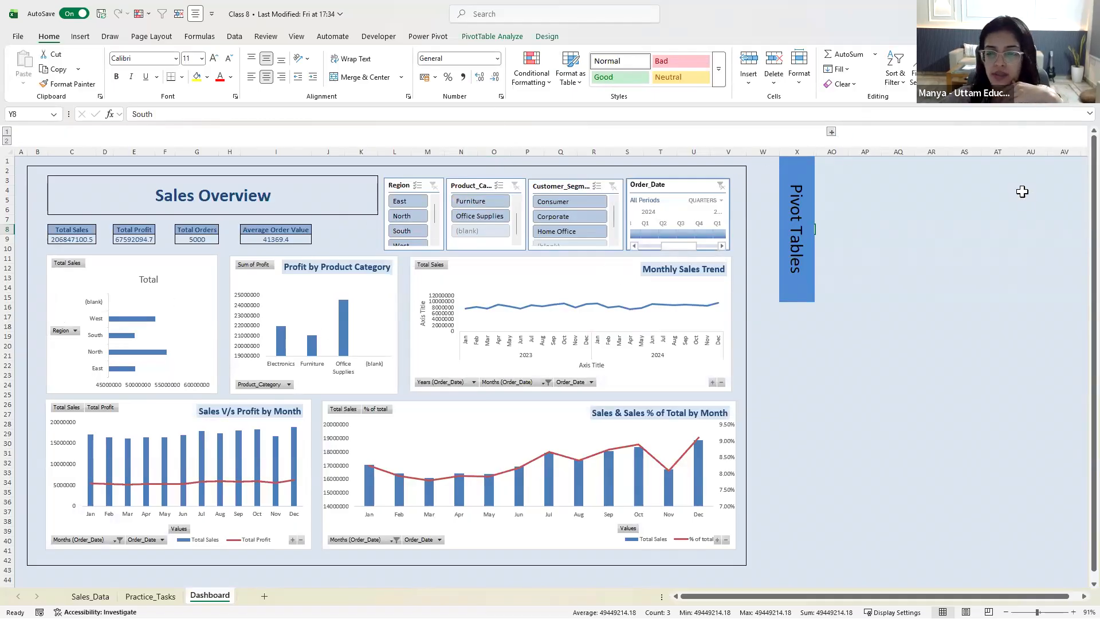
pyautogui.click(831, 131)
pyautogui.click(1049, 132)
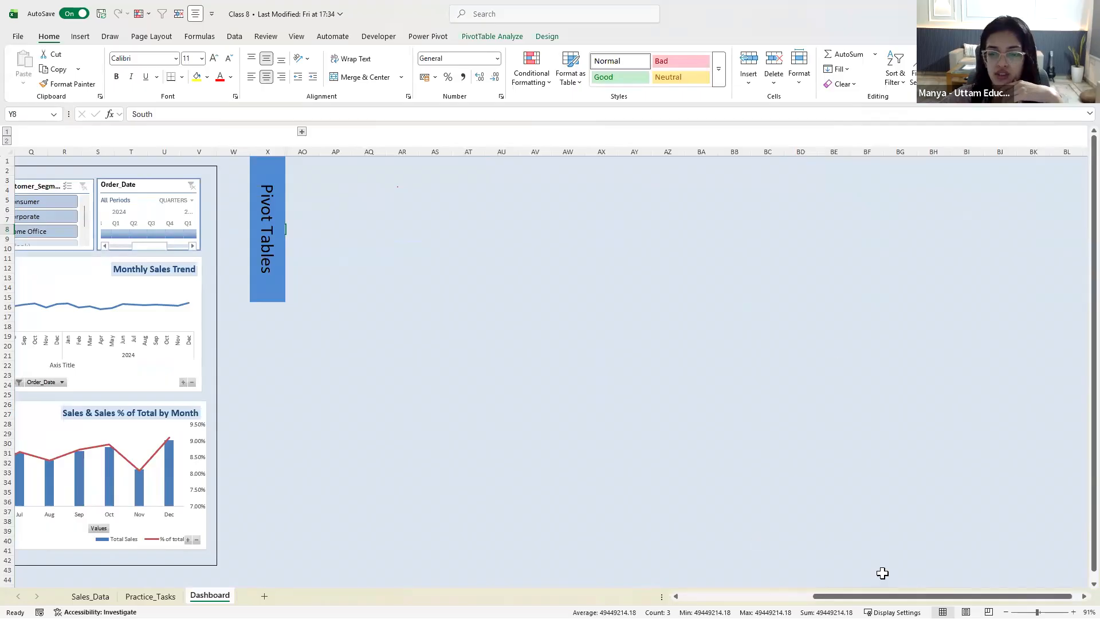
pyautogui.moveTo(892, 597); pyautogui.dragTo(722, 599)
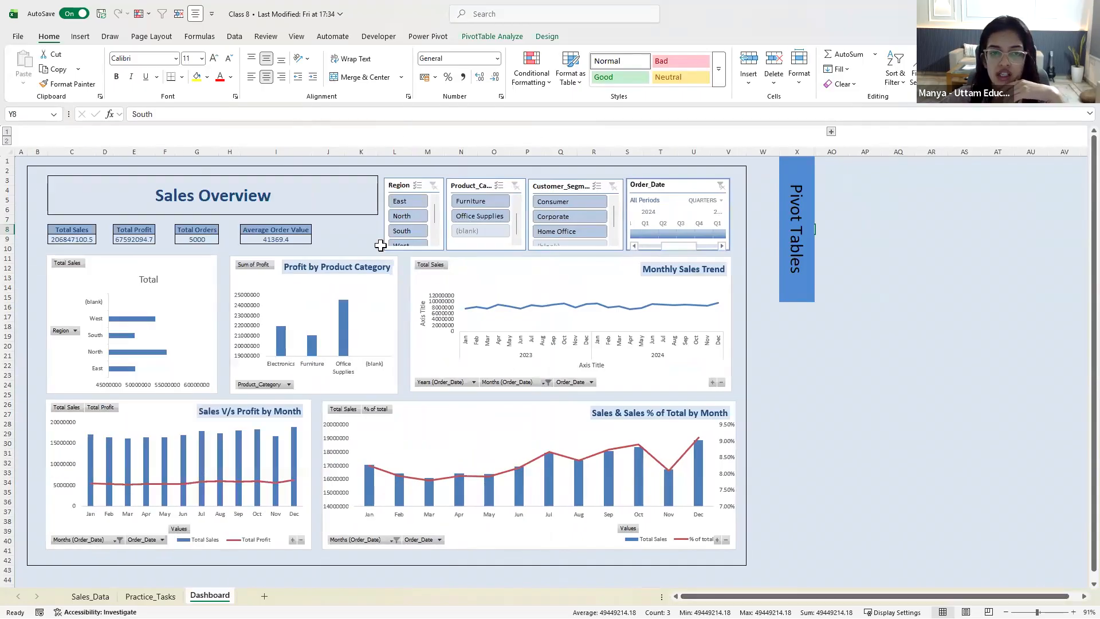
# Filter the Sales Overview dashboard to the East region and the Furniture category, and clear both slicer filters
pyautogui.click(410, 202)
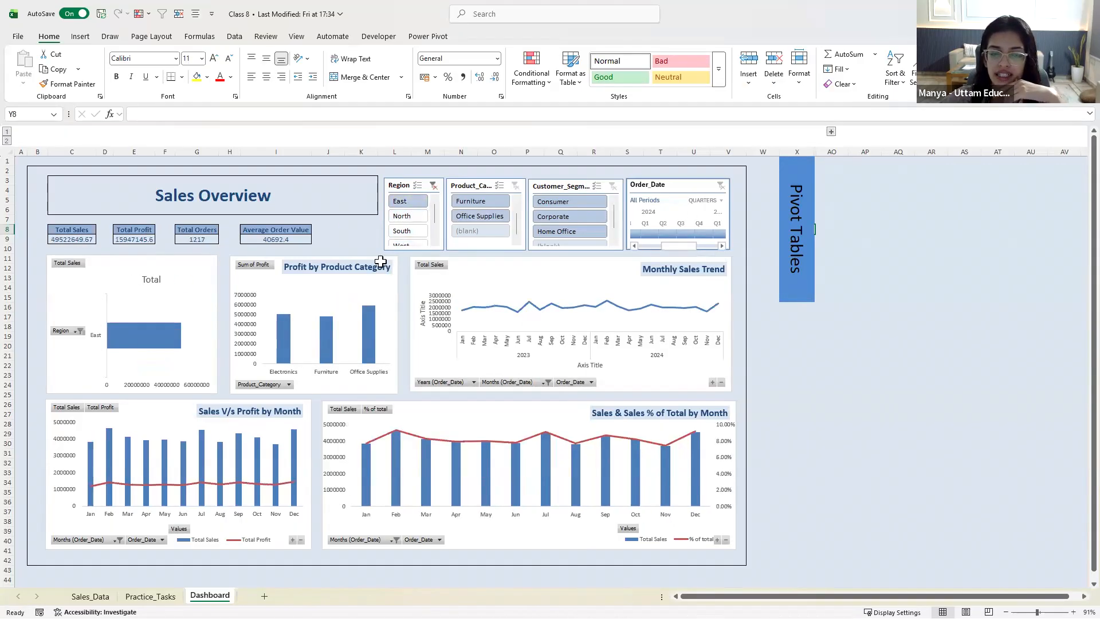
pyautogui.click(475, 206)
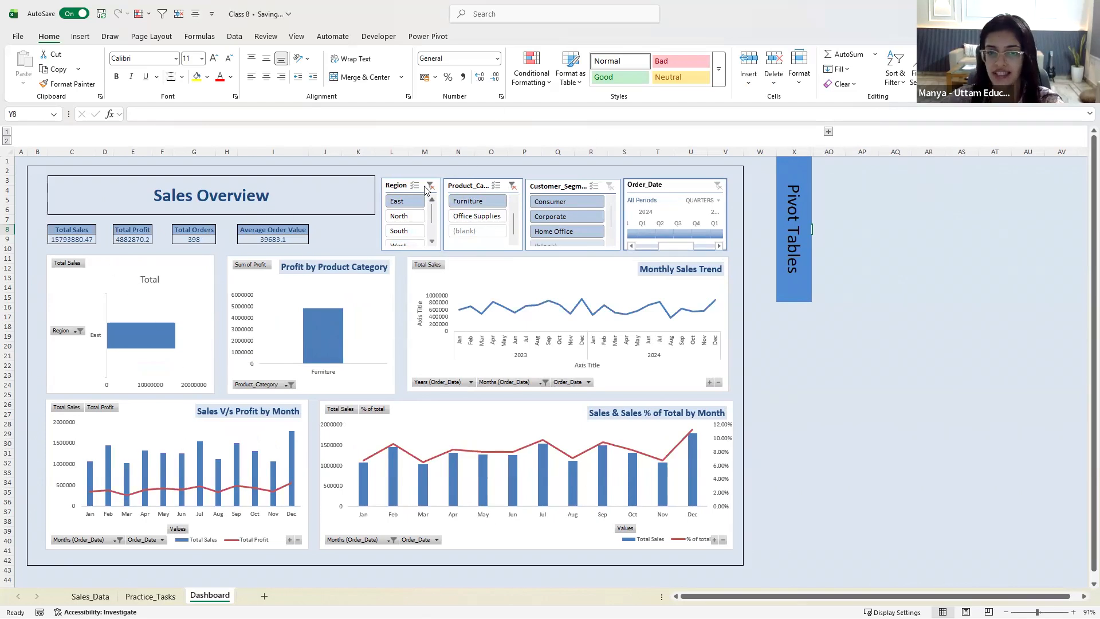
pyautogui.click(512, 185)
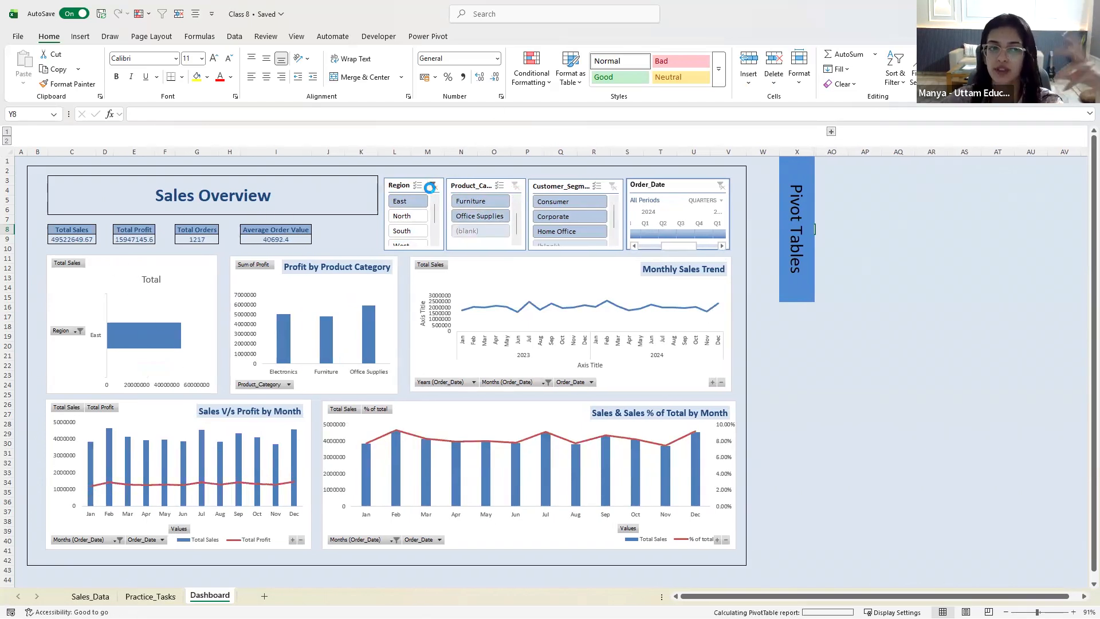
pyautogui.click(432, 185)
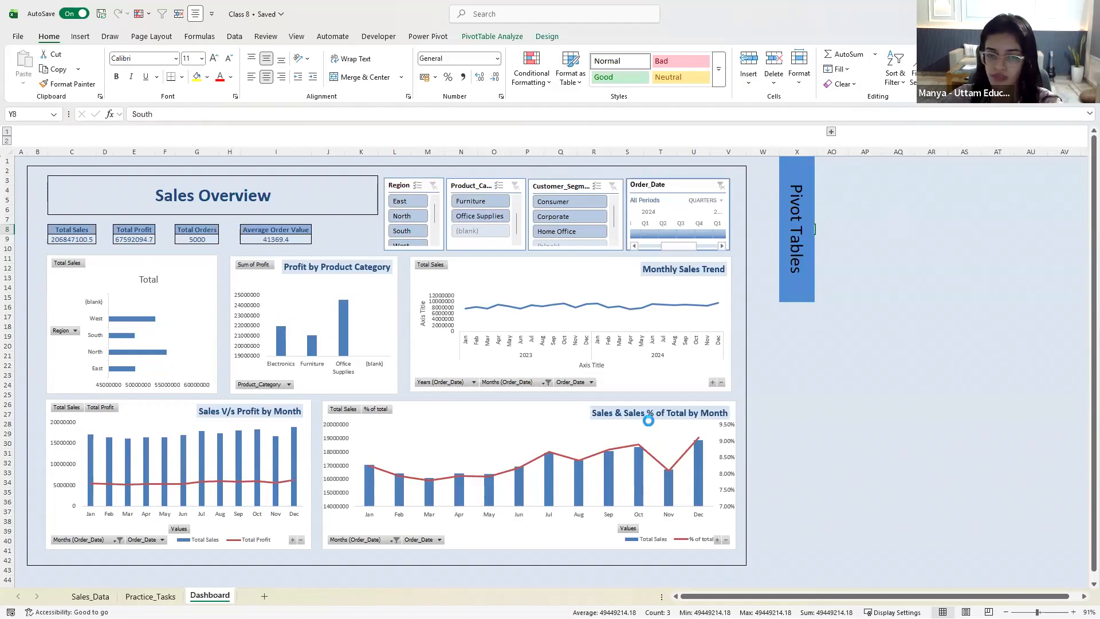
# Switch back to the Class 7 workbook and read the pivot table task list on Practice_Tasks at 140% zoom
pyautogui.hotkey('alt', 'Tab')
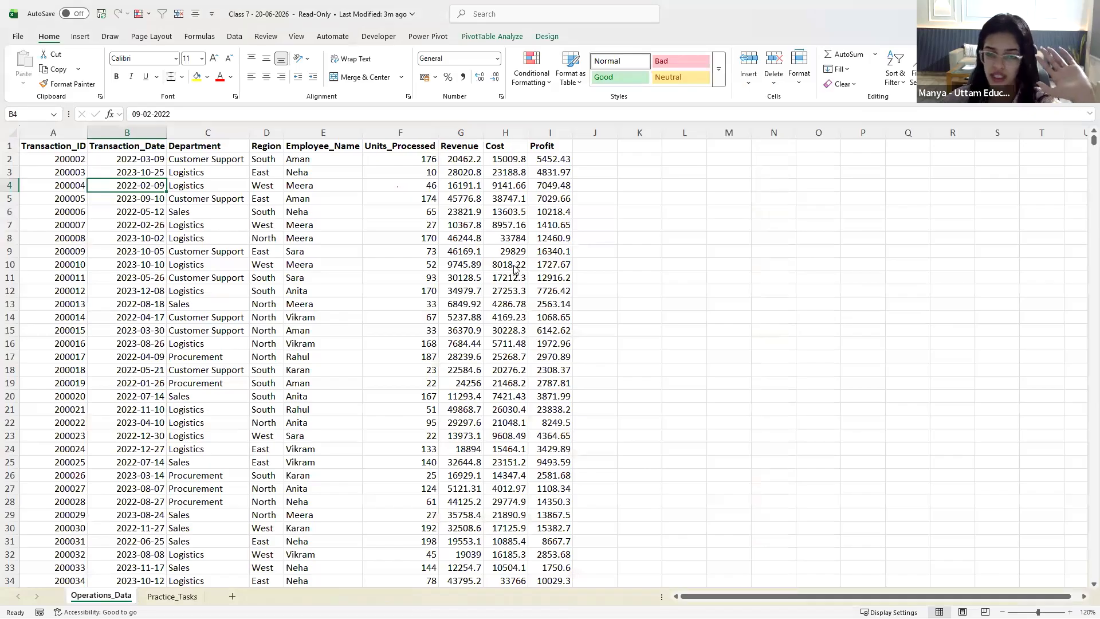
pyautogui.click(172, 597)
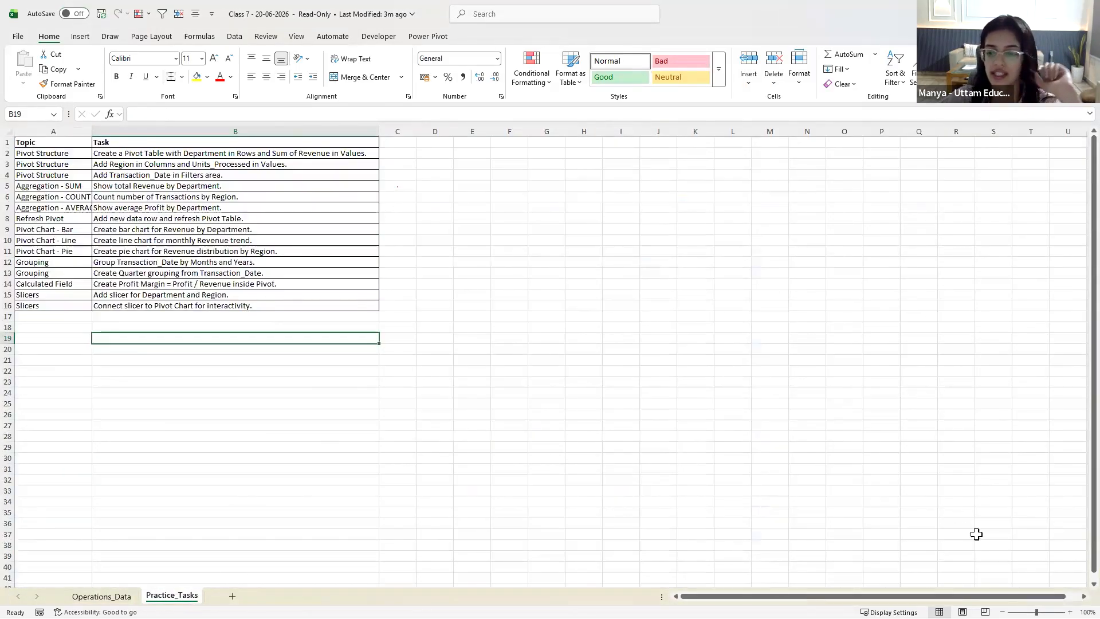
pyautogui.keyDown('ctrl'); pyautogui.scroll(4, 785, 479); pyautogui.keyUp('ctrl')
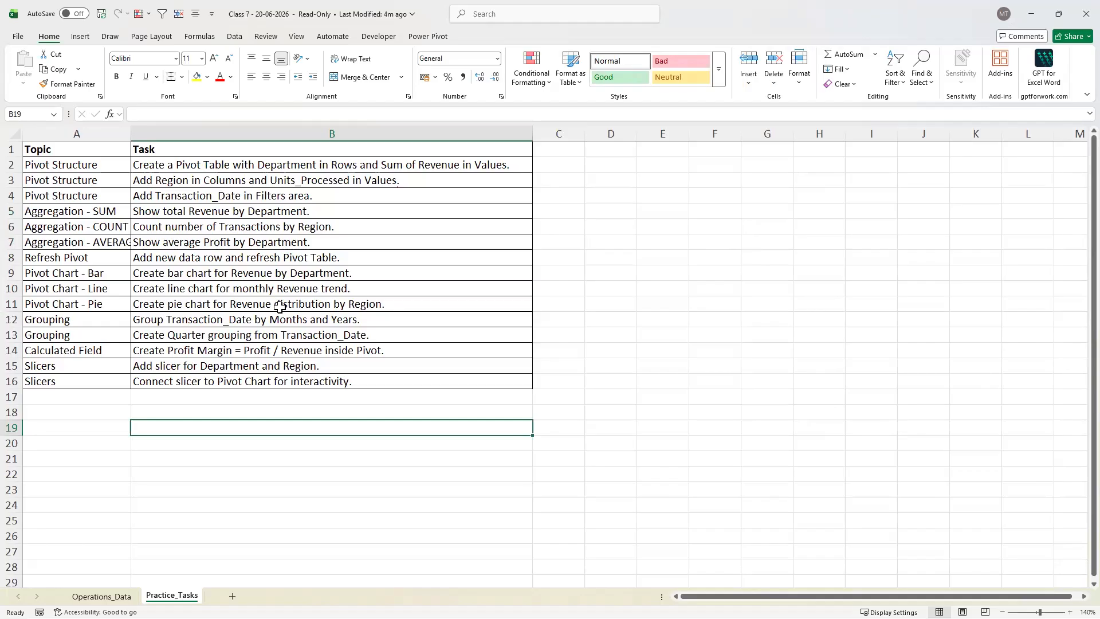
# Review the first pivot table task on Practice_Tasks, and examine the extent of the Operations_Data records from the header to the last row
pyautogui.click(150, 166)
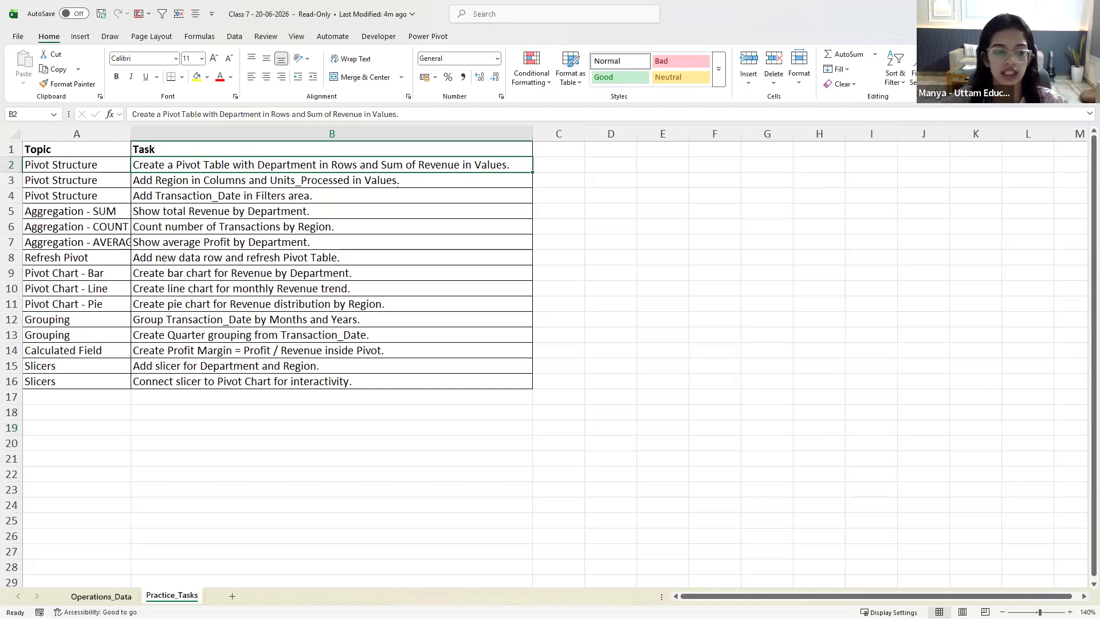
pyautogui.hotkey('ctrl', 'pageup')
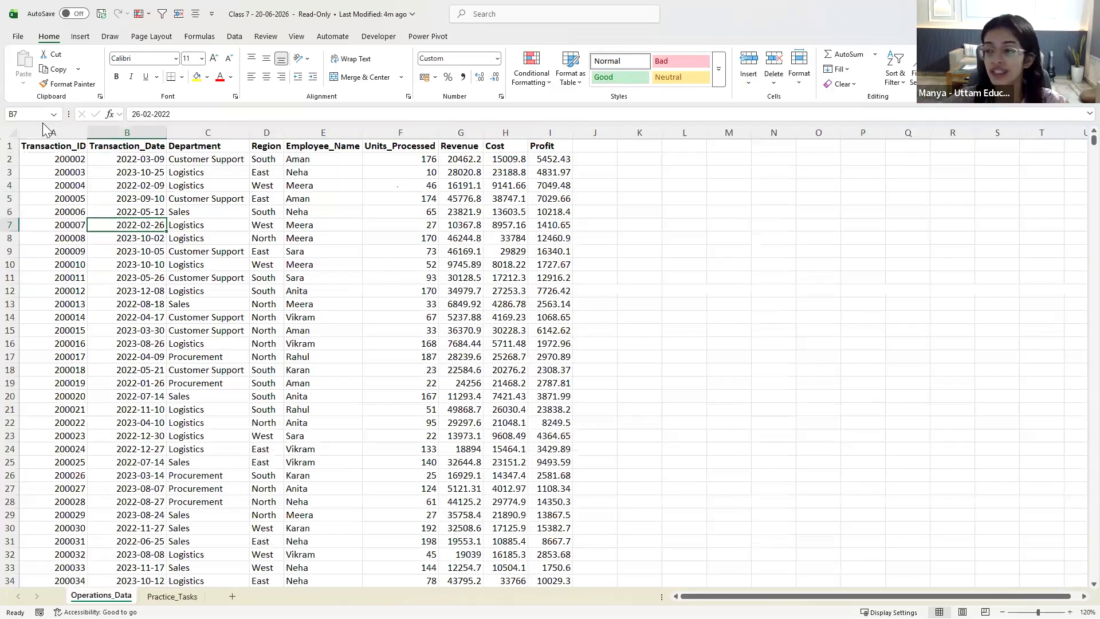
pyautogui.click(52, 132)
pyautogui.moveTo(59, 147); pyautogui.dragTo(540, 142)
pyautogui.hotkey('ctrl', 'shift', 'Down')
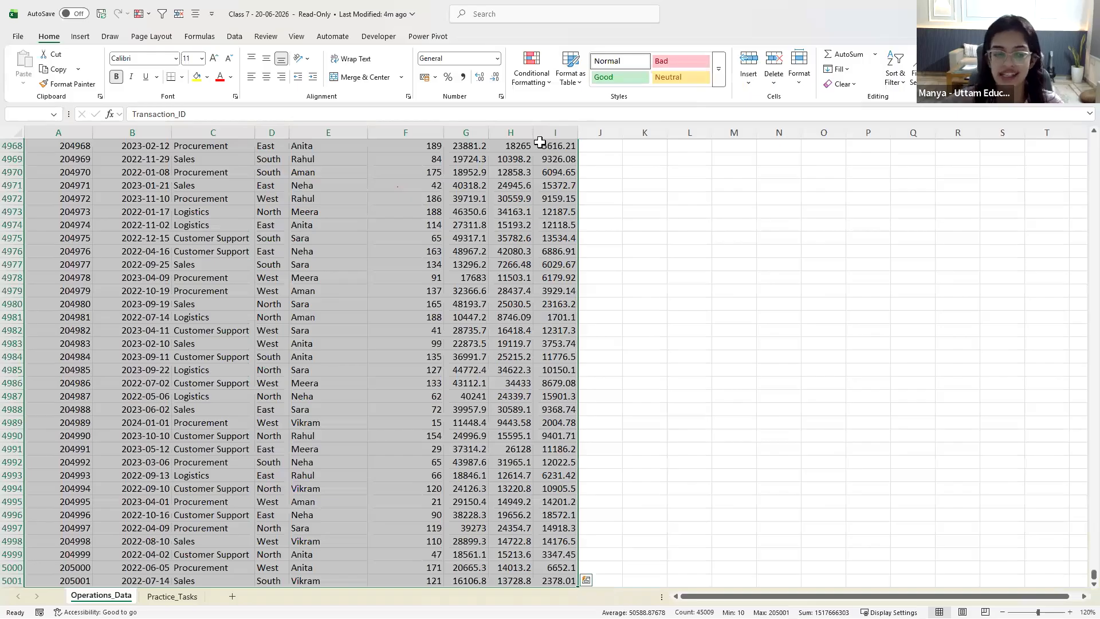
pyautogui.scroll(-4, 146, 306)
pyautogui.click(49, 223)
pyautogui.moveTo(59, 132); pyautogui.dragTo(570, 125)
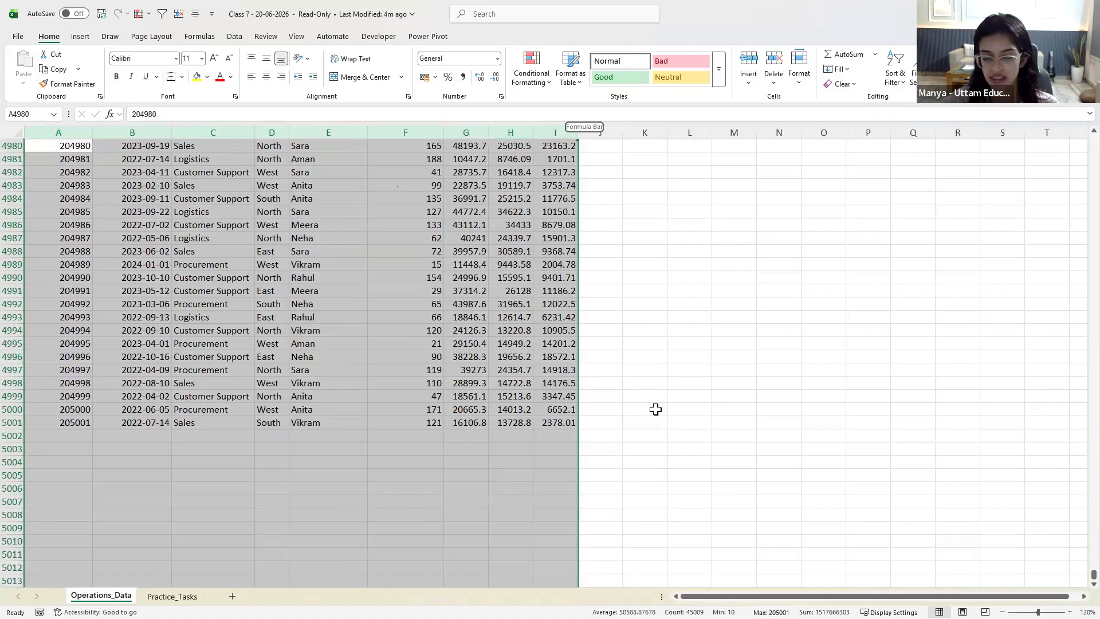
pyautogui.click(401, 357)
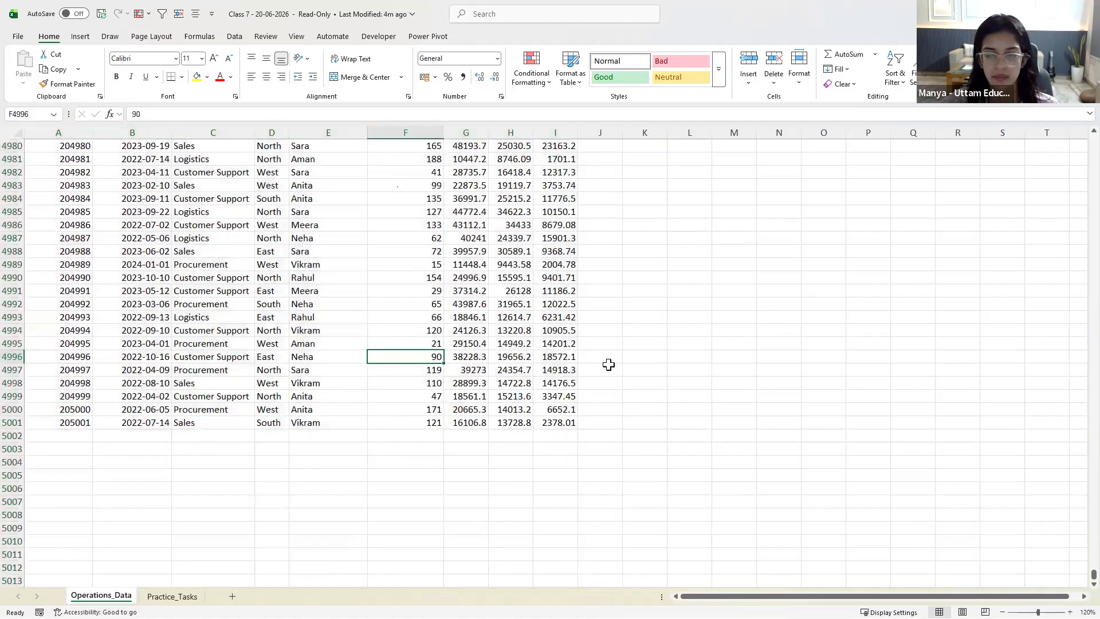
pyautogui.hotkey('ctrl', 'shift', 'Up')
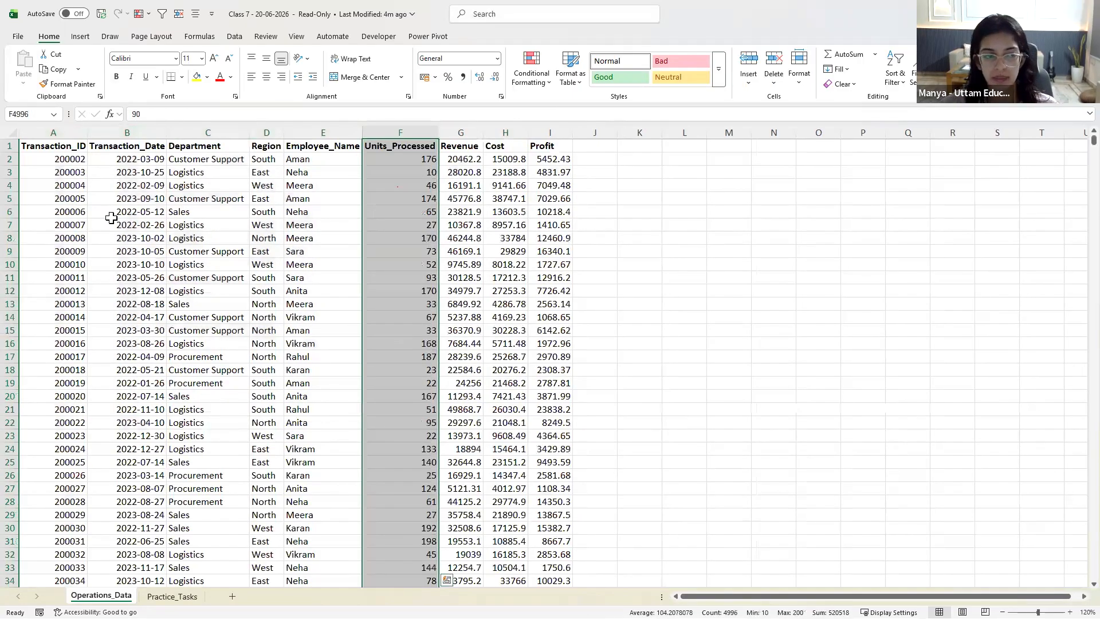
# Insert a PivotTable from columns A to I of Operations_Data, placed on a new worksheet
pyautogui.moveTo(53, 130); pyautogui.dragTo(549, 128)
pyautogui.click(79, 37)
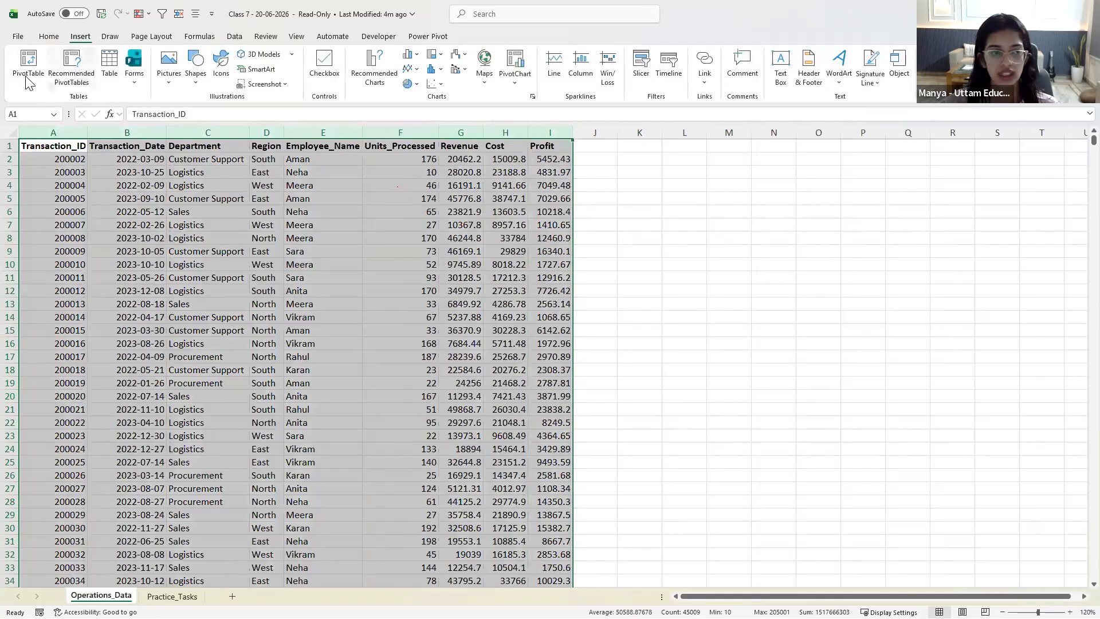
pyautogui.click(28, 78)
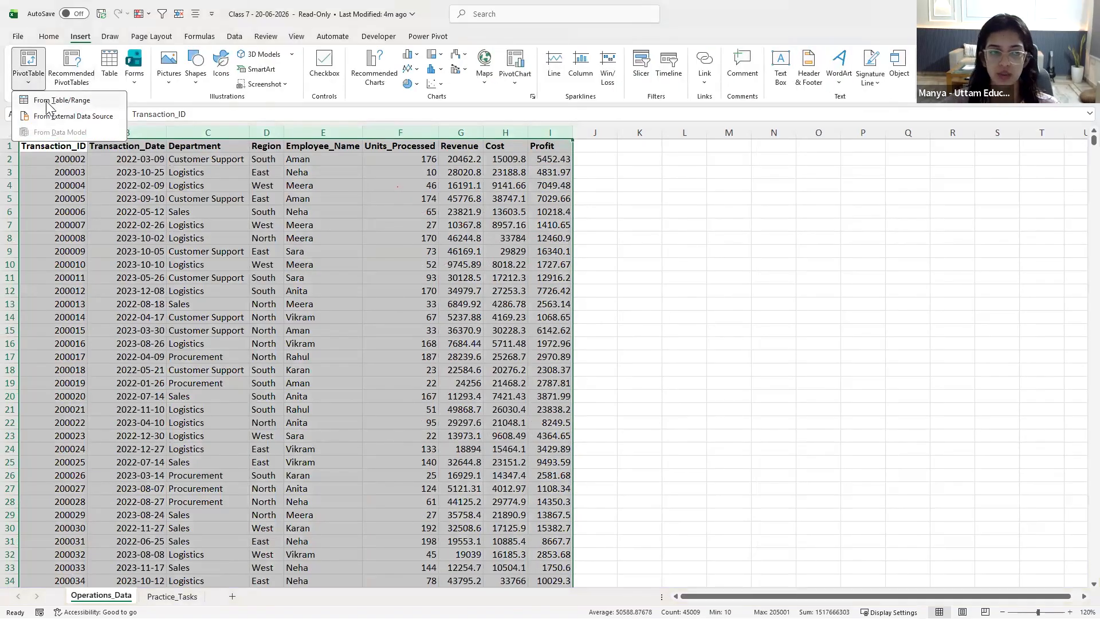
pyautogui.click(47, 101)
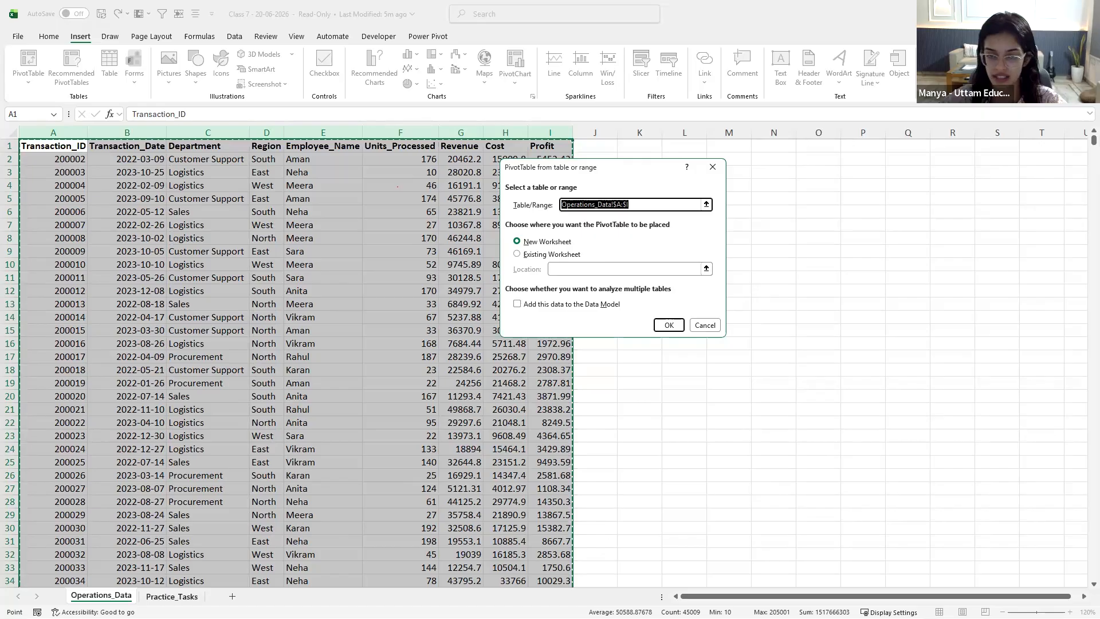
pyautogui.click(531, 254)
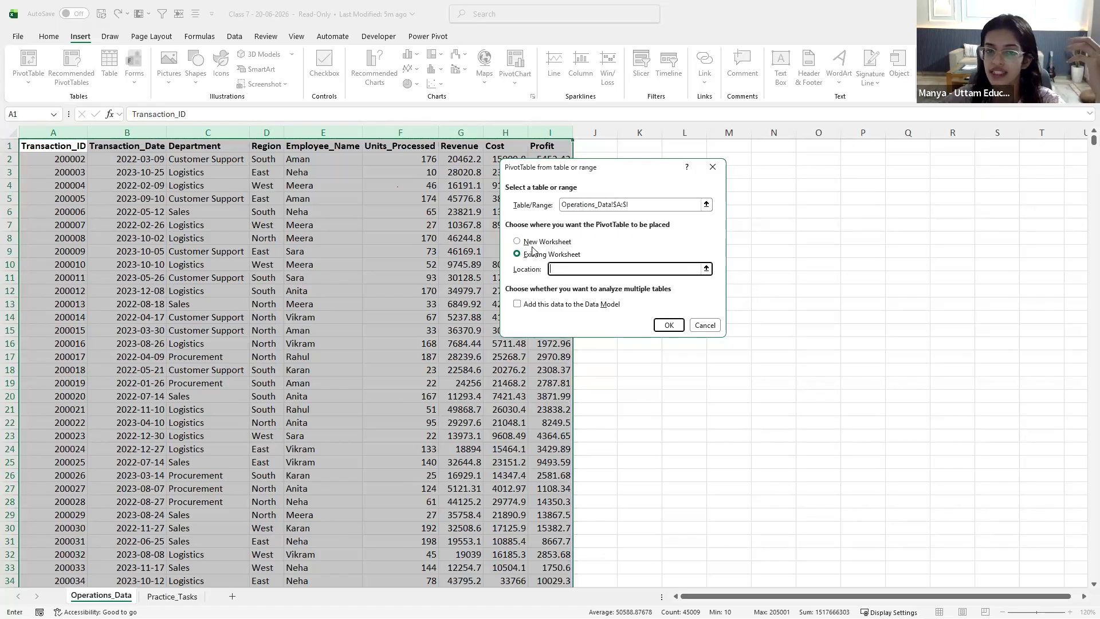
pyautogui.click(533, 243)
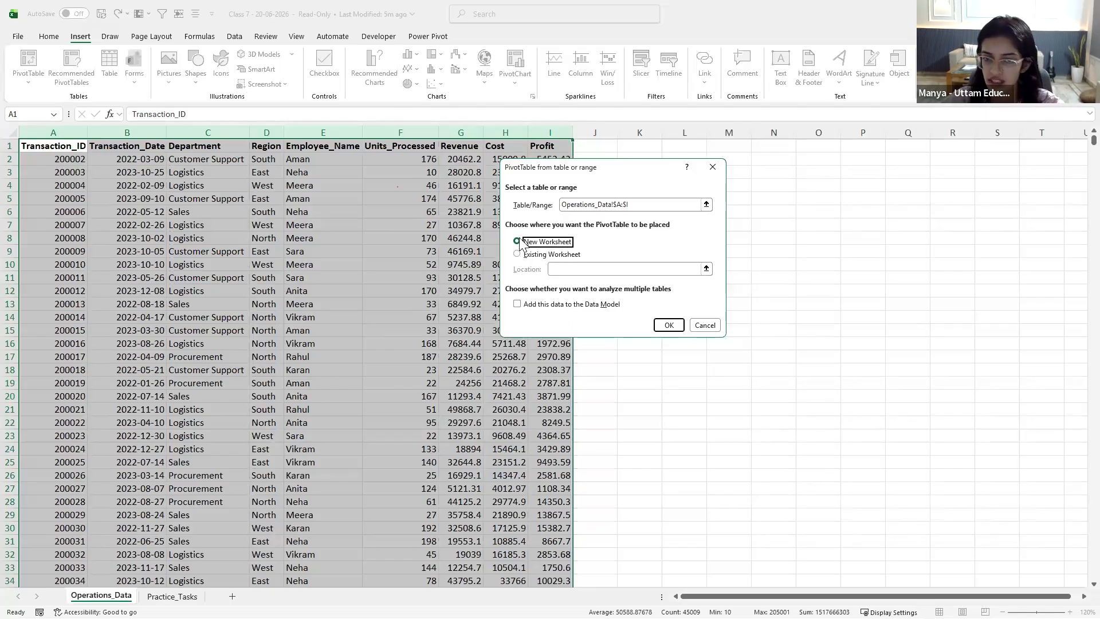
pyautogui.click(669, 325)
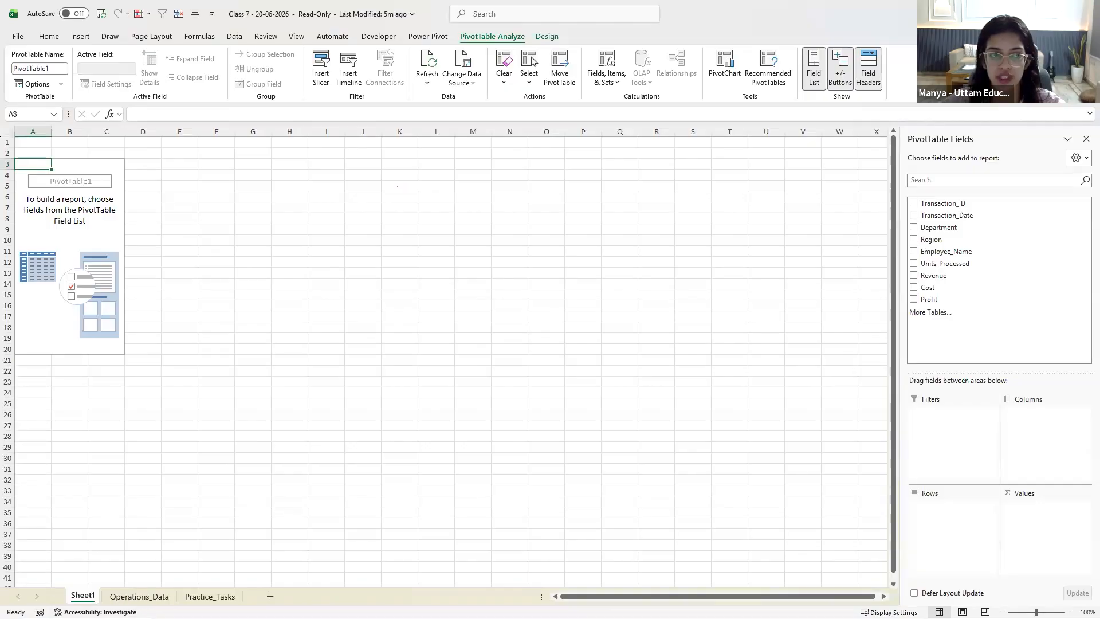
# Examine the PivotTable-specific tools and field list by selecting cells outside and inside the empty PivotTable area
pyautogui.click(57, 36)
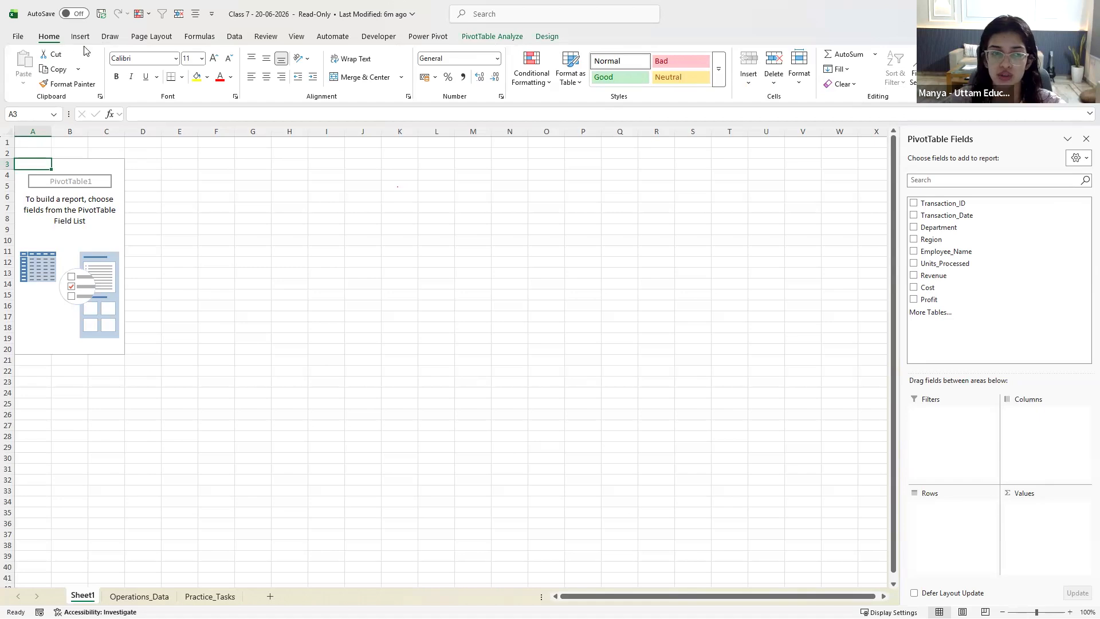
pyautogui.click(492, 36)
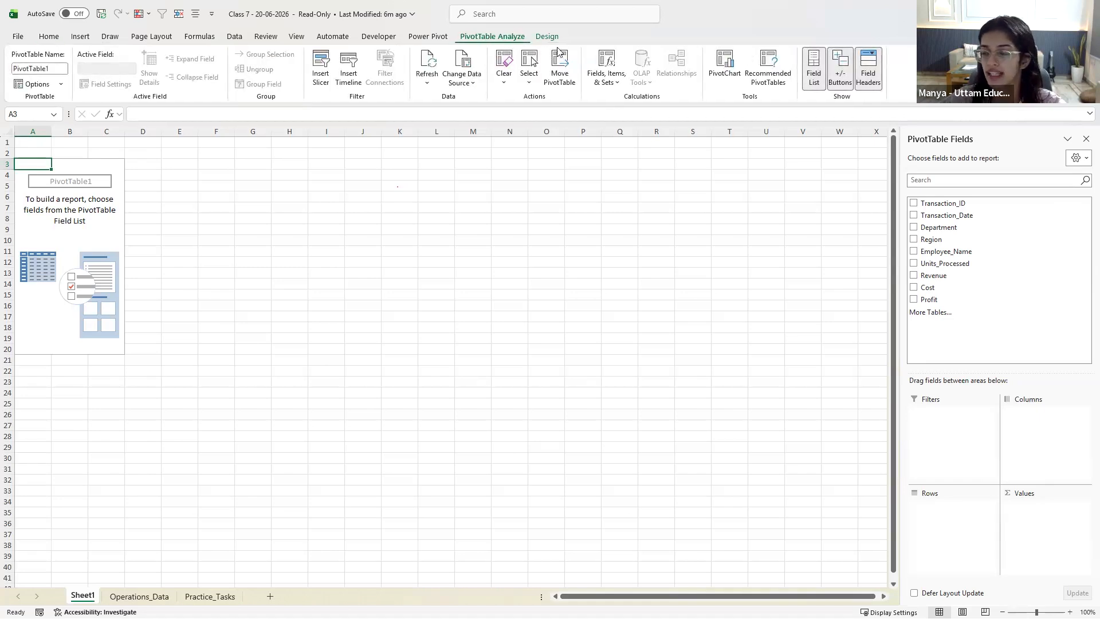
pyautogui.click(399, 283)
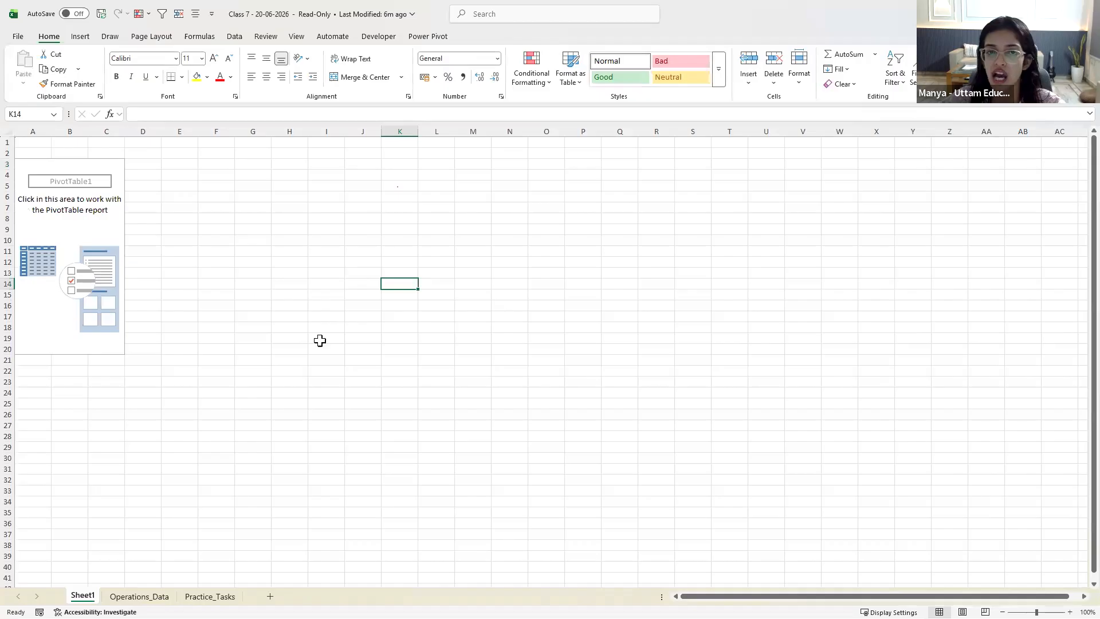
pyautogui.click(88, 284)
pyautogui.click(436, 294)
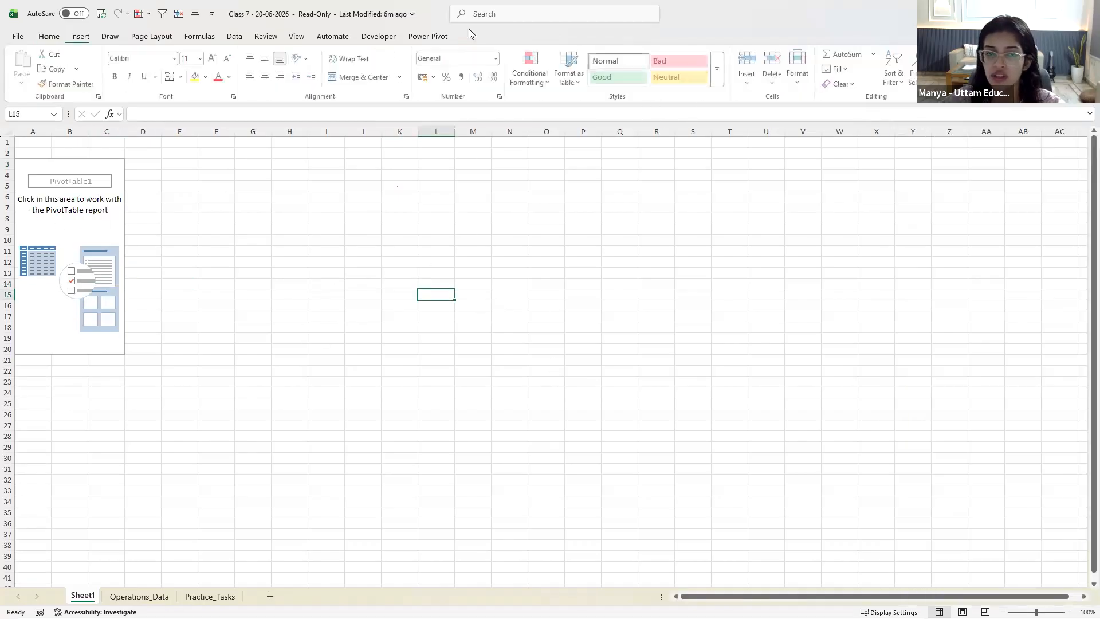
pyautogui.click(60, 283)
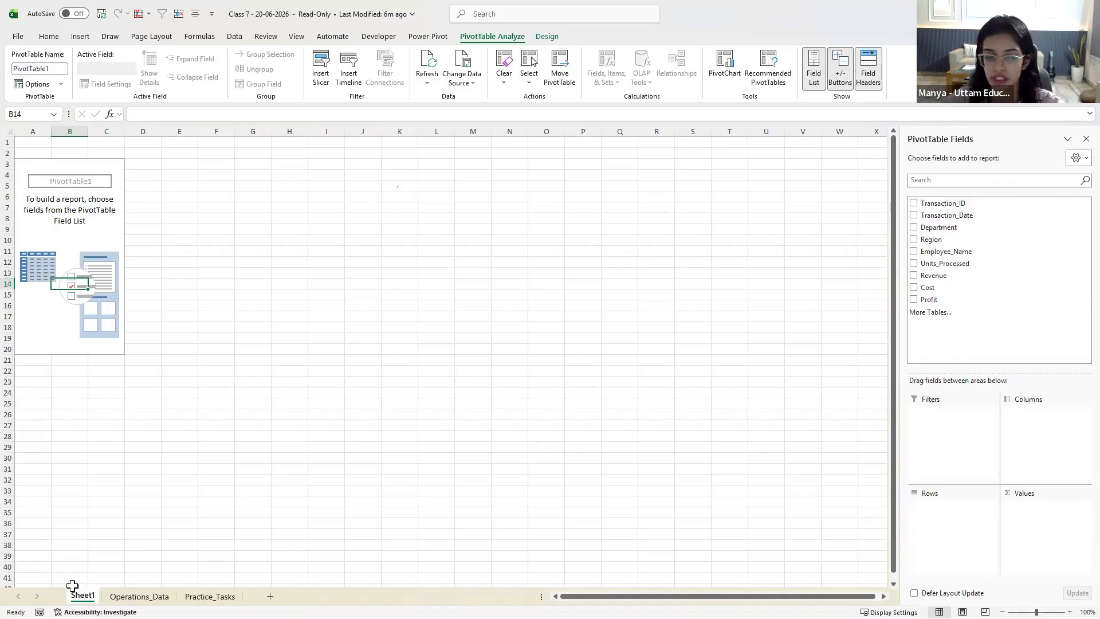
# Review the header row and the Department column in Operations_Data as the source of the PivotTable fields
pyautogui.click(139, 596)
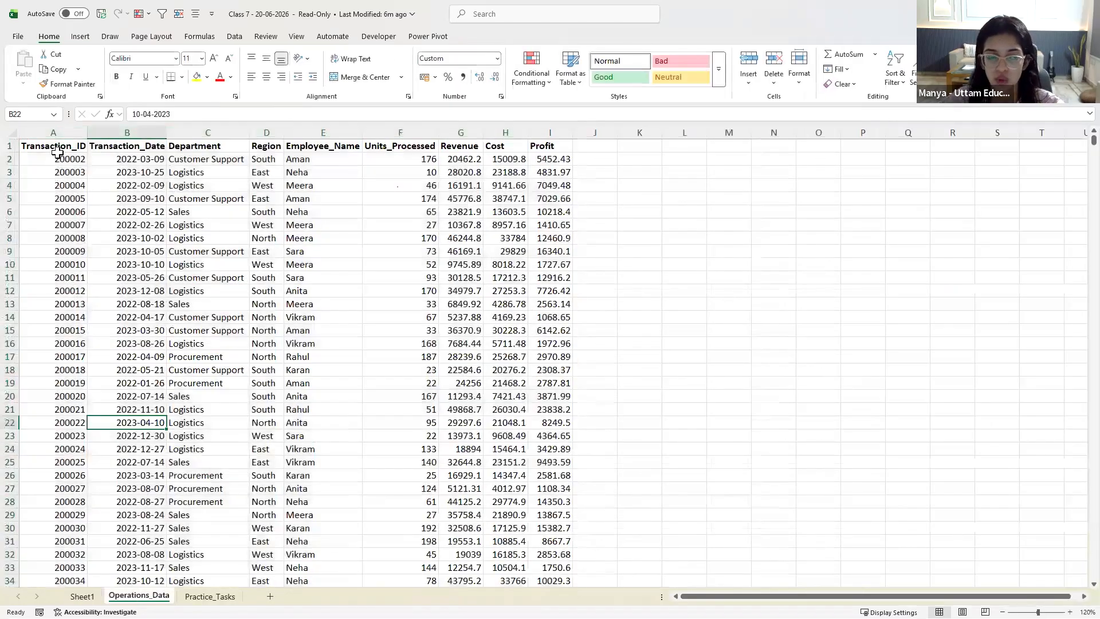
pyautogui.moveTo(53, 146); pyautogui.dragTo(562, 126)
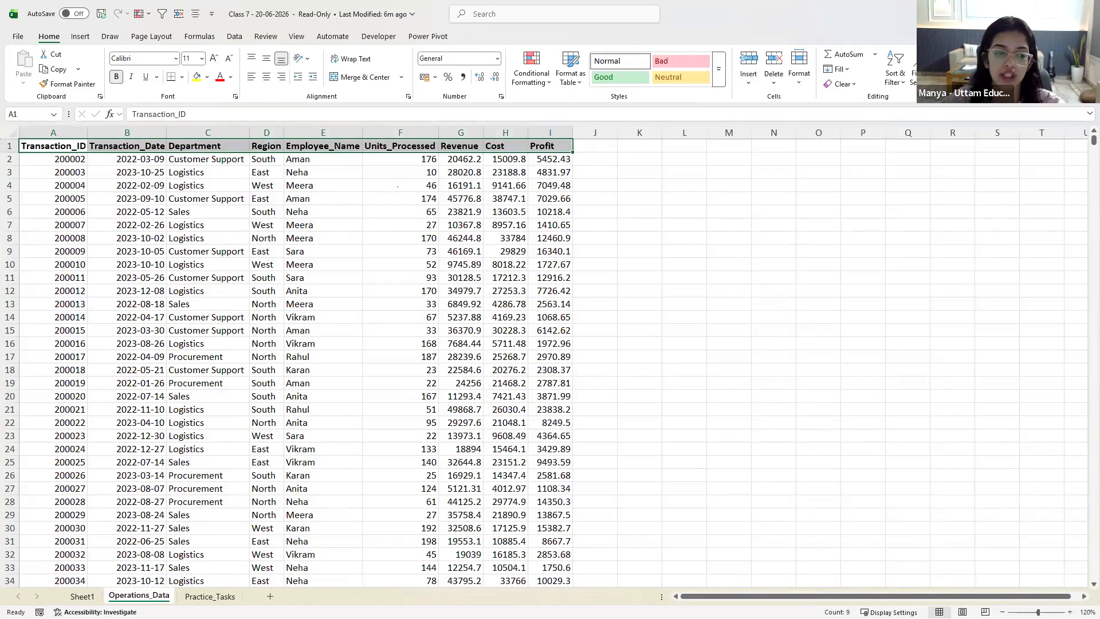
pyautogui.click(131, 251)
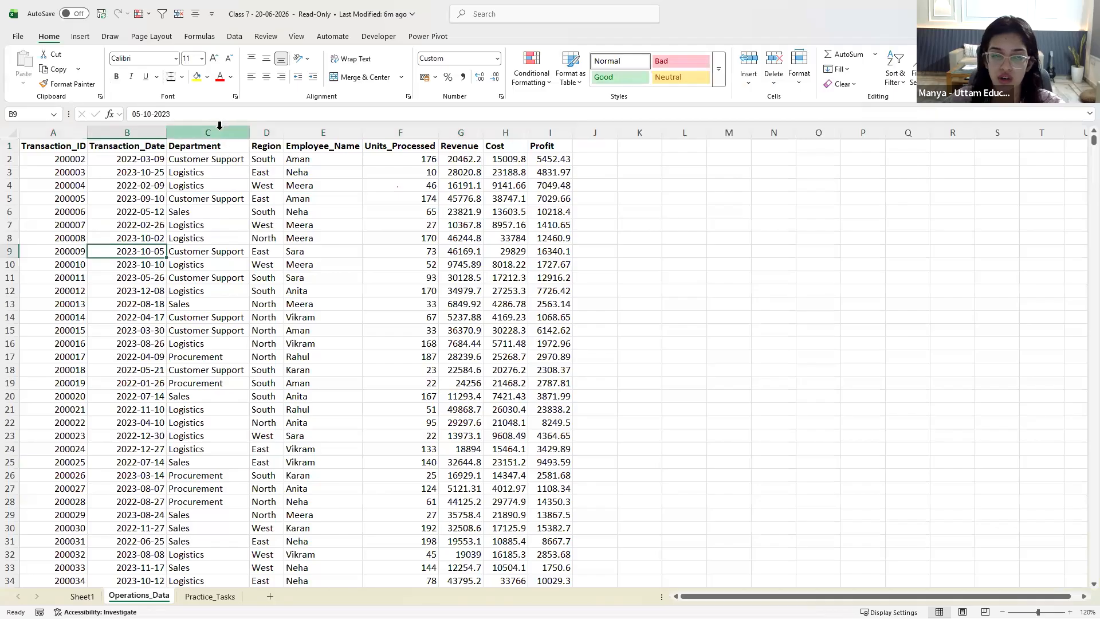
pyautogui.click(208, 132)
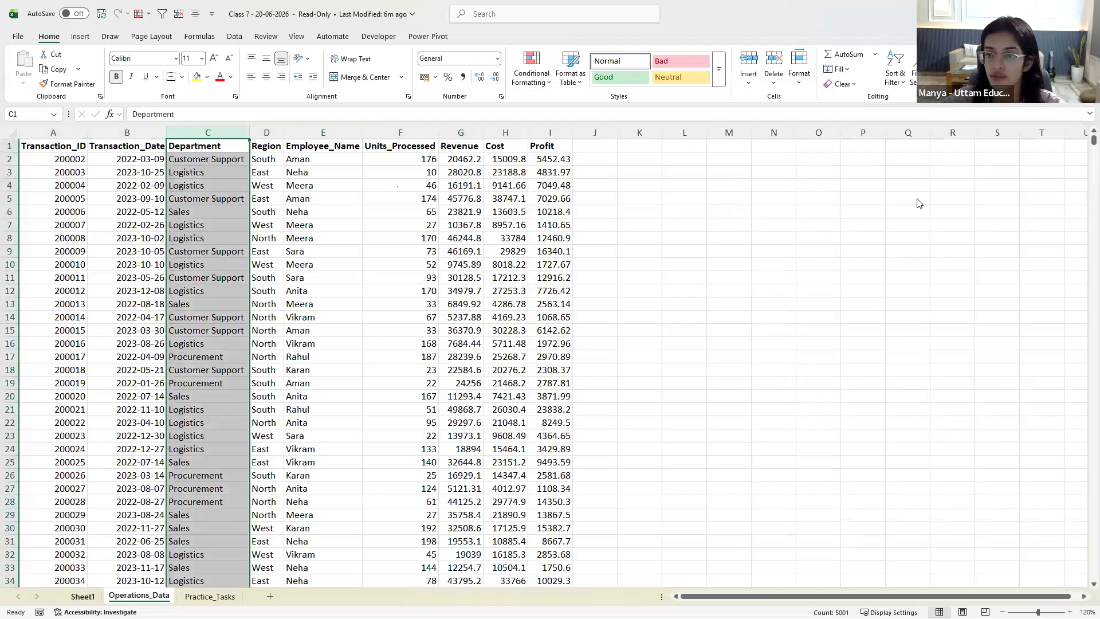
# Add the Department field to the Rows area of the PivotTable on Sheet1 and inspect its row labels
pyautogui.hotkey('ctrl', 'pageup')
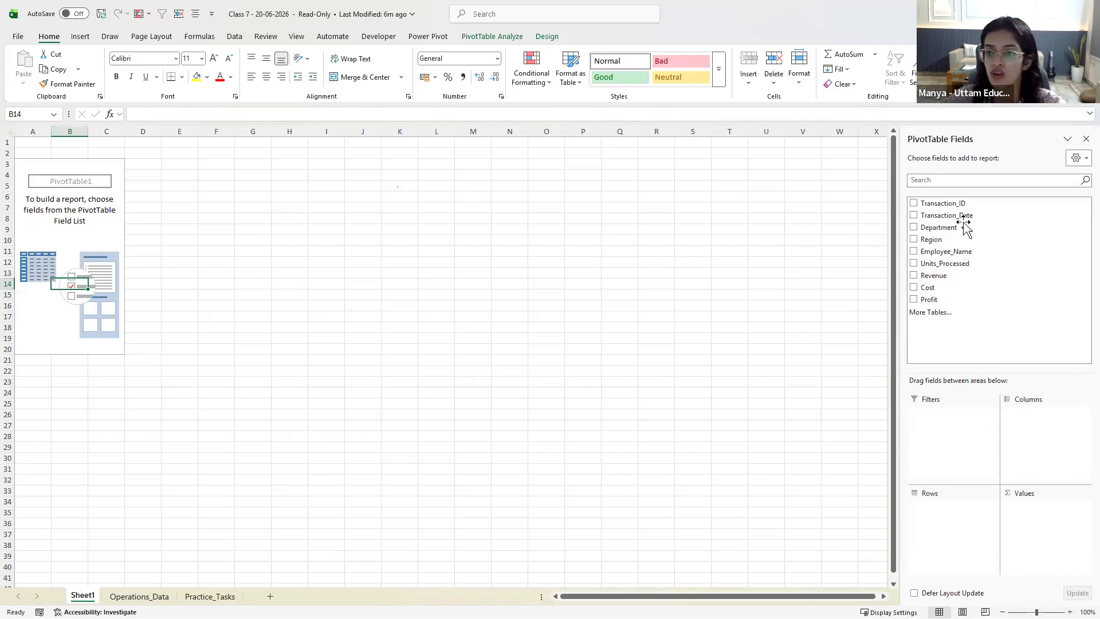
pyautogui.moveTo(937, 231); pyautogui.dragTo(959, 511)
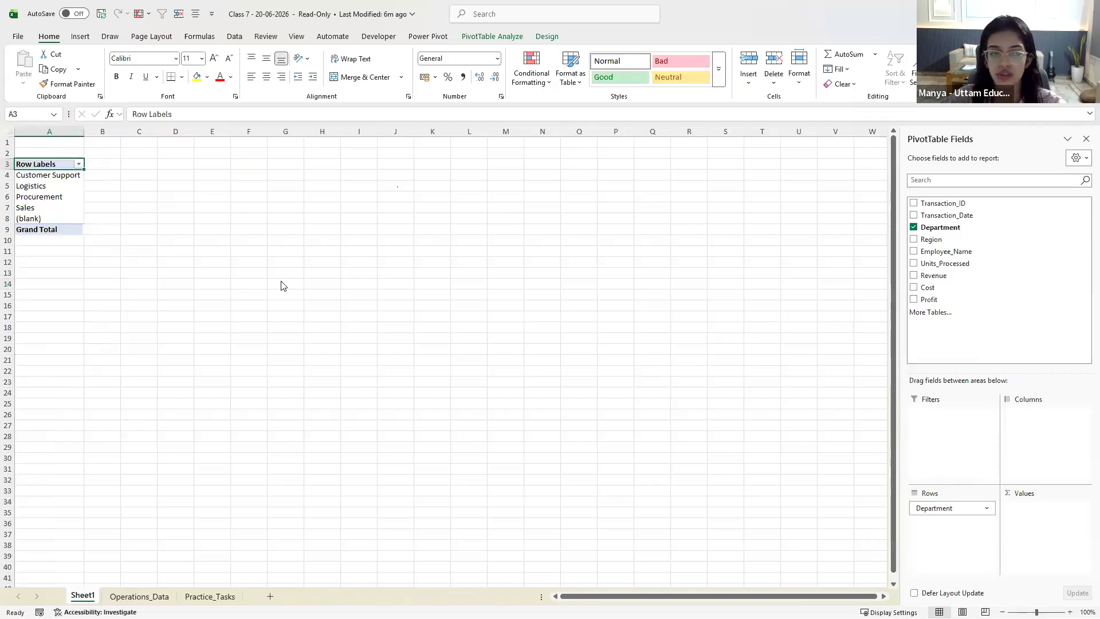
pyautogui.click(280, 285)
pyautogui.click(71, 131)
pyautogui.click(50, 177)
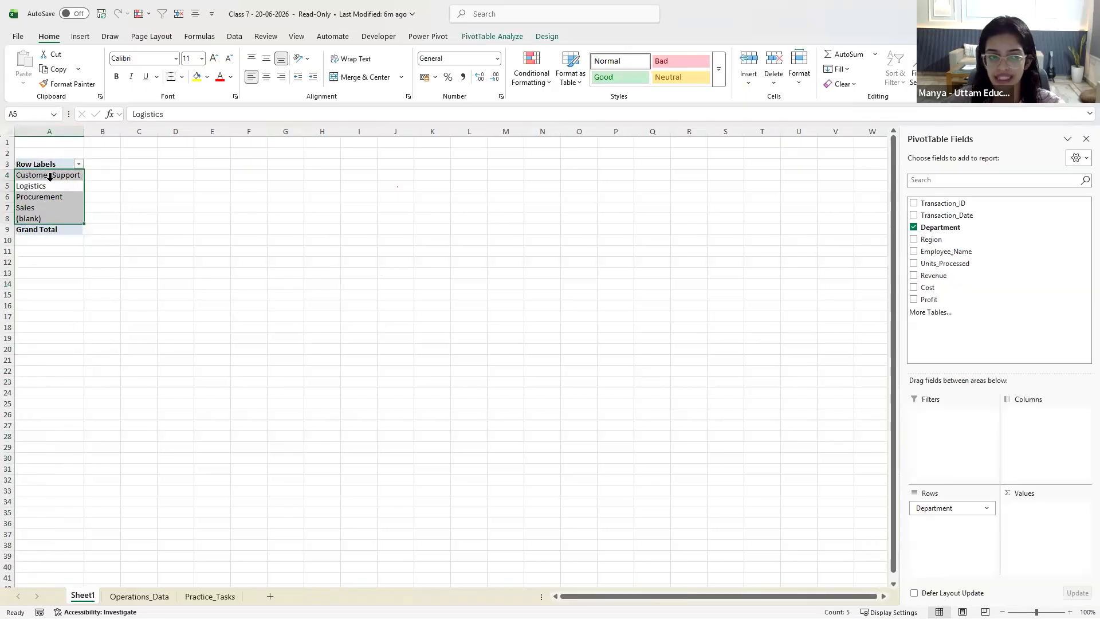
pyautogui.click(11, 177)
pyautogui.click(12, 184)
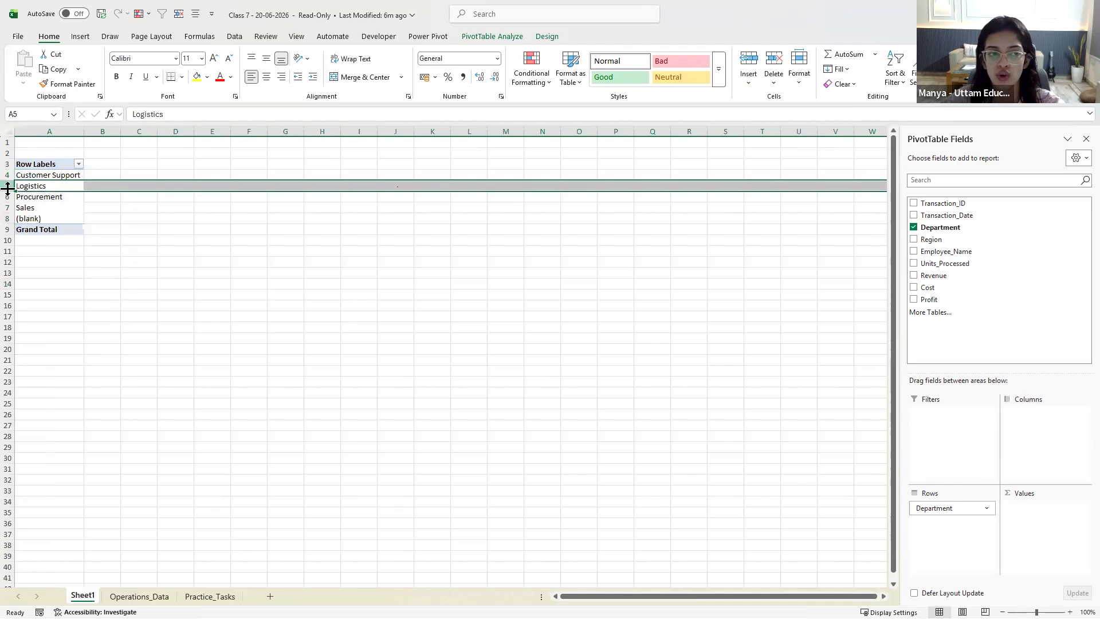
pyautogui.click(8, 197)
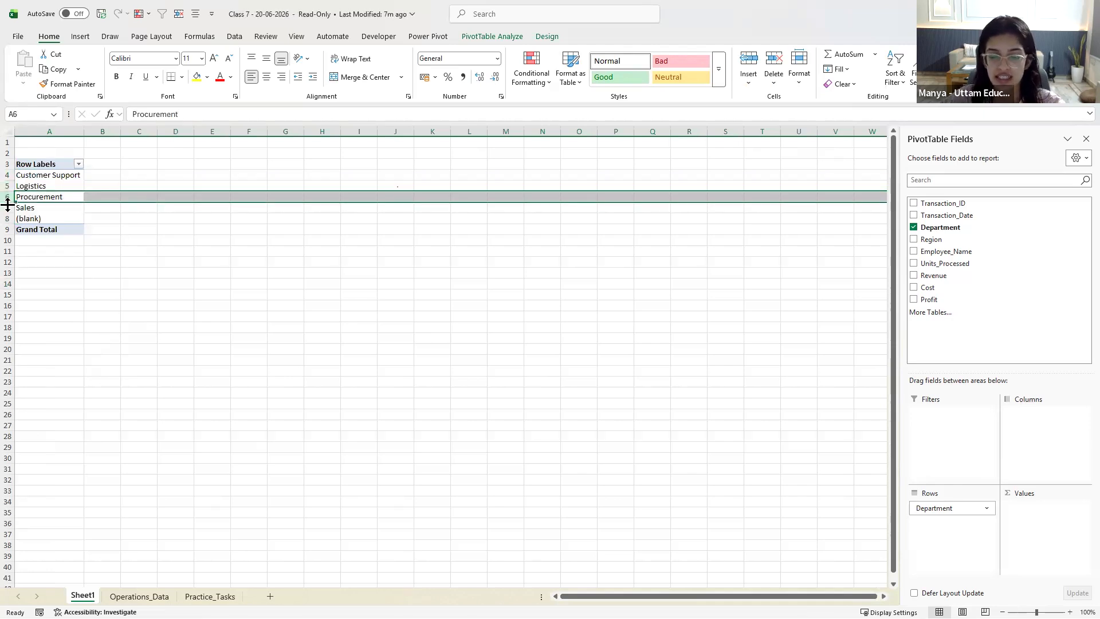
# Add filters to the header row of Operations_Data and check the unique values of the Department column
pyautogui.click(139, 596)
pyautogui.click(8, 145)
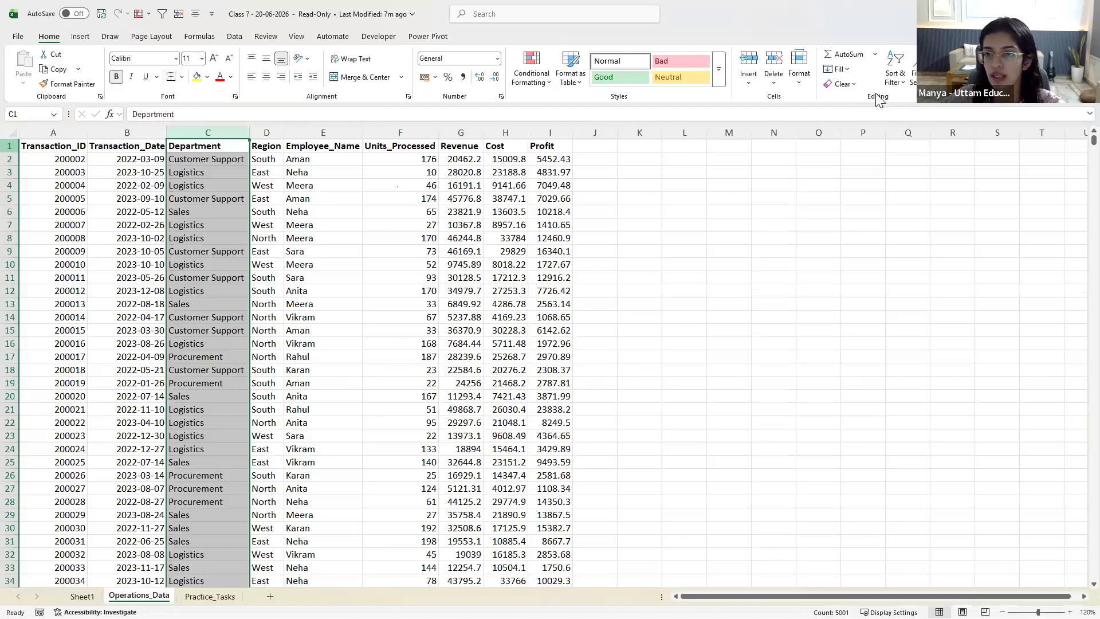
pyautogui.click(885, 77)
pyautogui.click(922, 149)
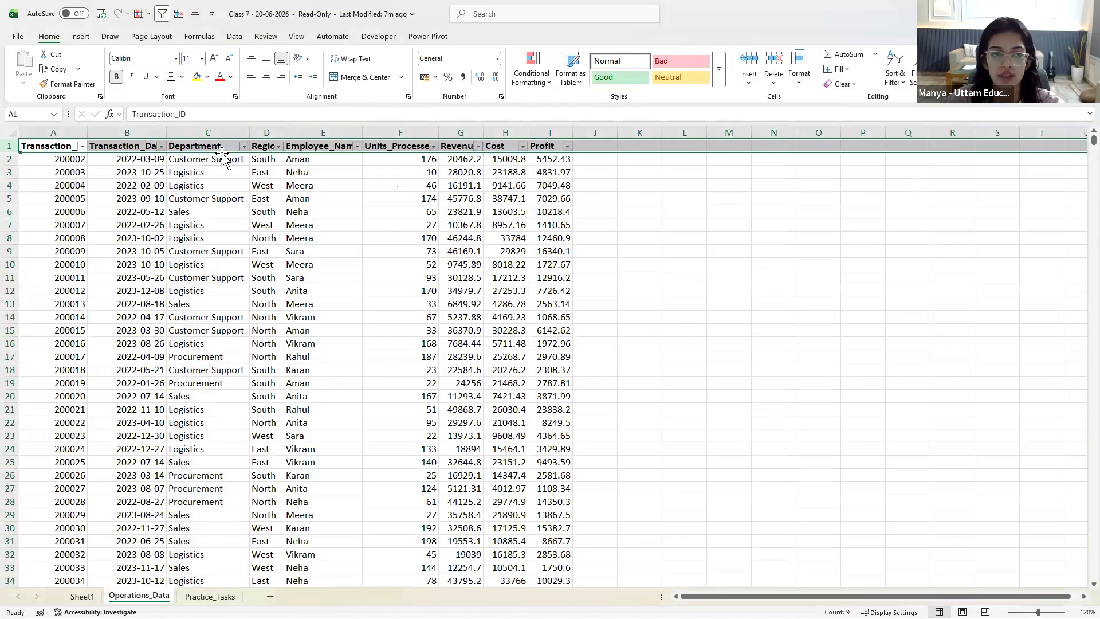
pyautogui.click(244, 146)
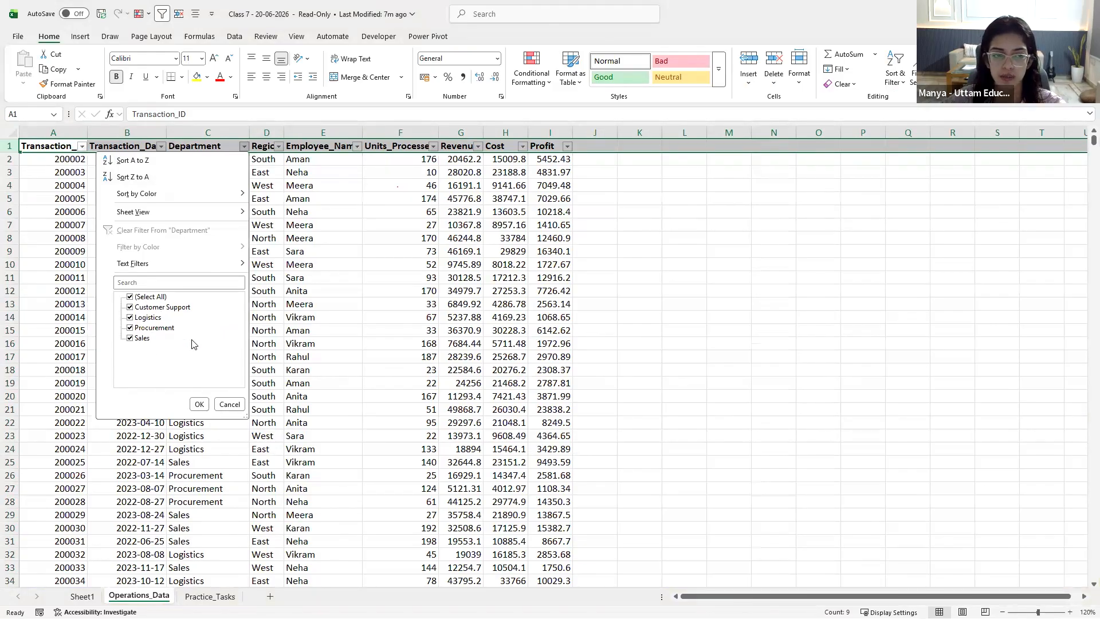
pyautogui.click(199, 404)
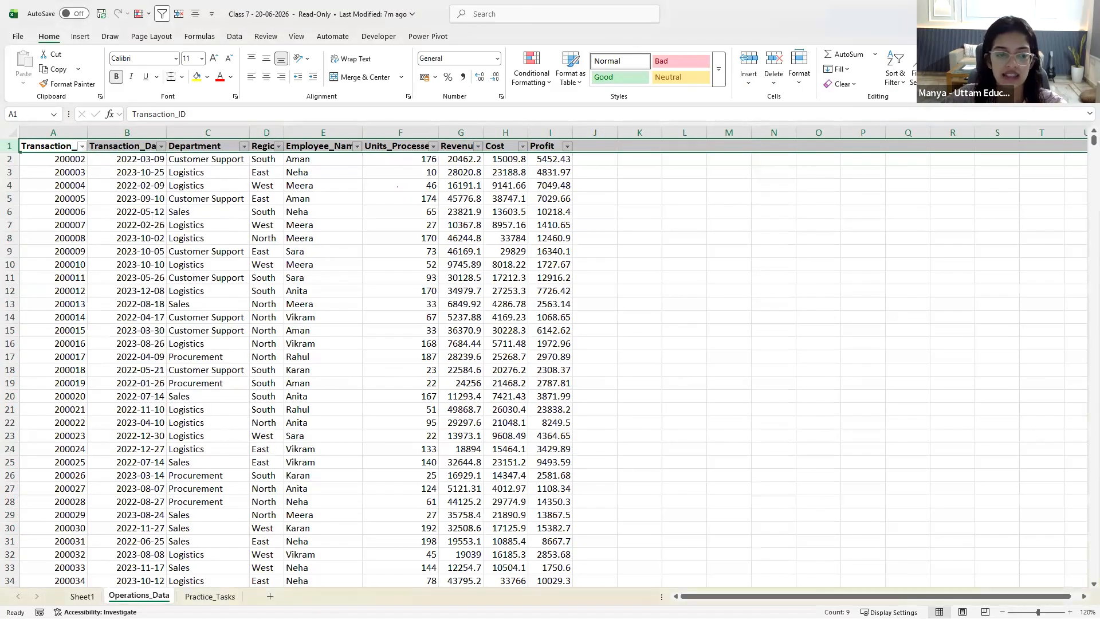
# Move the Department field from Rows to Columns in the Sheet1 PivotTable and inspect the resulting column labels
pyautogui.hotkey('ctrl', 'pageup')
pyautogui.click(38, 197)
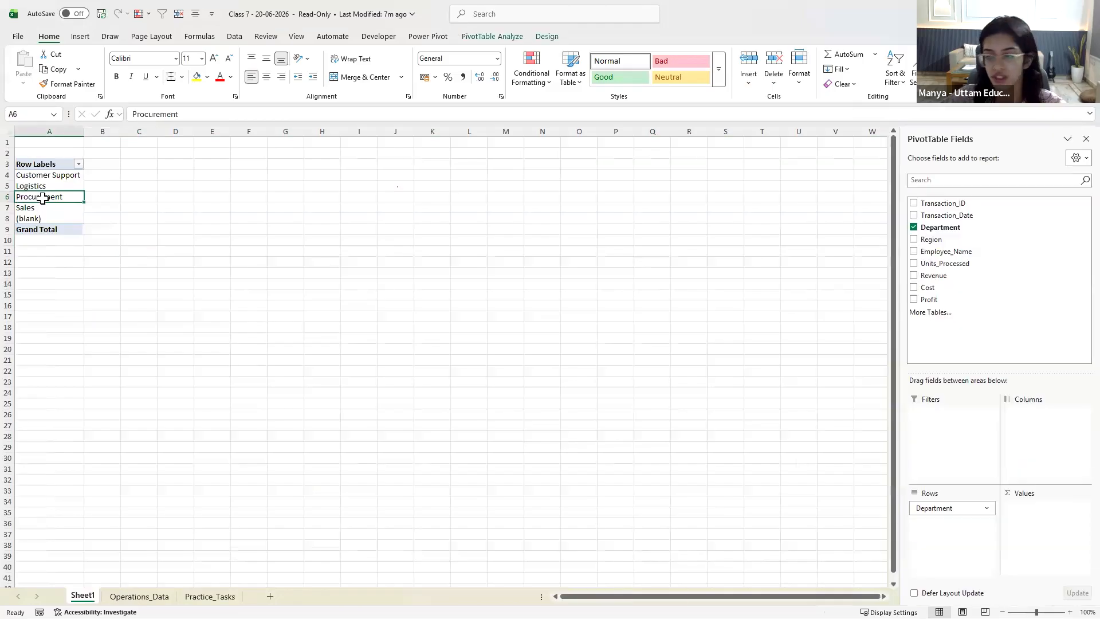
pyautogui.moveTo(928, 509); pyautogui.dragTo(1044, 425)
pyautogui.click(187, 273)
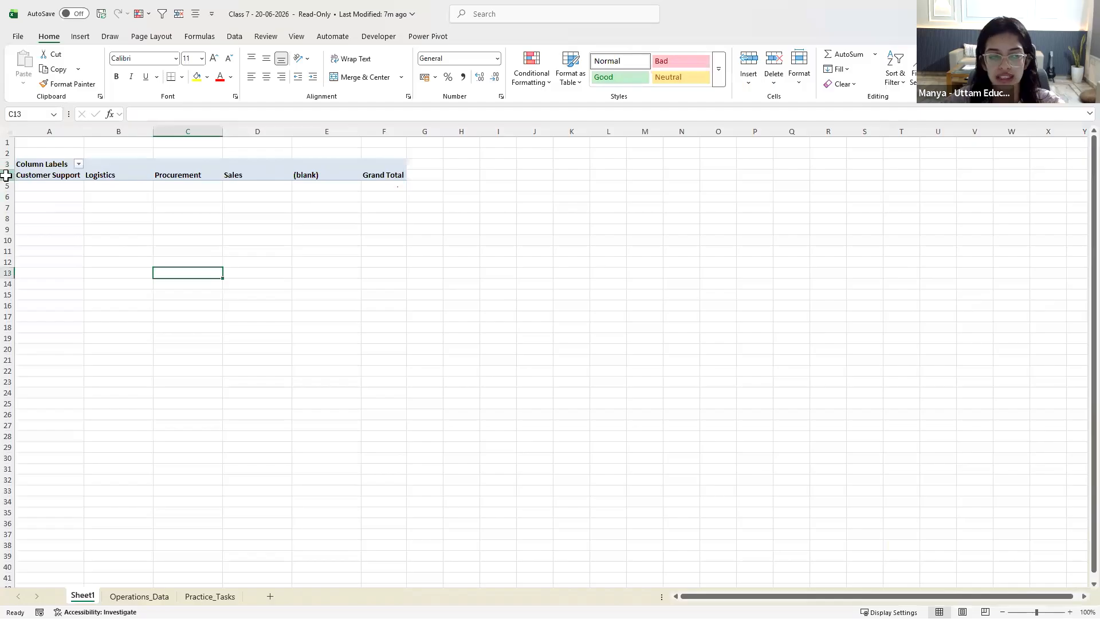
pyautogui.click(7, 175)
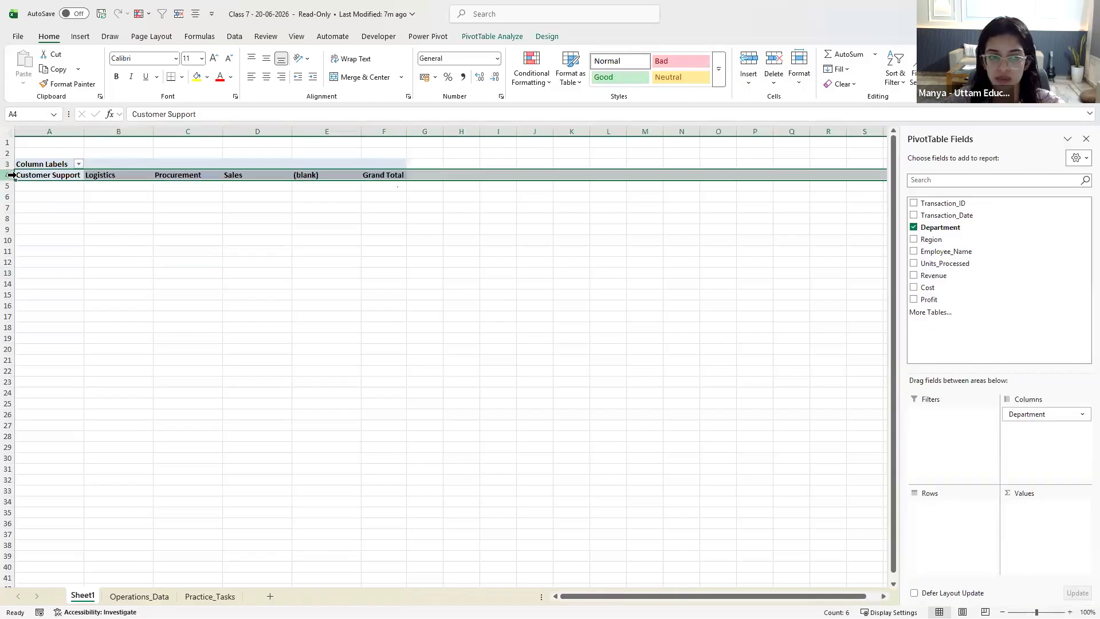
pyautogui.click(49, 129)
pyautogui.click(205, 127)
pyautogui.click(270, 131)
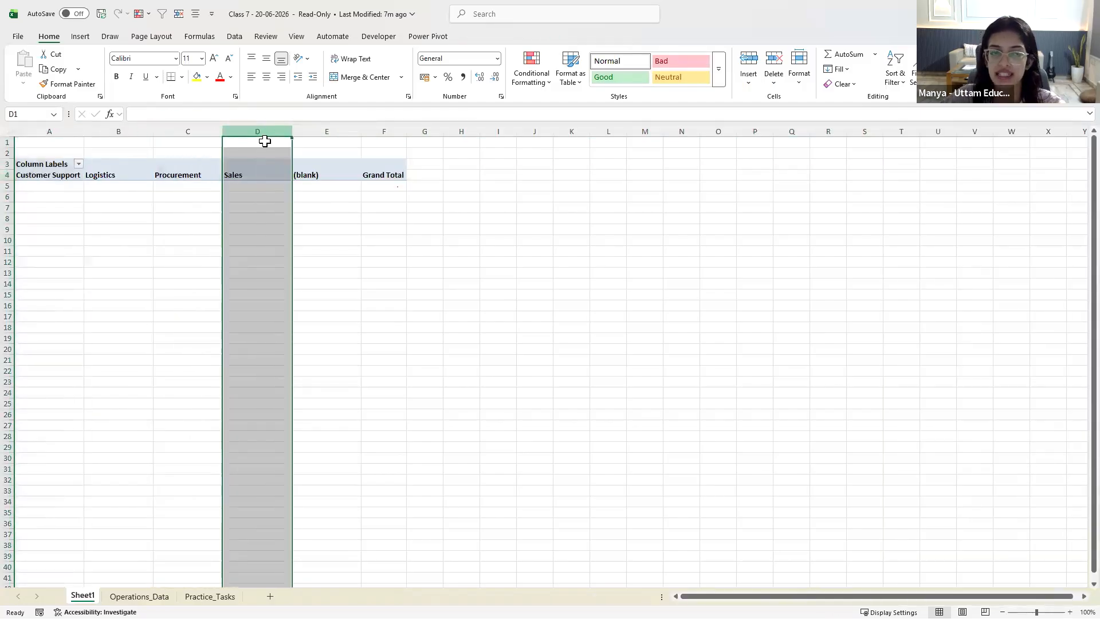
pyautogui.click(68, 129)
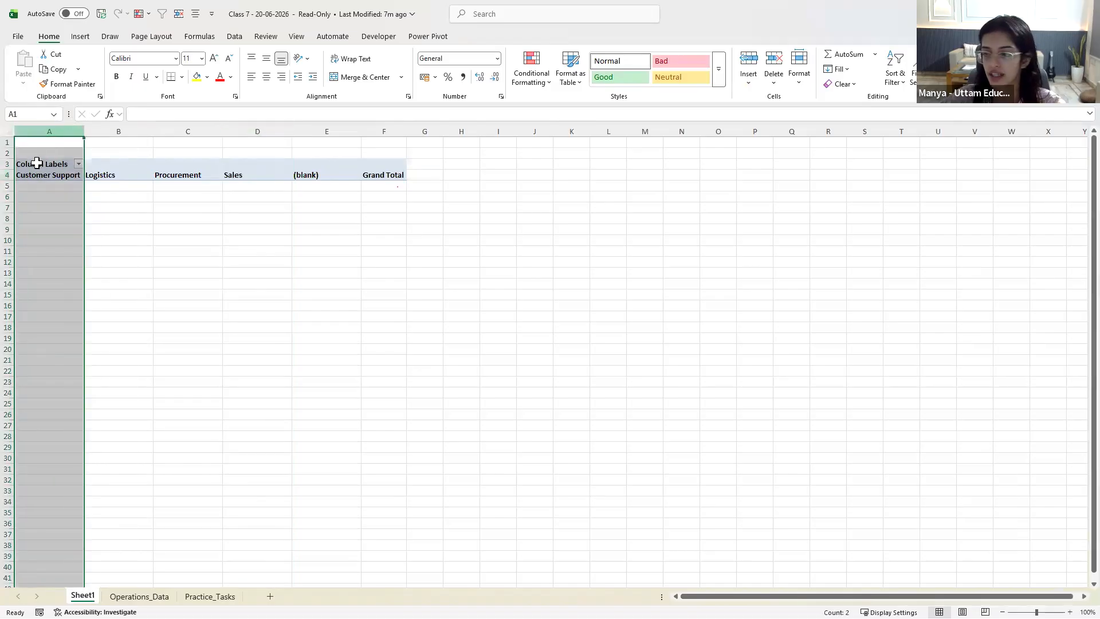
# Move the Department field from Columns back to Rows in the Sheet1 PivotTable and check the first task in Practice_Tasks
pyautogui.click(34, 177)
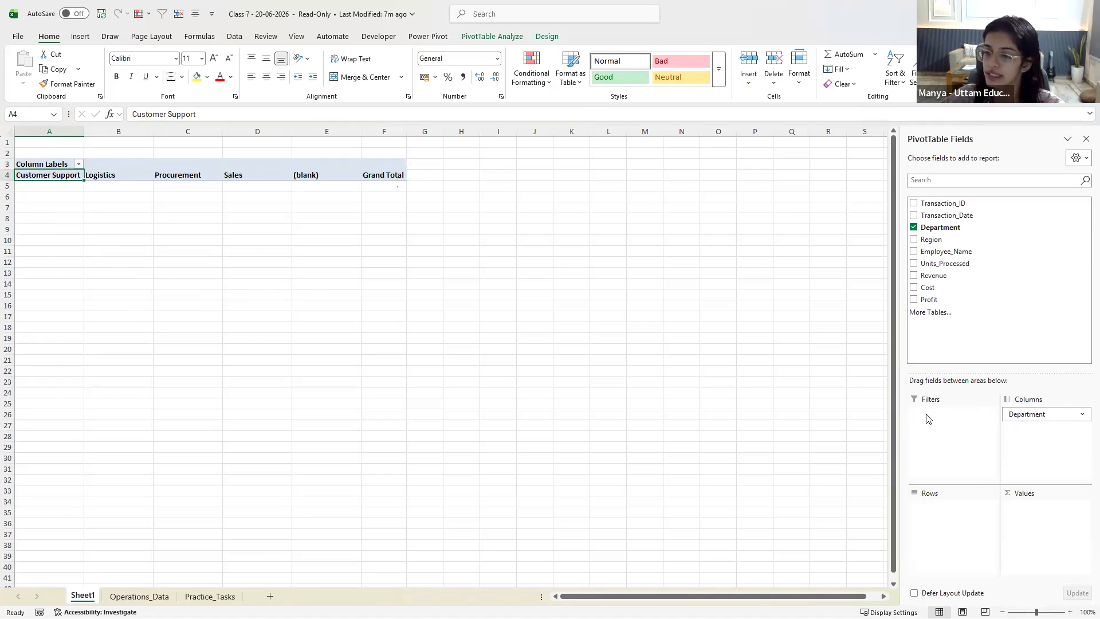
pyautogui.moveTo(1022, 415)
pyautogui.mouseDown()
pyautogui.moveTo(963, 506)
pyautogui.moveTo(968, 527)
pyautogui.mouseUp()
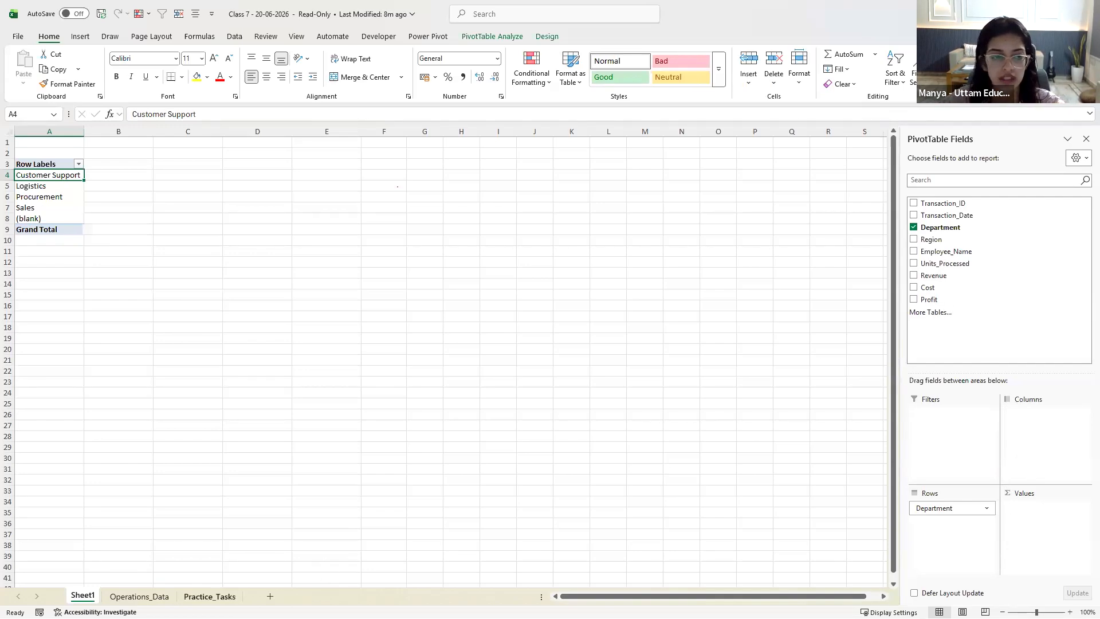
pyautogui.click(209, 597)
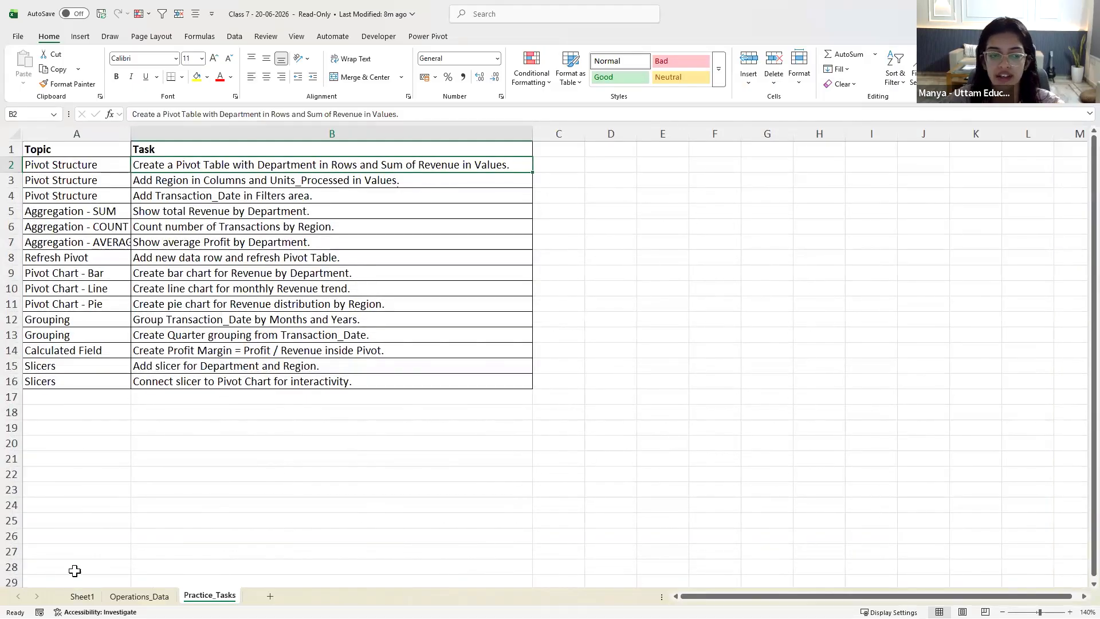
pyautogui.hotkey('ctrl', 'pageup')
pyautogui.hotkey('ctrl', 'pageup')
# Add the Revenue field to the Values area of the PivotTable as Sum of Revenue and inspect the Customer Support row
pyautogui.moveTo(933, 275); pyautogui.dragTo(1033, 532)
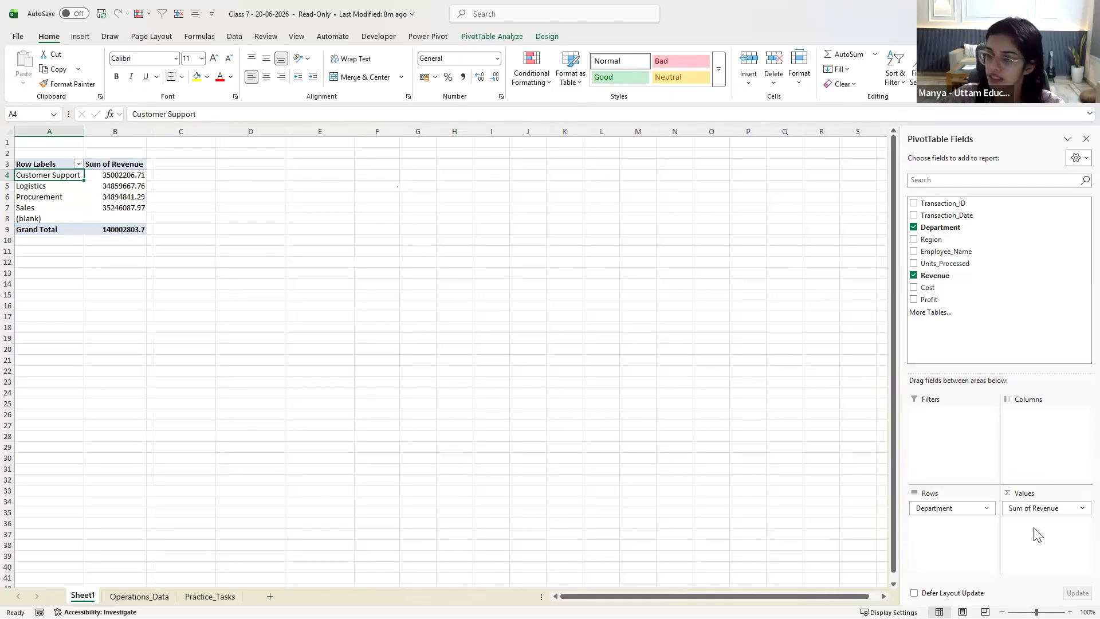
pyautogui.click(178, 299)
pyautogui.click(49, 175)
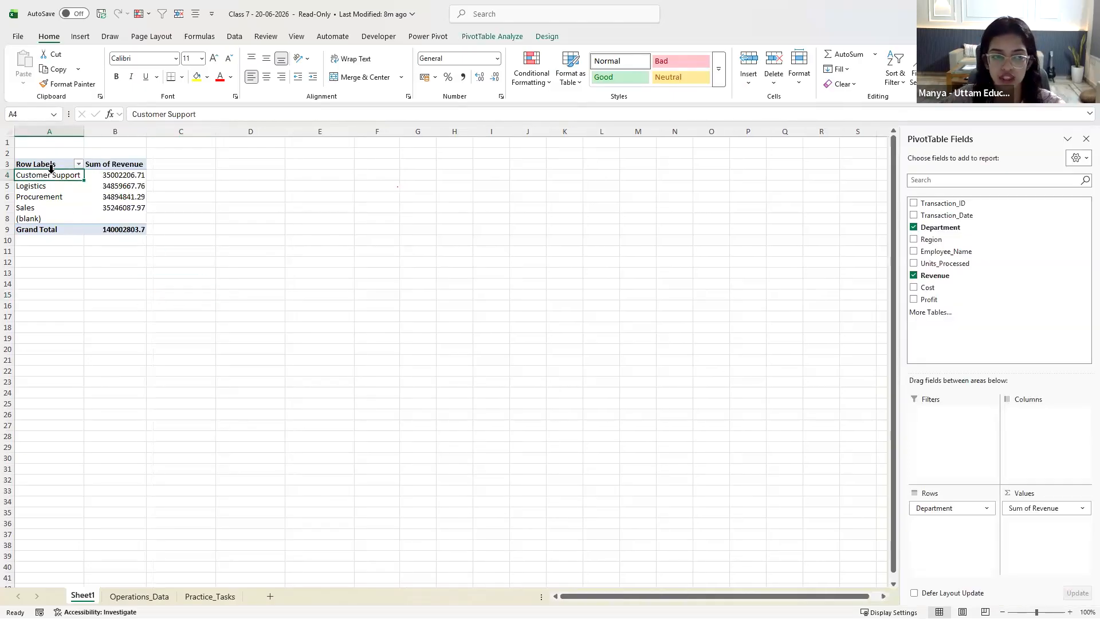
pyautogui.click(118, 175)
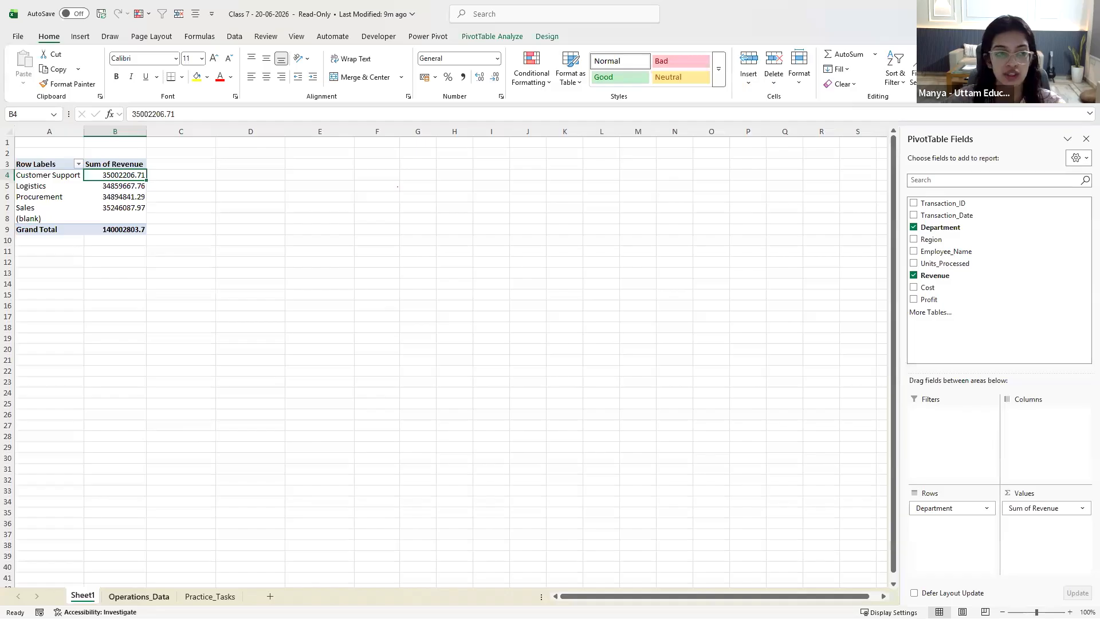
# Filter the Department column in Operations_Data to show only Customer Support
pyautogui.click(139, 597)
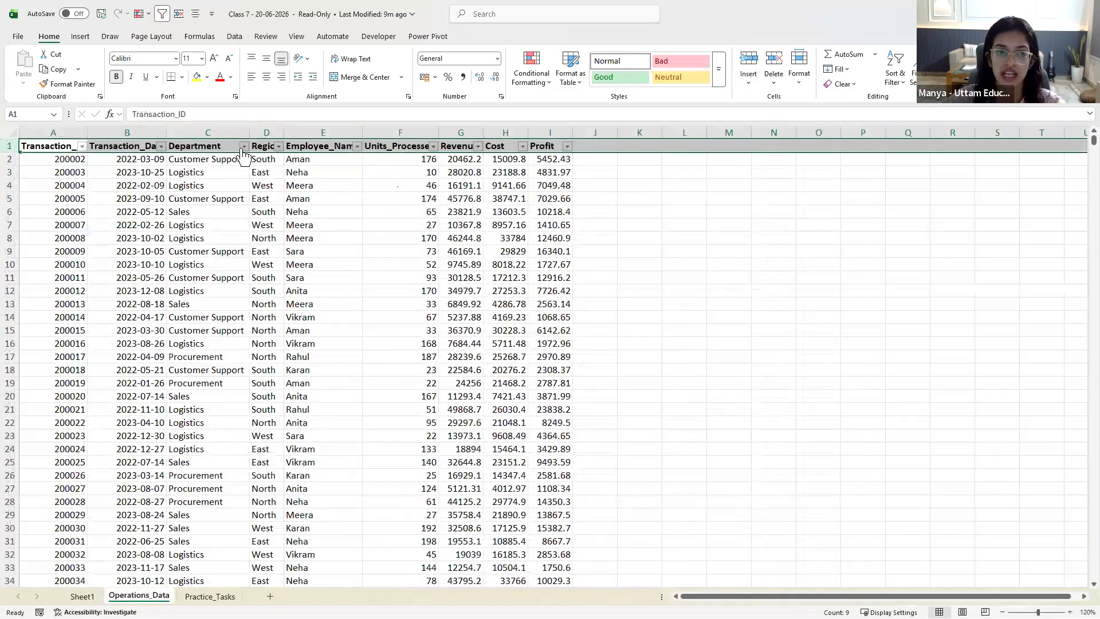
pyautogui.click(243, 146)
pyautogui.click(130, 296)
pyautogui.click(131, 307)
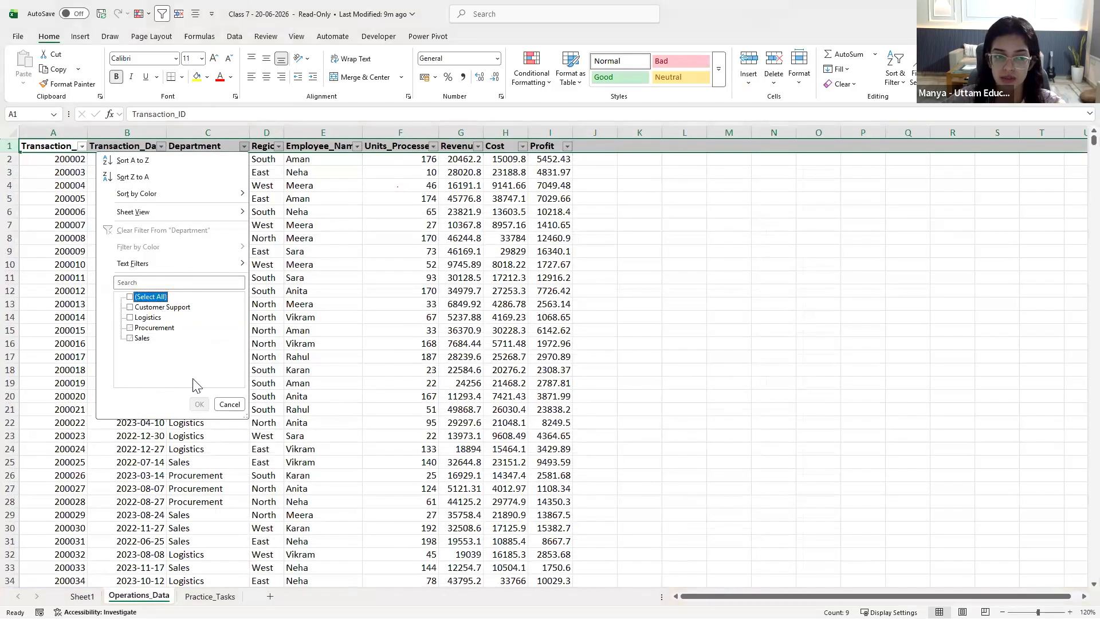
pyautogui.click(199, 405)
pyautogui.click(321, 343)
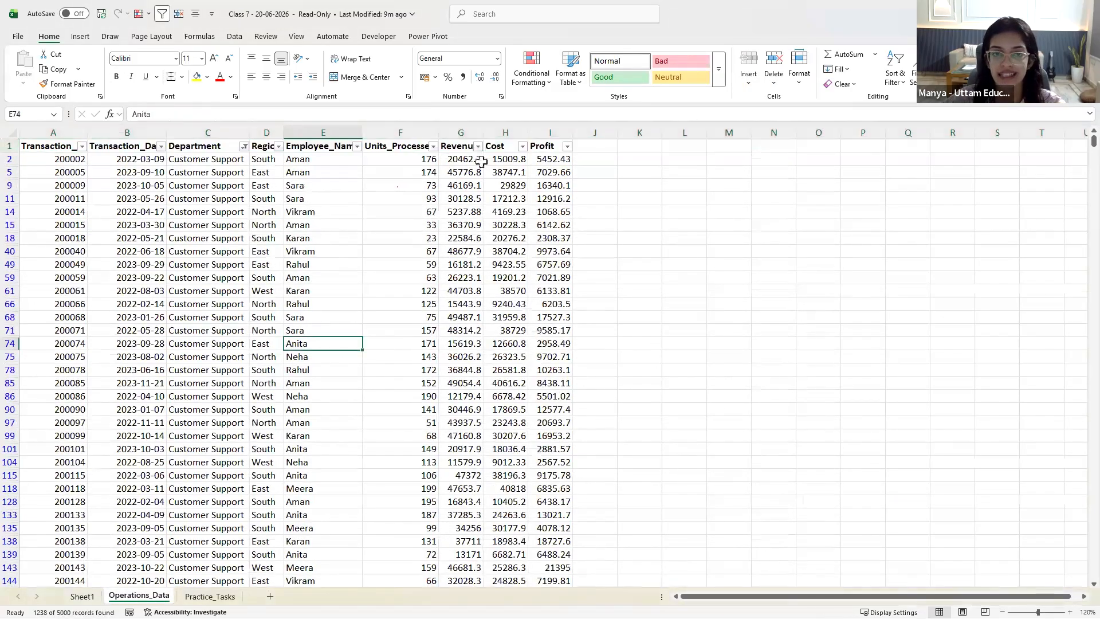
# Compare the total of the filtered Revenue column in Operations_Data with the PivotTable's Customer Support revenue on Sheet1
pyautogui.click(463, 132)
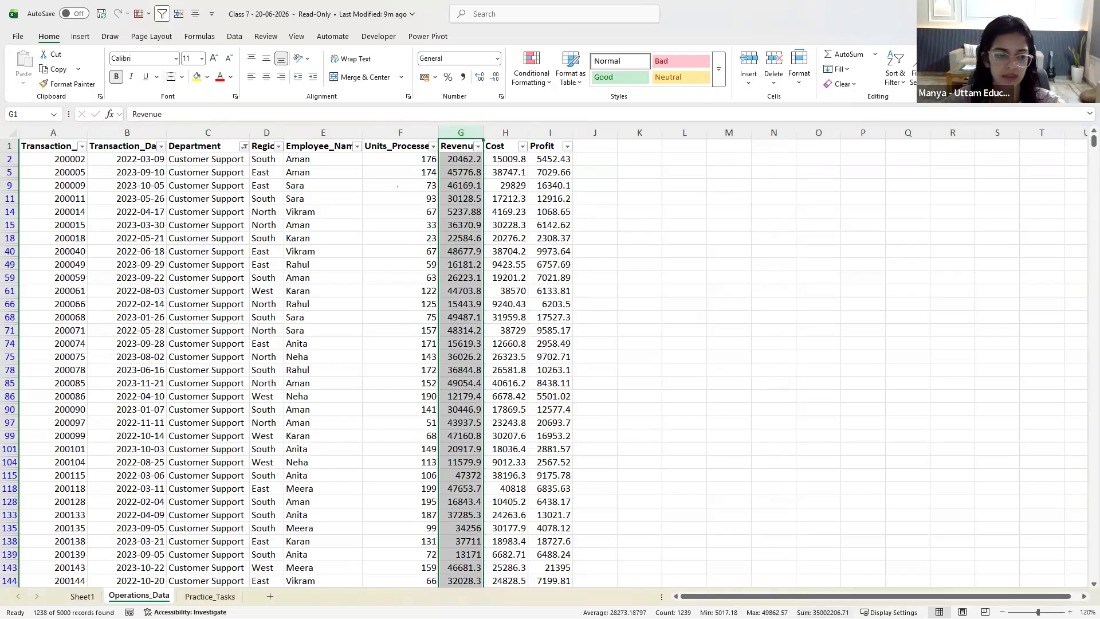
pyautogui.hotkey('ctrl', 'pageup')
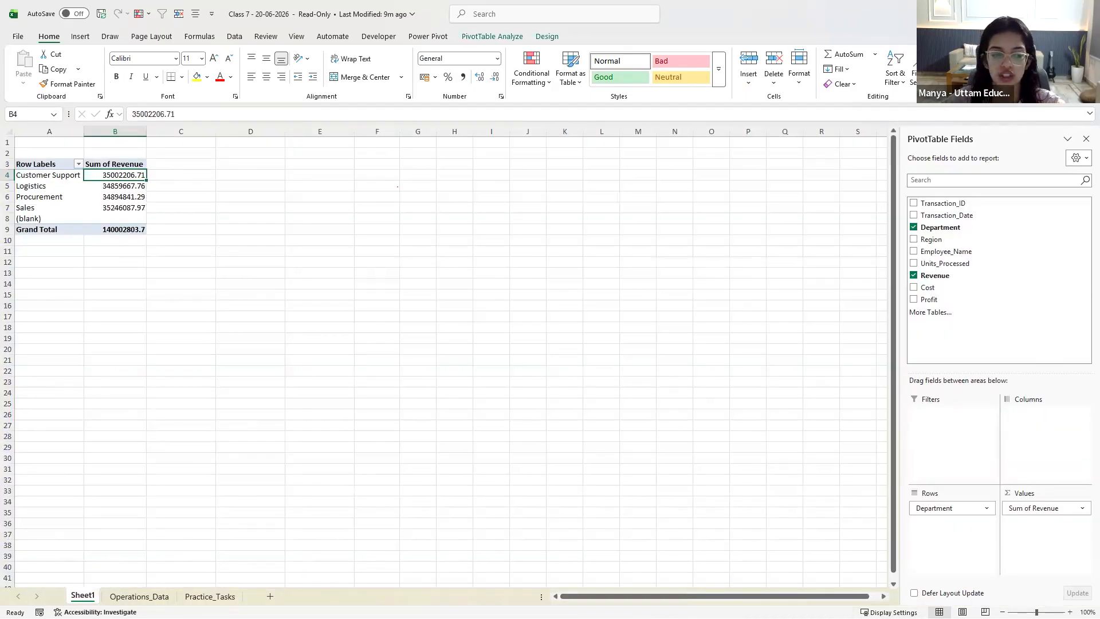
pyautogui.hotkey('ctrl', 'pagedown')
pyautogui.moveTo(201, 172); pyautogui.dragTo(173, 418)
pyautogui.moveTo(461, 159); pyautogui.dragTo(461, 384)
# Clear the Department filter in Operations_Data
pyautogui.click(245, 146)
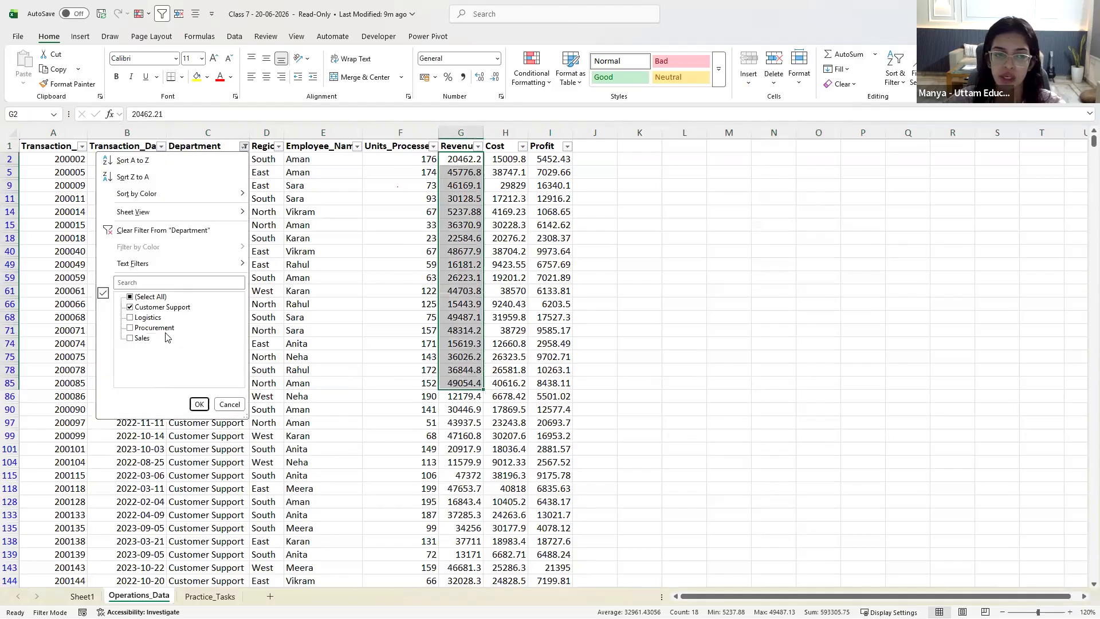
pyautogui.click(123, 235)
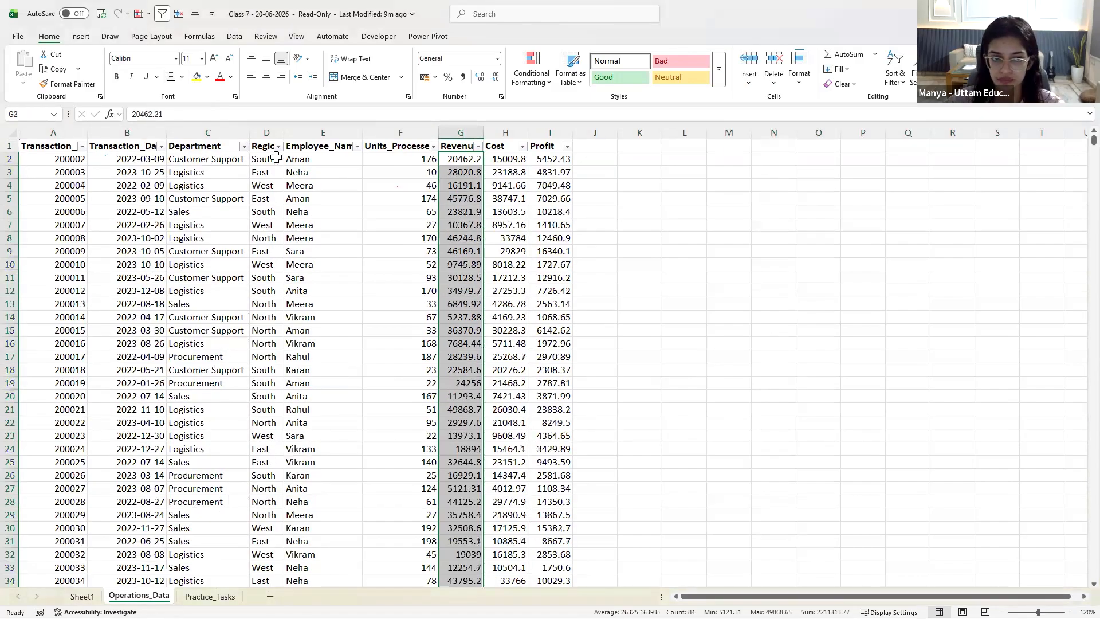
pyautogui.click(291, 252)
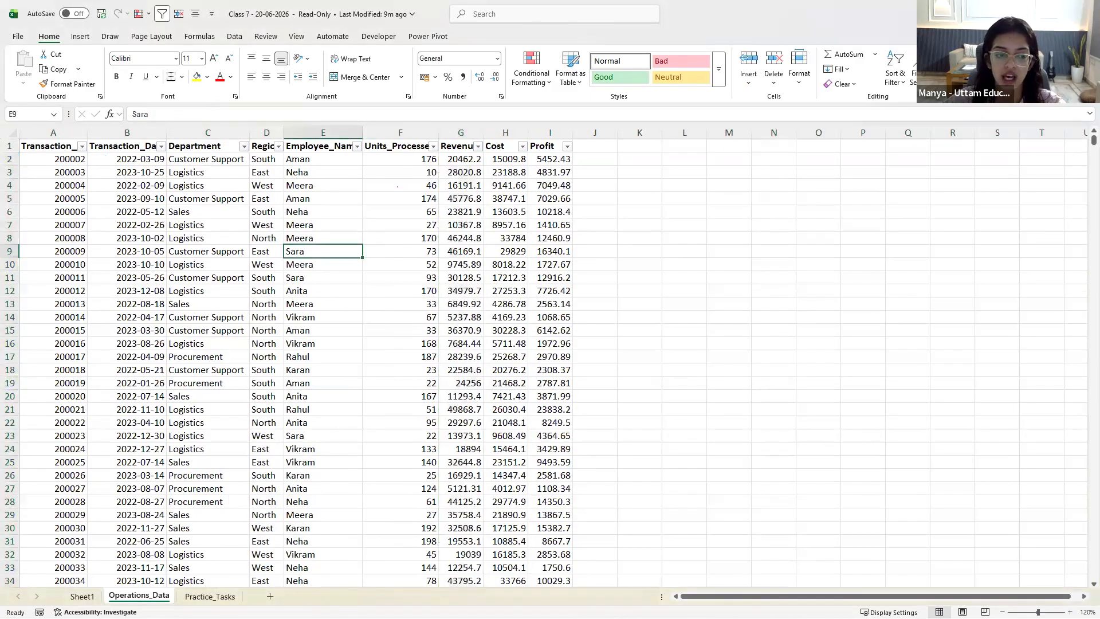
# Review the whole PivotTable on Sheet1, including its Grand Total of revenue
pyautogui.click(82, 596)
pyautogui.click(81, 314)
pyautogui.moveTo(34, 164); pyautogui.dragTo(131, 227)
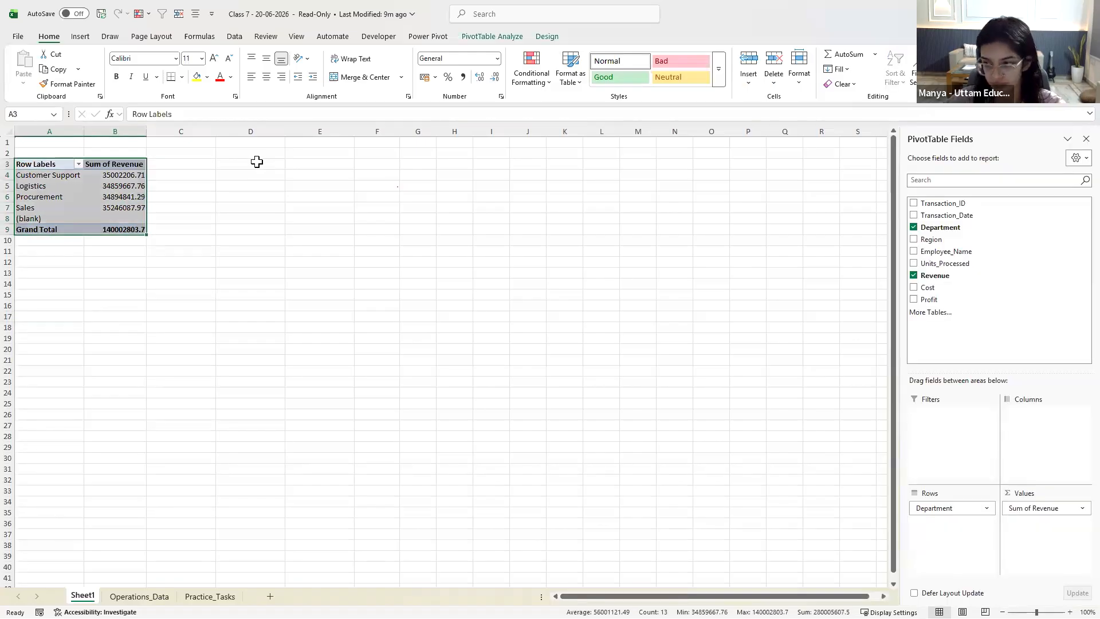
pyautogui.click(238, 230)
pyautogui.moveTo(112, 238); pyautogui.dragTo(113, 229)
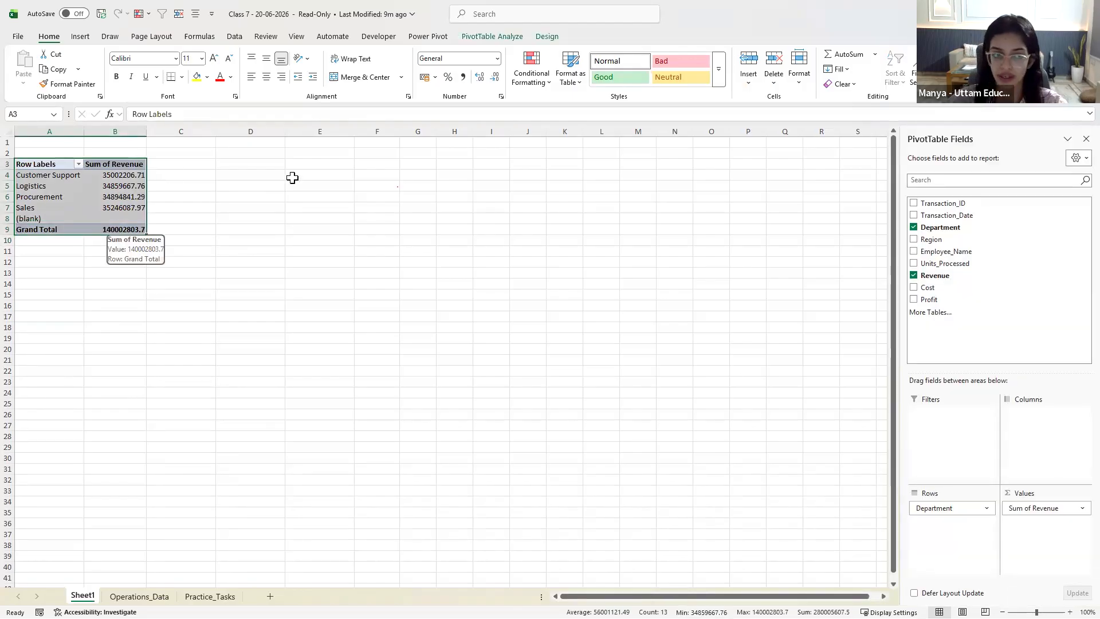
# Widen column A of Sheet1 slightly and review the PivotTable's department labels and Sum of Revenue values
pyautogui.moveTo(84, 130); pyautogui.dragTo(97, 131)
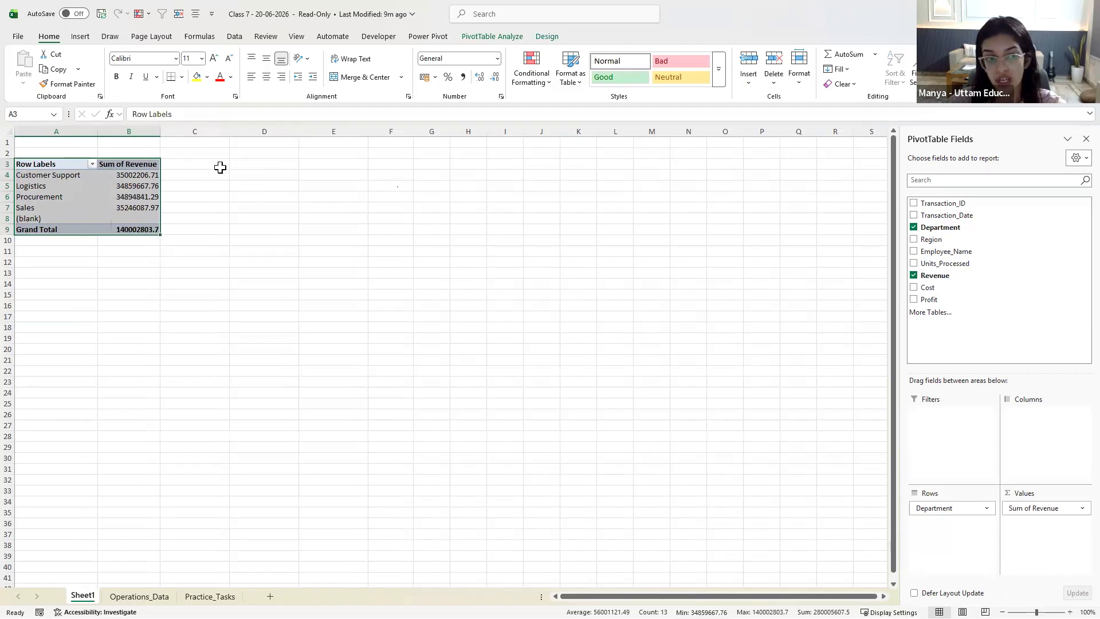
pyautogui.click(253, 163)
pyautogui.moveTo(25, 163); pyautogui.dragTo(136, 225)
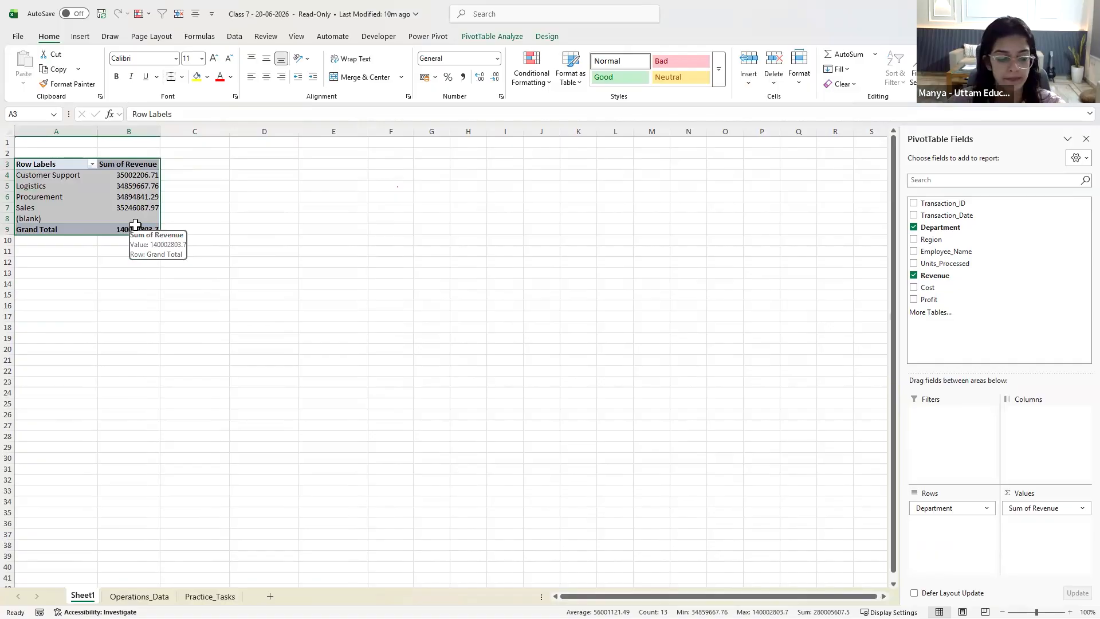
pyautogui.click(138, 209)
pyautogui.moveTo(59, 175); pyautogui.dragTo(61, 208)
pyautogui.moveTo(143, 175); pyautogui.dragTo(149, 215)
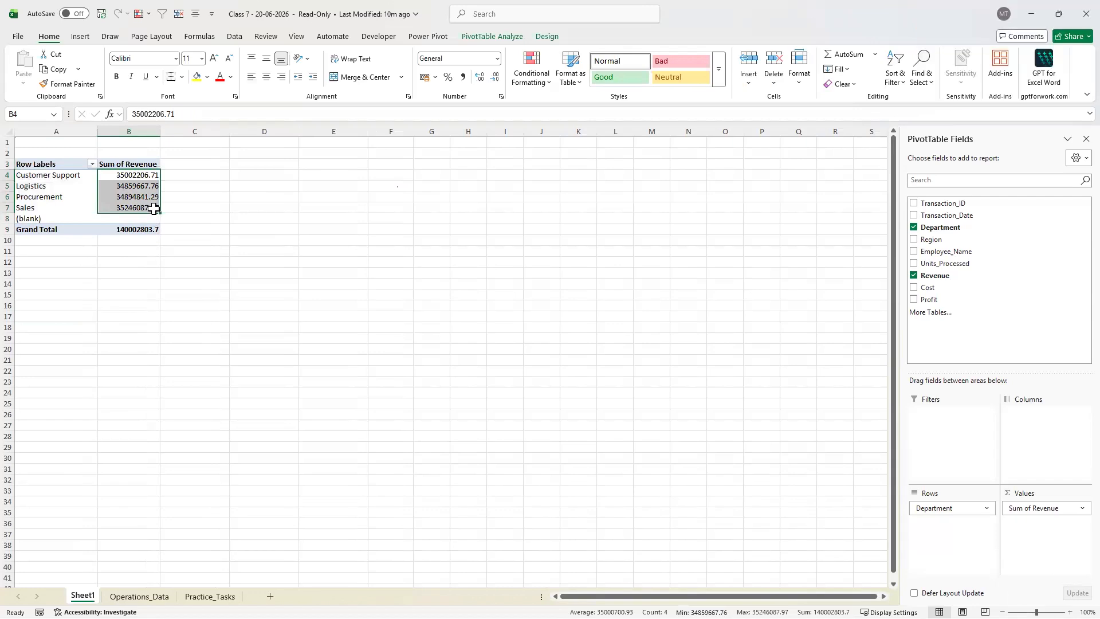
pyautogui.moveTo(153, 209)
# List the unique departments from D3 on Sheet1 with a UNIQUE formula over Operations_Data!C2:C5001
pyautogui.click(244, 166)
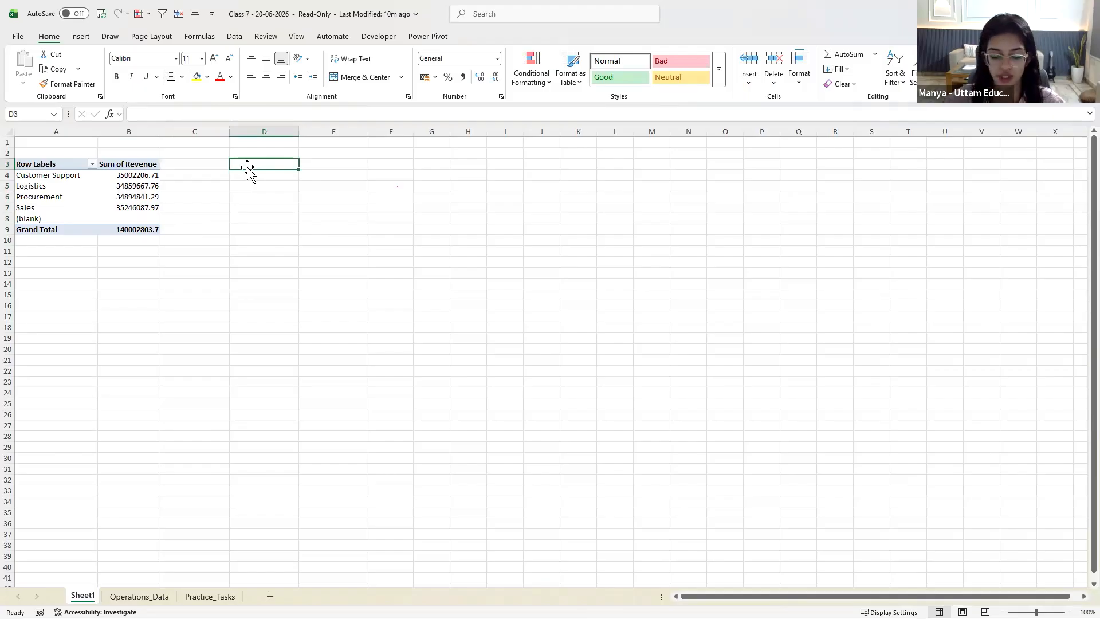
pyautogui.write('=uni')
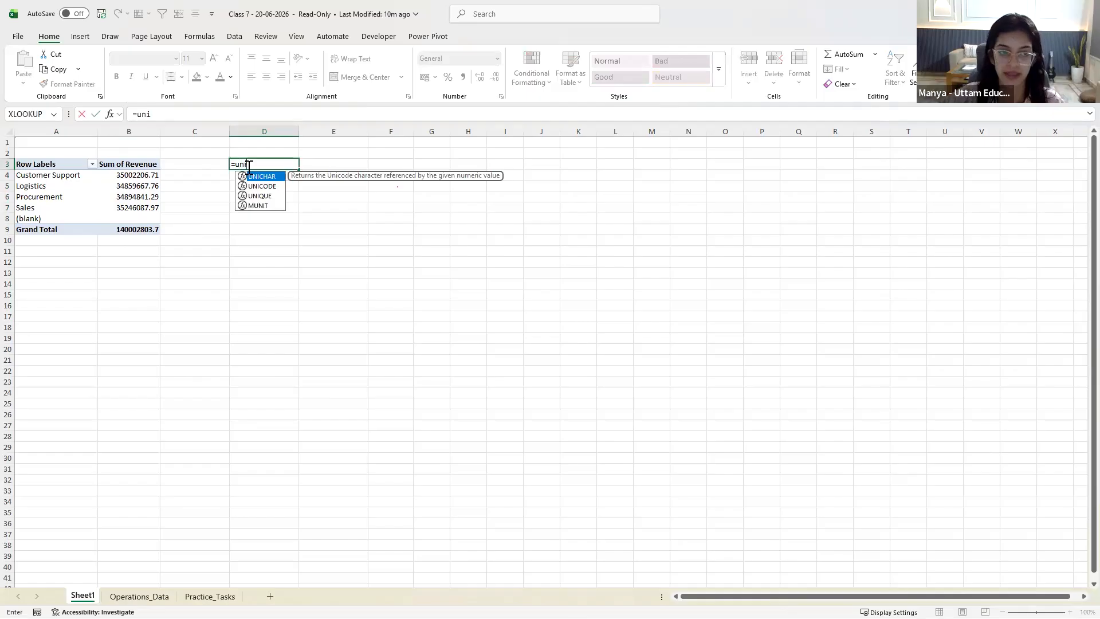
pyautogui.press('Down')
pyautogui.press('Down')
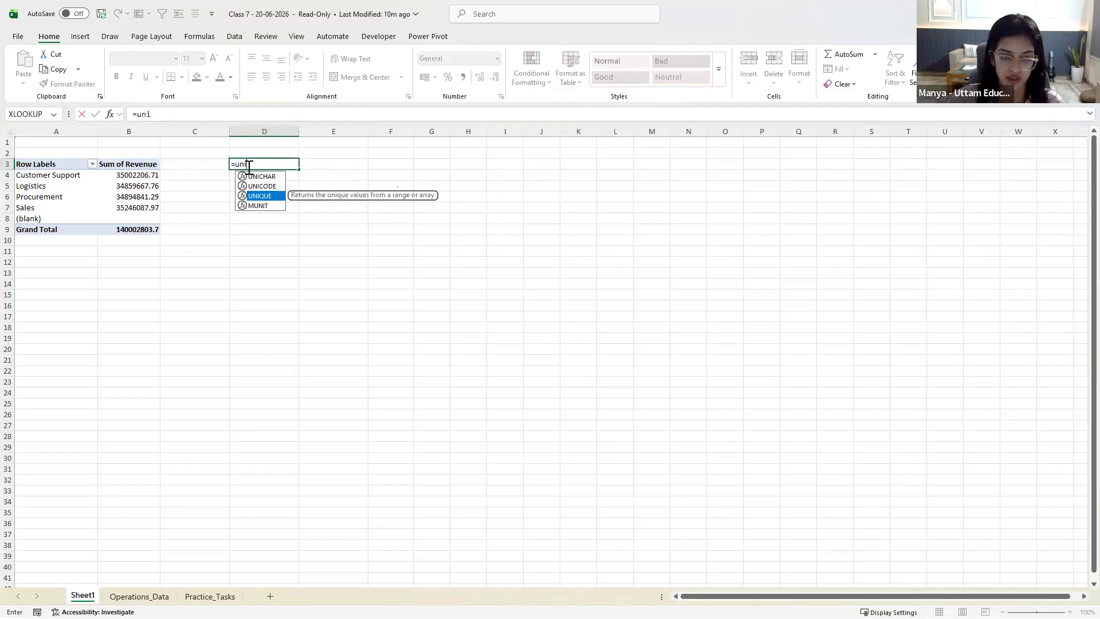
pyautogui.press('Tab')
pyautogui.click(151, 595)
pyautogui.click(218, 159)
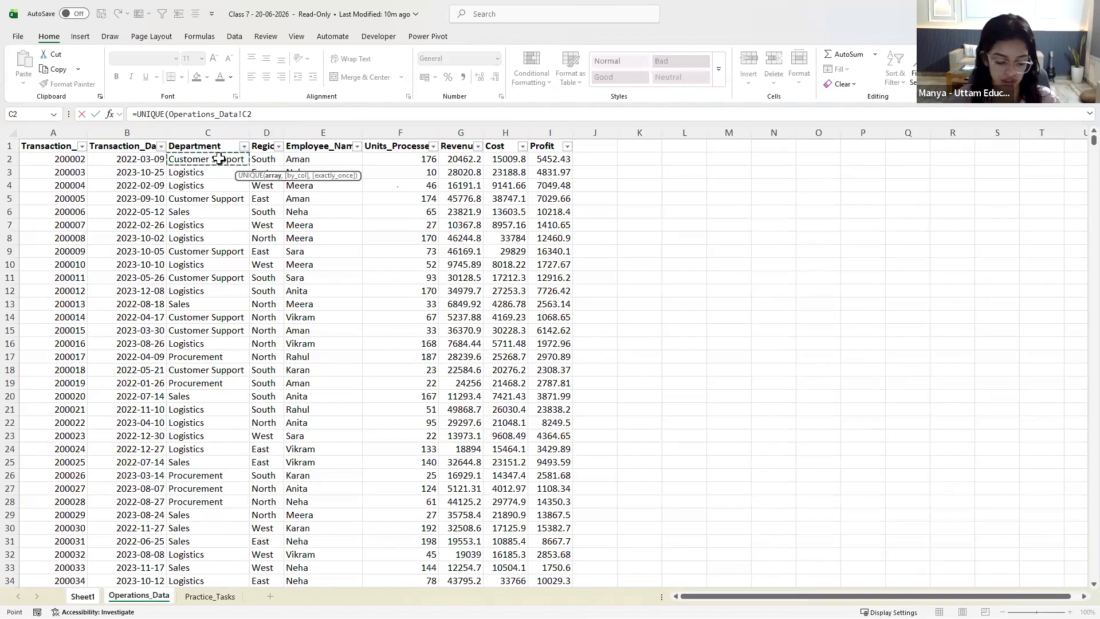
pyautogui.hotkey('ctrl', 'shift', 'Down')
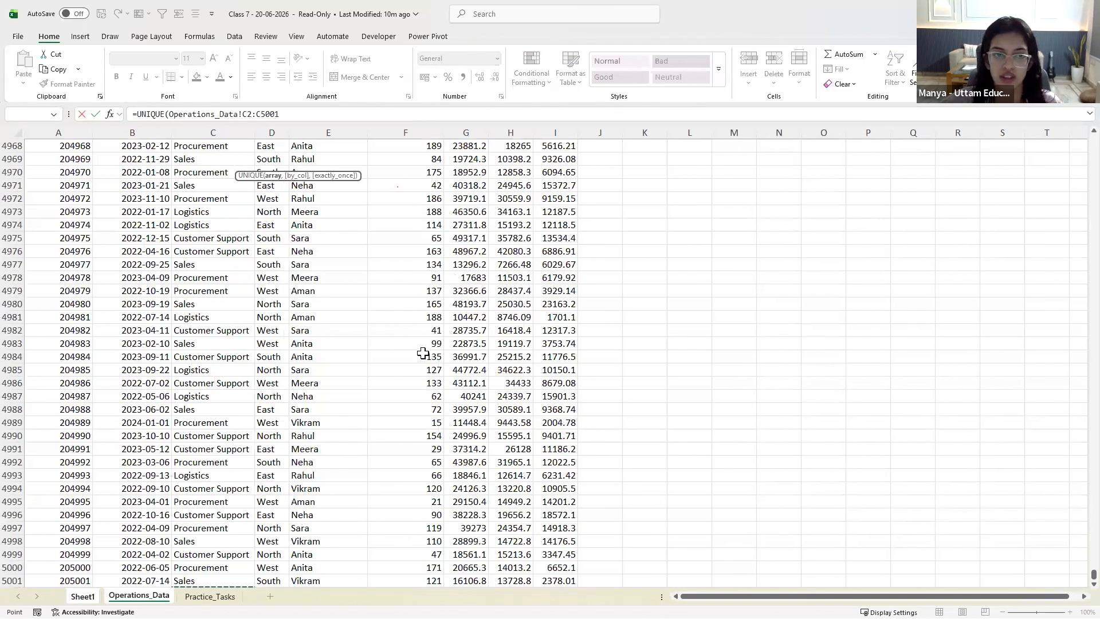
pyautogui.press('Return')
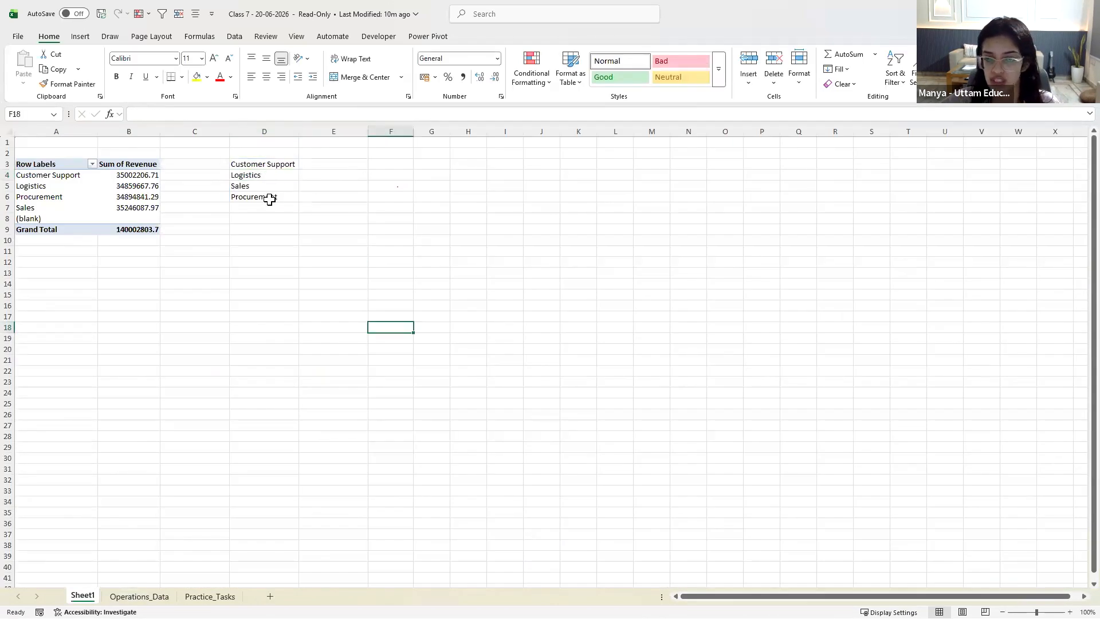
# Enter a SUMIF formula in E3 of Sheet1 with range Operations_Data!C:C, criterion Sheet1!D3 and sum range Operations_Data!G:G
pyautogui.click(333, 166)
pyautogui.write('=')
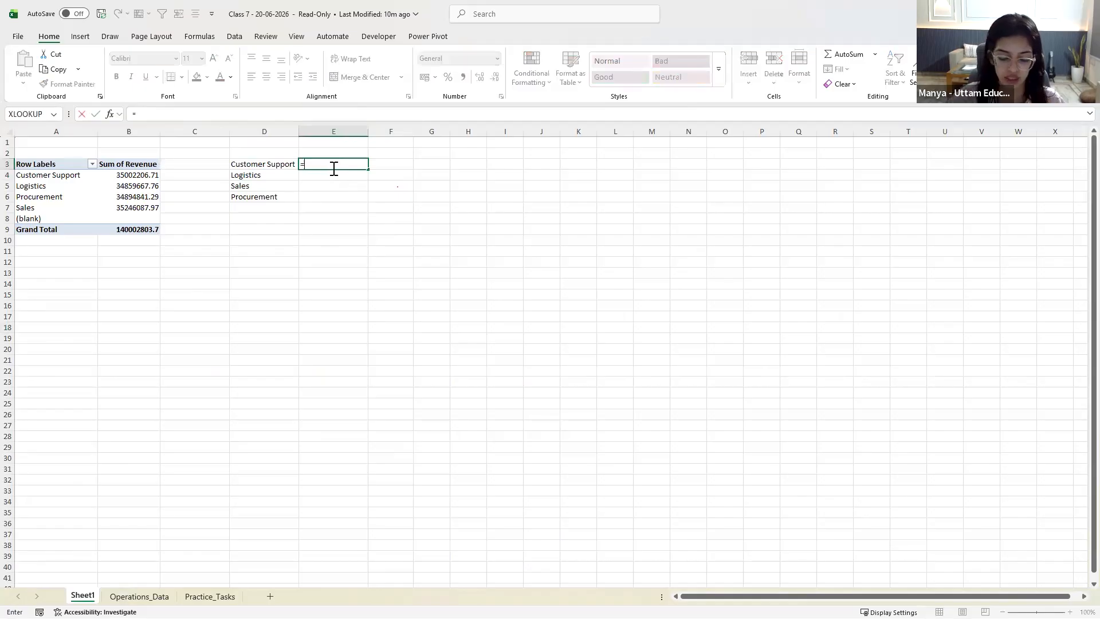
pyautogui.write('sumif')
pyautogui.press('Tab')
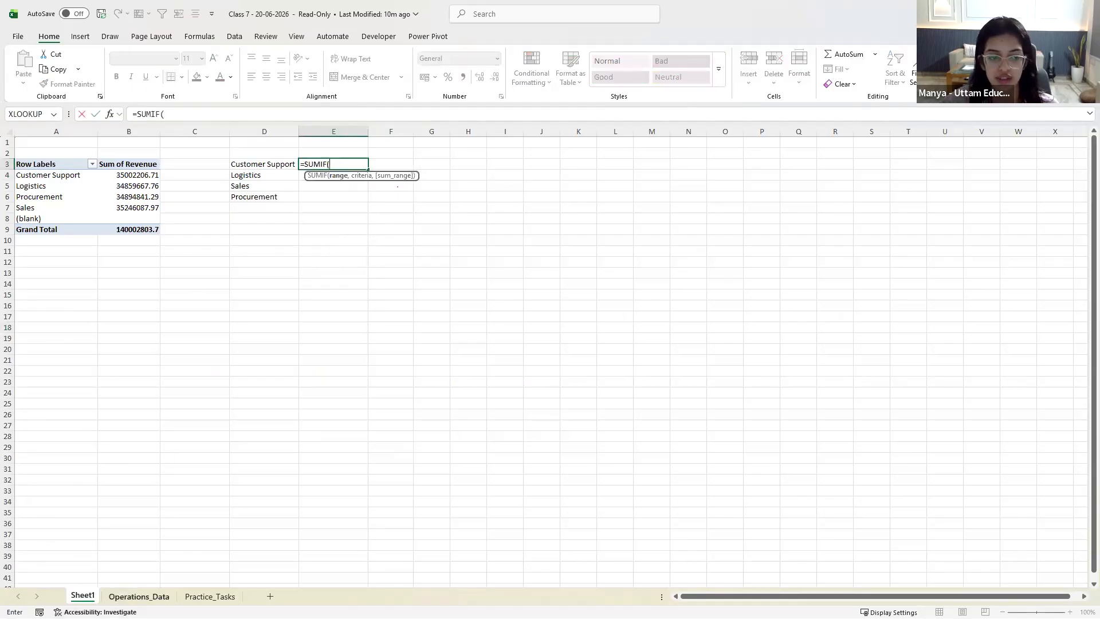
pyautogui.click(139, 596)
pyautogui.click(197, 132)
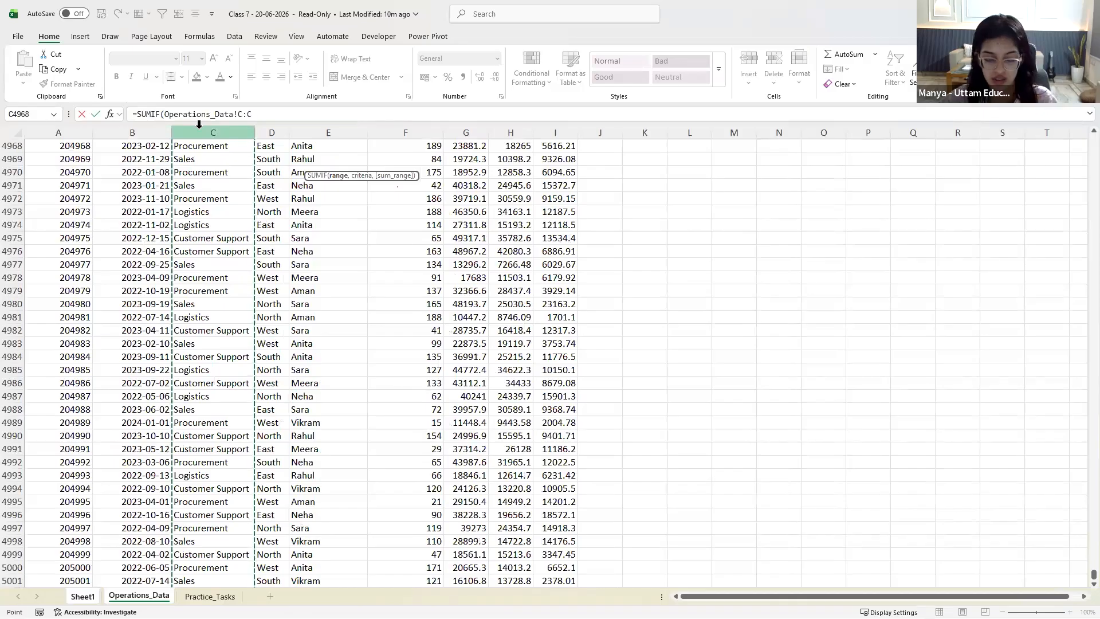
pyautogui.write(',')
pyautogui.click(83, 596)
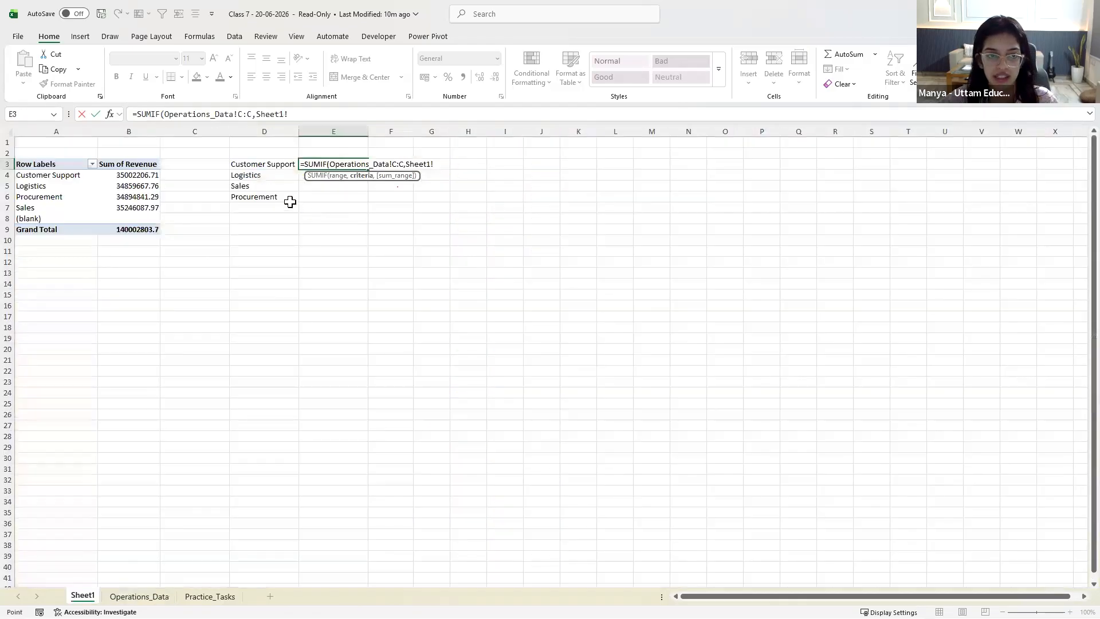
pyautogui.click(274, 165)
pyautogui.write(',')
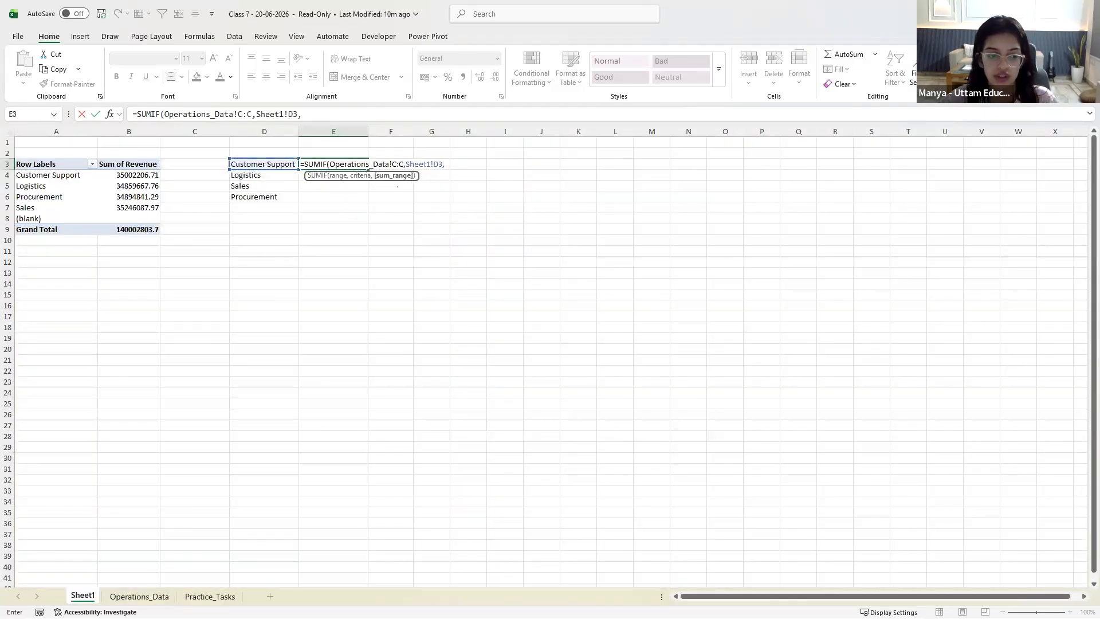
pyautogui.hotkey('ctrl', 'pagedown')
pyautogui.scroll(8, 913, 355)
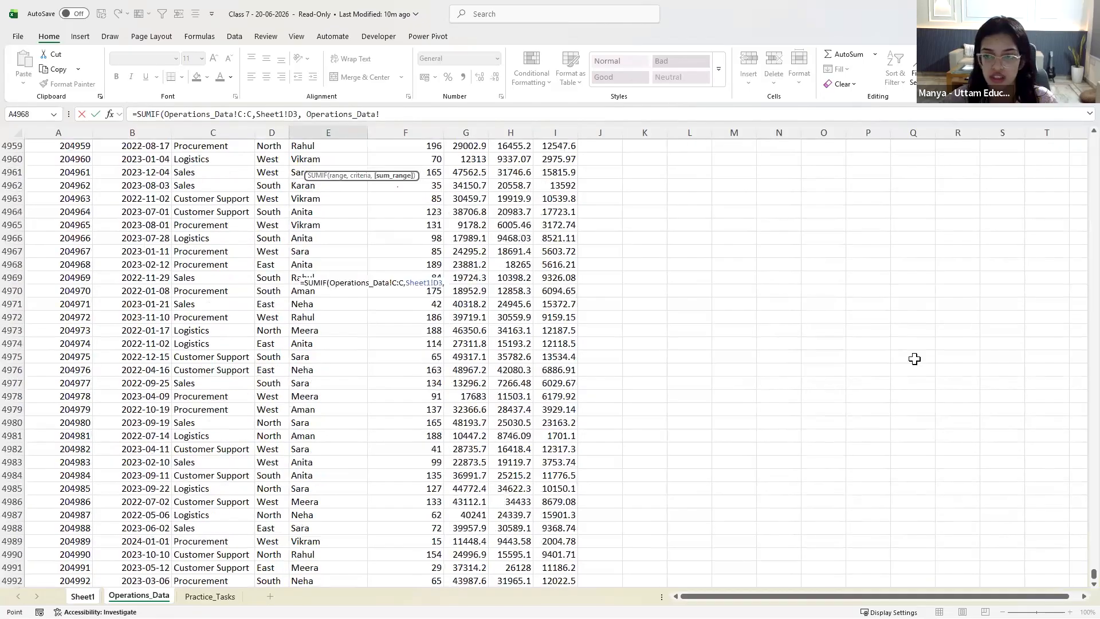
pyautogui.click(471, 131)
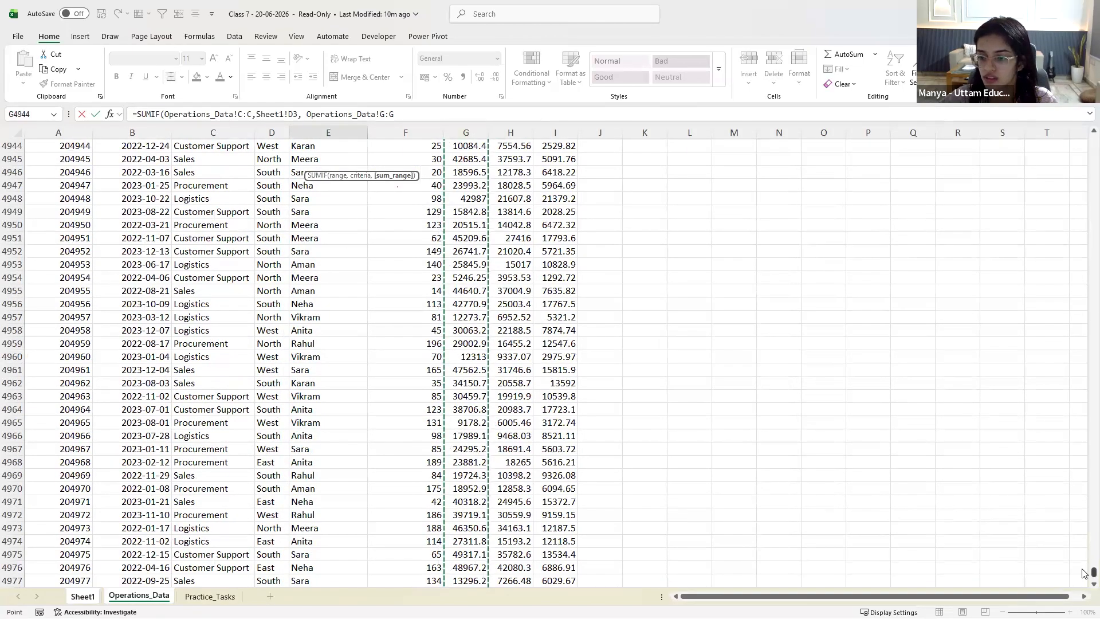
pyautogui.moveTo(1093, 571); pyautogui.dragTo(1053, 122)
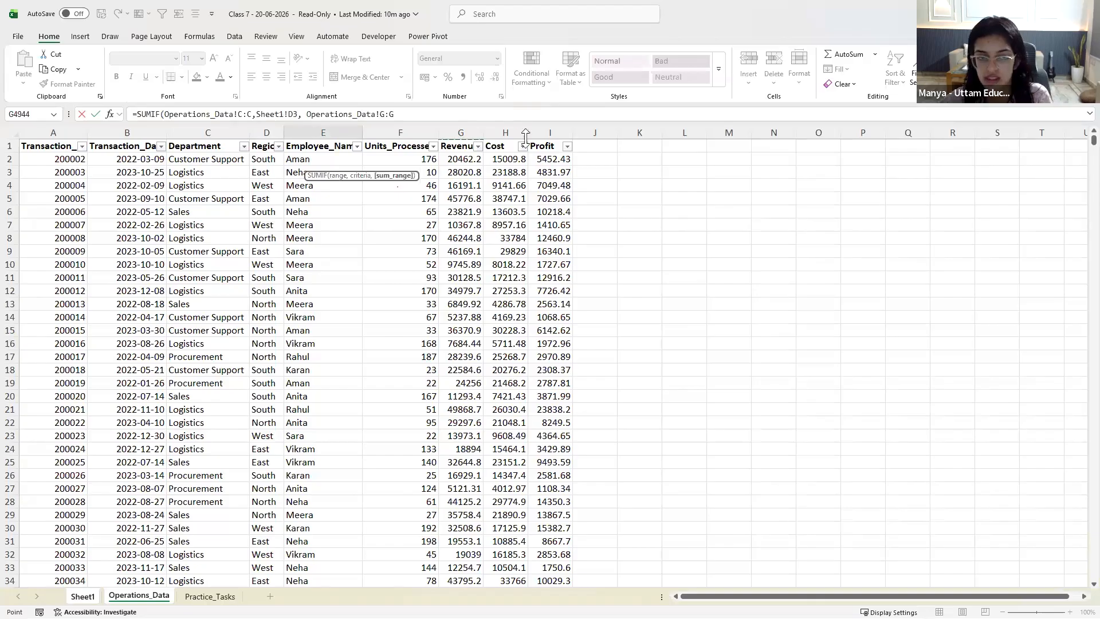
pyautogui.press('Return')
# Fill the SUMIF formula from E3 down to E6 and compare the department totals with the PivotTable
pyautogui.click(370, 167)
pyautogui.moveTo(368, 170); pyautogui.dragTo(370, 198)
pyautogui.click(400, 199)
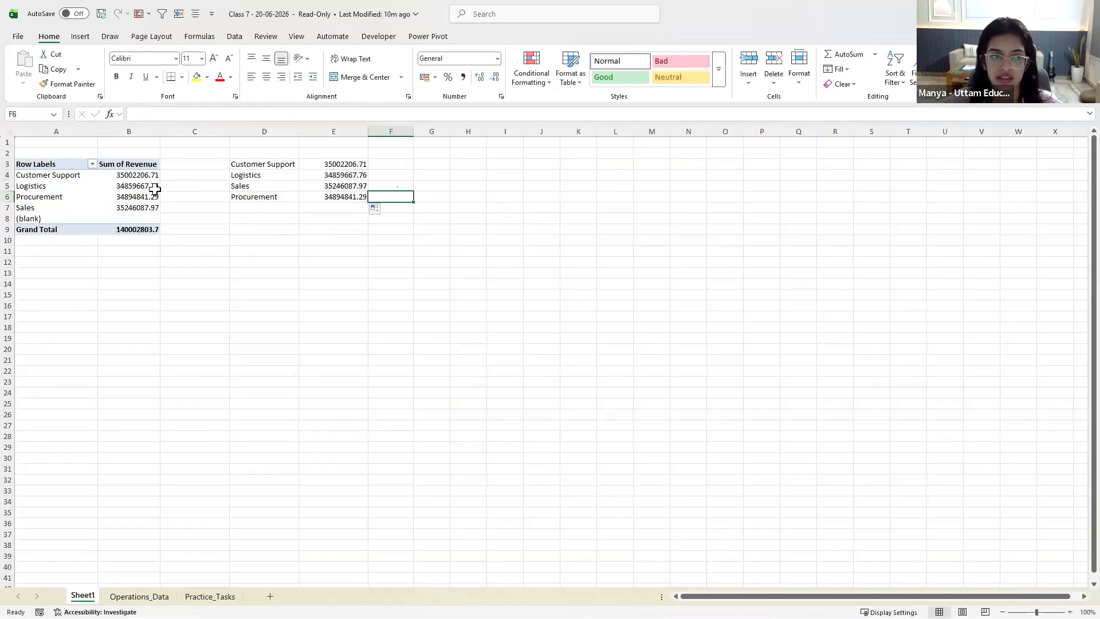
pyautogui.moveTo(319, 177); pyautogui.dragTo(302, 196)
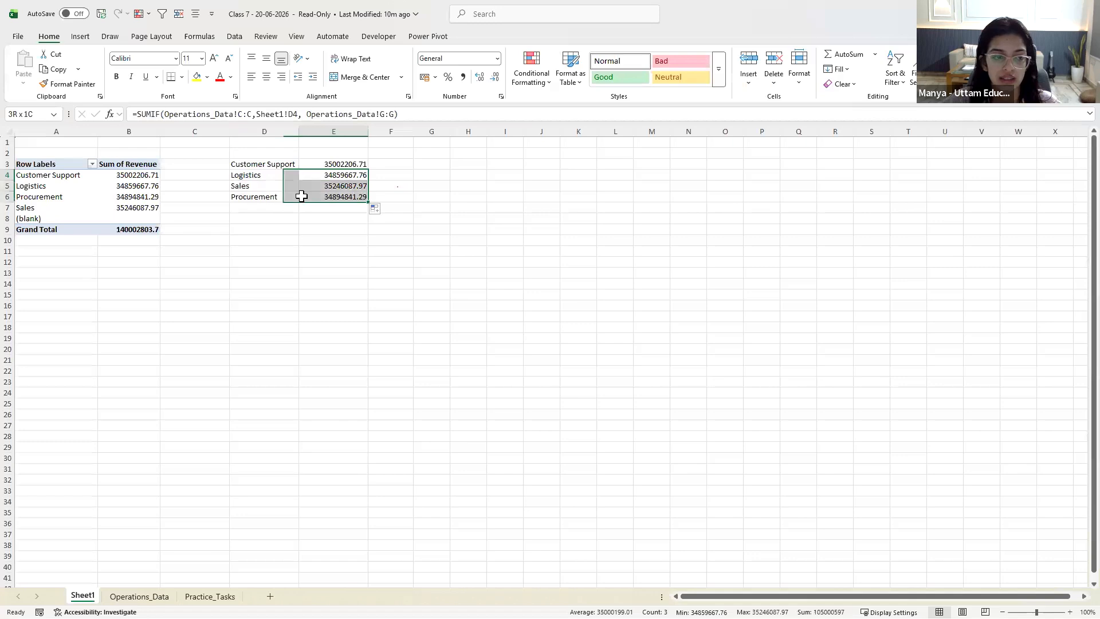
# Apply all borders to the department totals in D3:E6 on Sheet1
pyautogui.moveTo(47, 177); pyautogui.dragTo(145, 216)
pyautogui.click(273, 270)
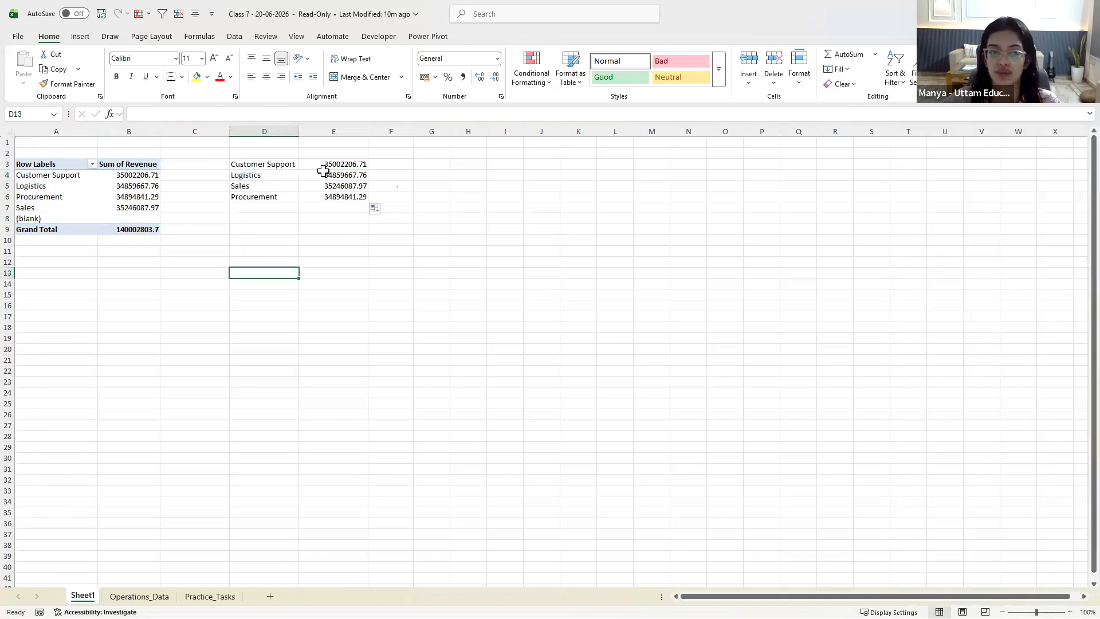
pyautogui.moveTo(269, 165); pyautogui.dragTo(354, 198)
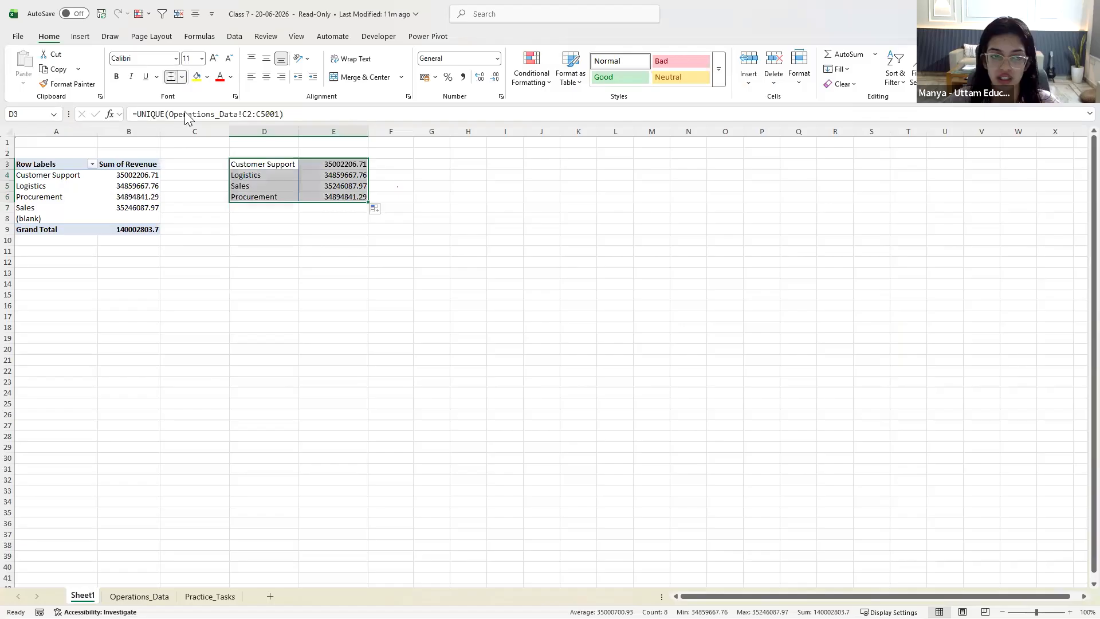
pyautogui.click(182, 76)
pyautogui.click(216, 189)
pyautogui.click(375, 229)
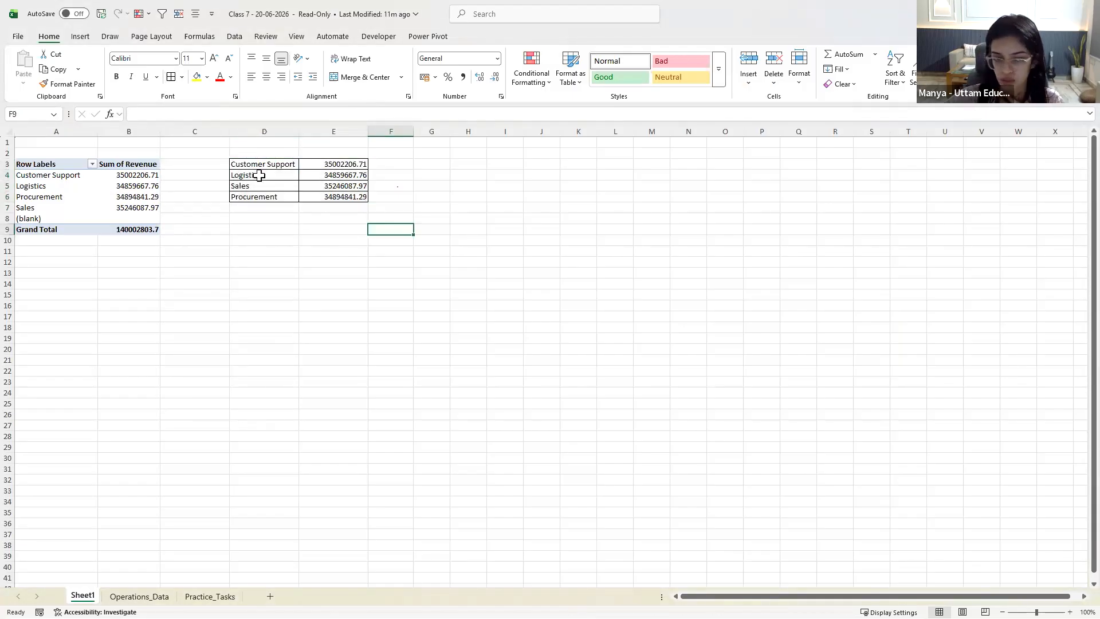
# Review the SUMIF formula in E3, the Operations_Data source and the UNIQUE formula in D3
pyautogui.click(329, 162)
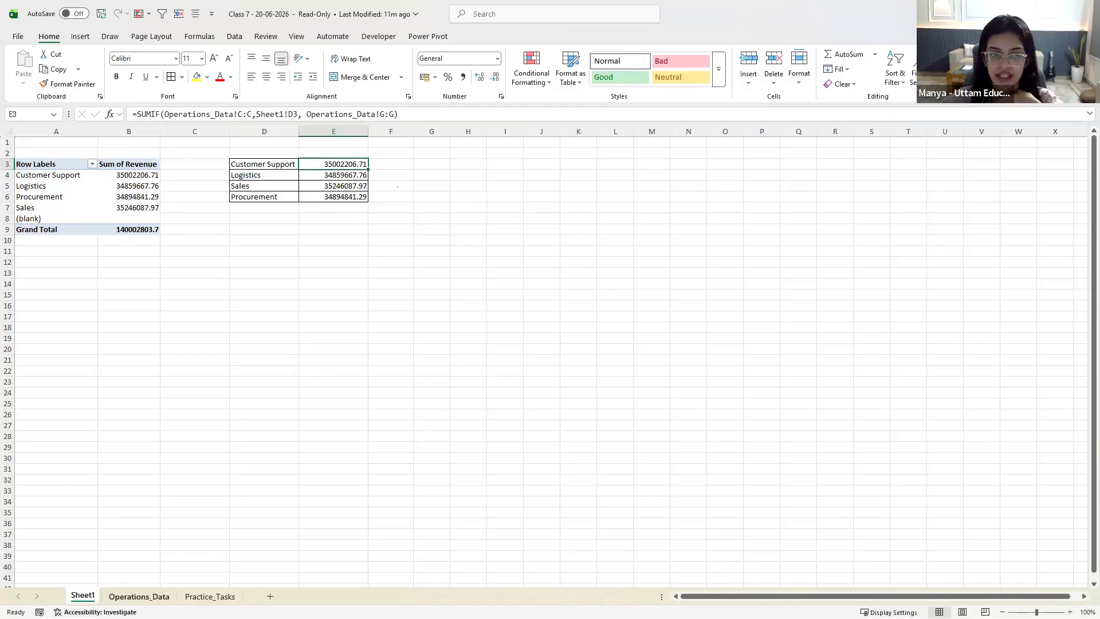
pyautogui.click(139, 596)
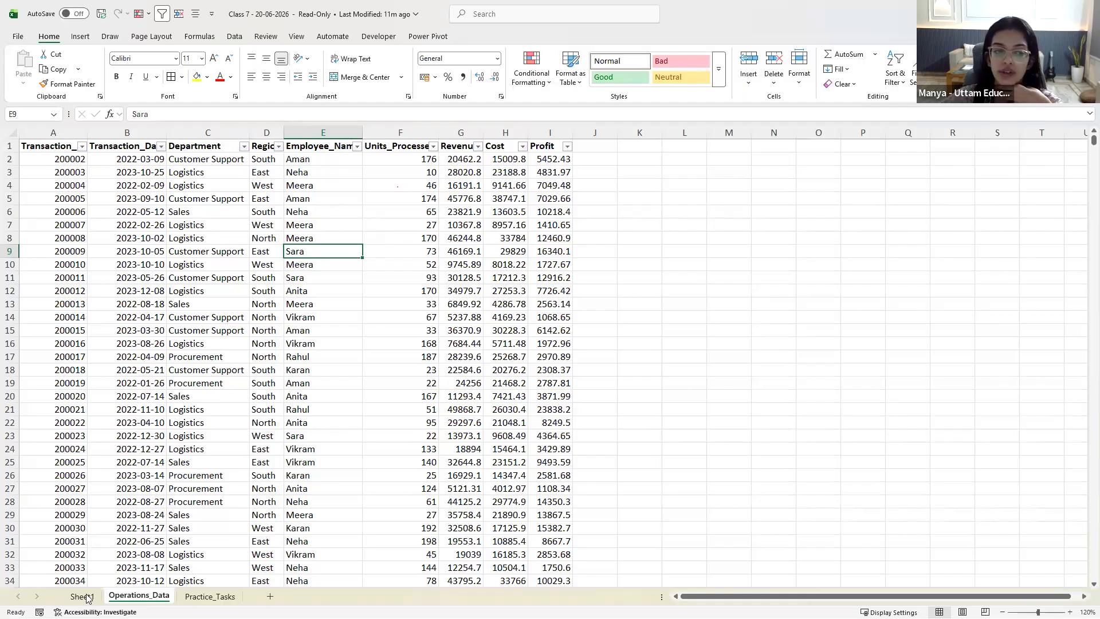
pyautogui.hotkey('ctrl', 'pageup')
pyautogui.click(256, 163)
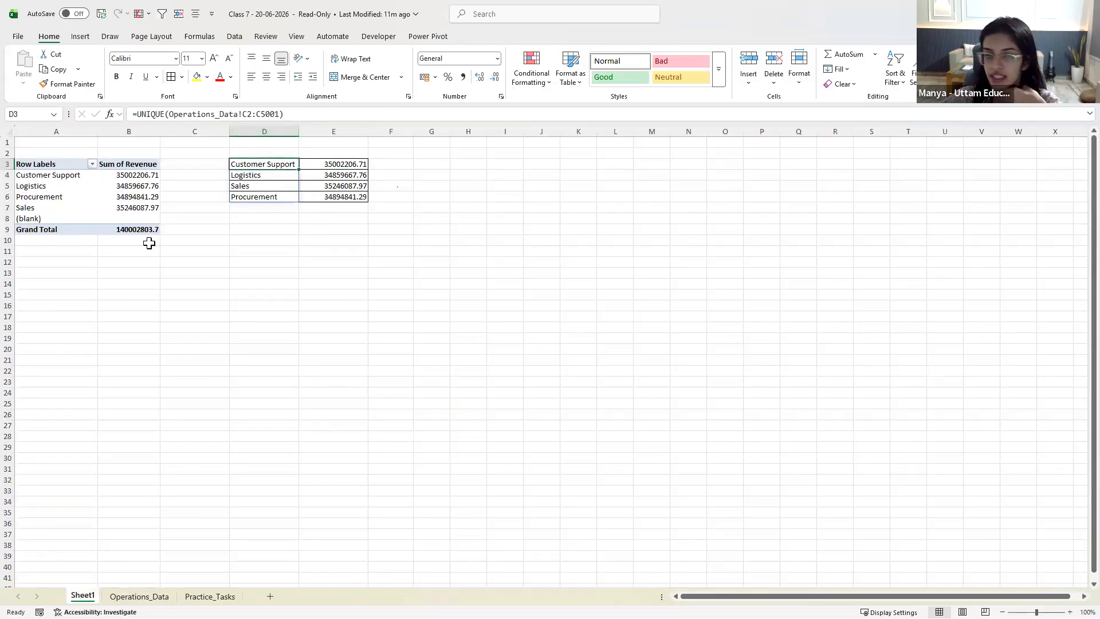
# Replace Department with Region in the PivotTable's Rows and compare the result with the formula table in D3:E6
pyautogui.click(75, 200)
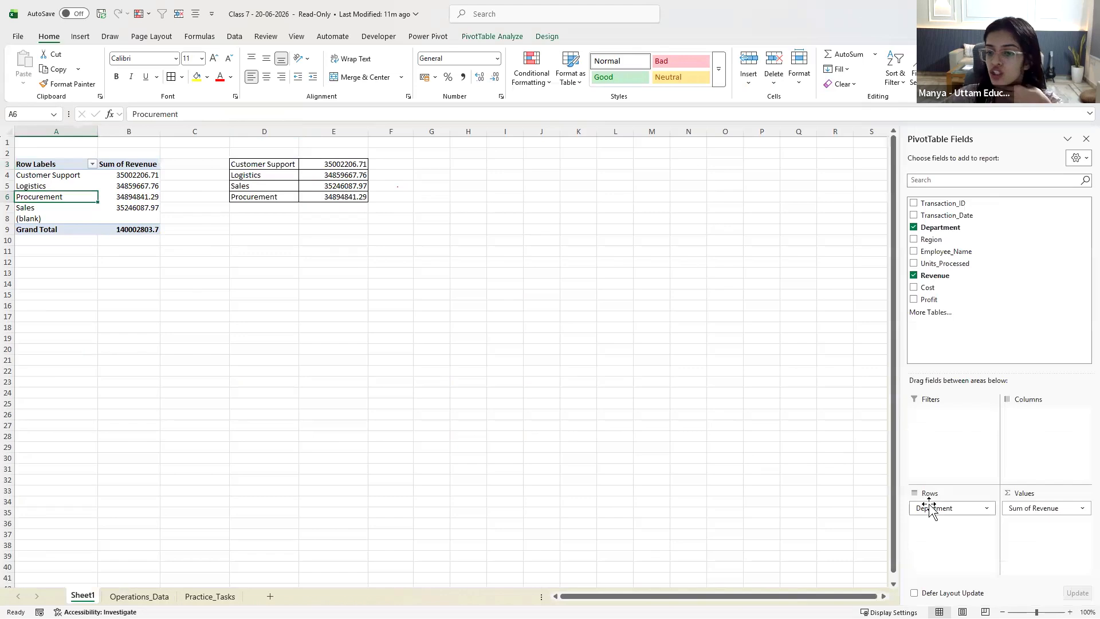
pyautogui.moveTo(932, 511)
pyautogui.mouseDown()
pyautogui.moveTo(932, 218)
pyautogui.moveTo(939, 504)
pyautogui.mouseUp()
pyautogui.click(327, 405)
pyautogui.click(91, 175)
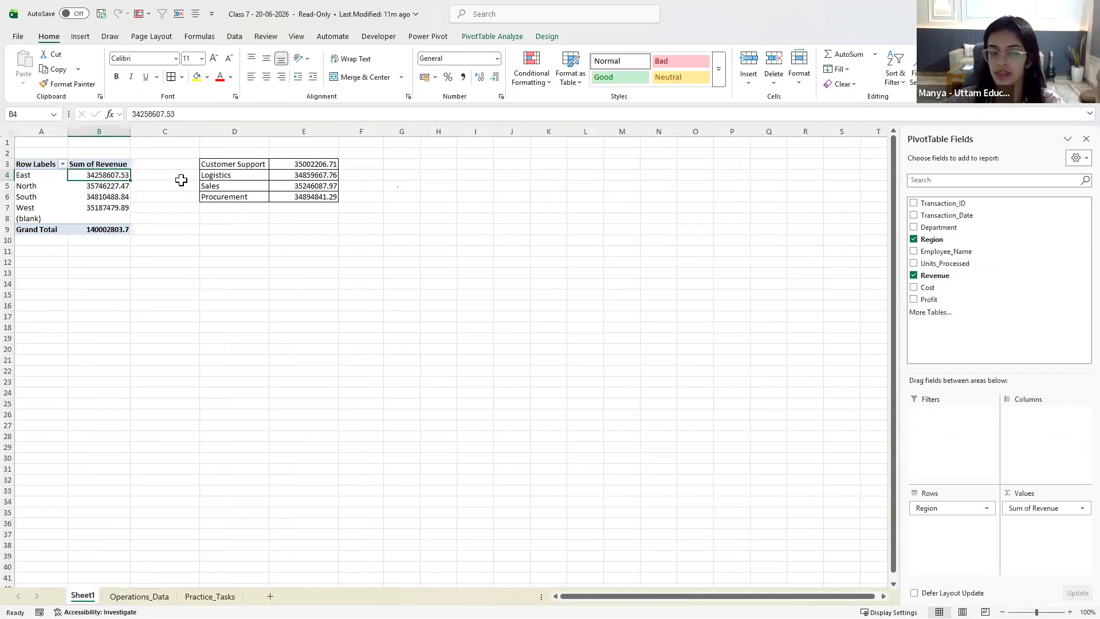
pyautogui.moveTo(46, 163); pyautogui.dragTo(118, 229)
pyautogui.moveTo(221, 163); pyautogui.dragTo(316, 193)
pyautogui.click(392, 152)
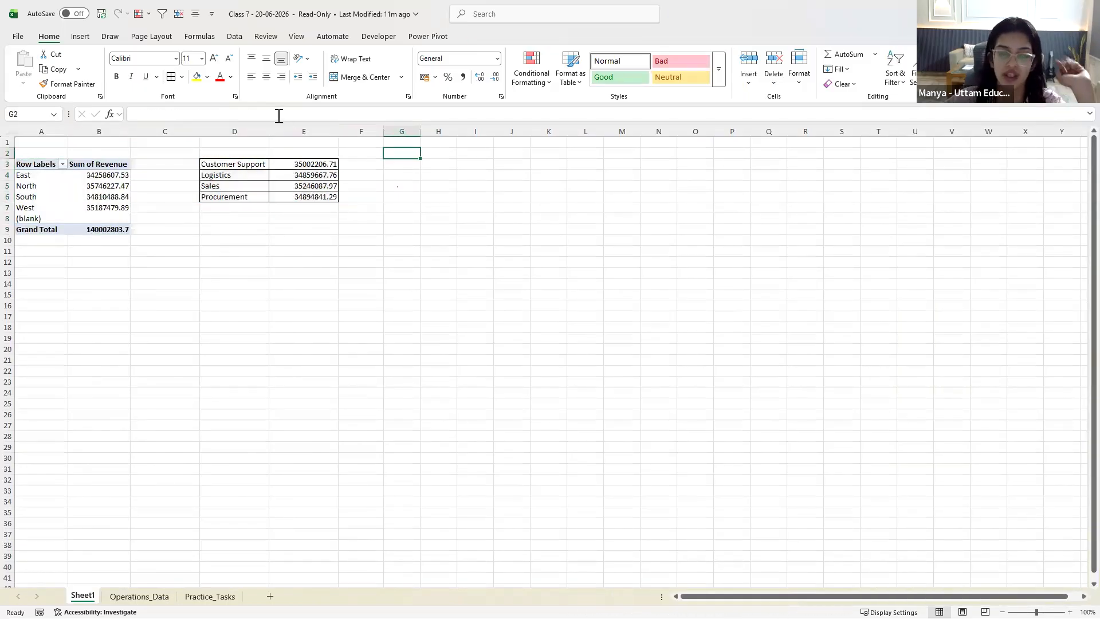
# Delete columns D and E containing the UNIQUE and SUMIF results from Sheet1
pyautogui.moveTo(225, 131); pyautogui.dragTo(290, 147)
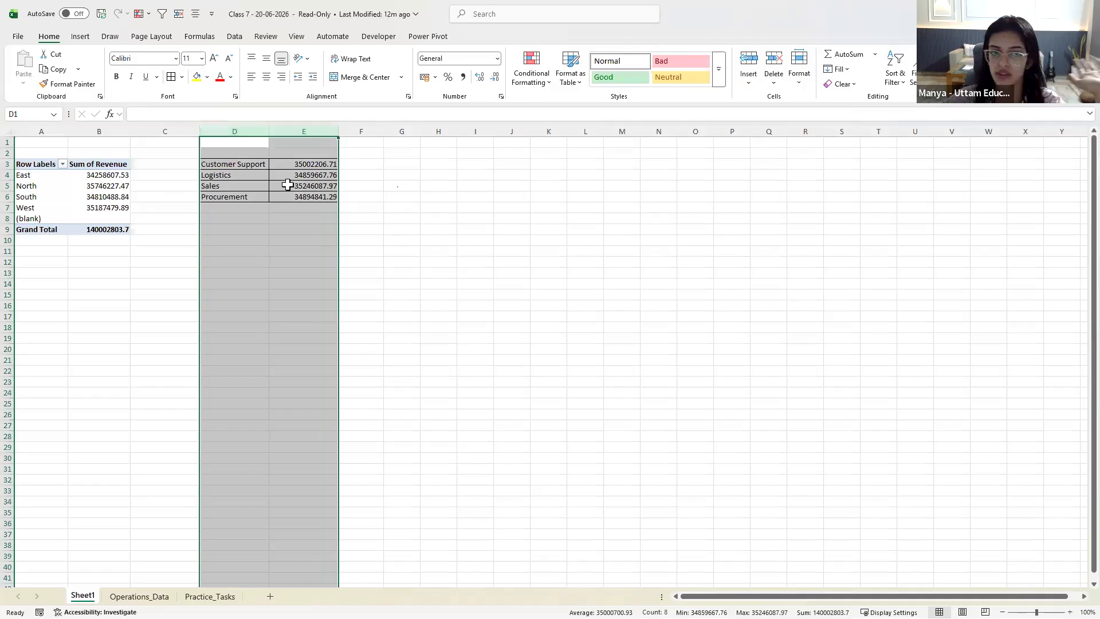
pyautogui.rightClick(281, 214)
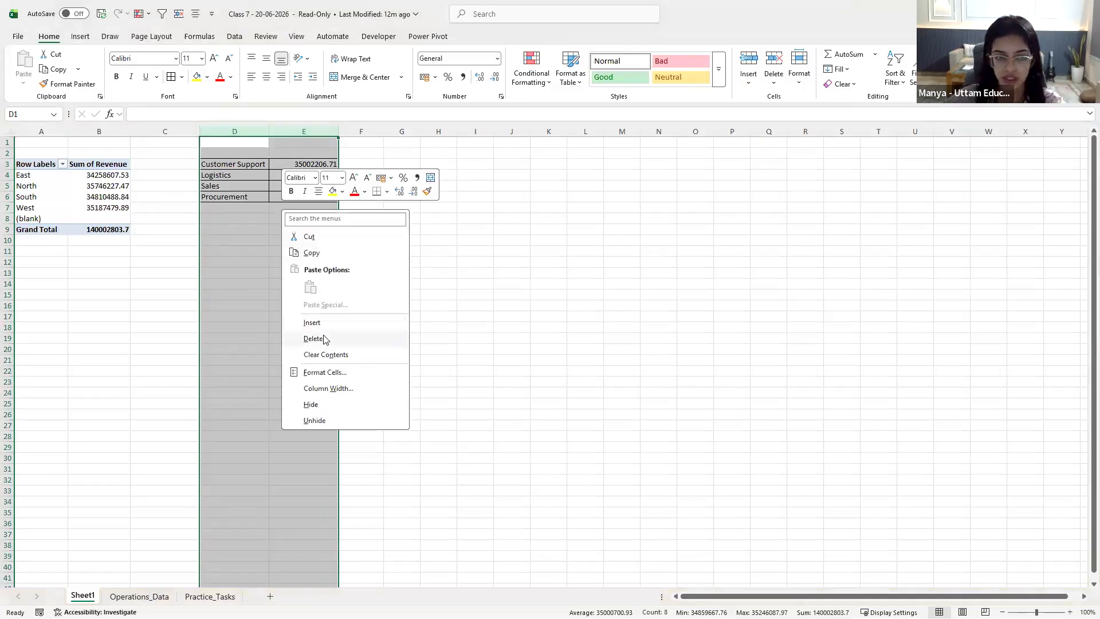
pyautogui.click(324, 338)
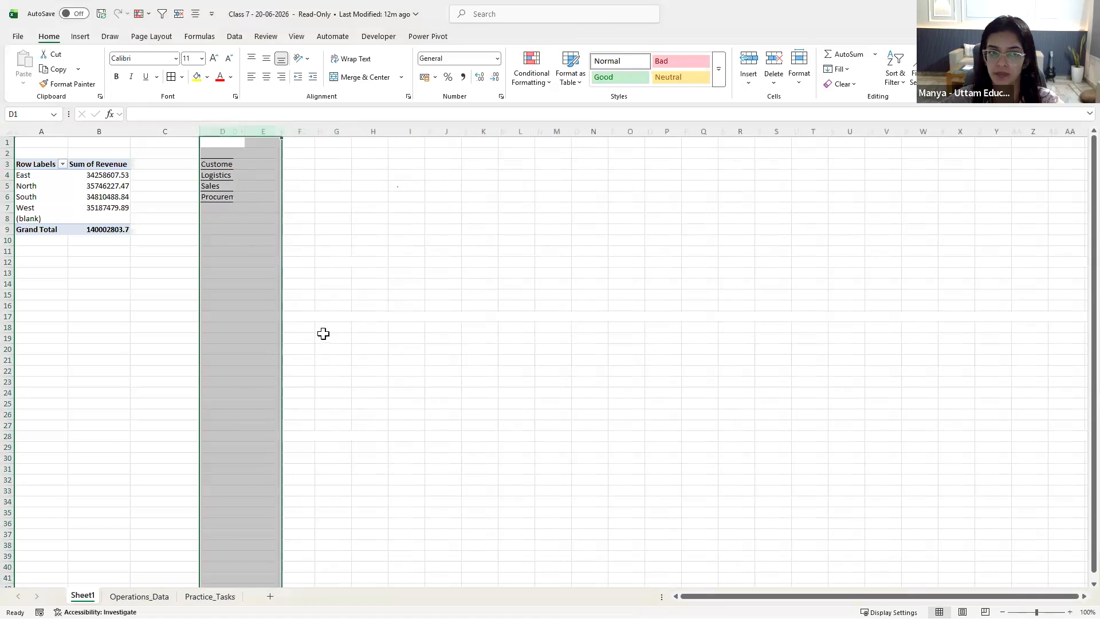
# Replace Region with Department in the PivotTable's Rows area
pyautogui.click(32, 163)
pyautogui.moveTo(83, 186); pyautogui.dragTo(84, 207)
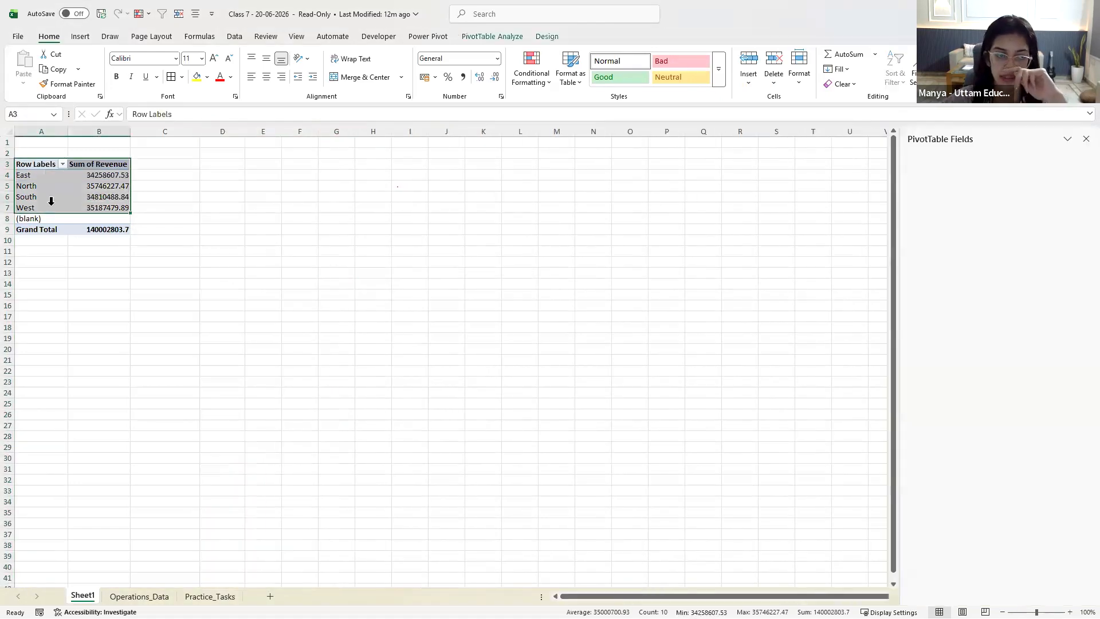
pyautogui.click(48, 204)
pyautogui.moveTo(944, 509); pyautogui.dragTo(944, 464)
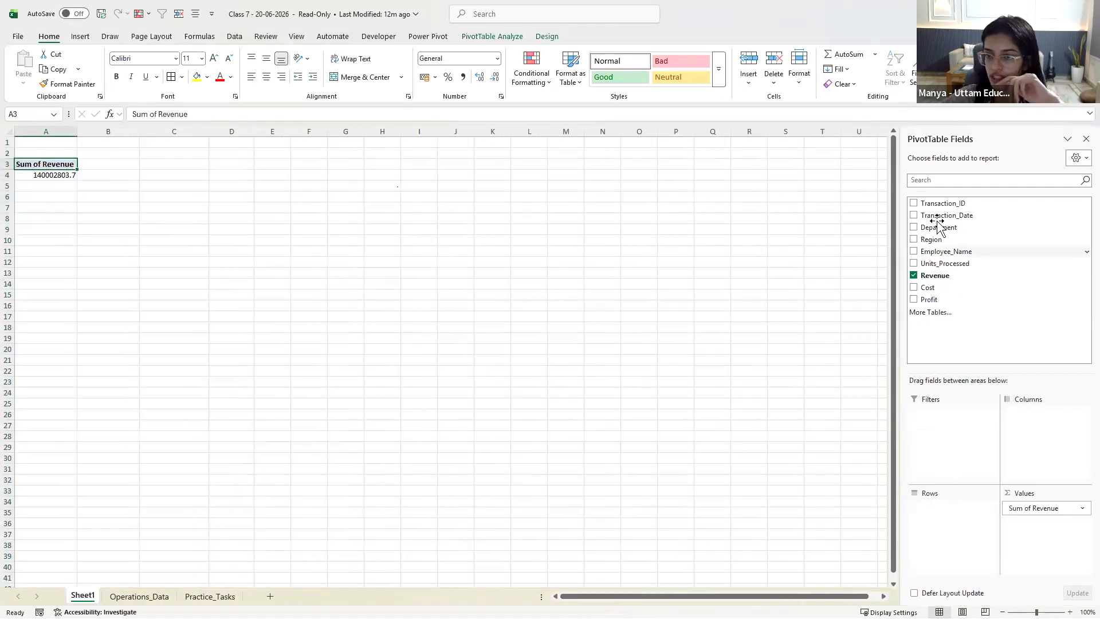
pyautogui.moveTo(939, 227); pyautogui.dragTo(942, 514)
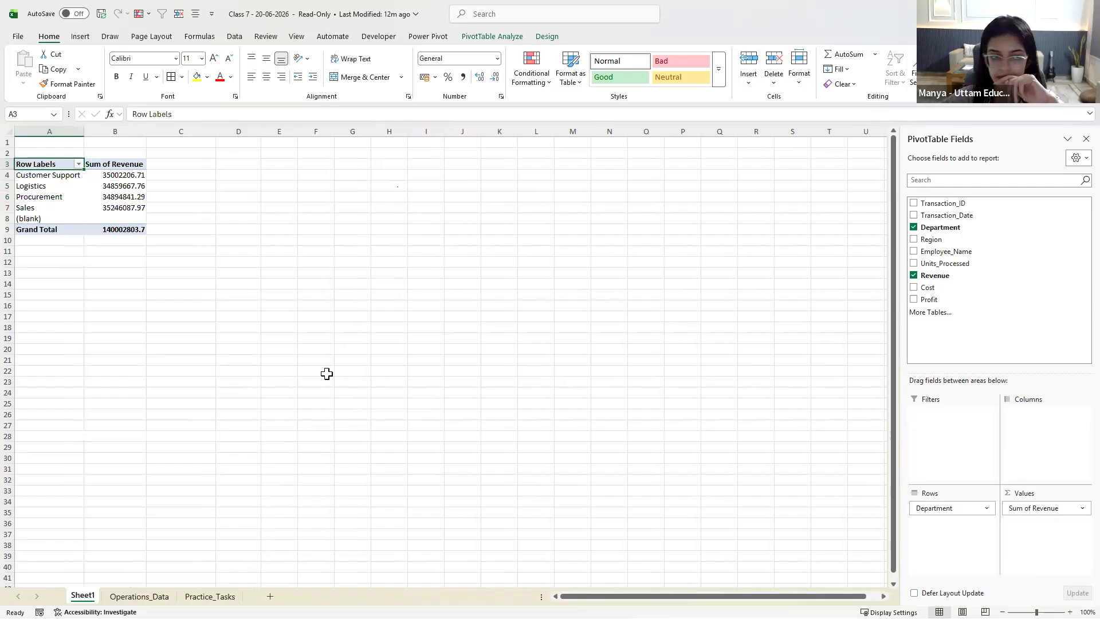
pyautogui.click(326, 372)
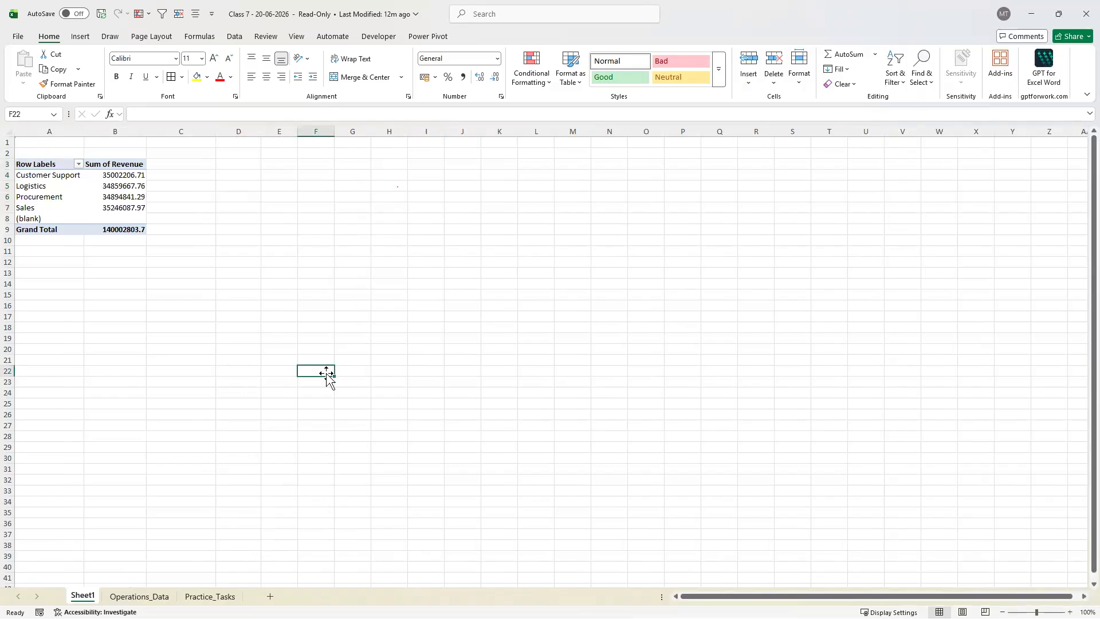
# Examine the PivotTable's department labels, revenue values and the (blank) row in A8:B8
pyautogui.moveTo(44, 284); pyautogui.dragTo(98, 292)
pyautogui.click(209, 231)
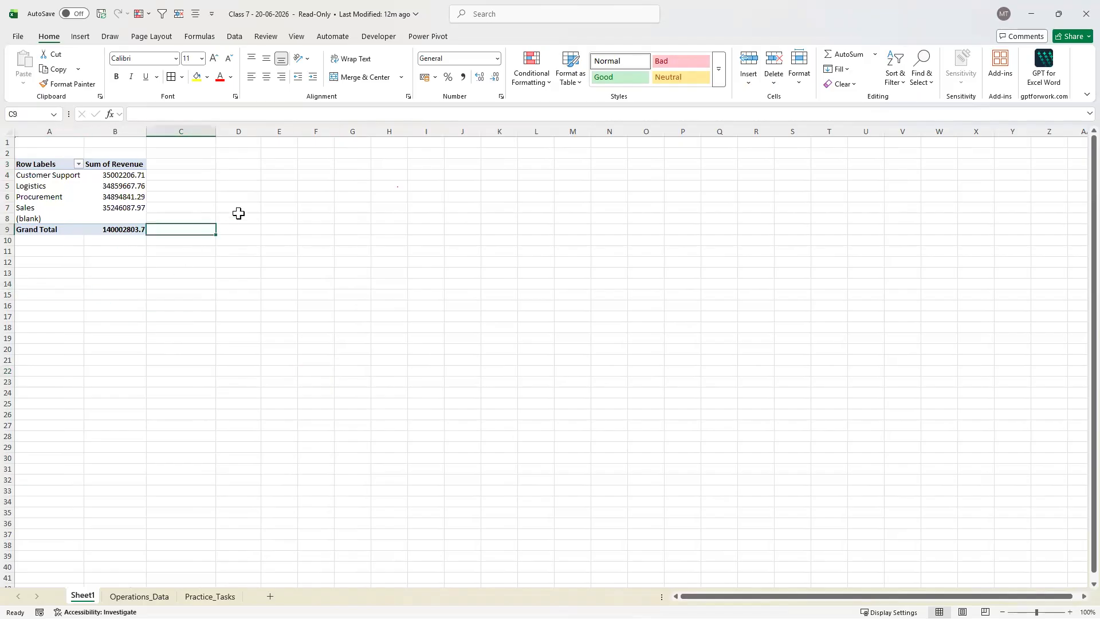
pyautogui.click(87, 198)
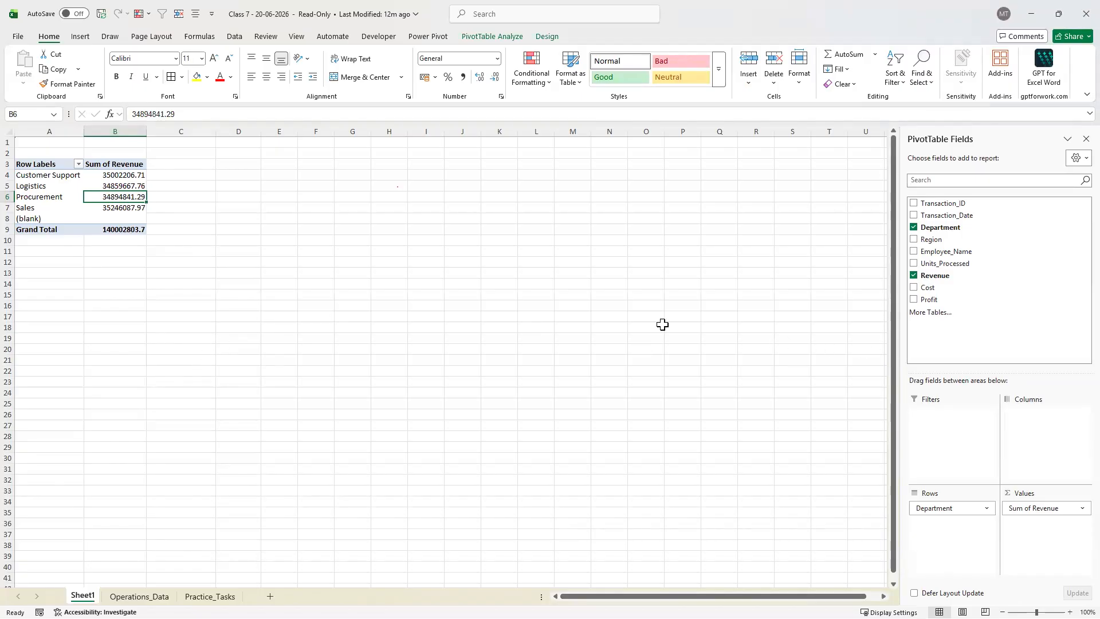
pyautogui.click(58, 218)
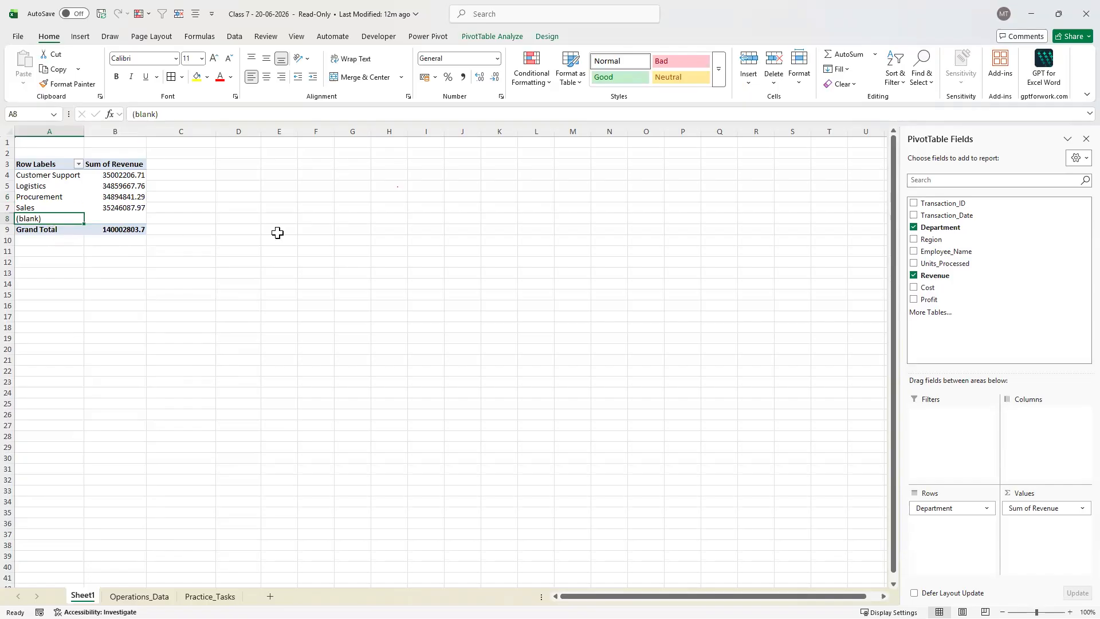
pyautogui.click(79, 240)
pyautogui.click(64, 211)
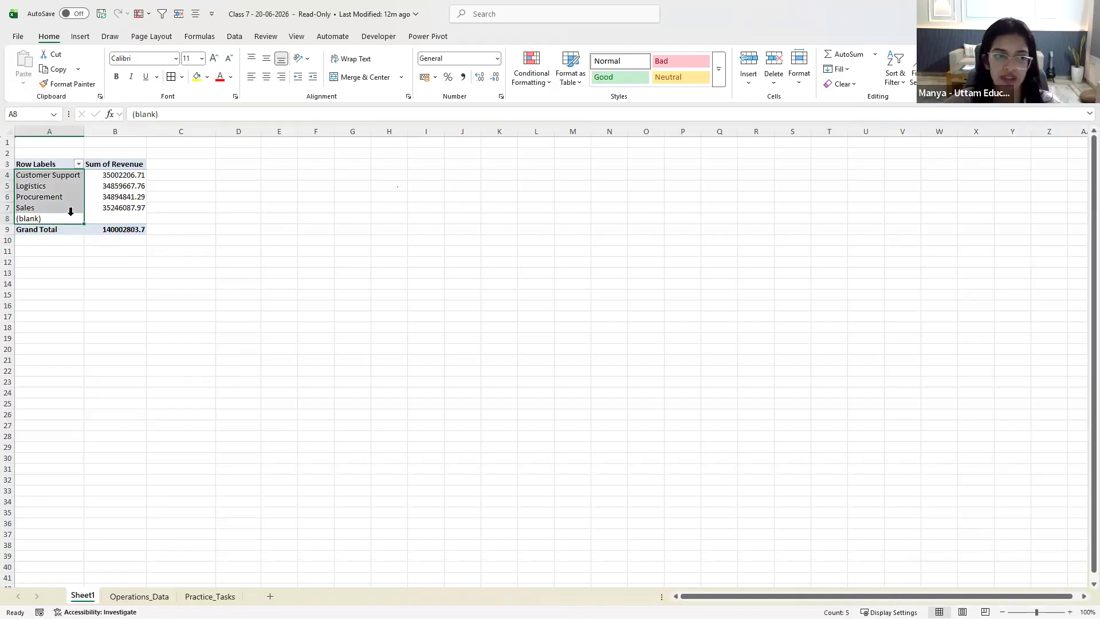
pyautogui.moveTo(92, 216); pyautogui.dragTo(53, 219)
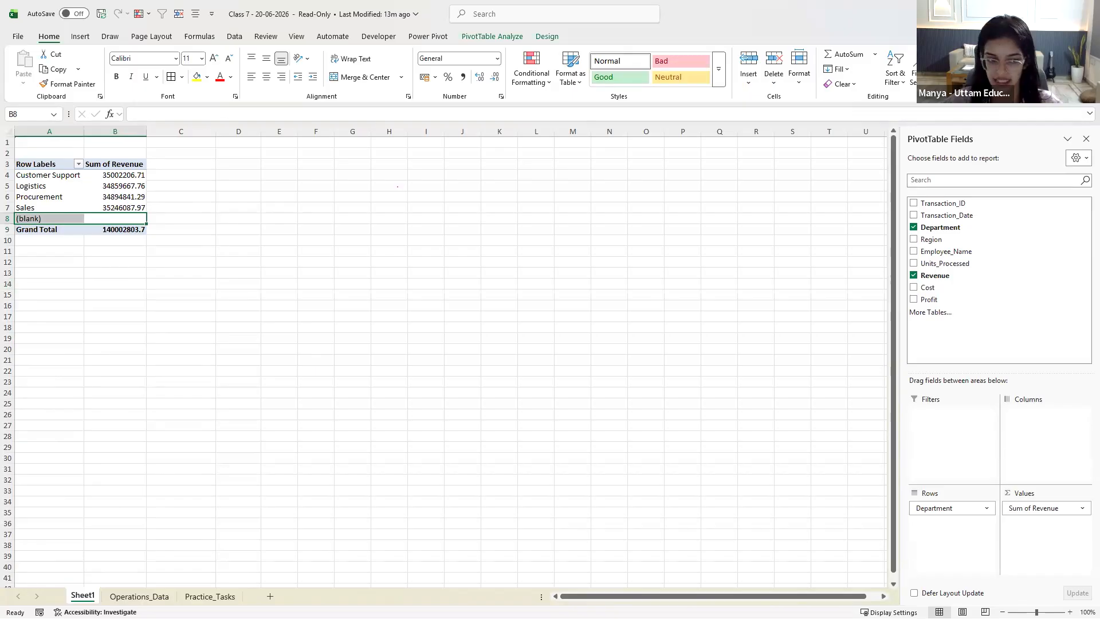
# Examine the empty rows below the last record on Operations_Data, especially in the Department and Revenue columns
pyautogui.hotkey('ctrl', 'pagedown')
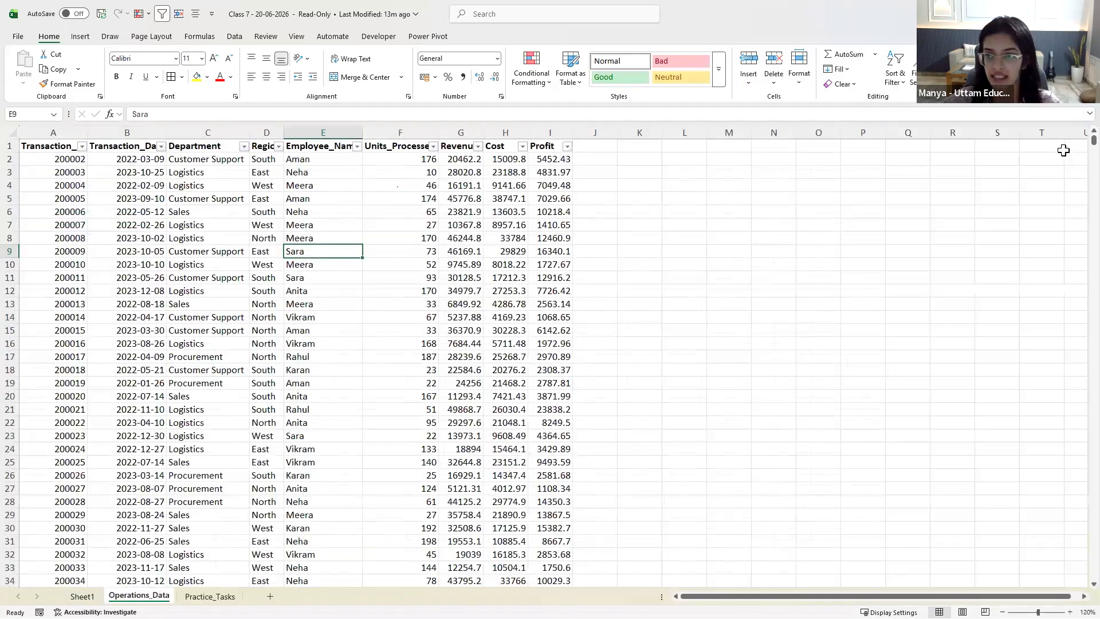
pyautogui.moveTo(1093, 140); pyautogui.dragTo(1093, 581)
pyautogui.moveTo(59, 131); pyautogui.dragTo(565, 124)
pyautogui.scroll(-3, 68, 341)
pyautogui.moveTo(69, 343); pyautogui.dragTo(551, 533)
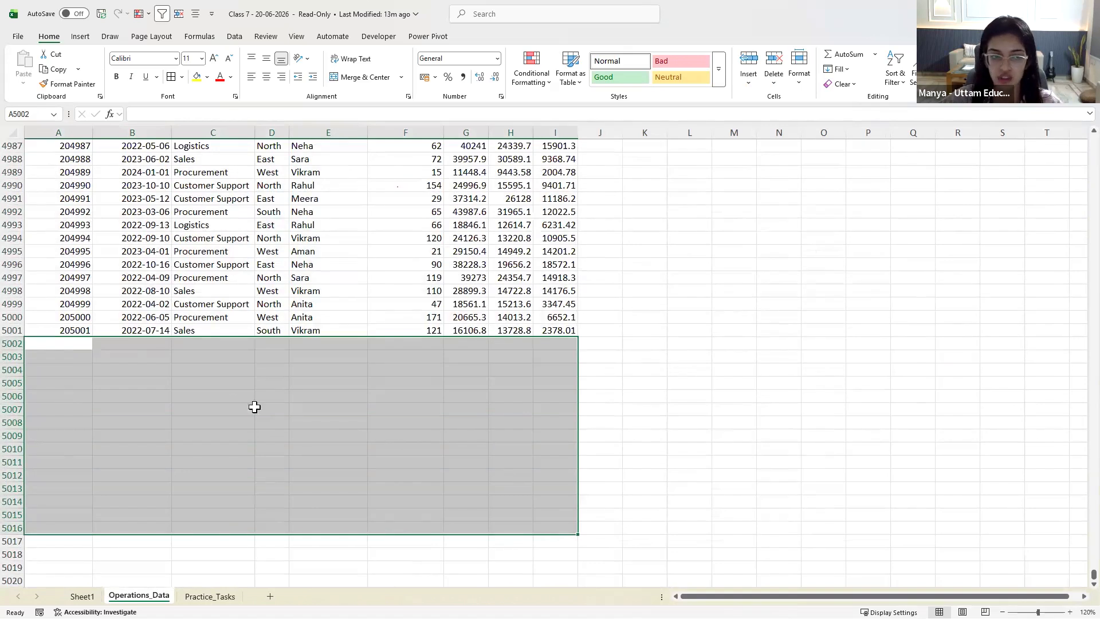
pyautogui.click(217, 340)
pyautogui.moveTo(219, 382); pyautogui.dragTo(209, 541)
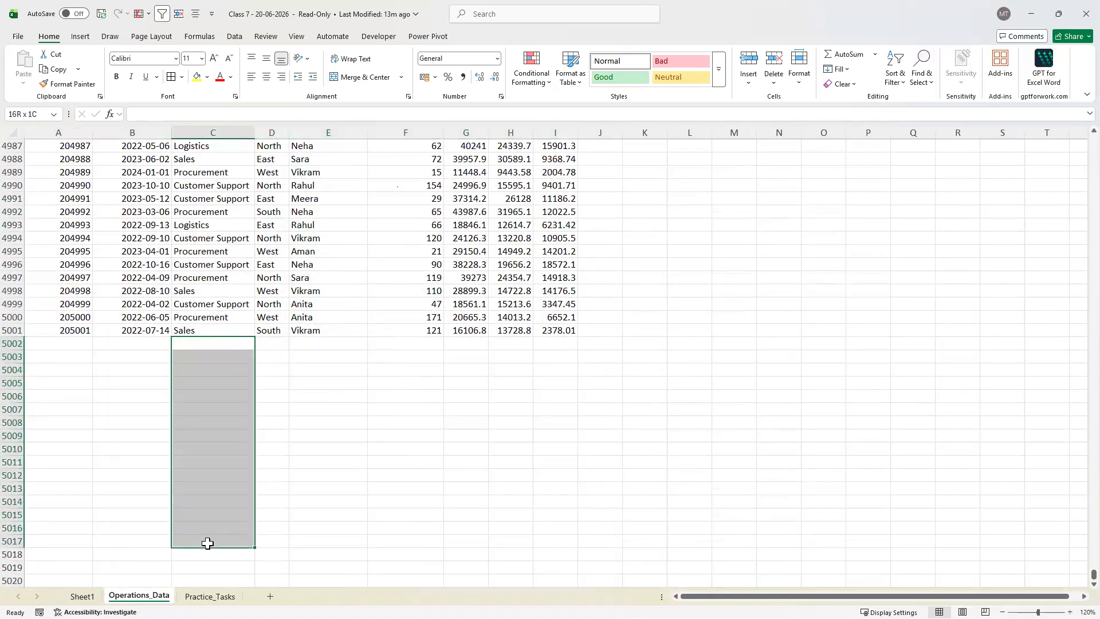
pyautogui.moveTo(462, 340); pyautogui.dragTo(462, 511)
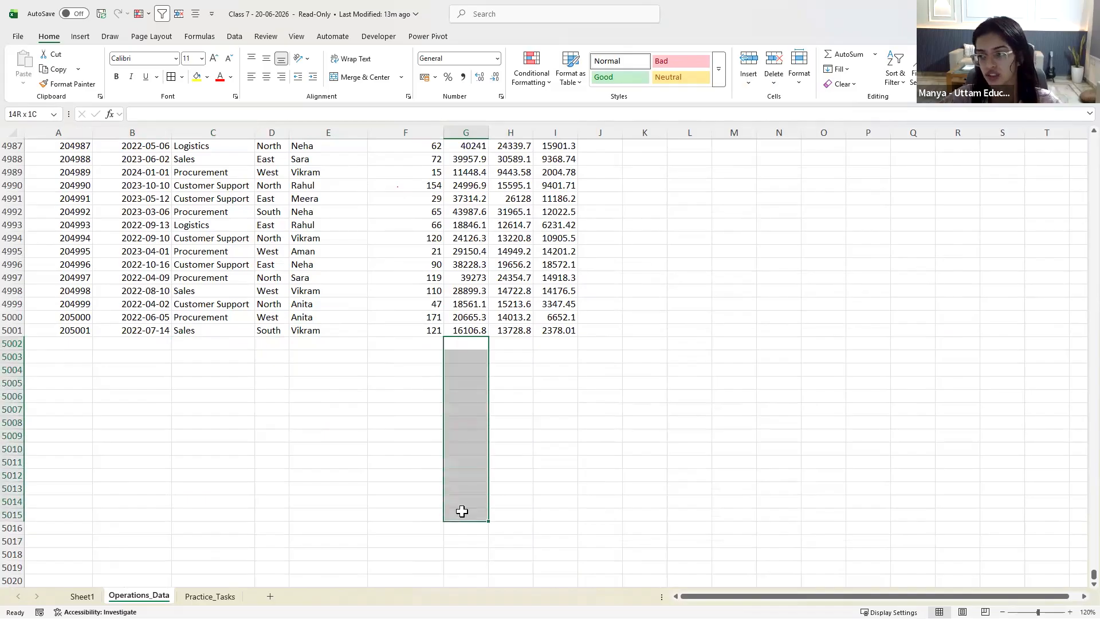
pyautogui.moveTo(461, 511); pyautogui.dragTo(461, 511)
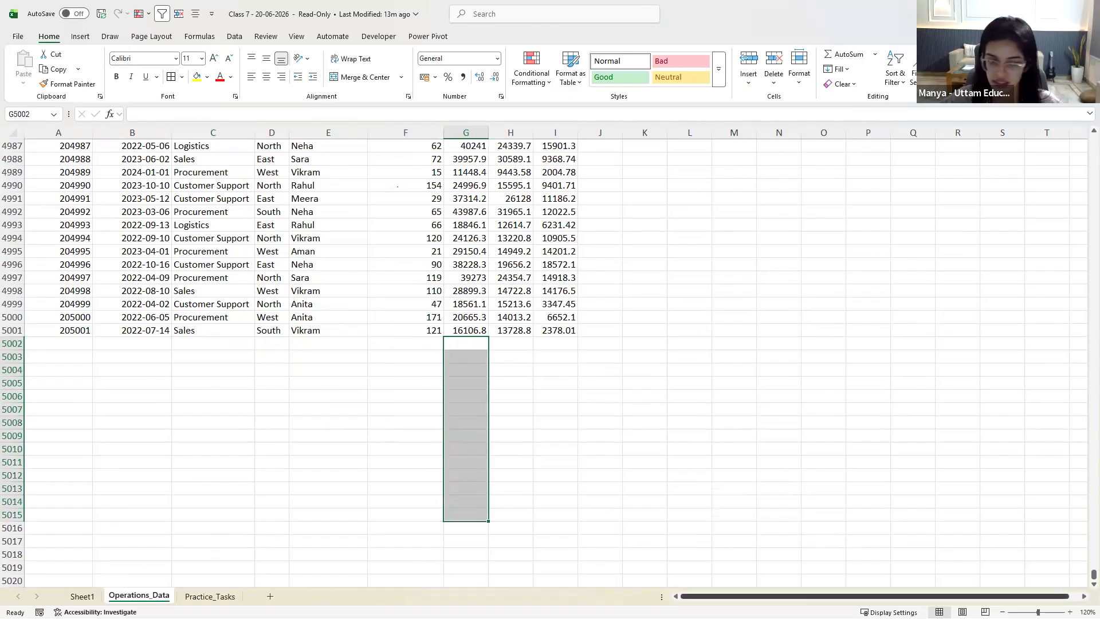
# View the filter choices of the PivotTable's row labels on Sheet1 without changing them
pyautogui.click(83, 596)
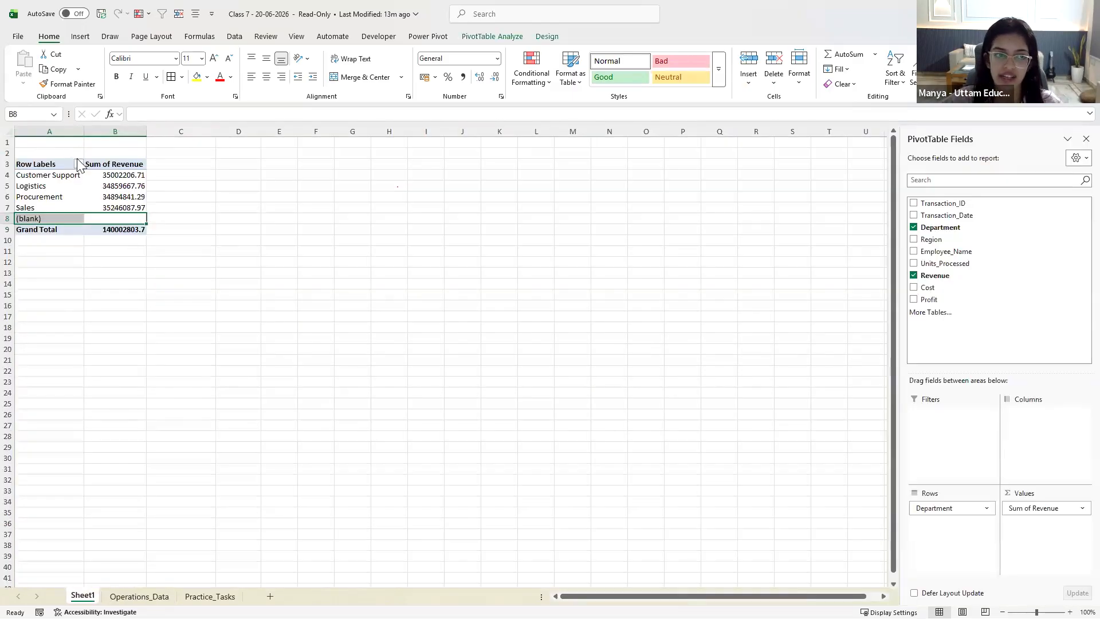
pyautogui.click(78, 164)
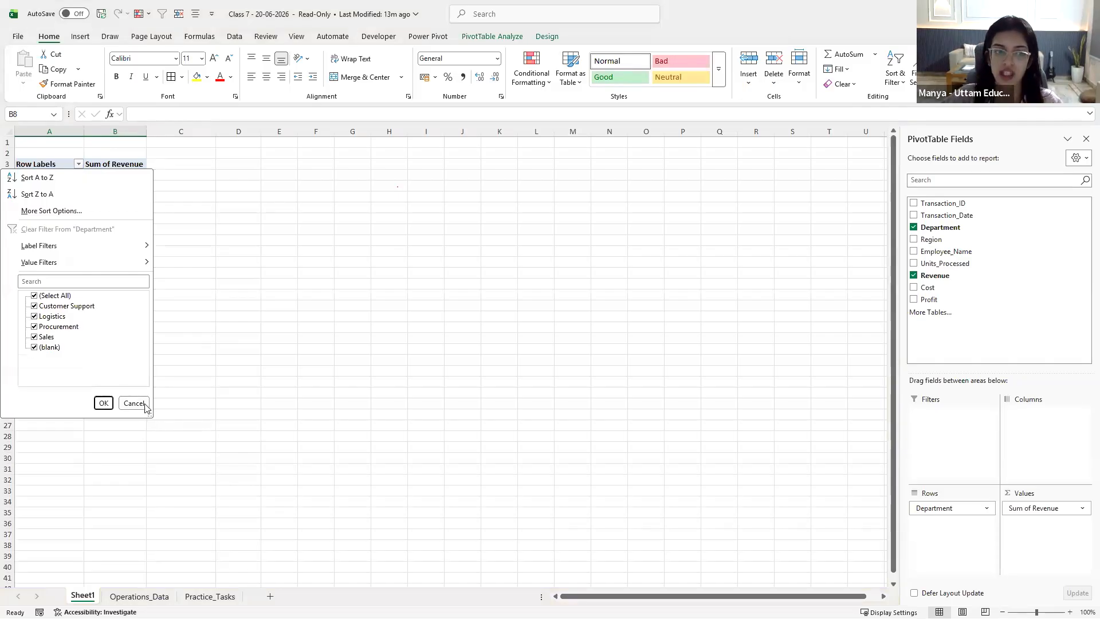
pyautogui.click(143, 405)
# Insert a second PivotTable from Operations_Data!A1:I5001 on the existing worksheet at Sheet1!D3
pyautogui.click(155, 596)
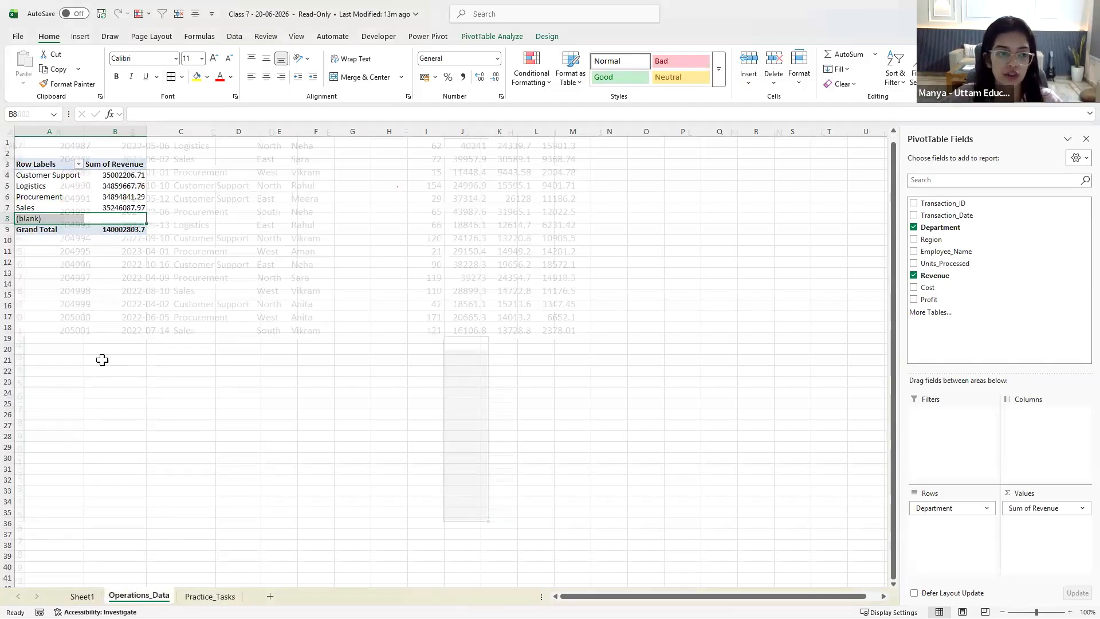
pyautogui.moveTo(62, 329); pyautogui.dragTo(567, 328)
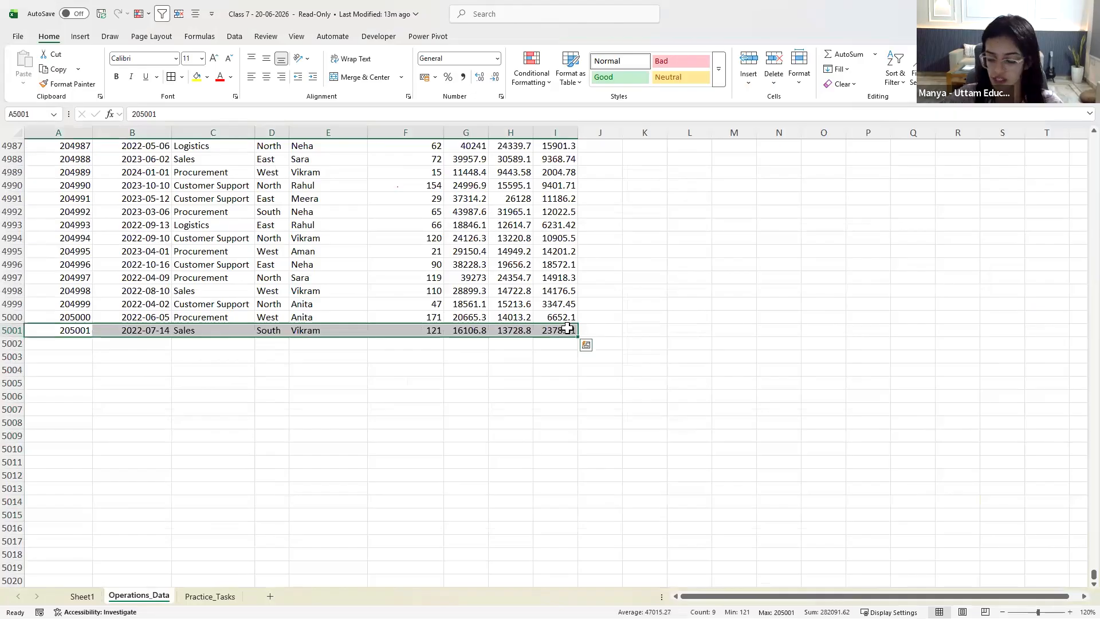
pyautogui.hotkey('ctrl', 'shift', 'Up')
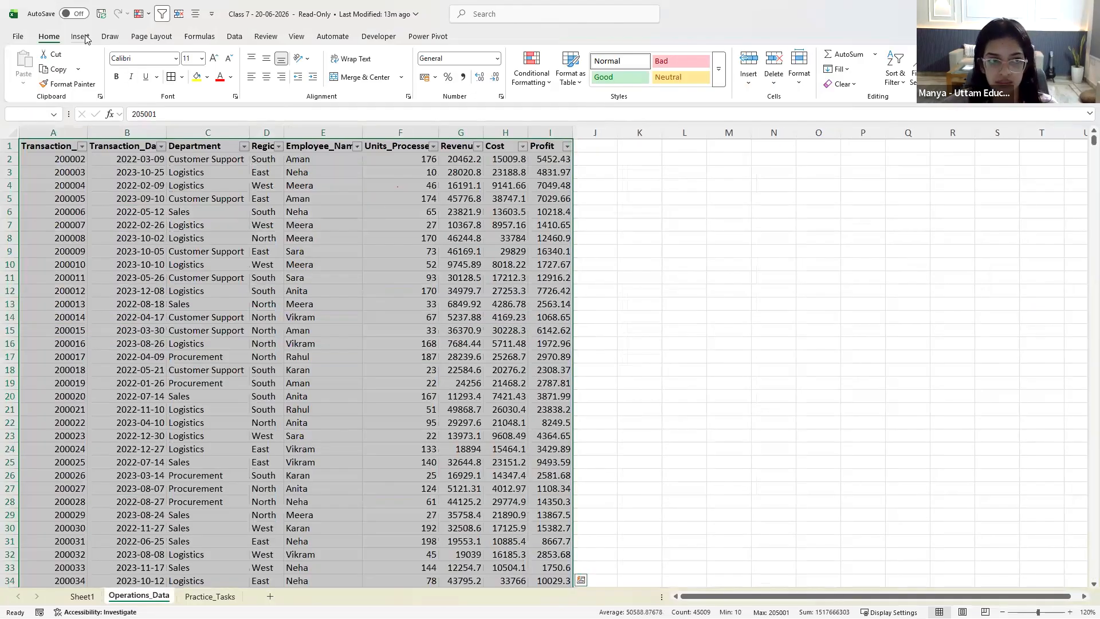
pyautogui.click(86, 38)
pyautogui.click(28, 82)
pyautogui.click(41, 108)
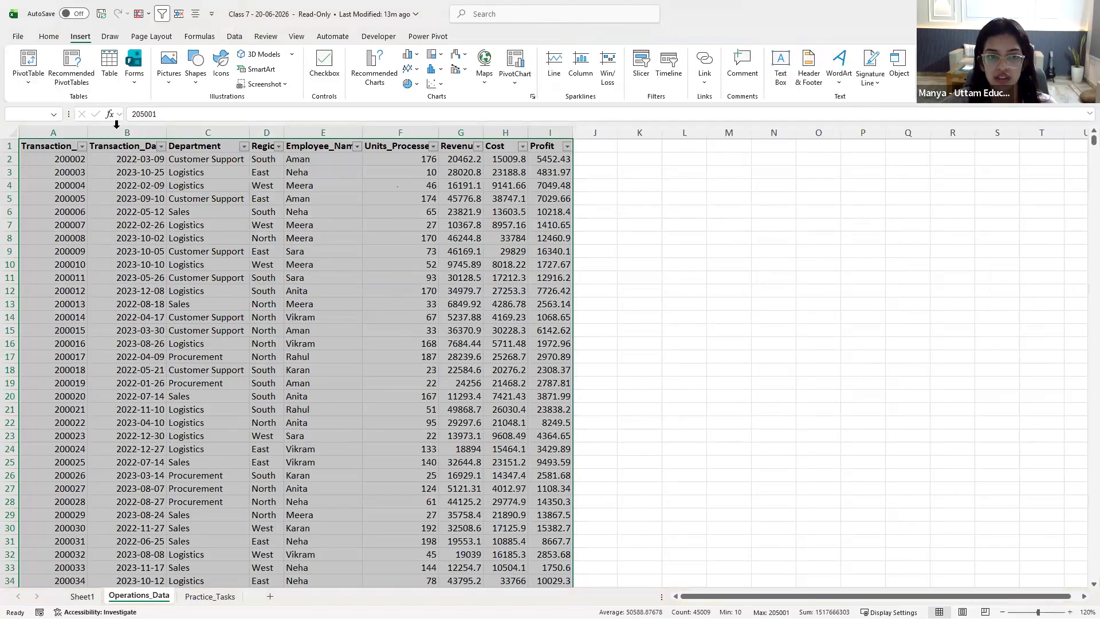
pyautogui.click(517, 254)
pyautogui.click(564, 268)
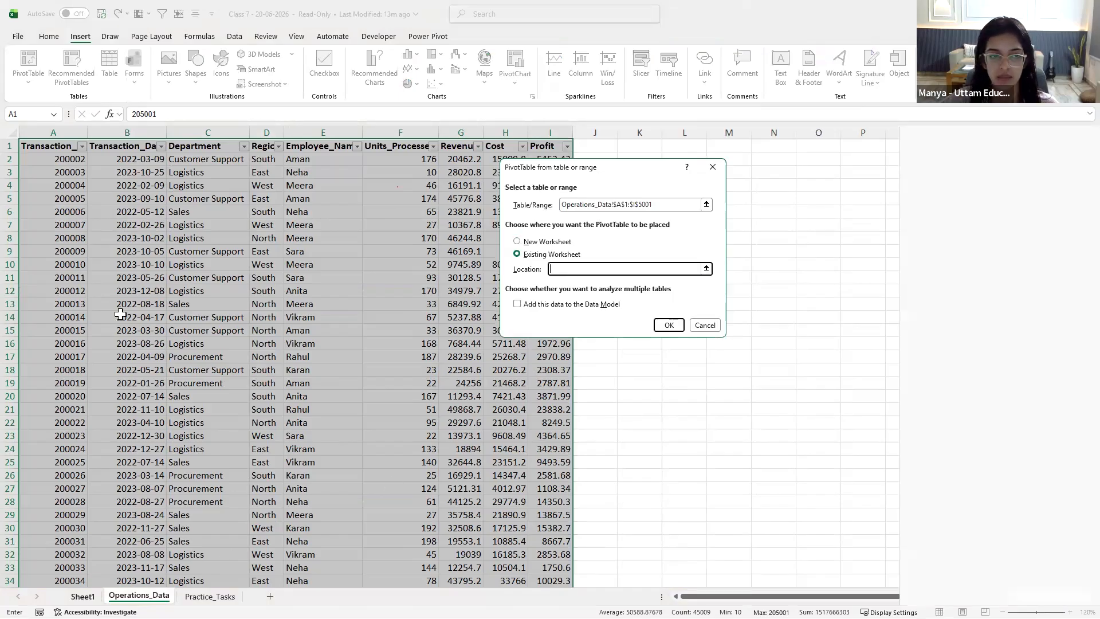
pyautogui.hotkey('ctrl', 'pageup')
pyautogui.click(238, 163)
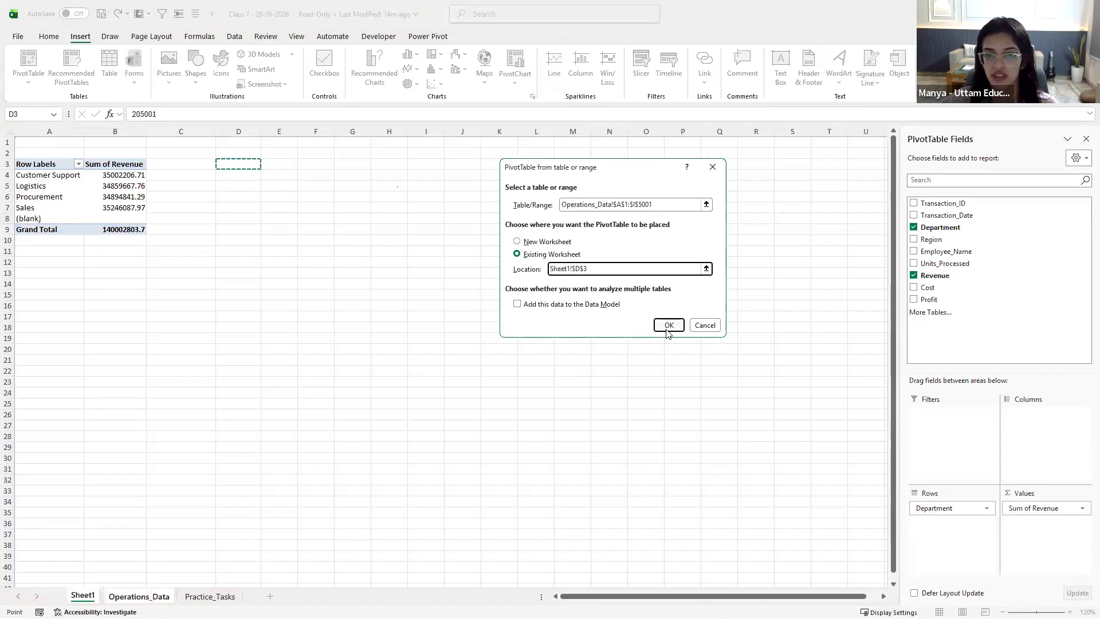
pyautogui.click(668, 324)
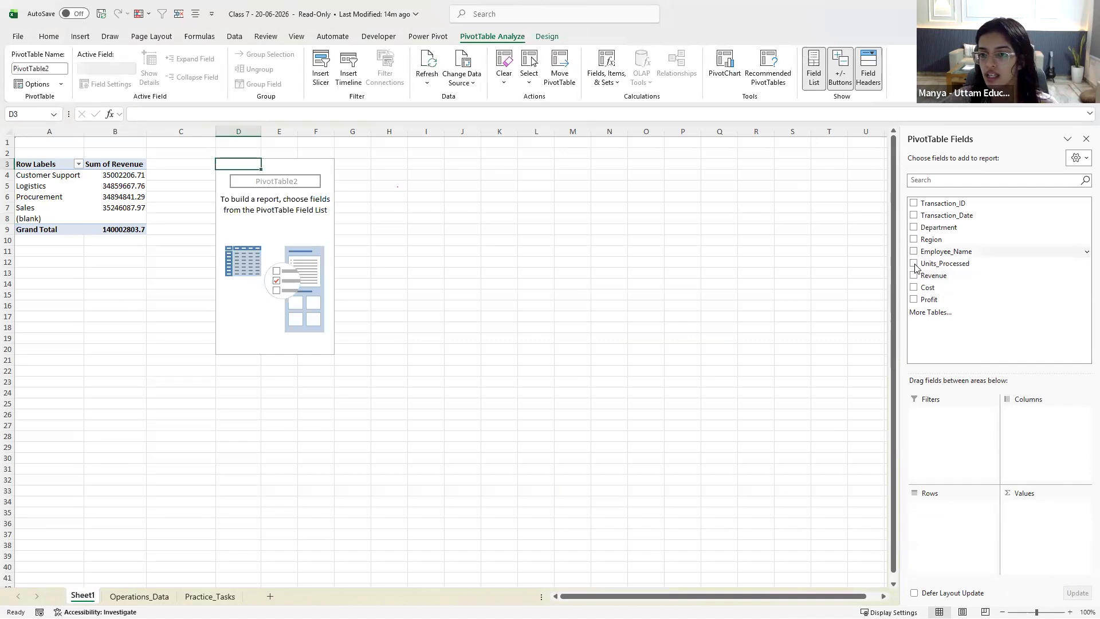
# Add Department to the rows and Revenue to the values of the second PivotTable at D3
pyautogui.click(914, 228)
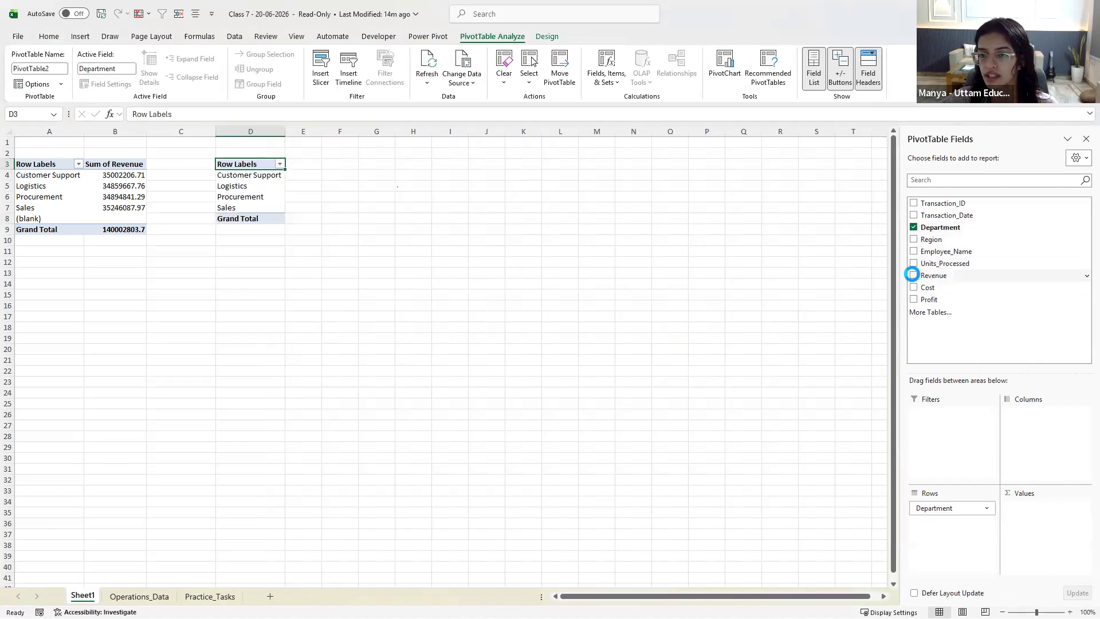
pyautogui.click(914, 276)
pyautogui.click(792, 274)
pyautogui.click(248, 219)
pyautogui.click(250, 207)
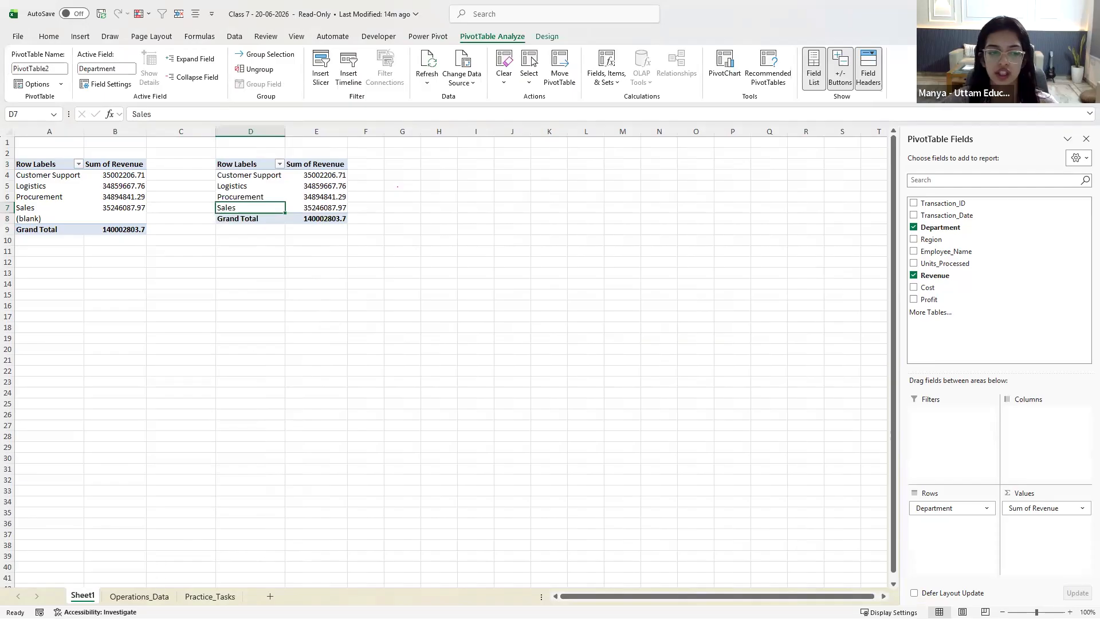
# Examine the last record on Operations_Data, then compare the Procurement rows of both PivotTables on Sheet1
pyautogui.hotkey('ctrl', 'pagedown')
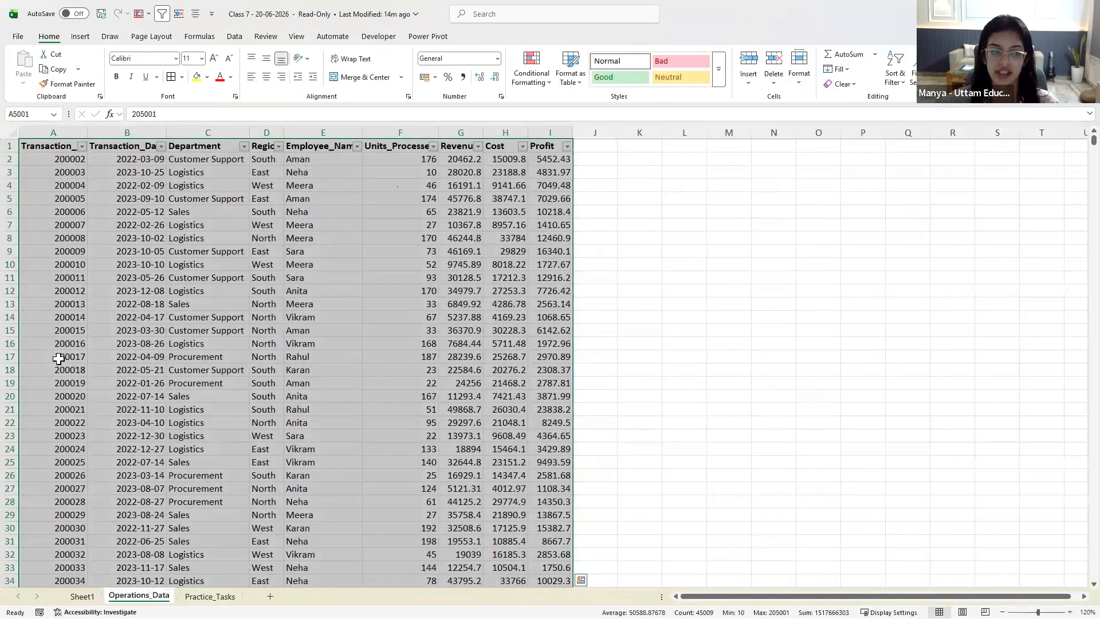
pyautogui.click(57, 357)
pyautogui.hotkey('ctrl', 'Down')
pyautogui.moveTo(55, 502); pyautogui.dragTo(567, 501)
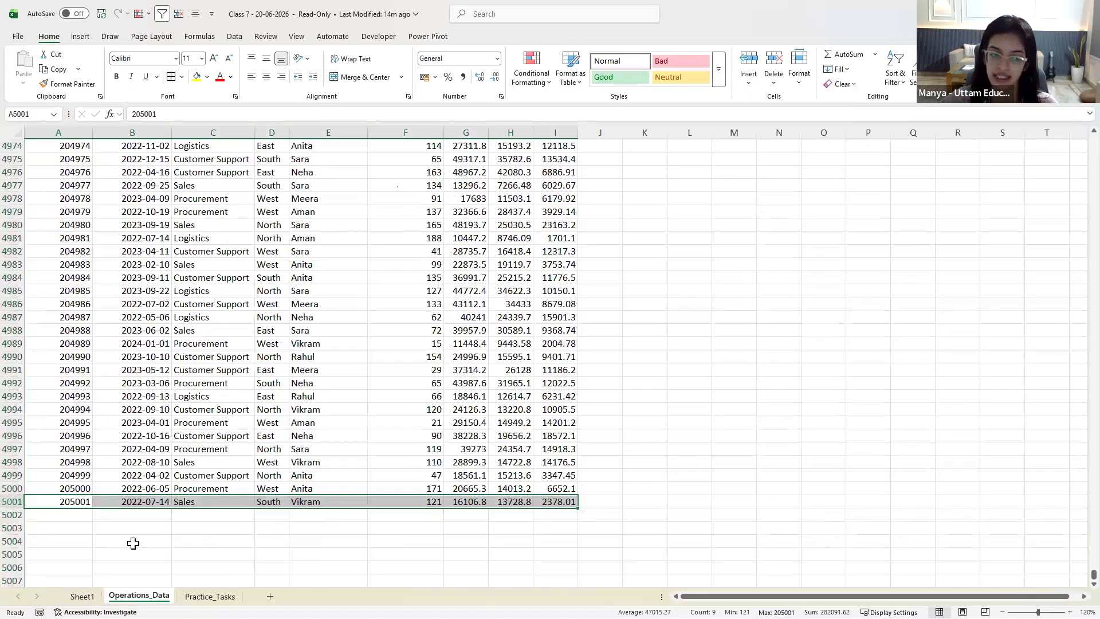
pyautogui.click(82, 596)
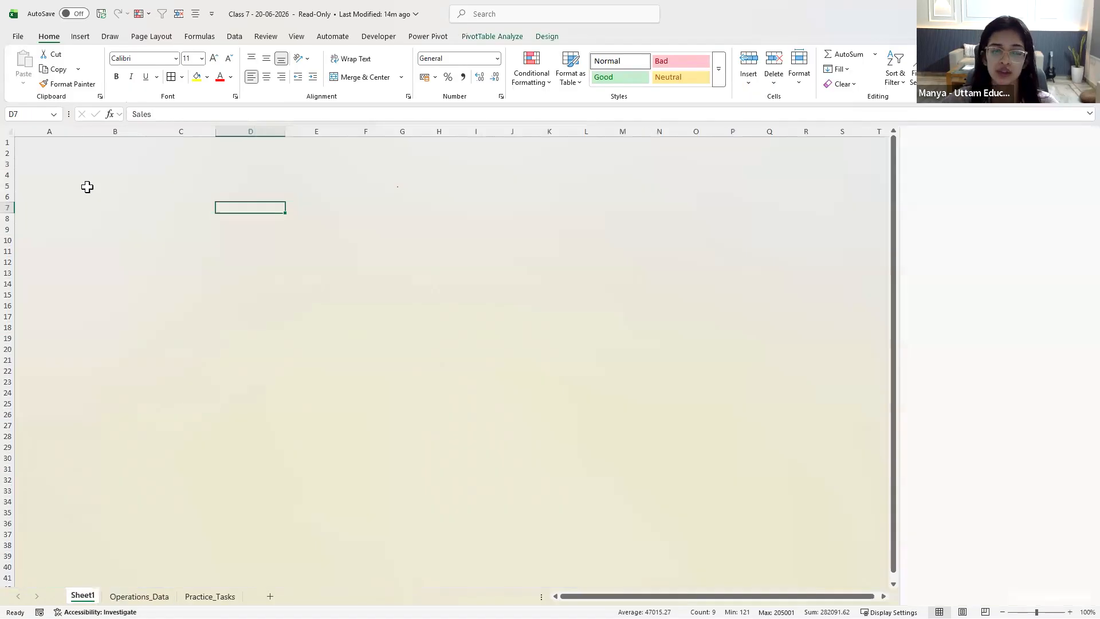
pyautogui.moveTo(59, 198); pyautogui.dragTo(112, 198)
pyautogui.moveTo(250, 198); pyautogui.dragTo(291, 199)
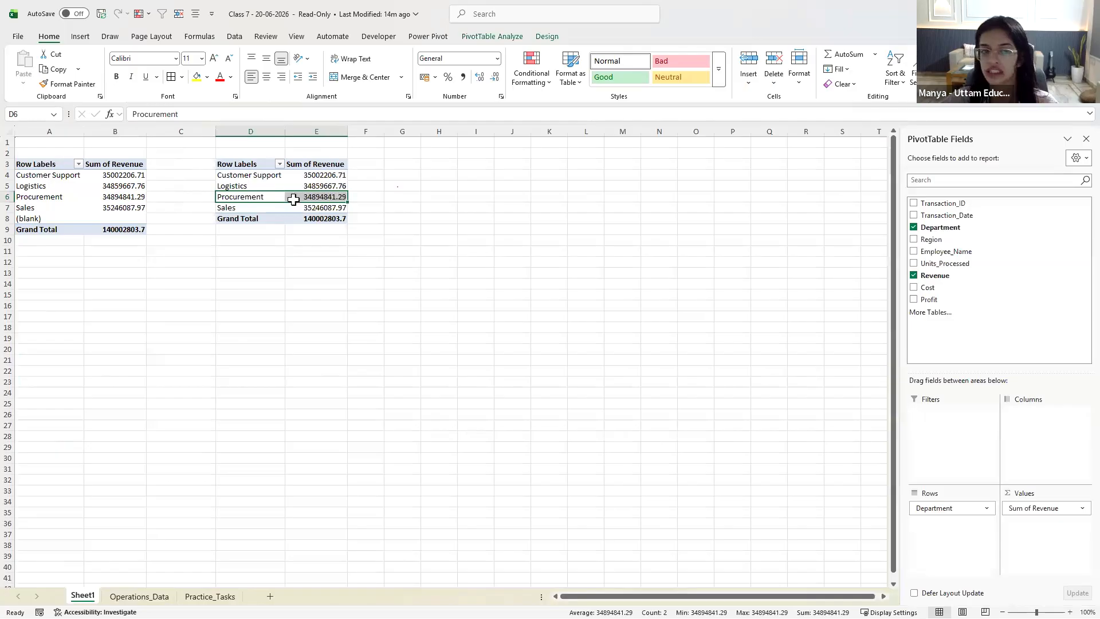
pyautogui.click(297, 248)
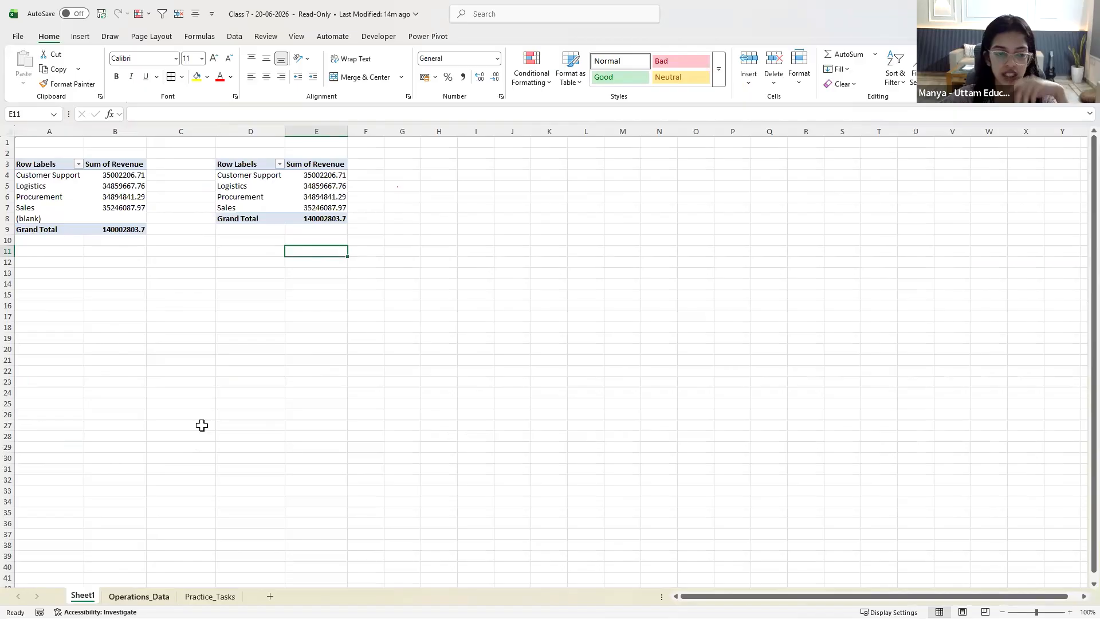
# Add a record in row 5002 of Operations_Data with Department XYZ and Revenue 1000
pyautogui.hotkey('ctrl', 'pagedown')
pyautogui.scroll(-3, 150, 407)
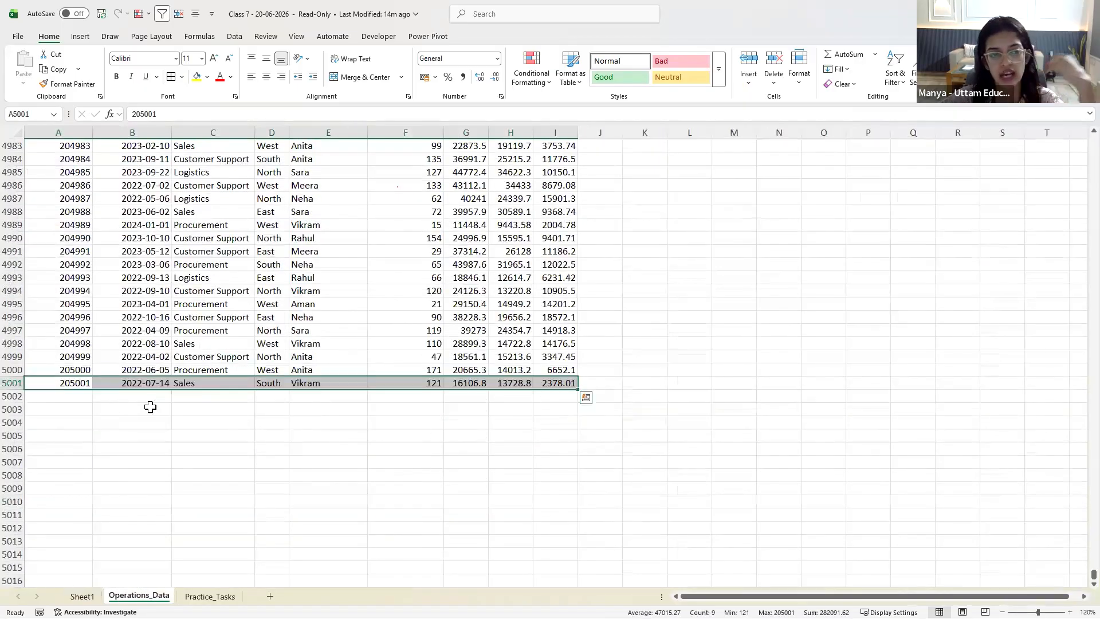
pyautogui.click(194, 422)
pyautogui.click(204, 394)
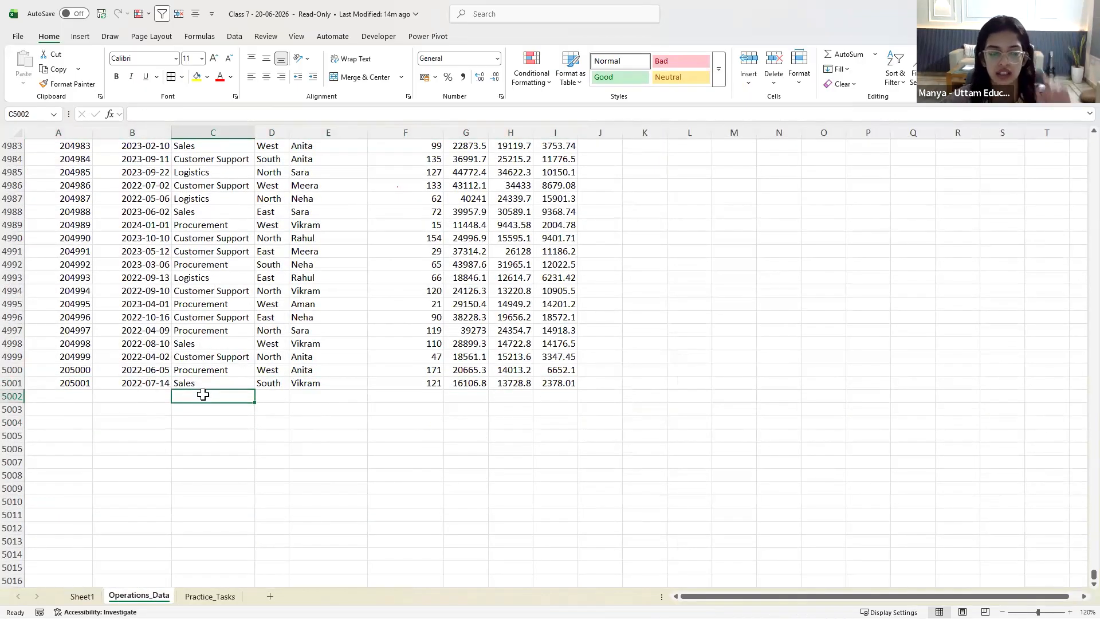
pyautogui.write('XYZ')
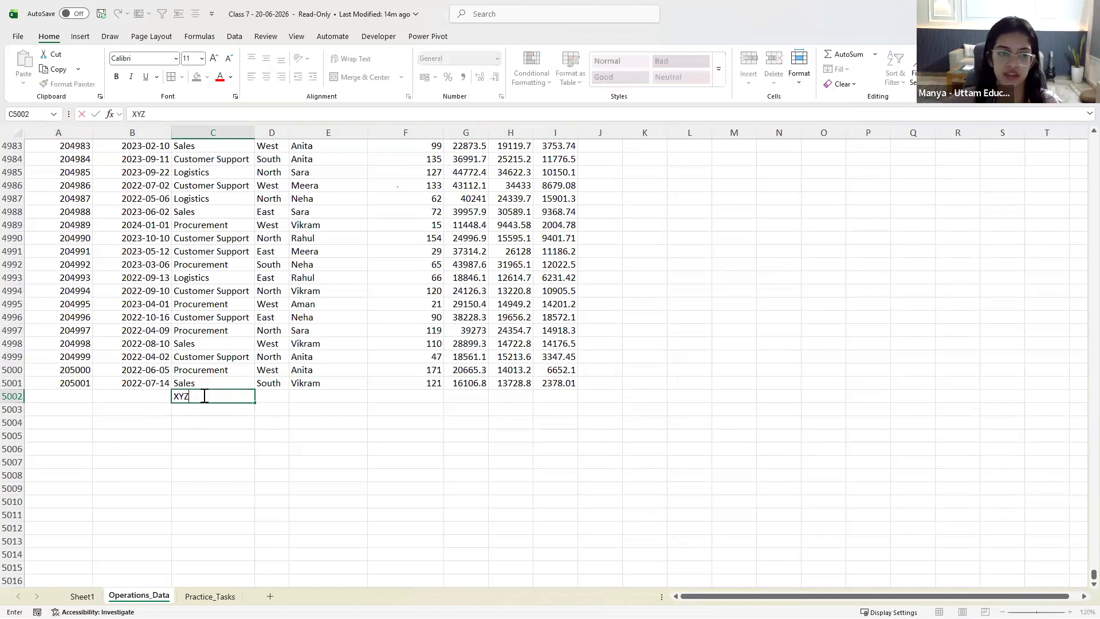
pyautogui.click(210, 421)
pyautogui.click(209, 392)
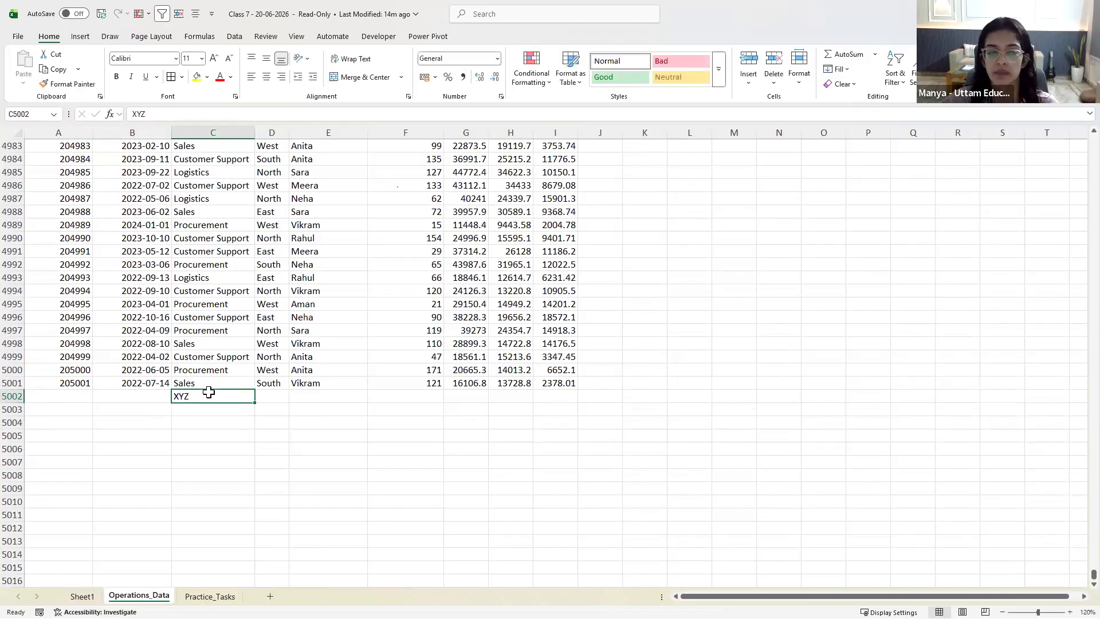
pyautogui.click(462, 397)
pyautogui.write('1000')
pyautogui.press('Return')
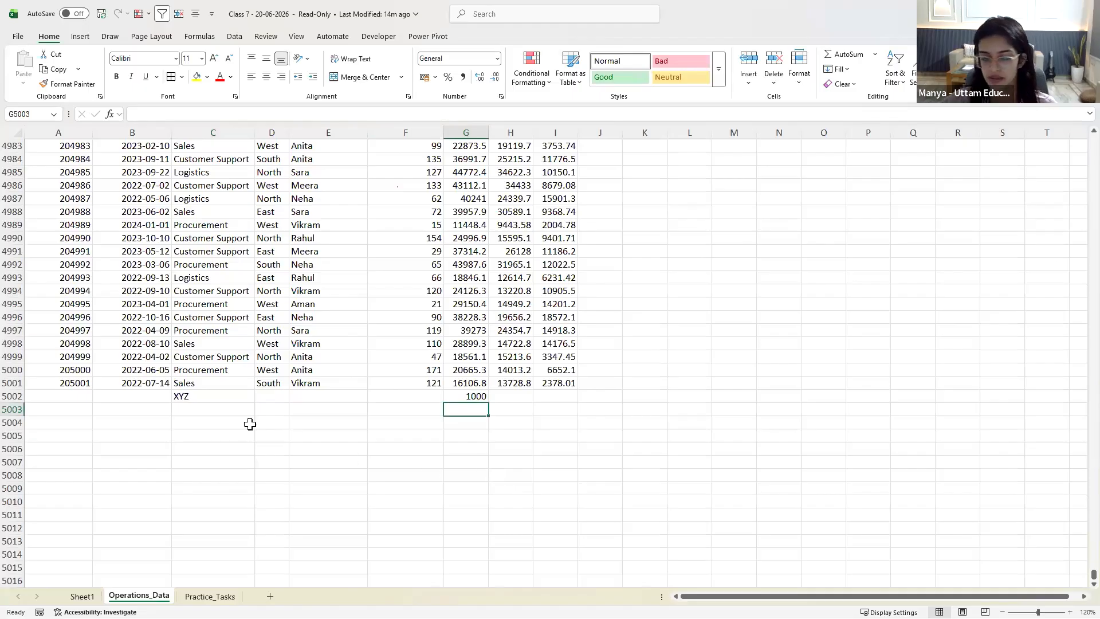
# Check both PivotTables on Sheet1 against the added row, the empty rows below it and the Revenue values on Operations_Data
pyautogui.click(215, 392)
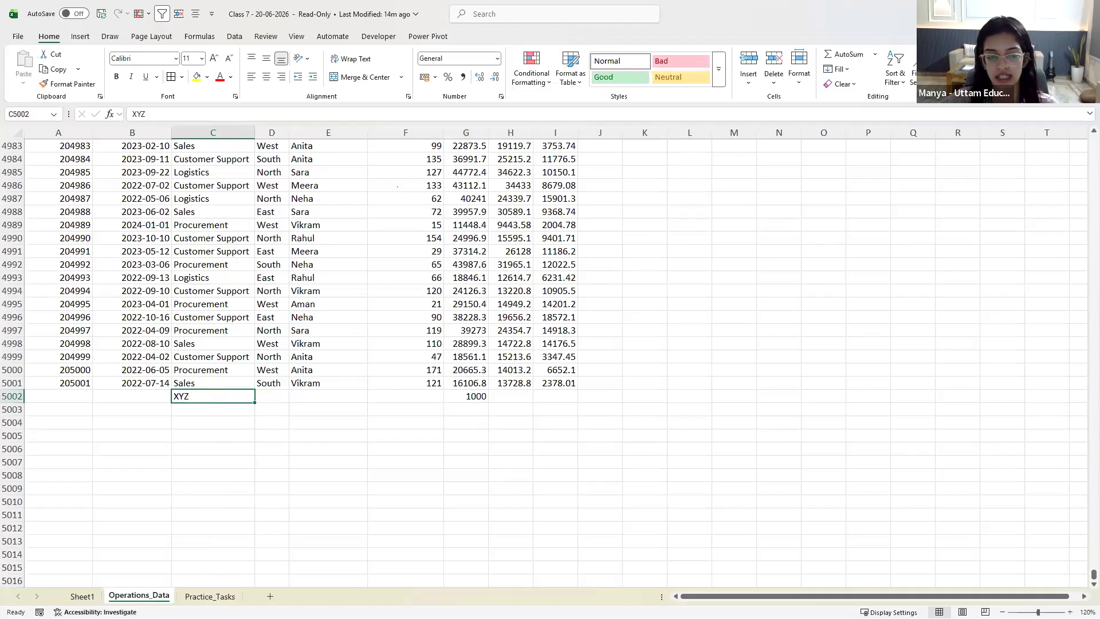
pyautogui.click(210, 597)
pyautogui.click(82, 597)
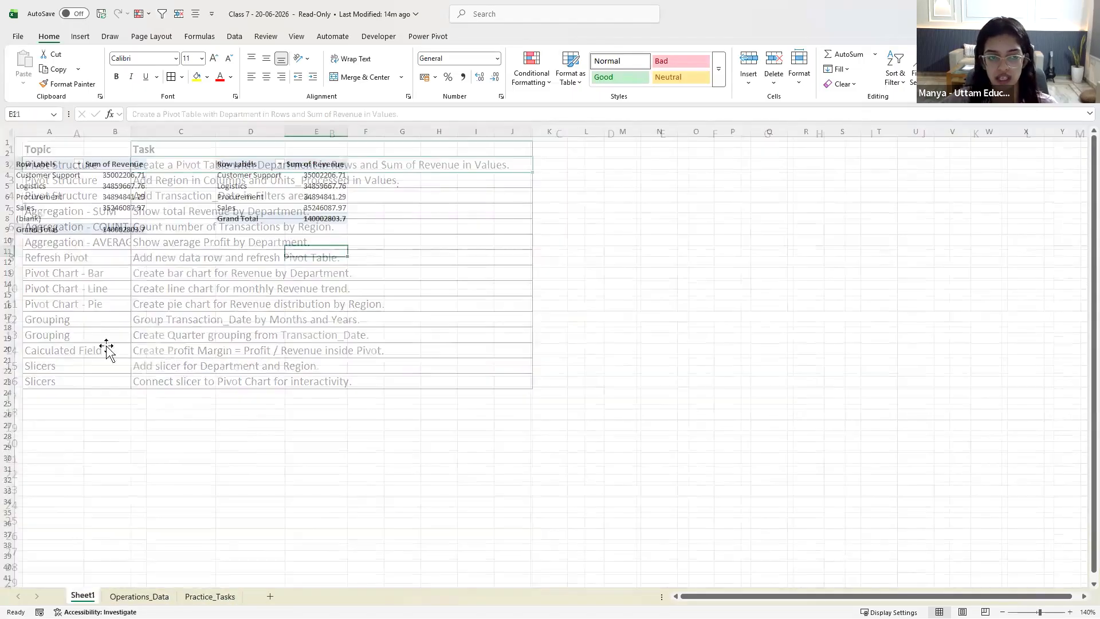
pyautogui.click(69, 197)
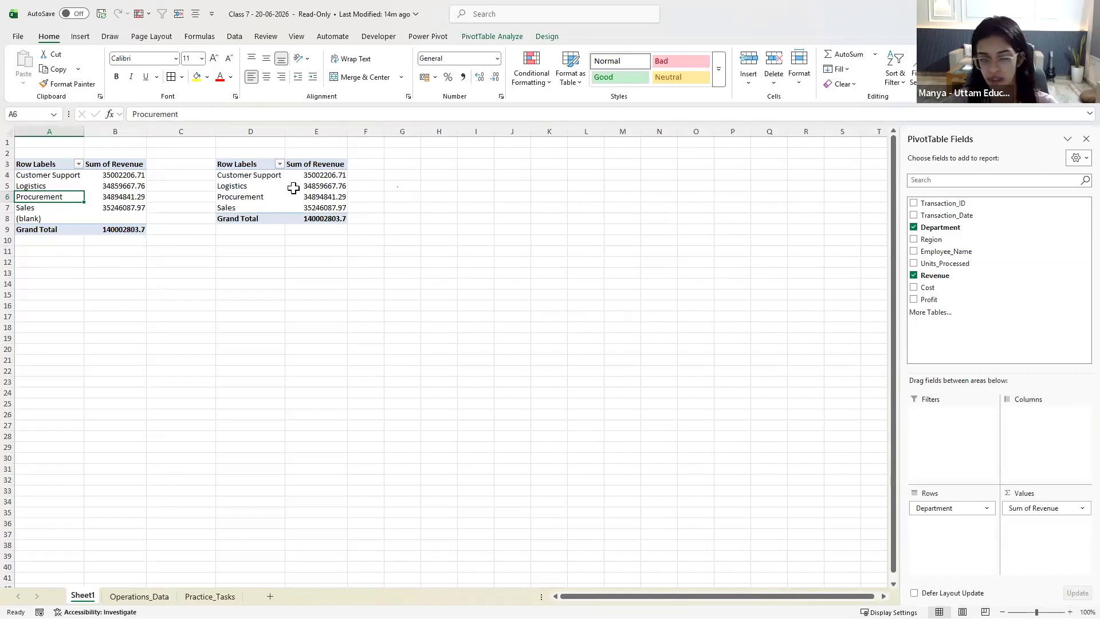
pyautogui.moveTo(293, 188)
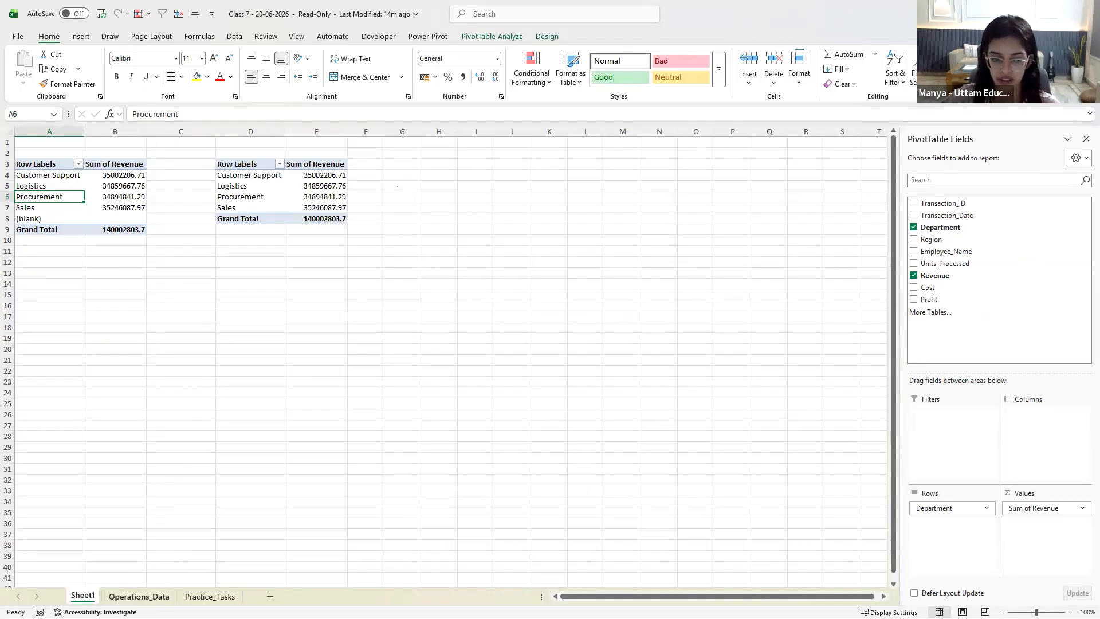
pyautogui.click(139, 595)
pyautogui.moveTo(81, 405); pyautogui.dragTo(633, 498)
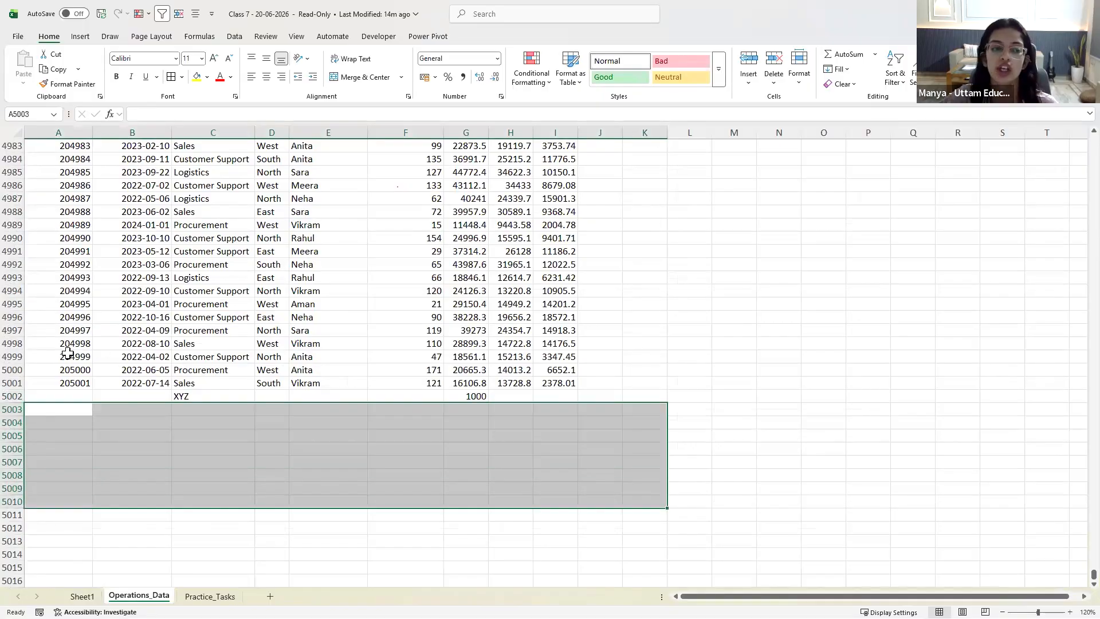
pyautogui.moveTo(478, 287); pyautogui.dragTo(477, 357)
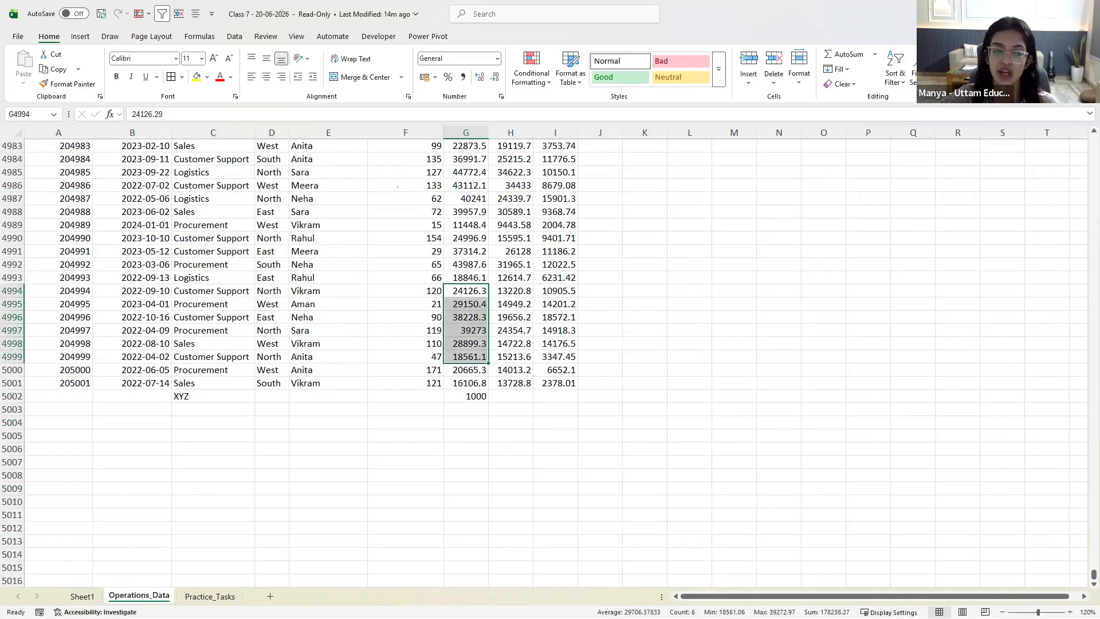
# Refresh all PivotTables in the workbook, starting from the first PivotTable on Sheet1
pyautogui.hotkey('ctrl', 'pageup')
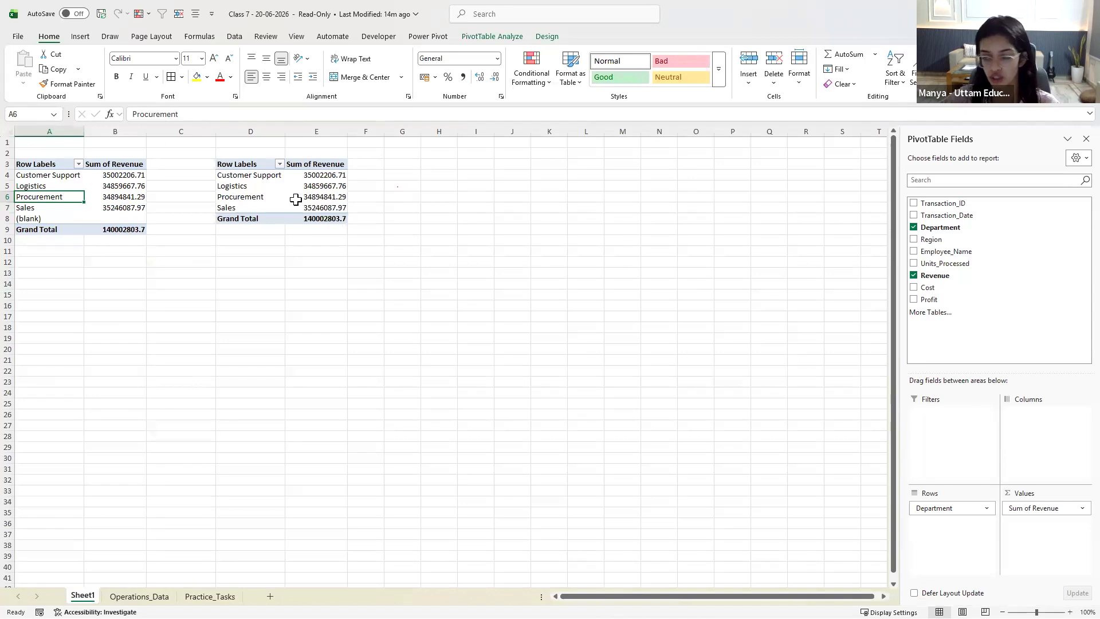
pyautogui.click(100, 187)
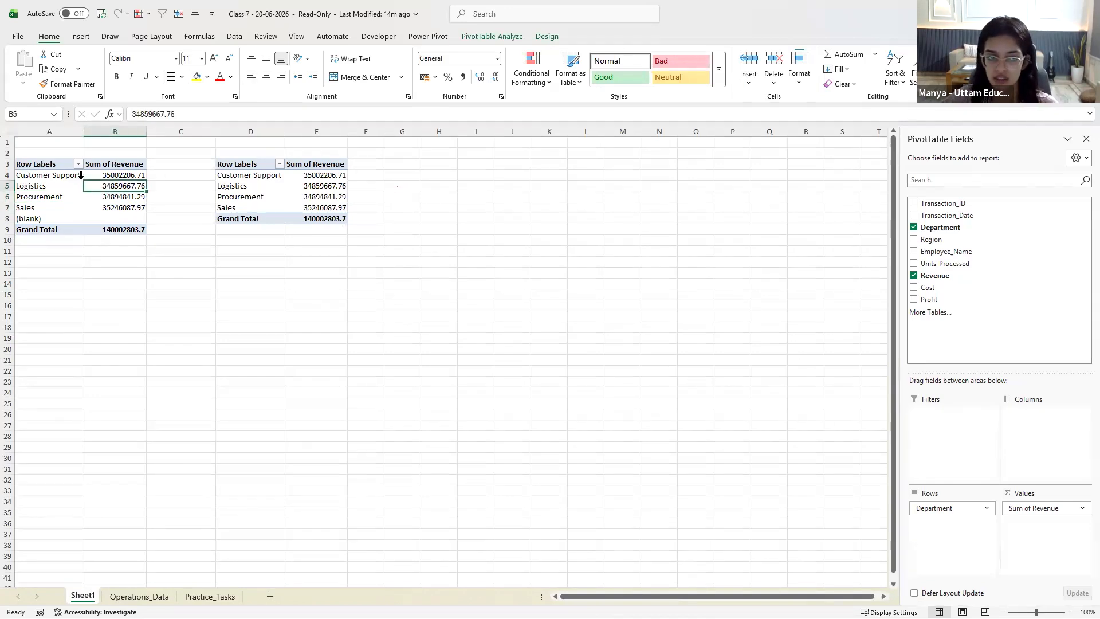
pyautogui.click(487, 36)
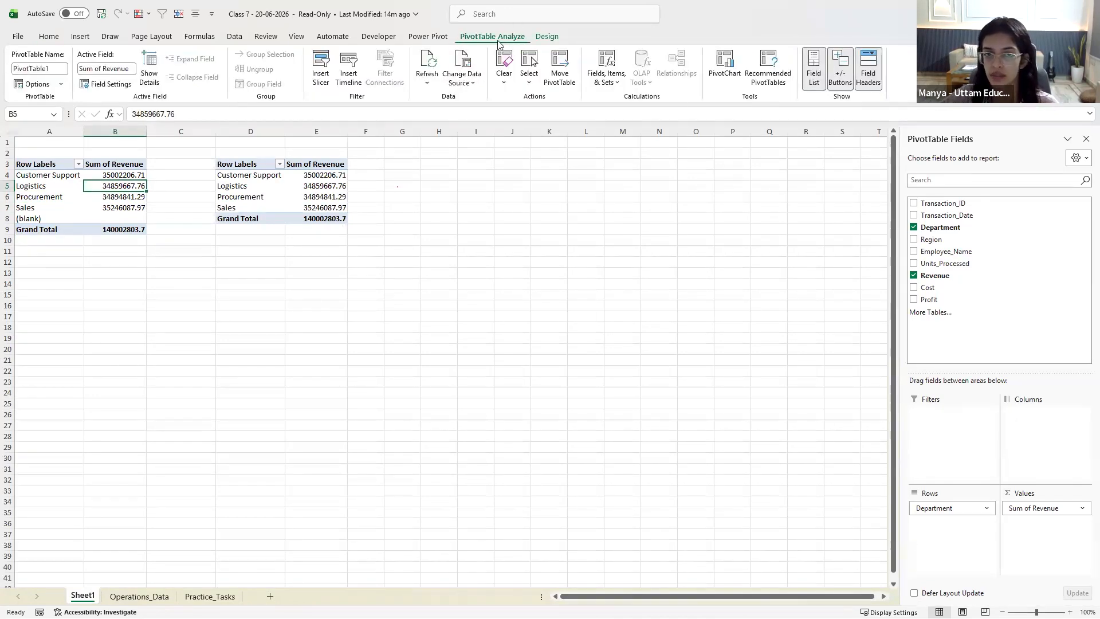
pyautogui.click(426, 83)
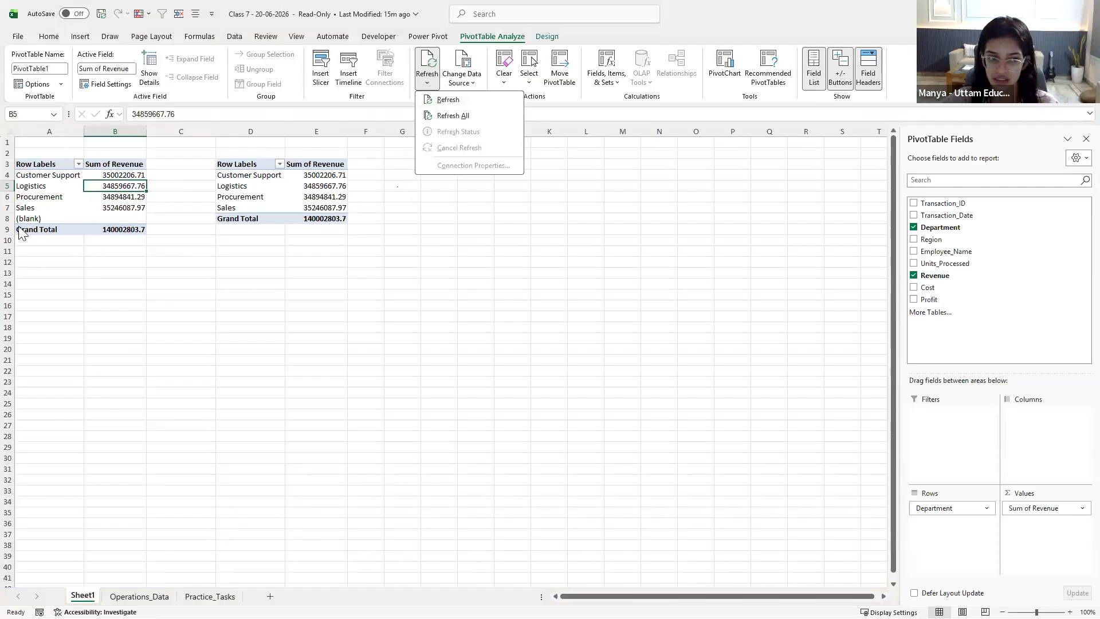
pyautogui.click(453, 117)
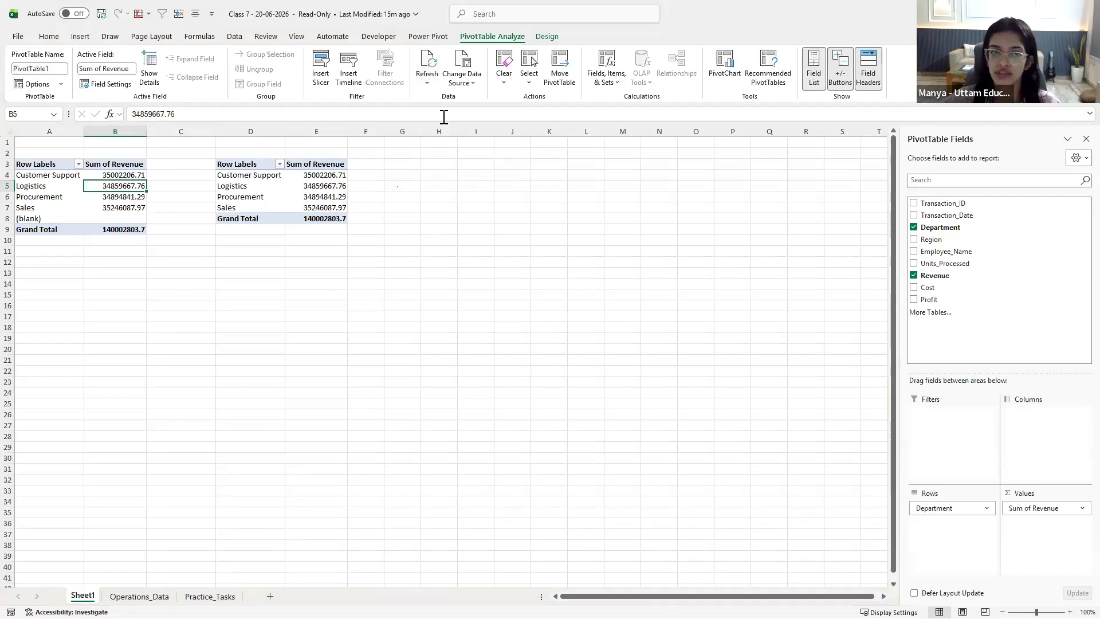
pyautogui.click(316, 262)
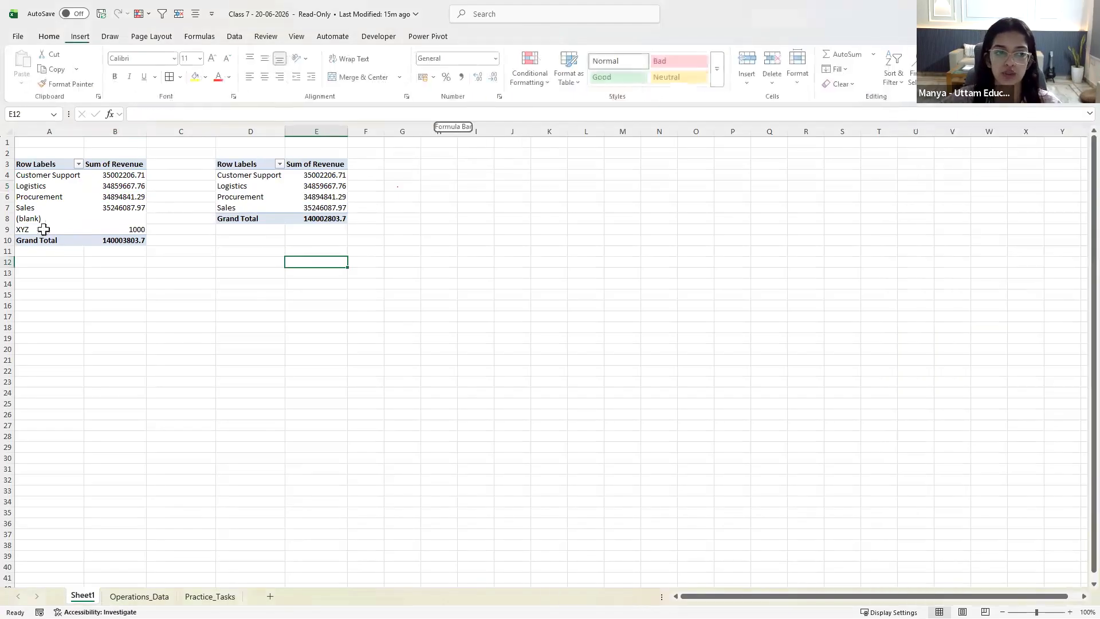
# Compare the department rows and totals of the two PivotTables on Sheet1, including the XYZ entry
pyautogui.click(28, 231)
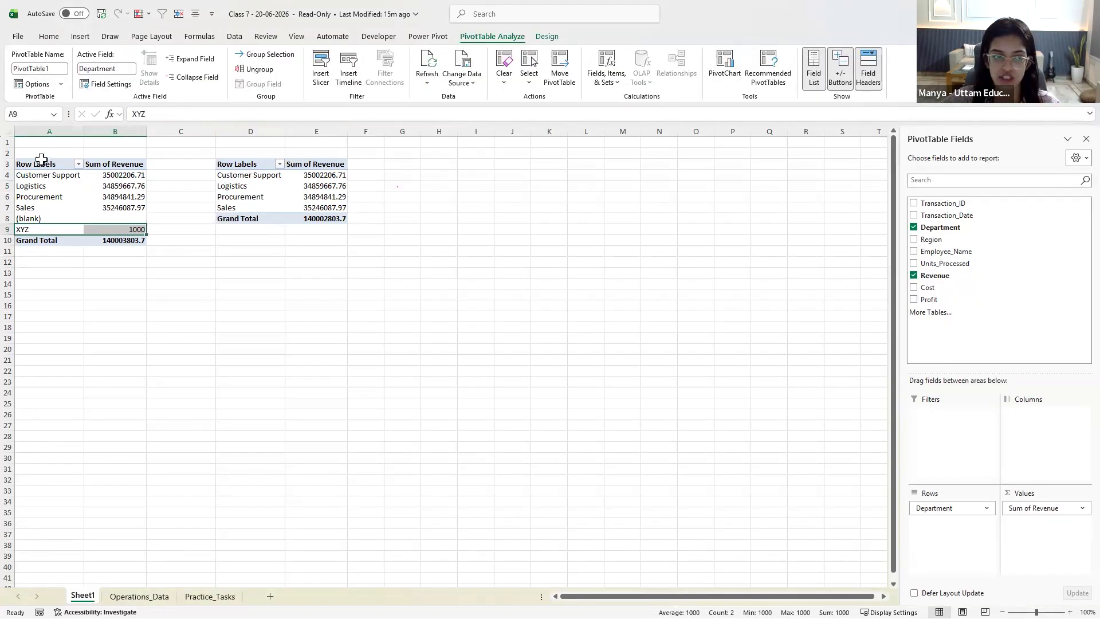
pyautogui.moveTo(46, 165); pyautogui.dragTo(128, 242)
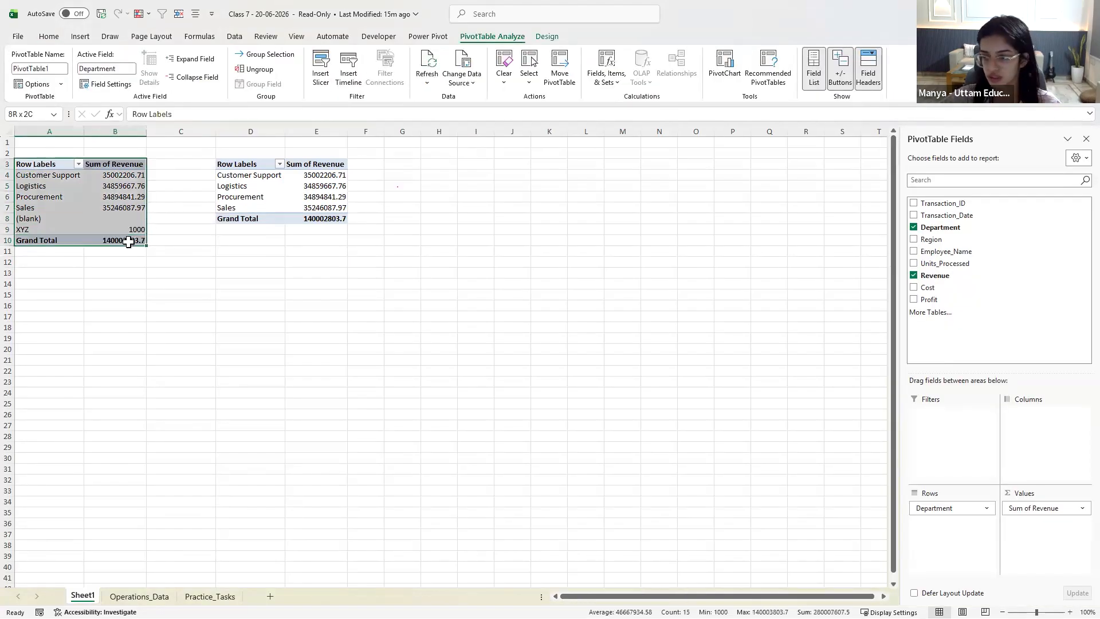
pyautogui.moveTo(238, 176); pyautogui.dragTo(306, 207)
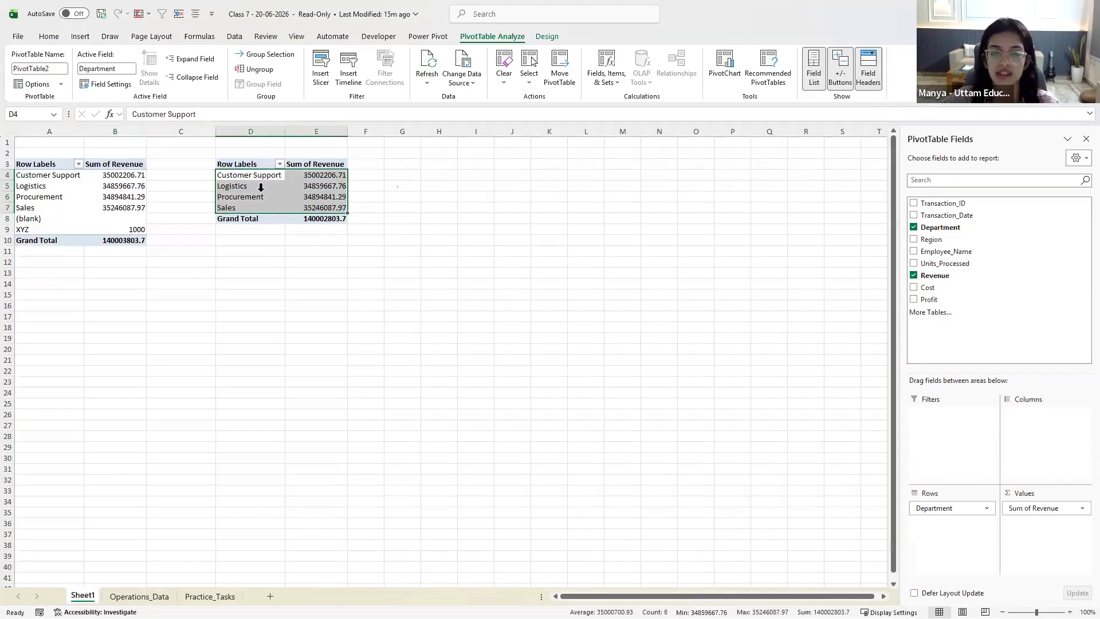
pyautogui.click(260, 191)
pyautogui.click(259, 191)
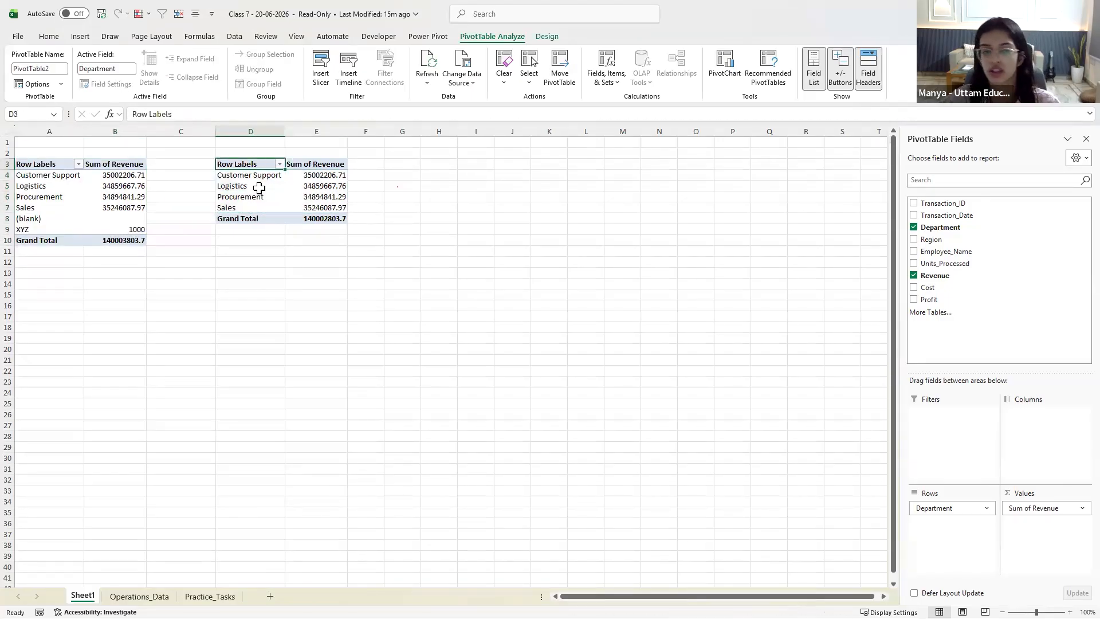
# Refresh all PivotTables again with the second PivotTable's Logistics row selected
pyautogui.moveTo(235, 183); pyautogui.dragTo(315, 185)
pyautogui.click(427, 83)
pyautogui.click(452, 116)
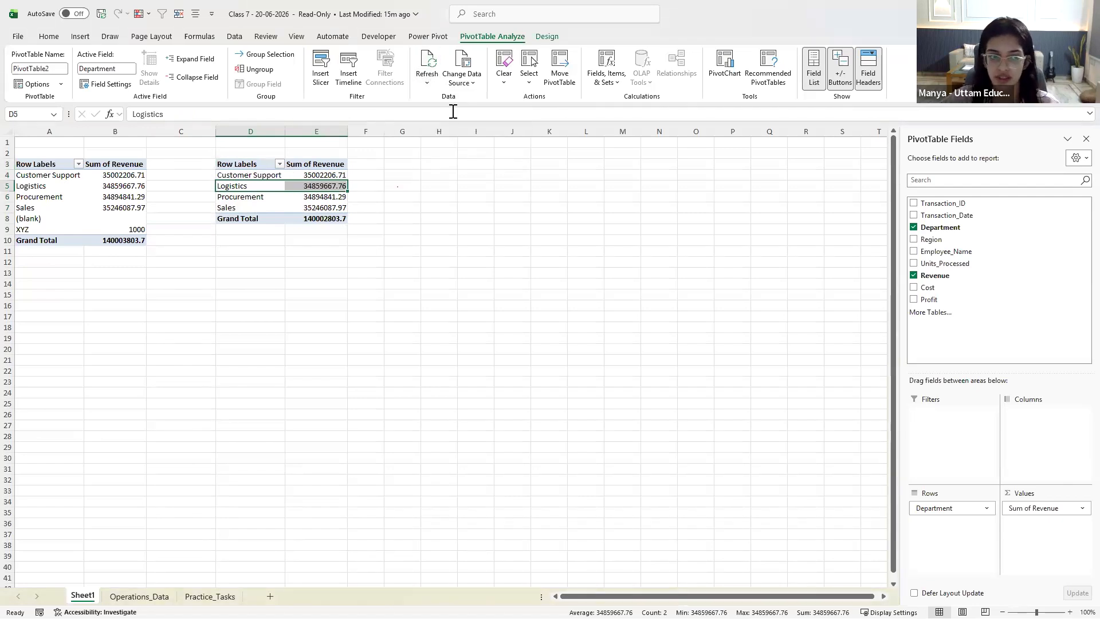
pyautogui.click(431, 188)
# Examine the second PivotTable's revenue values, then the source columns and the Department and Revenue cells of row 5002 on Operations_Data
pyautogui.click(248, 182)
pyautogui.moveTo(309, 188); pyautogui.dragTo(330, 215)
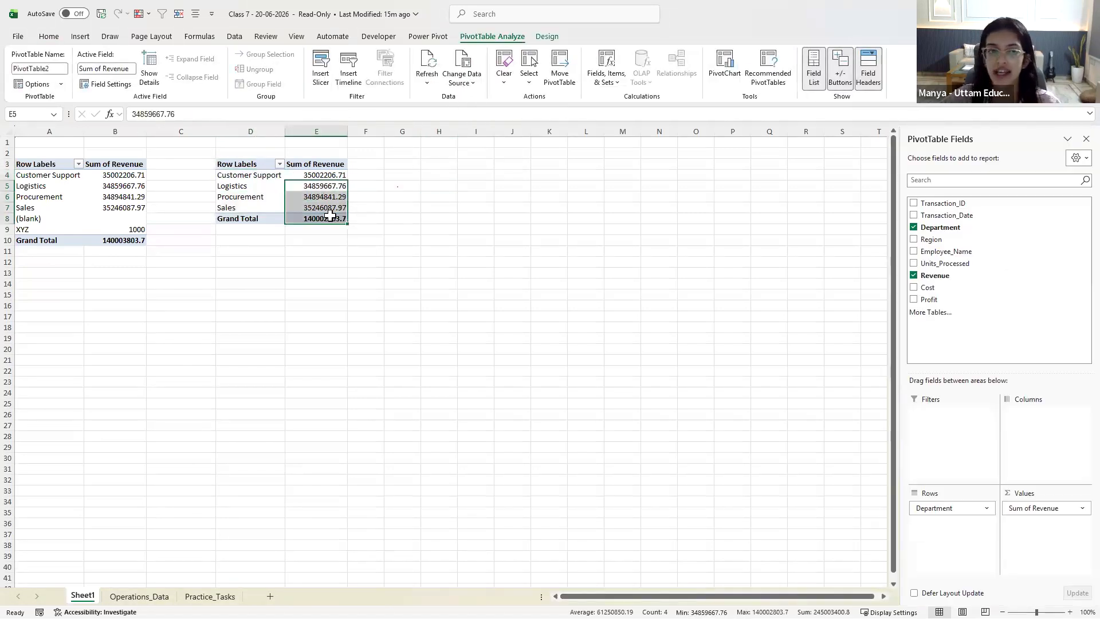
pyautogui.click(269, 197)
pyautogui.click(133, 596)
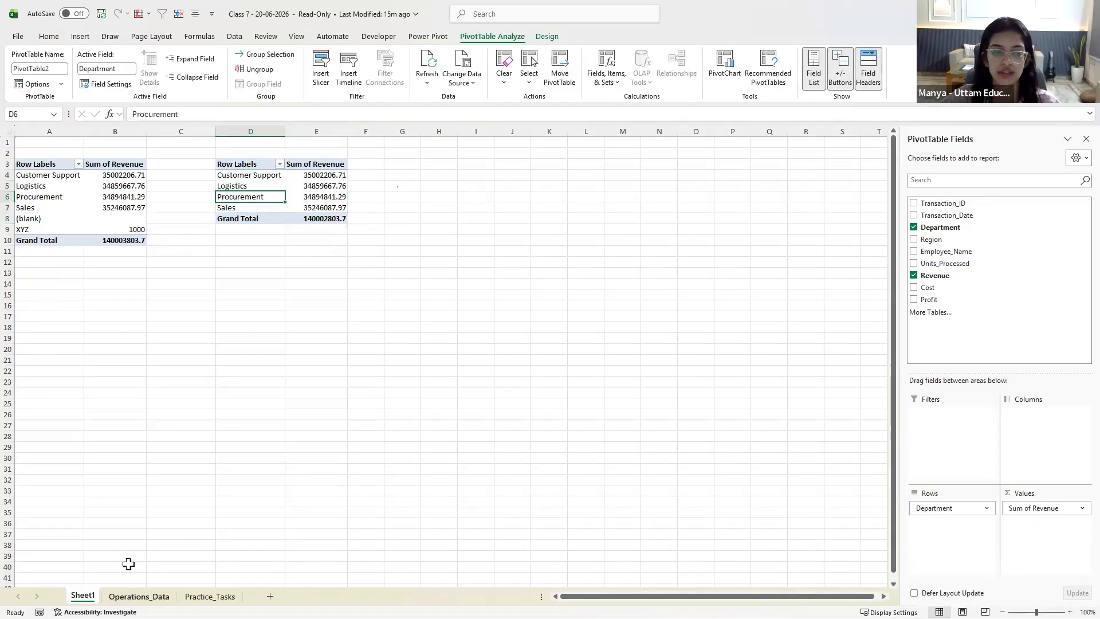
pyautogui.moveTo(63, 131); pyautogui.dragTo(607, 148)
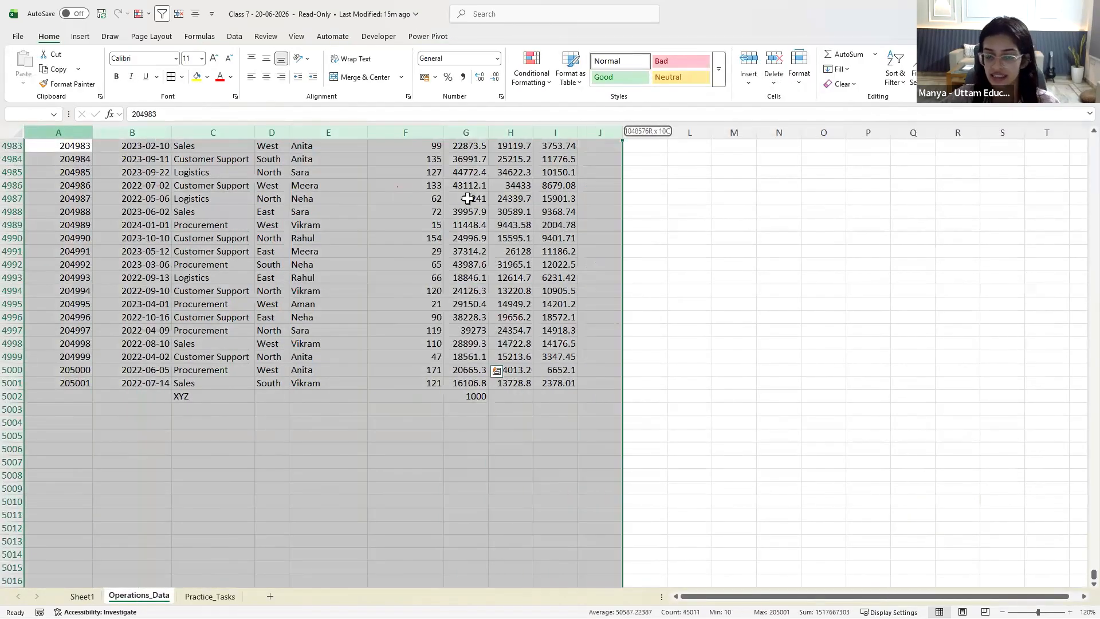
pyautogui.click(196, 400)
pyautogui.moveTo(196, 400); pyautogui.dragTo(193, 496)
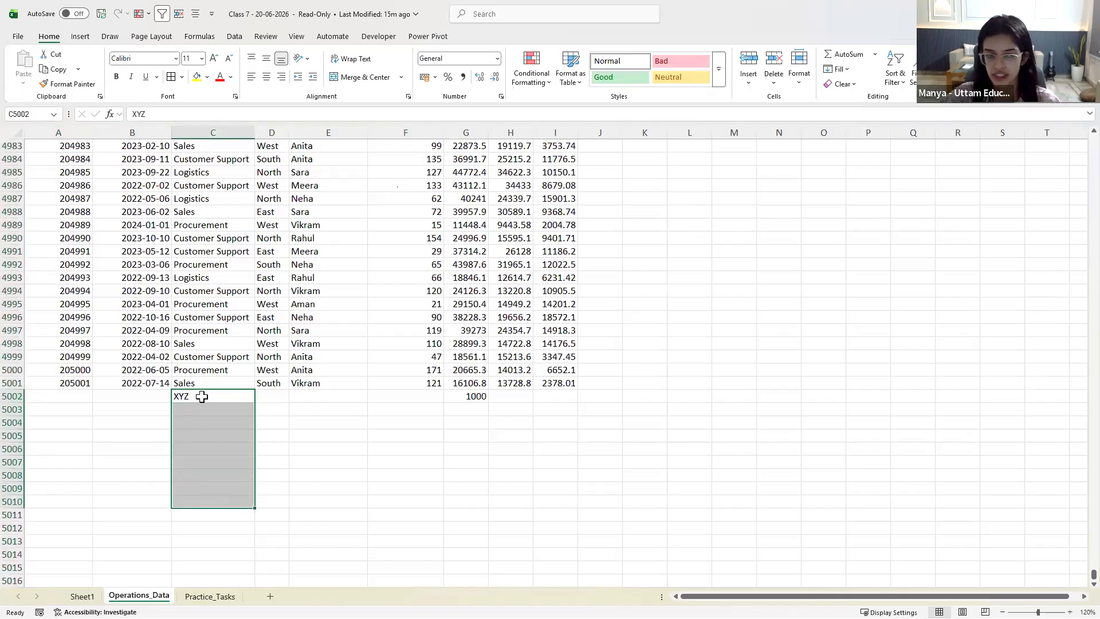
pyautogui.click(201, 397)
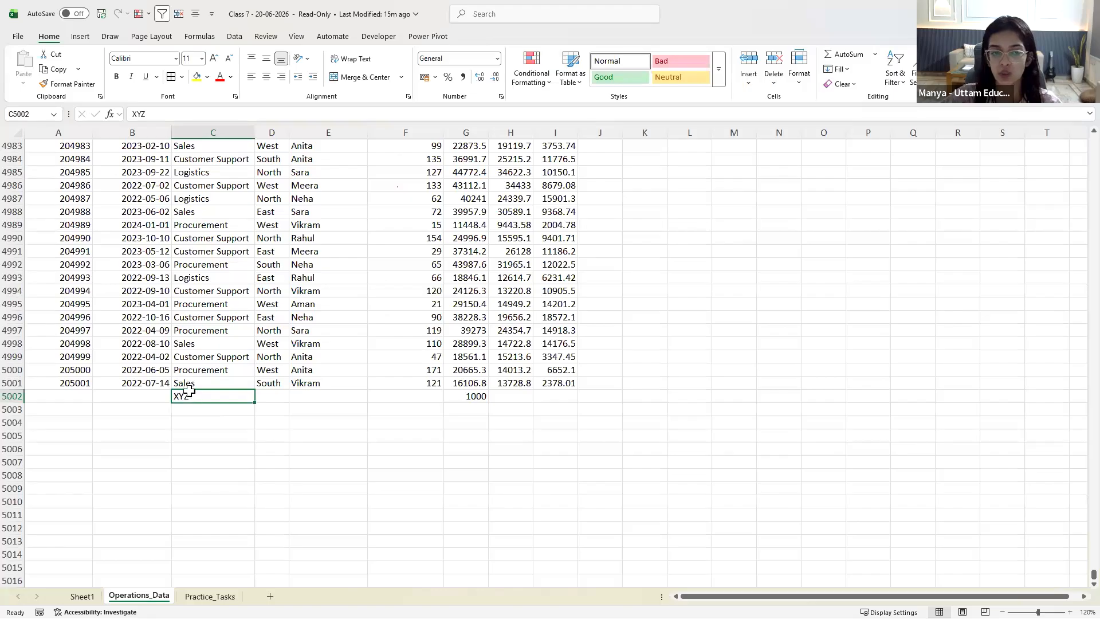
pyautogui.click(473, 396)
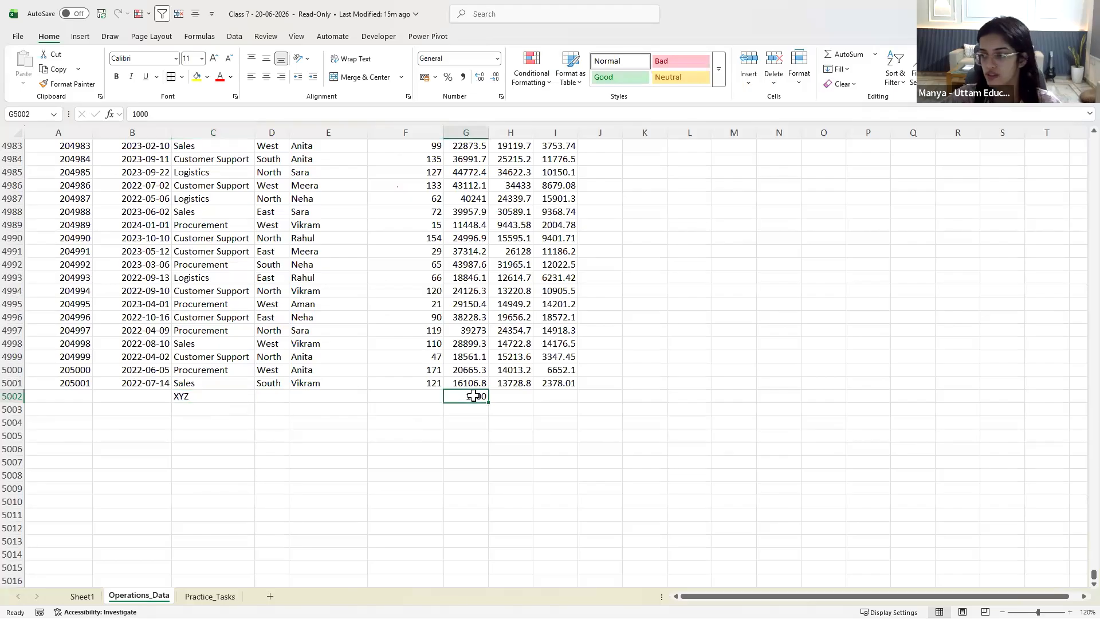
# Compare the source rows ending at 5001 and the added XYZ row on Operations_Data with the second PivotTable's departments on Sheet1
pyautogui.moveTo(49, 383); pyautogui.dragTo(561, 210)
pyautogui.moveTo(198, 394); pyautogui.dragTo(491, 405)
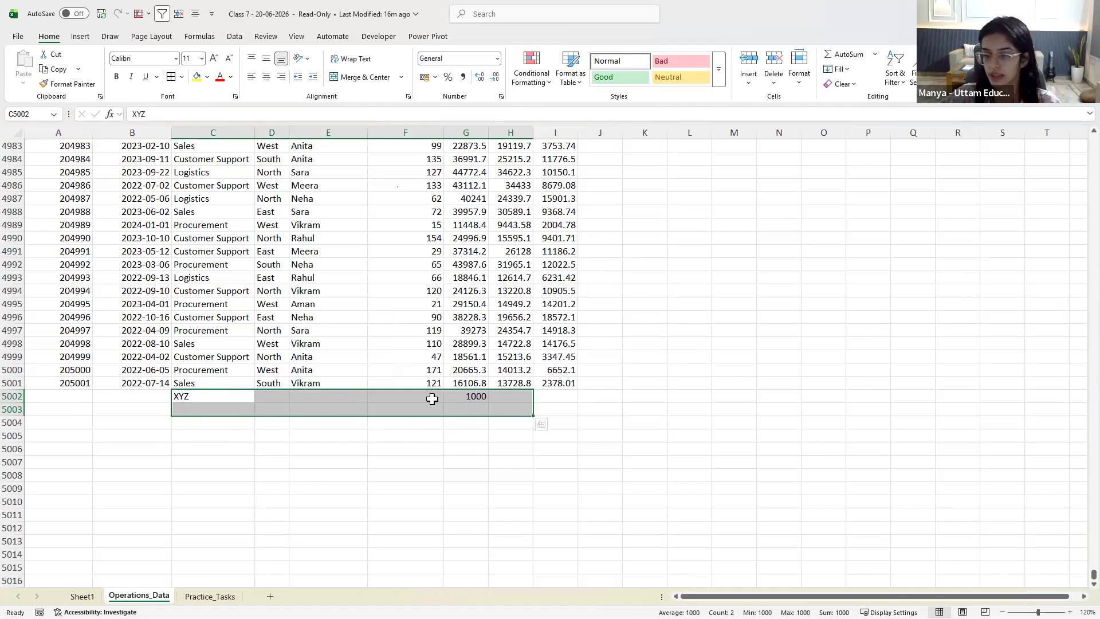
pyautogui.click(478, 383)
pyautogui.moveTo(478, 219); pyautogui.dragTo(73, 180)
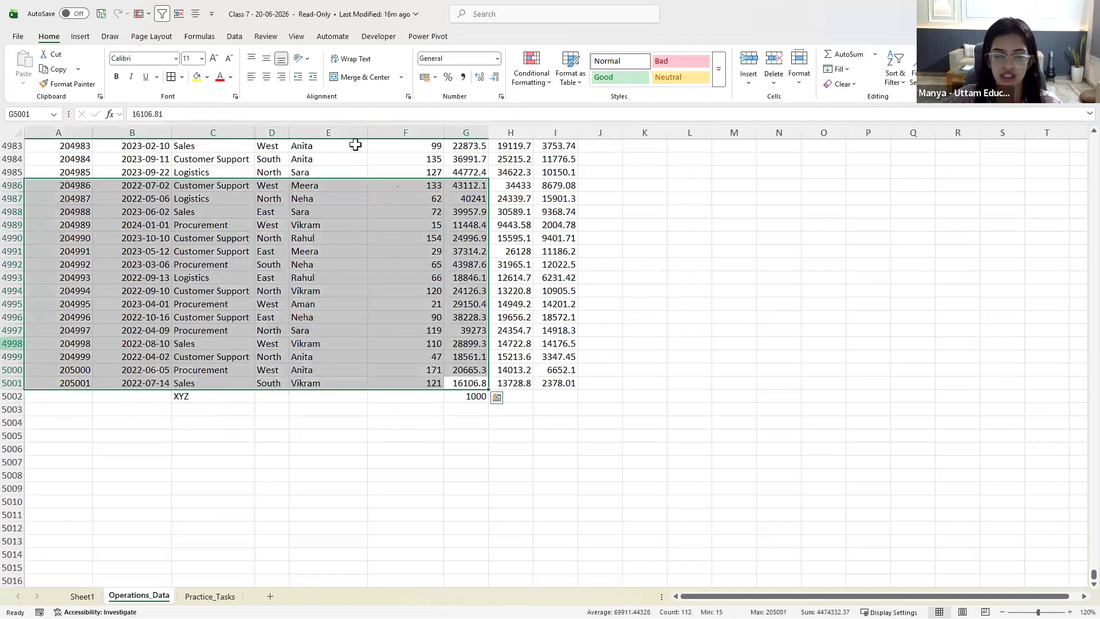
pyautogui.moveTo(73, 399); pyautogui.dragTo(545, 522)
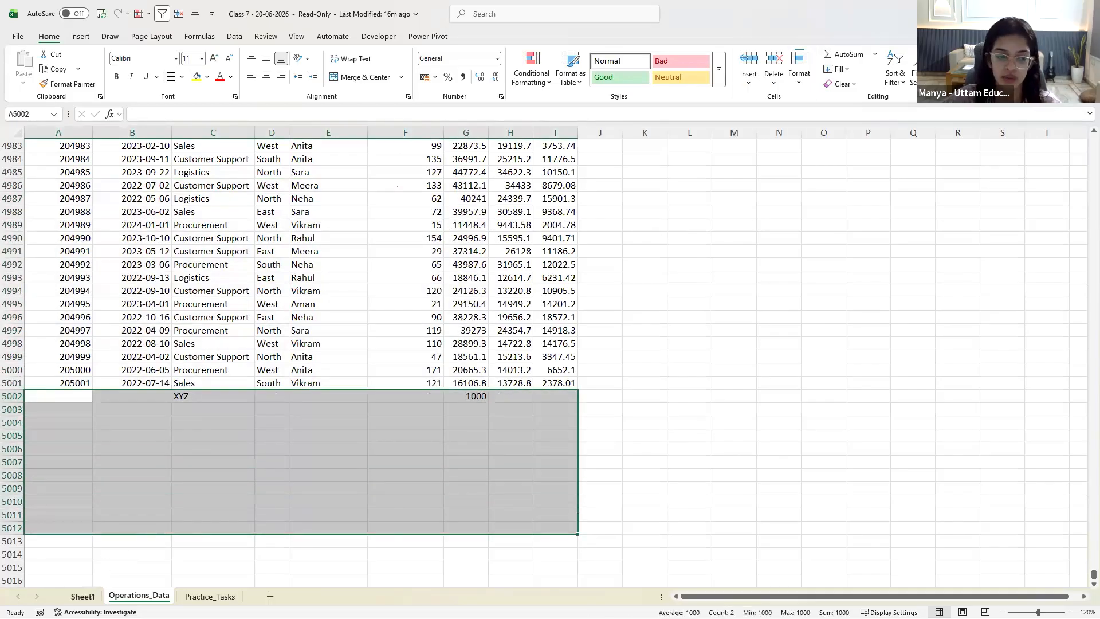
pyautogui.click(82, 596)
pyautogui.click(313, 197)
pyautogui.moveTo(243, 165); pyautogui.dragTo(333, 176)
pyautogui.moveTo(337, 197); pyautogui.dragTo(336, 199)
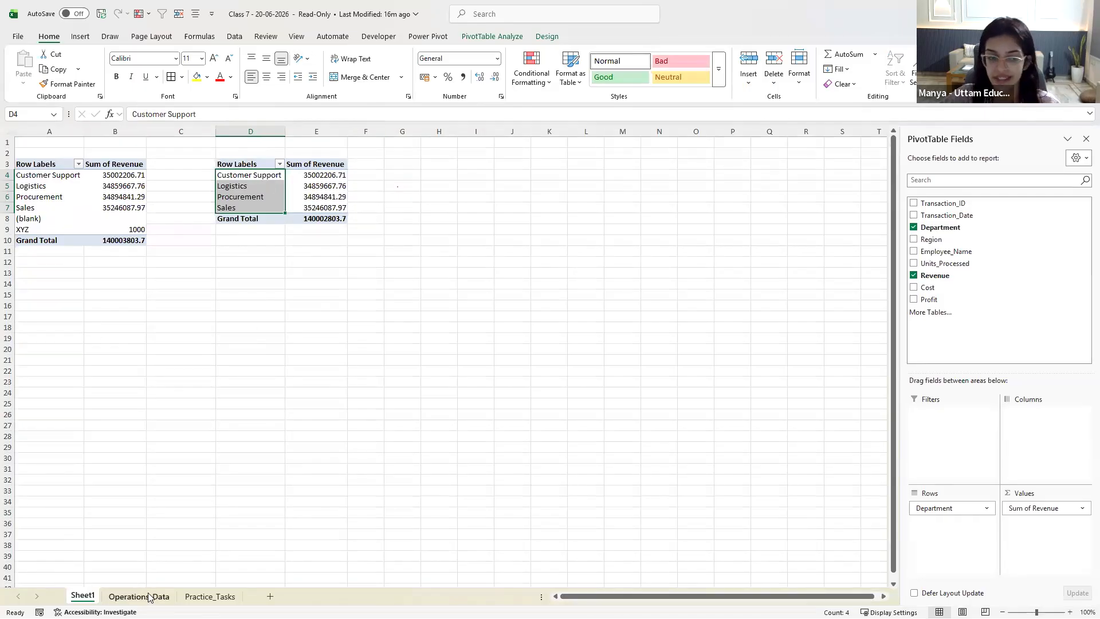
pyautogui.hotkey('ctrl', 'pagedown')
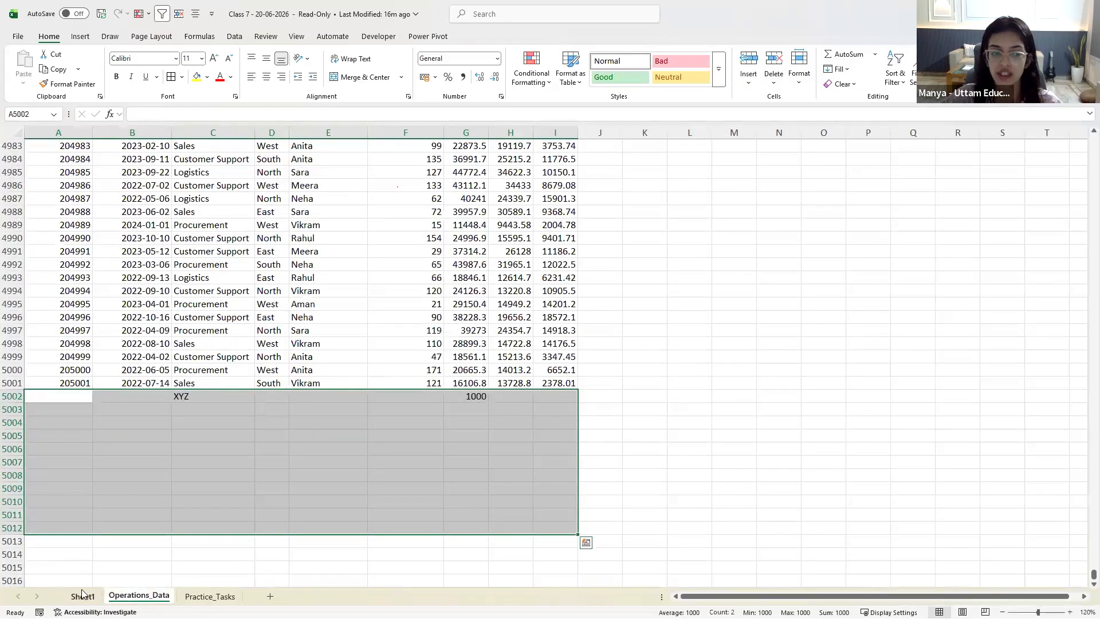
# Change the second PivotTable's data source on Sheet1 to Operations_Data!$A$1:$I$5002 so it includes the XYZ record
pyautogui.hotkey('ctrl', 'pageup')
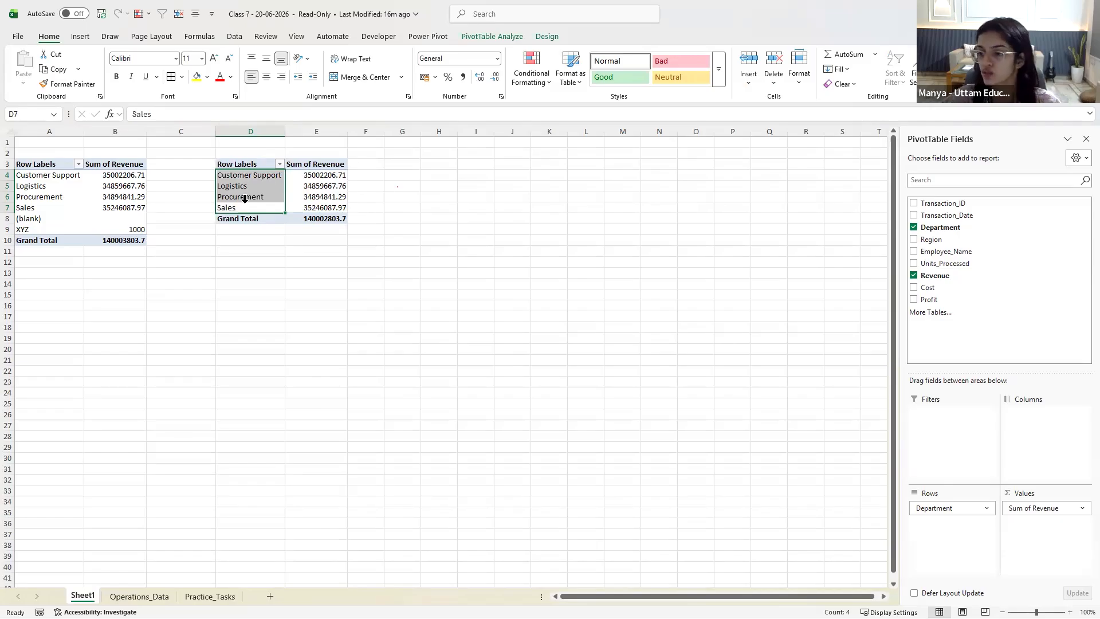
pyautogui.click(491, 38)
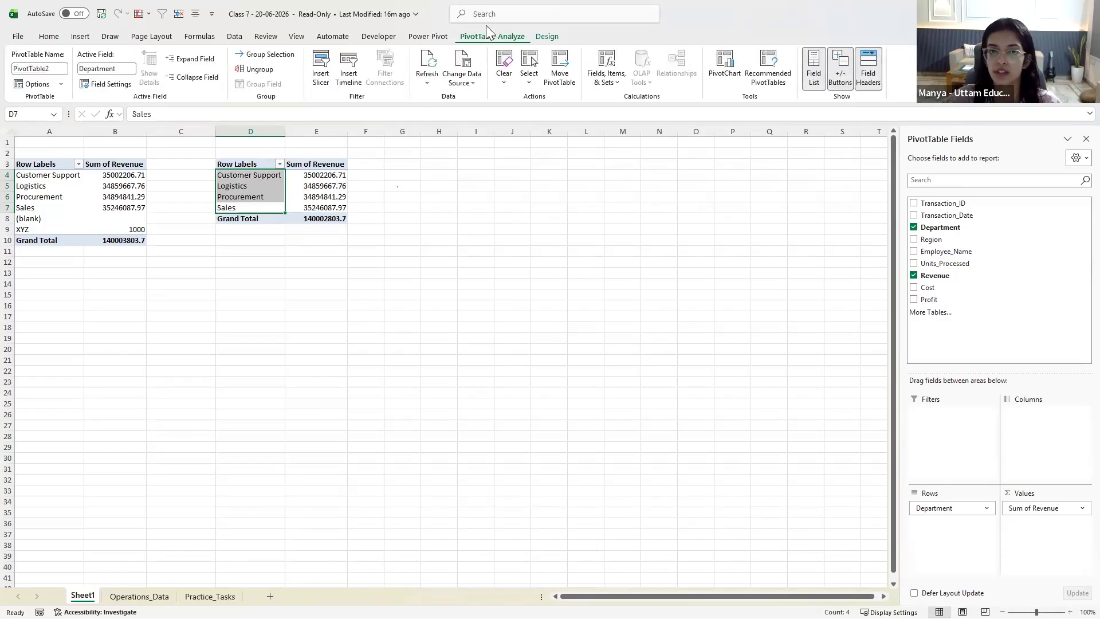
pyautogui.click(464, 82)
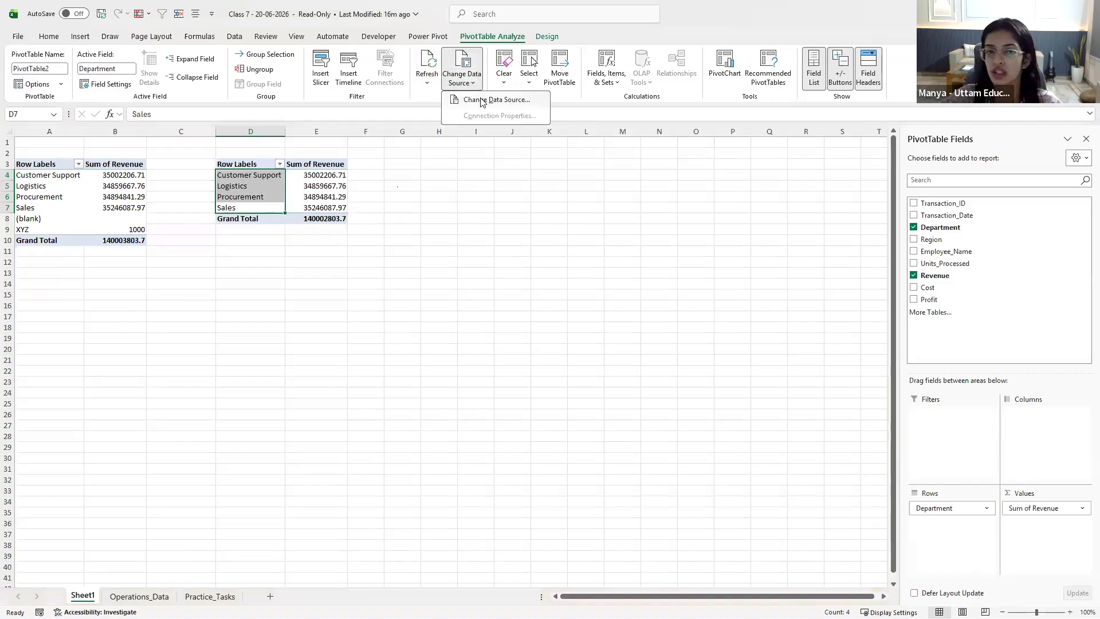
pyautogui.click(484, 99)
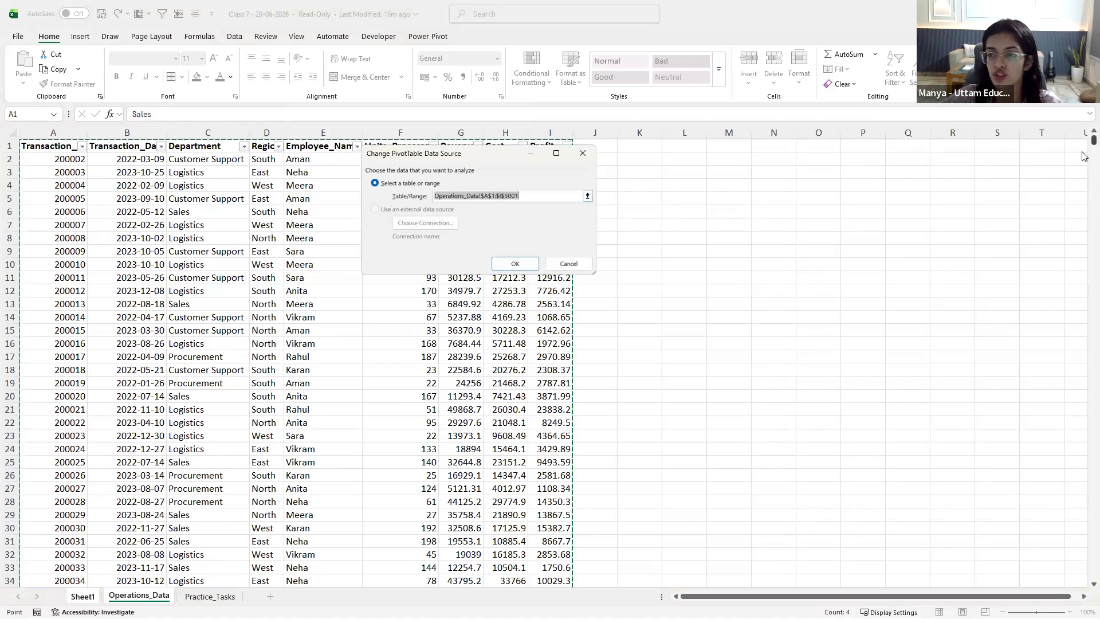
pyautogui.moveTo(1092, 139); pyautogui.dragTo(1093, 144)
pyautogui.scroll(-20, 515, 352)
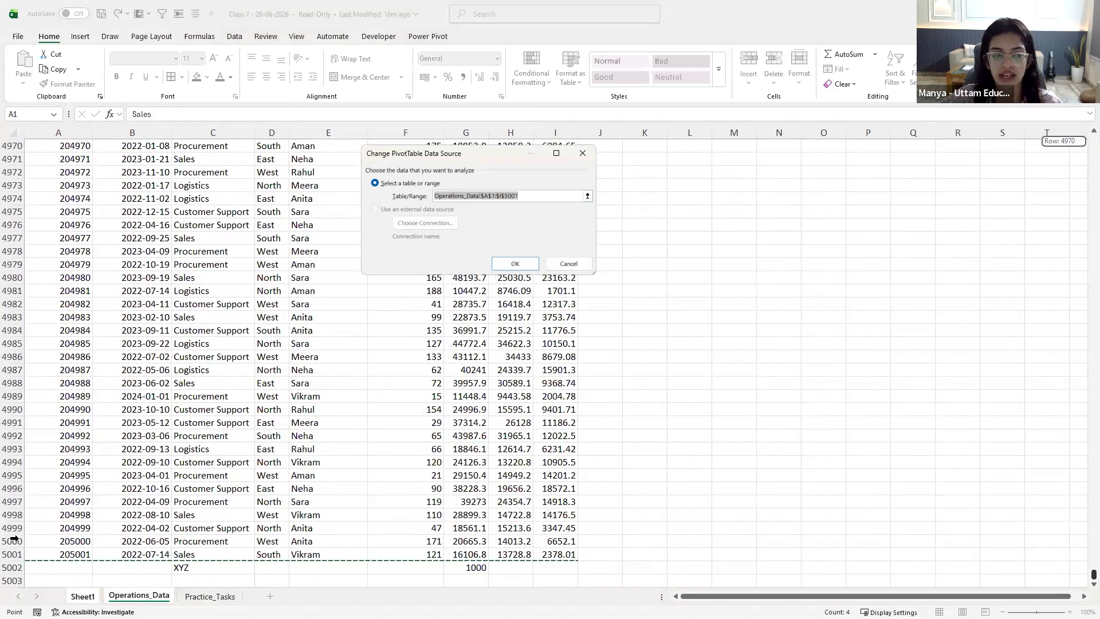
pyautogui.scroll(-1, 34, 525)
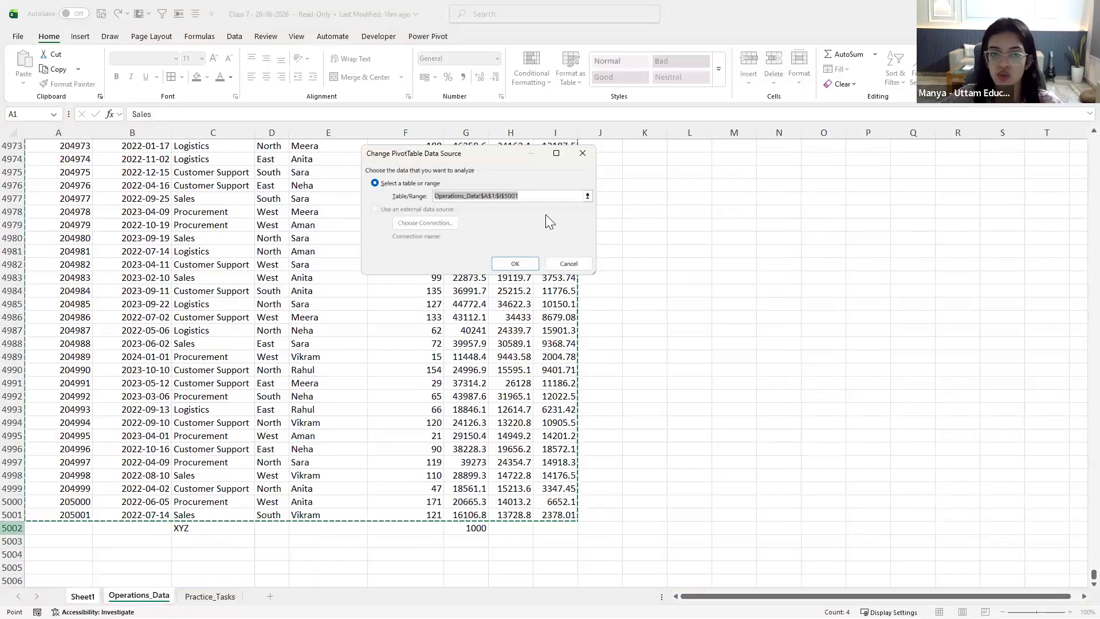
pyautogui.click(539, 196)
pyautogui.press('BackSpace')
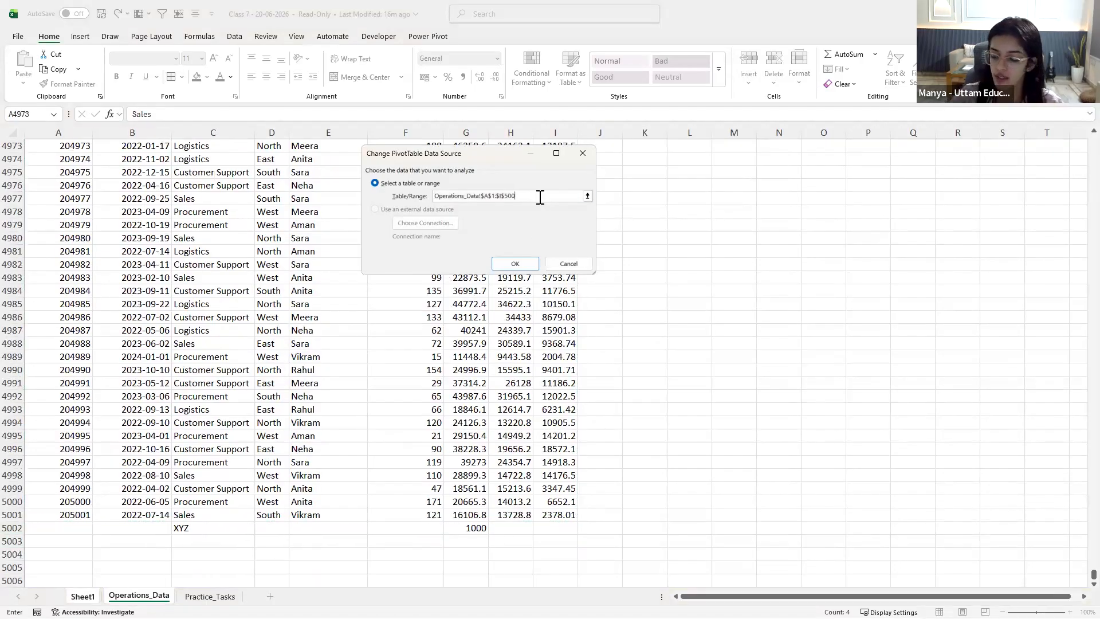
pyautogui.click(514, 264)
pyautogui.click(398, 241)
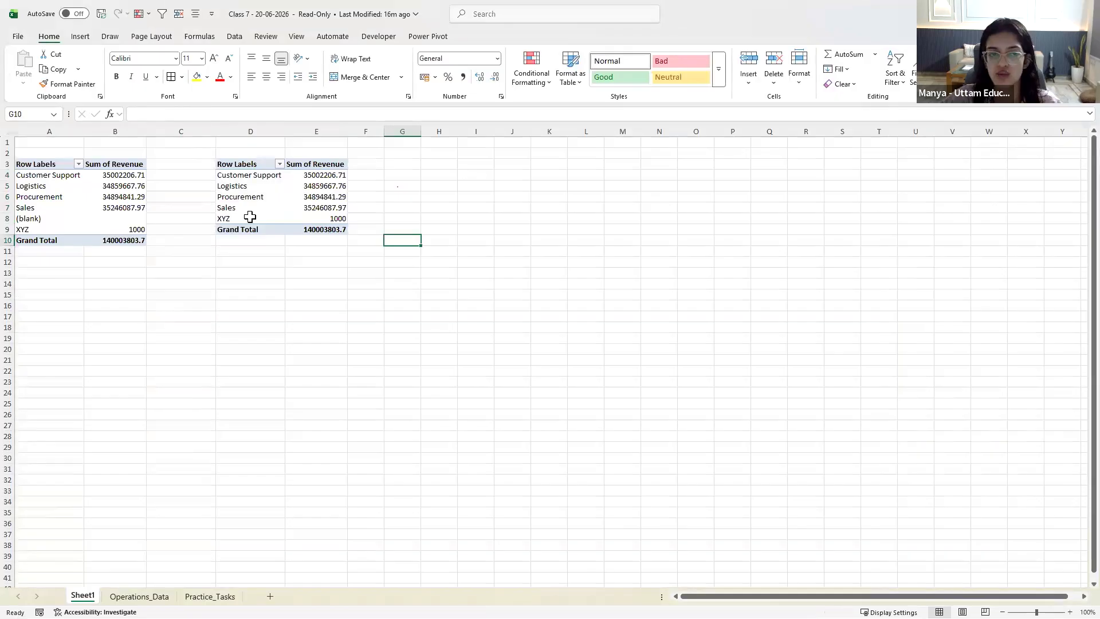
# Check the XYZ row of the second PivotTable and the (blank) row of the first PivotTable
pyautogui.click(250, 216)
pyautogui.click(316, 219)
pyautogui.click(422, 254)
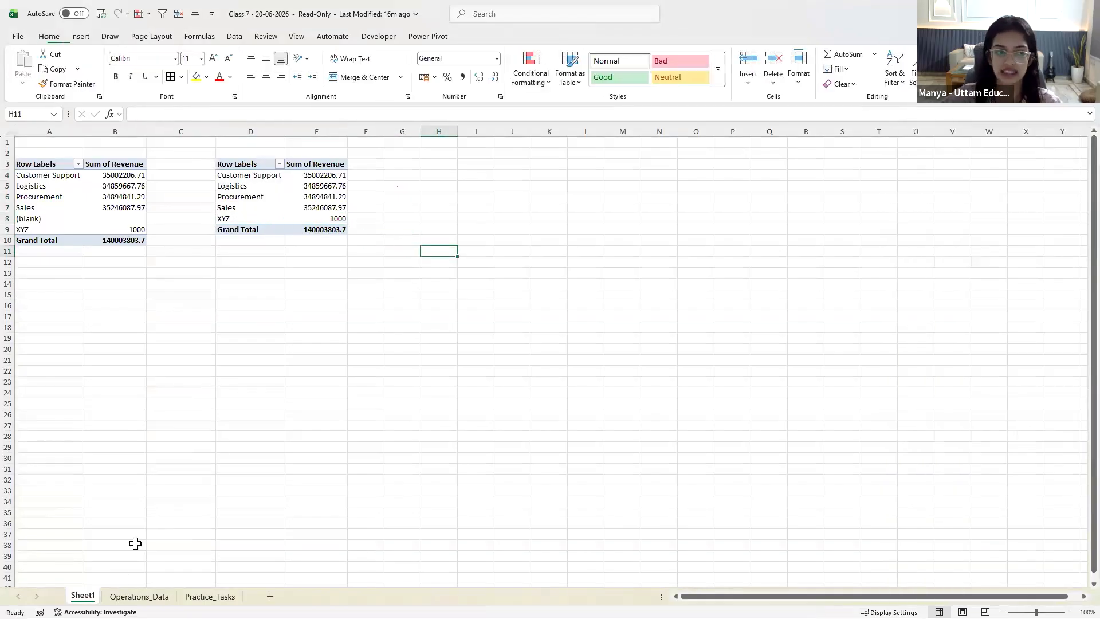
pyautogui.click(54, 218)
pyautogui.moveTo(119, 218); pyautogui.dragTo(128, 216)
# Narrow column C on Sheet1 to bring the two PivotTables closer together
pyautogui.click(167, 282)
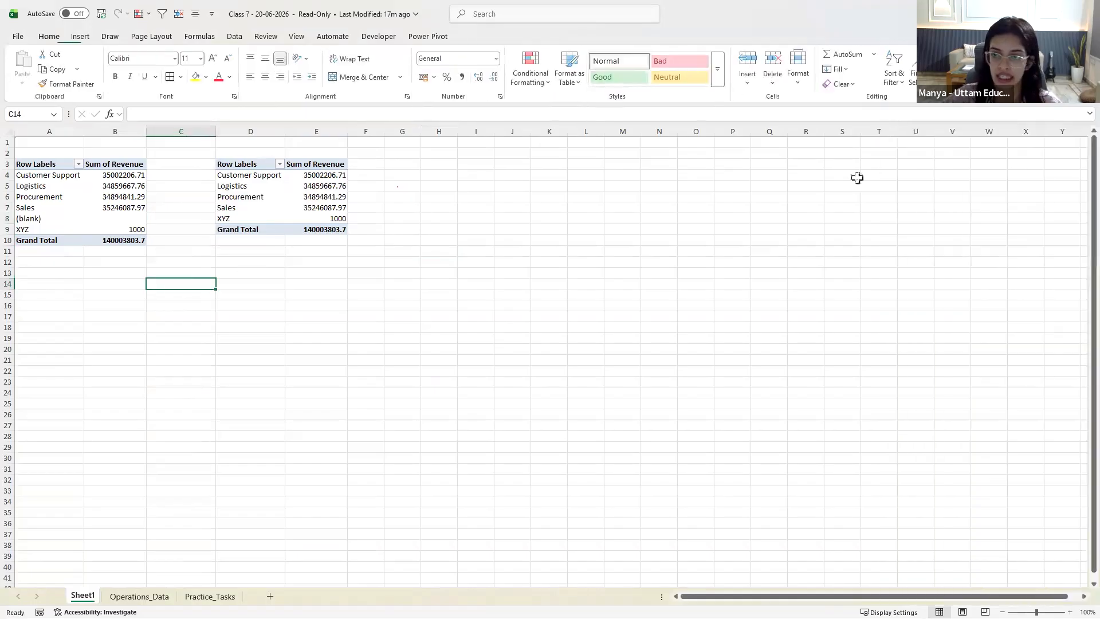
pyautogui.moveTo(216, 131); pyautogui.dragTo(176, 131)
pyautogui.click(328, 273)
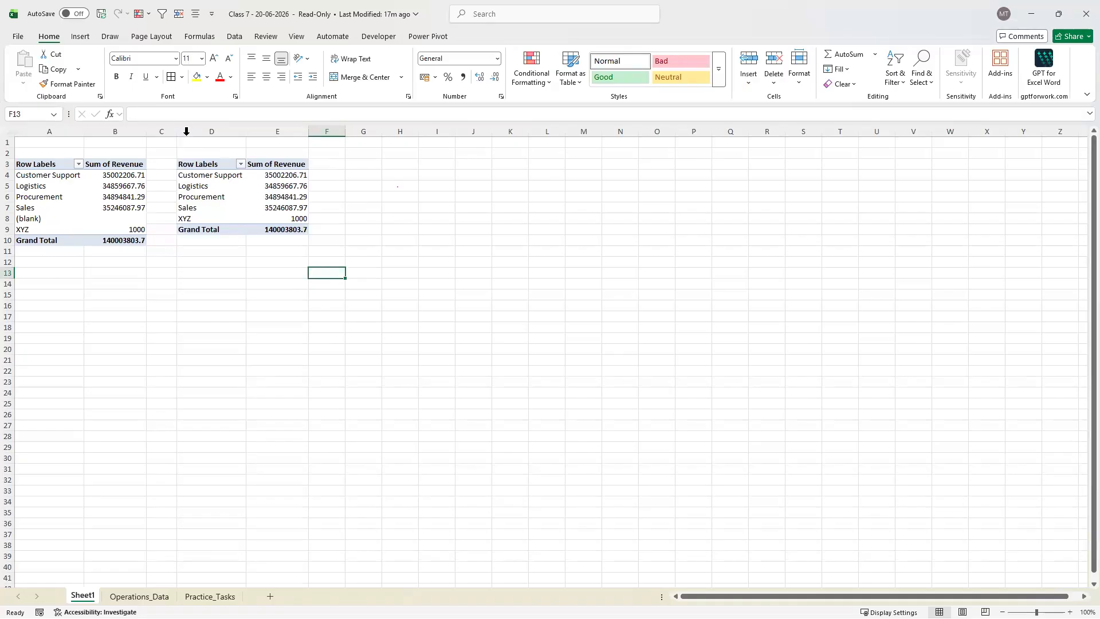
# Examine full columns A to I on Operations_Data as a source range, then check the second PivotTable's XYZ revenue on Sheet1
pyautogui.click(273, 196)
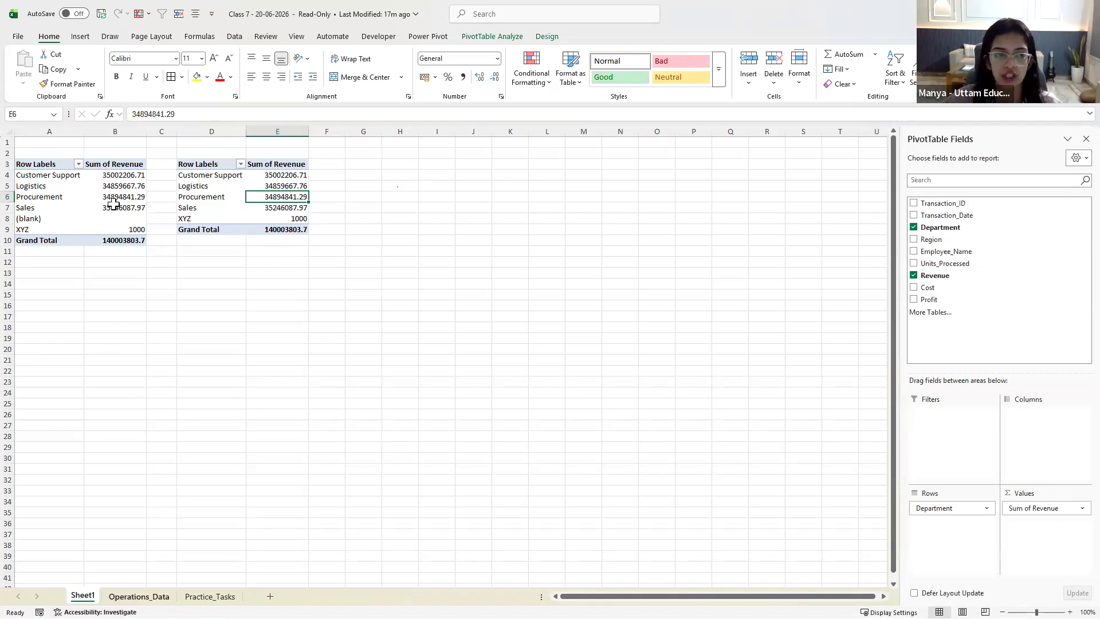
pyautogui.hotkey('ctrl', 'pagedown')
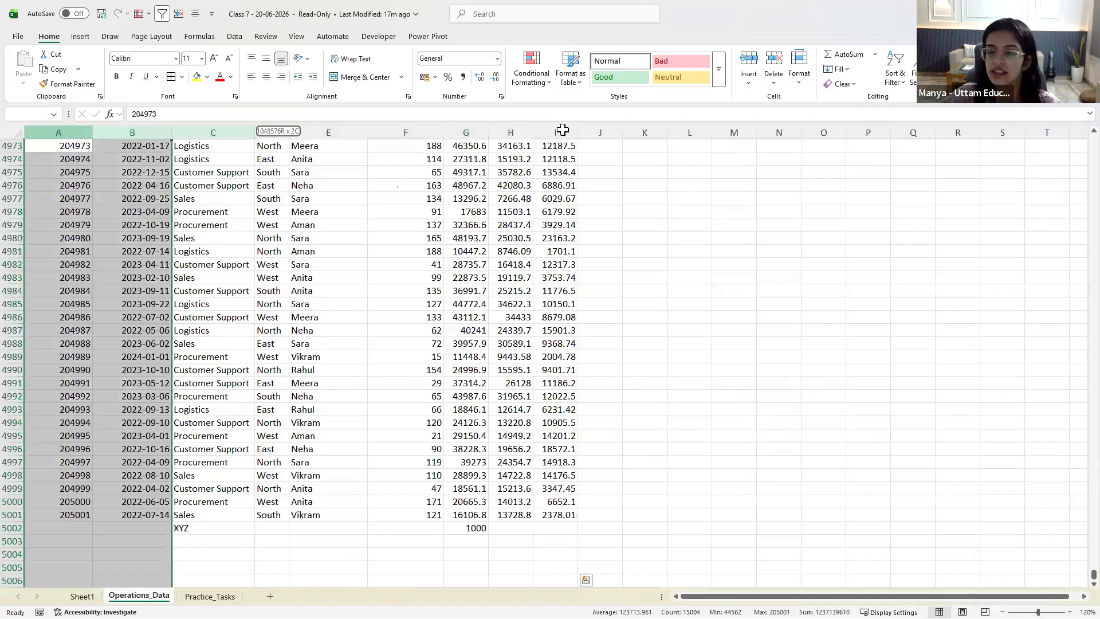
pyautogui.moveTo(563, 130); pyautogui.dragTo(555, 132)
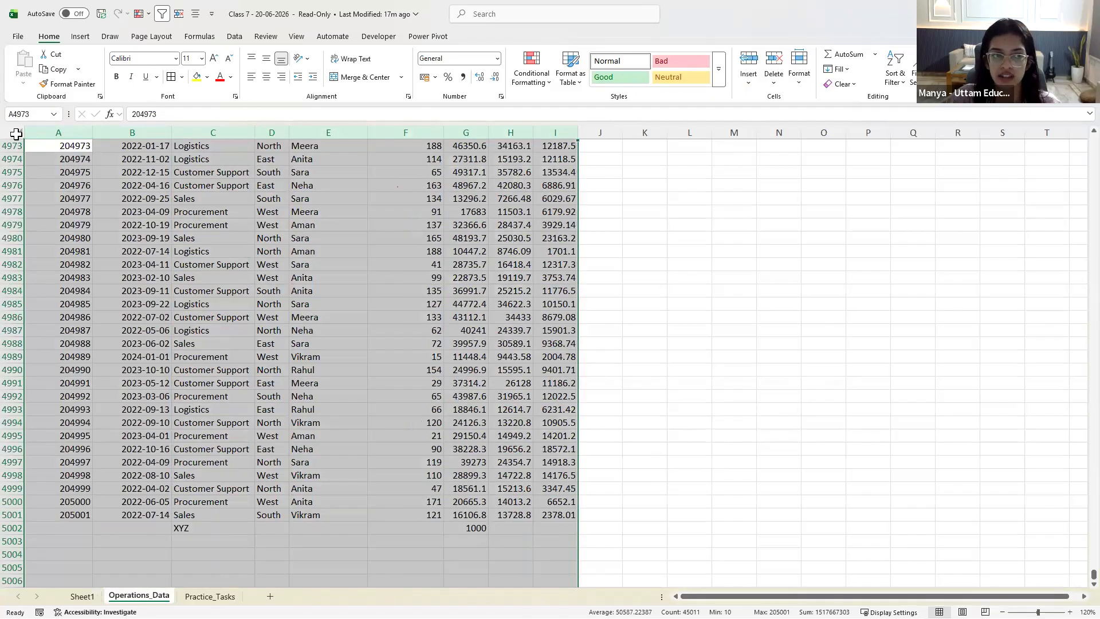
pyautogui.click(16, 134)
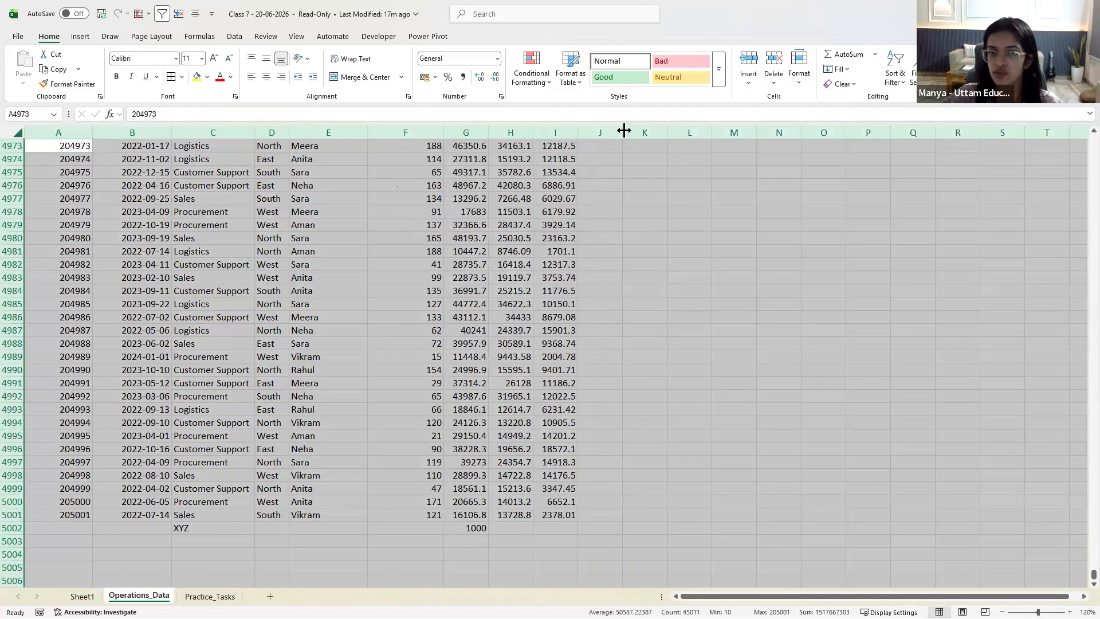
pyautogui.click(627, 235)
pyautogui.moveTo(60, 132); pyautogui.dragTo(575, 133)
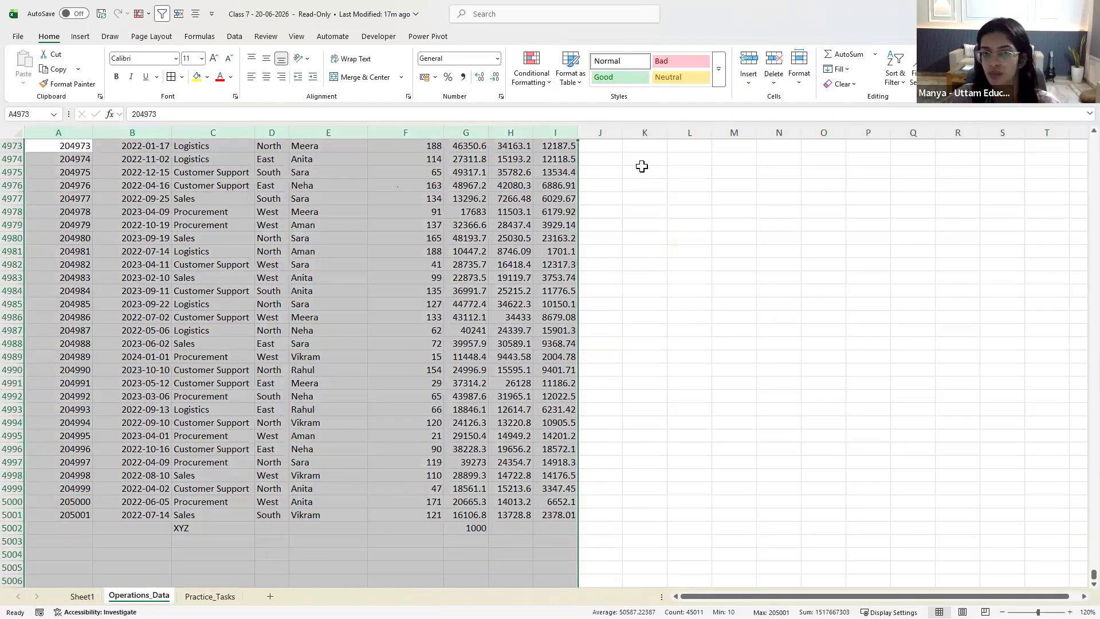
pyautogui.click(82, 596)
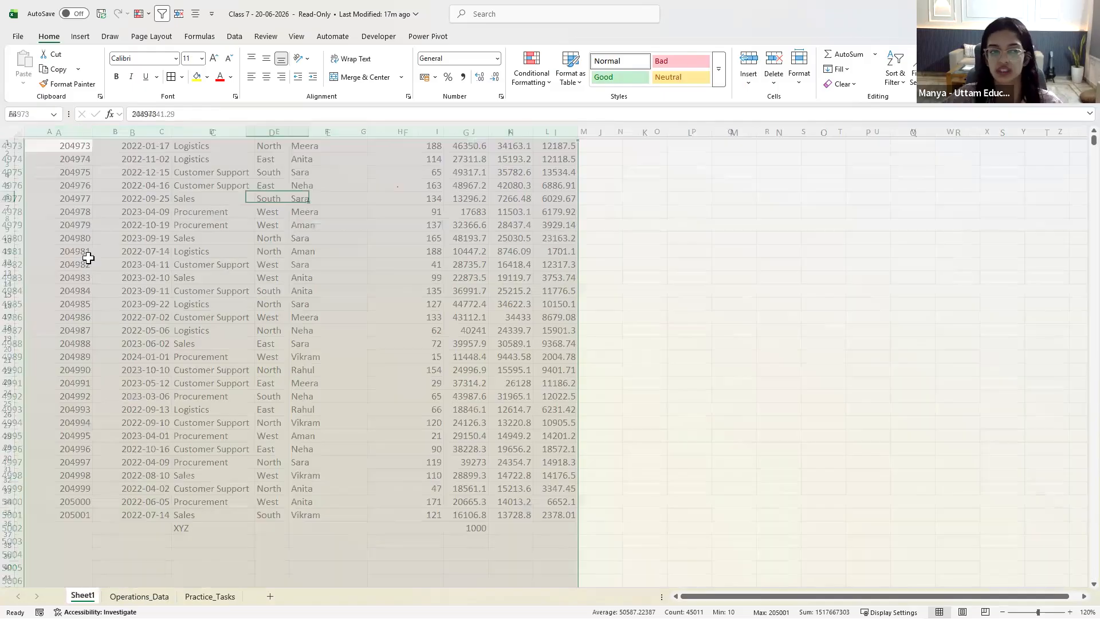
pyautogui.click(301, 216)
pyautogui.click(480, 233)
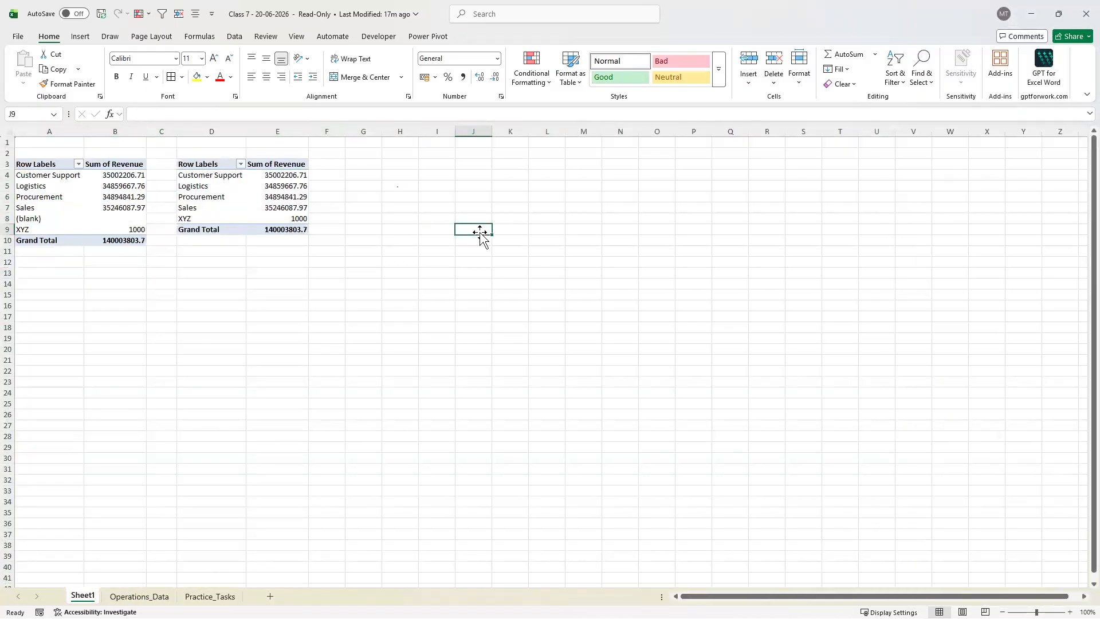
# Highlight the first practice task in cell B2 of Practice_Tasks with a yellow fill
pyautogui.click(348, 307)
pyautogui.click(141, 362)
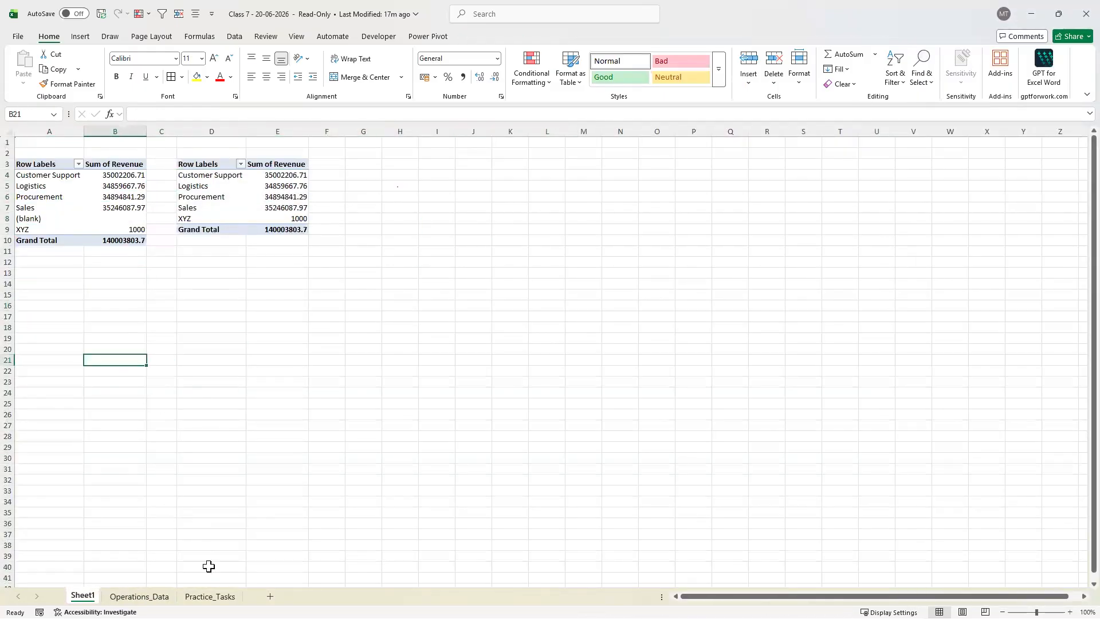
pyautogui.click(209, 596)
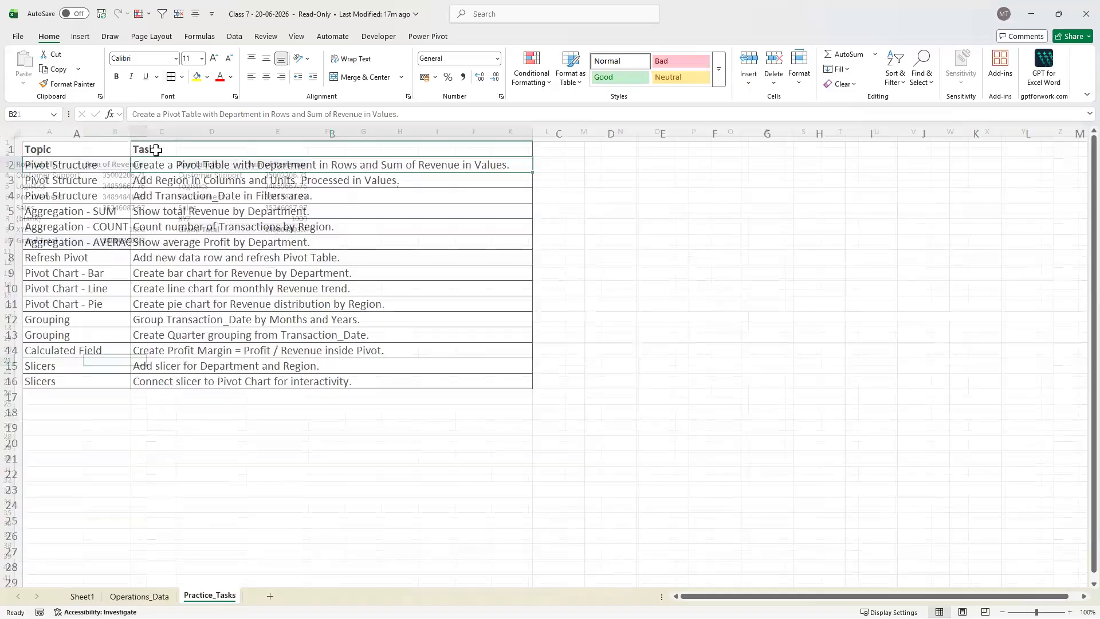
pyautogui.click(196, 76)
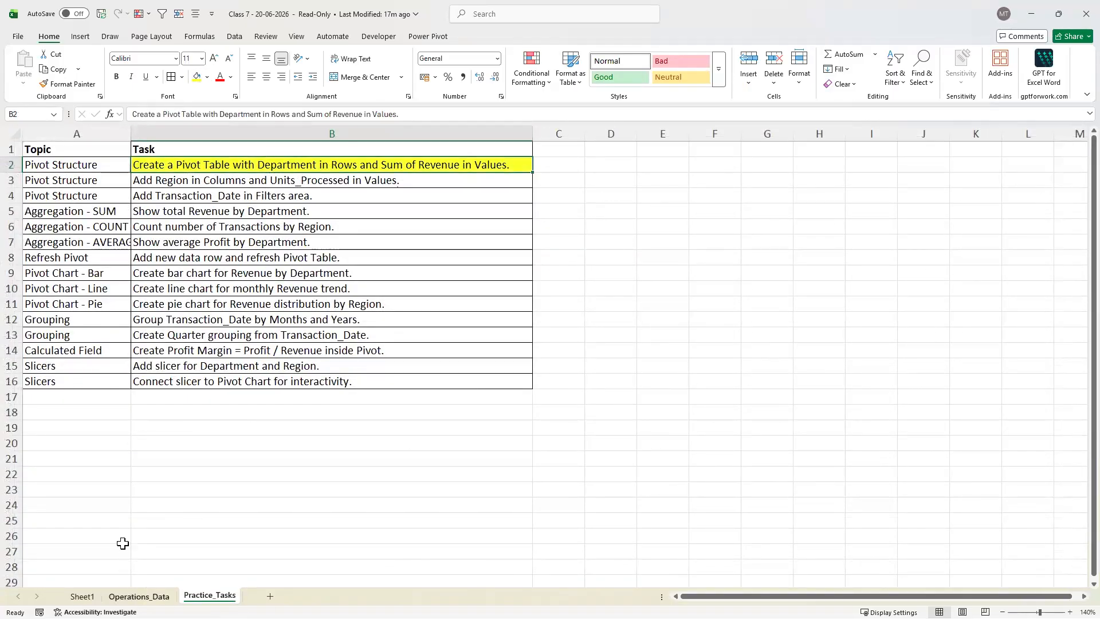
# Review the second PivotTable's source range on Sheet1 in Change PivotTable Data Source without changing it
pyautogui.click(138, 596)
pyautogui.click(82, 596)
pyautogui.click(202, 211)
pyautogui.click(280, 218)
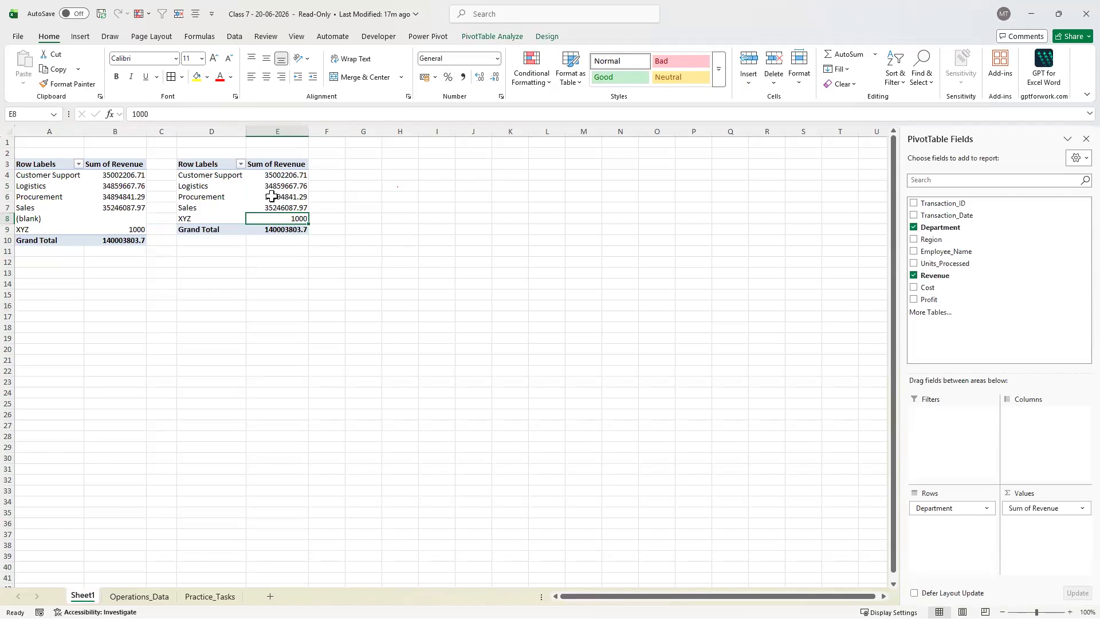
pyautogui.click(484, 37)
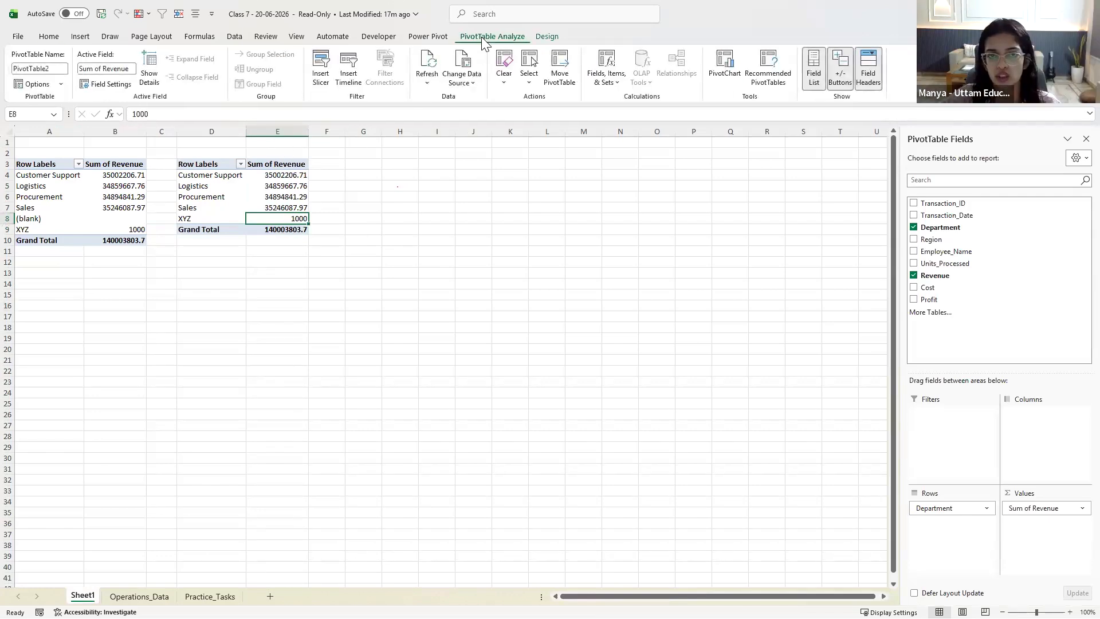
pyautogui.click(471, 87)
pyautogui.click(497, 101)
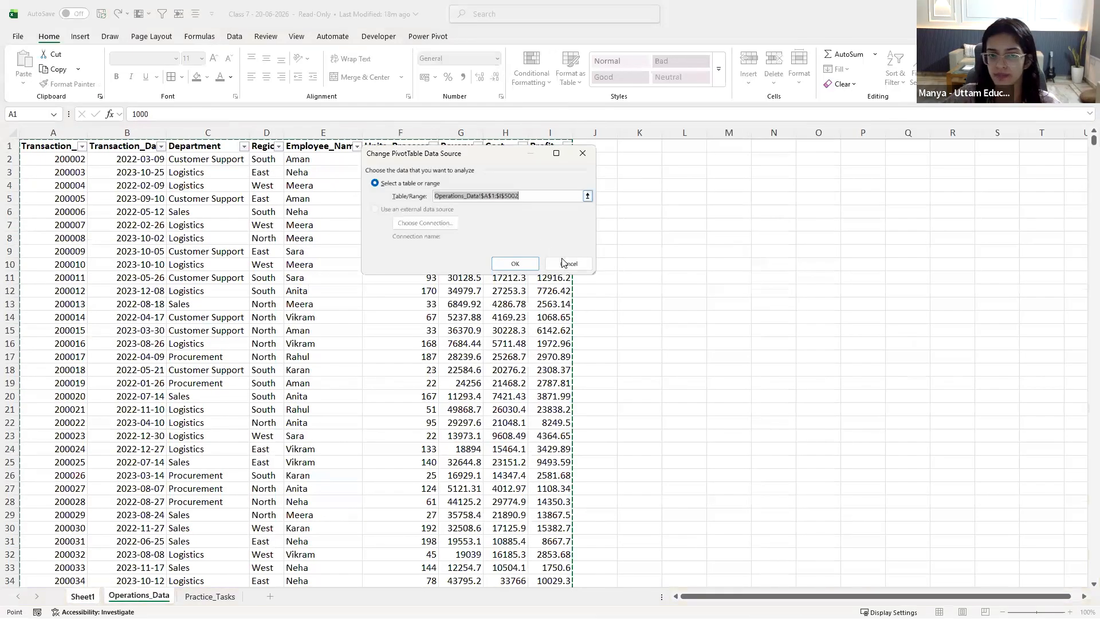
pyautogui.click(564, 262)
pyautogui.click(332, 360)
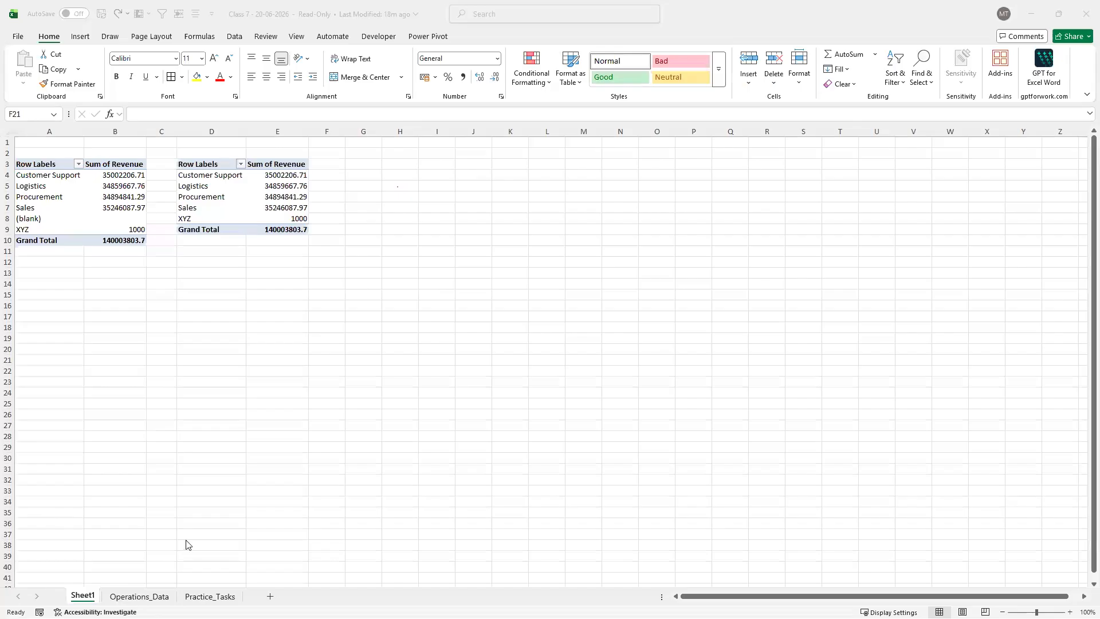
# Read the practice task on Region in Columns and Units_Processed in Values, then look over Sheet1 and the Operations_Data fields
pyautogui.click(206, 597)
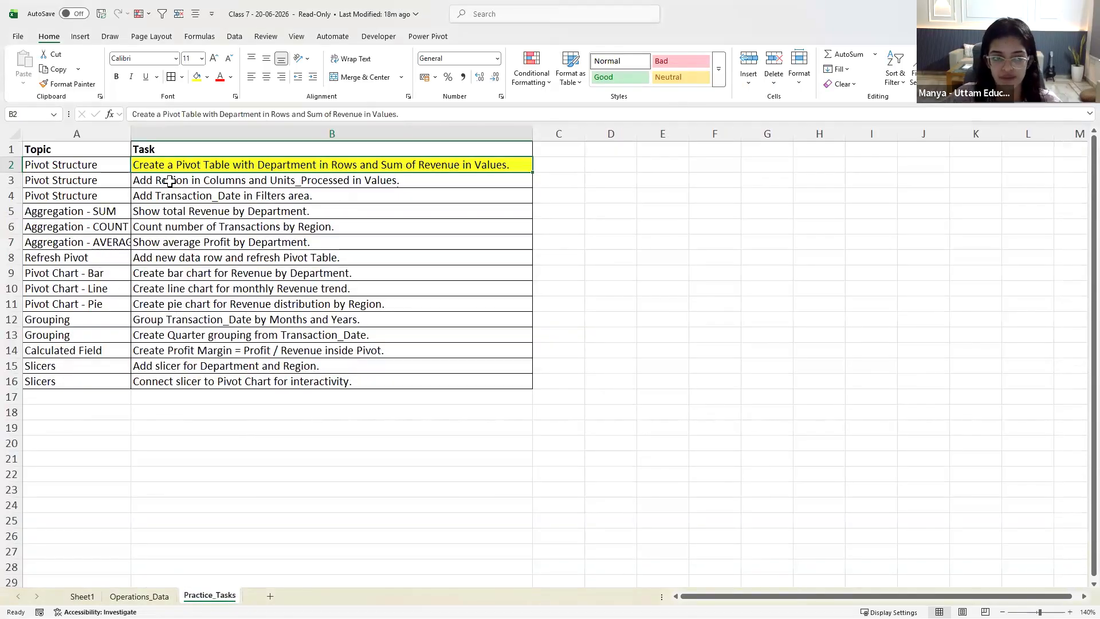
pyautogui.click(169, 181)
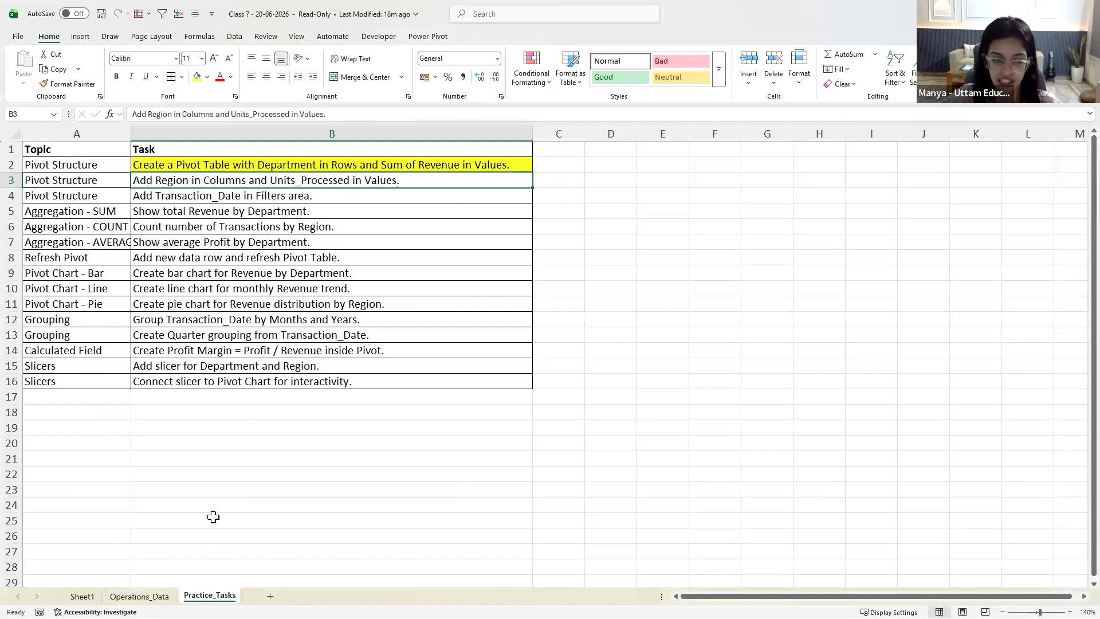
pyautogui.click(139, 596)
pyautogui.click(188, 424)
pyautogui.click(86, 597)
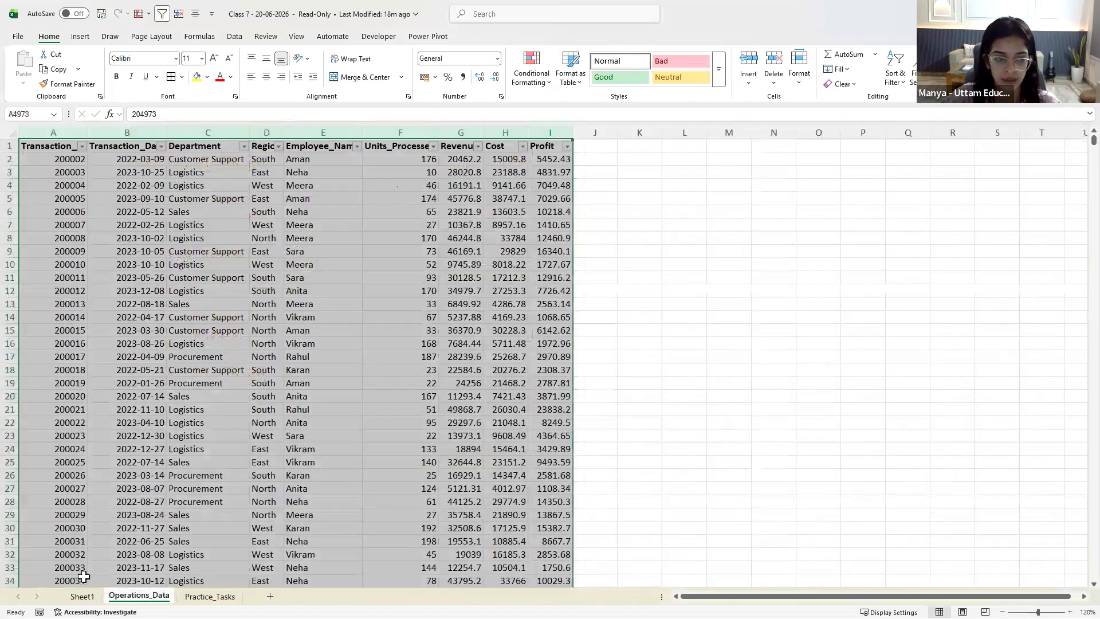
pyautogui.press('Left')
pyautogui.press('Left')
pyautogui.press('Down')
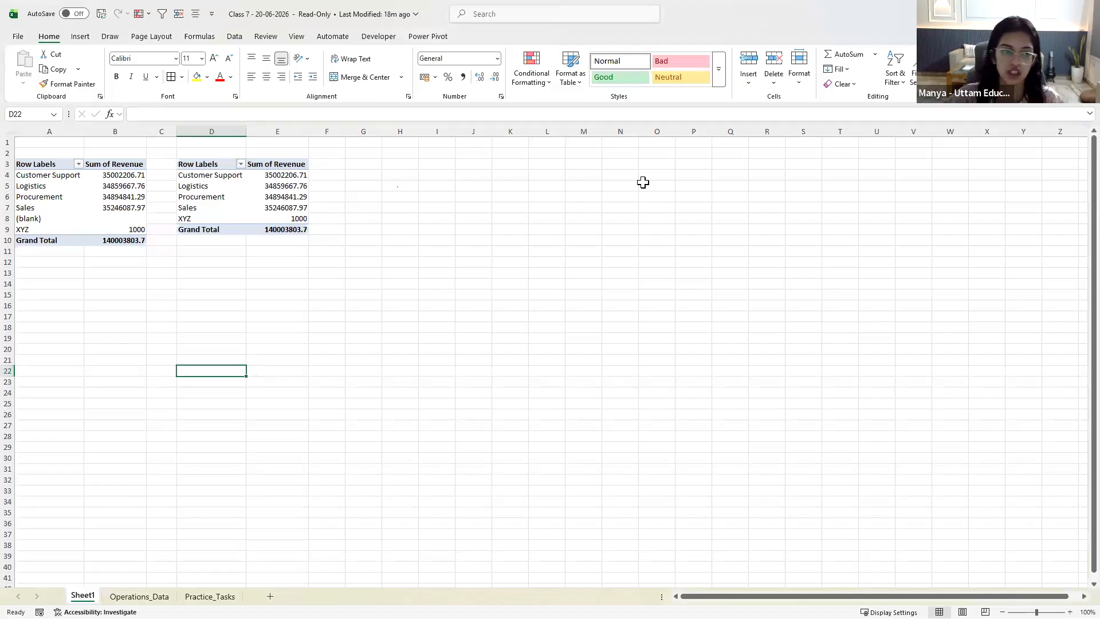
pyautogui.click(140, 596)
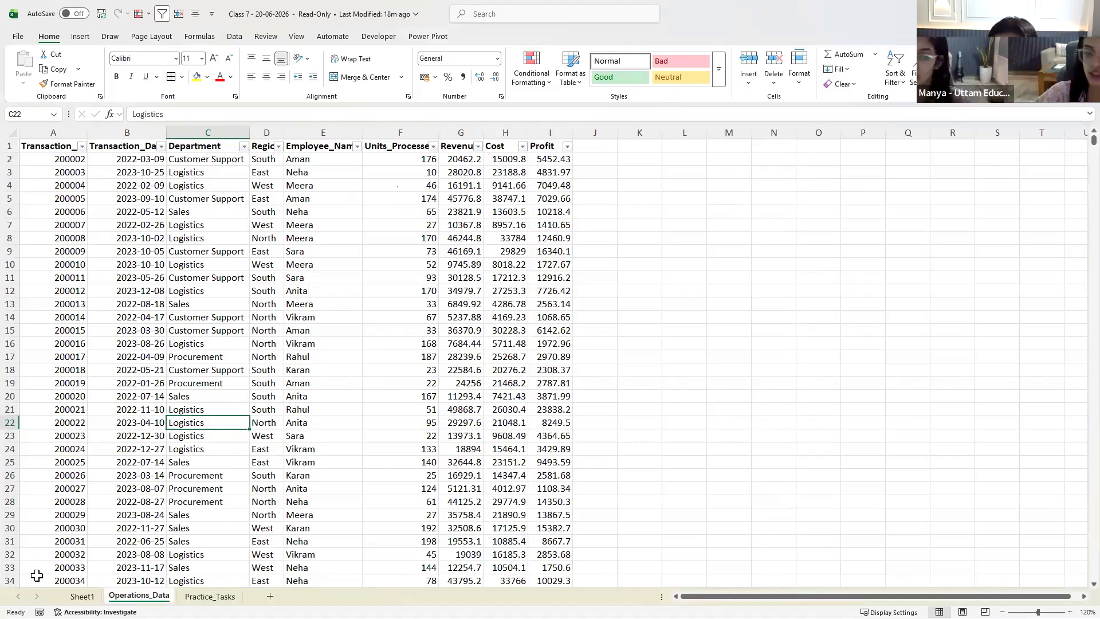
# Review the Operations_Data source columns A to I, then copy the first PivotTable on Sheet1 to cell A14
pyautogui.click(83, 596)
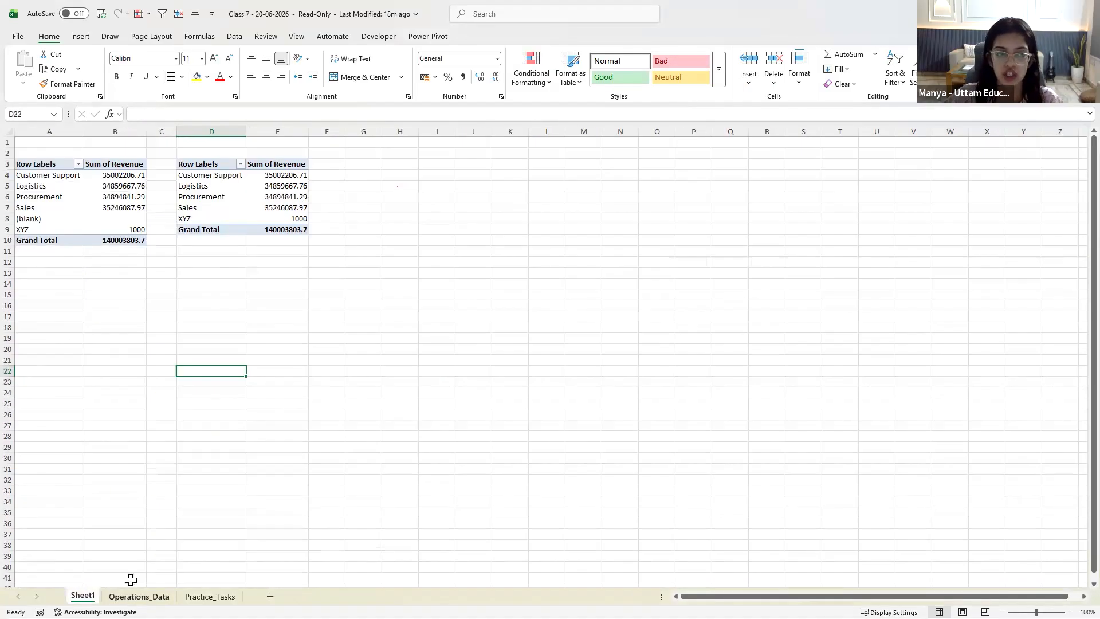
pyautogui.hotkey('ctrl', 'pagedown')
pyautogui.moveTo(51, 131); pyautogui.dragTo(559, 133)
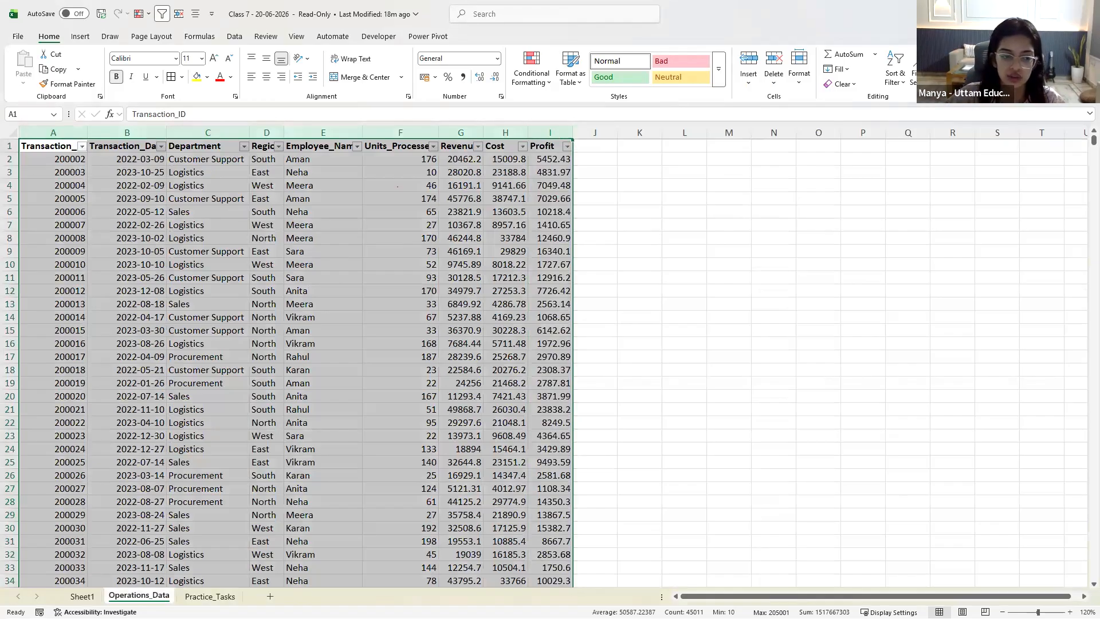
pyautogui.hotkey('ctrl', 'pageup')
pyautogui.moveTo(40, 166); pyautogui.dragTo(144, 243)
pyautogui.hotkey('ctrl', 'c')
pyautogui.click(38, 284)
pyautogui.hotkey('ctrl', 'v')
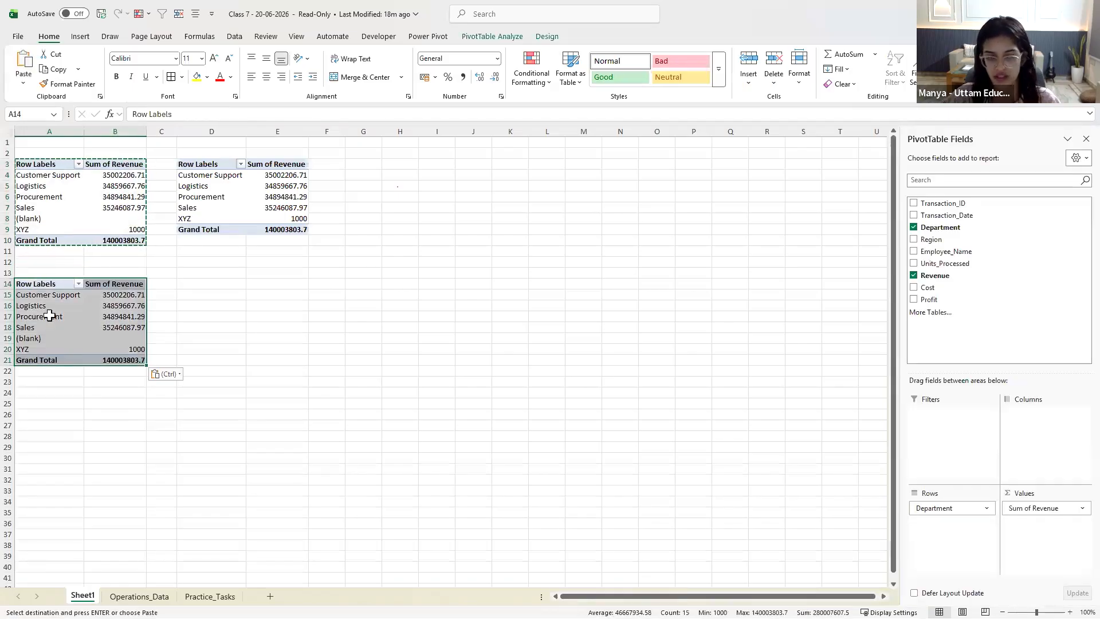
# In the PivotTable copy at A14, replace Department with Region in Rows and Revenue with Units_Processed in Values
pyautogui.click(54, 319)
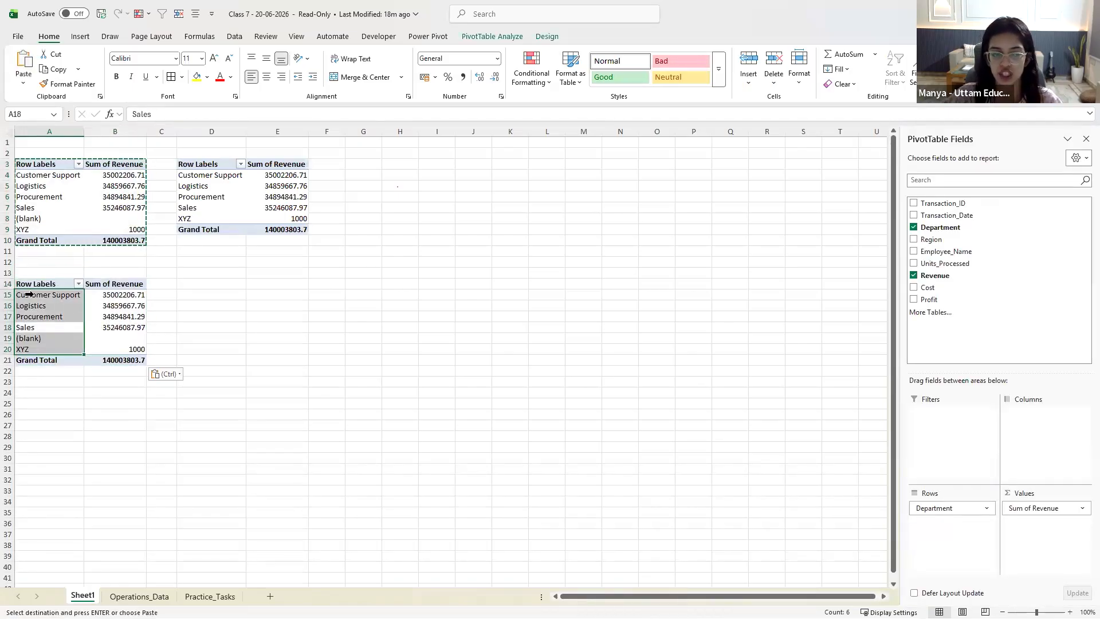
pyautogui.moveTo(950, 508); pyautogui.dragTo(917, 246)
pyautogui.click(913, 239)
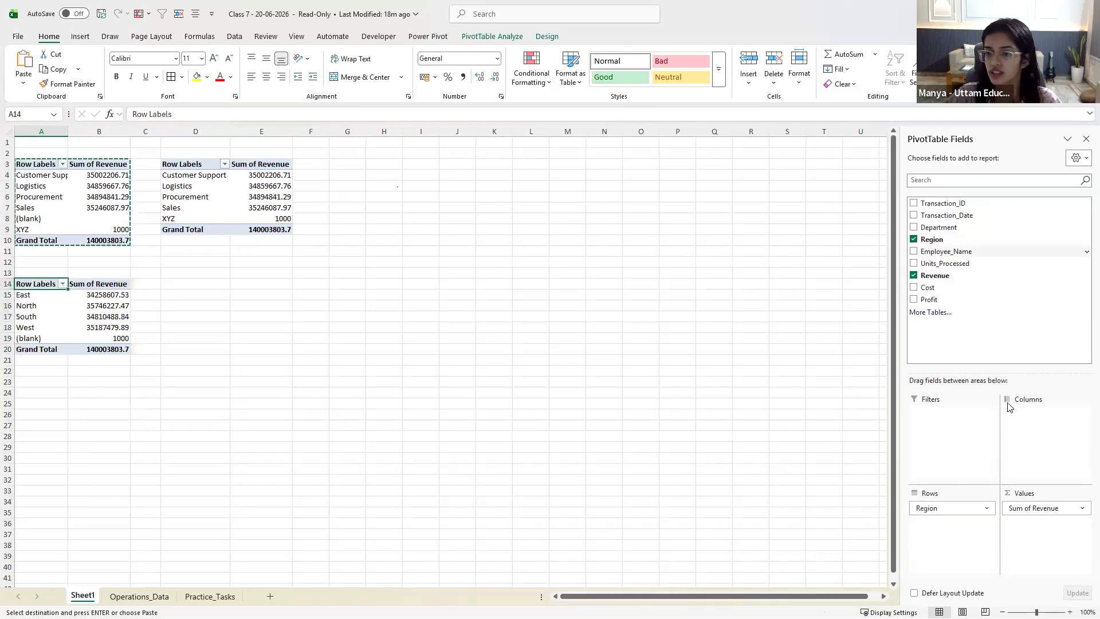
pyautogui.moveTo(1041, 508); pyautogui.dragTo(913, 272)
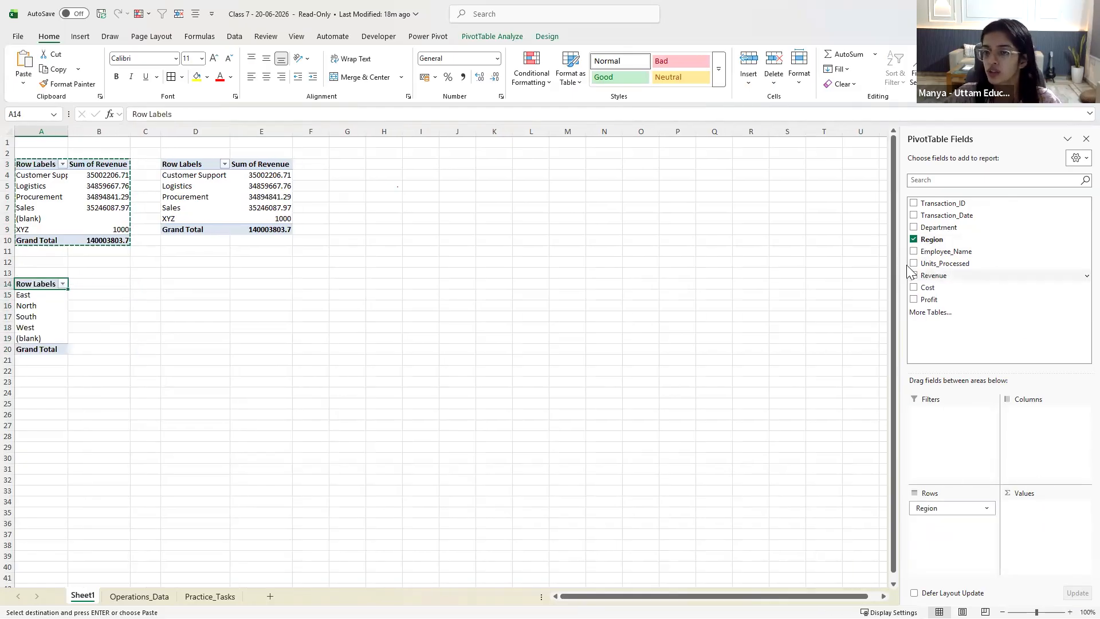
pyautogui.click(216, 348)
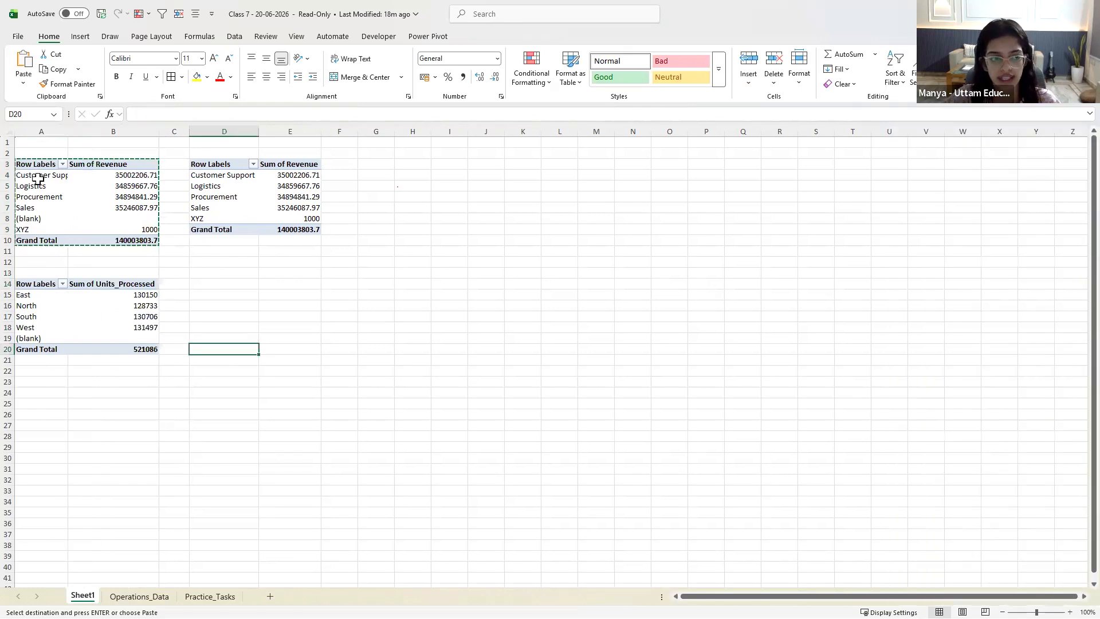
# Compare the Department revenue PivotTable with the Region units PivotTable, and look over their source columns on Operations_Data
pyautogui.moveTo(36, 178); pyautogui.dragTo(137, 240)
pyautogui.moveTo(55, 298); pyautogui.dragTo(126, 349)
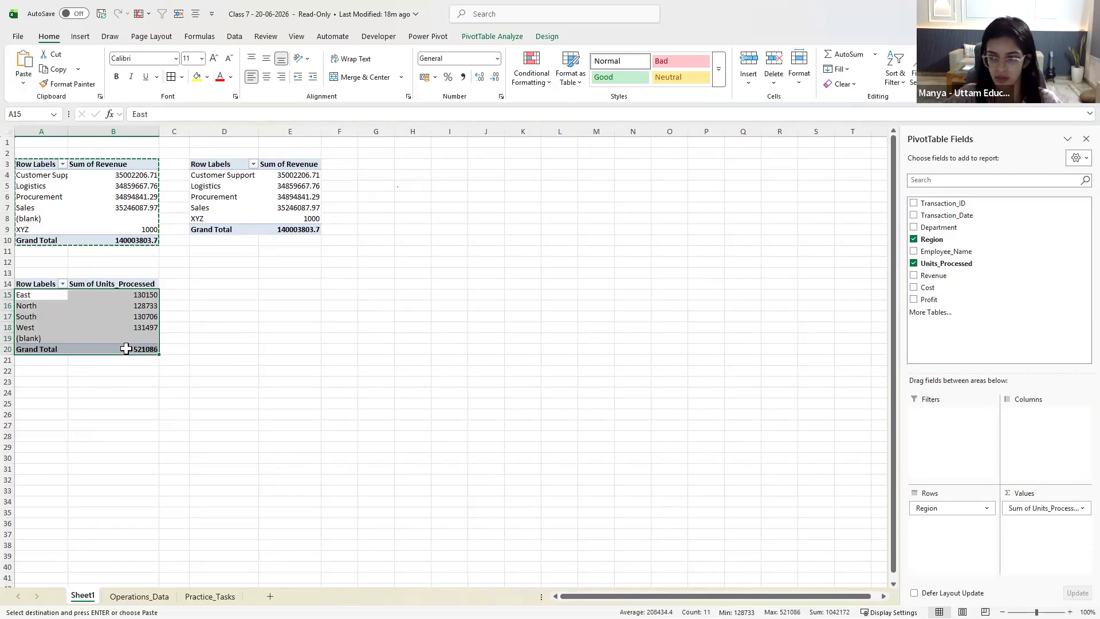
pyautogui.click(109, 330)
pyautogui.click(59, 185)
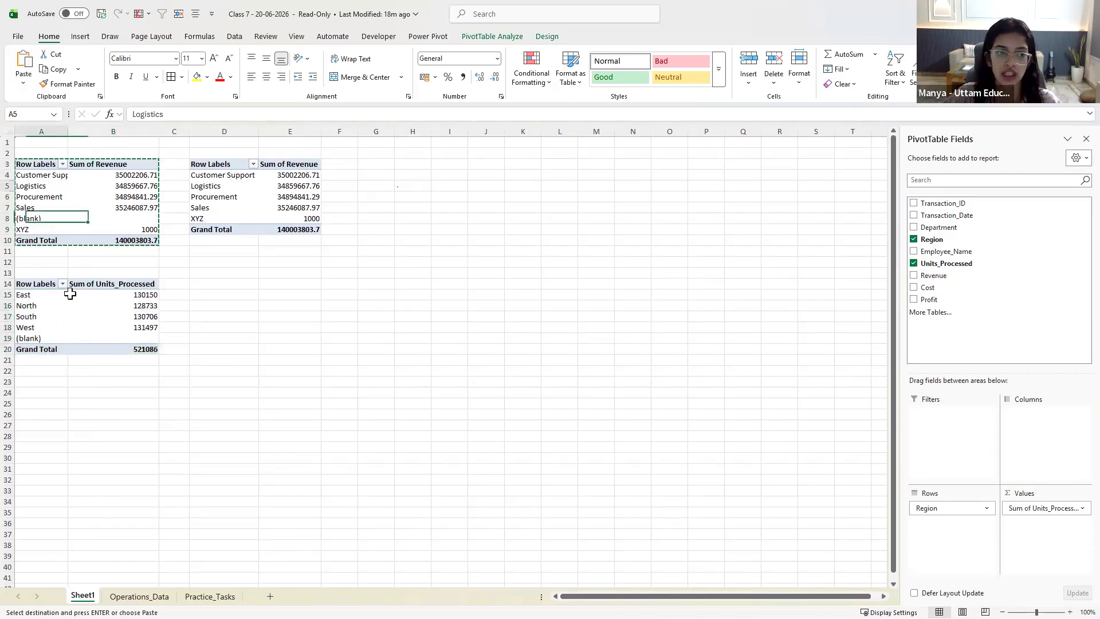
pyautogui.click(75, 317)
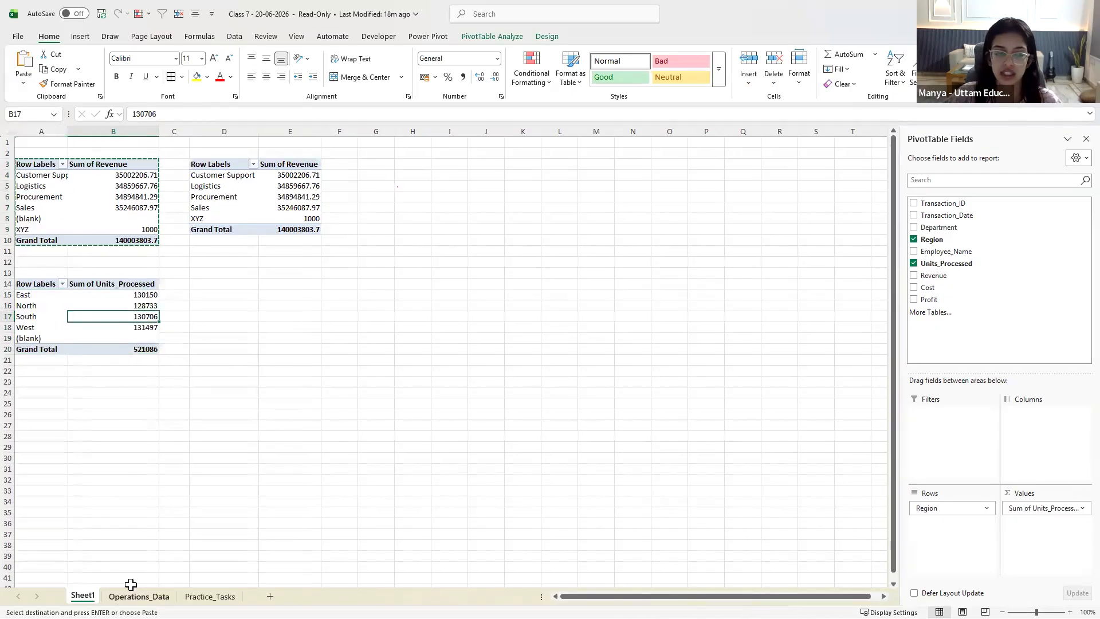
pyautogui.hotkey('ctrl', 'pagedown')
pyautogui.moveTo(53, 132); pyautogui.dragTo(505, 132)
pyautogui.moveTo(247, 475); pyautogui.dragTo(252, 470)
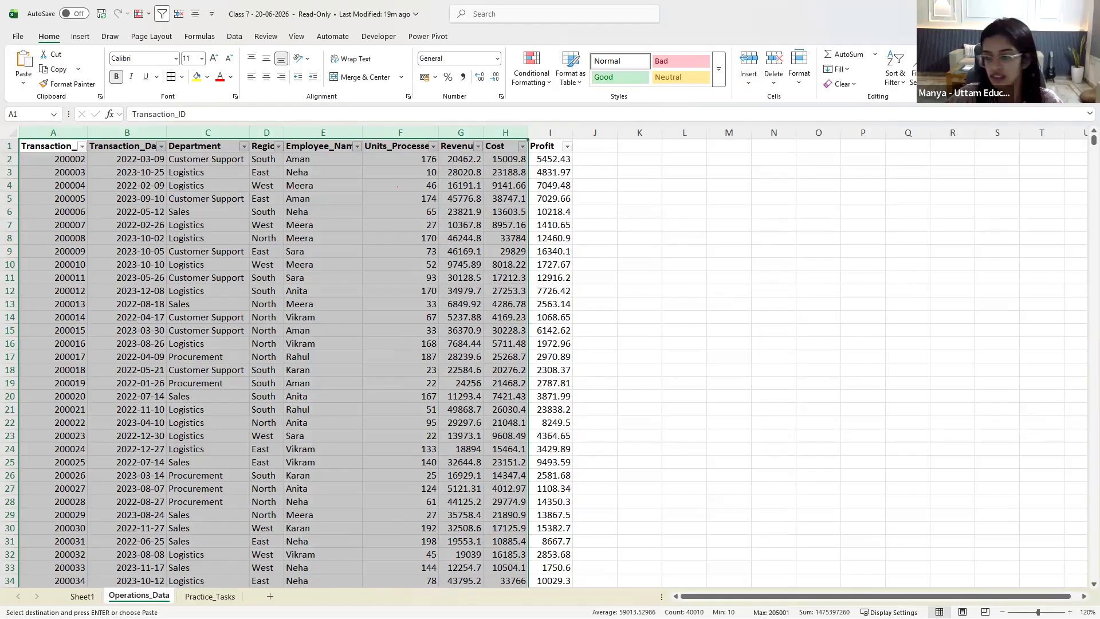
pyautogui.hotkey('ctrl', 'pageup')
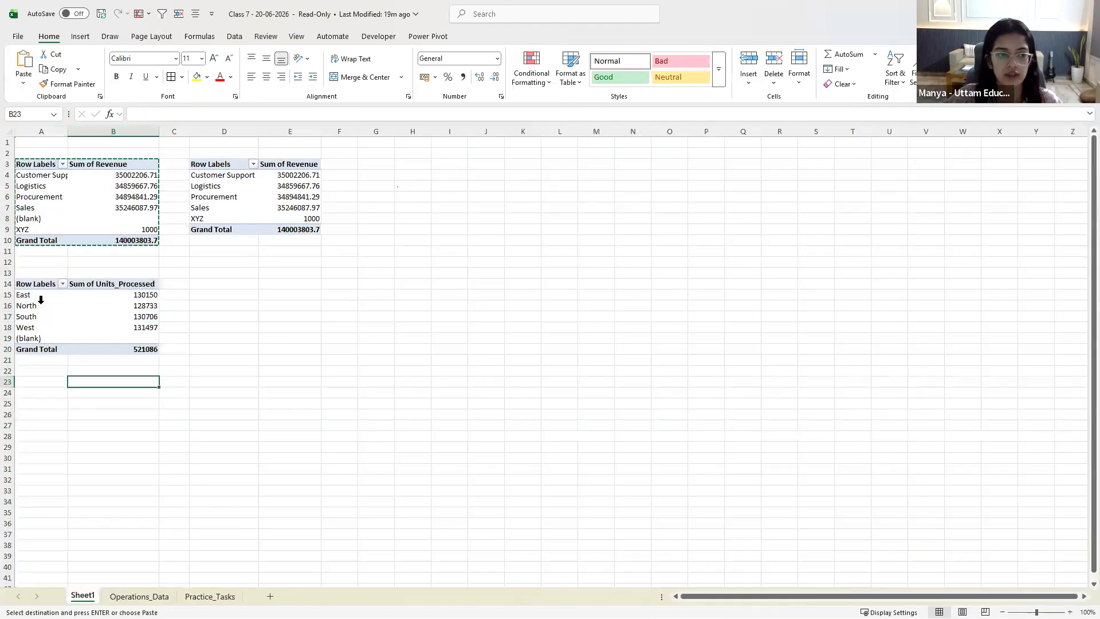
# Move Region from Rows to Columns in the PivotTable at A14 and look over the horizontal layout
pyautogui.moveTo(27, 294); pyautogui.dragTo(29, 328)
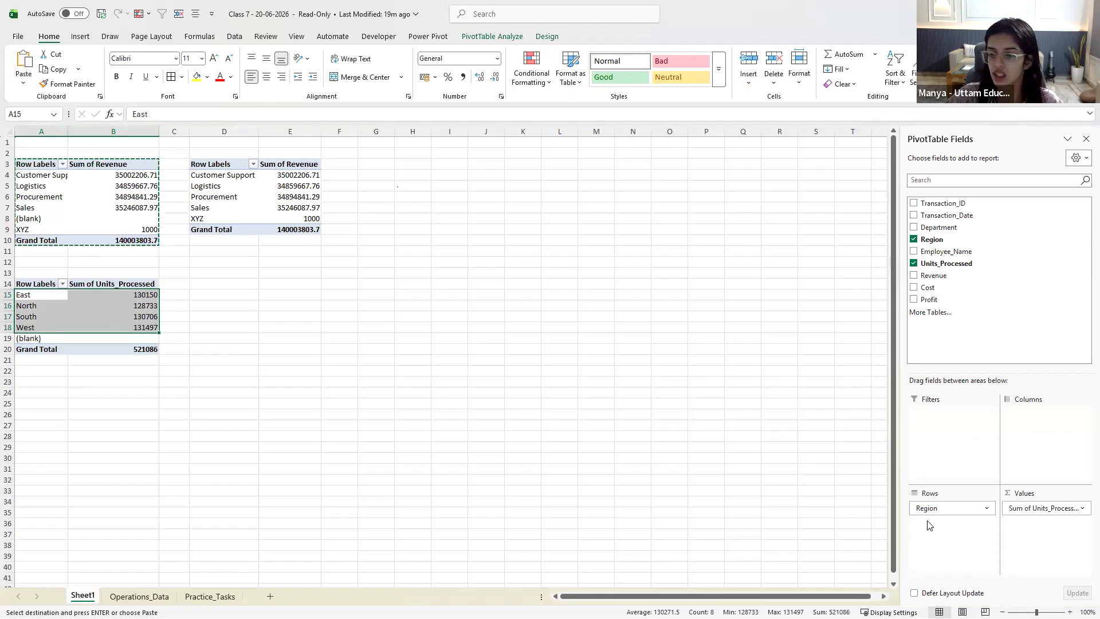
pyautogui.moveTo(953, 508); pyautogui.dragTo(1060, 416)
pyautogui.click(453, 394)
pyautogui.click(113, 369)
pyautogui.click(147, 305)
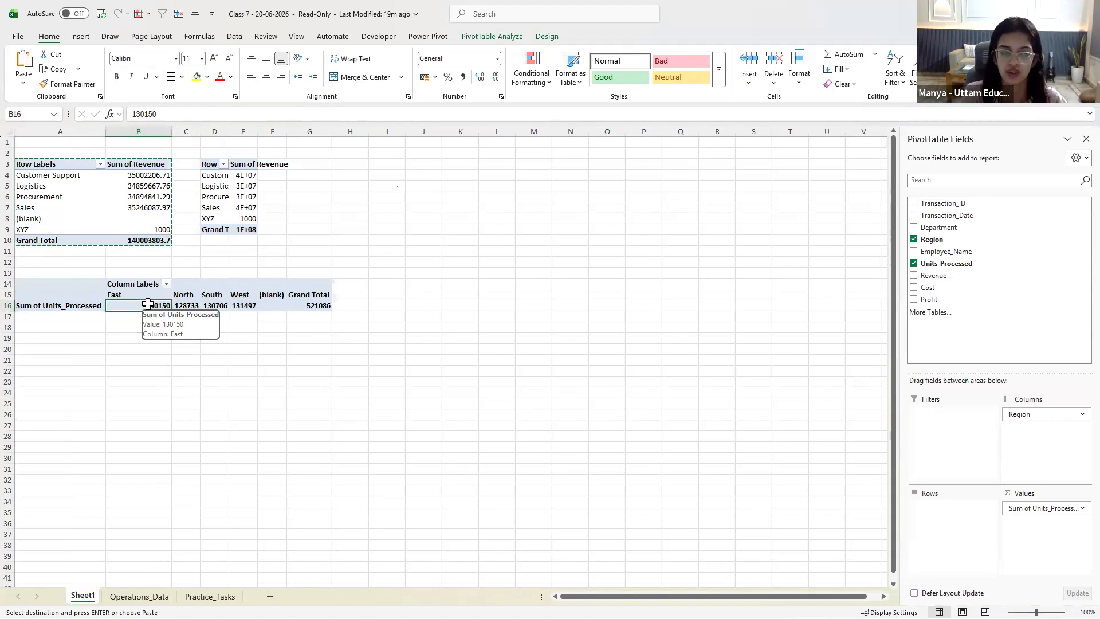
pyautogui.click(351, 380)
pyautogui.click(97, 305)
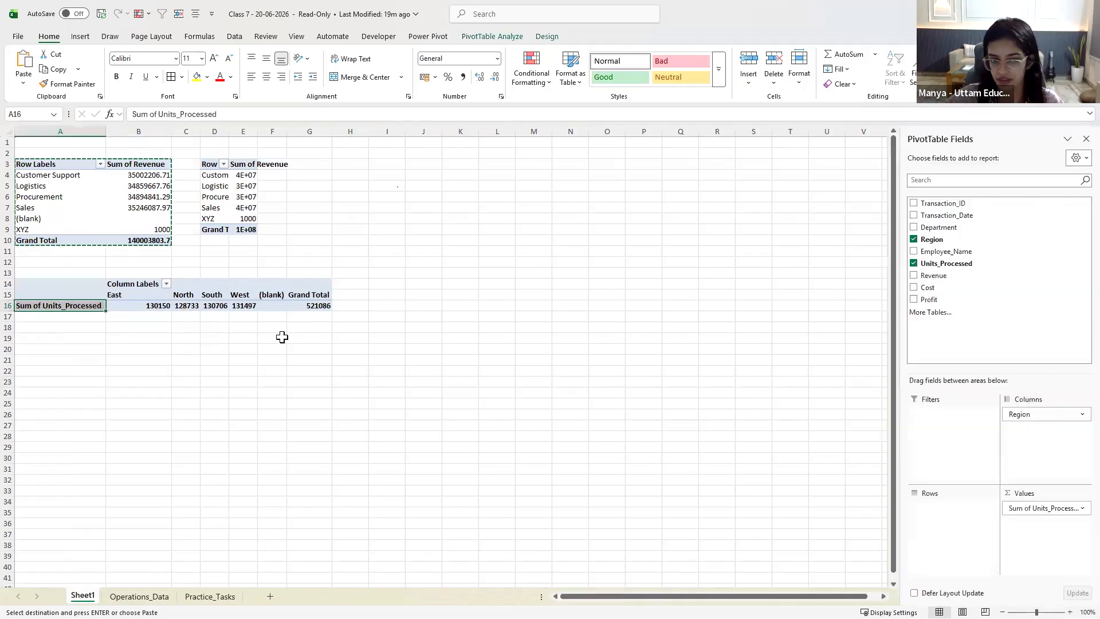
pyautogui.click(281, 338)
pyautogui.moveTo(98, 298); pyautogui.dragTo(316, 307)
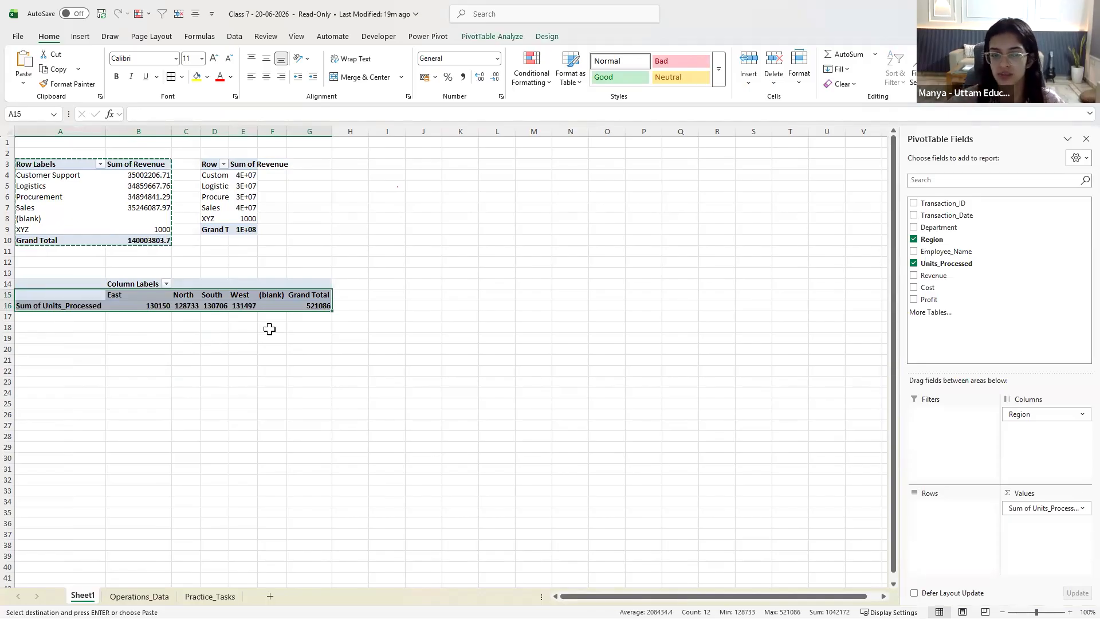
pyautogui.click(216, 349)
pyautogui.click(118, 307)
# Put Region back in Rows to compare the layouts, and return it to Columns in the PivotTable at A14
pyautogui.moveTo(985, 494); pyautogui.dragTo(968, 508)
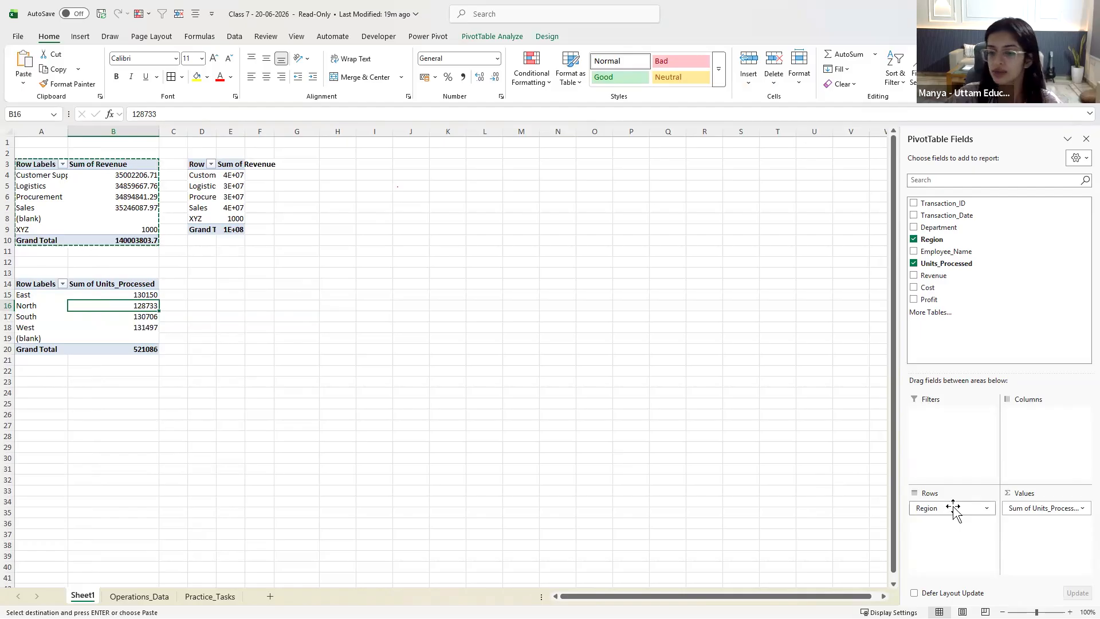
pyautogui.click(229, 324)
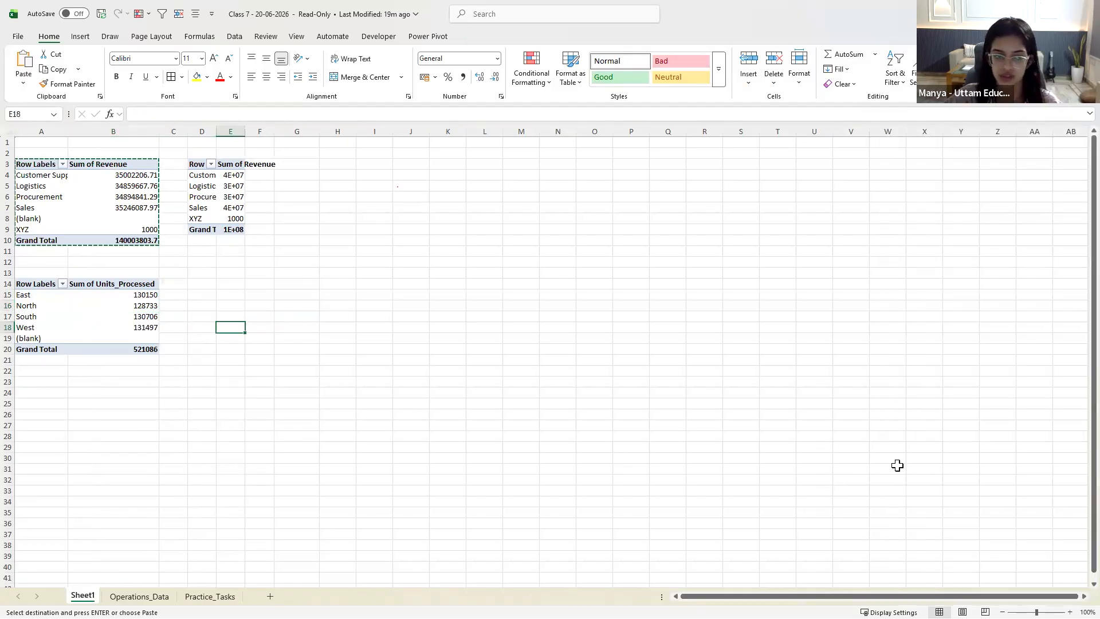
pyautogui.click(122, 327)
pyautogui.moveTo(960, 518); pyautogui.dragTo(1056, 413)
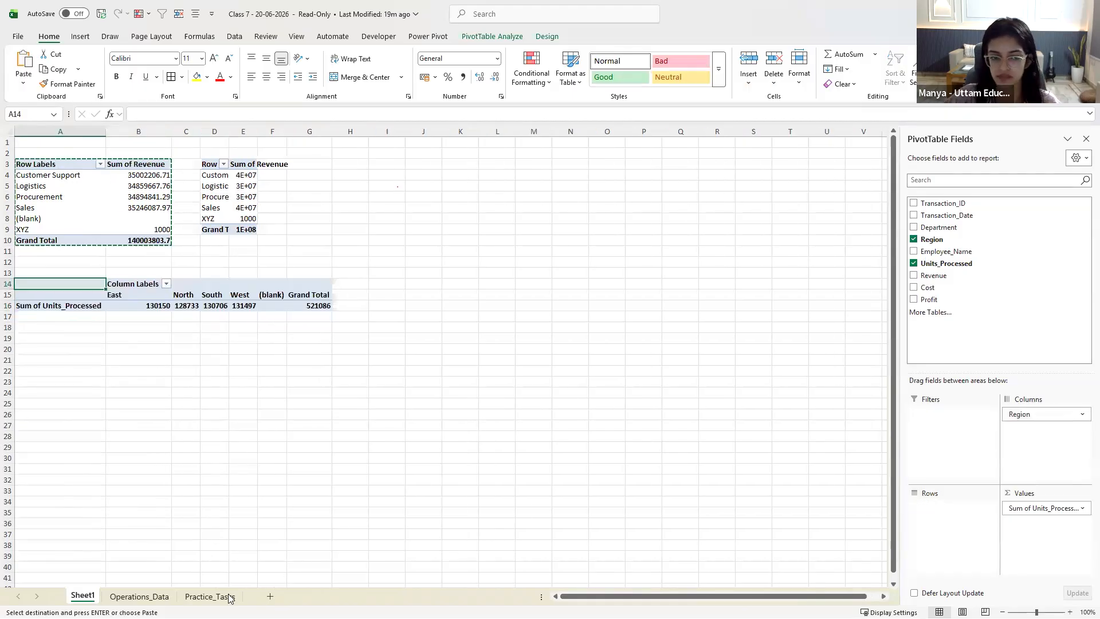
# Highlight the second practice task in cell B3 of Practice_Tasks with a yellow fill
pyautogui.click(211, 596)
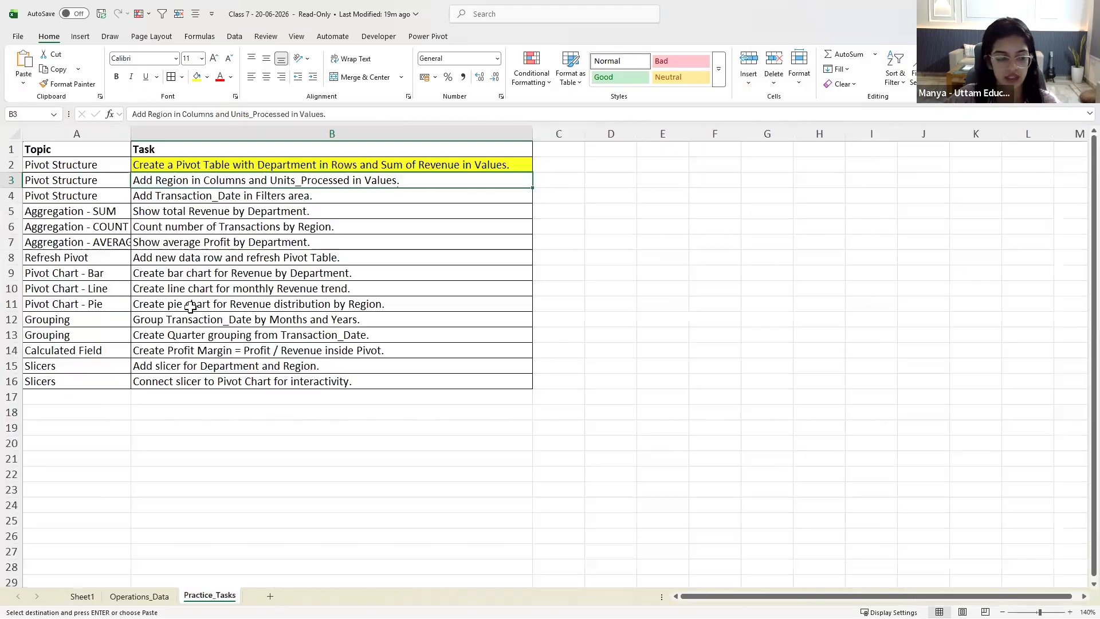
pyautogui.click(197, 77)
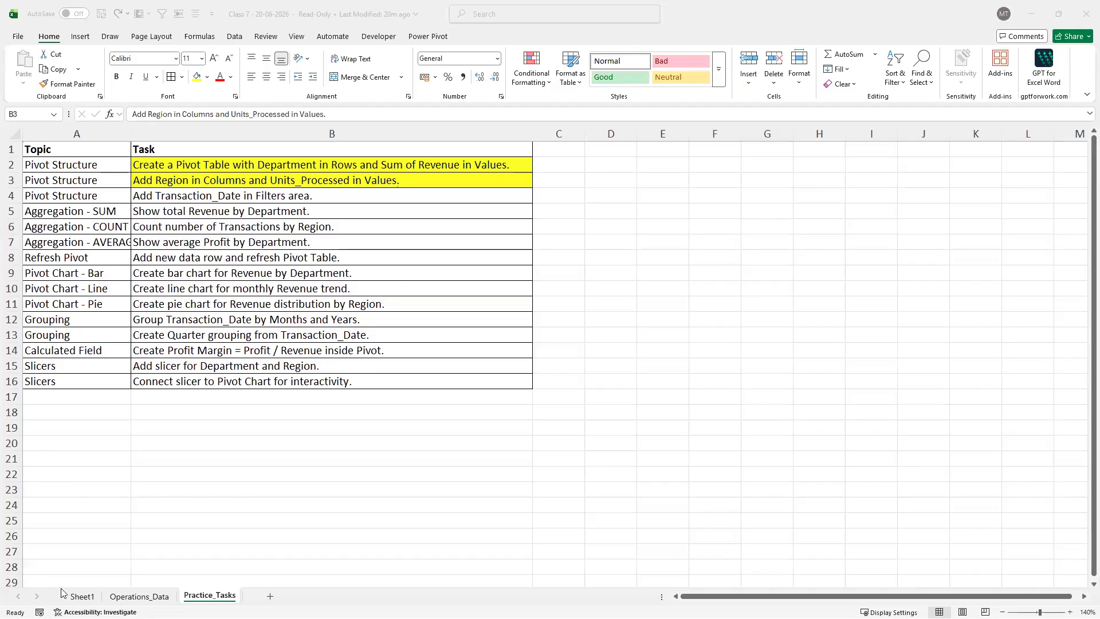
pyautogui.click(82, 596)
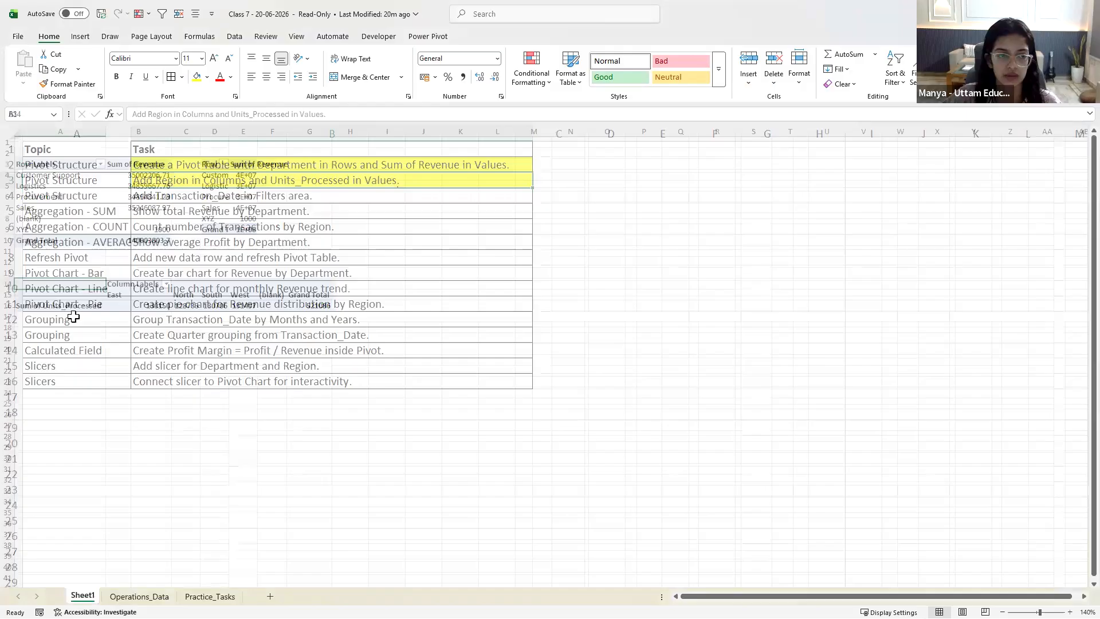
pyautogui.moveTo(35, 165); pyautogui.dragTo(163, 240)
pyautogui.hotkey('ctrl', 'c')
pyautogui.click(53, 347)
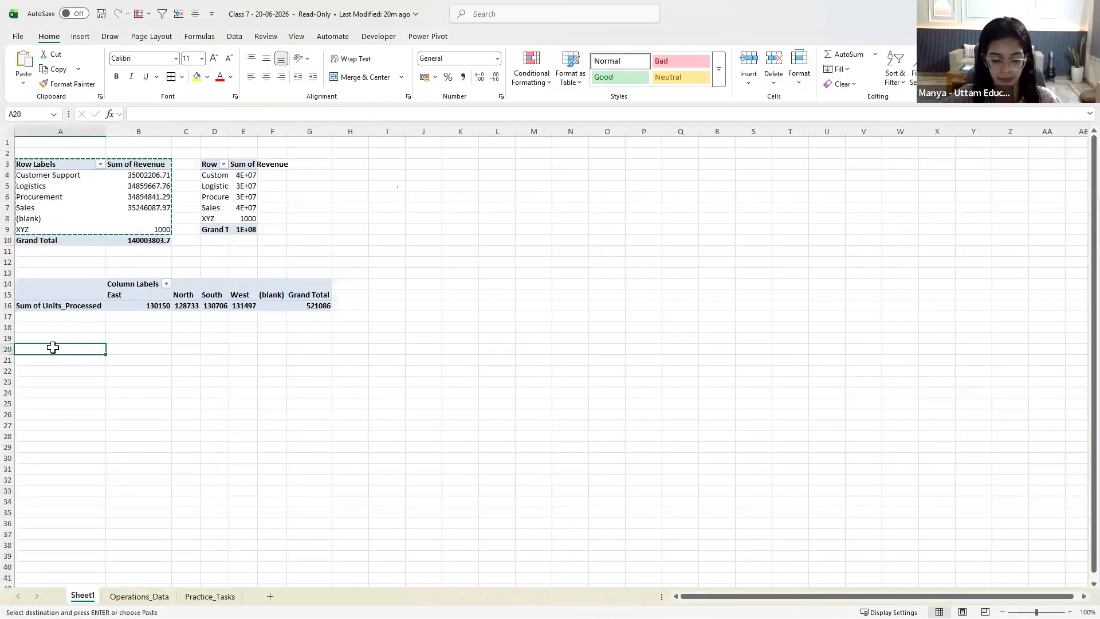
pyautogui.hotkey('ctrl', 'v')
pyautogui.click(135, 393)
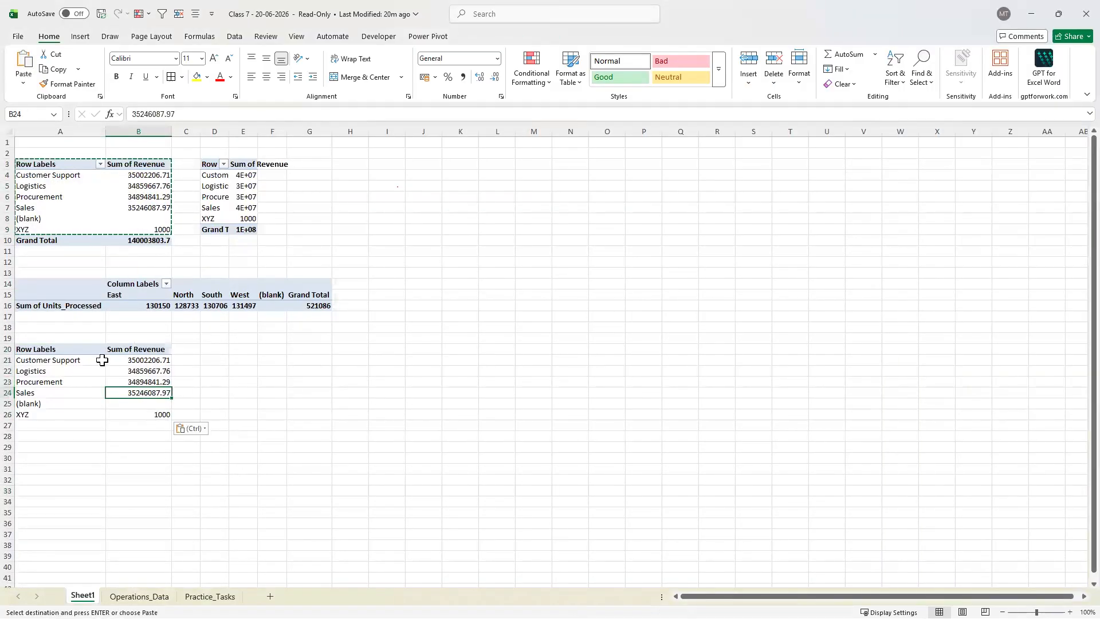
pyautogui.hotkey('ctrl', 'z')
# Copy the first PivotTable on Sheet1 to A20 and rebuild the copy with Region in Columns and Units_Processed in Values
pyautogui.moveTo(40, 164); pyautogui.dragTo(127, 240)
pyautogui.click(48, 349)
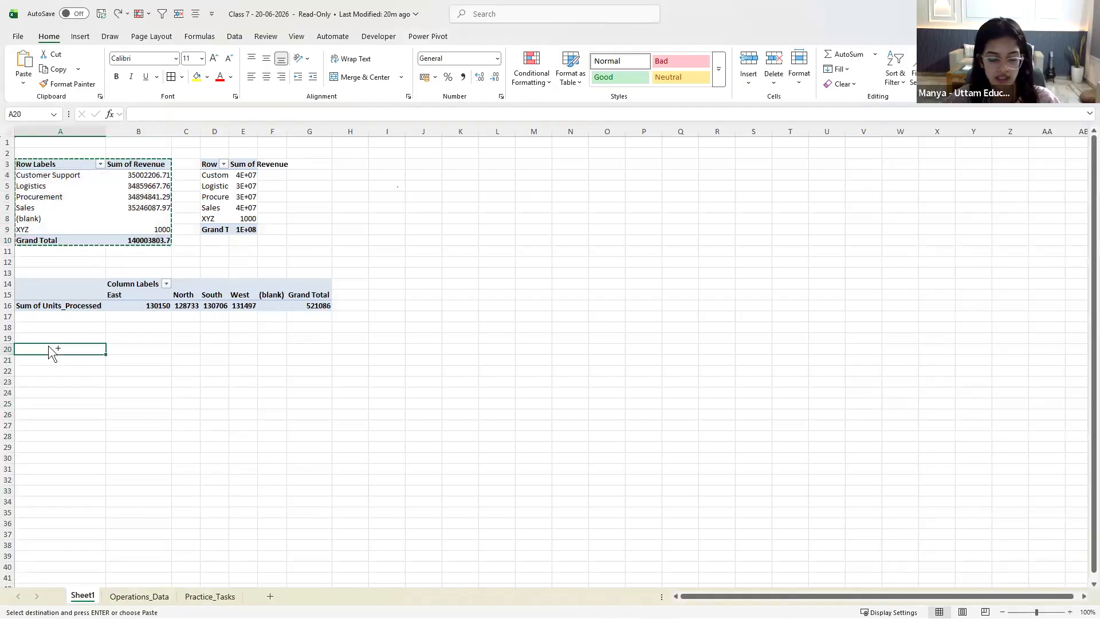
pyautogui.hotkey('ctrl', 'v')
pyautogui.click(52, 382)
pyautogui.moveTo(940, 508); pyautogui.dragTo(1040, 426)
pyautogui.moveTo(1036, 509)
pyautogui.mouseDown()
pyautogui.moveTo(1030, 304)
pyautogui.moveTo(970, 255)
pyautogui.moveTo(954, 270)
pyautogui.moveTo(1026, 488)
pyautogui.moveTo(1025, 524)
pyautogui.mouseUp()
pyautogui.moveTo(69, 371); pyautogui.dragTo(286, 367)
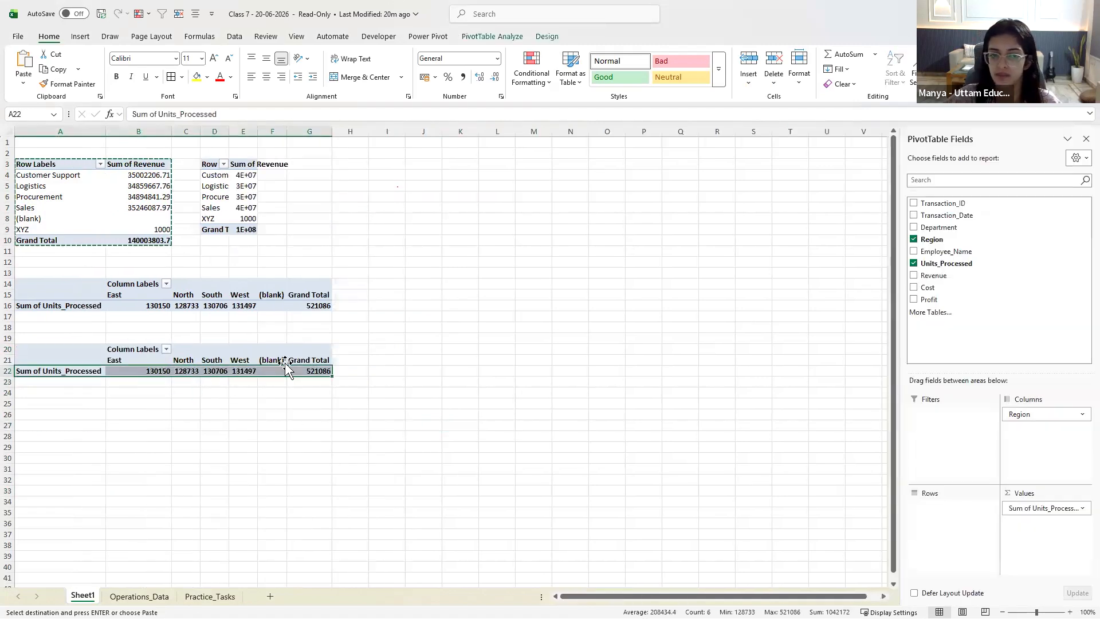
# Undo the field changes and the pasting of the PivotTable copy at A20
pyautogui.click(344, 336)
pyautogui.hotkey('ctrl', 'z')
pyautogui.hotkey('ctrl', 'z')
pyautogui.hotkey('ctrl', 'z')
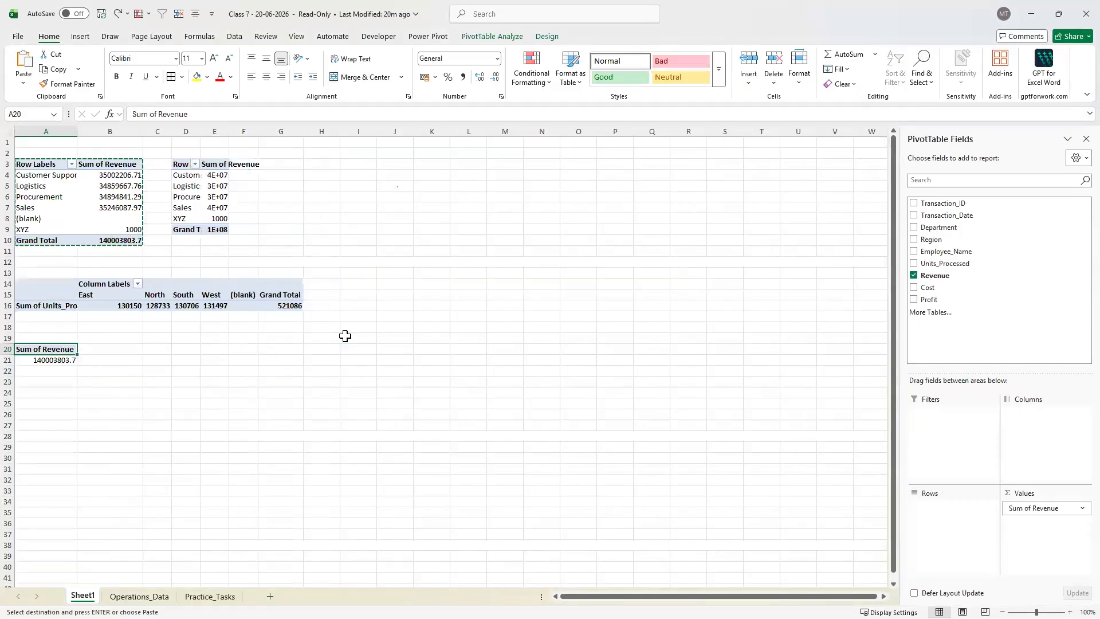
pyautogui.click(345, 335)
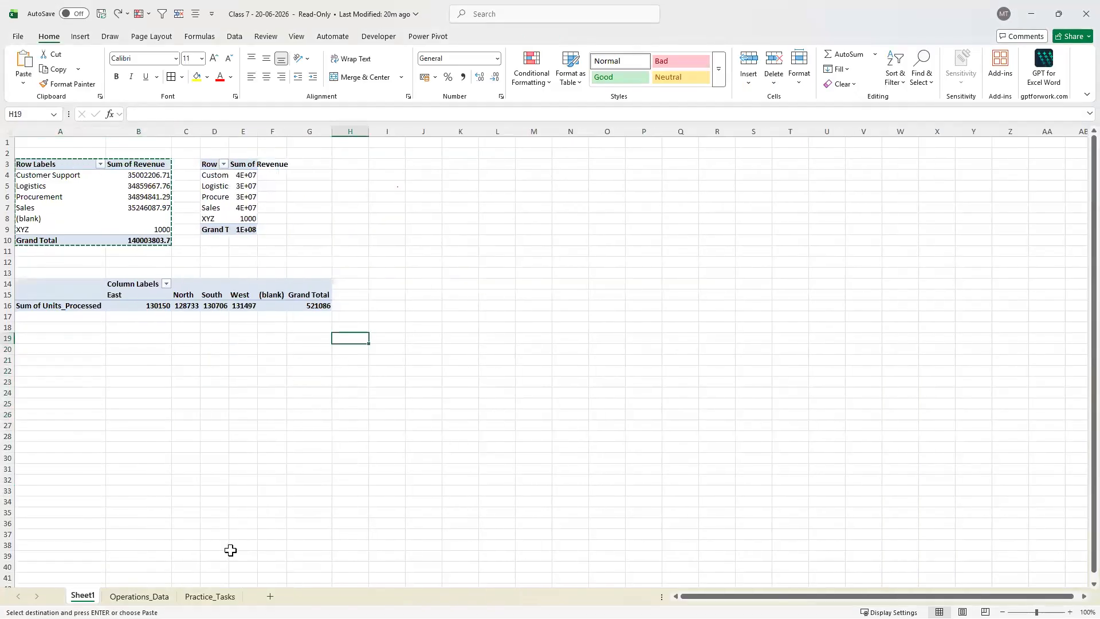
# Read the third practice task and add Transaction_Date to the Filters area of the first PivotTable on Sheet1
pyautogui.click(209, 596)
pyautogui.click(186, 335)
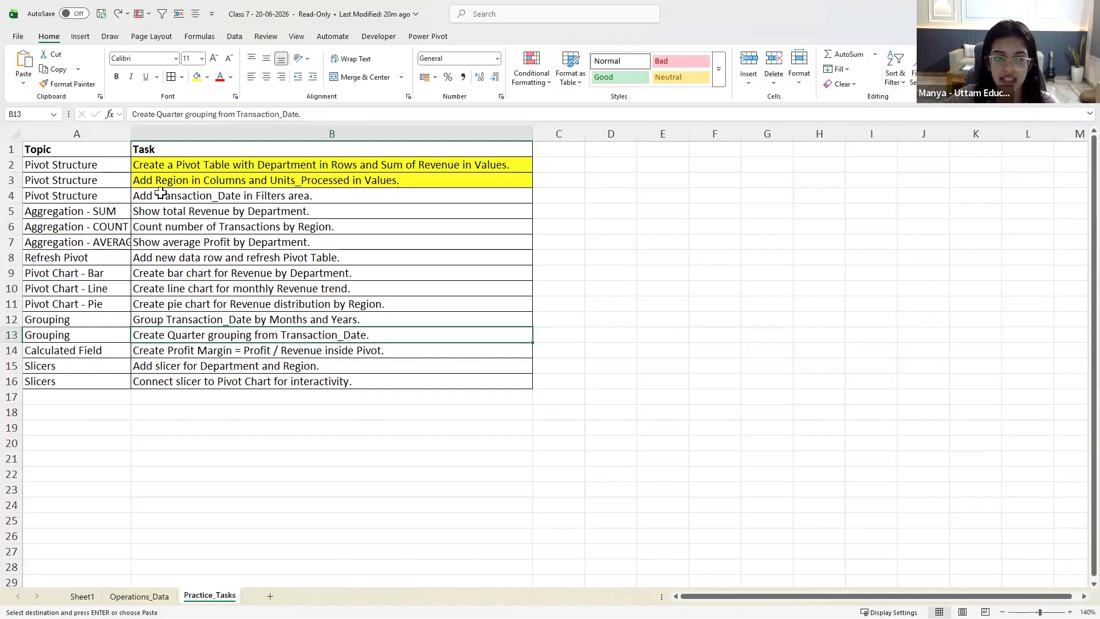
pyautogui.click(239, 198)
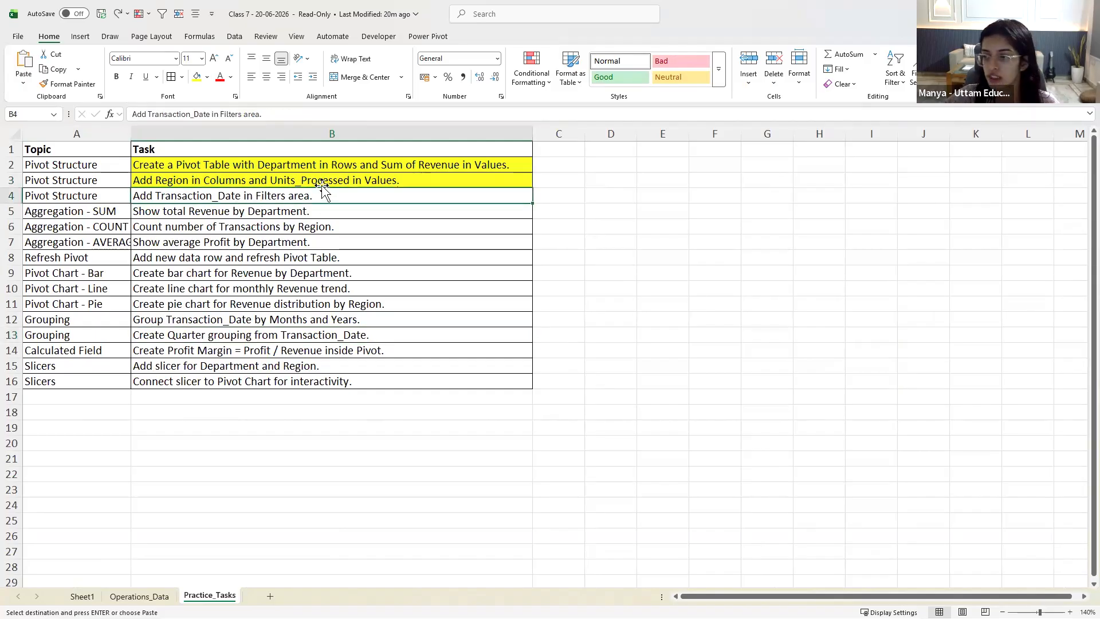
pyautogui.click(82, 596)
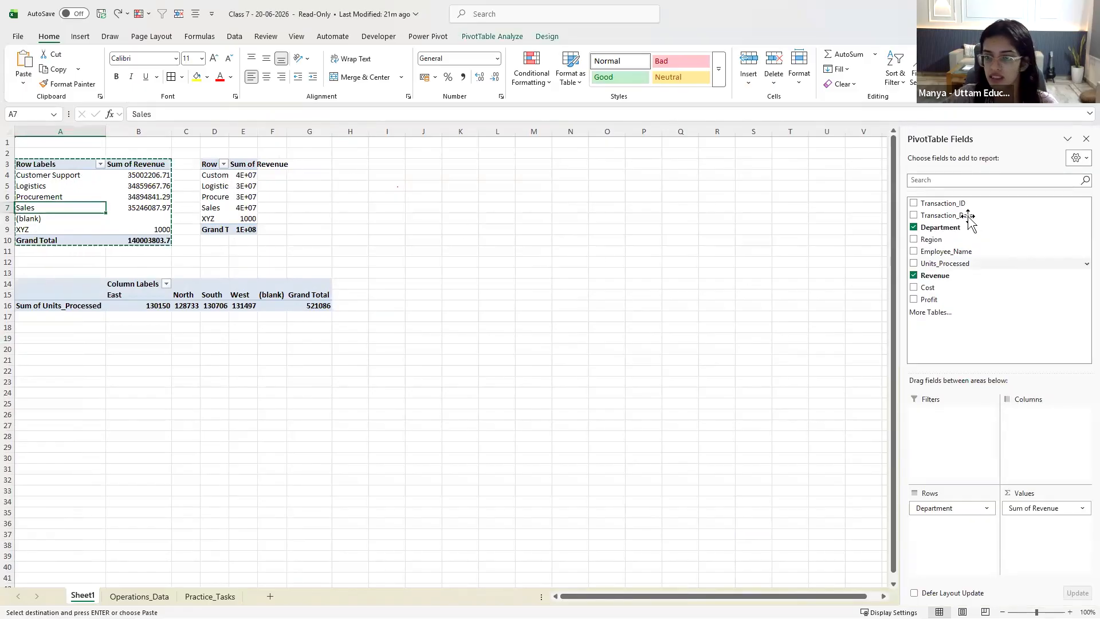
pyautogui.moveTo(963, 216); pyautogui.dragTo(923, 428)
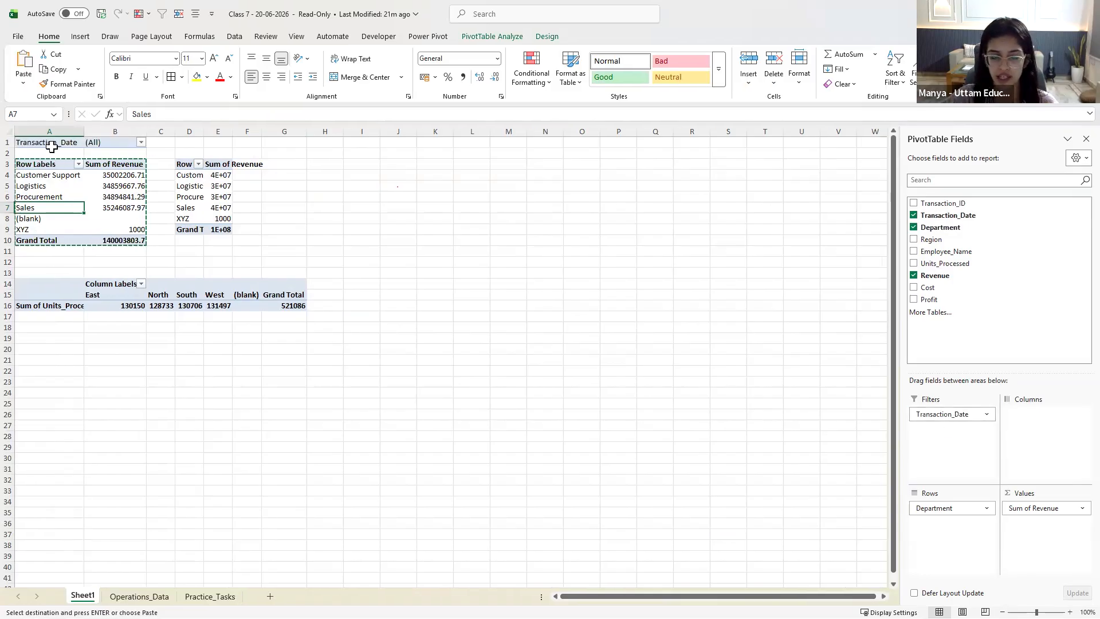
# Filter the first PivotTable's Transaction_Date with multiple items enabled, excluding 01-01-2022 and 02-01-2022
pyautogui.click(141, 142)
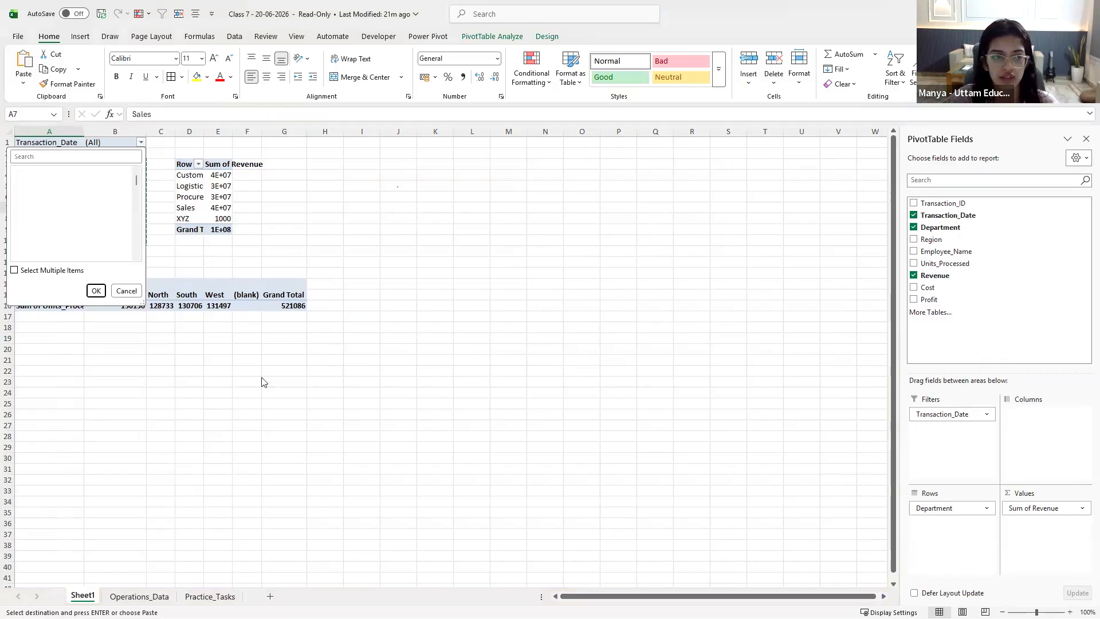
pyautogui.moveTo(311, 182); pyautogui.dragTo(312, 372)
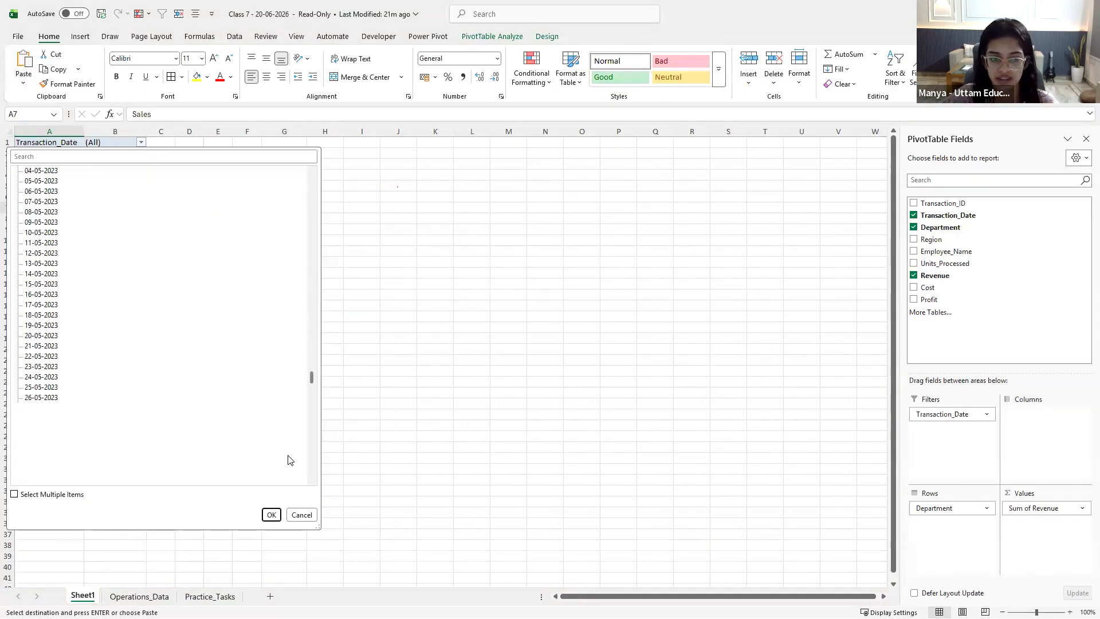
pyautogui.moveTo(328, 241); pyautogui.dragTo(331, 160)
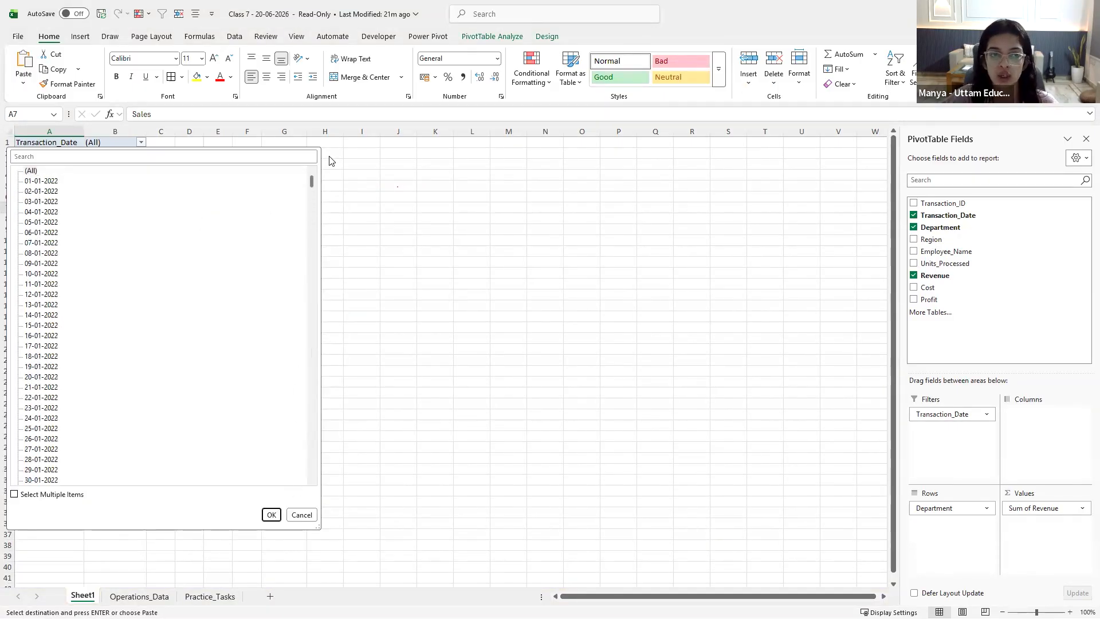
pyautogui.click(14, 494)
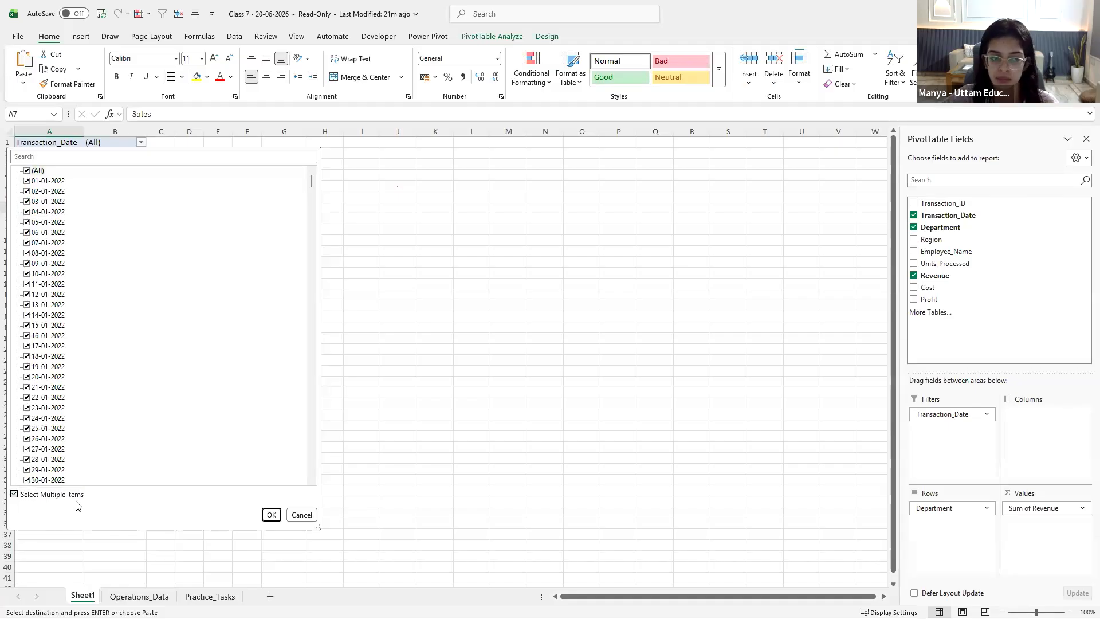
pyautogui.click(44, 183)
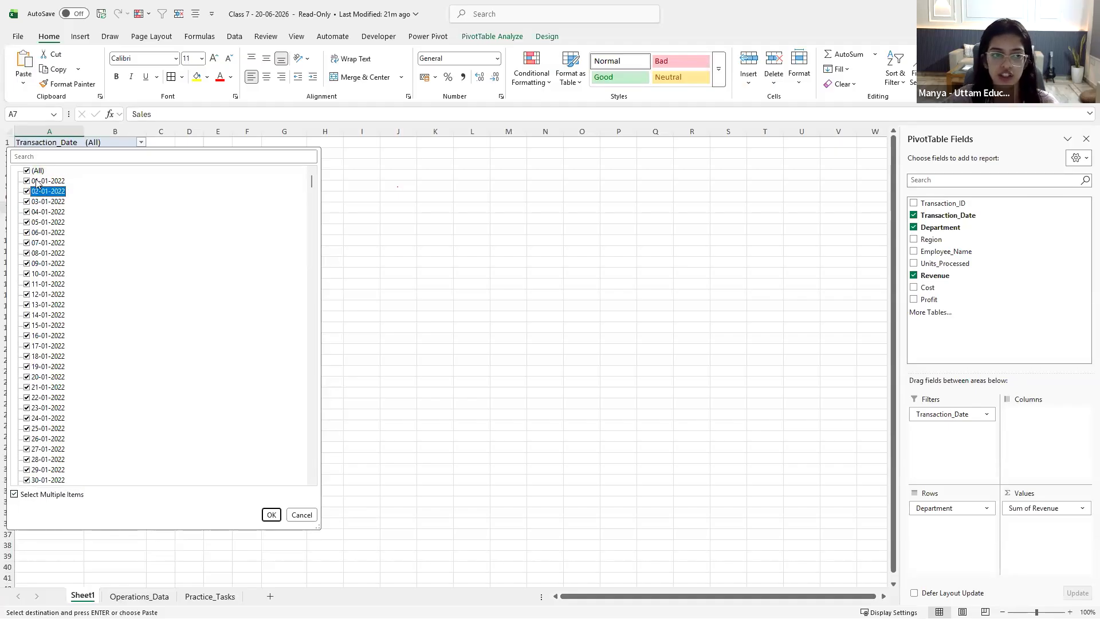
pyautogui.click(27, 191)
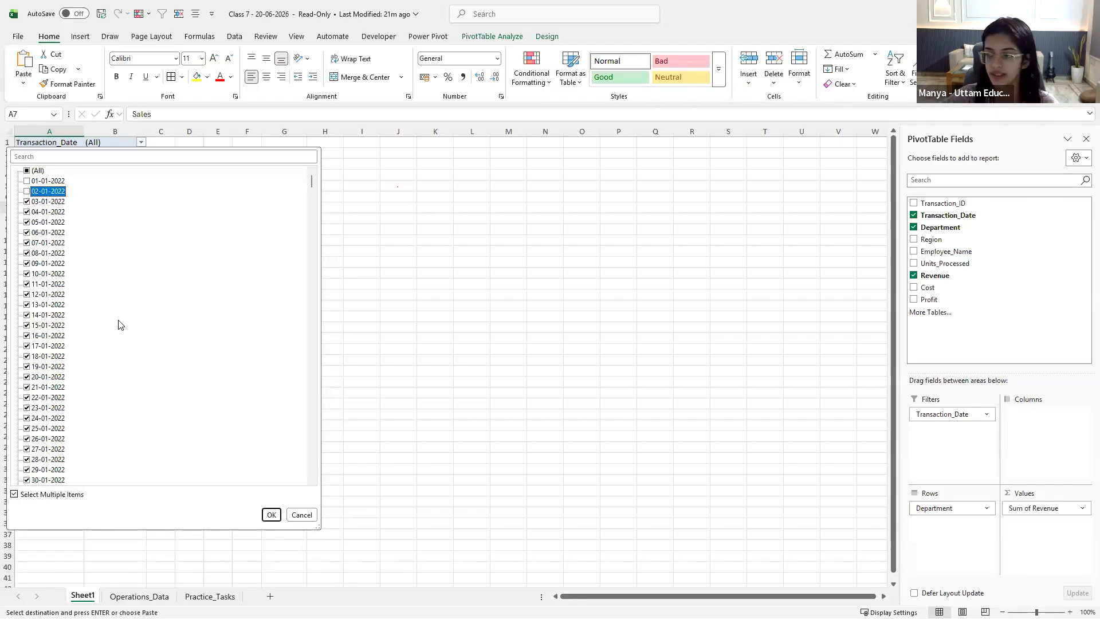
pyautogui.click(258, 509)
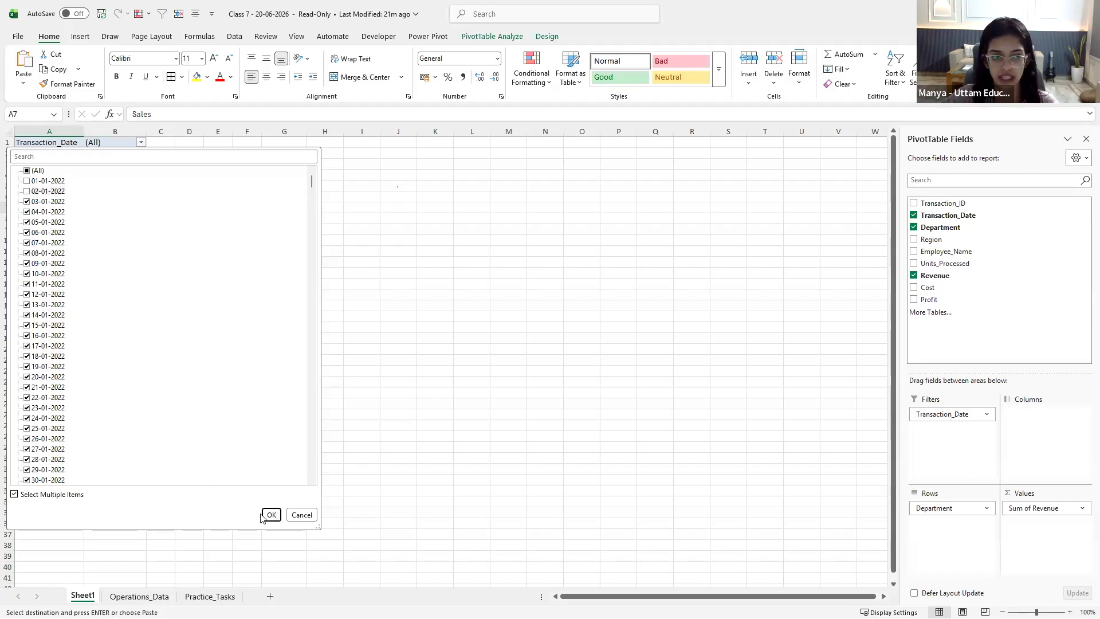
pyautogui.click(270, 514)
pyautogui.moveTo(171, 126); pyautogui.dragTo(174, 126)
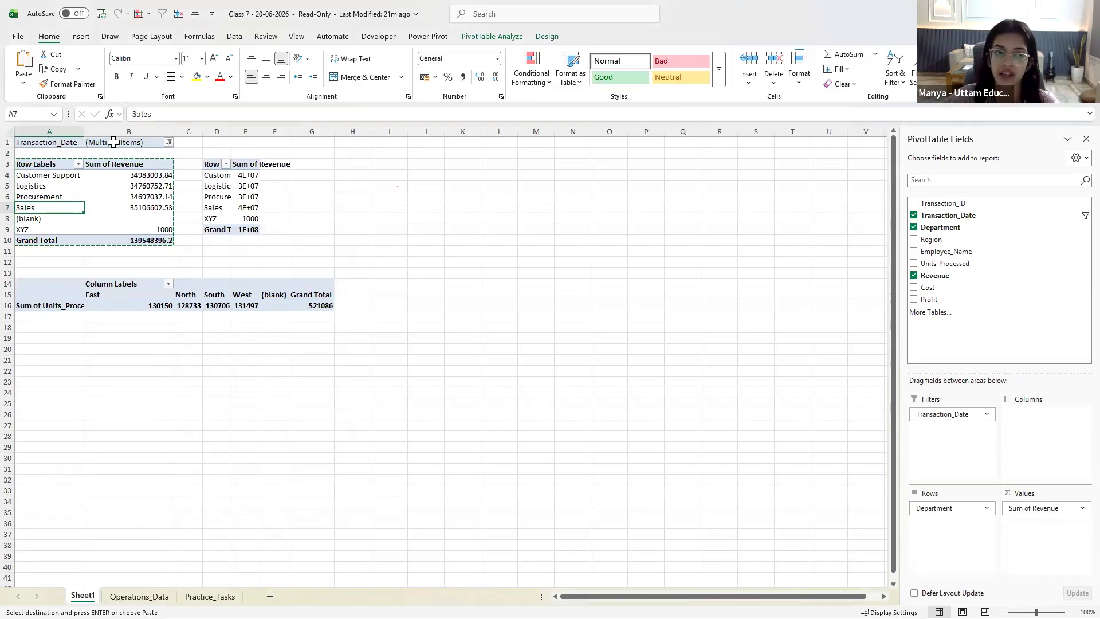
# Reset the Transaction_Date filter of the first PivotTable to include all dates
pyautogui.click(169, 142)
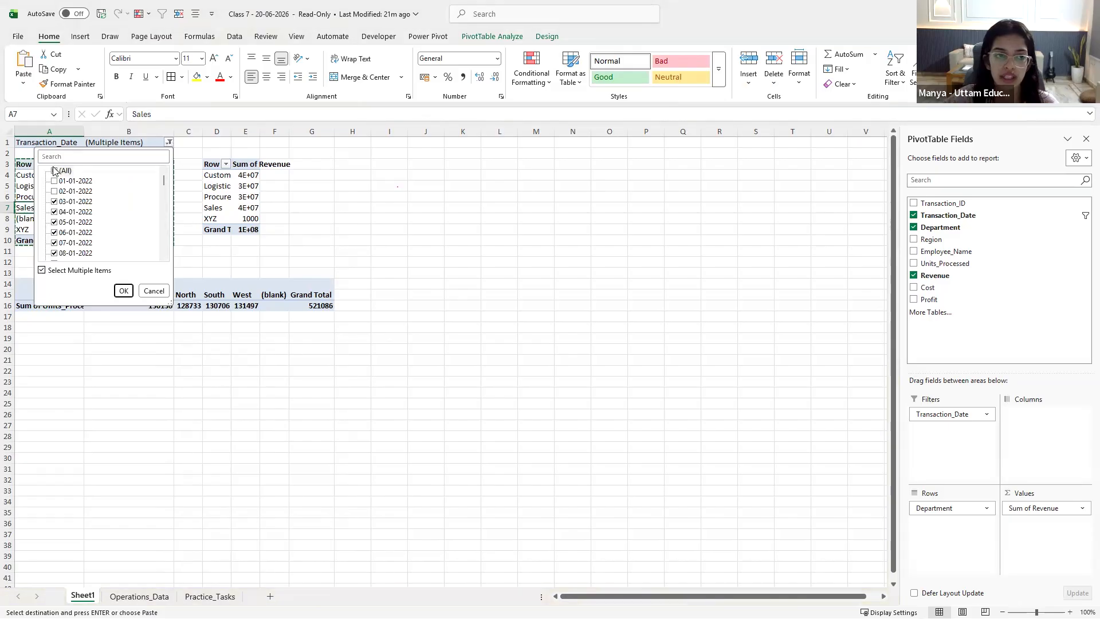
pyautogui.click(123, 291)
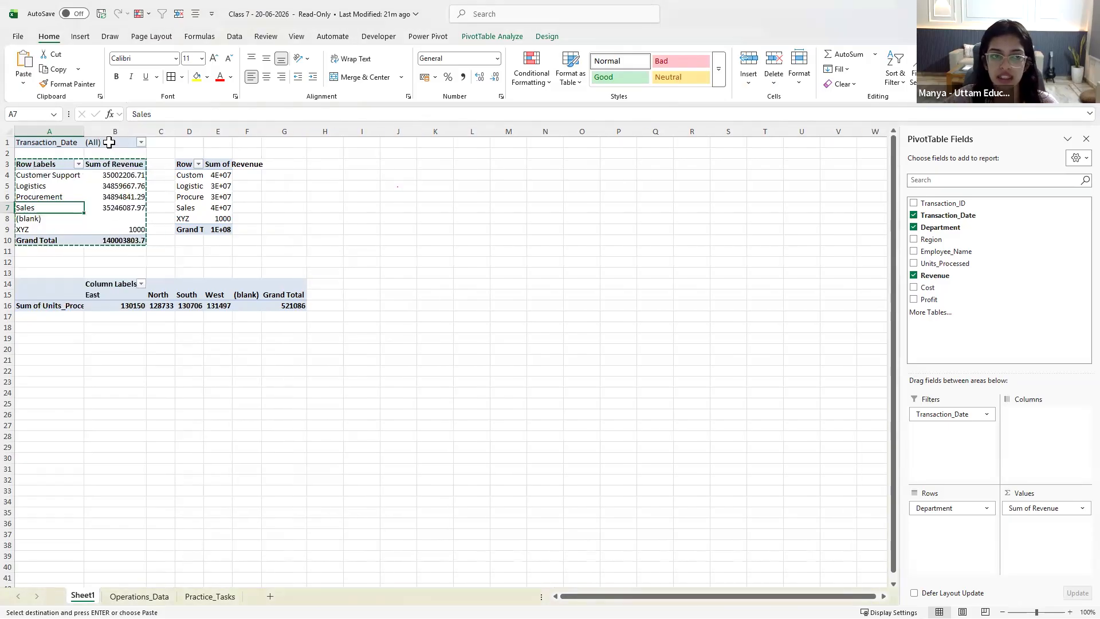
pyautogui.click(130, 141)
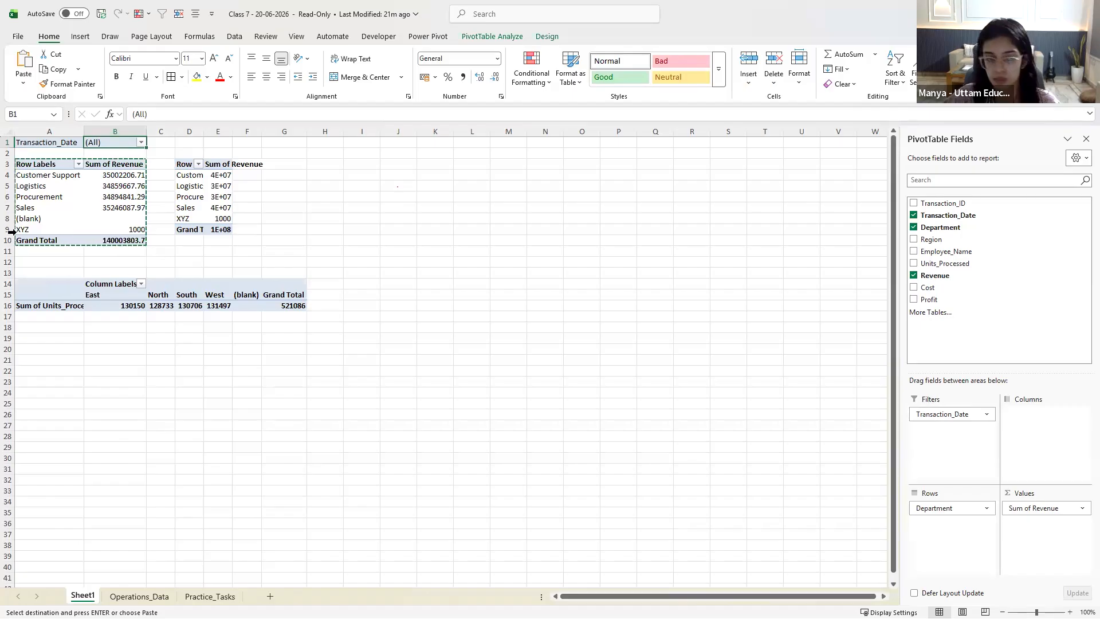
# Widen columns D and E on Sheet1 to fit the second PivotTable's contents, and select the first PivotTable with its filter
pyautogui.moveTo(125, 224); pyautogui.dragTo(125, 241)
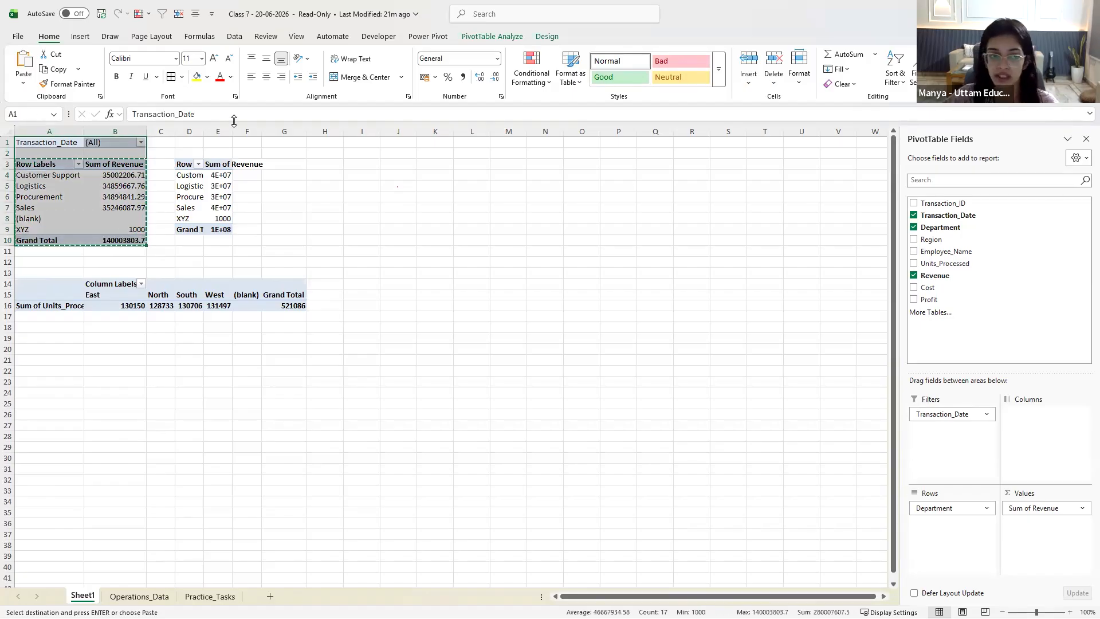
pyautogui.moveTo(213, 126); pyautogui.dragTo(390, 125)
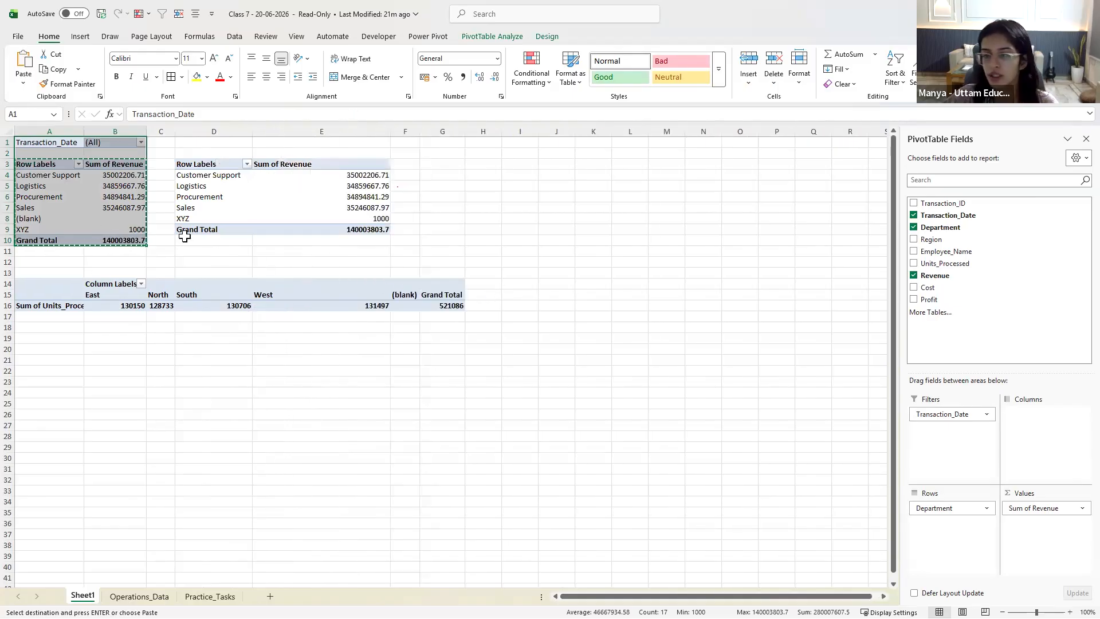
pyautogui.click(13, 204)
pyautogui.moveTo(37, 144); pyautogui.dragTo(123, 238)
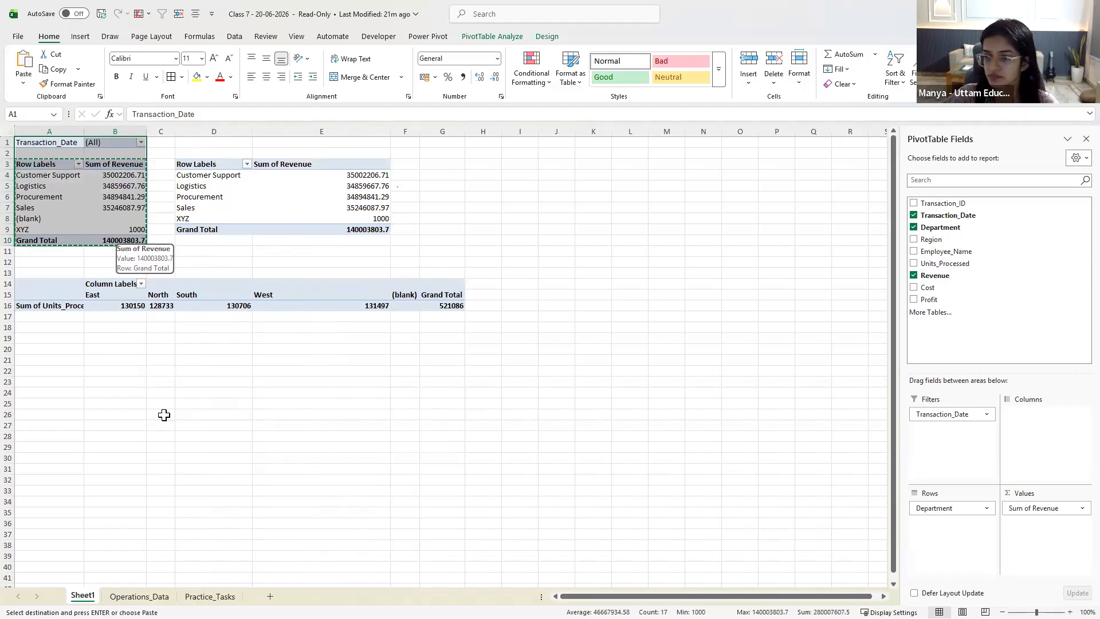
# Highlight the third practice task in cell B4 of Practice_Tasks with a yellow fill
pyautogui.click(222, 596)
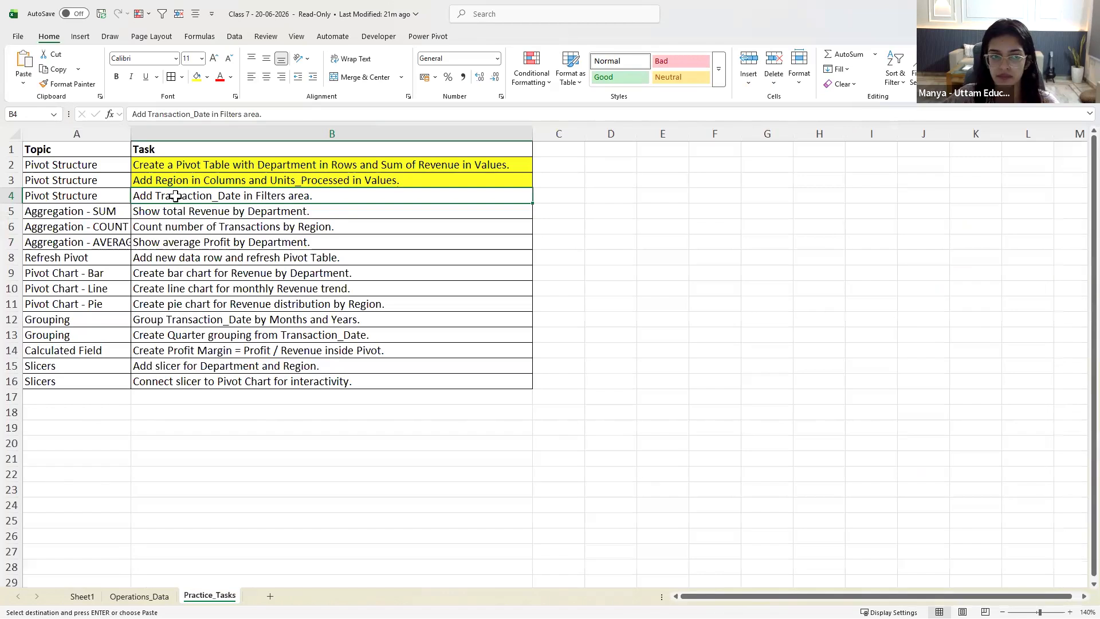
pyautogui.click(175, 196)
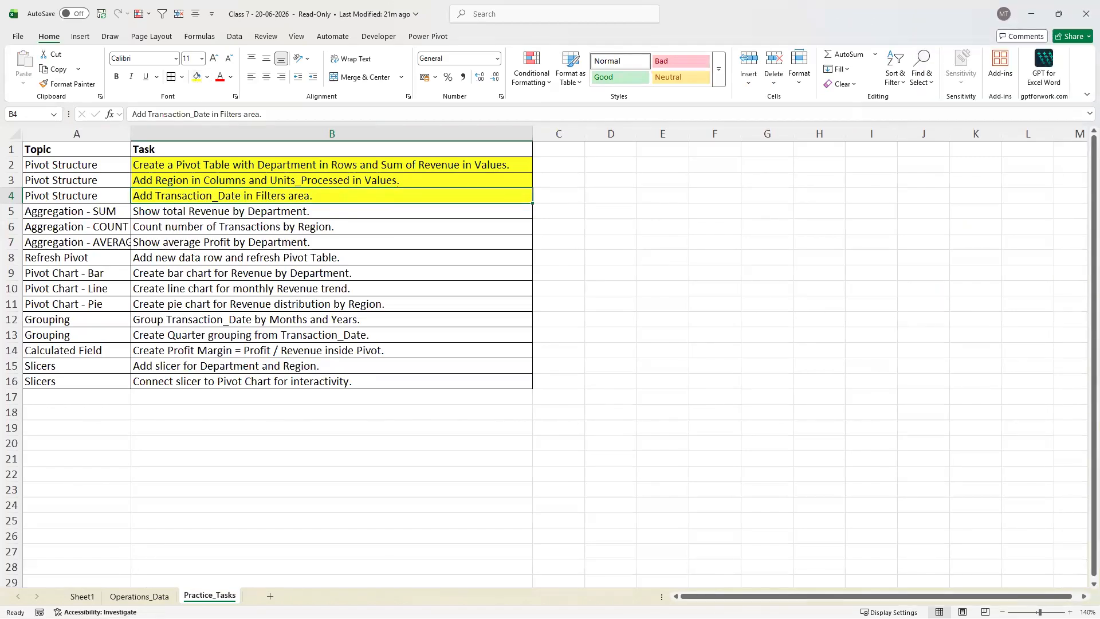
# Add Region and Employee_Name to the Filters area of the first PivotTable on Sheet1 and look through the Region filter's items
pyautogui.click(80, 597)
pyautogui.click(214, 316)
pyautogui.click(123, 207)
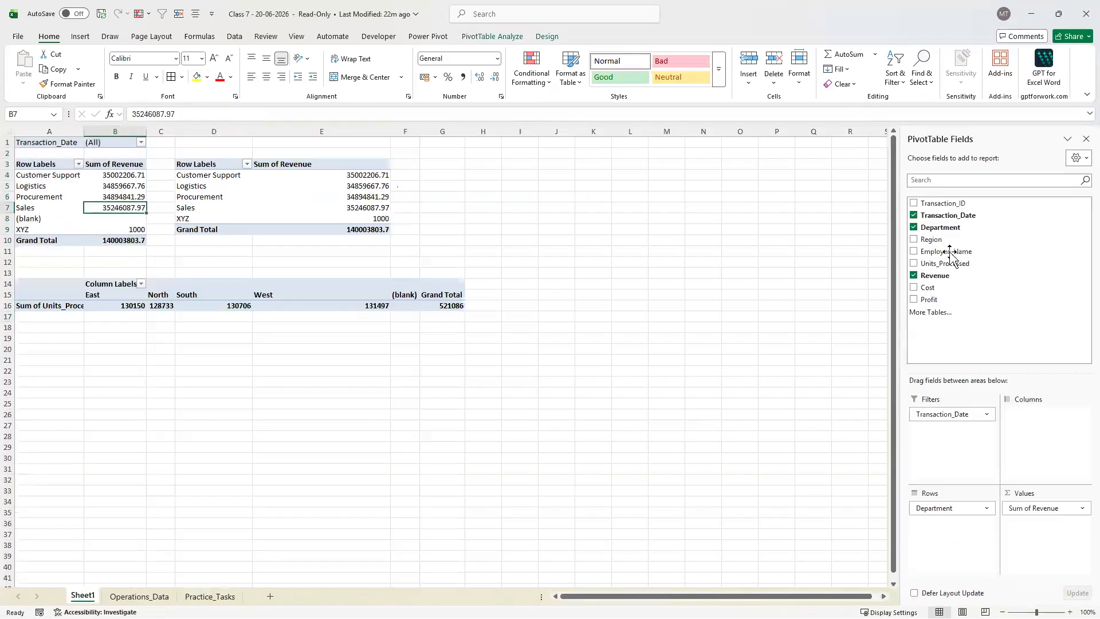
pyautogui.moveTo(945, 239); pyautogui.dragTo(958, 456)
pyautogui.moveTo(948, 251); pyautogui.dragTo(955, 447)
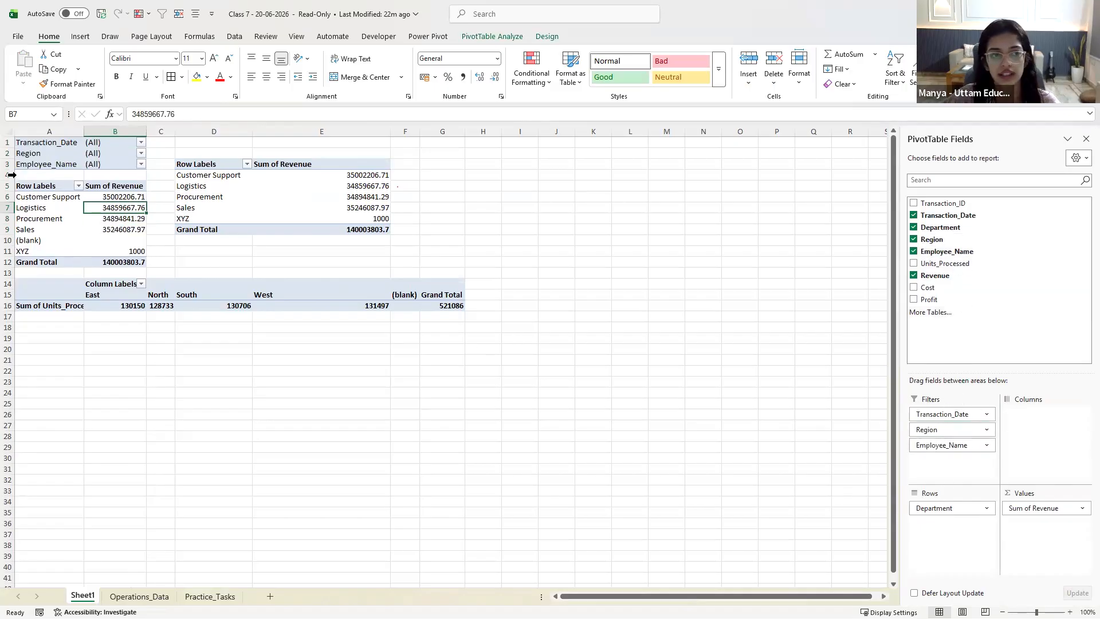
pyautogui.click(141, 153)
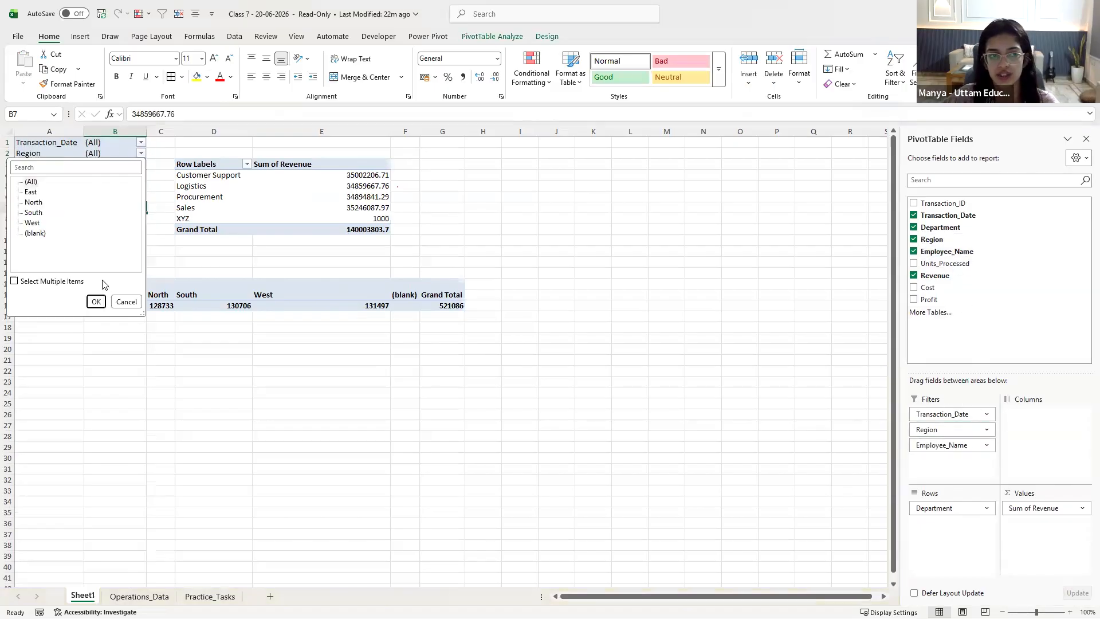
pyautogui.click(125, 302)
# Remove Region and Employee_Name from the Filters area of the first PivotTable, keeping Transaction_Date
pyautogui.moveTo(942, 429); pyautogui.dragTo(940, 344)
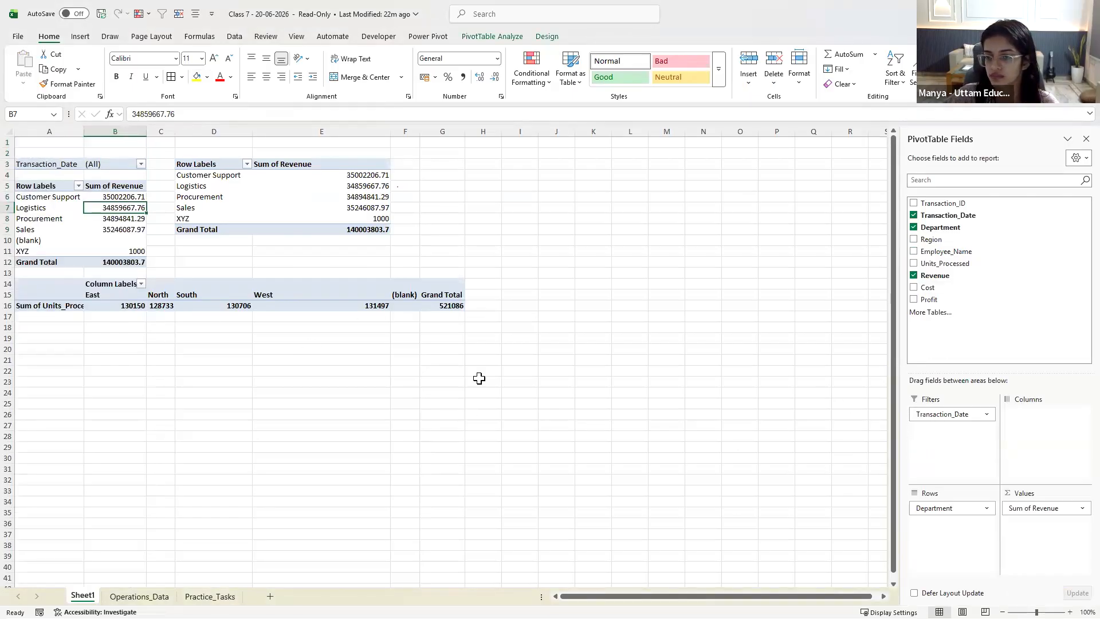
pyautogui.click(484, 350)
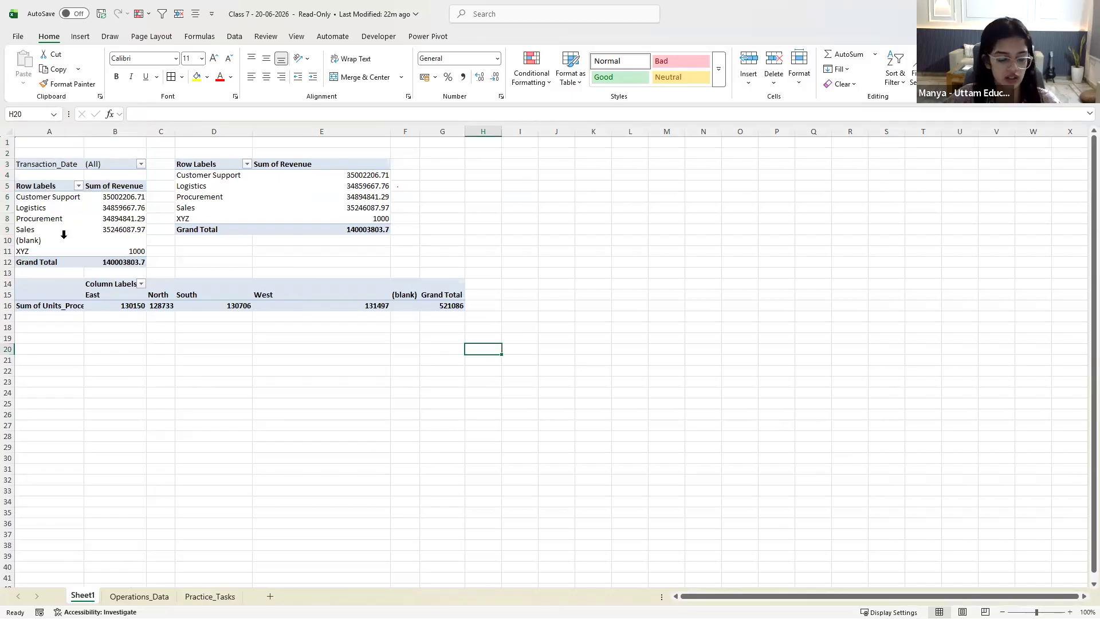
# Review the aggregation tasks in B5:B7 of Practice_Tasks against the source data and the PivotTables on Sheet1
pyautogui.click(210, 596)
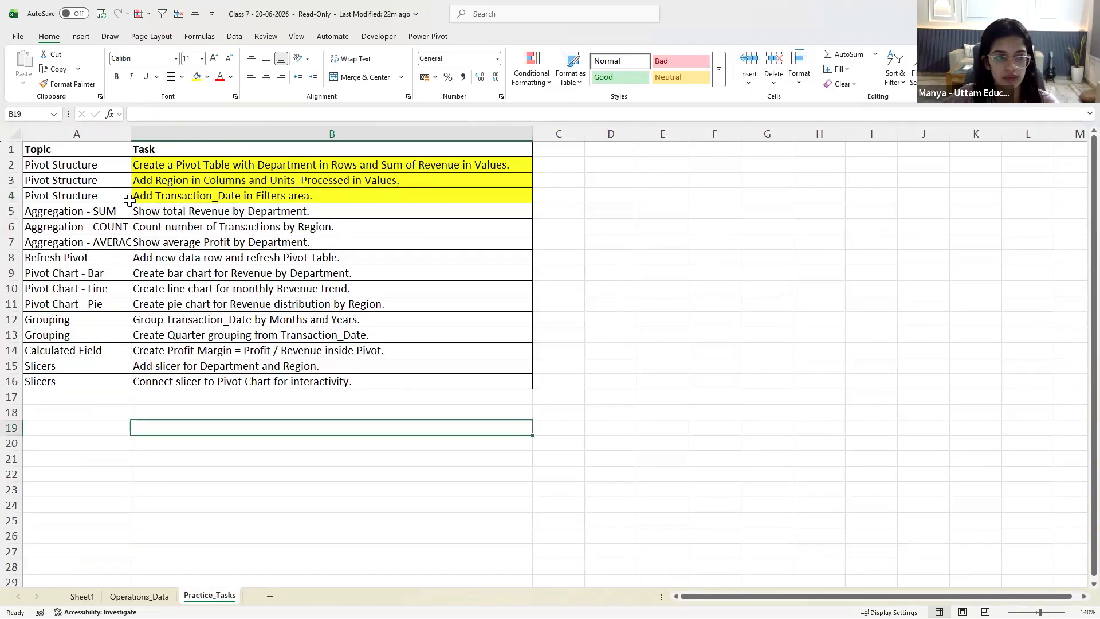
pyautogui.moveTo(154, 209); pyautogui.dragTo(150, 243)
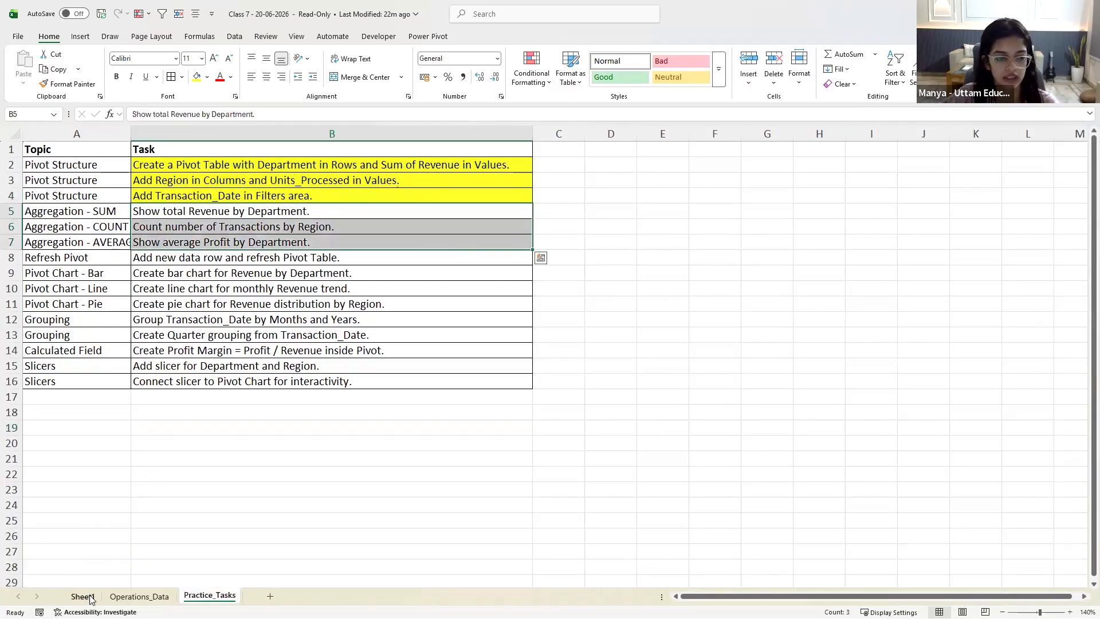
pyautogui.click(90, 599)
pyautogui.click(117, 597)
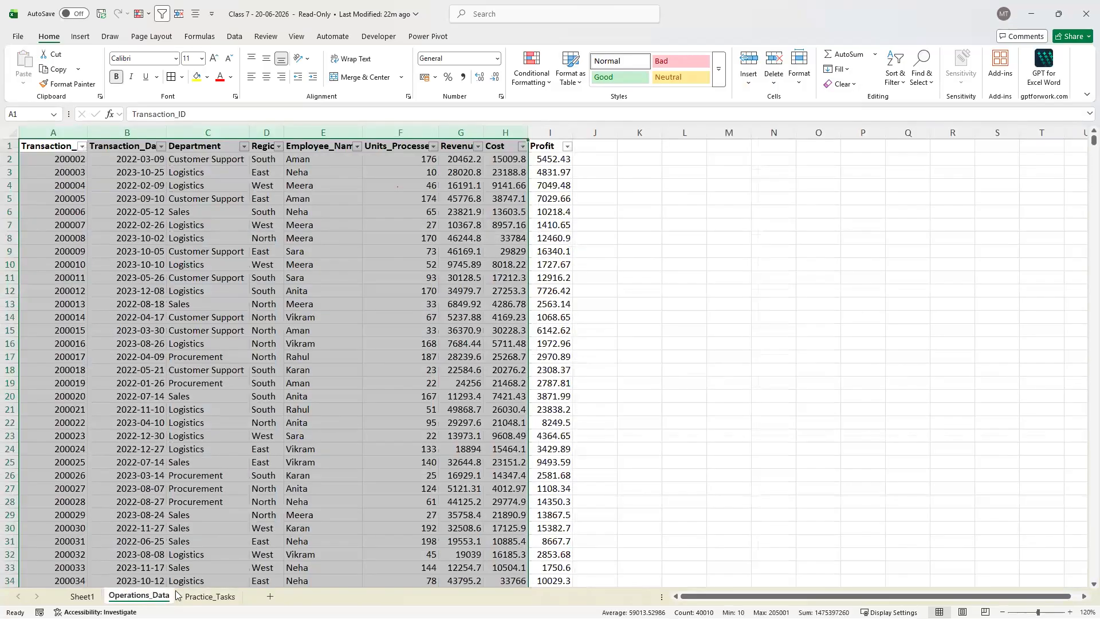
pyautogui.click(90, 597)
pyautogui.click(74, 167)
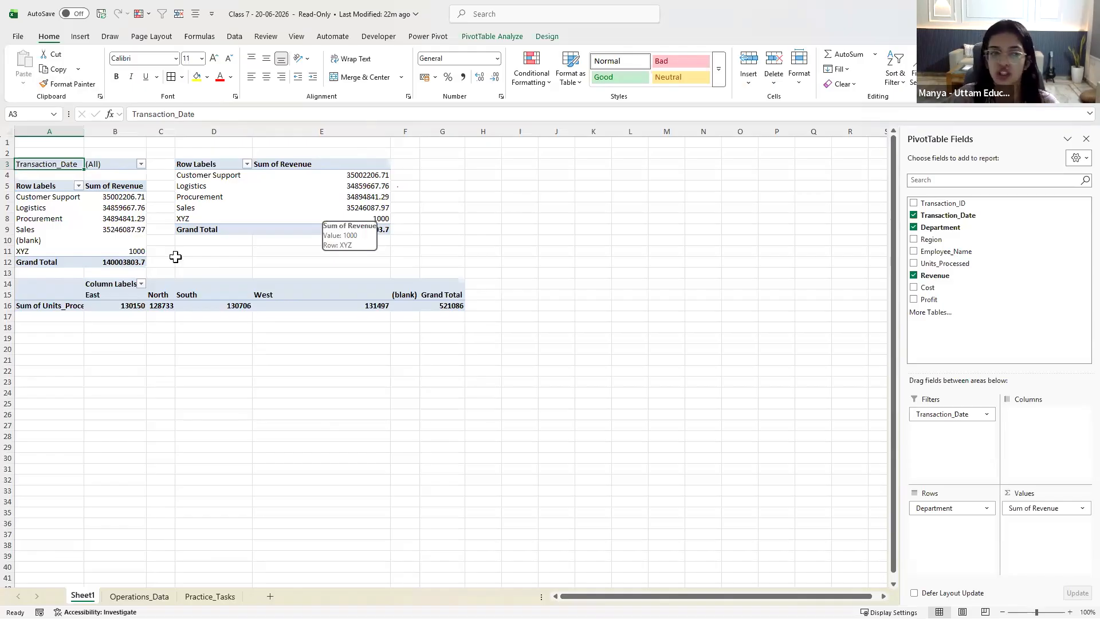
pyautogui.click(129, 262)
pyautogui.moveTo(34, 142); pyautogui.dragTo(659, 493)
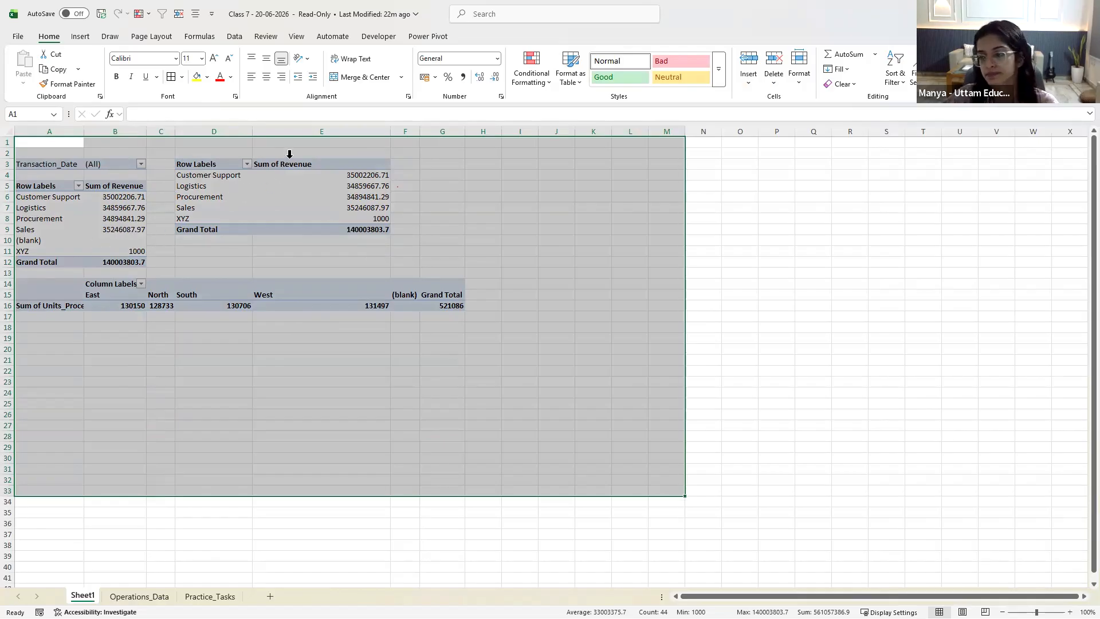
pyautogui.click(282, 335)
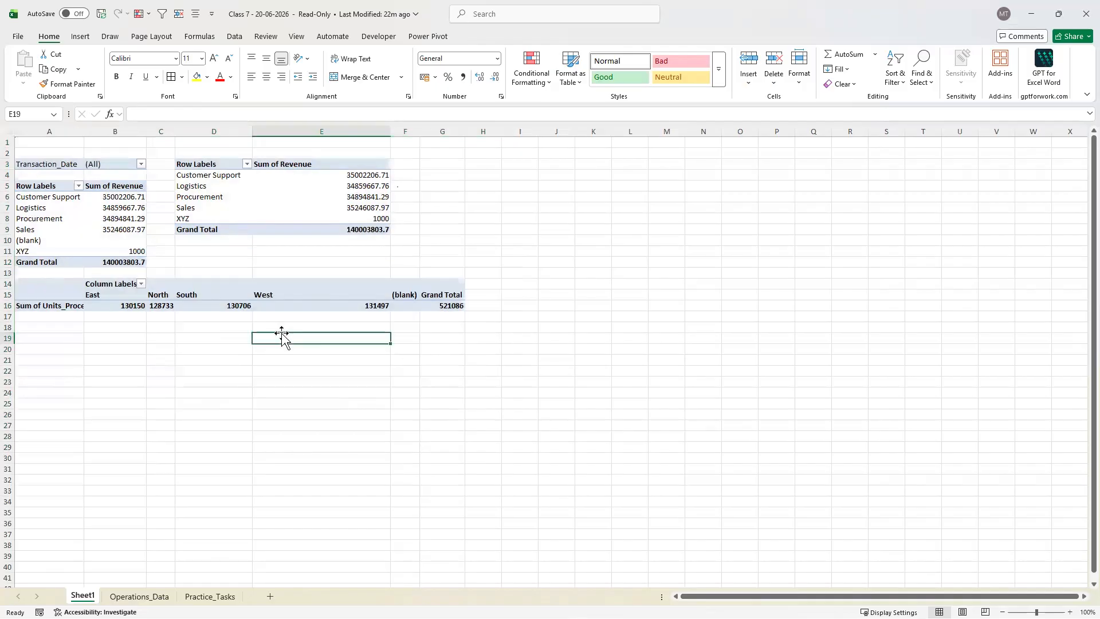
pyautogui.click(114, 338)
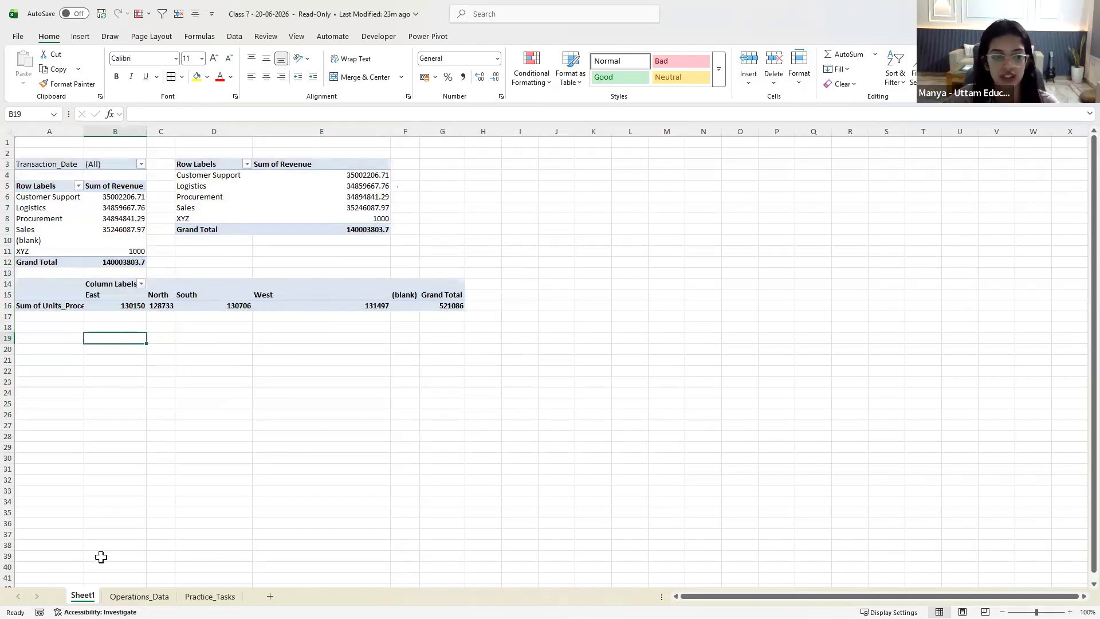
# Enter the heading Total Cost in cell M3 of Operations_Data, beside the source data
pyautogui.click(115, 596)
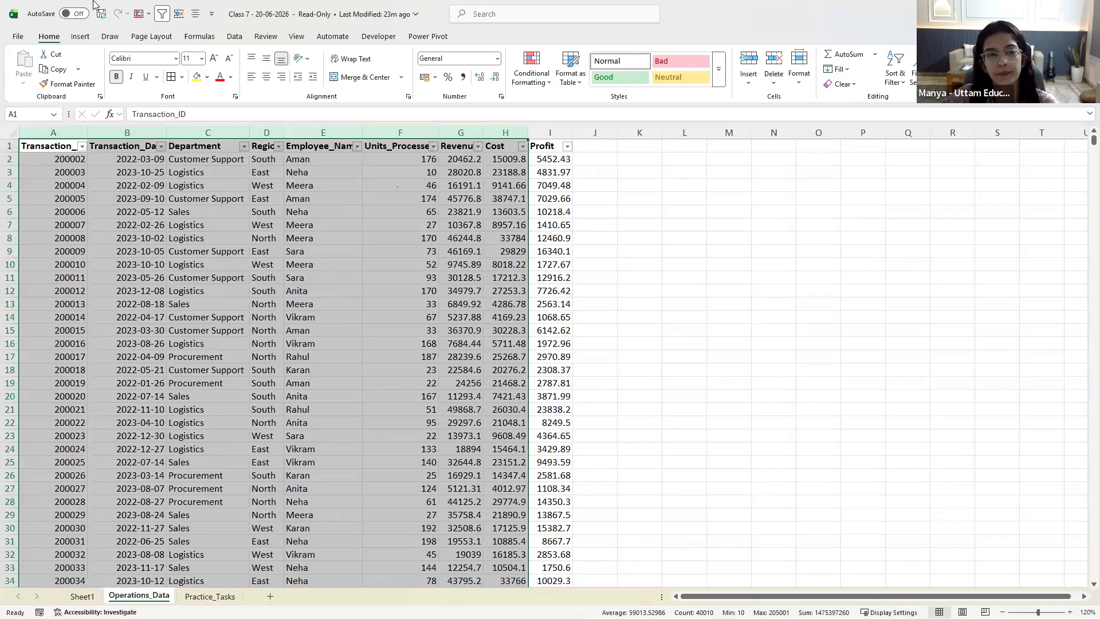
pyautogui.click(503, 264)
pyautogui.click(699, 162)
pyautogui.click(749, 171)
pyautogui.write('s')
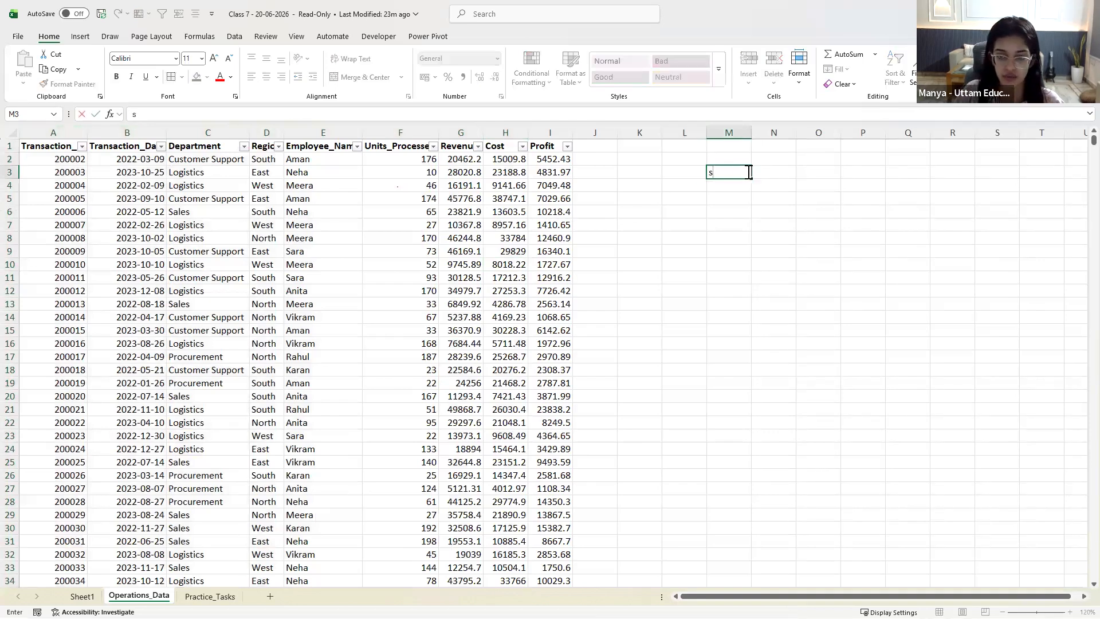
pyautogui.write('ub')
pyautogui.press('BackSpace')
pyautogui.press('BackSpace')
pyautogui.press('BackSpace')
pyautogui.write('sU')
pyautogui.press('BackSpace')
pyautogui.press('BackSpace')
pyautogui.write('tOTA')
pyautogui.press('BackSpace')
pyautogui.press('BackSpace')
pyautogui.press('BackSpace')
pyautogui.press('BackSpace')
pyautogui.write('Total Cost')
pyautogui.press('Tab')
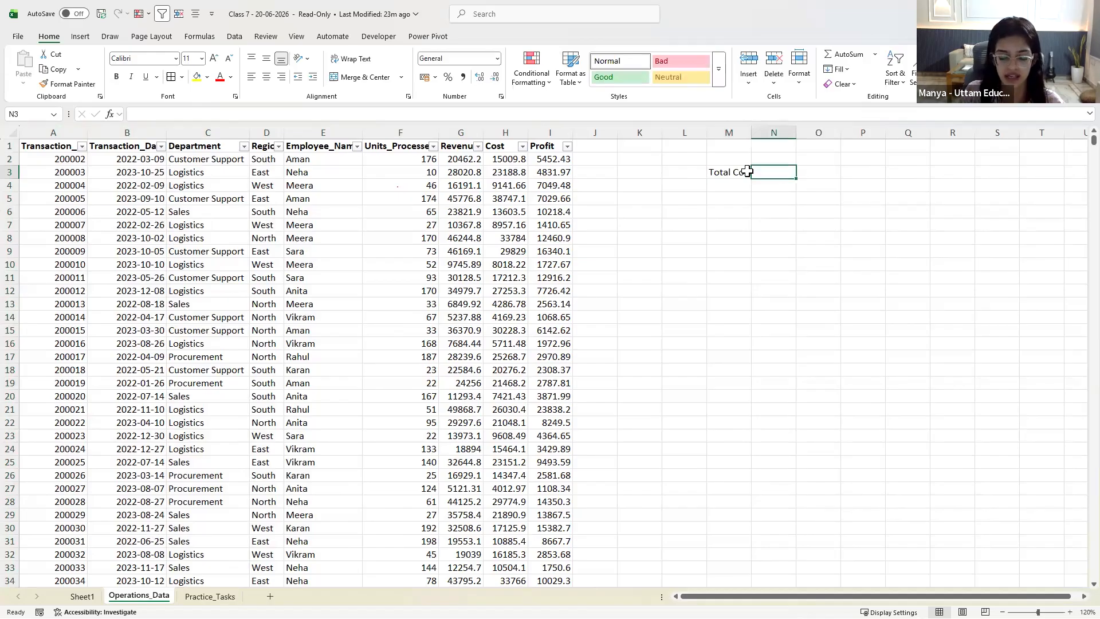
# Enter the headings Total Profit in N3 and Total Unit pro. in O3, beside Total Cost on Operations_Data
pyautogui.write('Total ')
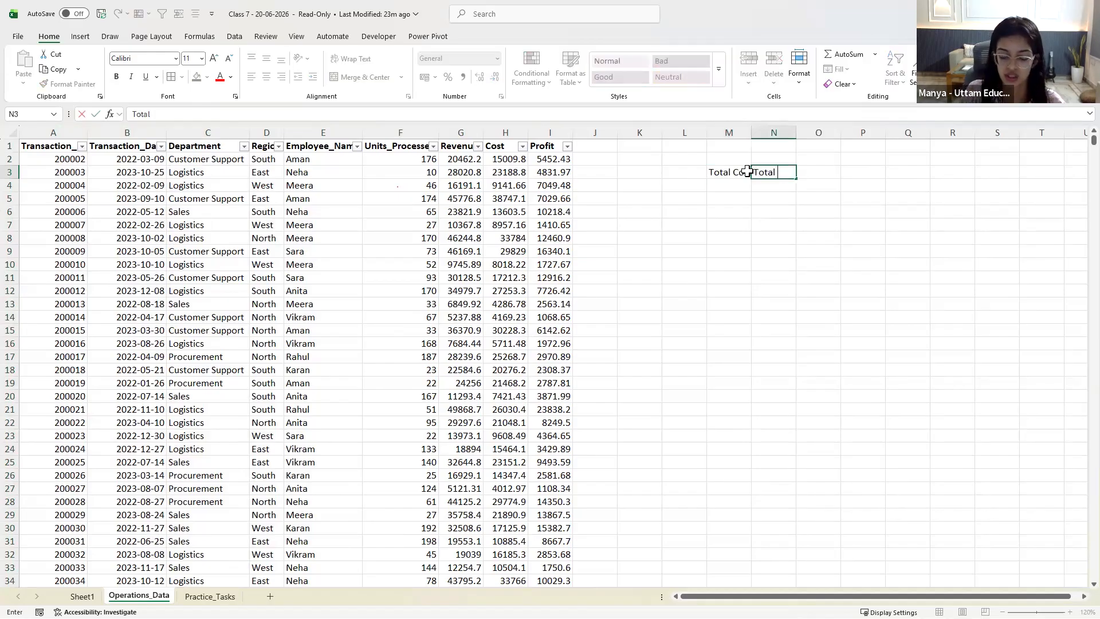
pyautogui.write('Profit')
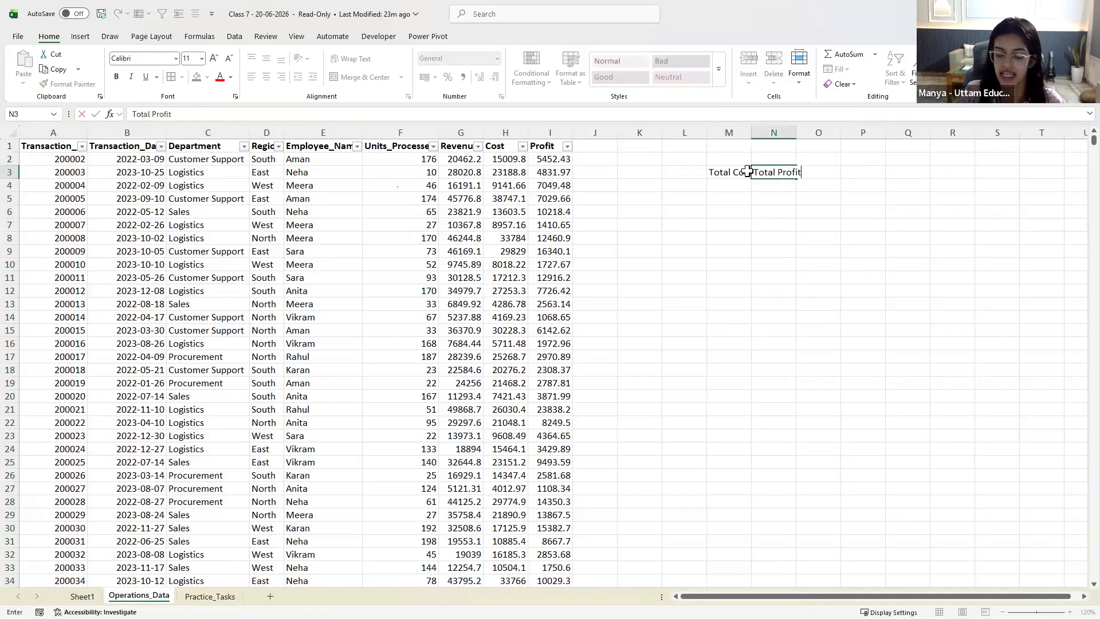
pyautogui.press('Tab')
pyautogui.write('T')
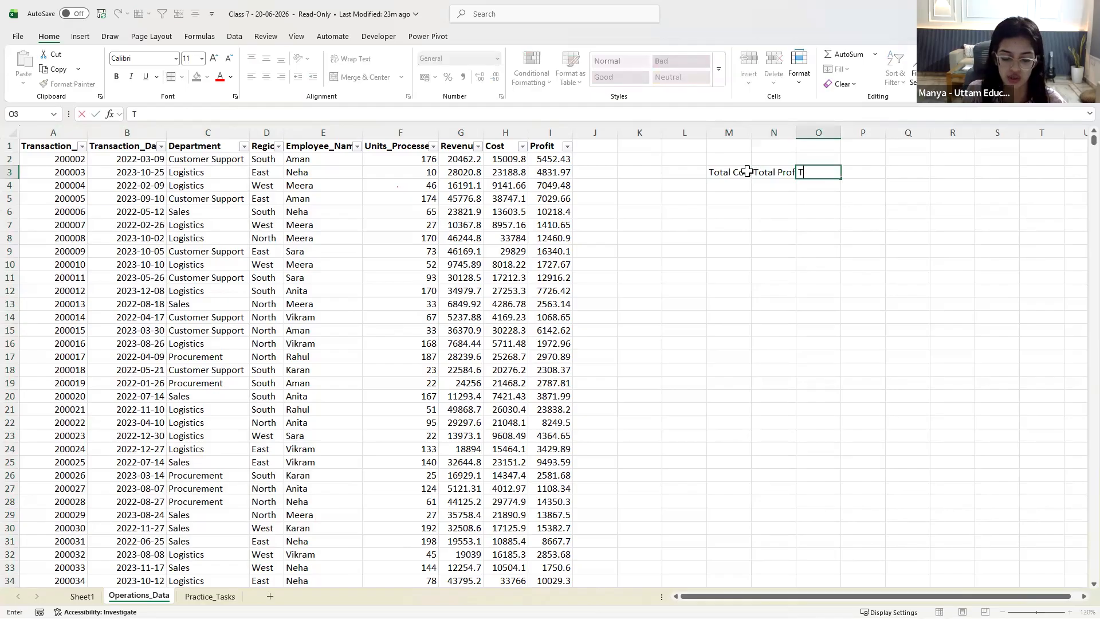
pyautogui.write('otal Unit')
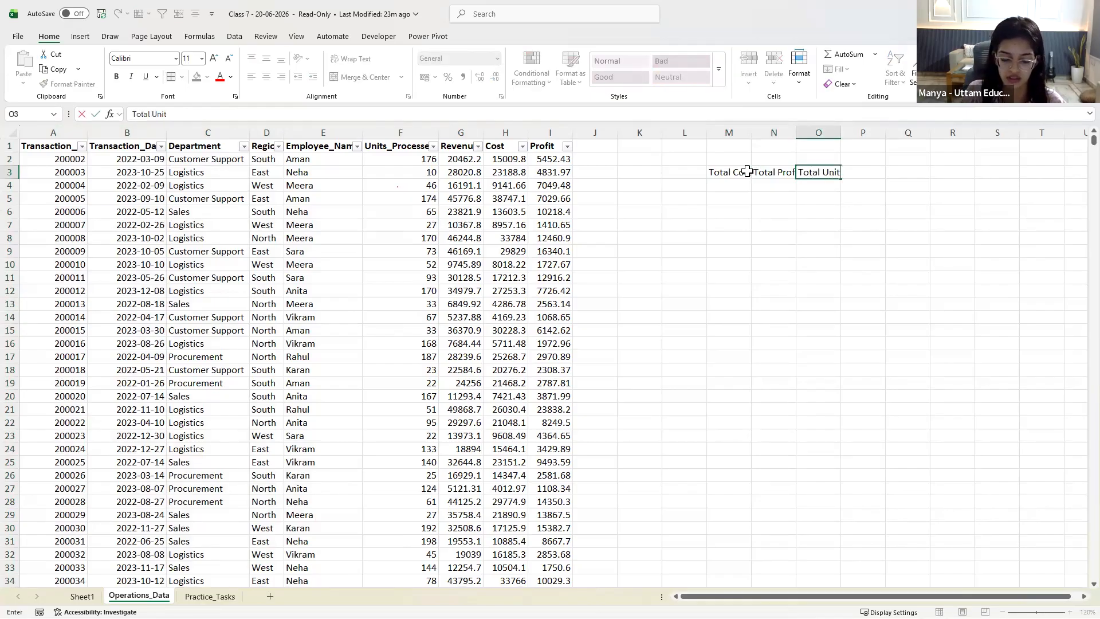
pyautogui.write(' pro.')
# Enter the heading Region in cell L3, in front of the Total Cost heading
pyautogui.press('Left')
pyautogui.press('Left')
pyautogui.press('Left')
pyautogui.press('Left')
pyautogui.press('Right')
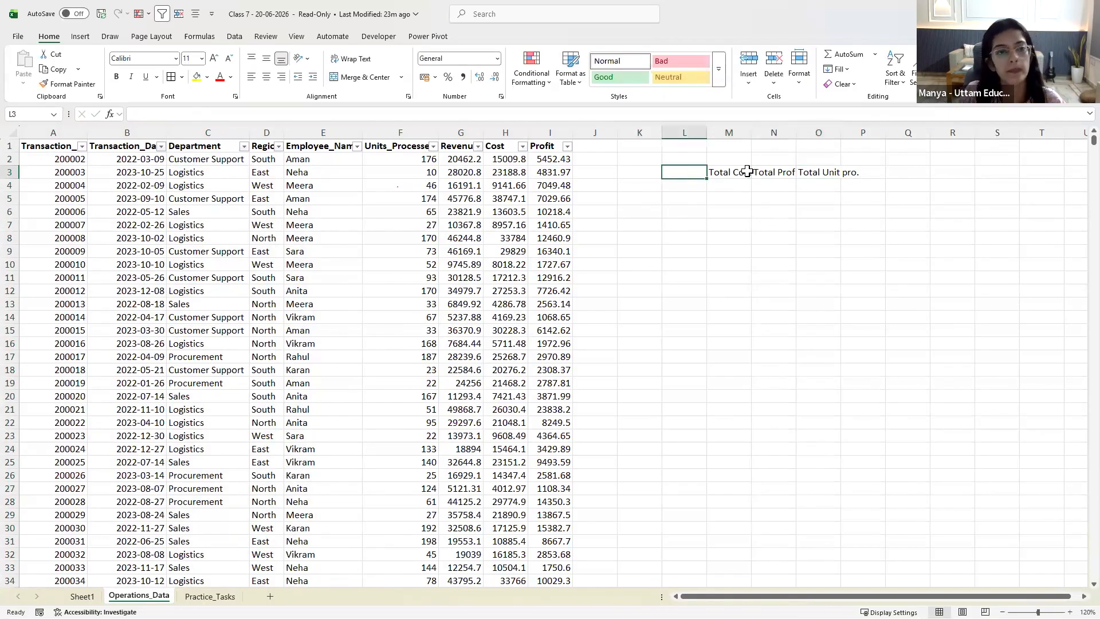
pyautogui.write('Region')
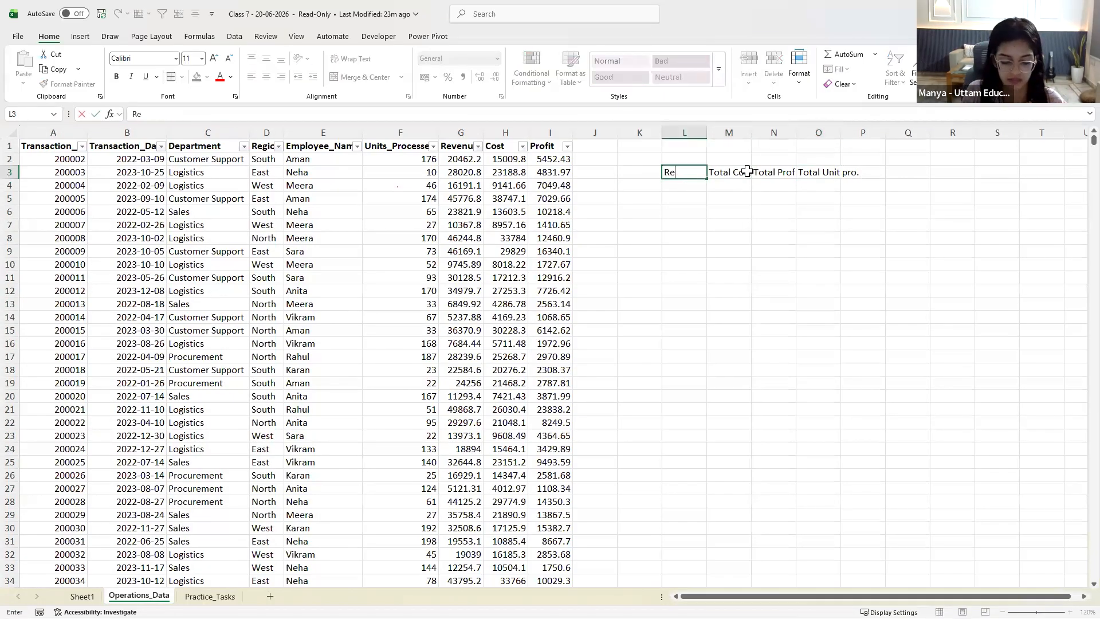
pyautogui.press('Return')
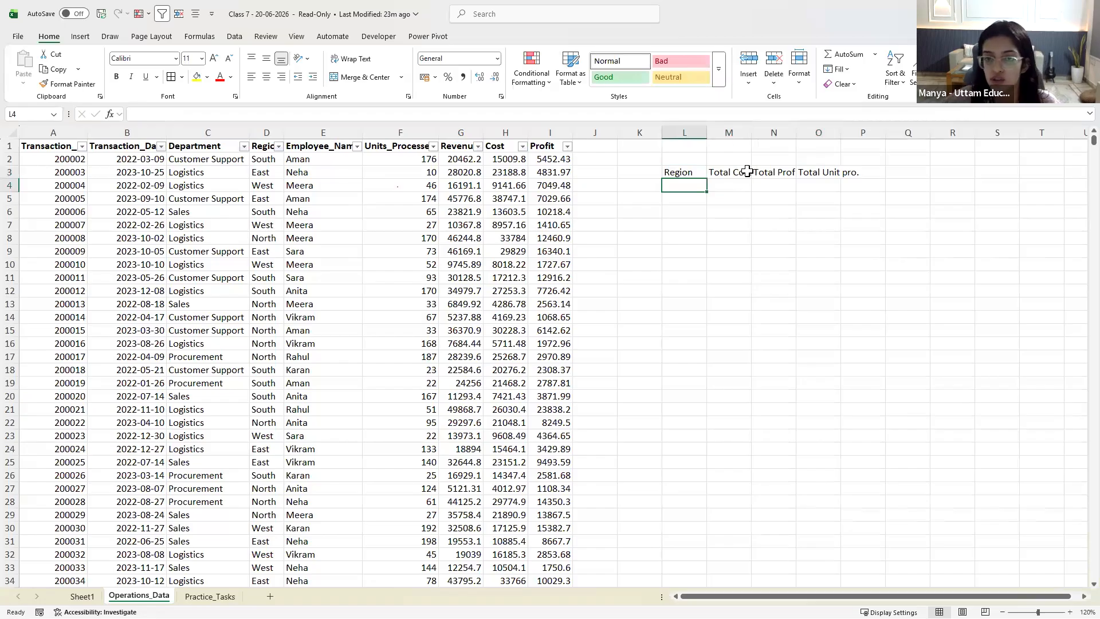
# Autofit the widths of columns L to O to their headings
pyautogui.moveTo(706, 128); pyautogui.dragTo(861, 134)
pyautogui.doubleClick(861, 134)
pyautogui.click(823, 198)
# Examine the planned summary layout beneath the Region, Total Cost, Total Profit and Total Unit pro. headings
pyautogui.click(678, 172)
pyautogui.moveTo(678, 184); pyautogui.dragTo(678, 238)
pyautogui.moveTo(720, 185); pyautogui.dragTo(721, 238)
pyautogui.moveTo(770, 185); pyautogui.dragTo(770, 237)
pyautogui.moveTo(828, 173); pyautogui.dragTo(832, 251)
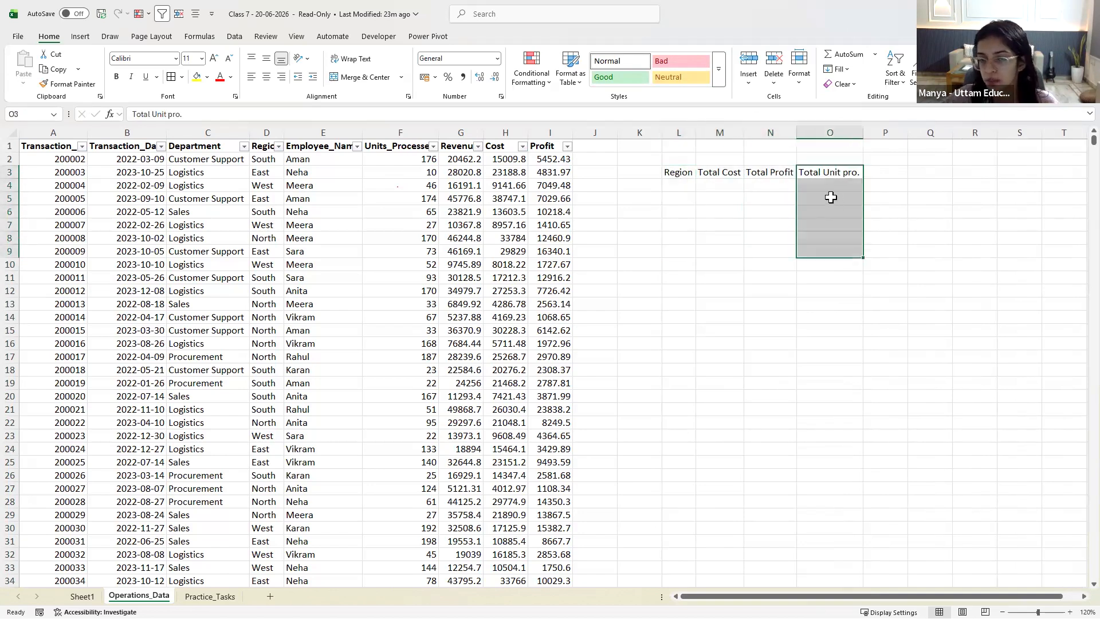
pyautogui.moveTo(679, 171); pyautogui.dragTo(834, 244)
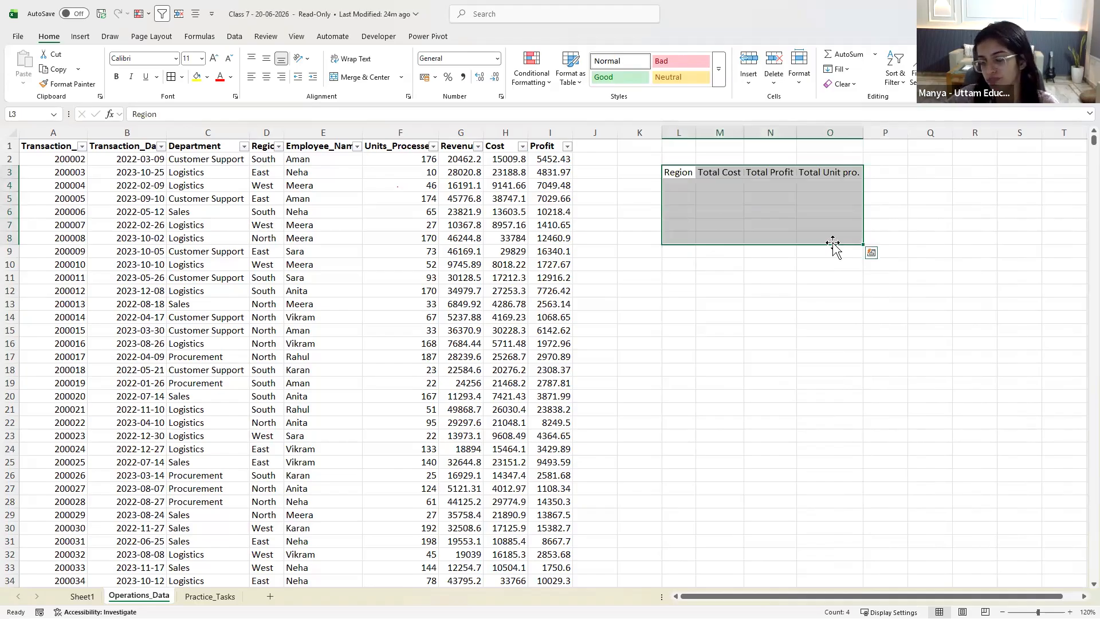
pyautogui.click(754, 236)
# Copy the headings in L3:O3 of Operations_Data to Sheet1, starting at cell A20
pyautogui.moveTo(675, 171); pyautogui.dragTo(854, 174)
pyautogui.hotkey('ctrl', 'c')
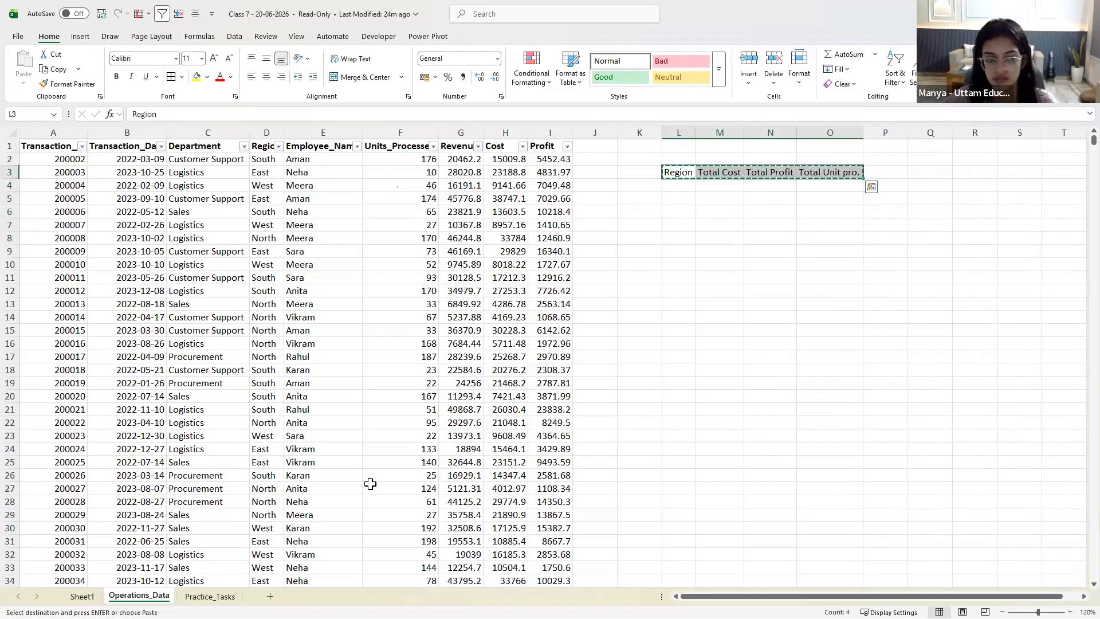
pyautogui.click(82, 595)
pyautogui.click(50, 355)
pyautogui.press('Return')
# Widen column C on Sheet1 so that the Total Profit heading fits
pyautogui.click(234, 423)
pyautogui.click(214, 353)
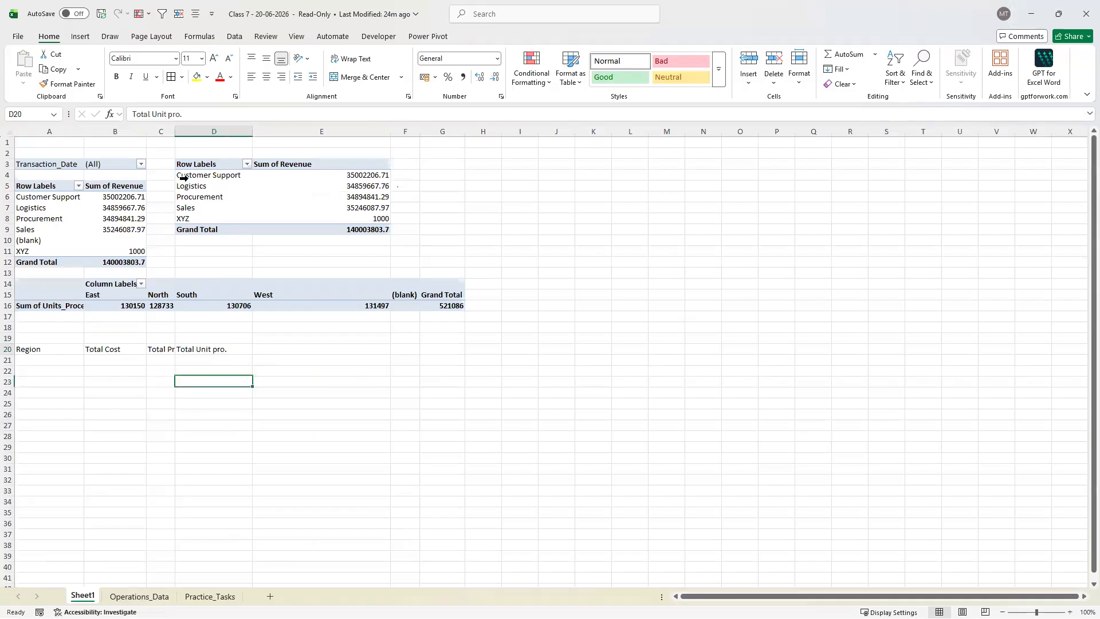
pyautogui.moveTo(178, 135); pyautogui.dragTo(241, 137)
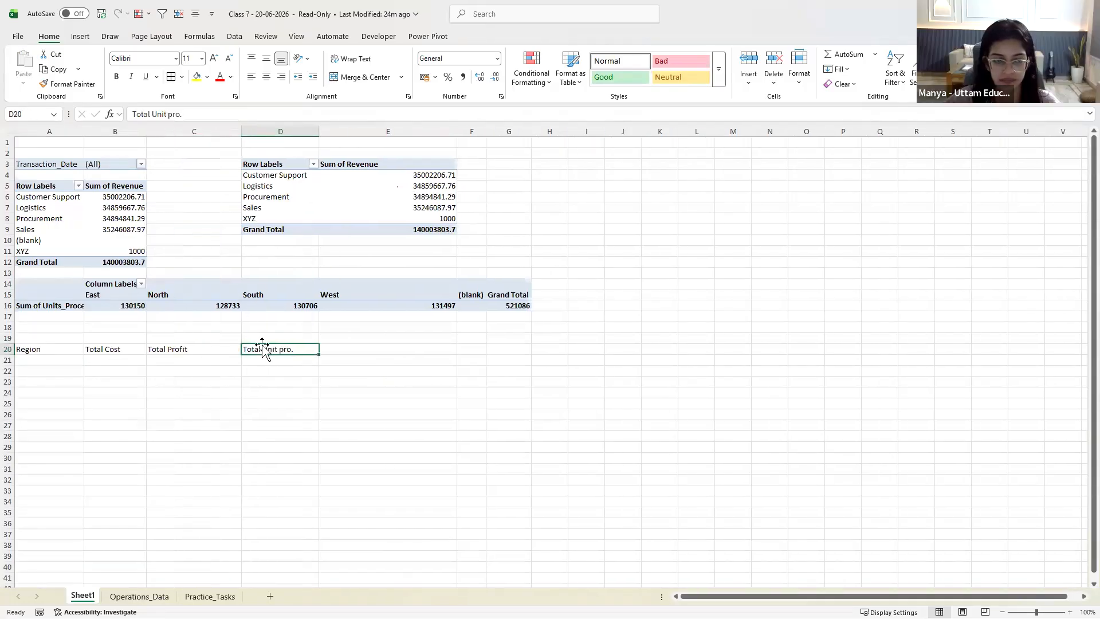
pyautogui.moveTo(71, 351); pyautogui.dragTo(269, 352)
pyautogui.click(225, 370)
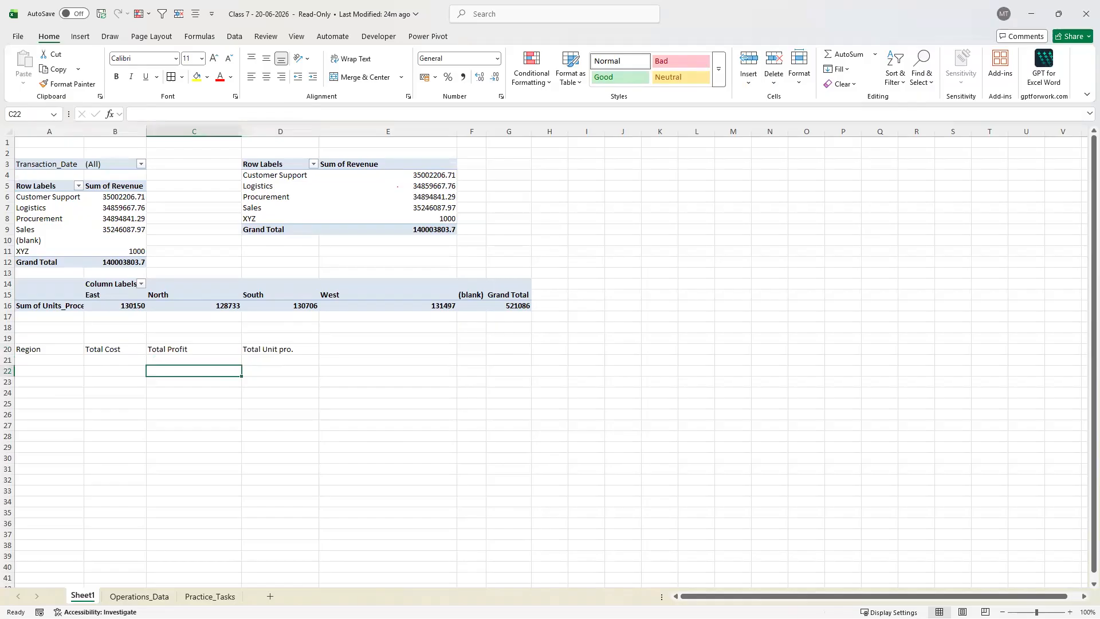
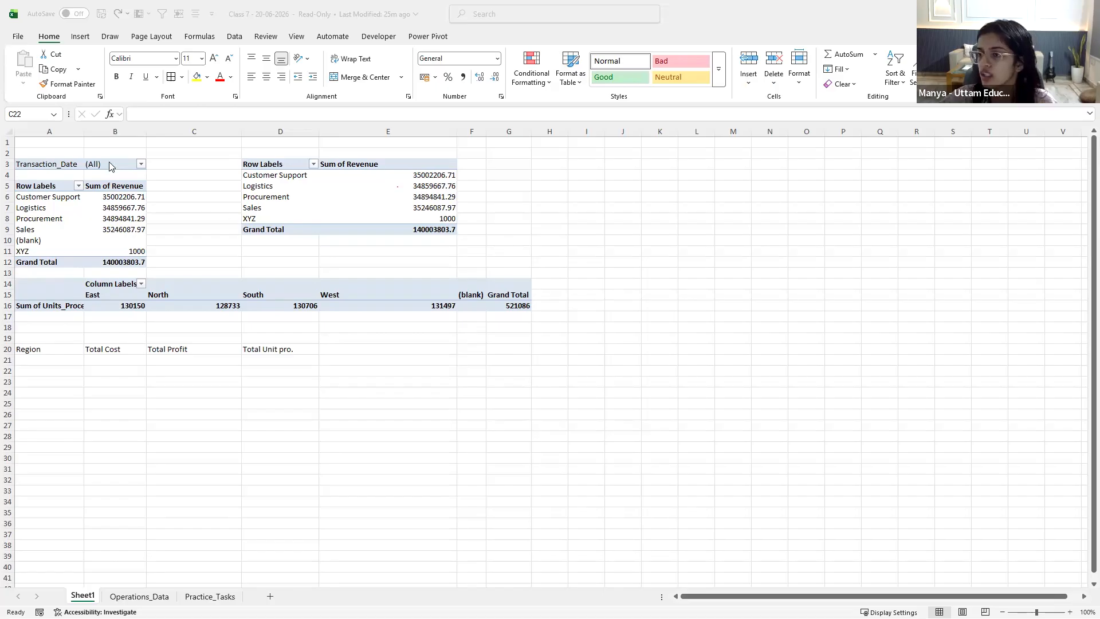
pyautogui.click(172, 370)
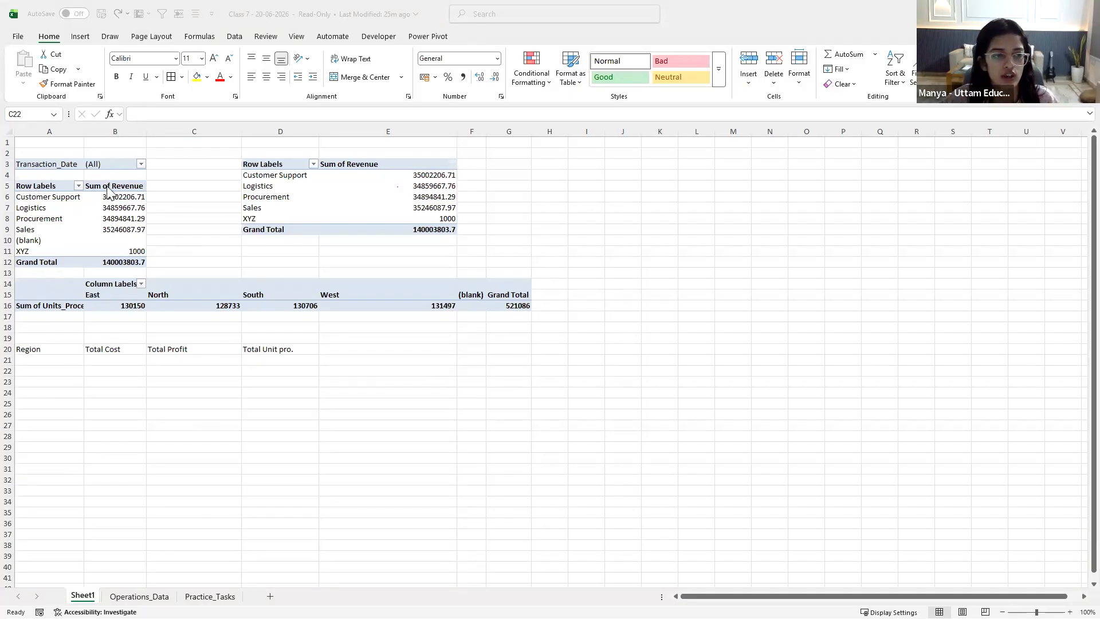
# Duplicate the PivotTable of units processed by region in A14:G16 to cell A22
pyautogui.click(364, 187)
pyautogui.click(292, 164)
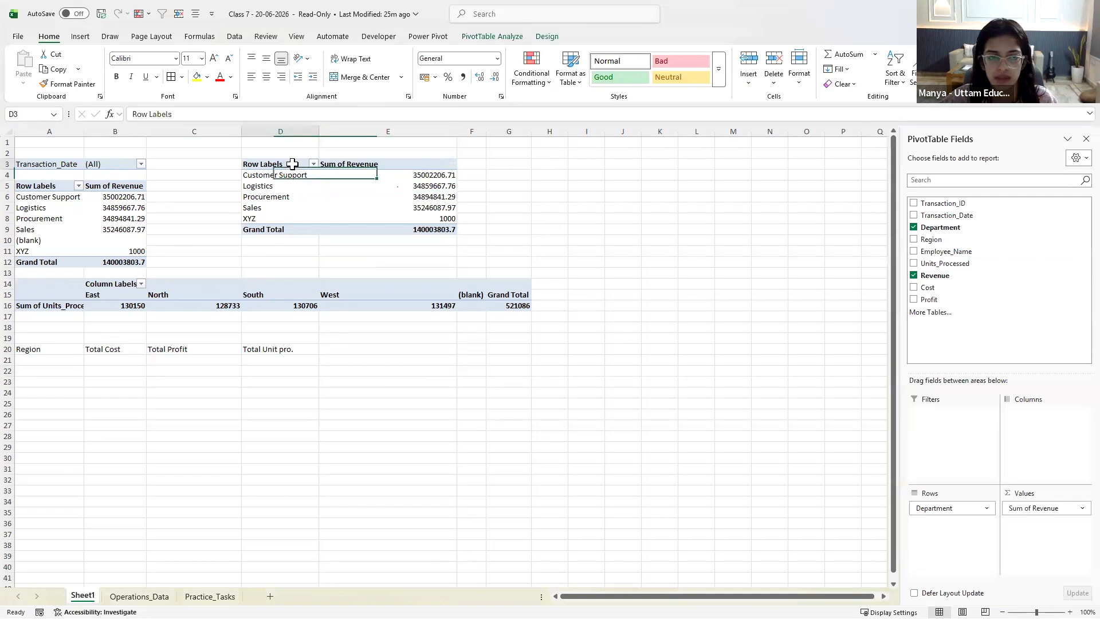
pyautogui.moveTo(46, 283); pyautogui.dragTo(506, 304)
pyautogui.hotkey('ctrl', 'c')
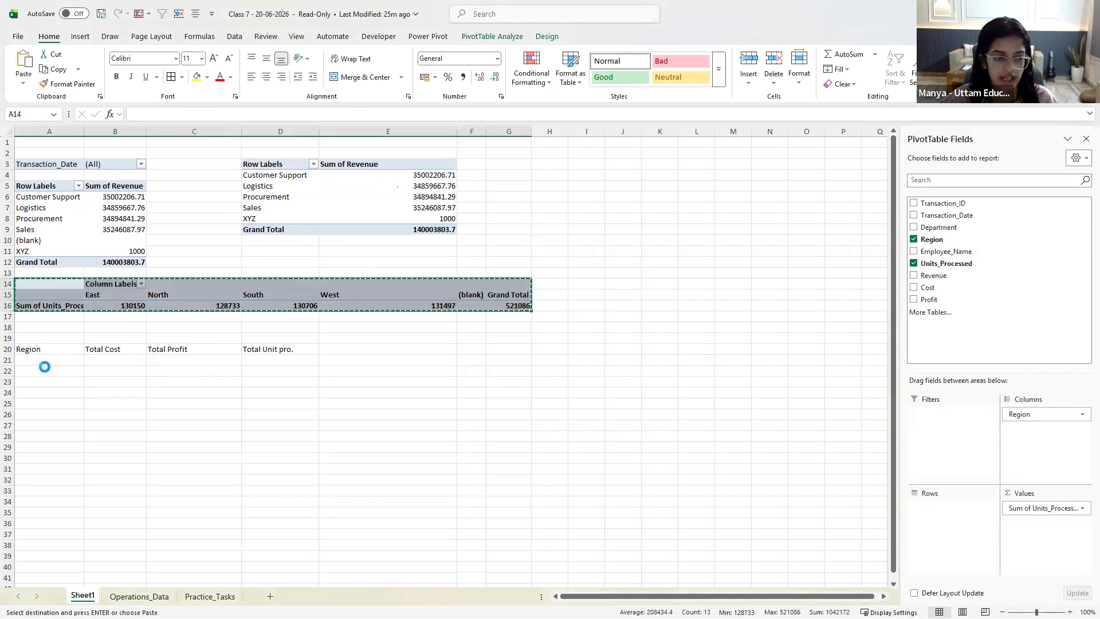
pyautogui.click(44, 370)
pyautogui.hotkey('ctrl', 'v')
# In the copied PivotTable, move Region from Columns to Rows and add Cost and Profit to Values
pyautogui.moveTo(1043, 413); pyautogui.dragTo(954, 508)
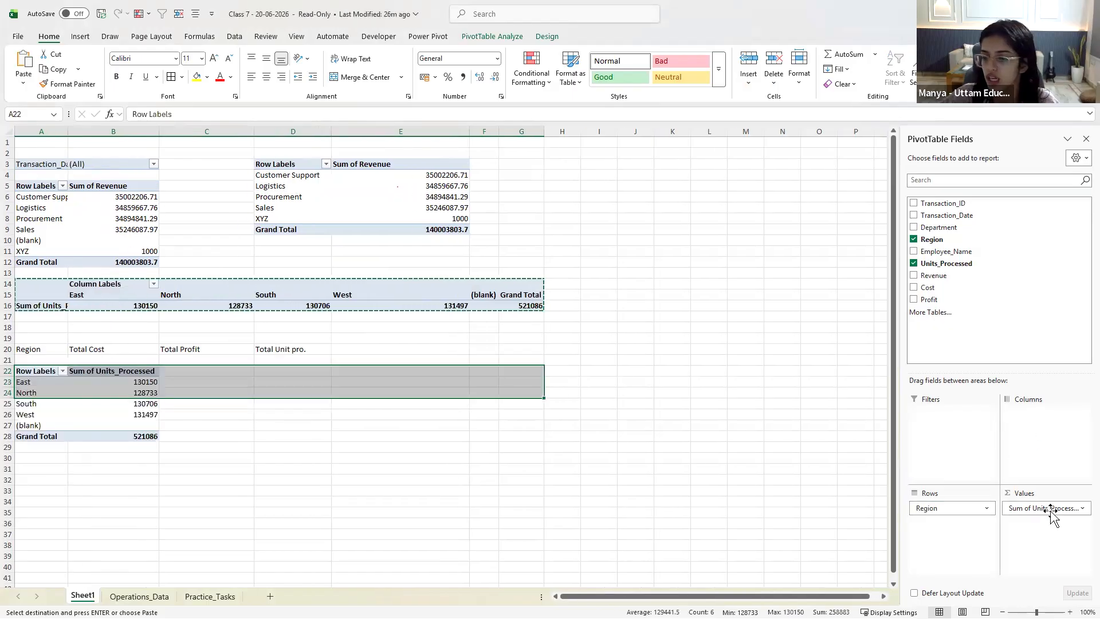
pyautogui.moveTo(927, 287); pyautogui.dragTo(1042, 524)
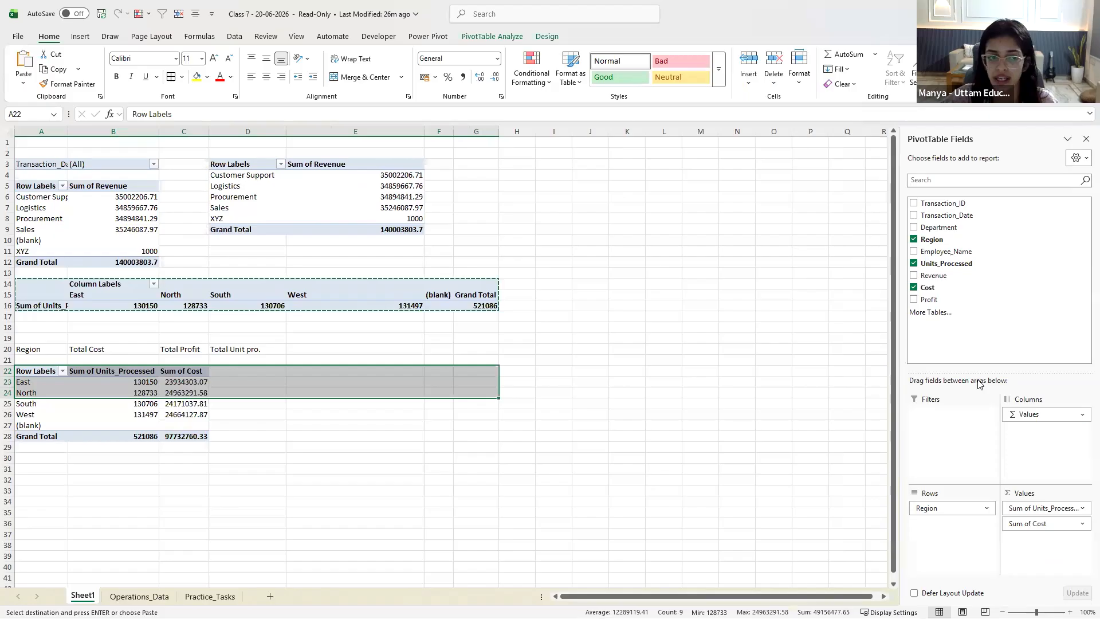
pyautogui.moveTo(928, 299); pyautogui.dragTo(1030, 535)
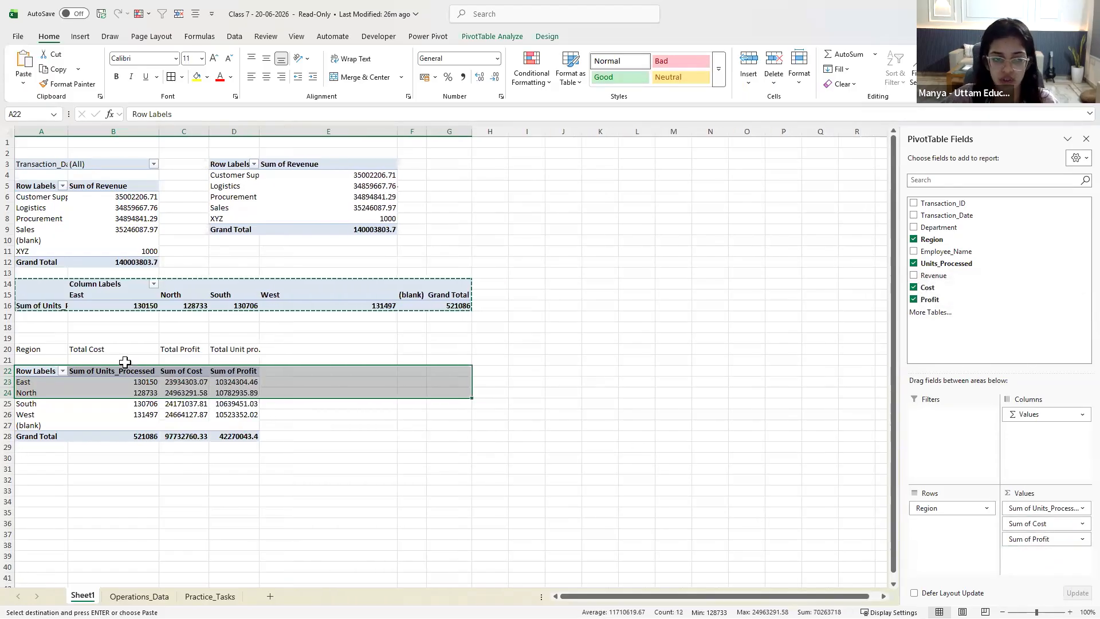
# Reorder the copied PivotTable's Values so that Sum of Units_Processed comes after Sum of Cost and Sum of Profit
pyautogui.click(106, 348)
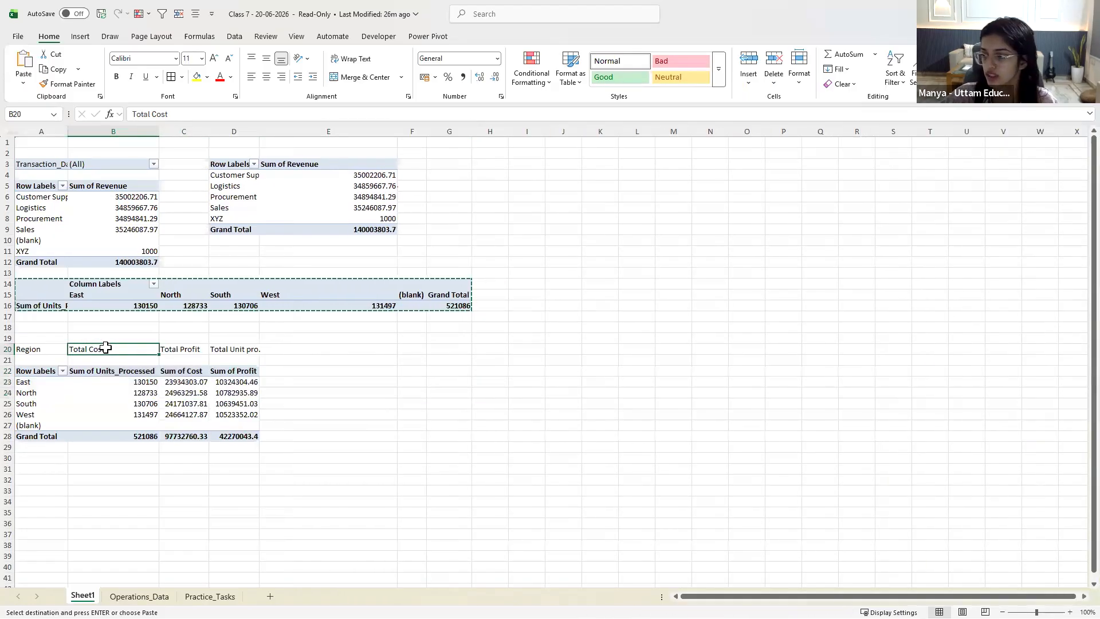
pyautogui.click(91, 405)
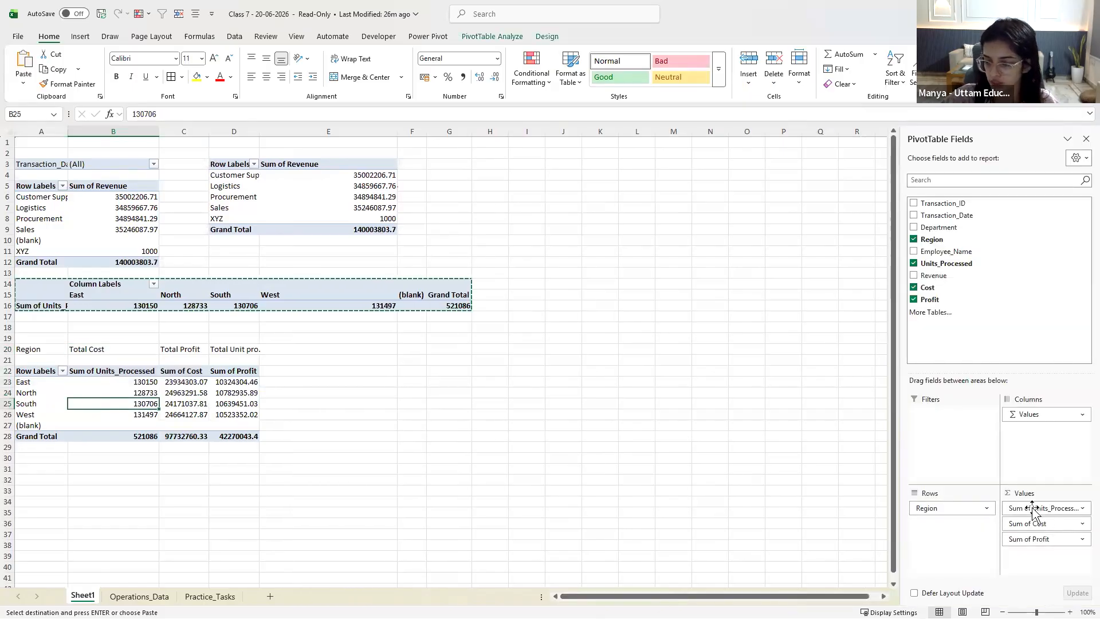
pyautogui.moveTo(1033, 508); pyautogui.dragTo(1031, 549)
pyautogui.click(145, 456)
# Compare the new PivotTable's region rows and cost, profit and units columns with the headings in row 20
pyautogui.moveTo(34, 372); pyautogui.dragTo(233, 422)
pyautogui.moveTo(54, 349); pyautogui.dragTo(195, 351)
pyautogui.click(80, 382)
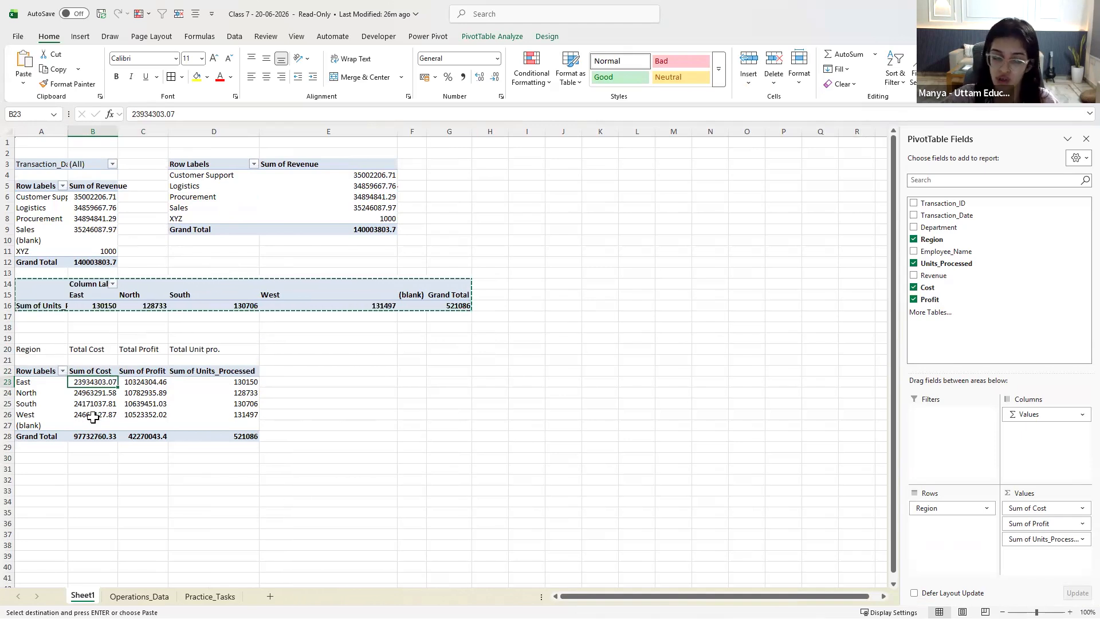
pyautogui.moveTo(142, 393); pyautogui.dragTo(143, 436)
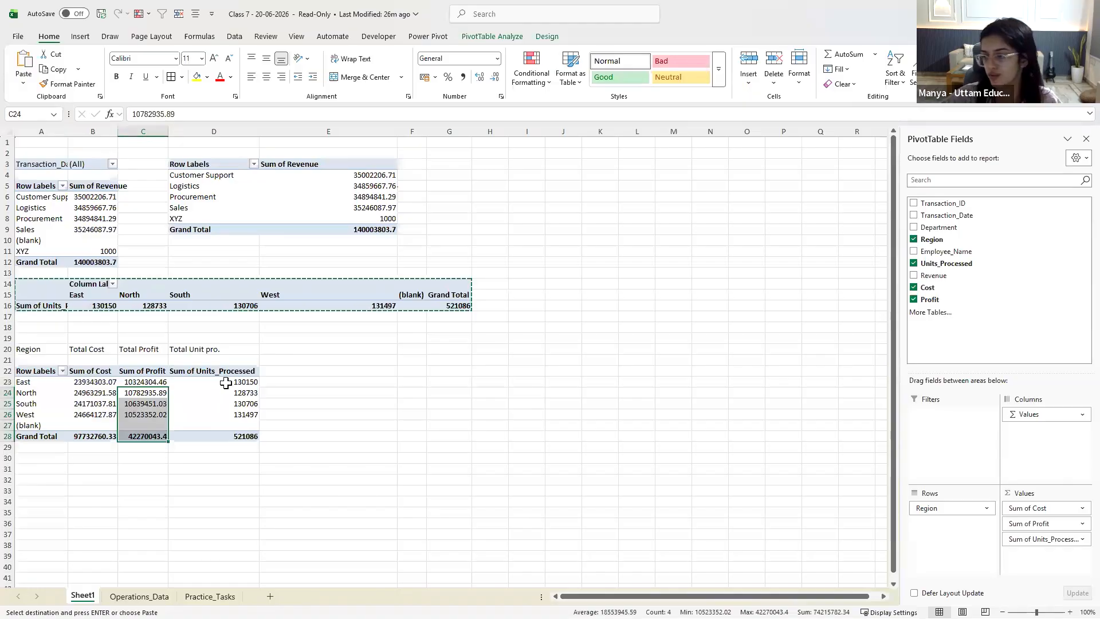
pyautogui.moveTo(221, 395); pyautogui.dragTo(228, 417)
pyautogui.click(143, 403)
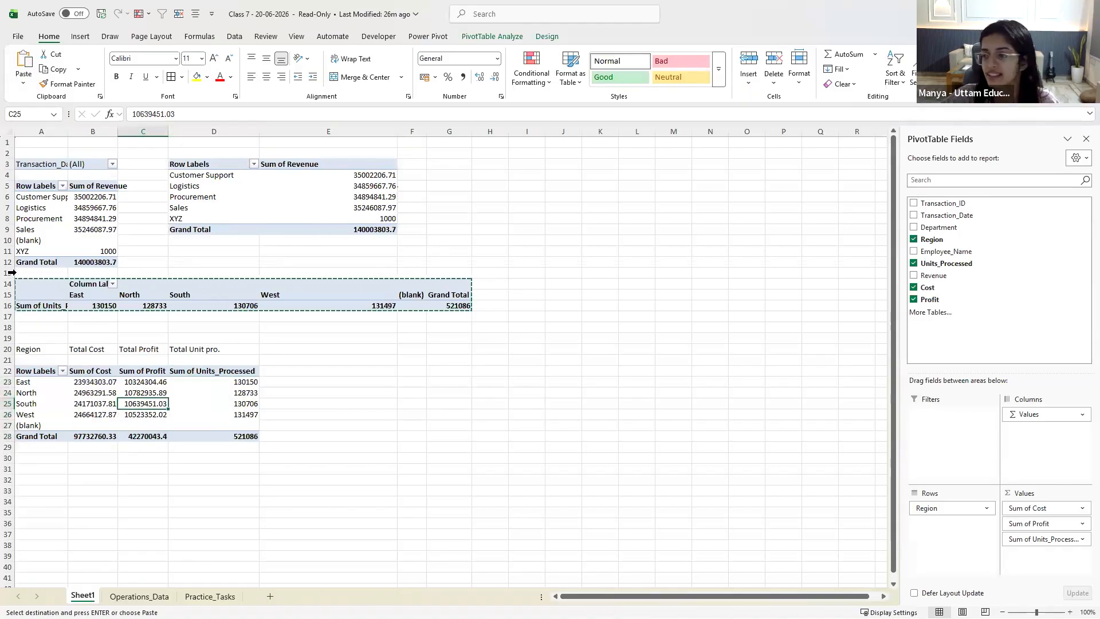
pyautogui.click(124, 392)
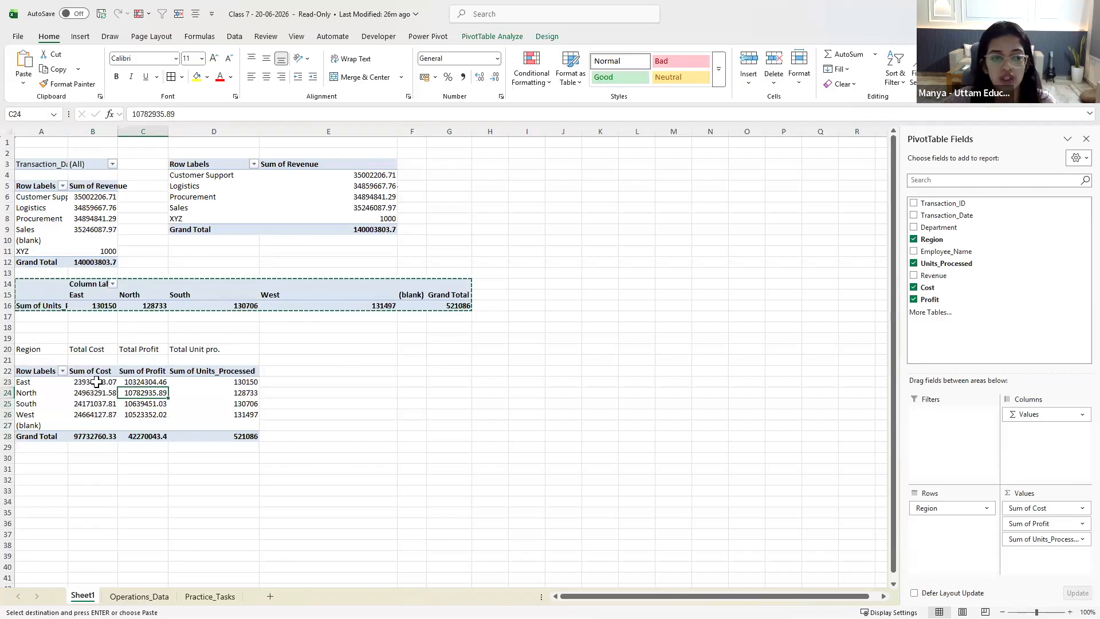
pyautogui.moveTo(96, 381)
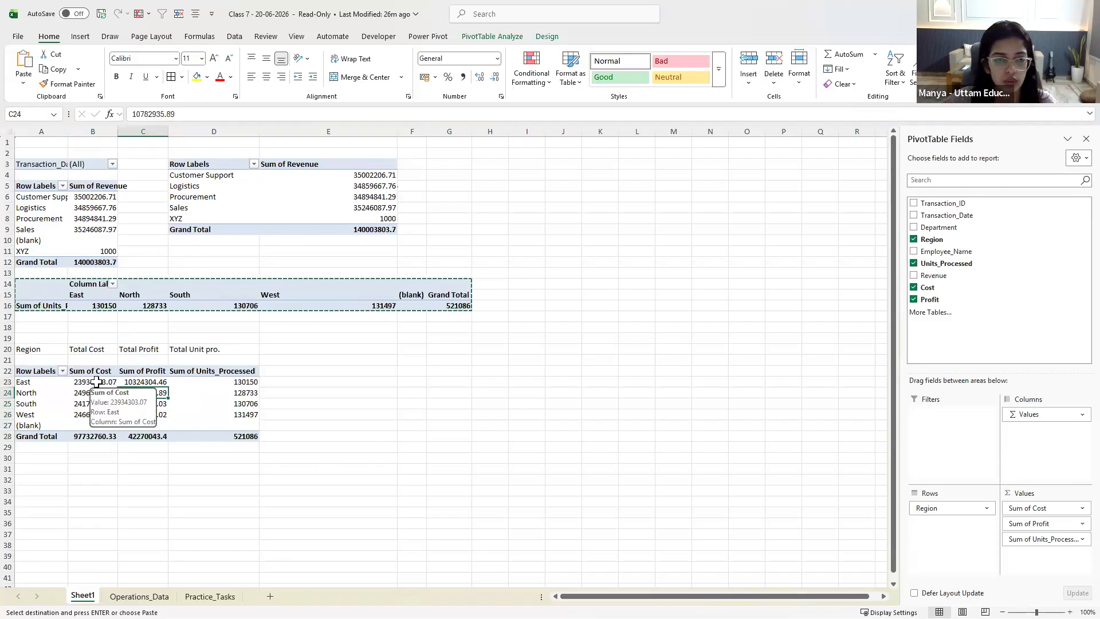
pyautogui.click(96, 382)
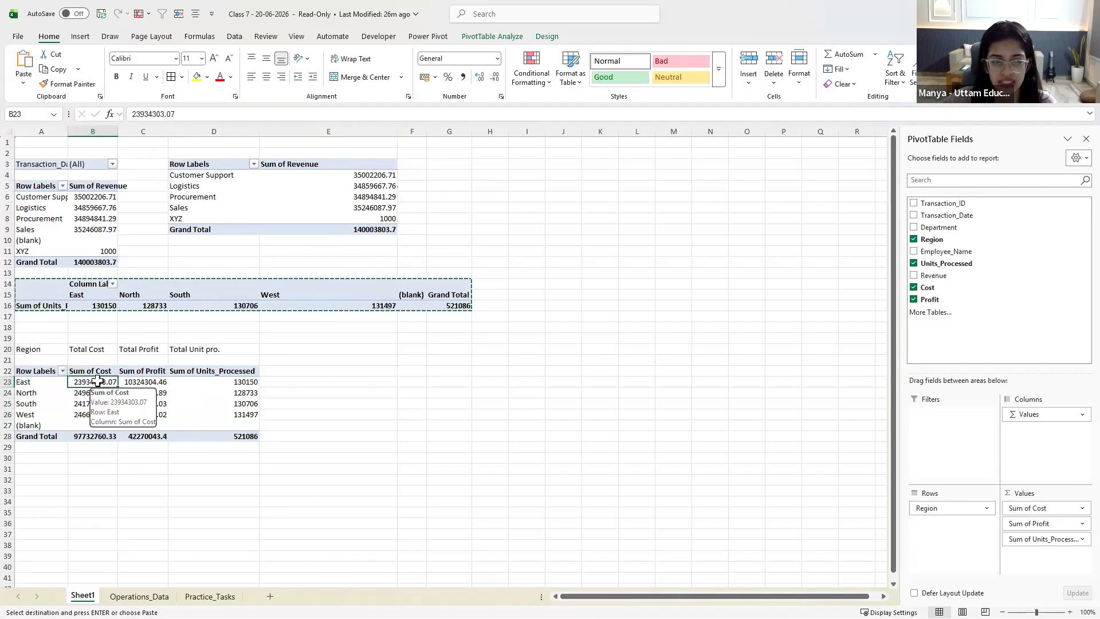
pyautogui.click(238, 403)
# Format the Sum of Cost and Sum of Profit values in B23:C28 with one decimal place
pyautogui.moveTo(142, 381); pyautogui.dragTo(109, 433)
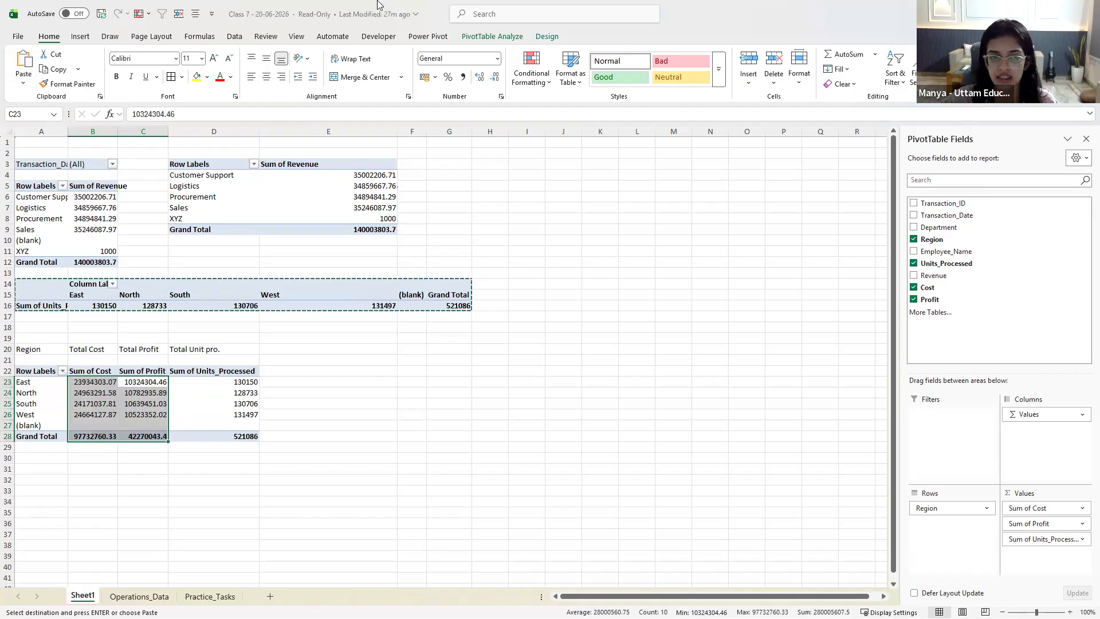
pyautogui.click(480, 78)
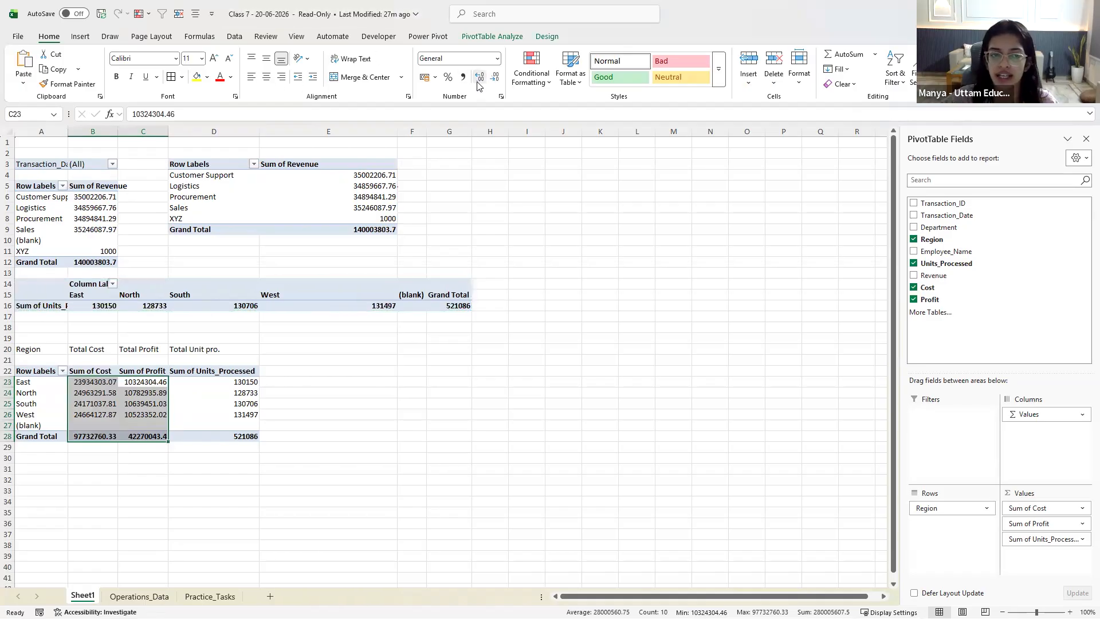
pyautogui.click(494, 80)
pyautogui.click(494, 80)
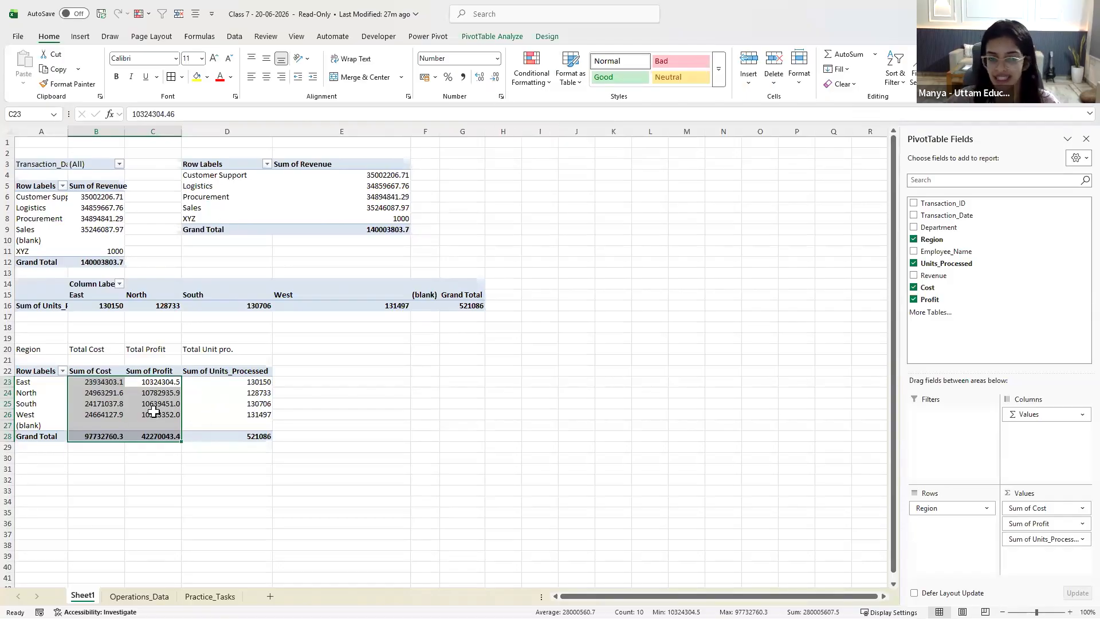
pyautogui.moveTo(209, 422)
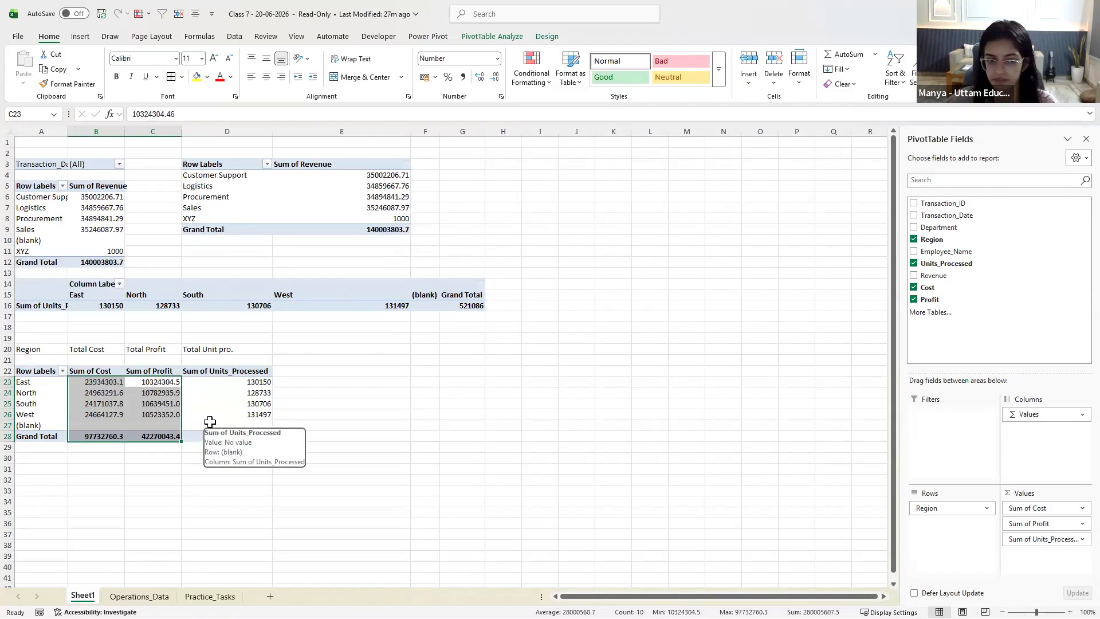
pyautogui.click(160, 467)
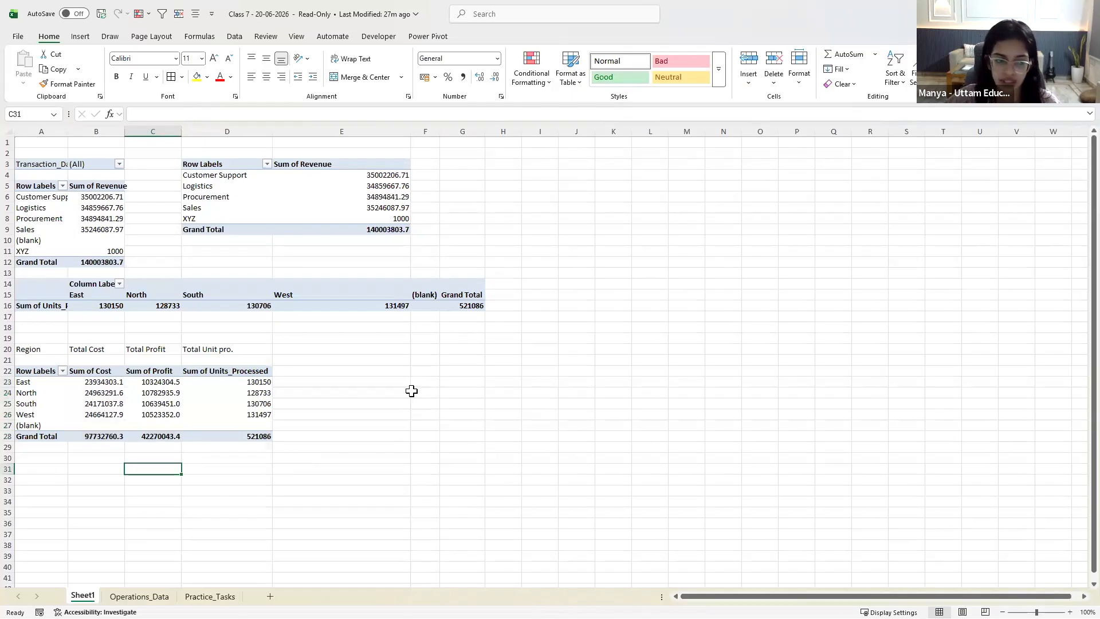
# Copy the region PivotTable in A22:D28 with its cost, profit and units columns, and paste the copy at A31
pyautogui.moveTo(25, 372); pyautogui.dragTo(256, 442)
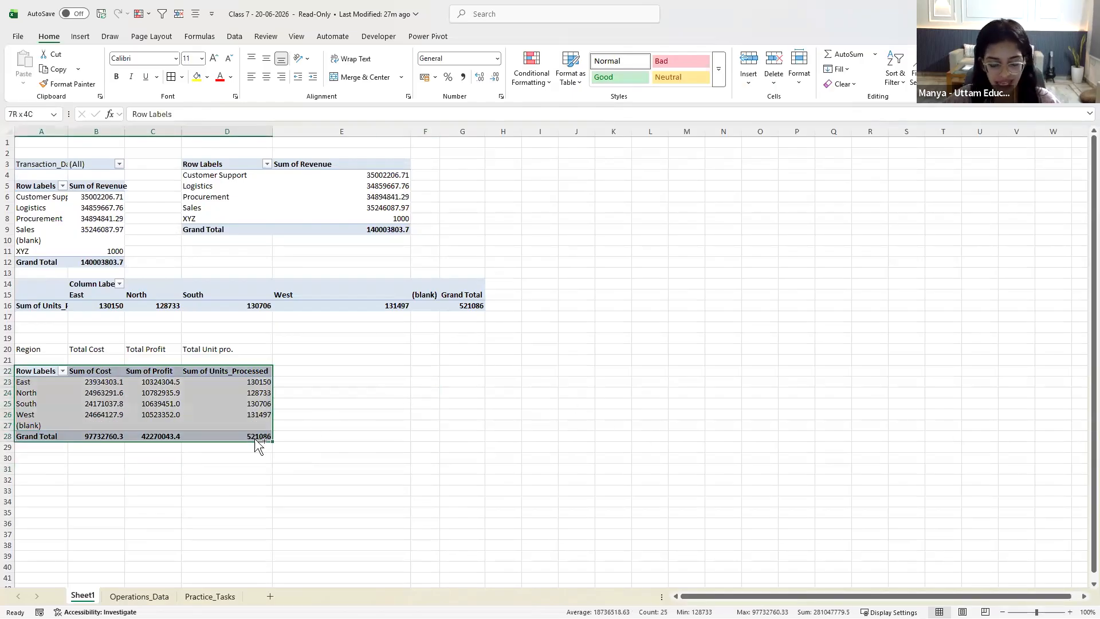
pyautogui.hotkey('ctrl', 'c')
pyautogui.click(52, 468)
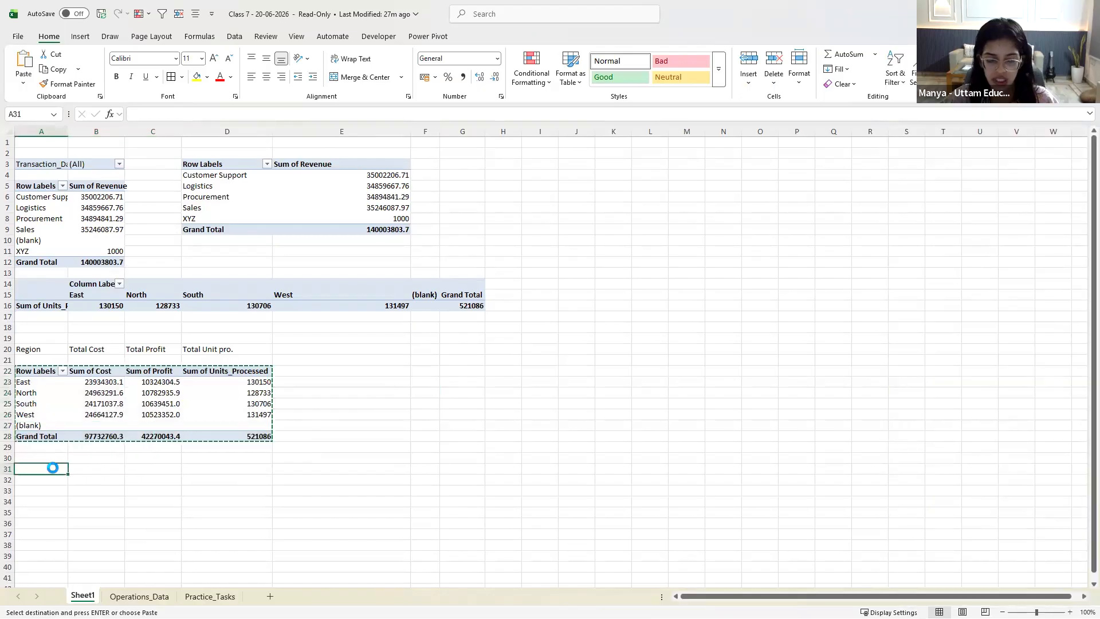
pyautogui.hotkey('ctrl', 'v')
pyautogui.scroll(-2, 174, 435)
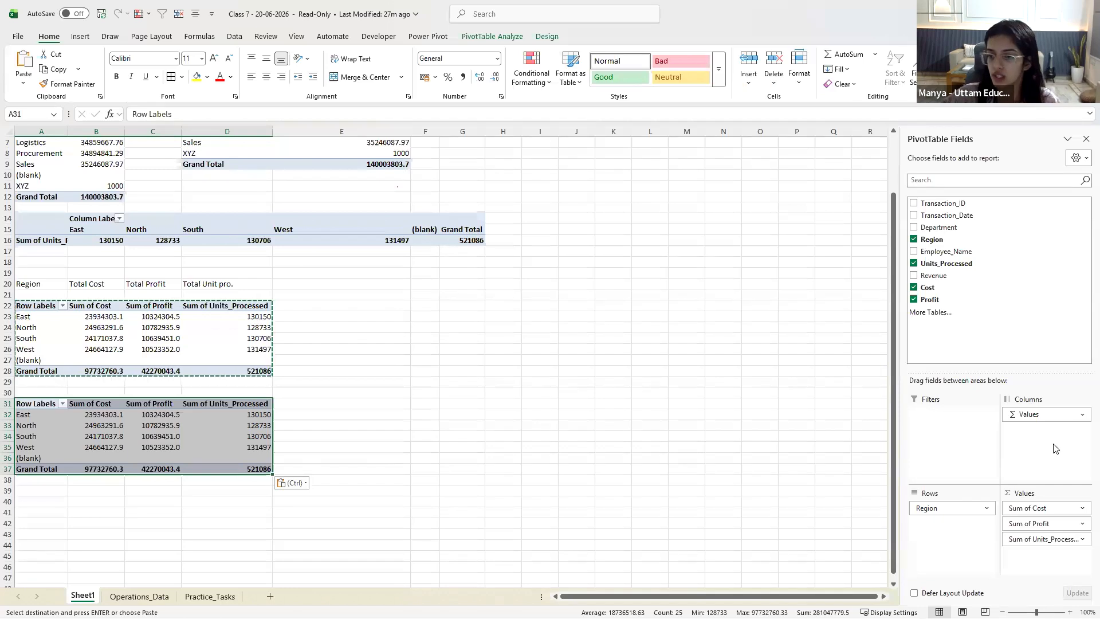
# Remove all value fields from the PivotTable at A31 and add Department below Region in Rows
pyautogui.moveTo(1044, 414); pyautogui.dragTo(1044, 479)
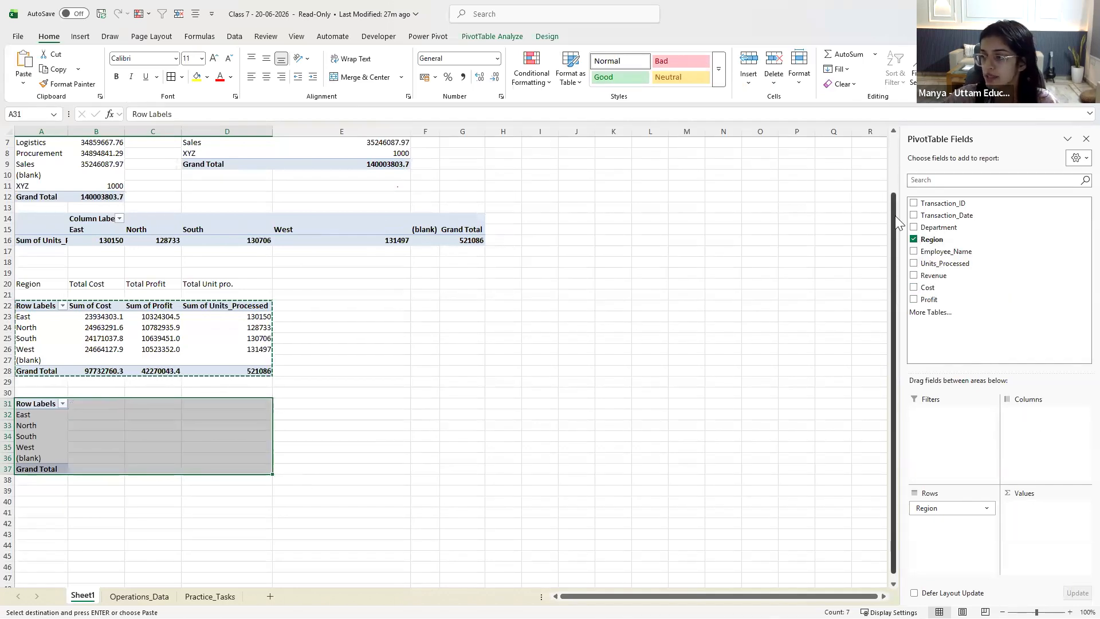
pyautogui.click(914, 228)
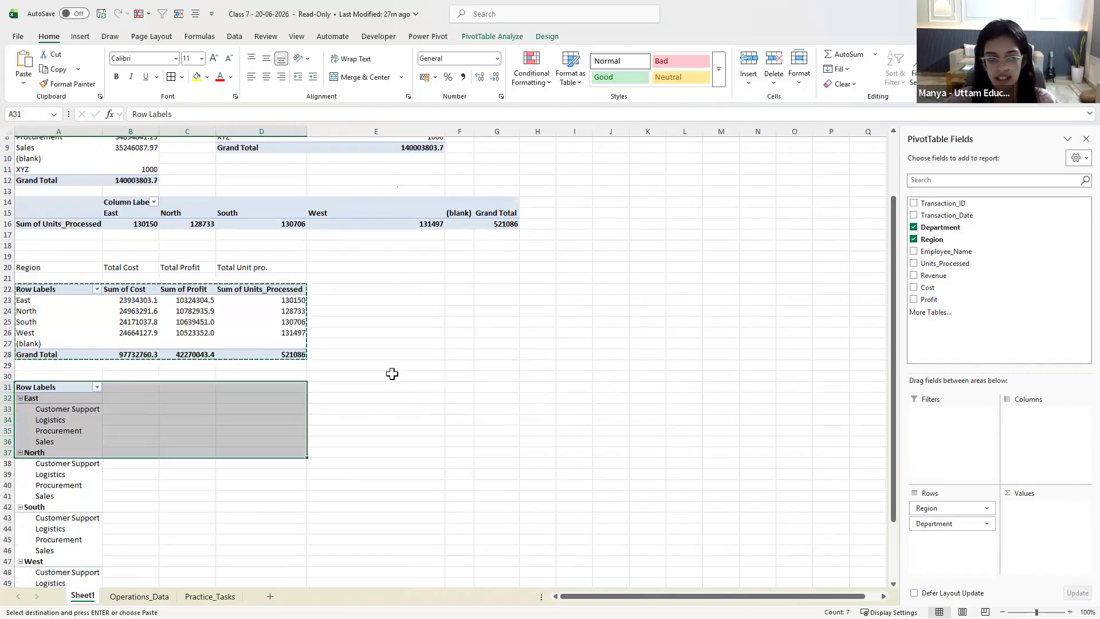
pyautogui.scroll(-5, 184, 348)
# Add Revenue to the Values of the Region and Department PivotTable at A31
pyautogui.click(186, 338)
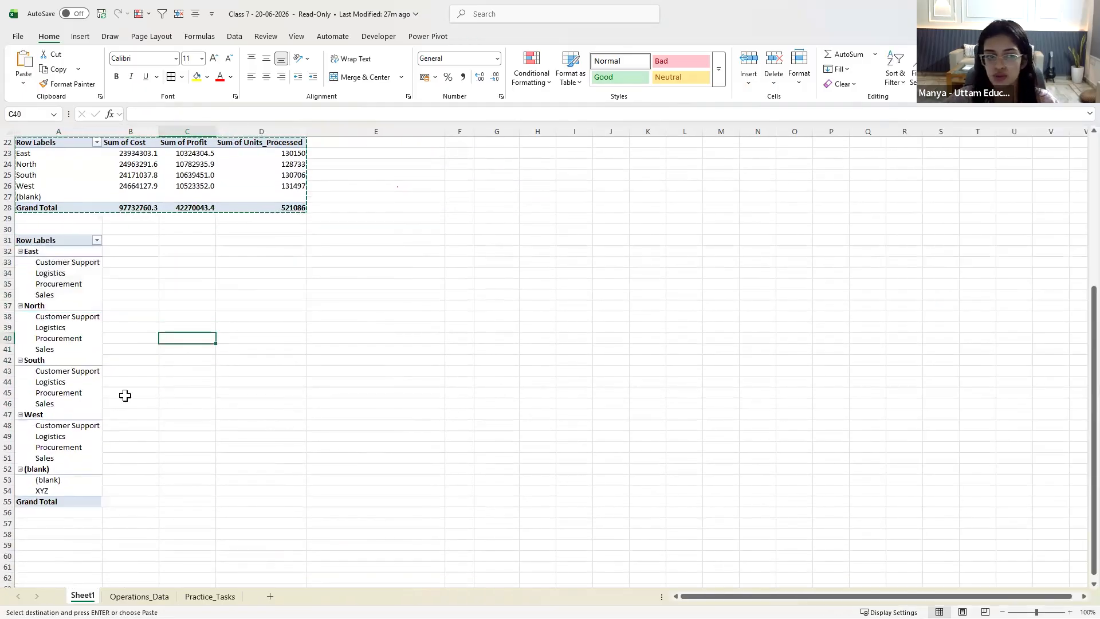
pyautogui.click(80, 382)
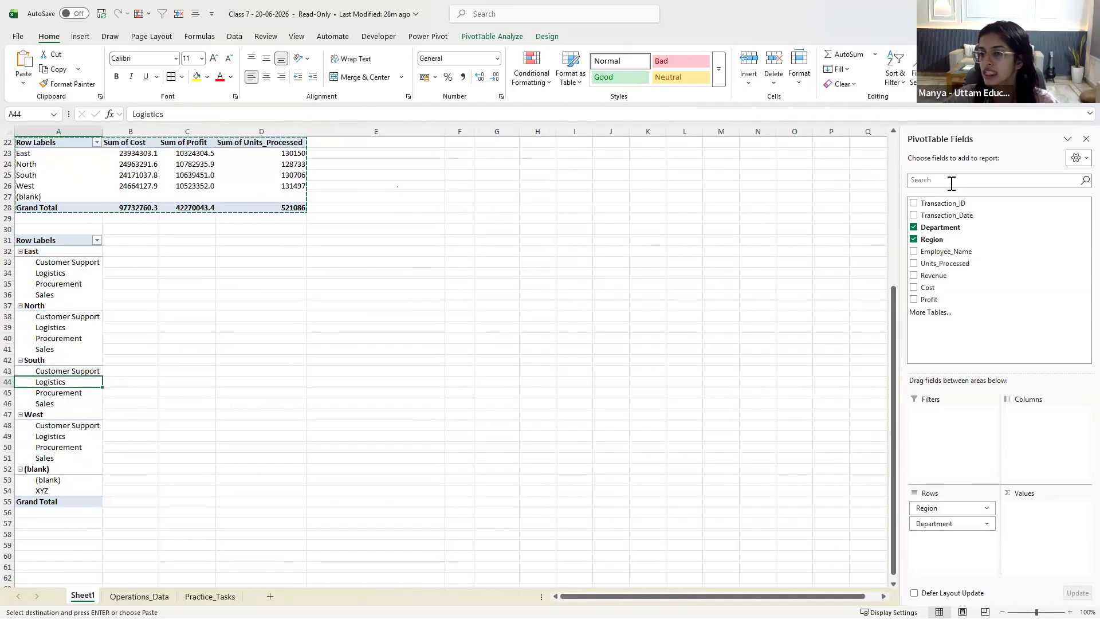
pyautogui.moveTo(931, 275); pyautogui.dragTo(1031, 500)
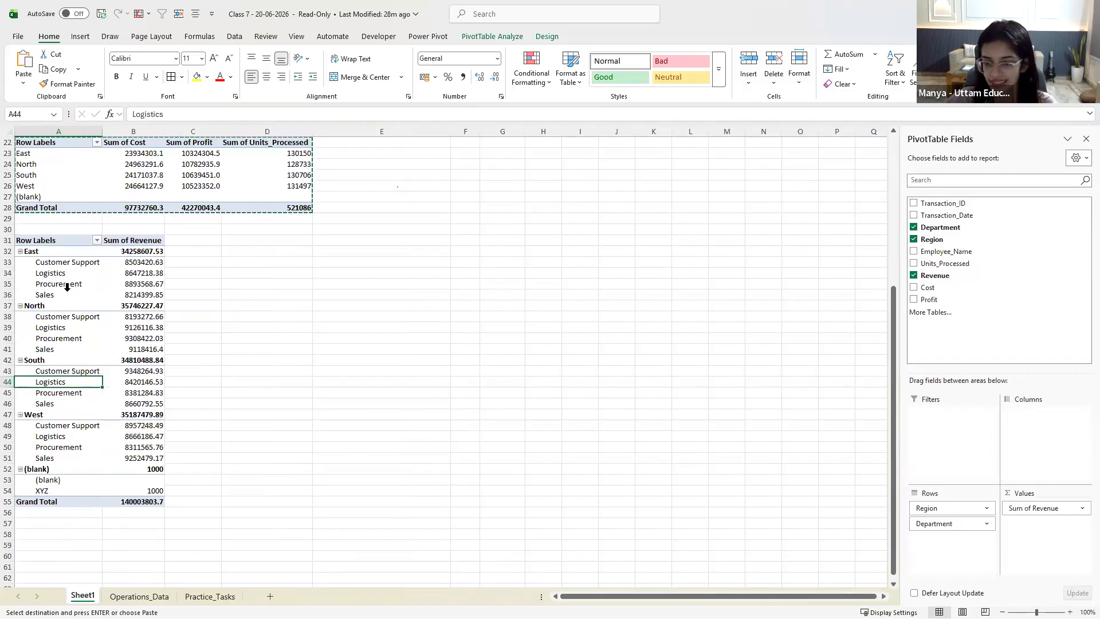
# Examine how the department rows and their revenue are nested under East, and compare their combined revenue with East's subtotal
pyautogui.click(18, 251)
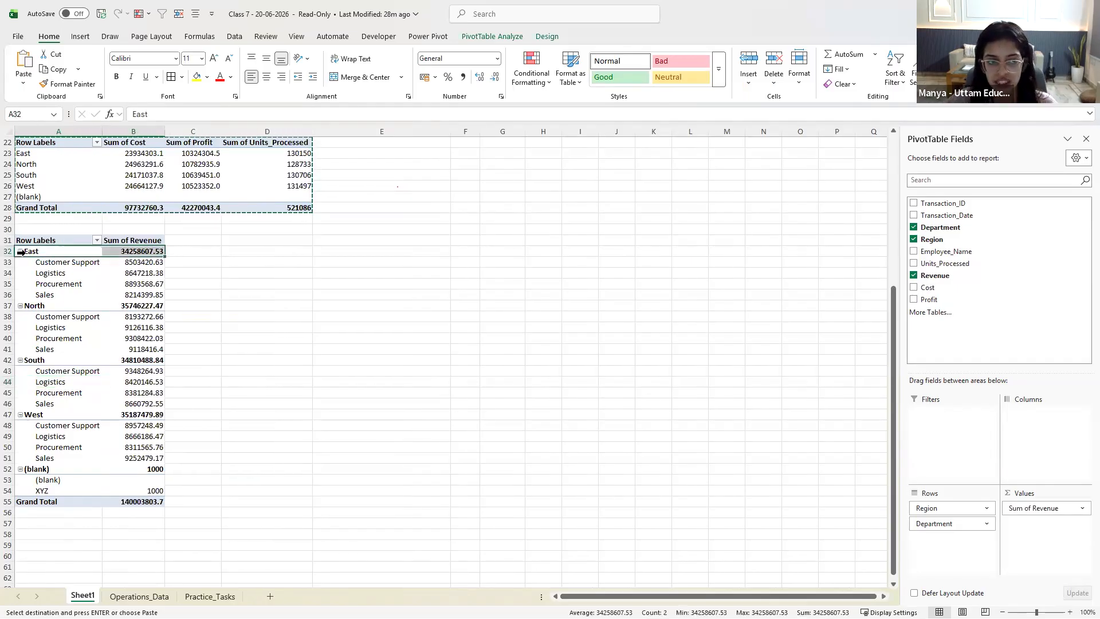
pyautogui.click(32, 262)
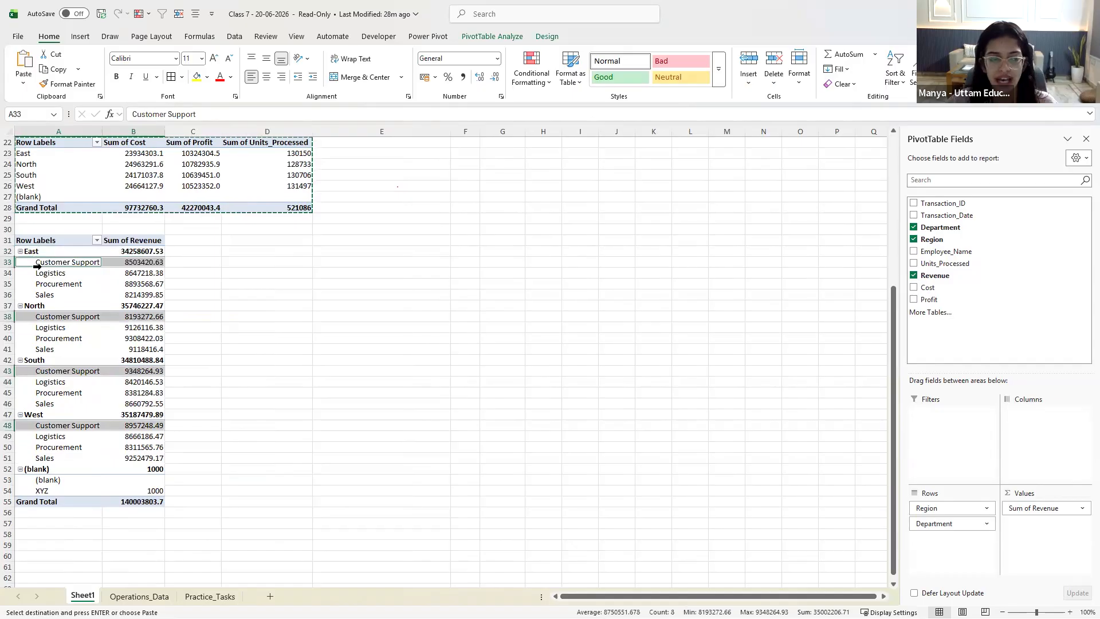
pyautogui.moveTo(61, 294); pyautogui.dragTo(65, 262)
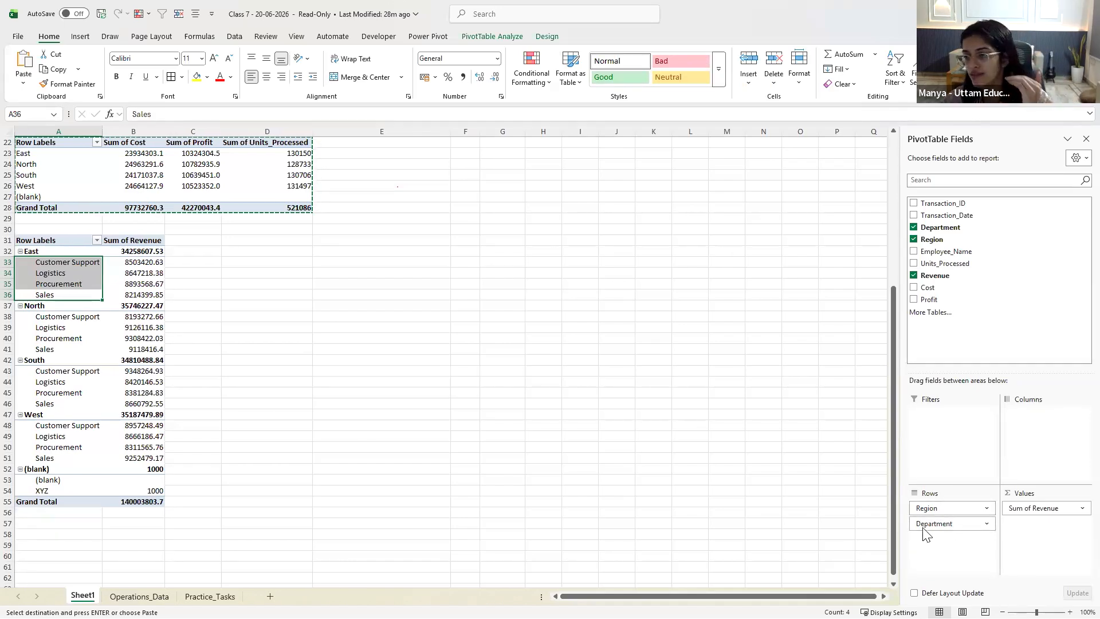
pyautogui.click(47, 252)
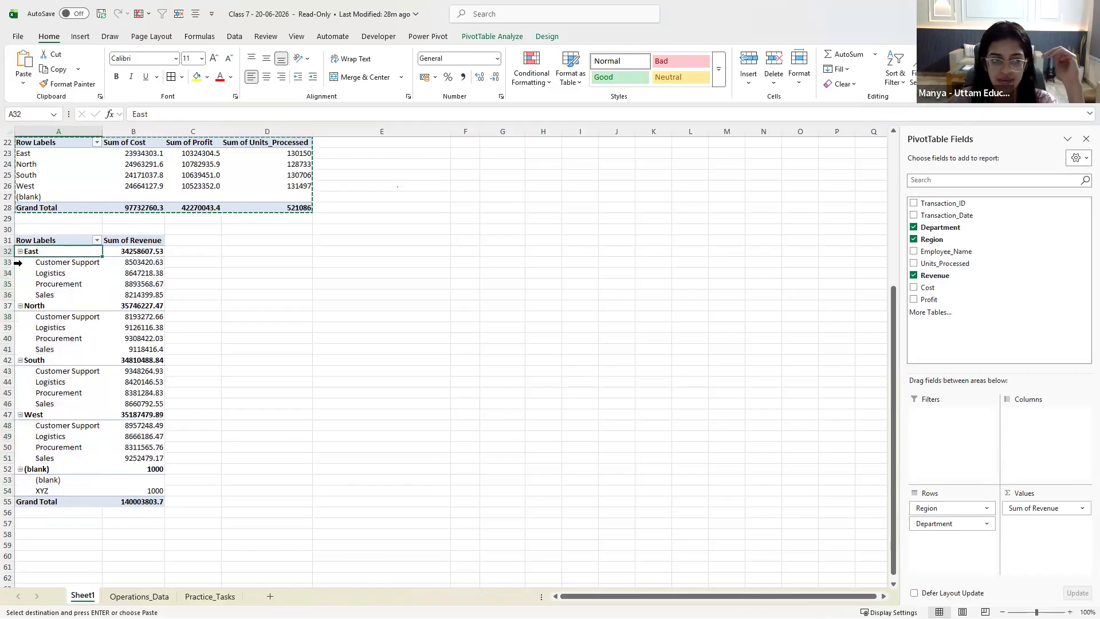
pyautogui.click(22, 262)
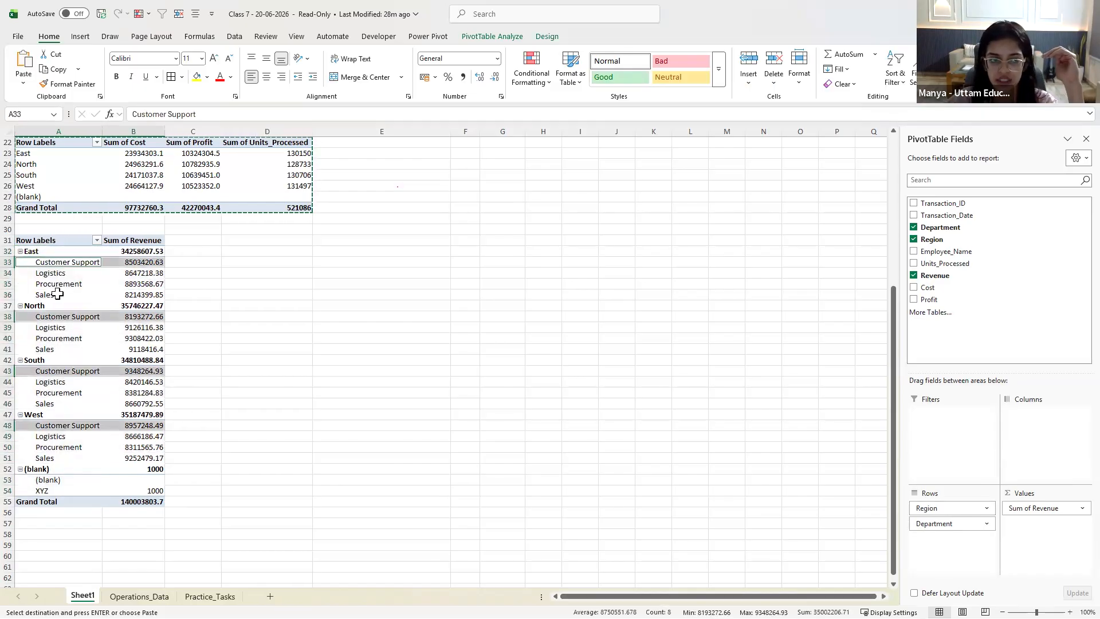
pyautogui.click(58, 295)
pyautogui.moveTo(160, 261); pyautogui.dragTo(37, 295)
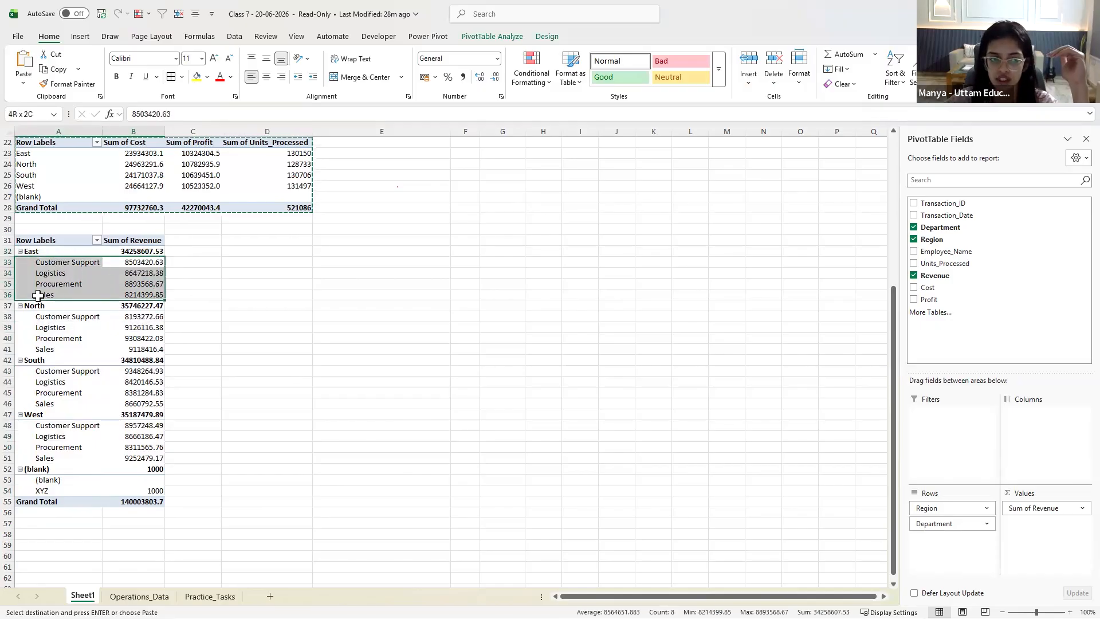
pyautogui.click(114, 274)
pyautogui.moveTo(126, 259); pyautogui.dragTo(133, 291)
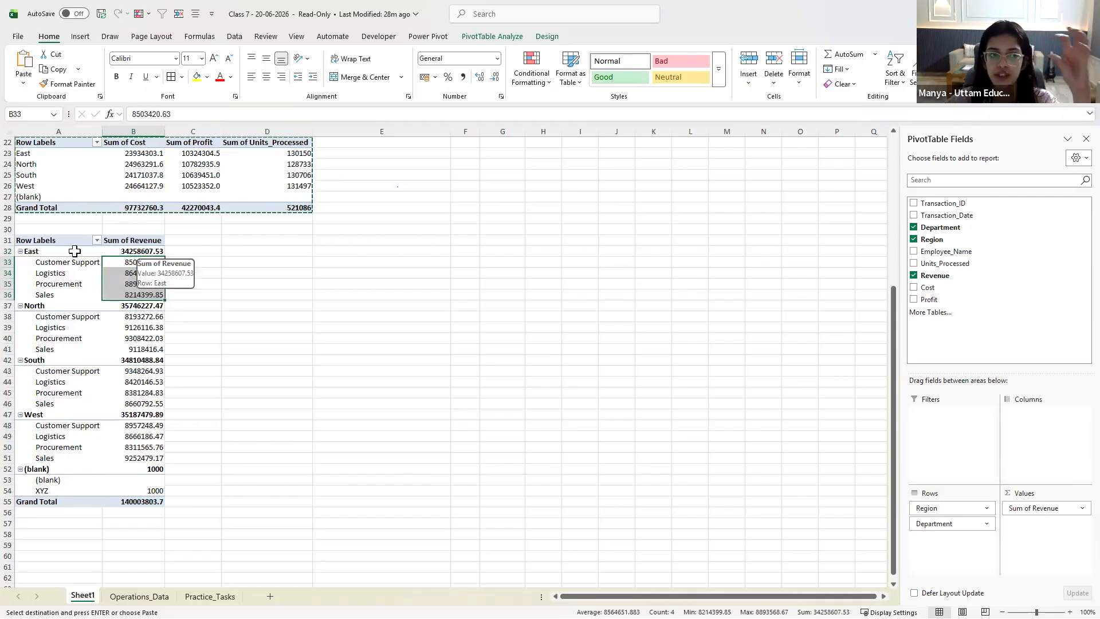
# Move the Department field from the rows to the columns area of the revenue pivot table
pyautogui.click(55, 316)
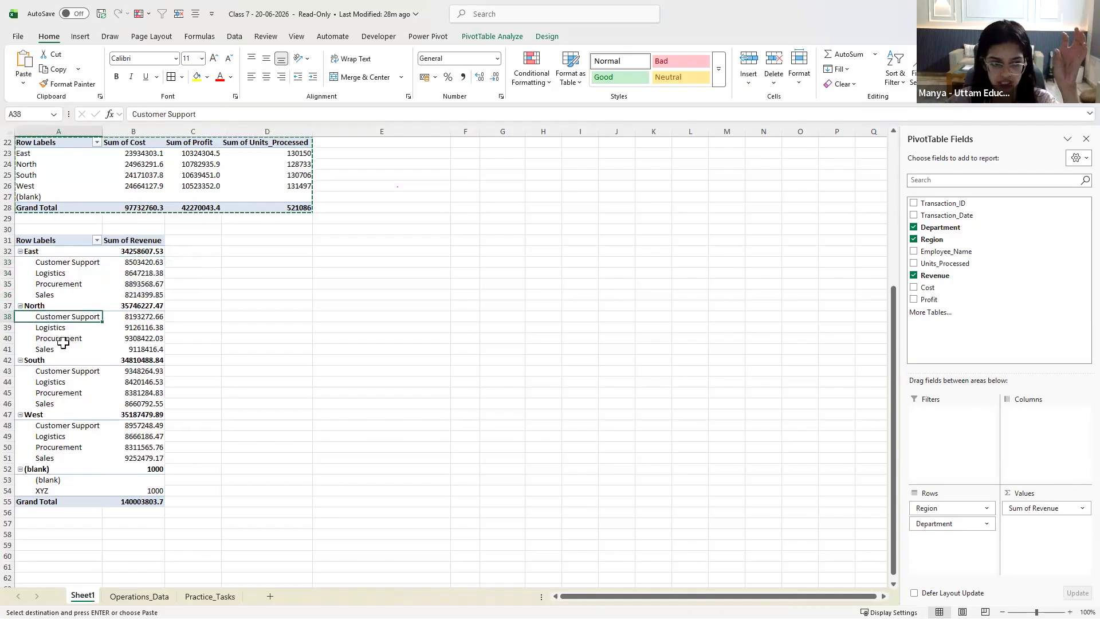
pyautogui.moveTo(140, 316); pyautogui.dragTo(144, 344)
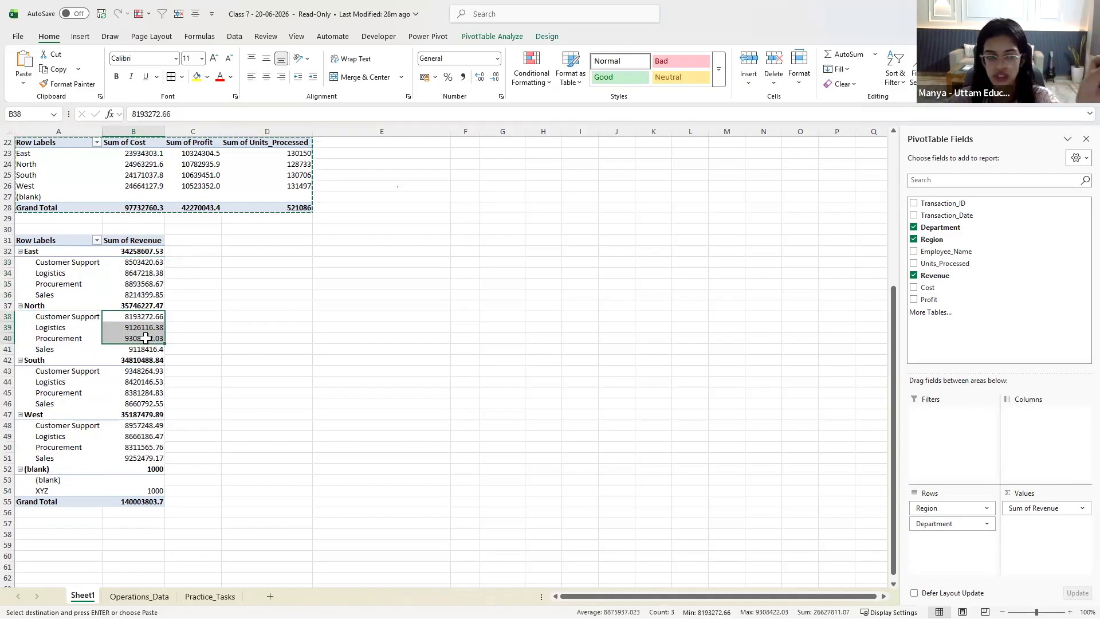
pyautogui.moveTo(952, 523); pyautogui.dragTo(1037, 418)
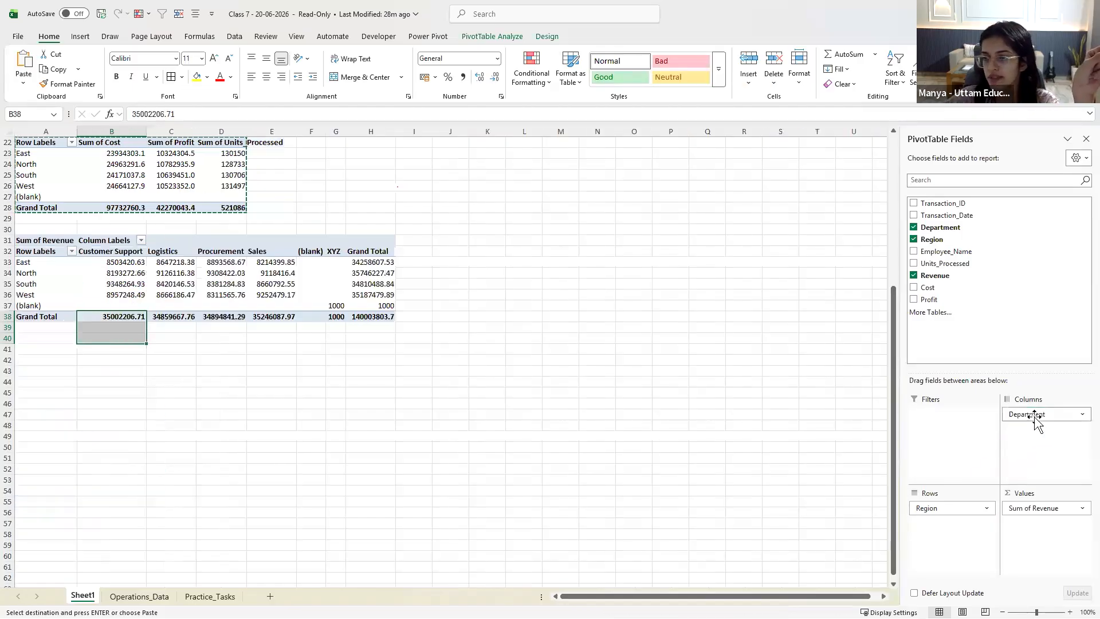
pyautogui.click(410, 427)
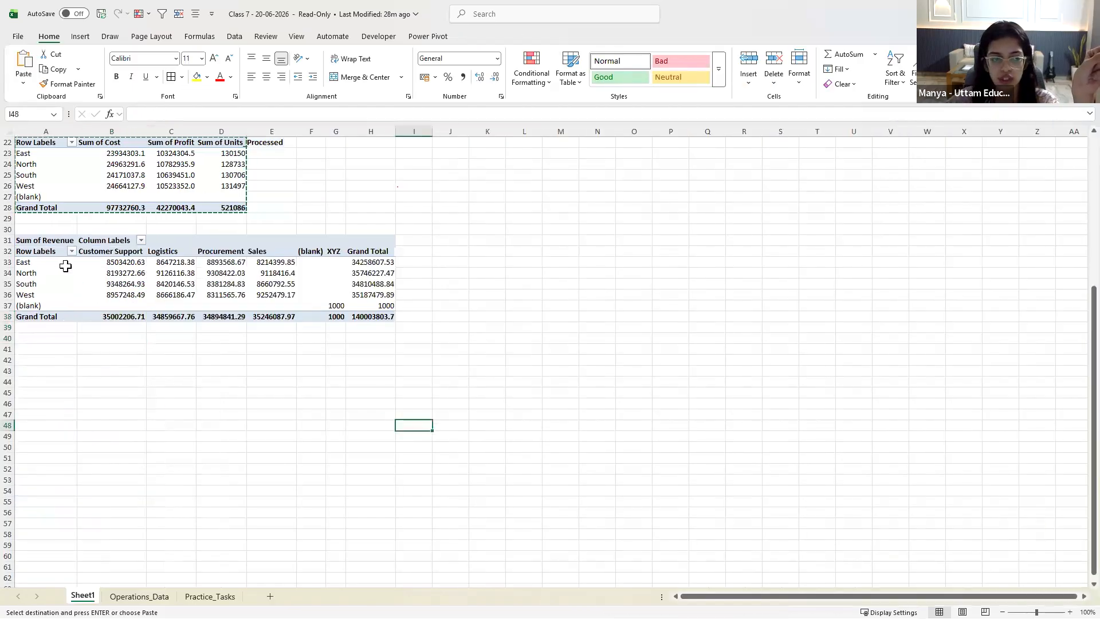
# Examine the East region's revenue by department and the grand totals of all regions in the pivot table
pyautogui.click(11, 262)
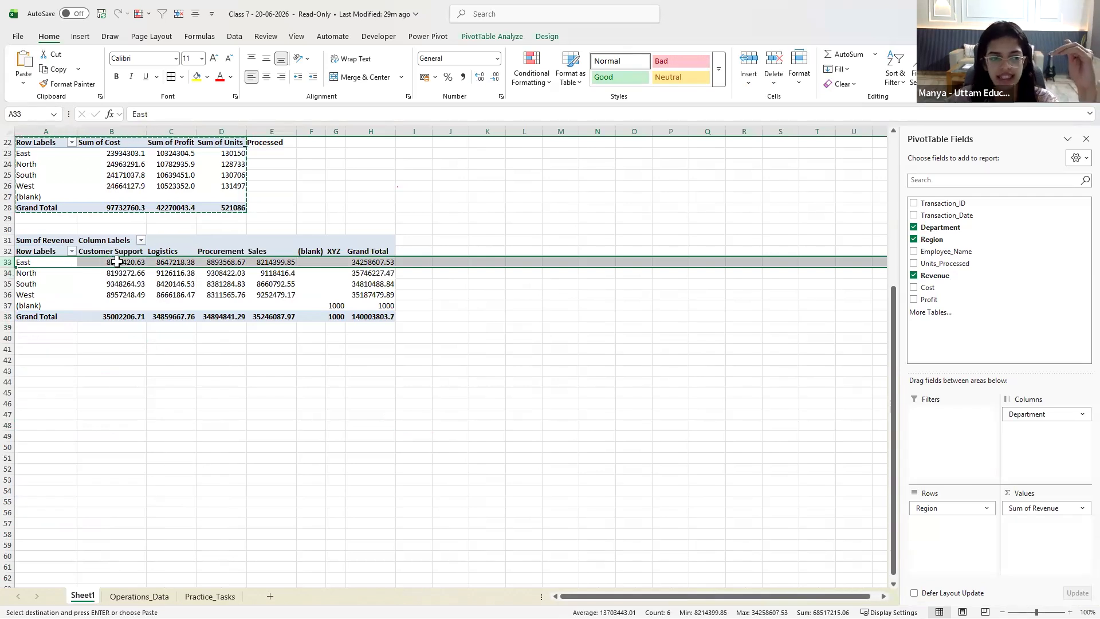
pyautogui.click(189, 264)
pyautogui.click(220, 264)
pyautogui.click(275, 264)
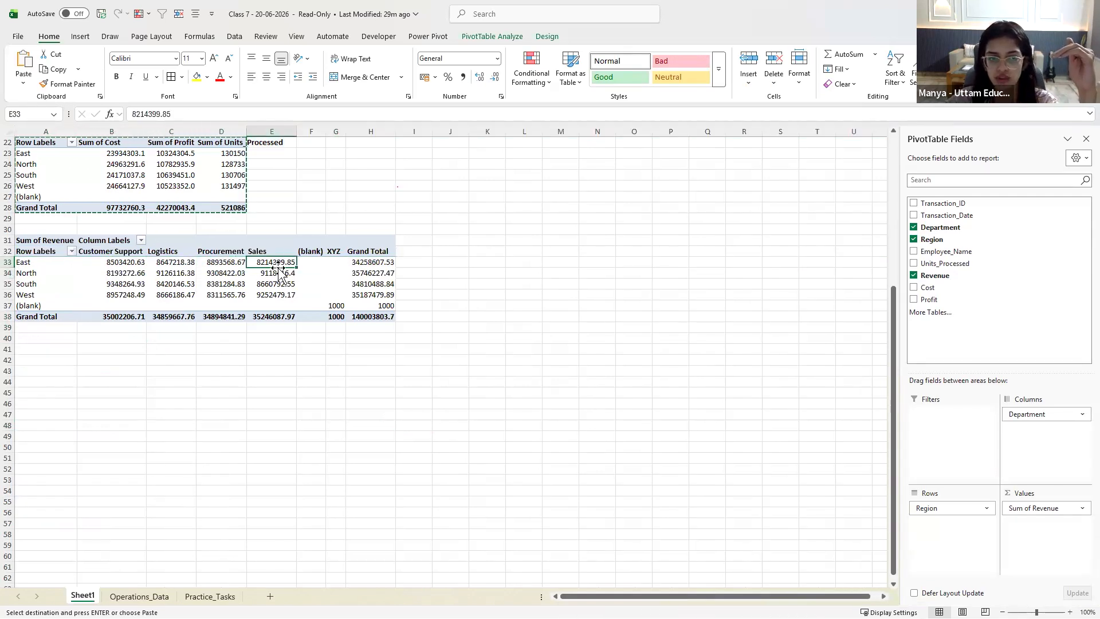
pyautogui.click(382, 262)
pyautogui.moveTo(381, 262); pyautogui.dragTo(385, 309)
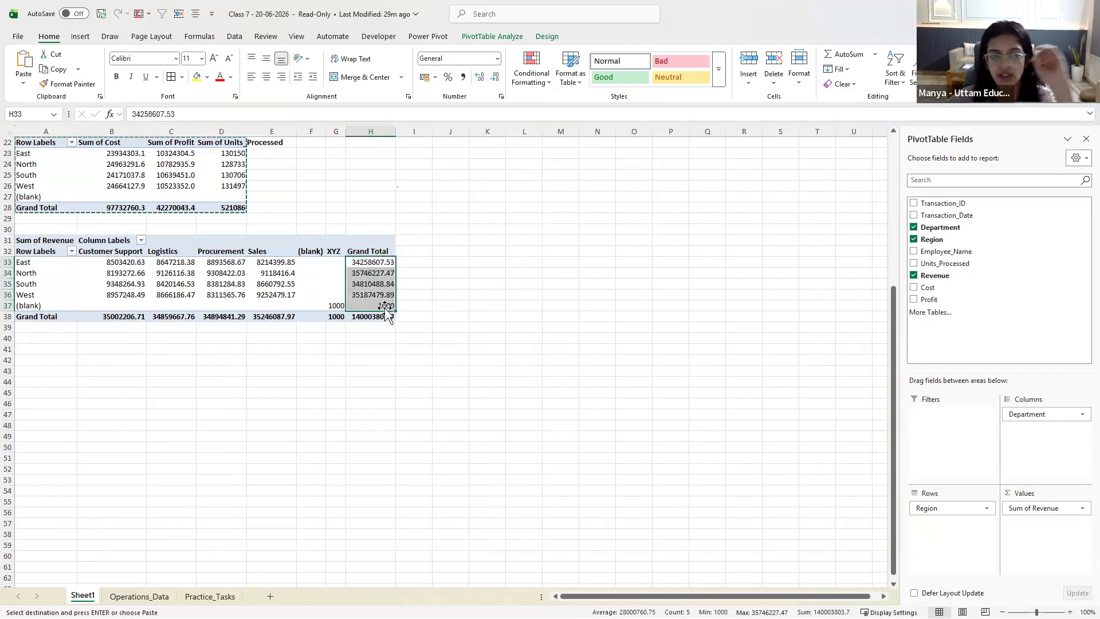
pyautogui.click(199, 282)
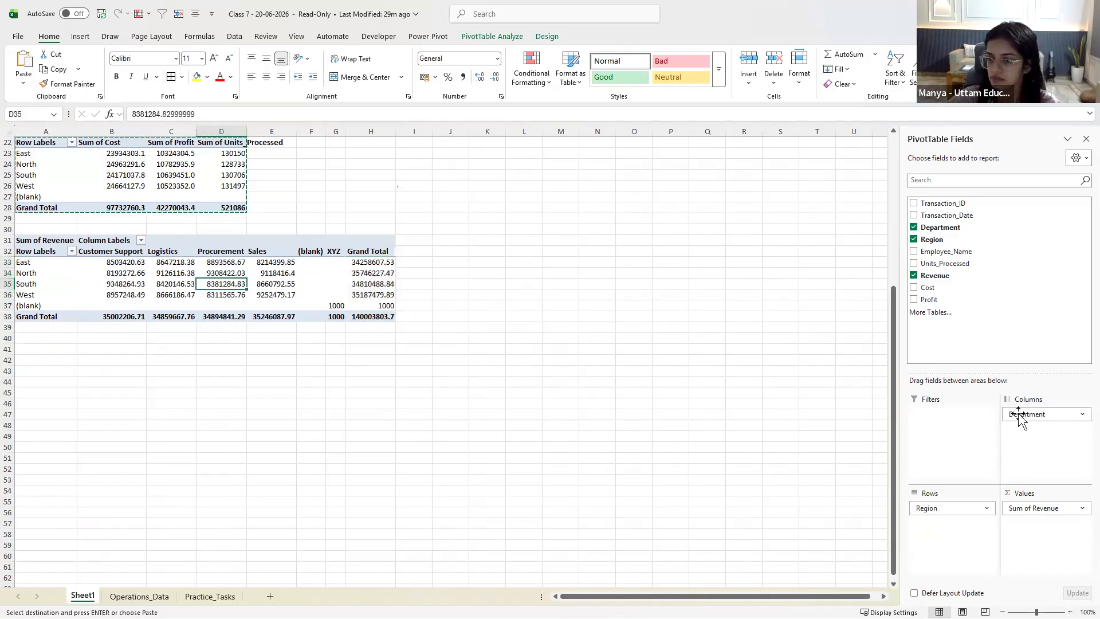
# Move the Department field back to the rows area beneath Region and enlarge the sheet view to 120%
pyautogui.moveTo(1019, 418); pyautogui.dragTo(936, 525)
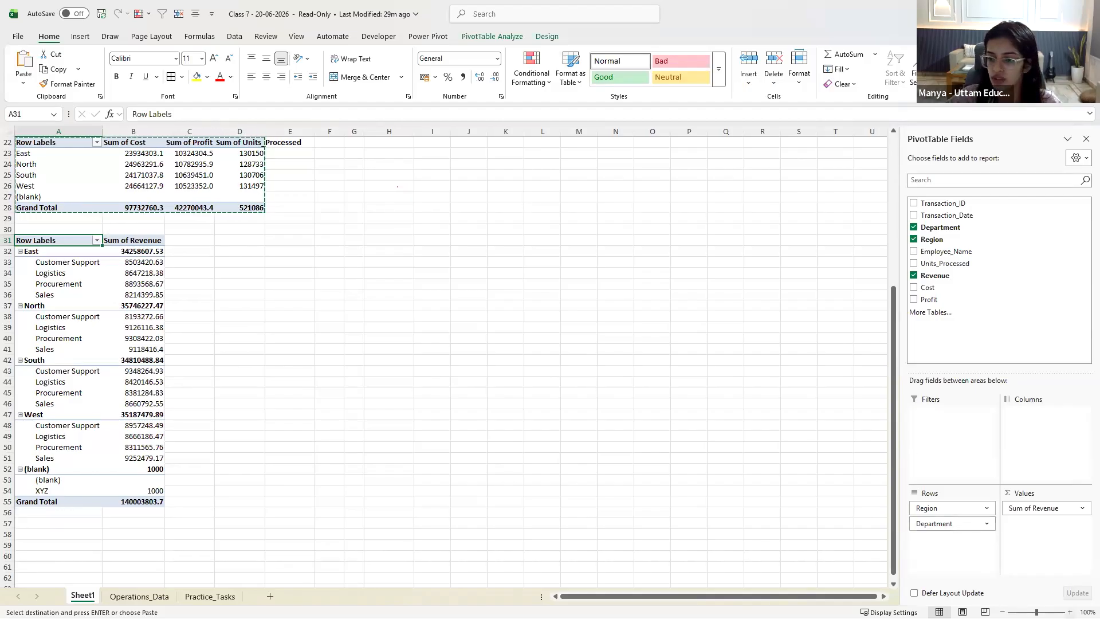
pyautogui.click(1069, 611)
pyautogui.click(1069, 612)
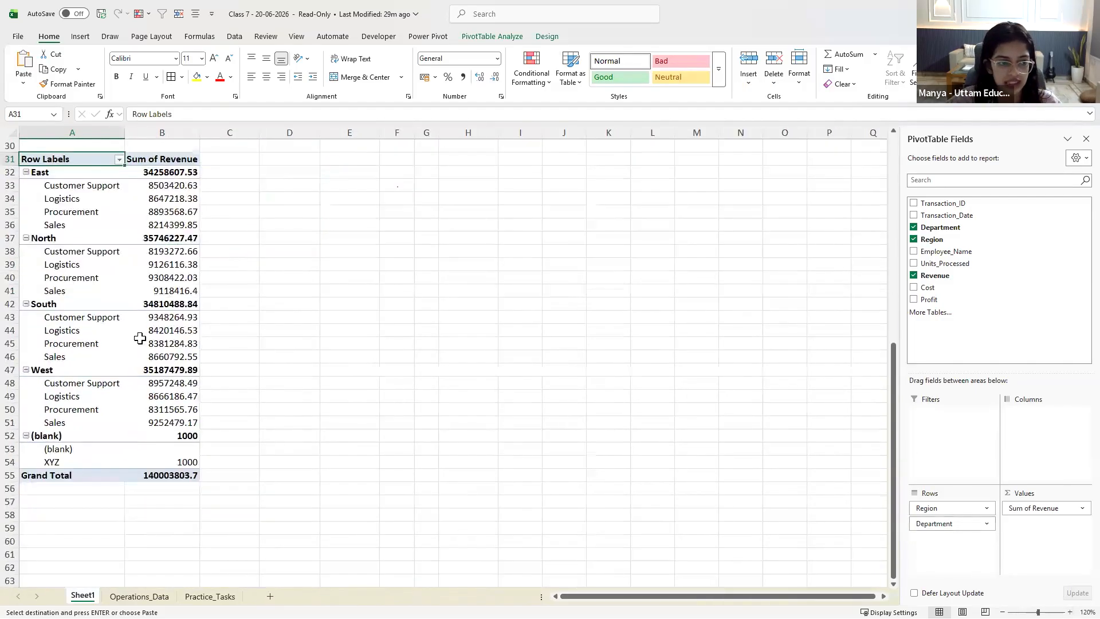
pyautogui.scroll(2, 140, 338)
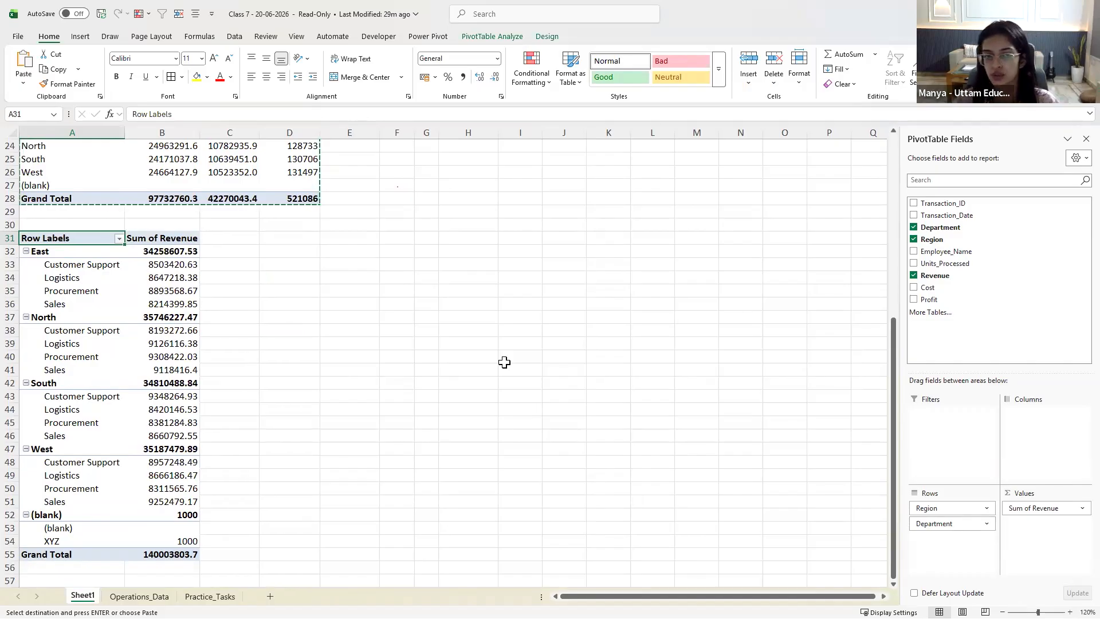
# Fill H29:M29, I30:L30 and J31:K31 with yellow to illustrate a hierarchy as an inverted pyramid
pyautogui.moveTo(464, 211); pyautogui.dragTo(713, 211)
pyautogui.click(201, 80)
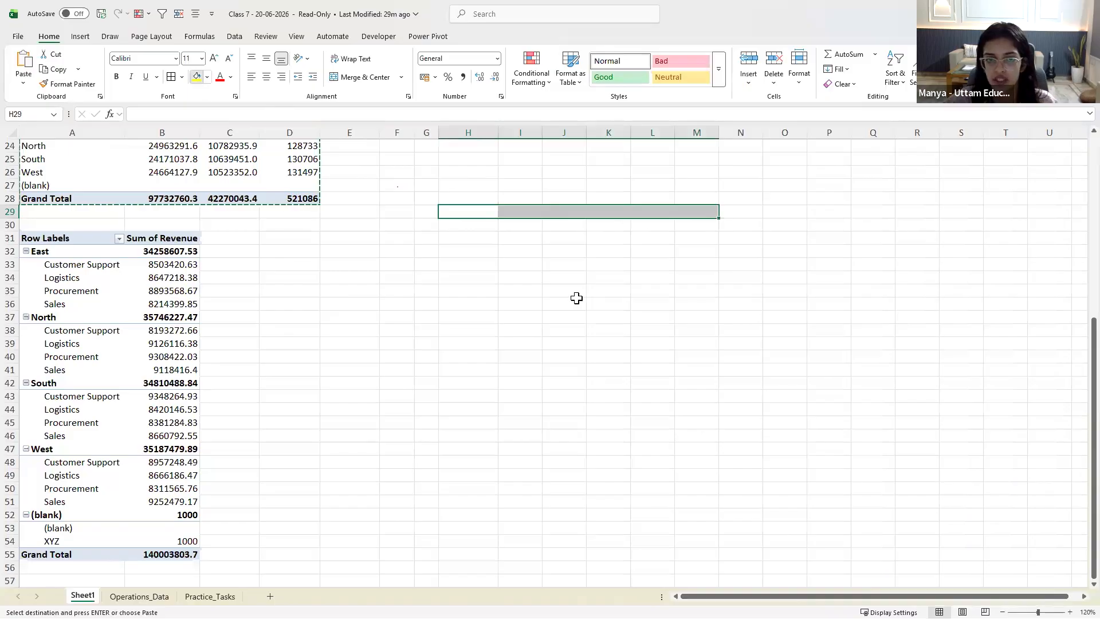
pyautogui.moveTo(521, 226); pyautogui.dragTo(641, 230)
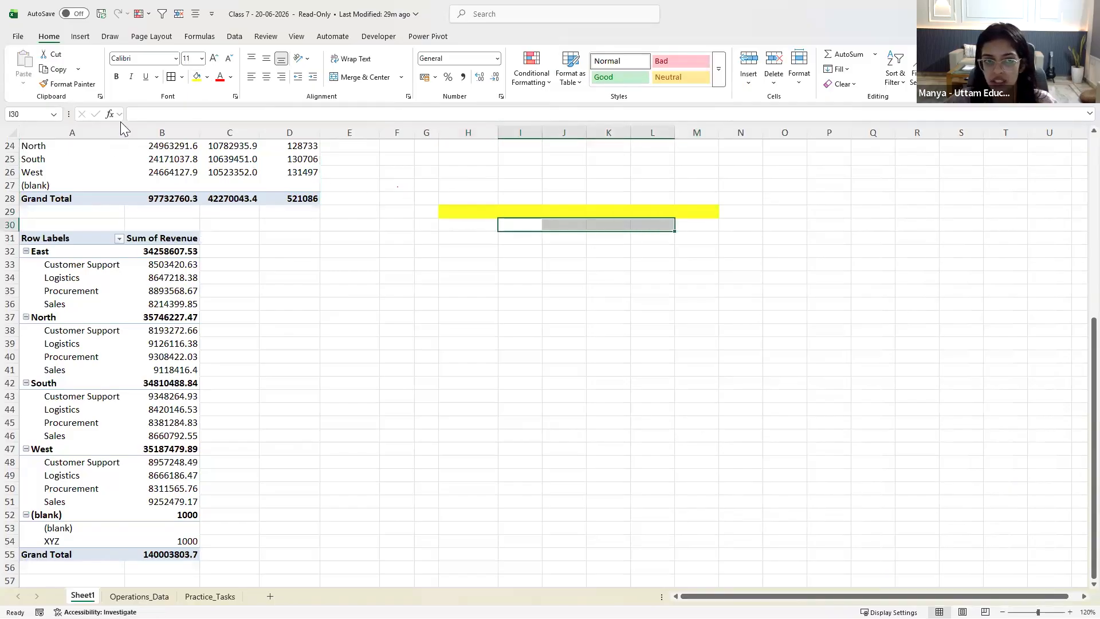
pyautogui.click(200, 79)
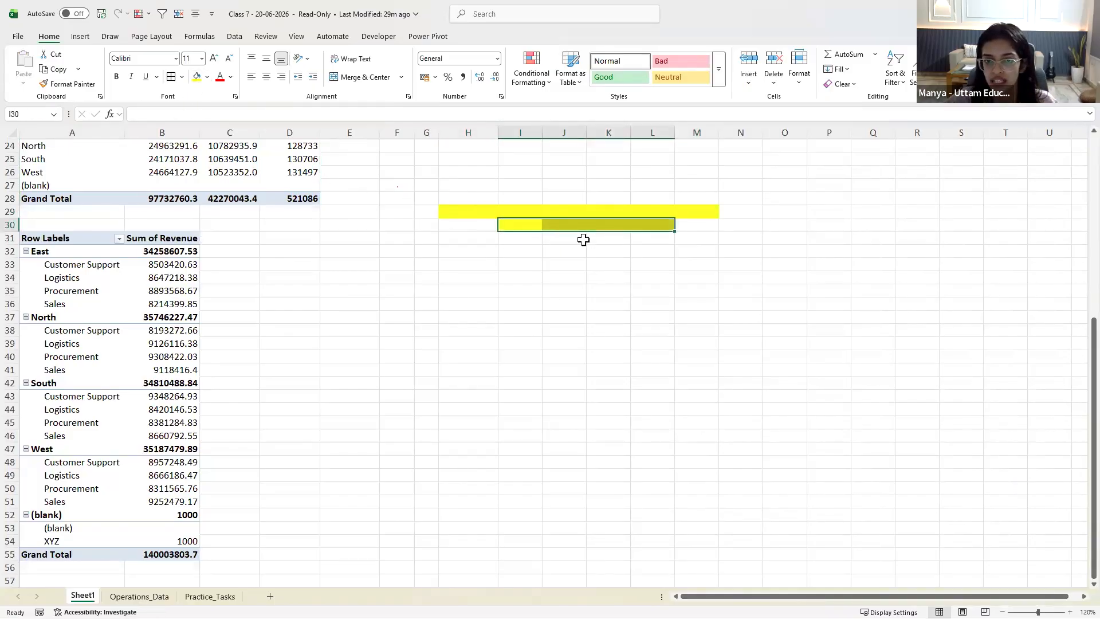
pyautogui.moveTo(583, 240); pyautogui.dragTo(618, 238)
pyautogui.click(200, 79)
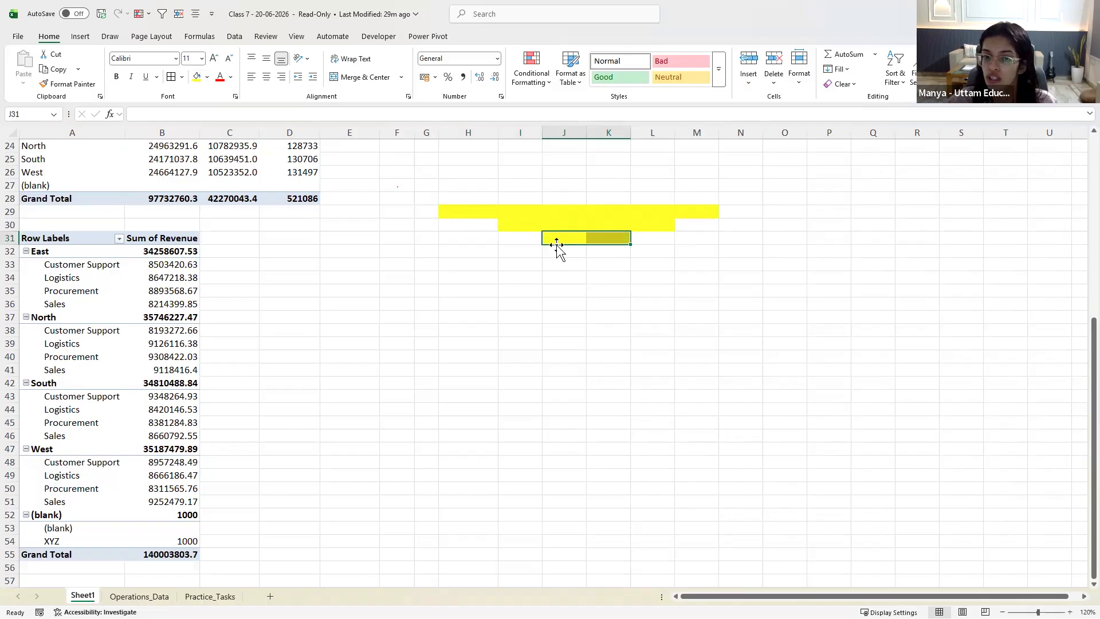
# Go through the levels of the yellow pyramid and undo all of its cell fills
pyautogui.click(489, 211)
pyautogui.click(538, 227)
pyautogui.click(577, 237)
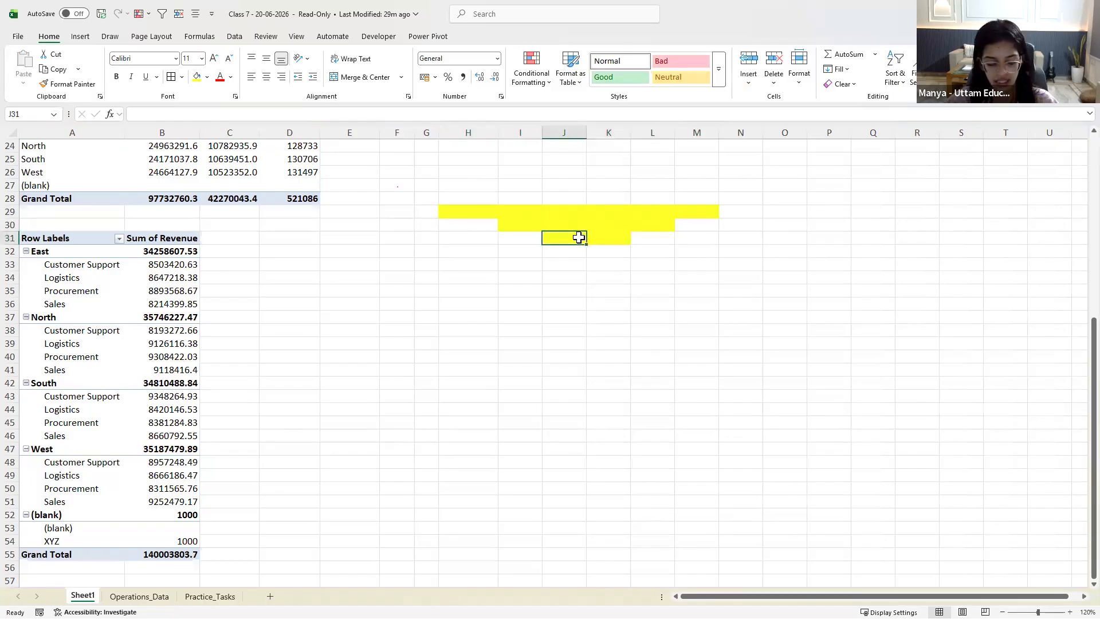
pyautogui.hotkey('ctrl', 'z')
pyautogui.hotkey('ctrl', 'z')
pyautogui.hotkey('ctrl', 'z')
pyautogui.hotkey('ctrl', 'z')
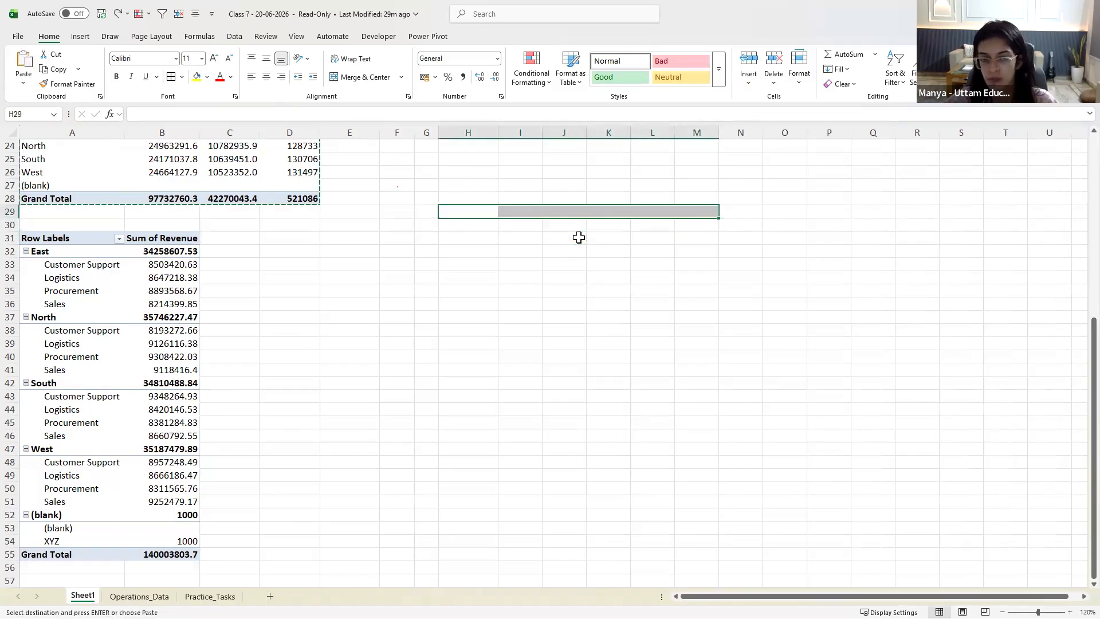
# Collapse the East region to its revenue total and expand its departments again
pyautogui.click(25, 252)
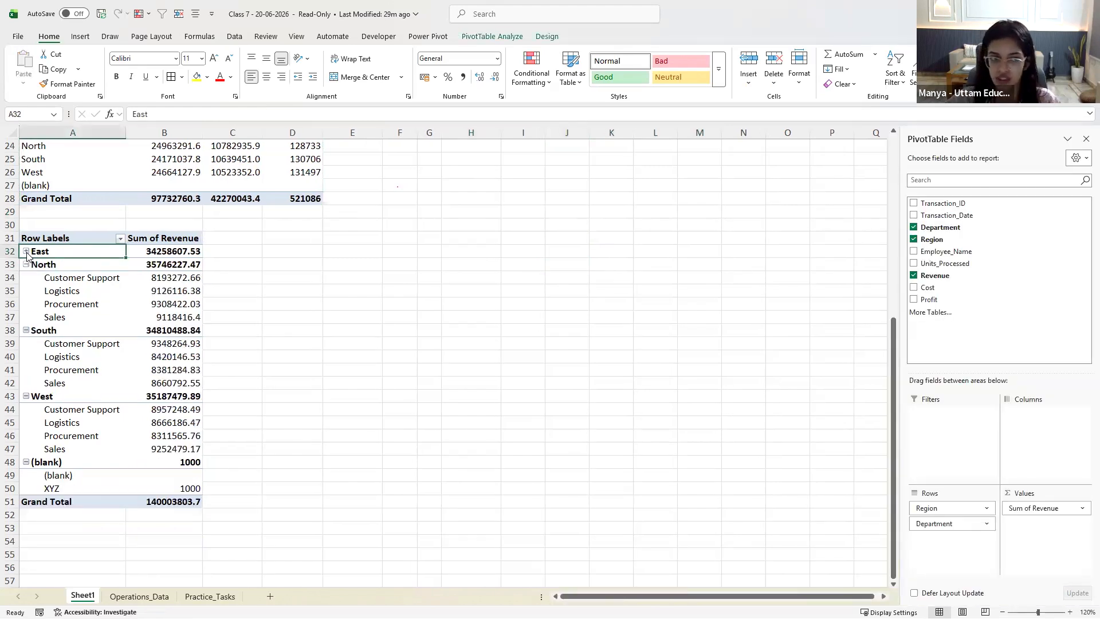
pyautogui.moveTo(132, 251); pyautogui.dragTo(98, 250)
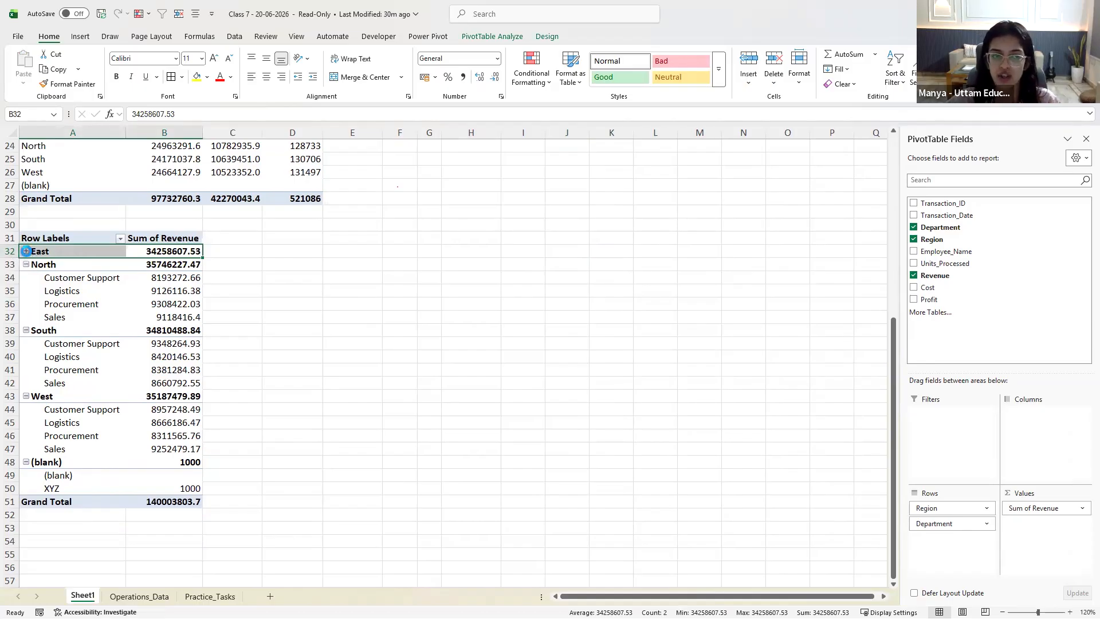
pyautogui.click(26, 251)
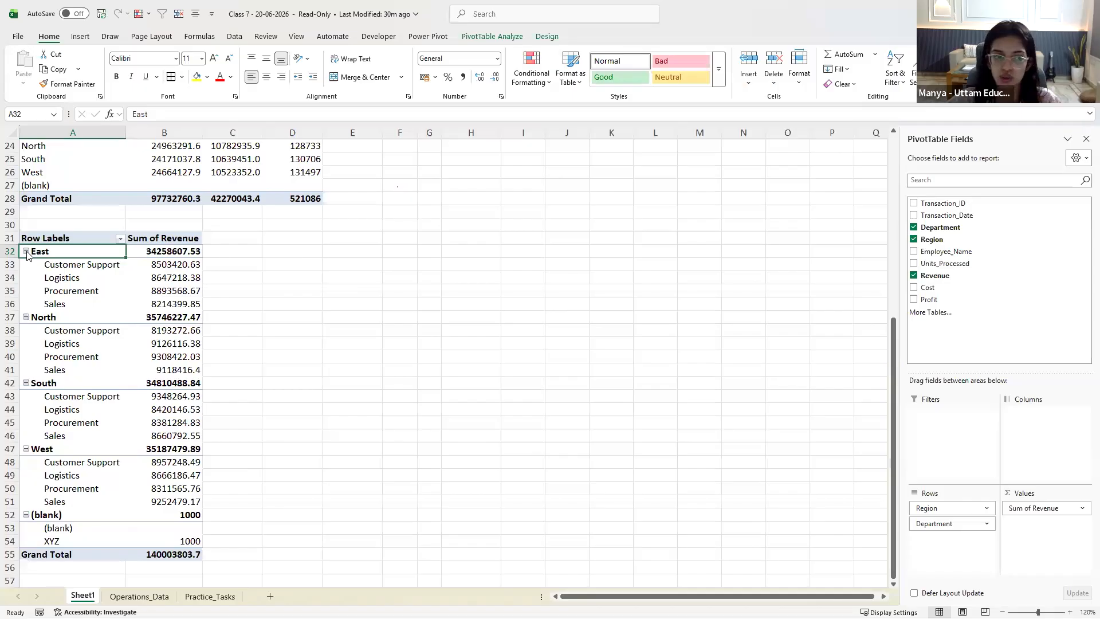
# Collapse the East, North, South, West and (blank) regions one by one in the revenue pivot table
pyautogui.click(26, 251)
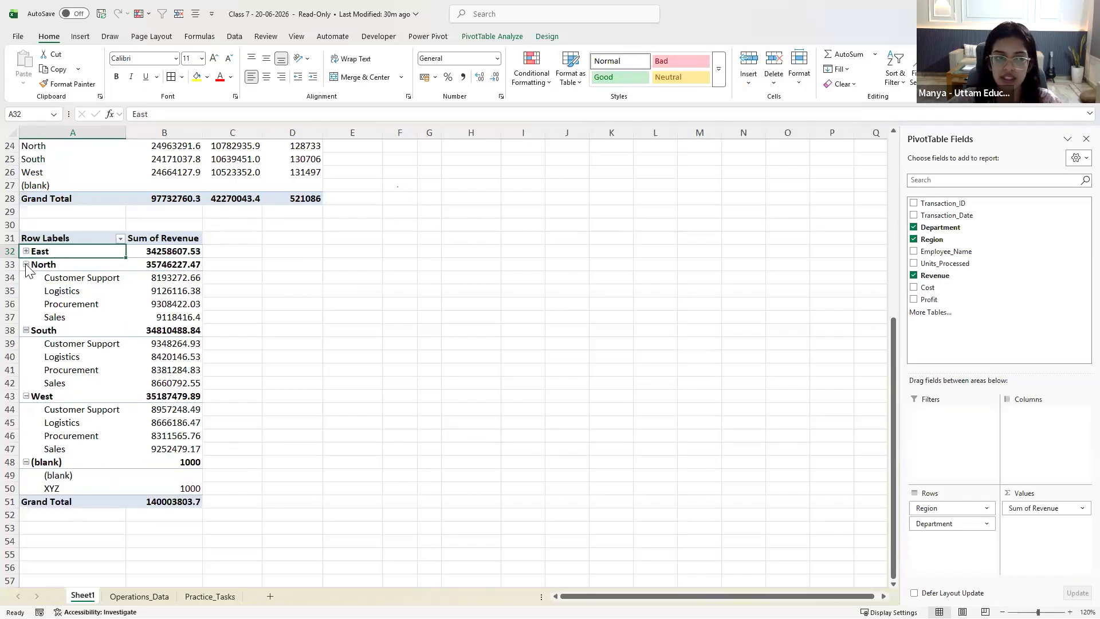
pyautogui.click(26, 264)
pyautogui.click(26, 278)
pyautogui.click(26, 290)
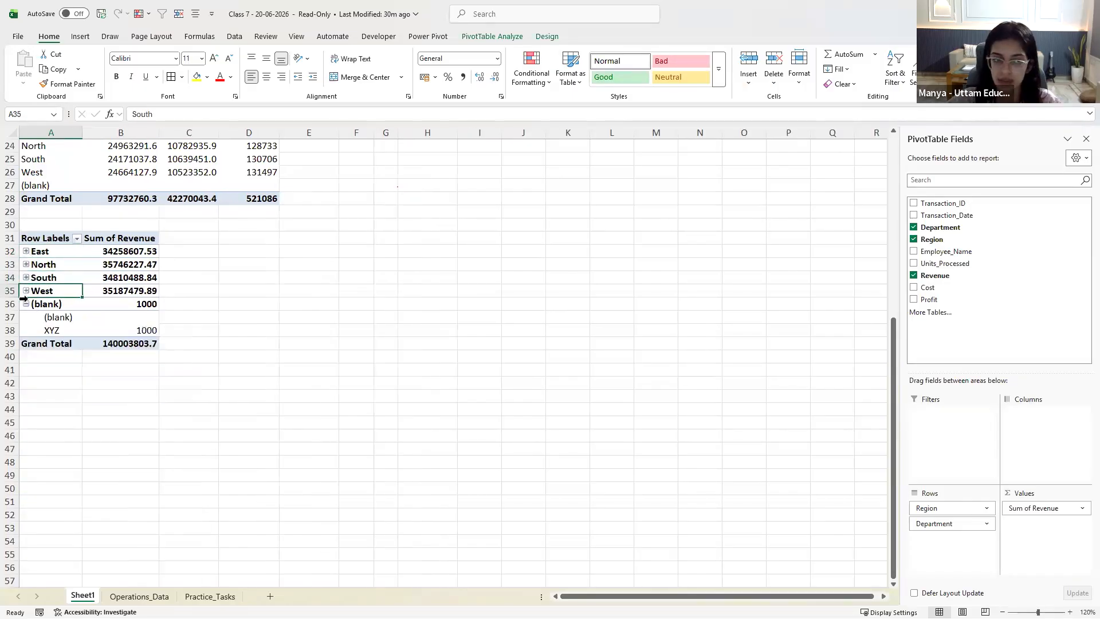
pyautogui.click(27, 303)
pyautogui.click(189, 464)
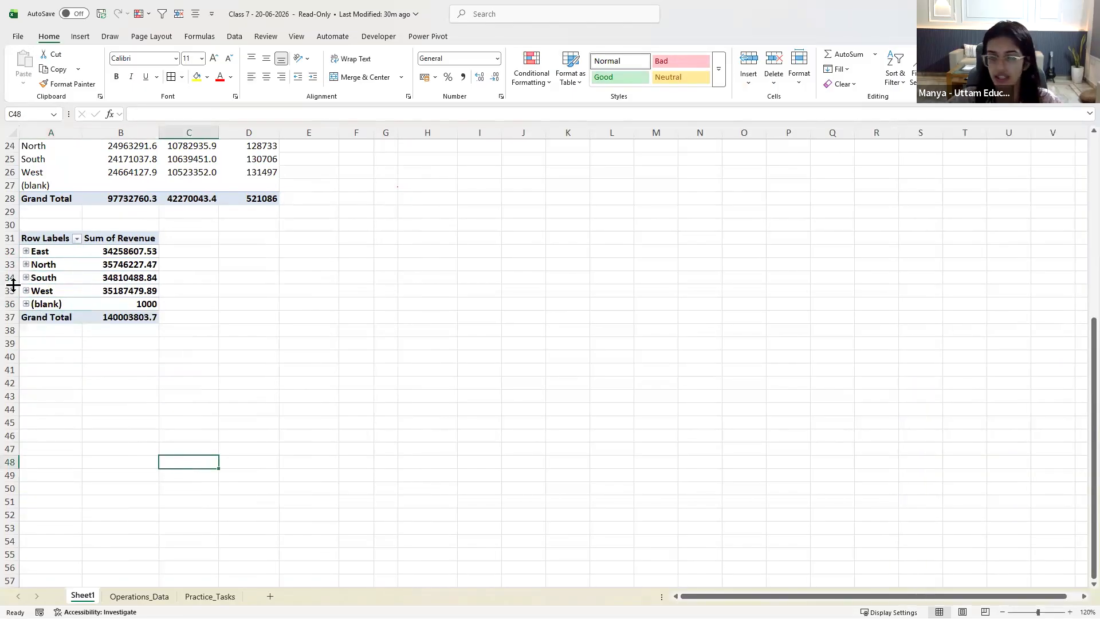
# Select the region summary, expand East to look over its departments, and collapse it again
pyautogui.moveTo(65, 250); pyautogui.dragTo(138, 300)
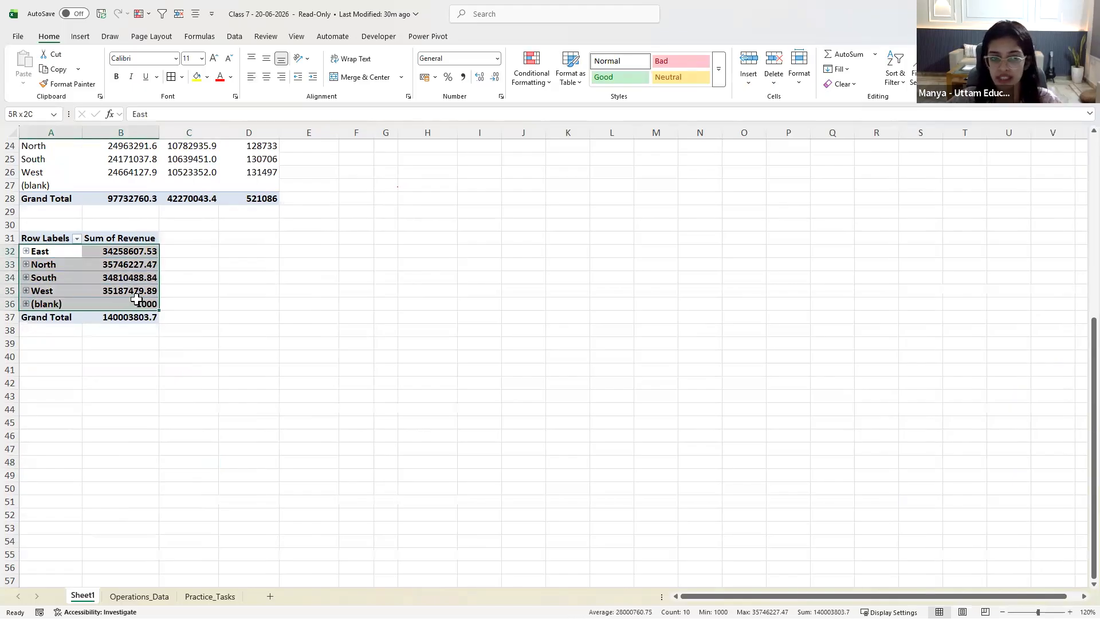
pyautogui.click(26, 251)
pyautogui.moveTo(73, 266); pyautogui.dragTo(85, 294)
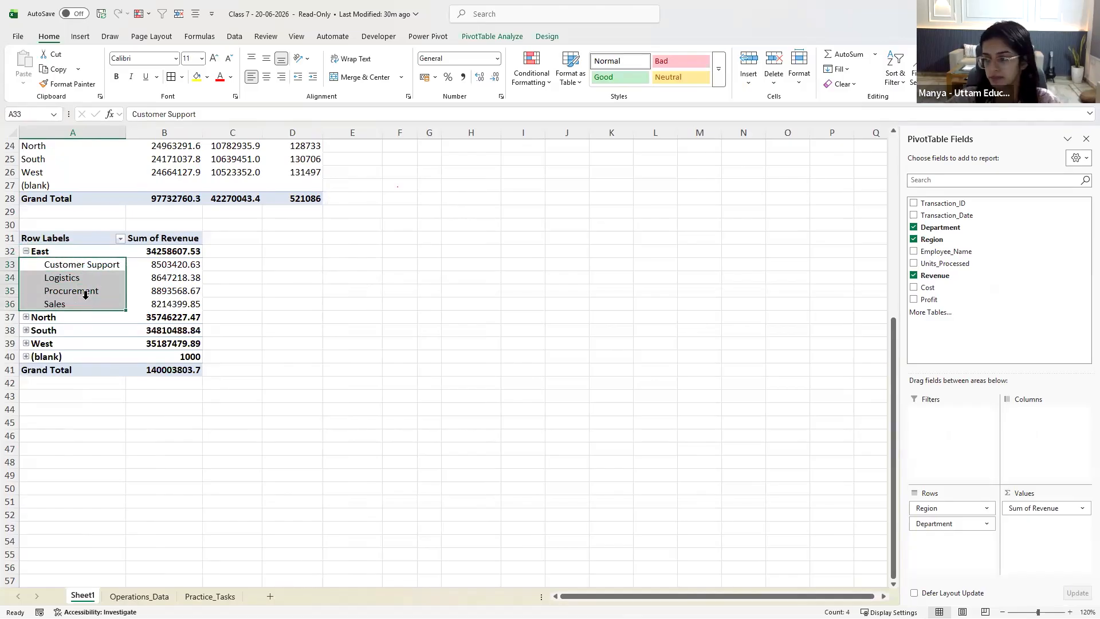
pyautogui.click(26, 252)
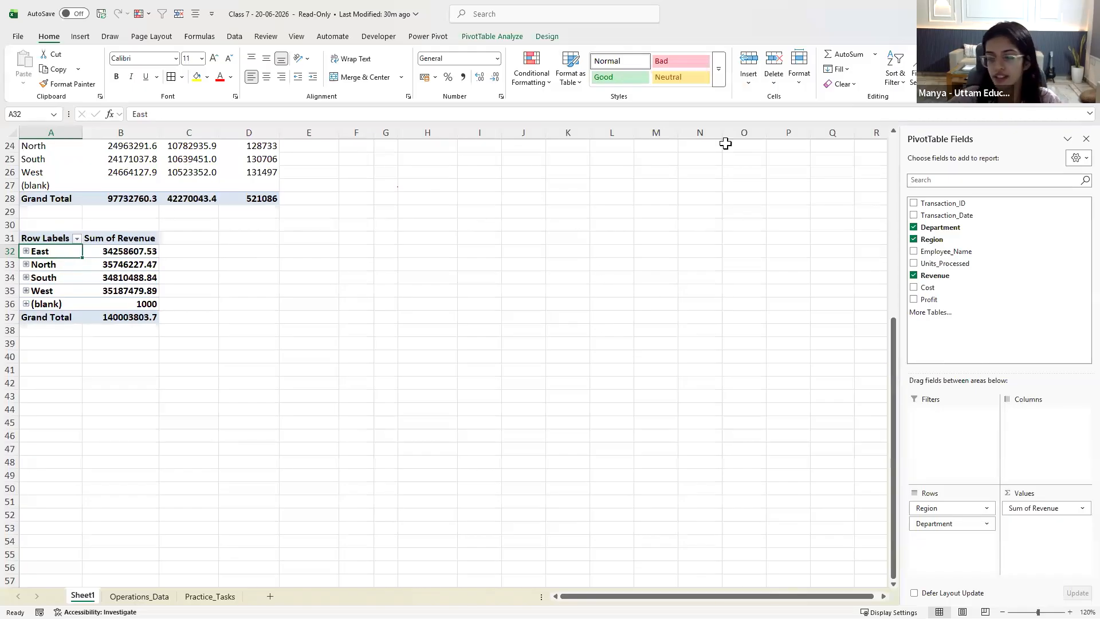
# Look over the analysis and design commands available for the revenue pivot table
pyautogui.click(115, 252)
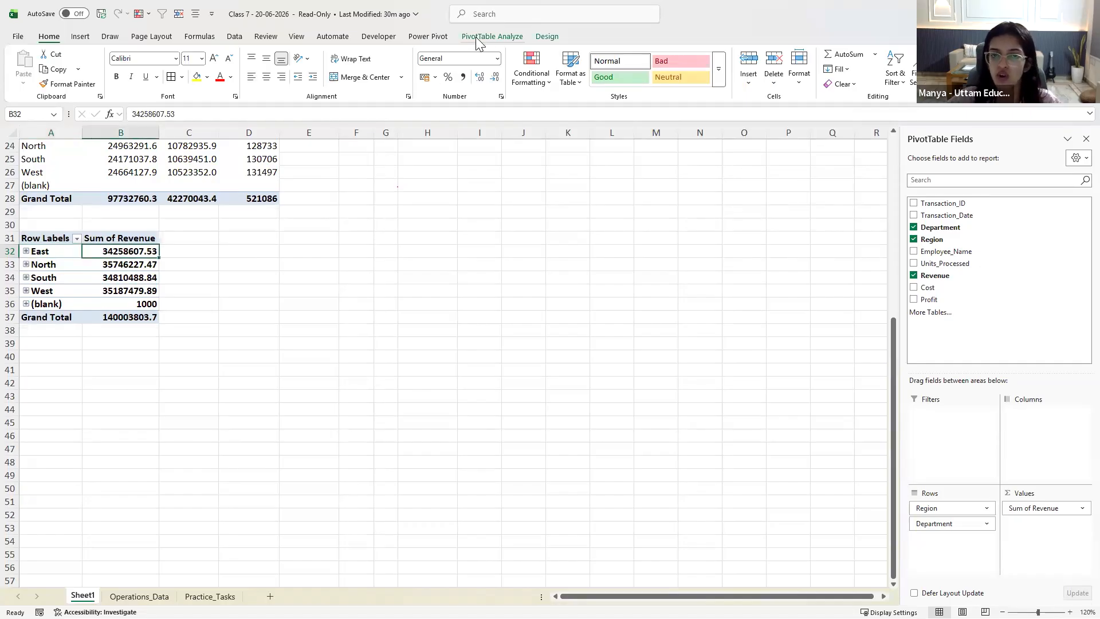
pyautogui.click(492, 38)
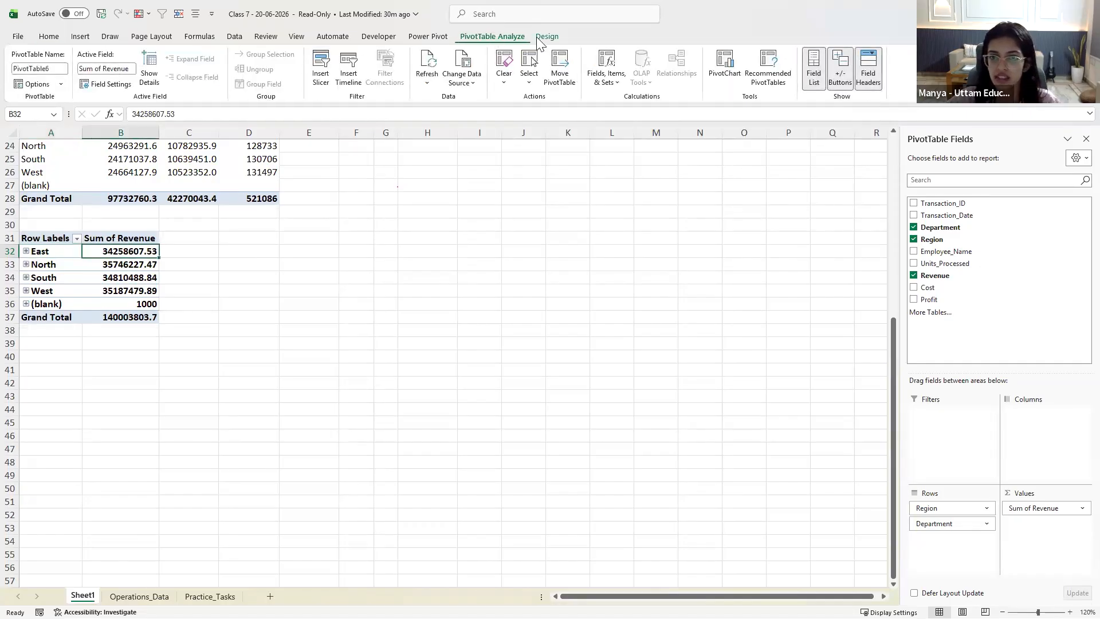
pyautogui.click(539, 37)
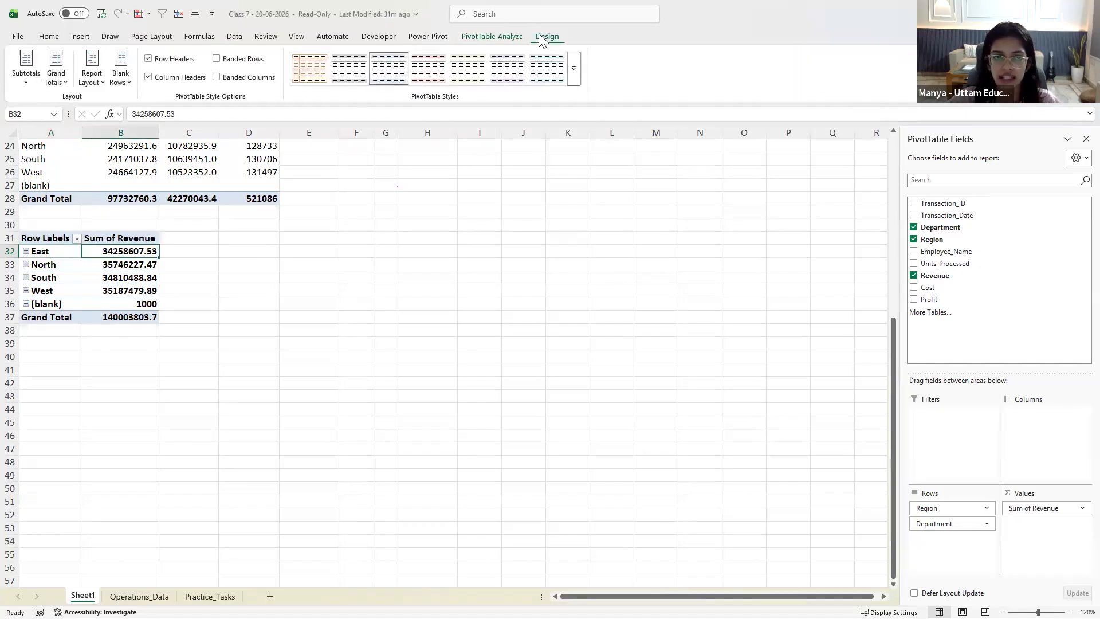
pyautogui.click(496, 36)
pyautogui.click(131, 276)
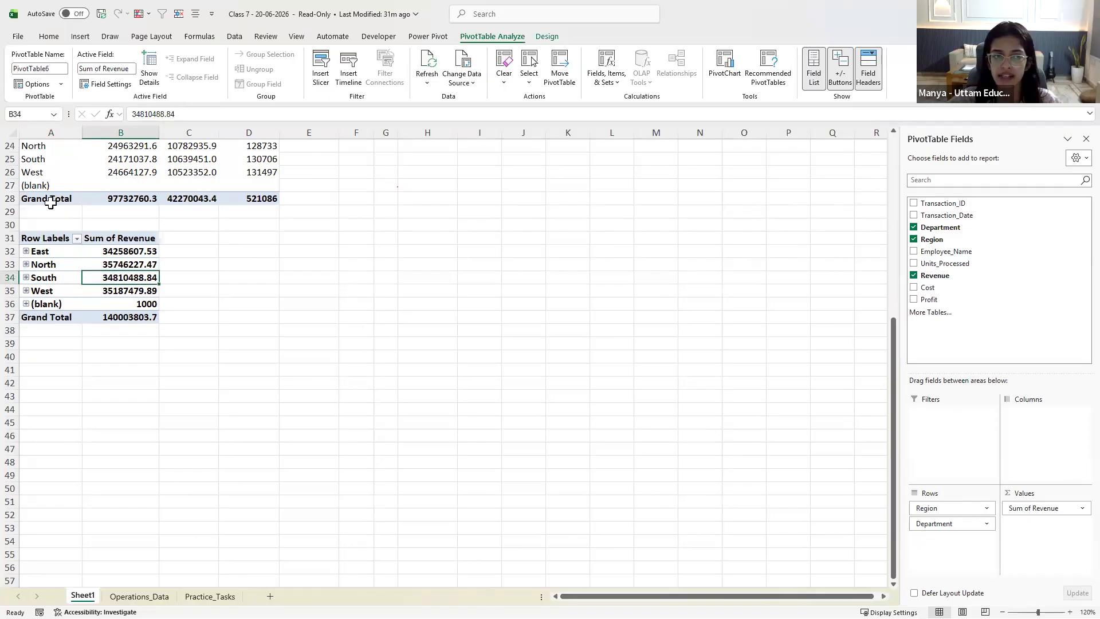
# Drill down into the East region's departments and roll them back up
pyautogui.click(32, 252)
pyautogui.click(25, 251)
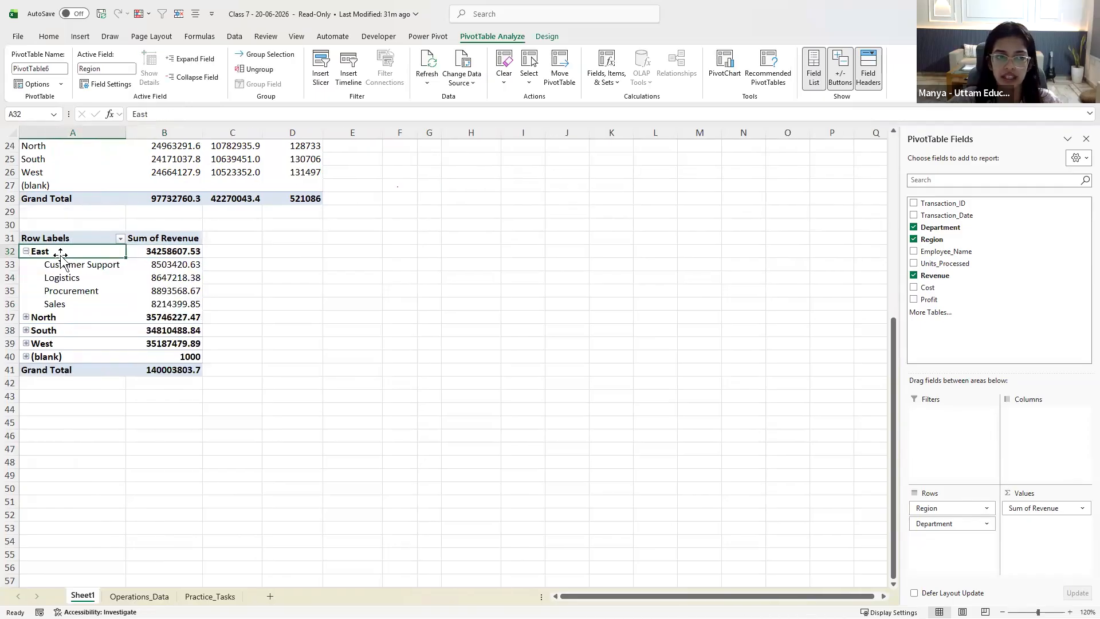
pyautogui.click(25, 251)
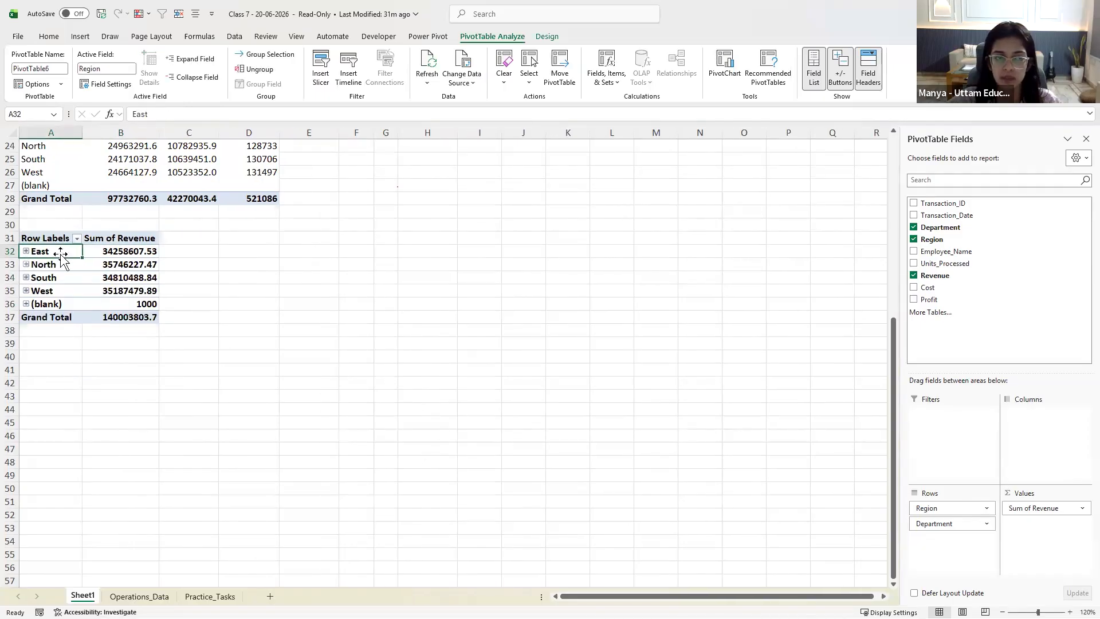
# Expand the entire Region field from the East label so all regions show their departments at once
pyautogui.click(117, 251)
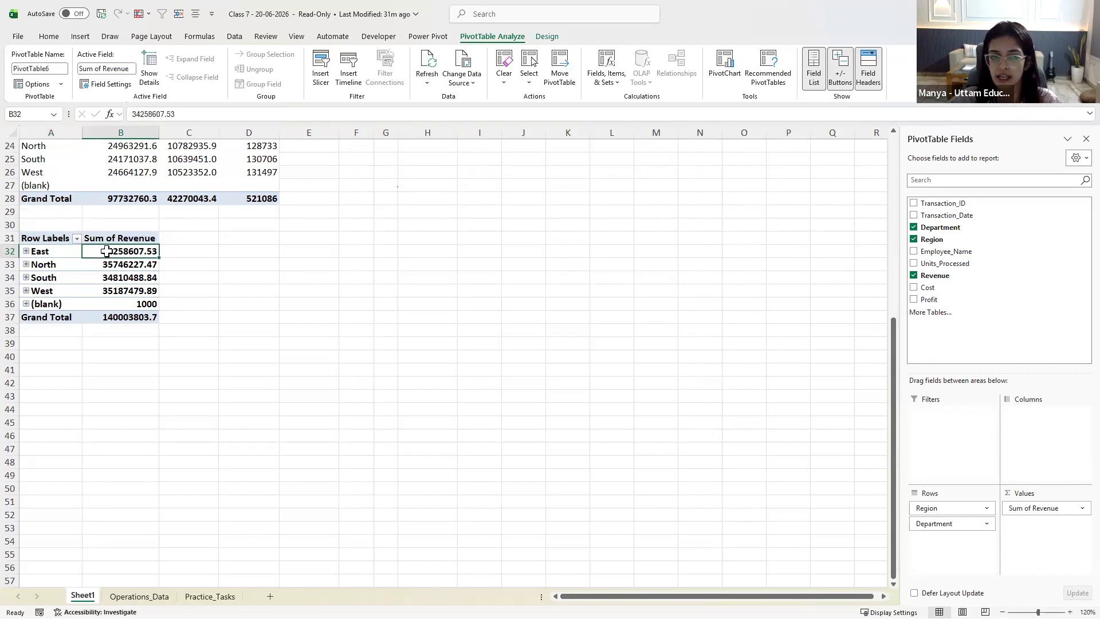
pyautogui.click(56, 251)
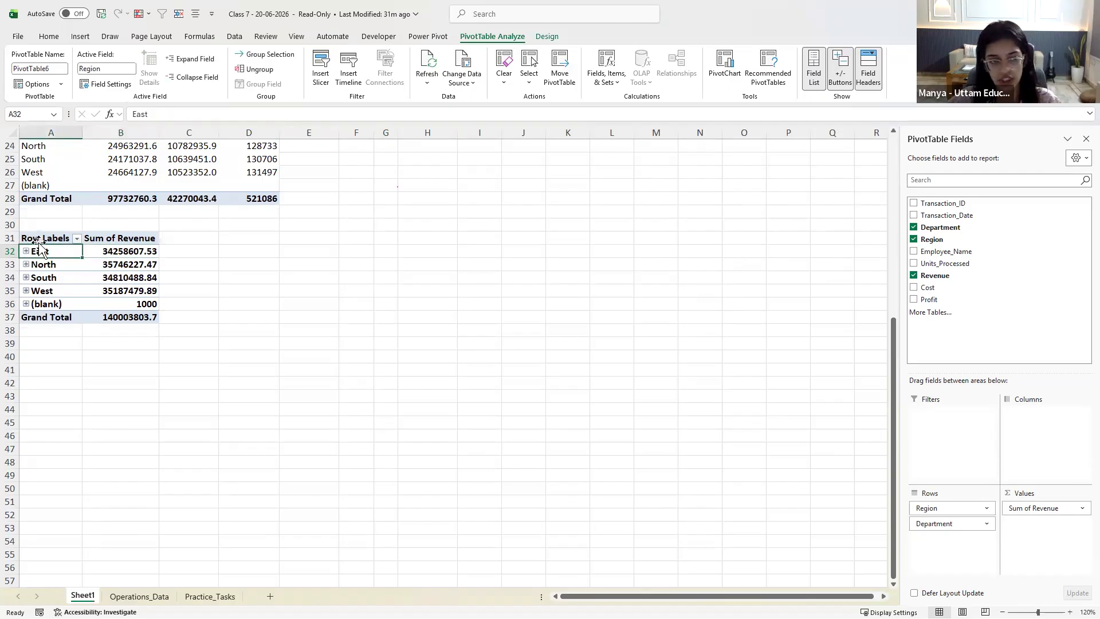
pyautogui.click(185, 60)
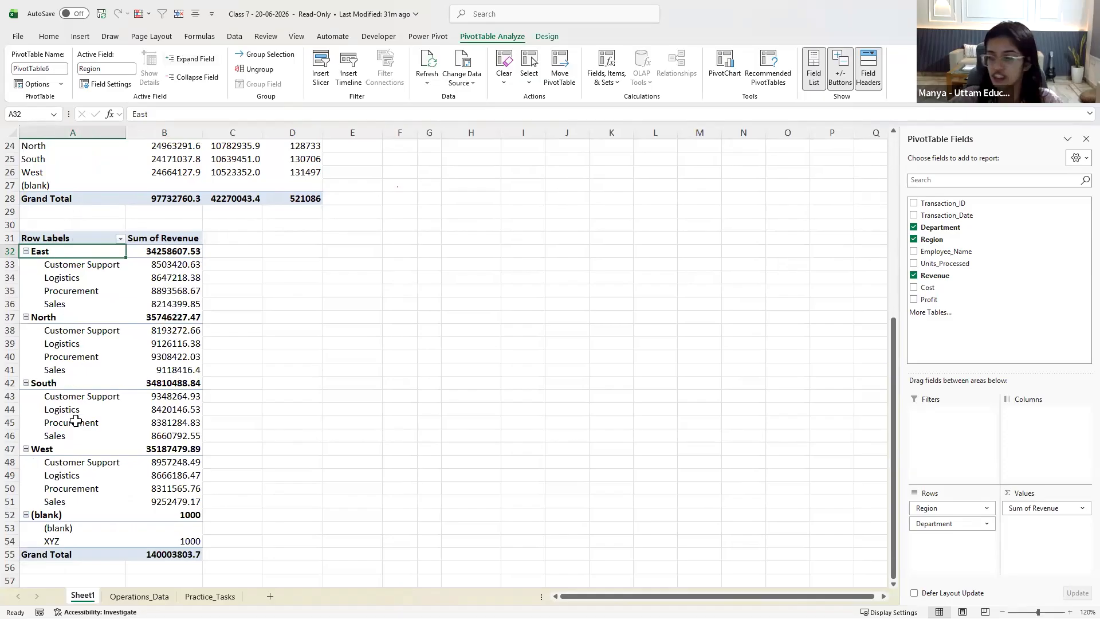
# Collapse the entire Region field to the regional totals, expand it again to show the departments, and reselect East
pyautogui.click(193, 77)
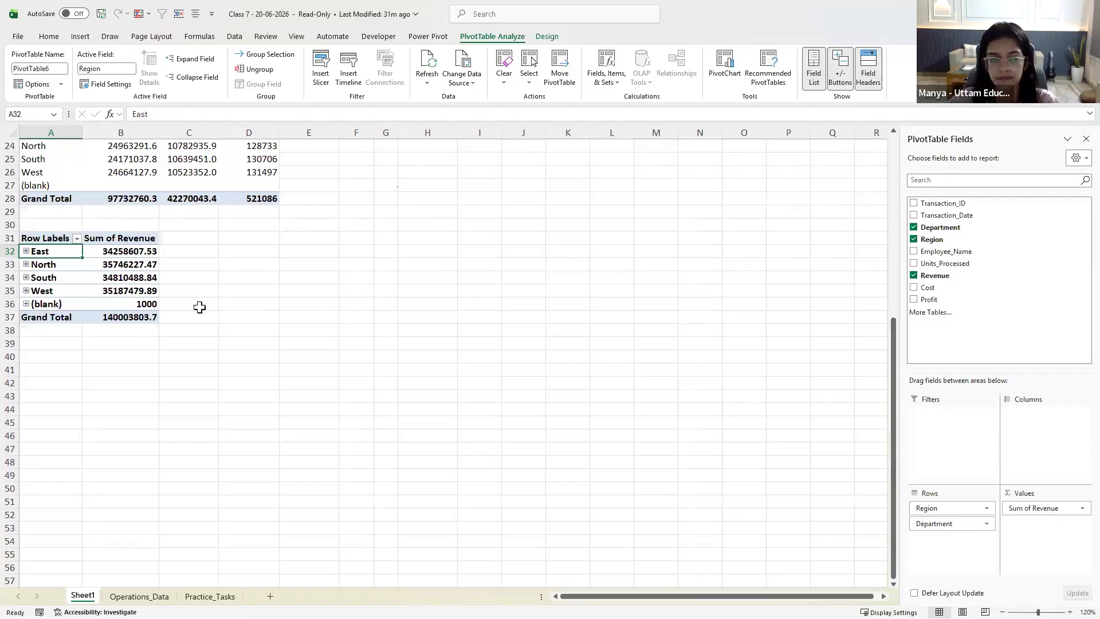
pyautogui.click(215, 63)
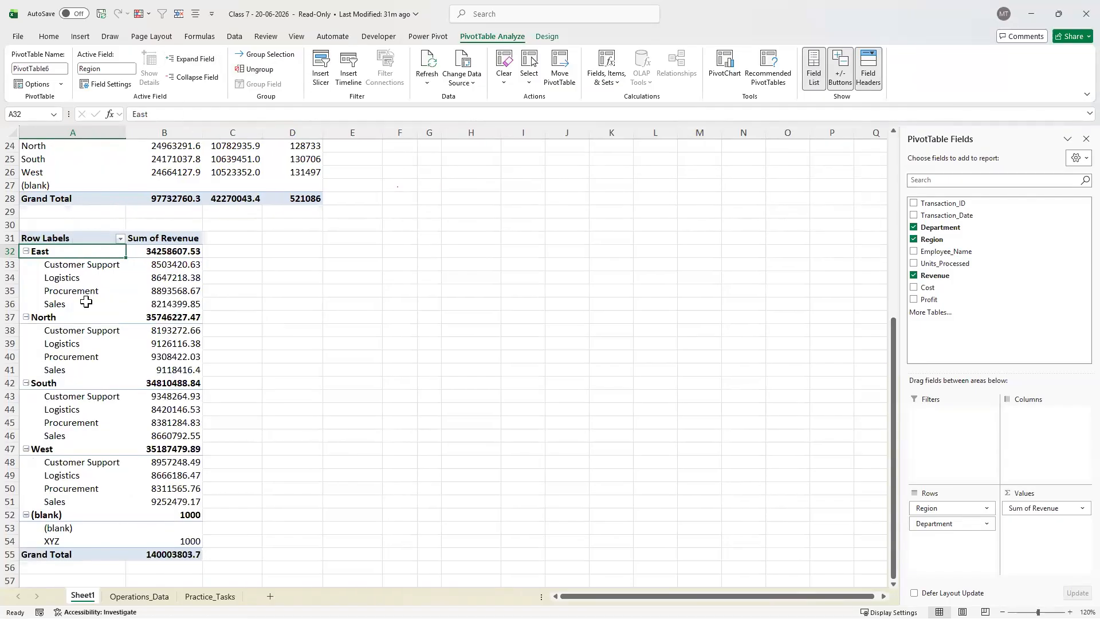
pyautogui.click(77, 269)
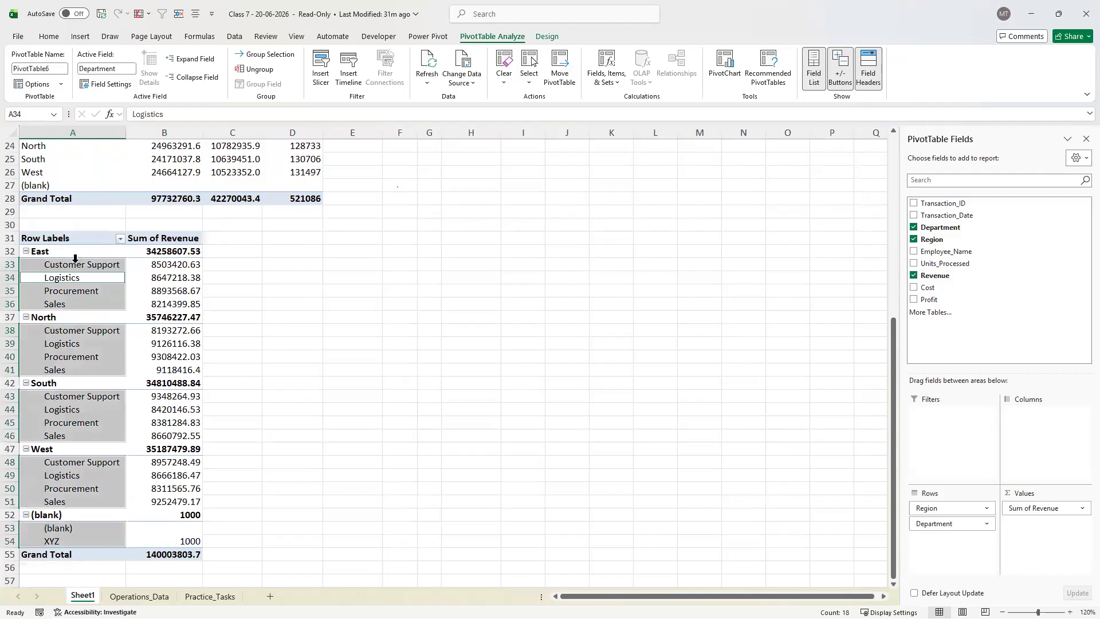
pyautogui.click(73, 253)
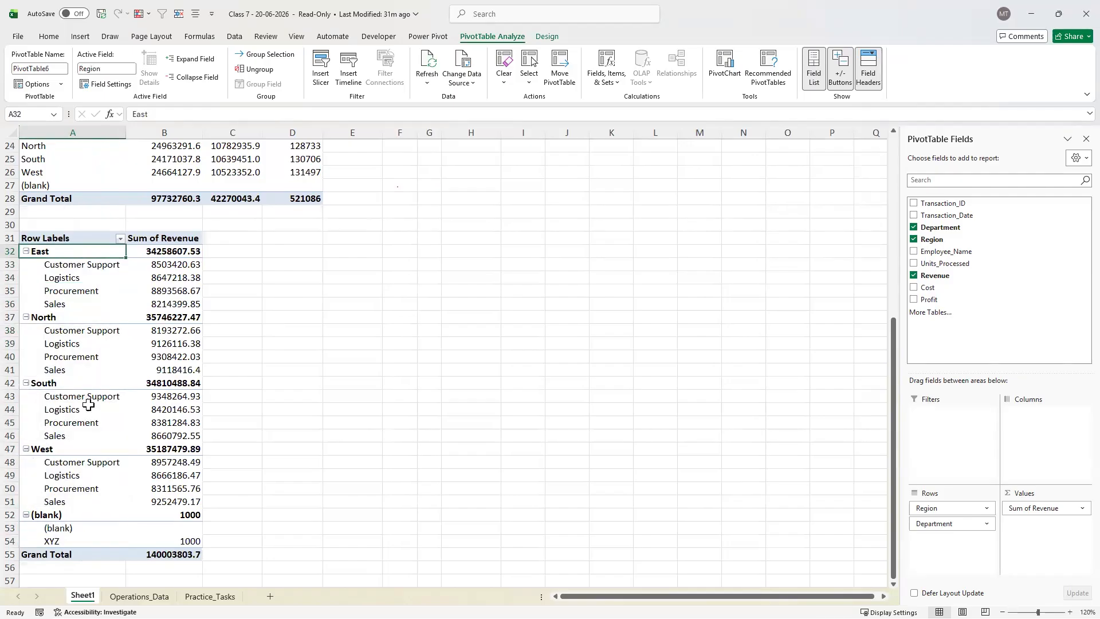
# Trace the pivot's (blank) region to its source by checking the Region cell of the XYZ row at the end of Operations_Data
pyautogui.click(80, 535)
pyautogui.click(81, 513)
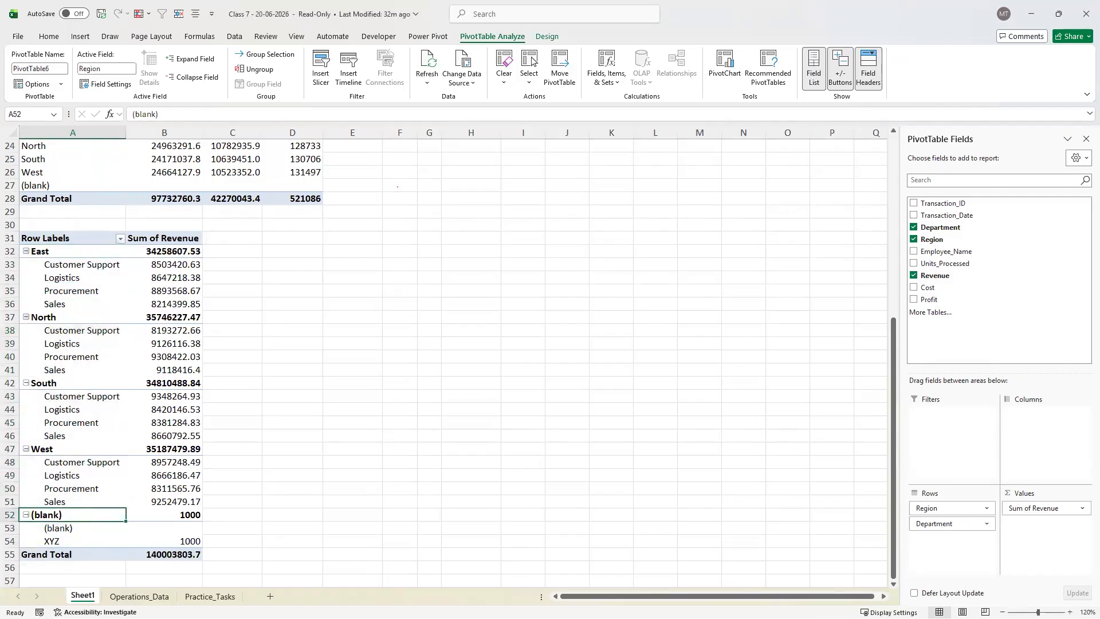
pyautogui.hotkey('ctrl', 'pagedown')
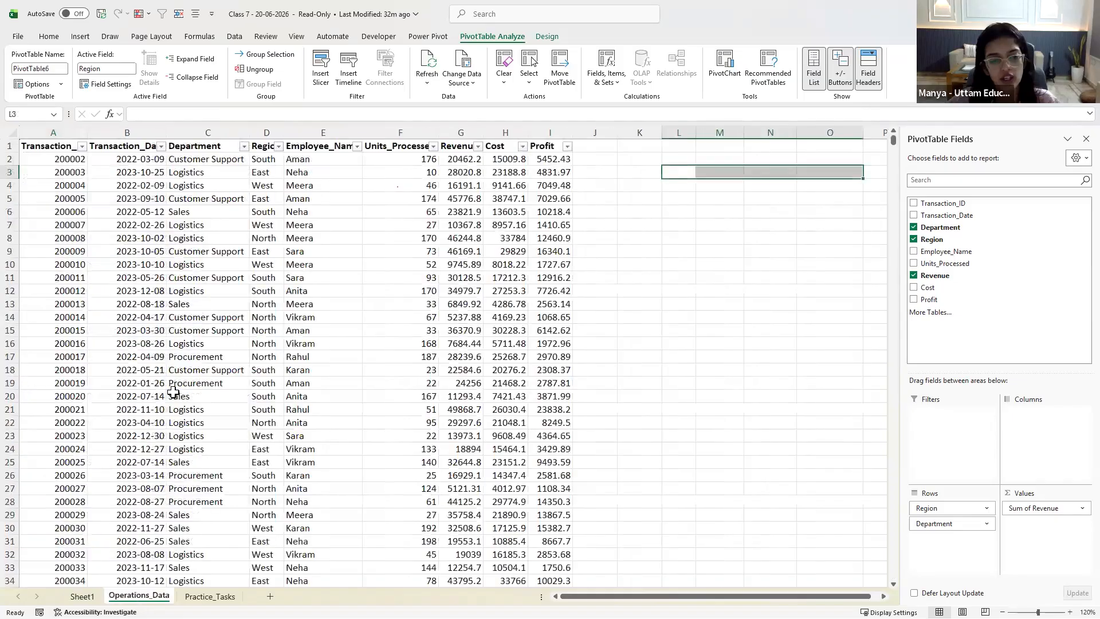
pyautogui.scroll(-14, 173, 393)
pyautogui.click(175, 397)
pyautogui.hotkey('ctrl', 'shift', 'Down')
pyautogui.scroll(-5, 174, 395)
pyautogui.click(198, 410)
pyautogui.moveTo(277, 383)
pyautogui.mouseDown()
pyautogui.moveTo(559, 385)
pyautogui.moveTo(263, 381)
pyautogui.moveTo(279, 378)
pyautogui.mouseUp()
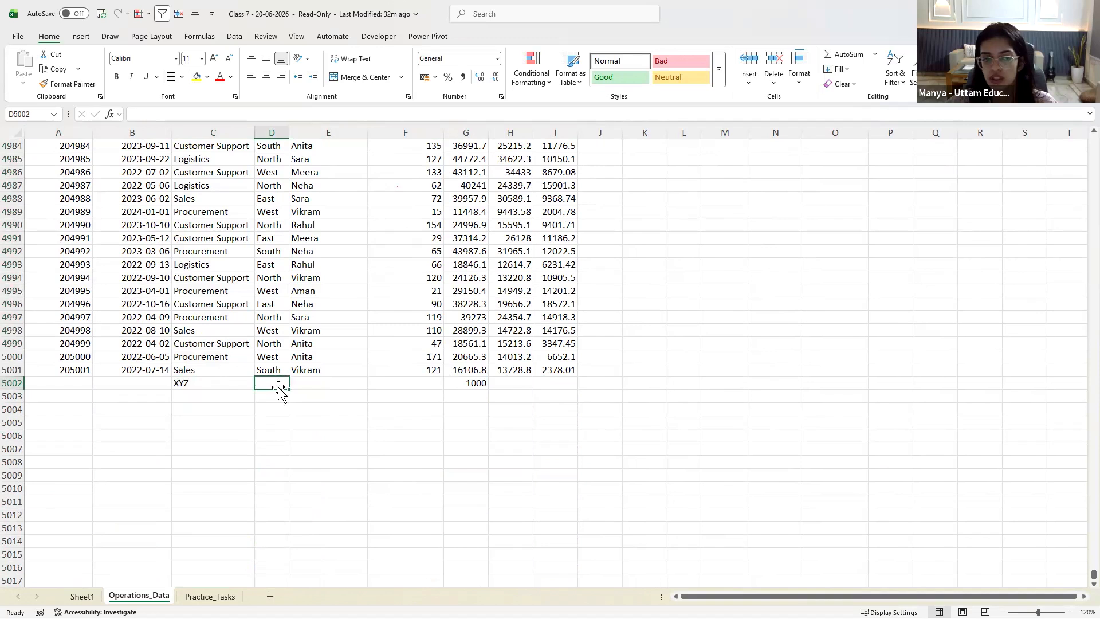
# Compare the pivot's (blank) region group on Sheet1 with the empty Region and Department cells at the end of Operations_Data
pyautogui.click(82, 596)
pyautogui.scroll(-2, 81, 479)
pyautogui.click(63, 435)
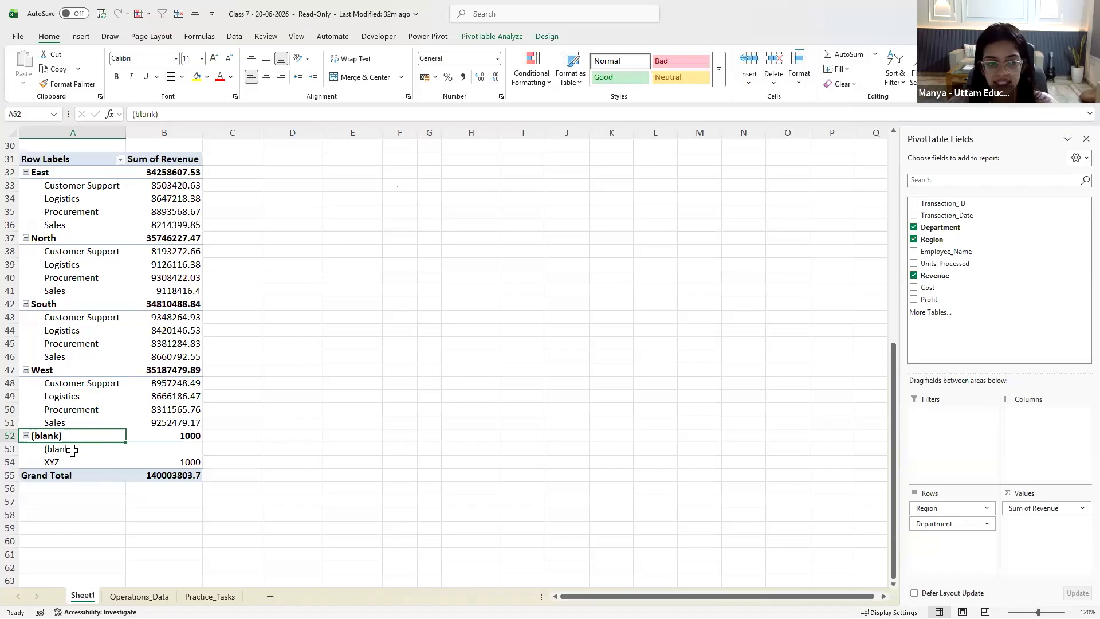
pyautogui.click(139, 596)
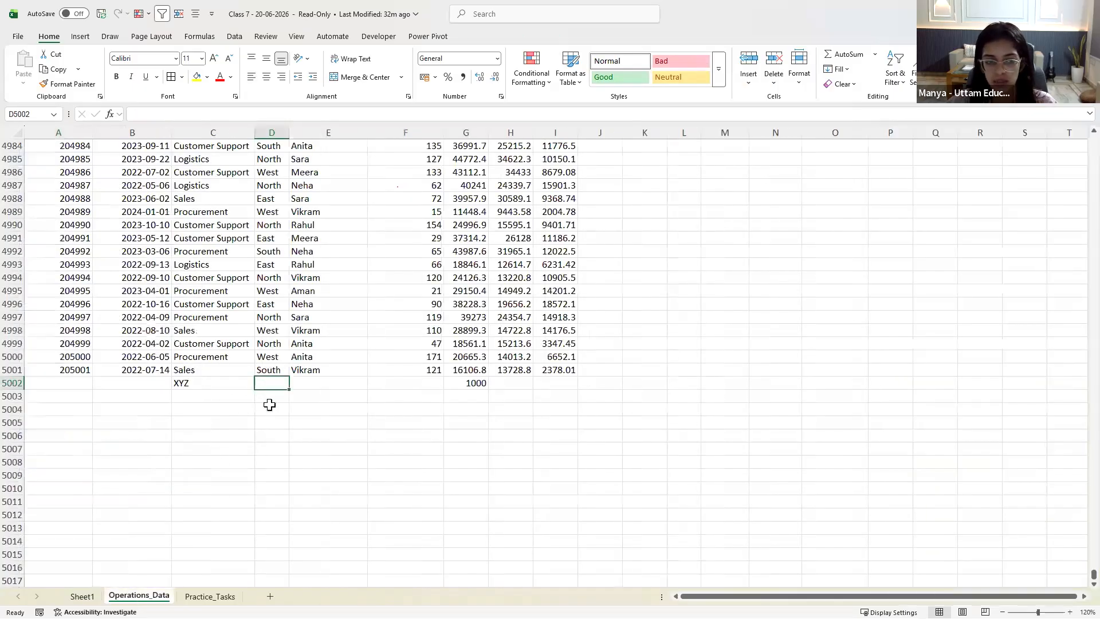
pyautogui.keyDown('shift'); pyautogui.click(270, 556); pyautogui.keyUp('shift')
pyautogui.moveTo(256, 383); pyautogui.dragTo(196, 541)
pyautogui.click(222, 383)
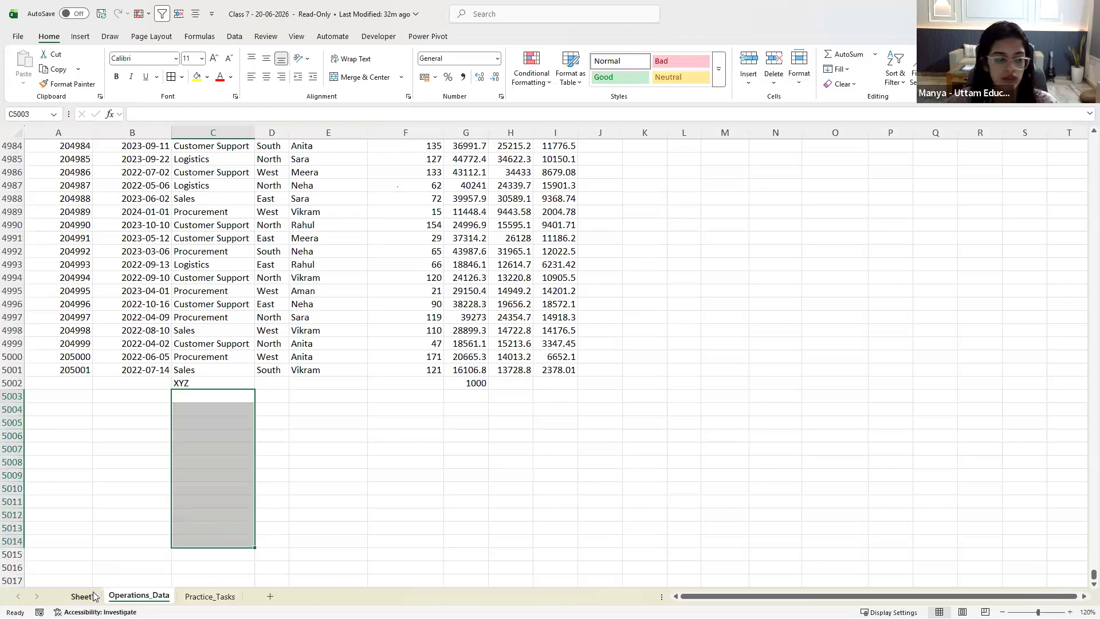
# Collapse the entire Region field of the revenue pivot table on Sheet1 and select the (blank) region
pyautogui.hotkey('ctrl', 'pageup')
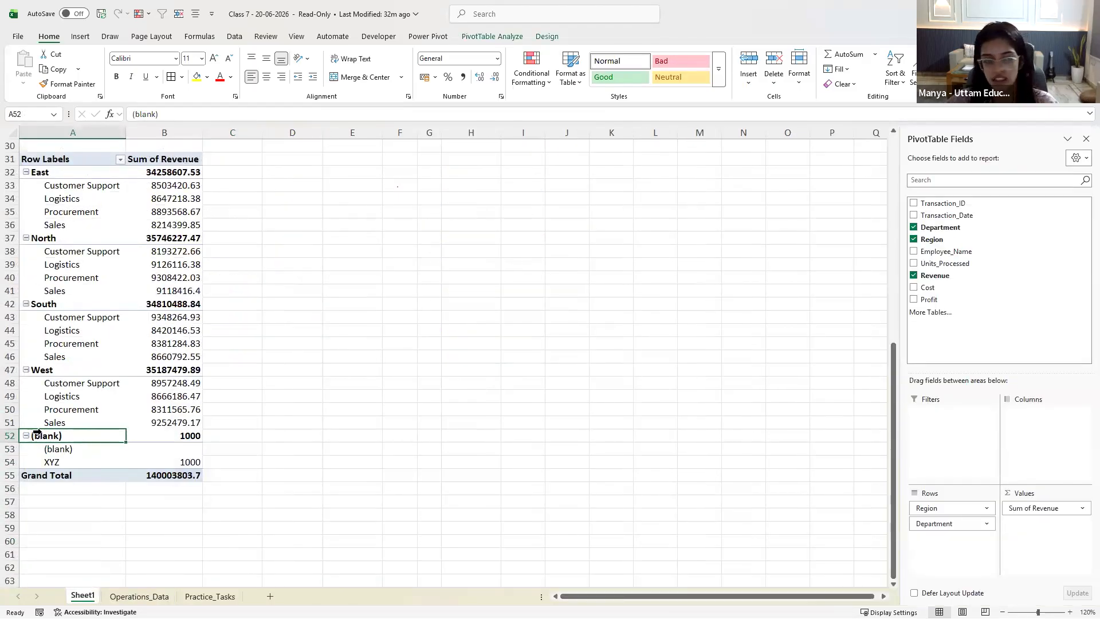
pyautogui.click(484, 38)
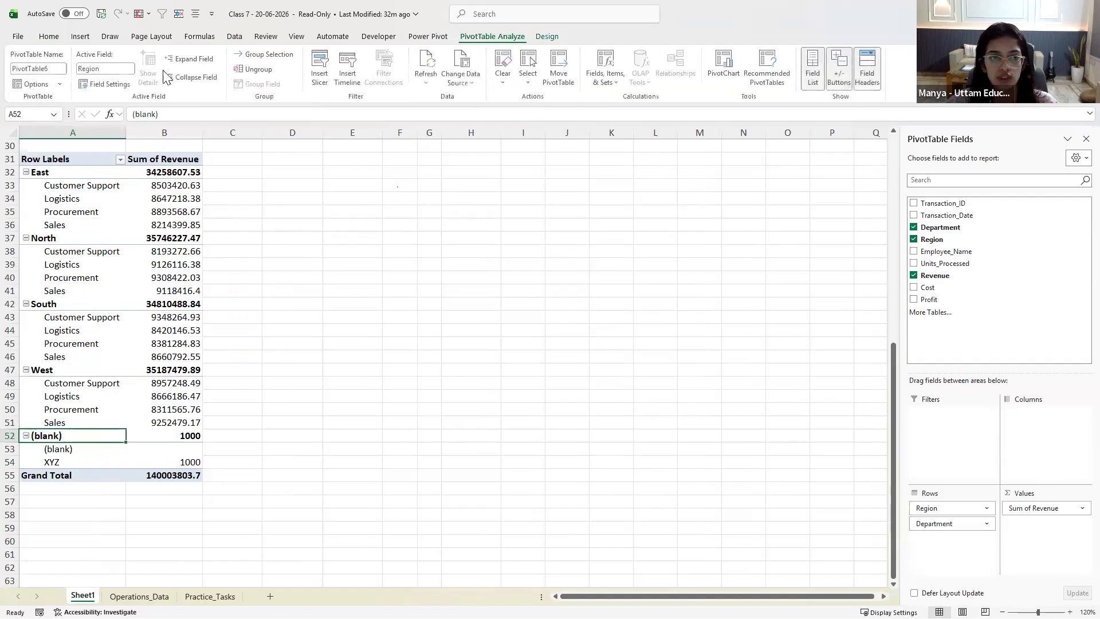
pyautogui.click(171, 77)
pyautogui.click(44, 302)
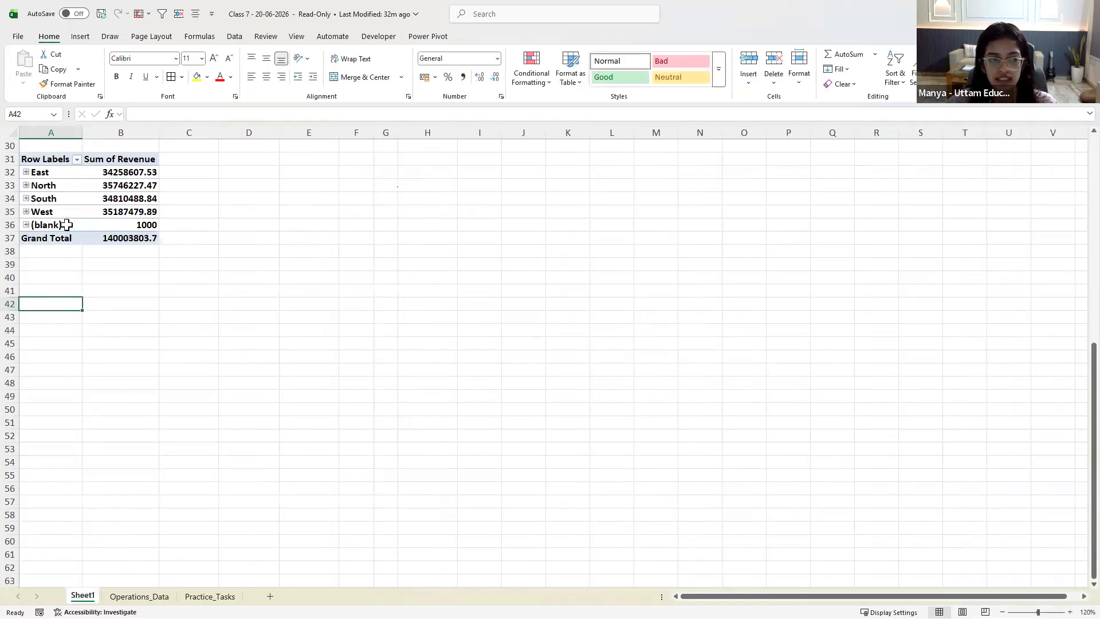
pyautogui.click(67, 224)
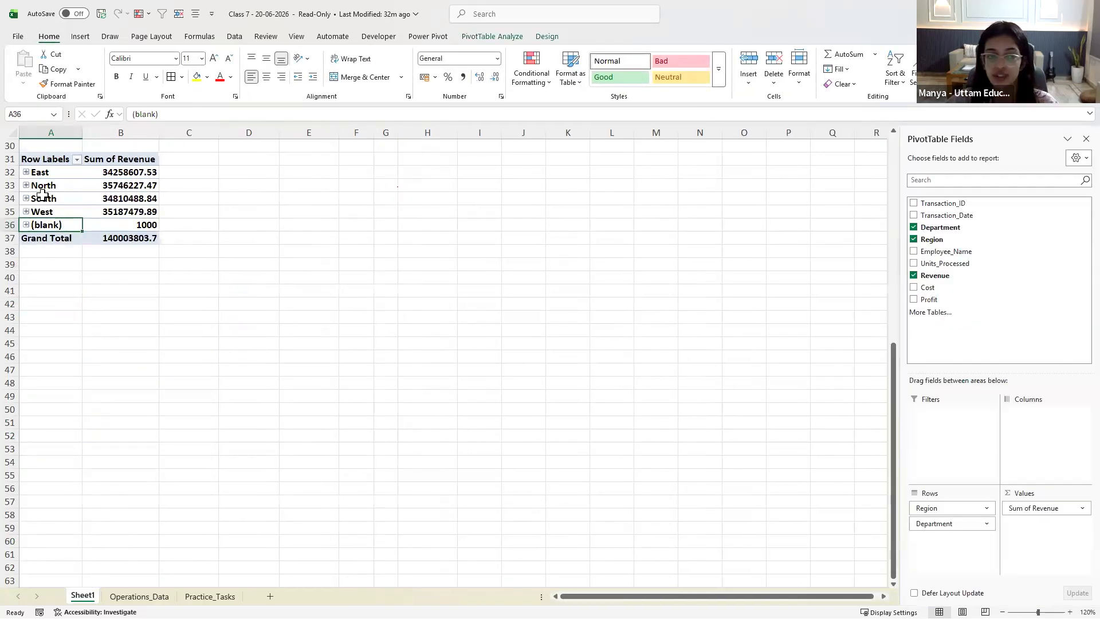
# Examine the empty Region cells D5002 to D5014 in Operations_Data and return to the pivot table on Sheet1
pyautogui.click(139, 595)
pyautogui.moveTo(279, 382); pyautogui.dragTo(272, 546)
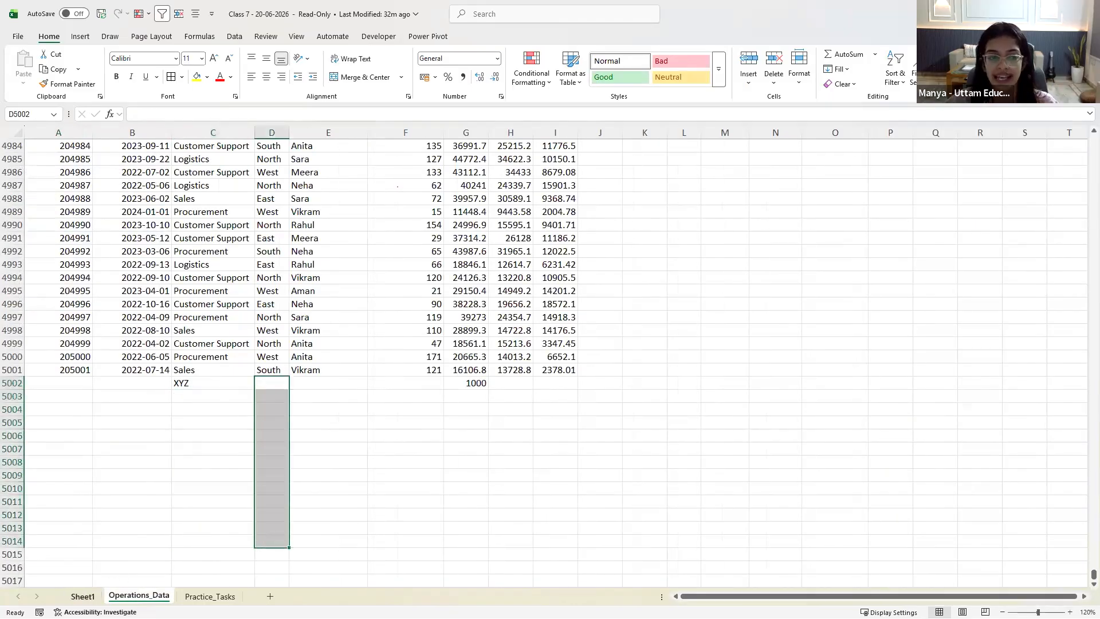
pyautogui.hotkey('ctrl', 'pageup')
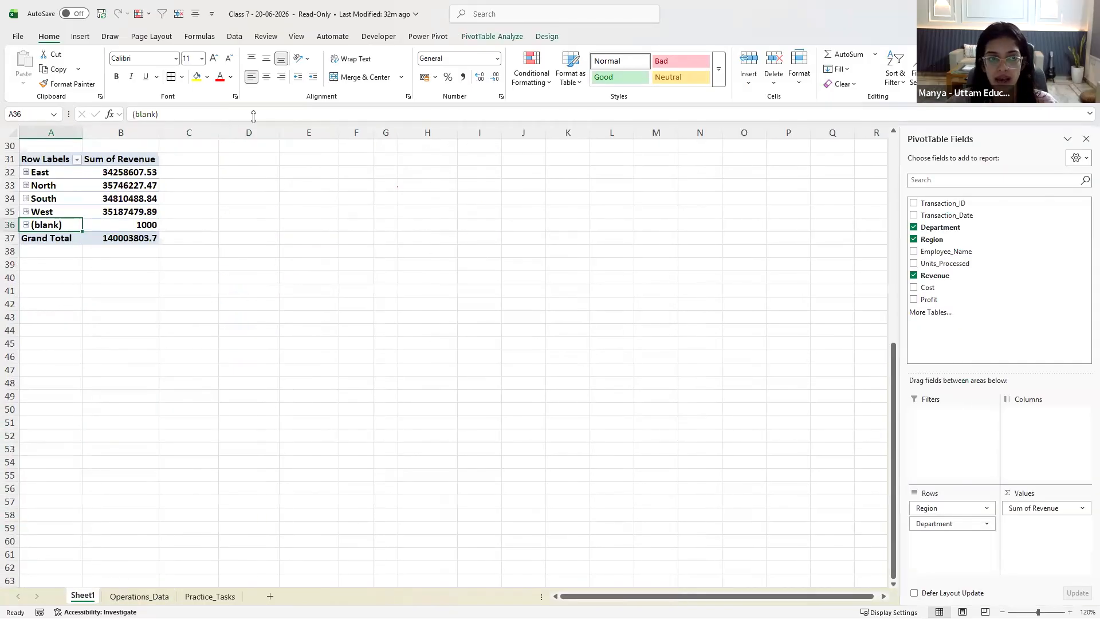
# Expand the entire Region field from the (blank) label and highlight the departments under West
pyautogui.click(470, 39)
pyautogui.click(172, 60)
pyautogui.click(54, 449)
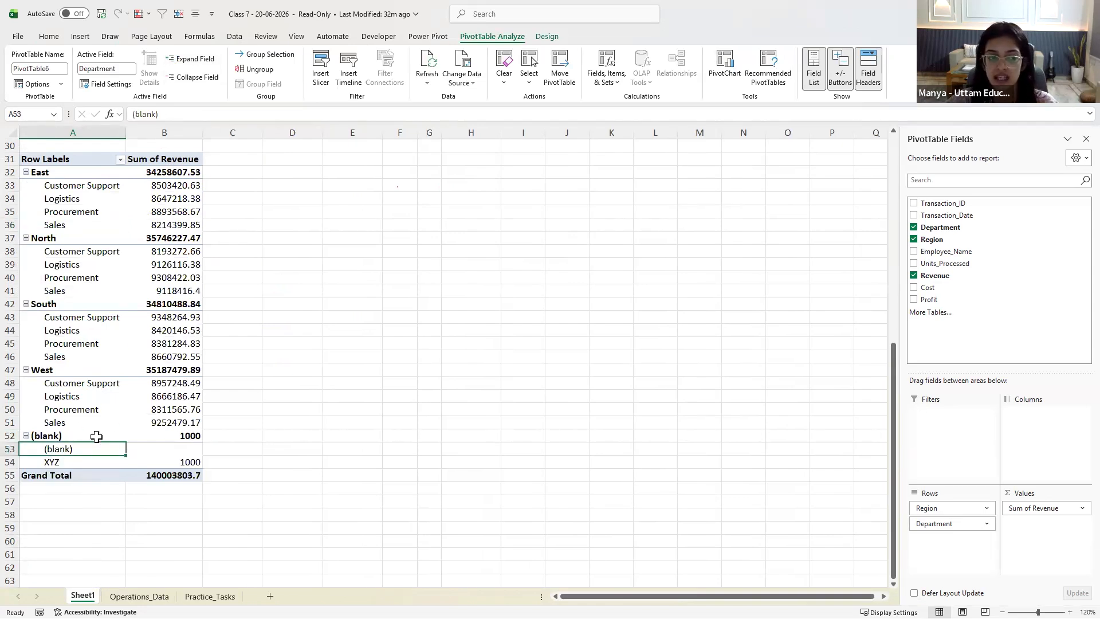
pyautogui.moveTo(88, 383); pyautogui.dragTo(89, 424)
# Enter CENTRAL as the Region of the XYZ record in cell D5002 of Operations_Data
pyautogui.click(135, 596)
pyautogui.moveTo(205, 386); pyautogui.dragTo(212, 481)
pyautogui.click(273, 383)
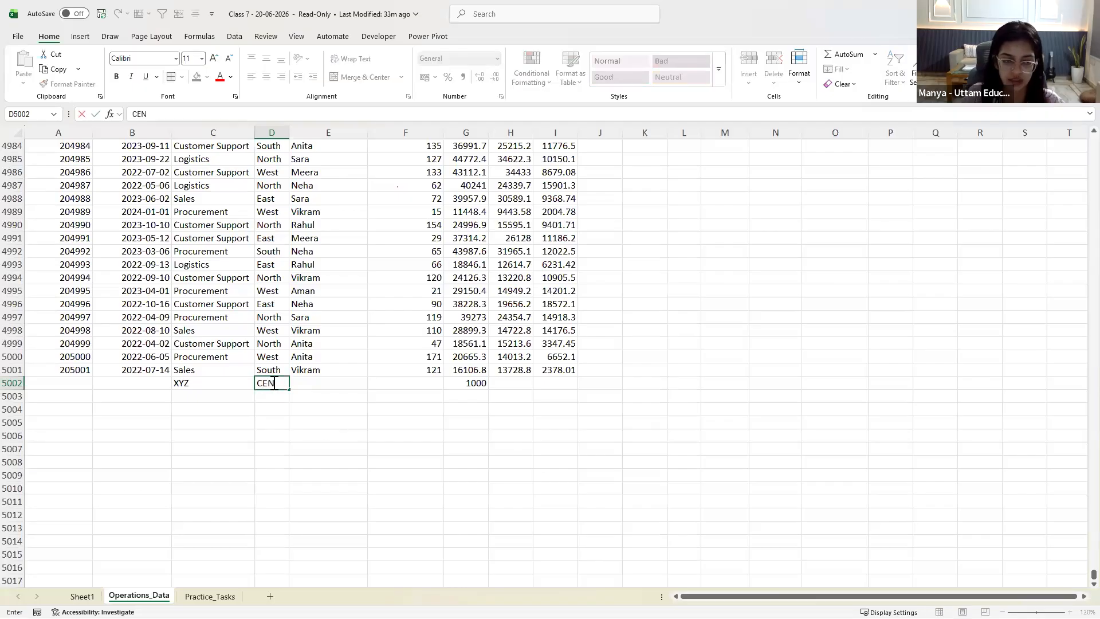
pyautogui.write('L')
pyautogui.press('Return')
pyautogui.click(275, 382)
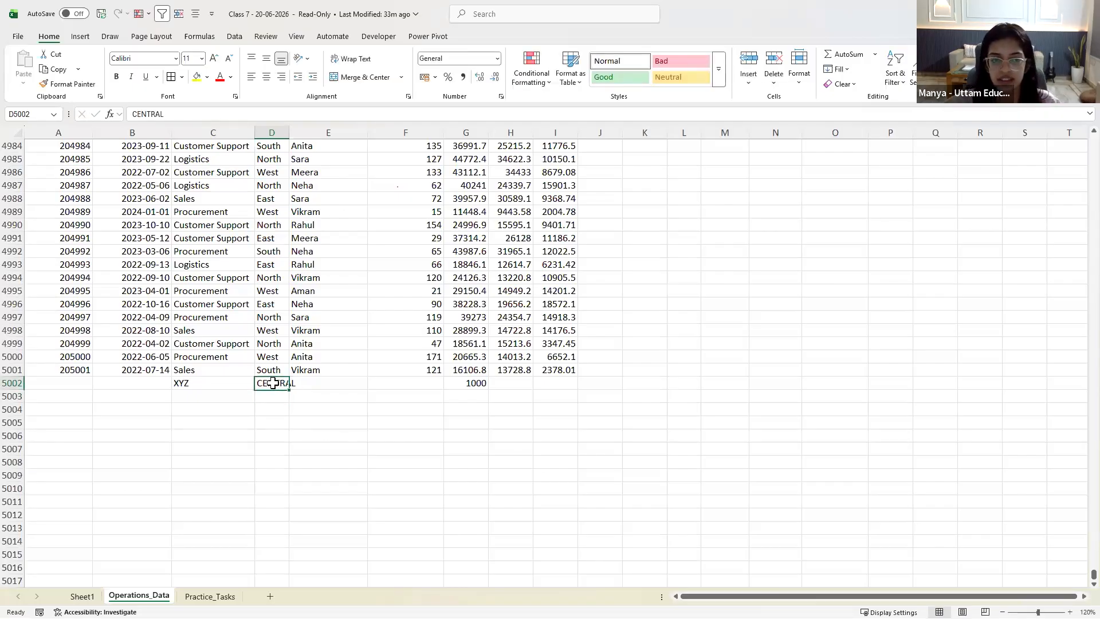
# Refresh the revenue pivot table on Sheet1 so it picks up the changed source record
pyautogui.click(83, 596)
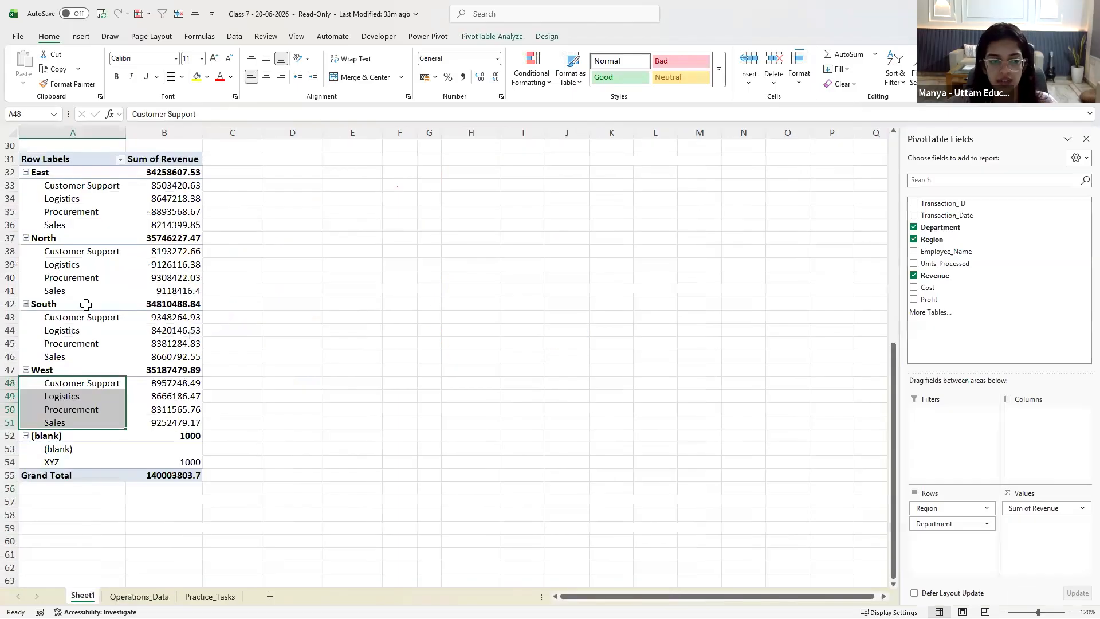
pyautogui.click(491, 36)
pyautogui.click(427, 80)
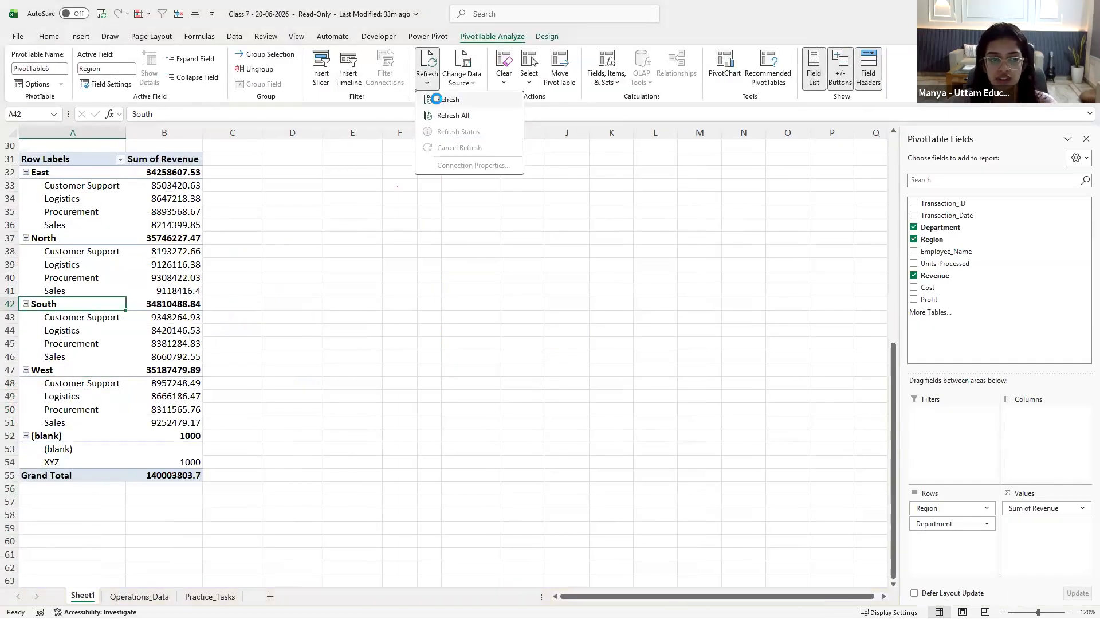
pyautogui.click(436, 99)
# Examine the CENTRAL and (blank) groups in the pivot table against the empty rows below the XYZ record in Operations_Data
pyautogui.click(49, 463)
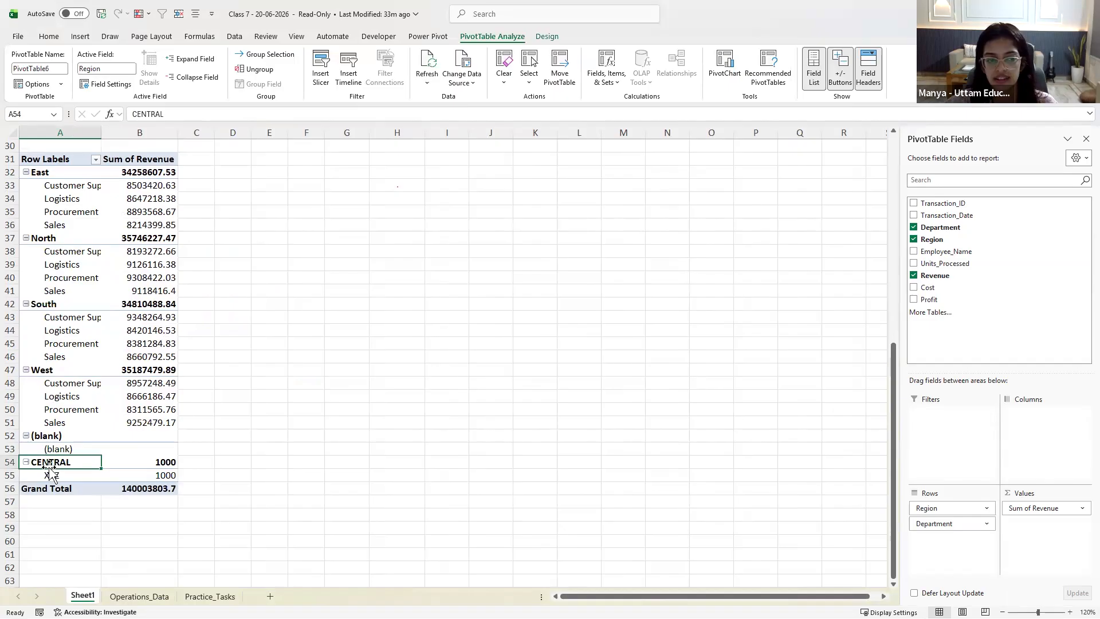
pyautogui.click(53, 476)
pyautogui.click(172, 476)
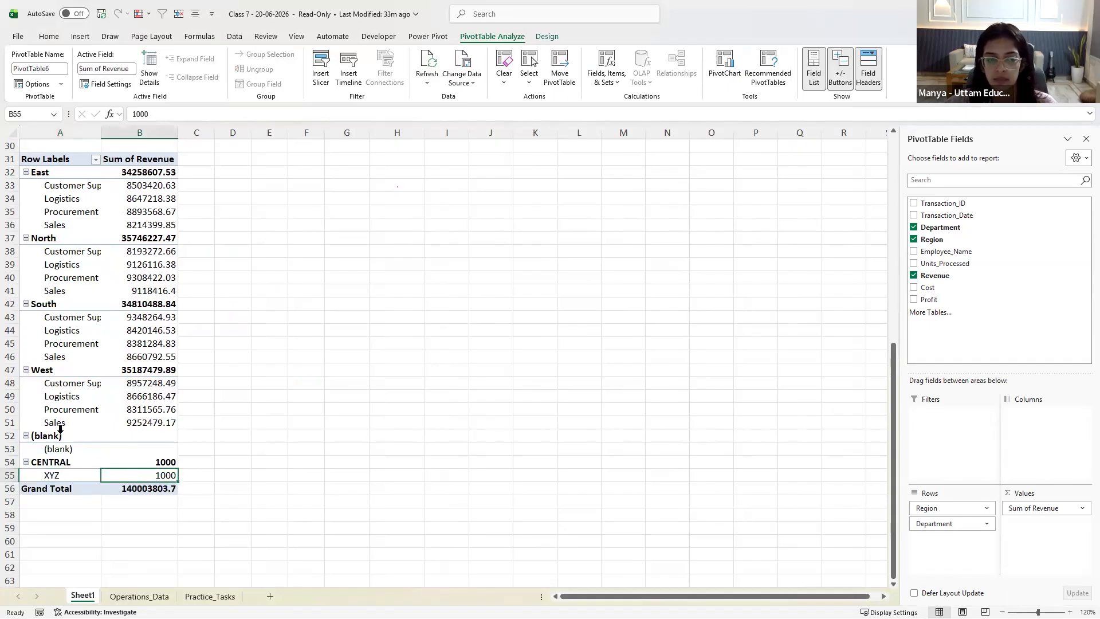
pyautogui.click(60, 444)
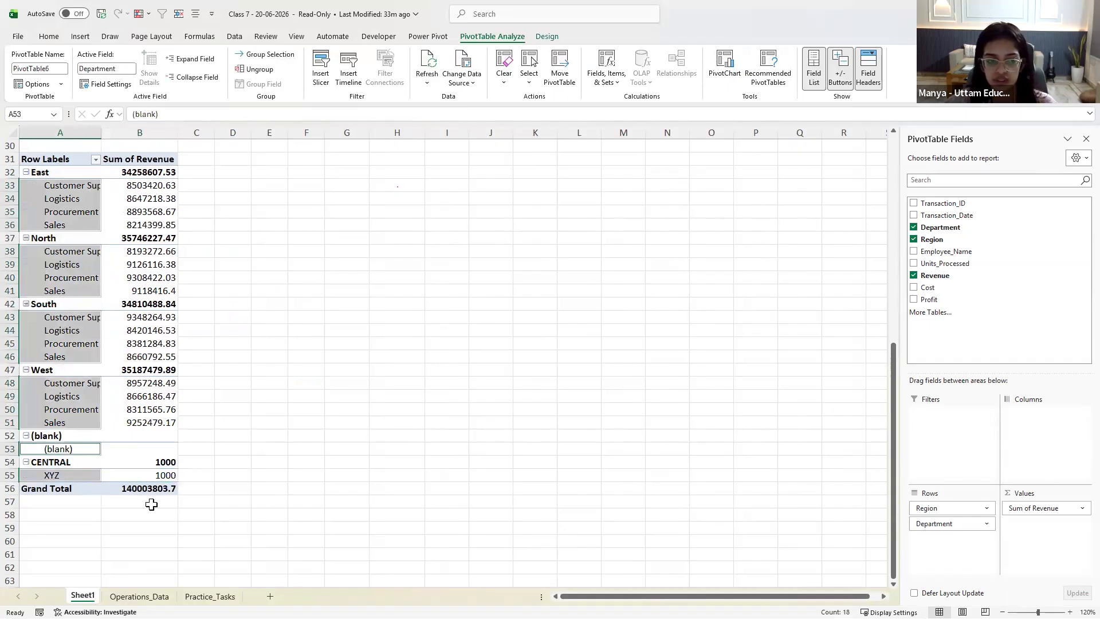
pyautogui.click(139, 596)
pyautogui.moveTo(215, 408); pyautogui.dragTo(272, 541)
pyautogui.moveTo(225, 395); pyautogui.dragTo(275, 490)
pyautogui.click(448, 473)
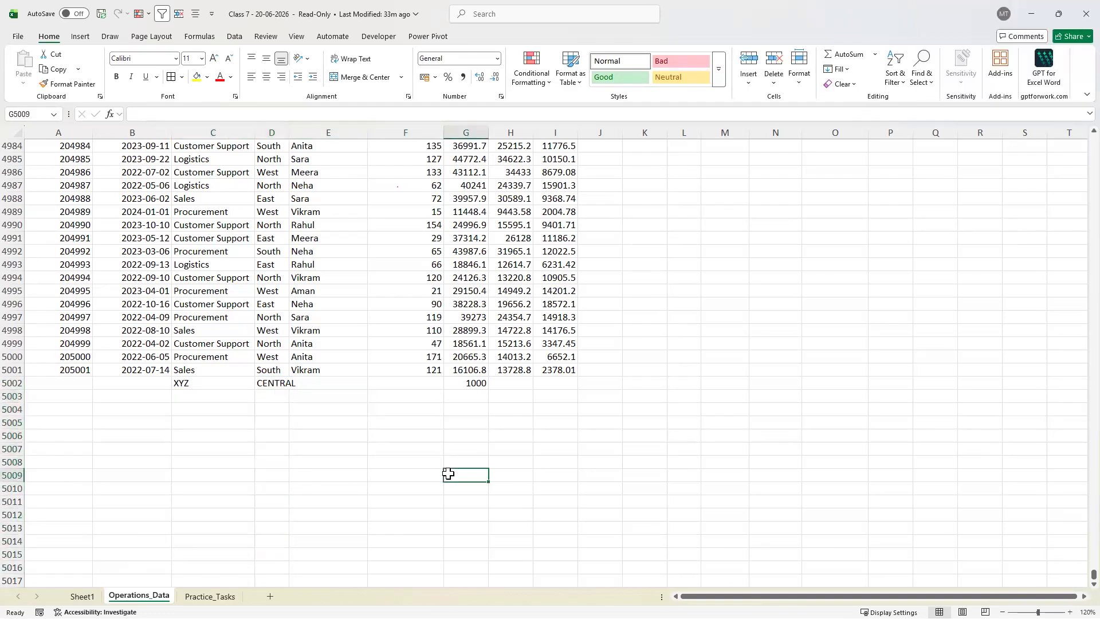
# Return to the revenue pivot table on Sheet1 and collapse the entire Region field from the East label
pyautogui.hotkey('ctrl', 'pageup')
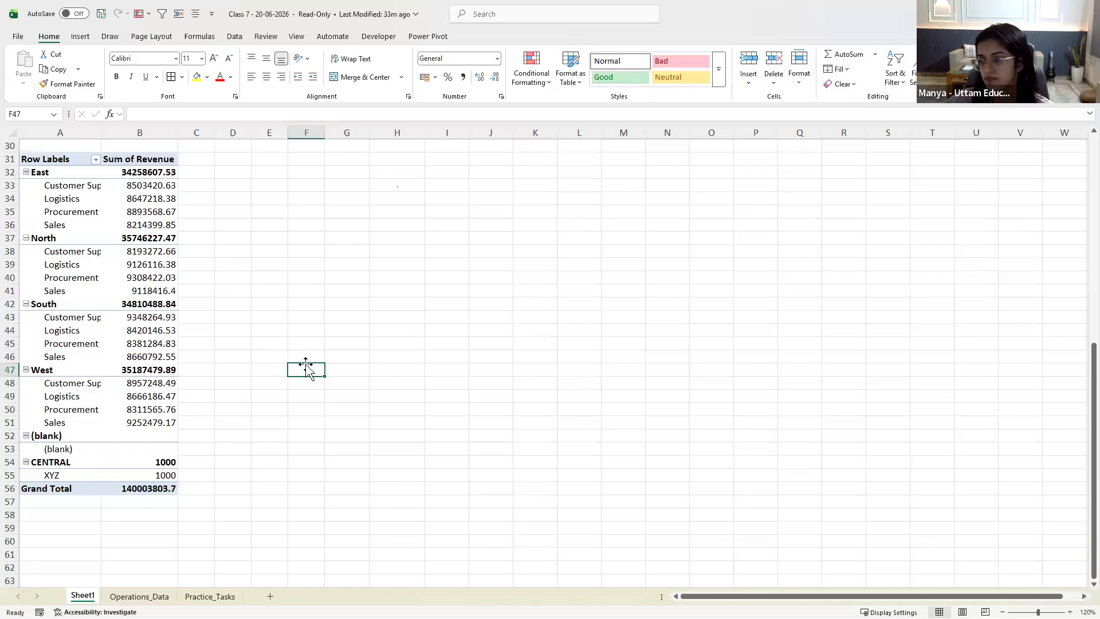
pyautogui.click(62, 291)
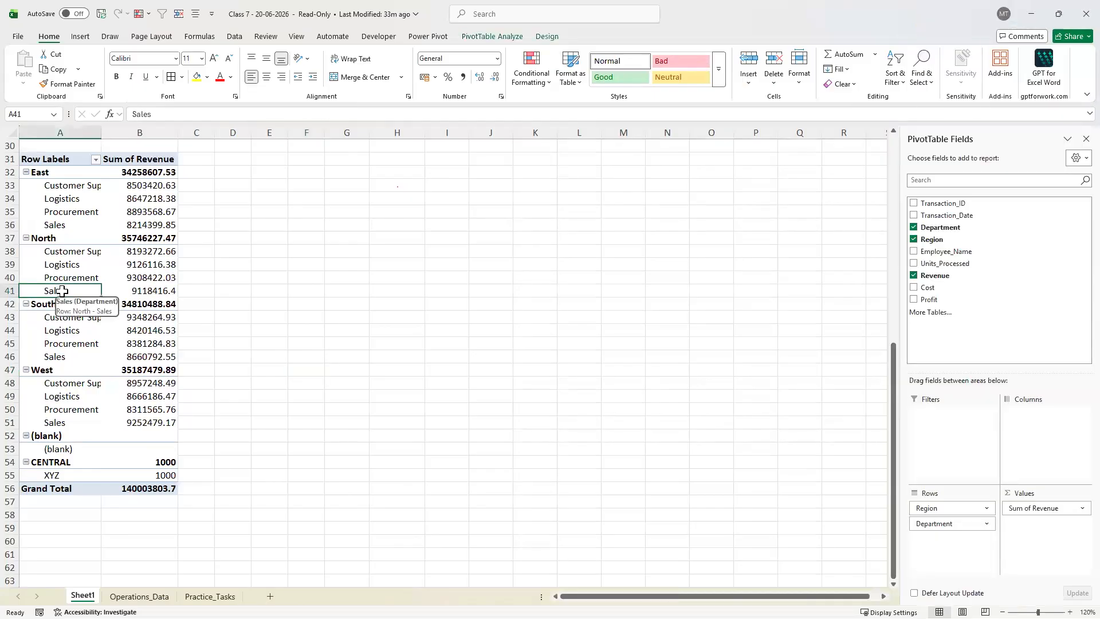
pyautogui.click(492, 36)
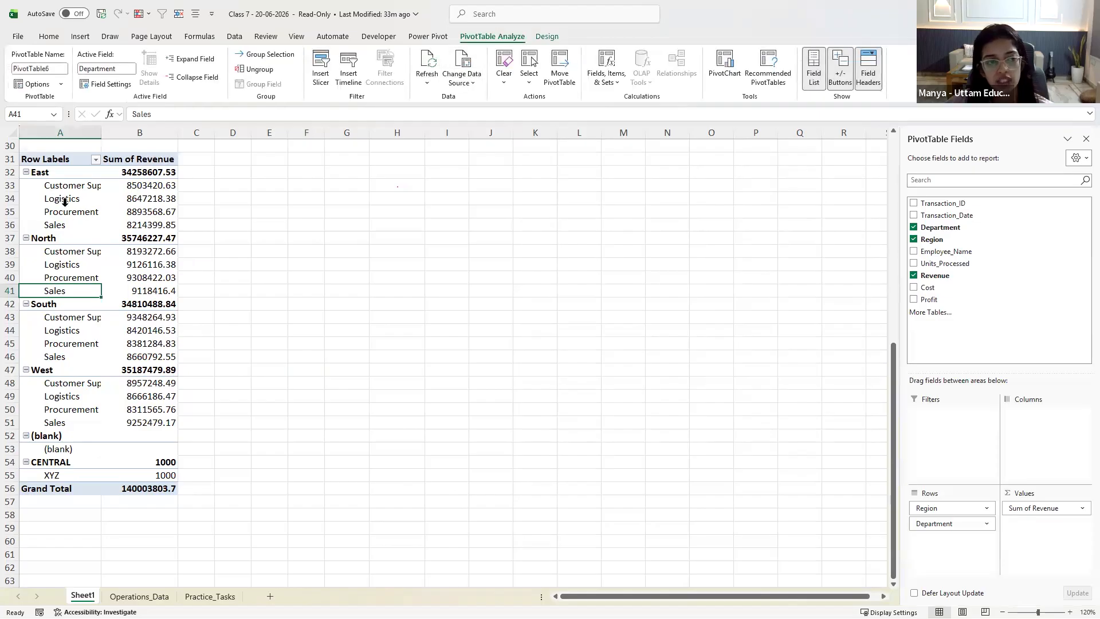
pyautogui.click(39, 173)
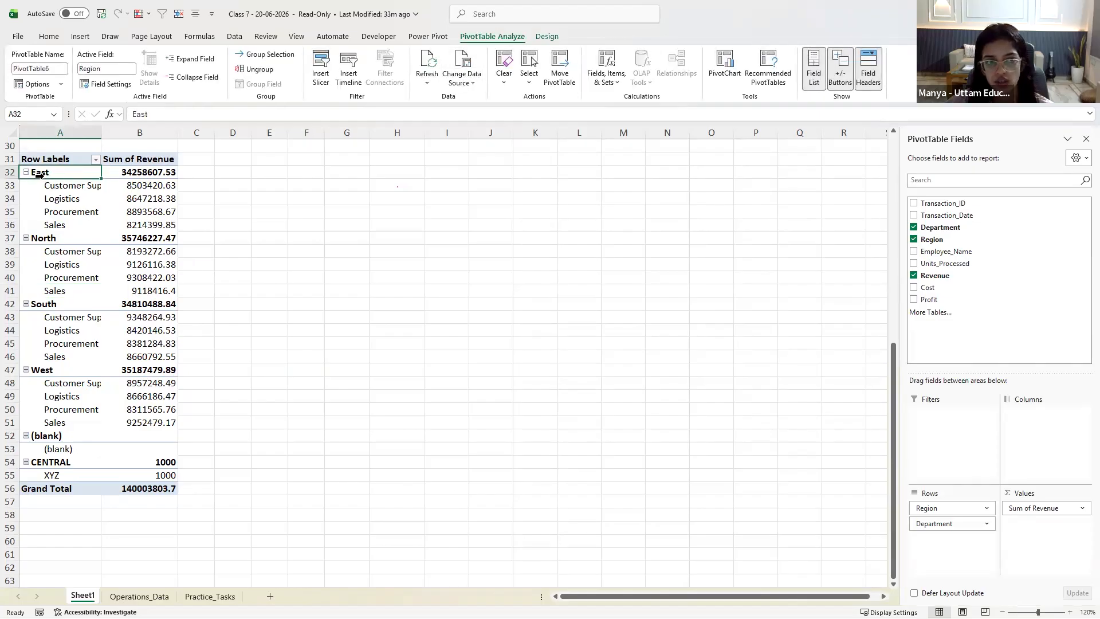
pyautogui.click(199, 61)
pyautogui.click(193, 79)
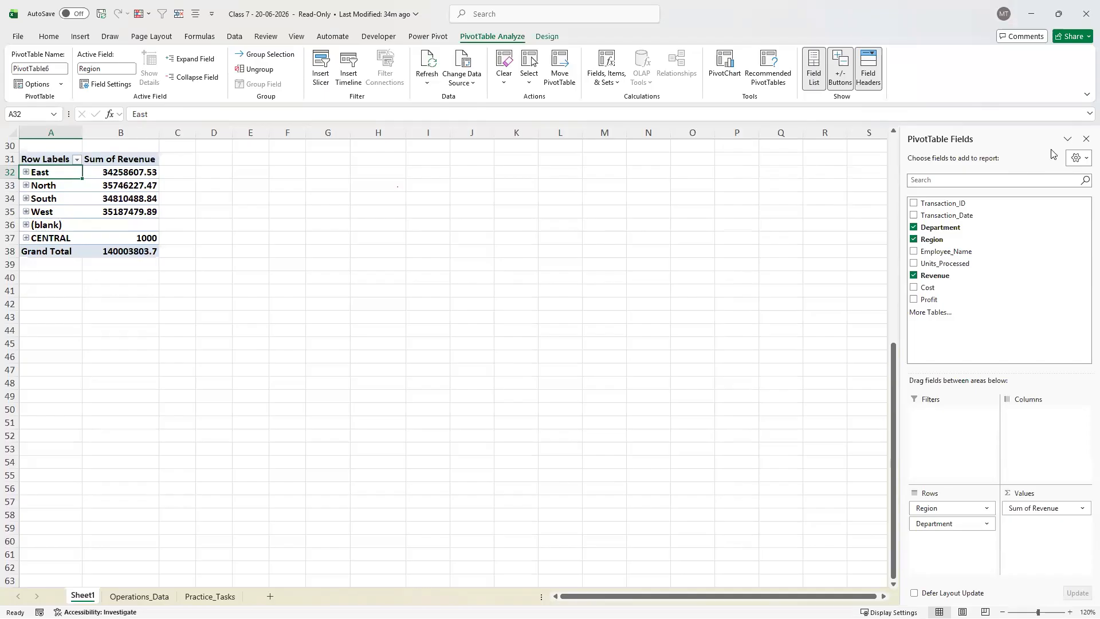
# Hide the PivotTable field list, expand the entire Region field, and select department labels under East
pyautogui.click(1084, 141)
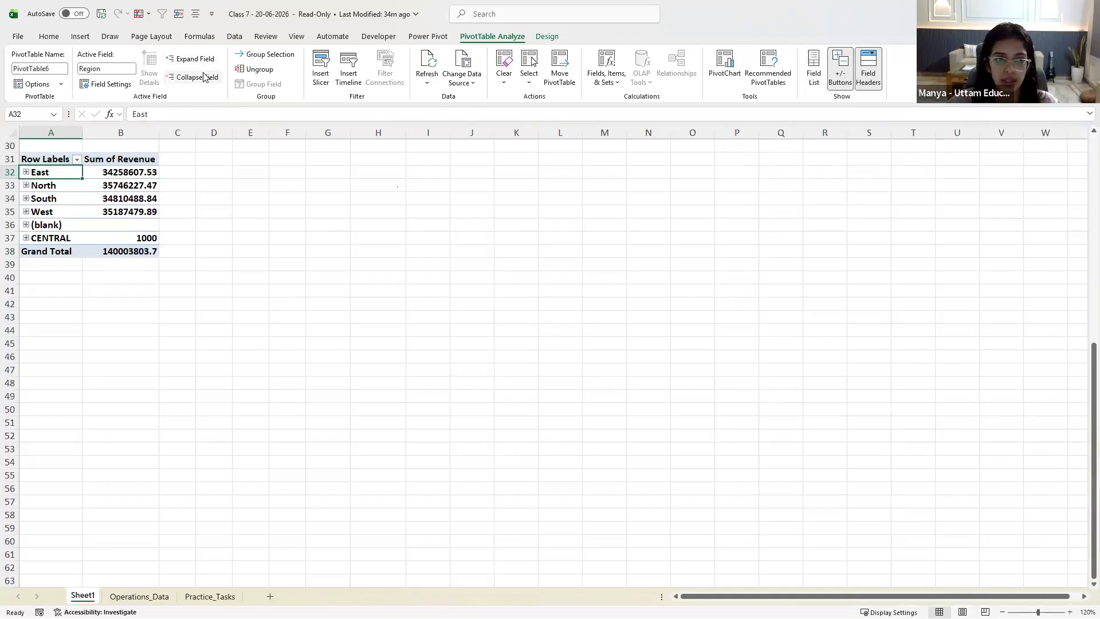
pyautogui.click(191, 58)
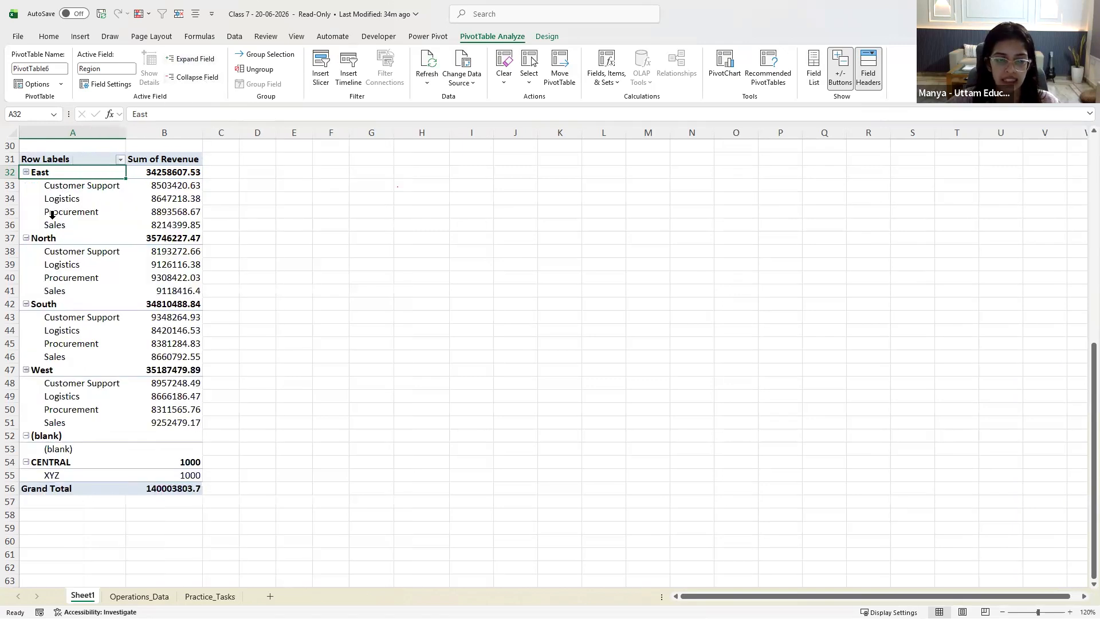
pyautogui.click(53, 218)
pyautogui.click(71, 200)
pyautogui.click(68, 173)
pyautogui.click(64, 197)
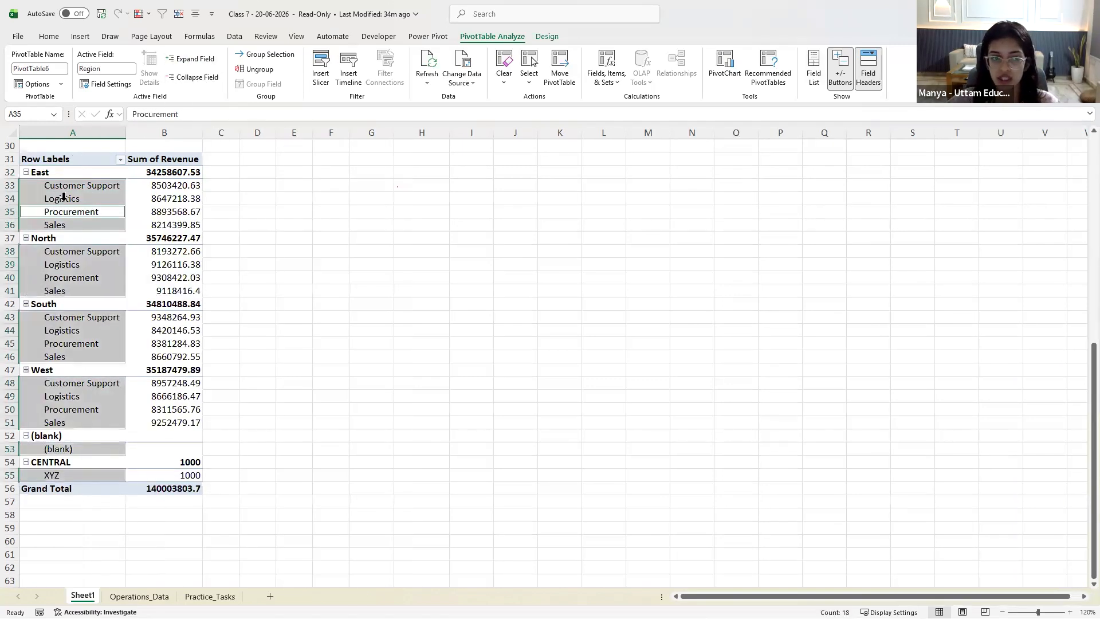
# Show the PivotTable field list again and highlight the four departments under East
pyautogui.rightClick(144, 213)
pyautogui.click(220, 448)
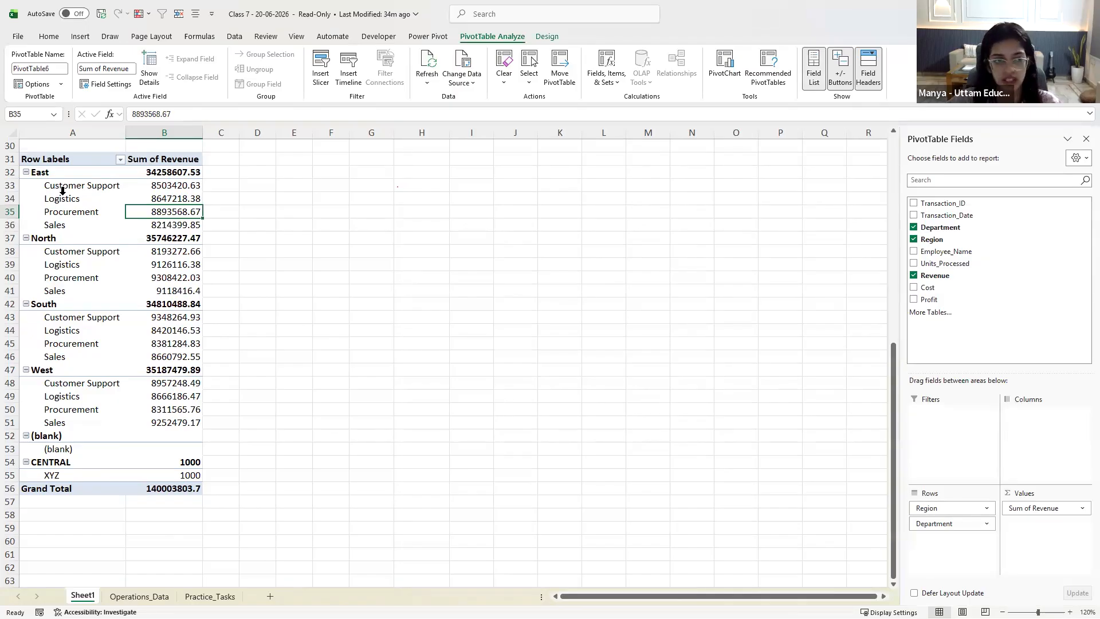
pyautogui.moveTo(68, 185); pyautogui.dragTo(86, 225)
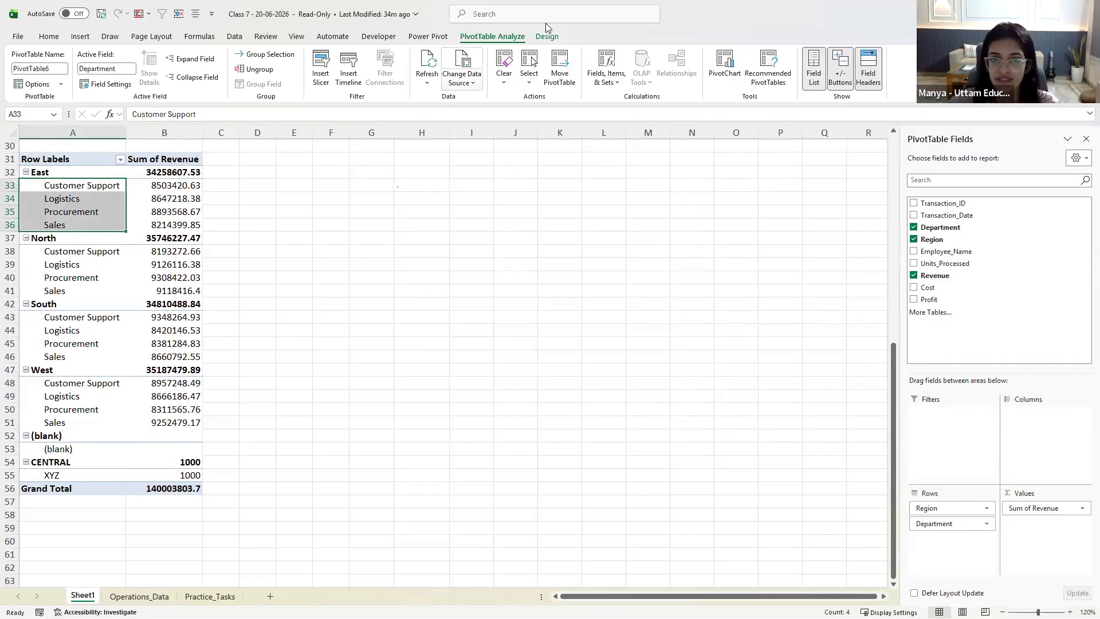
# Highlight the revenue totals of the East, North, South and (blank) groups, plus the Grand Total
pyautogui.click(555, 39)
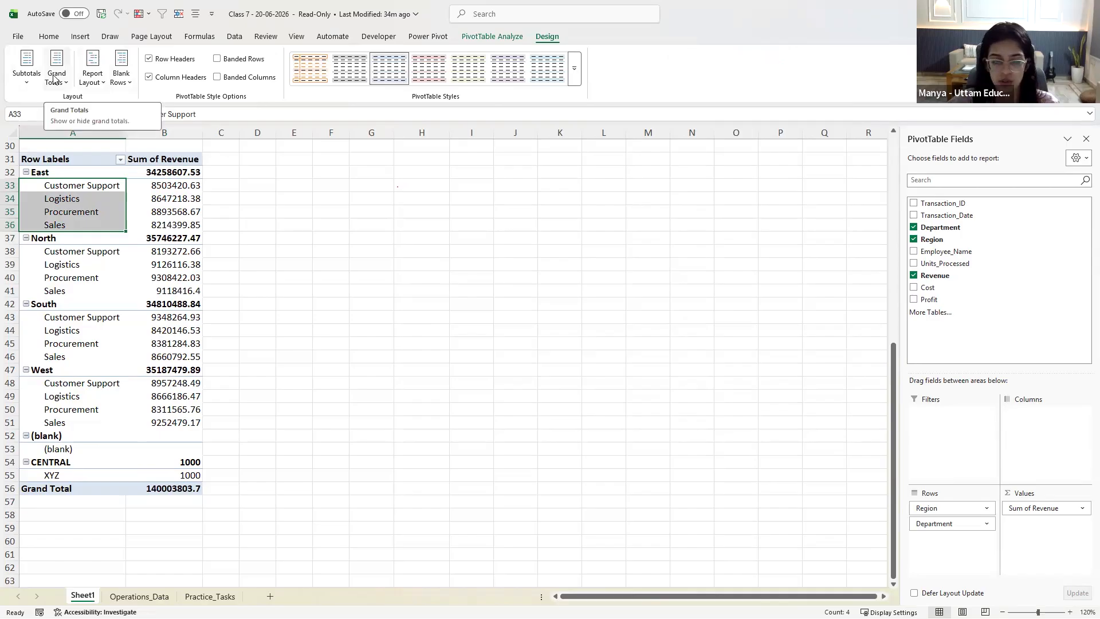
pyautogui.click(152, 172)
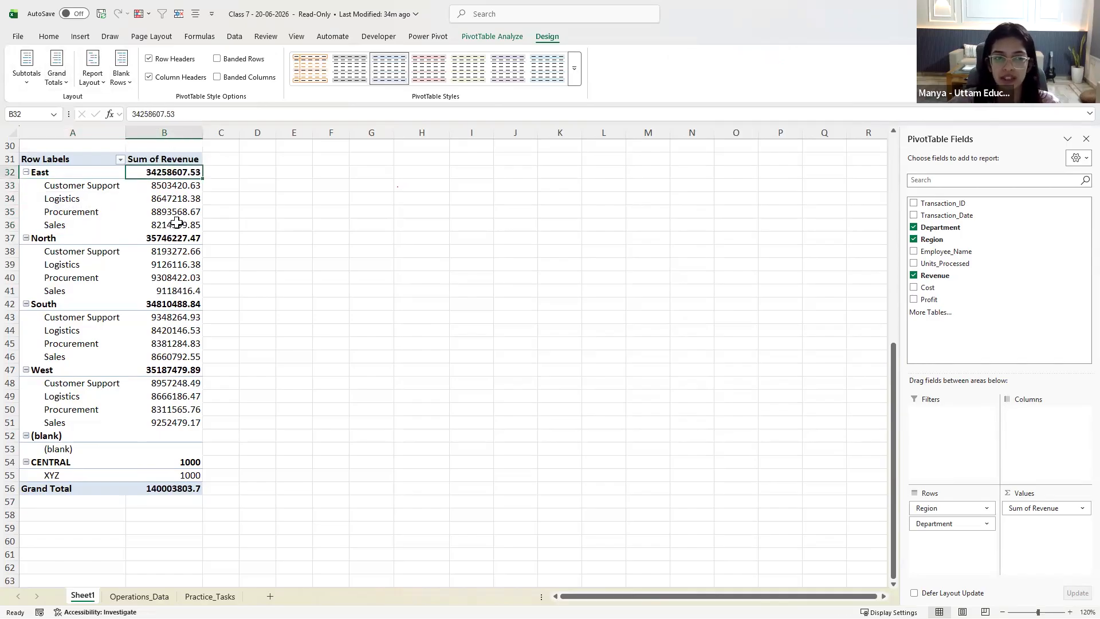
pyautogui.click(175, 238)
pyautogui.click(190, 302)
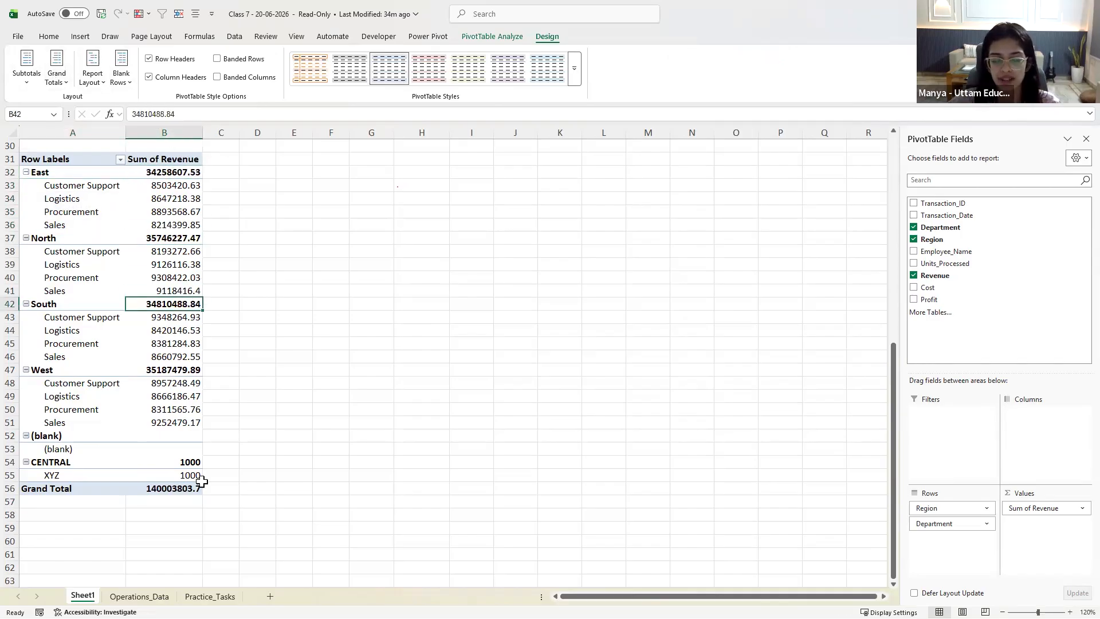
pyautogui.click(189, 437)
pyautogui.click(193, 488)
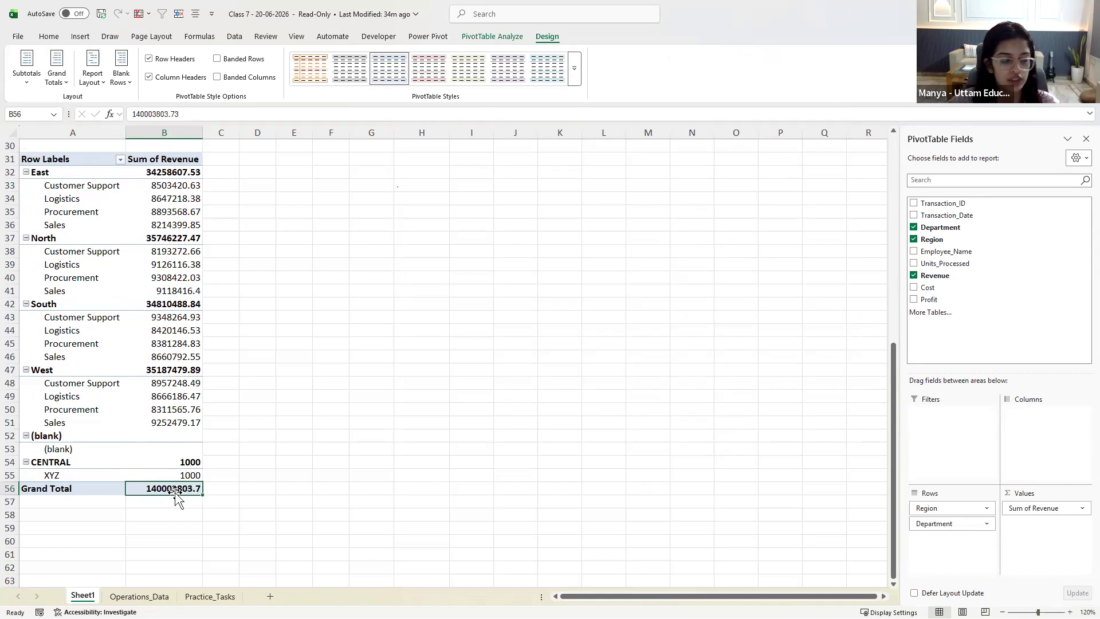
# Turn off the pivot table's grand totals and hide the region subtotals
pyautogui.click(57, 73)
pyautogui.click(122, 102)
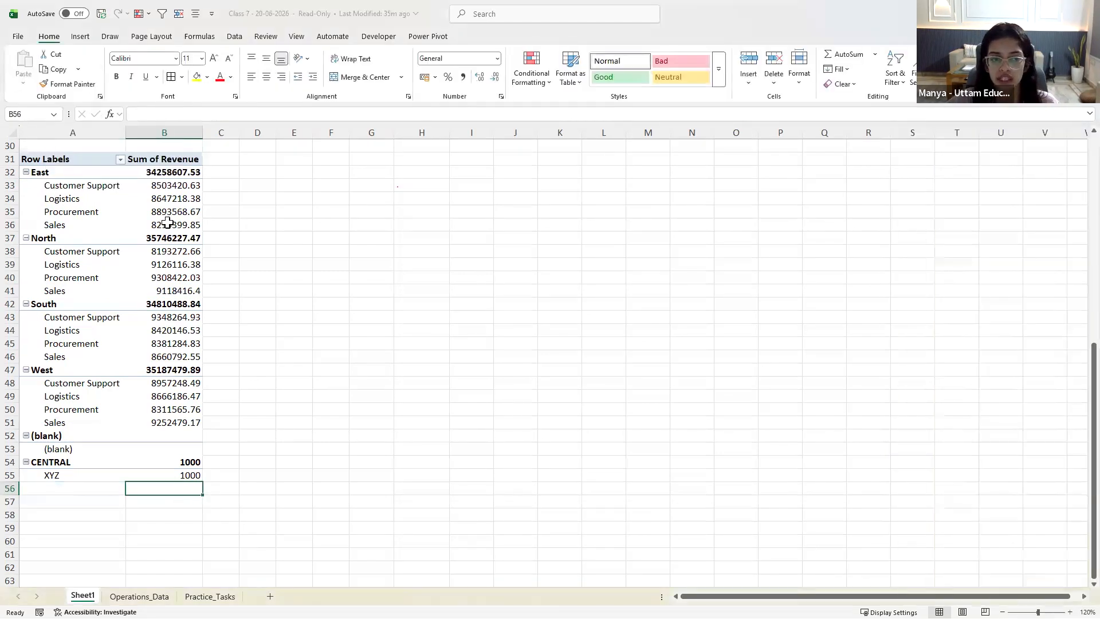
pyautogui.click(178, 437)
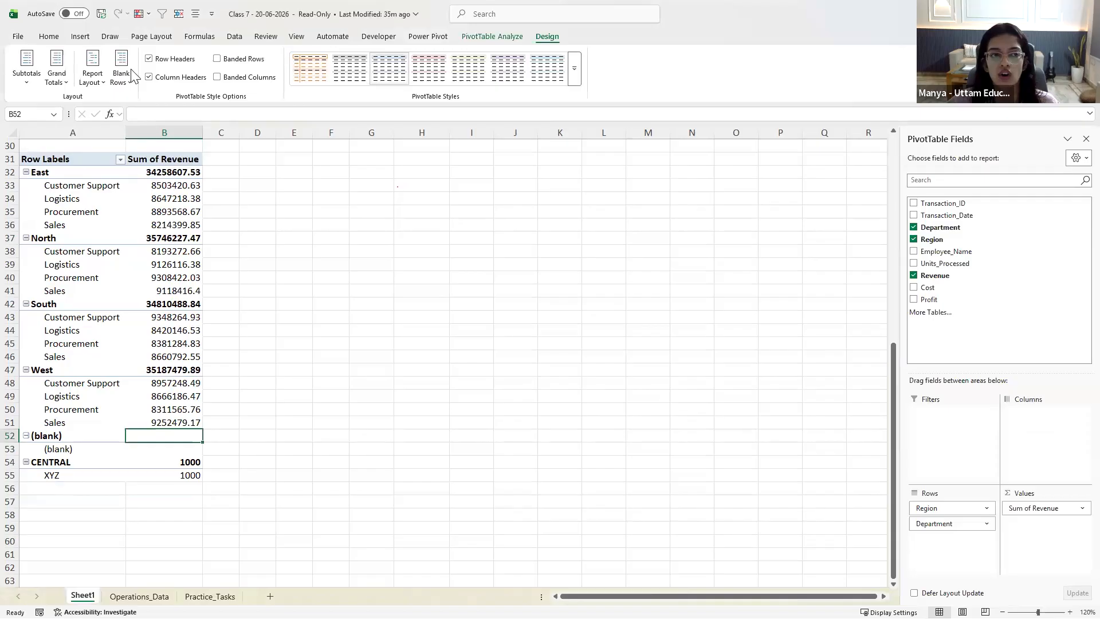
pyautogui.click(28, 74)
pyautogui.click(69, 104)
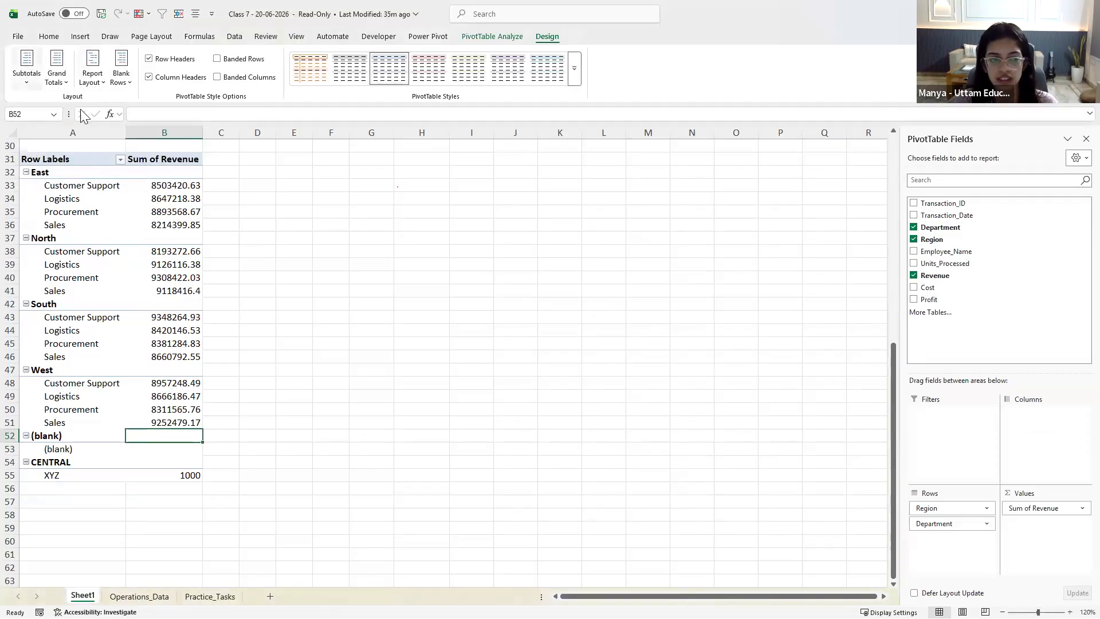
# Examine the revenue cells beside East and North and the four departments under East
pyautogui.click(157, 172)
pyautogui.click(163, 238)
pyautogui.moveTo(68, 185); pyautogui.dragTo(59, 225)
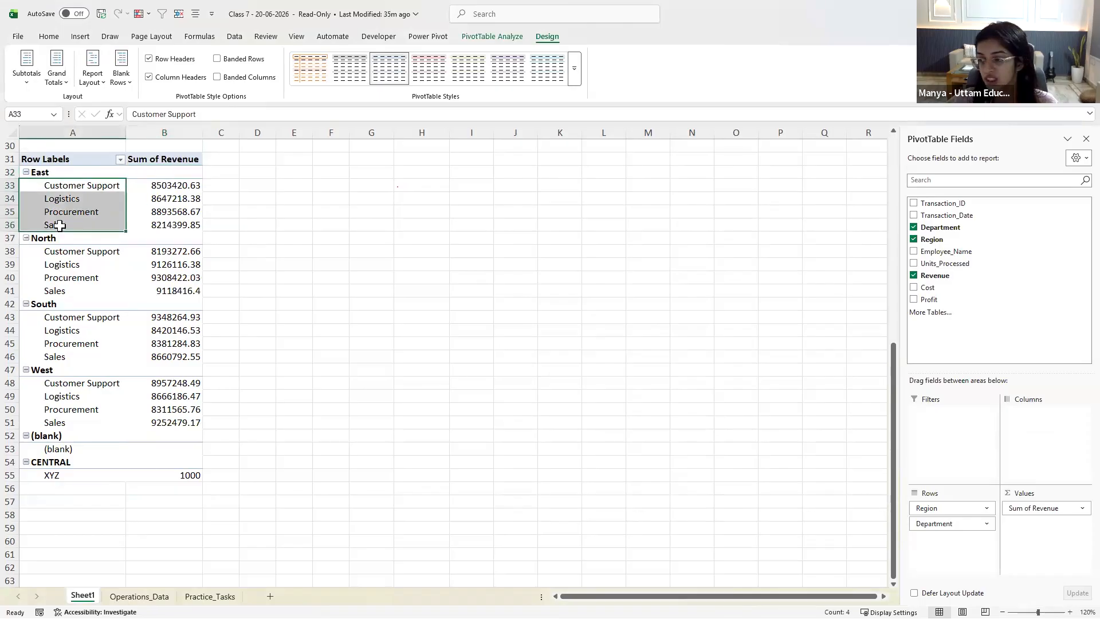
pyautogui.click(171, 171)
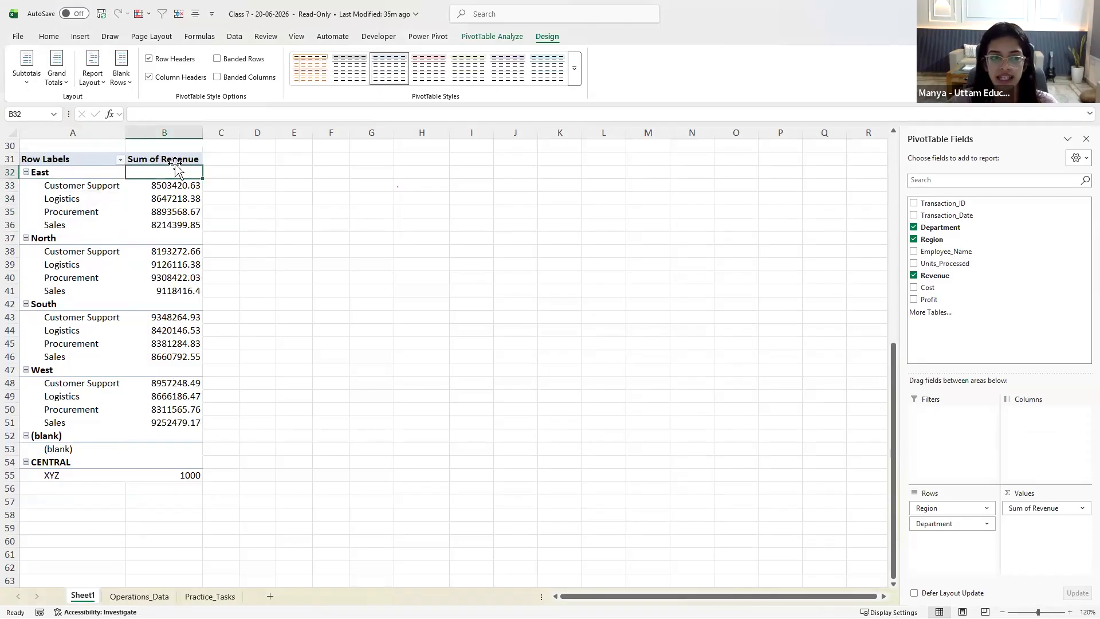
pyautogui.moveTo(171, 292); pyautogui.dragTo(173, 439)
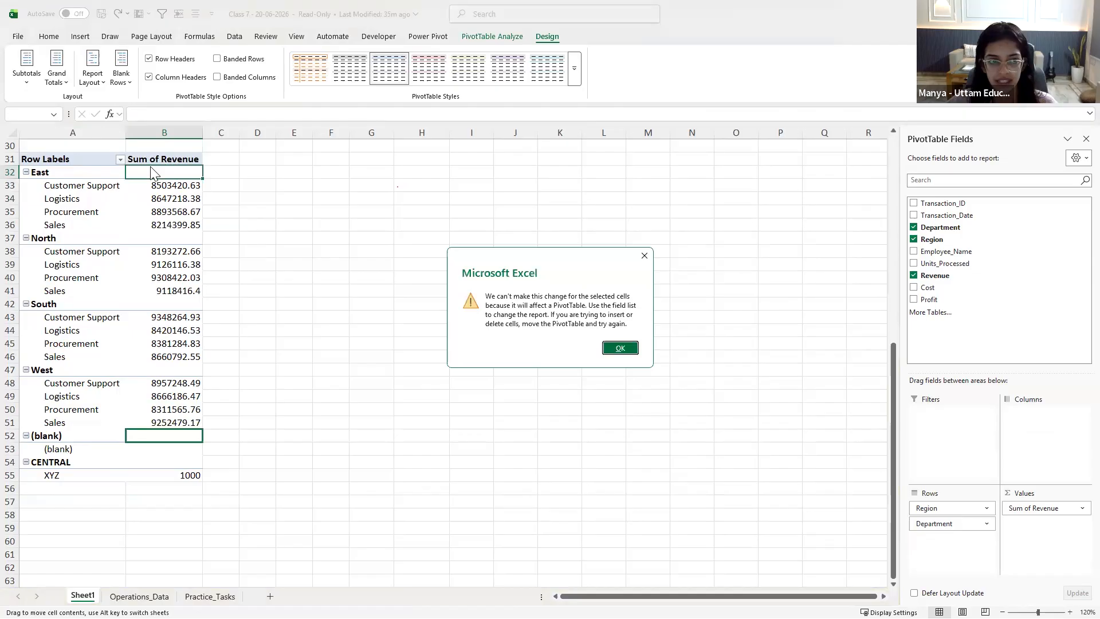
pyautogui.click(638, 256)
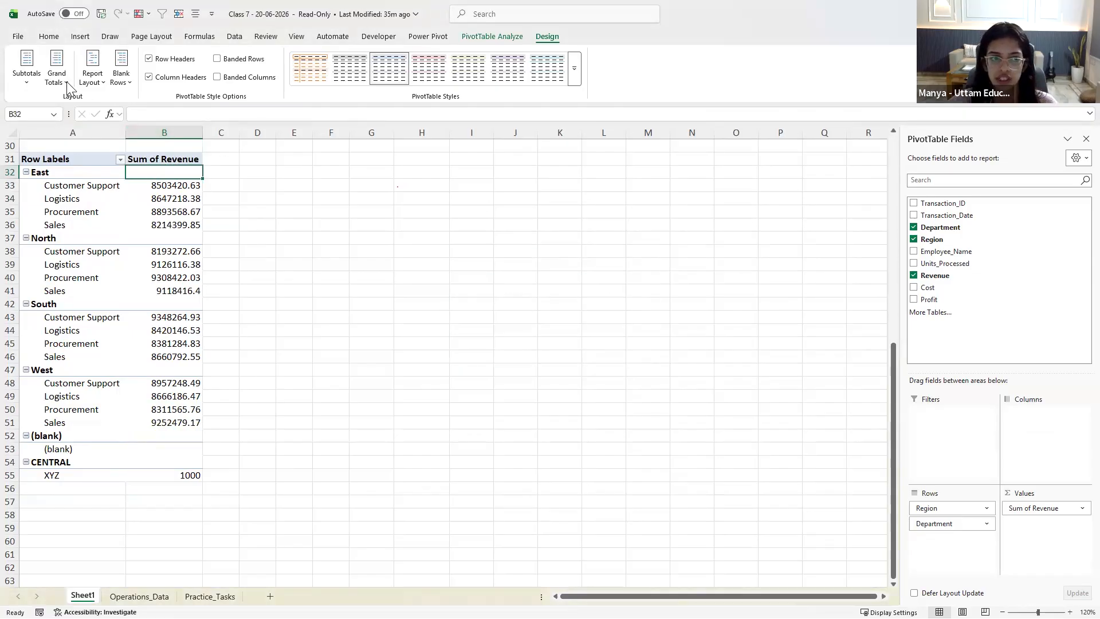
# Try turning the grand totals back on and changing the subtotals display
pyautogui.click(63, 63)
pyautogui.click(108, 130)
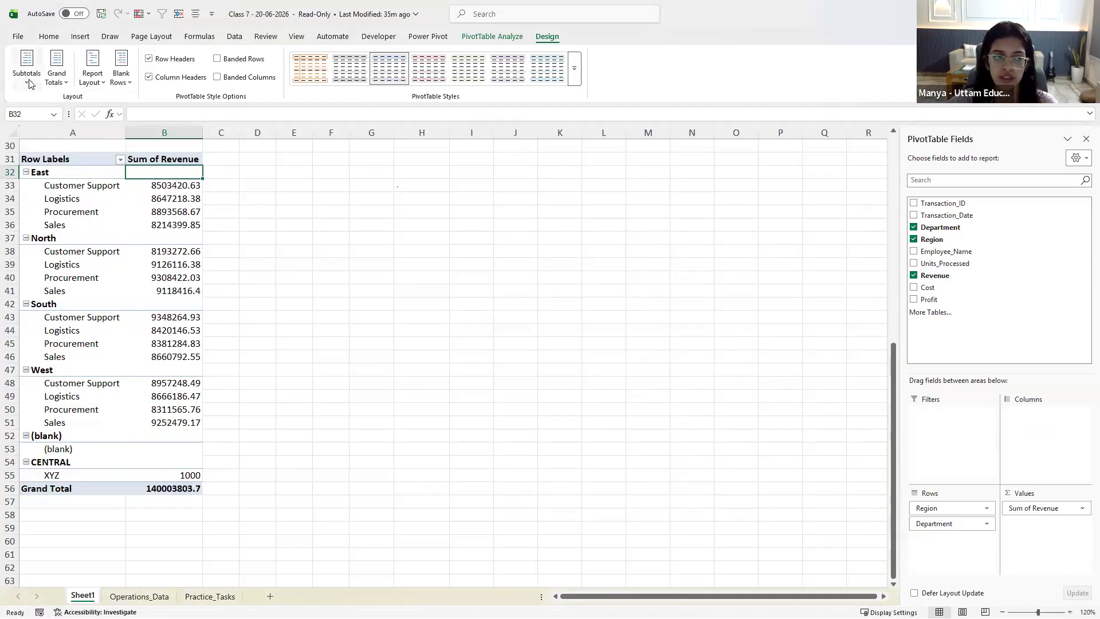
pyautogui.click(27, 74)
pyautogui.click(90, 131)
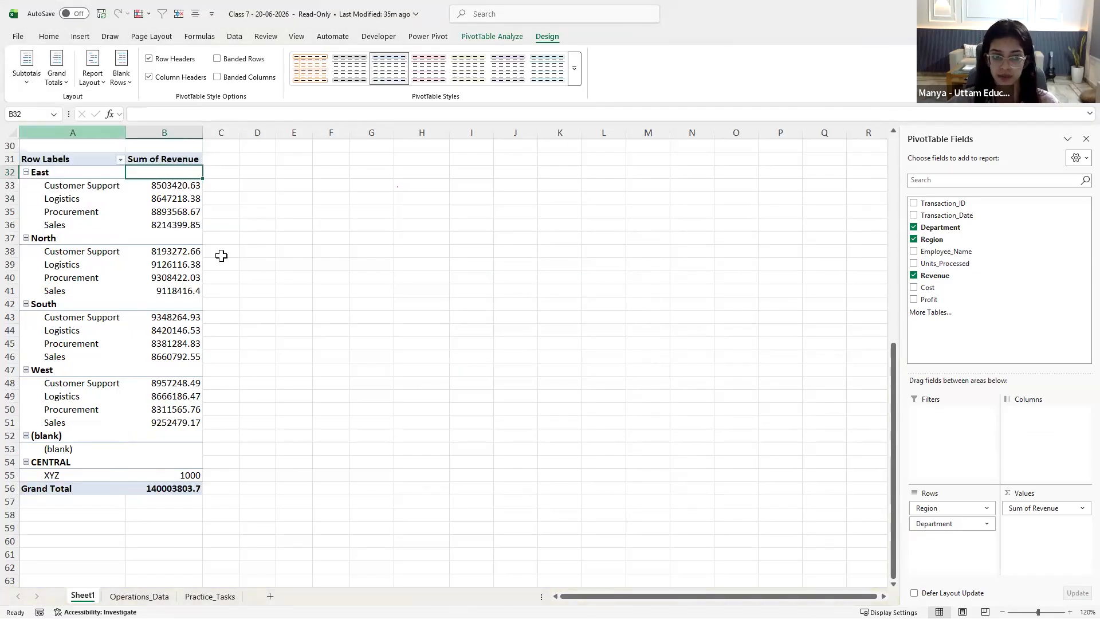
pyautogui.click(379, 261)
# Undo the last grand totals change in the pivot table
pyautogui.hotkey('ctrl', 'z')
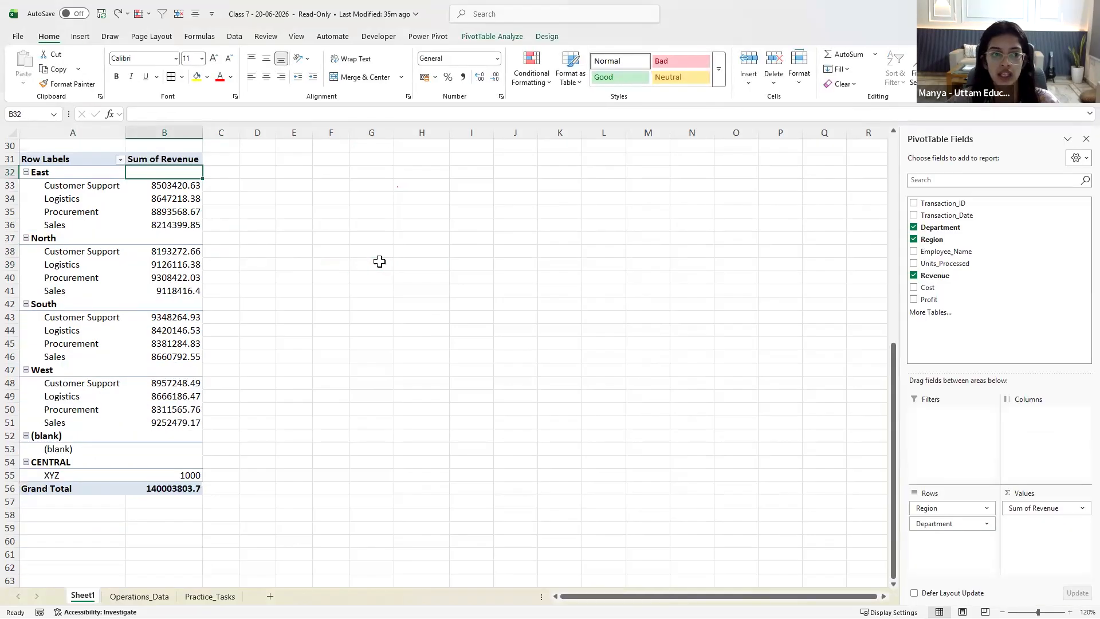
pyautogui.hotkey('ctrl', 'z')
pyautogui.hotkey('ctrl', 'z')
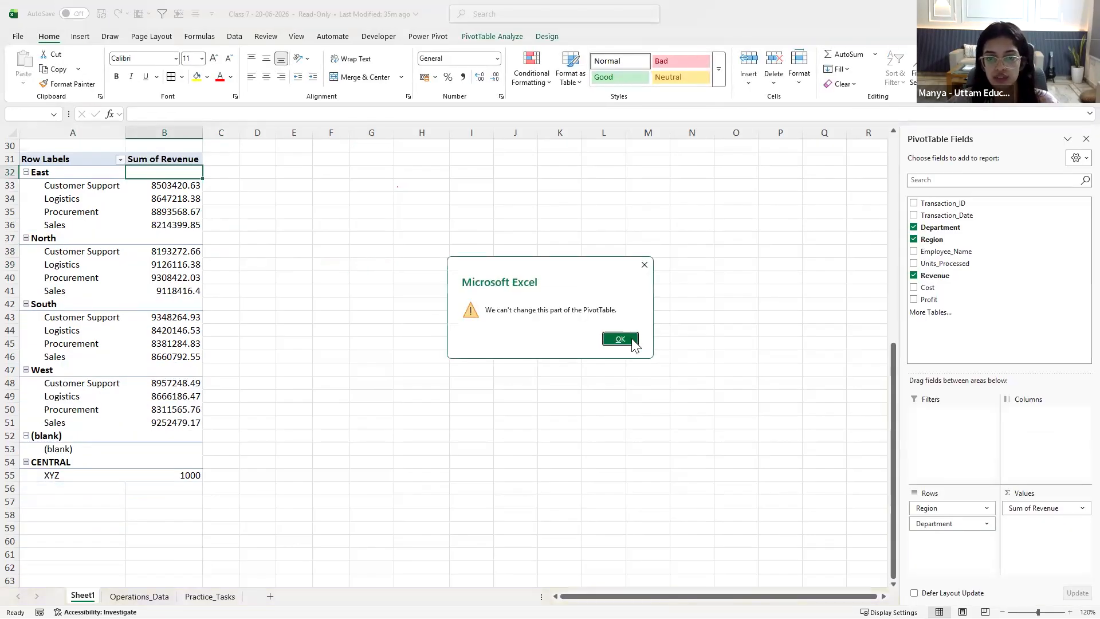
pyautogui.press('Return')
# Highlight the four departments under East and review the available report layouts for the pivot table
pyautogui.click(167, 316)
pyautogui.moveTo(78, 185); pyautogui.dragTo(76, 218)
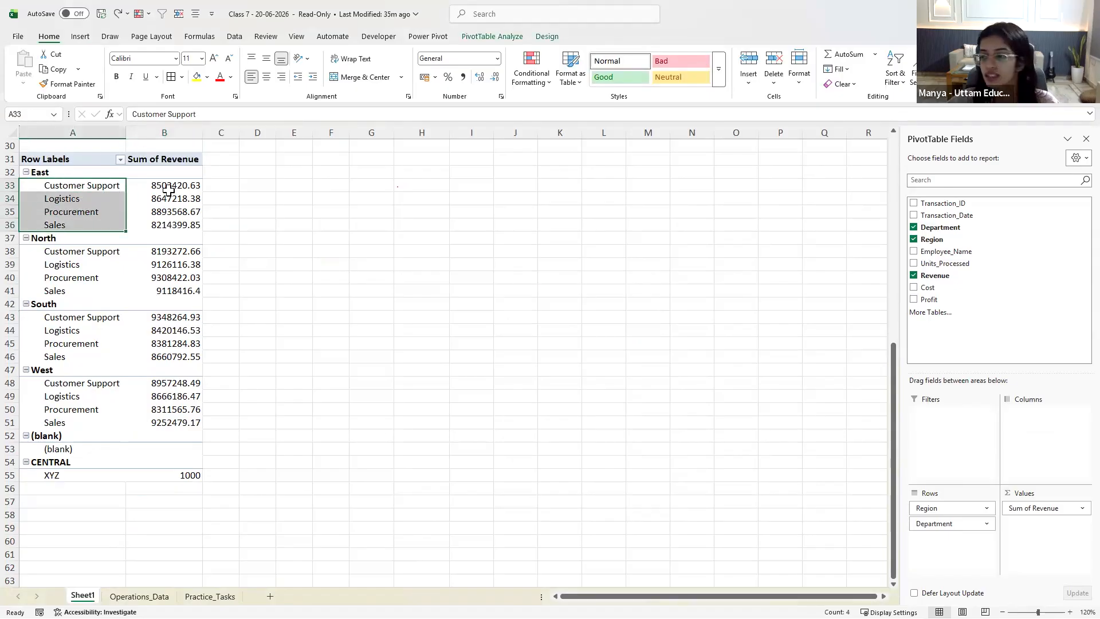
pyautogui.click(496, 37)
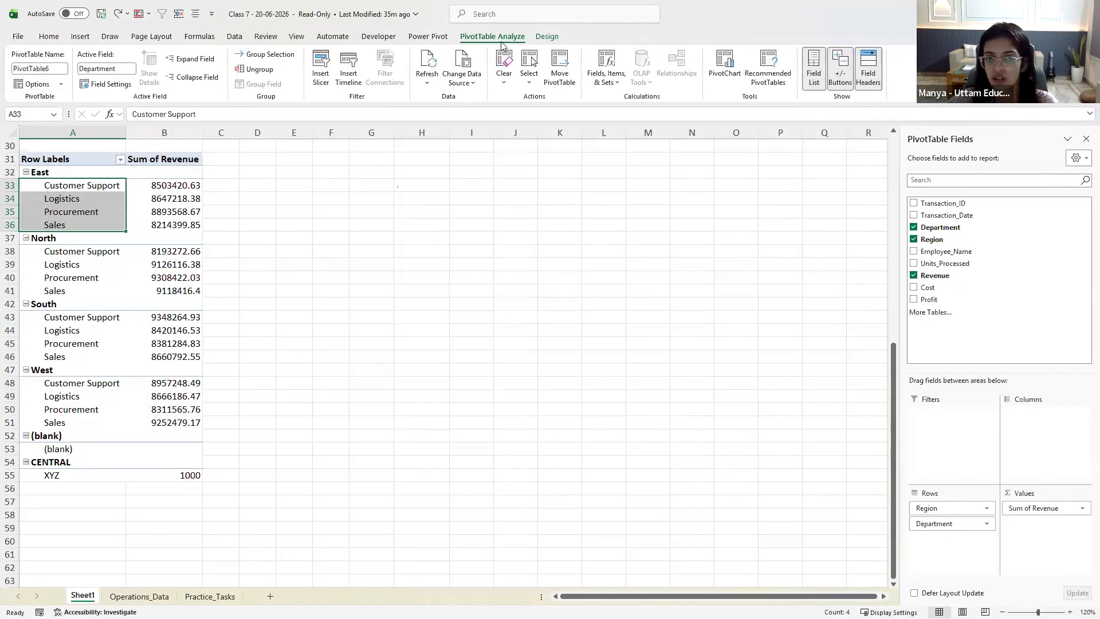
pyautogui.click(543, 37)
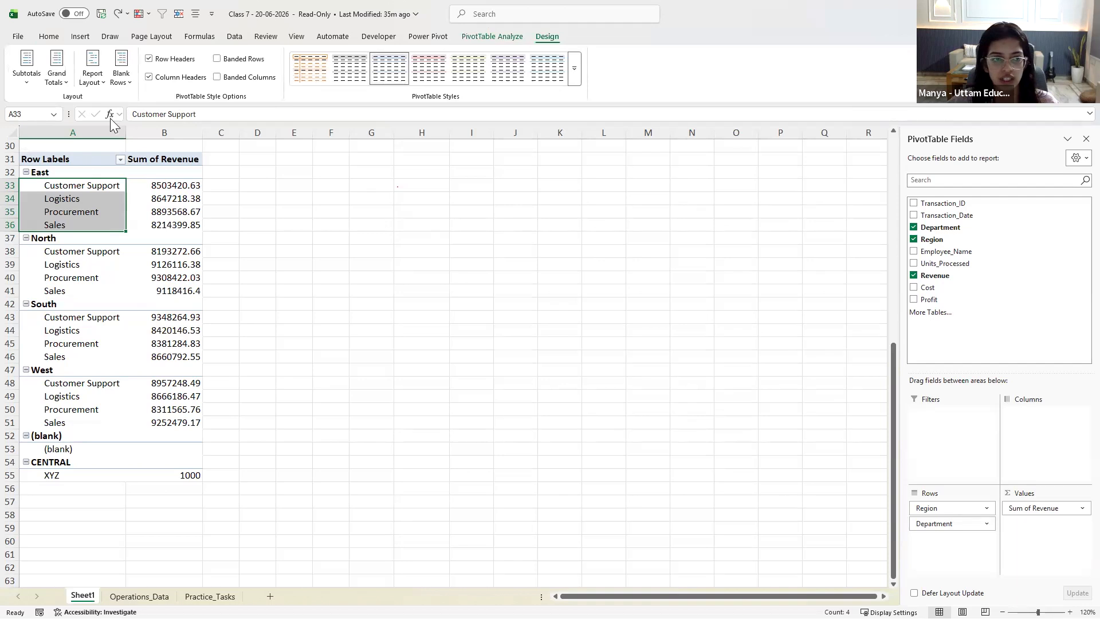
pyautogui.click(97, 86)
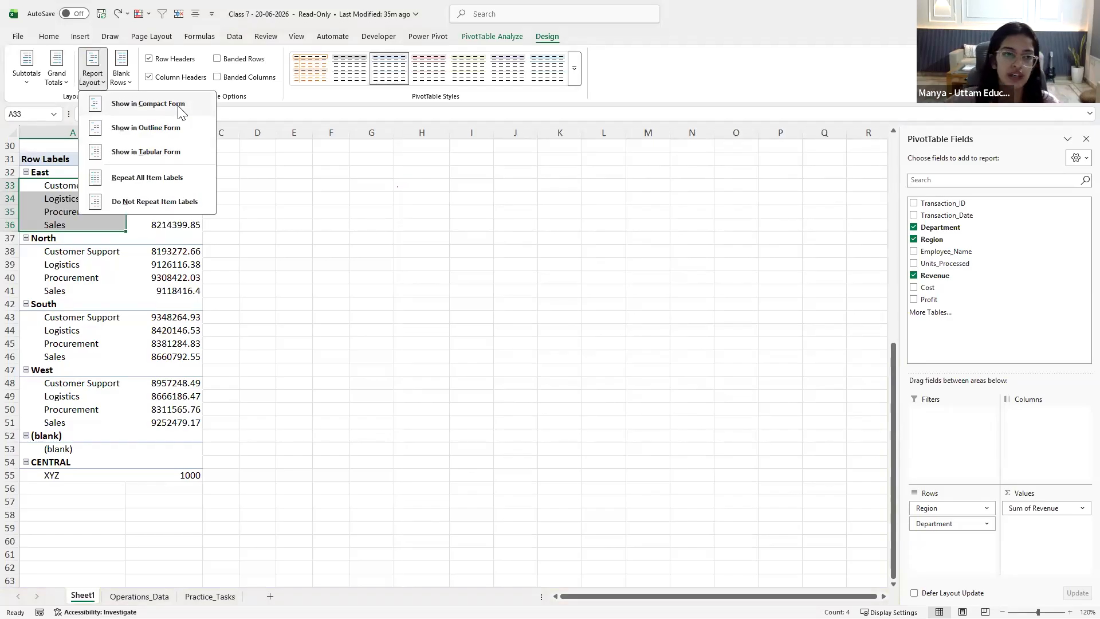
pyautogui.click(104, 253)
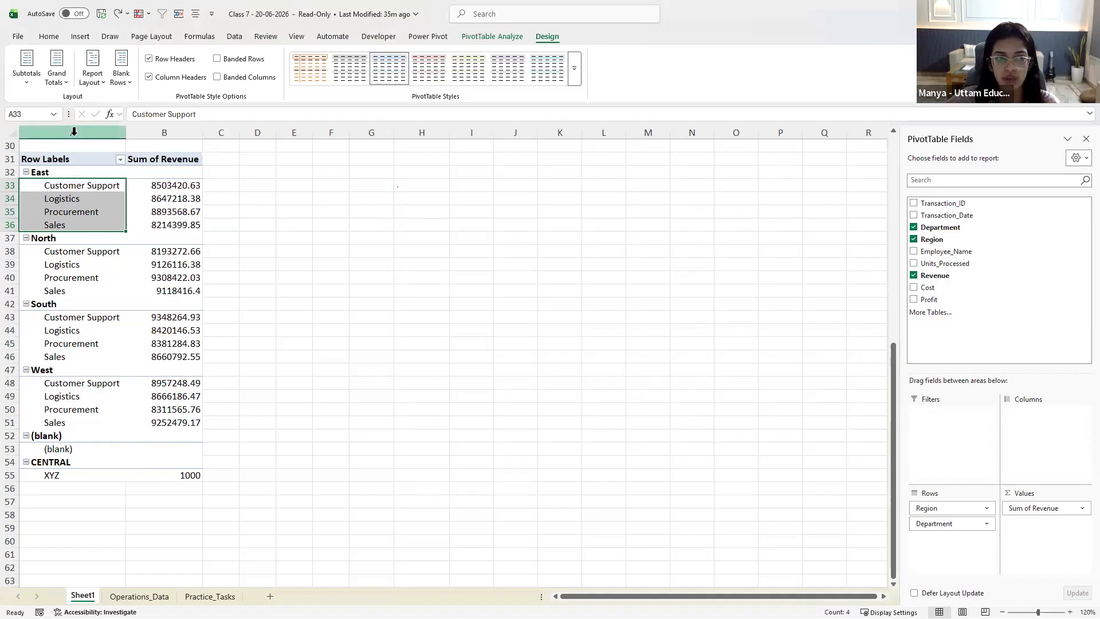
# Show the pivot table in outline form and select the Customer Support entries across the regions
pyautogui.click(71, 132)
pyautogui.click(68, 173)
pyautogui.click(68, 184)
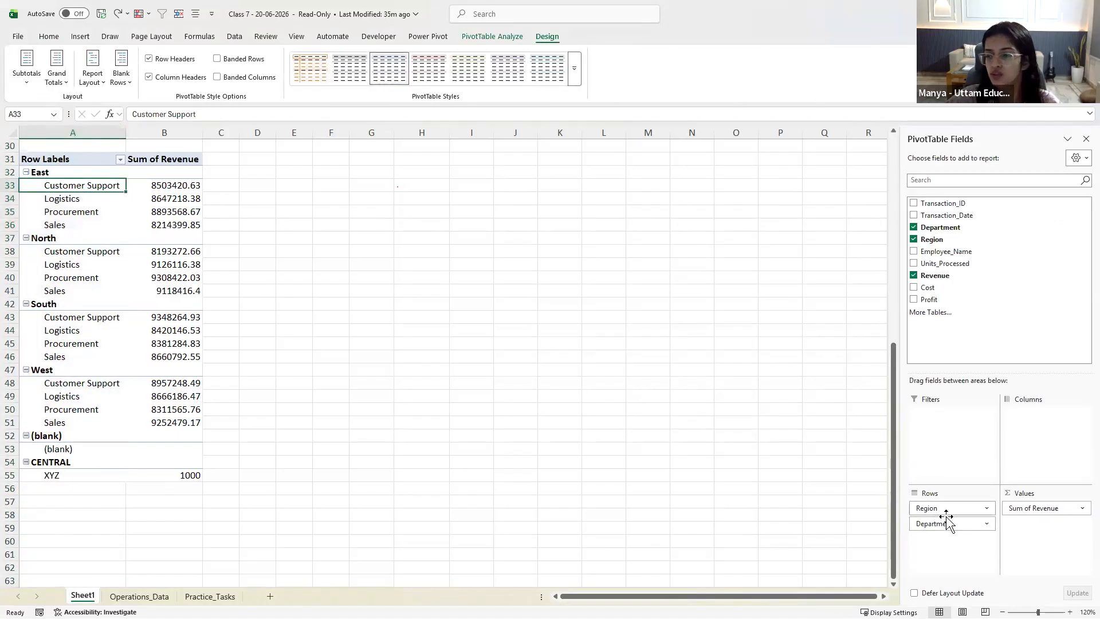
pyautogui.click(94, 80)
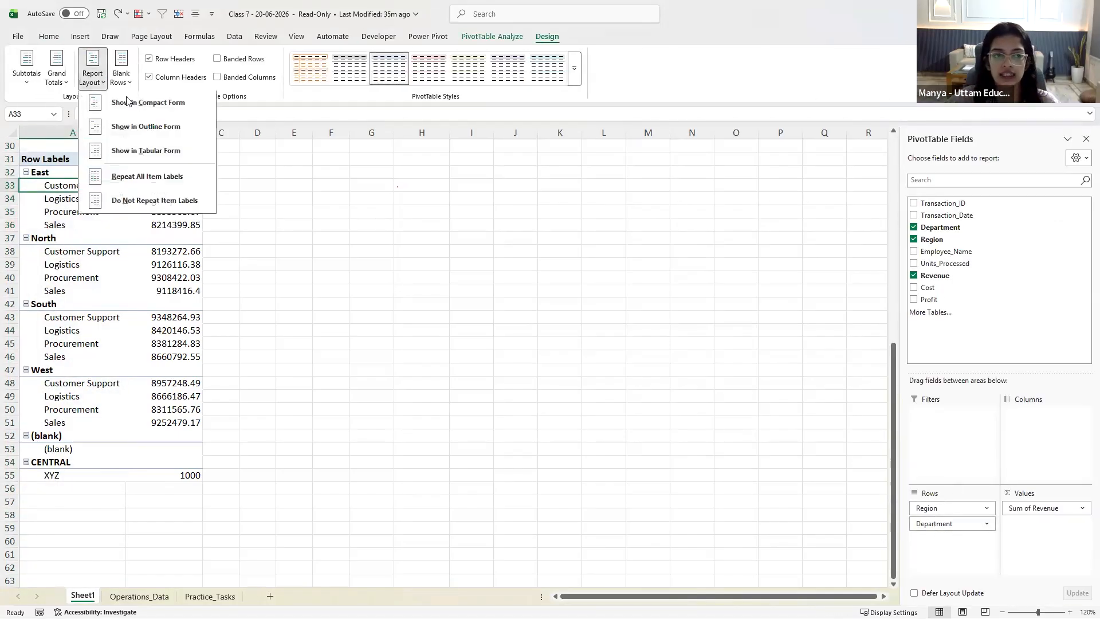
pyautogui.click(146, 128)
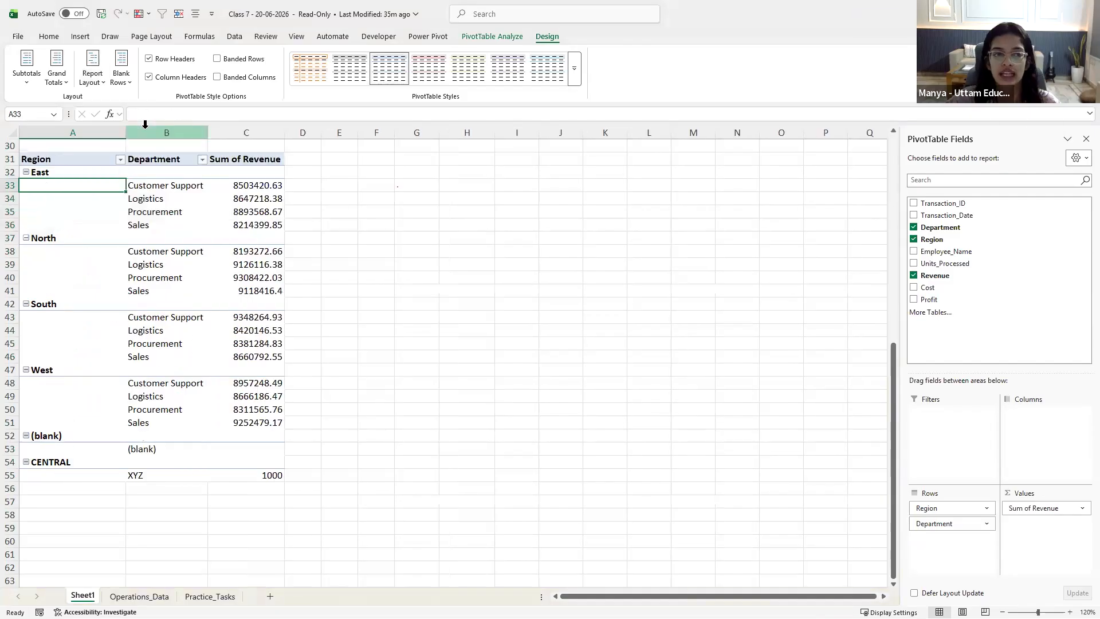
pyautogui.click(141, 178)
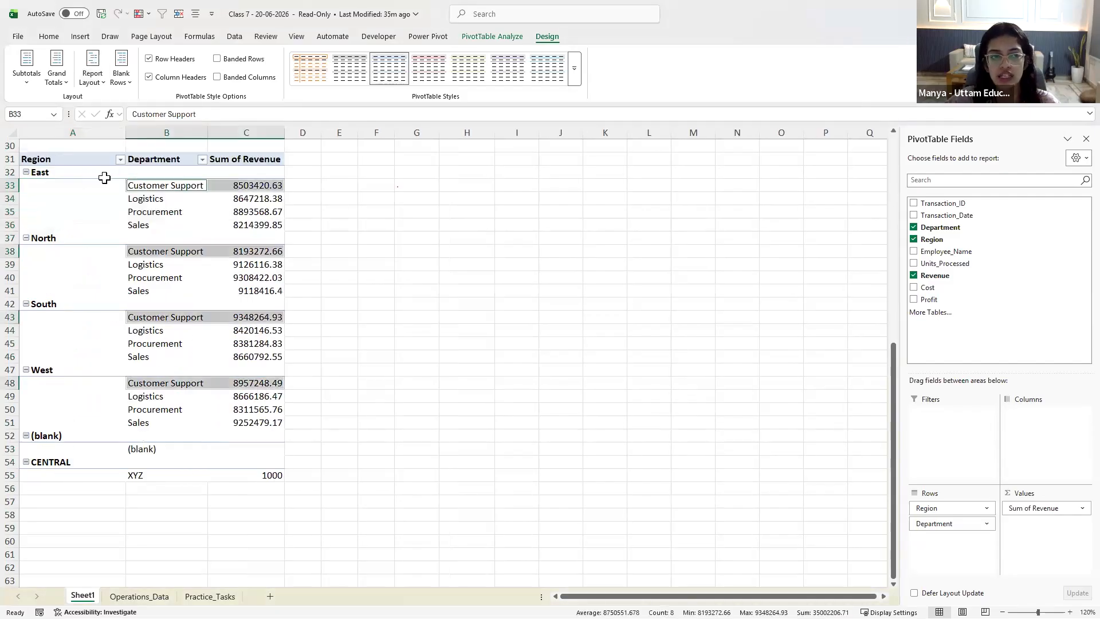
pyautogui.click(94, 184)
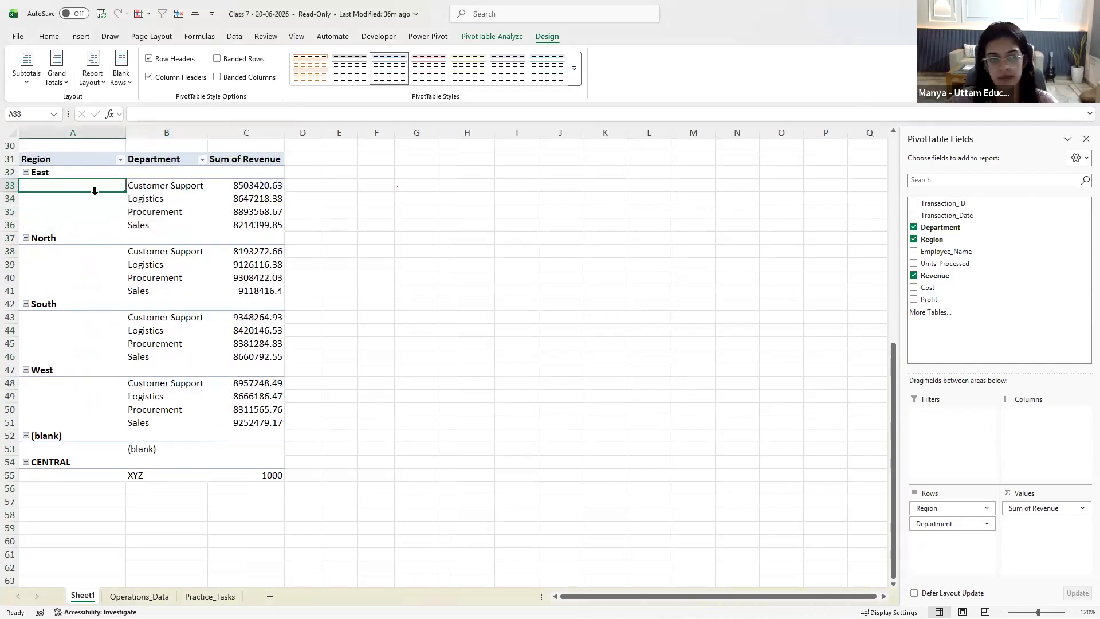
# Examine the cells beside the East label and the department rows below it in the outline layout
pyautogui.click(95, 80)
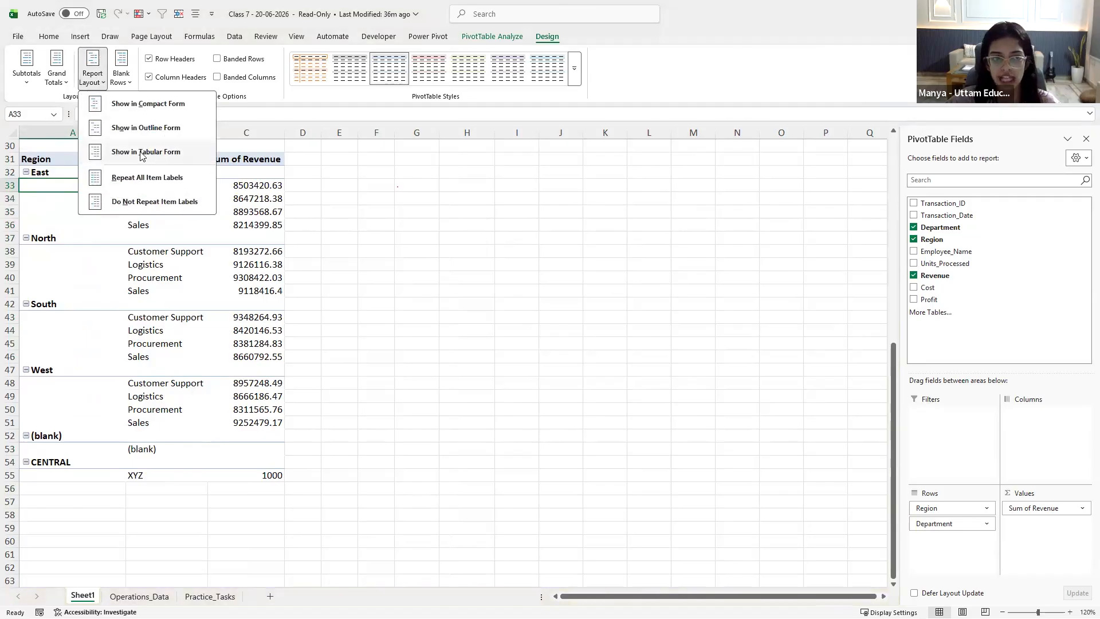
pyautogui.click(151, 236)
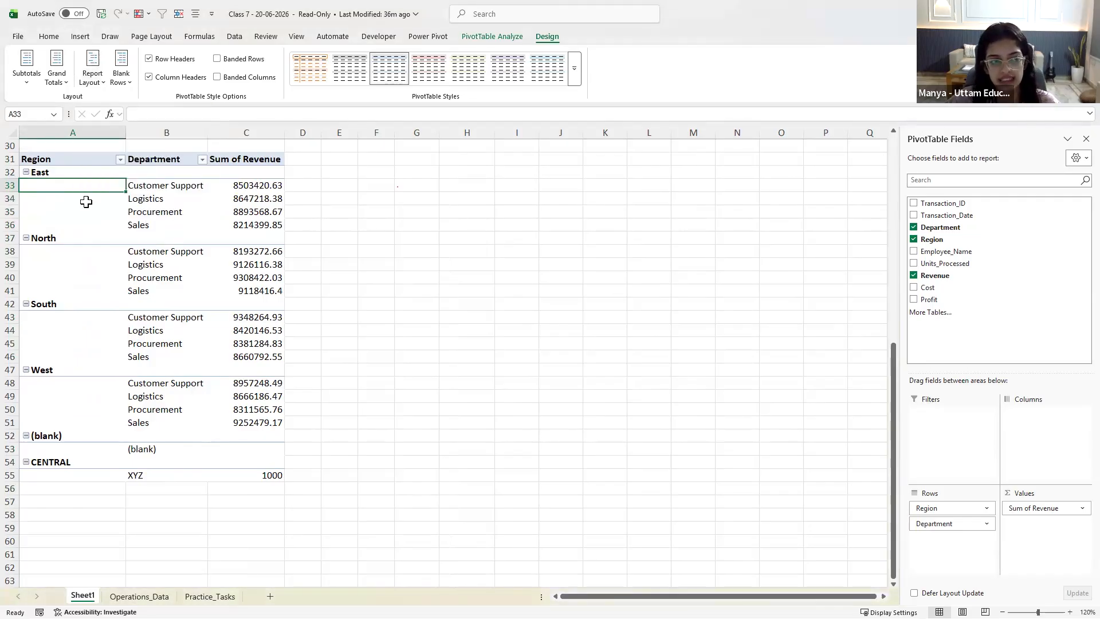
pyautogui.click(73, 171)
pyautogui.moveTo(158, 174); pyautogui.dragTo(264, 173)
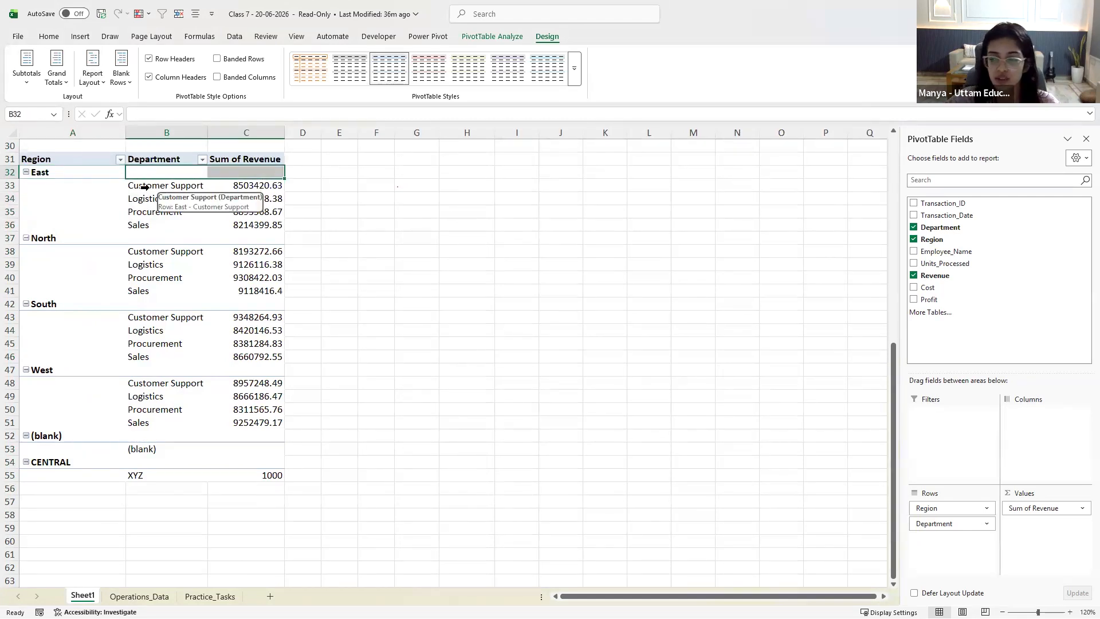
pyautogui.moveTo(150, 186); pyautogui.dragTo(177, 216)
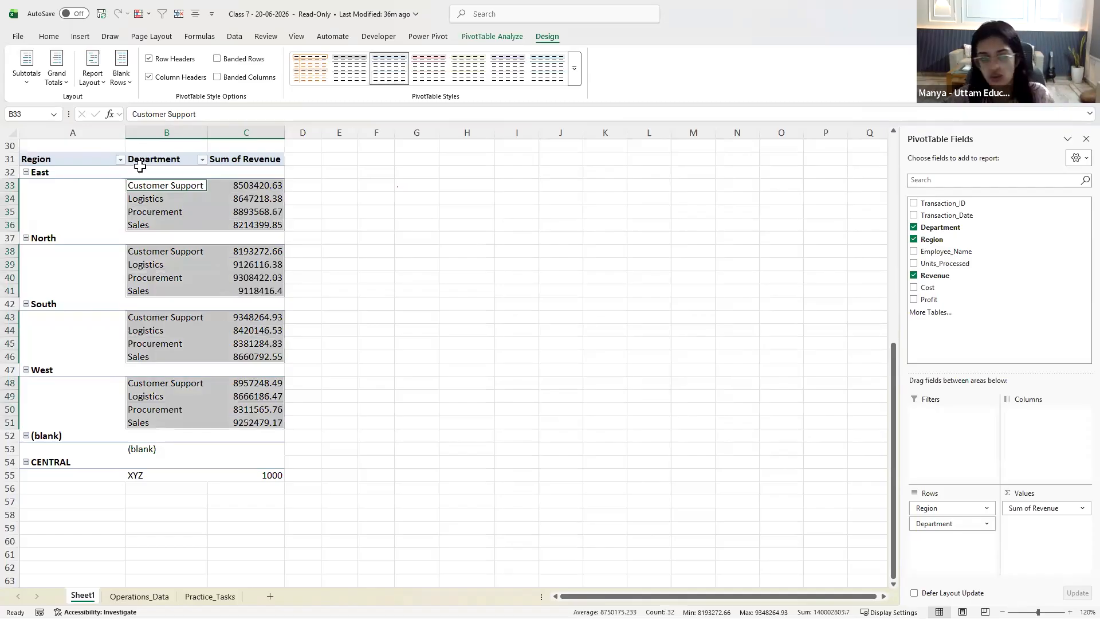
# Show the pivot table in tabular form and highlight the East and North blocks with their departments and revenue
pyautogui.click(102, 80)
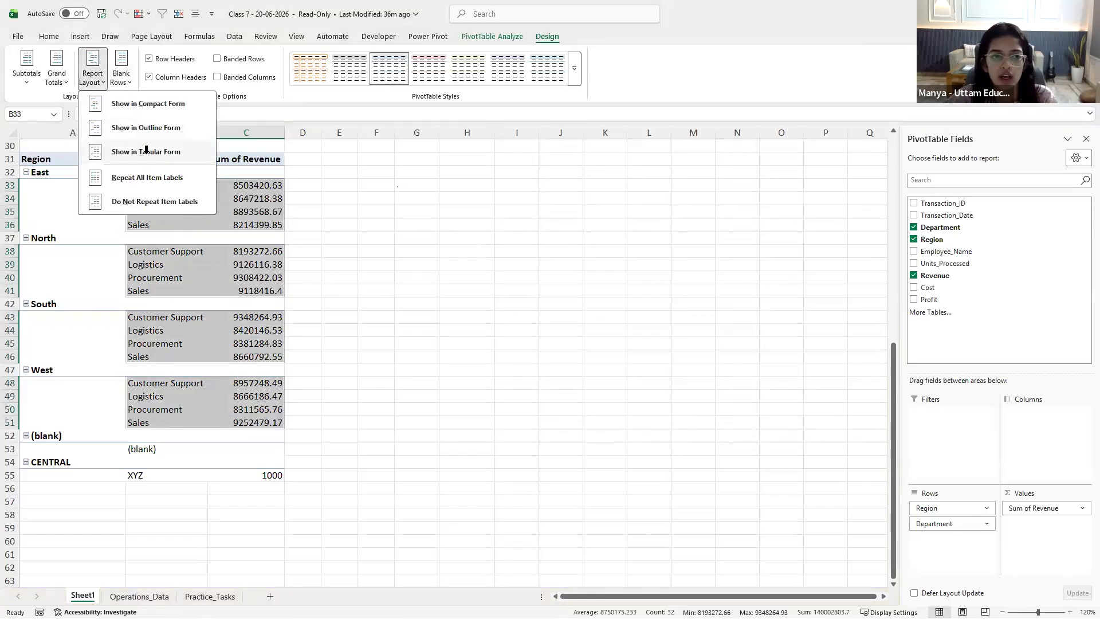
pyautogui.click(148, 150)
pyautogui.click(352, 194)
pyautogui.moveTo(98, 185); pyautogui.dragTo(269, 198)
pyautogui.click(355, 203)
pyautogui.moveTo(86, 172); pyautogui.dragTo(98, 213)
pyautogui.moveTo(224, 211); pyautogui.dragTo(241, 212)
pyautogui.moveTo(111, 225); pyautogui.dragTo(251, 265)
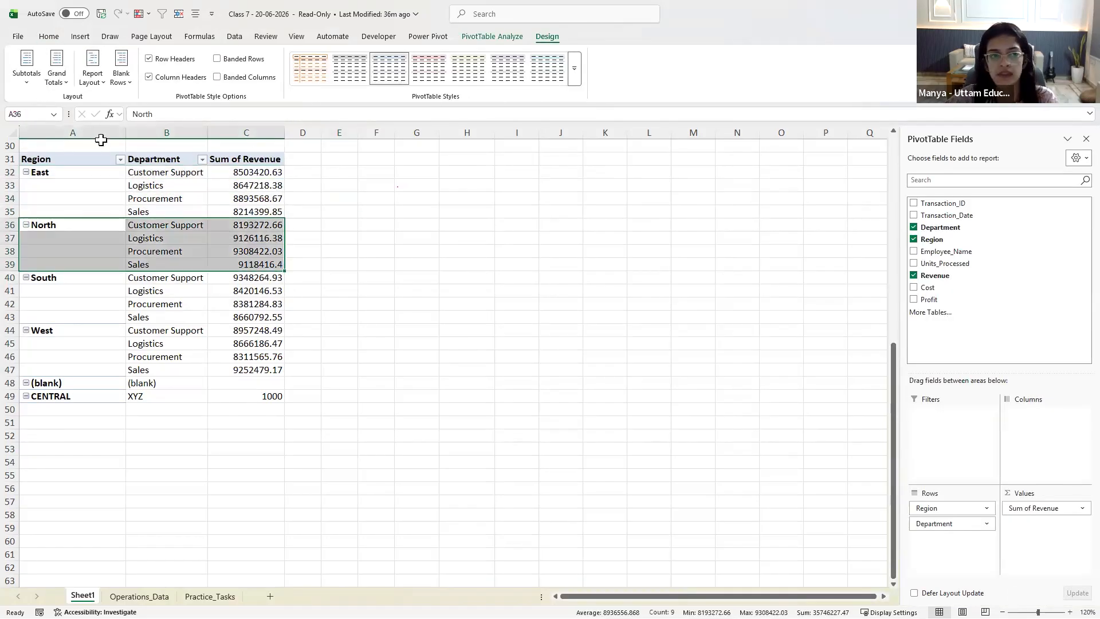
# Switch the pivot table back to compact form
pyautogui.click(100, 80)
pyautogui.click(120, 105)
pyautogui.click(94, 74)
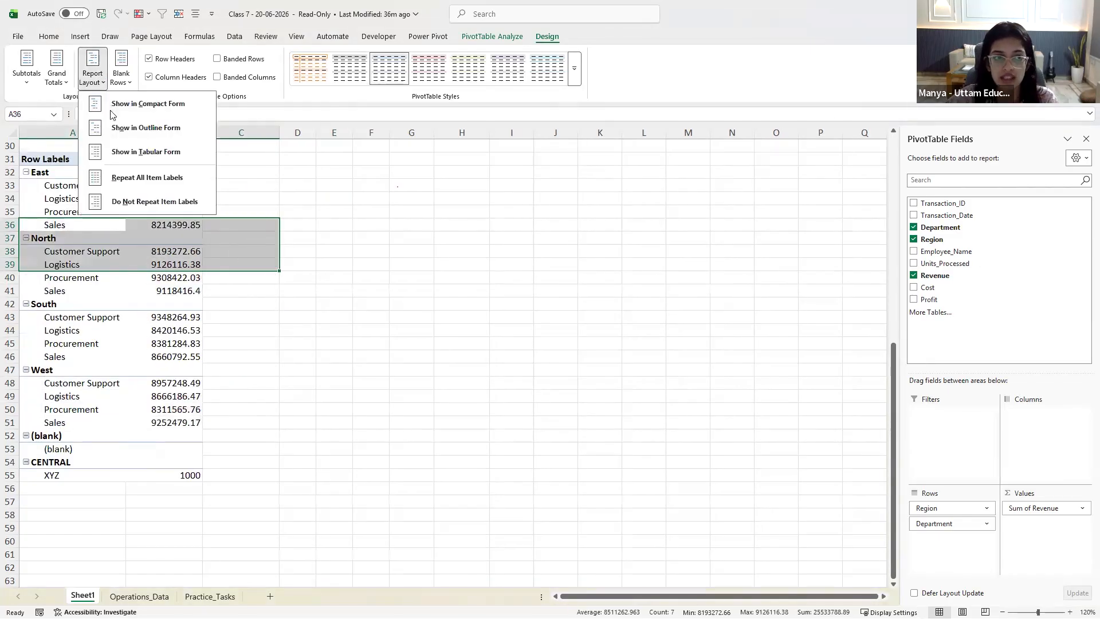
pyautogui.click(111, 104)
pyautogui.click(95, 82)
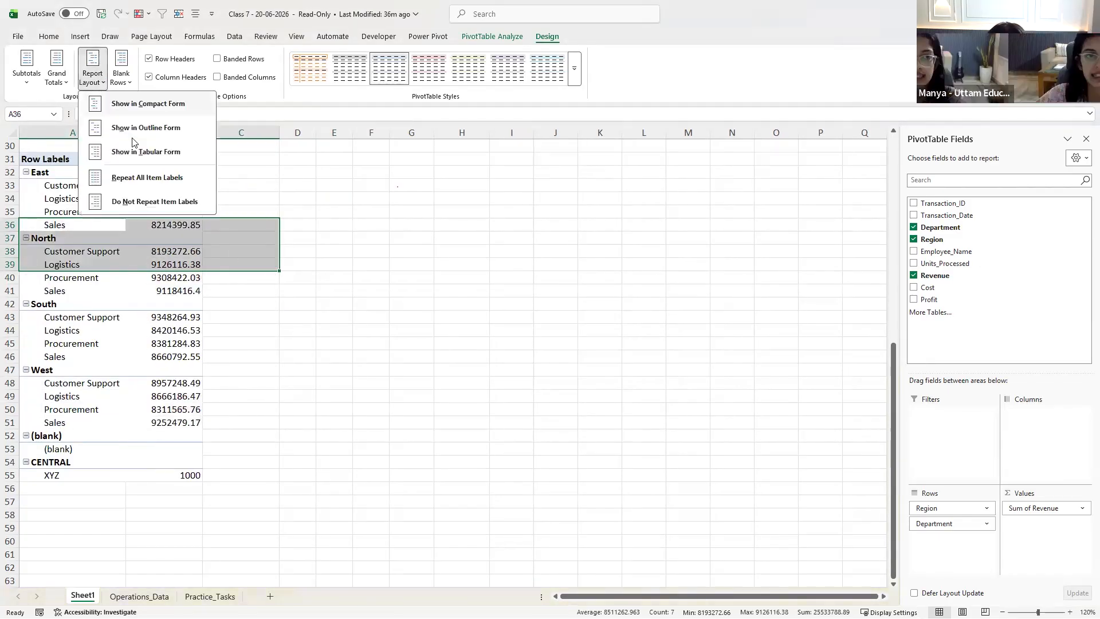
pyautogui.click(137, 146)
pyautogui.click(97, 83)
pyautogui.click(334, 253)
# Select the department labels across all regions and bring up the pivot table's design options again
pyautogui.click(94, 220)
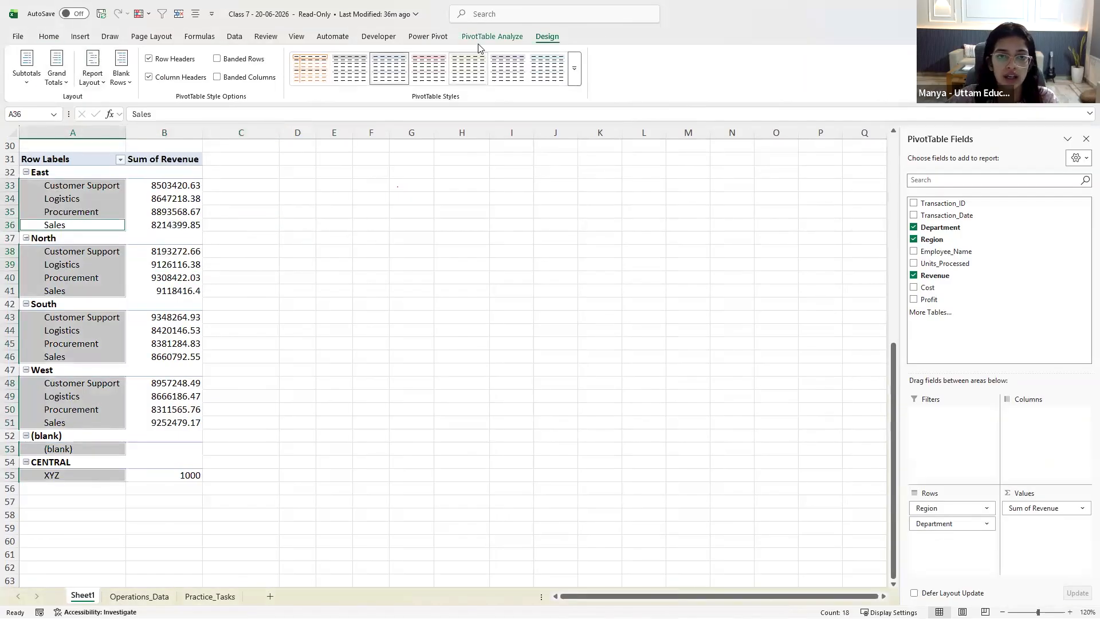
pyautogui.click(492, 36)
pyautogui.click(544, 37)
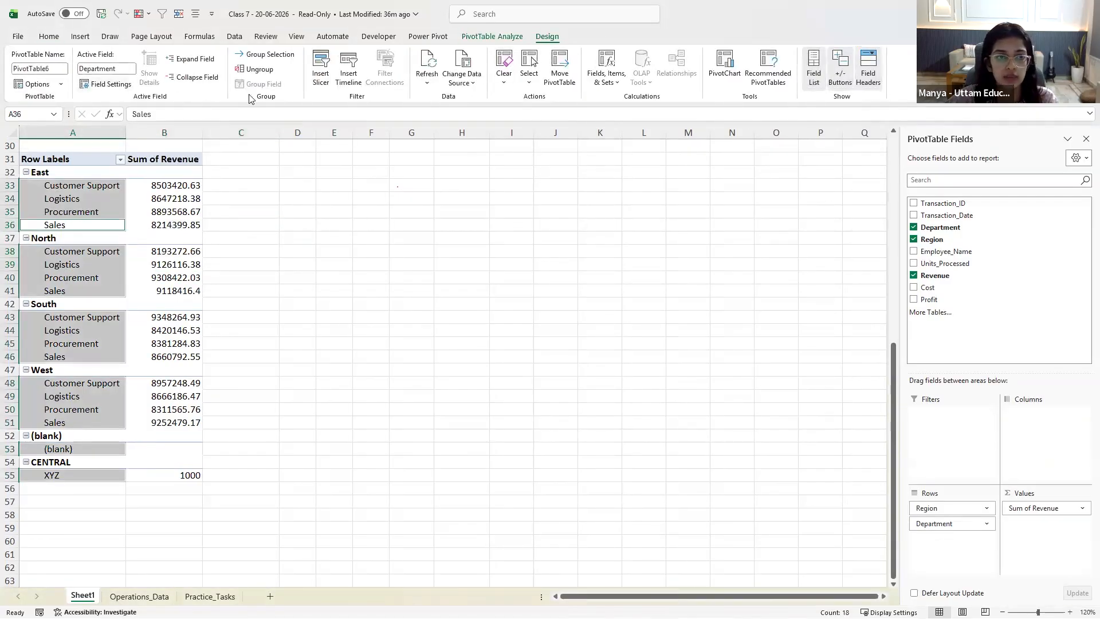
# Show the pivot table in tabular form and highlight the empty Region cells below East
pyautogui.click(92, 73)
pyautogui.click(147, 151)
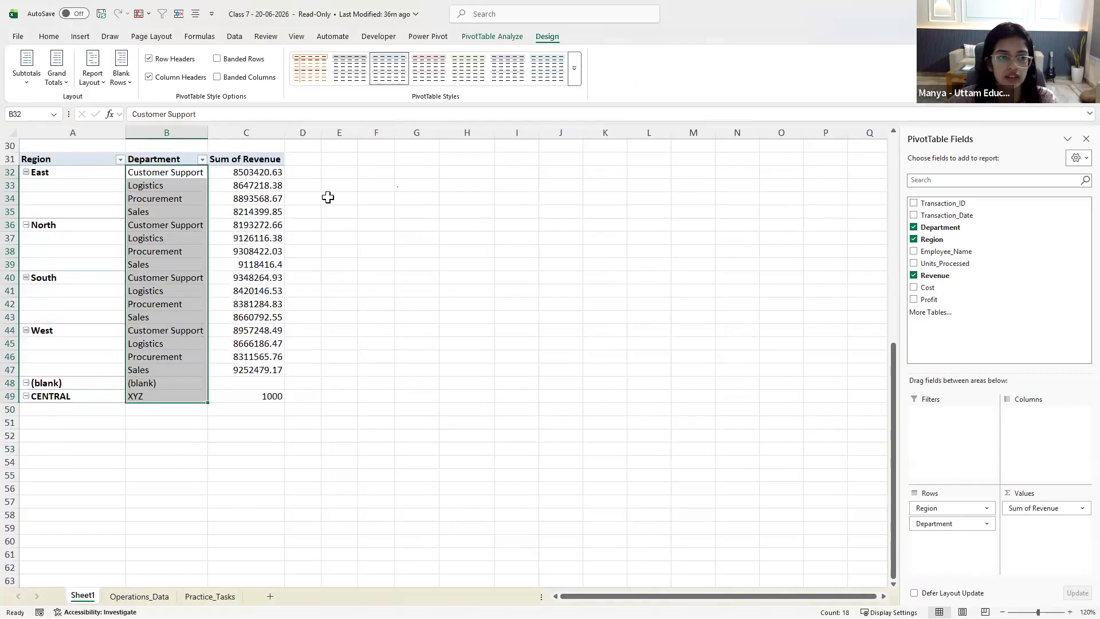
pyautogui.click(338, 197)
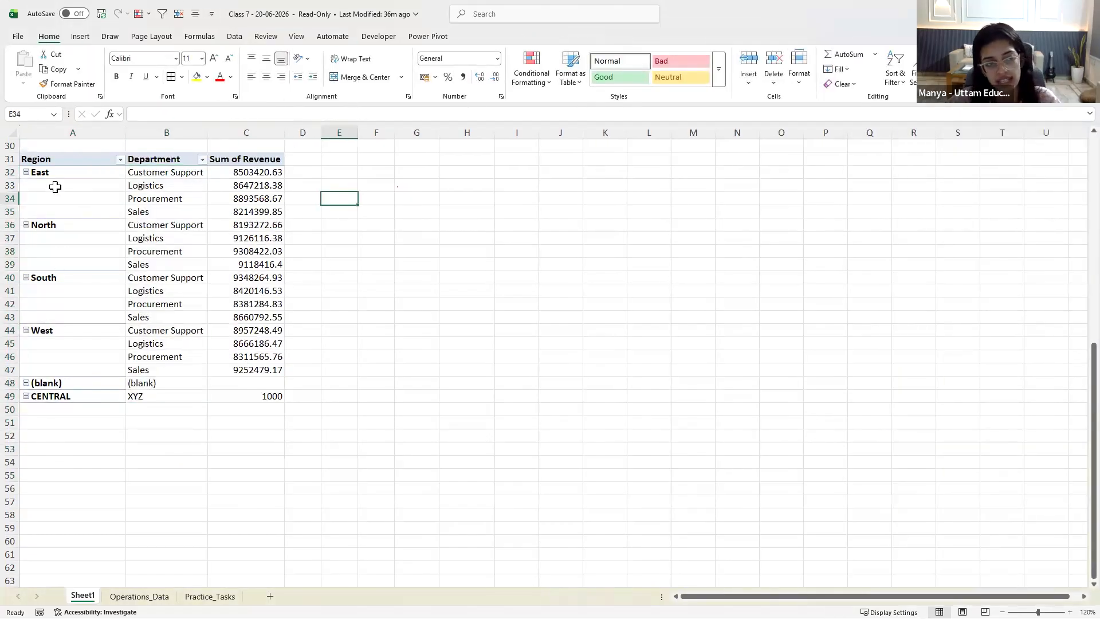
pyautogui.moveTo(55, 184); pyautogui.dragTo(61, 215)
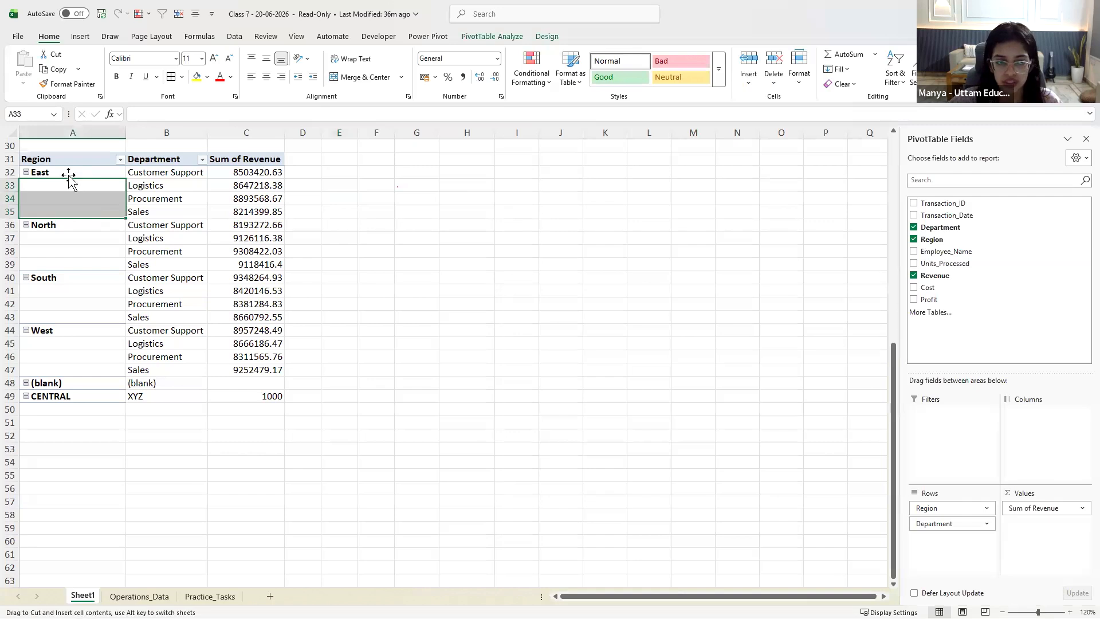
# Repeat all item labels in the pivot table and highlight the filled Region labels and the whole table
pyautogui.click(546, 36)
pyautogui.click(121, 72)
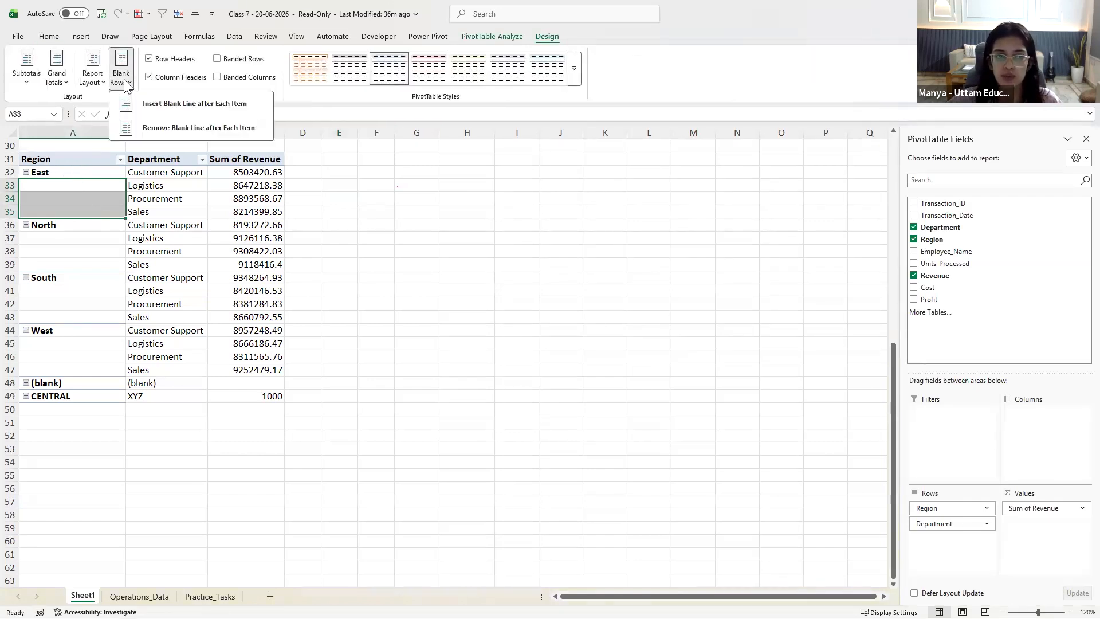
pyautogui.click(89, 82)
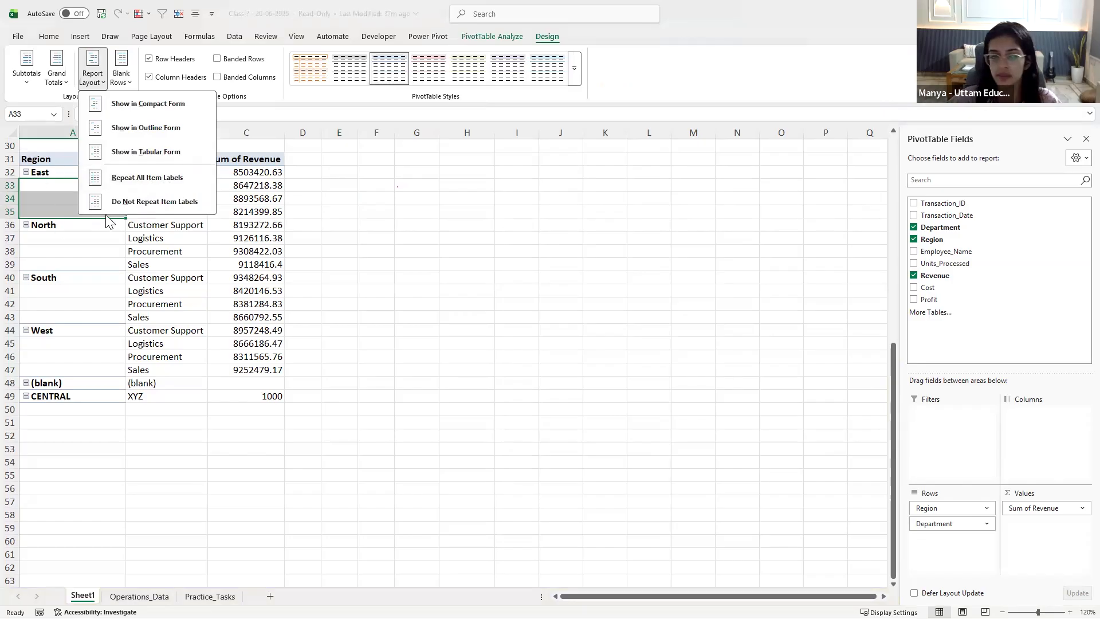
pyautogui.click(147, 177)
pyautogui.moveTo(51, 186); pyautogui.dragTo(66, 264)
pyautogui.click(66, 303)
pyautogui.moveTo(84, 160); pyautogui.dragTo(251, 393)
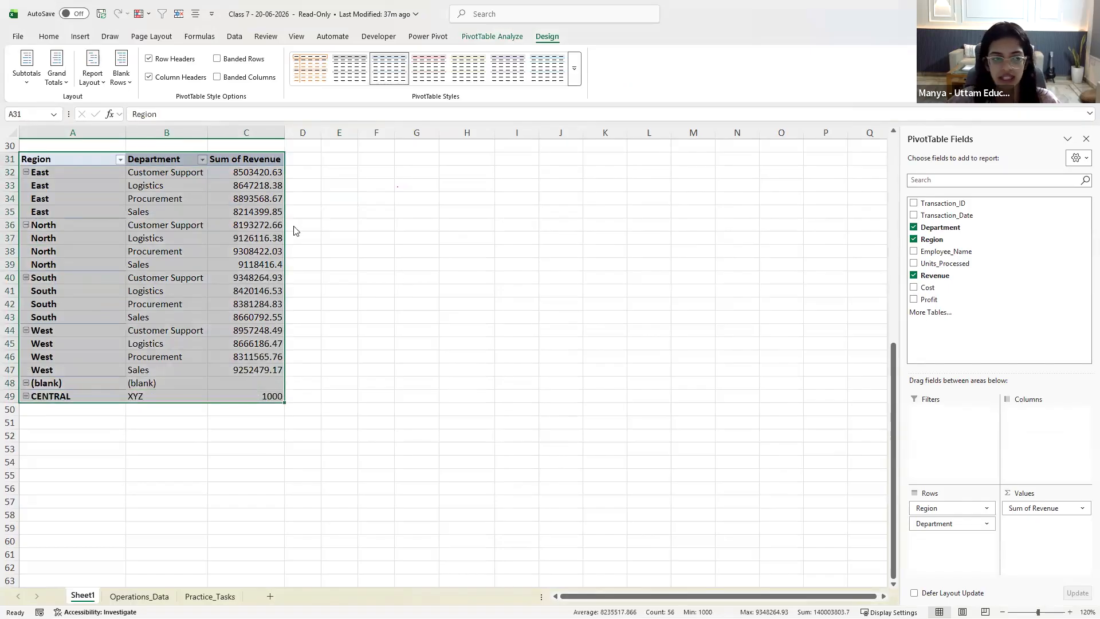
# Highlight the East block's repeated region labels, its departments and its revenue values
pyautogui.moveTo(74, 172); pyautogui.dragTo(94, 209)
pyautogui.click(134, 172)
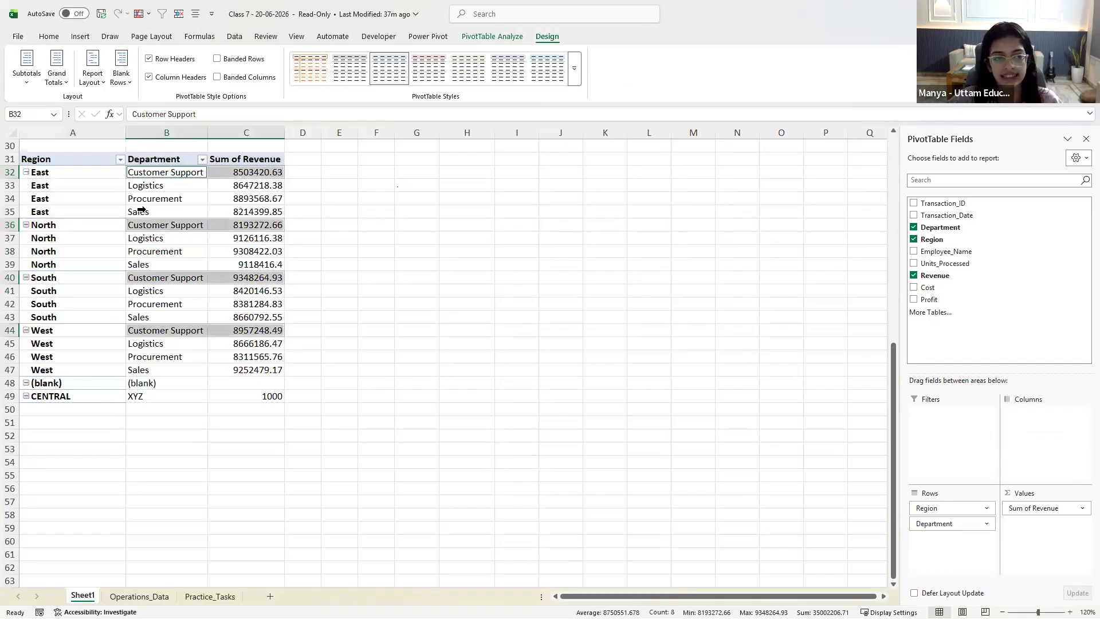
pyautogui.keyDown('shift'); pyautogui.click(141, 210); pyautogui.keyUp('shift')
pyautogui.moveTo(255, 176); pyautogui.dragTo(255, 210)
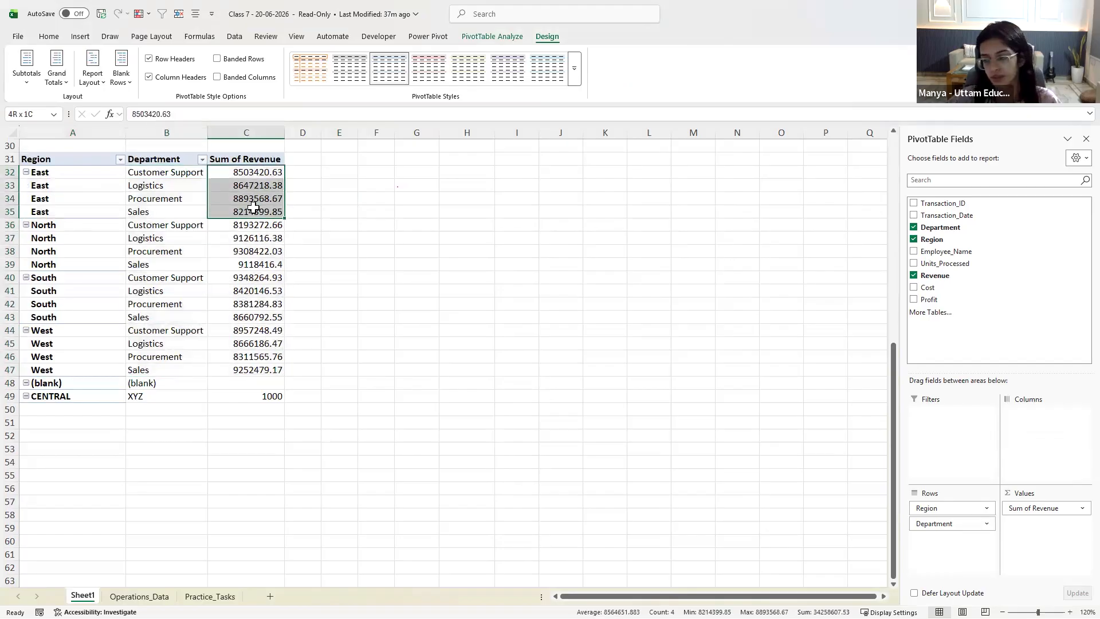
# Set the pivot table to not repeat item labels and to have no blank line after each item
pyautogui.click(99, 85)
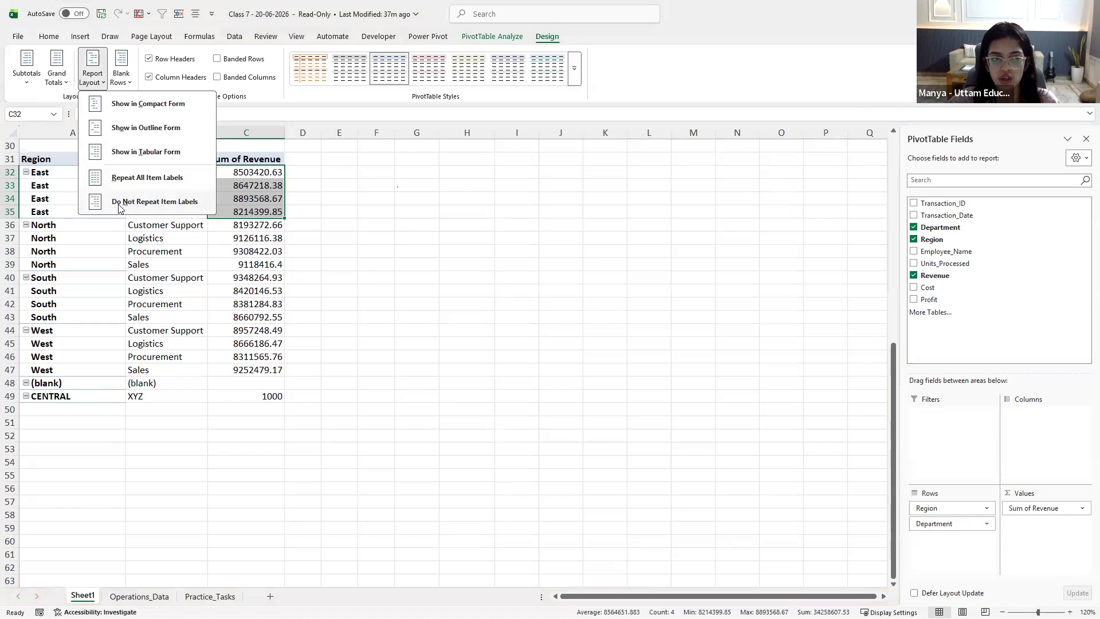
pyautogui.click(156, 205)
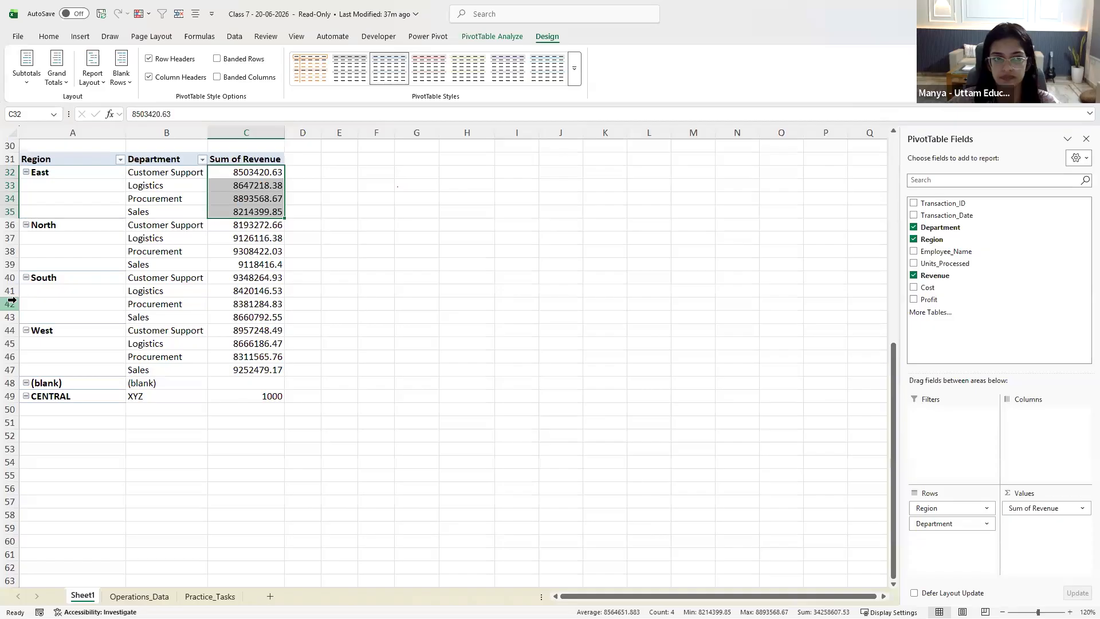
pyautogui.click(122, 84)
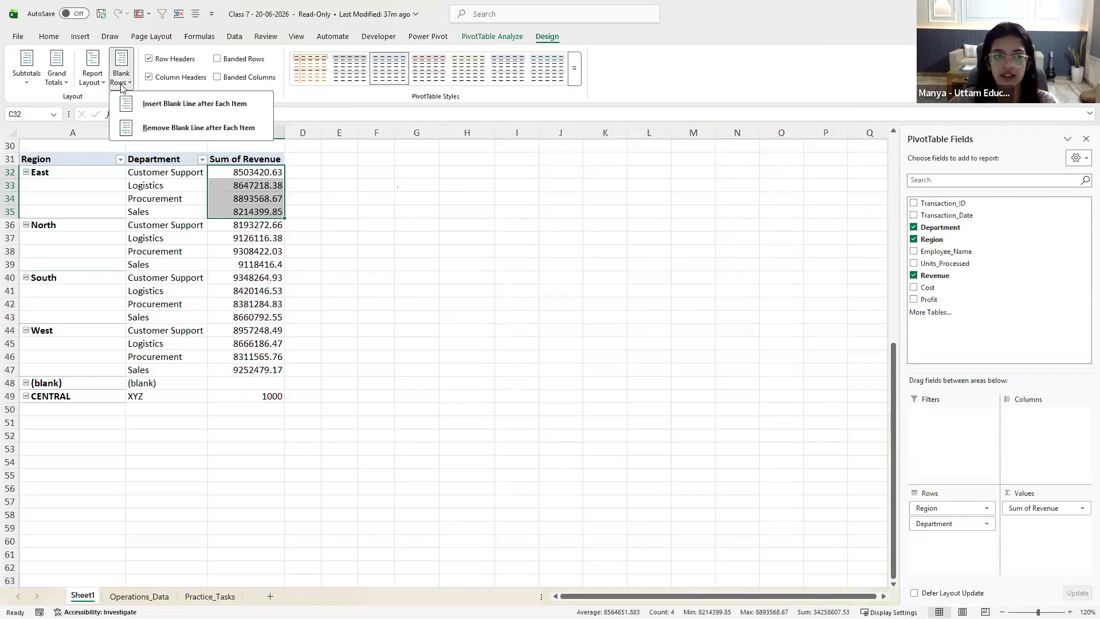
pyautogui.click(214, 127)
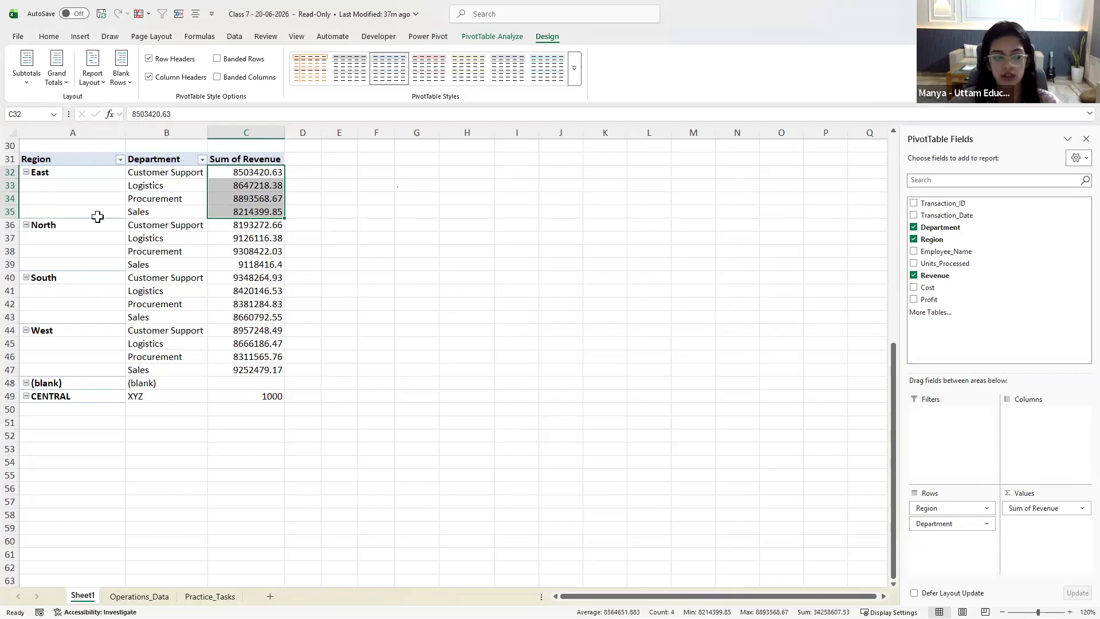
# Insert a blank line after each item in the pivot table and highlight the one below East
pyautogui.click(87, 241)
pyautogui.click(12, 212)
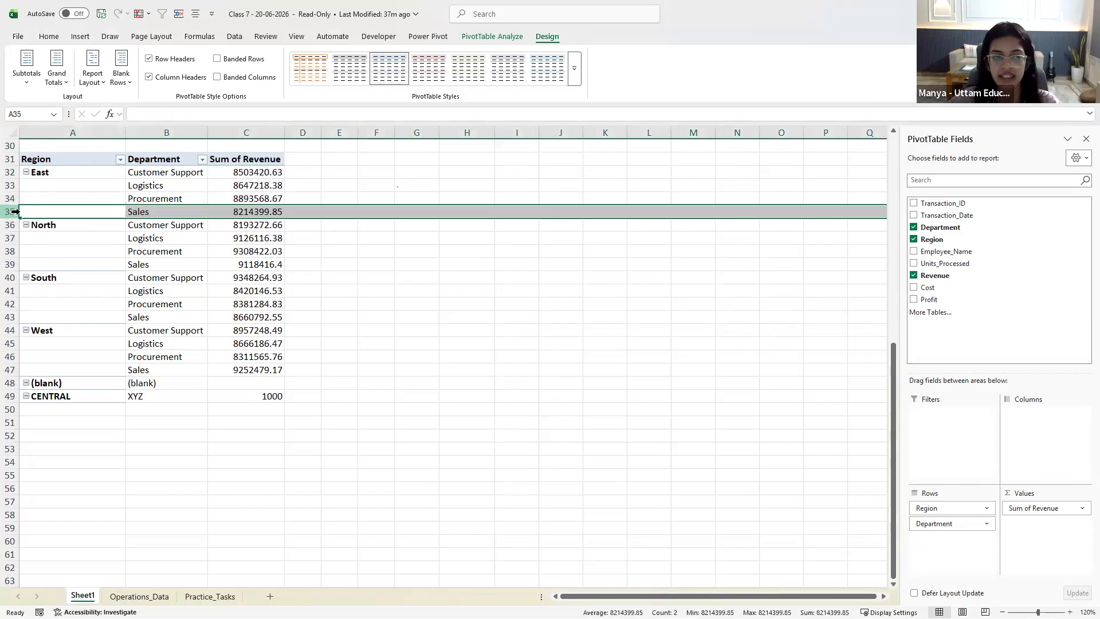
pyautogui.click(122, 82)
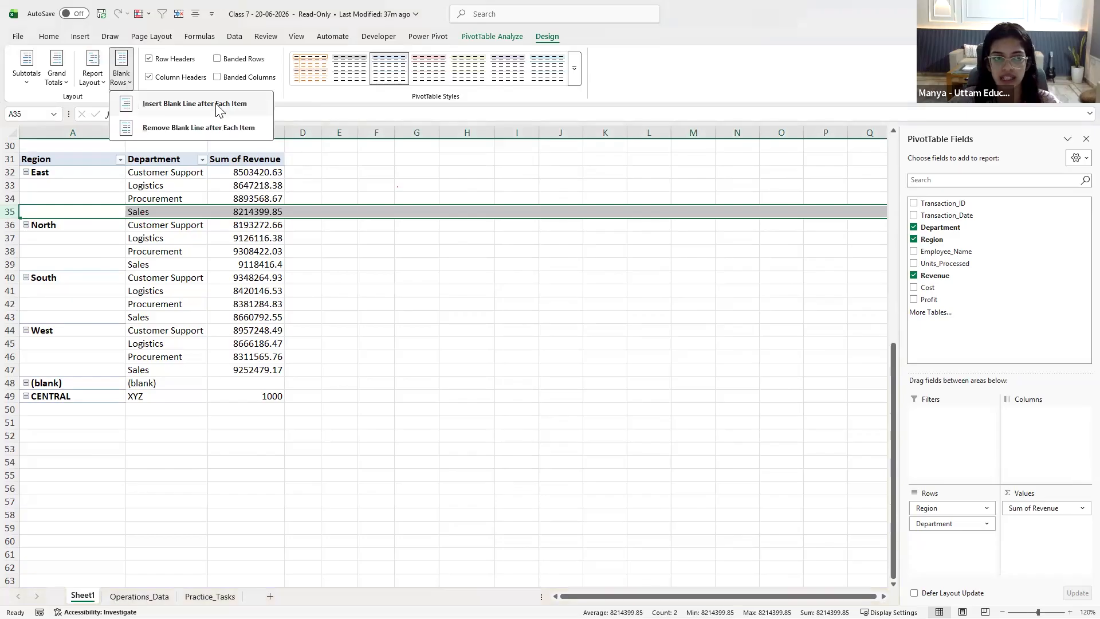
pyautogui.click(176, 109)
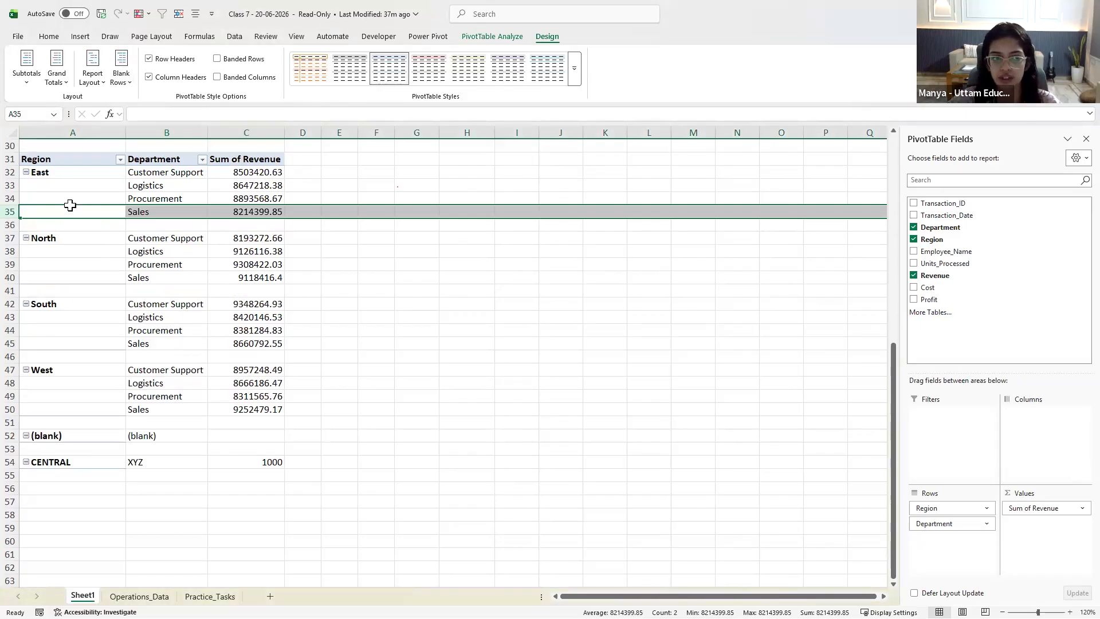
pyautogui.click(73, 225)
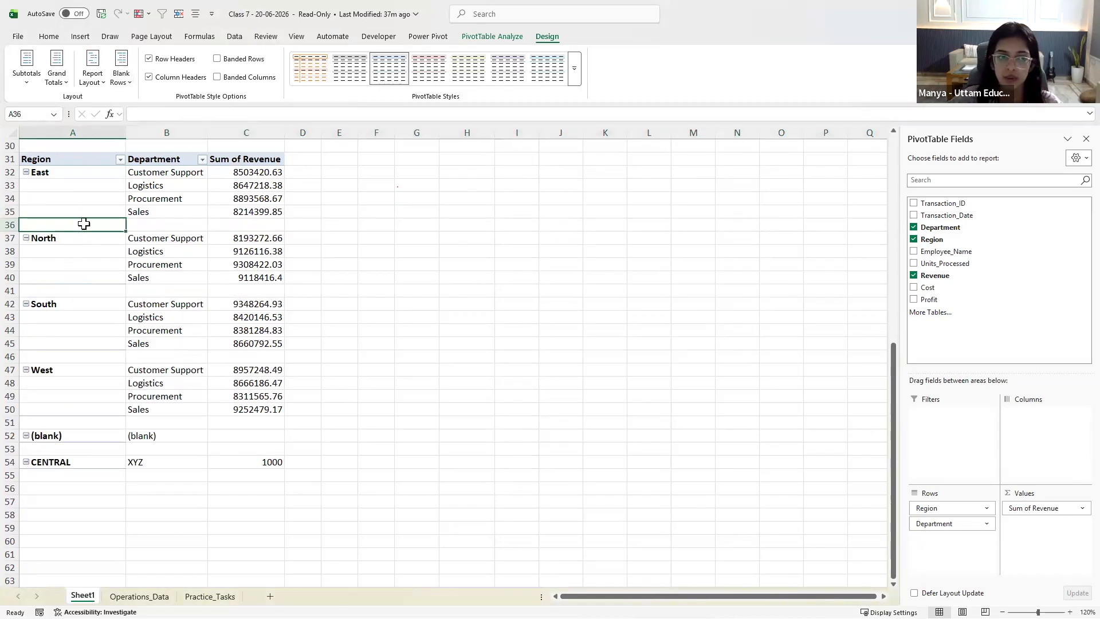
pyautogui.moveTo(83, 224); pyautogui.dragTo(255, 223)
# Undo the inserted blank lines and try to insert a worksheet row at row 35 inside the pivot table
pyautogui.hotkey('ctrl', 'z')
pyautogui.click(346, 226)
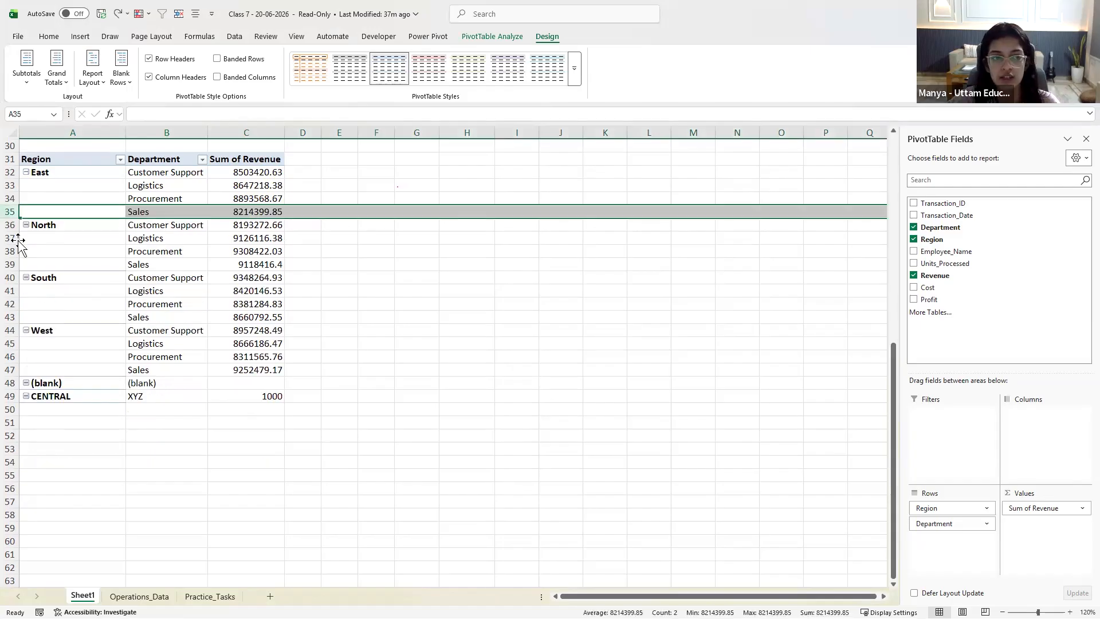
pyautogui.click(11, 212)
pyautogui.rightClick(12, 212)
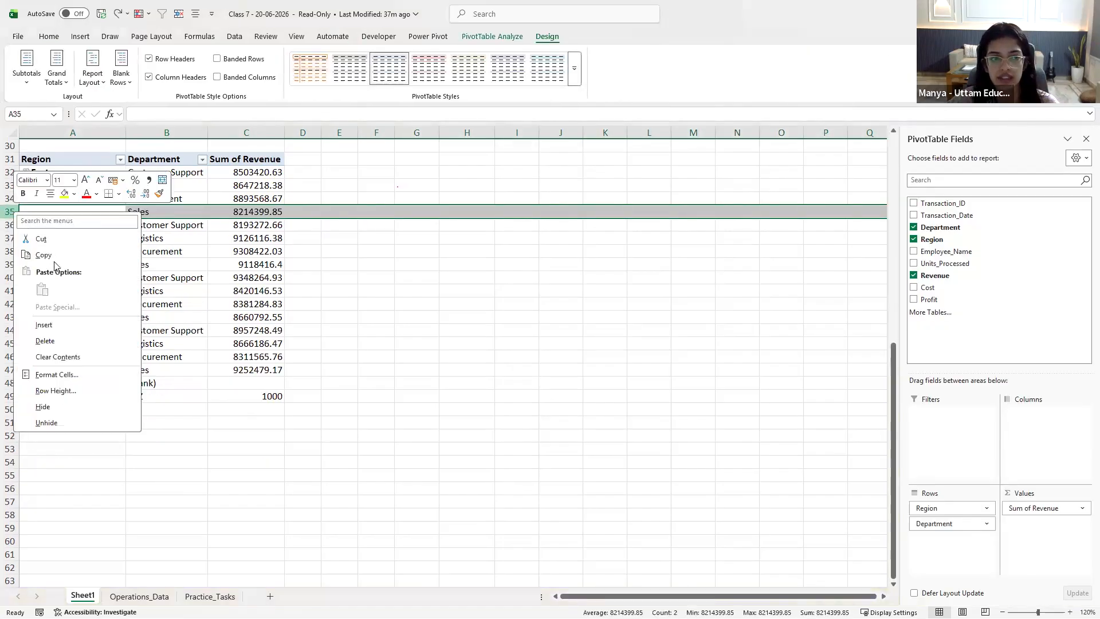
pyautogui.click(63, 324)
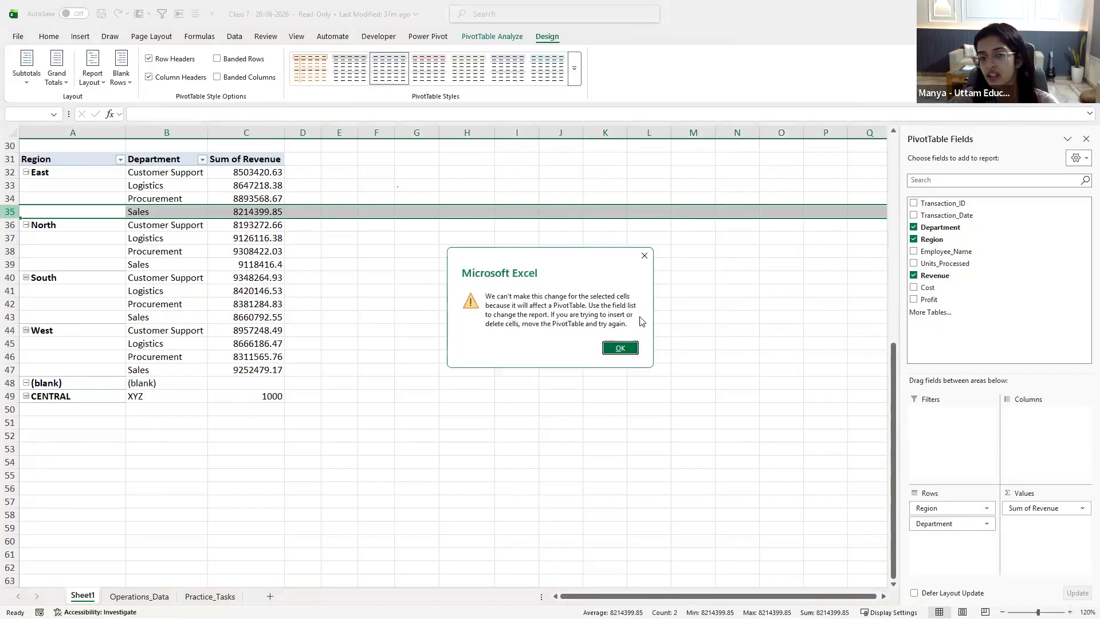
pyautogui.click(621, 349)
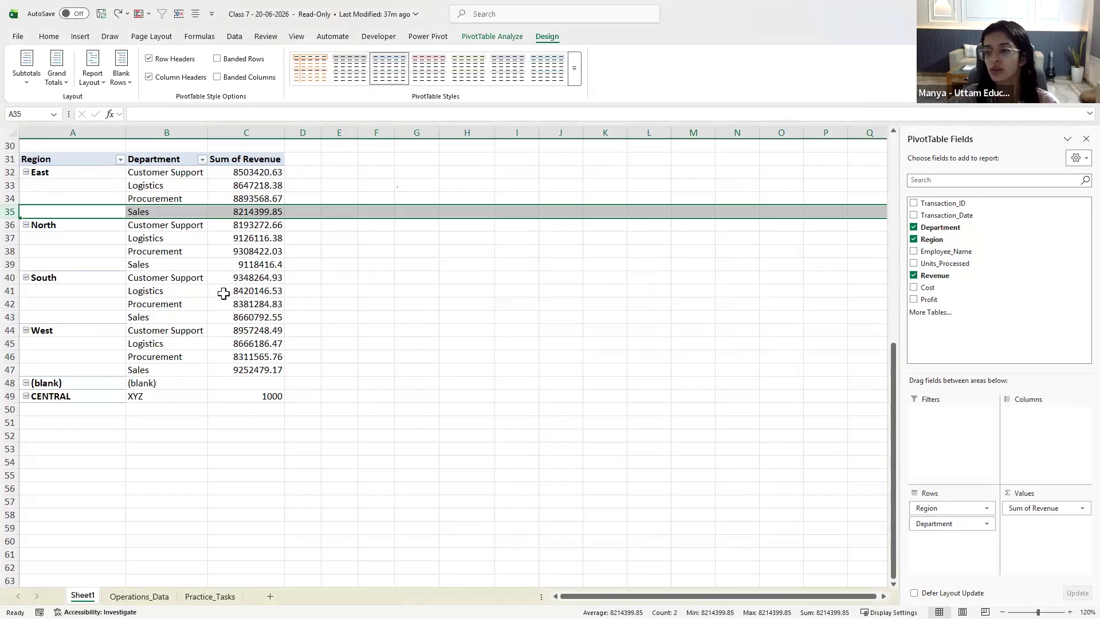
pyautogui.click(118, 80)
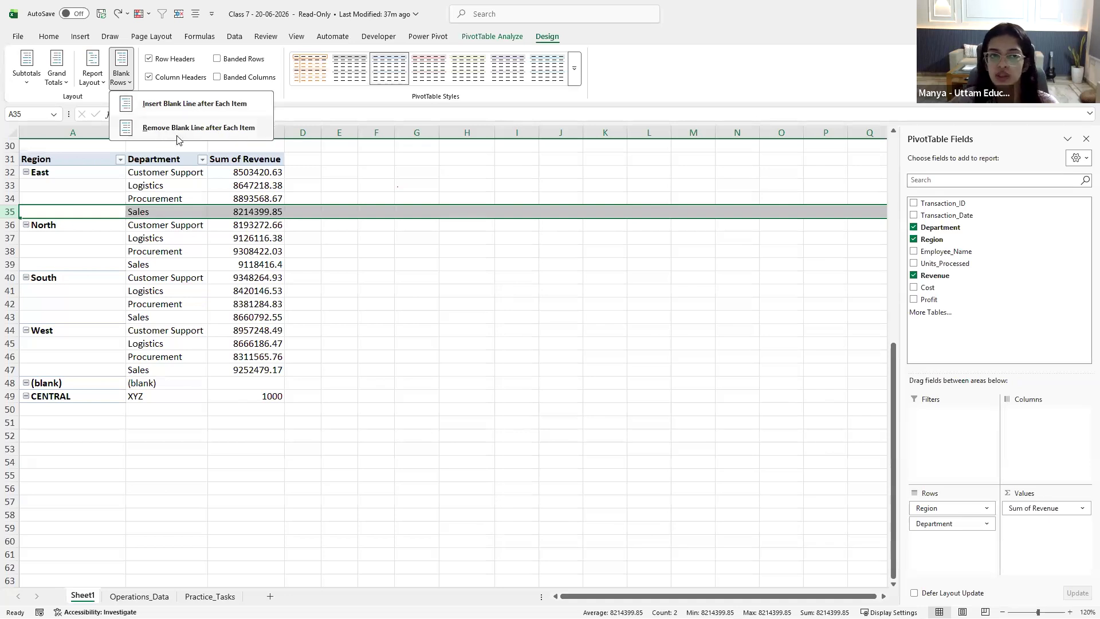
pyautogui.click(140, 269)
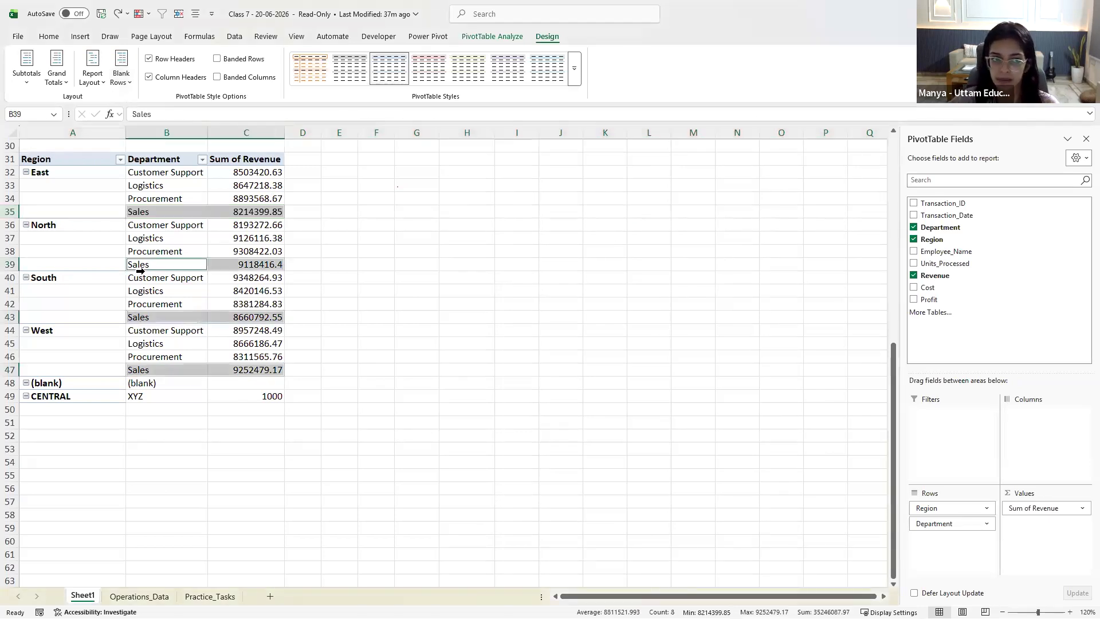
pyautogui.click(339, 330)
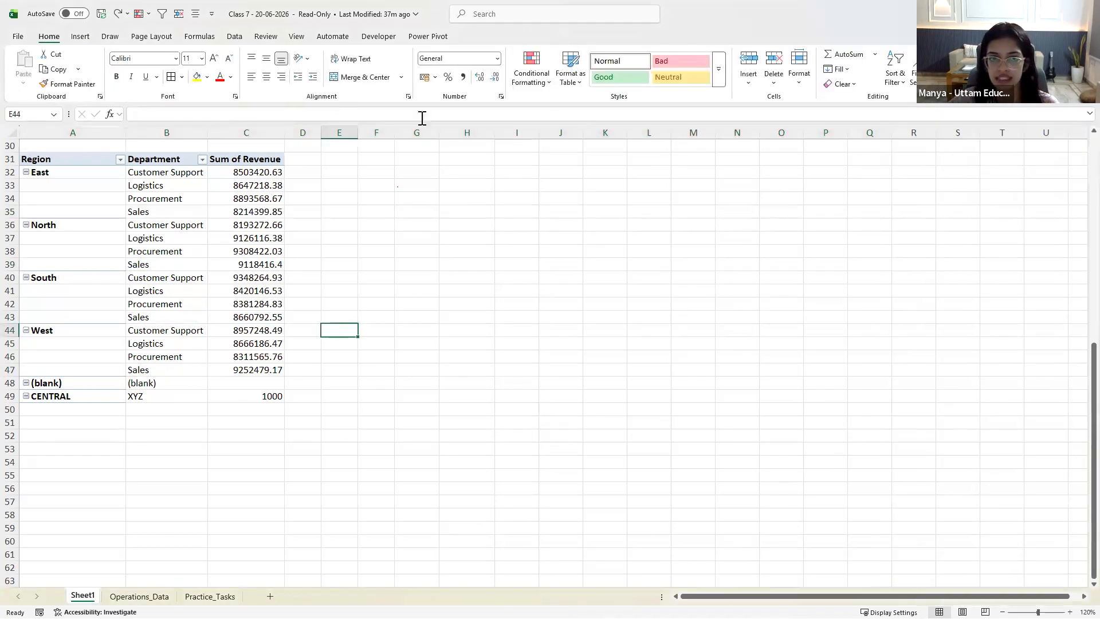
pyautogui.click(127, 223)
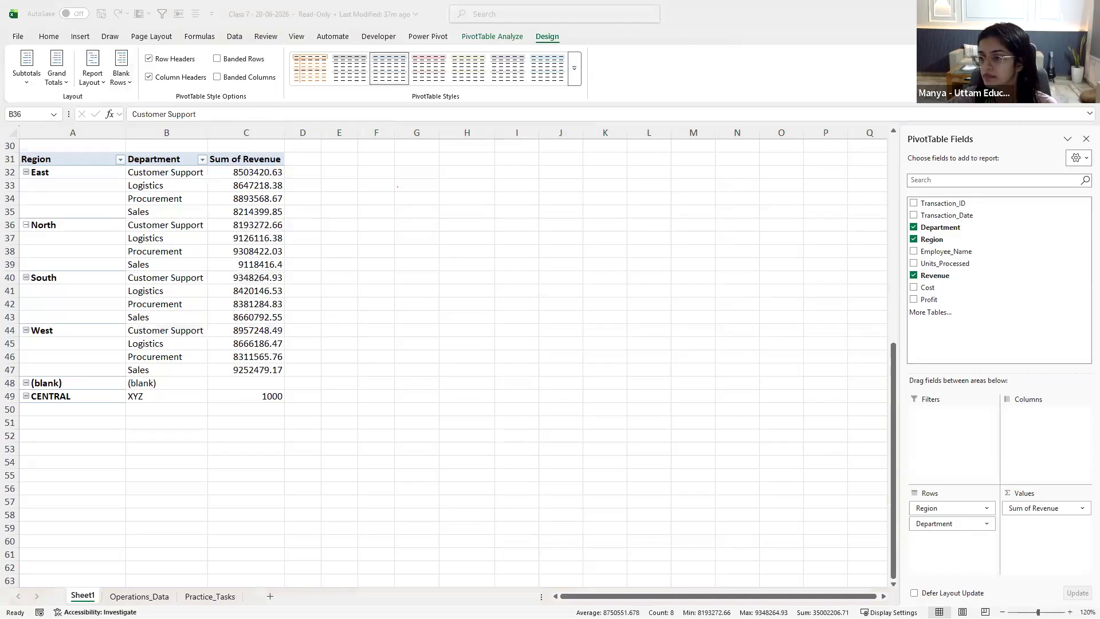
pyautogui.click(132, 253)
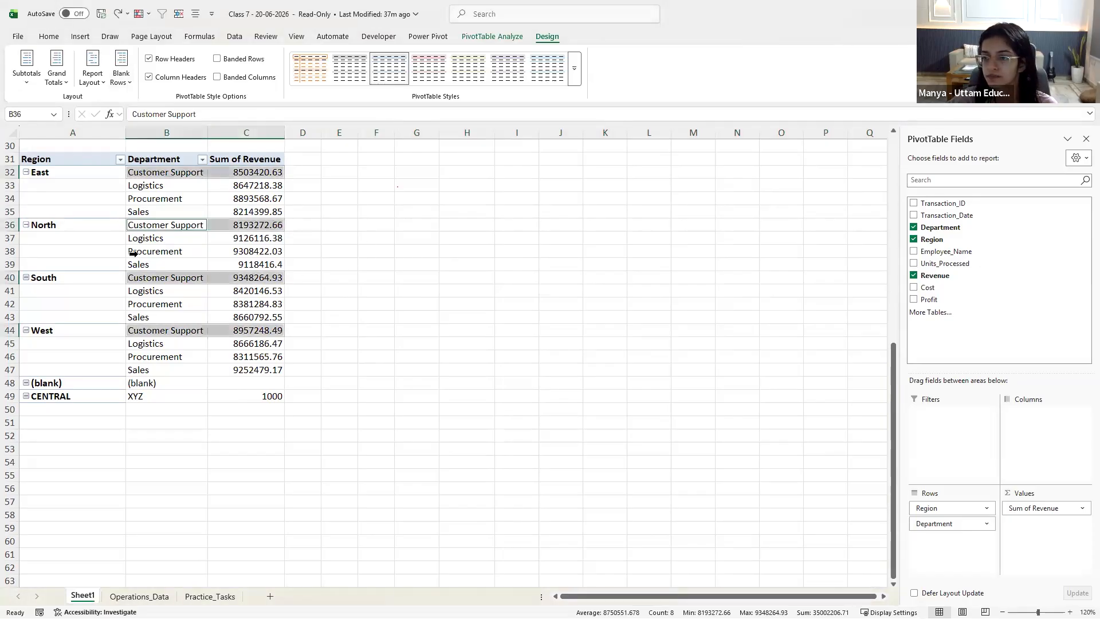
pyautogui.click(93, 198)
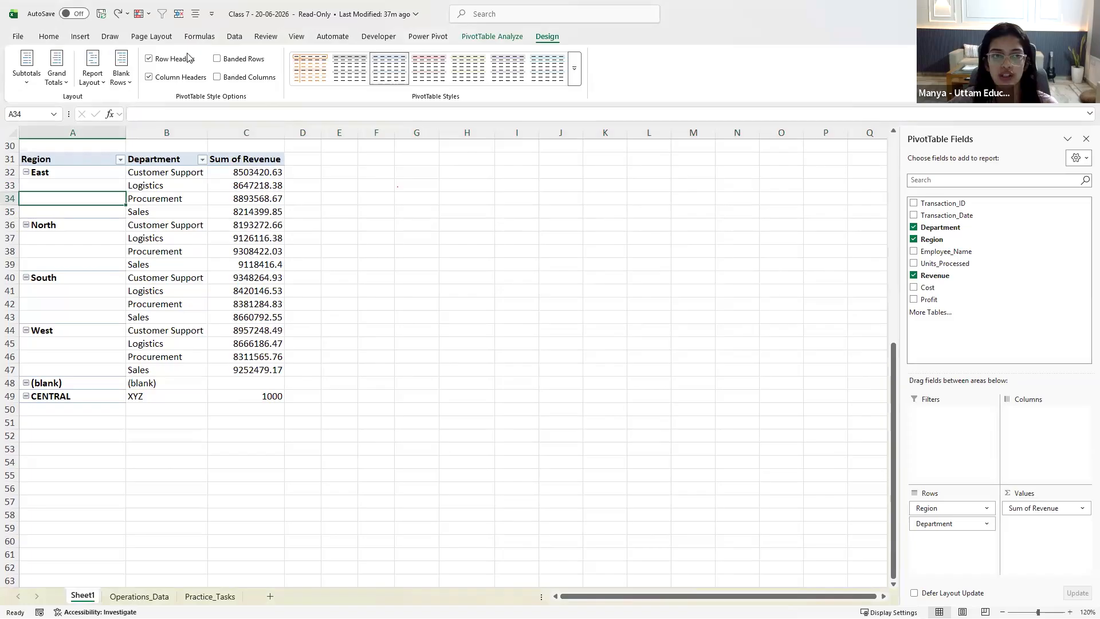
# Highlight the pivot table's header row and switch the row and column header formatting off and back on
pyautogui.moveTo(42, 160); pyautogui.dragTo(246, 159)
pyautogui.click(150, 60)
pyautogui.click(150, 59)
pyautogui.click(149, 59)
pyautogui.click(148, 78)
pyautogui.click(149, 59)
pyautogui.click(149, 76)
# Try other pivot table styles and apply the light green one with the green header row
pyautogui.click(310, 68)
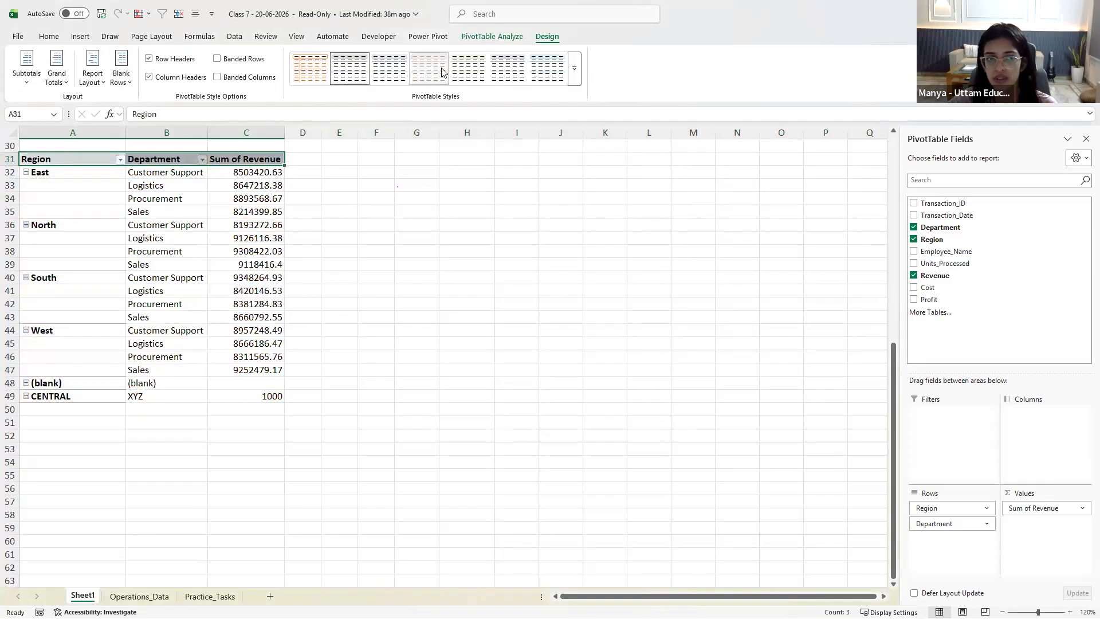
pyautogui.click(468, 67)
pyautogui.click(248, 277)
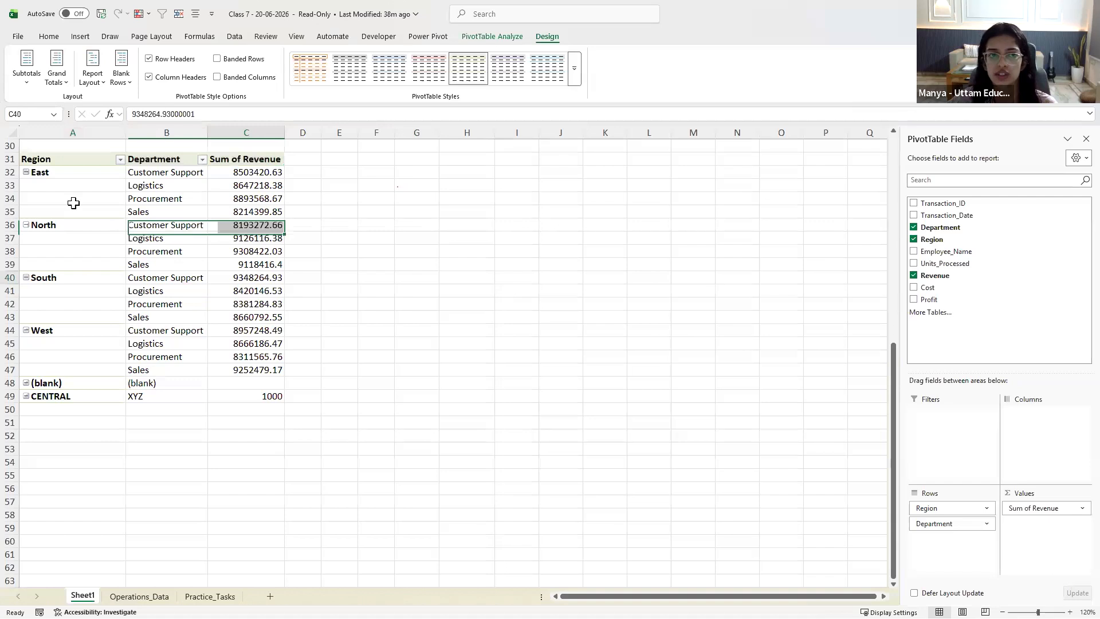
pyautogui.click(507, 38)
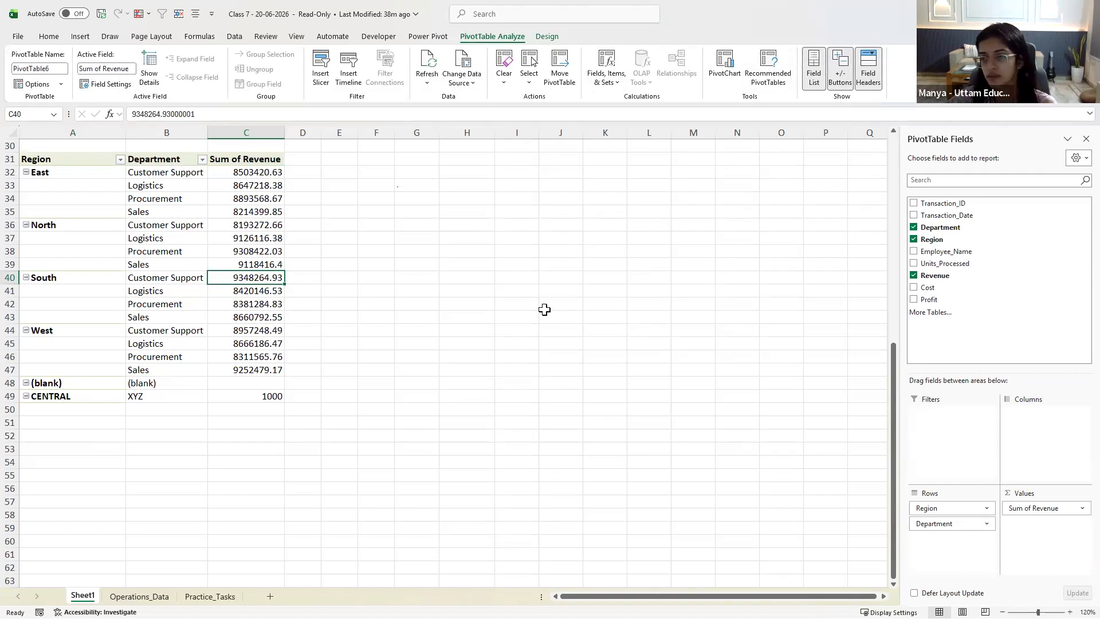
# On the Practice_Tasks sheet, widen the Topic column and fill the task "Show total Revenue by Department." with yellow
pyautogui.click(210, 597)
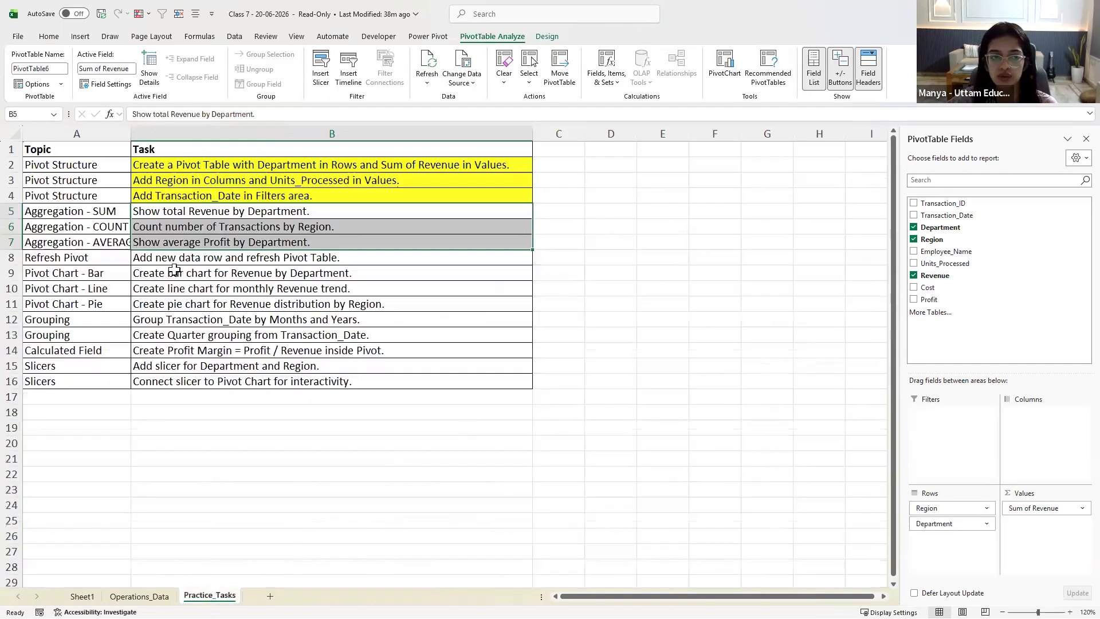
pyautogui.moveTo(132, 135); pyautogui.dragTo(171, 136)
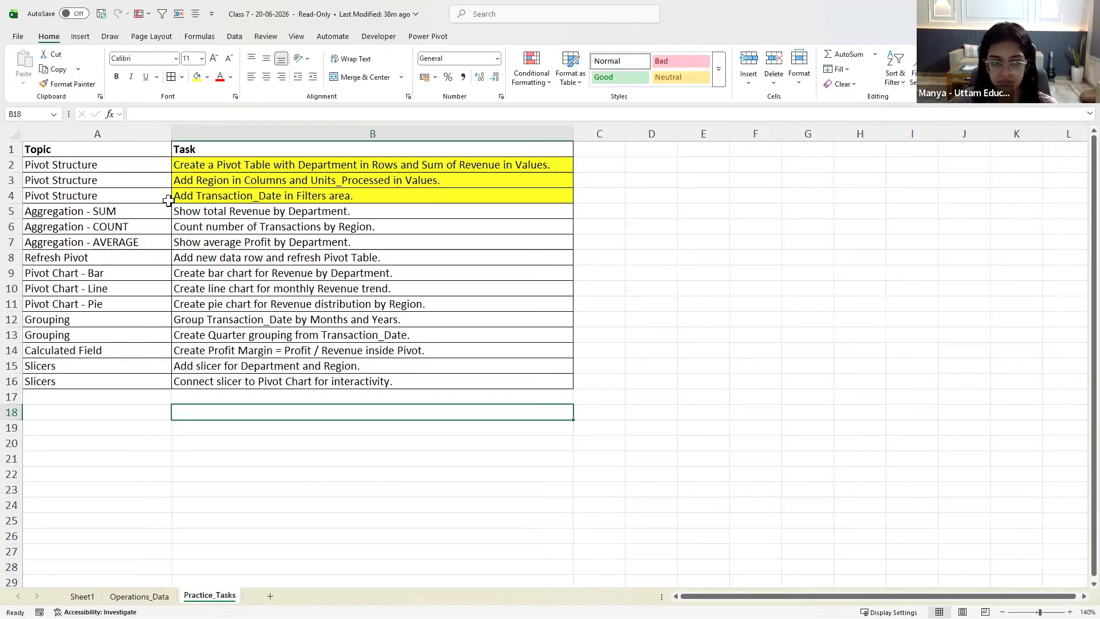
pyautogui.click(320, 212)
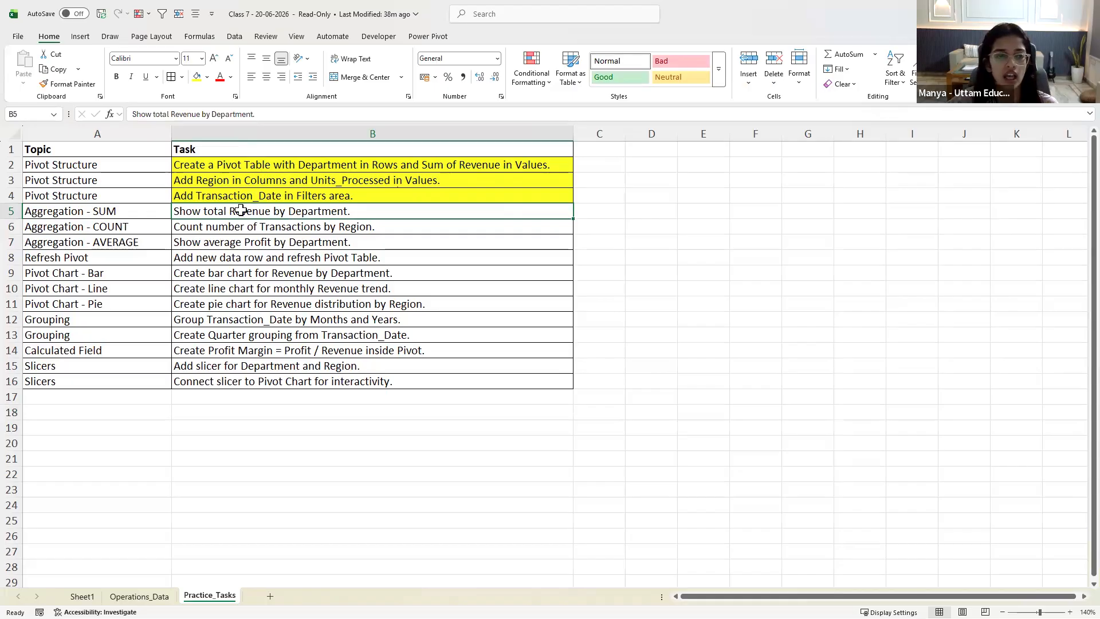
pyautogui.click(196, 76)
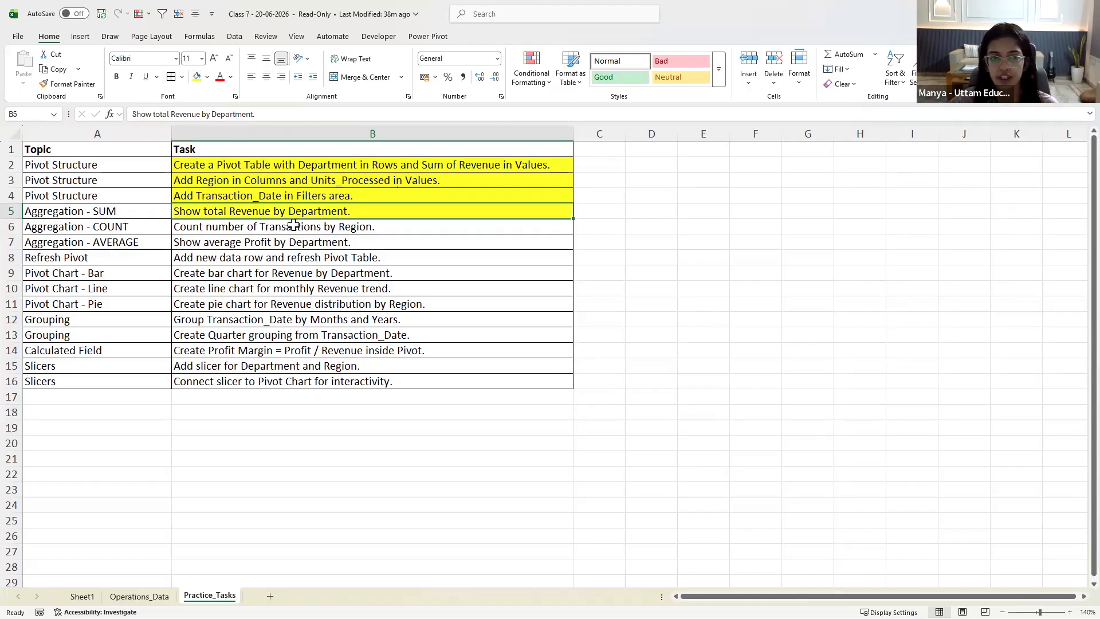
# Review the departments in the first revenue pivot table on Sheet1 and return to the Practice_Tasks sheet
pyautogui.click(82, 596)
pyautogui.scroll(10, 97, 240)
pyautogui.click(53, 200)
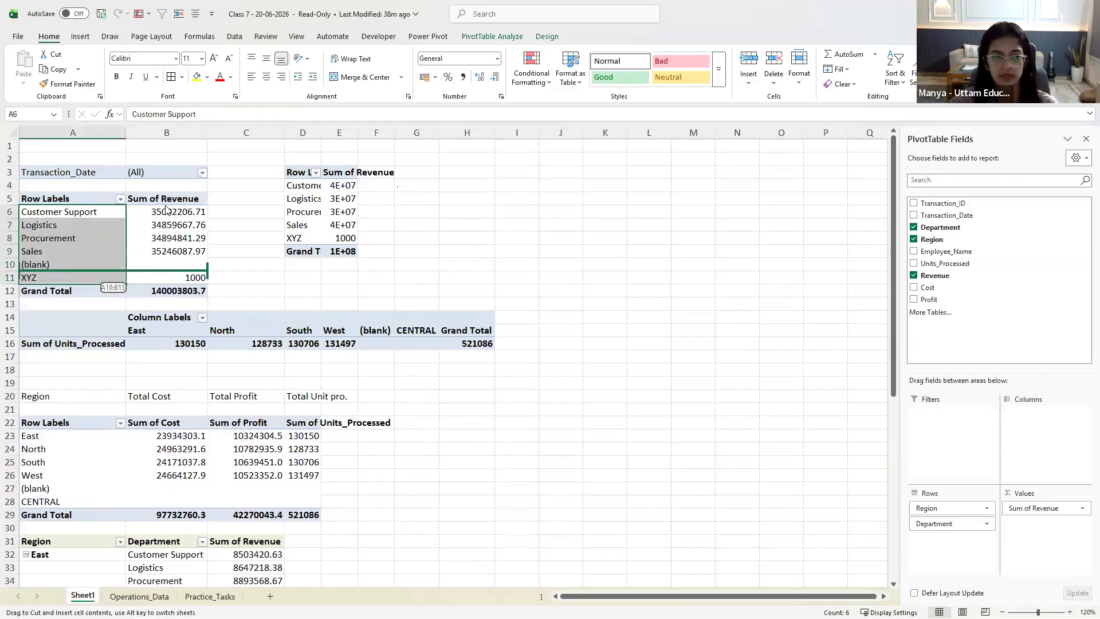
pyautogui.click(210, 596)
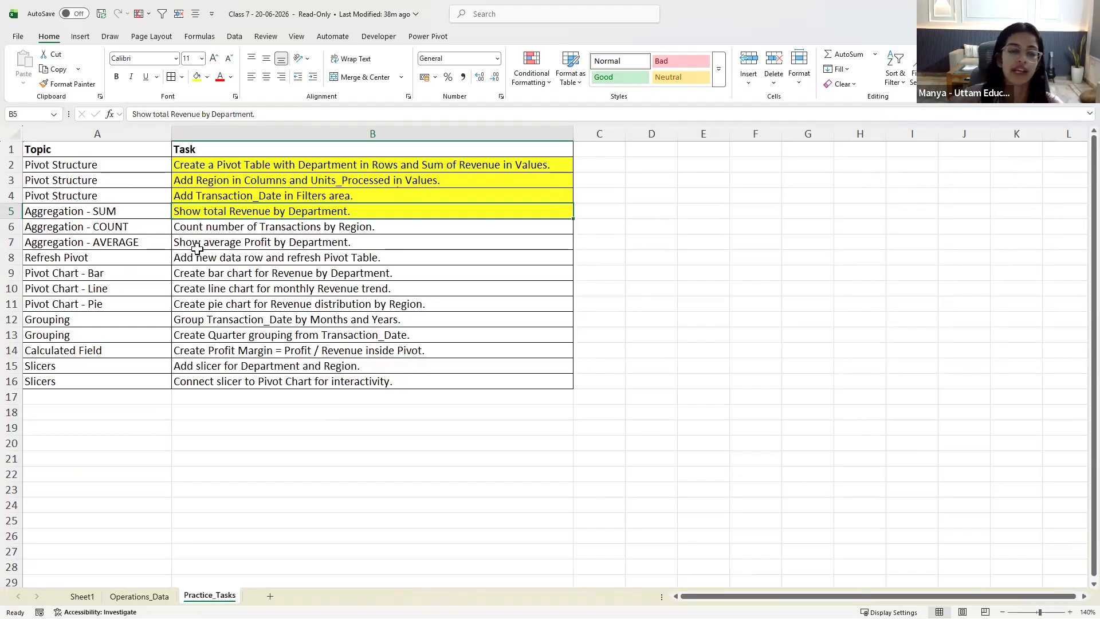
# Select the task "Count number of Transactions by Region." and widen the Transaction_ID column on the Operations_Data sheet to show its full header
pyautogui.click(291, 225)
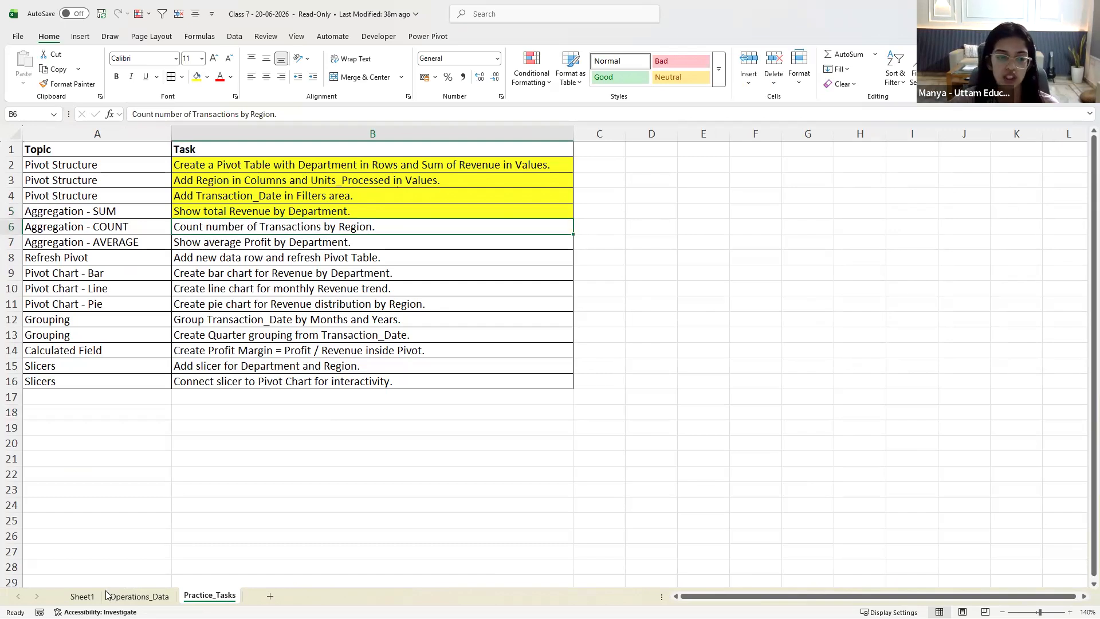
pyautogui.hotkey('ctrl', 'pageup')
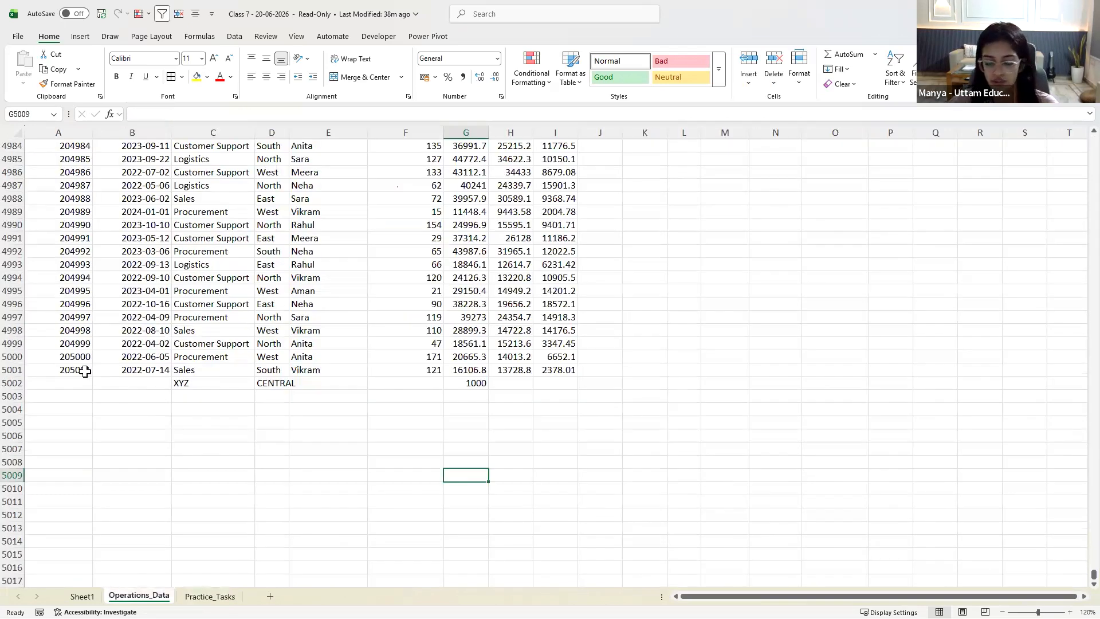
pyautogui.click(85, 371)
pyautogui.hotkey('ctrl', 'shift', 'Up')
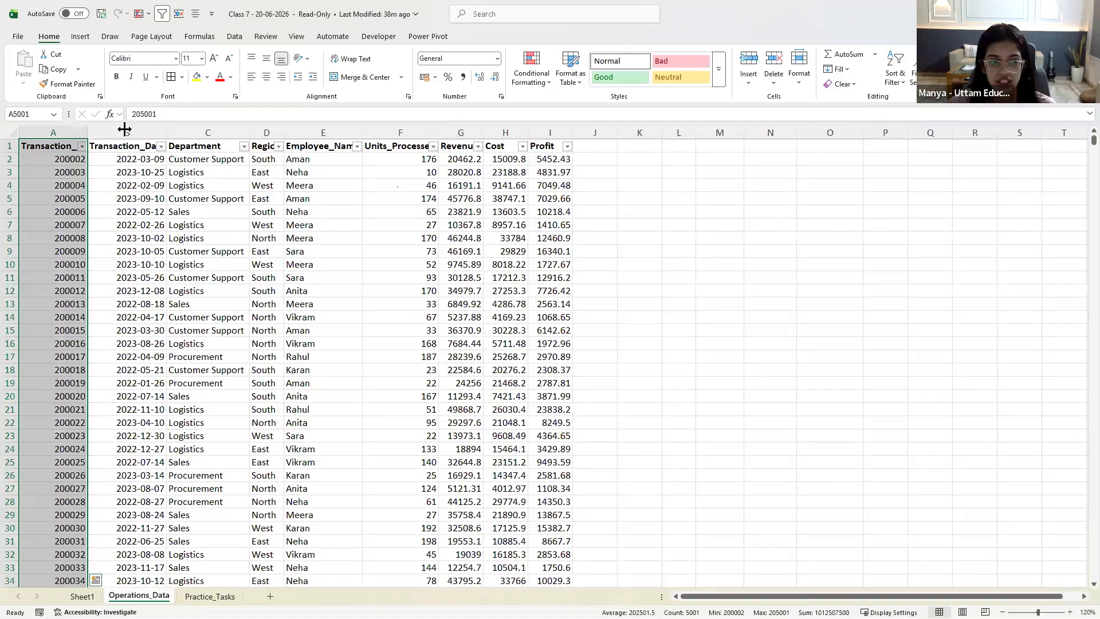
pyautogui.moveTo(124, 132); pyautogui.dragTo(139, 132)
pyautogui.click(89, 159)
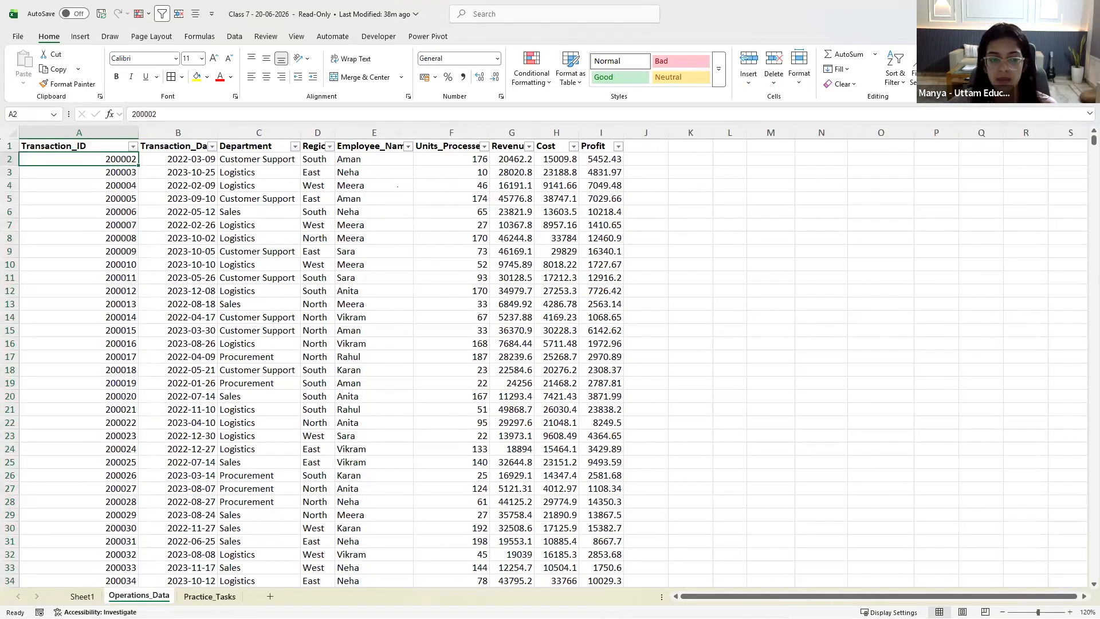
# Recheck the Practice_Tasks list, then examine the Transaction_ID values in the first rows of the Operations_Data sheet
pyautogui.hotkey('ctrl', 'pagedown')
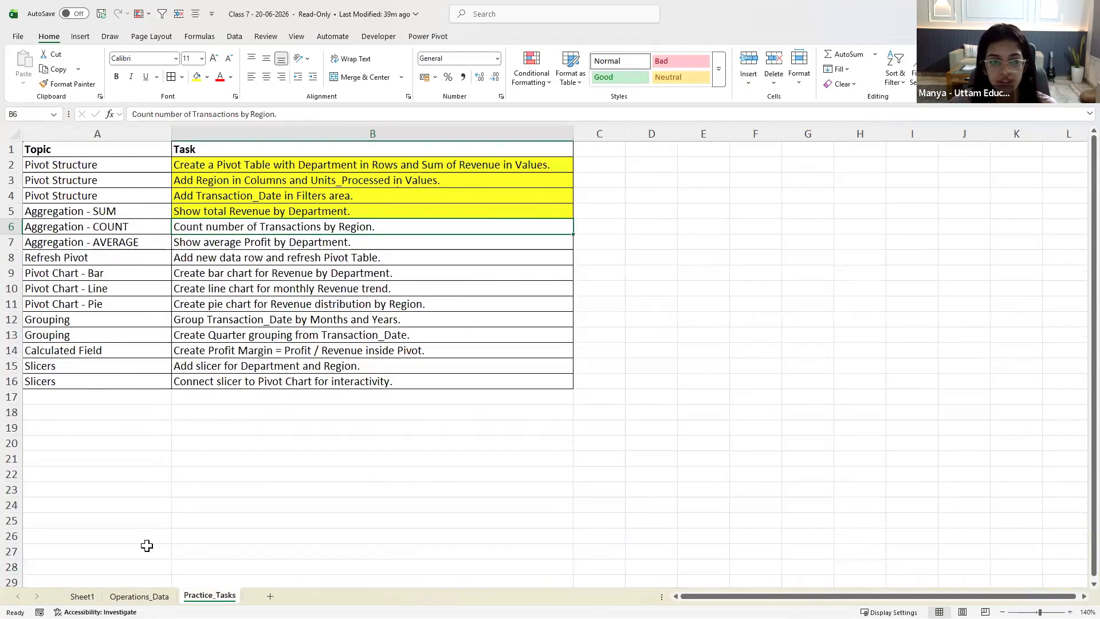
pyautogui.click(138, 596)
pyautogui.click(232, 282)
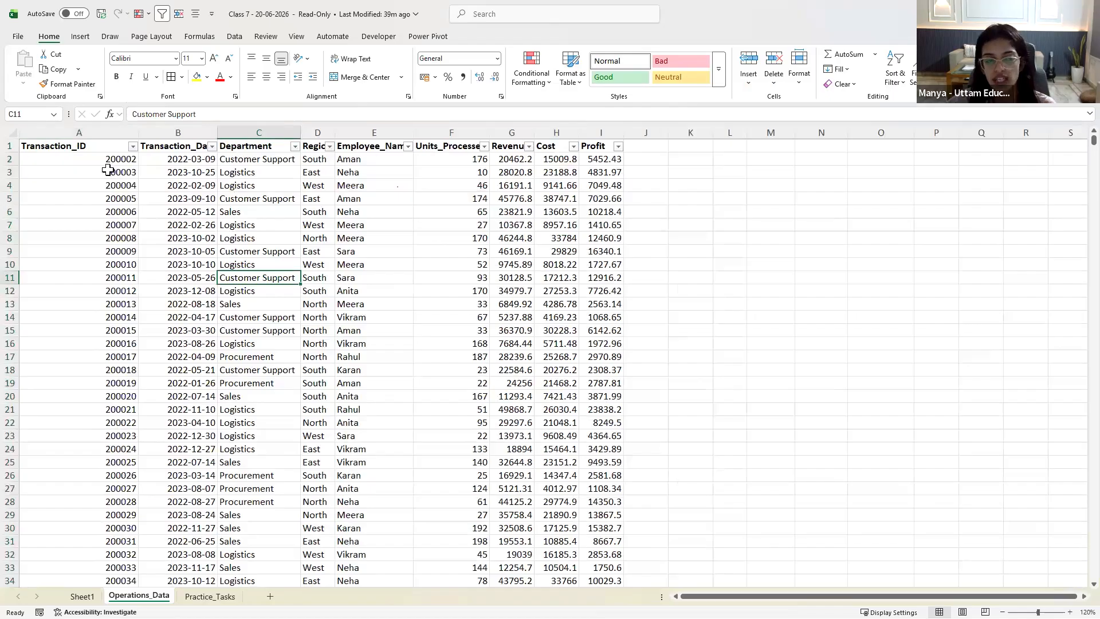
pyautogui.click(109, 161)
pyautogui.moveTo(110, 274); pyautogui.dragTo(114, 289)
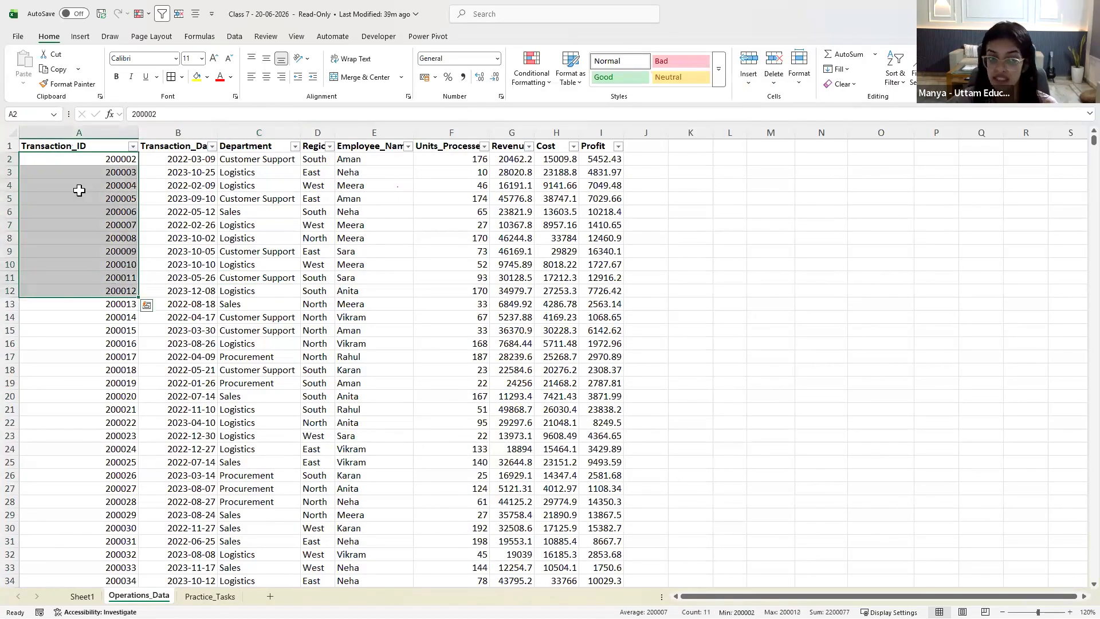
pyautogui.moveTo(116, 158); pyautogui.dragTo(112, 283)
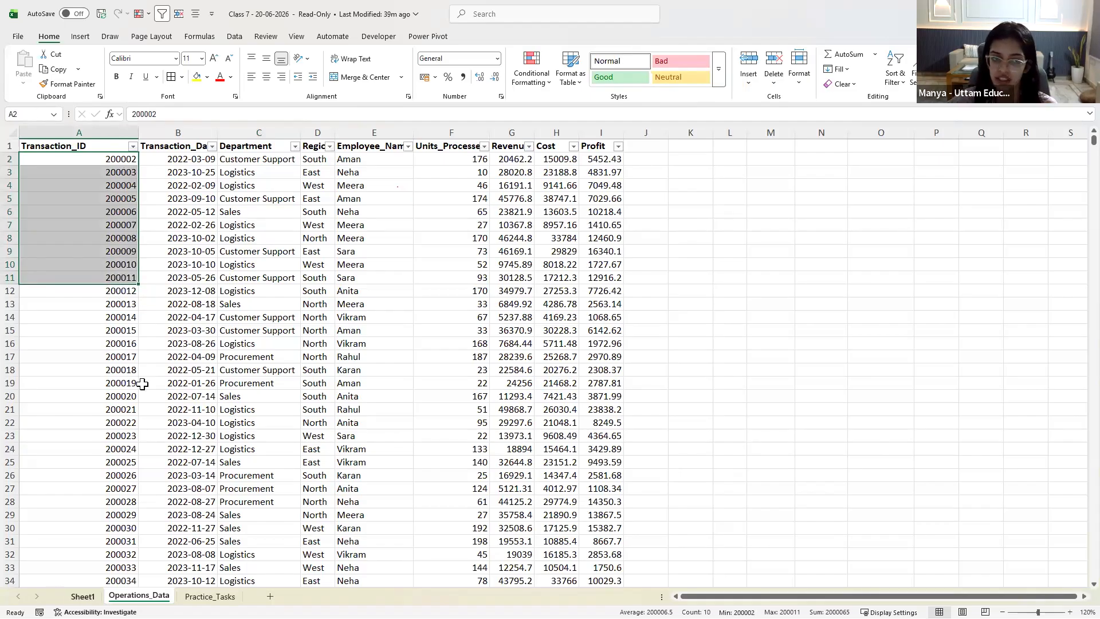
# Copy the Units_Processed by Region pivot table on Sheet1 and paste it at A52, below the last pivot table
pyautogui.hotkey('ctrl', 'pageup')
pyautogui.scroll(-1, 140, 384)
pyautogui.scroll(3, 131, 320)
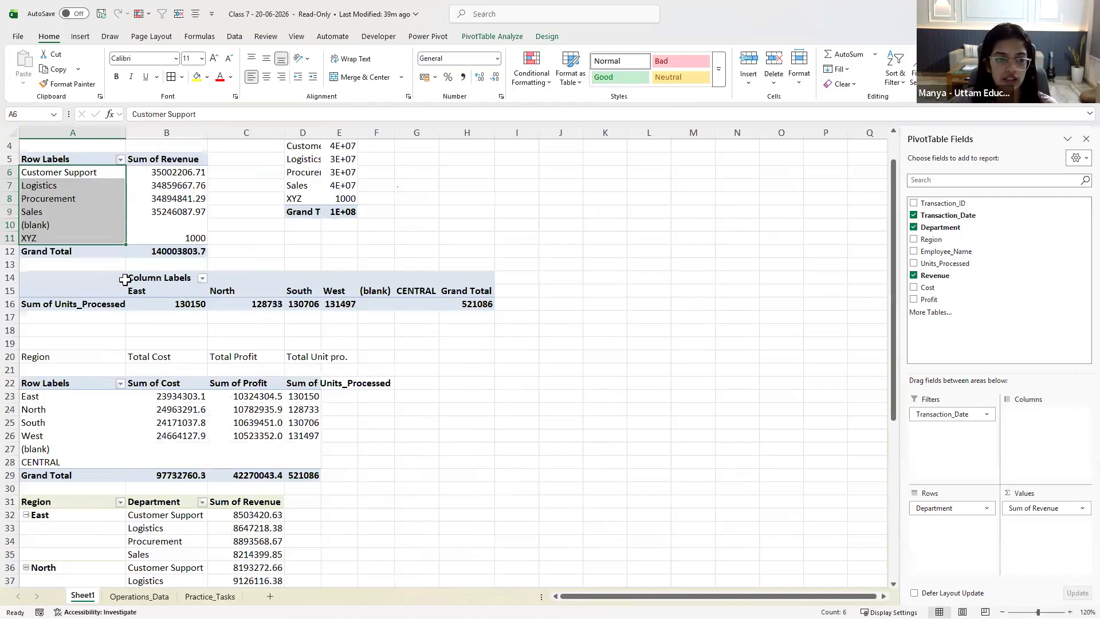
pyautogui.moveTo(69, 278); pyautogui.dragTo(474, 302)
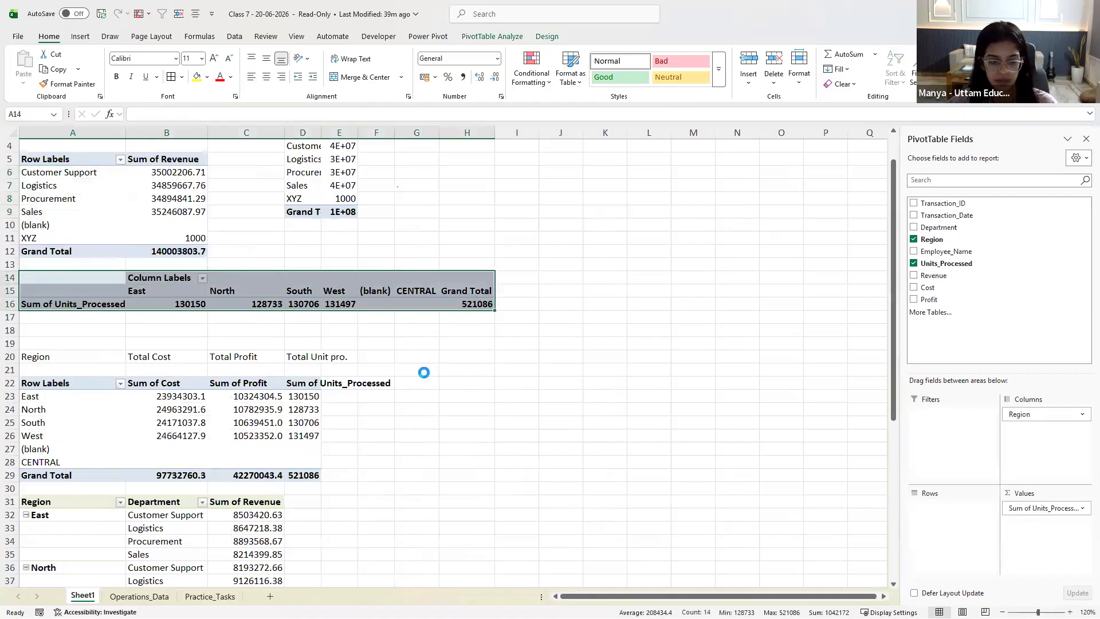
pyautogui.hotkey('ctrl', 'c')
pyautogui.scroll(-13, 336, 422)
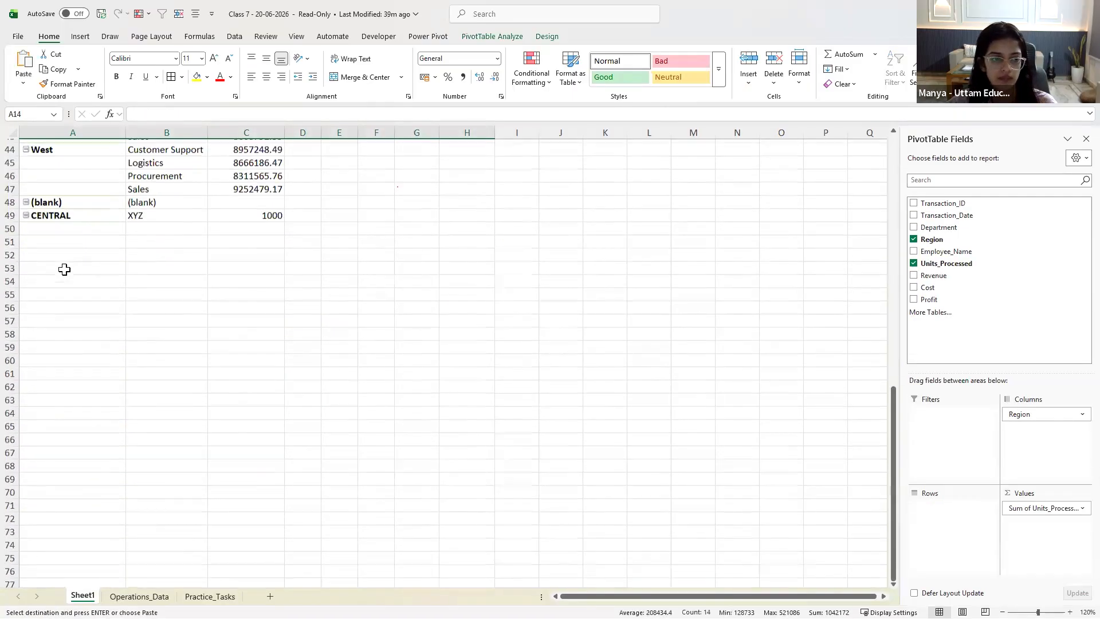
pyautogui.click(64, 268)
pyautogui.hotkey('ctrl', 'v')
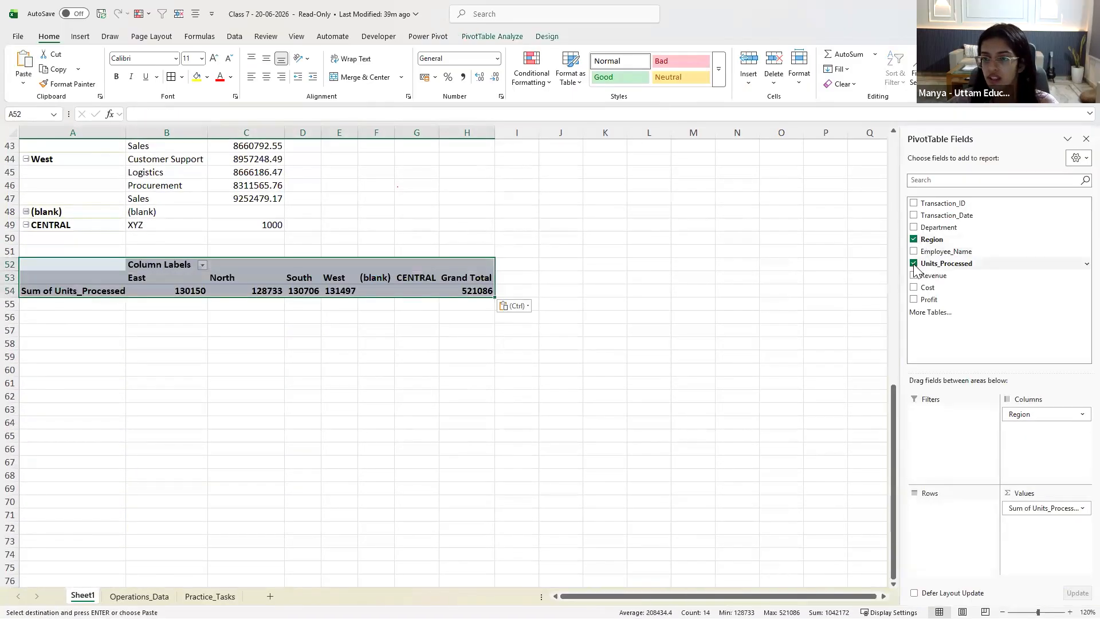
# In the copied pivot table, replace Units_Processed with Transaction_ID in Values and move Region from Columns to Rows
pyautogui.click(913, 203)
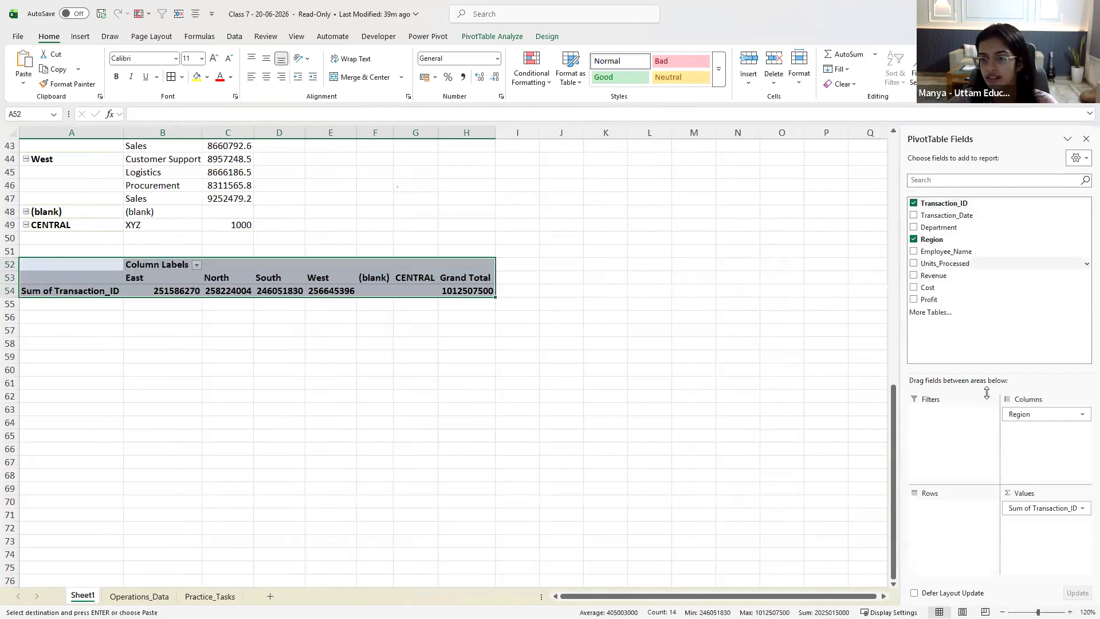
pyautogui.moveTo(1033, 418); pyautogui.dragTo(953, 511)
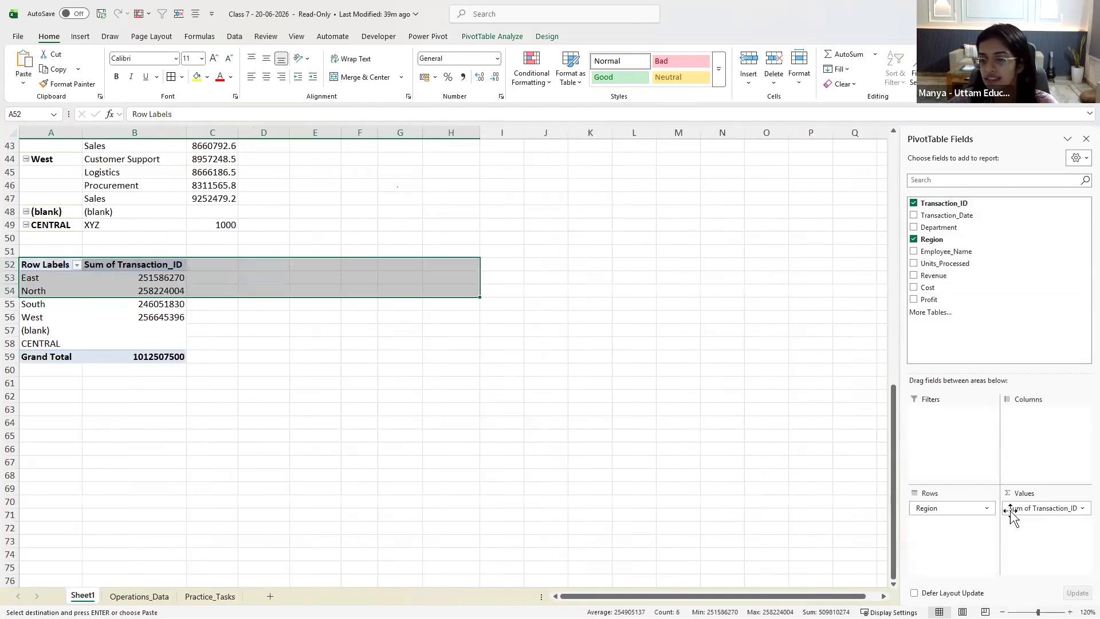
pyautogui.click(184, 304)
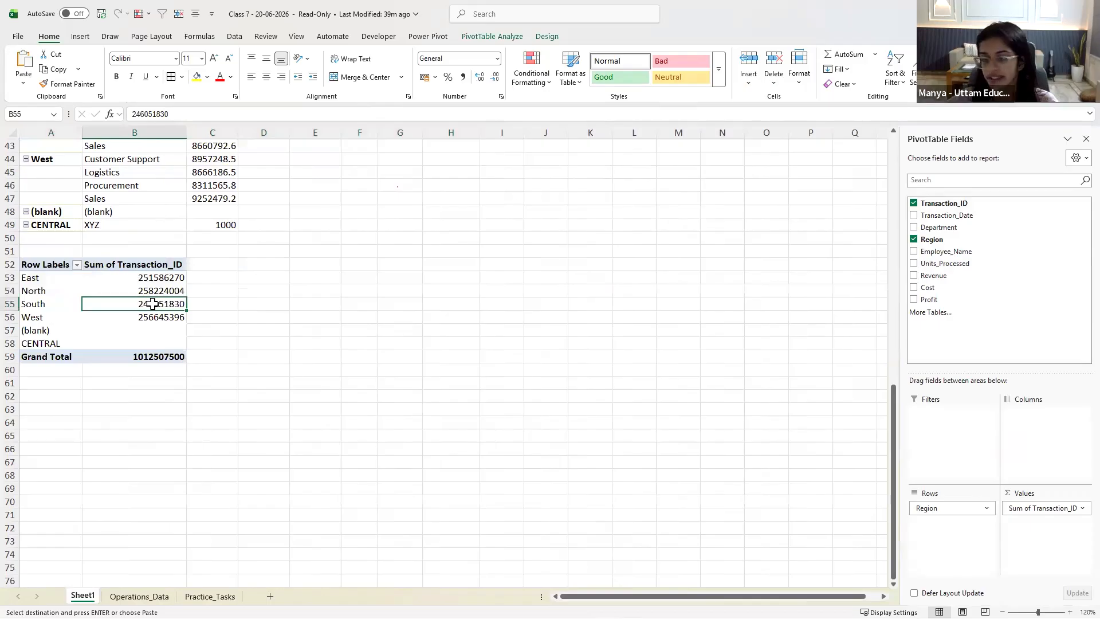
# Compare the East sum of Transaction_ID with the individual IDs on the Operations_Data sheet and return to Sheet1
pyautogui.click(150, 277)
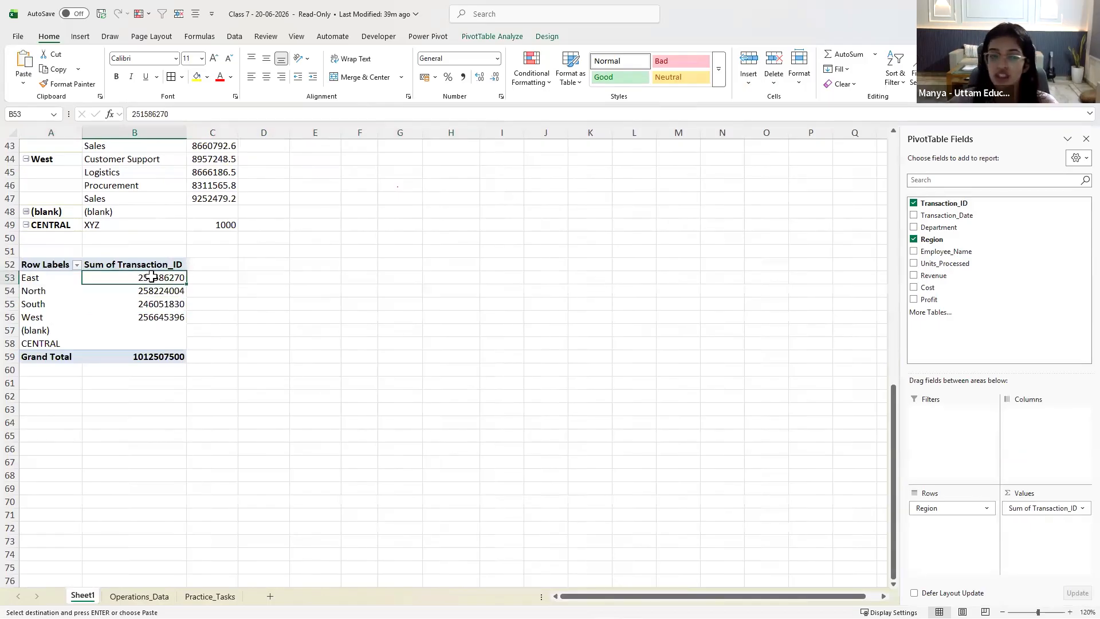
pyautogui.moveTo(151, 278)
pyautogui.click(140, 596)
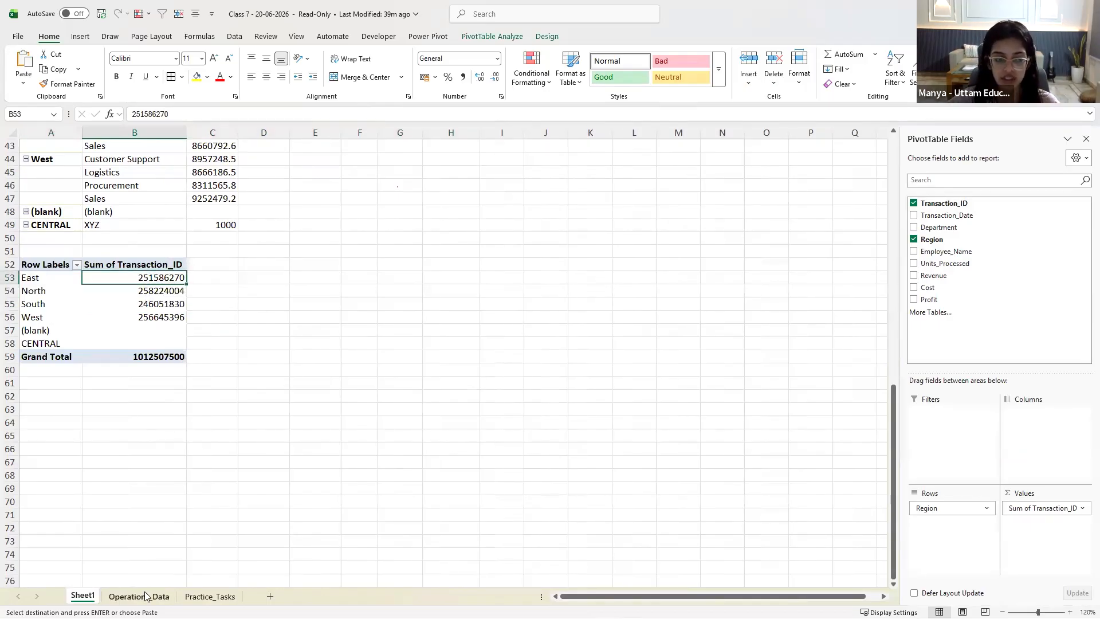
pyautogui.keyDown('shift'); pyautogui.click(109, 238); pyautogui.keyUp('shift')
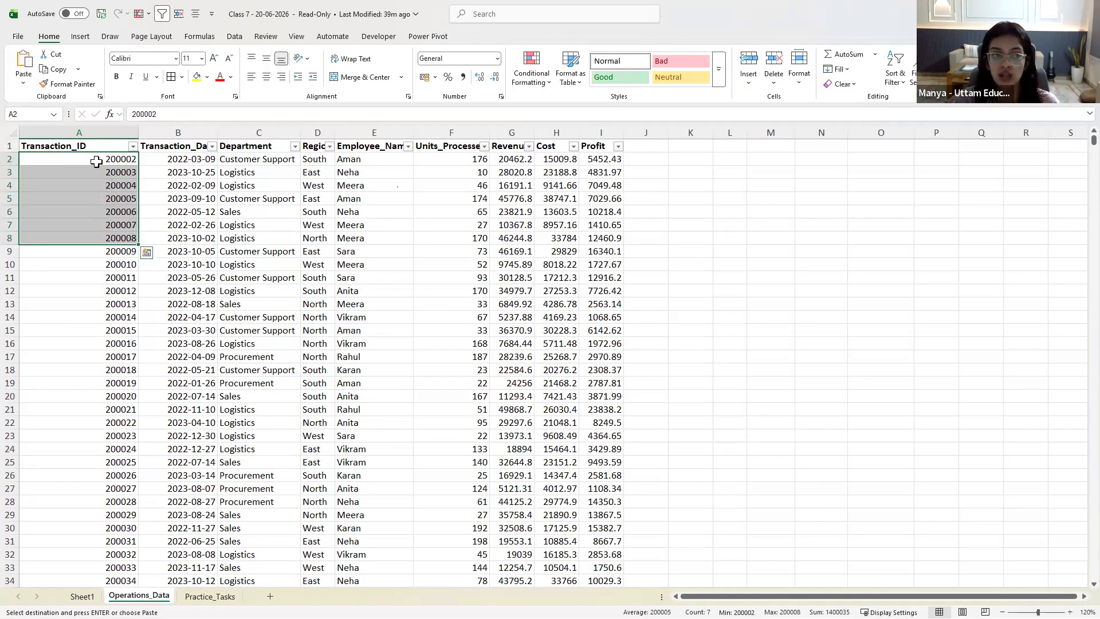
pyautogui.click(97, 161)
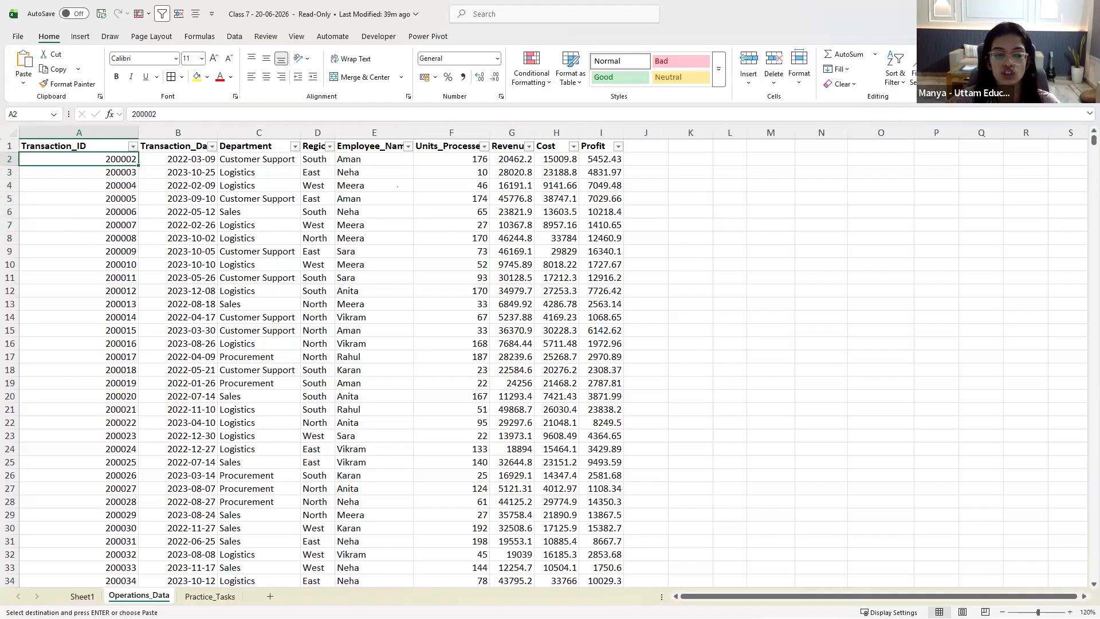
pyautogui.click(82, 596)
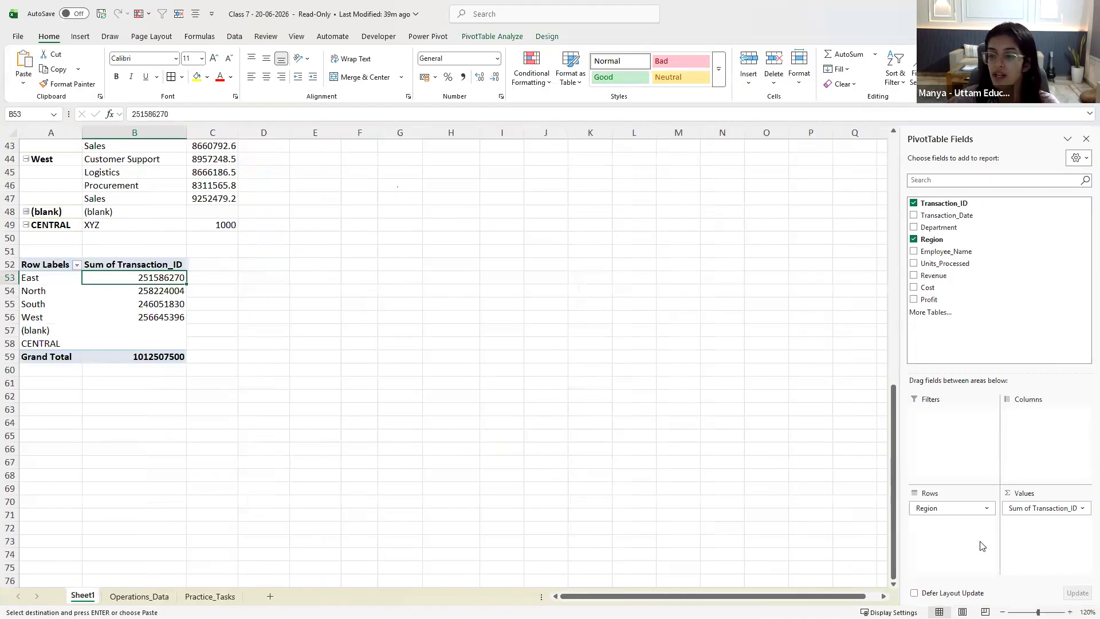
# Widen the field list, enlarge the Value Field Settings dialog and summarize Transaction_ID by Count
pyautogui.moveTo(898, 356); pyautogui.dragTo(776, 350)
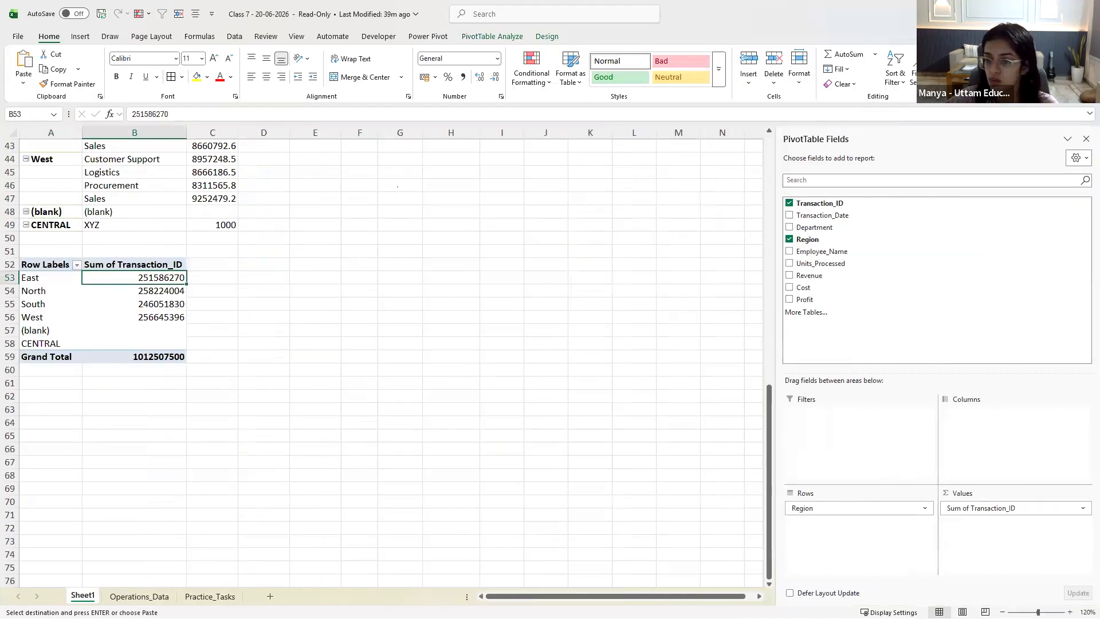
pyautogui.click(1075, 509)
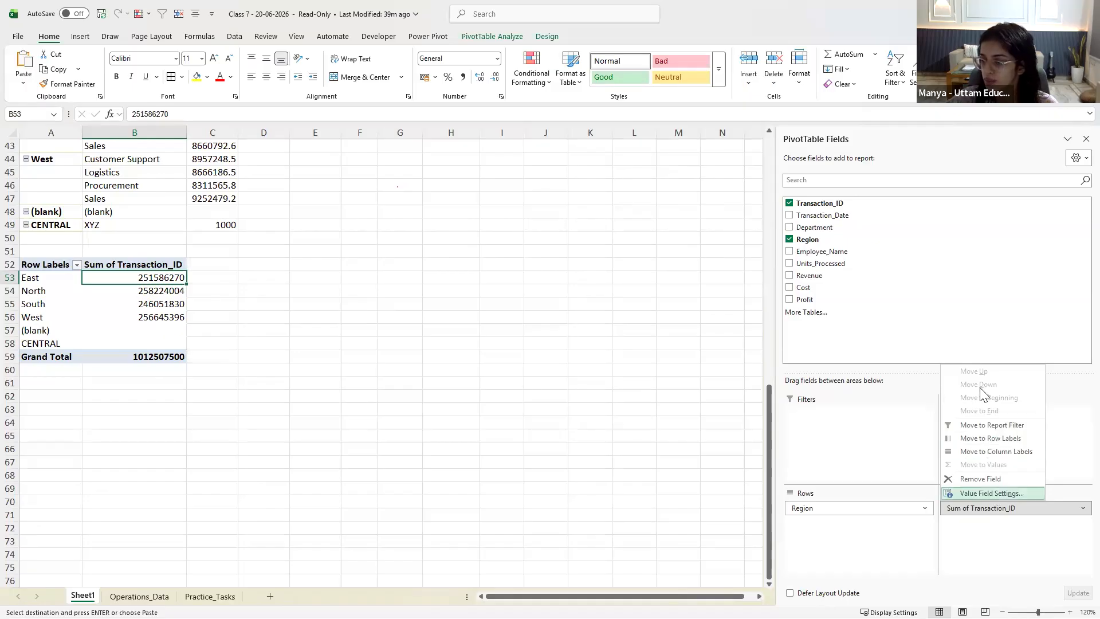
pyautogui.click(985, 494)
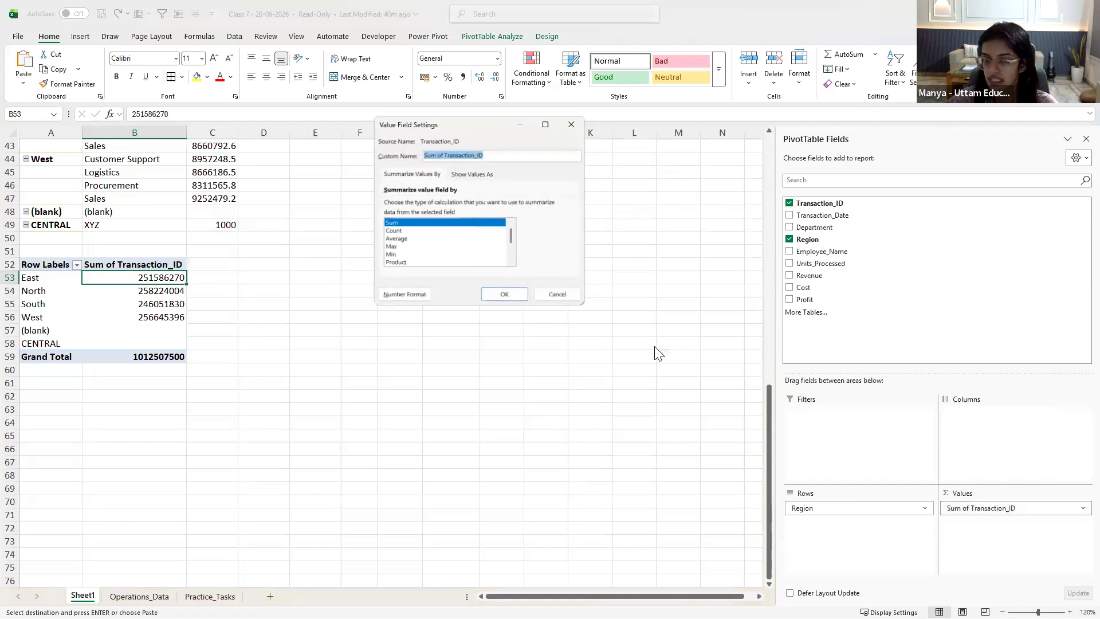
pyautogui.moveTo(502, 122); pyautogui.dragTo(517, 161)
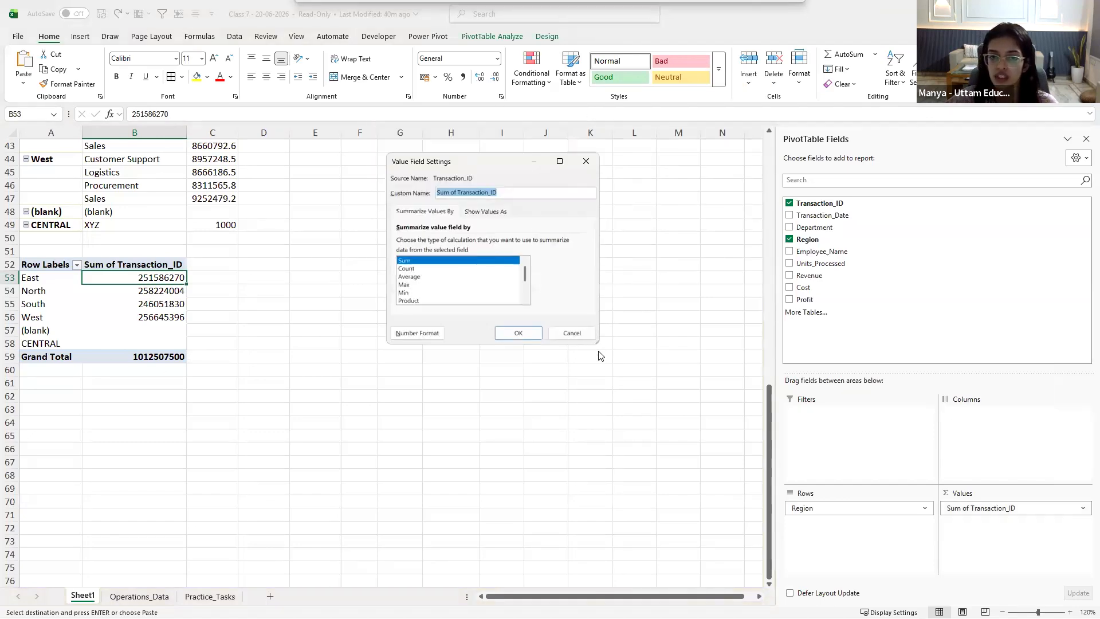
pyautogui.moveTo(601, 343); pyautogui.dragTo(651, 424)
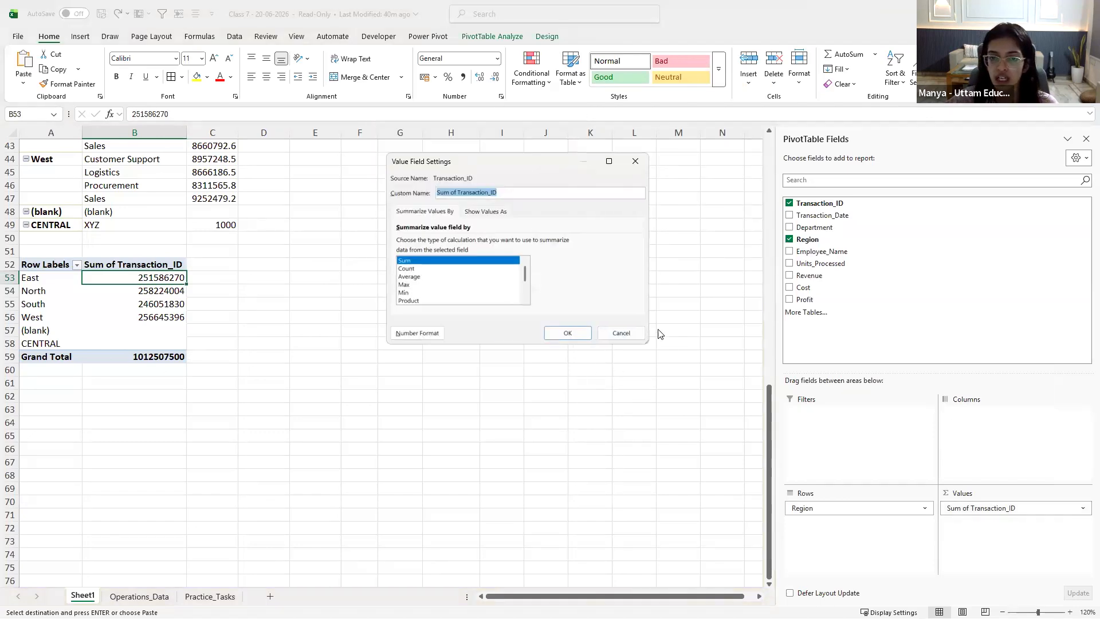
pyautogui.moveTo(646, 341); pyautogui.dragTo(711, 459)
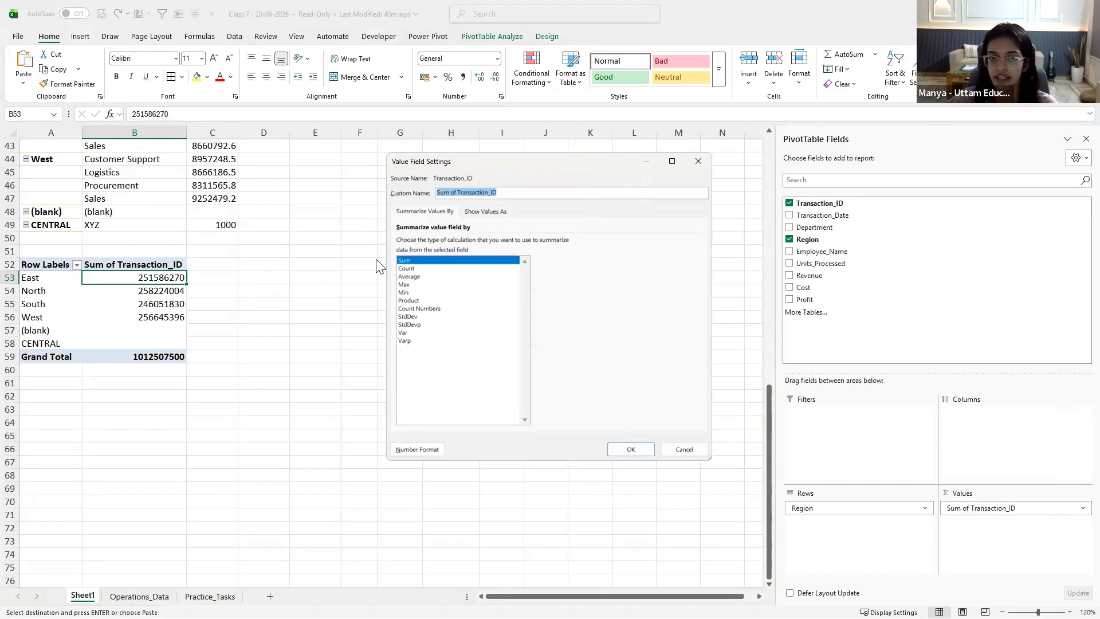
pyautogui.click(408, 268)
pyautogui.click(630, 449)
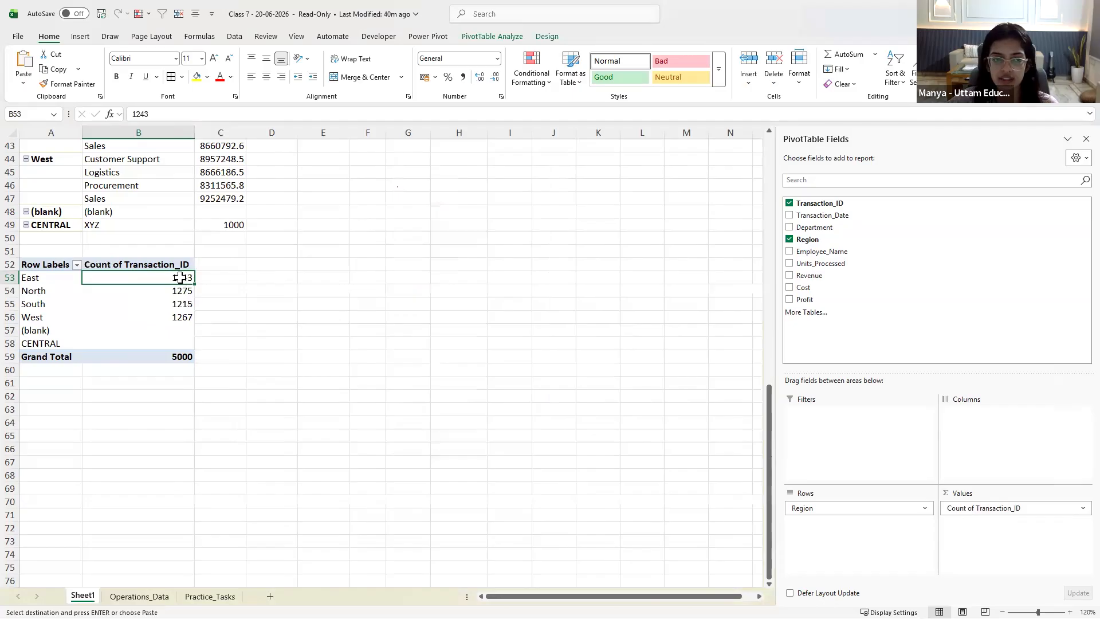
# Highlight the transaction counts from East to West and recheck the Transaction_ID value field settings without changing them
pyautogui.moveTo(178, 279); pyautogui.dragTo(178, 320)
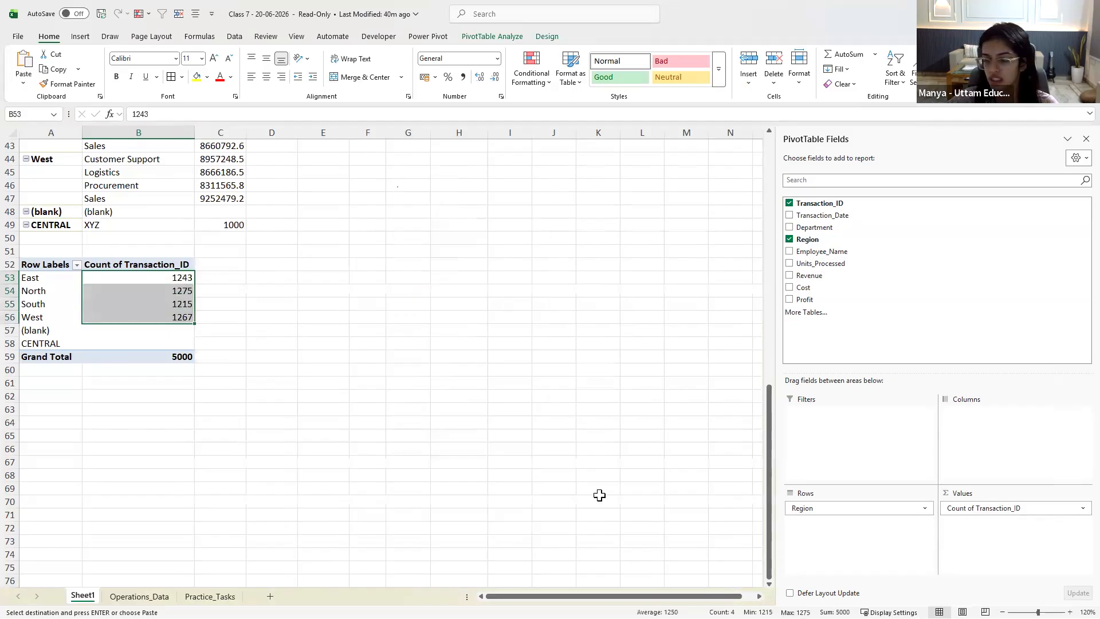
pyautogui.click(985, 508)
pyautogui.click(974, 495)
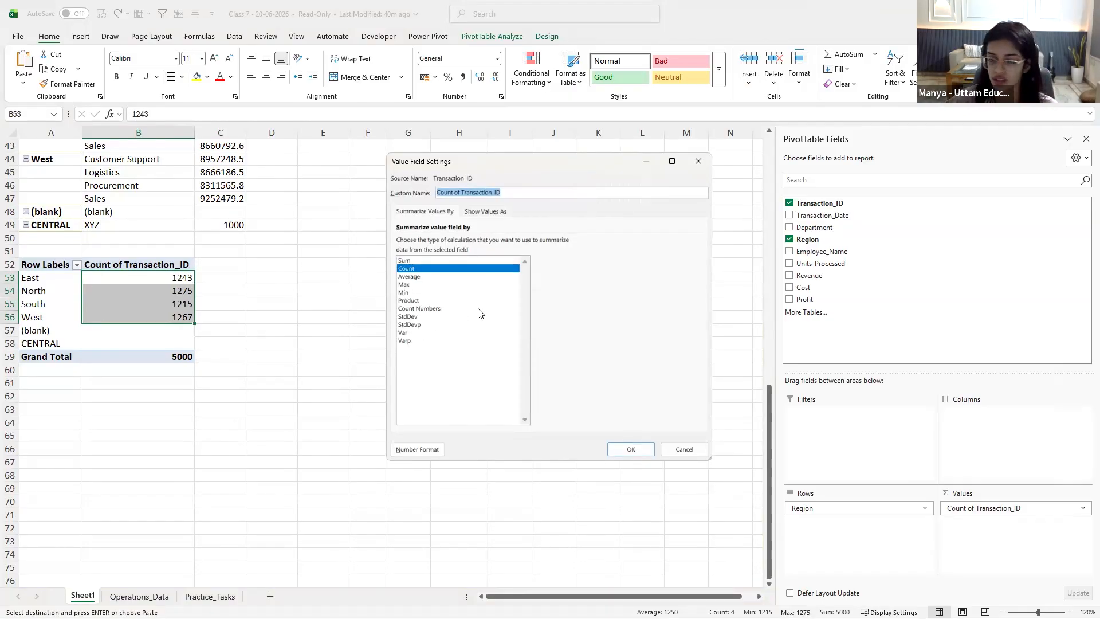
pyautogui.click(683, 450)
# Review the region labels and their transaction counts in the new pivot table, including the (blank) and CENTRAL rows
pyautogui.moveTo(192, 333); pyautogui.dragTo(179, 348)
pyautogui.click(110, 295)
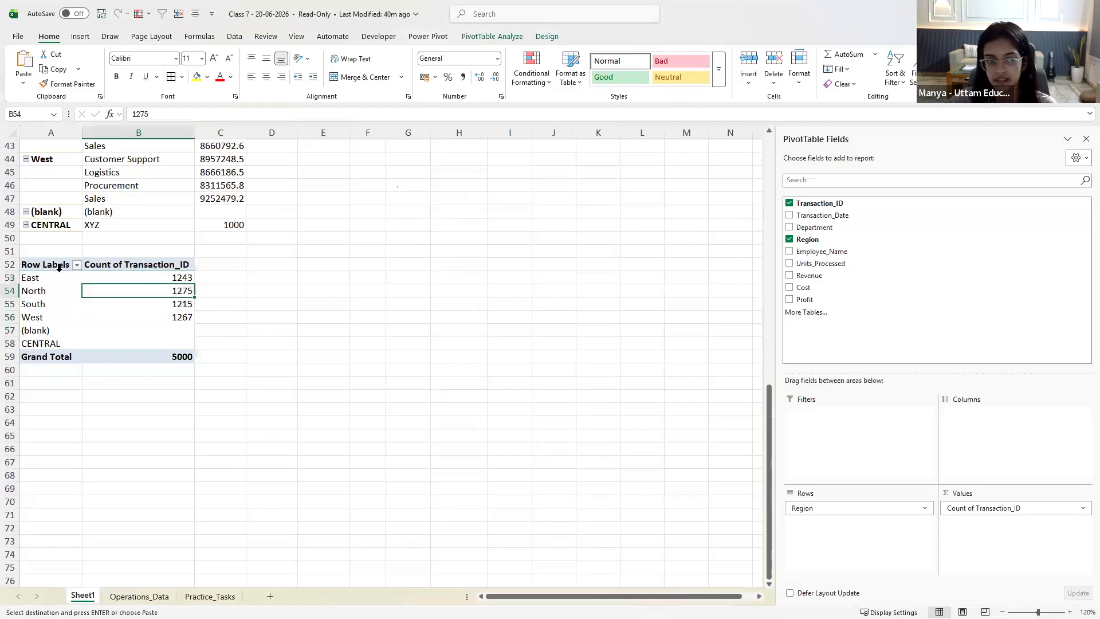
pyautogui.click(53, 270)
pyautogui.moveTo(82, 286); pyautogui.dragTo(140, 268)
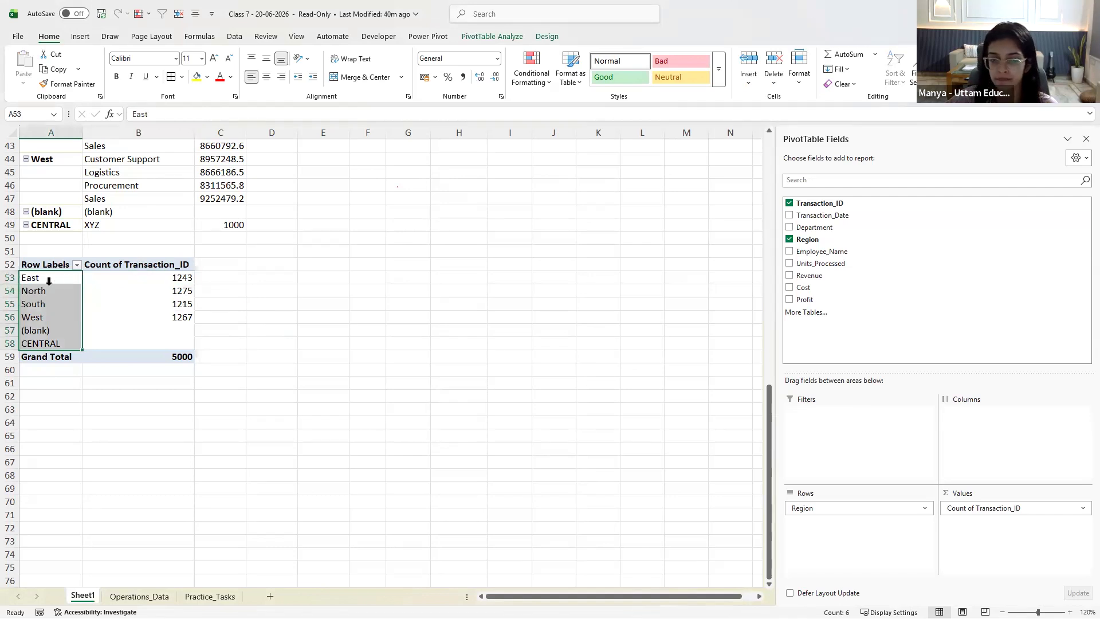
pyautogui.click(104, 307)
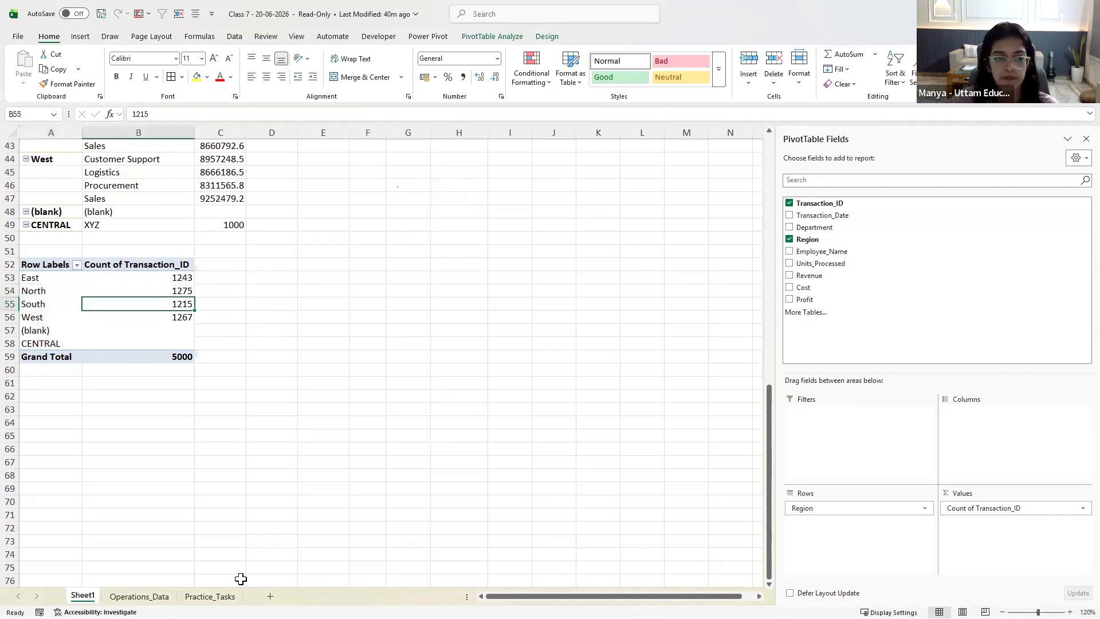
# On the Practice_Tasks sheet, fill the task "Count number of Transactions by Region." with yellow and select the average Profit task
pyautogui.click(209, 596)
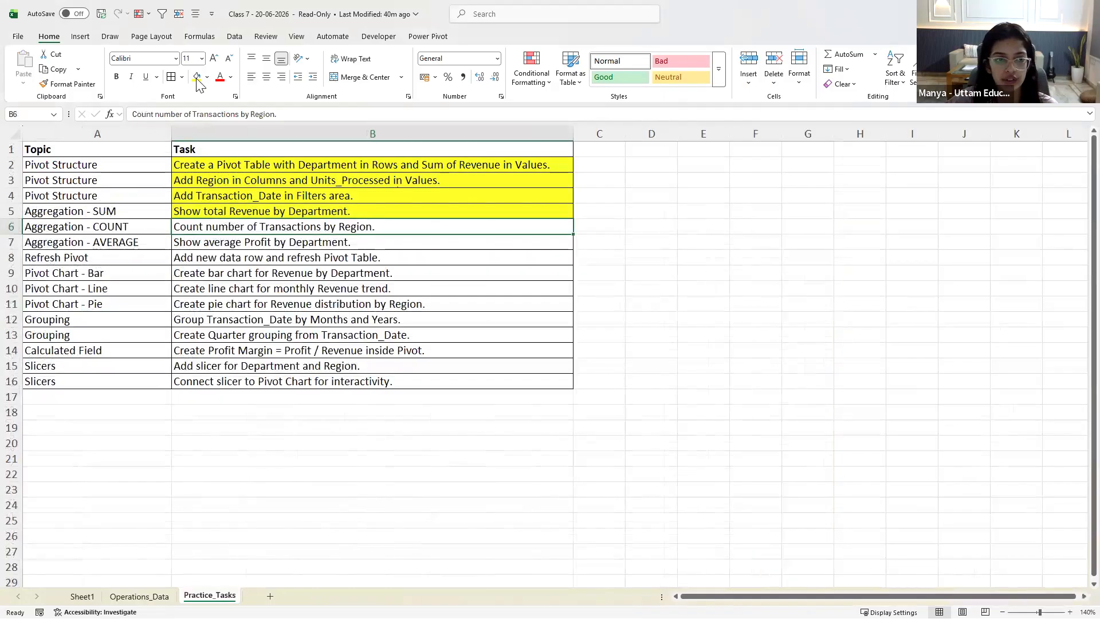
pyautogui.click(198, 78)
pyautogui.click(196, 242)
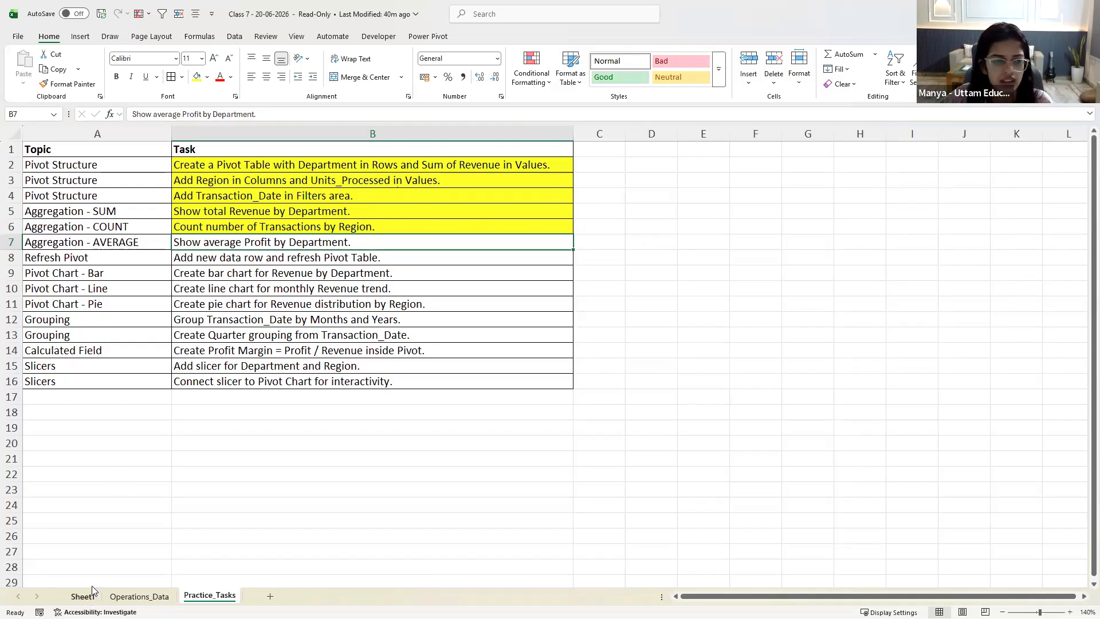
# Highlight the region labels from East to CENTRAL in Sheet1's revenue pivot table, and the average Profit task row on Practice_Tasks
pyautogui.scroll(3, 64, 251)
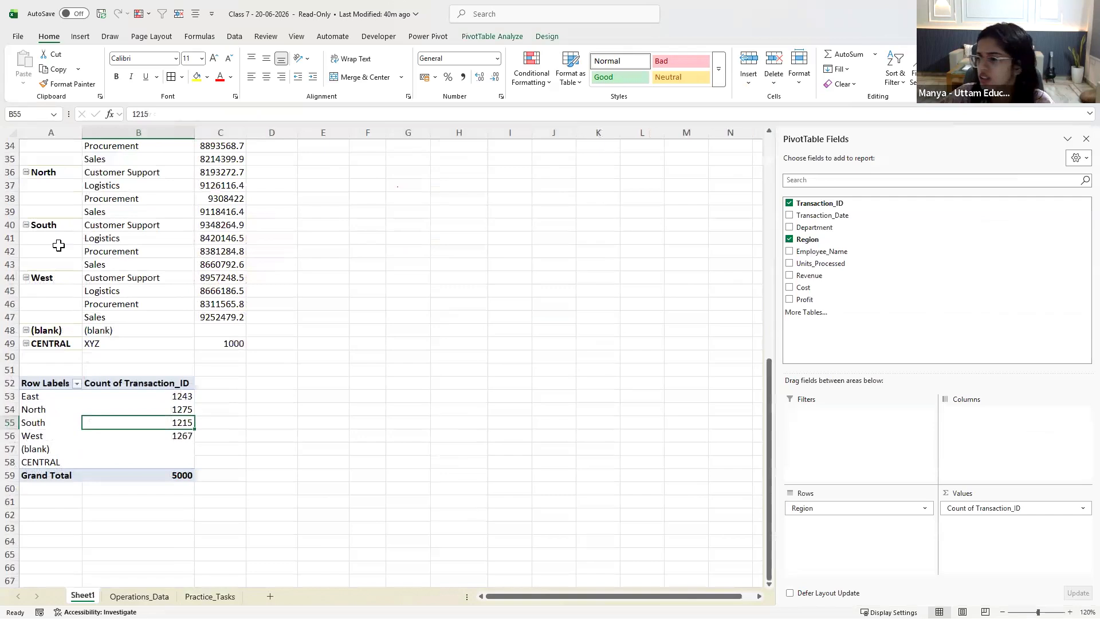
pyautogui.scroll(3, 58, 245)
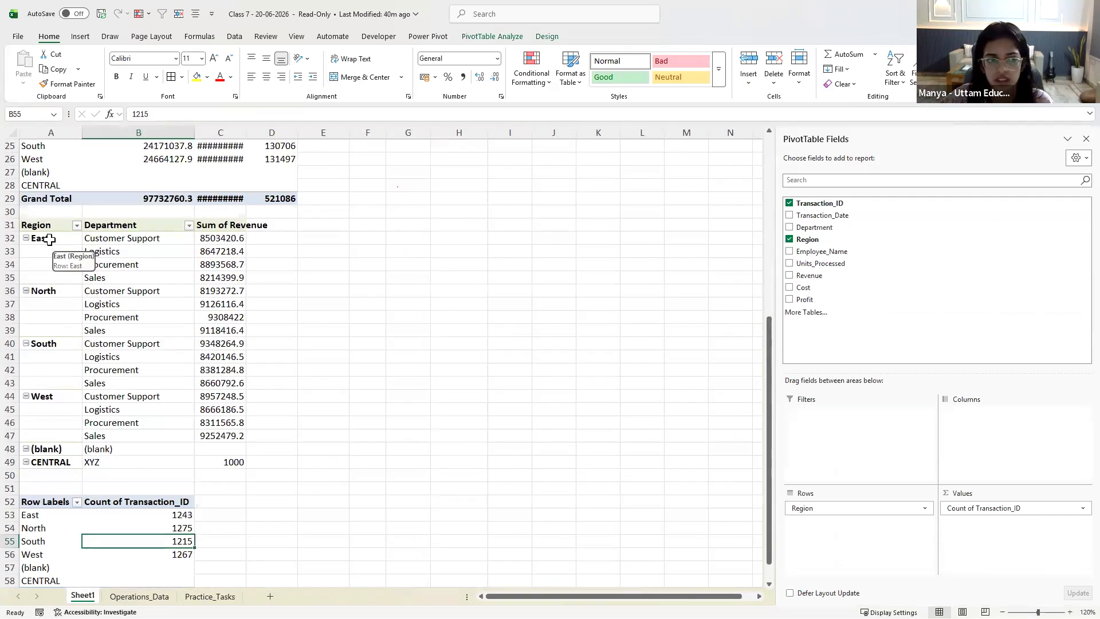
pyautogui.click(52, 239)
pyautogui.moveTo(43, 411); pyautogui.dragTo(47, 459)
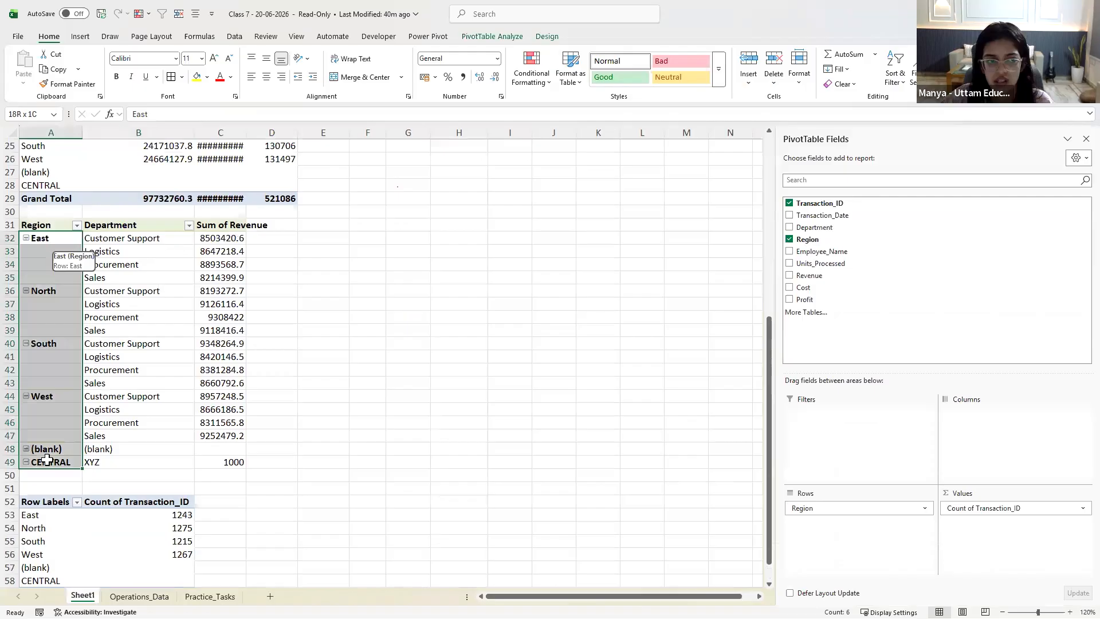
pyautogui.moveTo(47, 459); pyautogui.dragTo(47, 459)
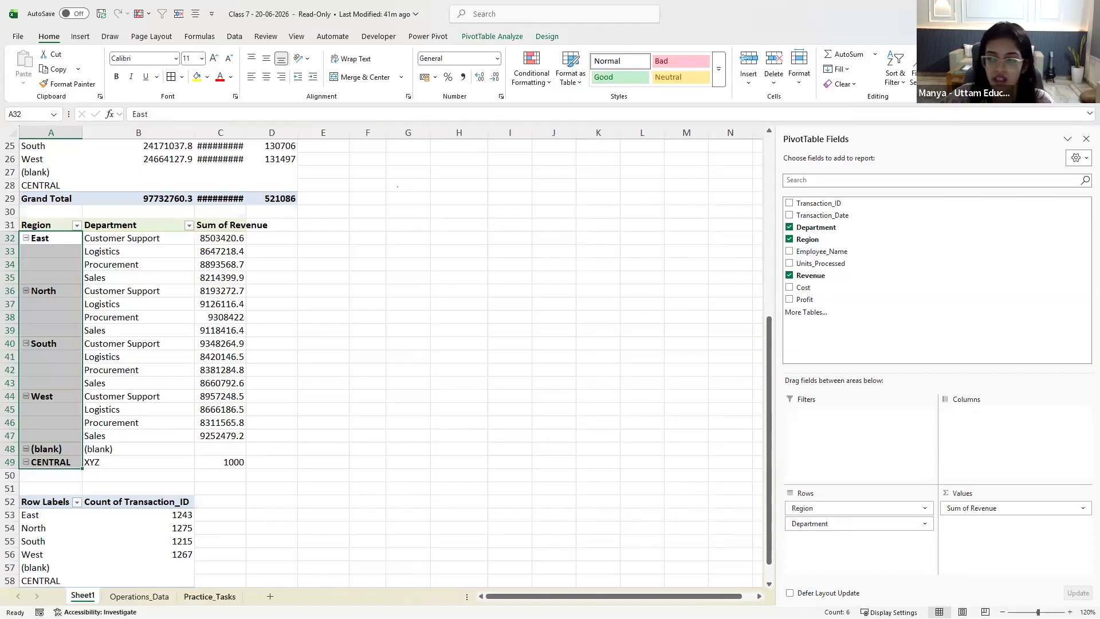
pyautogui.click(210, 596)
pyautogui.moveTo(167, 242); pyautogui.dragTo(308, 242)
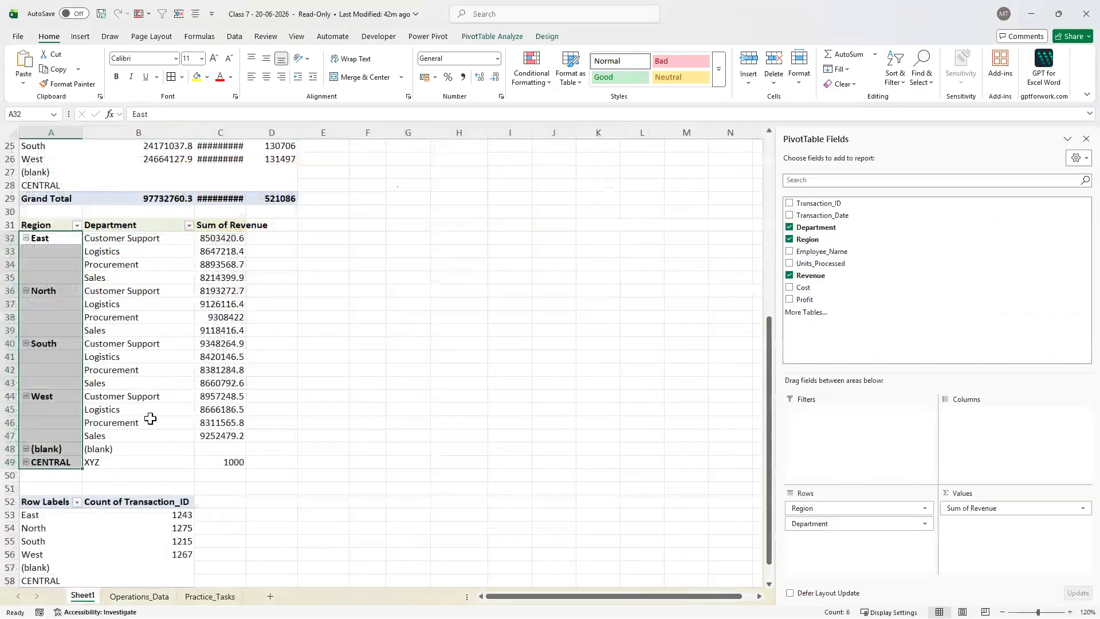
# Examine the Grand Totals options and analysis tools available for the transaction count pivot table on Sheet1
pyautogui.scroll(-3, 150, 419)
pyautogui.click(152, 422)
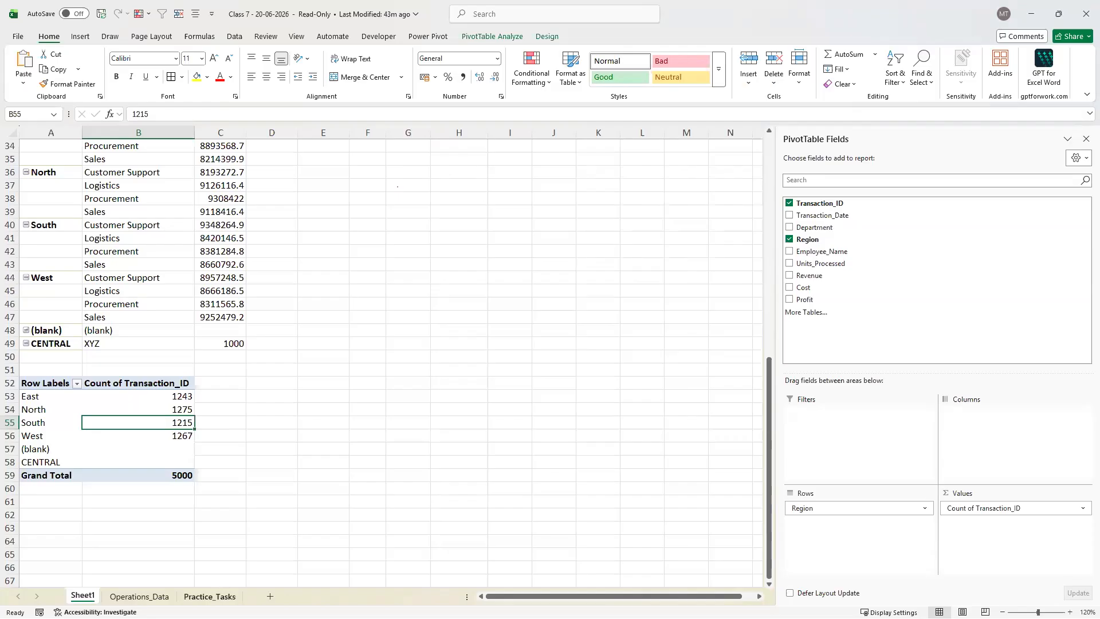
pyautogui.click(61, 475)
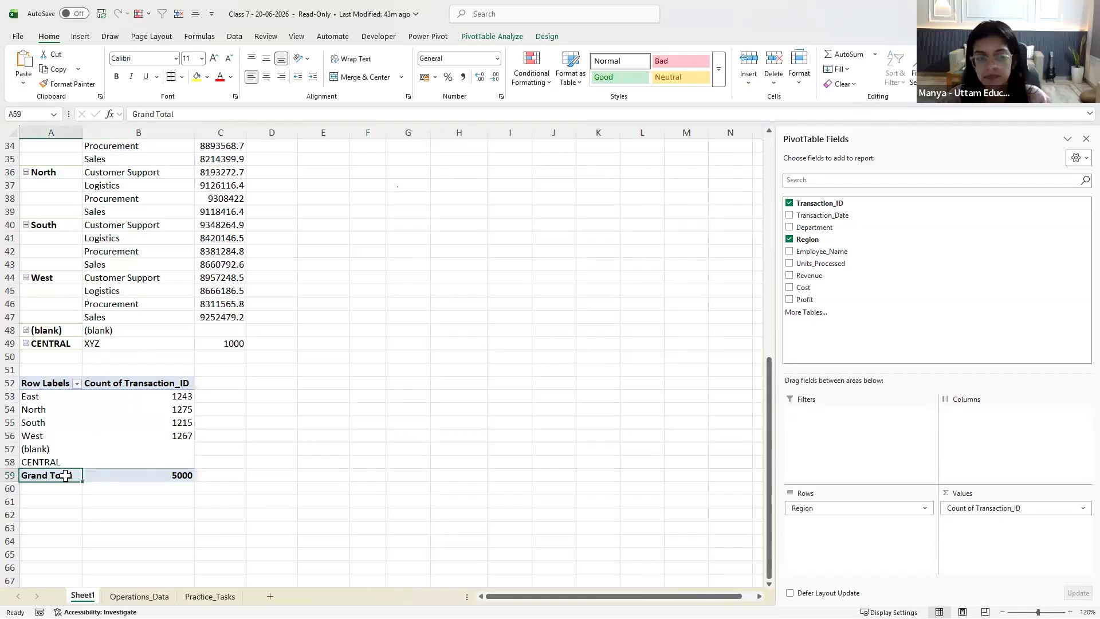
pyautogui.click(547, 38)
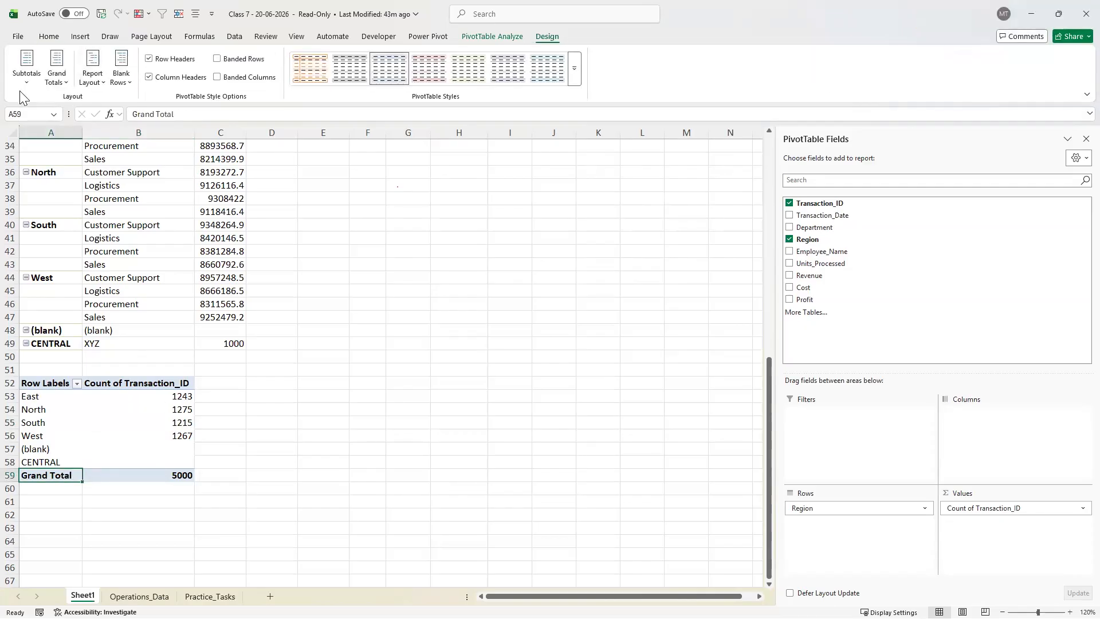
pyautogui.click(54, 86)
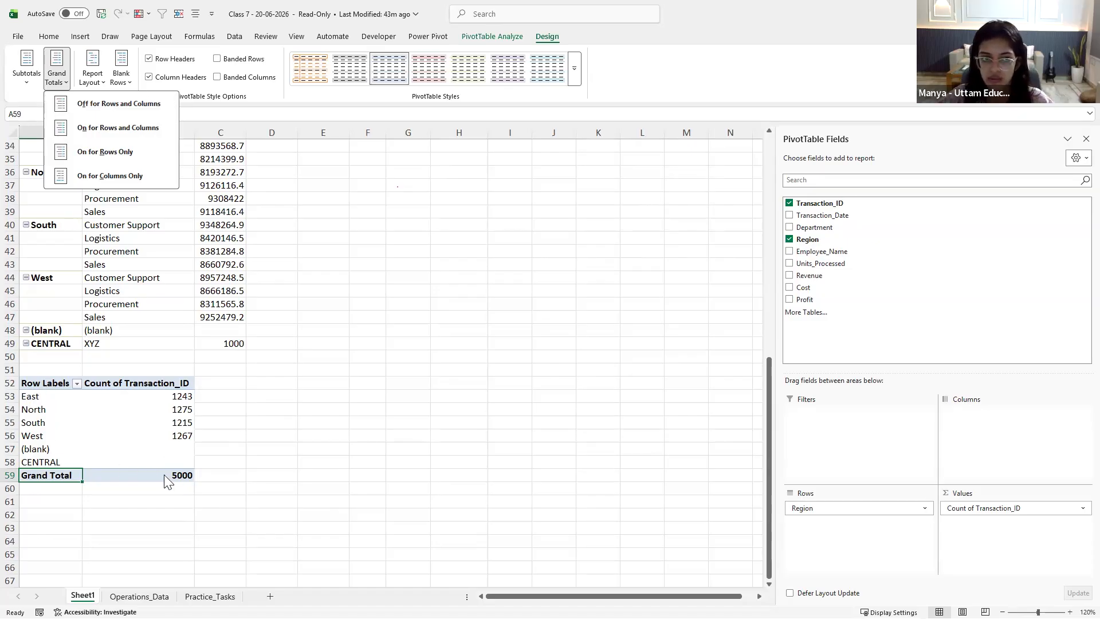
pyautogui.click(145, 436)
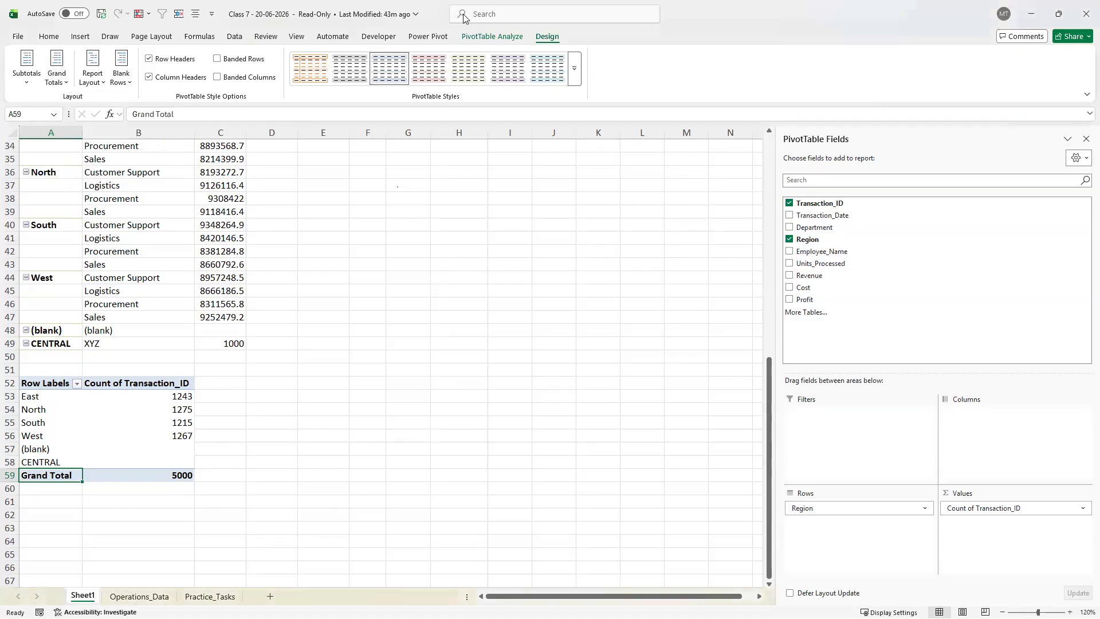
pyautogui.click(492, 36)
pyautogui.click(458, 224)
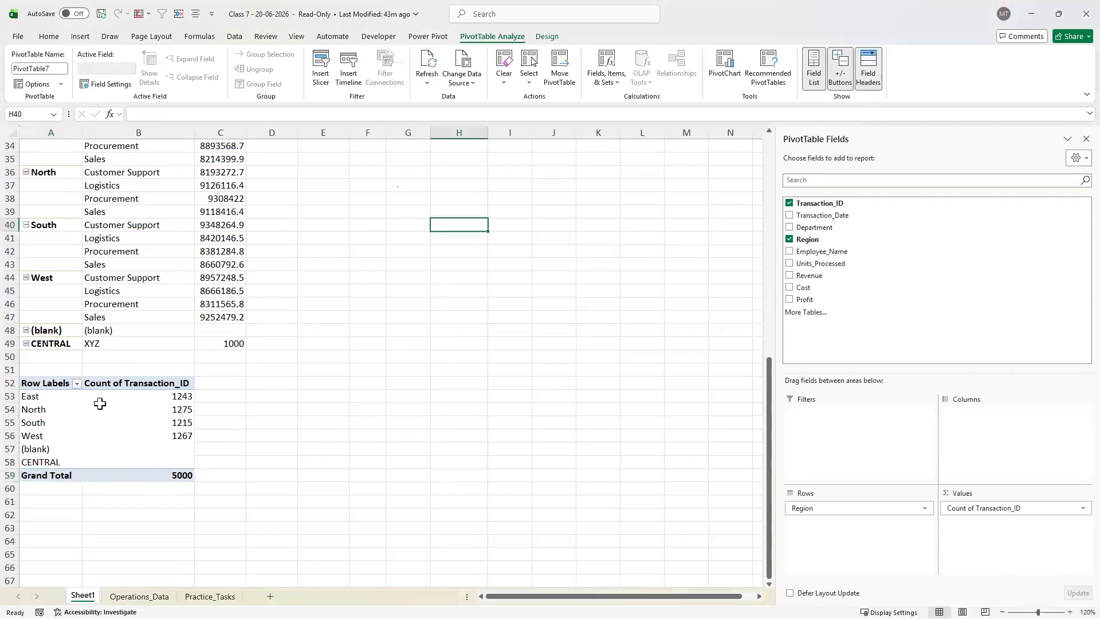
pyautogui.click(137, 409)
# Review the Practice_Tasks list and highlight the Operations_Data columns from Transaction_ID to Profit as the source of a pivot table
pyautogui.click(139, 596)
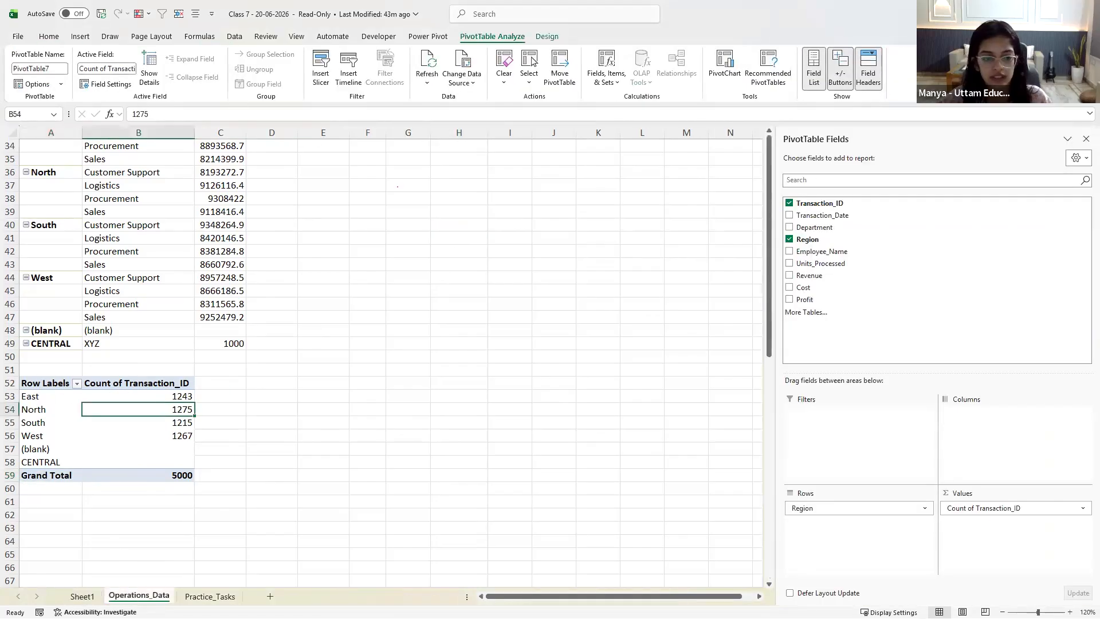
pyautogui.hotkey('ctrl', 'pagedown')
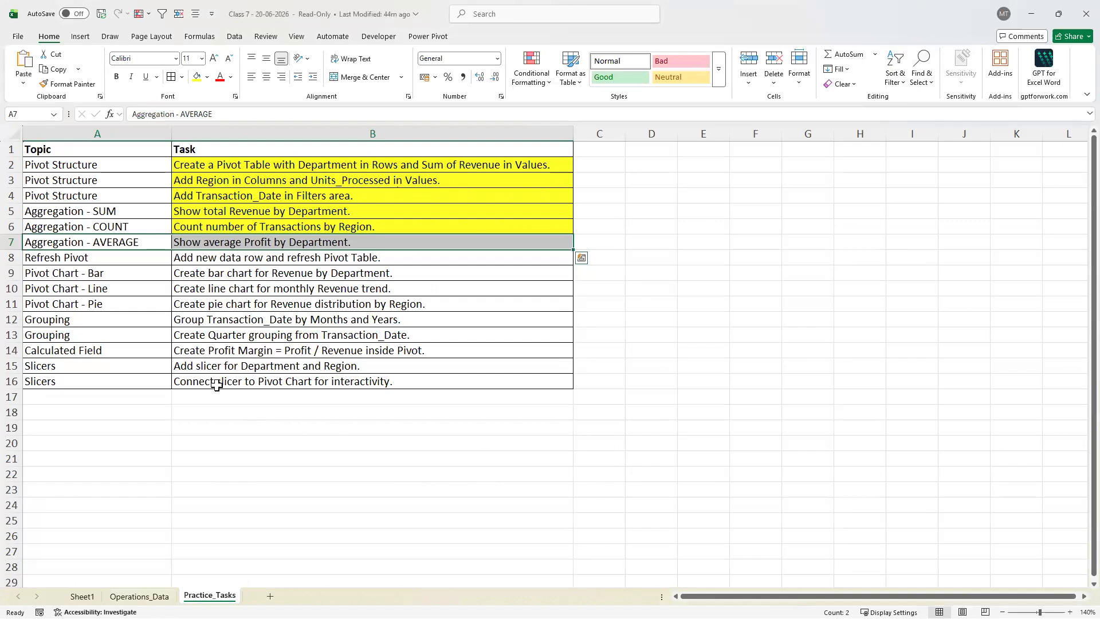
pyautogui.click(187, 303)
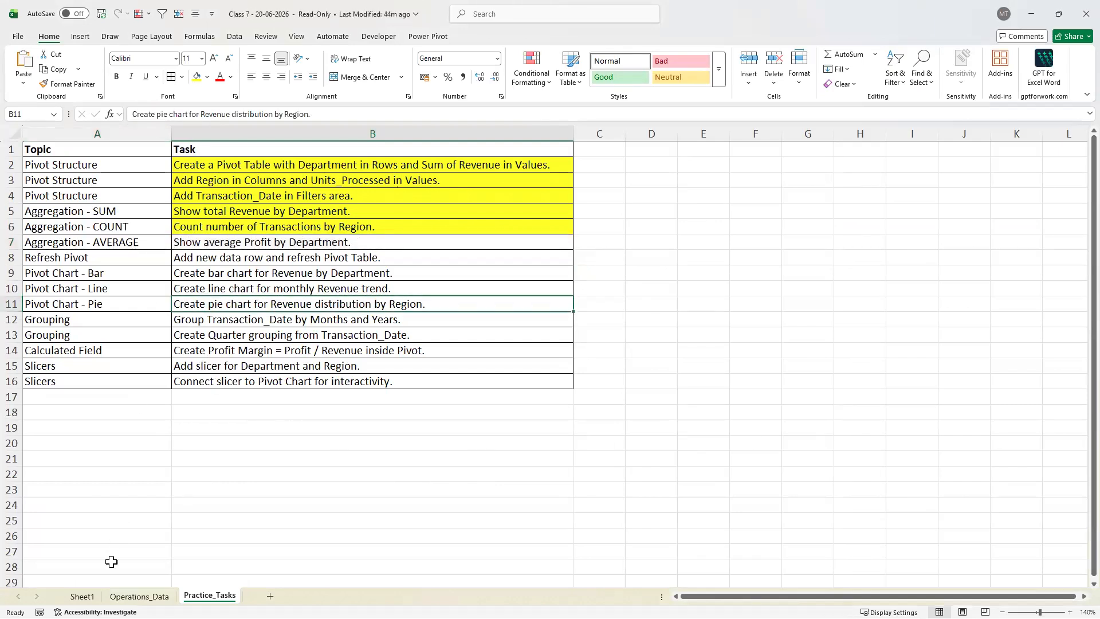
pyautogui.hotkey('ctrl', 'pageup')
pyautogui.moveTo(62, 128); pyautogui.dragTo(596, 118)
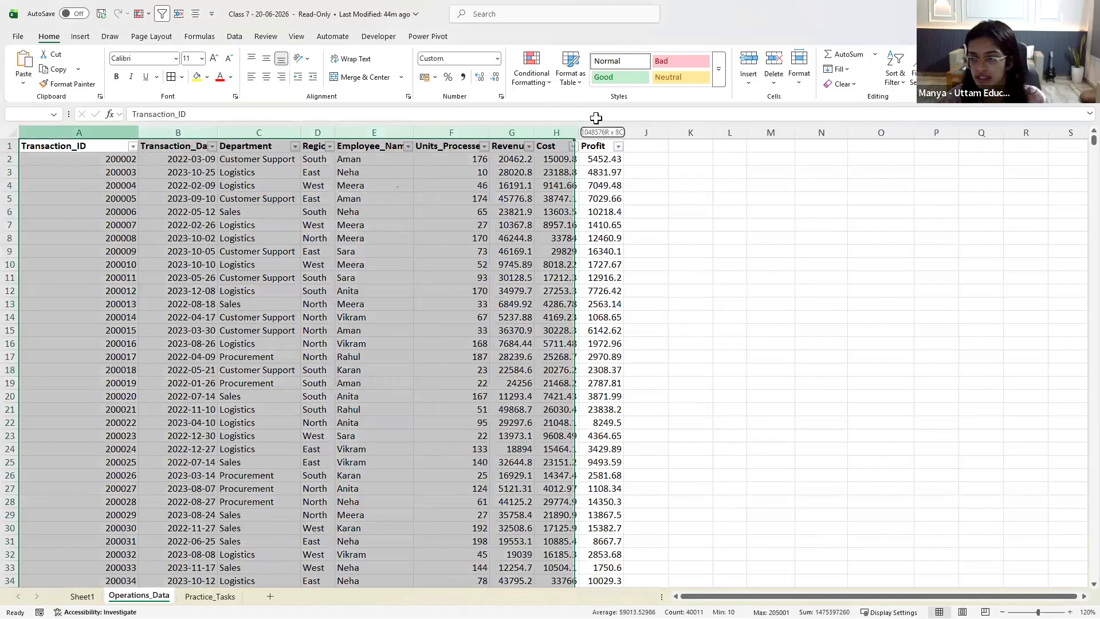
pyautogui.click(80, 36)
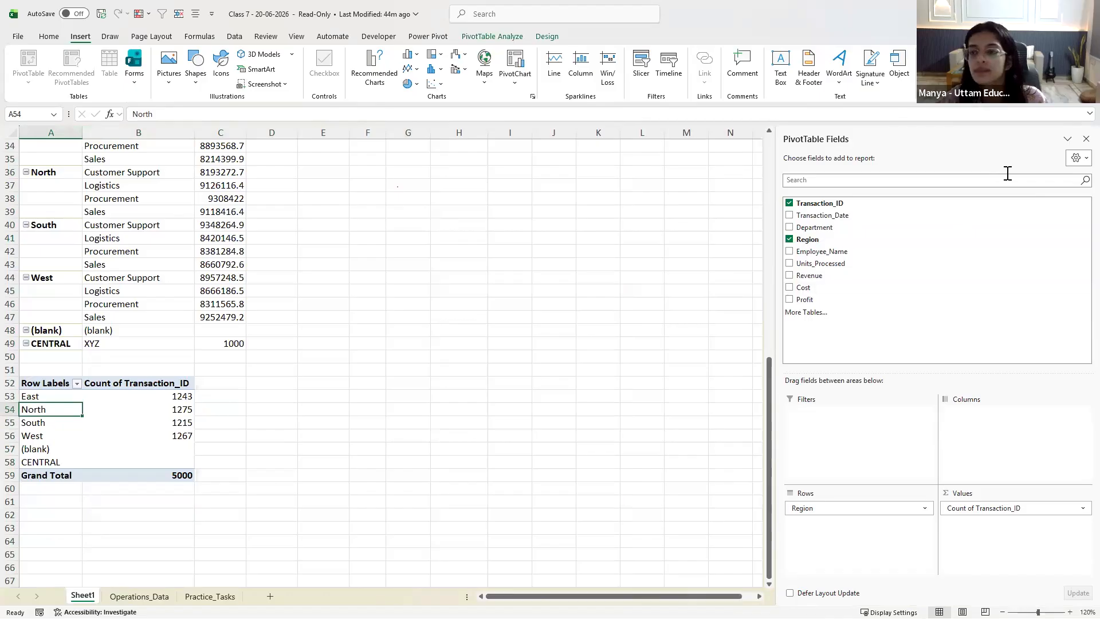
# Close the PivotTable field list on Sheet1 and show it again from the transaction count pivot table
pyautogui.click(1086, 139)
pyautogui.click(602, 291)
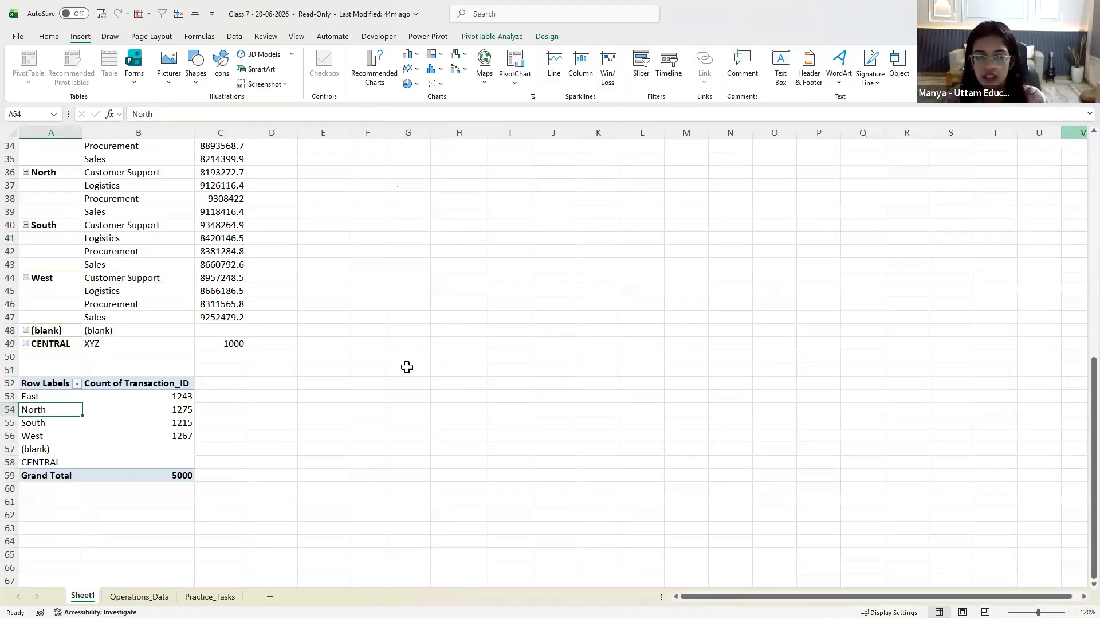
pyautogui.click(88, 435)
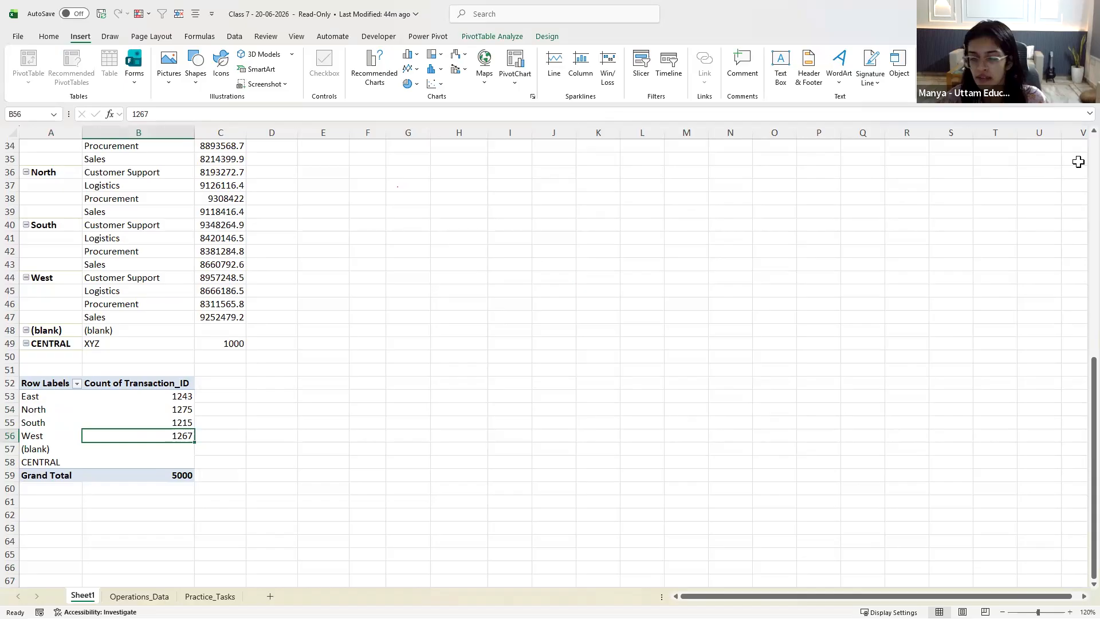
pyautogui.click(85, 410)
pyautogui.click(99, 435)
pyautogui.rightClick(117, 424)
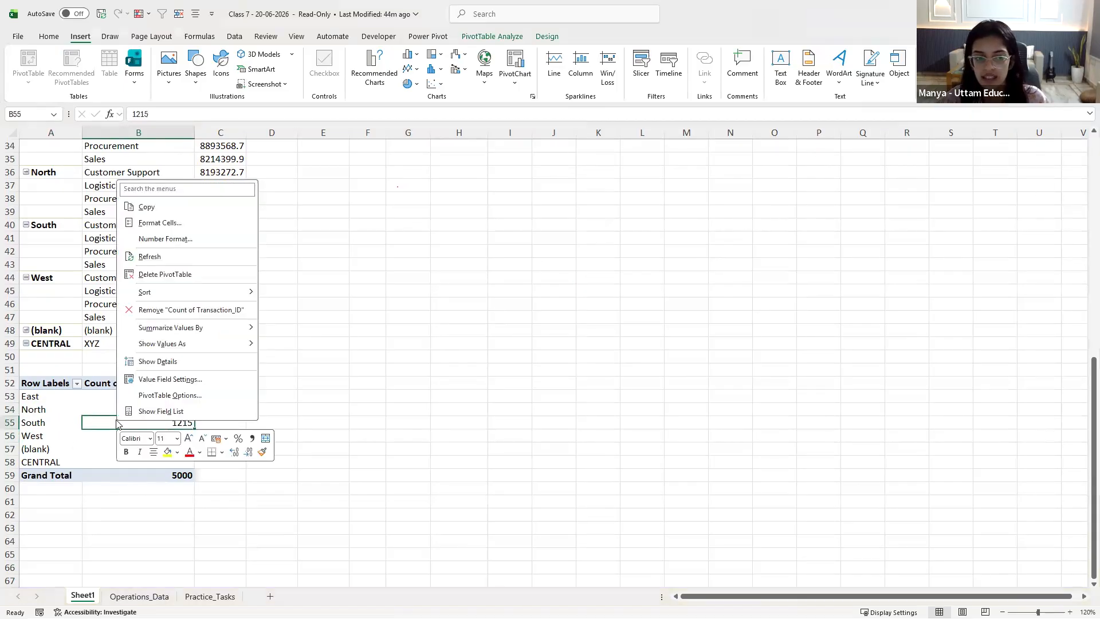
pyautogui.click(174, 413)
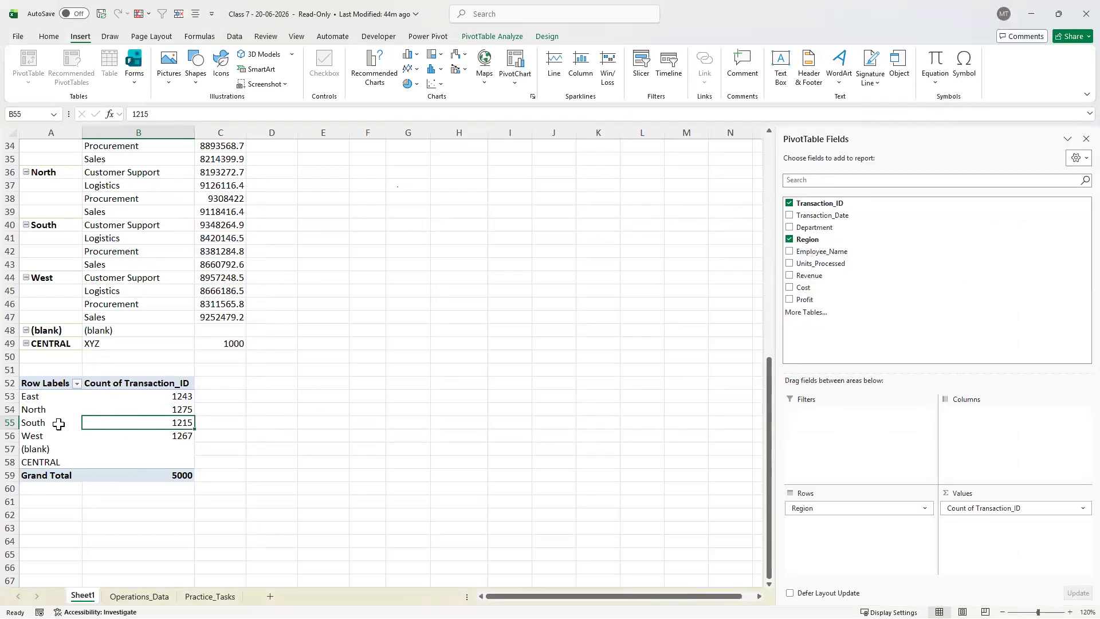
# Locate the Field List toggle among the pivot table analysis tools and close the field list
pyautogui.click(58, 424)
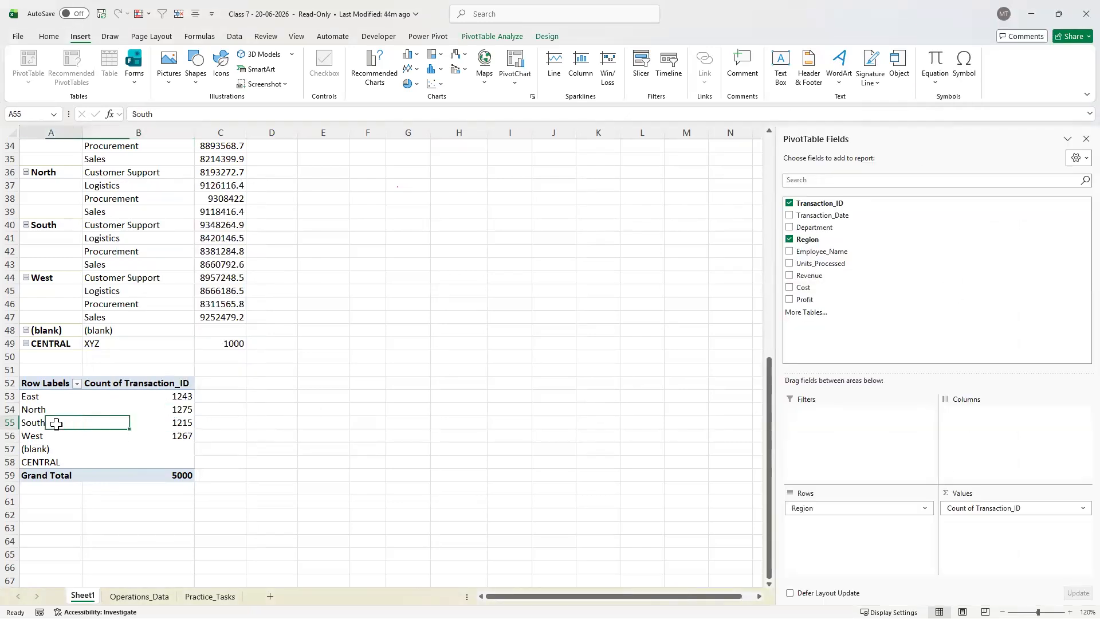
pyautogui.click(485, 37)
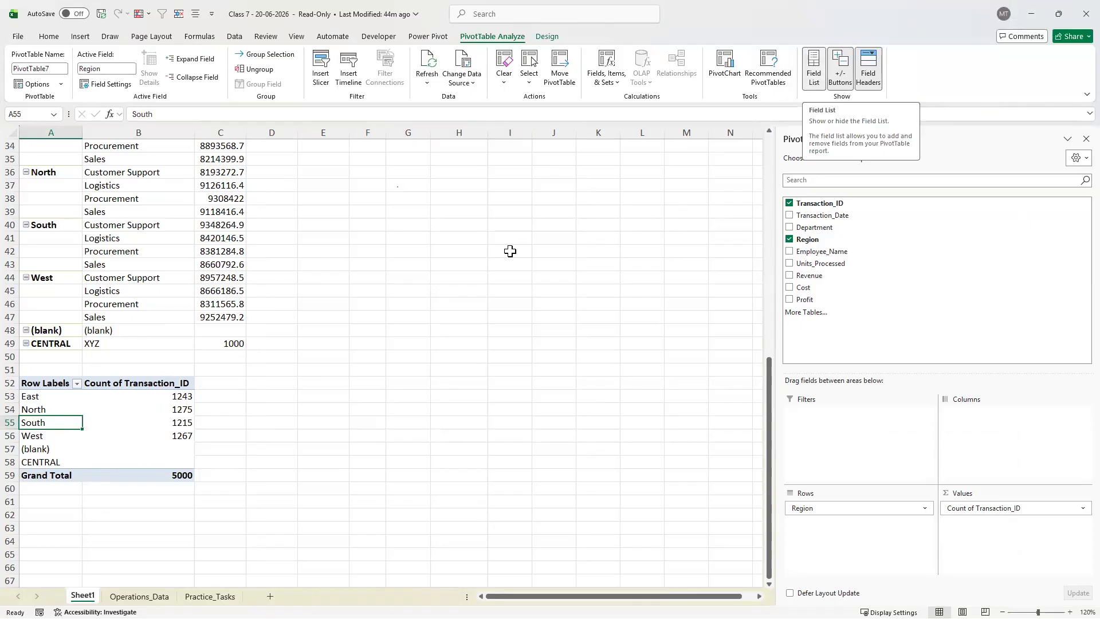
pyautogui.click(1085, 139)
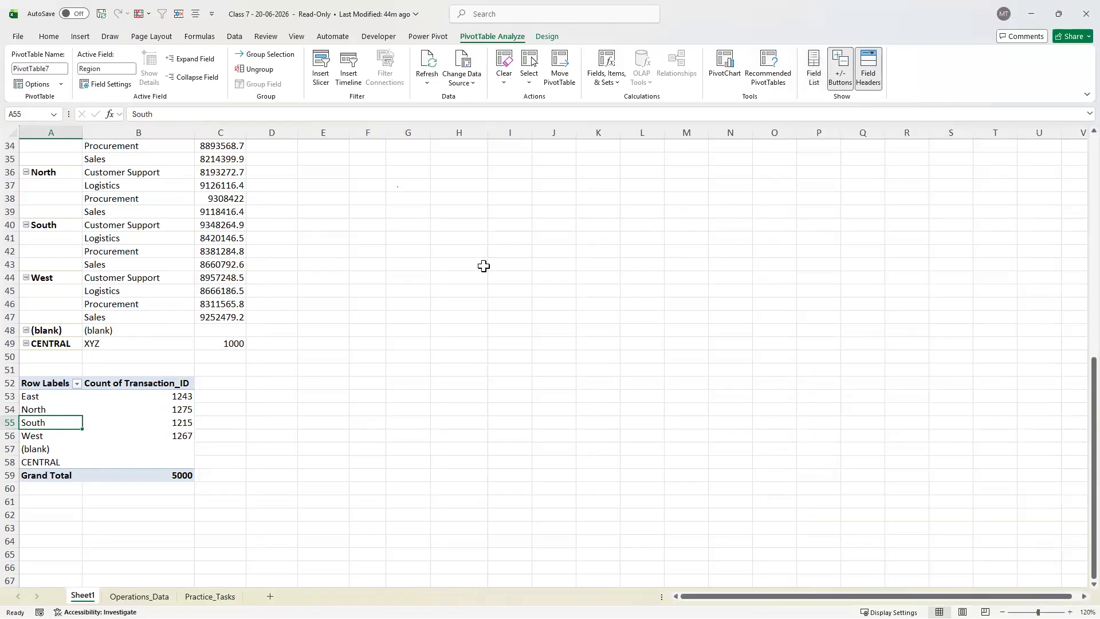
pyautogui.click(483, 265)
# Copy the transaction count pivot table in A52:B59 and paste it at A63
pyautogui.moveTo(28, 383); pyautogui.dragTo(157, 472)
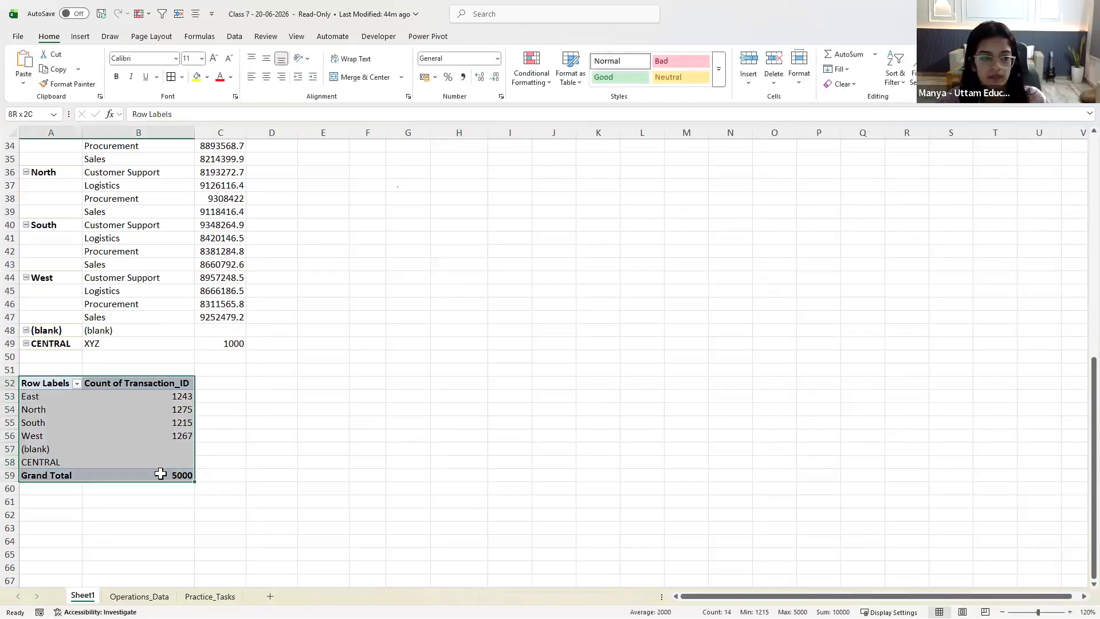
pyautogui.hotkey('ctrl', 'c')
pyautogui.scroll(-2, 67, 442)
pyautogui.click(66, 446)
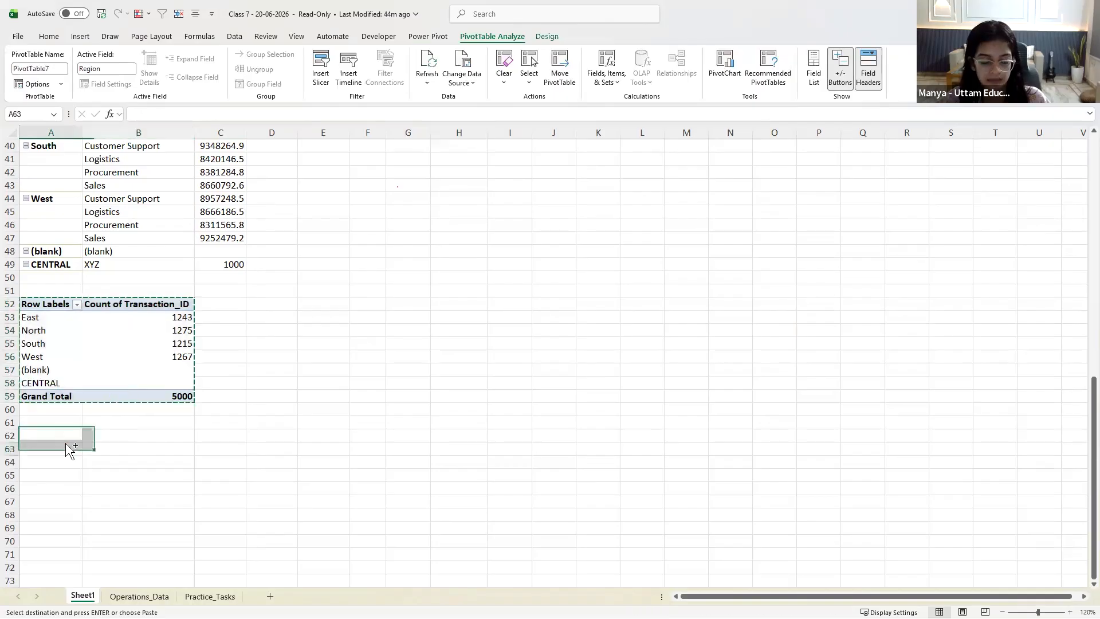
pyautogui.hotkey('ctrl', 'v')
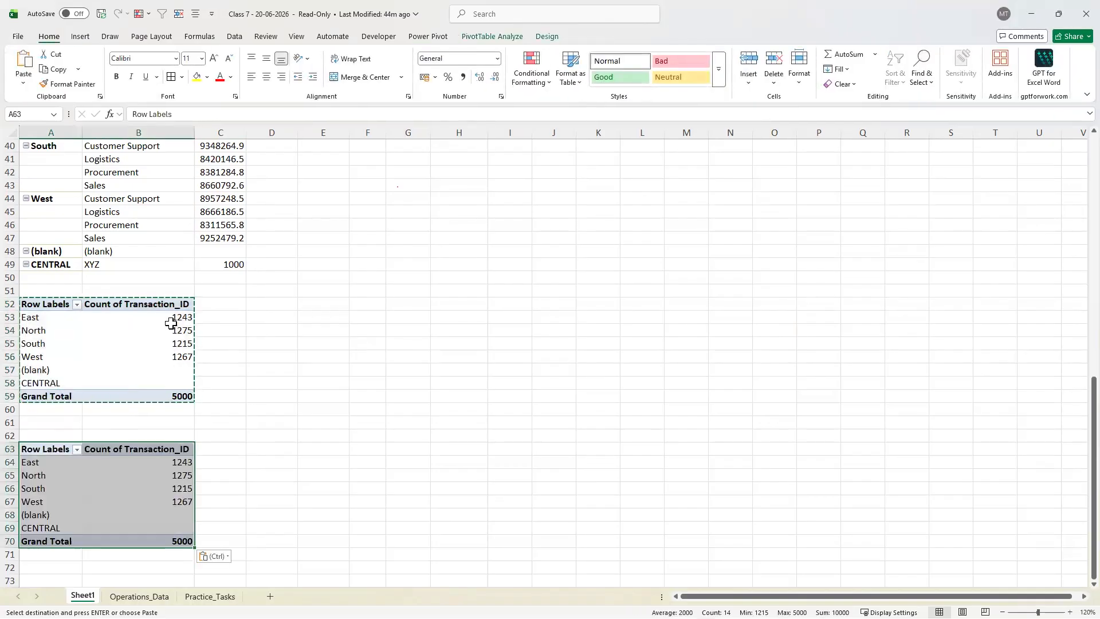
# Compare the original transaction count pivot table with the copy below it, including their region rows
pyautogui.click(83, 353)
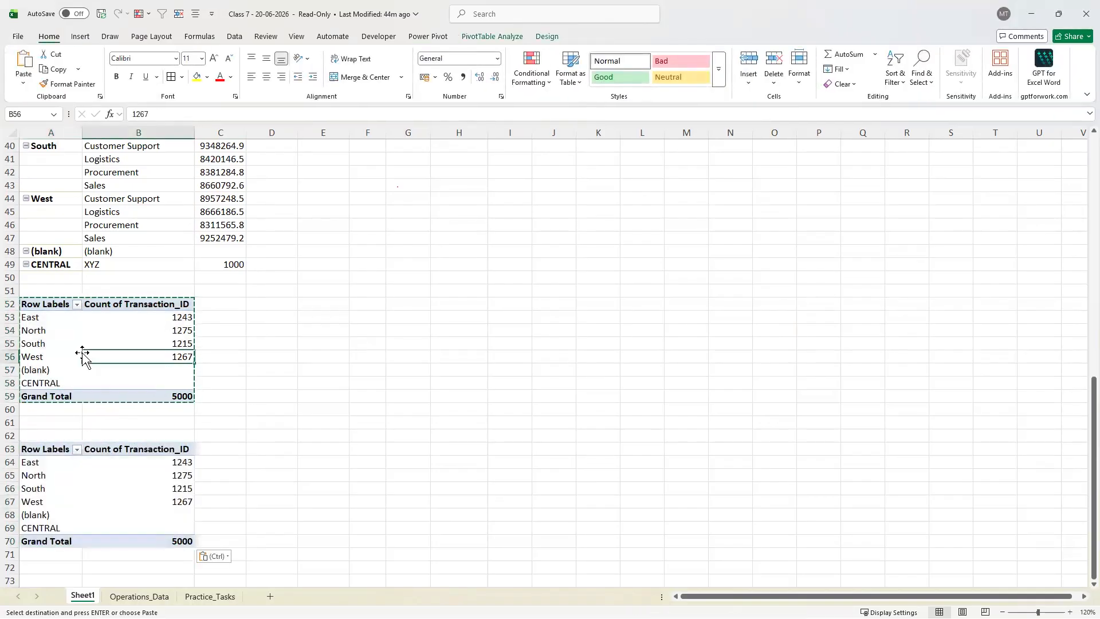
pyautogui.click(46, 359)
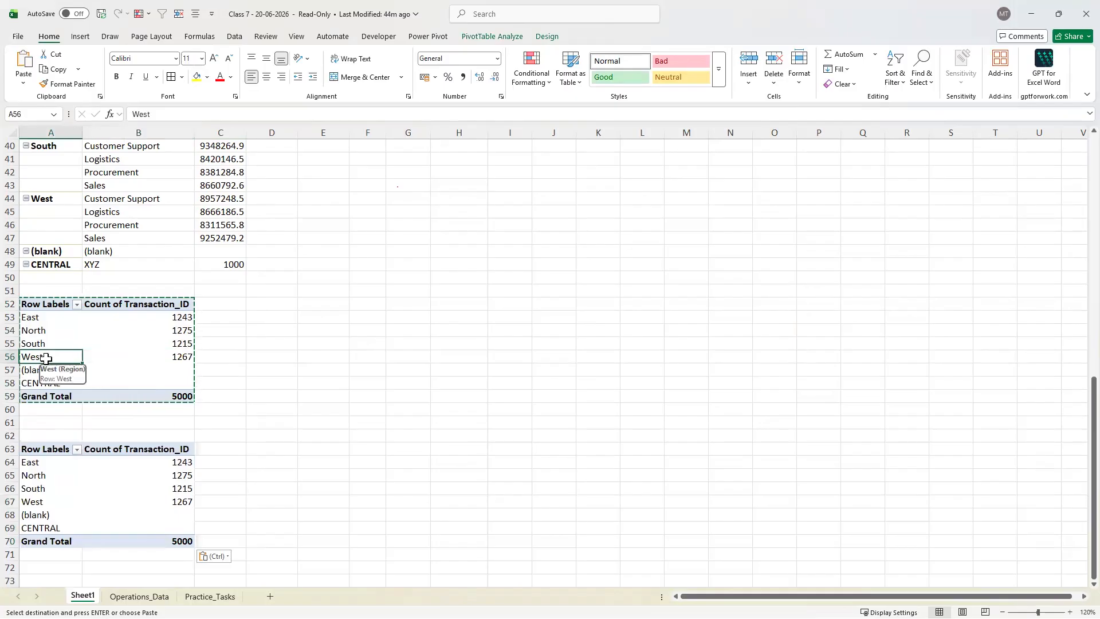
pyautogui.click(13, 488)
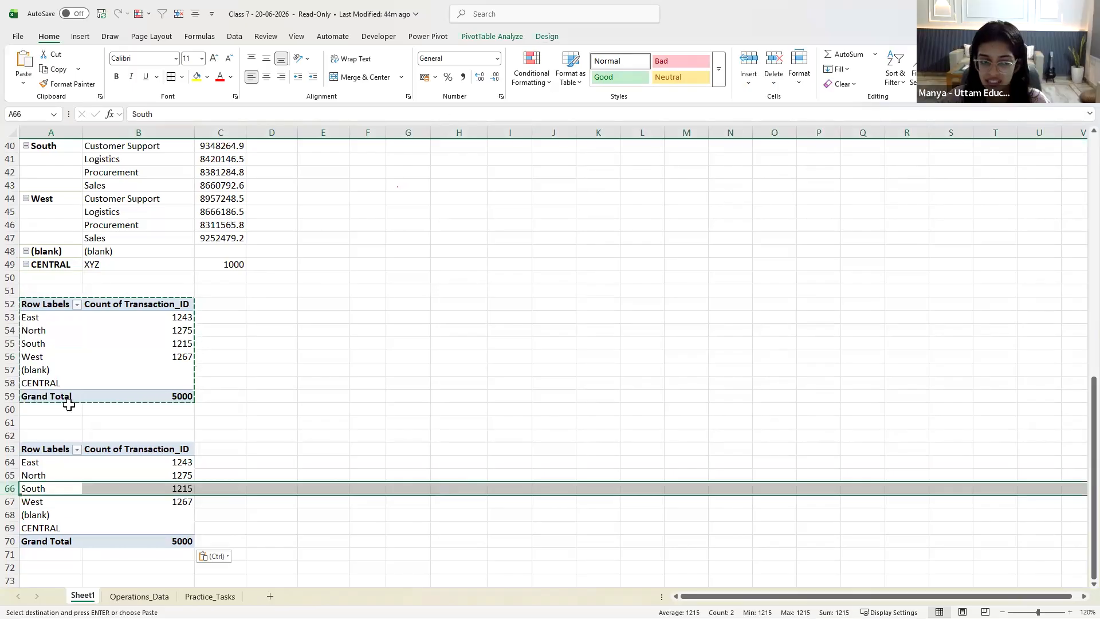
pyautogui.scroll(-4, 42, 415)
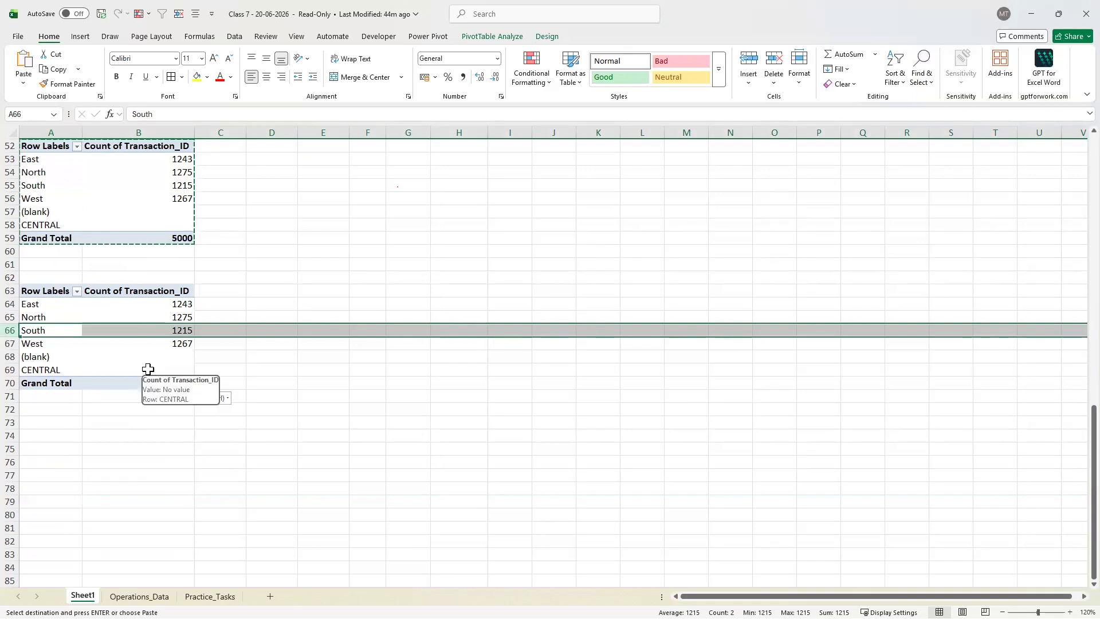
pyautogui.scroll(2, 80, 318)
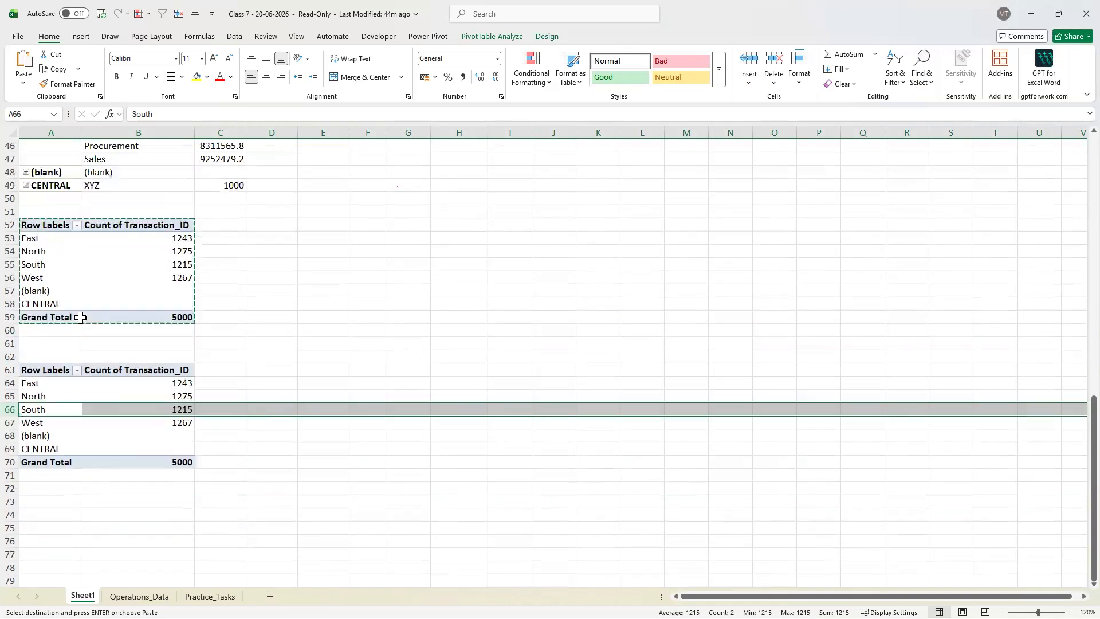
pyautogui.scroll(1, 80, 317)
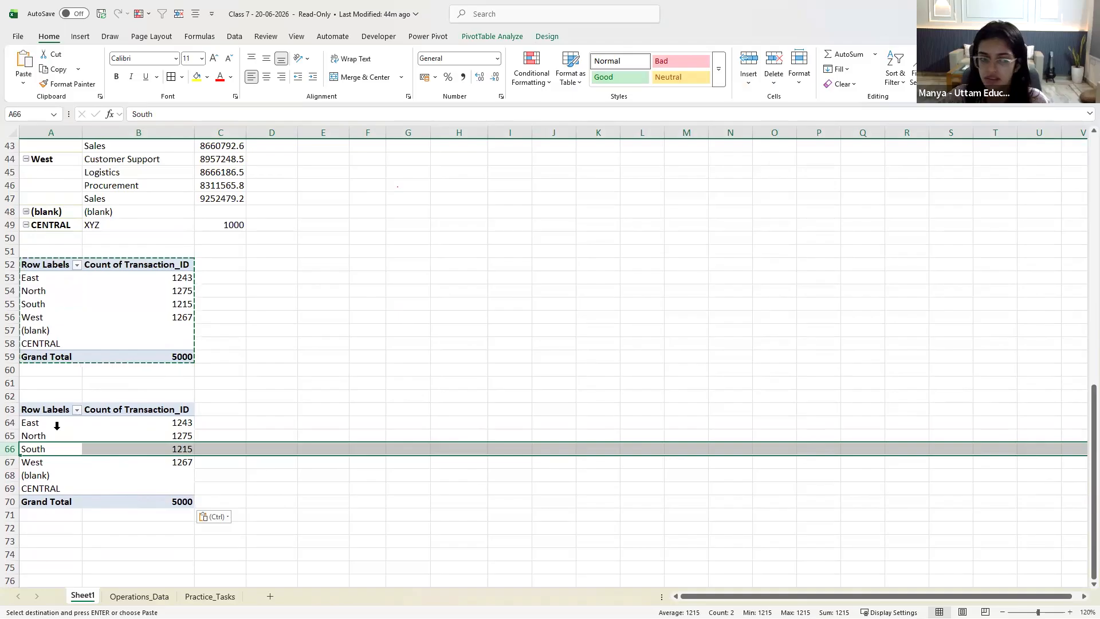
# Select the East label in the copied pivot table and recheck the task "Show average Profit by Department." on Practice_Tasks
pyautogui.click(57, 424)
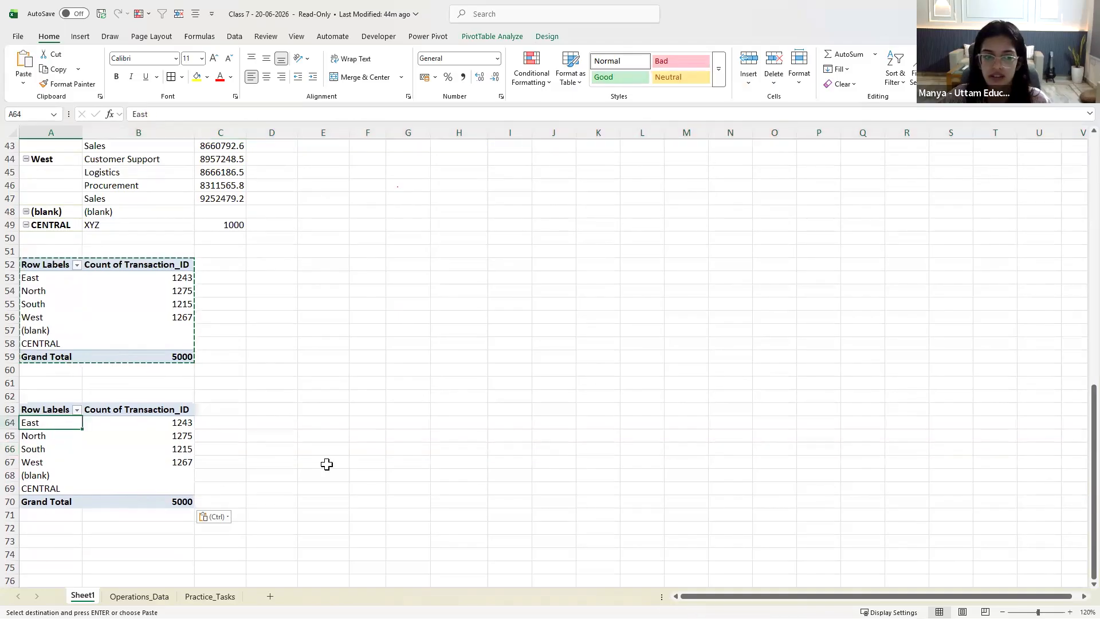
pyautogui.click(189, 599)
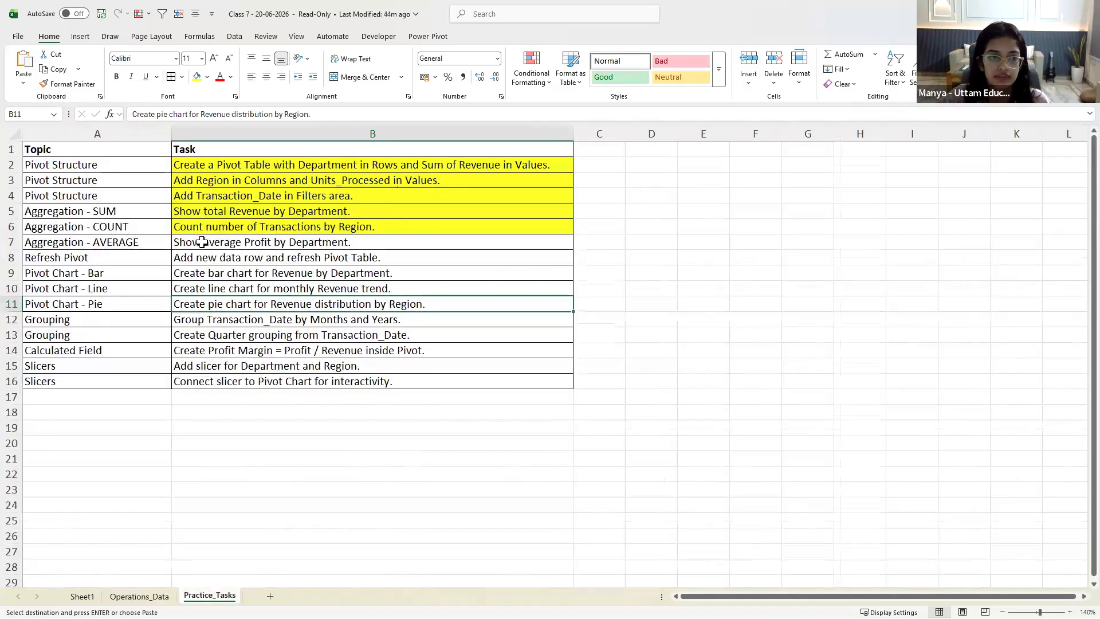
pyautogui.click(207, 242)
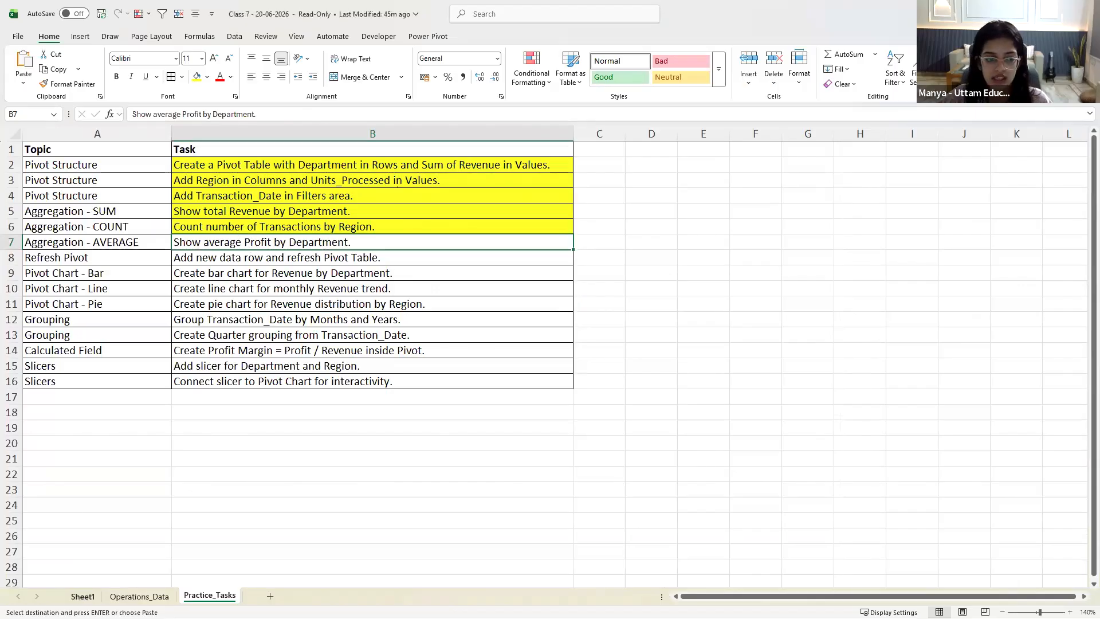
# Show the copied pivot table's field list on Sheet1 and replace Region and Transaction_ID with Department in rows and Profit in values
pyautogui.click(83, 596)
pyautogui.rightClick(131, 460)
pyautogui.click(165, 447)
pyautogui.moveTo(871, 508); pyautogui.dragTo(872, 250)
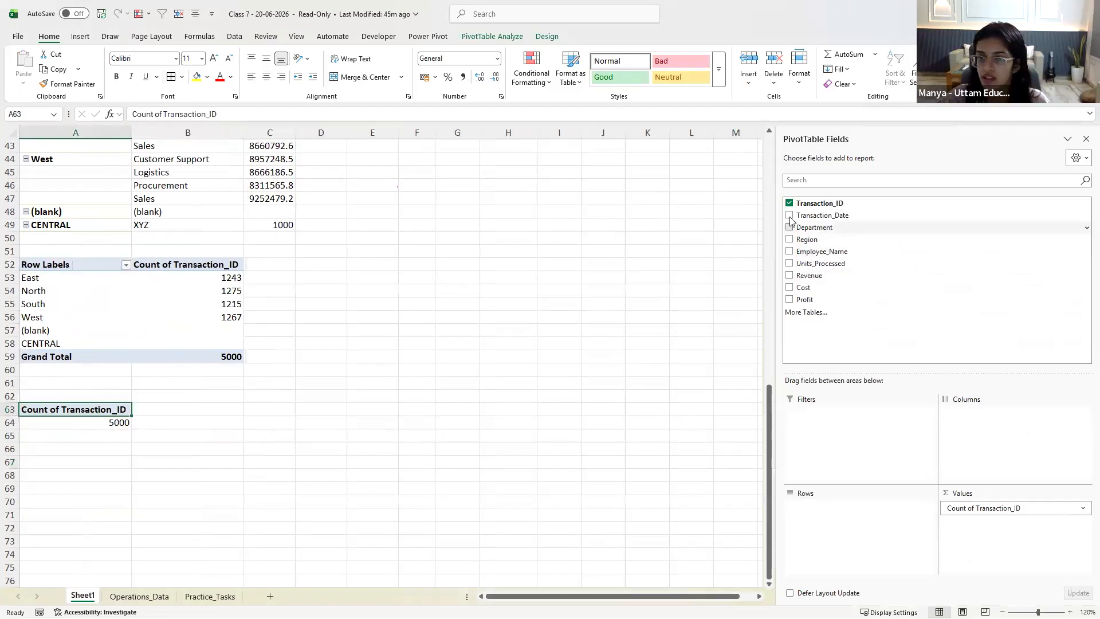
pyautogui.click(789, 226)
pyautogui.click(789, 203)
pyautogui.click(789, 299)
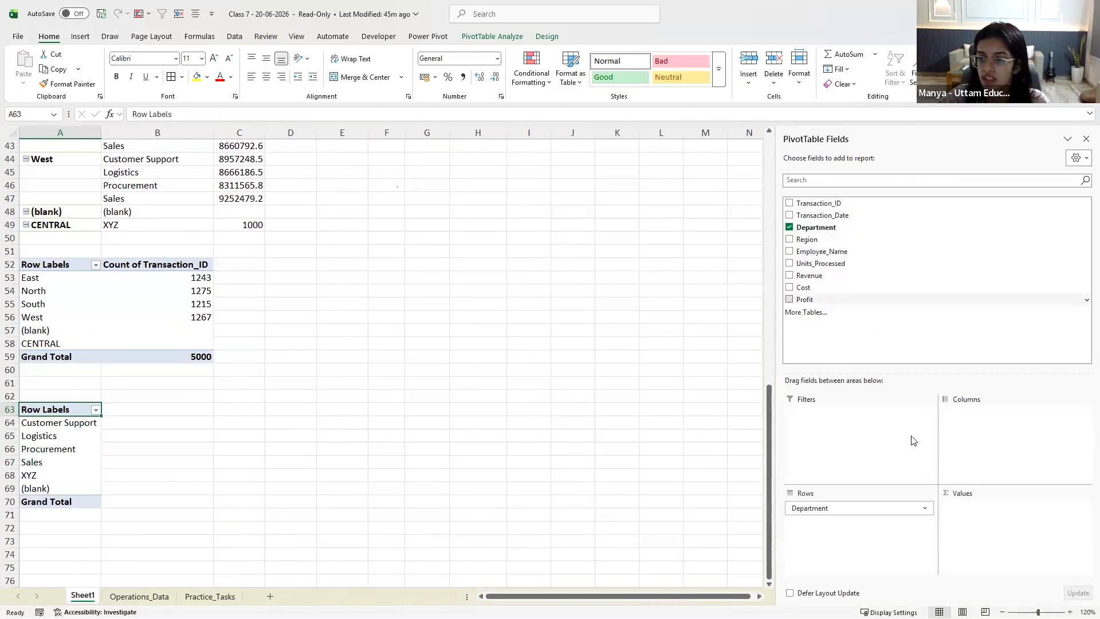
# Change the Profit value field in the A63 pivot table to summarize by Average
pyautogui.click(1075, 508)
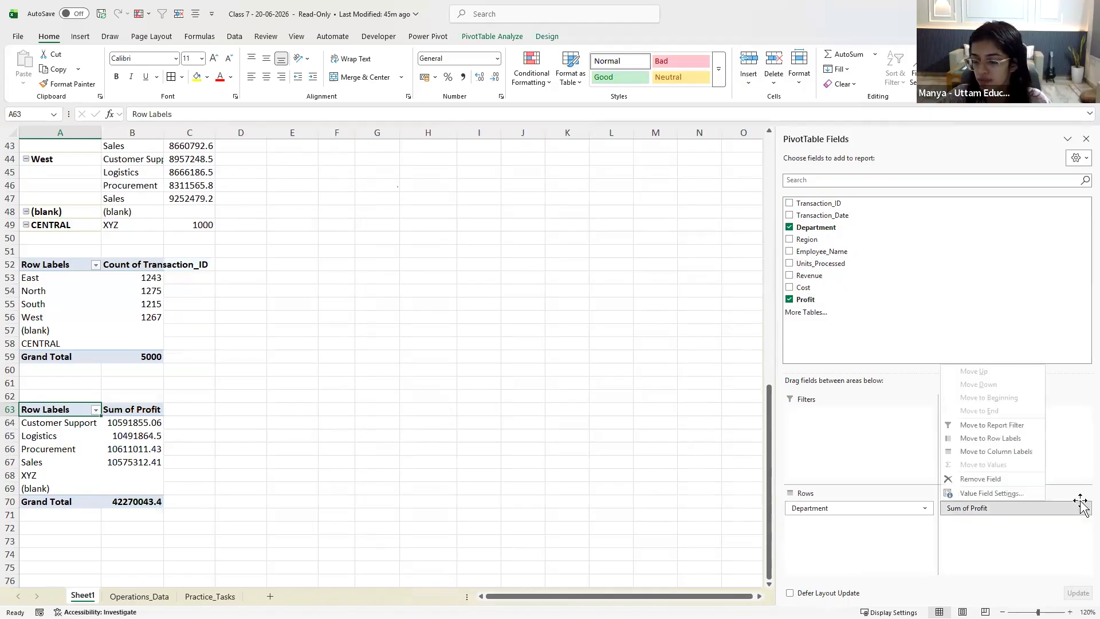
pyautogui.click(989, 494)
pyautogui.click(408, 276)
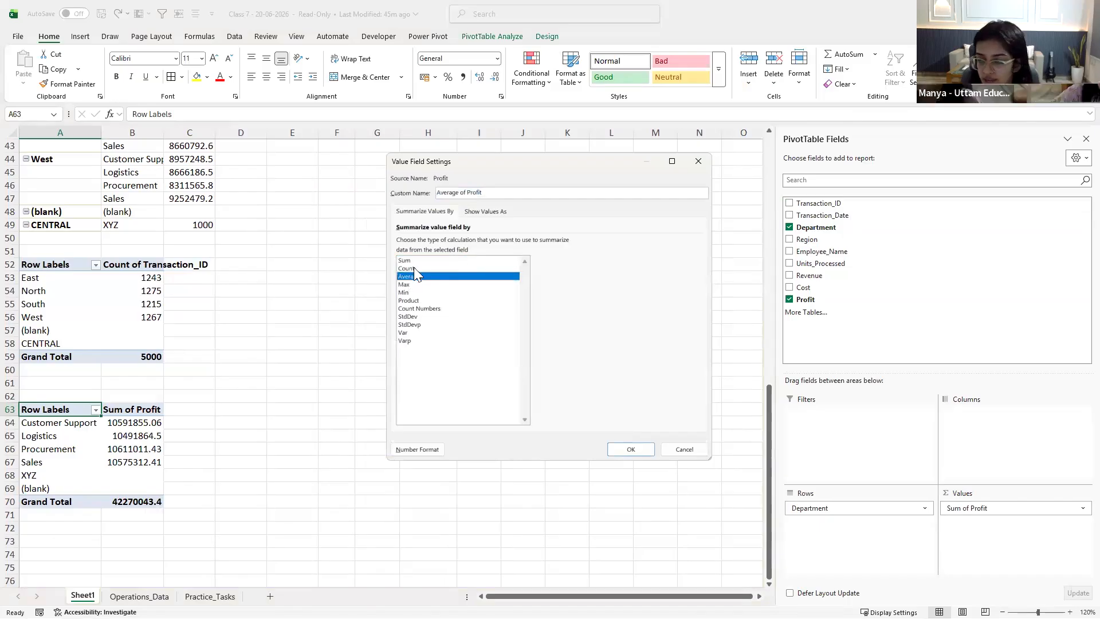
pyautogui.click(631, 446)
# Reduce the average profit values in B64:B70 to one decimal place
pyautogui.click(110, 437)
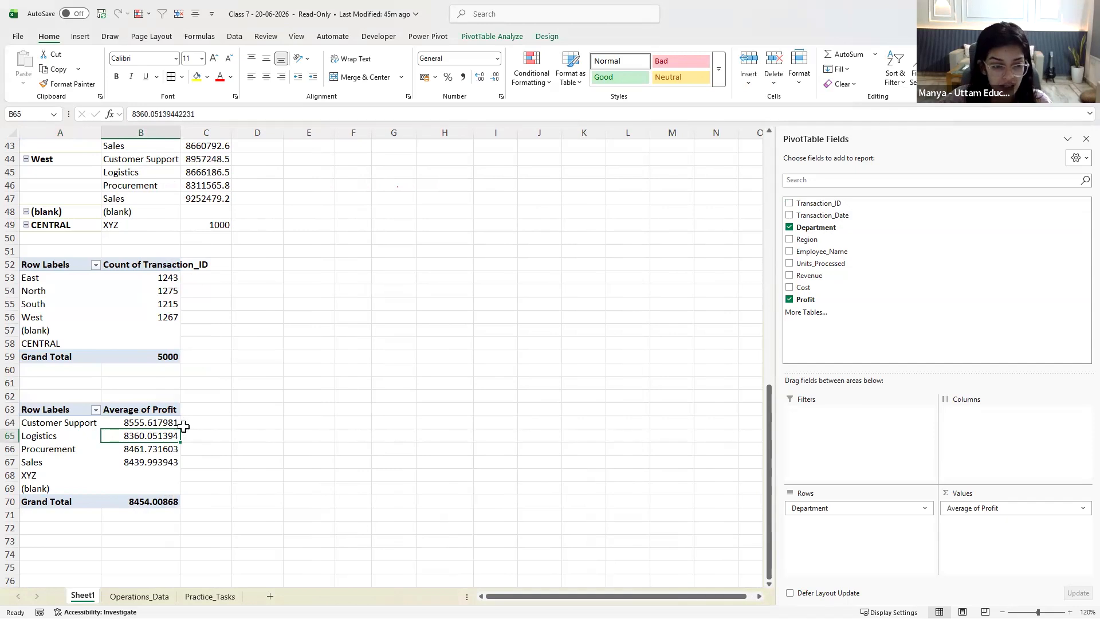
pyautogui.moveTo(162, 422); pyautogui.dragTo(154, 501)
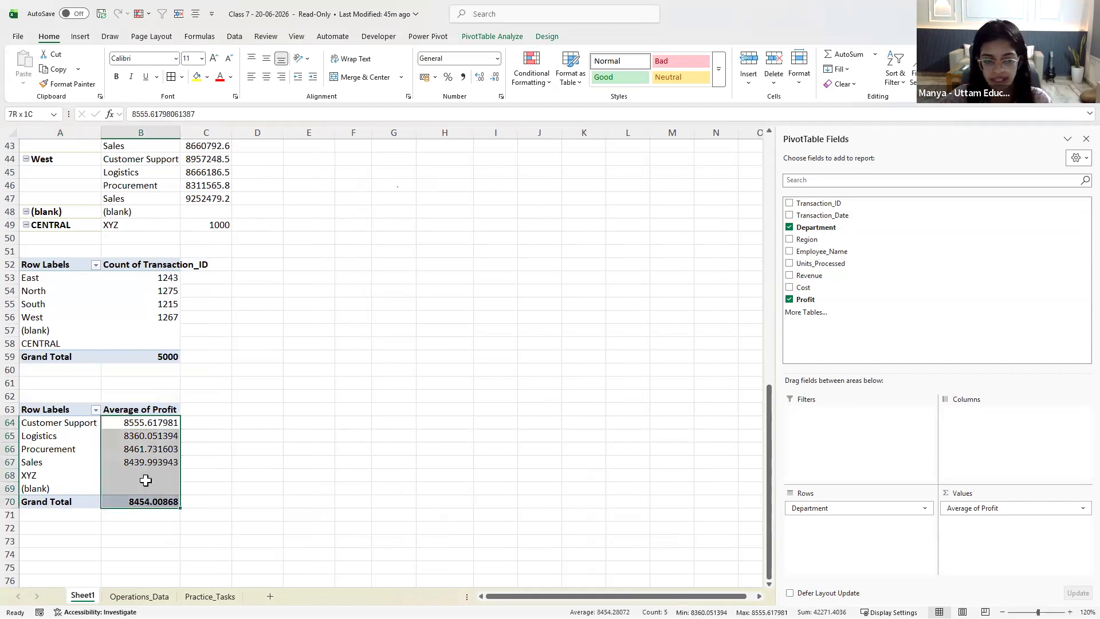
pyautogui.click(494, 77)
pyautogui.click(495, 77)
pyautogui.click(495, 77)
pyautogui.click(495, 77)
pyautogui.click(494, 77)
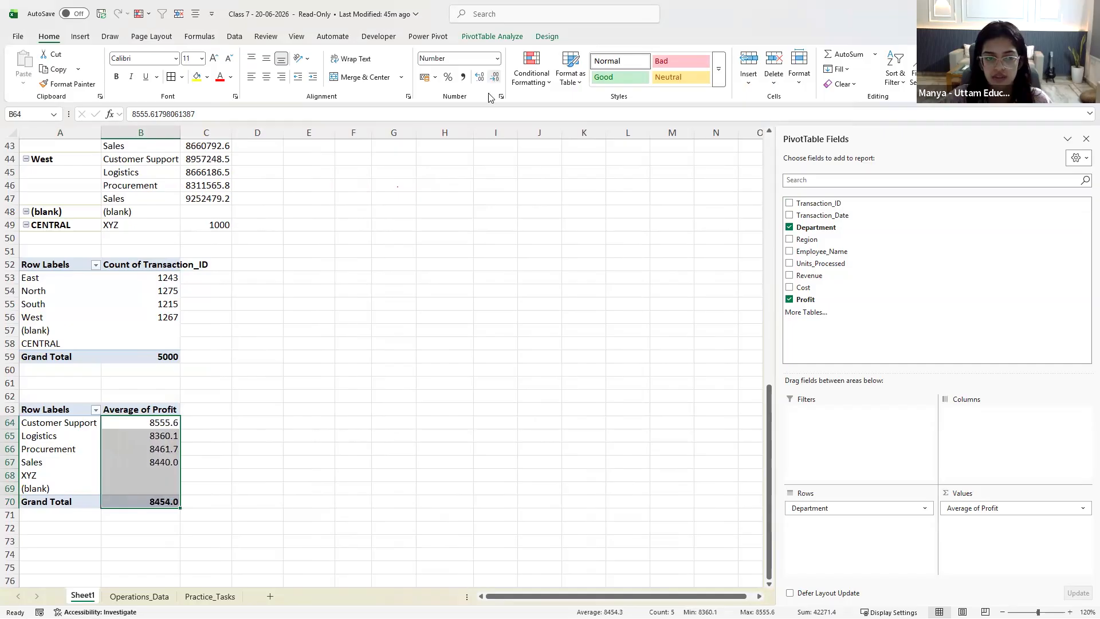
pyautogui.click(262, 385)
# Try to insert a blank line after each item in the average profit pivot table, with the Procurement row selected
pyautogui.moveTo(63, 423); pyautogui.dragTo(137, 486)
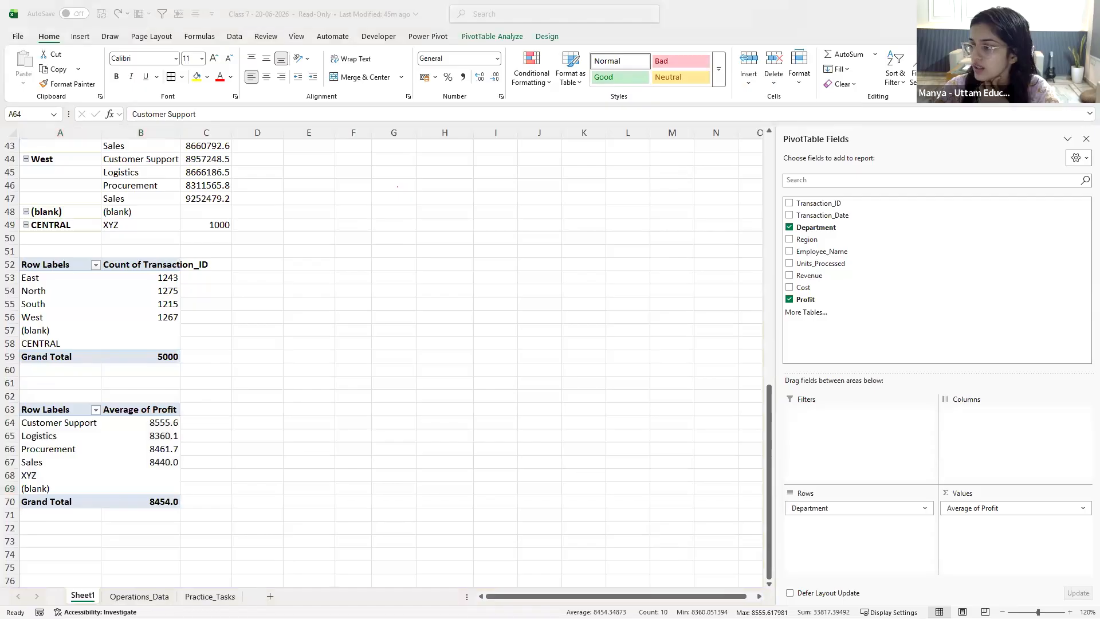
pyautogui.click(22, 448)
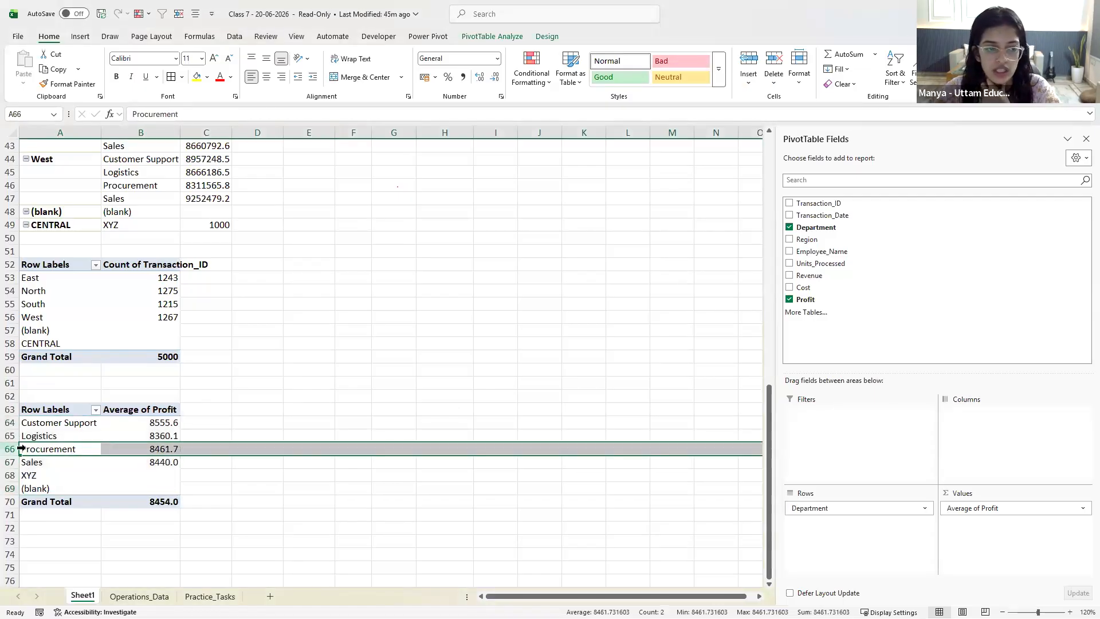
pyautogui.click(547, 37)
pyautogui.click(120, 77)
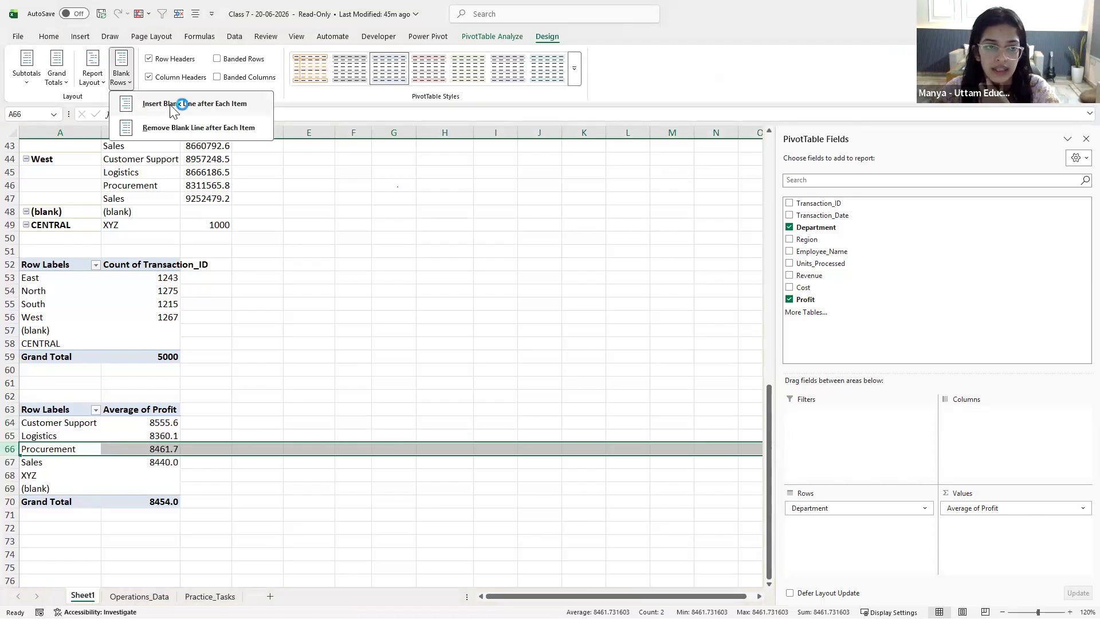
pyautogui.click(172, 109)
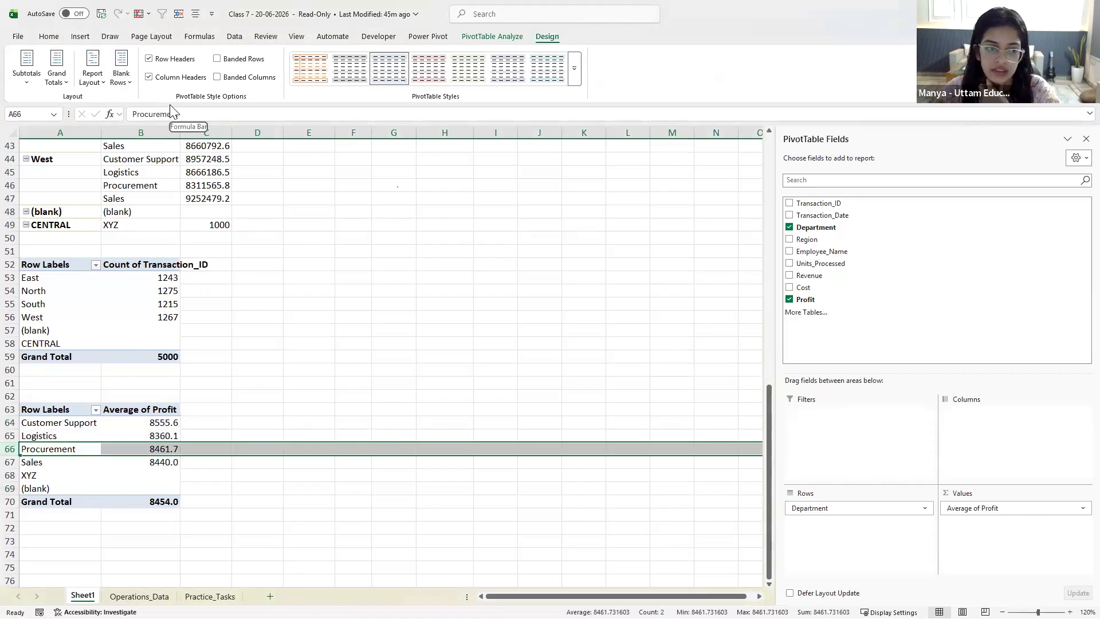
# Retry inserting a blank line after each item in the average profit pivot table, with the Customer Support row selected
pyautogui.click(12, 422)
pyautogui.click(12, 422)
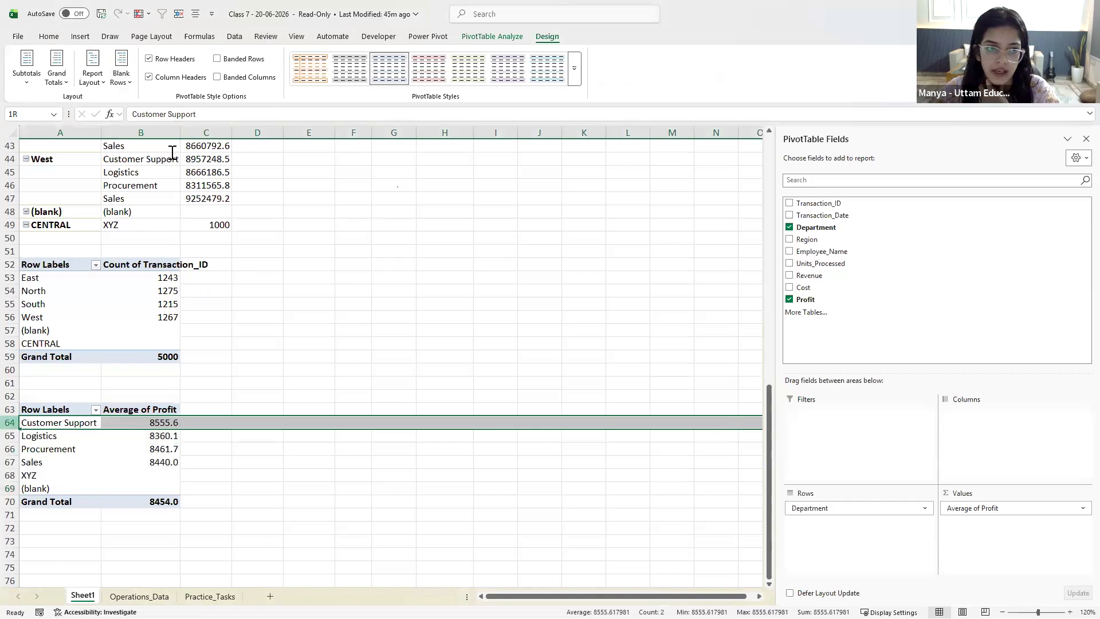
pyautogui.click(116, 83)
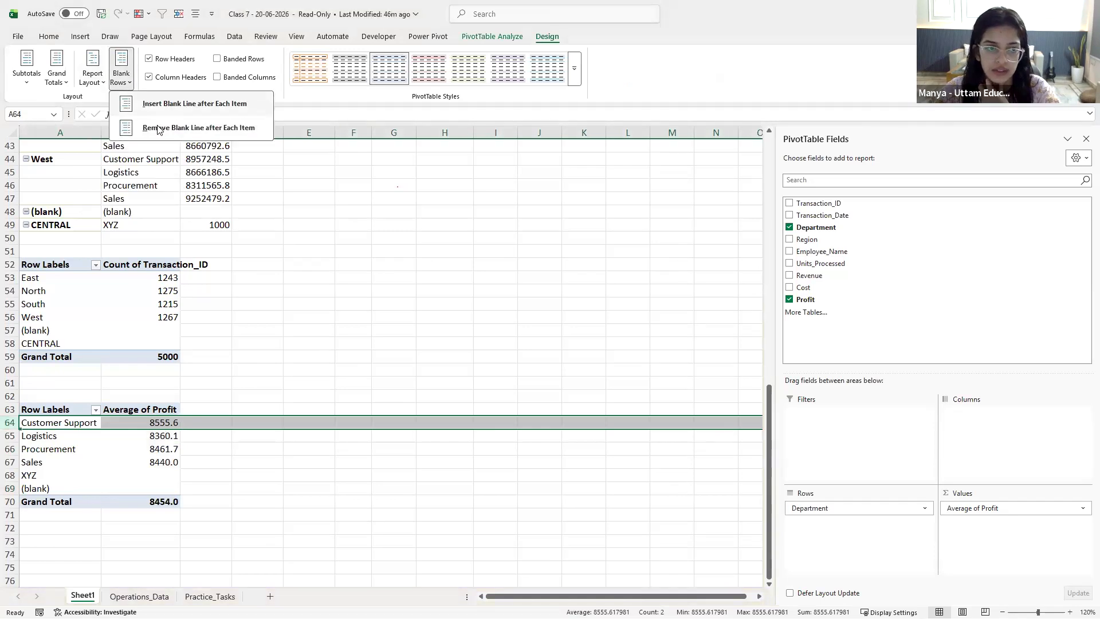
pyautogui.click(176, 109)
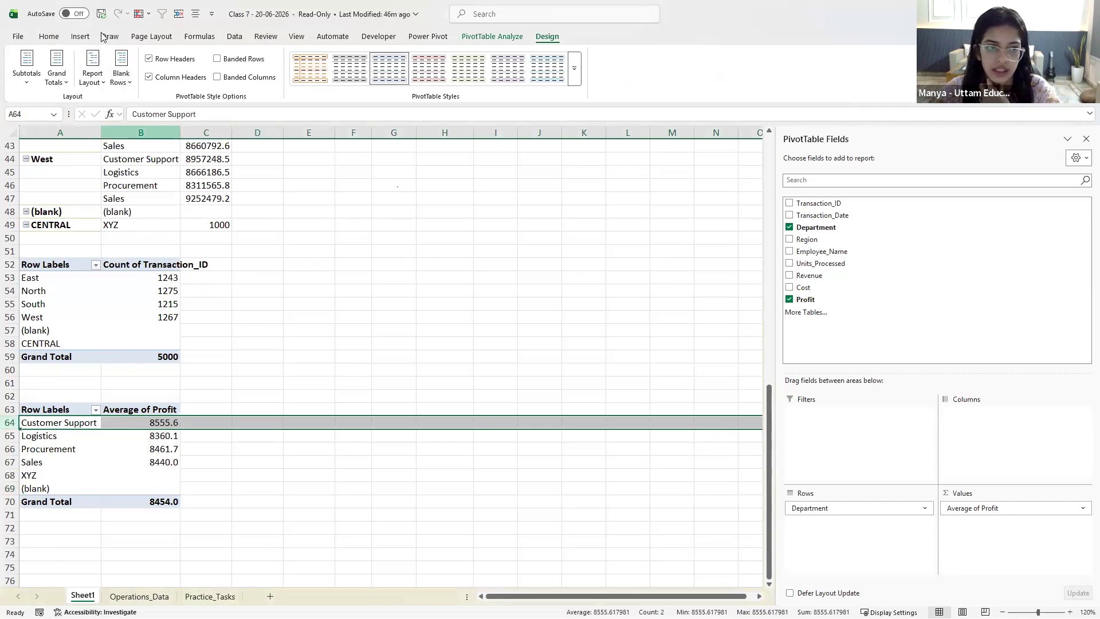
pyautogui.click(123, 80)
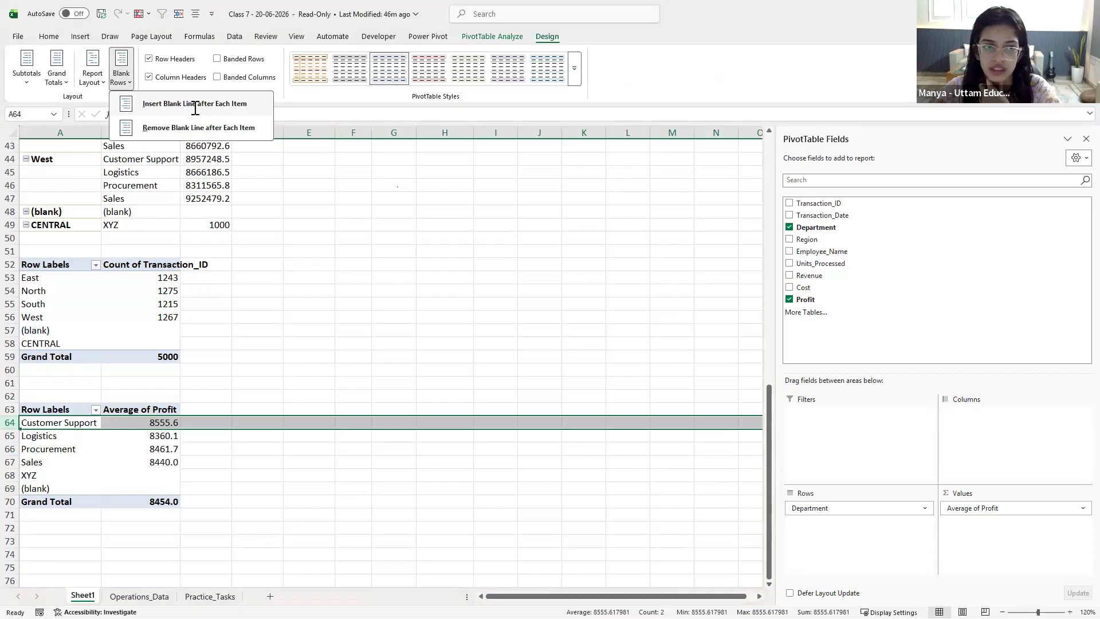
pyautogui.click(195, 104)
pyautogui.click(117, 83)
pyautogui.click(153, 105)
# Try inserting a blank line after each item in the Region and Department revenue pivot table at A31, and undo the change
pyautogui.scroll(4, 178, 258)
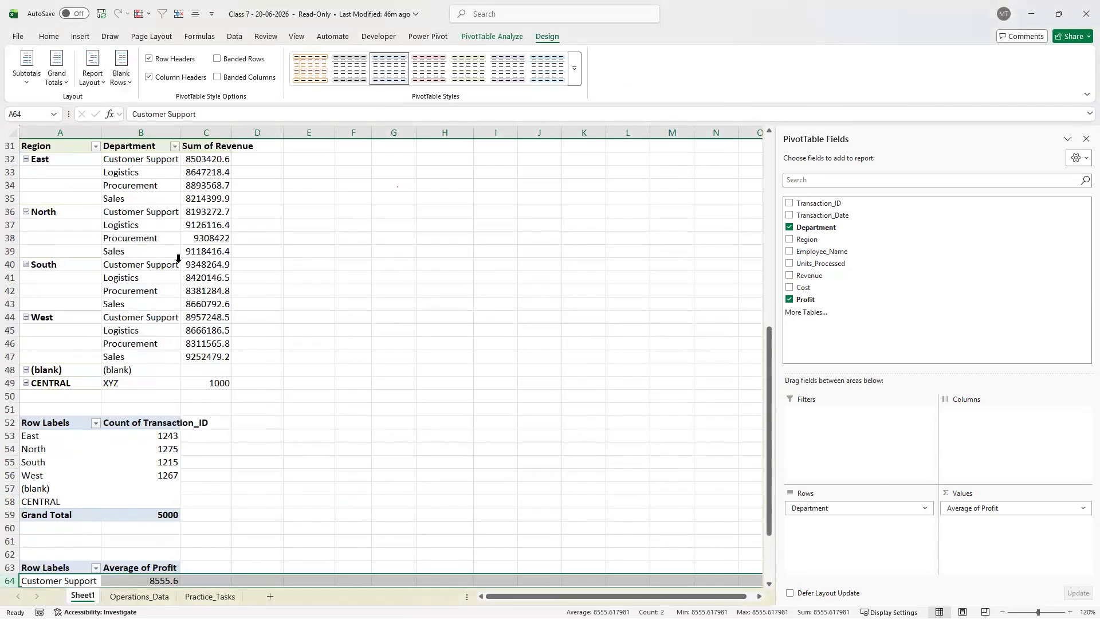
pyautogui.scroll(3, 178, 259)
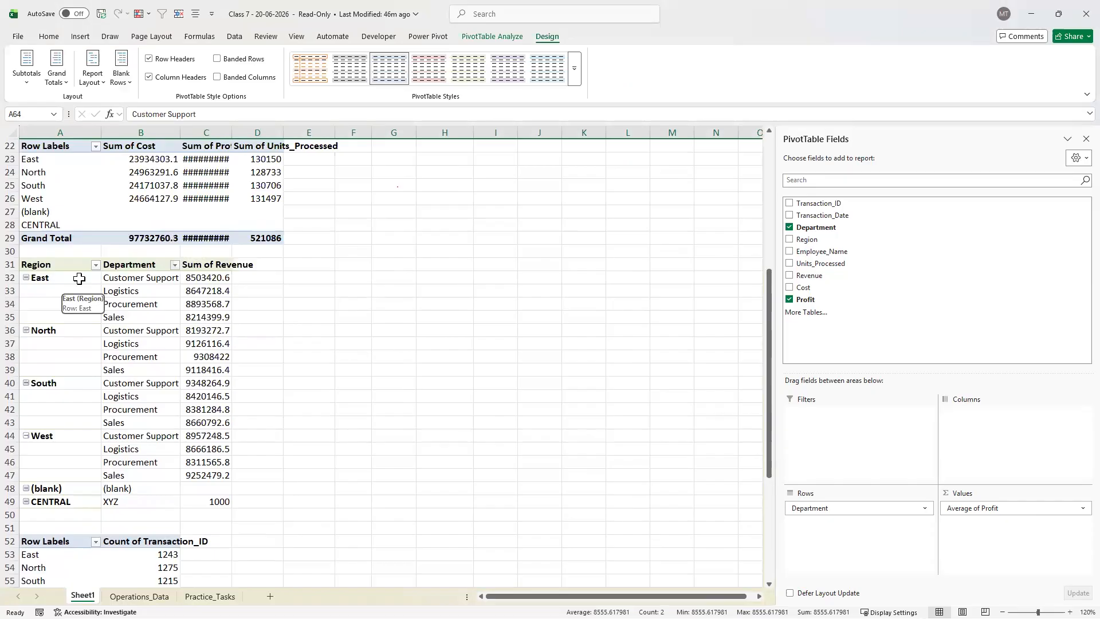
pyautogui.scroll(-4, 79, 278)
pyautogui.scroll(-2, 79, 278)
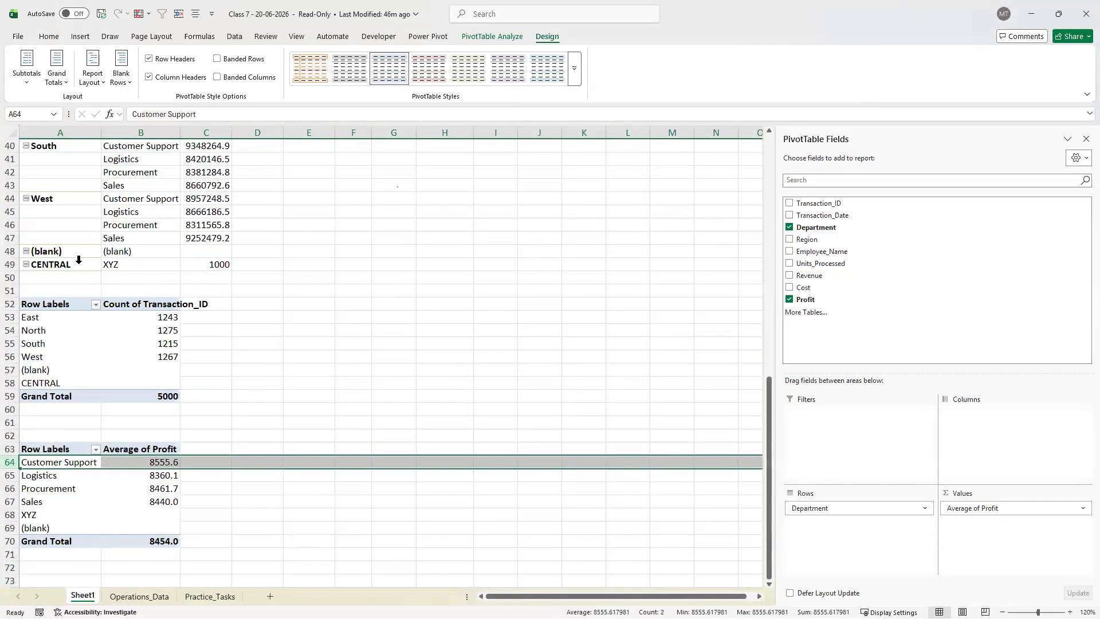
pyautogui.scroll(3, 78, 260)
pyautogui.click(11, 200)
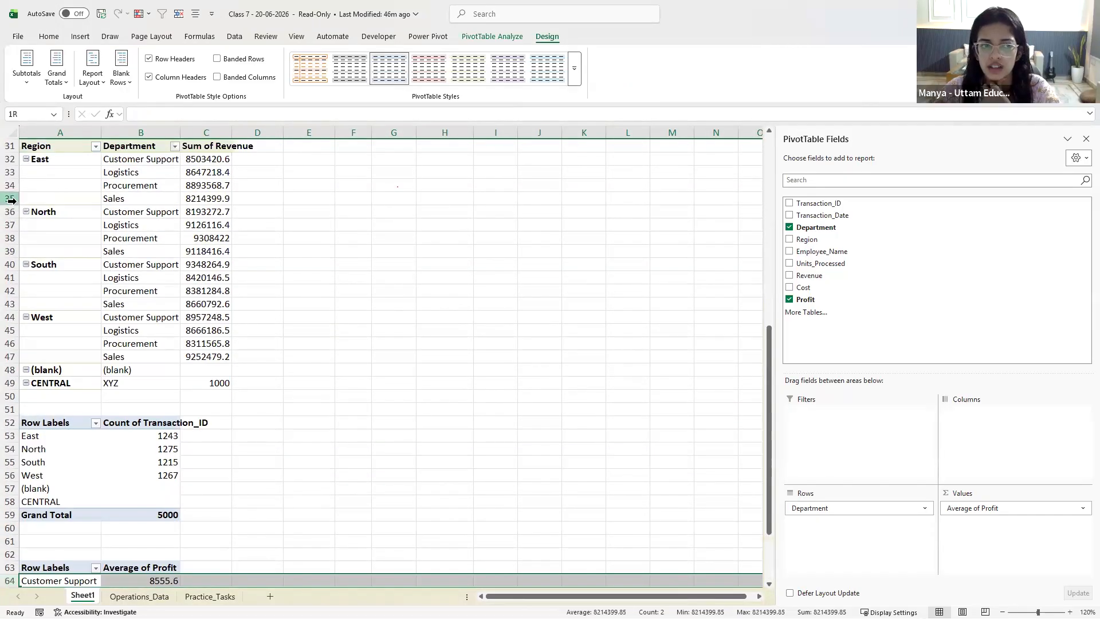
pyautogui.click(119, 77)
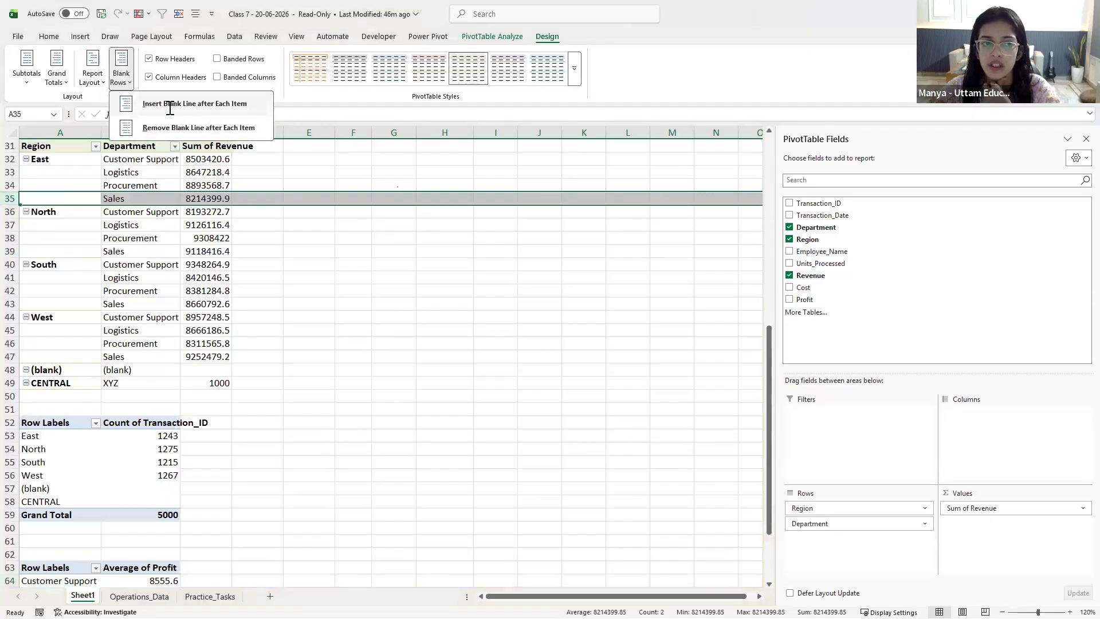
pyautogui.click(170, 107)
pyautogui.scroll(4, 187, 321)
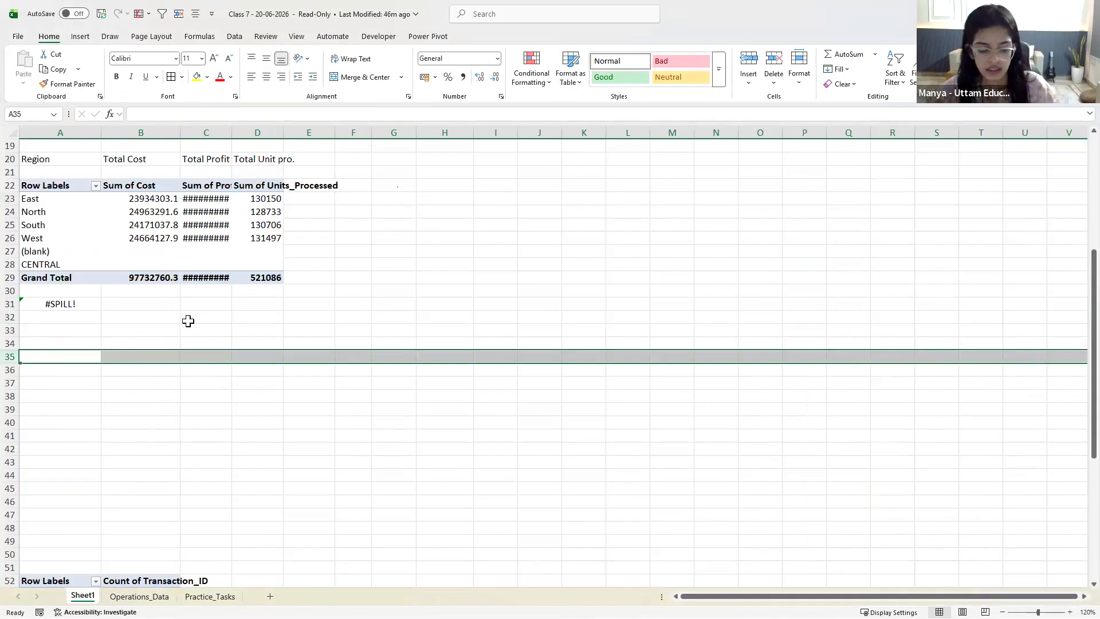
pyautogui.hotkey('ctrl', 'z')
pyautogui.scroll(-3, 85, 344)
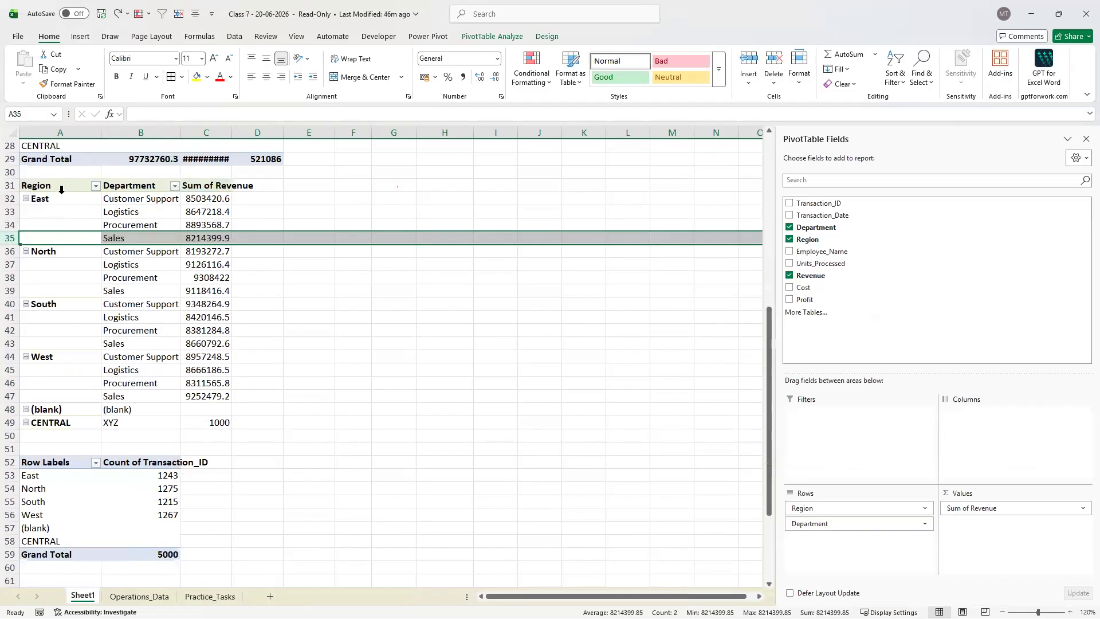
# Compare the row fields of the Region and Department revenue pivot table with those of the average profit pivot table
pyautogui.click(100, 198)
pyautogui.moveTo(100, 197); pyautogui.dragTo(162, 197)
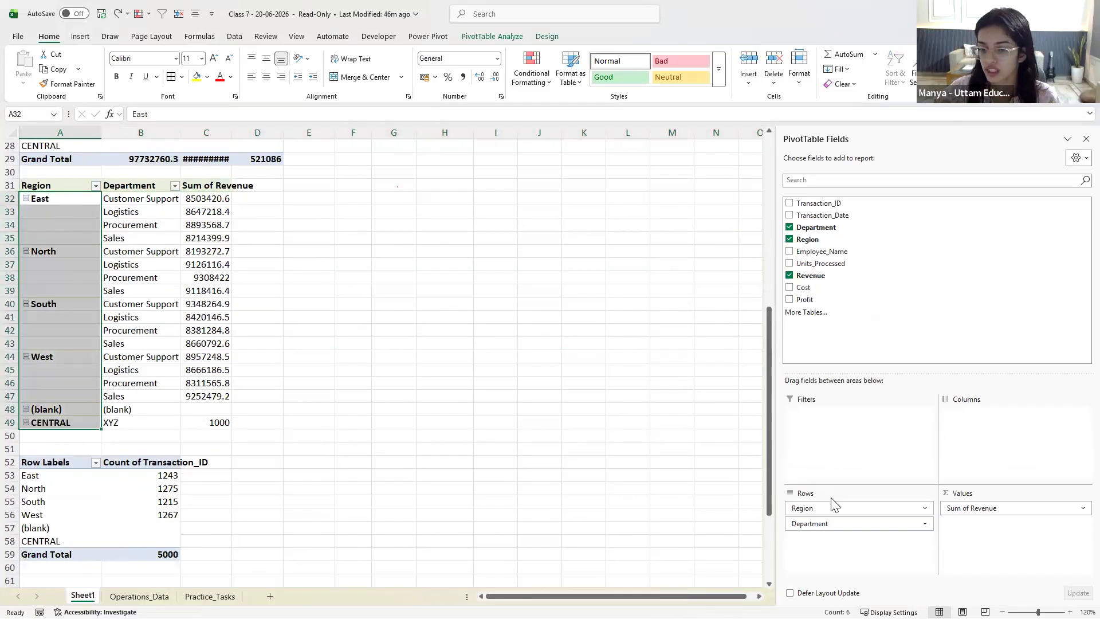
pyautogui.click(10, 238)
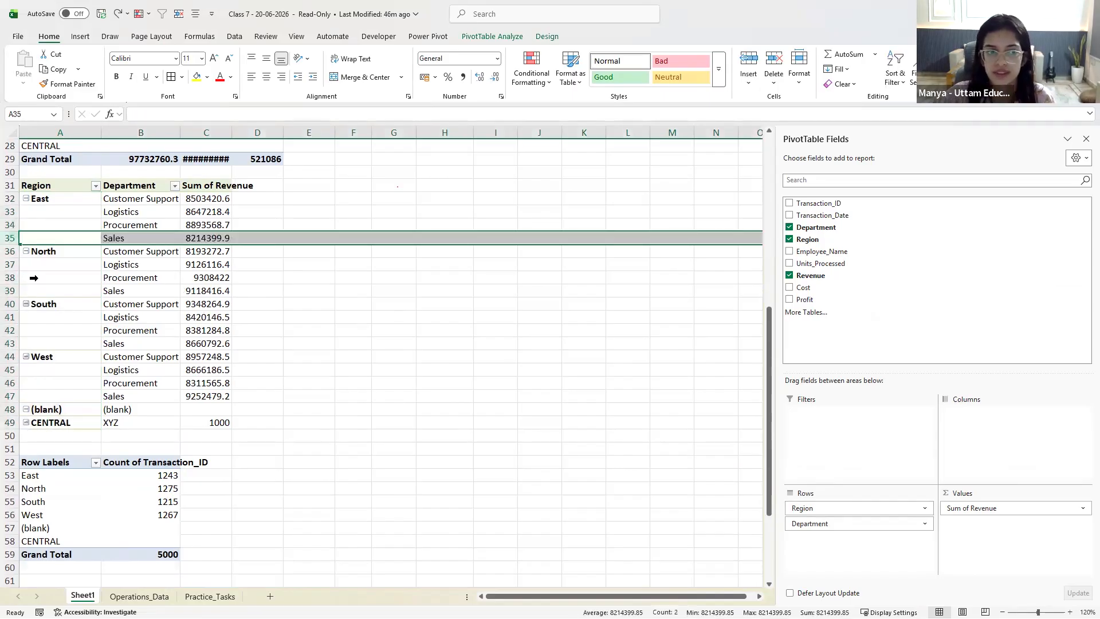
pyautogui.scroll(-5, 114, 371)
pyautogui.moveTo(59, 422); pyautogui.dragTo(132, 501)
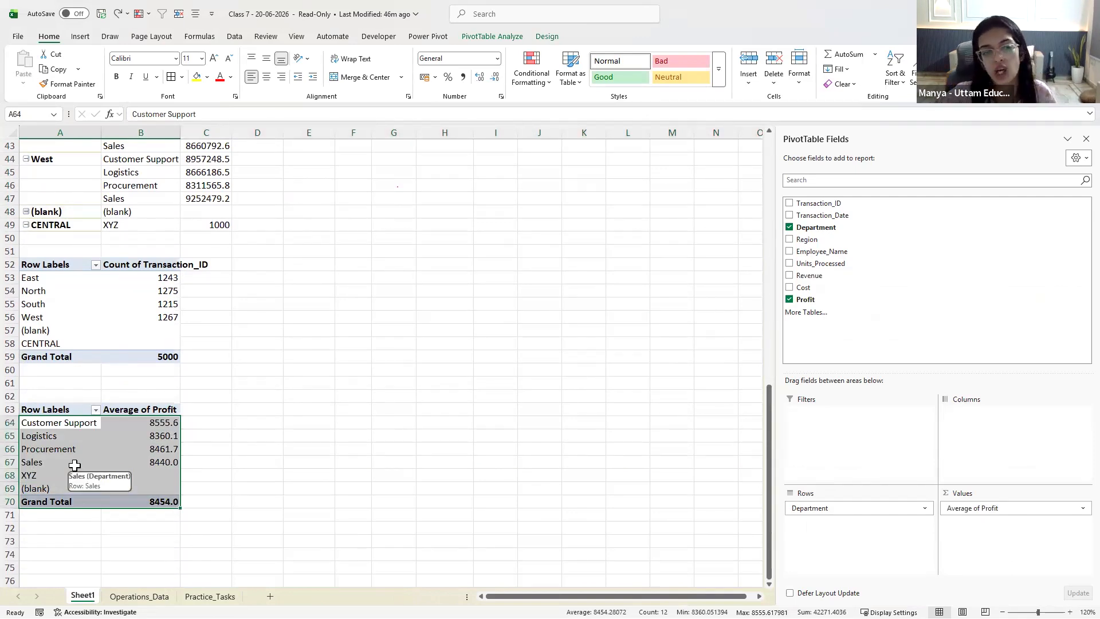
pyautogui.click(550, 39)
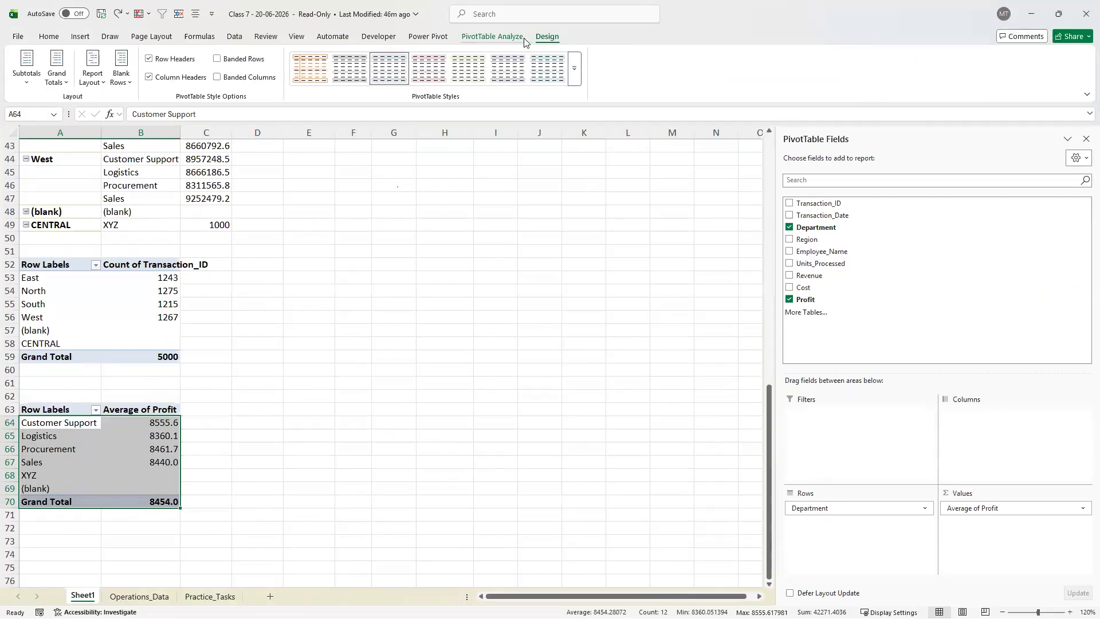
pyautogui.scroll(3, 202, 247)
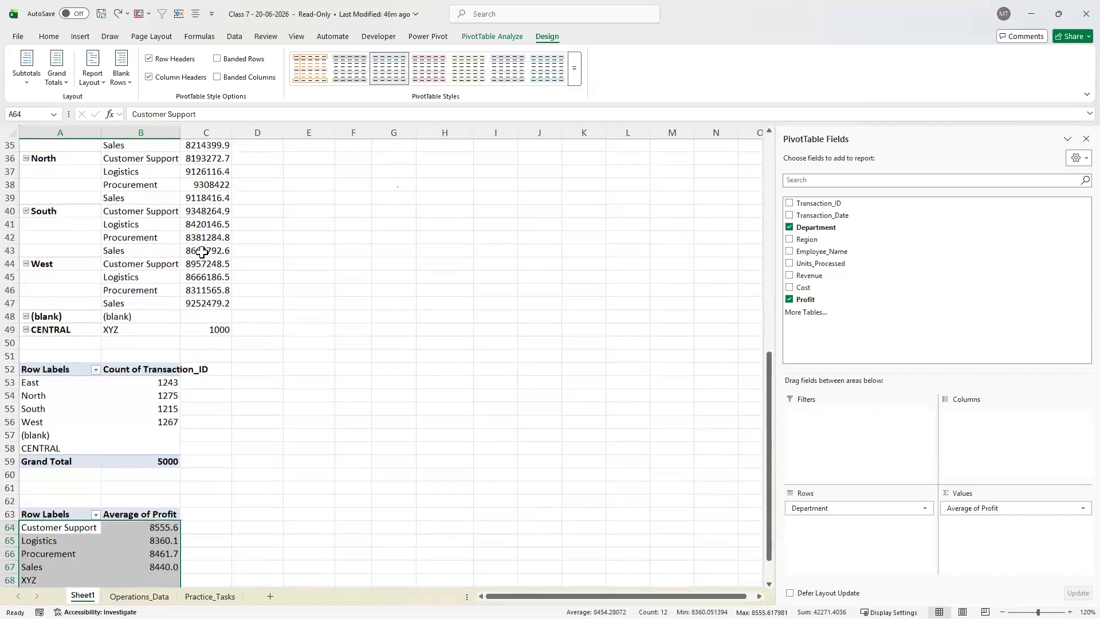
pyautogui.click(51, 37)
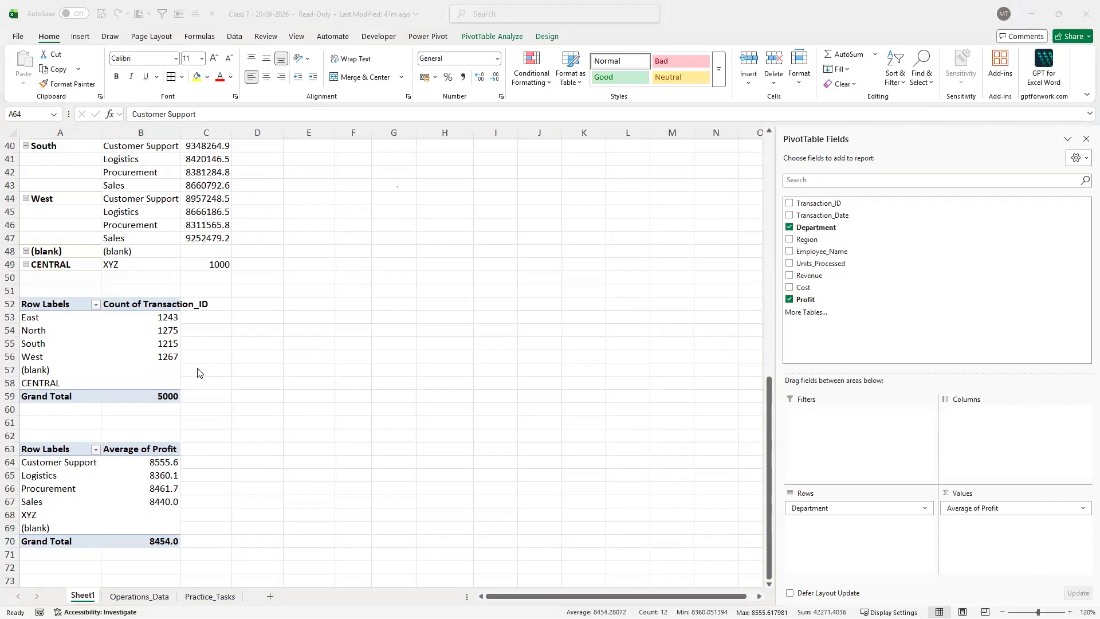
# Undo the last decimal reduction on the average profit values and redo it
pyautogui.click(105, 487)
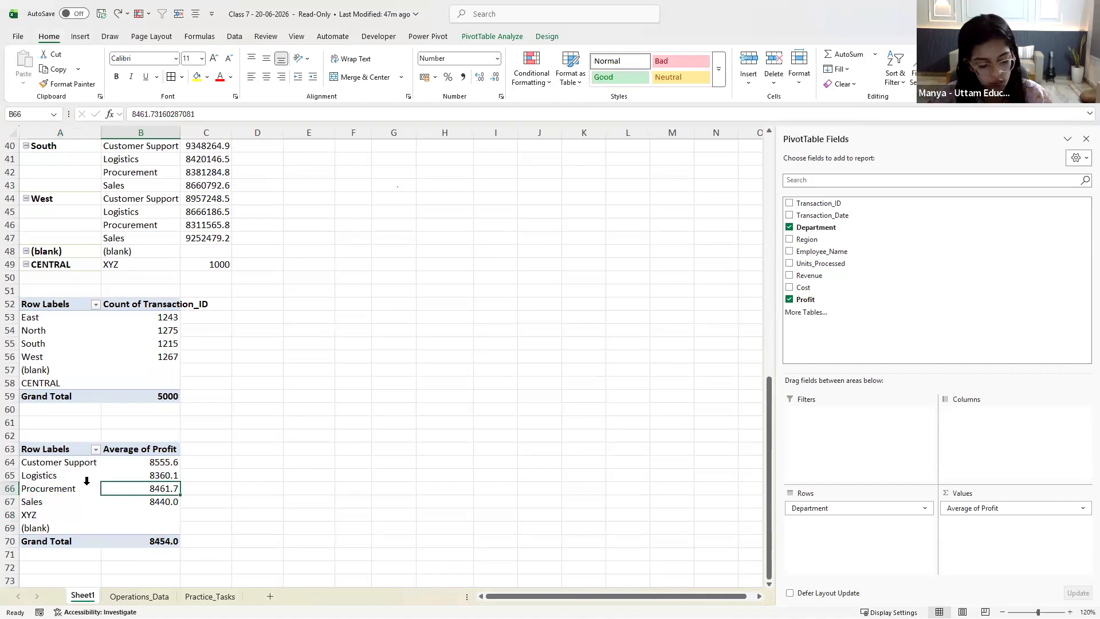
pyautogui.click(87, 479)
pyautogui.hotkey('ctrl', 'z')
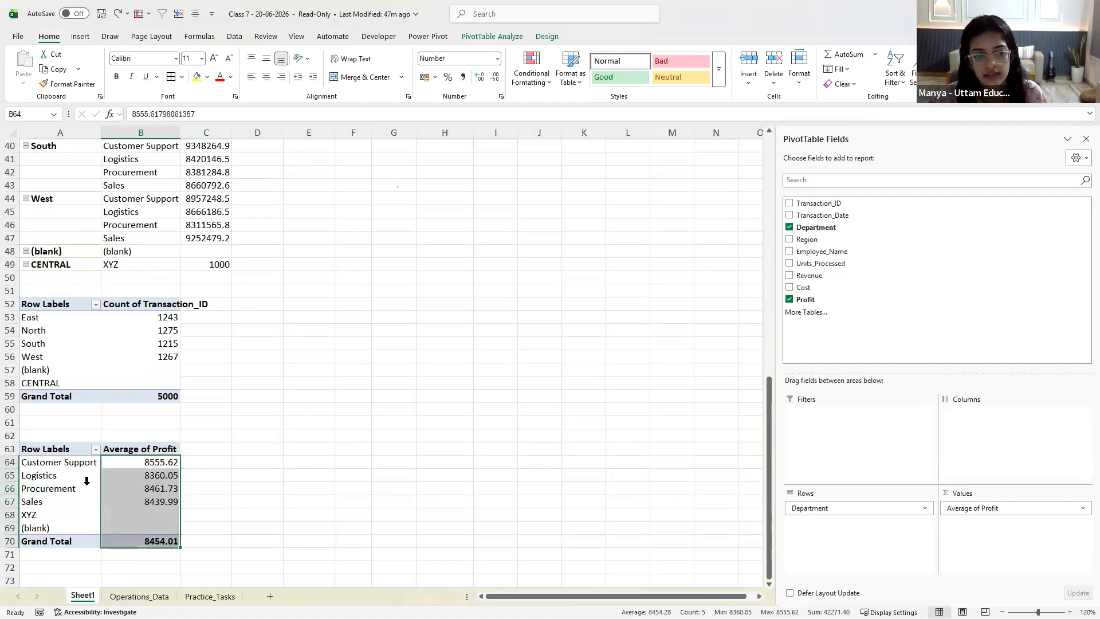
pyautogui.hotkey('ctrl', 'y')
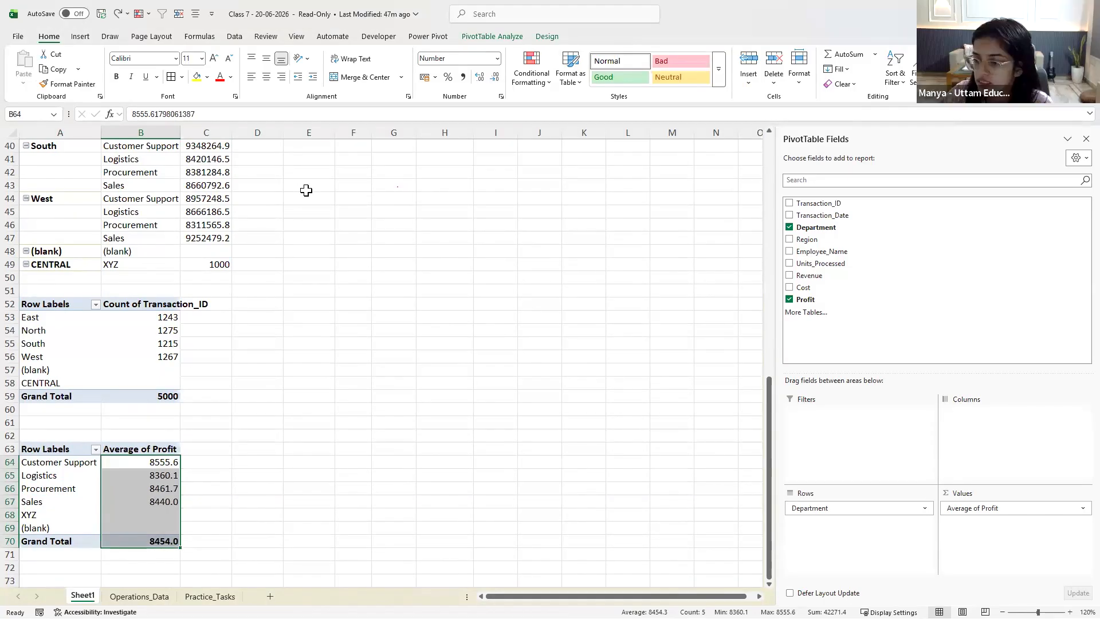
pyautogui.click(290, 315)
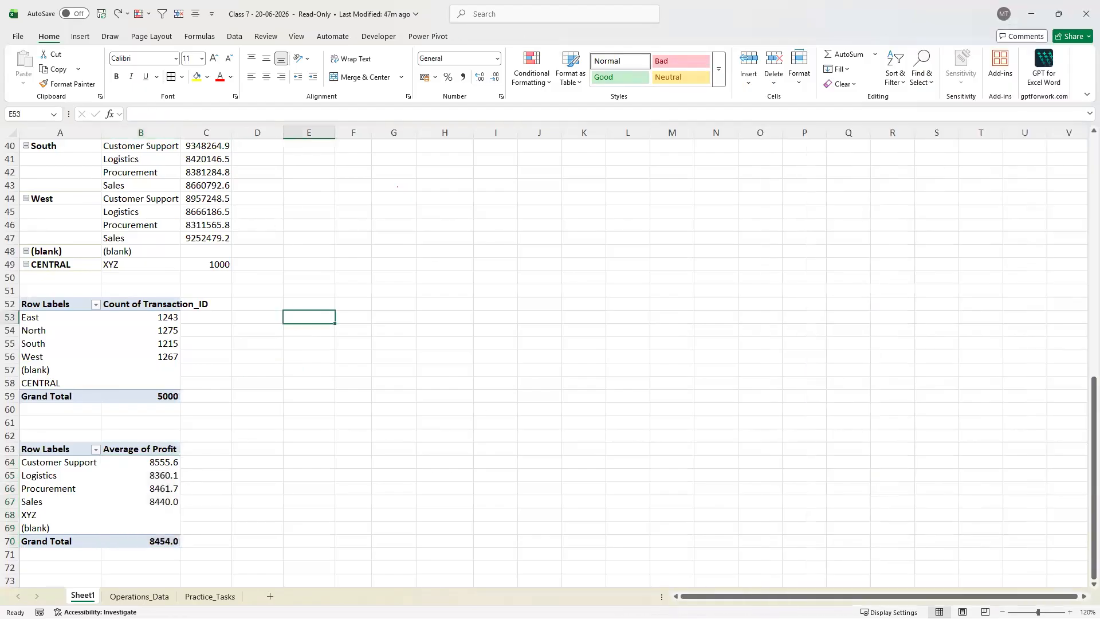
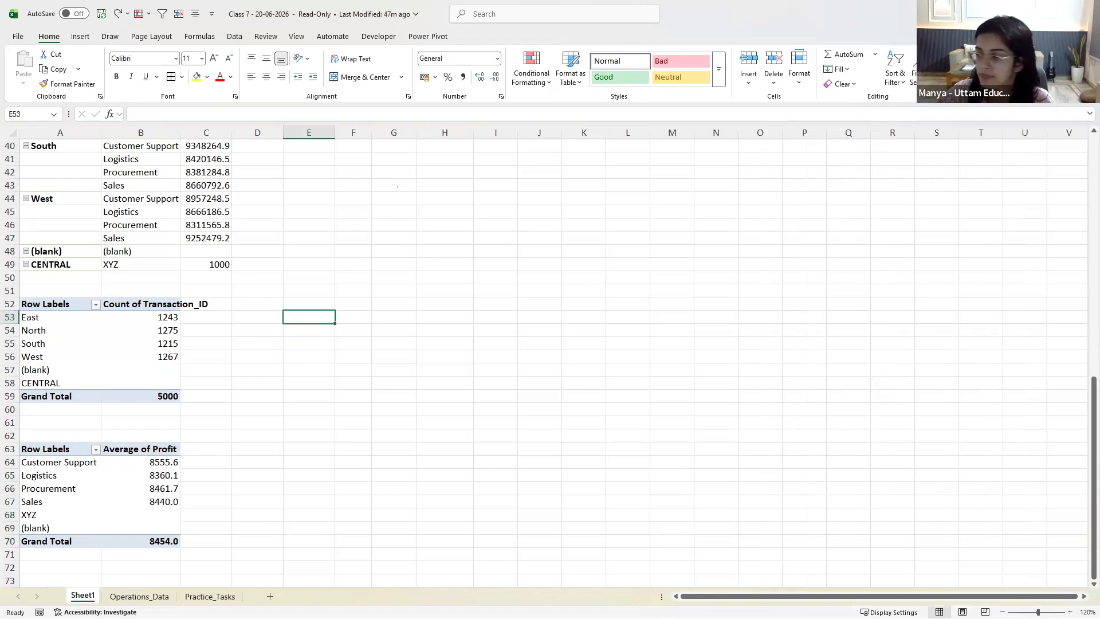
# Autofit column C and widen column D on Sheet1 to fit the Sum of Profit values and the Sum of Units_Processed header
pyautogui.click(108, 452)
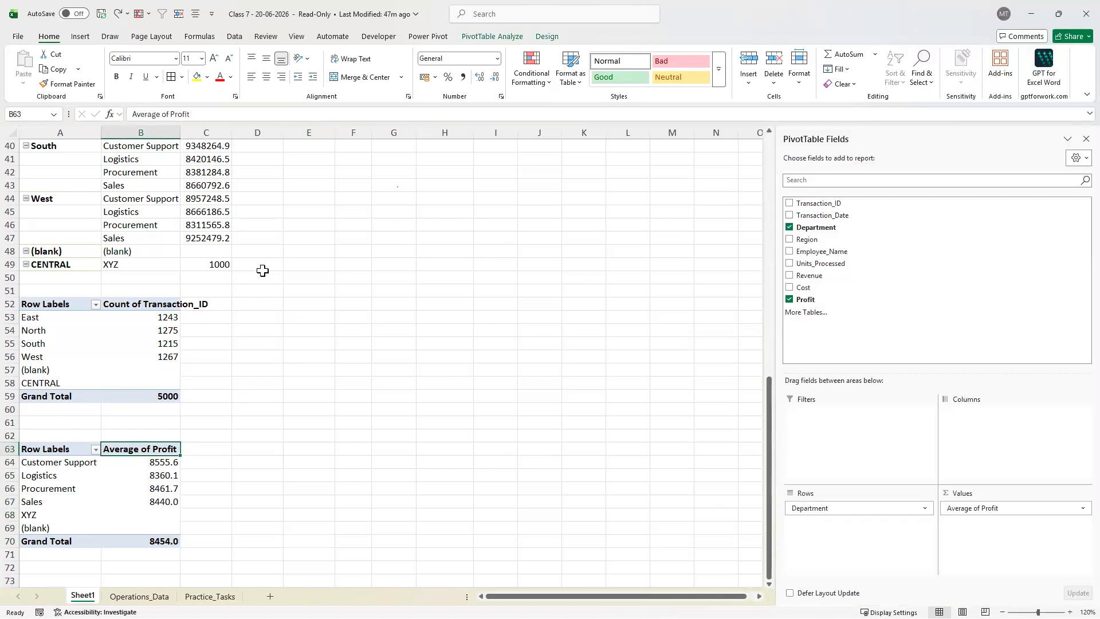
pyautogui.scroll(3, 262, 270)
pyautogui.scroll(4, 262, 270)
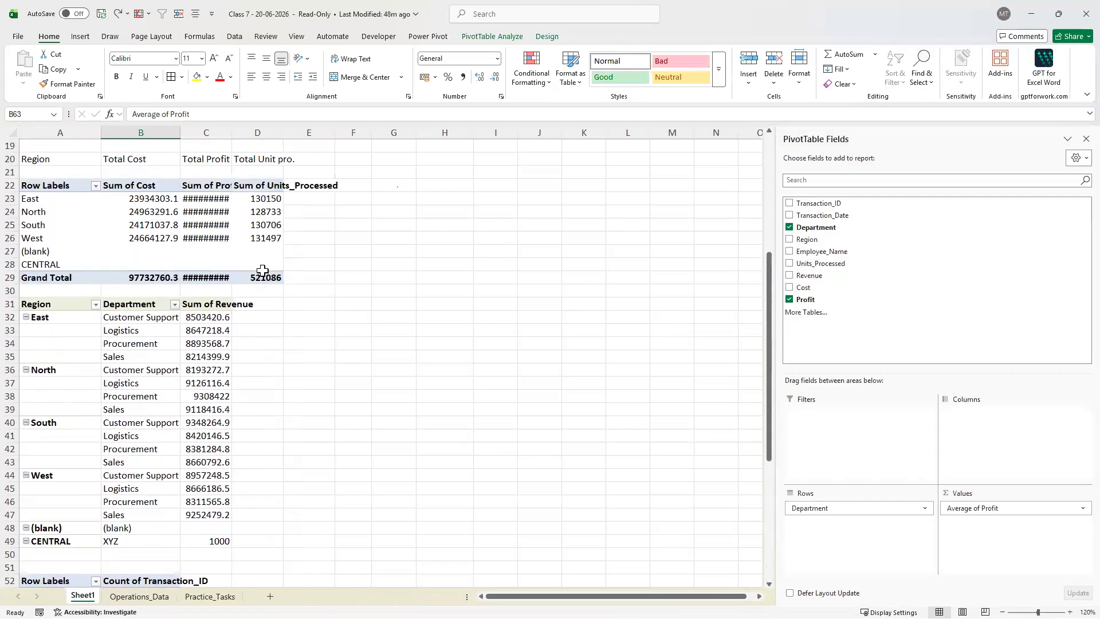
pyautogui.doubleClick(231, 132)
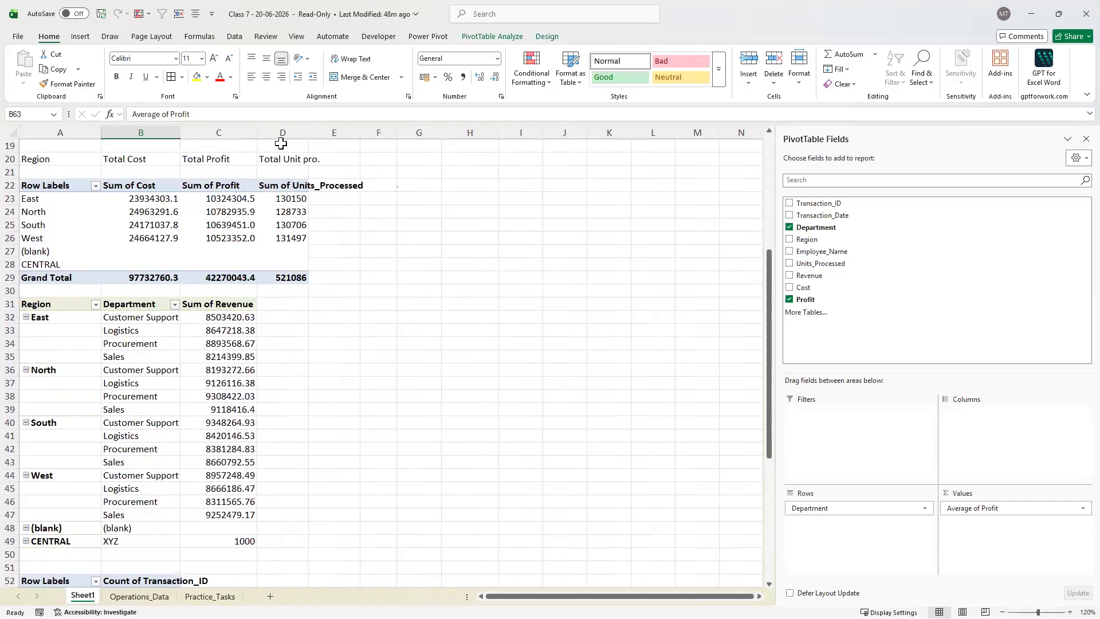
pyautogui.moveTo(309, 132); pyautogui.dragTo(369, 141)
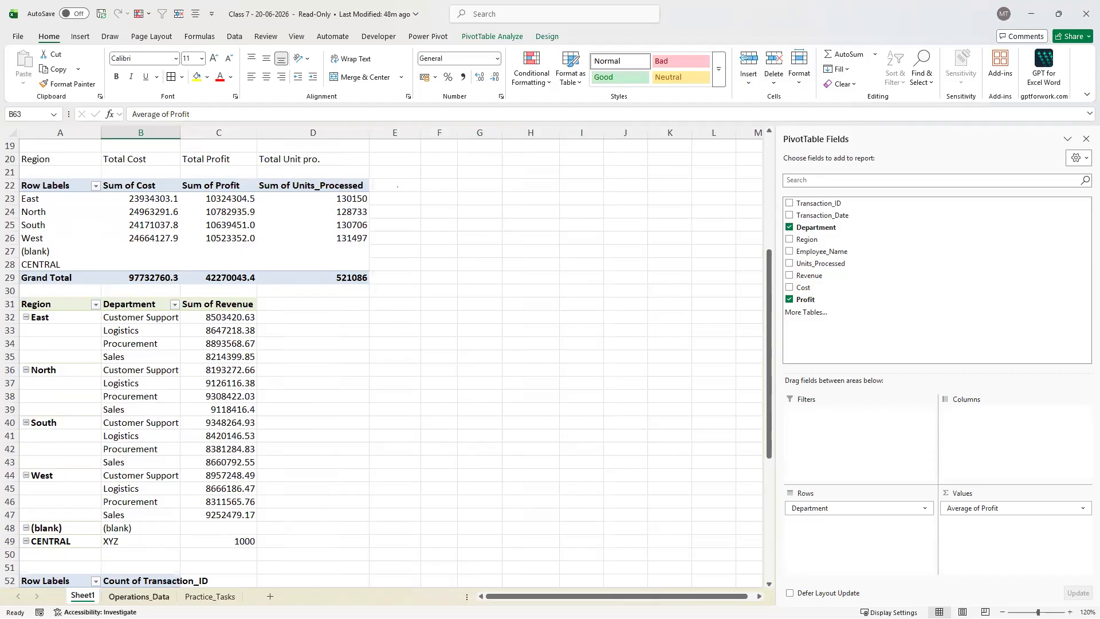
# Fill the average Profit task in B7 and the refresh Pivot Table task in B8 of Practice_Tasks with yellow
pyautogui.click(210, 597)
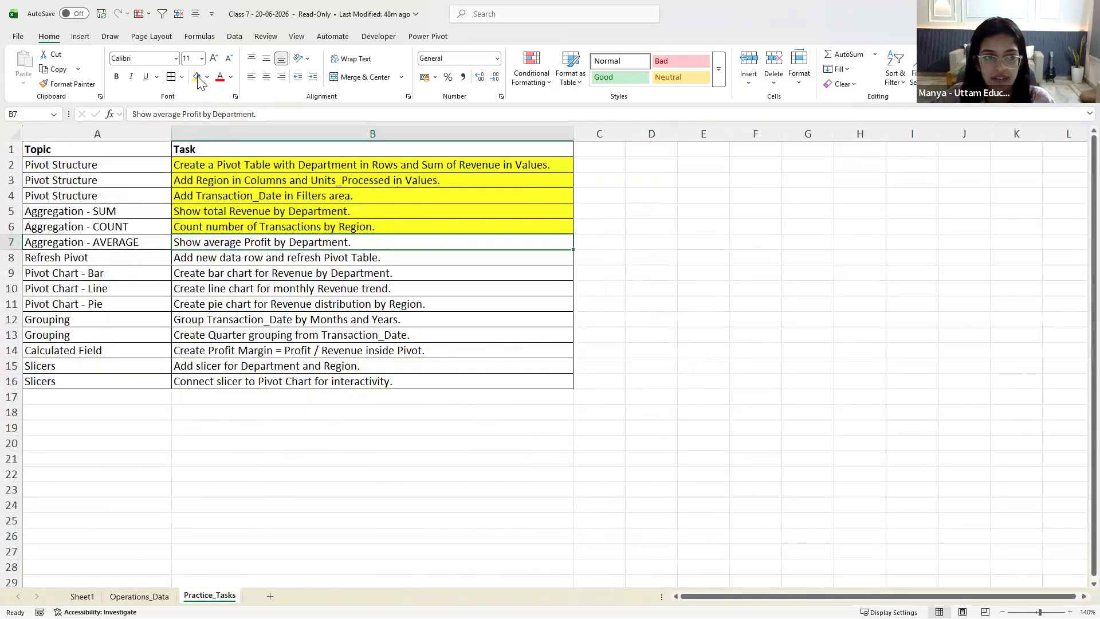
pyautogui.click(105, 258)
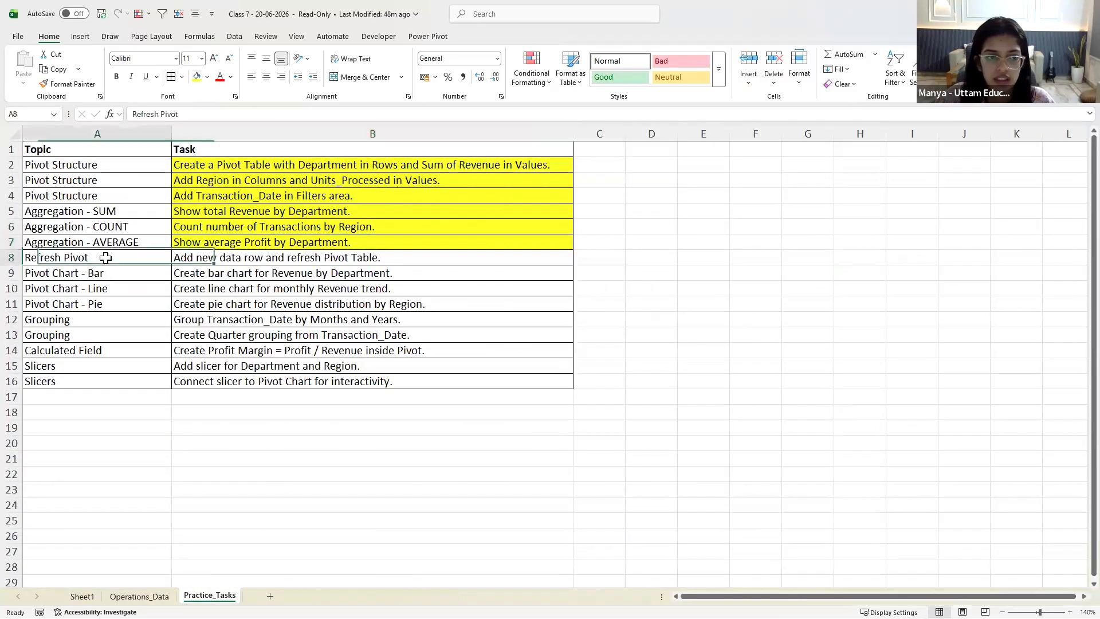
pyautogui.click(256, 258)
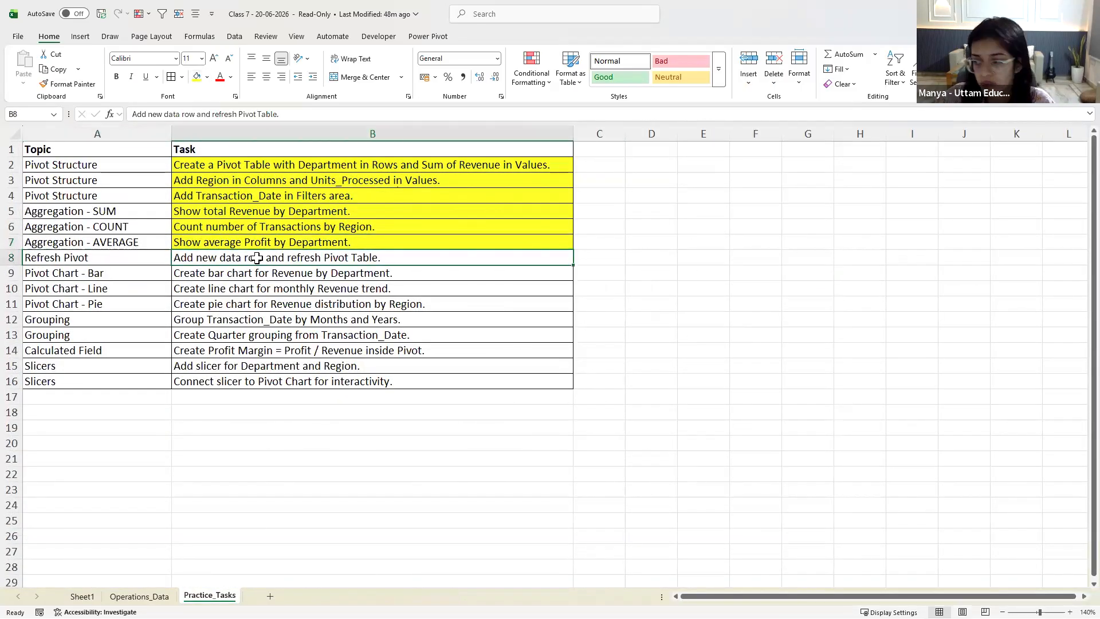
pyautogui.click(197, 76)
pyautogui.click(287, 305)
pyautogui.moveTo(127, 267); pyautogui.dragTo(282, 346)
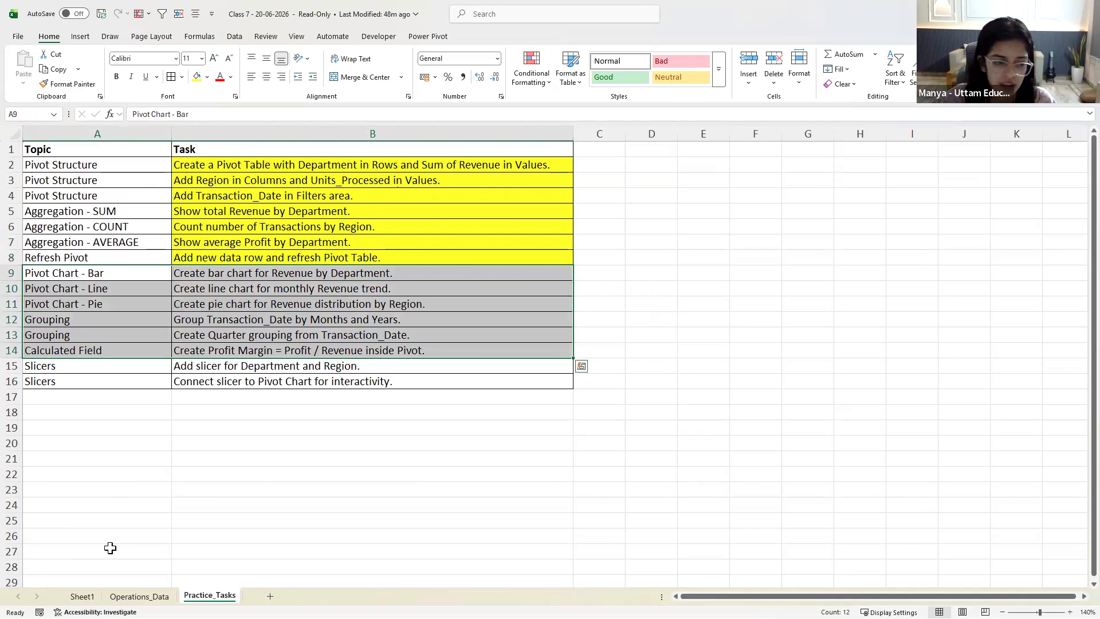
# Copy the Department revenue pivot table with its Transaction_Date filter from A3:B12 on Sheet1 and paste it at A83
pyautogui.click(86, 598)
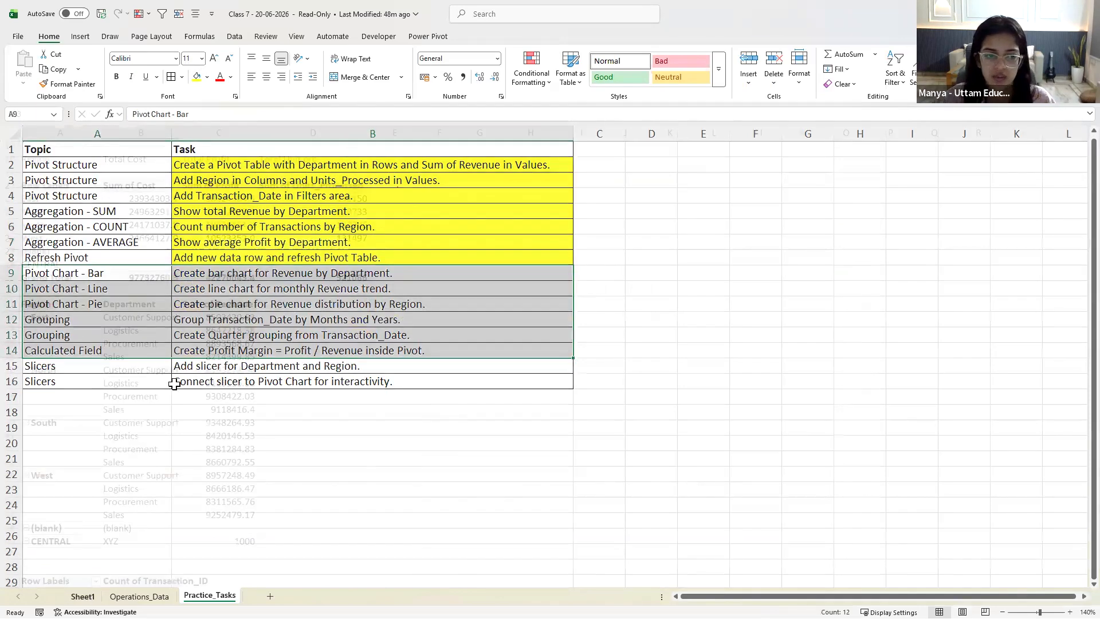
pyautogui.scroll(-8, 143, 378)
pyautogui.click(107, 373)
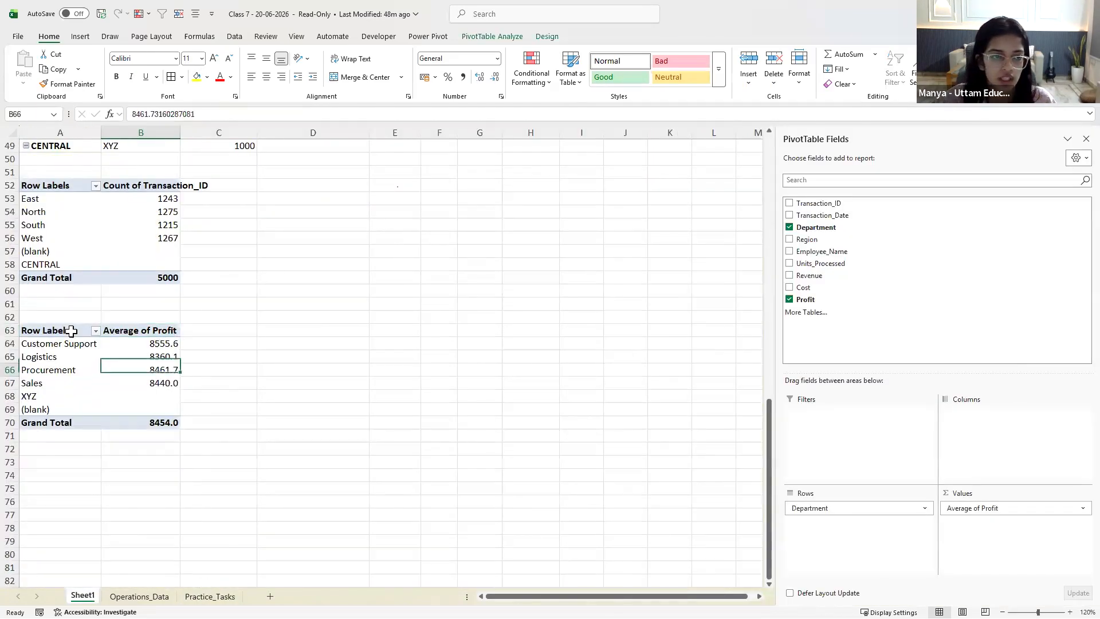
pyautogui.scroll(14, 72, 325)
pyautogui.scroll(2, 69, 325)
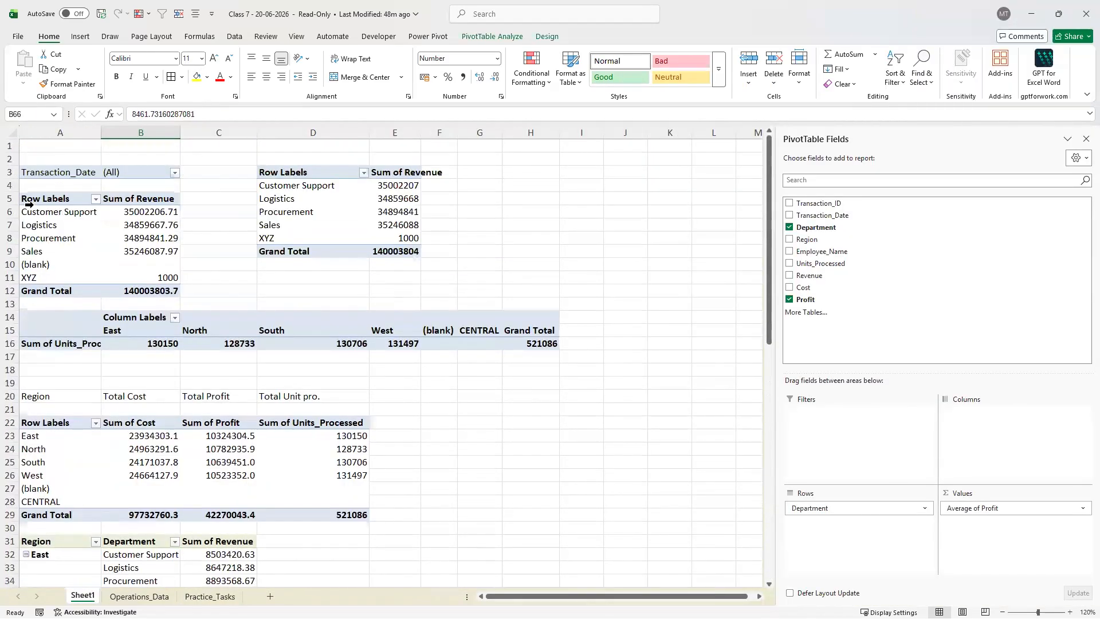
pyautogui.moveTo(33, 174); pyautogui.dragTo(170, 286)
pyautogui.hotkey('ctrl', 'c')
pyautogui.scroll(-20, 138, 292)
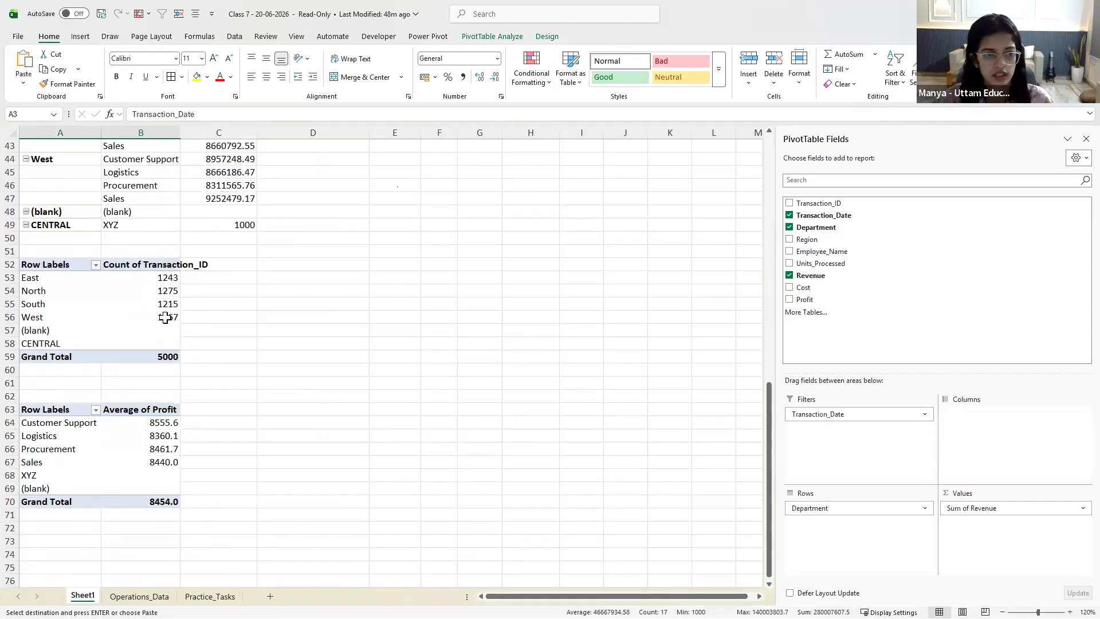
pyautogui.click(47, 202)
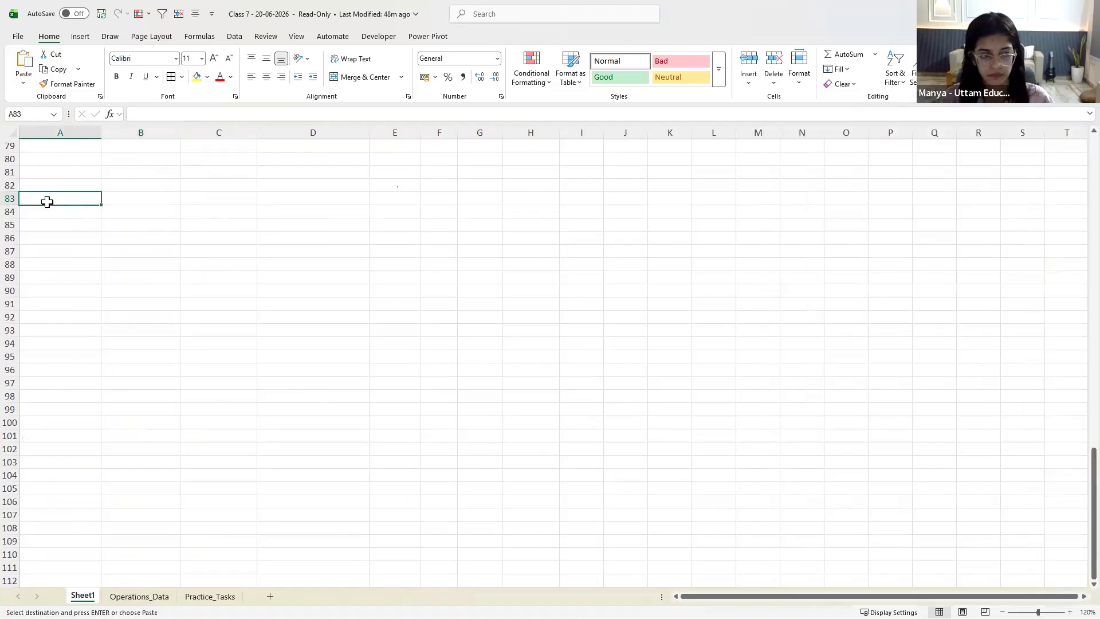
pyautogui.hotkey('ctrl', 'v')
# Remove the Transaction_Date filter field from the copied pivot table
pyautogui.moveTo(822, 414); pyautogui.dragTo(808, 292)
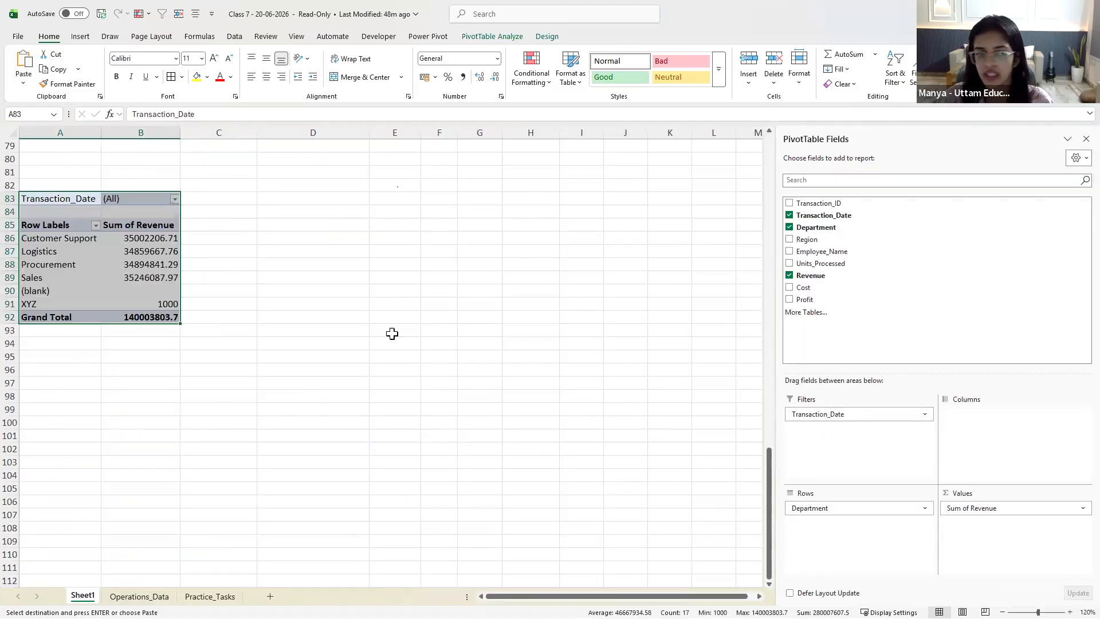
pyautogui.click(147, 356)
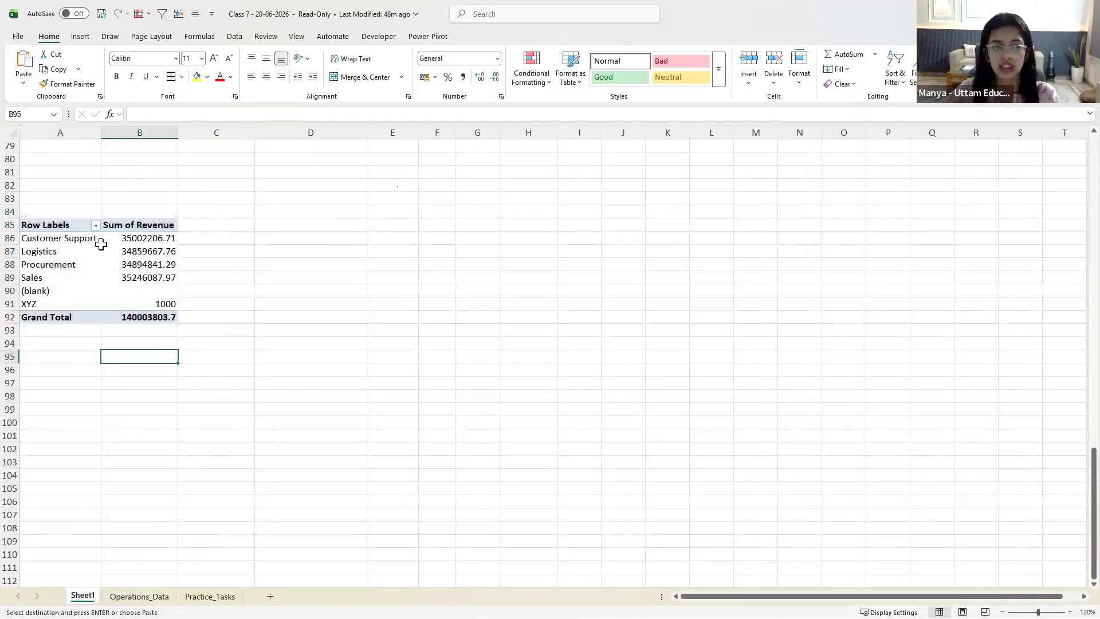
pyautogui.click(55, 259)
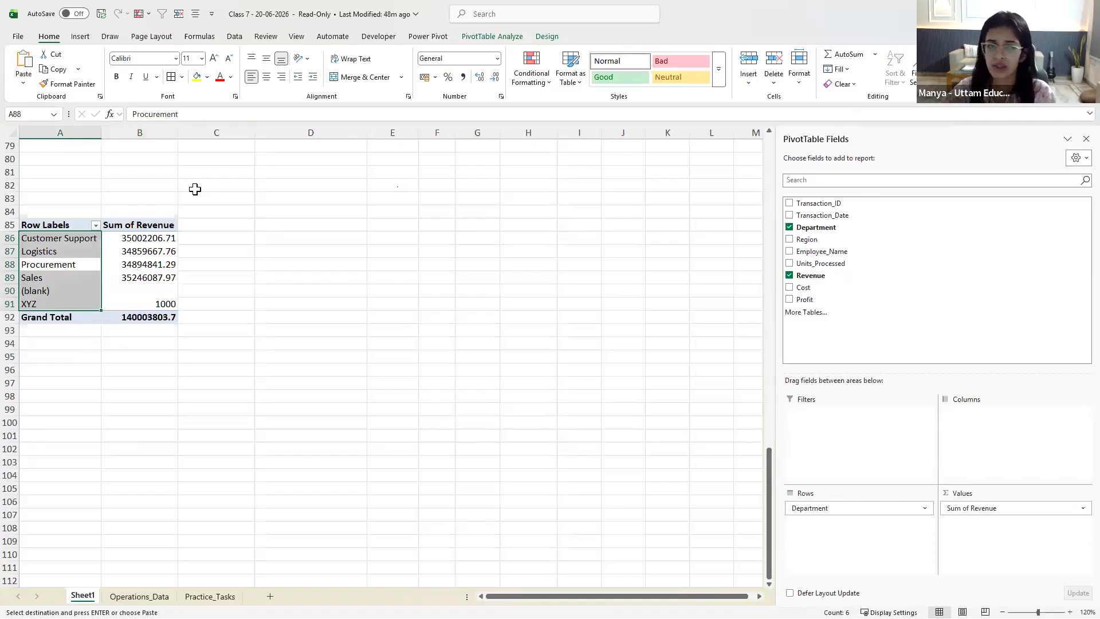
# Rename the Sum of Revenue header in B85 to "Total Rev."
pyautogui.click(134, 229)
pyautogui.press('BackSpace')
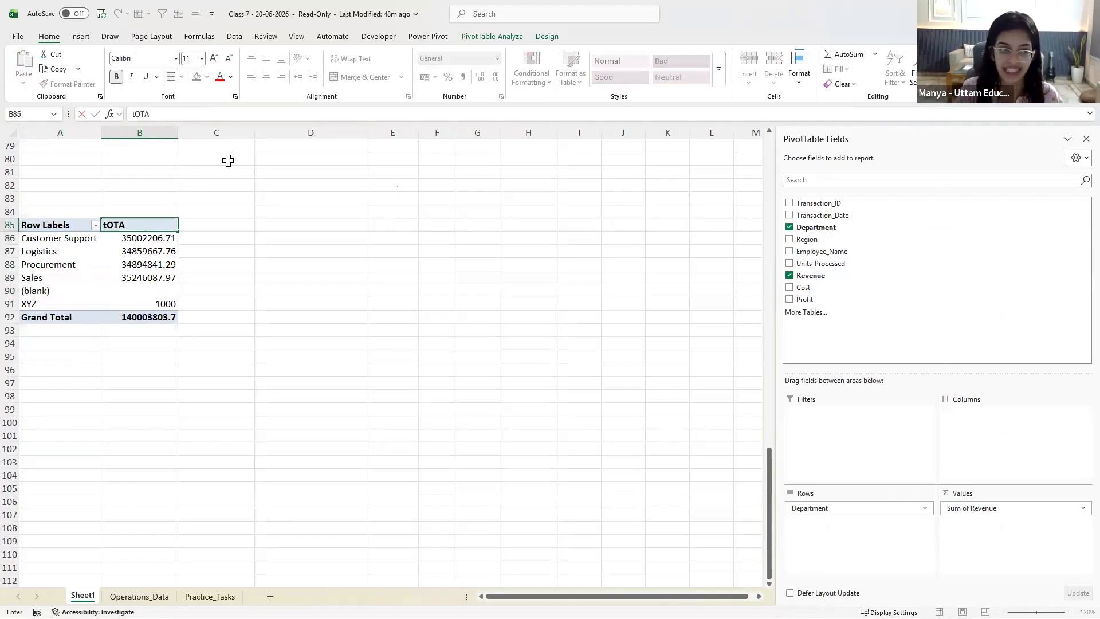
pyautogui.press('BackSpace')
pyautogui.press('BackSpace')
pyautogui.press('BackSpace')
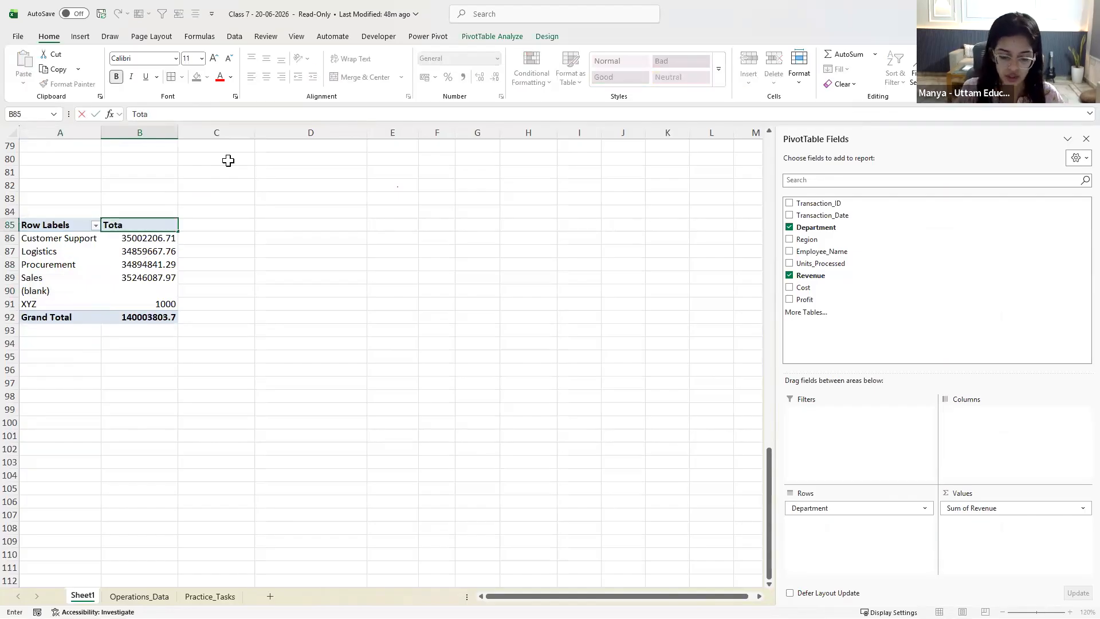
pyautogui.write('Total Rev.')
pyautogui.press('Return')
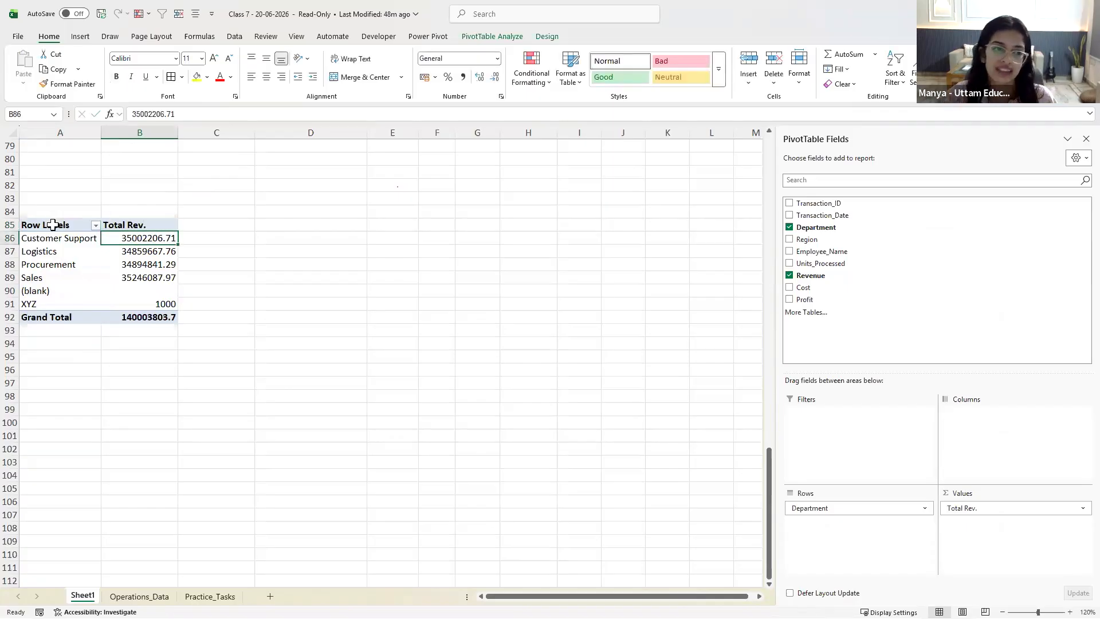
# Check the Row Labels header text of the copied pivot table and widen column A slightly
pyautogui.click(86, 224)
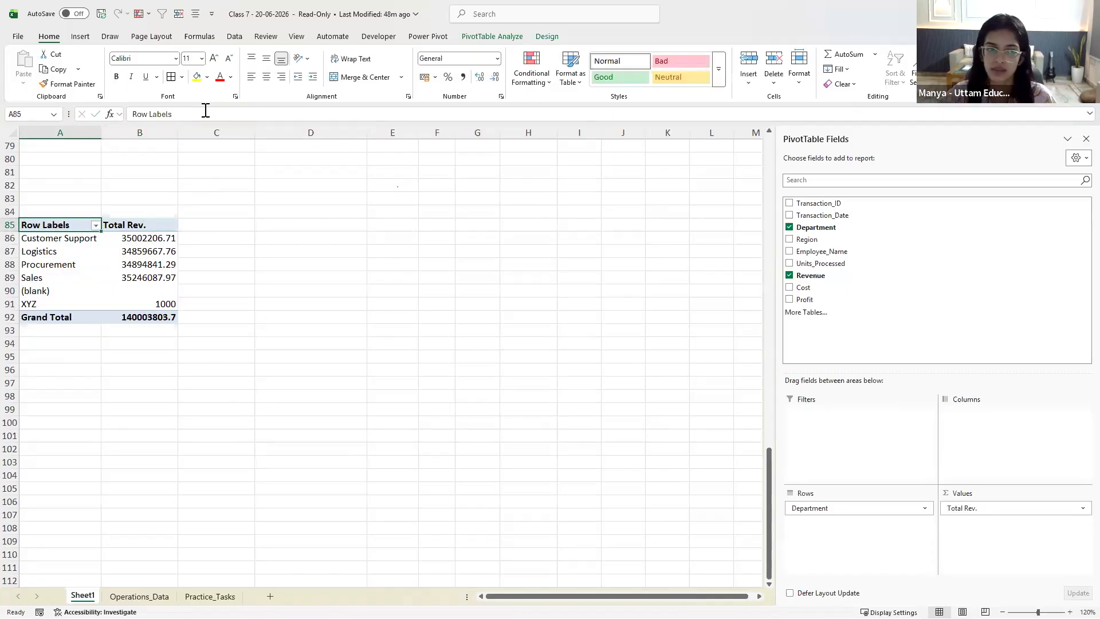
pyautogui.moveTo(213, 110); pyautogui.dragTo(17, 112)
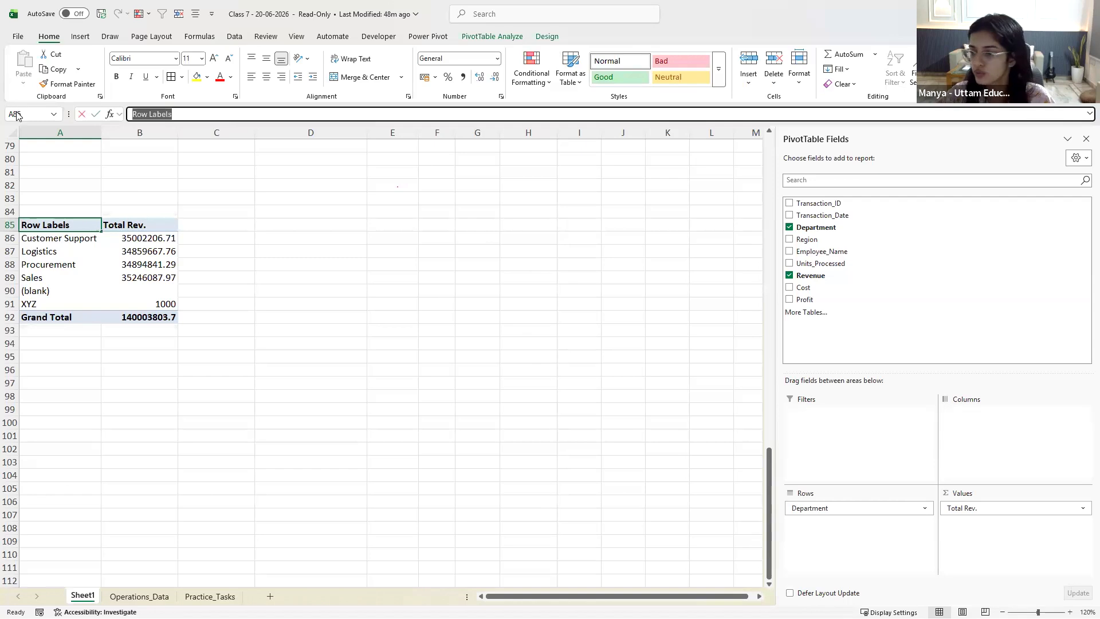
pyautogui.click(236, 210)
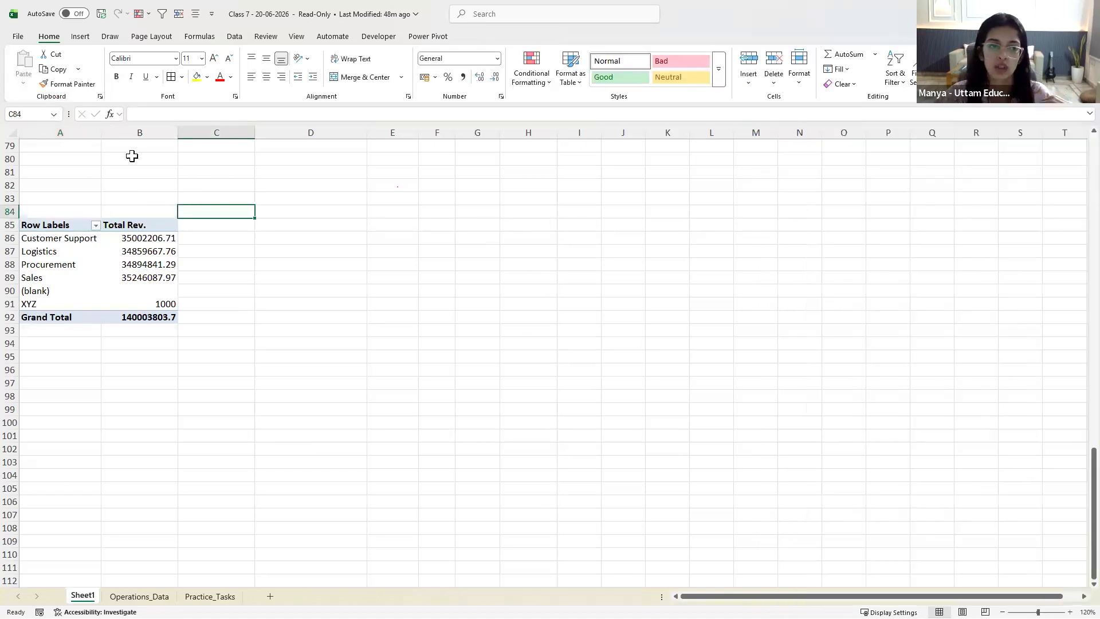
pyautogui.moveTo(101, 133); pyautogui.dragTo(113, 133)
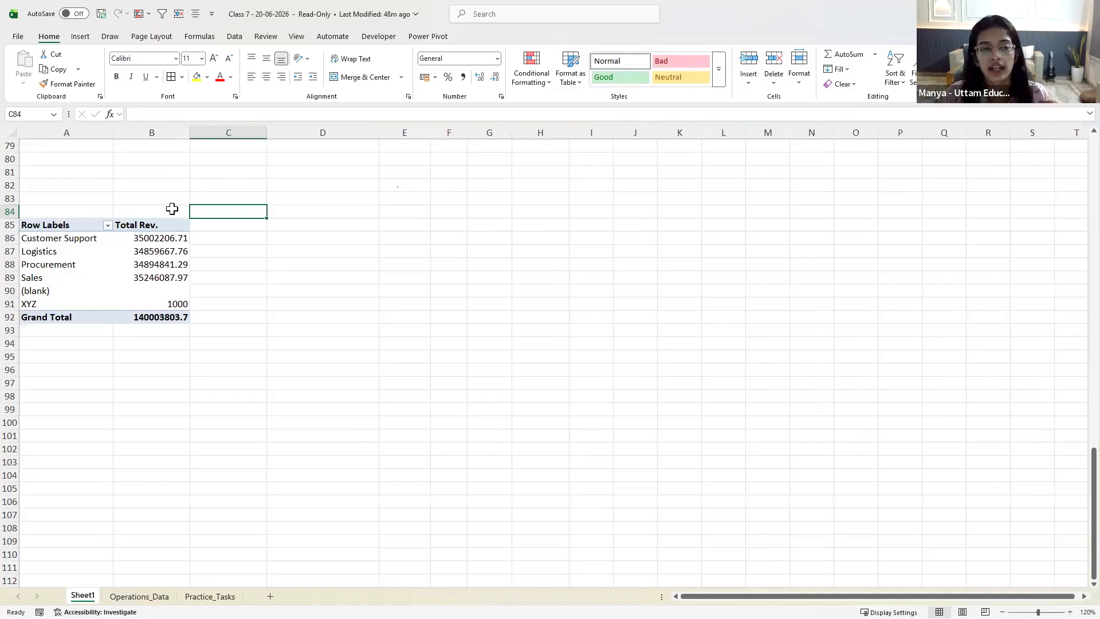
# Try calculating Customer Support's share in C86 by dividing its Total Rev. by the grand total, and delete the formula
pyautogui.moveTo(151, 240); pyautogui.dragTo(162, 278)
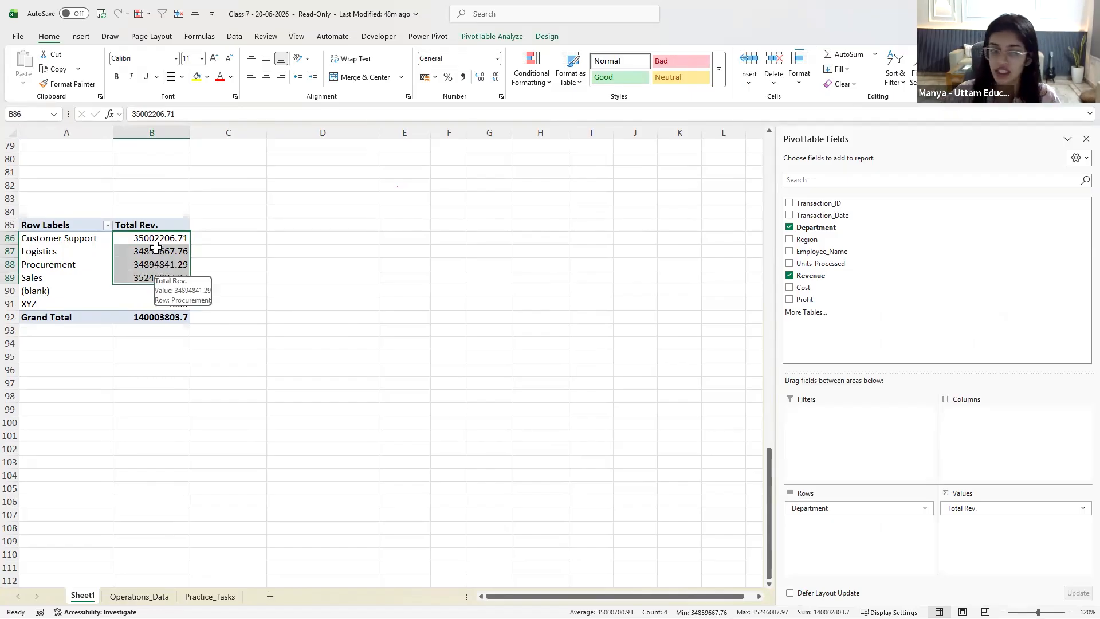
pyautogui.click(139, 317)
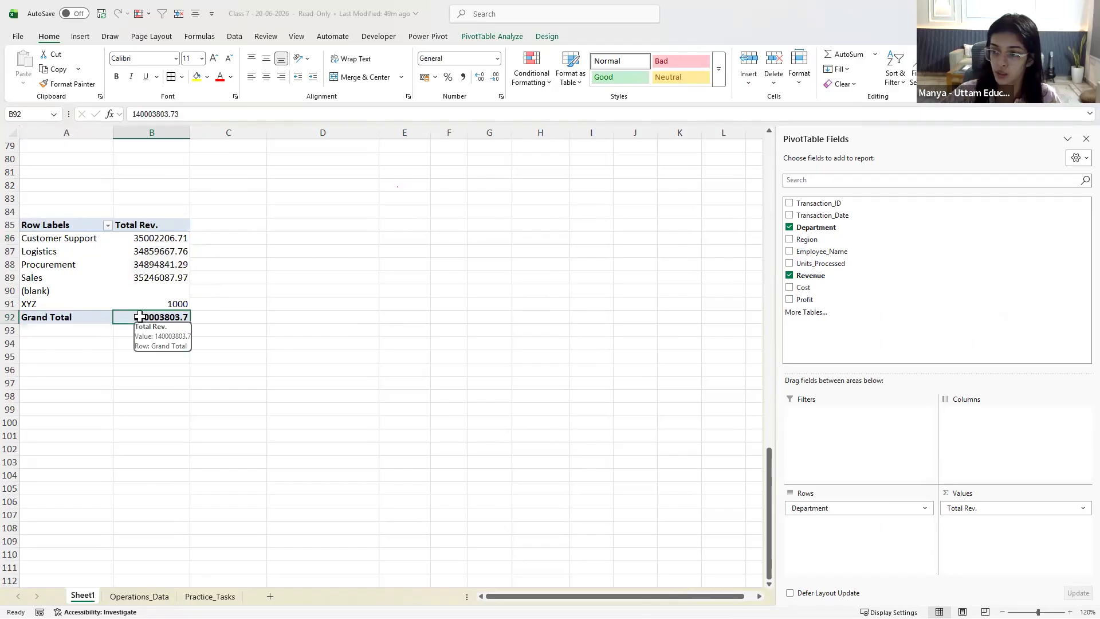
pyautogui.click(215, 237)
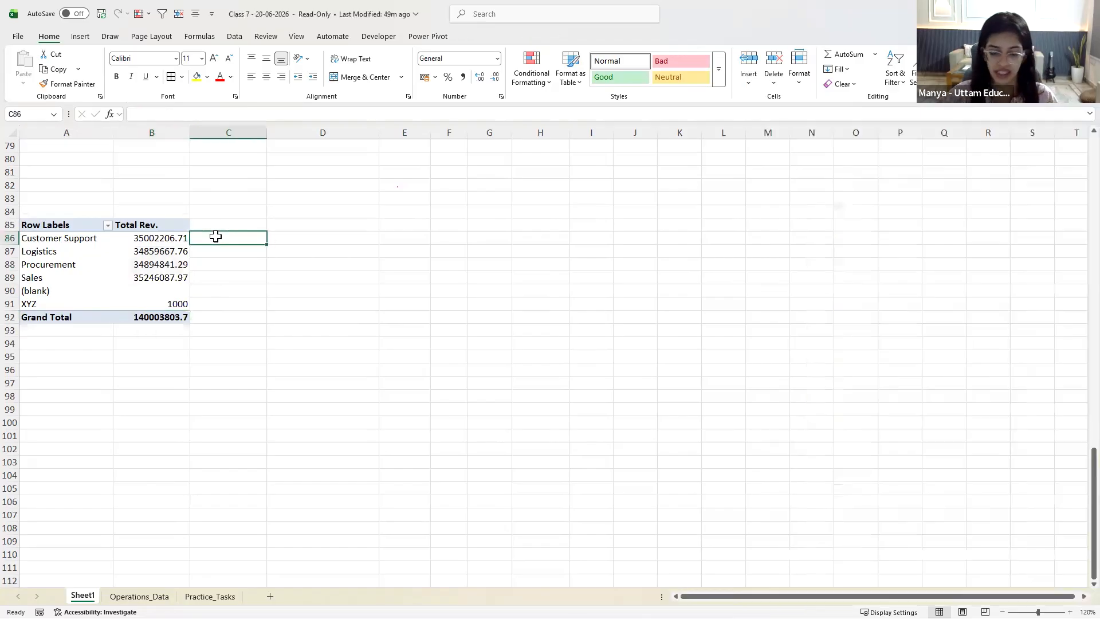
pyautogui.write('=')
pyautogui.click(165, 235)
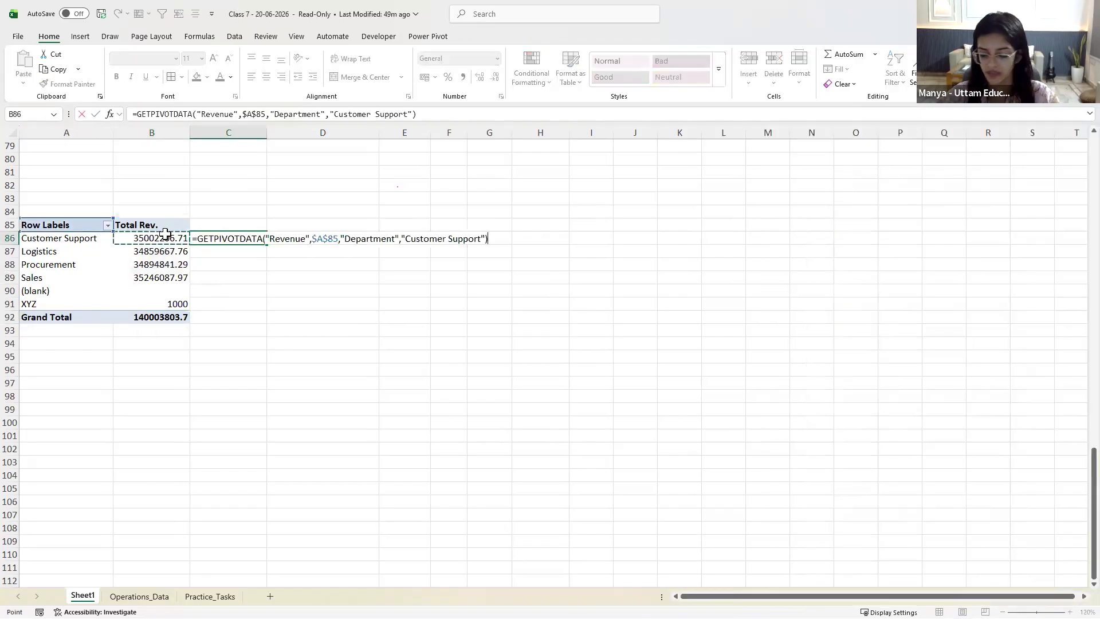
pyautogui.write('/')
pyautogui.click(175, 315)
pyautogui.press('Return')
pyautogui.click(249, 238)
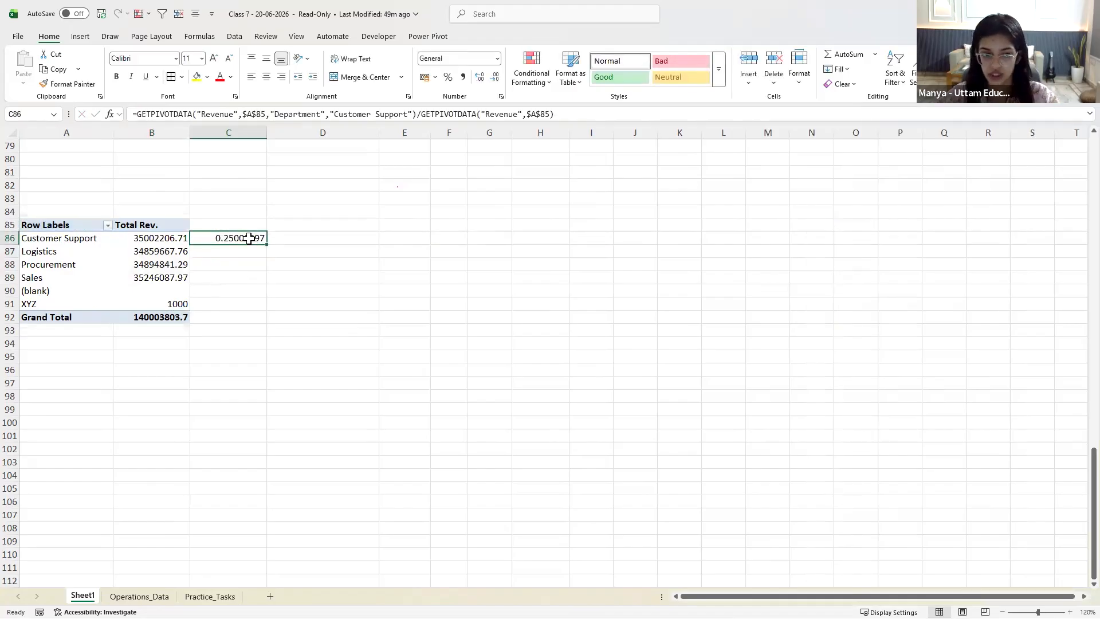
pyautogui.press('Delete')
pyautogui.click(261, 292)
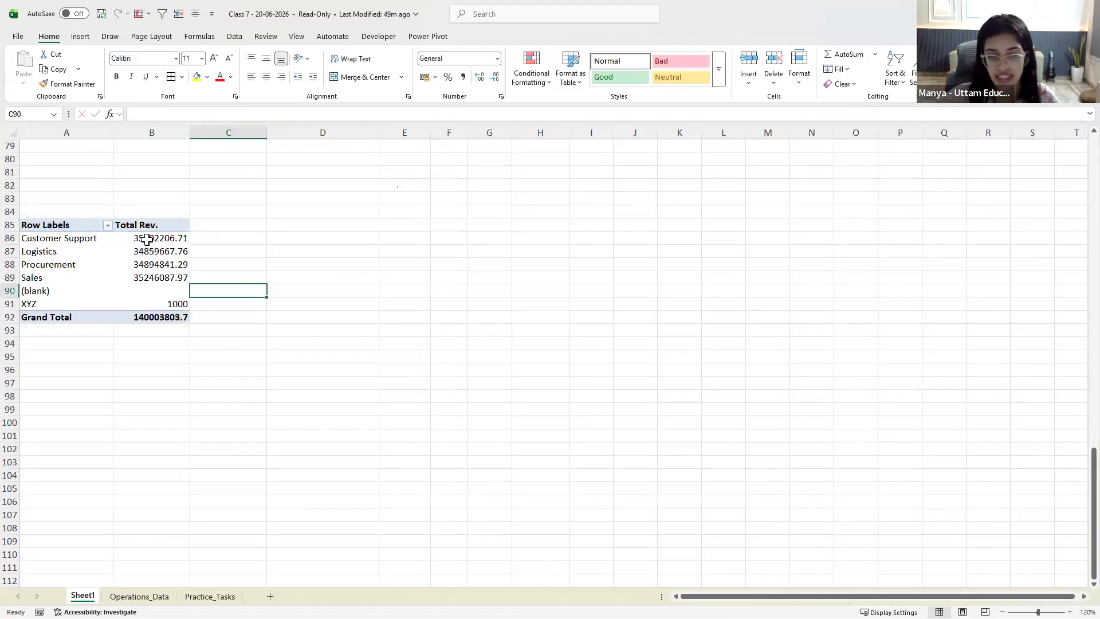
# Add Revenue to the copied pivot table's values a second time and rename the new column "% of total"
pyautogui.click(148, 239)
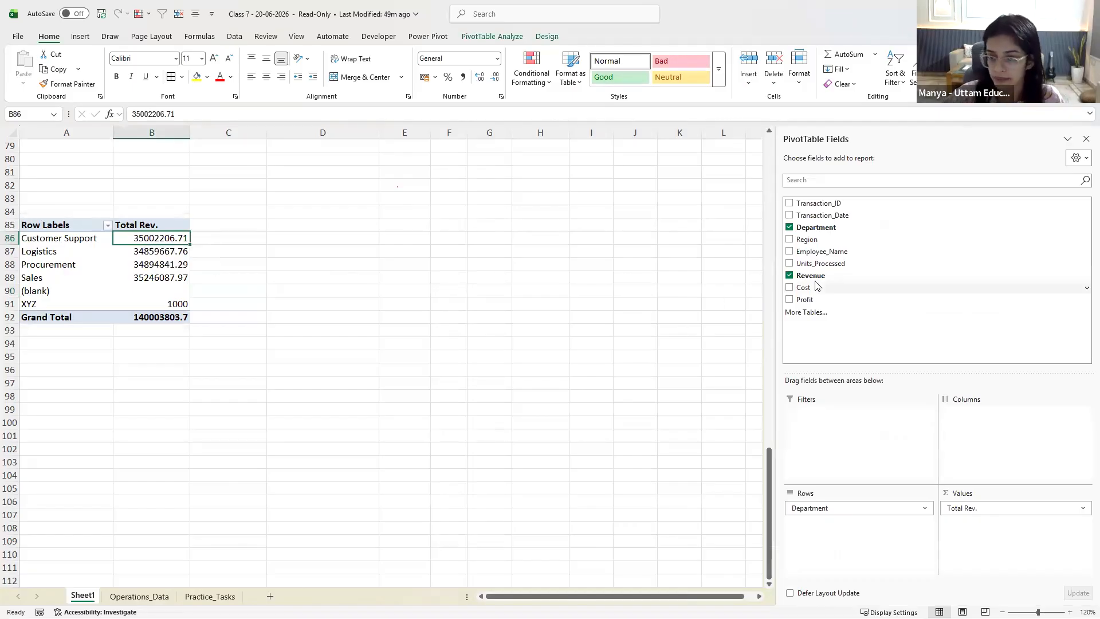
pyautogui.moveTo(818, 281); pyautogui.dragTo(984, 537)
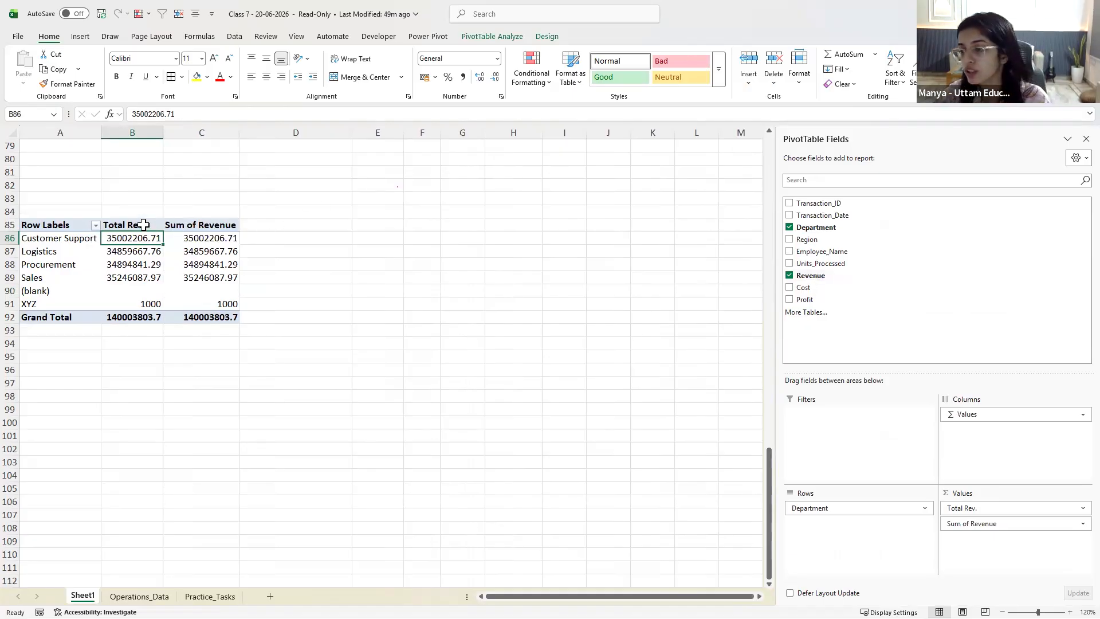
pyautogui.click(215, 227)
pyautogui.press('BackSpace')
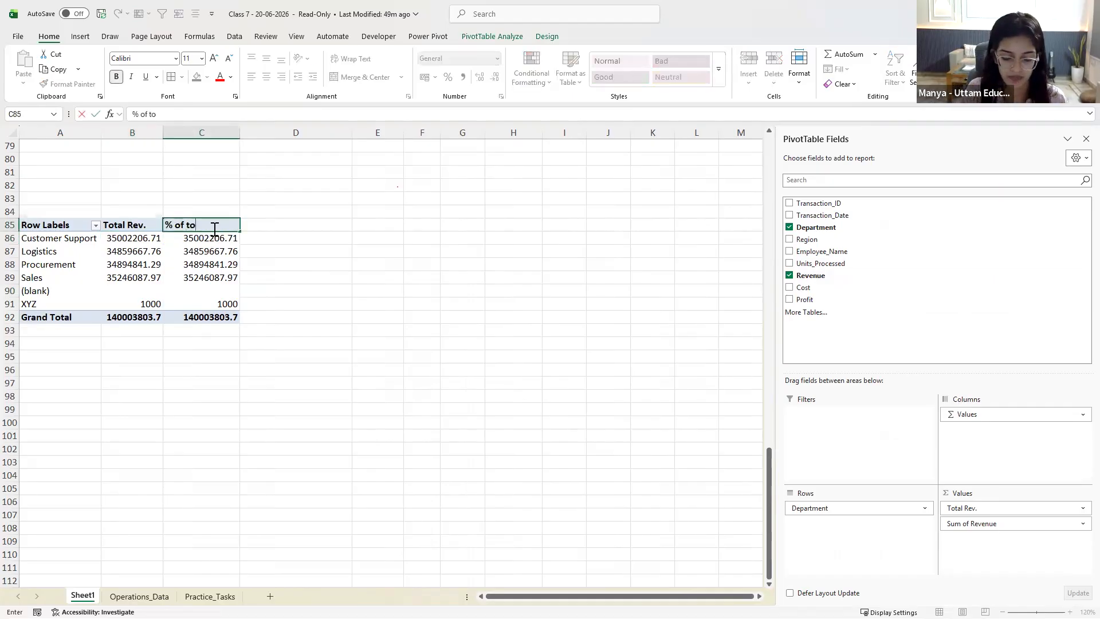
pyautogui.press('Return')
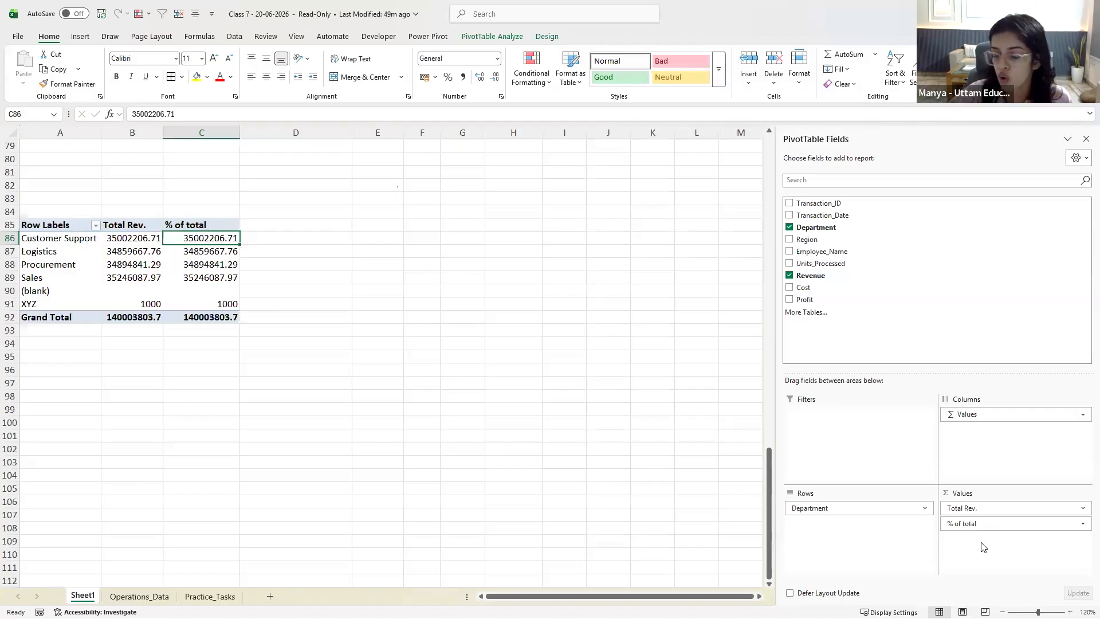
# Show the copied pivot table's "% of total" column as % of Grand Total
pyautogui.click(1072, 523)
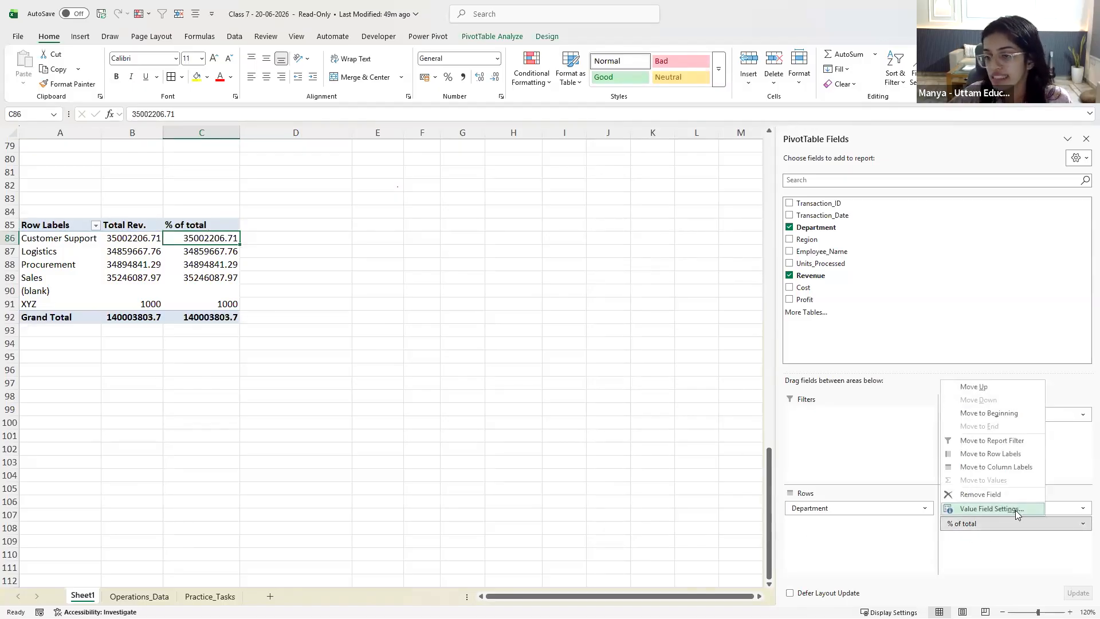
pyautogui.click(489, 212)
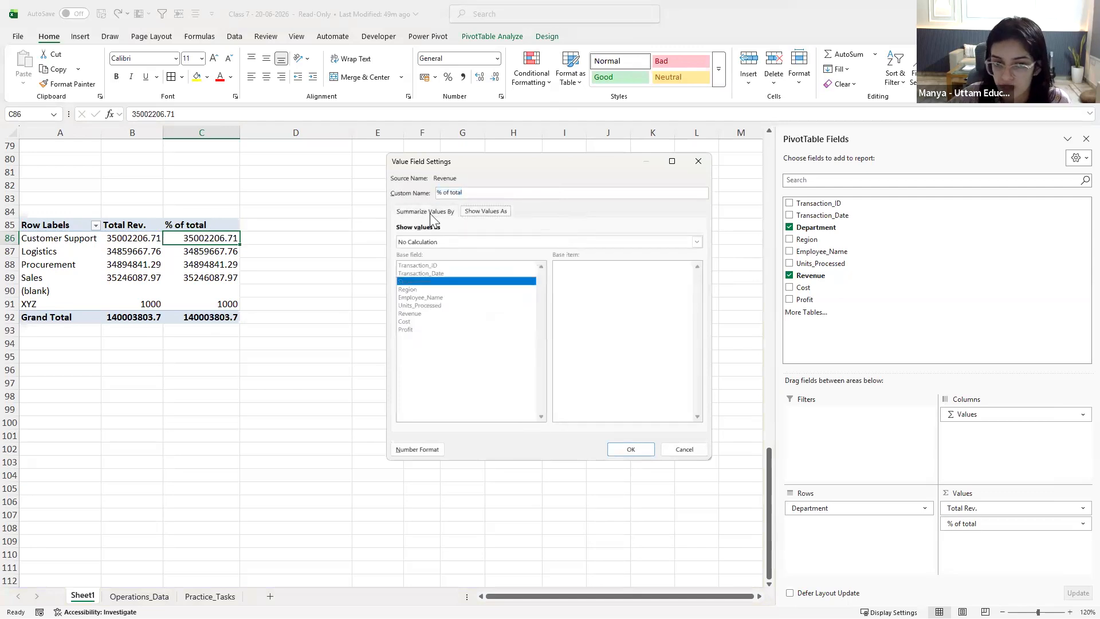
pyautogui.click(499, 242)
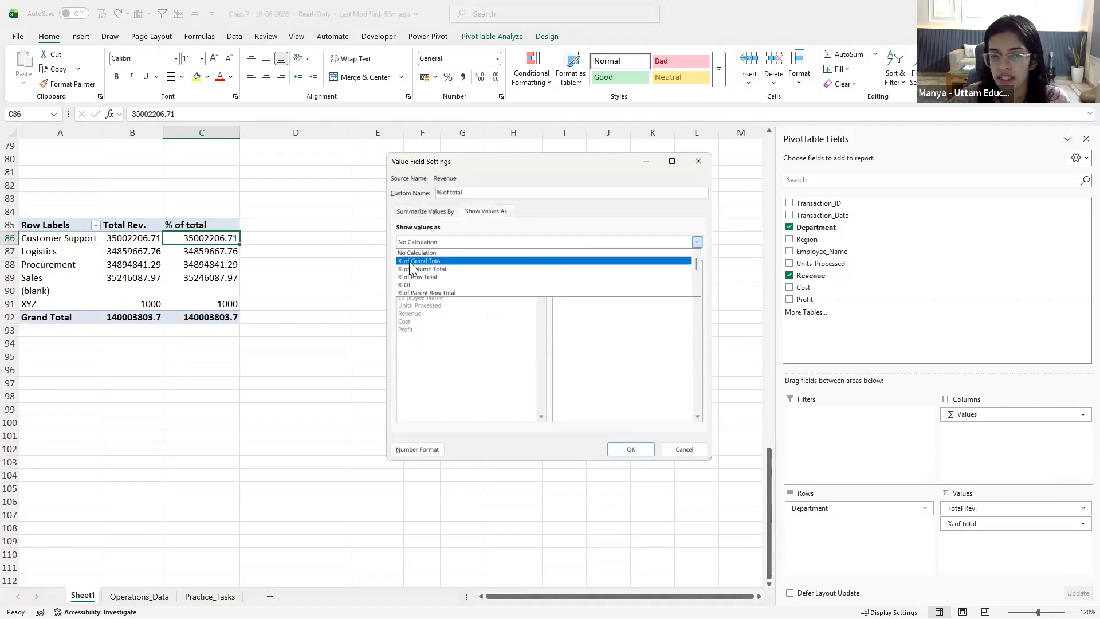
pyautogui.click(410, 261)
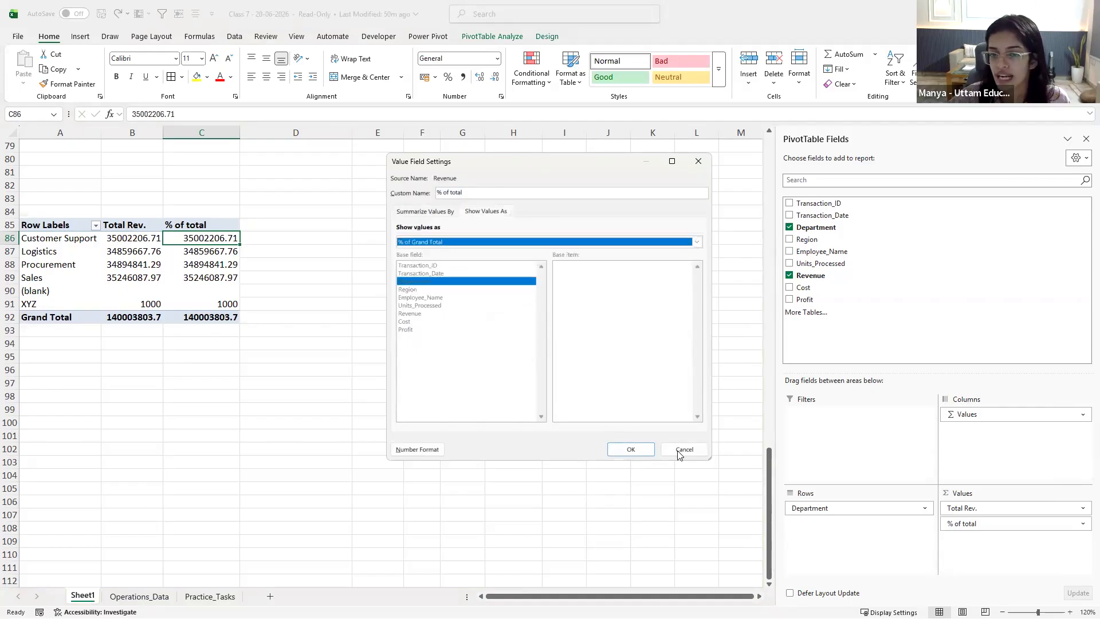
pyautogui.click(643, 450)
pyautogui.click(343, 356)
# Compare each Department's Total Rev. with its percentage and the grand total in the copied pivot table
pyautogui.click(193, 238)
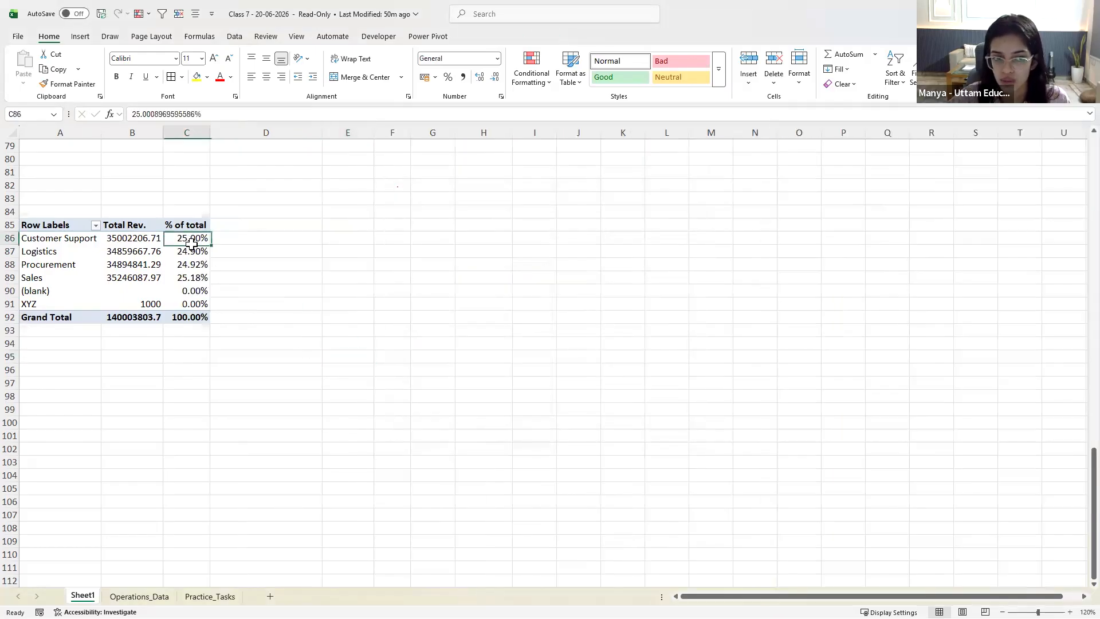
pyautogui.click(126, 239)
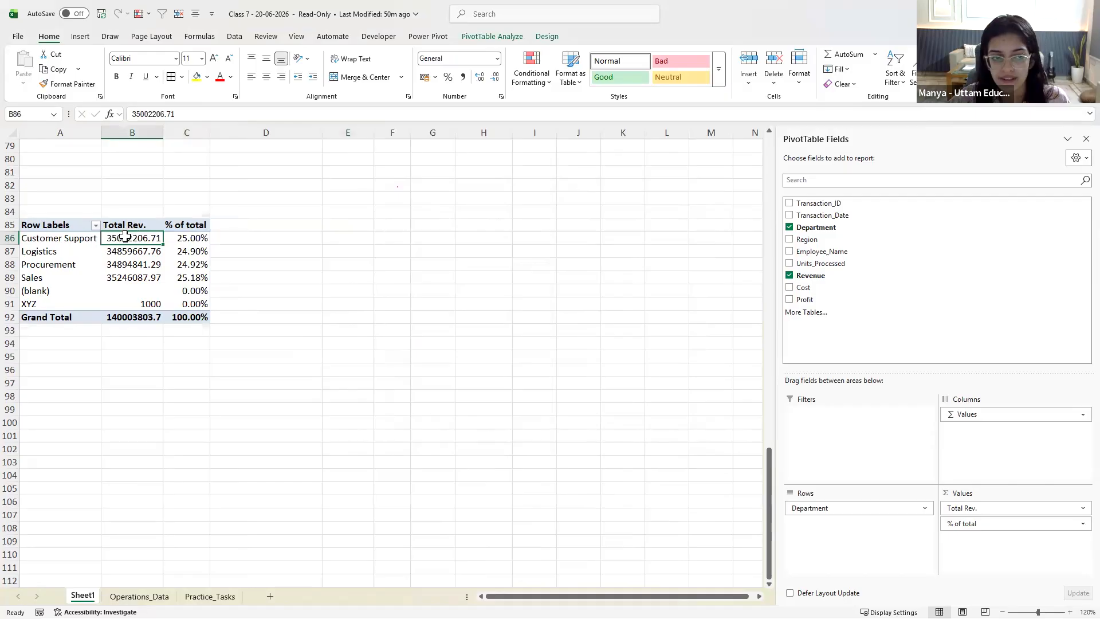
pyautogui.click(151, 319)
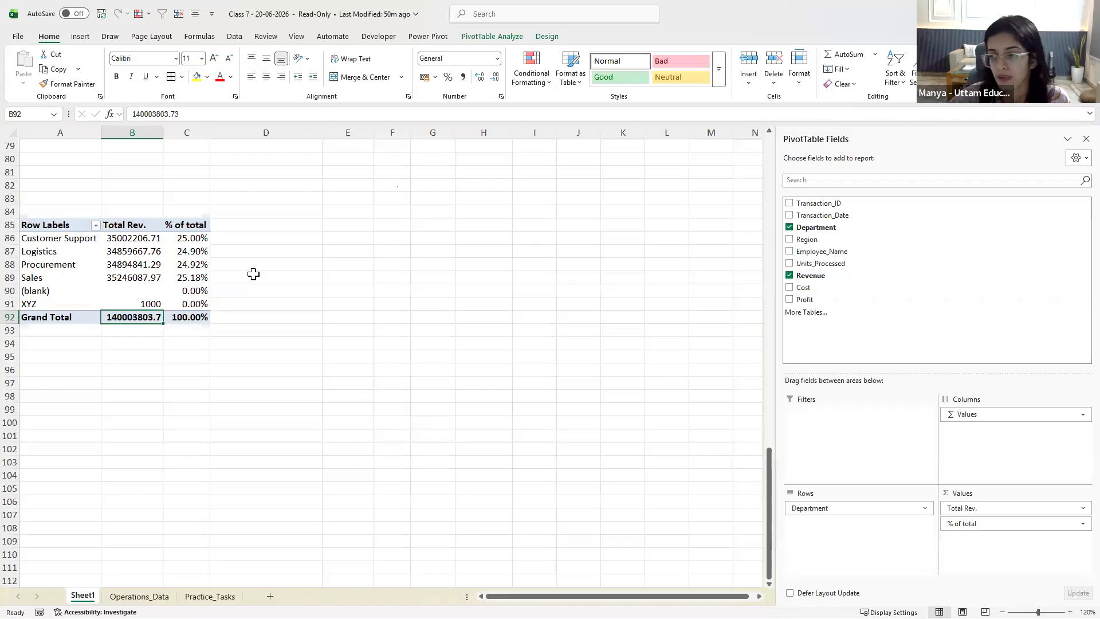
pyautogui.moveTo(189, 240); pyautogui.dragTo(195, 318)
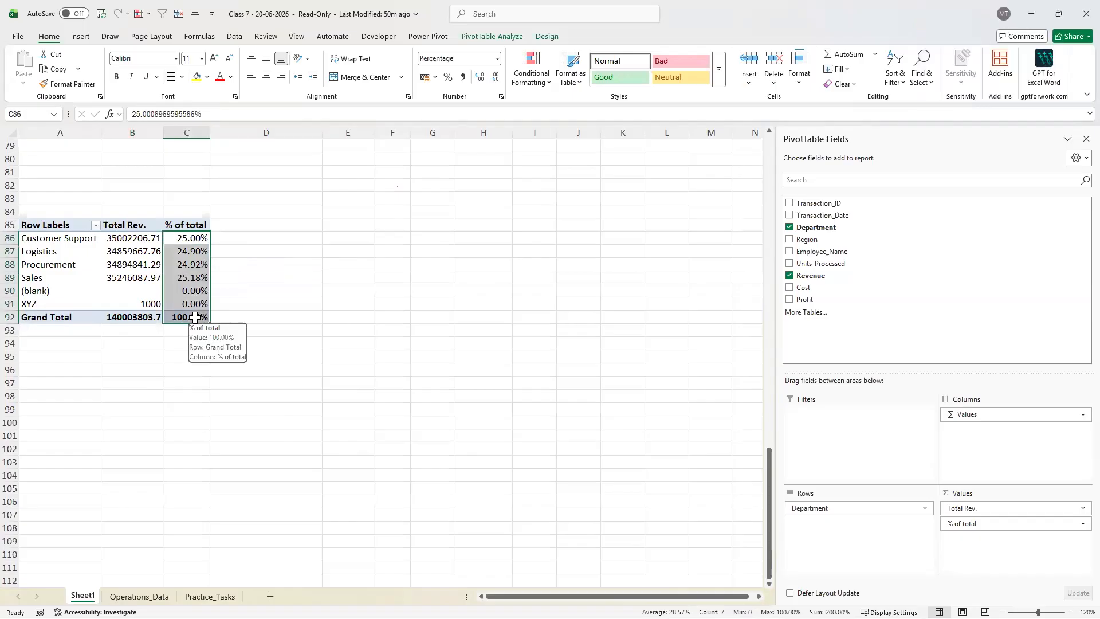
pyautogui.click(304, 307)
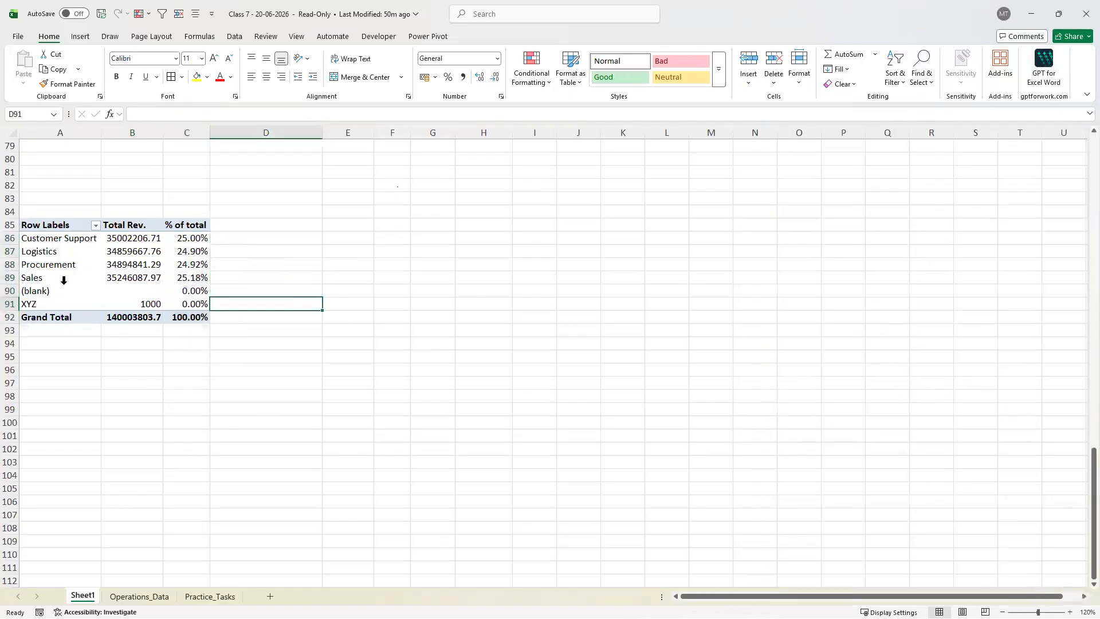
pyautogui.click(121, 273)
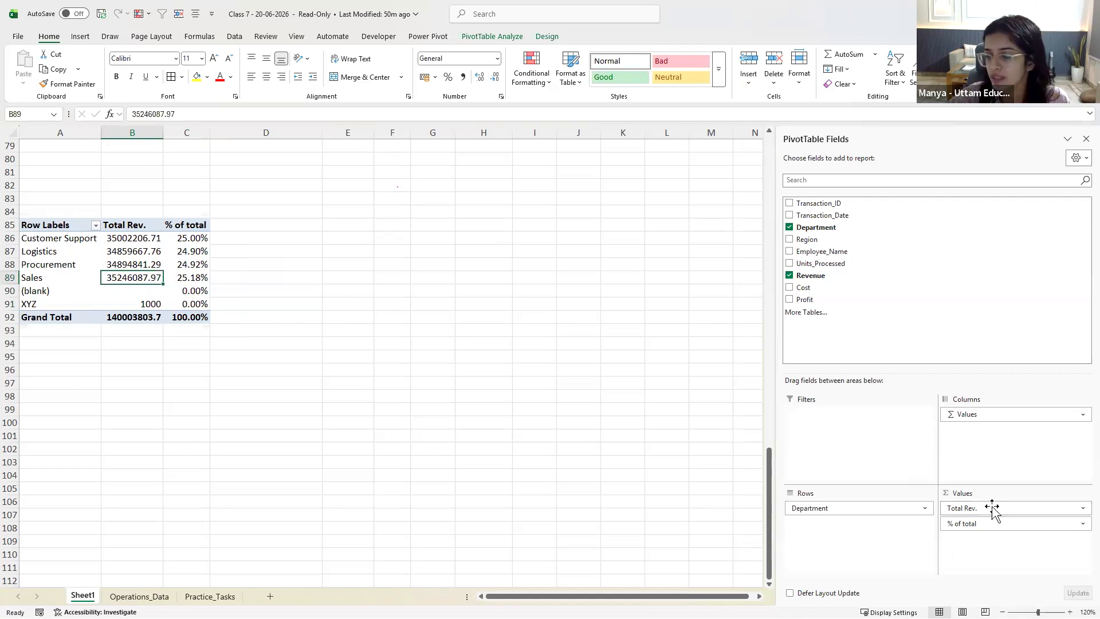
# Try removing Total Rev. from the copied pivot table's values, and undo the removal
pyautogui.click(143, 239)
pyautogui.moveTo(144, 257); pyautogui.dragTo(195, 302)
pyautogui.click(190, 238)
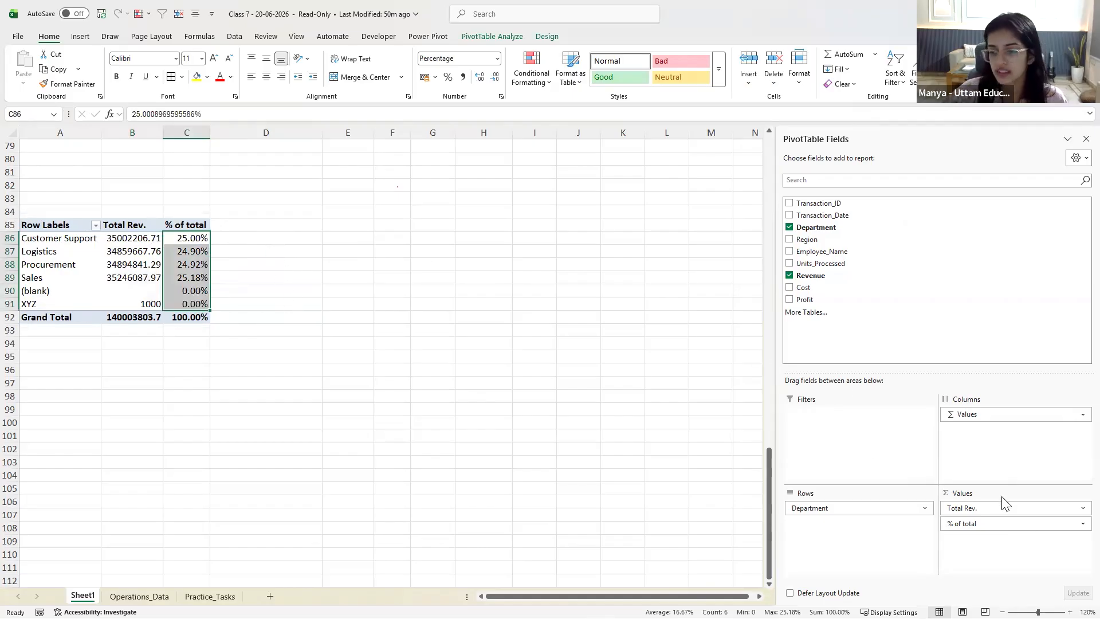
pyautogui.moveTo(1002, 508); pyautogui.dragTo(940, 273)
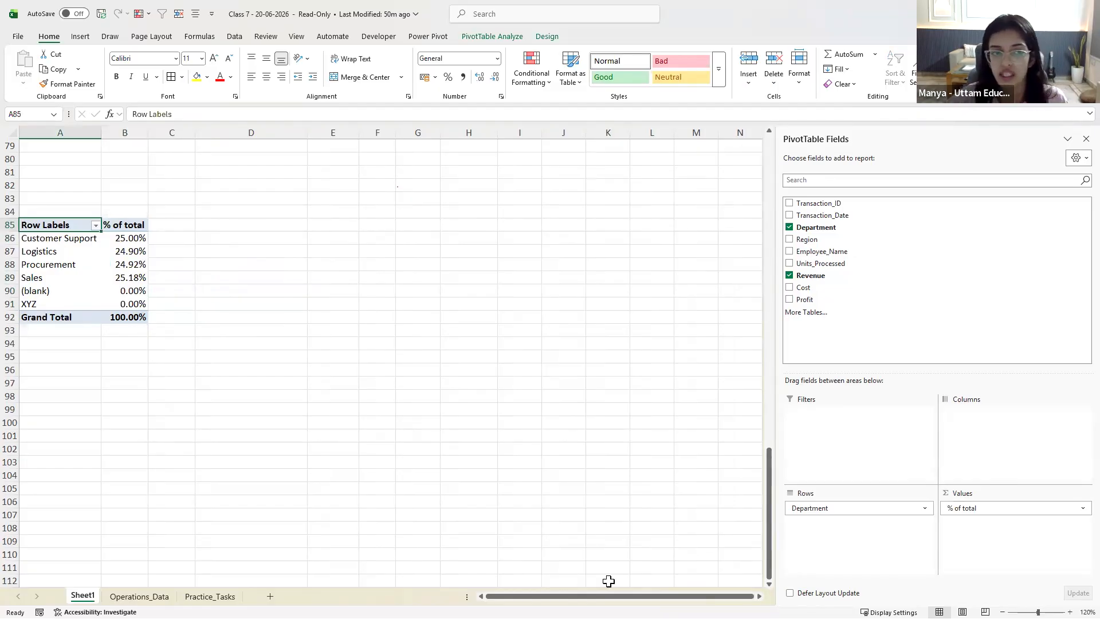
pyautogui.hotkey('ctrl', 'z')
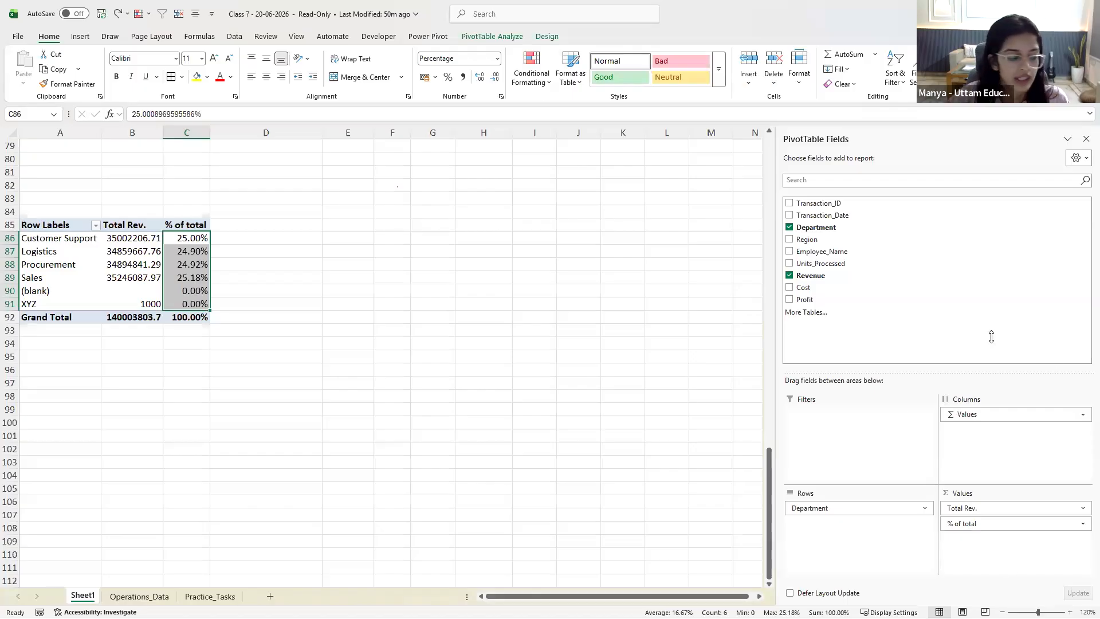
# Add Profit to the copied pivot table's values, show it as % of Grand Total and check the column
pyautogui.moveTo(805, 300); pyautogui.dragTo(1038, 552)
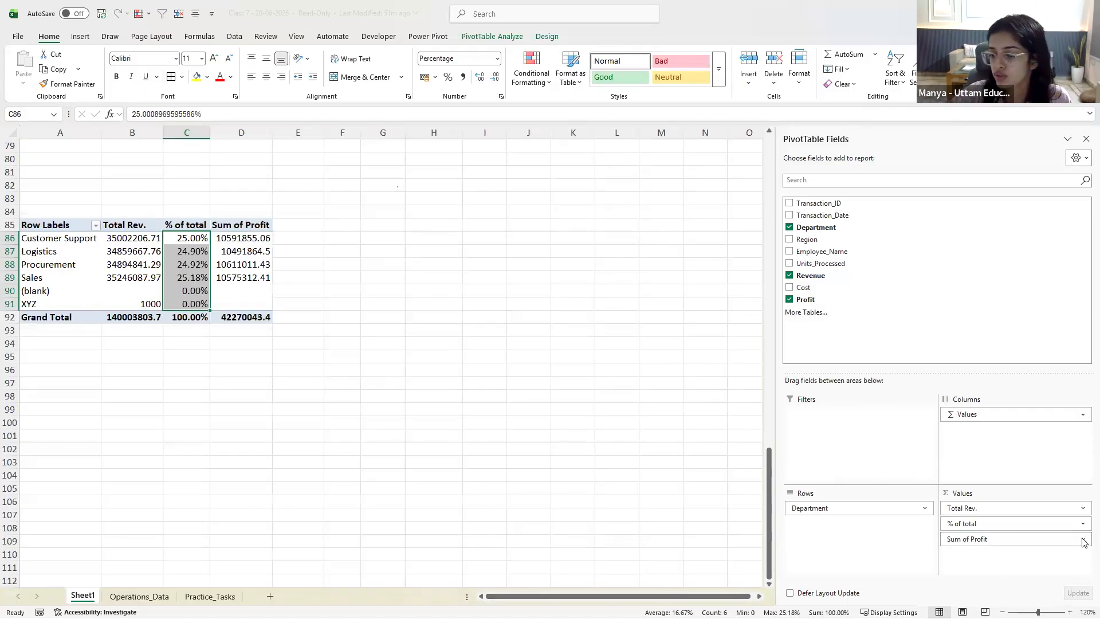
pyautogui.click(1044, 535)
pyautogui.click(1015, 523)
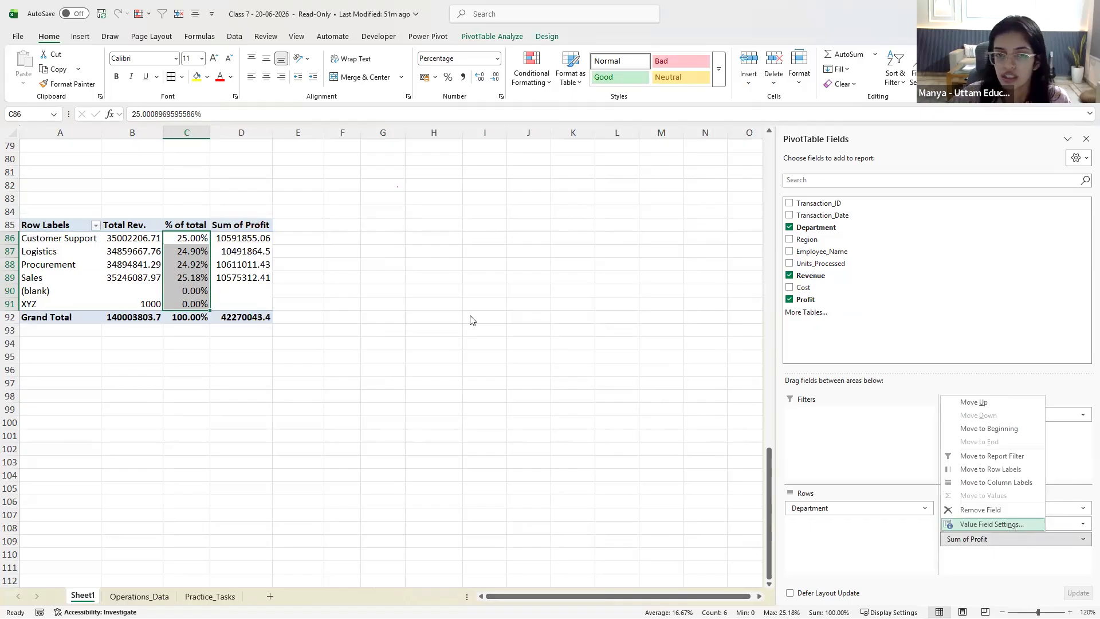
pyautogui.click(484, 212)
pyautogui.click(476, 243)
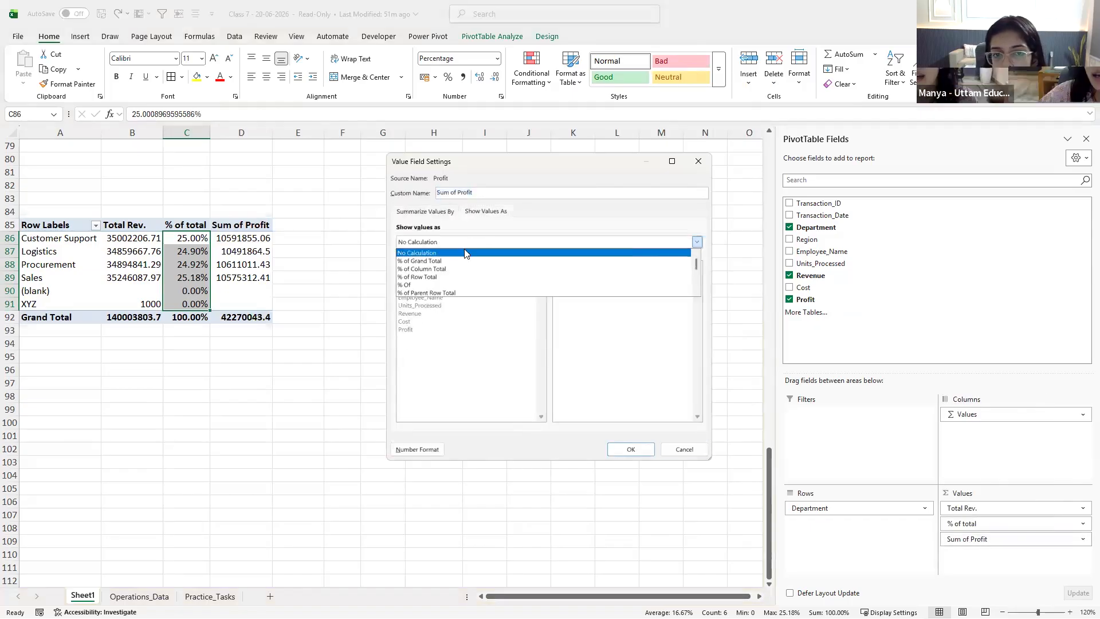
pyautogui.click(447, 262)
pyautogui.click(632, 449)
pyautogui.click(452, 472)
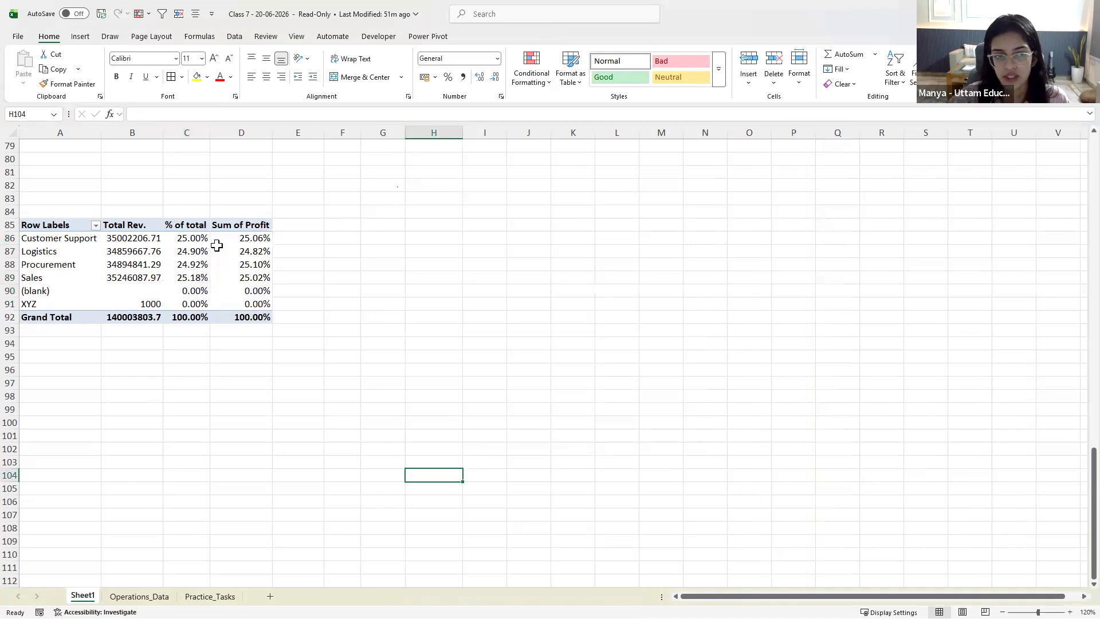
pyautogui.moveTo(232, 237); pyautogui.dragTo(239, 316)
pyautogui.click(265, 313)
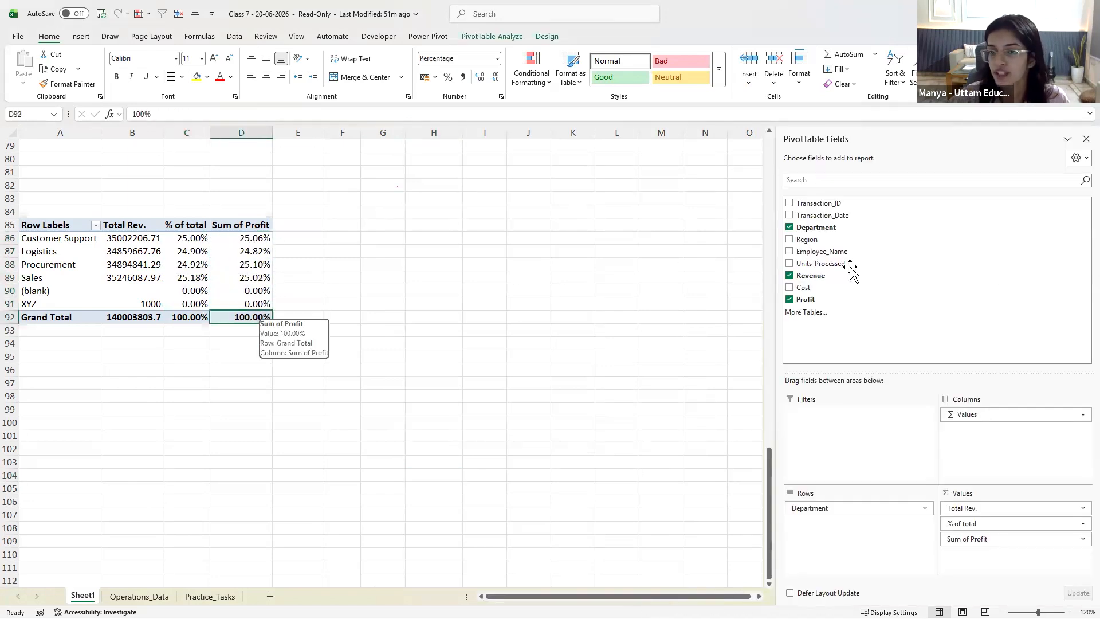
# Add Profit to the values again, and keep only a single Sum of Profit column without the percentage calculation
pyautogui.moveTo(823, 301); pyautogui.dragTo(980, 526)
pyautogui.click(502, 420)
pyautogui.click(289, 238)
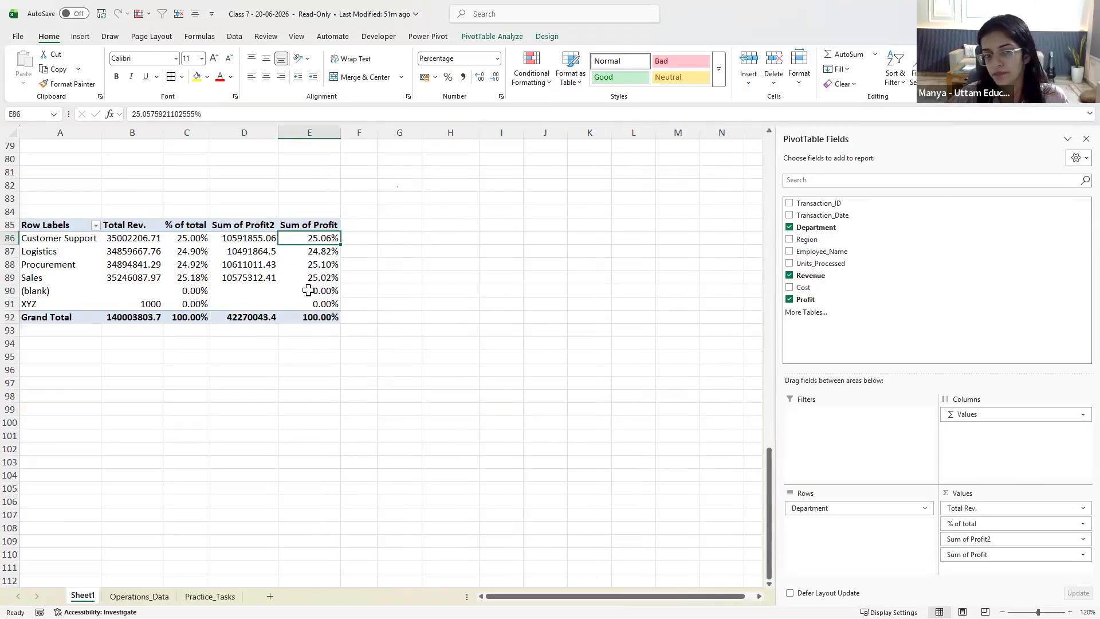
pyautogui.scroll(16, 344, 287)
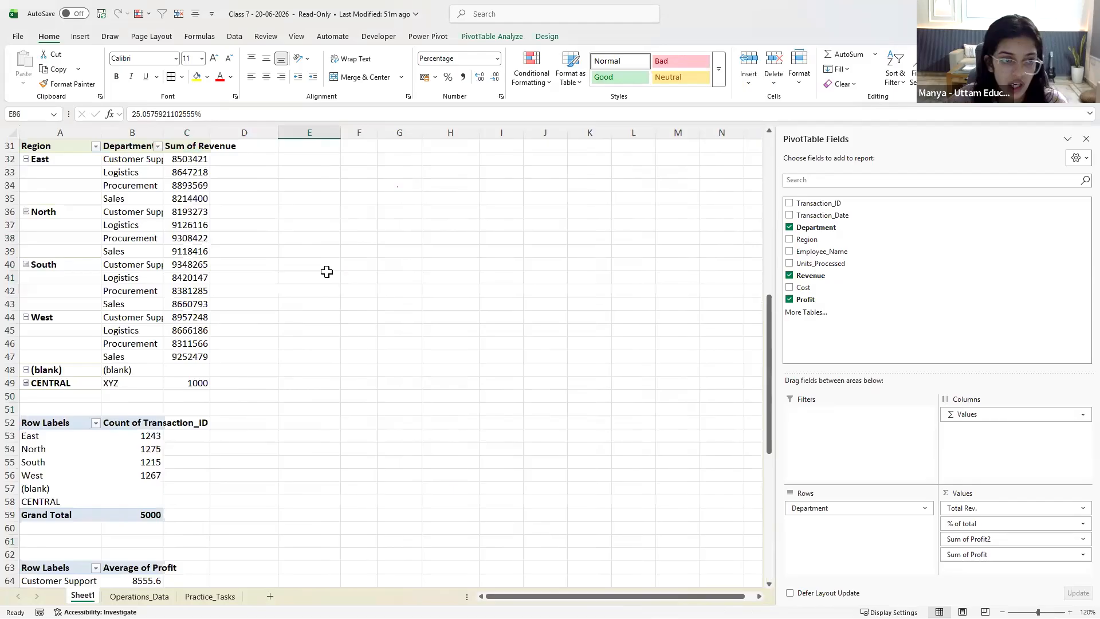
pyautogui.scroll(3, 327, 271)
pyautogui.scroll(-20, 337, 303)
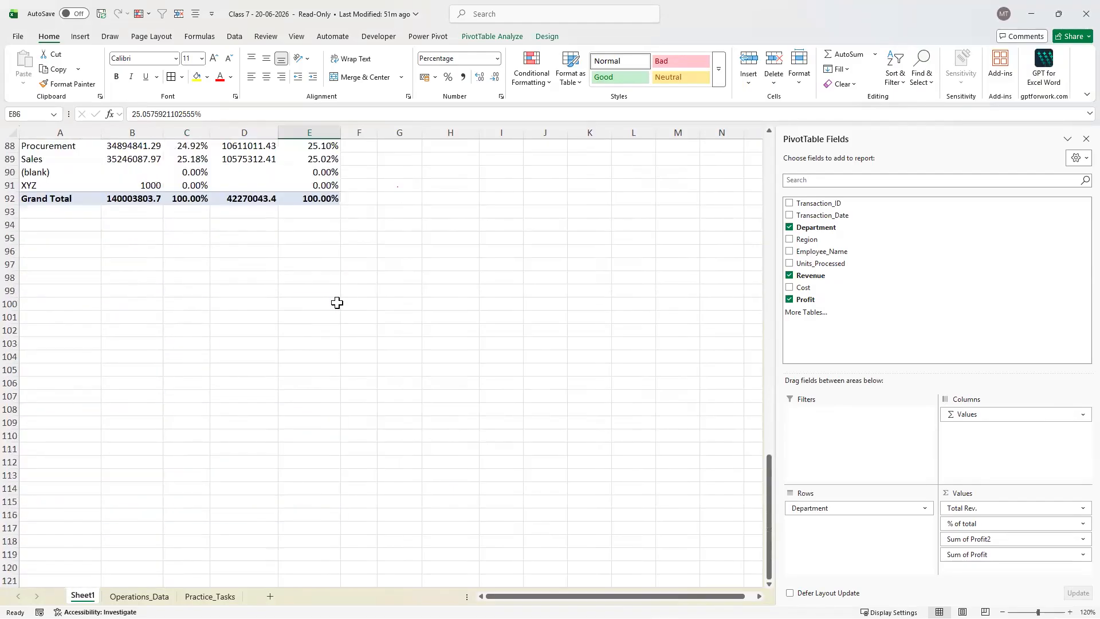
pyautogui.scroll(4, 301, 250)
pyautogui.moveTo(1015, 539); pyautogui.dragTo(929, 264)
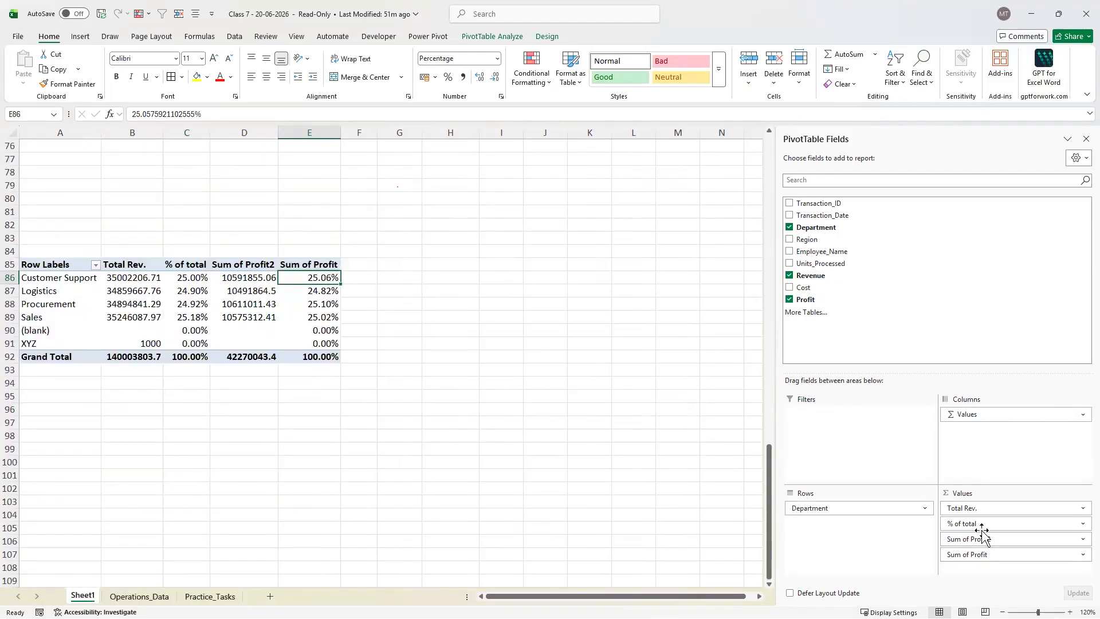
pyautogui.moveTo(980, 537)
pyautogui.mouseDown()
pyautogui.moveTo(951, 432)
pyautogui.moveTo(837, 278)
pyautogui.moveTo(814, 301)
pyautogui.moveTo(896, 437)
pyautogui.moveTo(983, 544)
pyautogui.mouseUp()
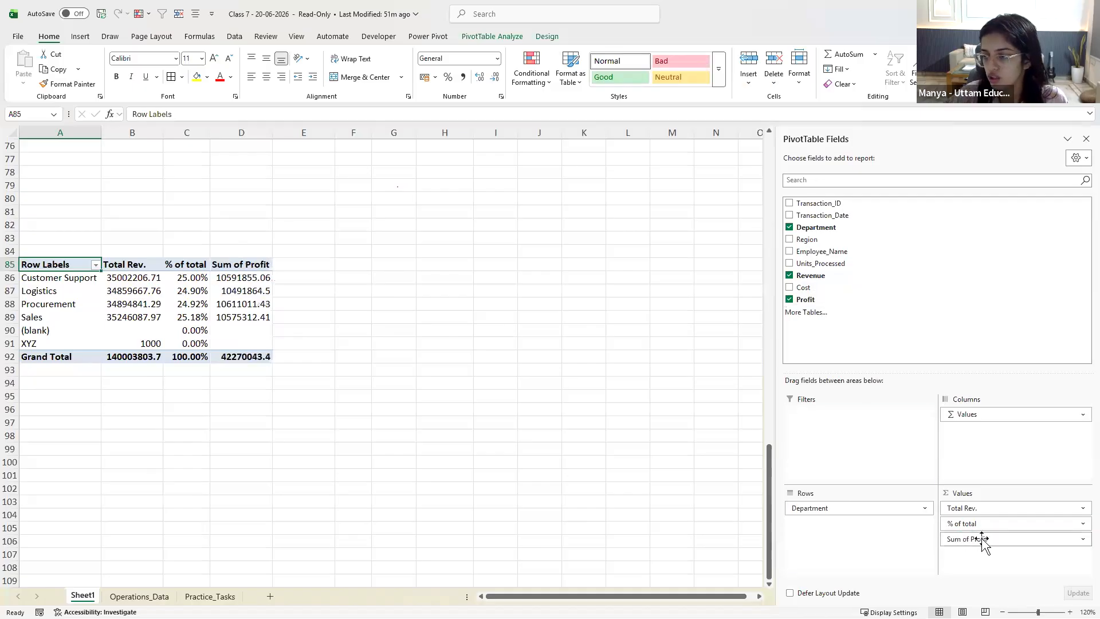
# Change the remaining Sum of Profit field's calculation to % of Grand Total
pyautogui.click(1077, 539)
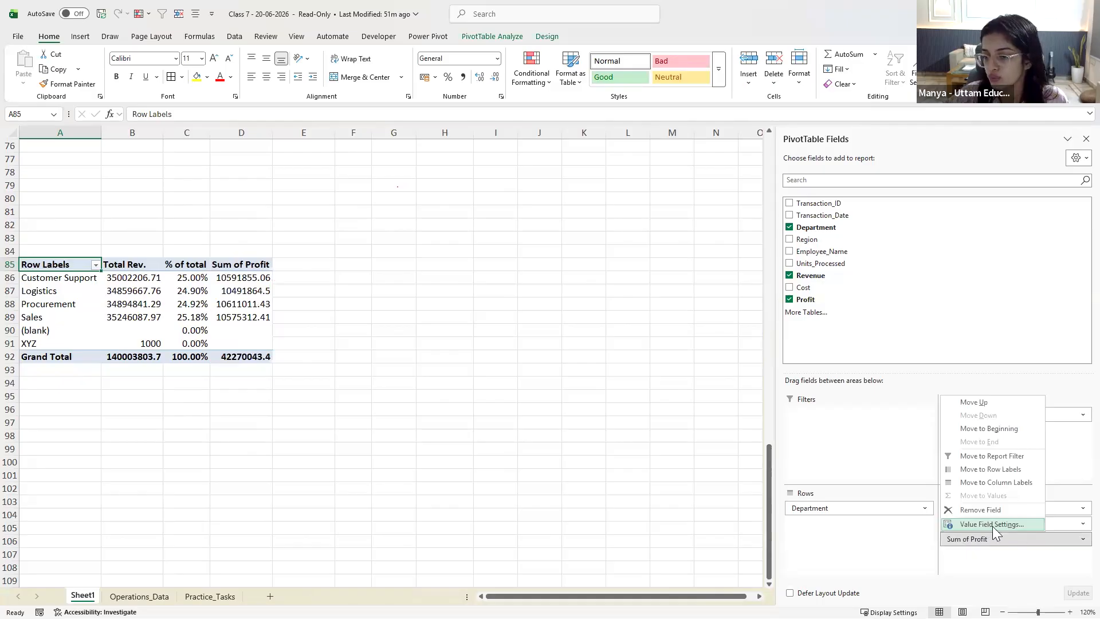
pyautogui.click(1010, 526)
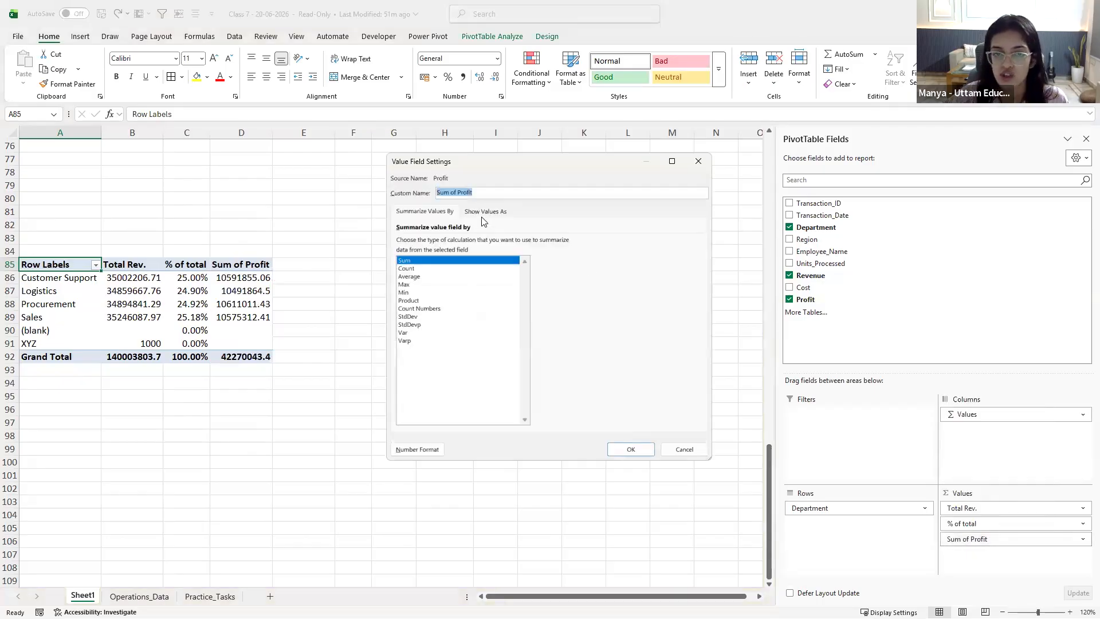
pyautogui.click(481, 213)
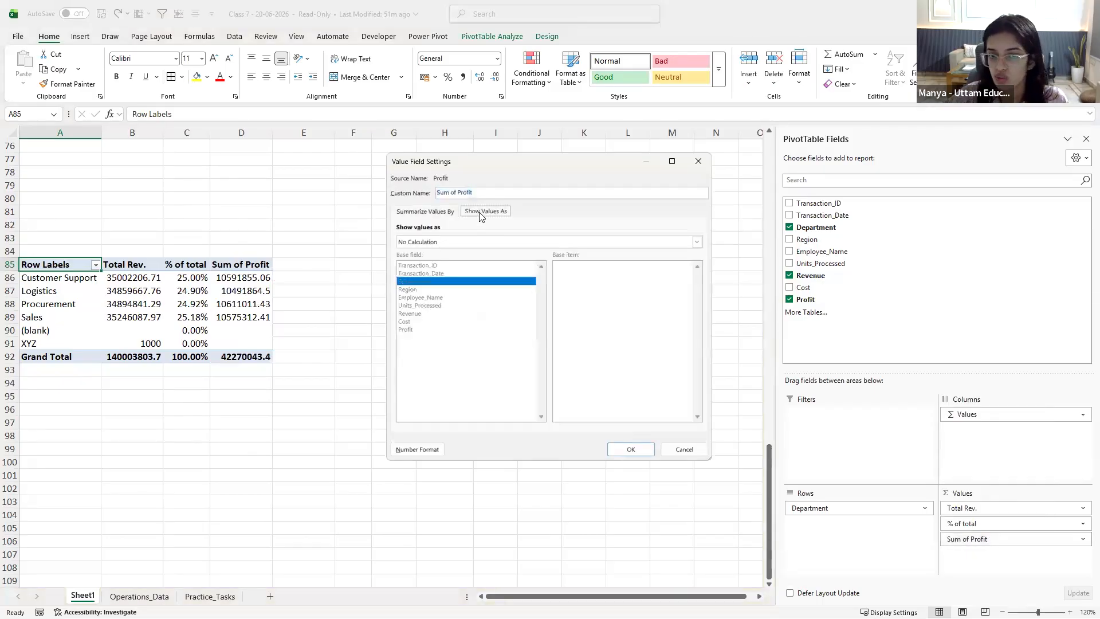
pyautogui.click(494, 242)
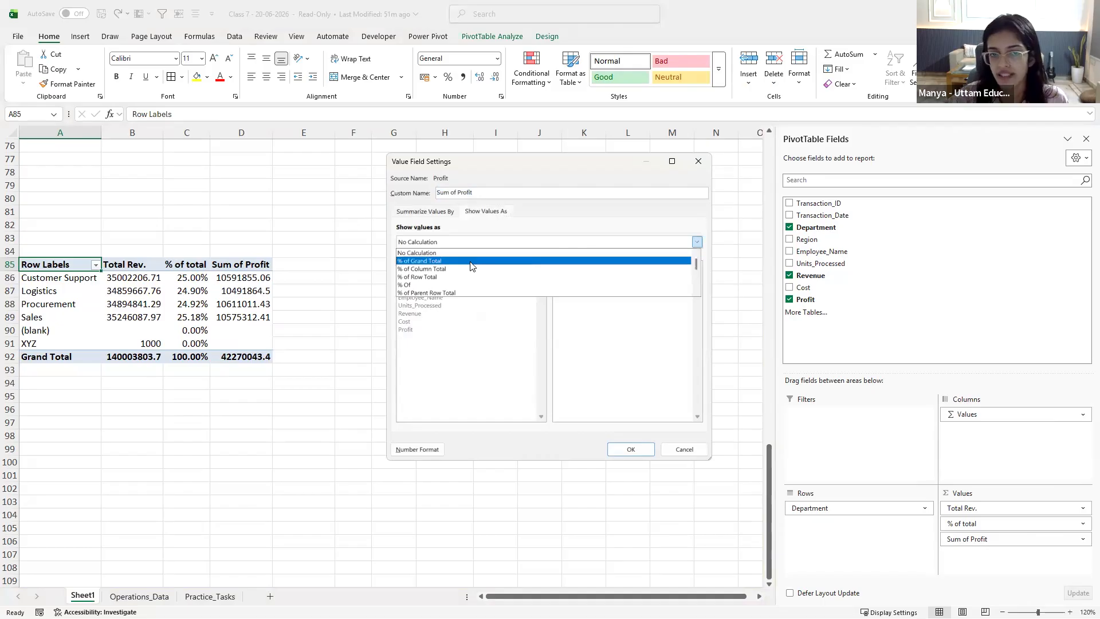
pyautogui.click(471, 261)
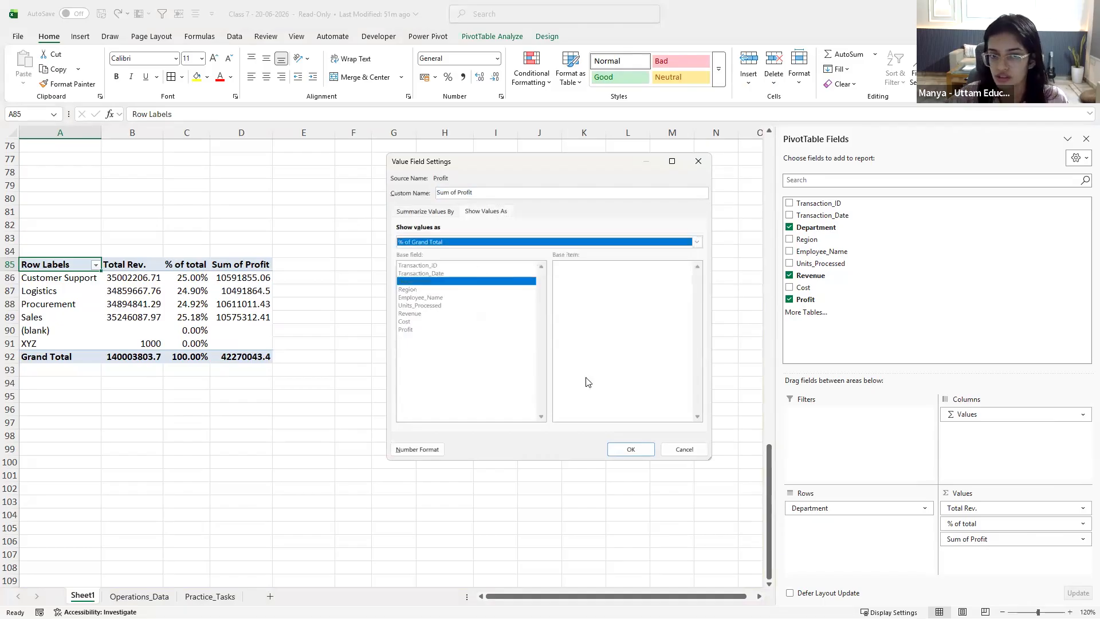
pyautogui.click(630, 448)
# Compare the revenue and profit percentages of the departments and their grand totals
pyautogui.moveTo(255, 278); pyautogui.dragTo(258, 343)
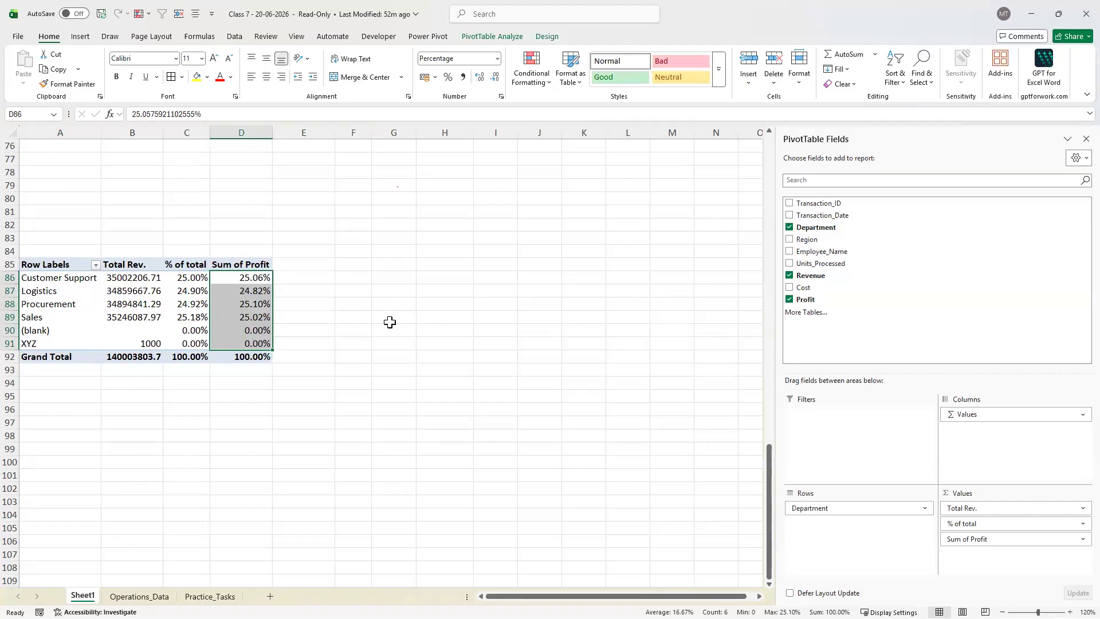
pyautogui.click(184, 358)
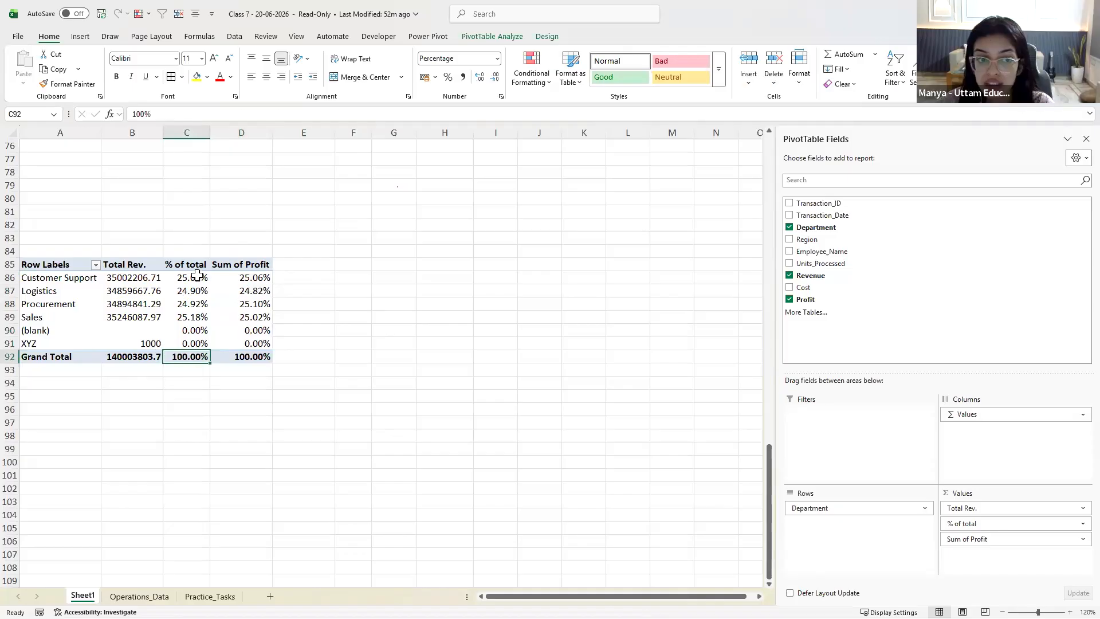
pyautogui.moveTo(194, 274); pyautogui.dragTo(195, 356)
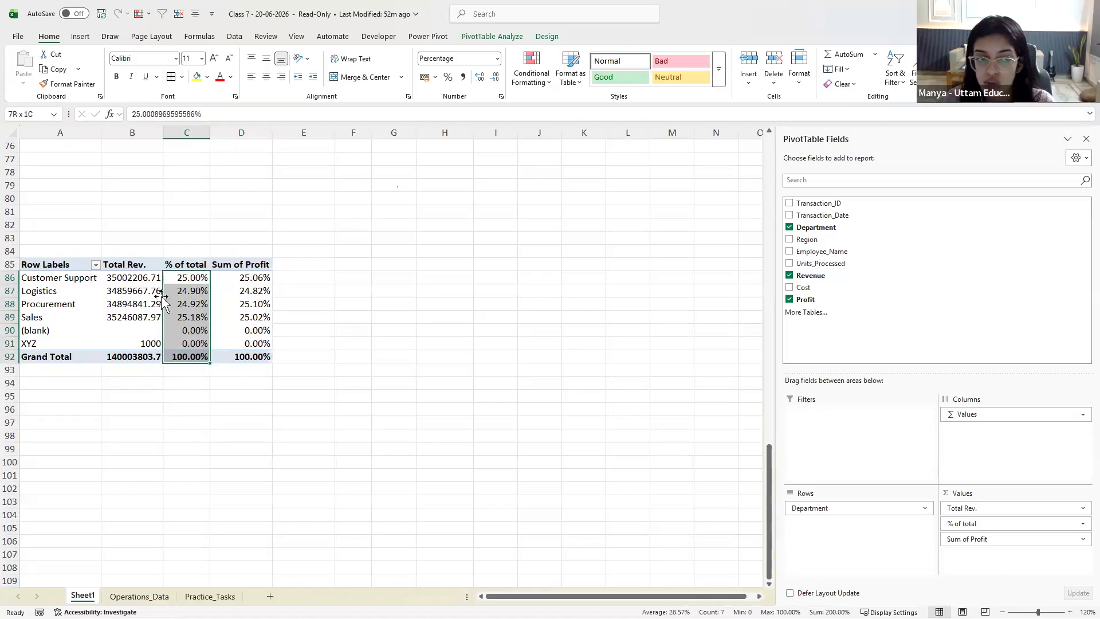
pyautogui.click(256, 282)
pyautogui.moveTo(248, 339); pyautogui.dragTo(248, 371)
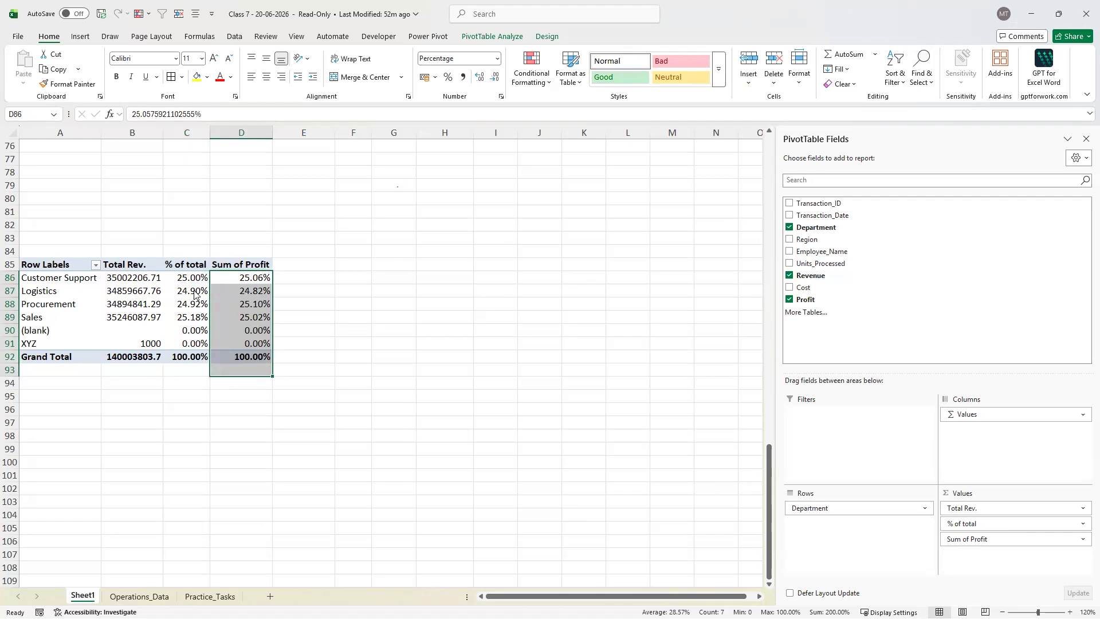
# Widen column C and rename the "% of total" header in C85 to "% of total of rev."
pyautogui.click(195, 268)
pyautogui.click(239, 266)
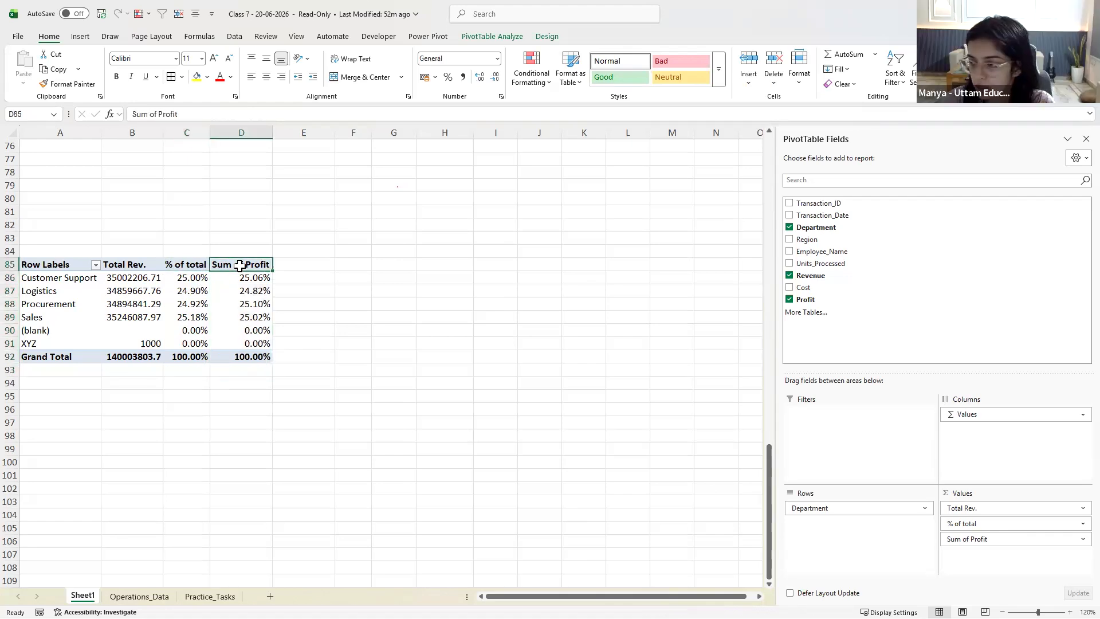
pyautogui.click(187, 265)
pyautogui.moveTo(209, 132); pyautogui.dragTo(236, 133)
pyautogui.click(183, 113)
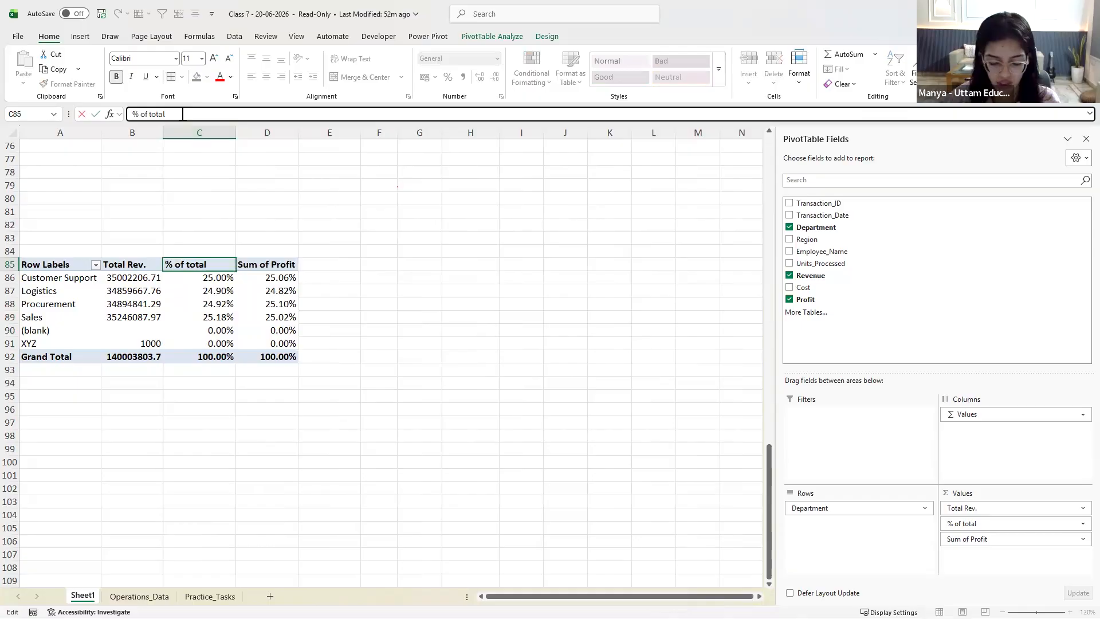
pyautogui.write('of rev.')
pyautogui.press('Return')
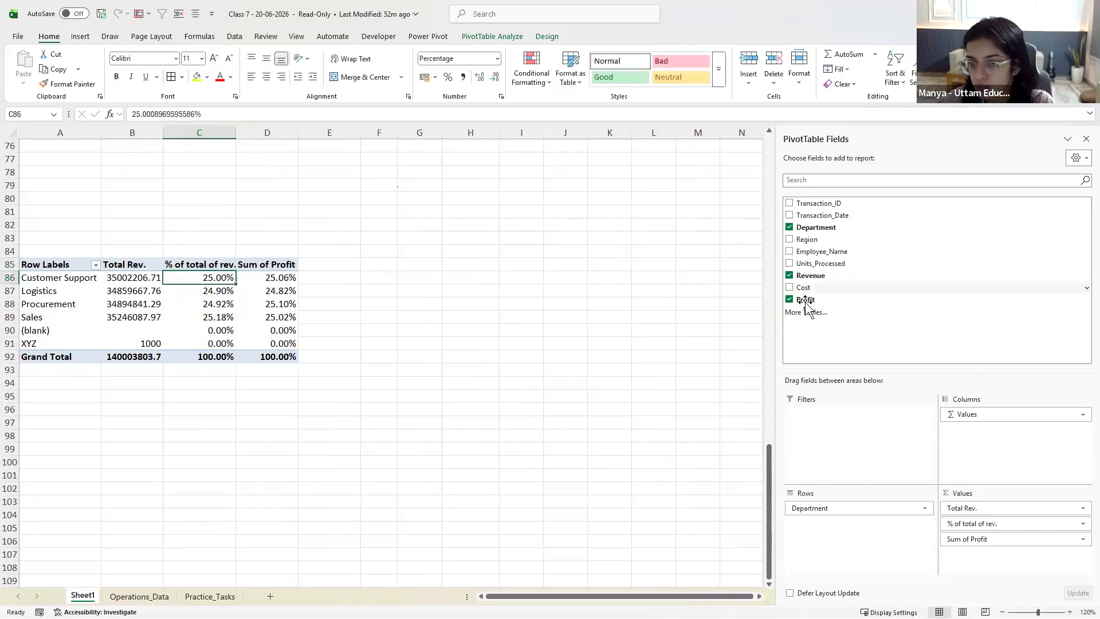
# Add Profit to the values again as a plain sum, placed between the revenue percentage and profit percentage columns
pyautogui.moveTo(804, 301); pyautogui.dragTo(995, 532)
pyautogui.click(277, 277)
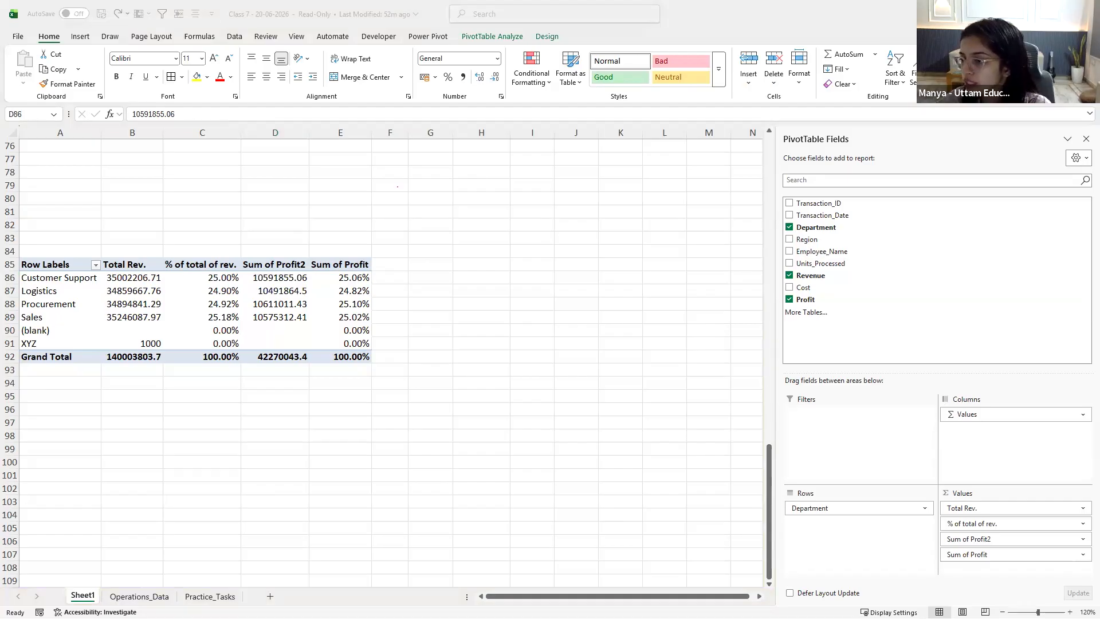
pyautogui.click(264, 280)
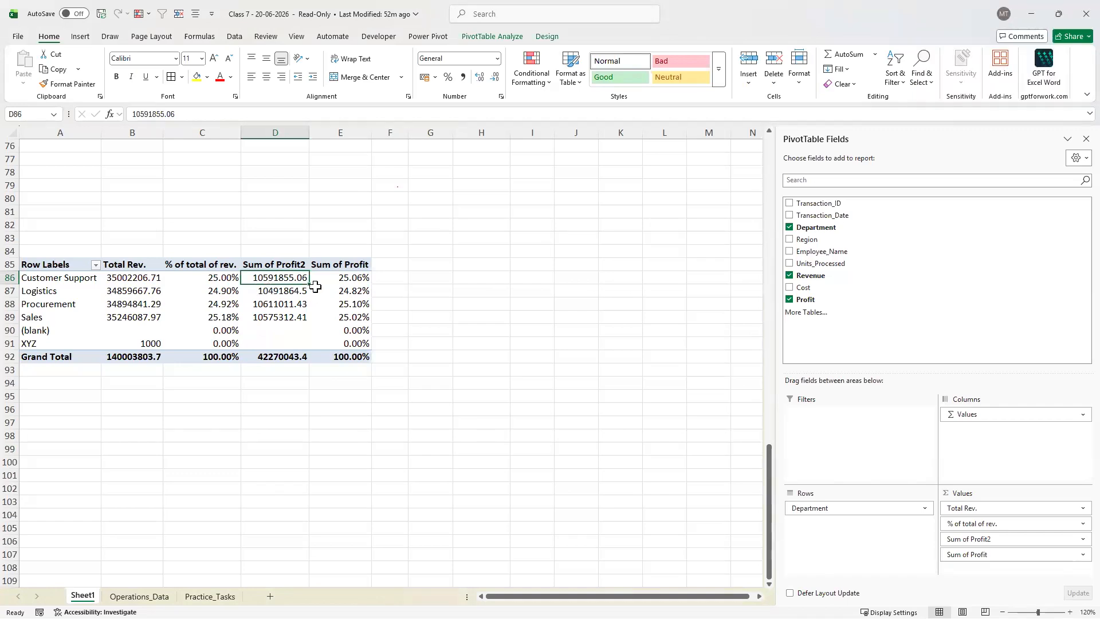
pyautogui.click(339, 283)
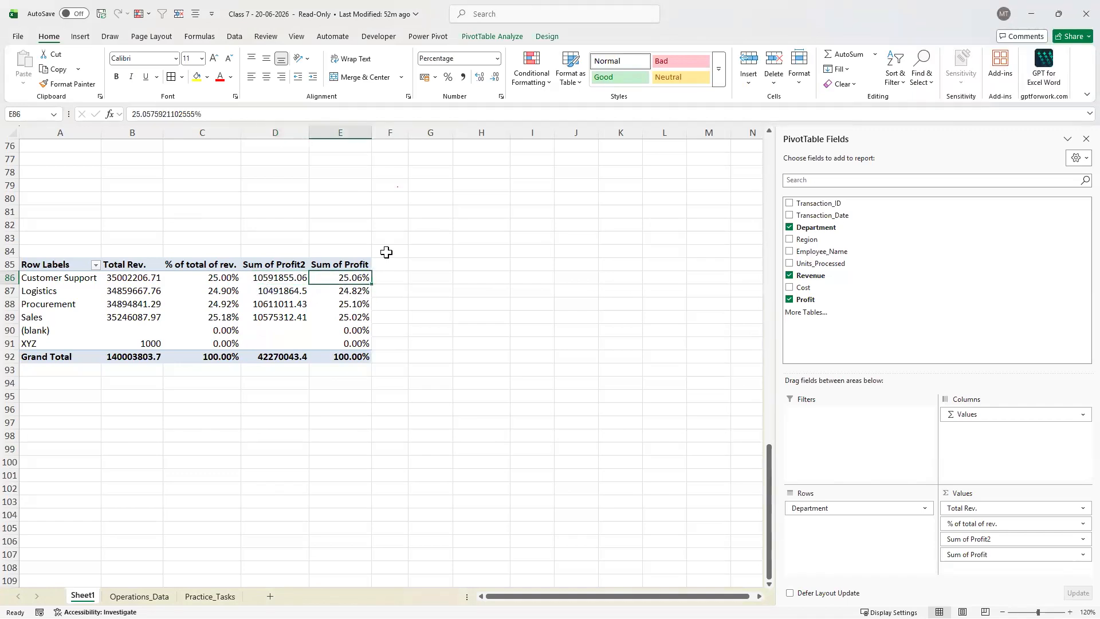
# Copy the Region and Department revenue pivot table in A31:C49 to A96 and fit column B to its contents
pyautogui.scroll(15, 314, 243)
pyautogui.scroll(4, 314, 242)
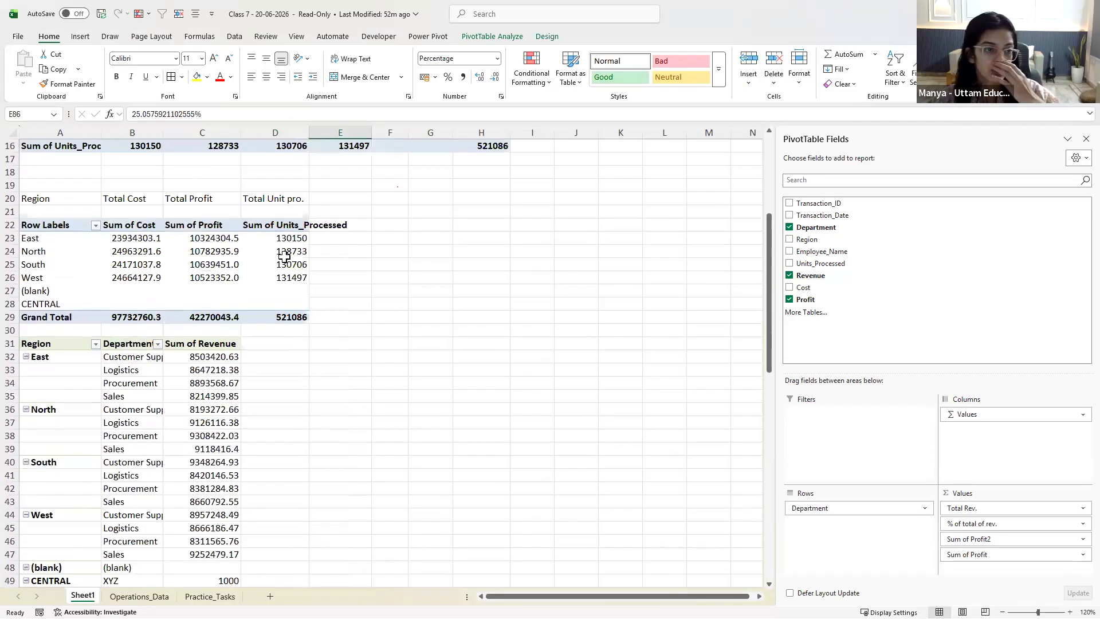
pyautogui.scroll(-1, 290, 250)
pyautogui.moveTo(35, 259); pyautogui.dragTo(208, 502)
pyautogui.hotkey('ctrl', 'c')
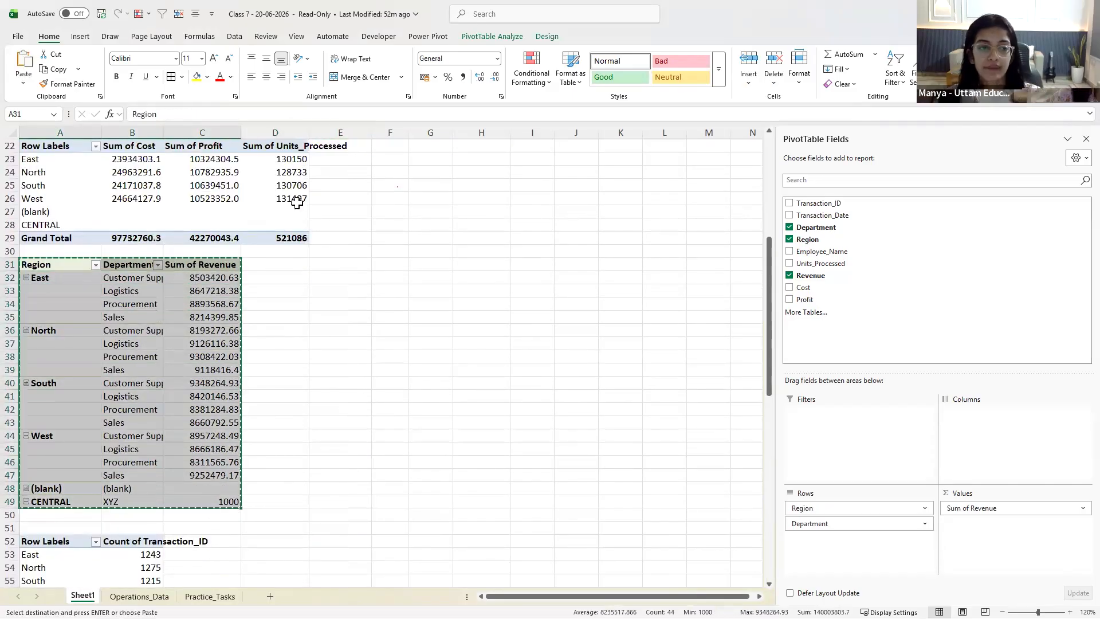
pyautogui.scroll(-20, 295, 207)
pyautogui.scroll(3, 35, 195)
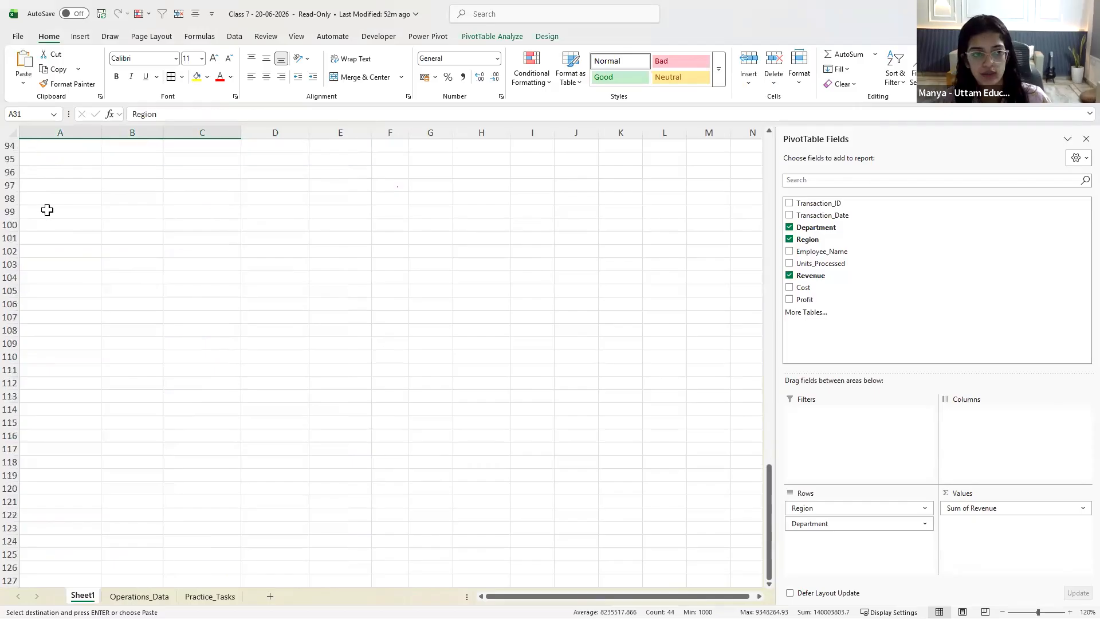
pyautogui.click(46, 211)
pyautogui.click(257, 250)
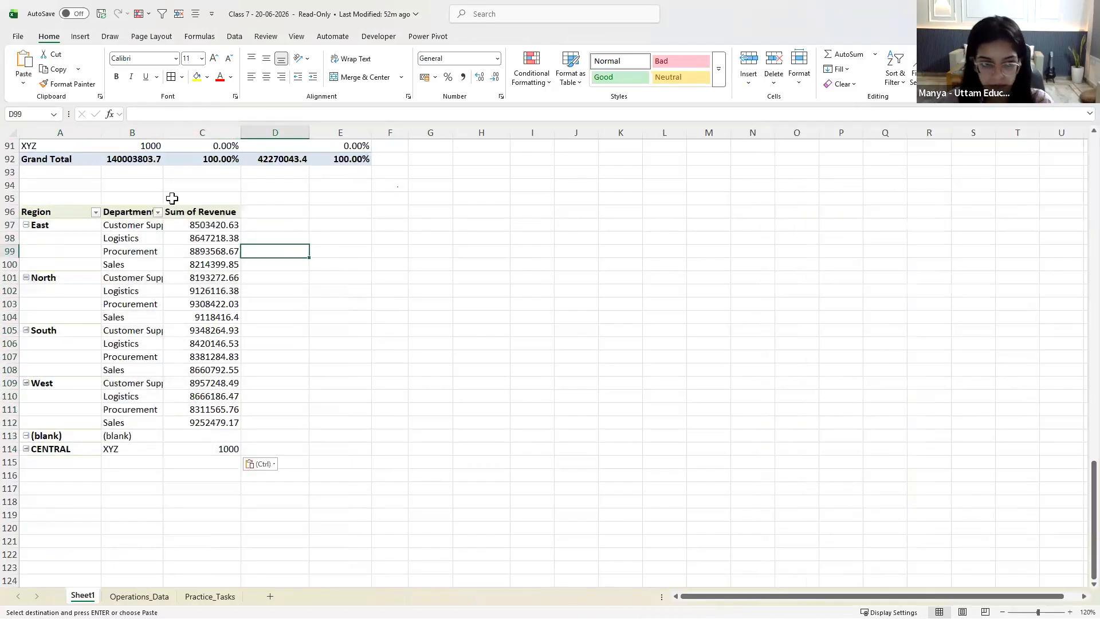
pyautogui.doubleClick(163, 132)
pyautogui.click(138, 277)
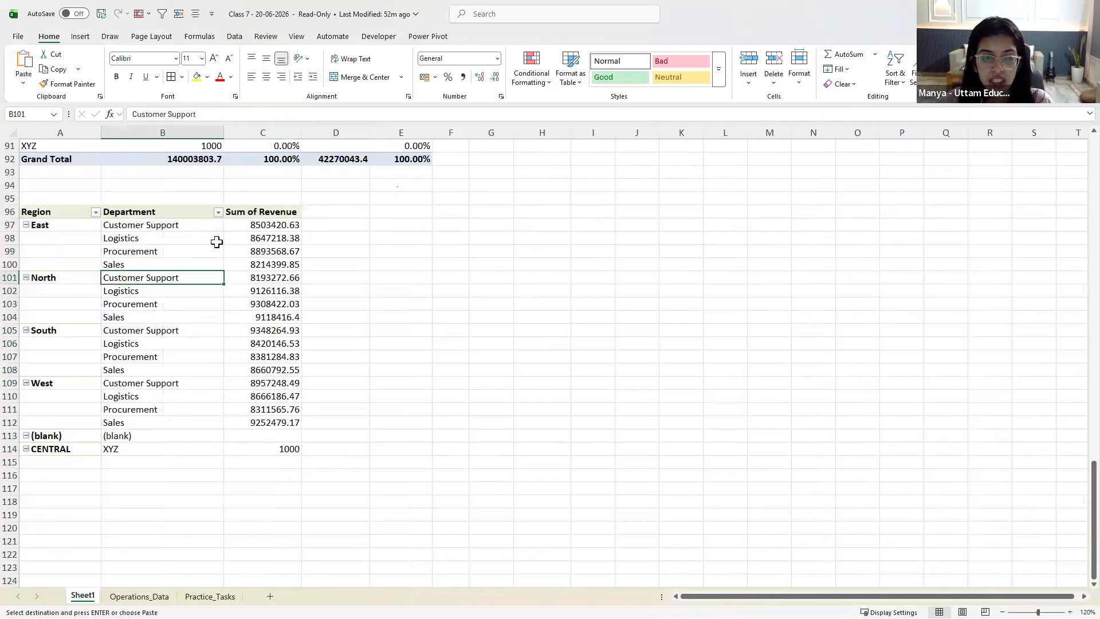
# Bring up the grand totals display options for the copied Region and Department pivot table at A96
pyautogui.click(186, 232)
pyautogui.moveTo(966, 514)
pyautogui.mouseDown()
pyautogui.moveTo(939, 279)
pyautogui.moveTo(969, 512)
pyautogui.mouseUp()
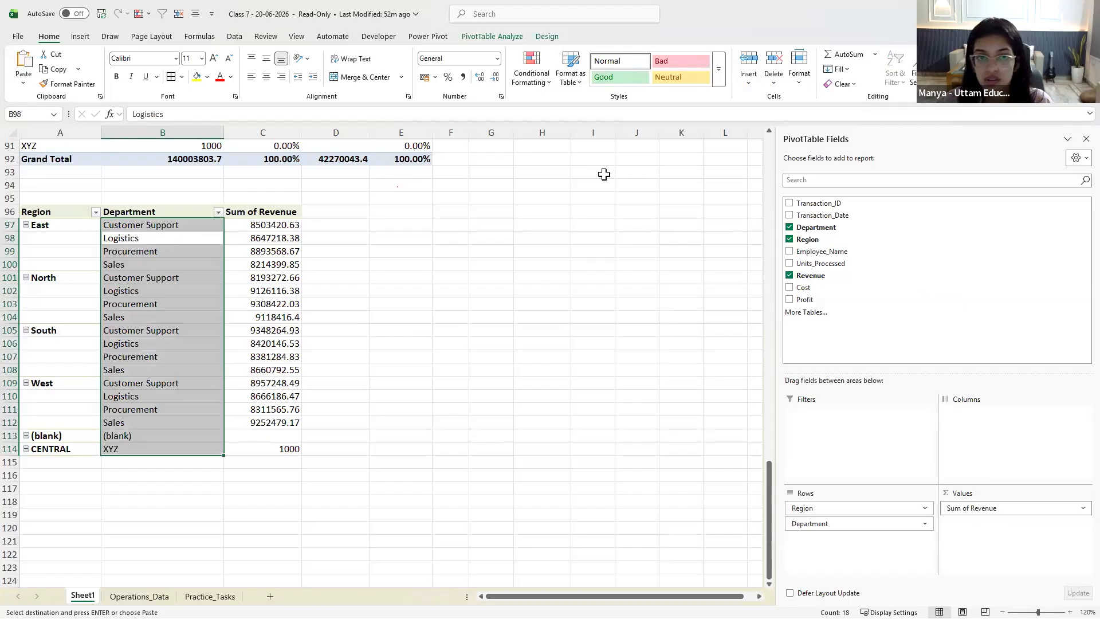
pyautogui.click(547, 38)
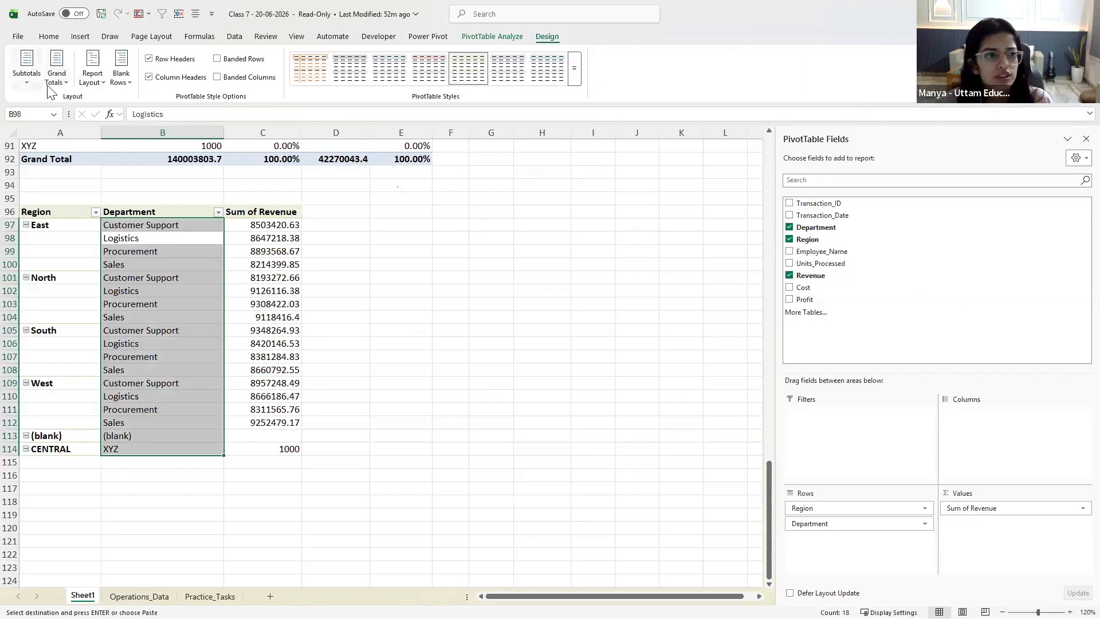
pyautogui.click(27, 72)
pyautogui.click(56, 75)
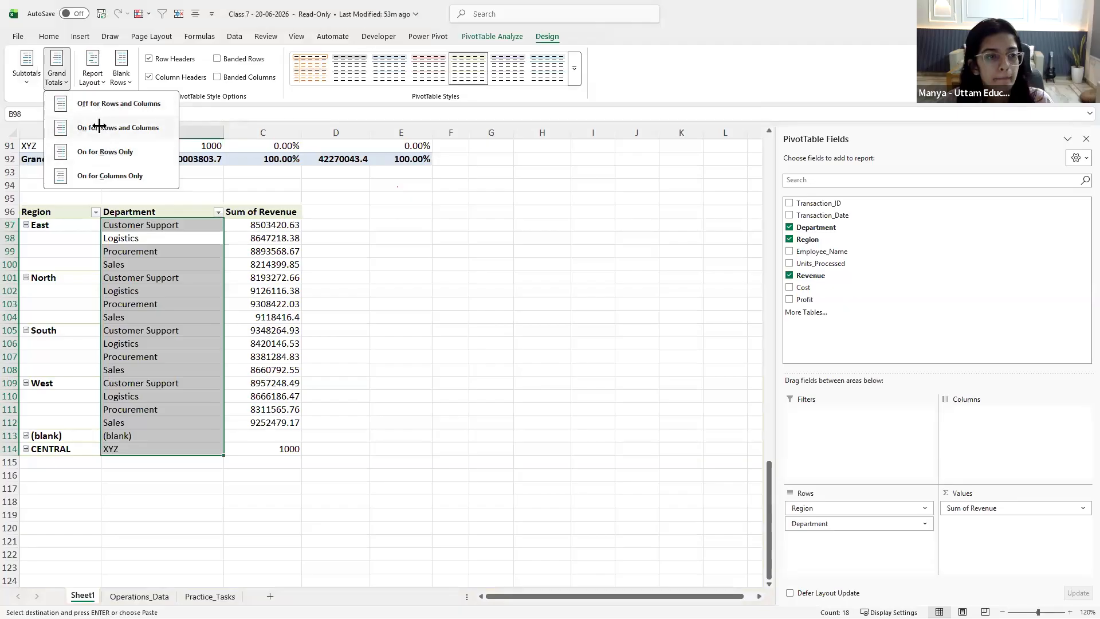
# Turn on grand totals for rows and columns in the Region and Department pivot table, and show all subtotals at the top of each group
pyautogui.click(99, 127)
pyautogui.click(32, 82)
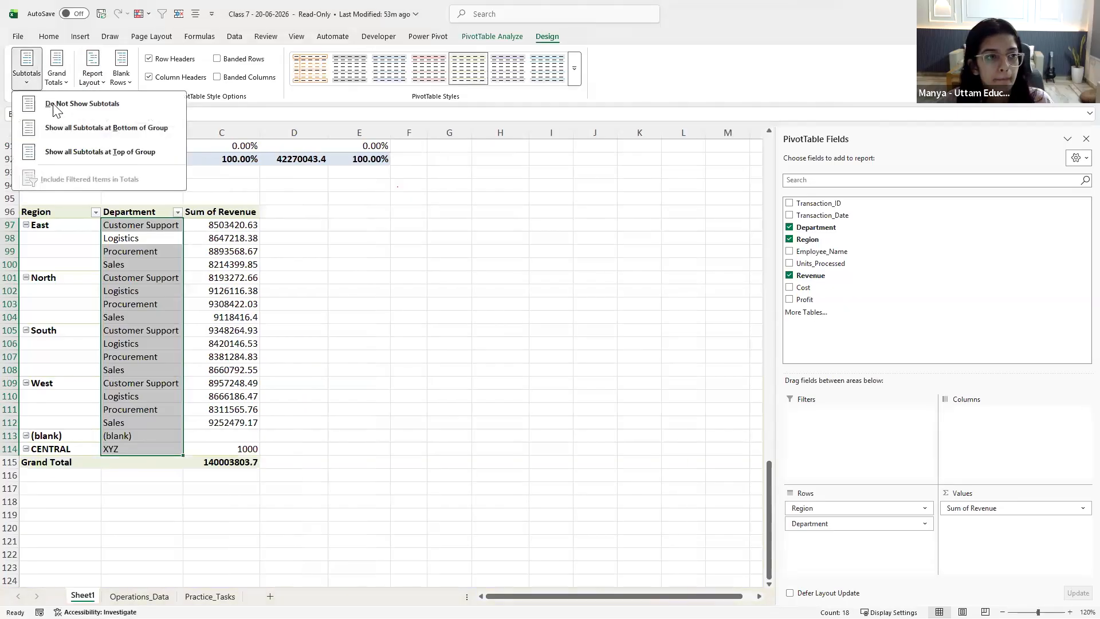
pyautogui.click(70, 128)
pyautogui.click(27, 81)
pyautogui.click(86, 152)
pyautogui.click(114, 264)
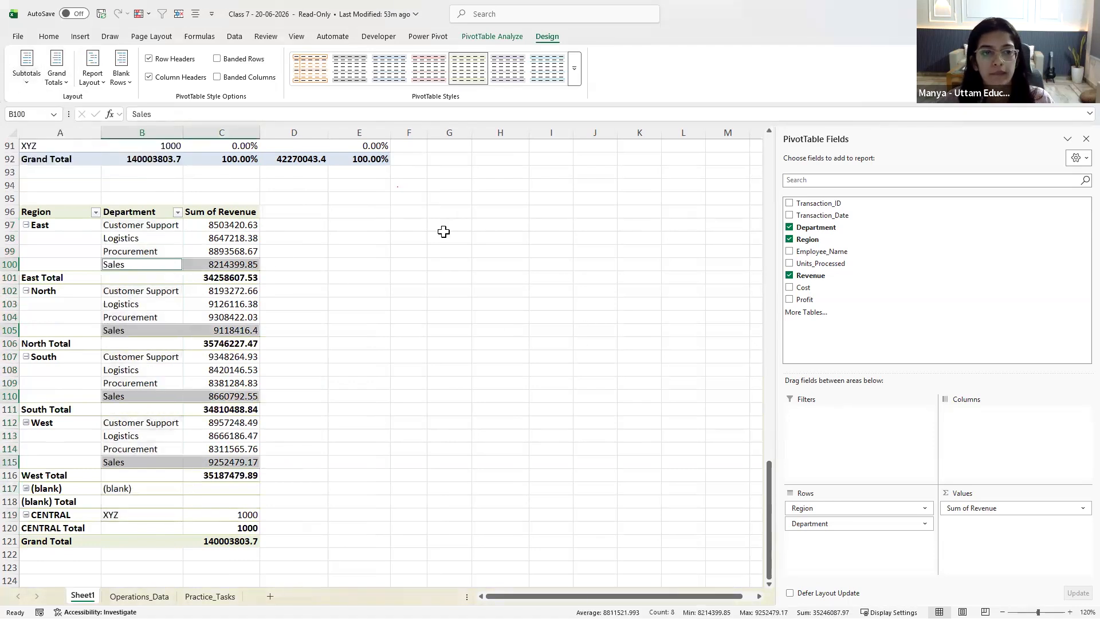
pyautogui.click(284, 301)
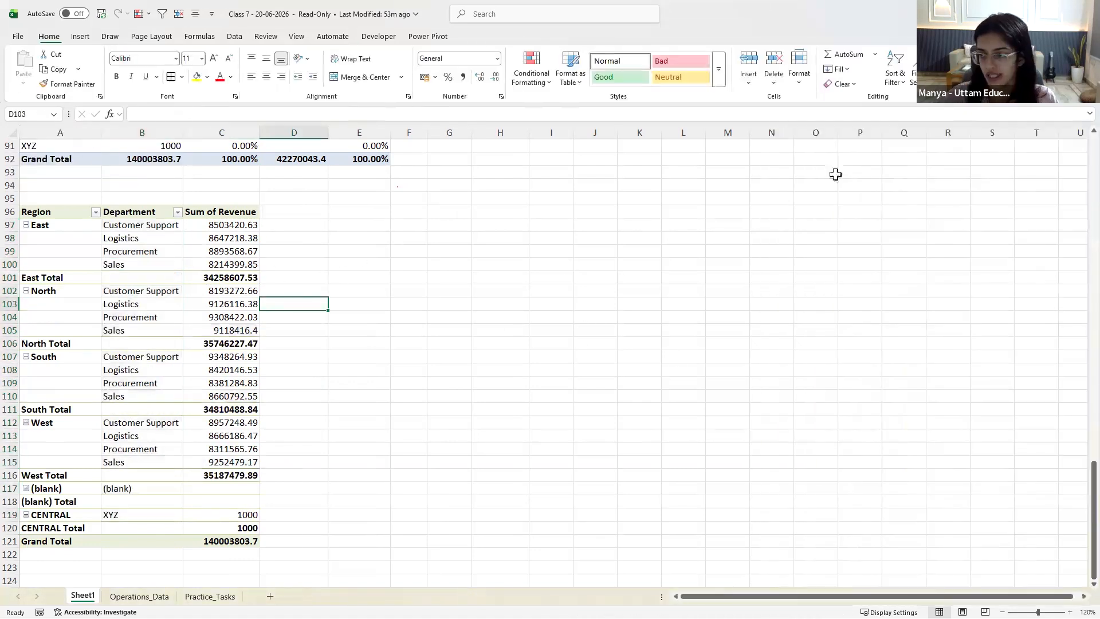
# Examine the East region's departments and their revenue values against the East Total
pyautogui.click(239, 224)
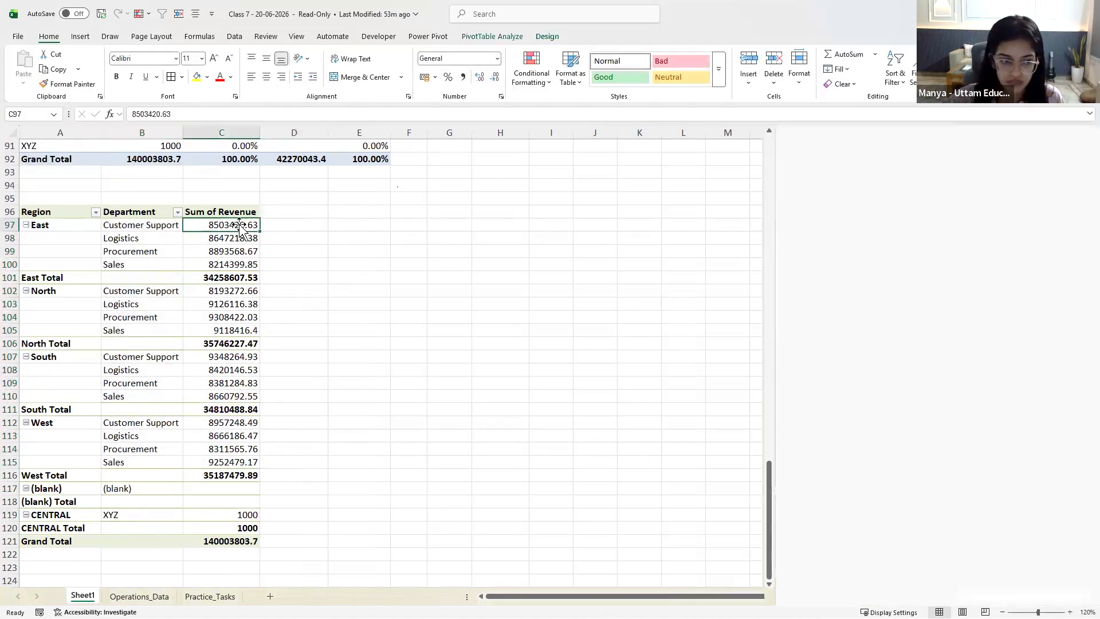
pyautogui.click(53, 225)
pyautogui.click(154, 225)
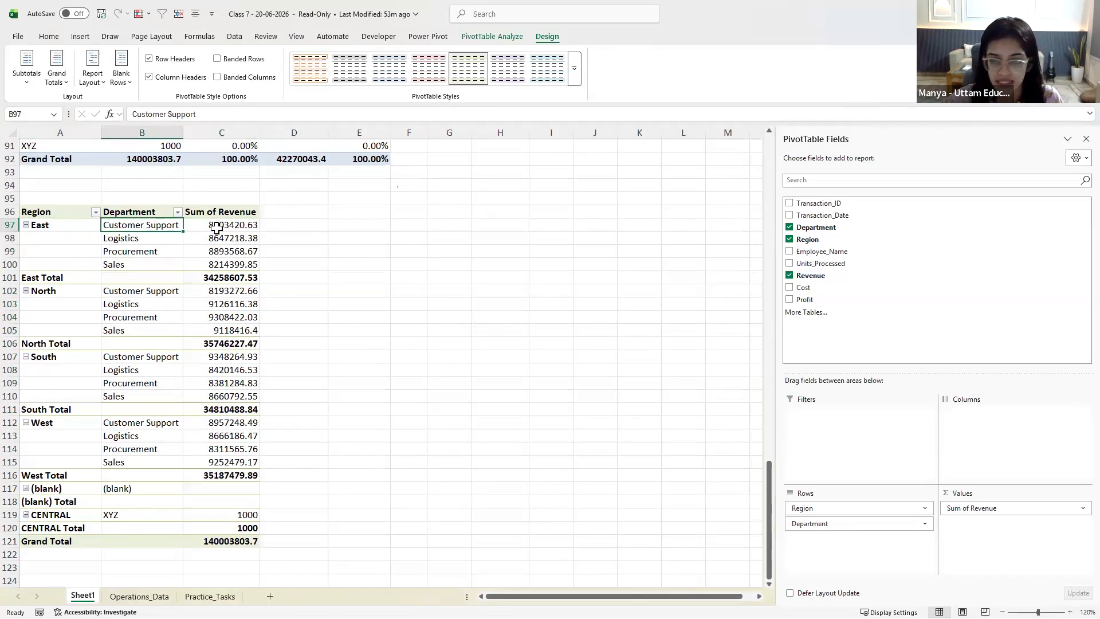
pyautogui.click(217, 226)
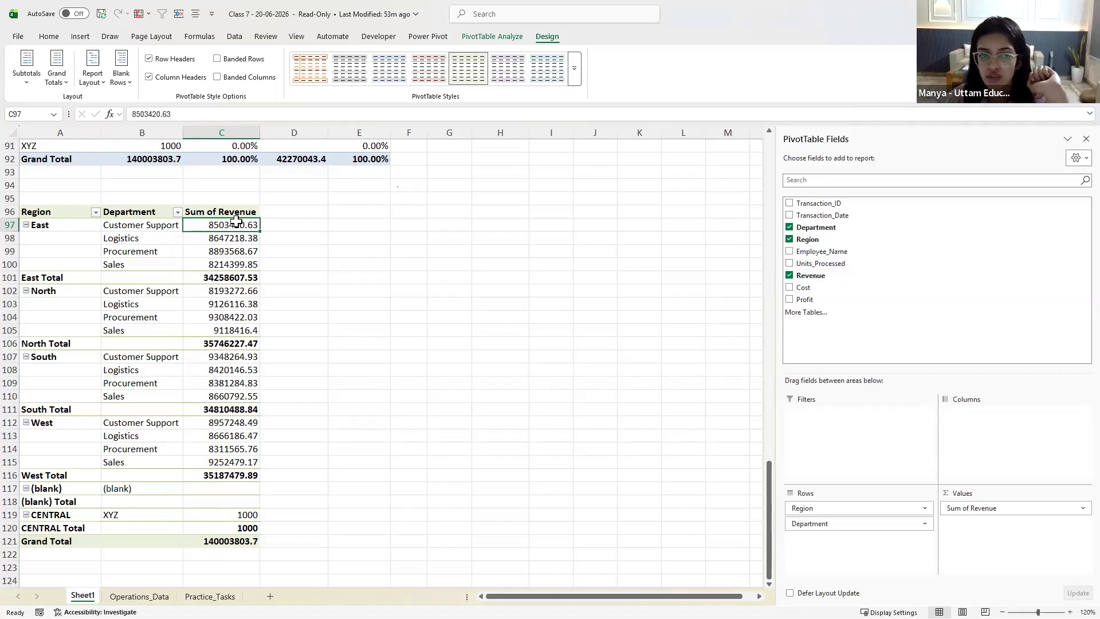
pyautogui.moveTo(240, 227)
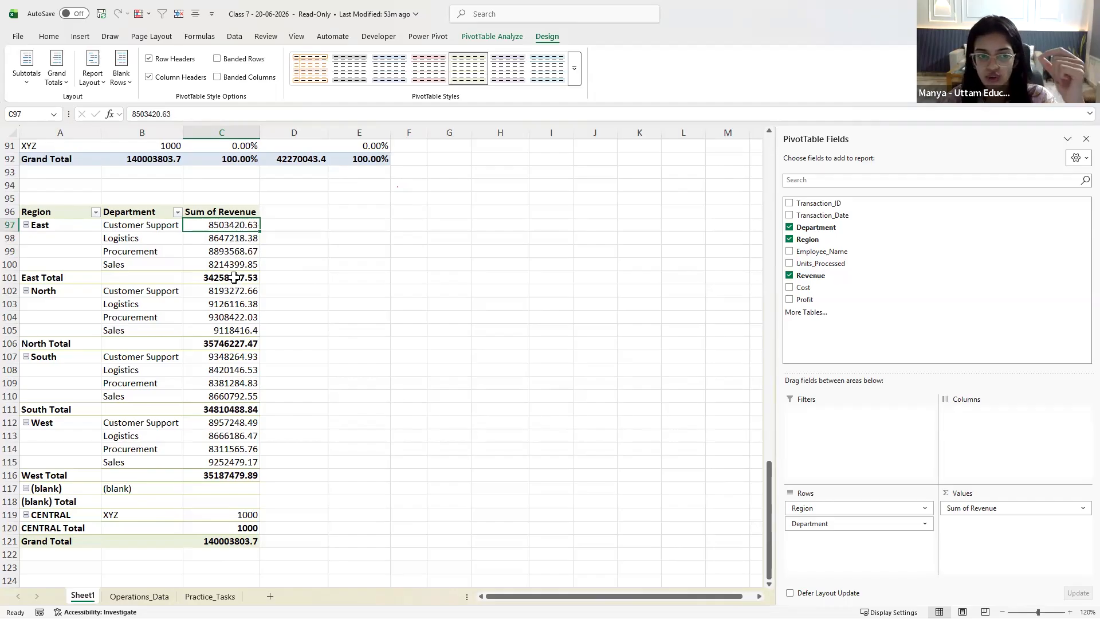
pyautogui.moveTo(234, 277)
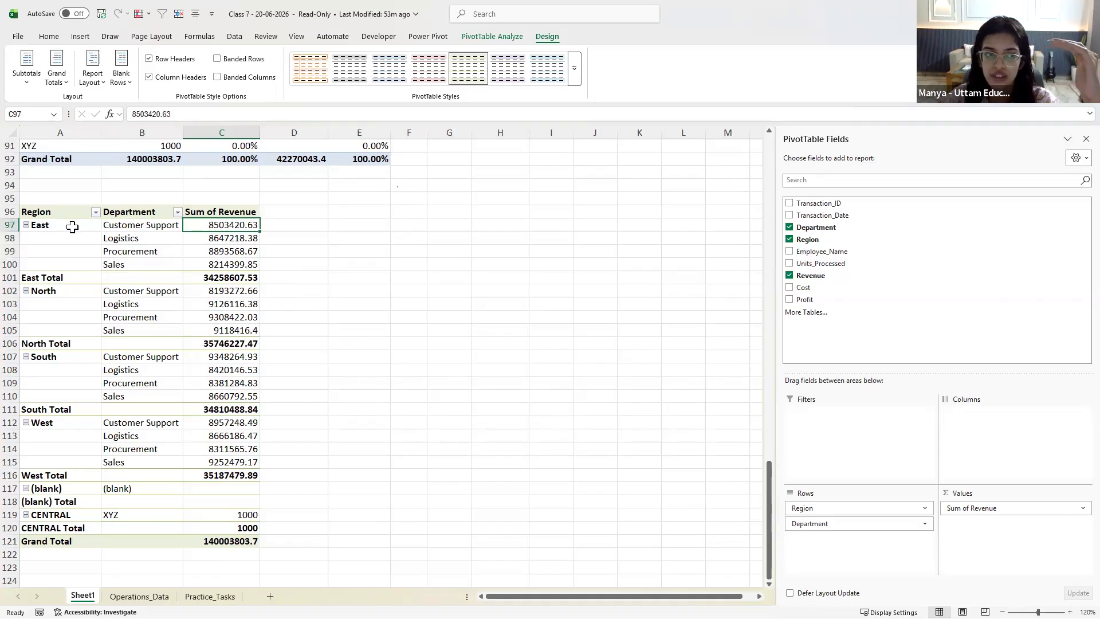
pyautogui.moveTo(153, 224); pyautogui.dragTo(155, 261)
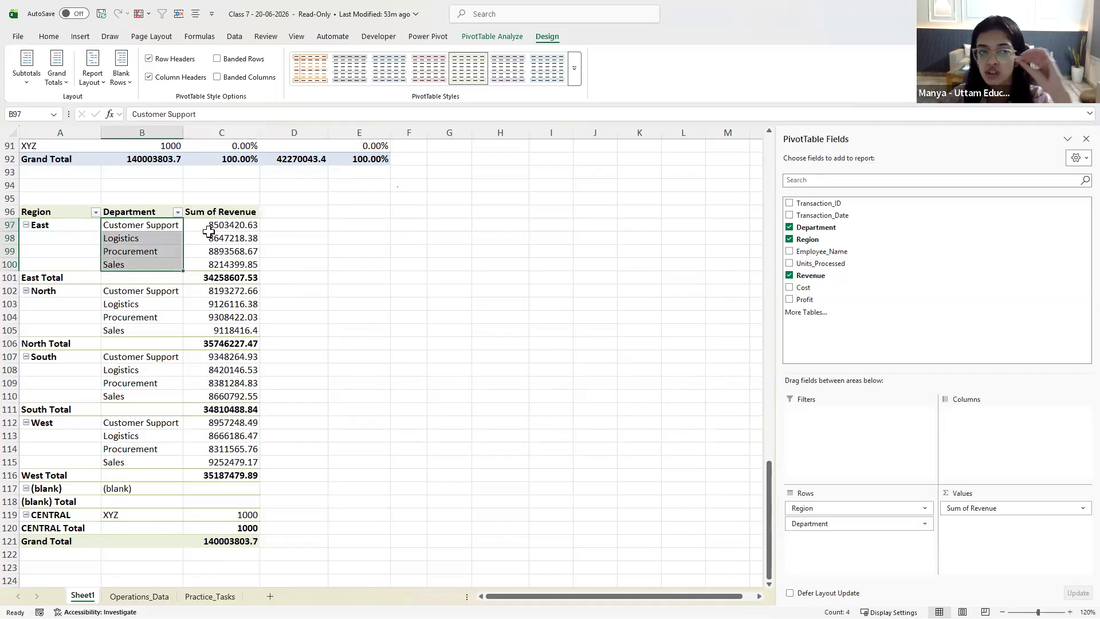
pyautogui.click(146, 229)
pyautogui.click(143, 238)
pyautogui.click(139, 252)
pyautogui.click(140, 263)
pyautogui.click(59, 229)
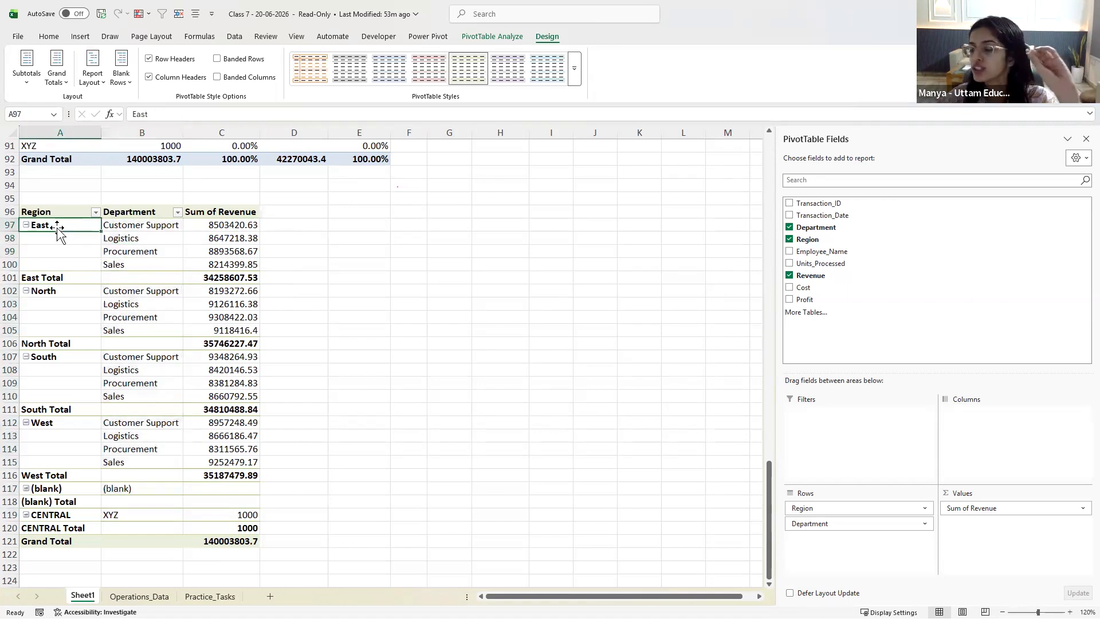
# Add Revenue to the pivot table's values a second time and show it as % of Grand Total
pyautogui.moveTo(810, 276); pyautogui.dragTo(955, 521)
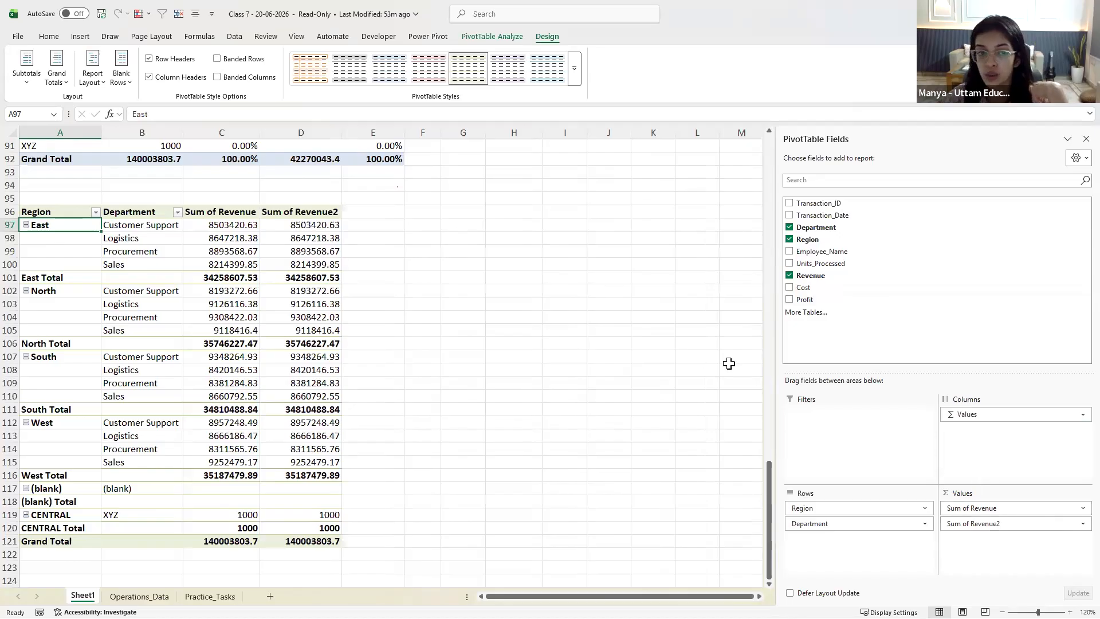
pyautogui.click(1072, 523)
pyautogui.click(1025, 508)
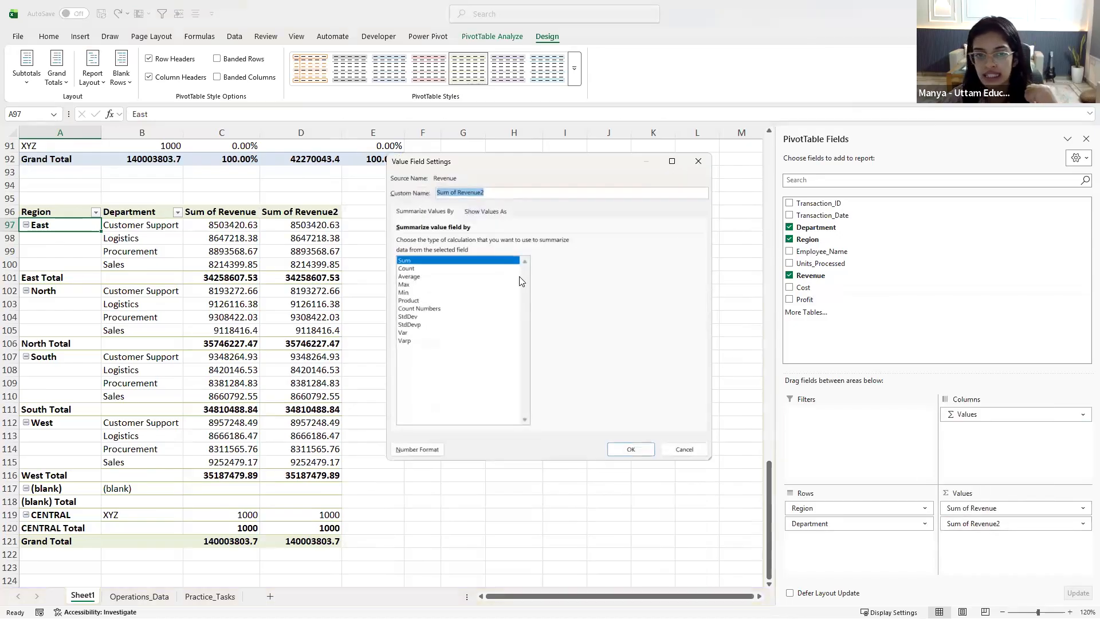
pyautogui.click(487, 213)
pyautogui.click(488, 243)
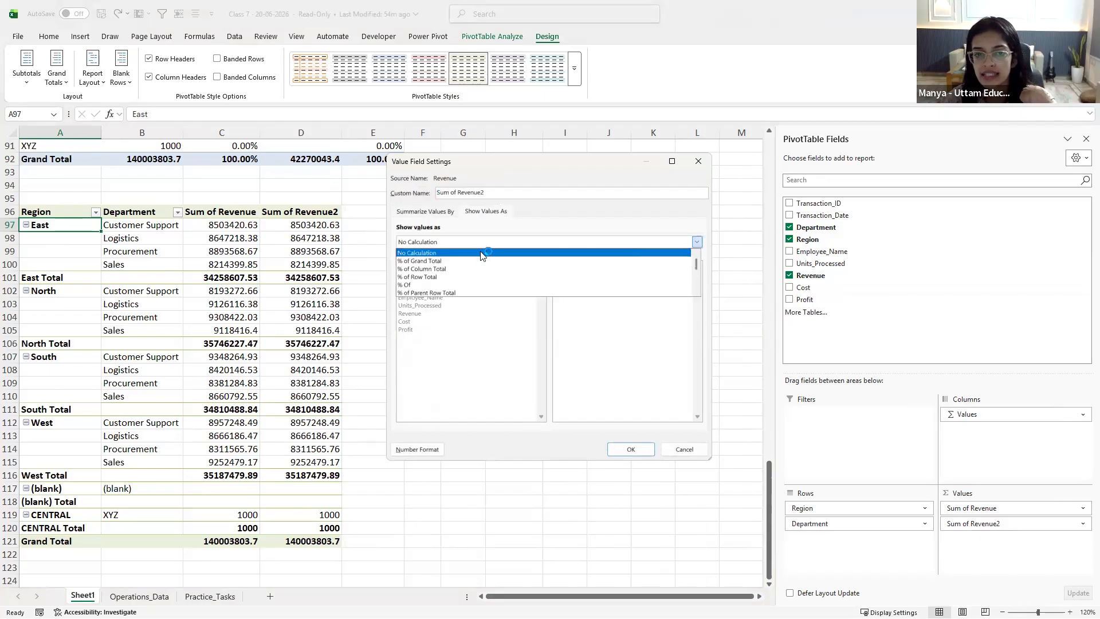
pyautogui.click(447, 260)
pyautogui.click(632, 447)
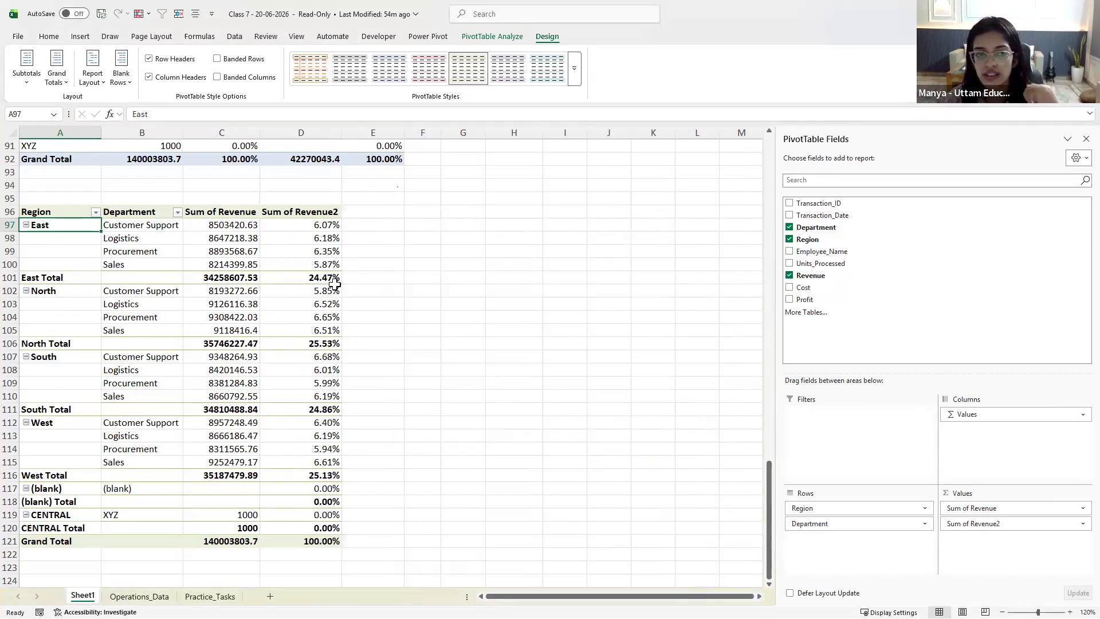
# In G97, divide East Customer Support revenue by the revenue Grand Total and format the result as a percentage
pyautogui.click(330, 229)
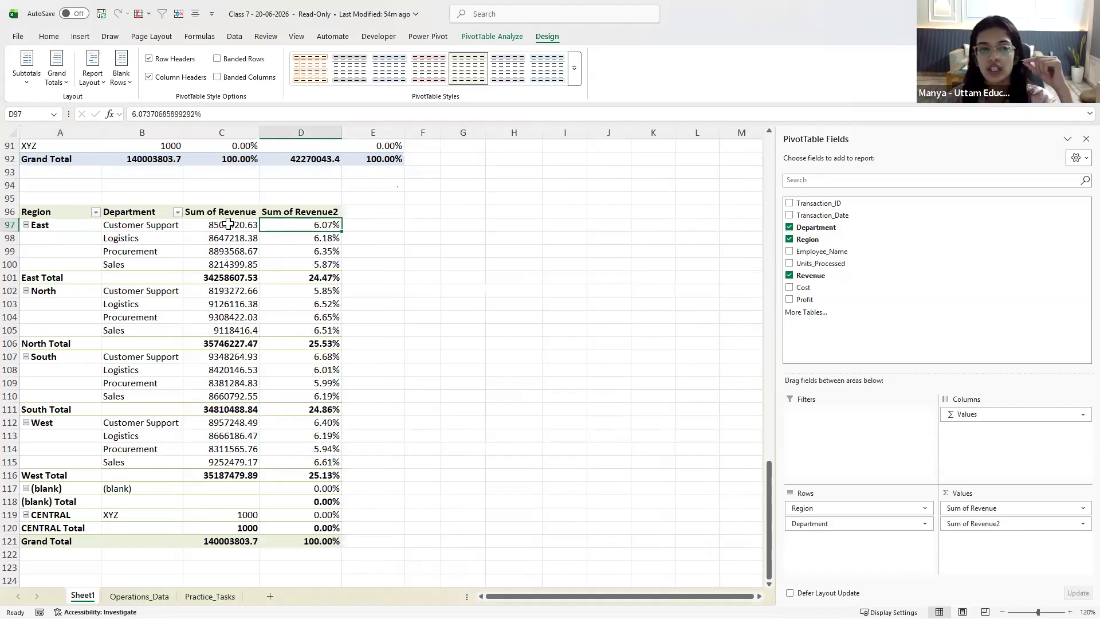
pyautogui.click(450, 223)
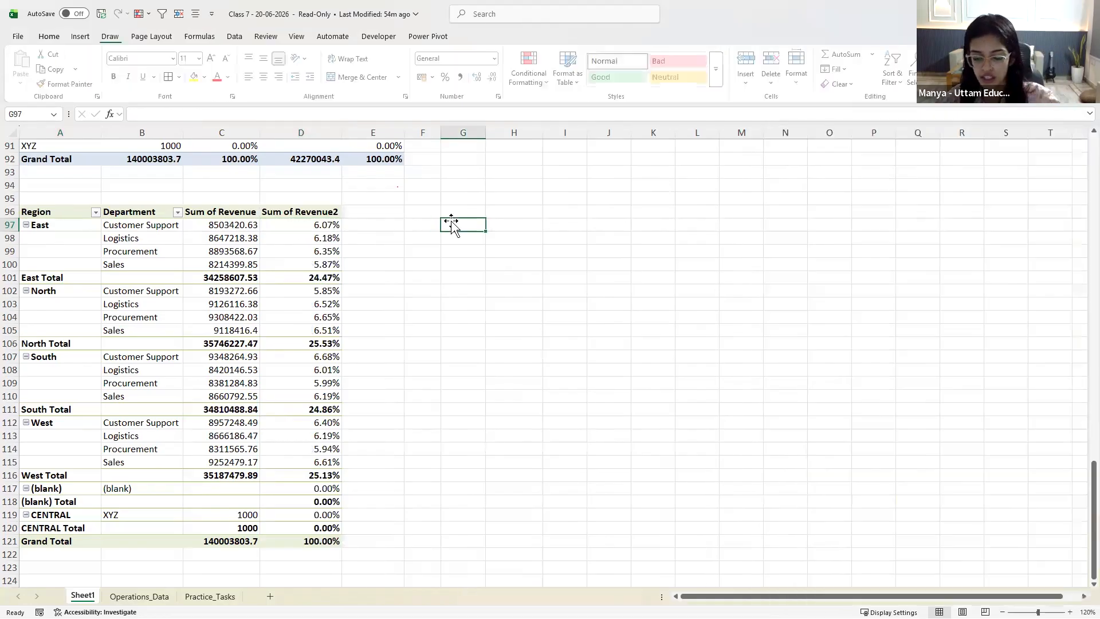
pyautogui.write('=')
pyautogui.click(253, 225)
pyautogui.write('/')
pyautogui.click(236, 537)
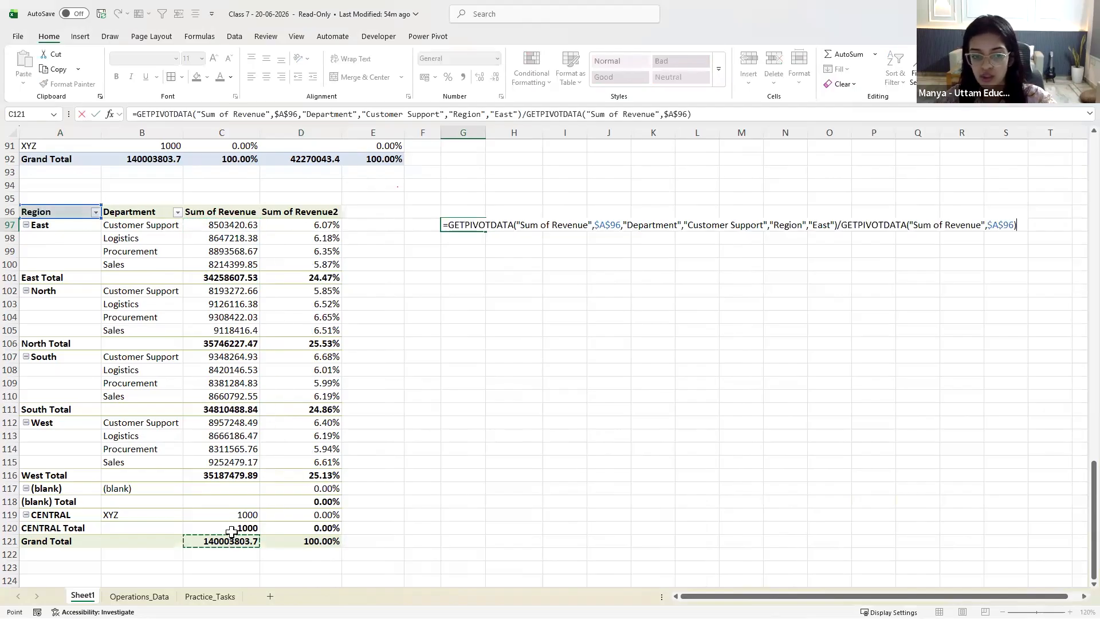
pyautogui.press('Return')
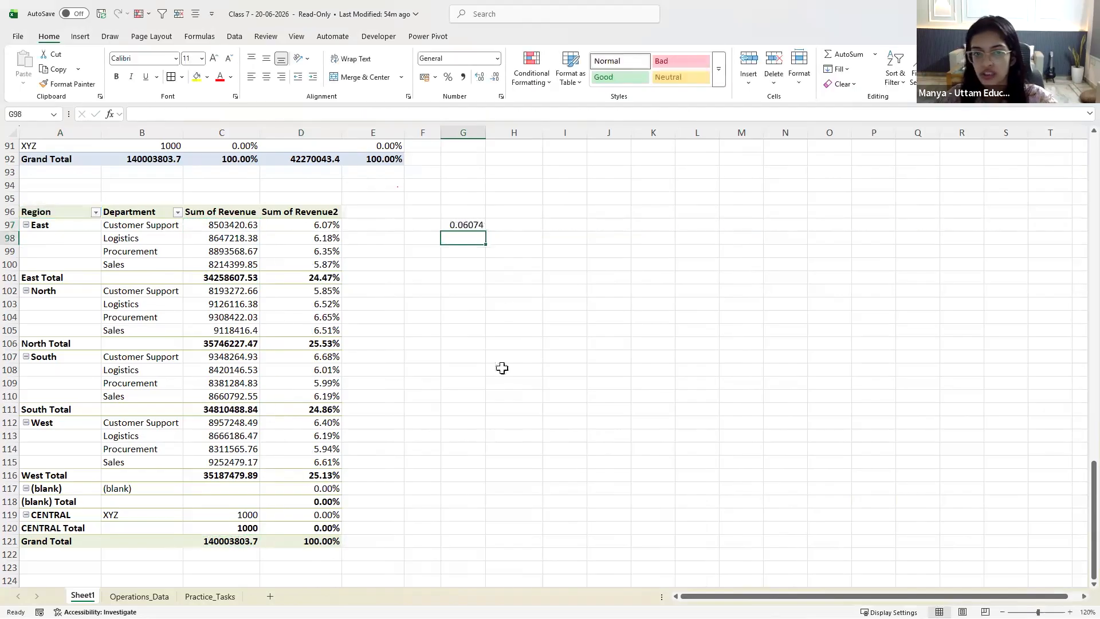
pyautogui.click(458, 226)
pyautogui.click(450, 77)
pyautogui.click(463, 315)
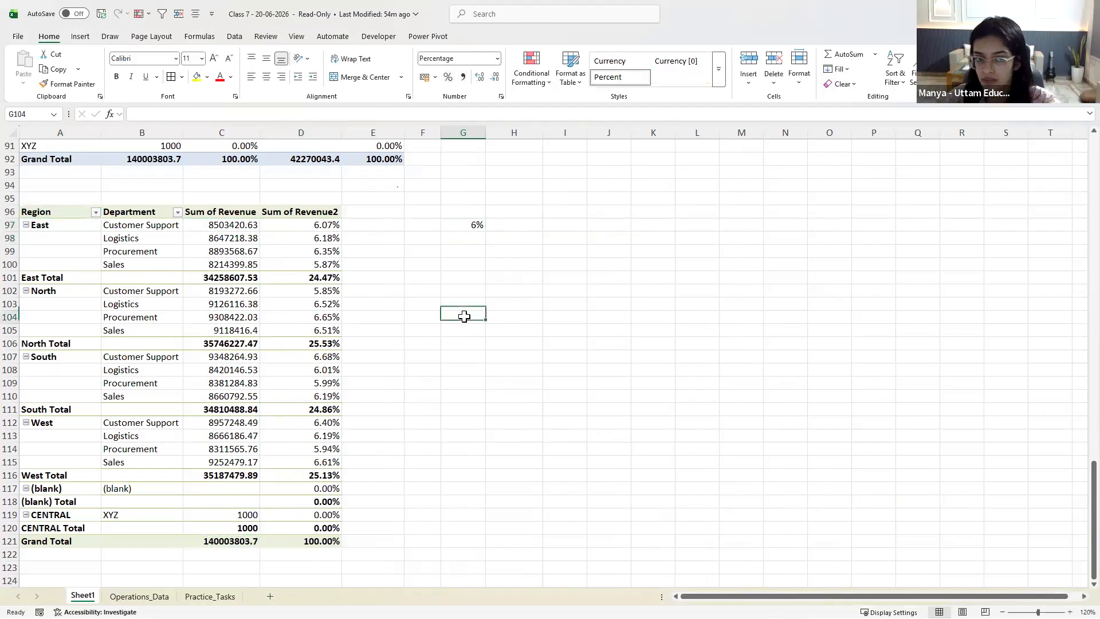
# In H97, divide East Customer Support revenue by the East Total revenue and format the result as a percentage
pyautogui.click(505, 223)
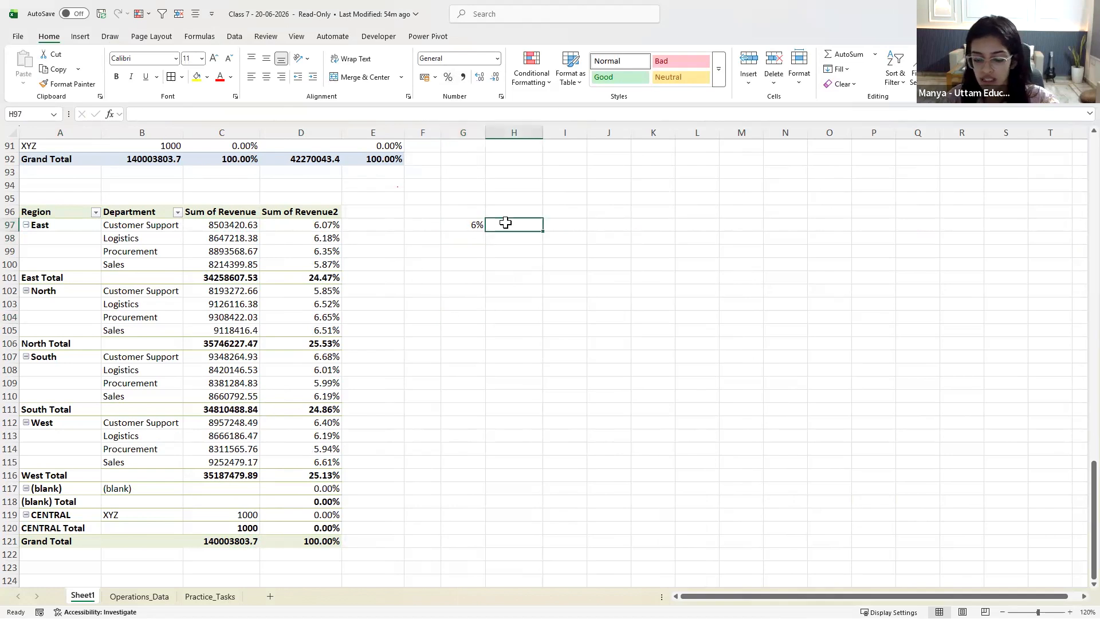
pyautogui.write('=')
pyautogui.click(254, 225)
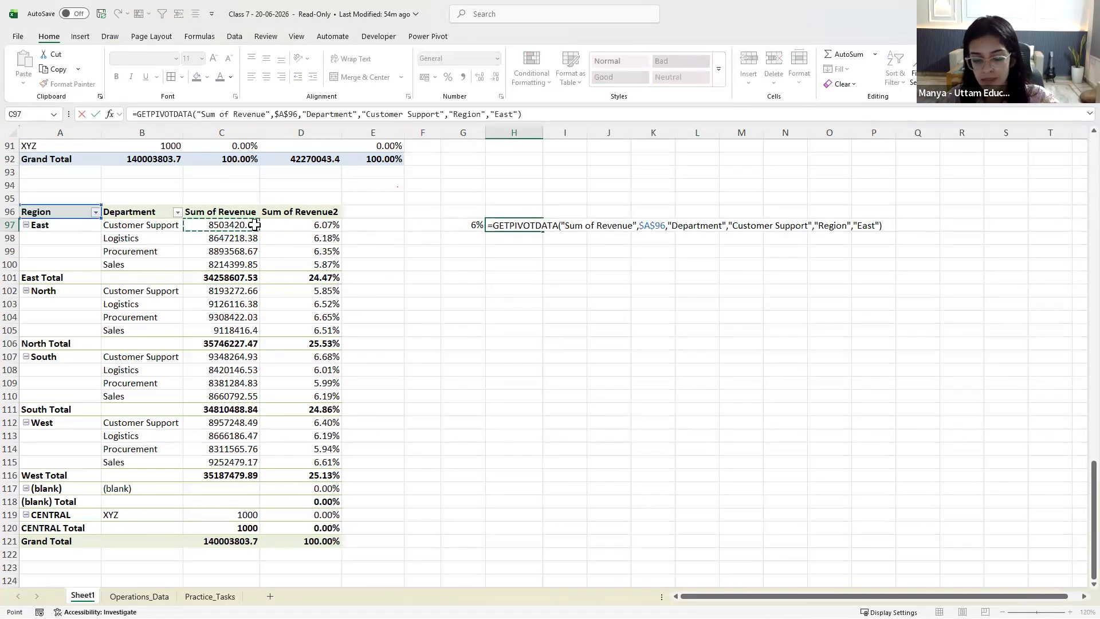
pyautogui.write('/')
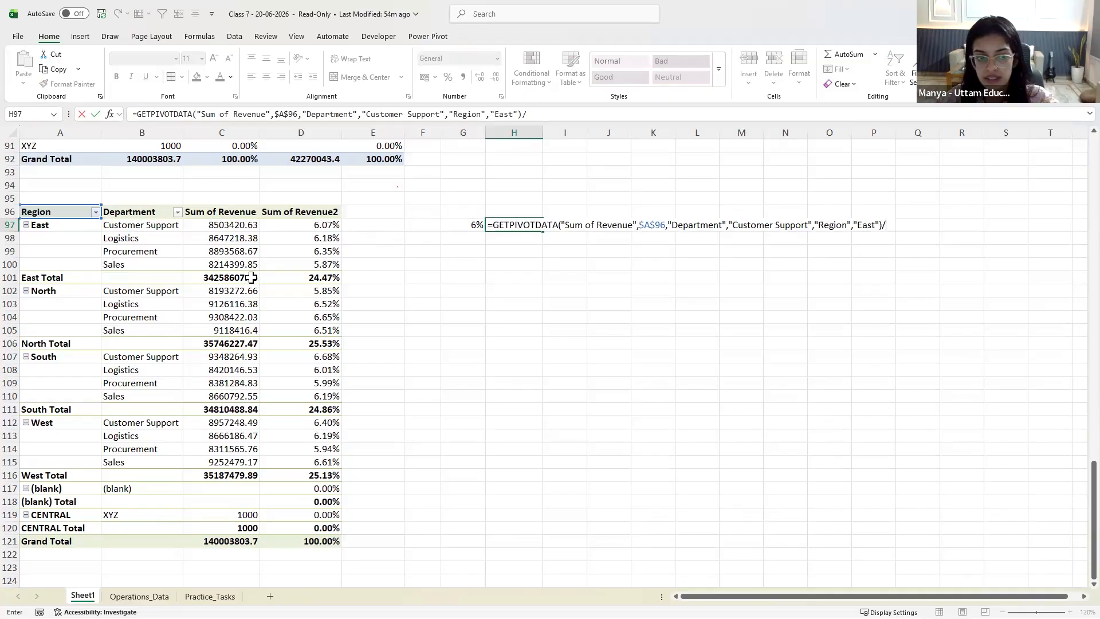
pyautogui.click(252, 278)
pyautogui.press('Return')
pyautogui.click(252, 277)
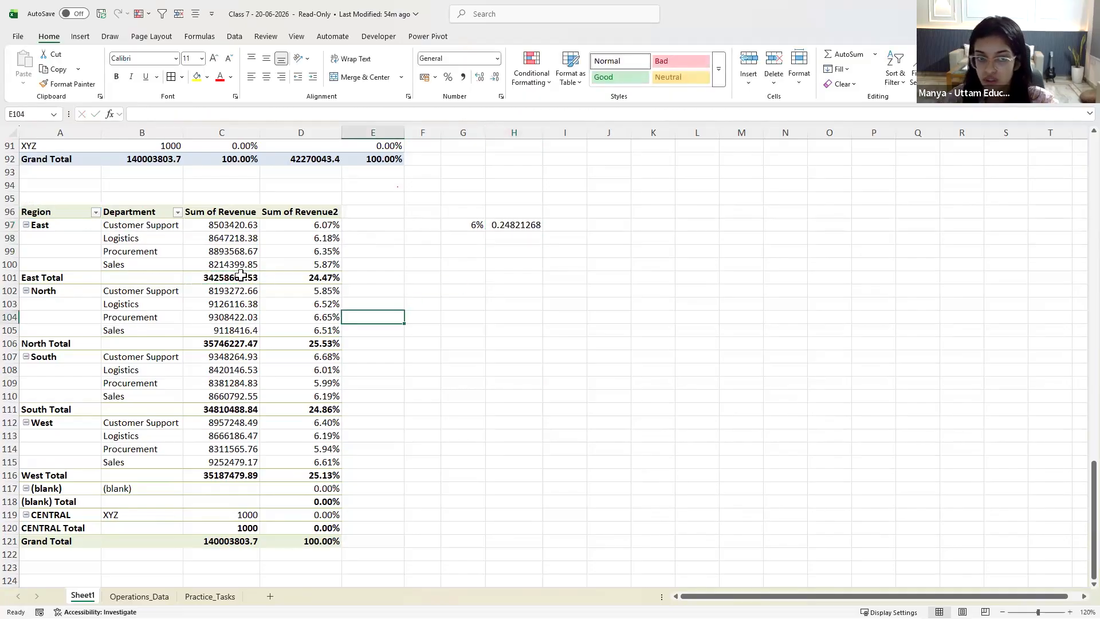
pyautogui.click(516, 225)
pyautogui.click(447, 77)
pyautogui.click(422, 277)
# Change the Sum of Revenue2 field to show values as % of Parent Row Total
pyautogui.moveTo(75, 225); pyautogui.dragTo(98, 271)
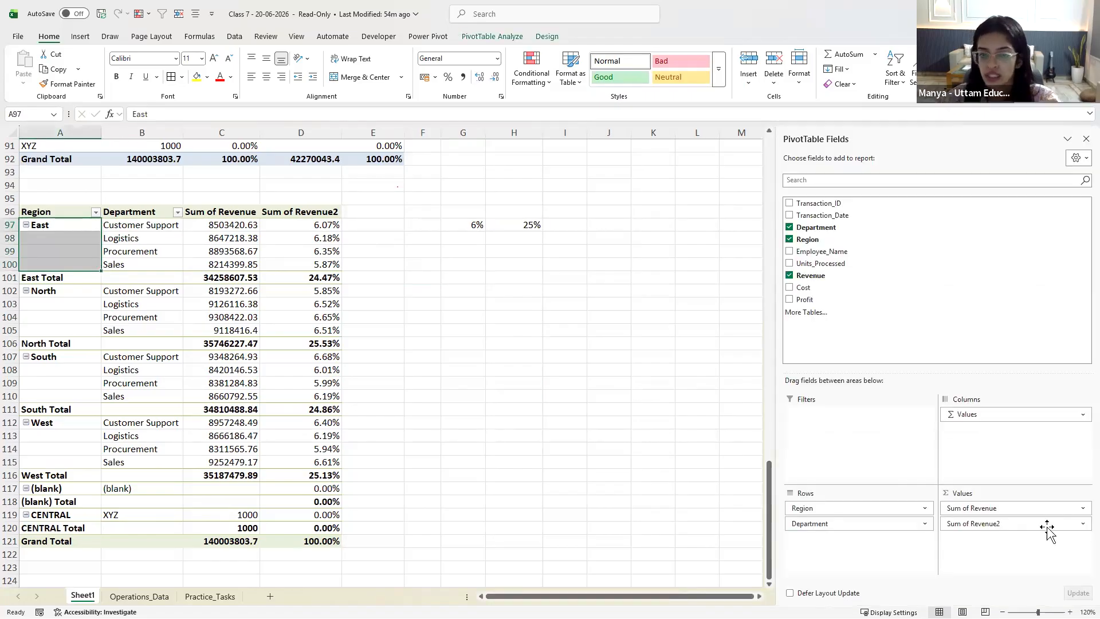
pyautogui.click(1075, 523)
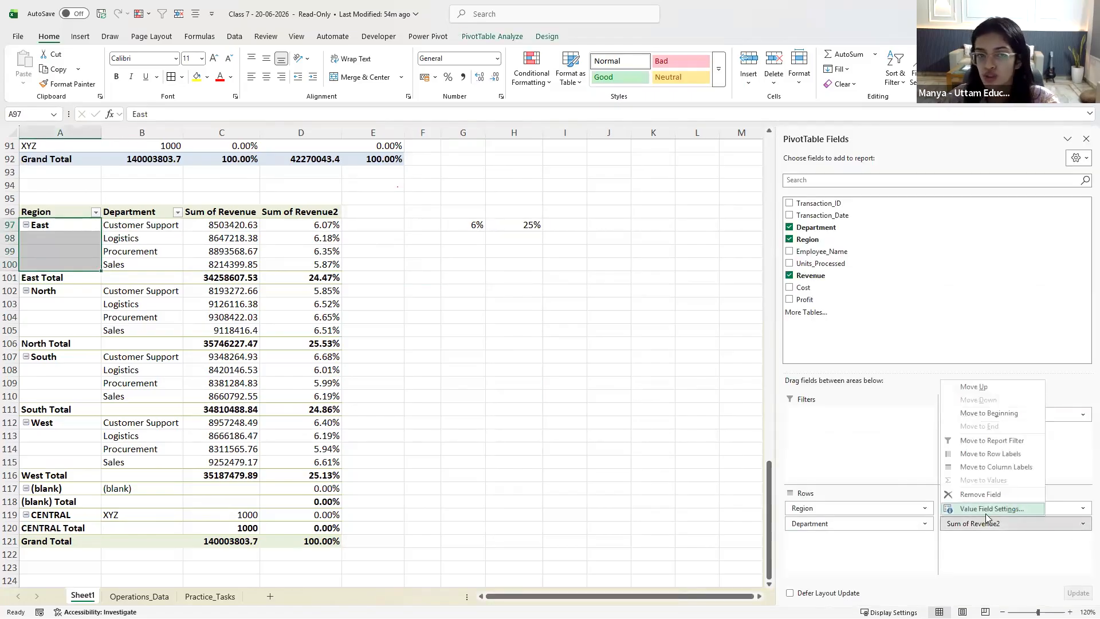
pyautogui.click(985, 511)
pyautogui.click(502, 216)
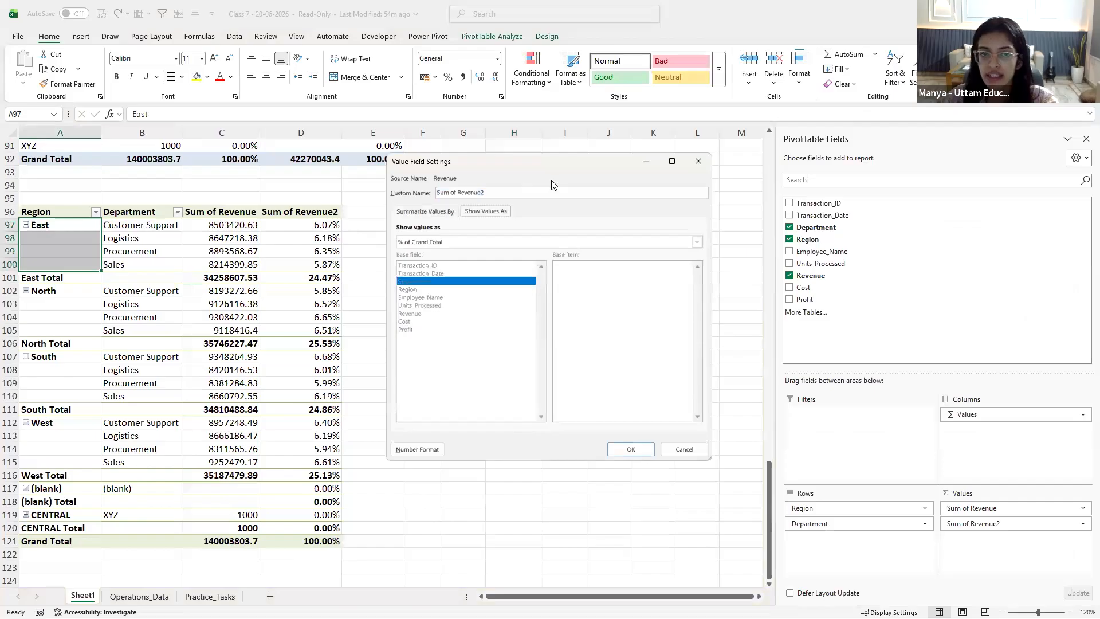
pyautogui.moveTo(564, 162); pyautogui.dragTo(570, 163)
pyautogui.click(564, 247)
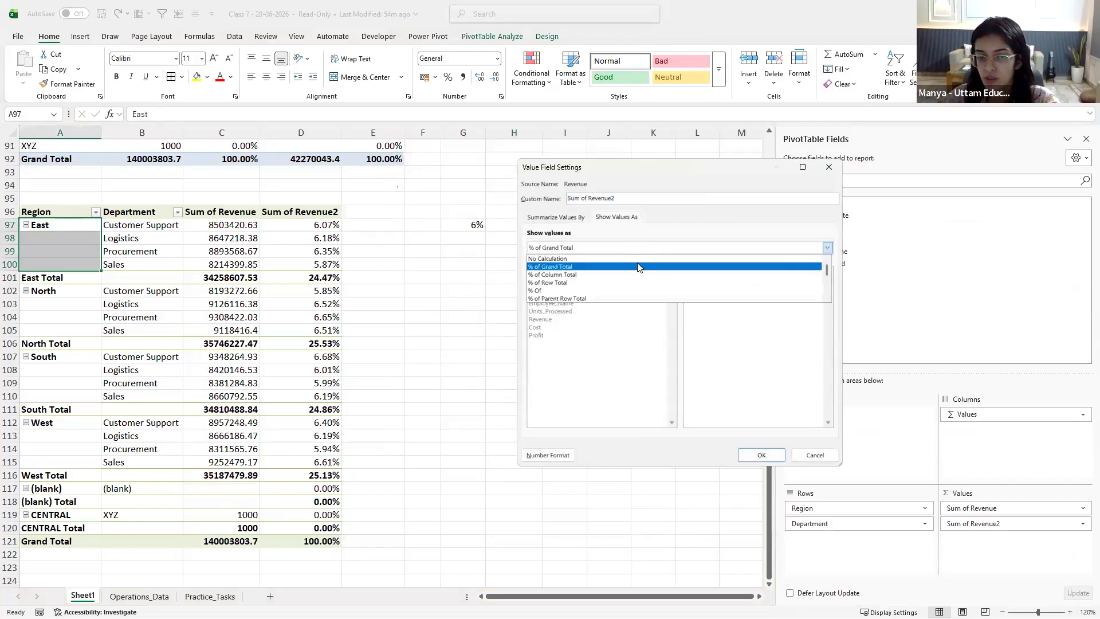
pyautogui.click(564, 298)
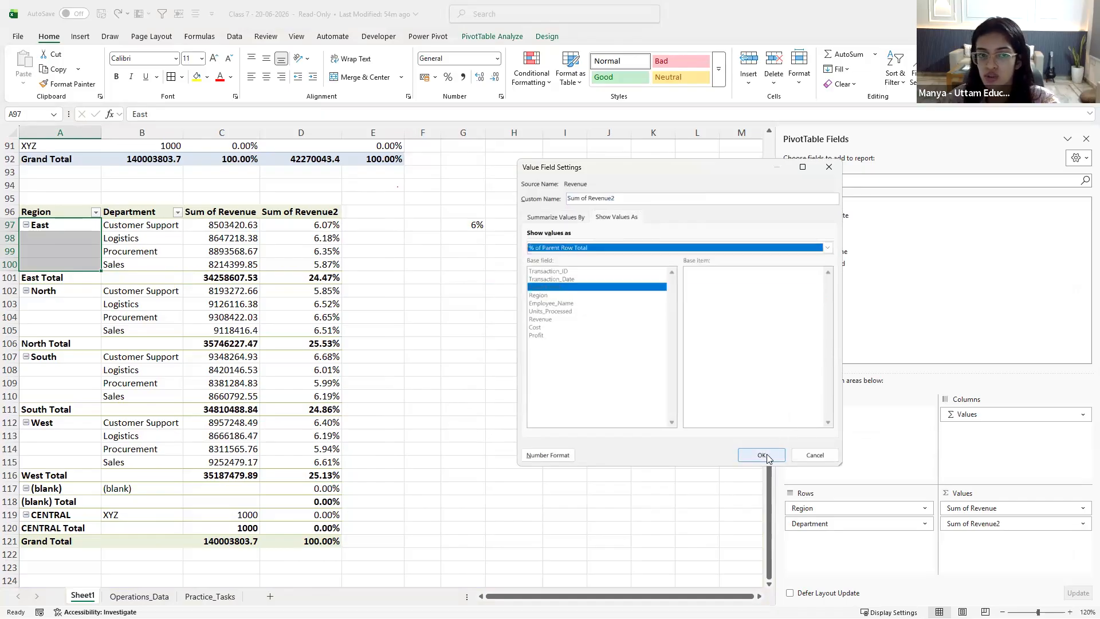
pyautogui.click(763, 456)
# Compare the East departments and Customer Support revenue with the East Total and the Grand Total
pyautogui.moveTo(79, 230); pyautogui.dragTo(127, 264)
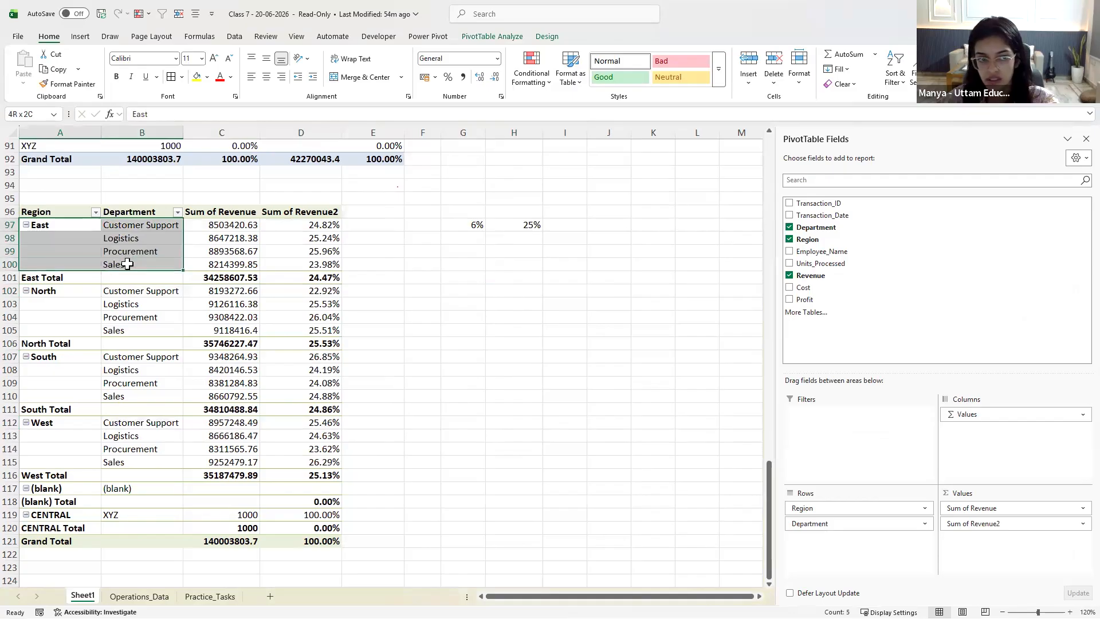
pyautogui.click(118, 251)
pyautogui.moveTo(126, 225); pyautogui.dragTo(130, 264)
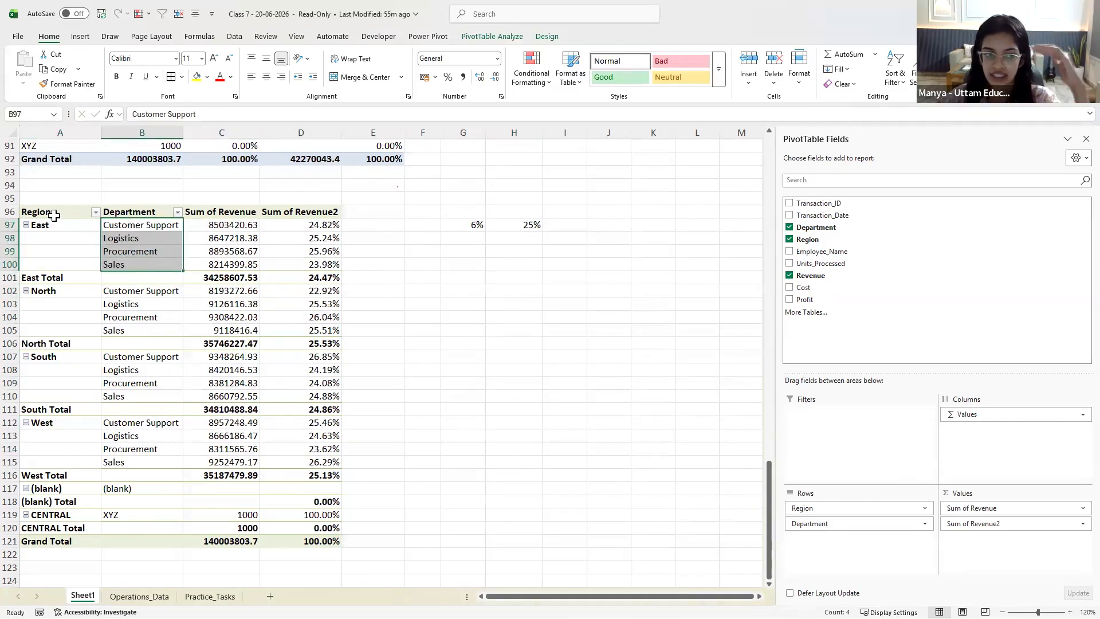
pyautogui.click(122, 224)
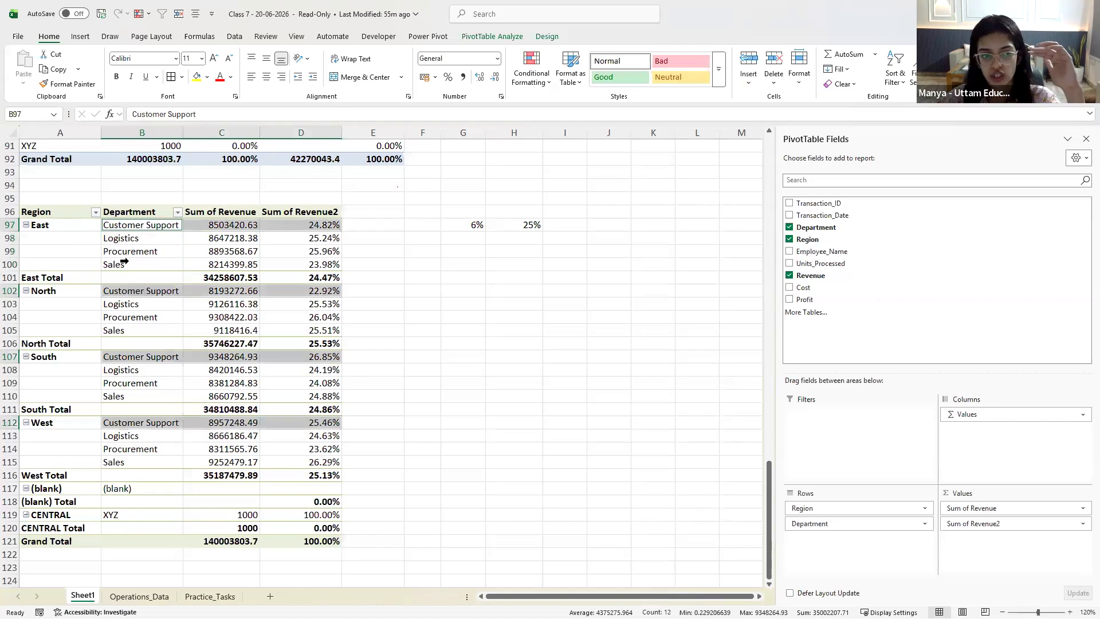
pyautogui.click(62, 224)
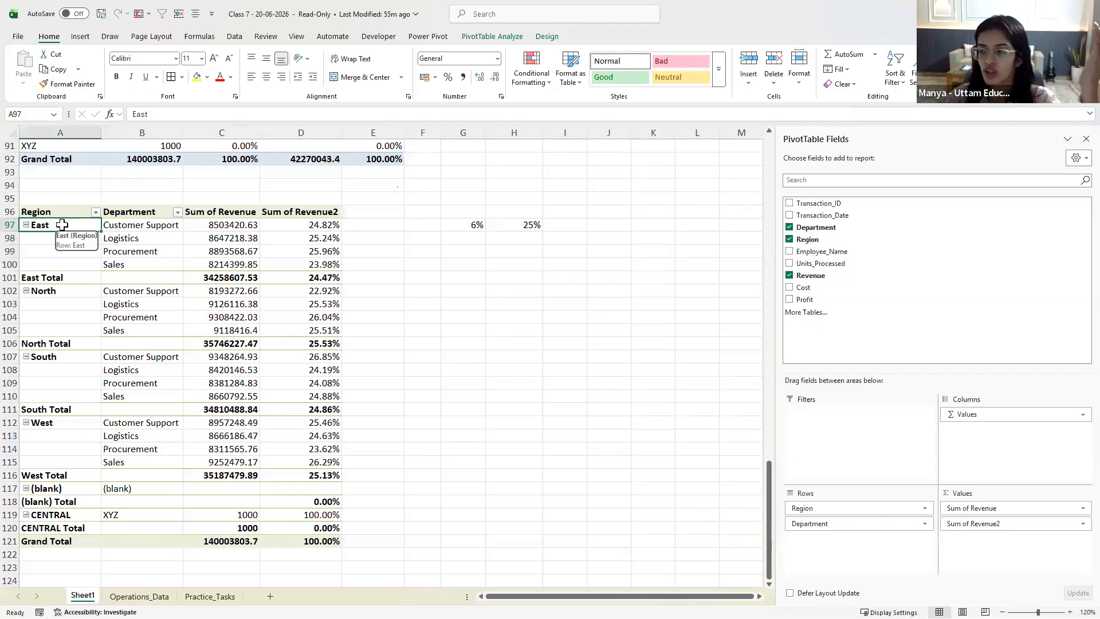
pyautogui.click(225, 225)
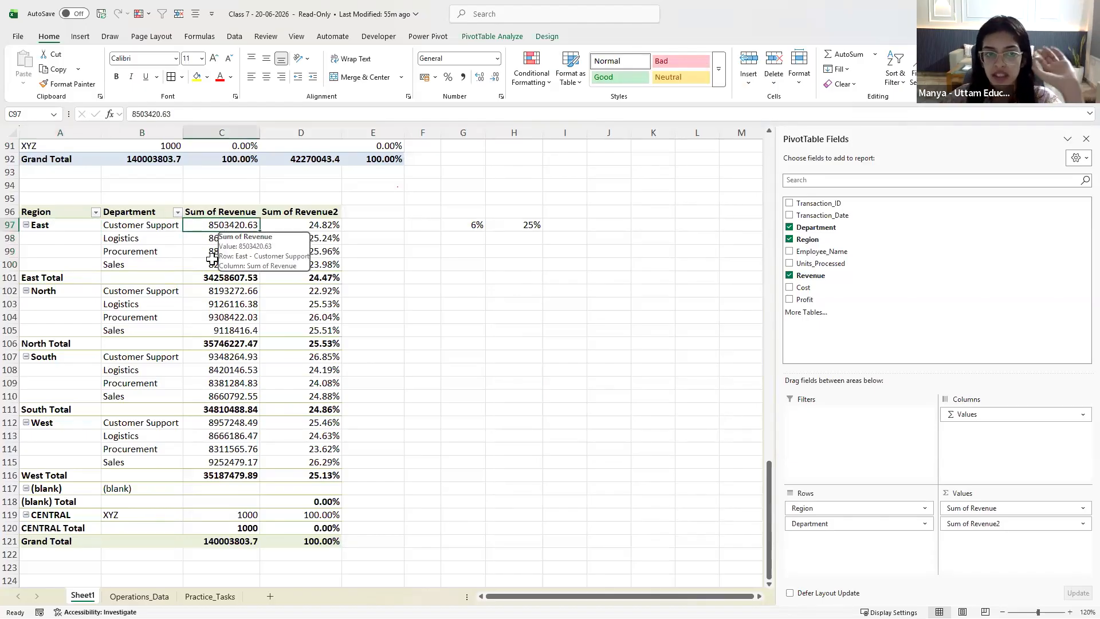
pyautogui.click(220, 279)
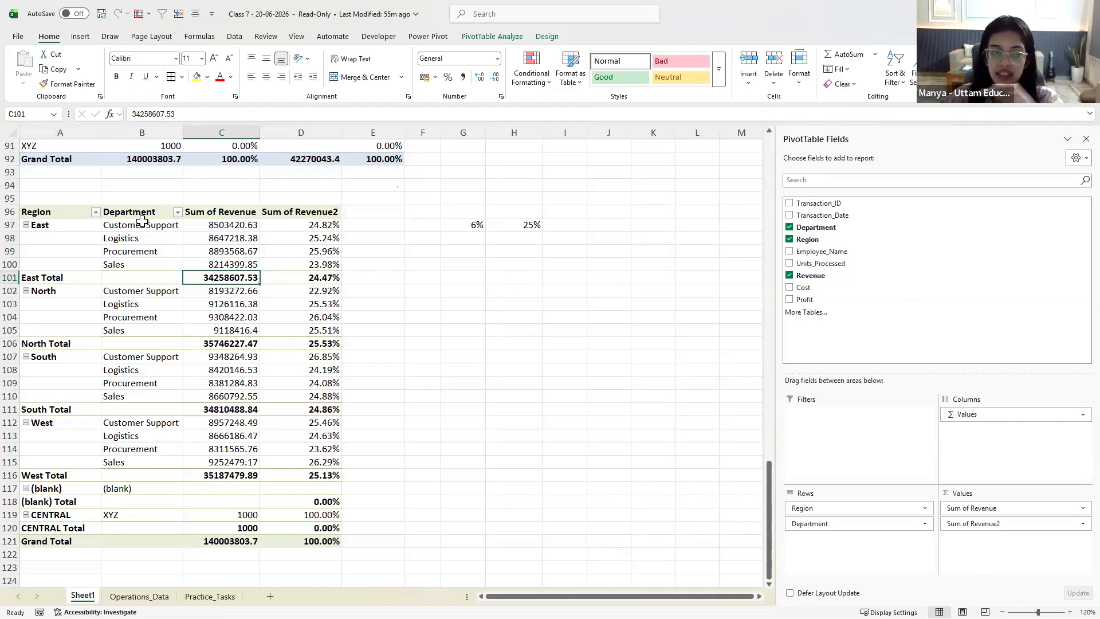
pyautogui.click(252, 545)
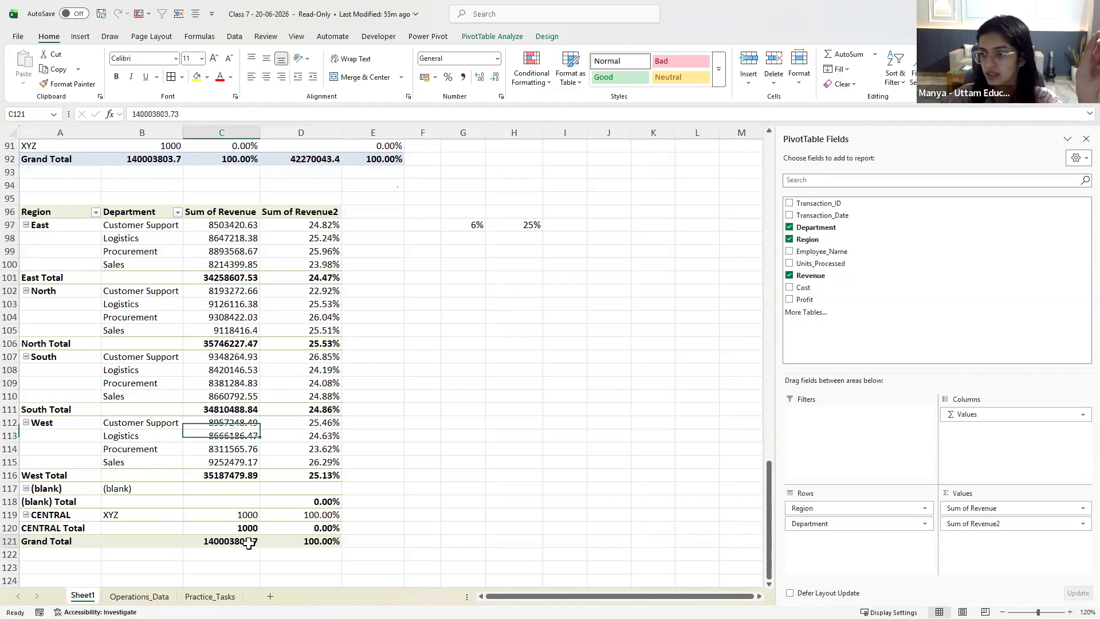
# In H101, divide the East Total revenue by the revenue Grand Total and format it as a percentage with two decimals
pyautogui.click(310, 277)
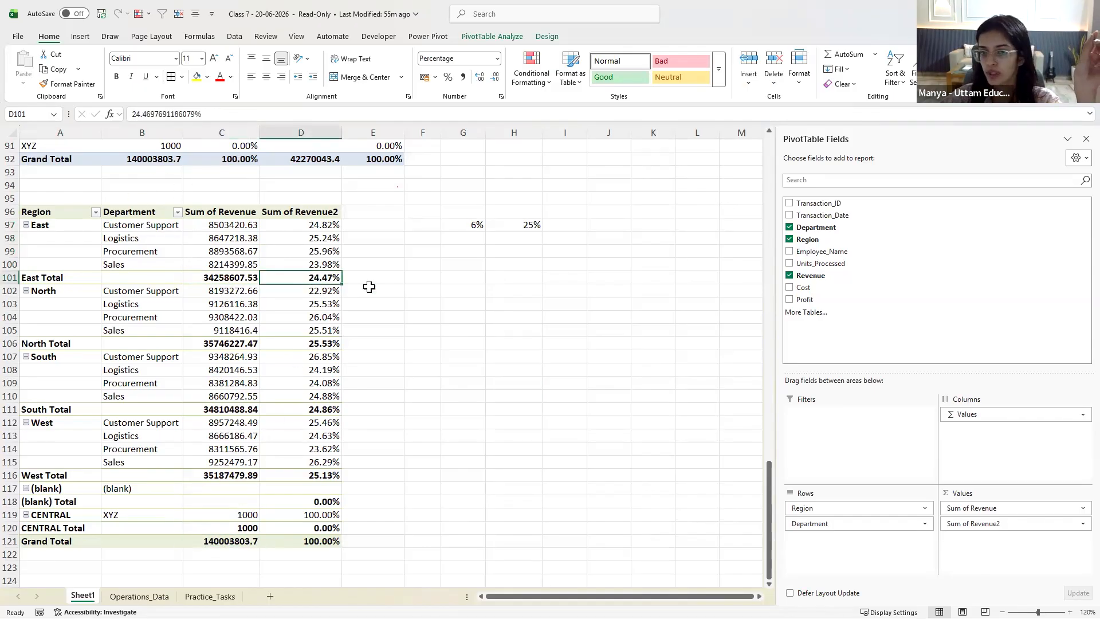
pyautogui.click(522, 278)
pyautogui.write('=')
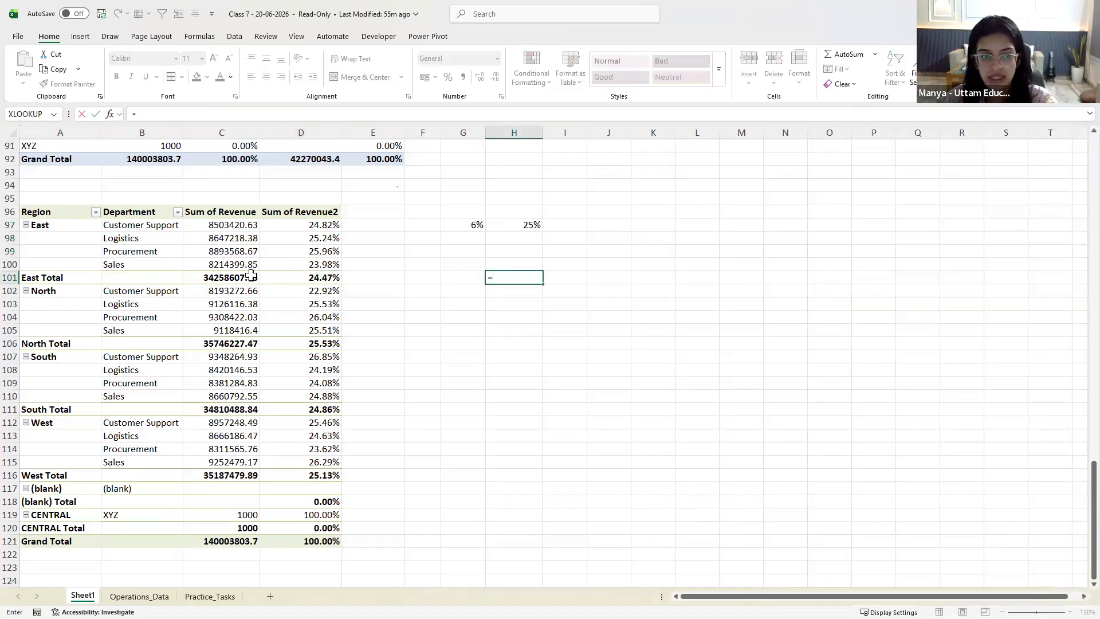
pyautogui.click(248, 276)
pyautogui.write('/')
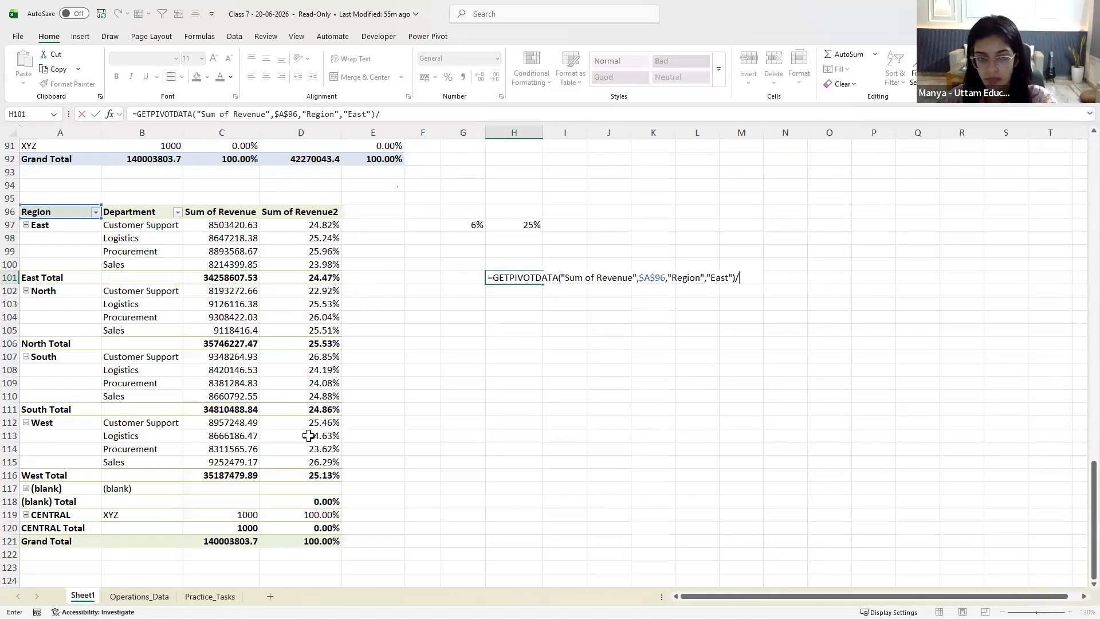
pyautogui.click(227, 542)
pyautogui.press('Return')
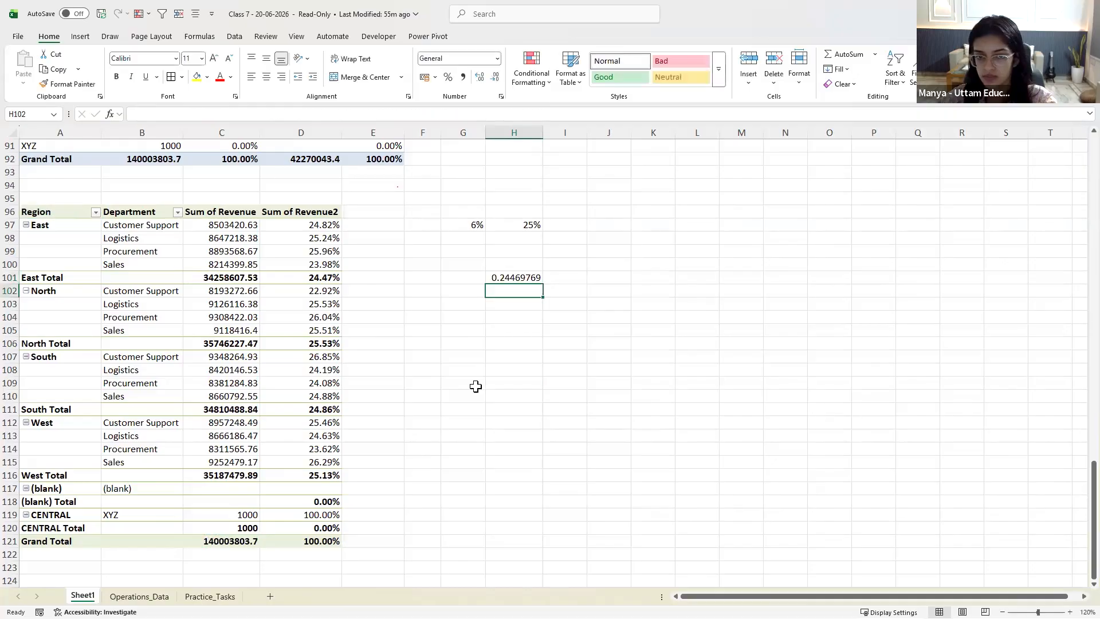
pyautogui.click(498, 275)
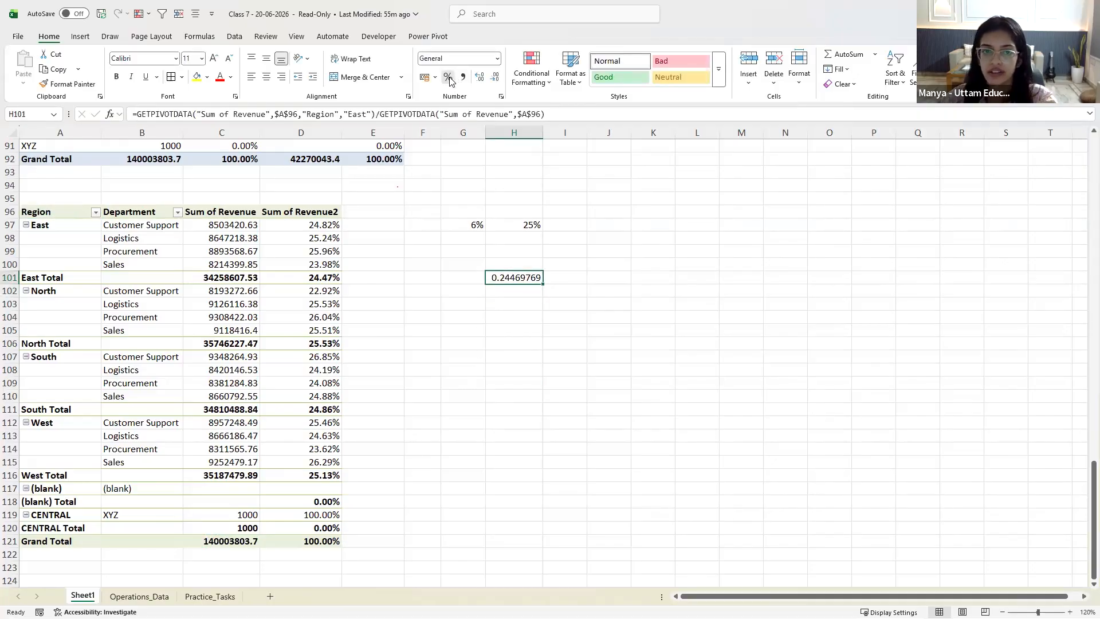
pyautogui.click(448, 77)
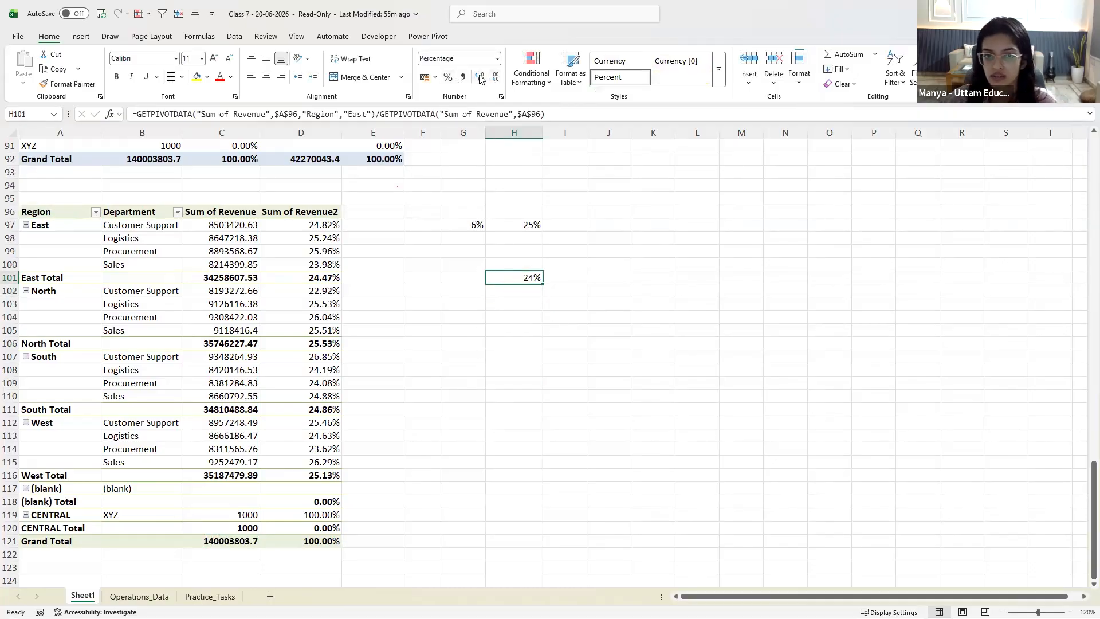
pyautogui.click(329, 281)
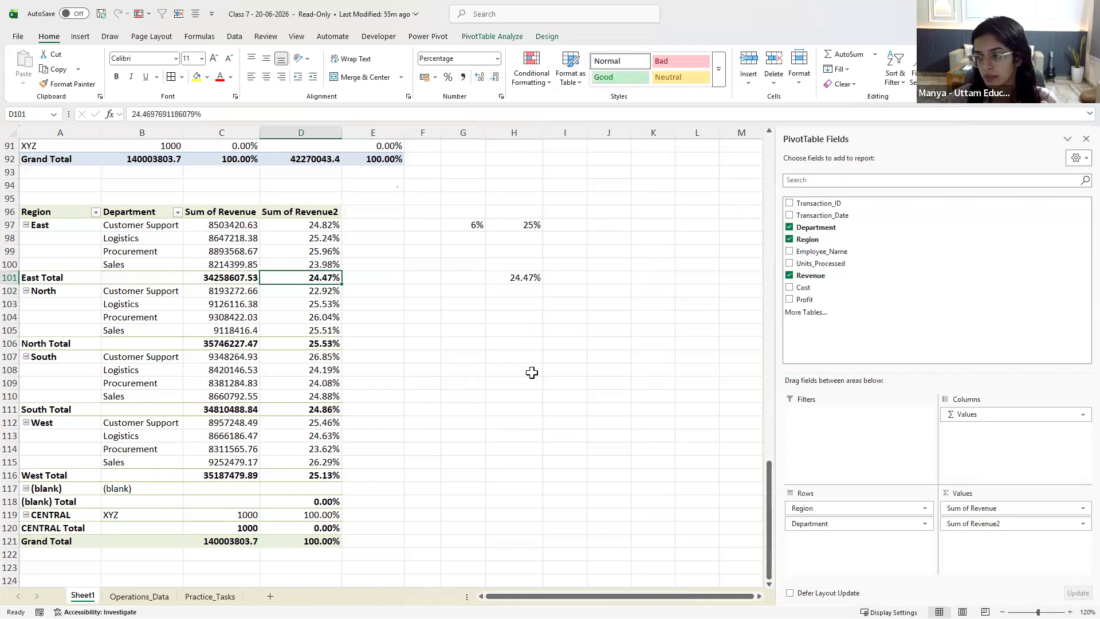
# Show the H97 percentage with two decimals and compare it with East Customer Support's Sum of Revenue2 value
pyautogui.click(518, 226)
pyautogui.click(478, 79)
pyautogui.click(478, 80)
pyautogui.click(332, 225)
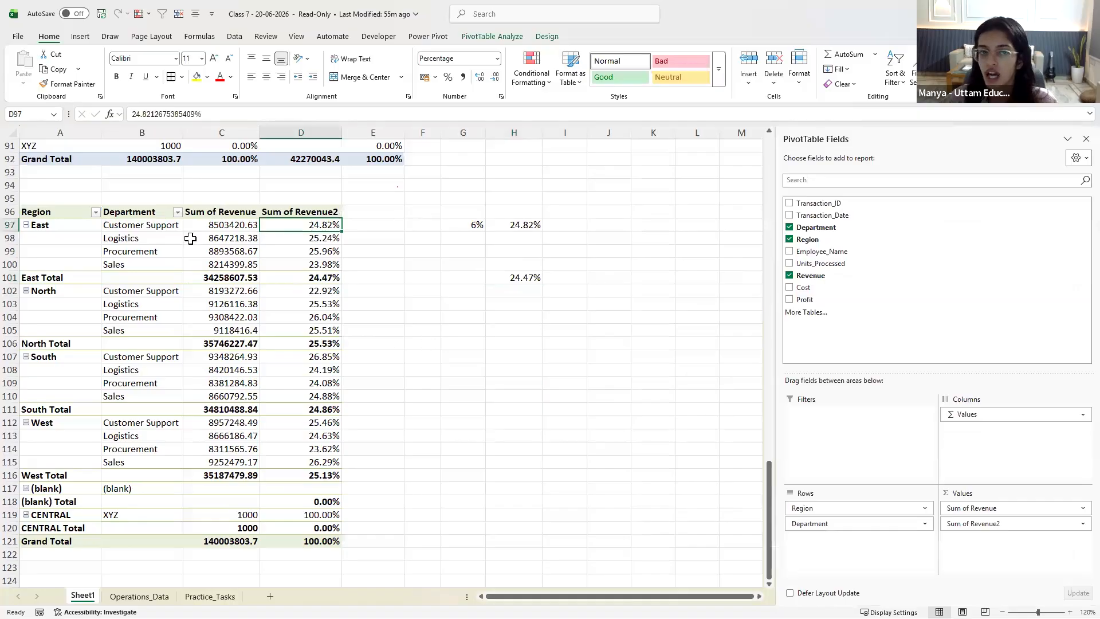
# Examine how East Customer Support revenue relates to the East Total, and the region totals to the Grand Total
pyautogui.moveTo(190, 238)
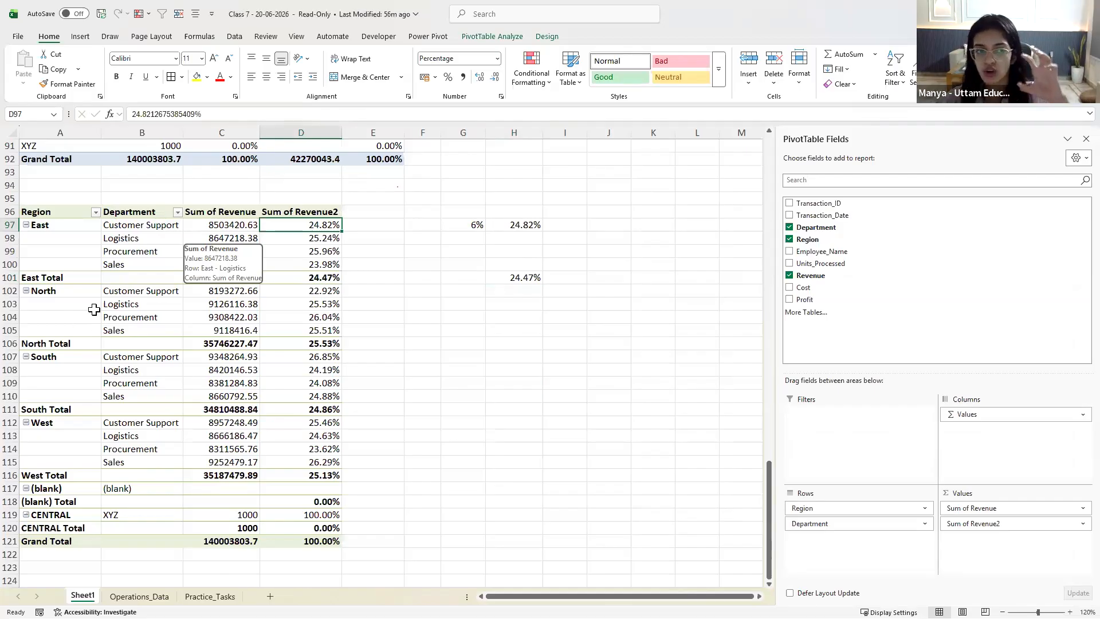
pyautogui.click(232, 541)
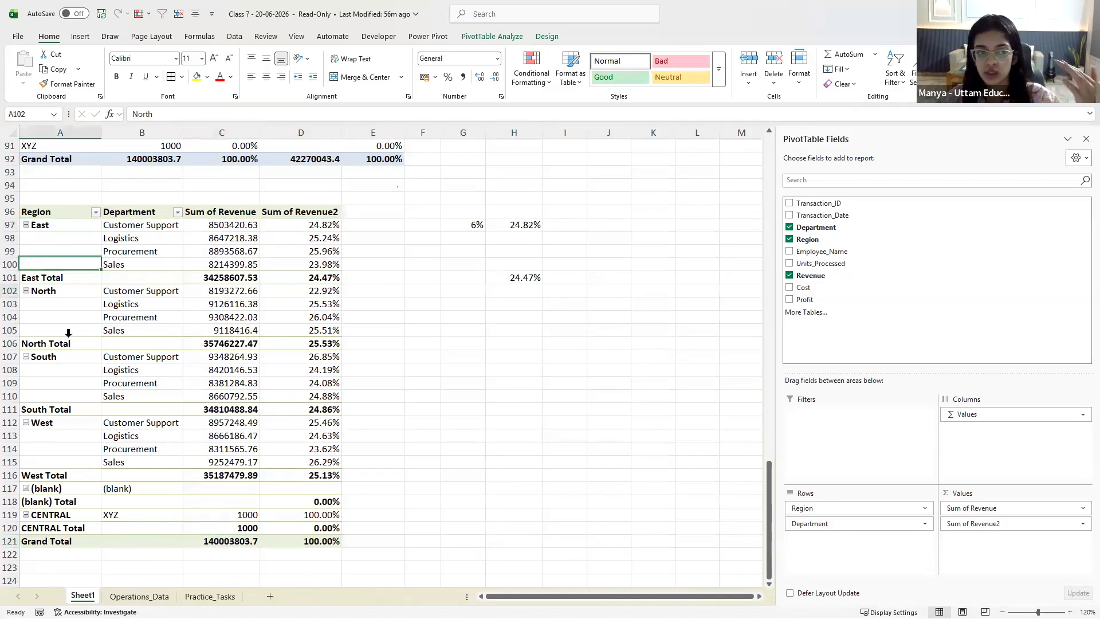
pyautogui.click(70, 361)
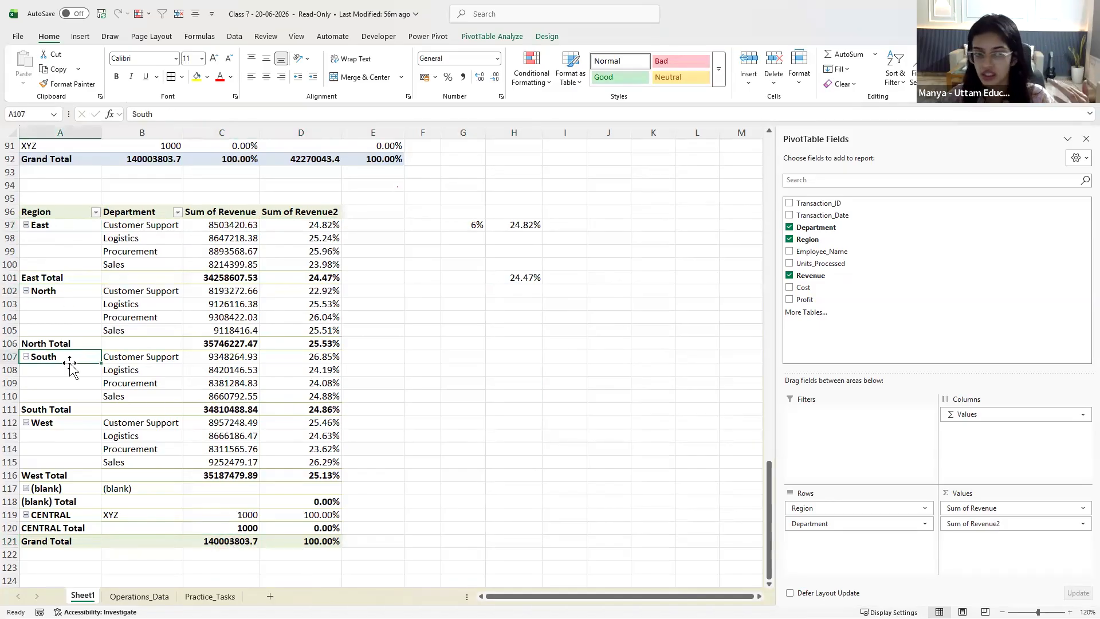
pyautogui.click(145, 229)
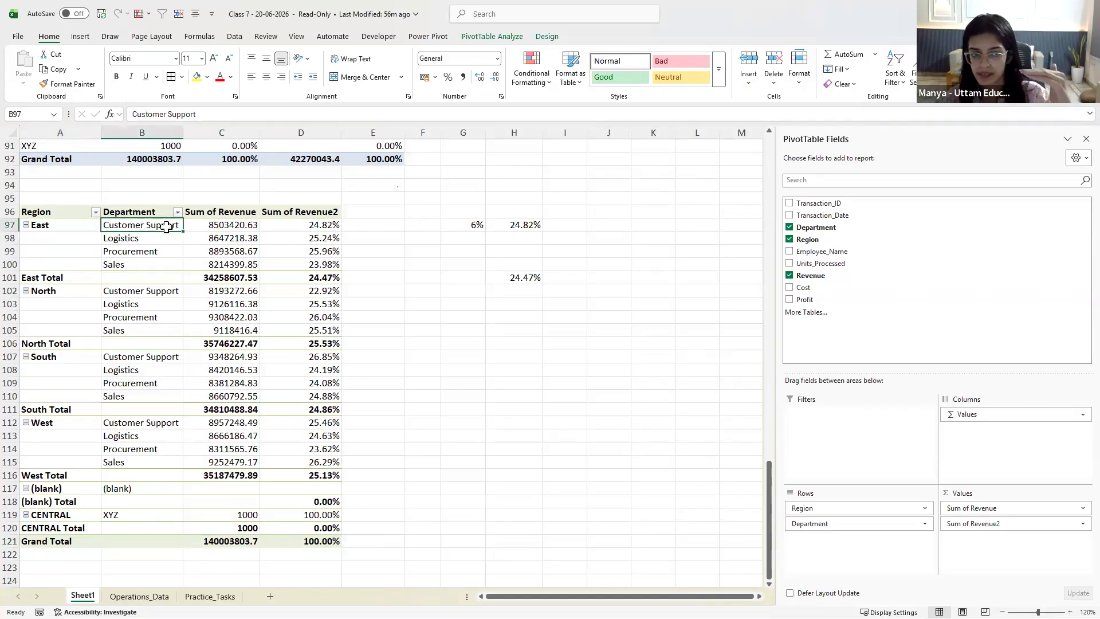
pyautogui.click(226, 226)
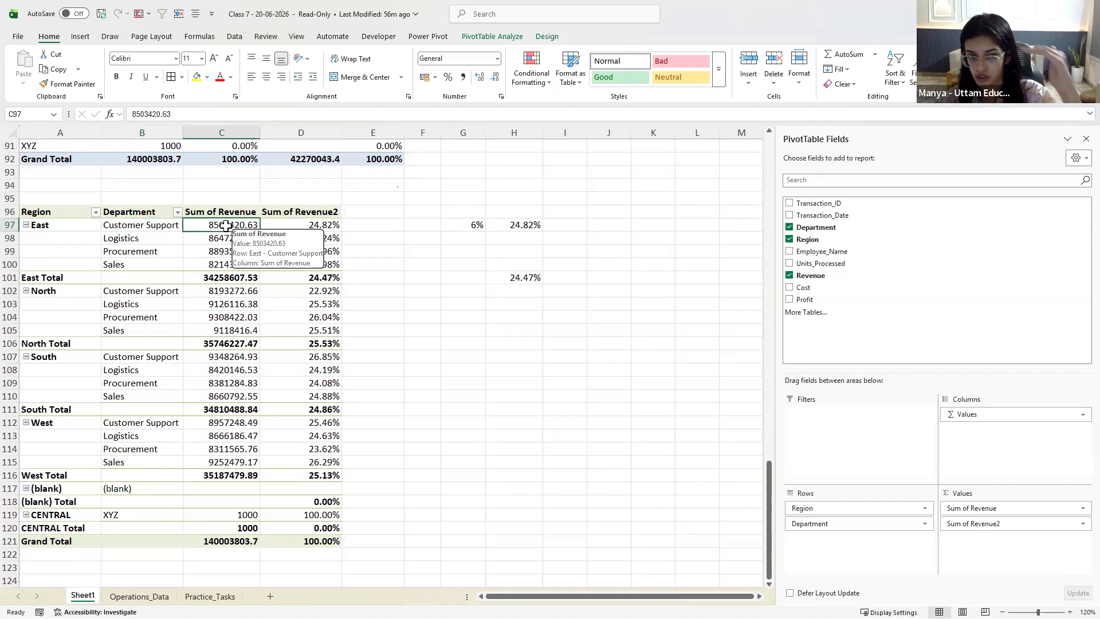
pyautogui.click(220, 277)
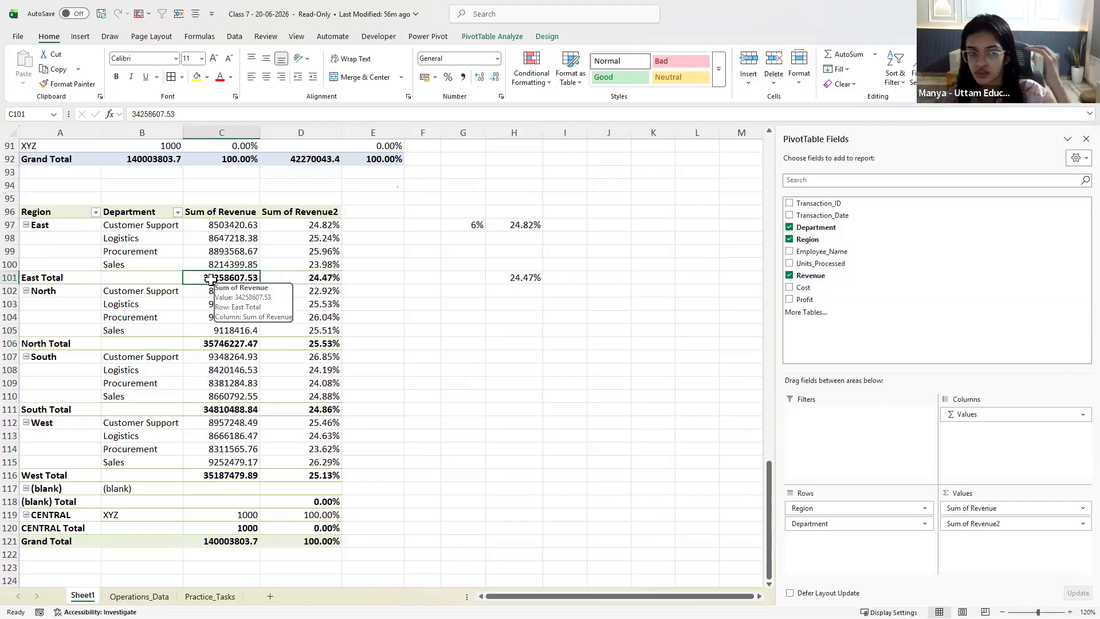
pyautogui.click(228, 542)
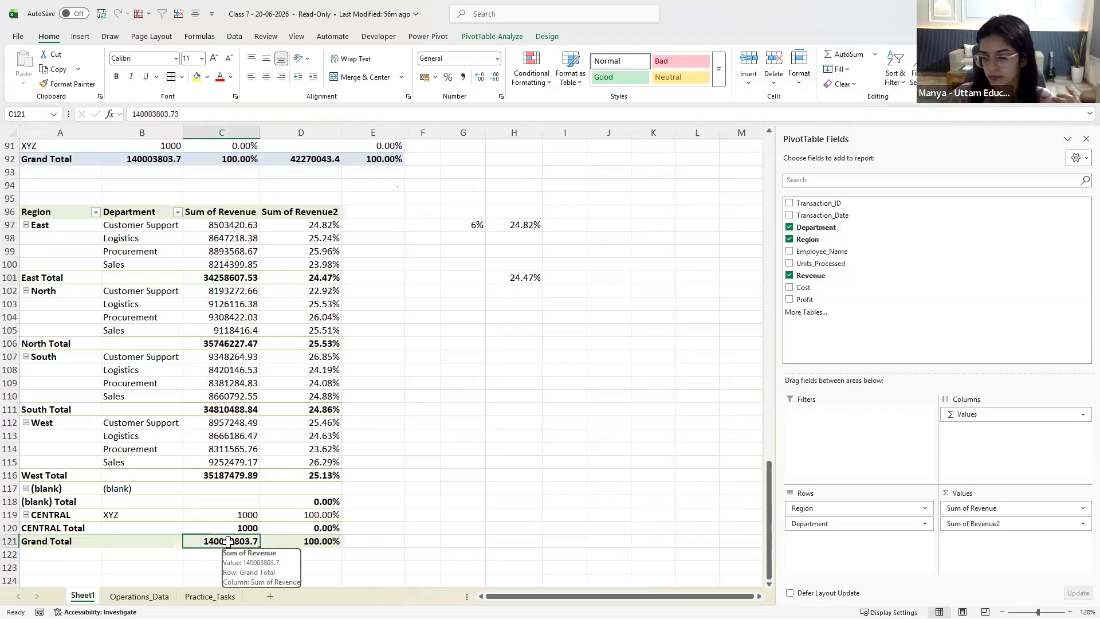
# Review the Show Values As calculations available for Sum of Revenue2, including % Of and its base items, without applying a change
pyautogui.click(1080, 526)
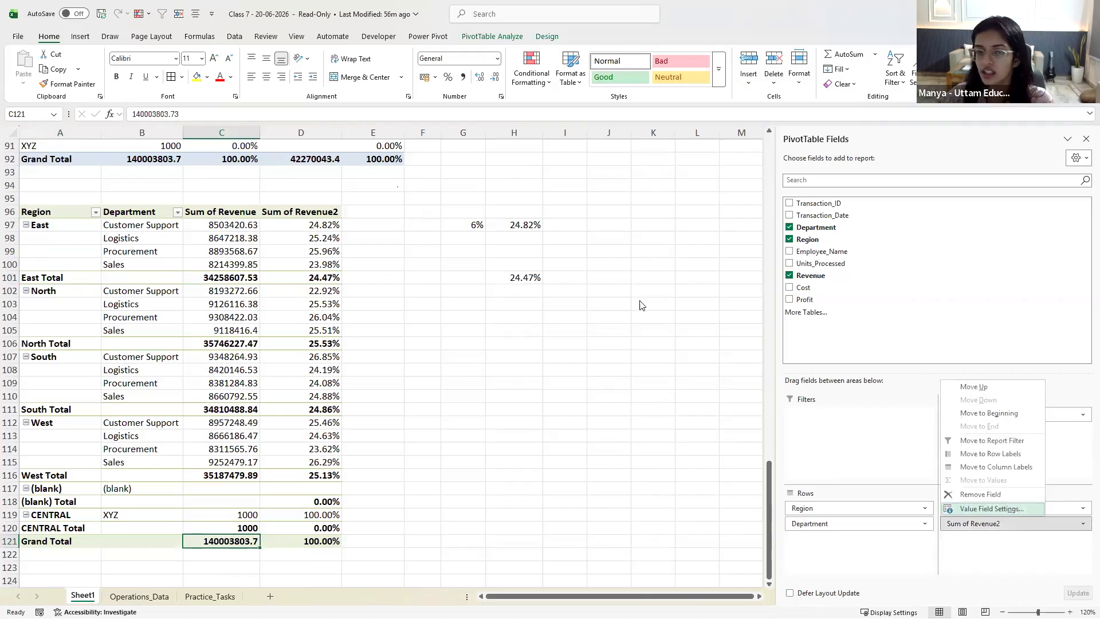
pyautogui.click(1013, 506)
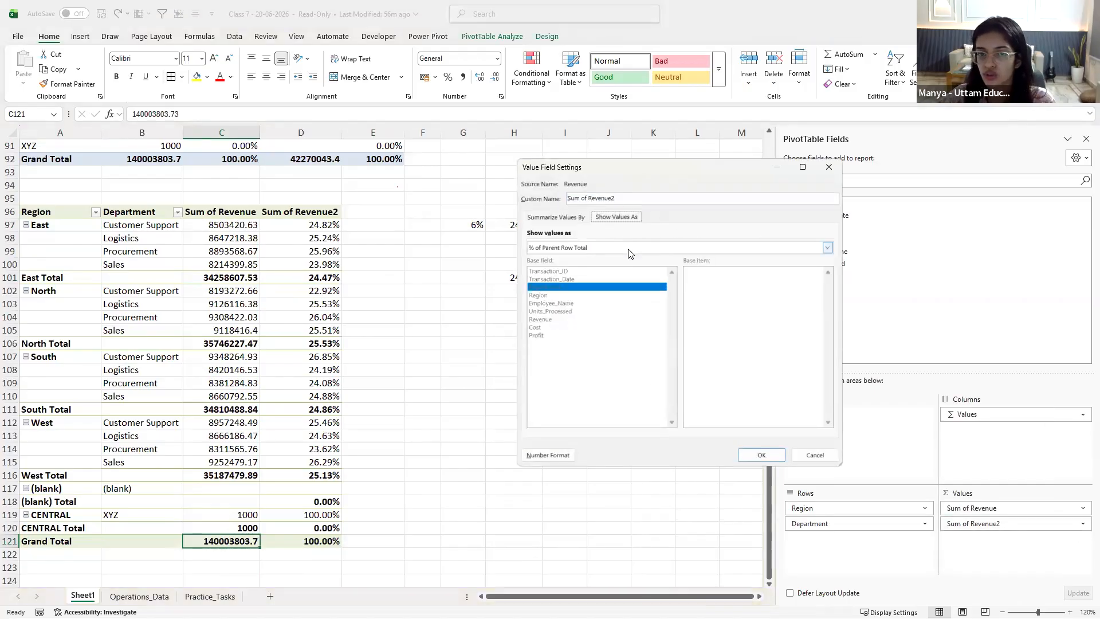
pyautogui.click(630, 248)
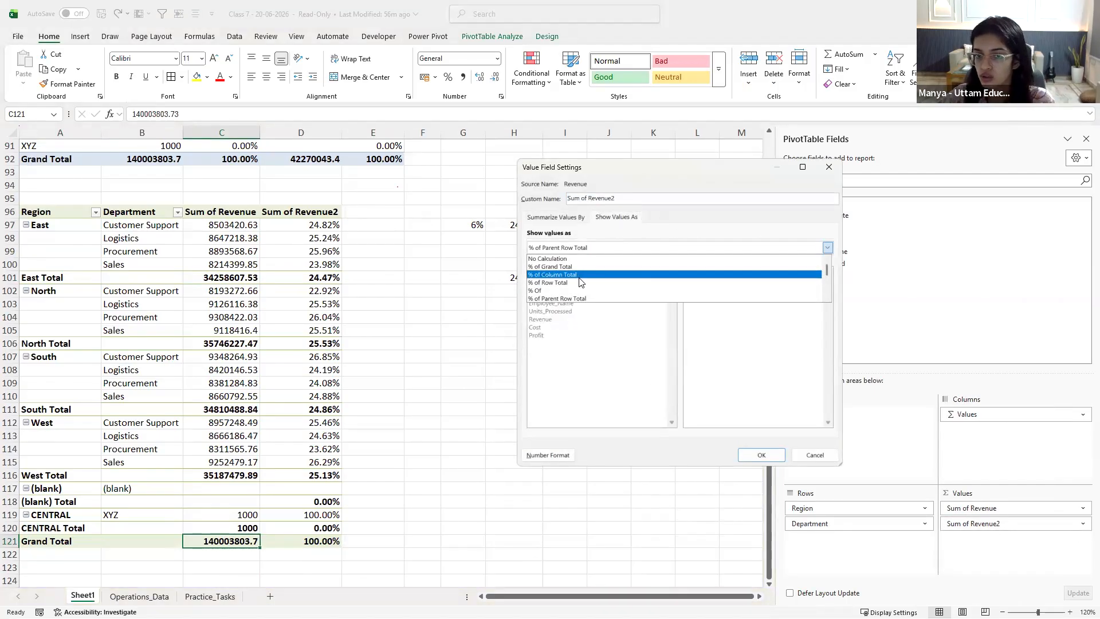
pyautogui.click(539, 291)
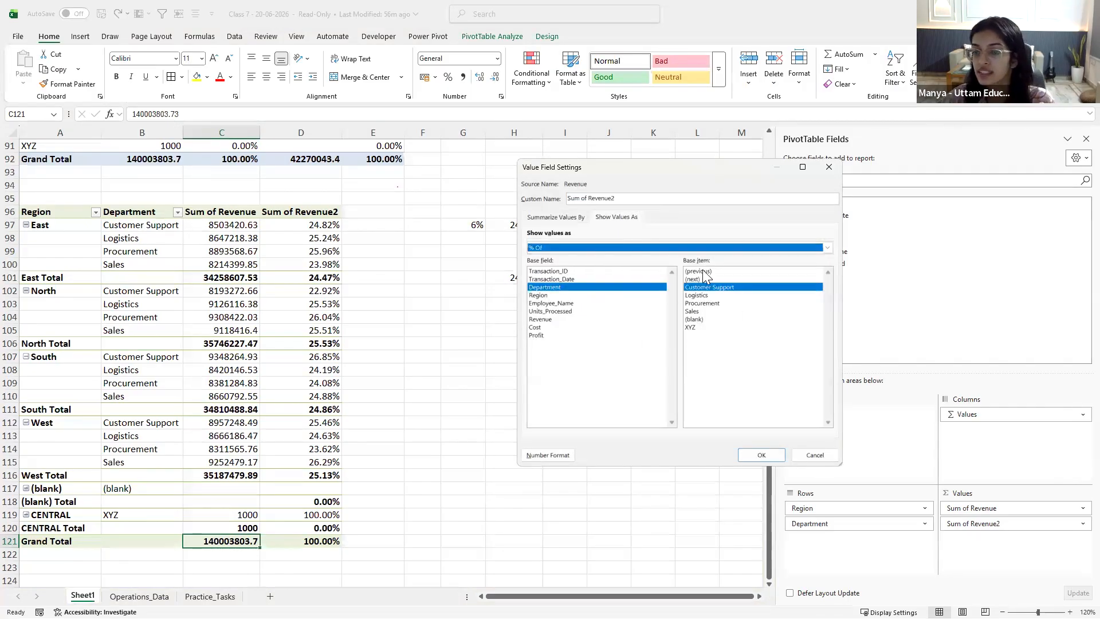
pyautogui.click(617, 250)
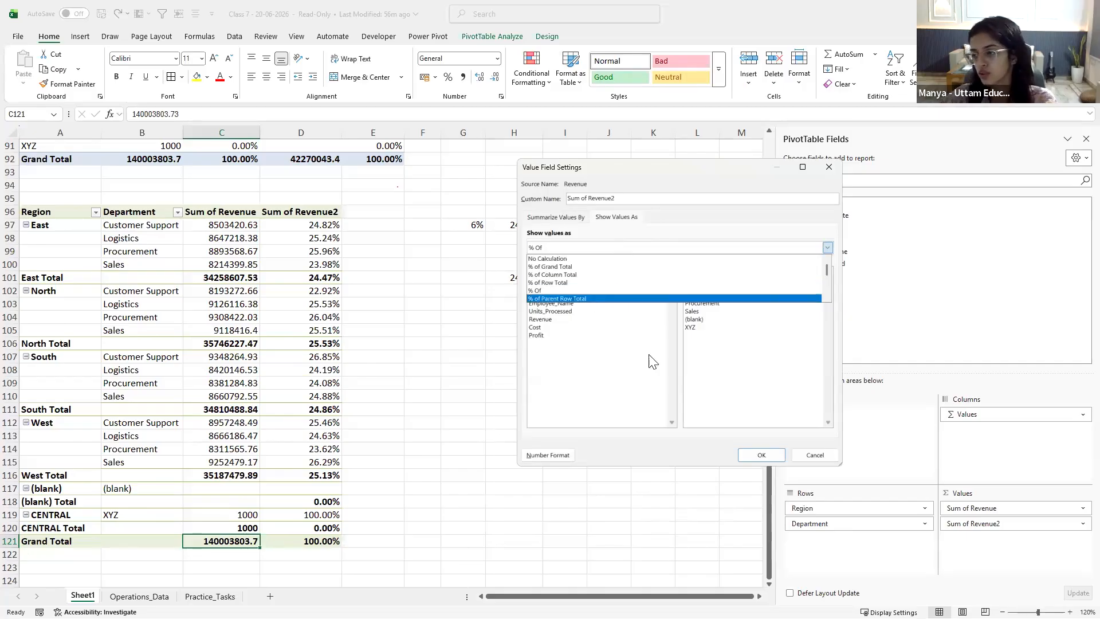
pyautogui.scroll(-2, 596, 283)
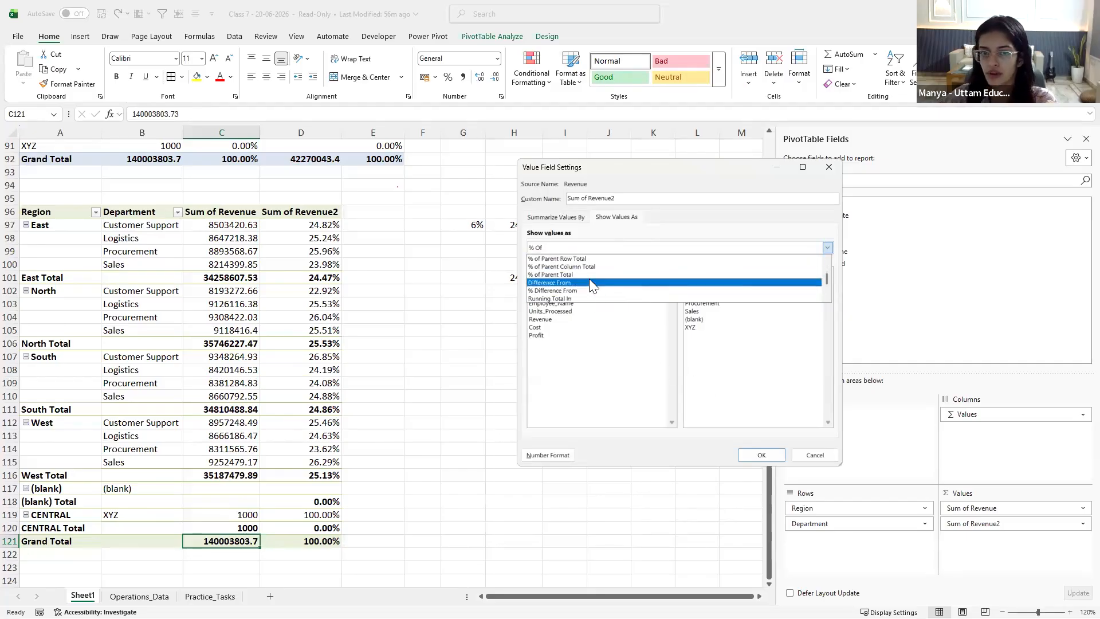
pyautogui.scroll(-1, 593, 298)
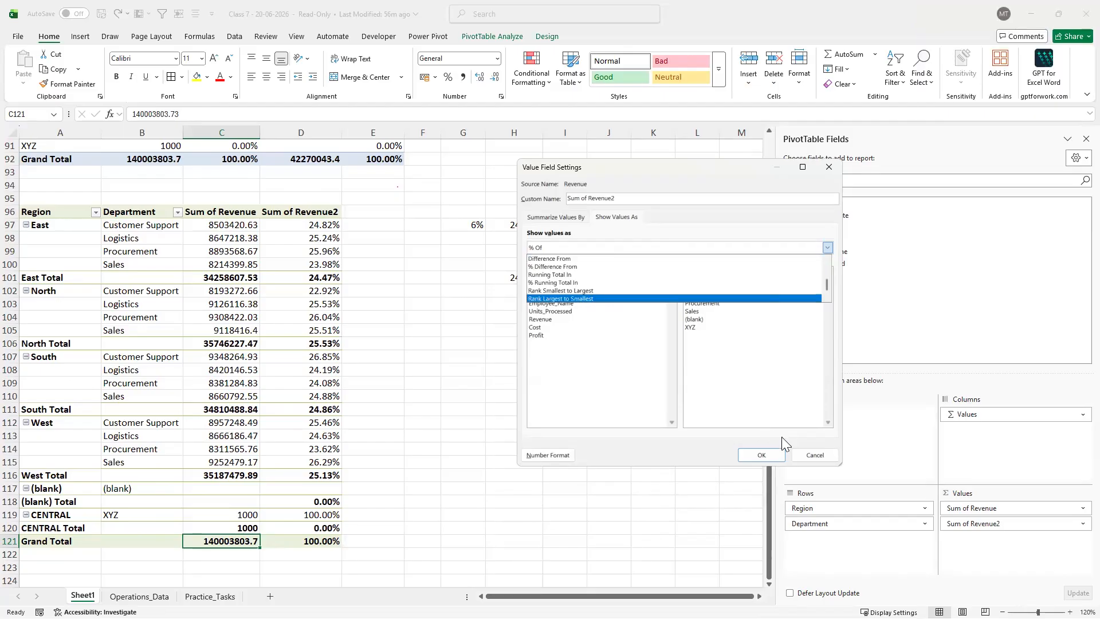
pyautogui.click(809, 455)
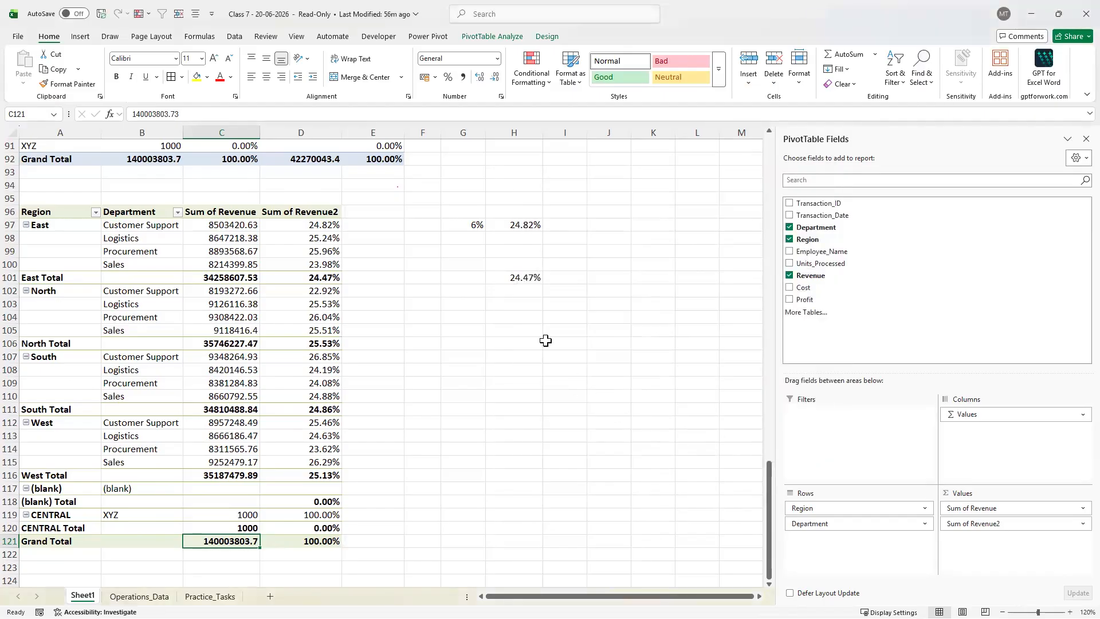
# Try to delete columns G and H
pyautogui.moveTo(465, 133); pyautogui.dragTo(503, 171)
pyautogui.rightClick(503, 171)
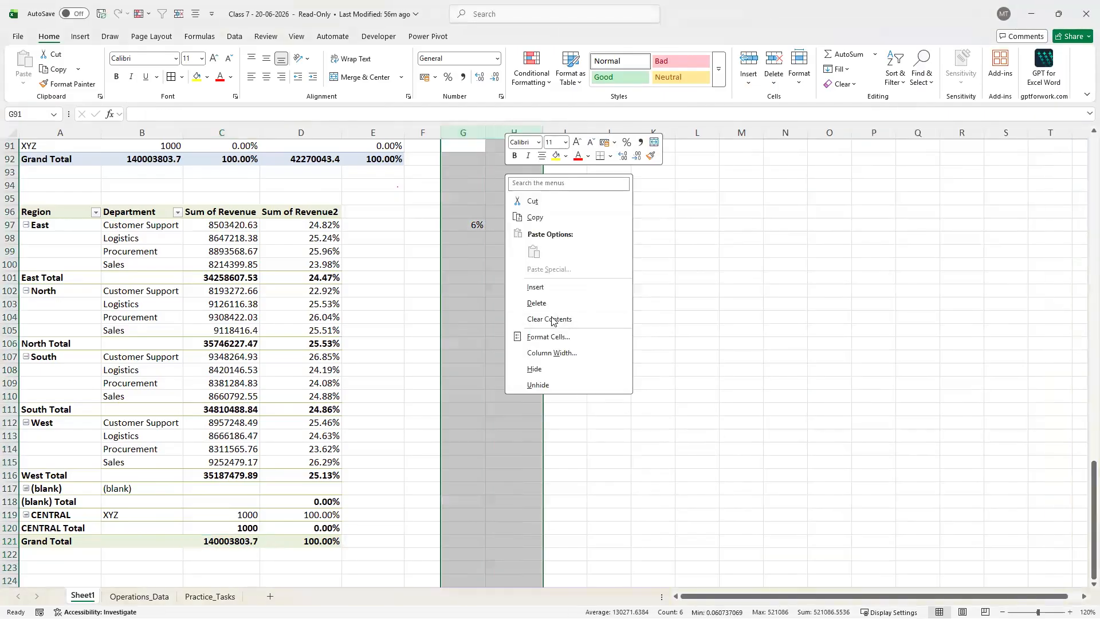
pyautogui.click(544, 304)
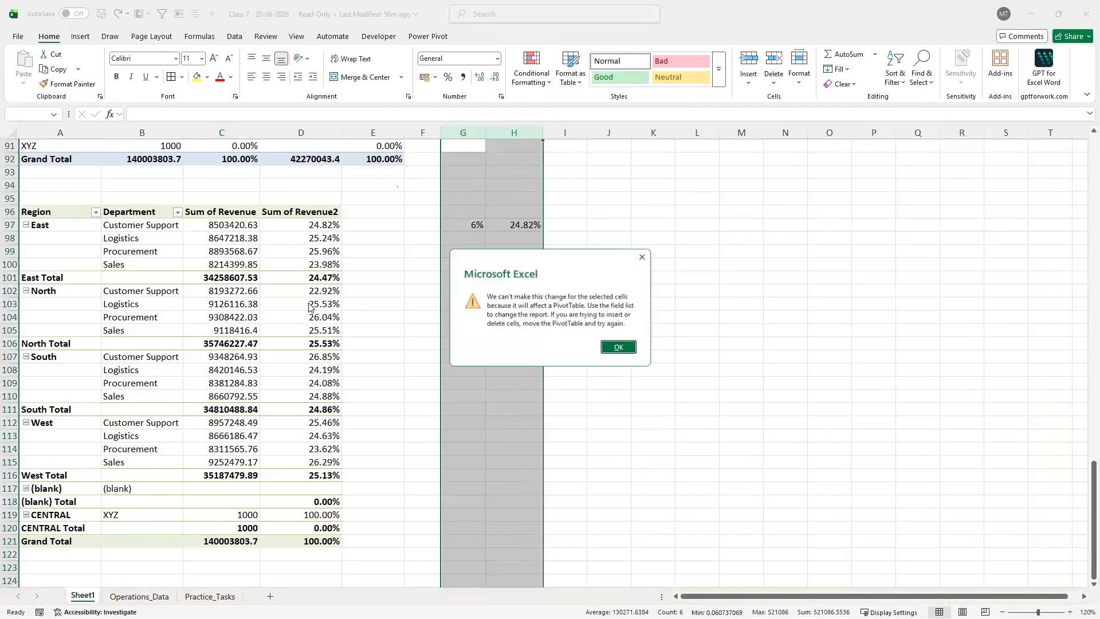
pyautogui.click(618, 348)
pyautogui.click(567, 325)
pyautogui.click(213, 280)
pyautogui.moveTo(807, 527); pyautogui.dragTo(849, 541)
# Clear the check formulas from cells G97, H101 and H97
pyautogui.click(475, 223)
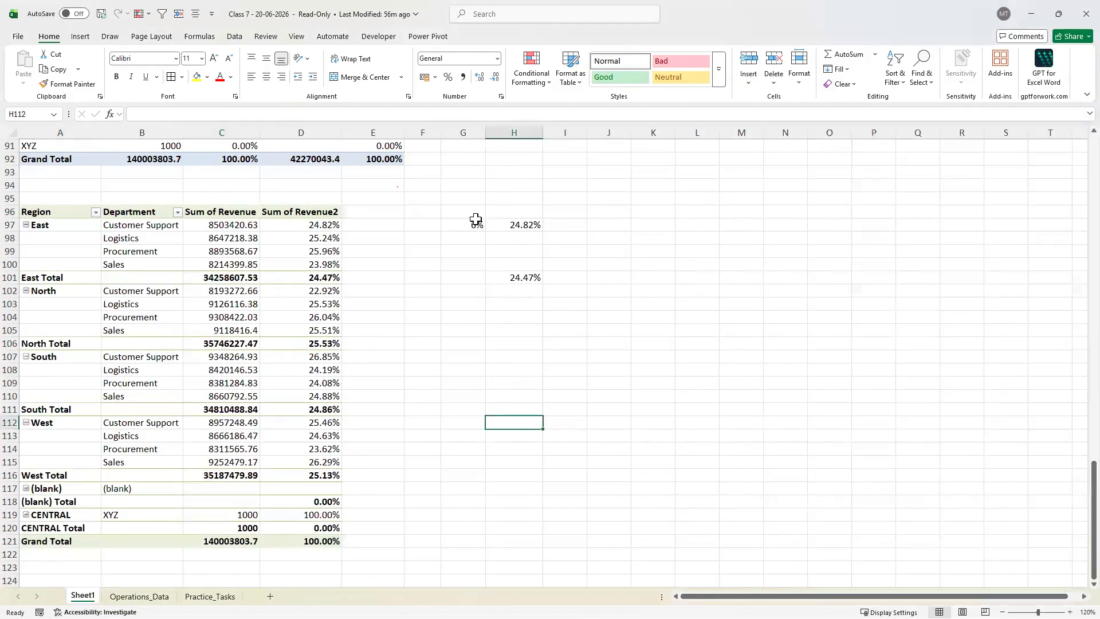
pyautogui.press('BackSpace')
pyautogui.click(514, 278)
pyautogui.press('BackSpace')
pyautogui.click(518, 225)
pyautogui.press('Delete')
pyautogui.click(537, 282)
# Rearrange the revenue pivot table with Region in rows, Department in columns and only Sum of Revenue as values
pyautogui.click(270, 317)
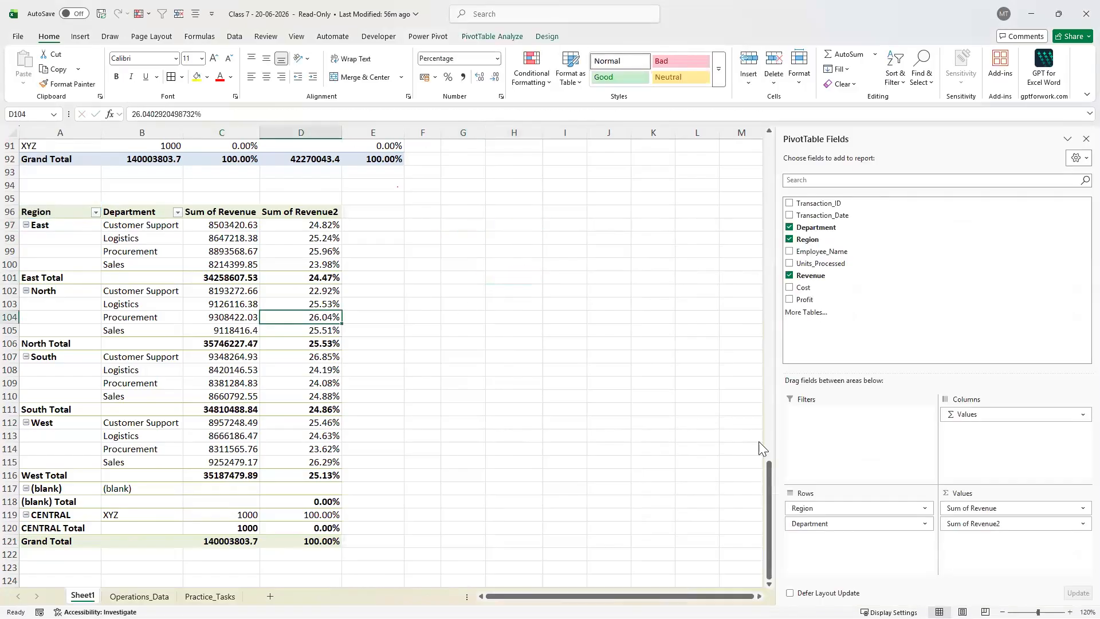
pyautogui.moveTo(952, 414); pyautogui.dragTo(950, 295)
pyautogui.moveTo(851, 523); pyautogui.dragTo(969, 423)
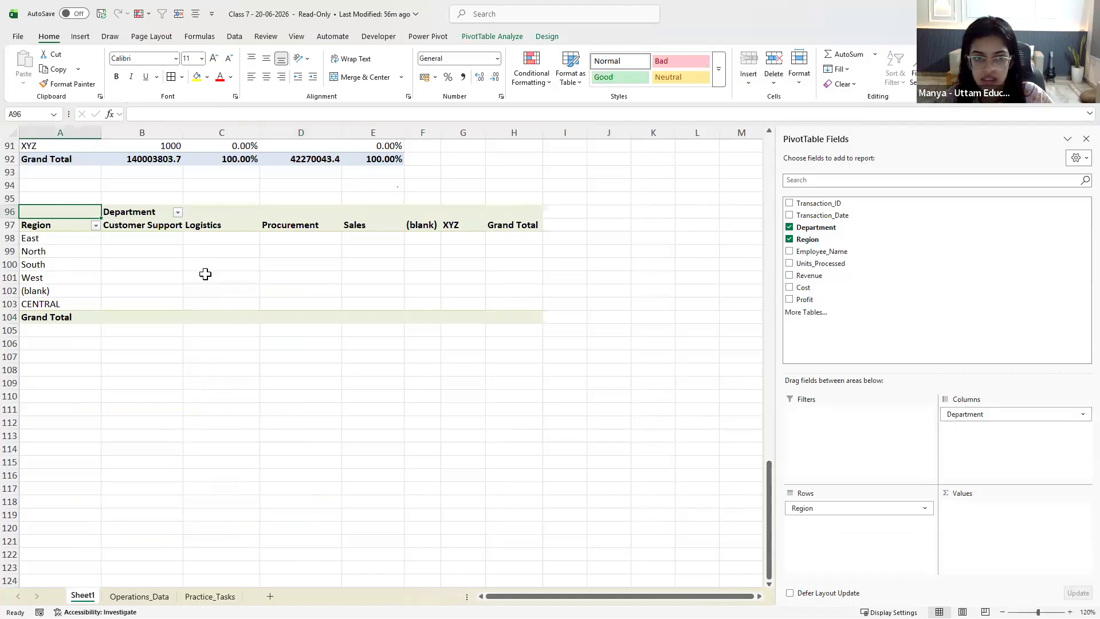
pyautogui.click(245, 255)
pyautogui.moveTo(802, 275); pyautogui.dragTo(972, 507)
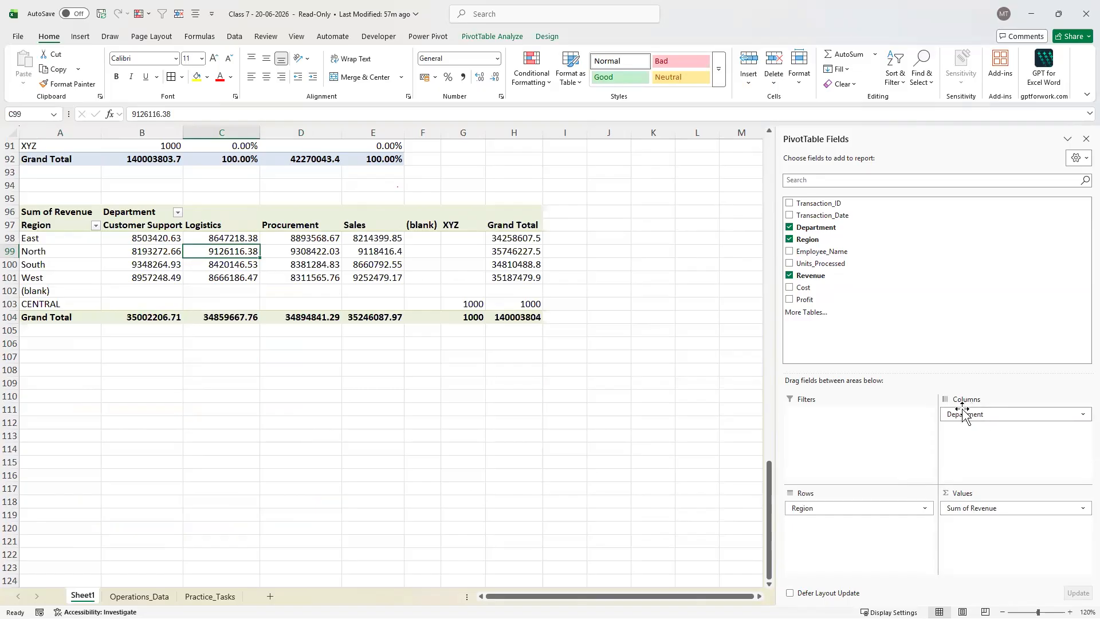
# Undo the pivot layout changes back to Region and Department in rows with both revenue fields as values
pyautogui.click(678, 392)
pyautogui.hotkey('ctrl', 'z')
pyautogui.hotkey('ctrl', 'z')
pyautogui.hotkey('ctrl', 'z')
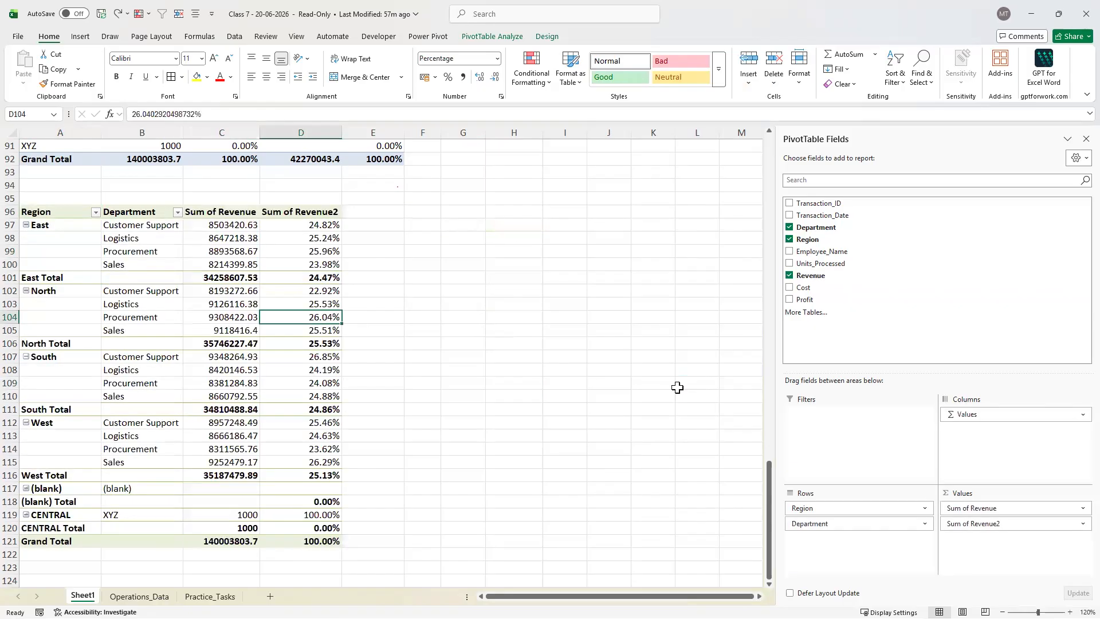
pyautogui.click(549, 345)
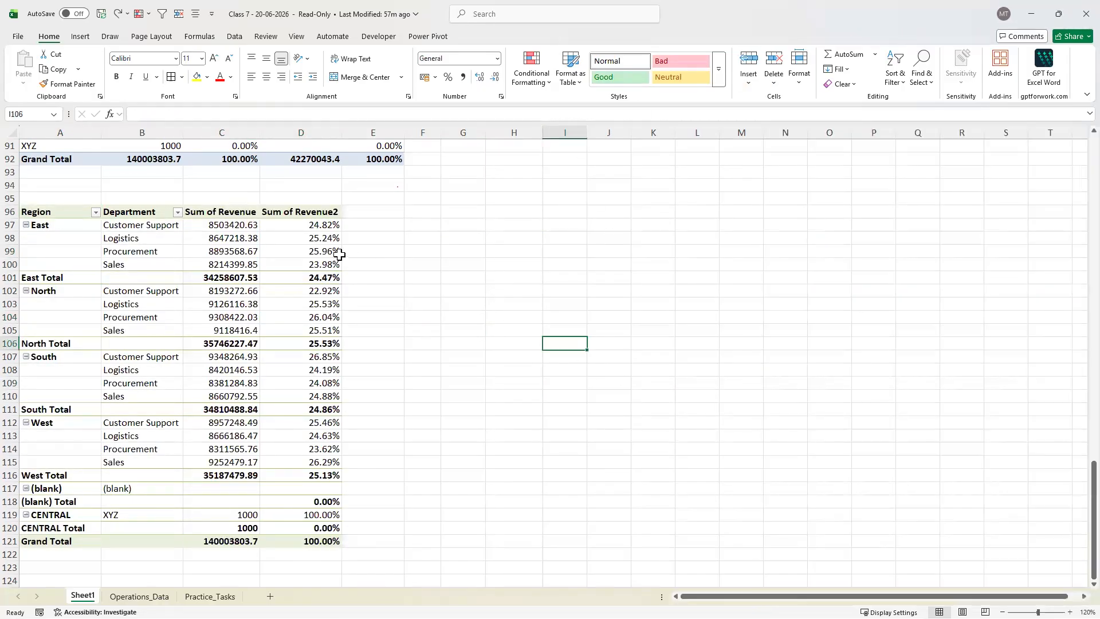
# Remove Sum of Revenue2, Department and Region from the pivot table and add Transaction_Date to its rows
pyautogui.click(321, 237)
pyautogui.moveTo(1038, 524); pyautogui.dragTo(810, 273)
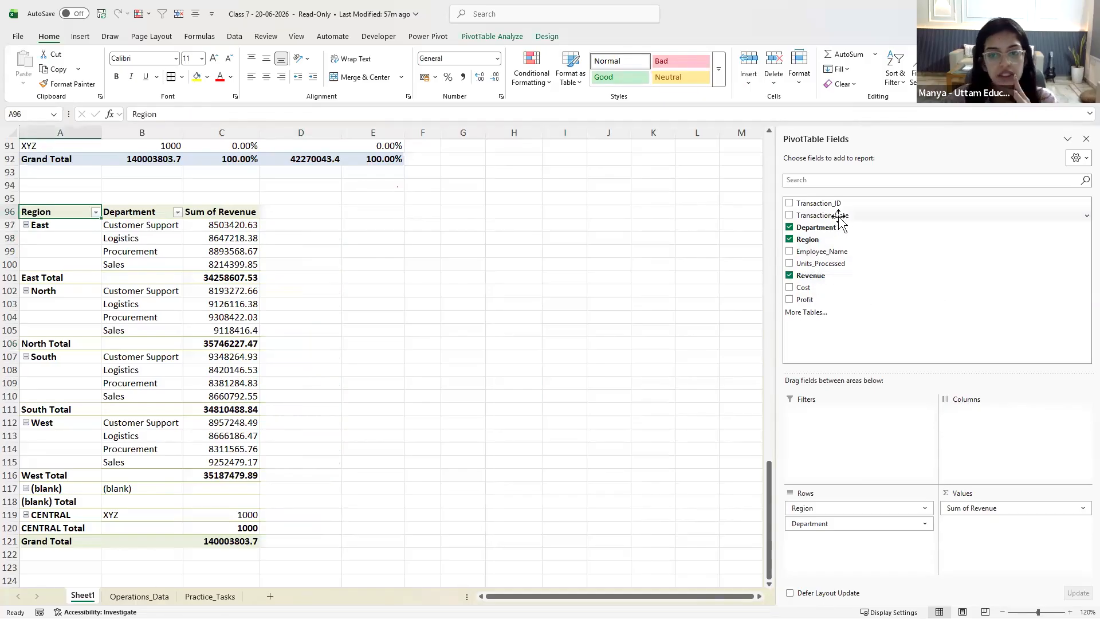
pyautogui.click(789, 228)
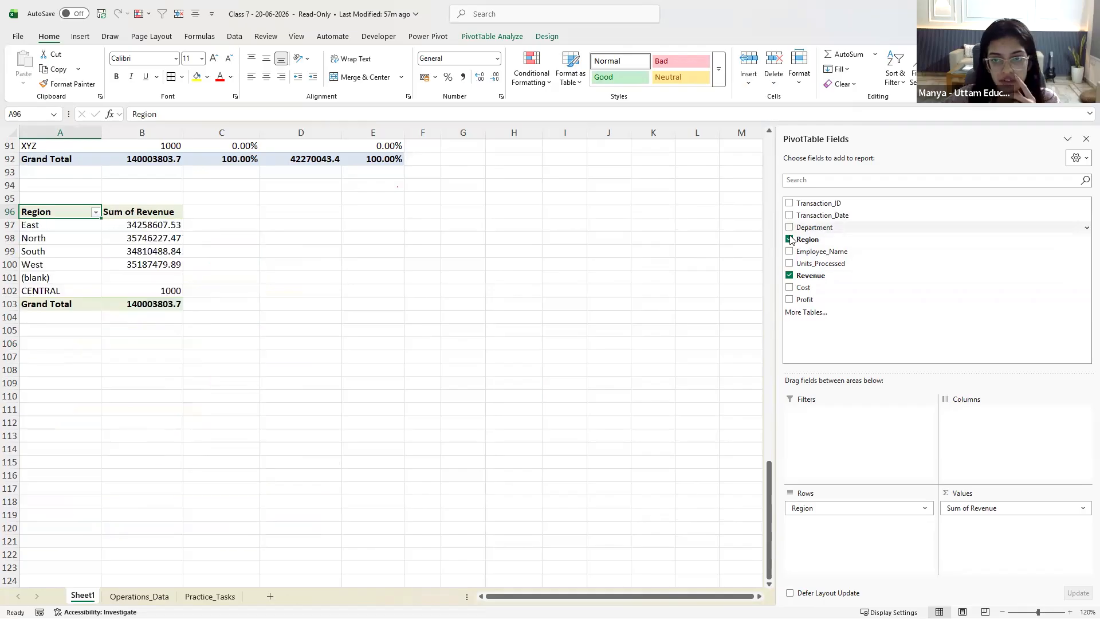
pyautogui.click(789, 239)
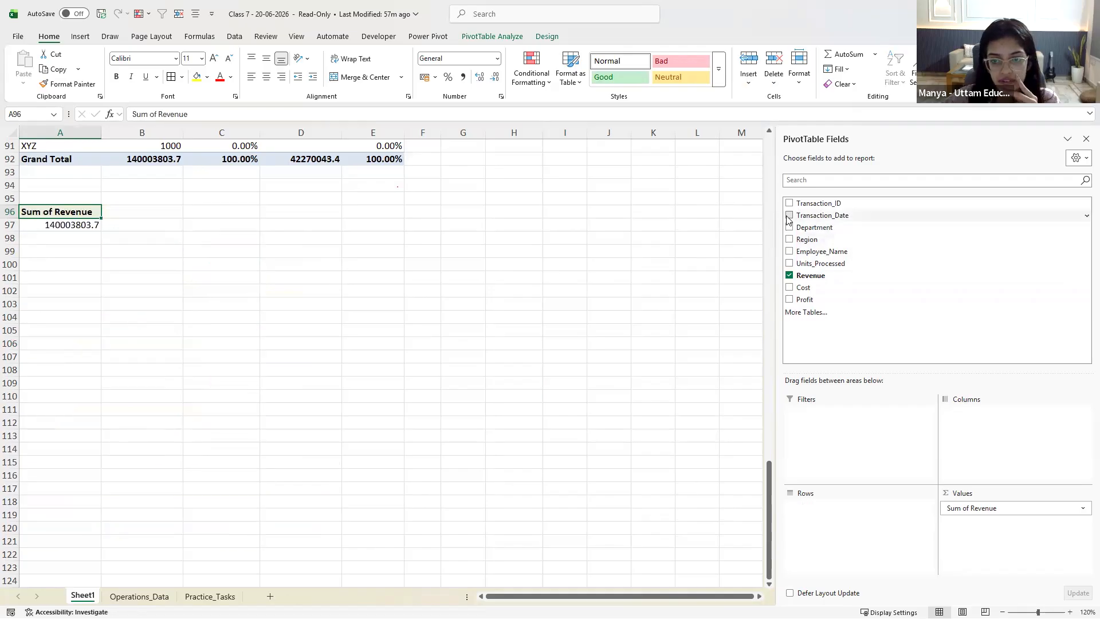
pyautogui.click(789, 215)
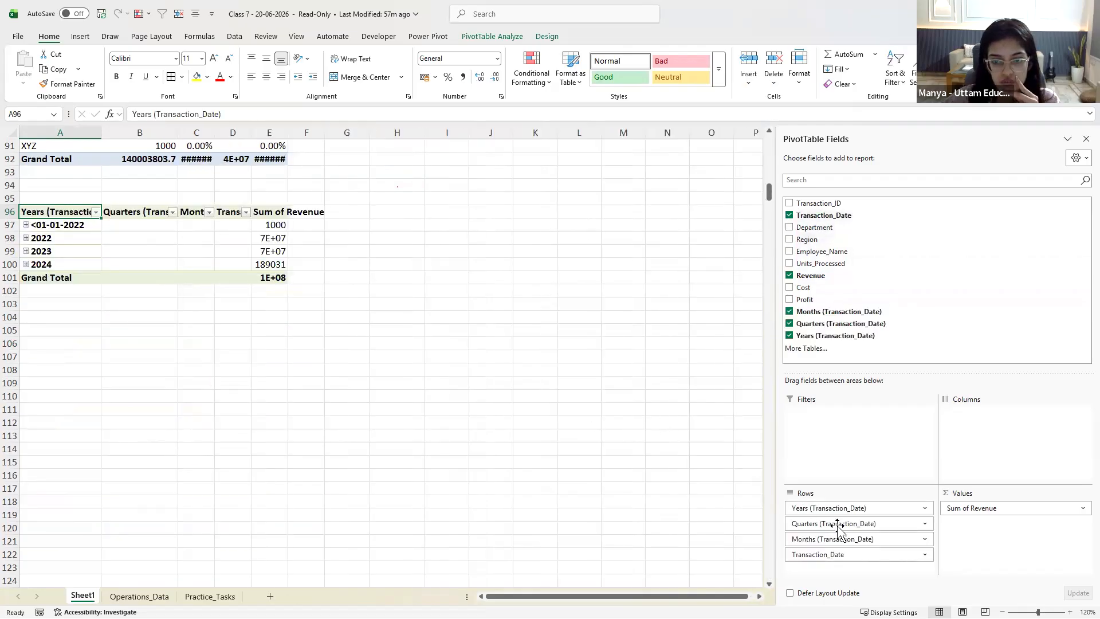
# Try removing the Years (Transaction_Date) field from the pivot table's rows, and undo the change
pyautogui.click(842, 336)
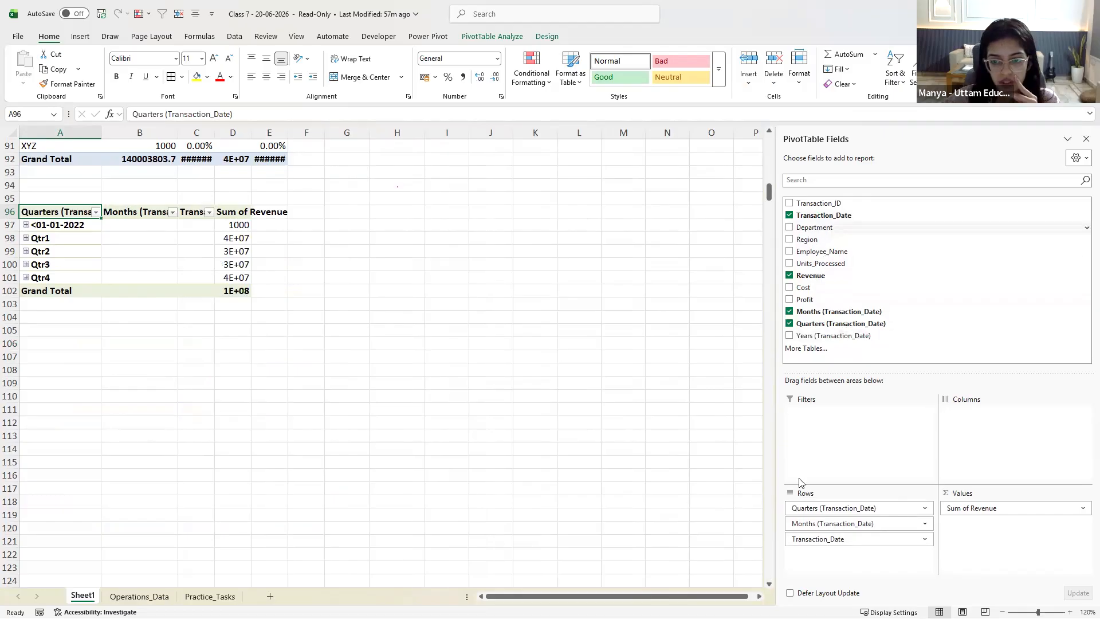
pyautogui.hotkey('ctrl', 'z')
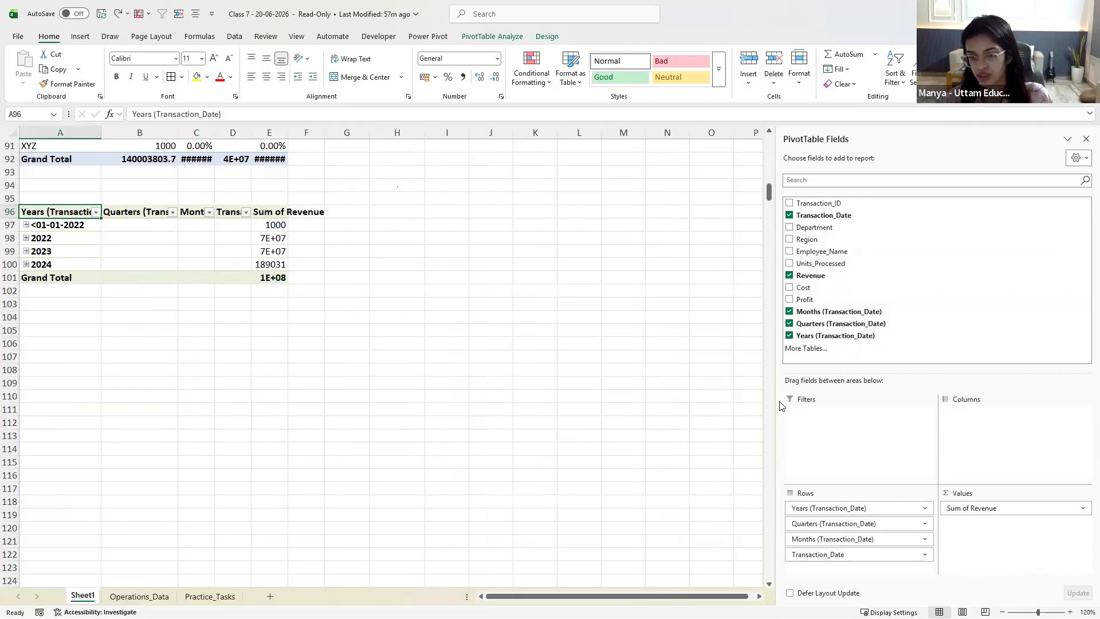
pyautogui.click(471, 385)
pyautogui.click(96, 293)
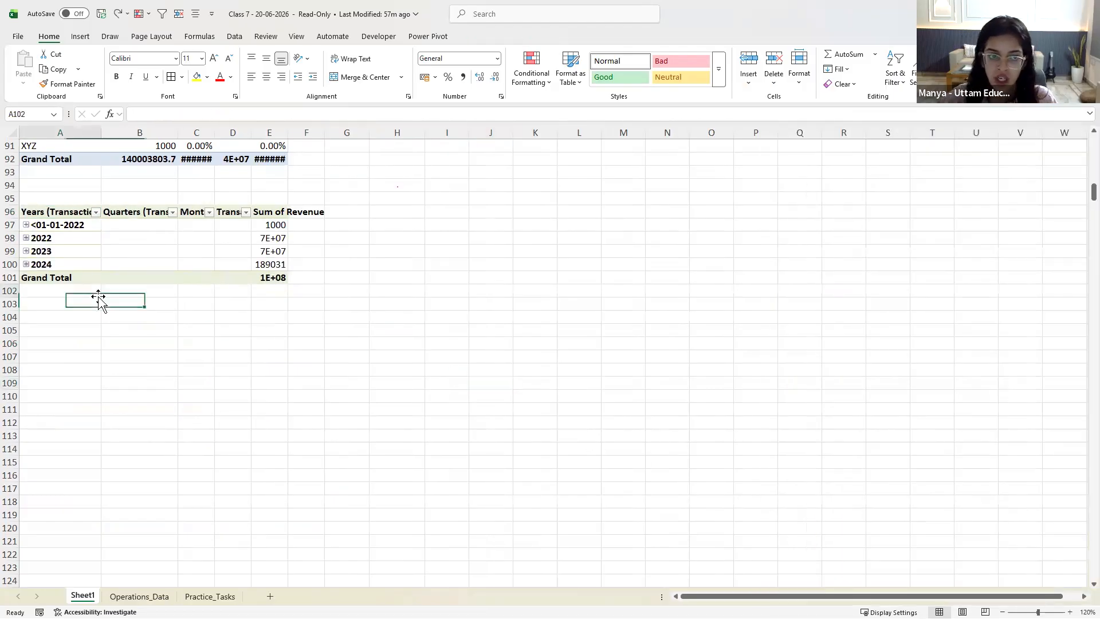
pyautogui.click(116, 261)
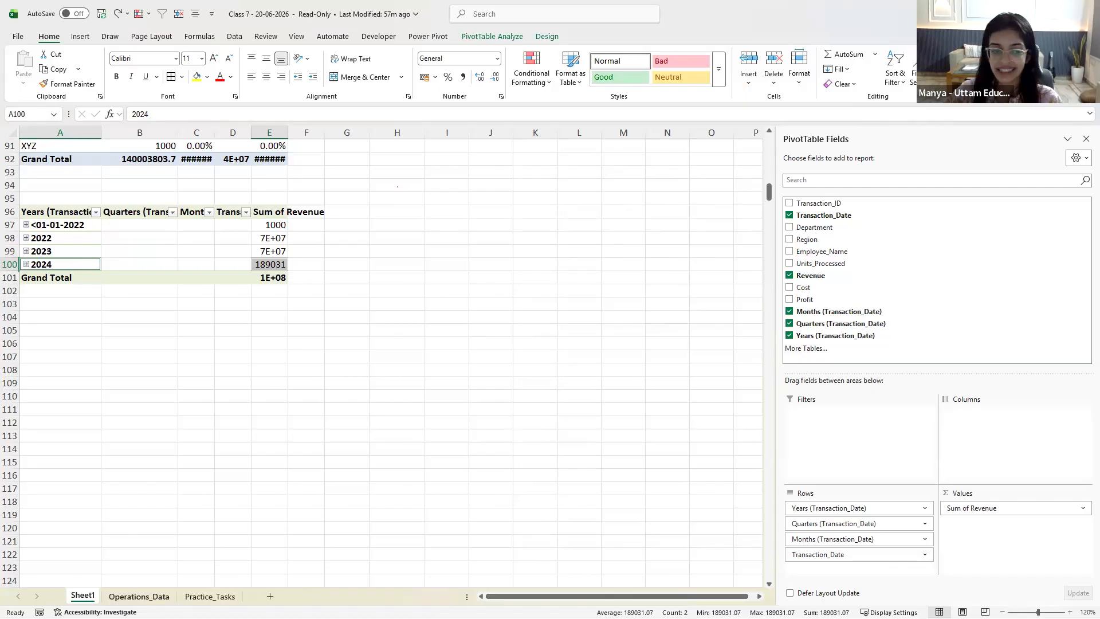
# Check the dates in the Transaction_Date column of the Operations_Data sheet and return to Sheet1
pyautogui.hotkey('ctrl', 'pagedown')
pyautogui.moveTo(177, 160); pyautogui.dragTo(178, 330)
pyautogui.hotkey('ctrl', 'pageup')
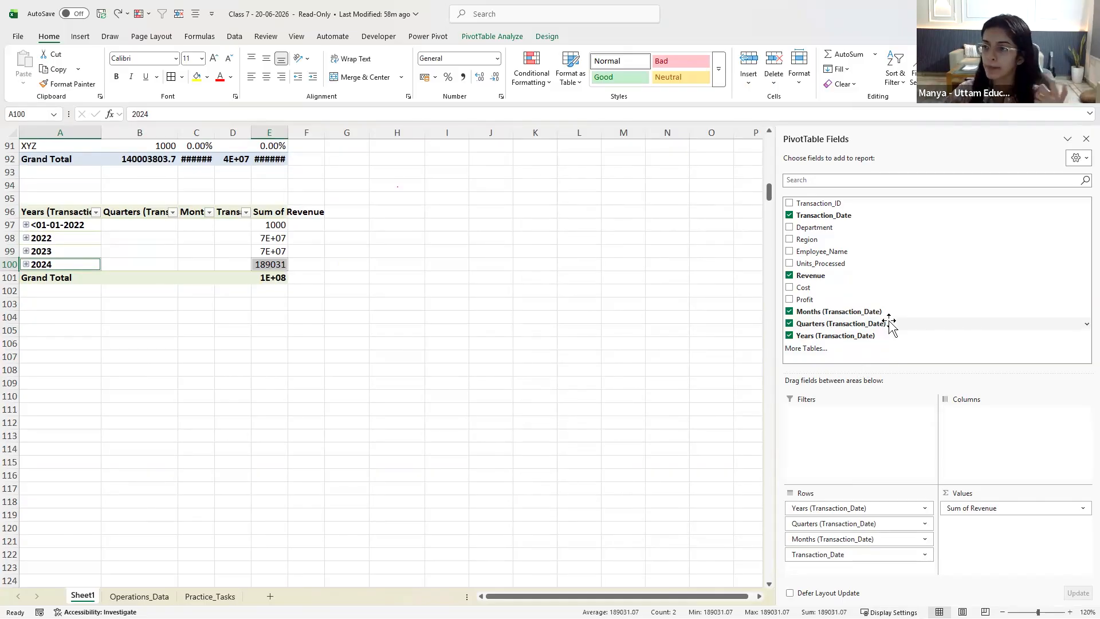
# Remove Transaction_Date and its Months, Quarters and Years fields from the pivot table, and add Transaction_Date back
pyautogui.click(789, 215)
pyautogui.click(790, 311)
pyautogui.click(789, 323)
pyautogui.click(790, 335)
pyautogui.click(790, 214)
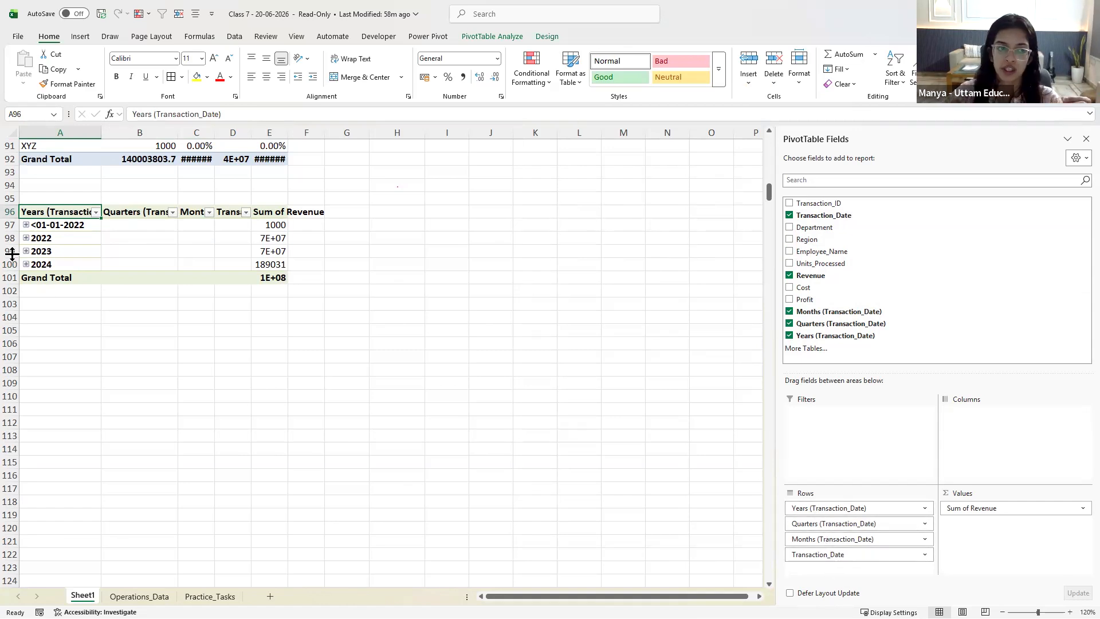
# Examine the pivot's date groups, expanding <01-01-2022 and drilling from 2022 through Qtr1 to January's individual dates, and collapse them again
pyautogui.click(25, 225)
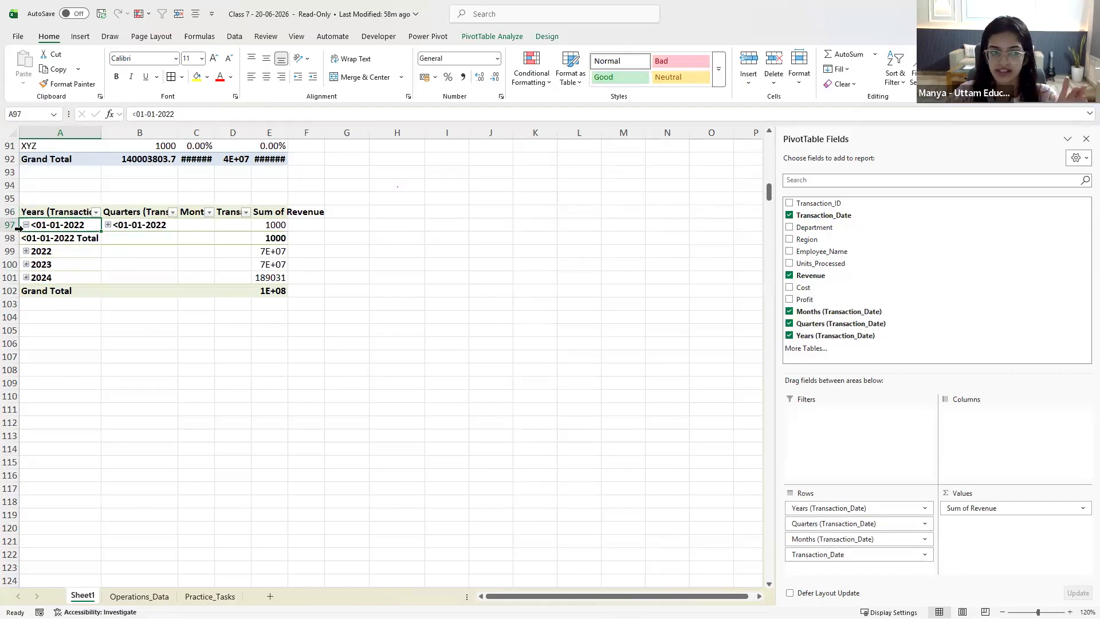
pyautogui.click(25, 225)
pyautogui.click(26, 238)
pyautogui.click(107, 238)
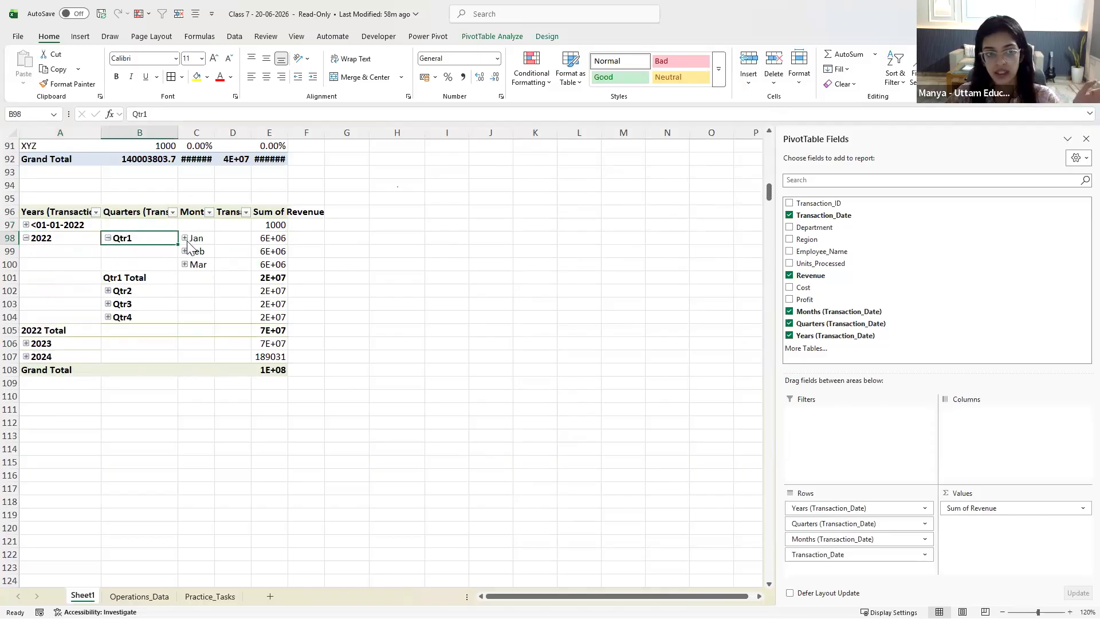
pyautogui.click(185, 237)
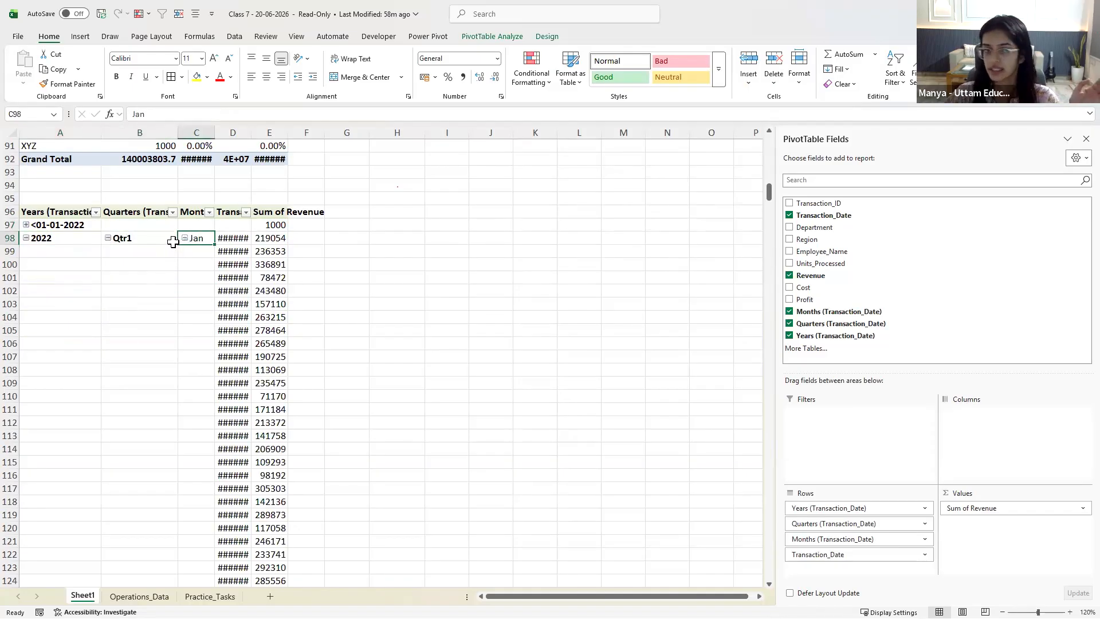
pyautogui.click(184, 238)
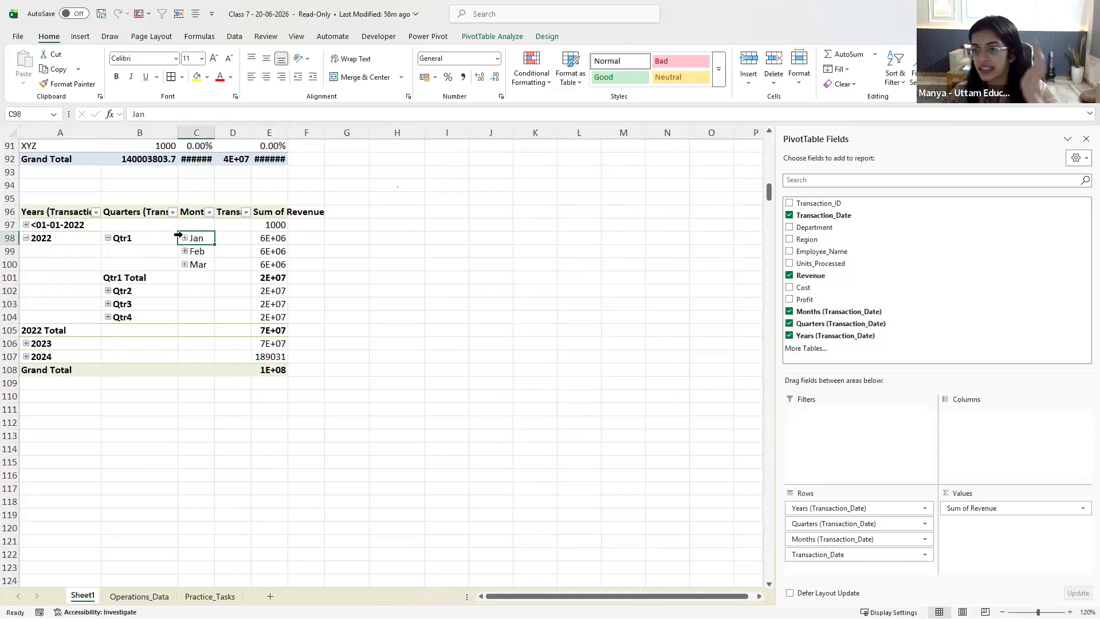
pyautogui.click(108, 238)
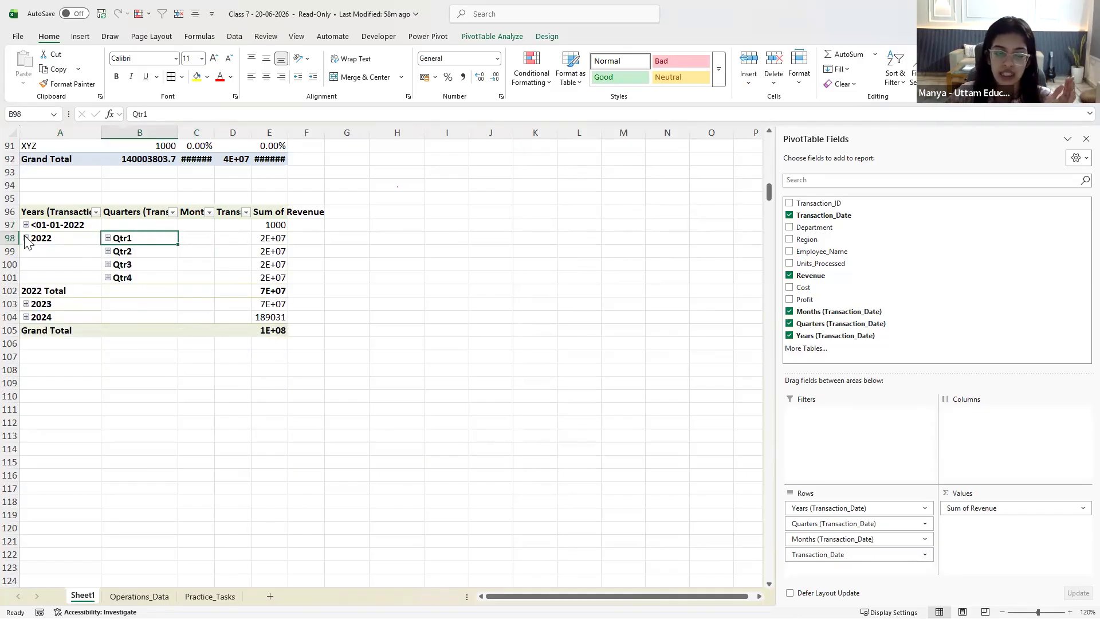
pyautogui.click(26, 238)
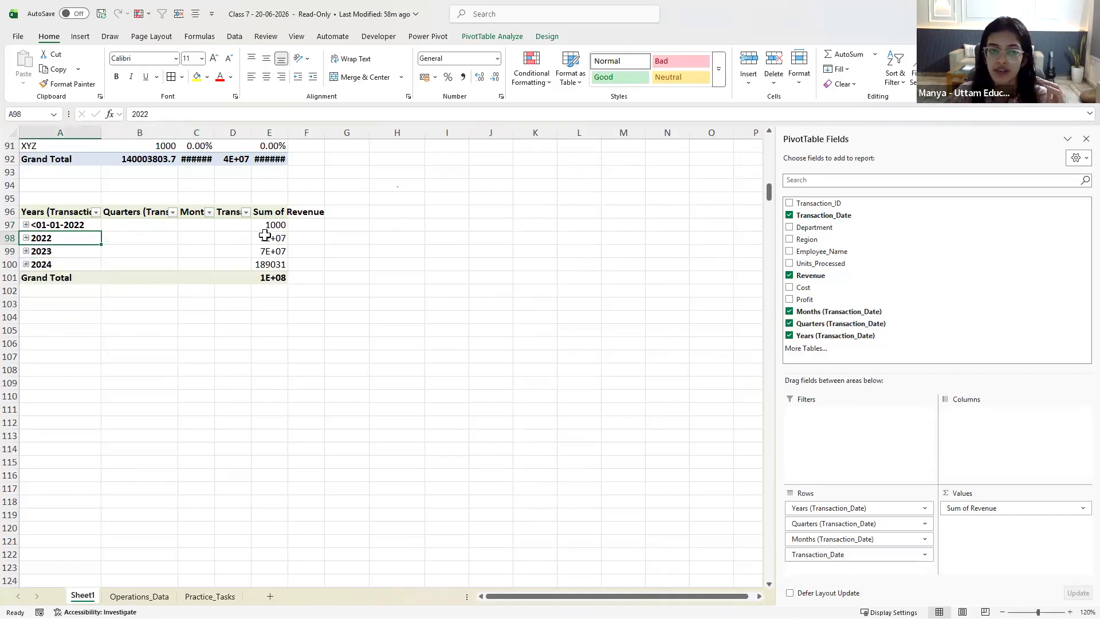
# Widen column E so that the pivot table's Sum of Revenue values fit
pyautogui.moveTo(288, 132); pyautogui.dragTo(386, 132)
pyautogui.click(286, 290)
pyautogui.click(312, 240)
# Inspect the quarterly revenue of 2022 and the monthly revenue within Qtr1, and collapse both groups again
pyautogui.click(26, 239)
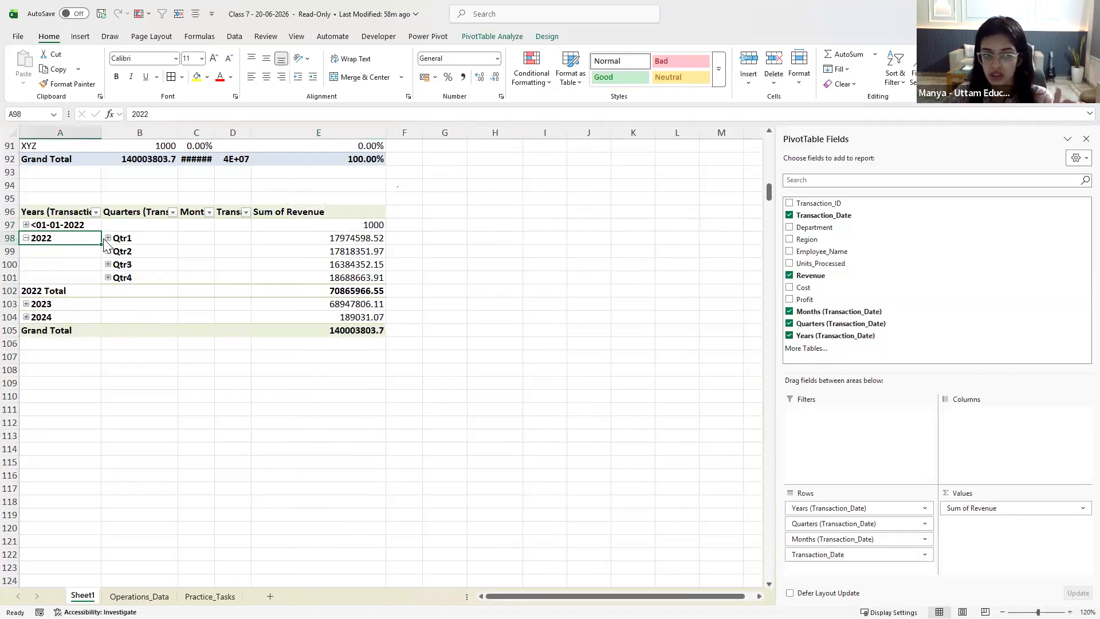
pyautogui.click(108, 238)
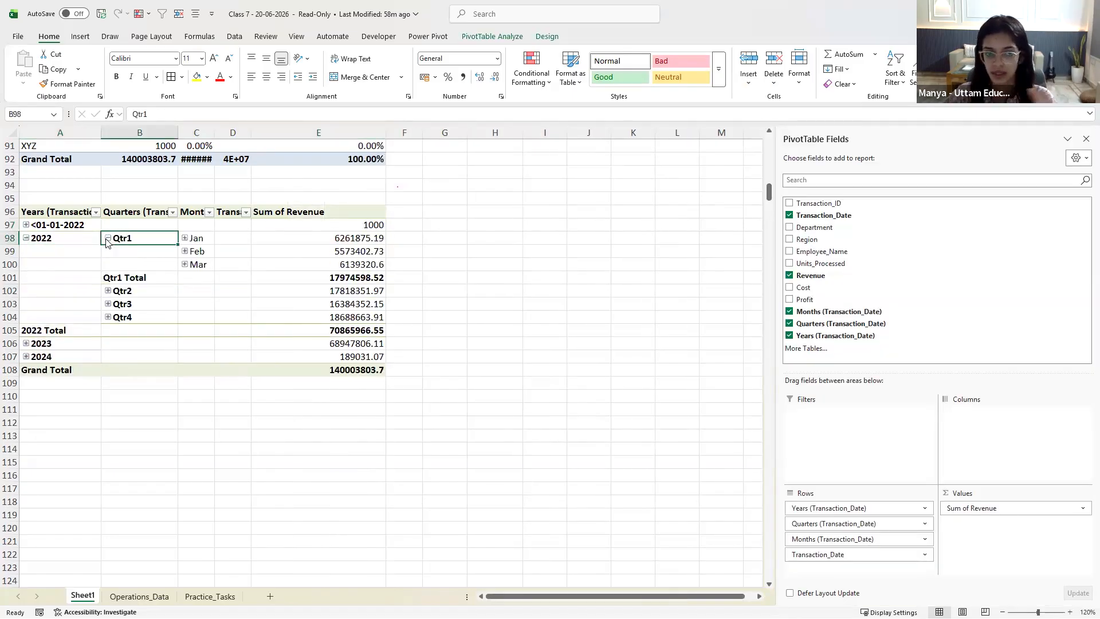
pyautogui.click(108, 238)
pyautogui.click(26, 239)
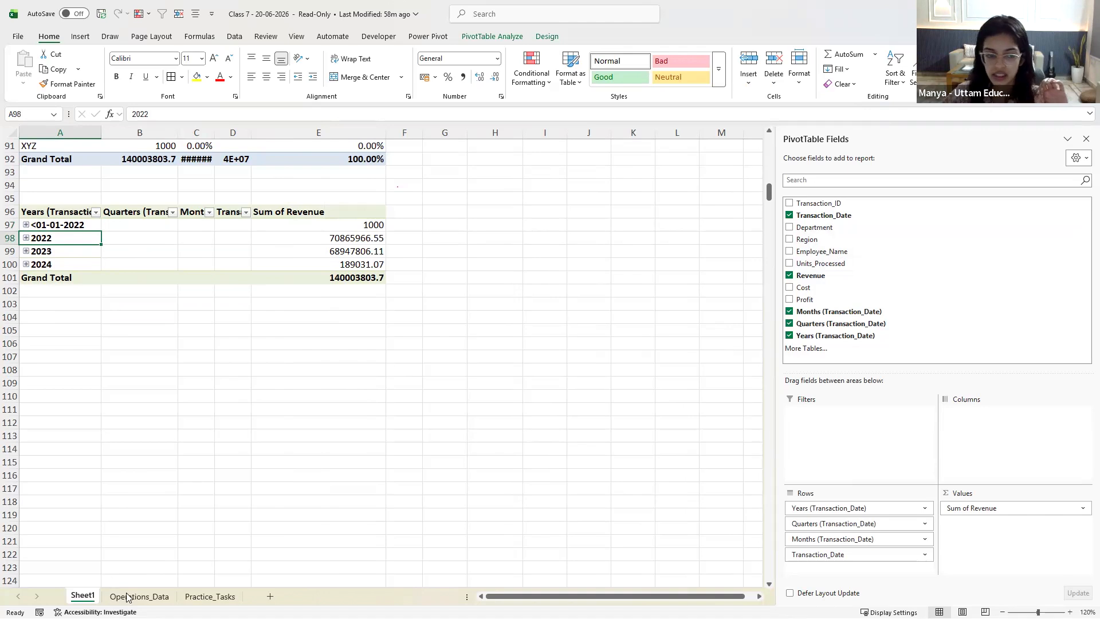
# Fit the width of the Transaction_Date column on the Operations_Data sheet to its contents and return to Sheet1
pyautogui.hotkey('ctrl', 'pagedown')
pyautogui.click(179, 330)
pyautogui.click(229, 132)
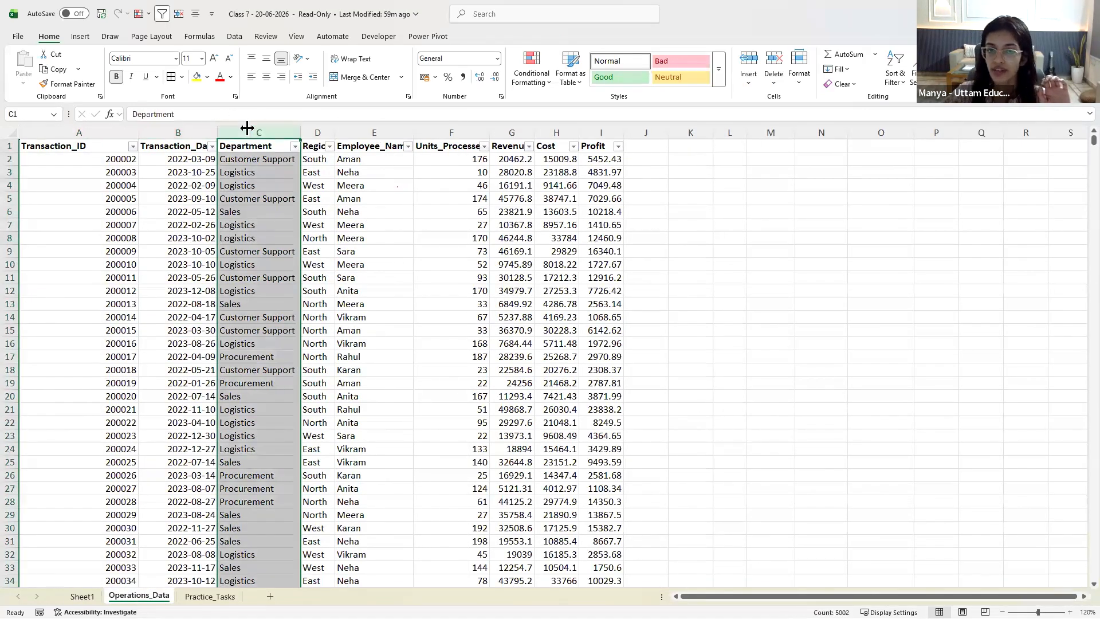
pyautogui.doubleClick(218, 133)
pyautogui.click(175, 173)
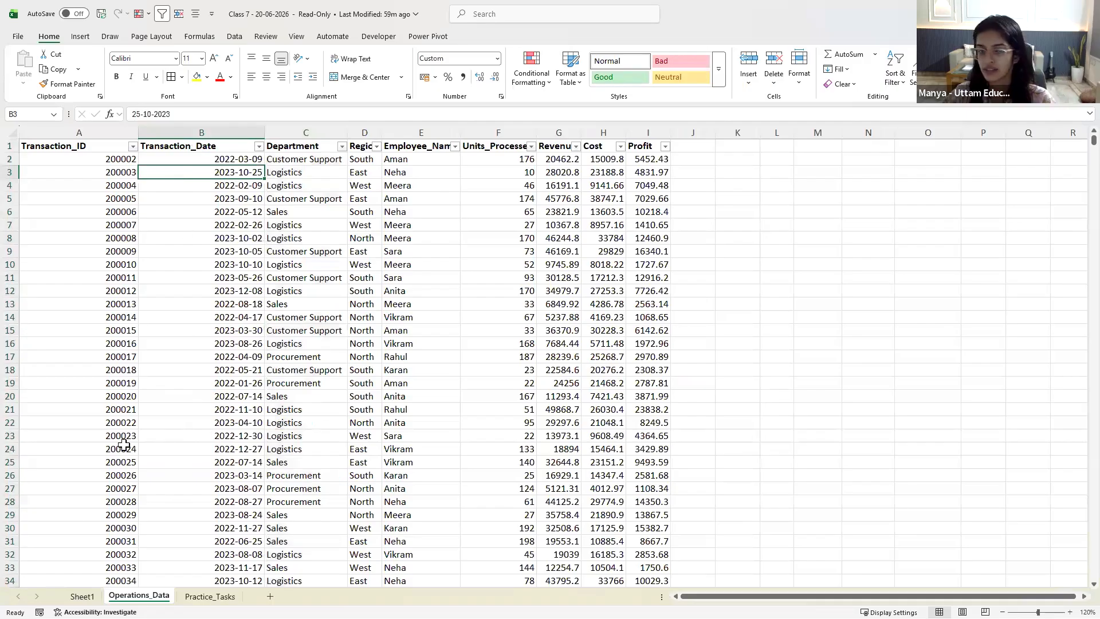
pyautogui.hotkey('ctrl', 'pageup')
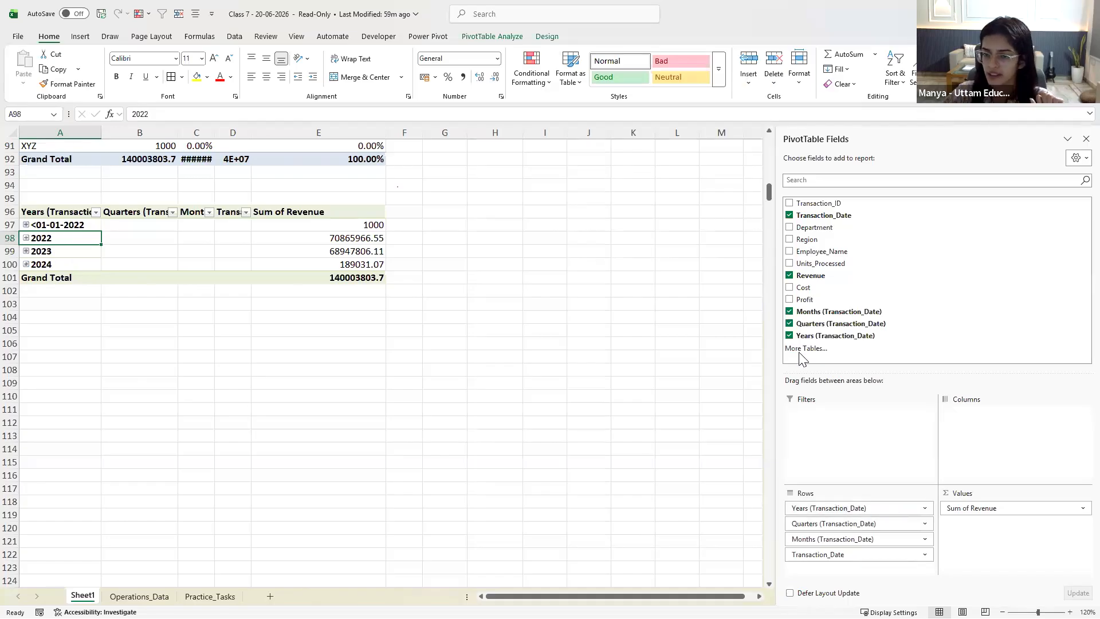
# Remove the Years, Quarters and Transaction_Date fields from the pivot table, keeping only Months (Transaction_Date) in rows
pyautogui.click(789, 335)
pyautogui.click(789, 324)
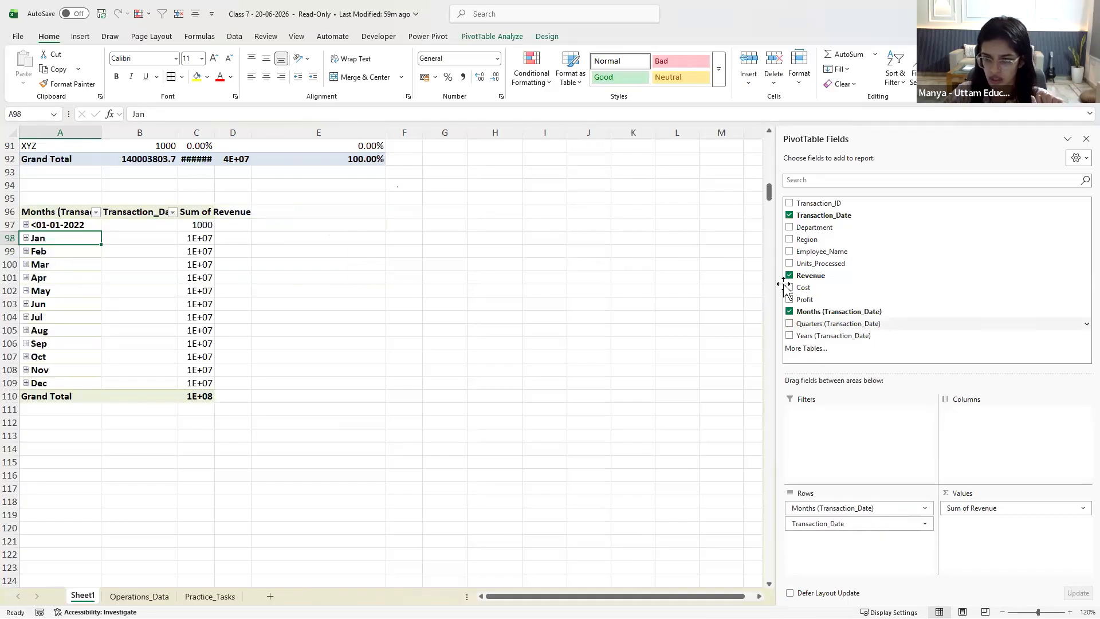
pyautogui.click(789, 215)
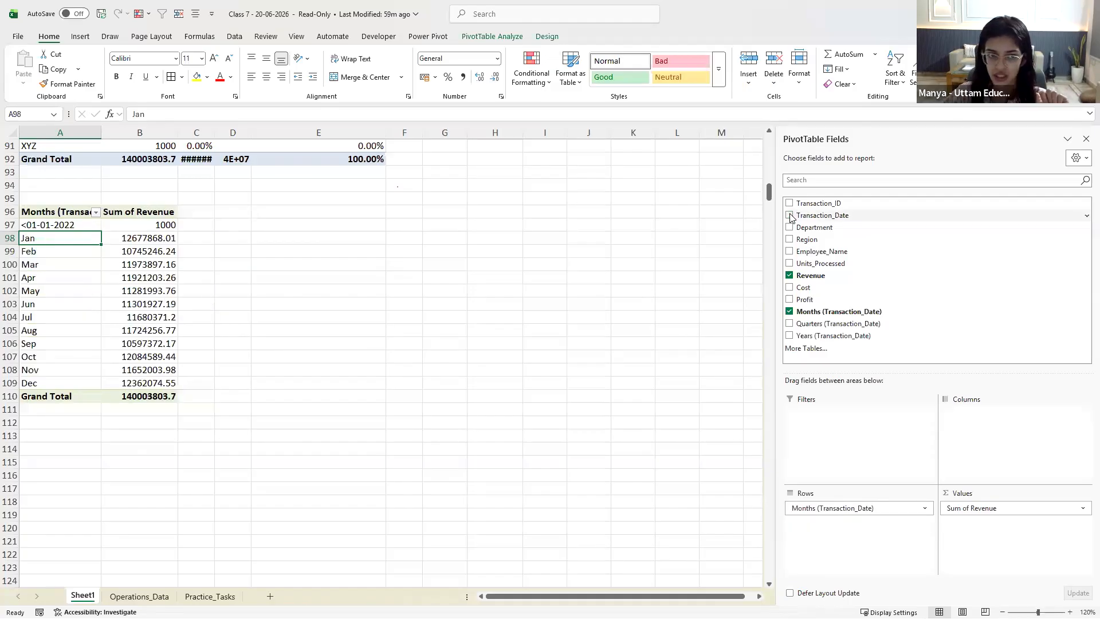
# Add Years (Transaction_Date) to the rows beneath Months and widen column C to fit the revenue values
pyautogui.click(790, 324)
pyautogui.click(790, 324)
pyautogui.click(789, 336)
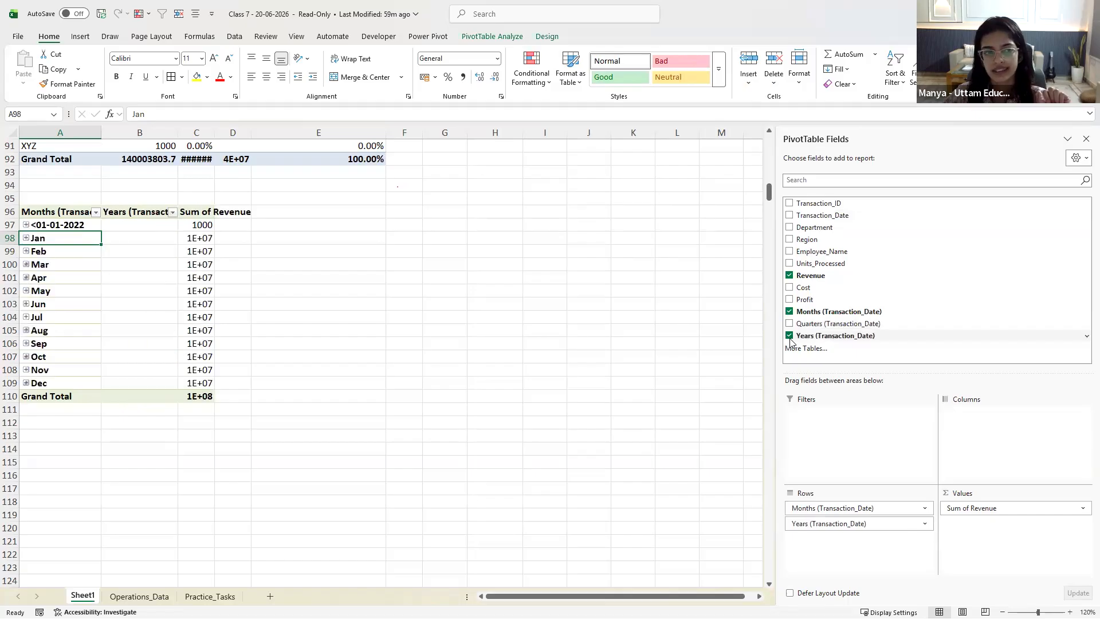
pyautogui.moveTo(215, 132); pyautogui.dragTo(244, 133)
pyautogui.click(82, 224)
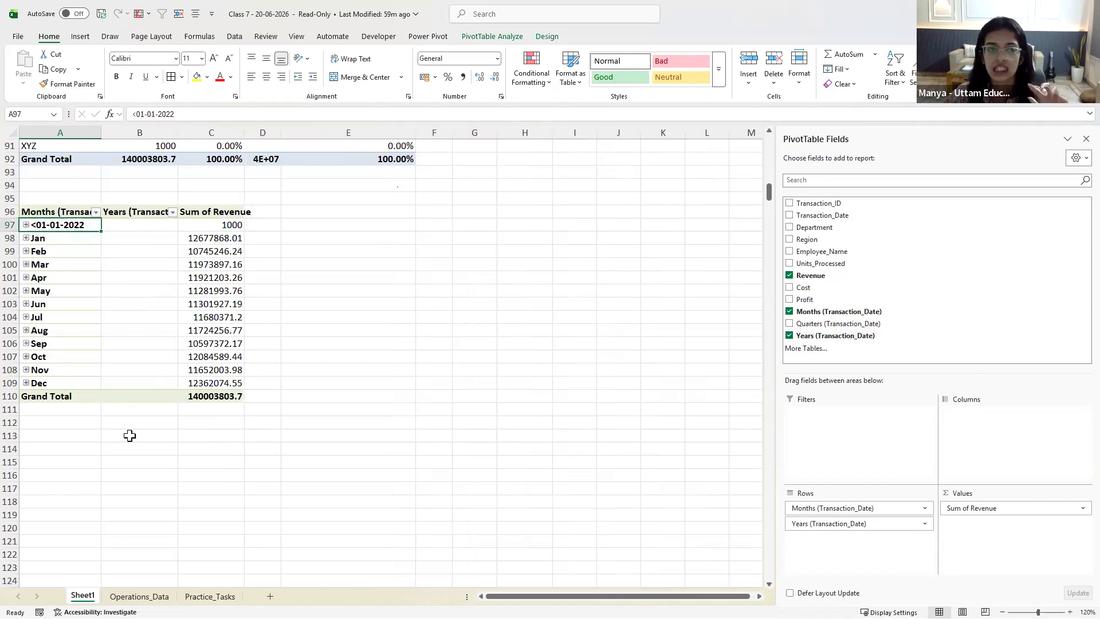
# Check the revenue and Transaction_Date cells of the last record, row 5002, on Operations_Data and return to Sheet1
pyautogui.click(138, 597)
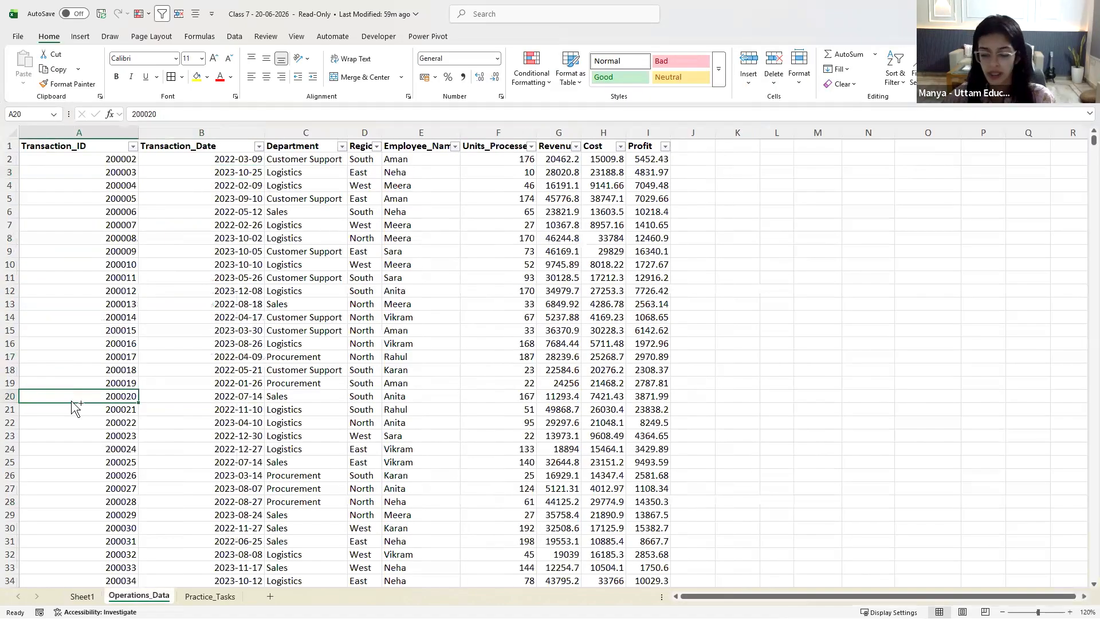
pyautogui.hotkey('ctrl', 'shift', 'Down')
pyautogui.scroll(-6, 575, 356)
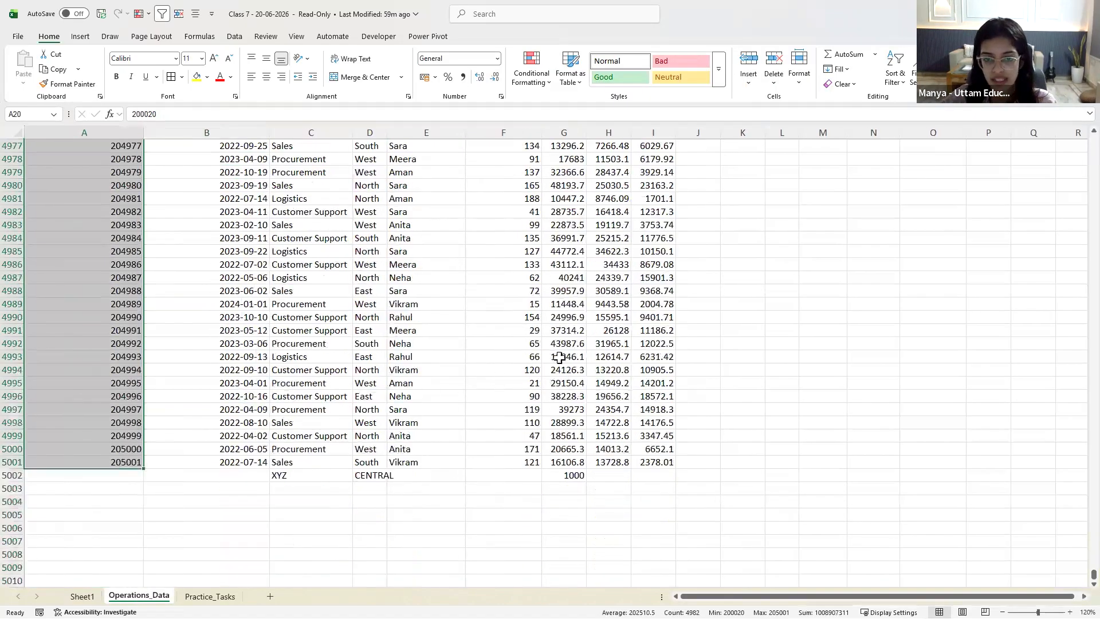
pyautogui.click(564, 357)
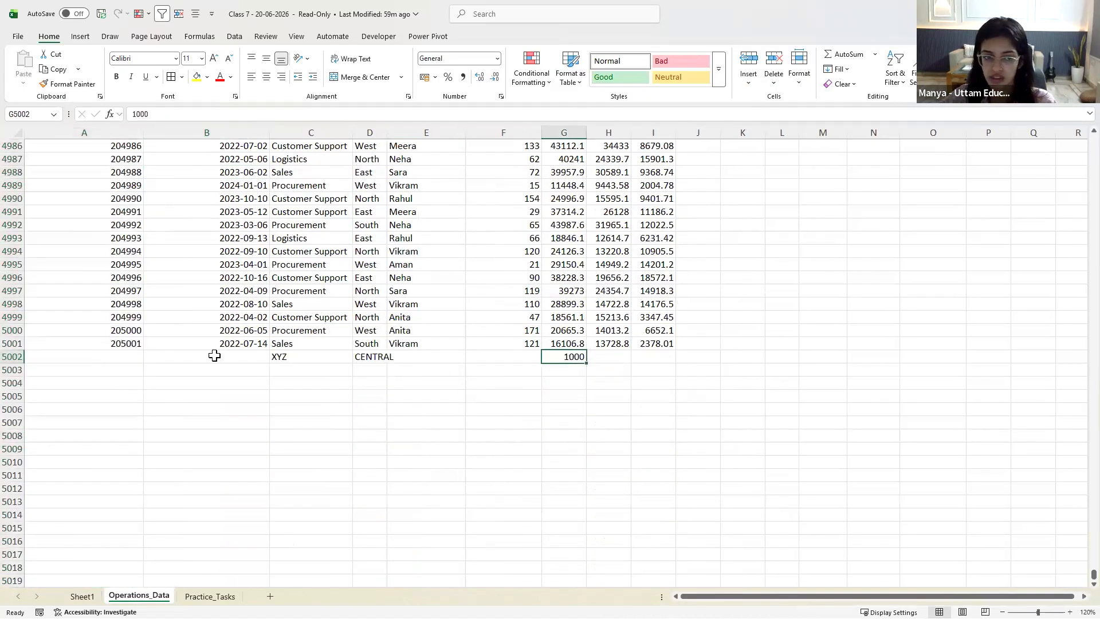
pyautogui.click(257, 357)
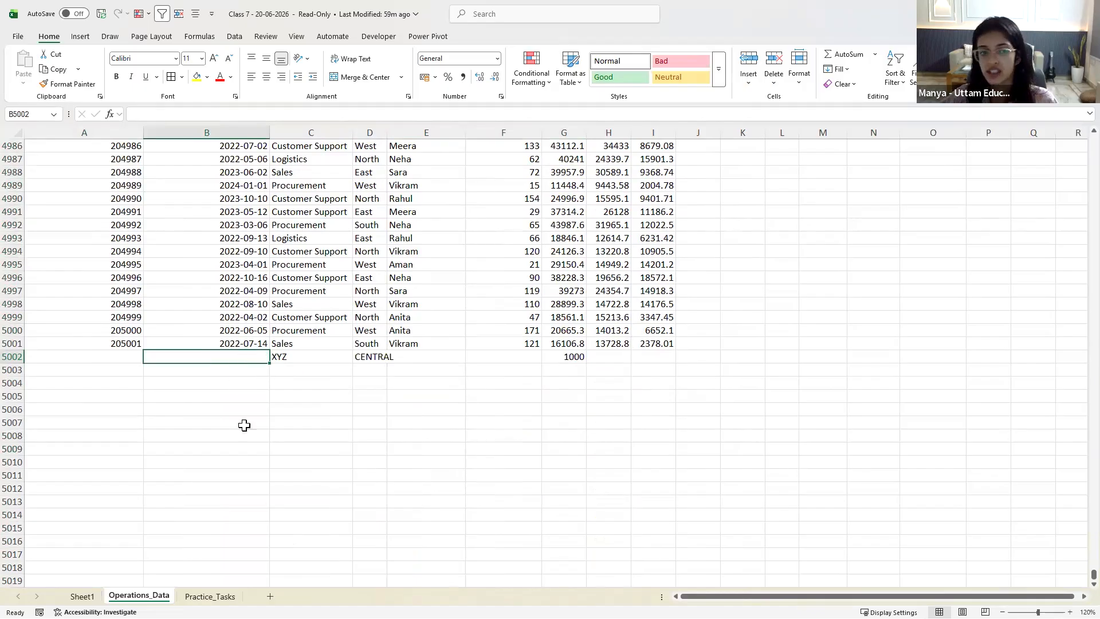
pyautogui.click(82, 596)
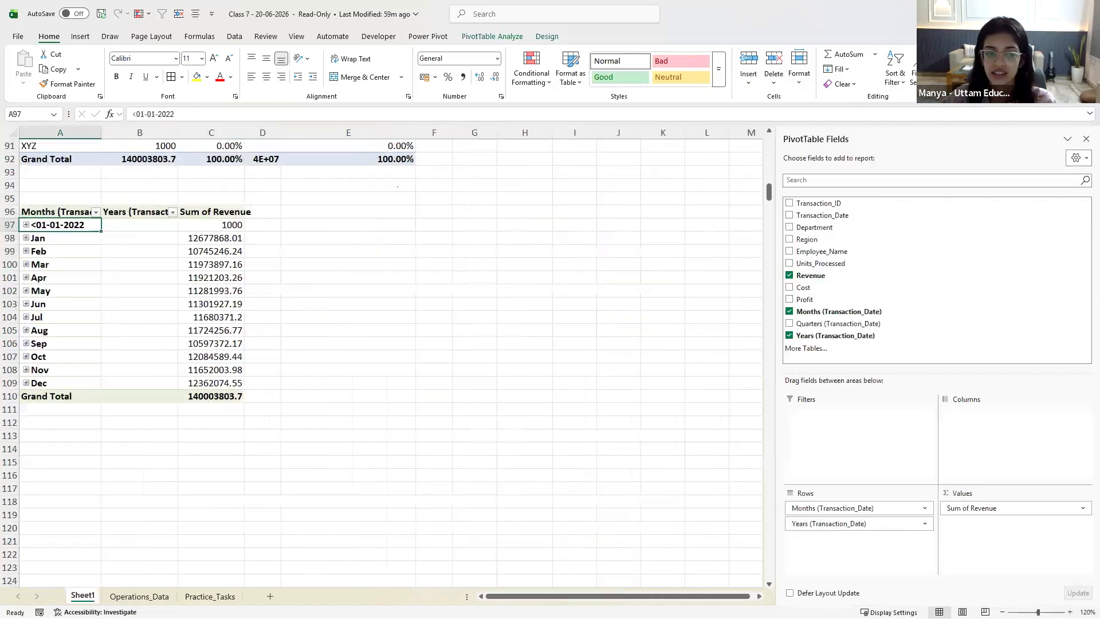
pyautogui.click(153, 595)
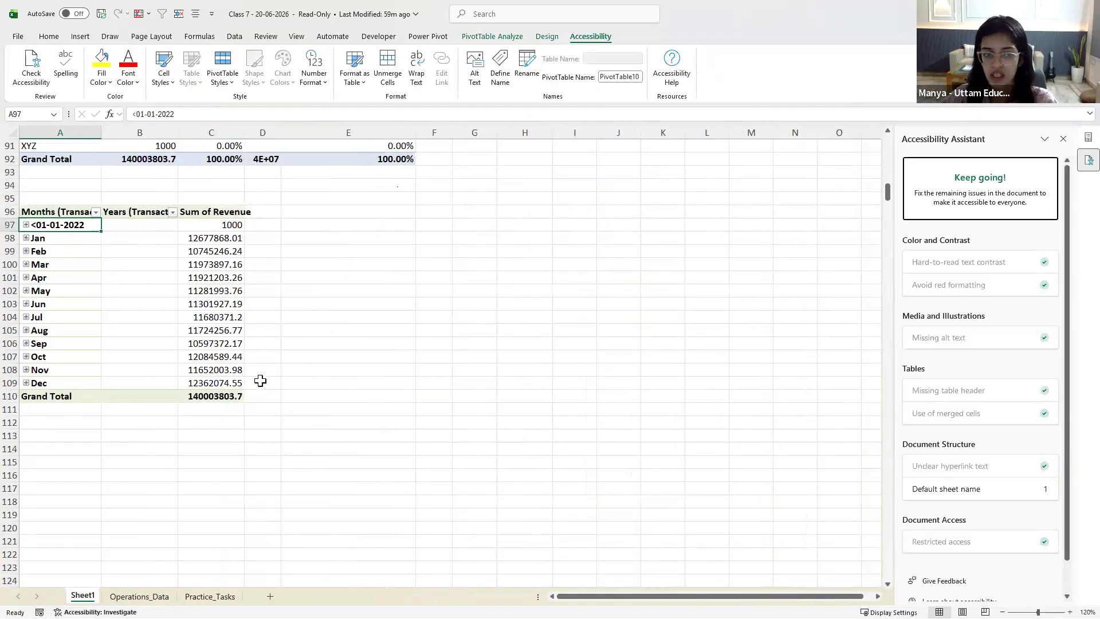
pyautogui.hotkey('ctrl', 'pageup')
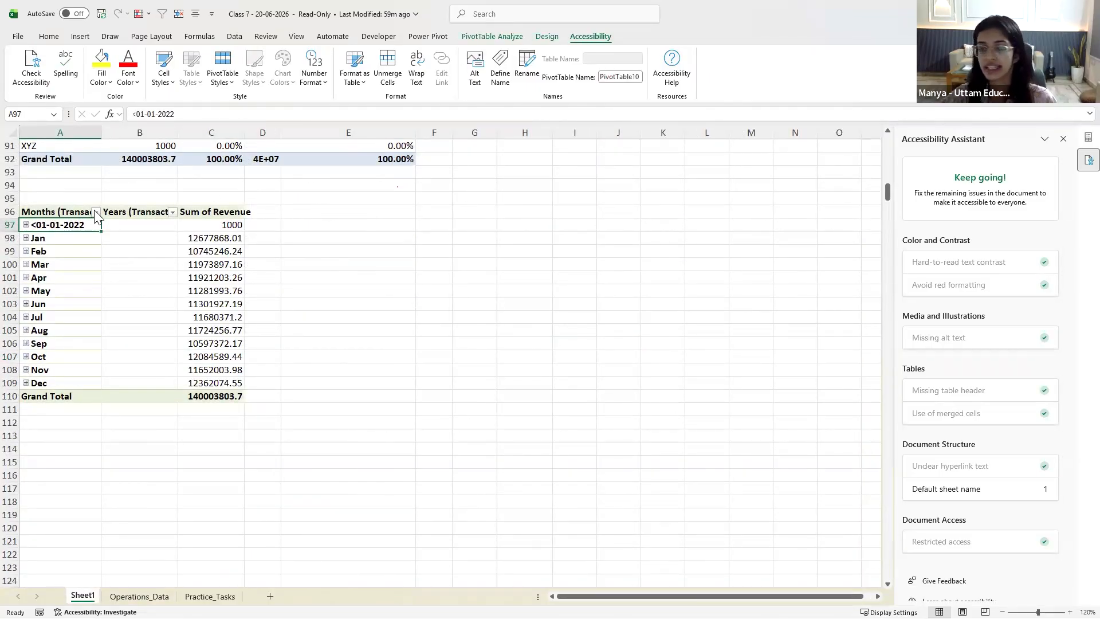
# Filter the pivot table's Months (Transaction_Date) field to exclude the <01-01-2022 item
pyautogui.click(95, 212)
pyautogui.scroll(-3, 74, 363)
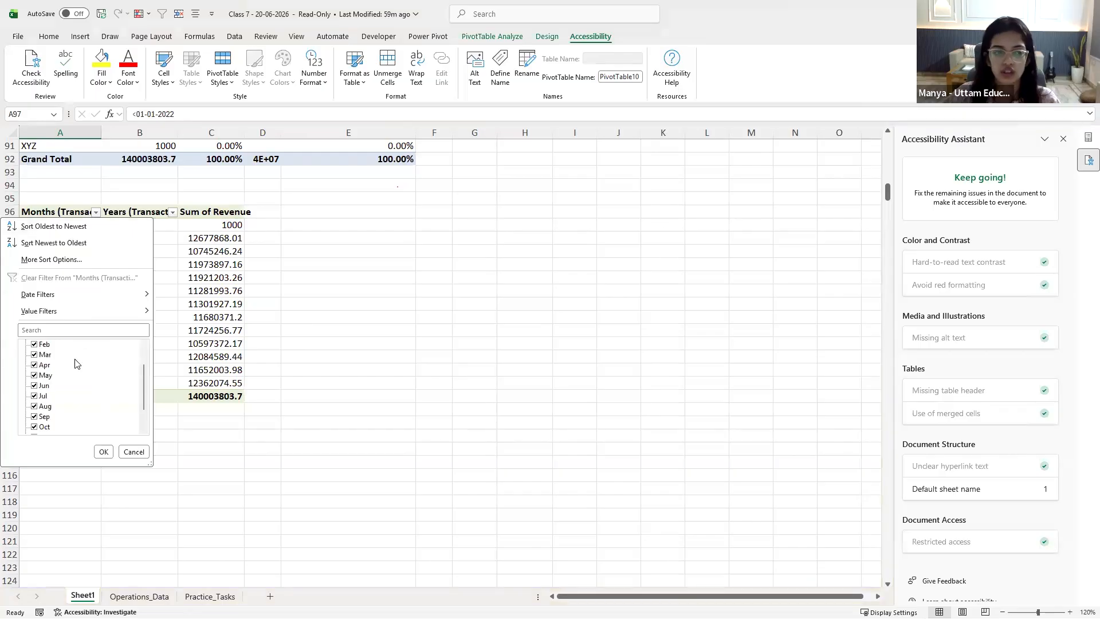
pyautogui.scroll(3, 74, 399)
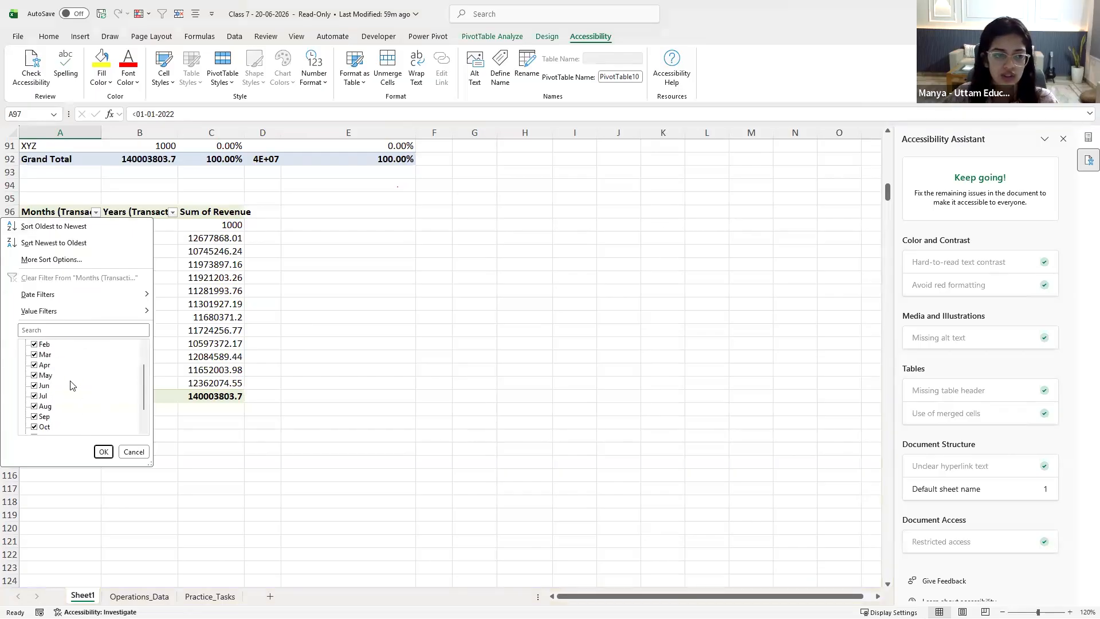
pyautogui.click(34, 354)
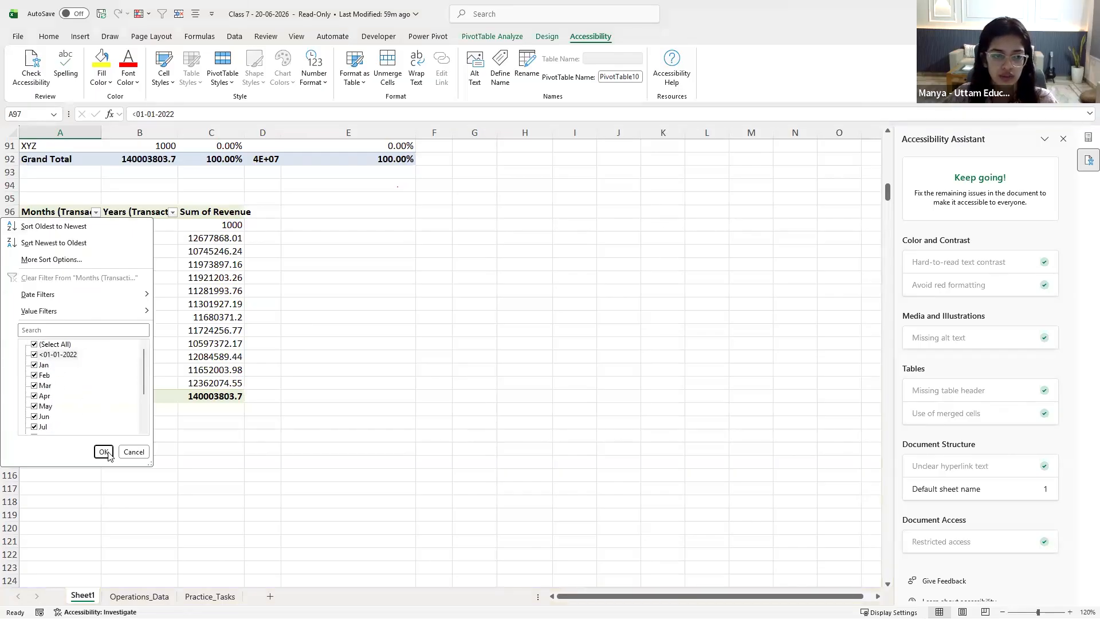
pyautogui.click(104, 452)
# Widen column C a little more and close the Accessibility Assistant
pyautogui.click(182, 444)
pyautogui.moveTo(245, 132); pyautogui.dragTo(283, 132)
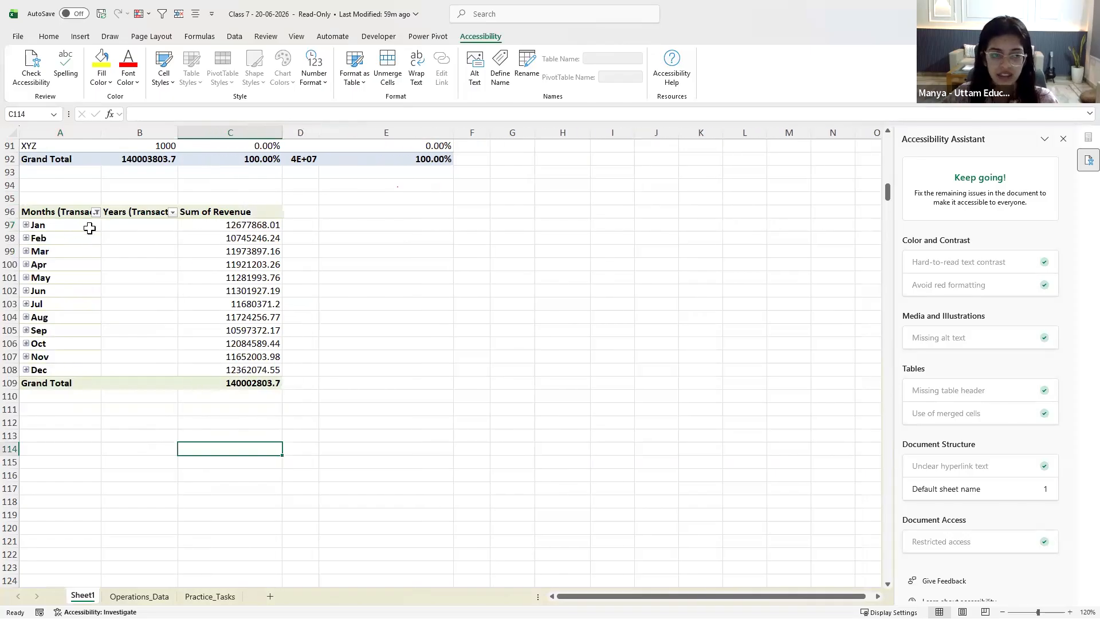
pyautogui.click(115, 304)
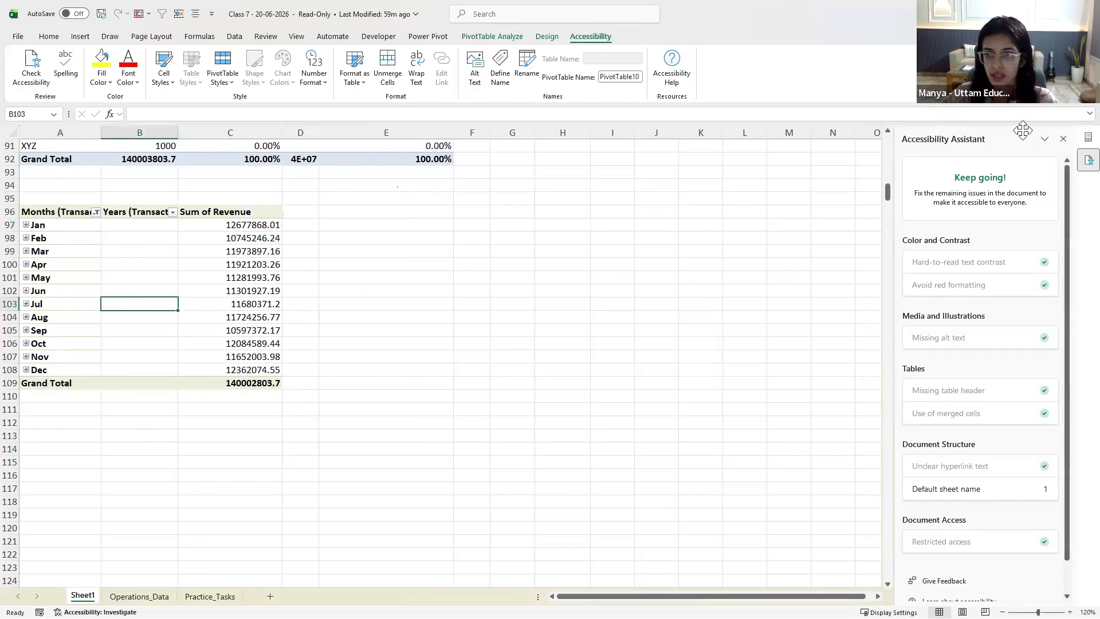
pyautogui.click(1063, 138)
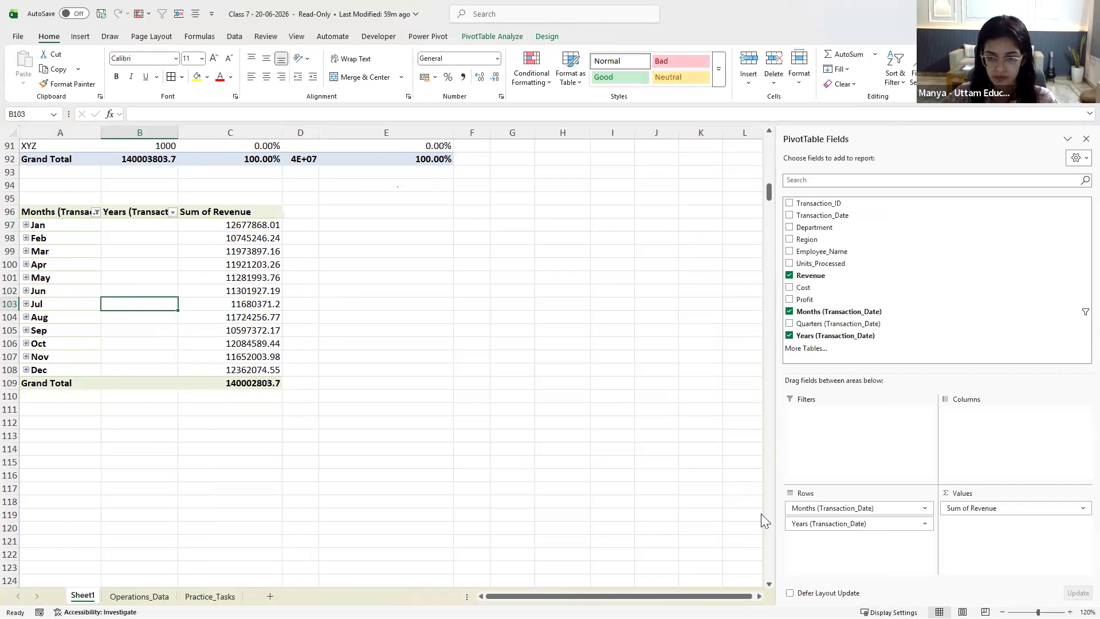
# Move Years (Transaction_Date) above Months (Transaction_Date) in the pivot table rows and widen column A to fit the header
pyautogui.moveTo(835, 508); pyautogui.dragTo(837, 528)
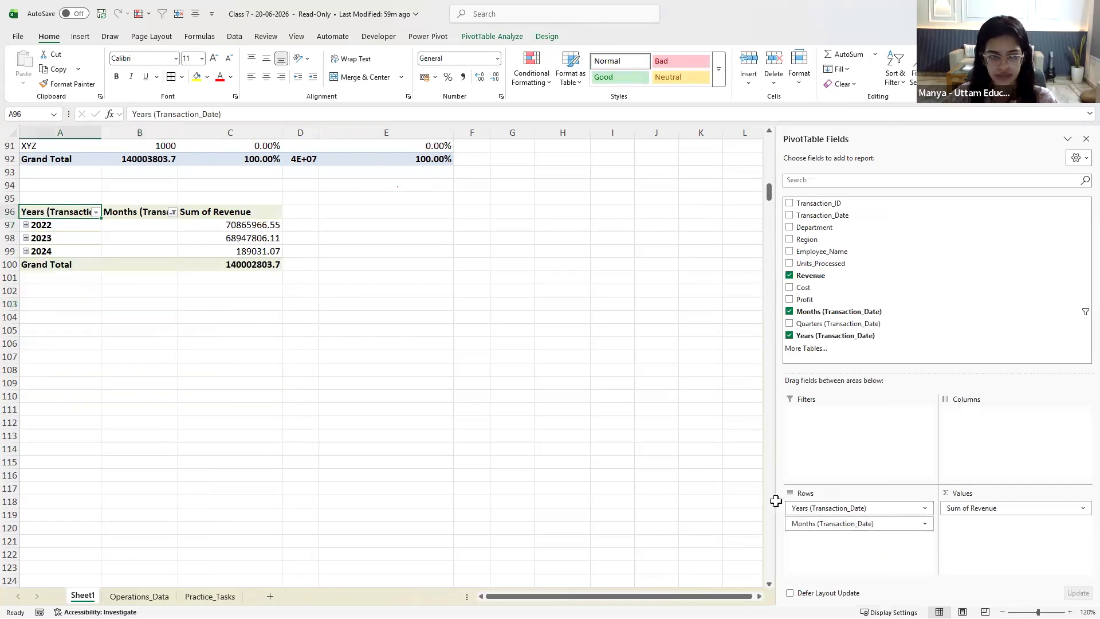
pyautogui.click(146, 381)
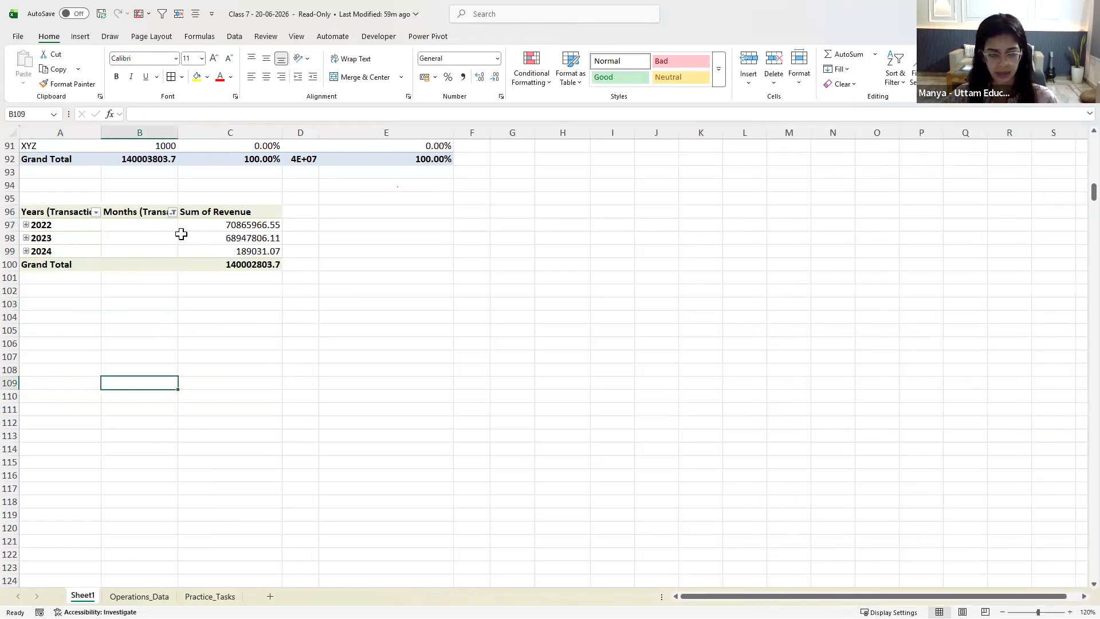
pyautogui.moveTo(105, 137); pyautogui.dragTo(127, 136)
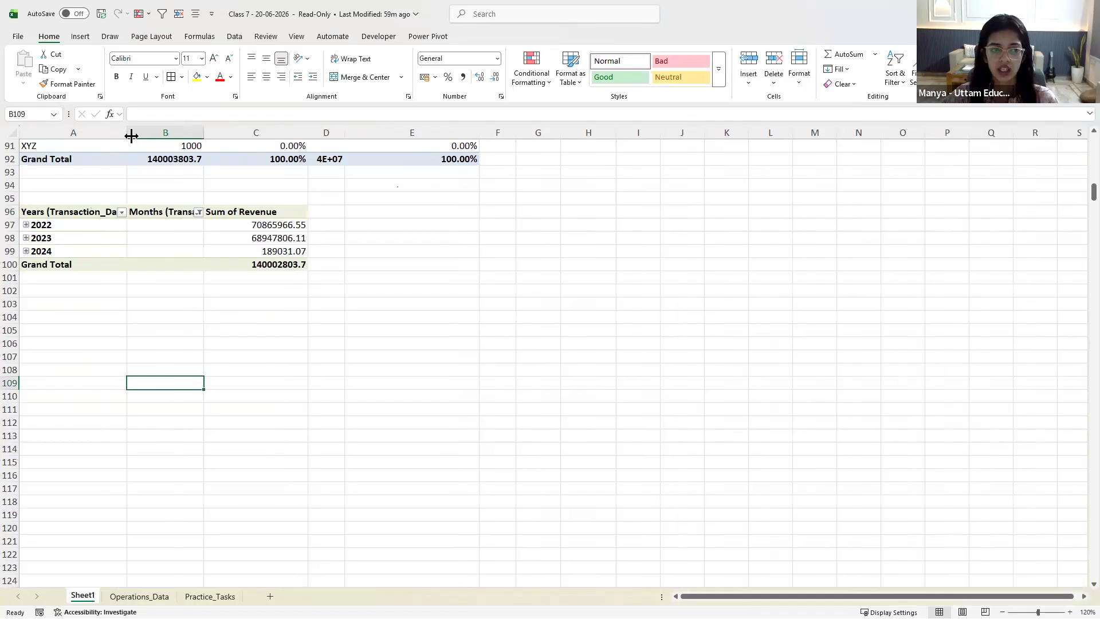
# Expand the entire Years (Transaction_Date) field so each year lists its months
pyautogui.click(91, 239)
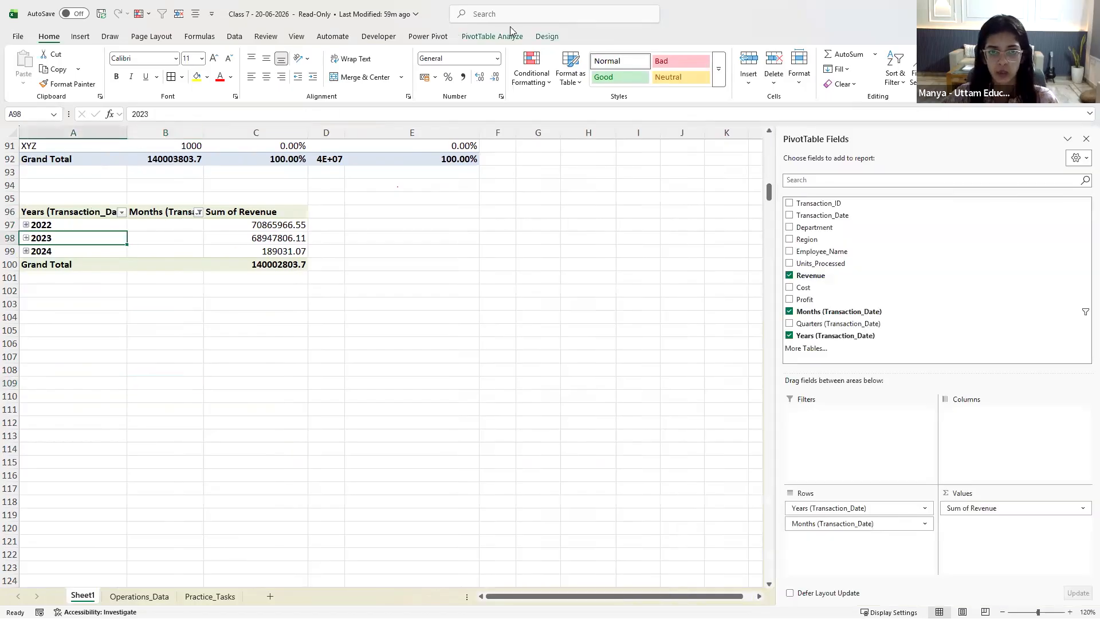
pyautogui.click(512, 38)
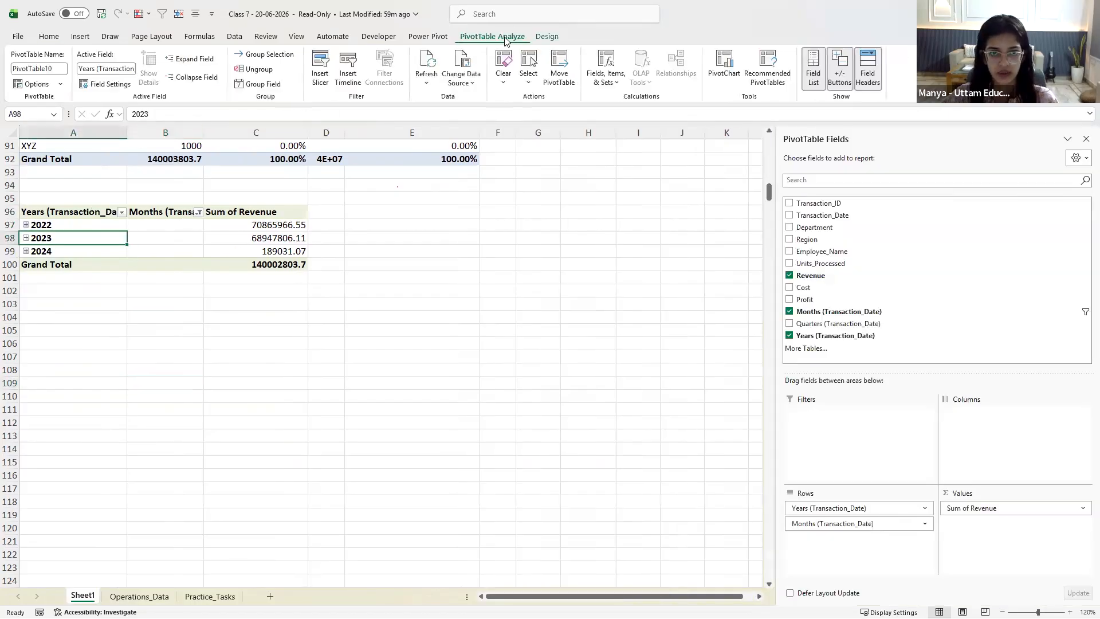
pyautogui.click(188, 61)
pyautogui.click(166, 226)
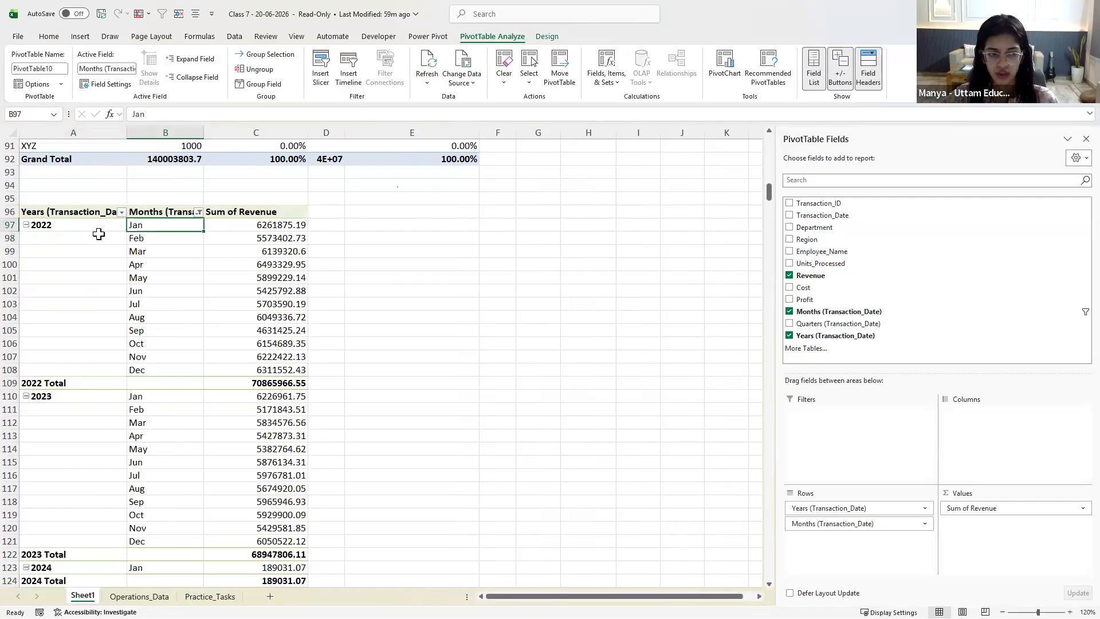
# Examine the 2022 months and their Sum of Revenue values, comparing January, February and March and the year's total
pyautogui.click(80, 229)
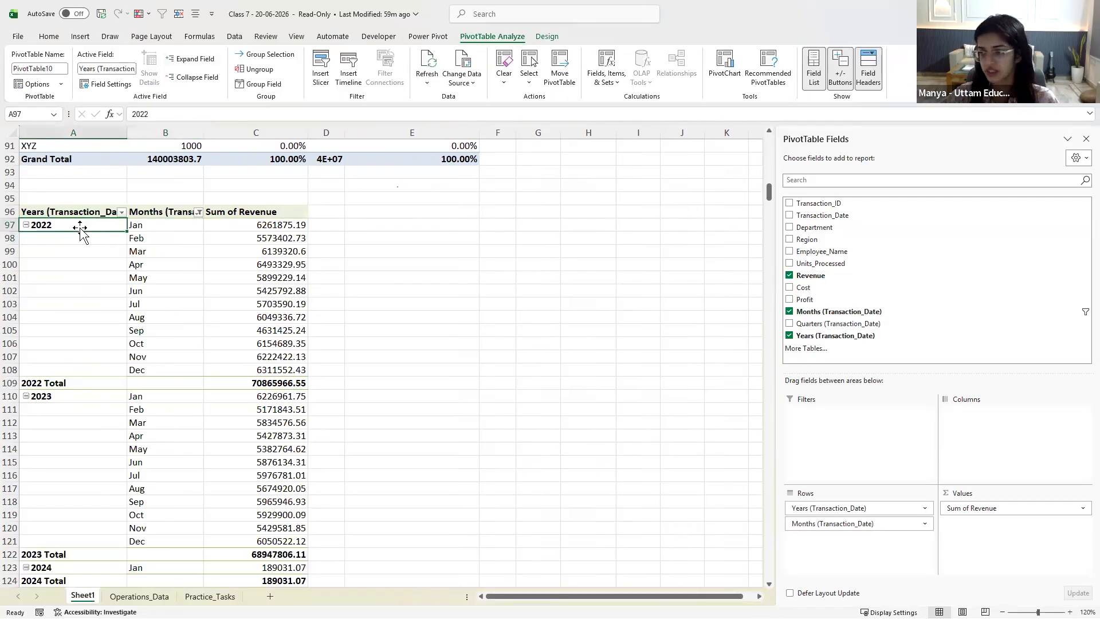
pyautogui.click(164, 227)
pyautogui.moveTo(164, 227); pyautogui.dragTo(171, 369)
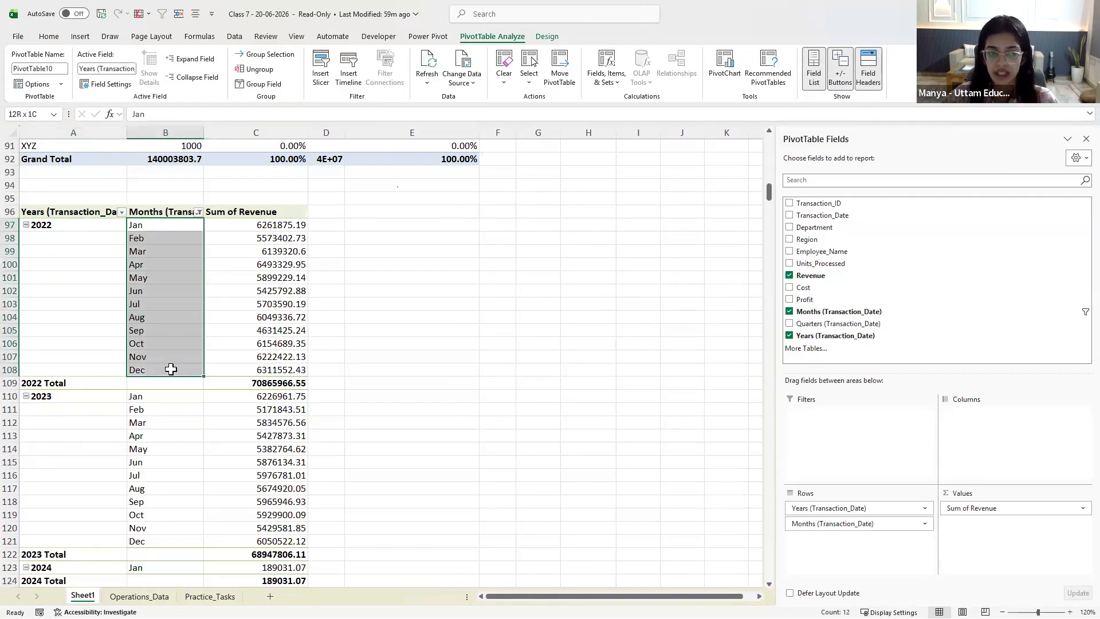
pyautogui.moveTo(260, 226); pyautogui.dragTo(282, 366)
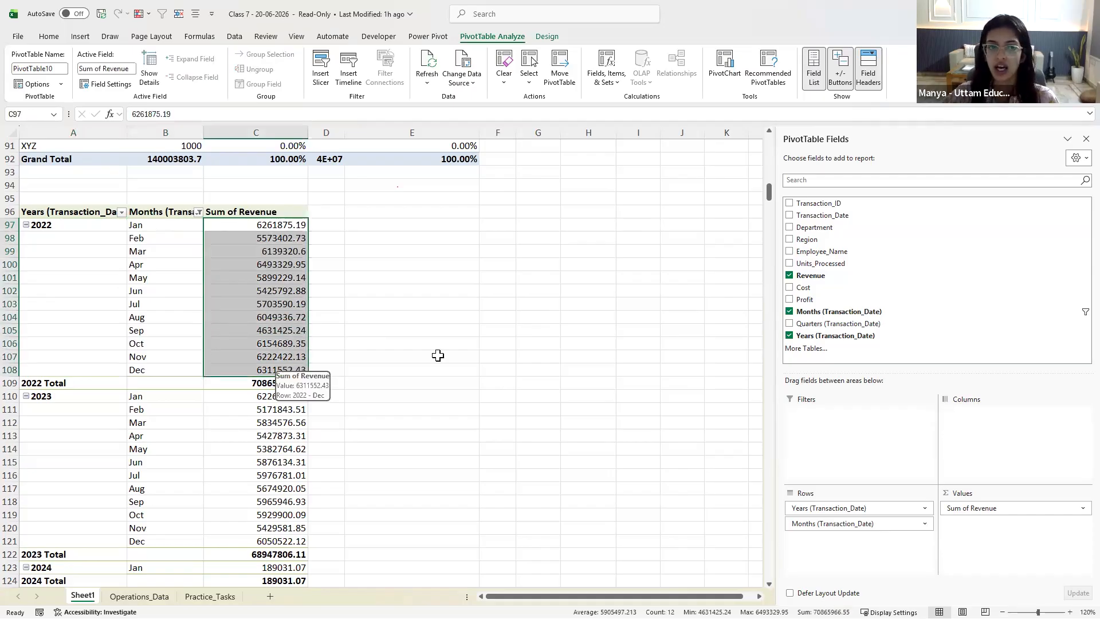
pyautogui.click(288, 235)
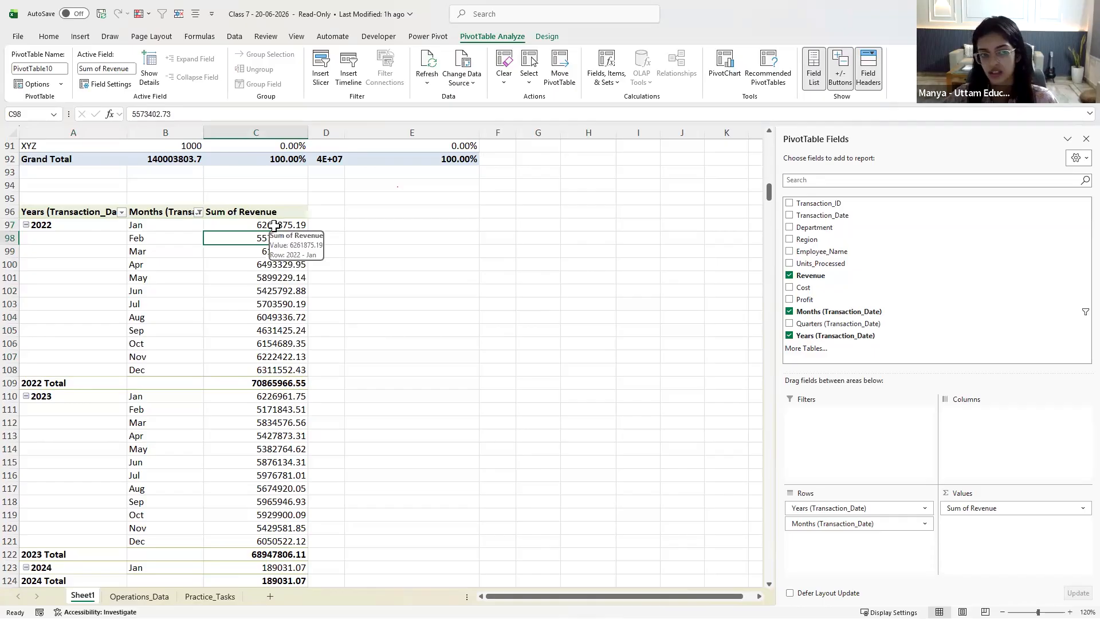
pyautogui.click(243, 226)
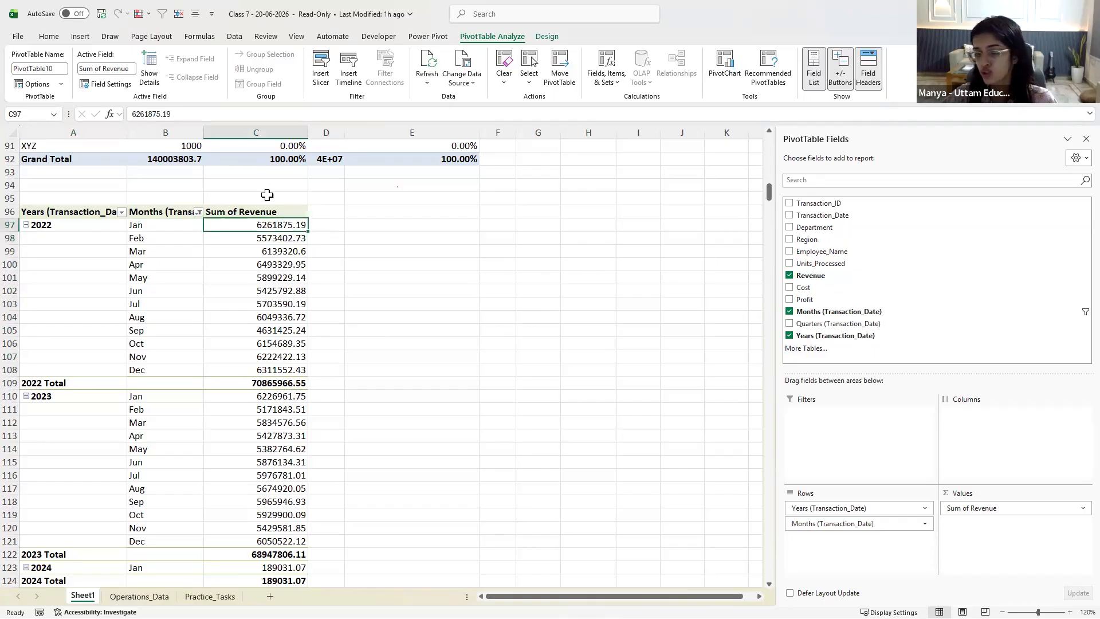
pyautogui.click(250, 239)
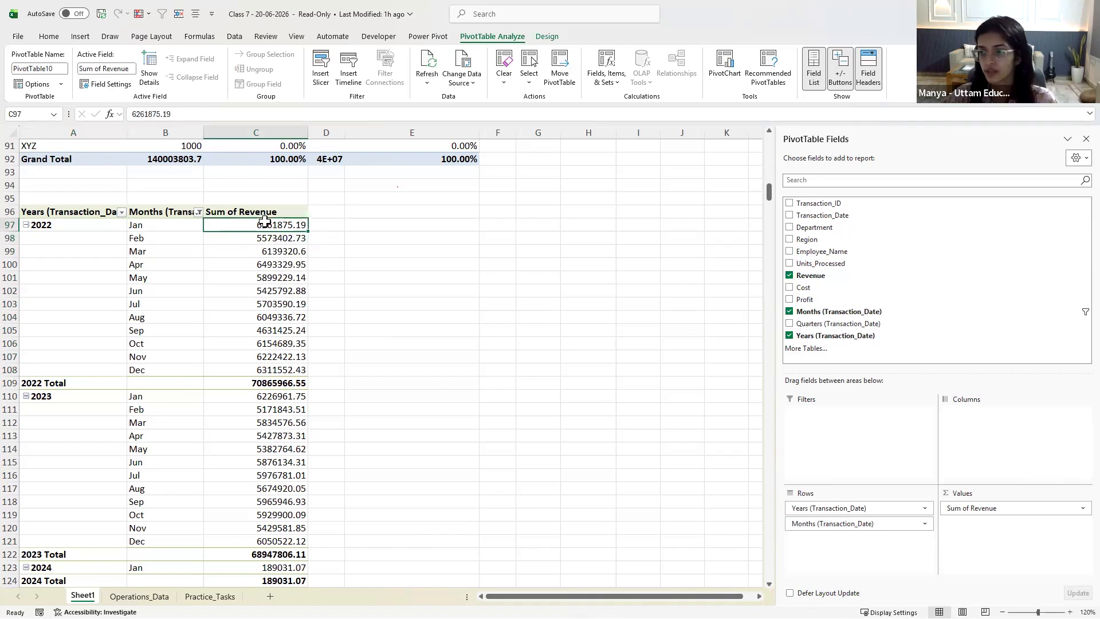
pyautogui.click(238, 253)
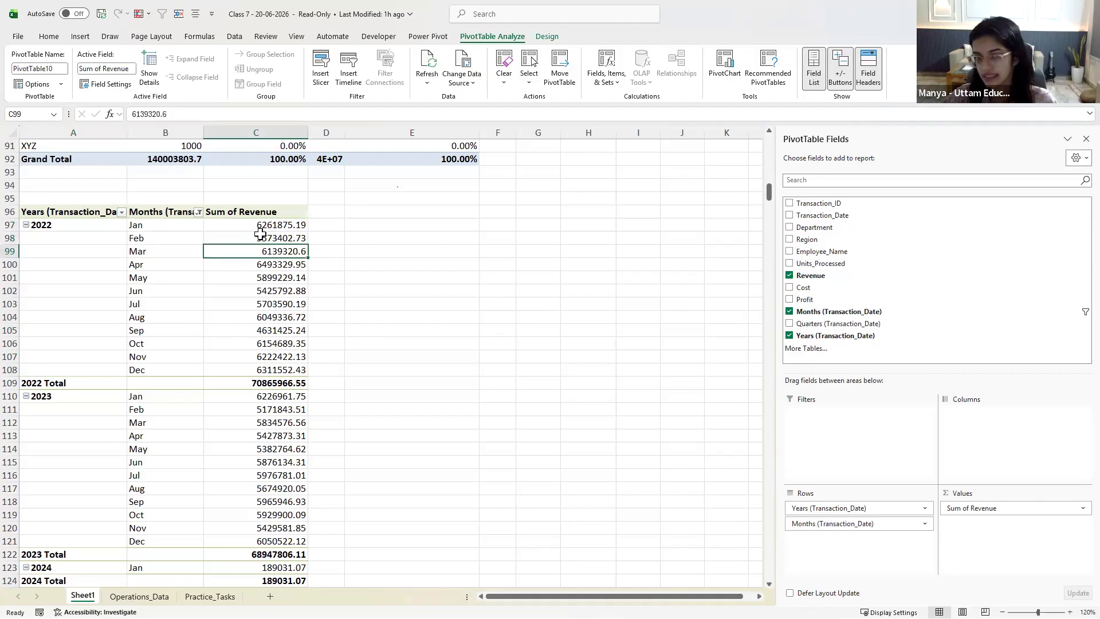
pyautogui.moveTo(263, 224); pyautogui.dragTo(265, 380)
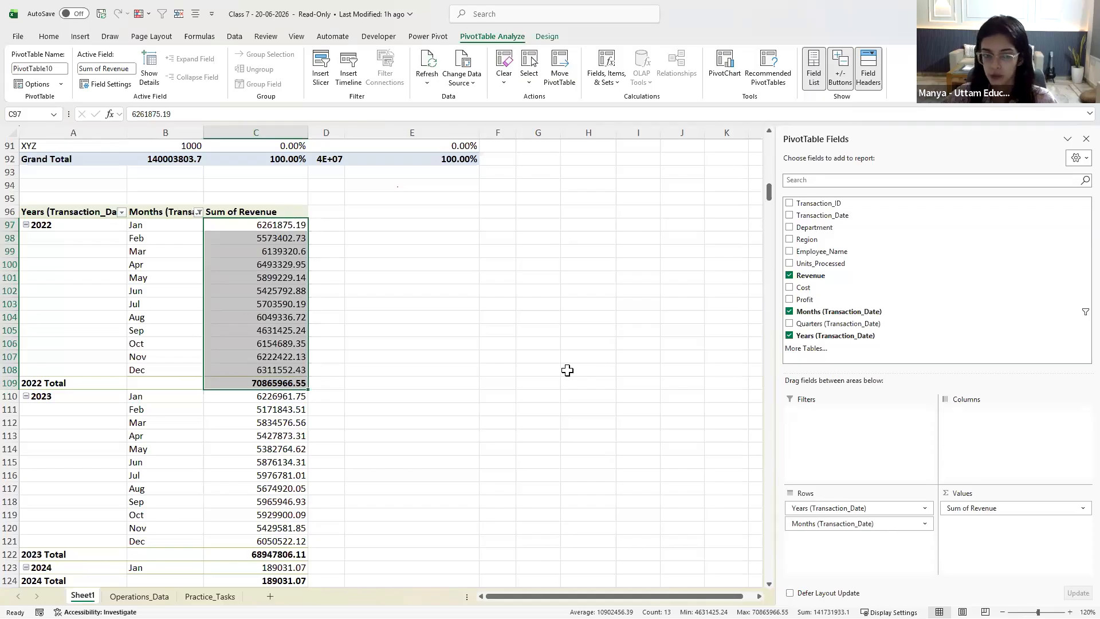
# Add Revenue to the pivot table values a second time and fit column D to its contents
pyautogui.moveTo(827, 276); pyautogui.dragTo(970, 523)
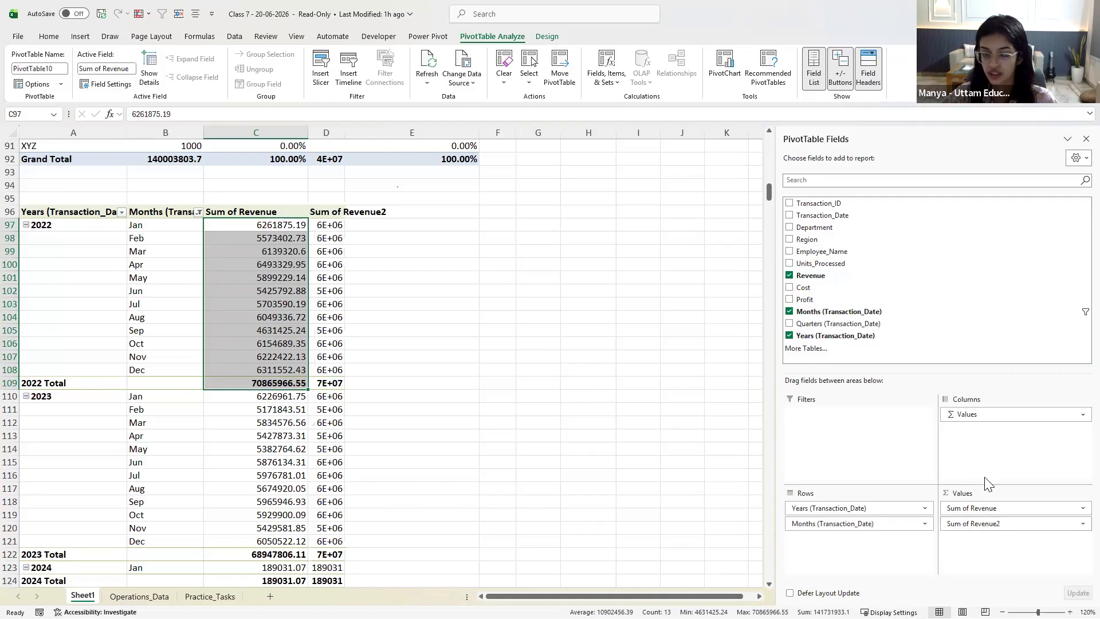
pyautogui.doubleClick(345, 137)
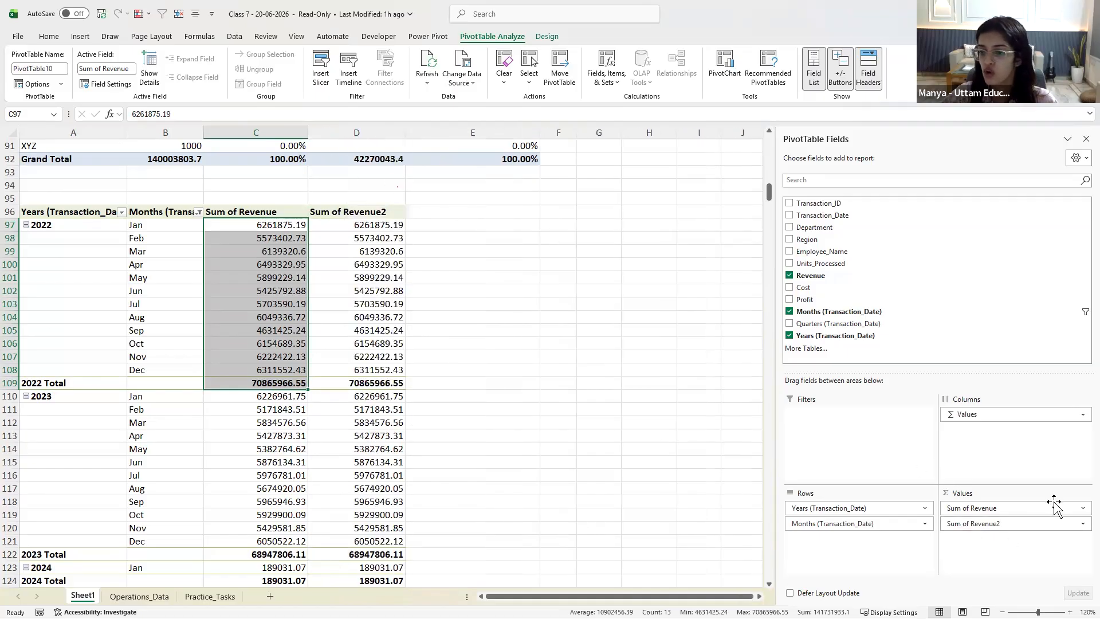
# Show Sum of Revenue2 as % Difference From, with base field Months (Transaction_Date) and base item (previous)
pyautogui.click(1082, 523)
pyautogui.click(973, 518)
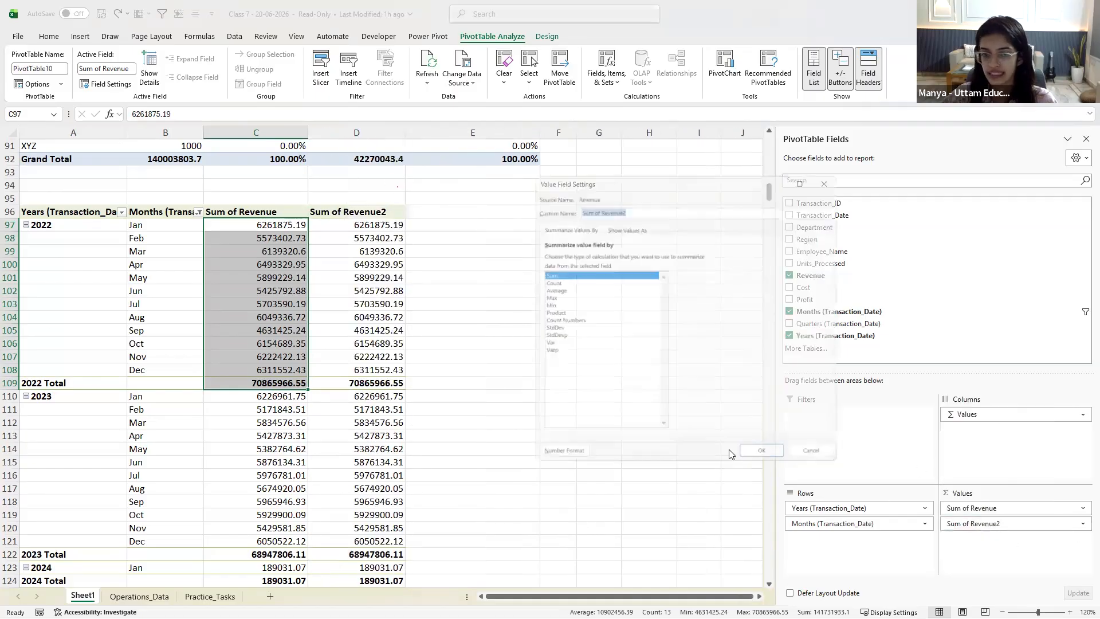
pyautogui.click(618, 217)
pyautogui.click(628, 247)
pyautogui.scroll(-2, 785, 280)
pyautogui.scroll(-1, 586, 280)
pyautogui.scroll(-1, 578, 280)
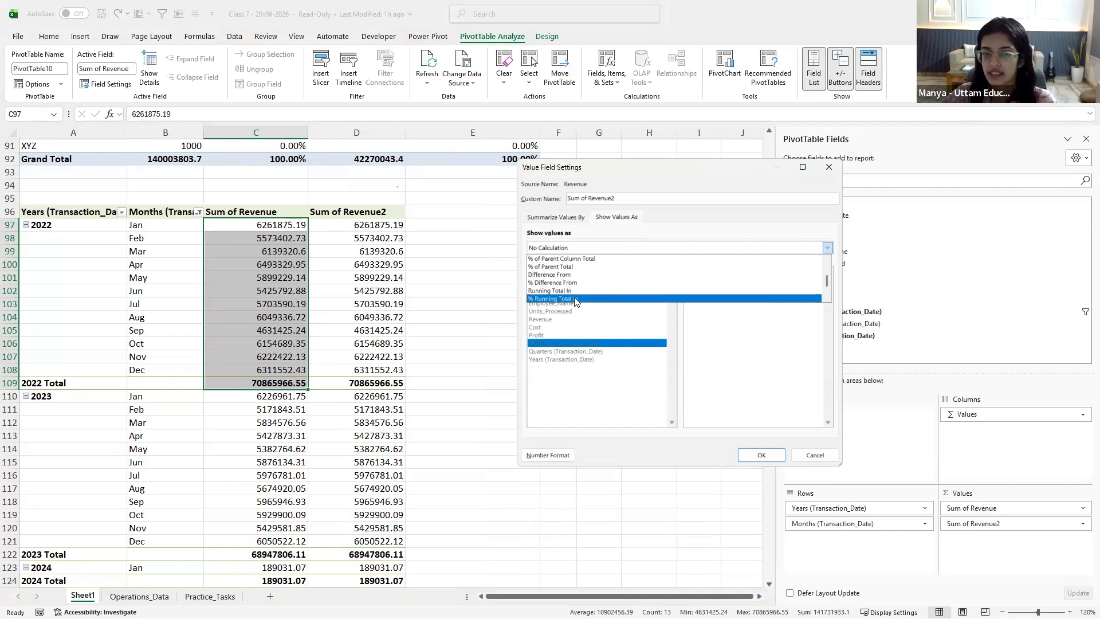
pyautogui.scroll(-3, 584, 298)
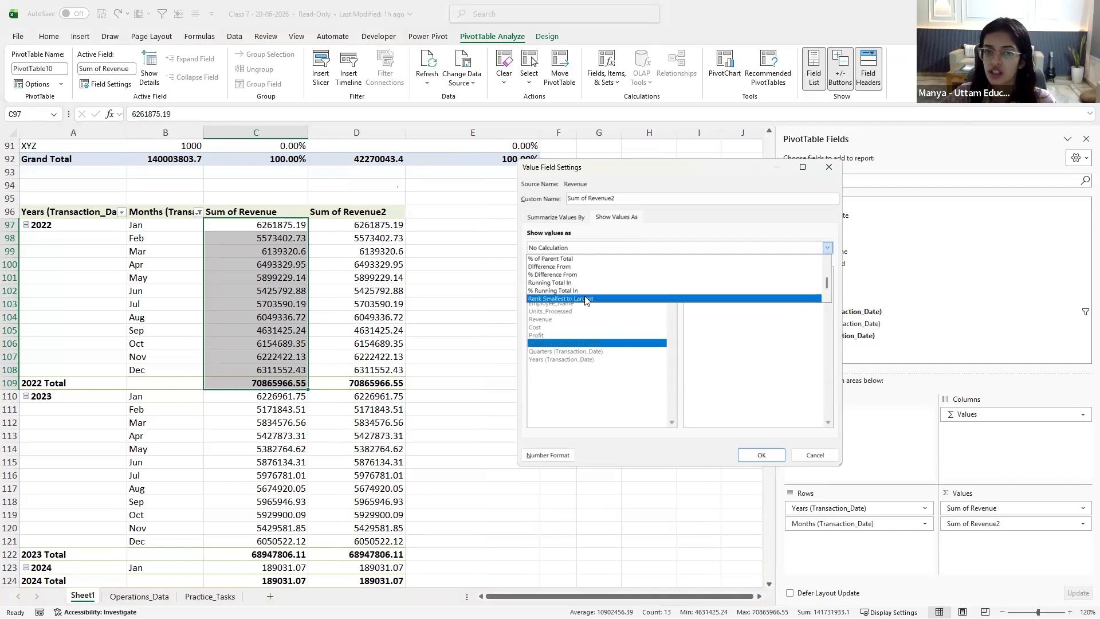
pyautogui.scroll(1, 607, 284)
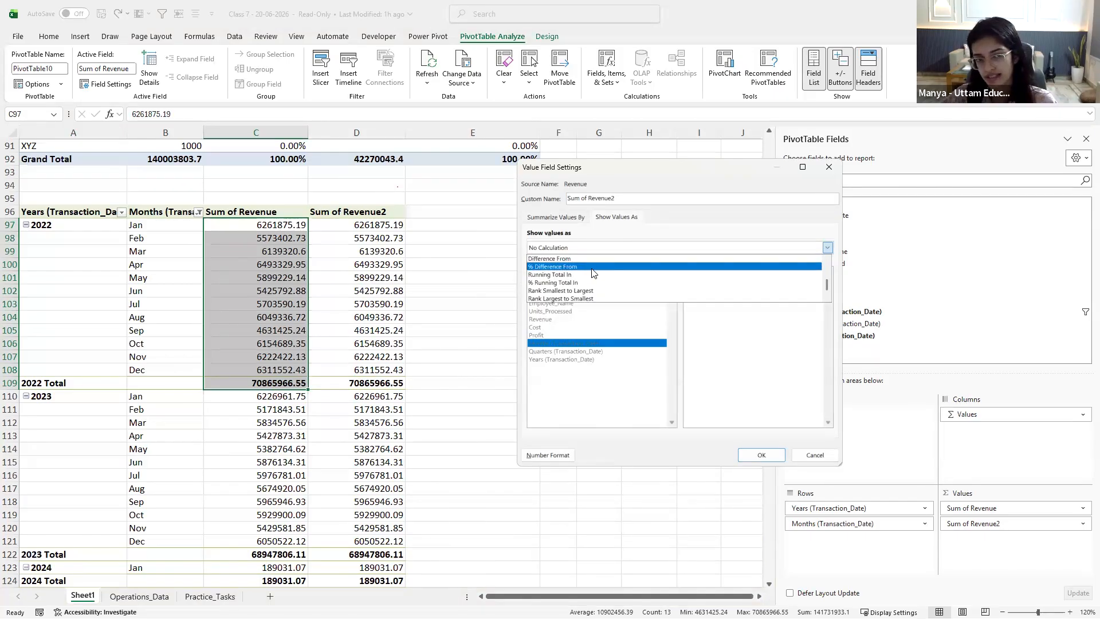
pyautogui.scroll(5, 606, 267)
pyautogui.scroll(-2, 607, 272)
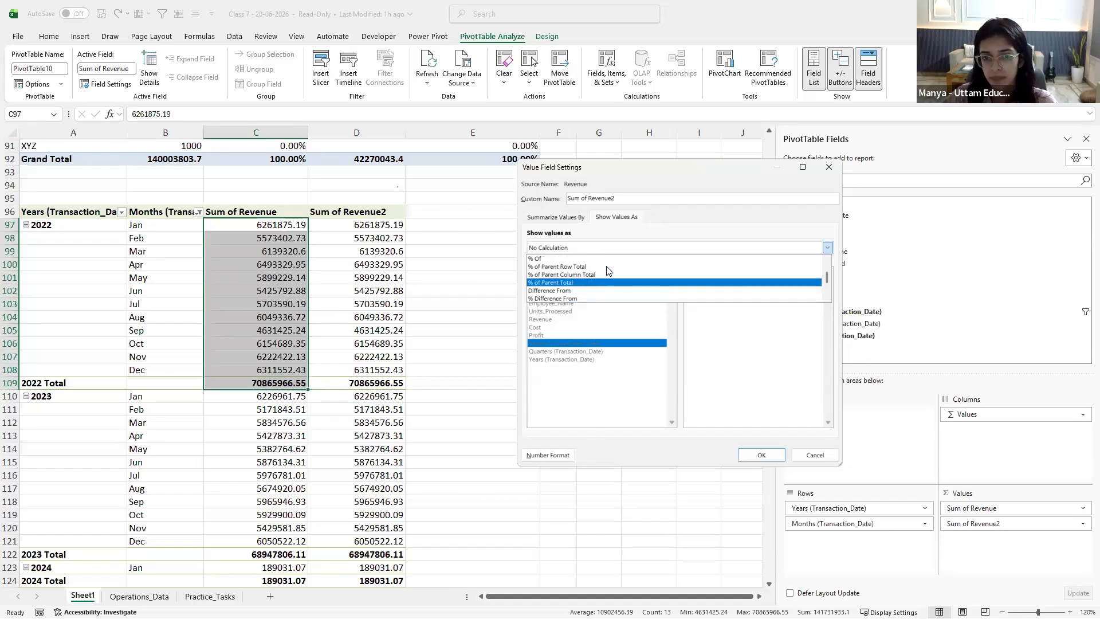
pyautogui.click(590, 291)
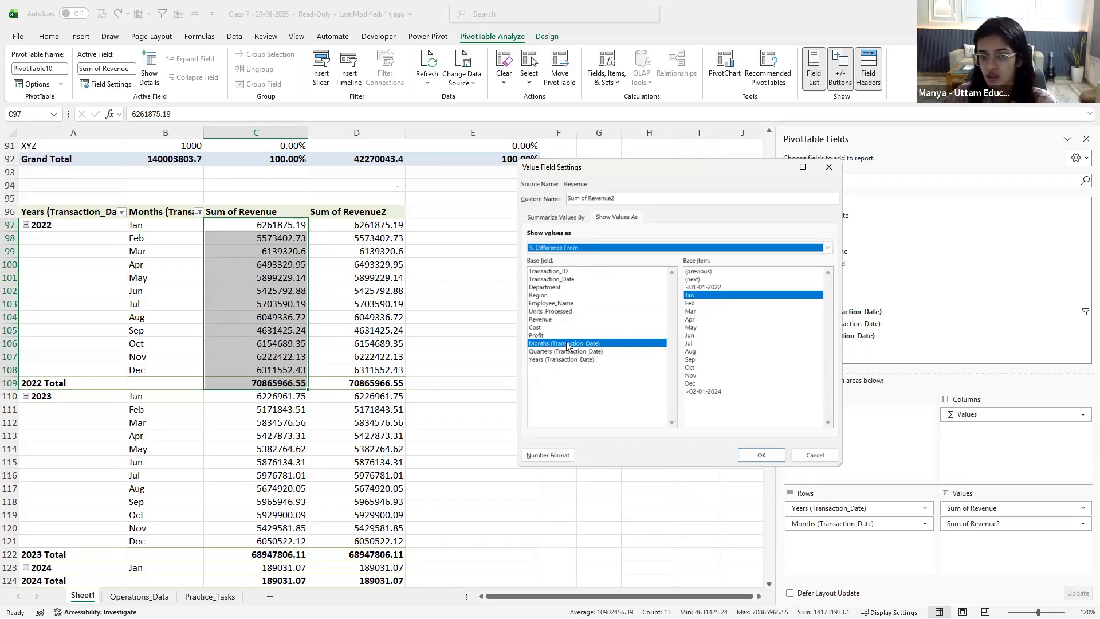
pyautogui.click(708, 271)
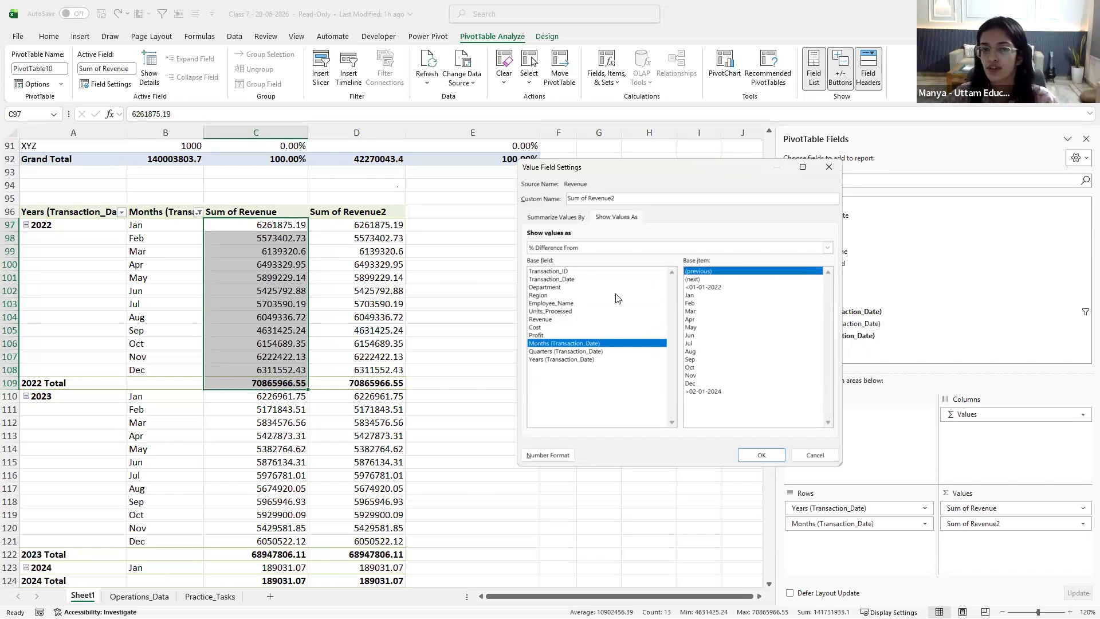
pyautogui.click(769, 455)
pyautogui.click(515, 314)
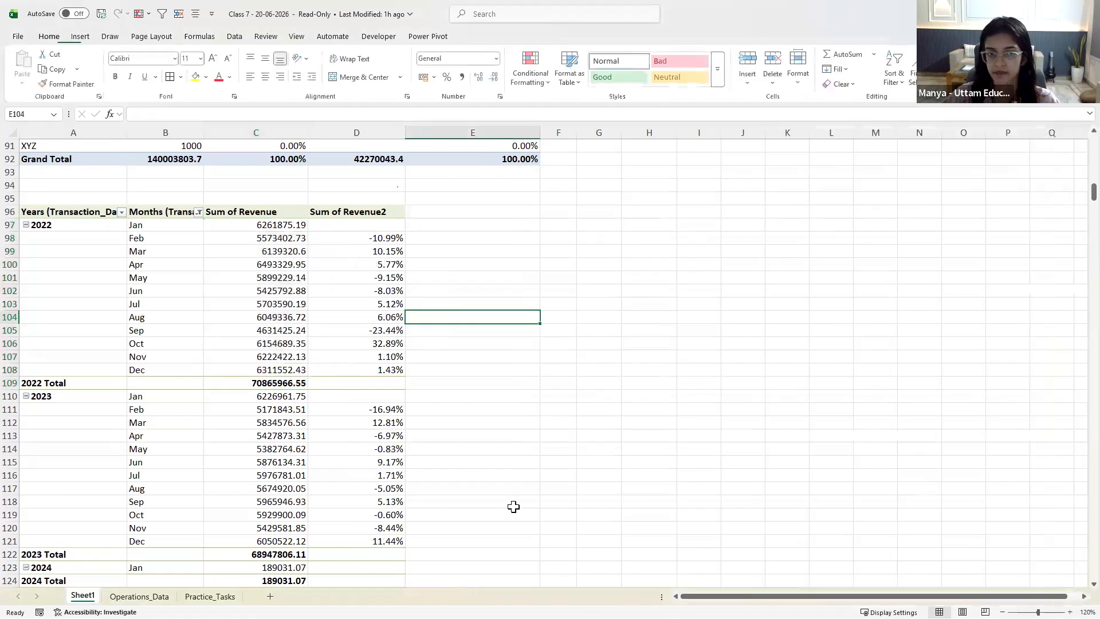
# Enter a check formula in E98: February 2022 revenue minus January 2022 revenue / January 2022 revenue, without parentheses, using the pivot cells
pyautogui.click(462, 242)
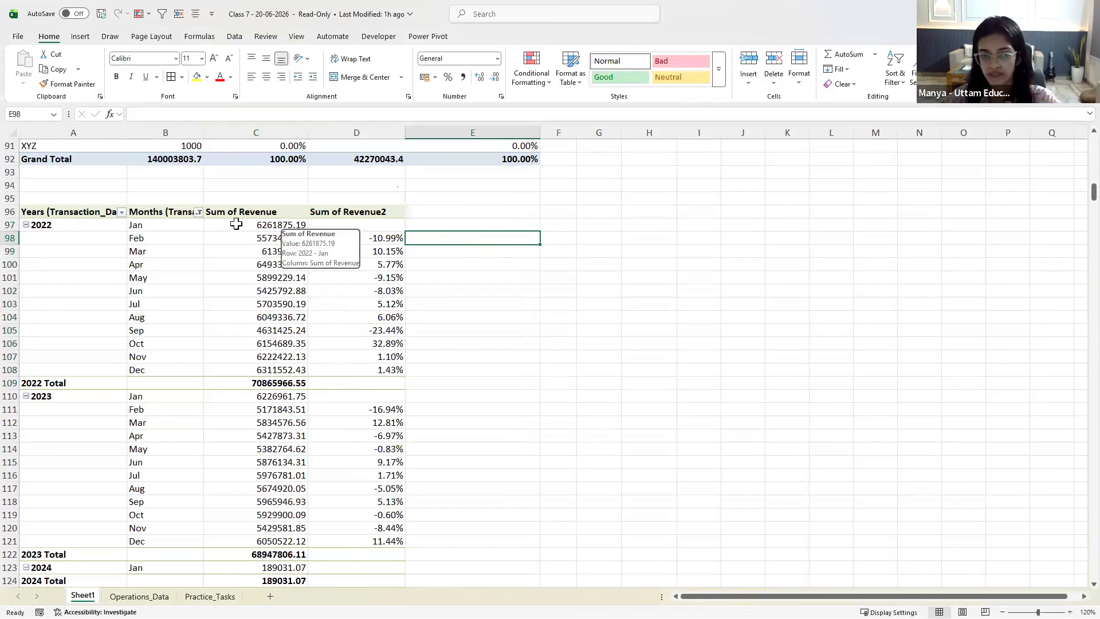
pyautogui.click(244, 239)
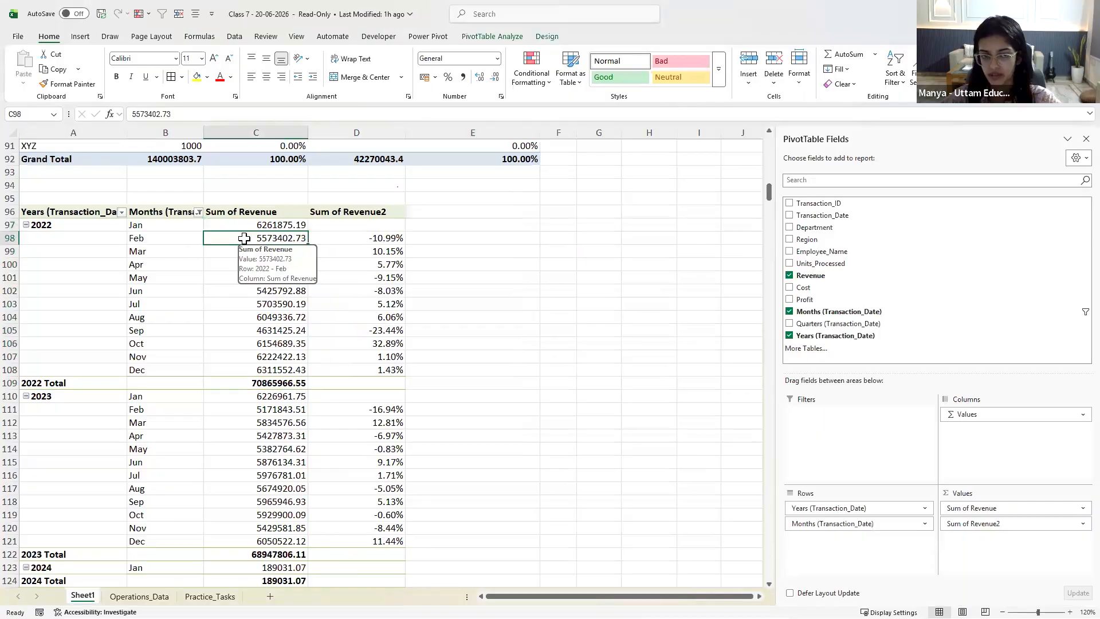
pyautogui.click(248, 225)
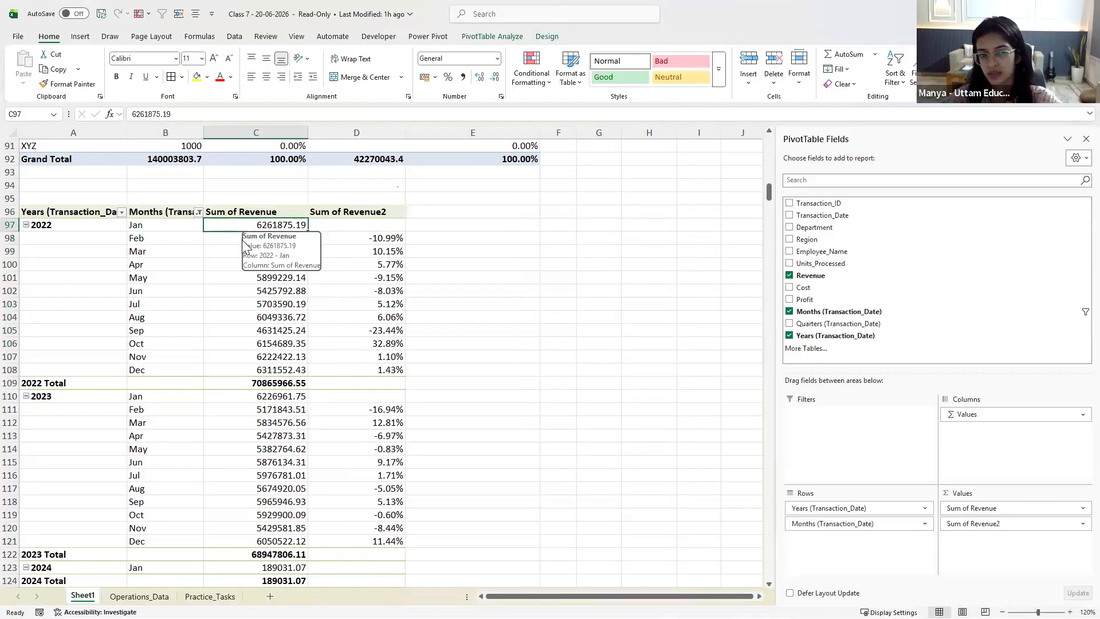
pyautogui.click(245, 240)
pyautogui.click(476, 238)
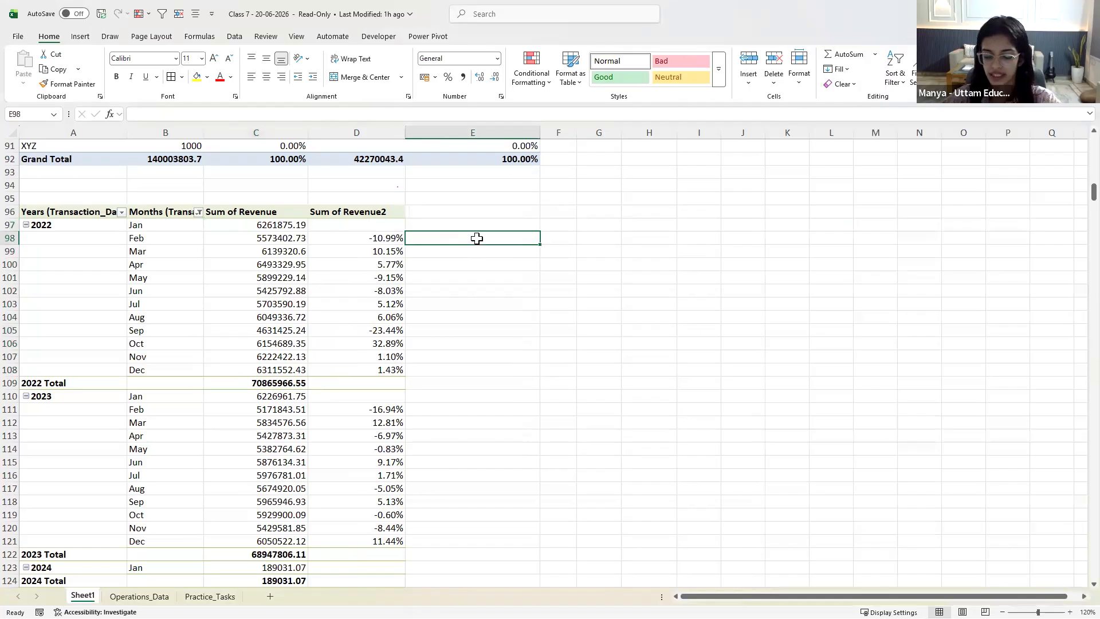
pyautogui.write('=')
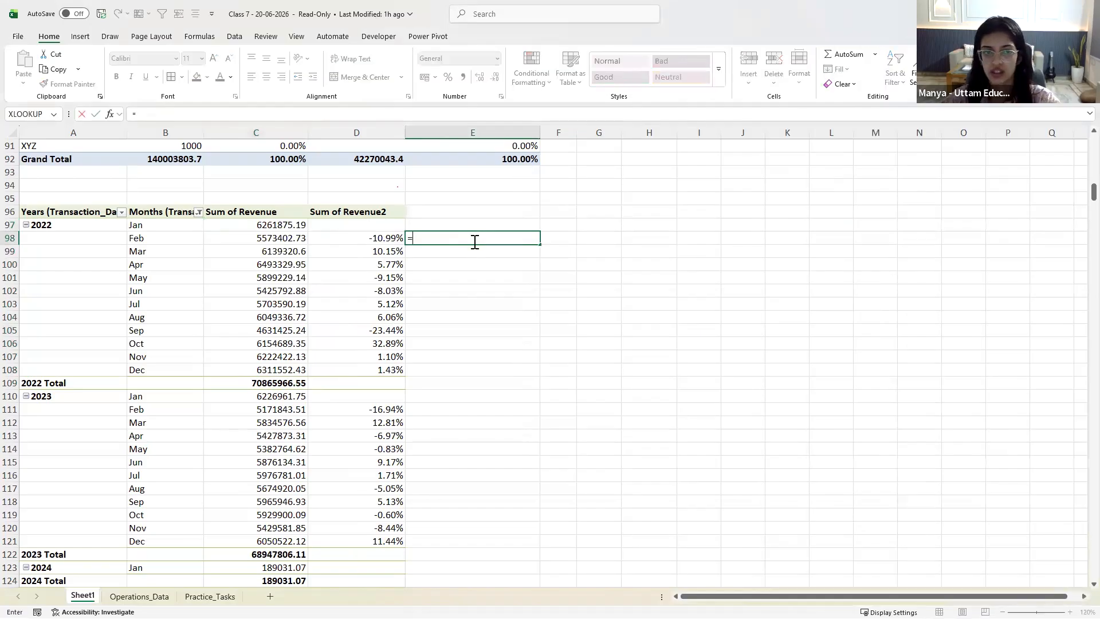
pyautogui.click(283, 238)
pyautogui.write('-')
pyautogui.click(282, 225)
pyautogui.write('/')
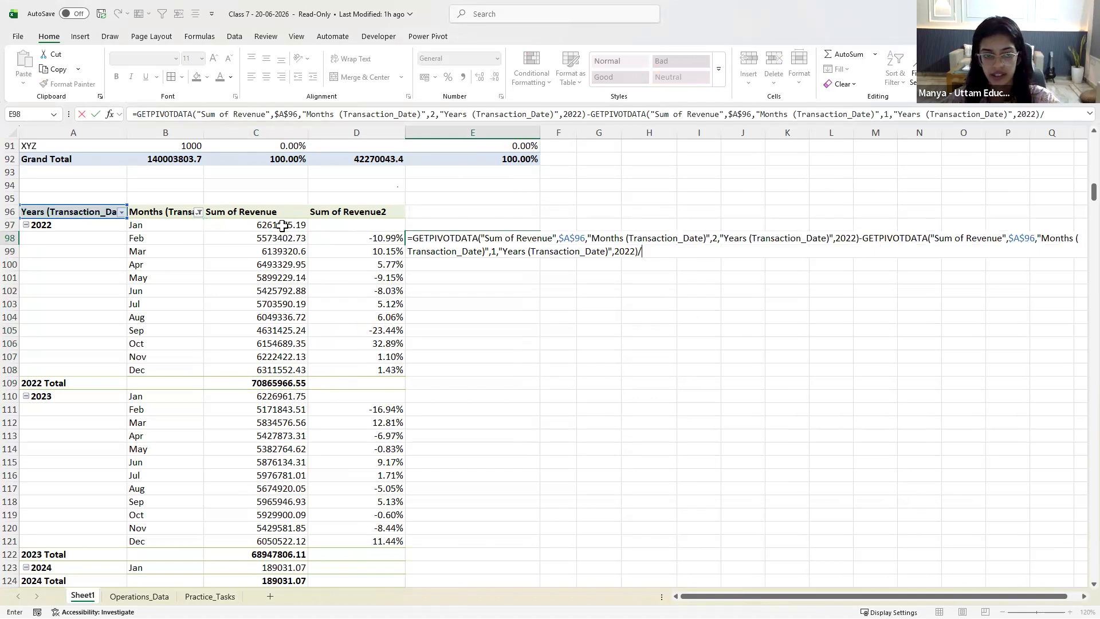
pyautogui.click(282, 225)
pyautogui.press('Return')
# Expand the formula bar to review the GETPIVOTDATA formula in E98 and clear it from the cell
pyautogui.click(523, 237)
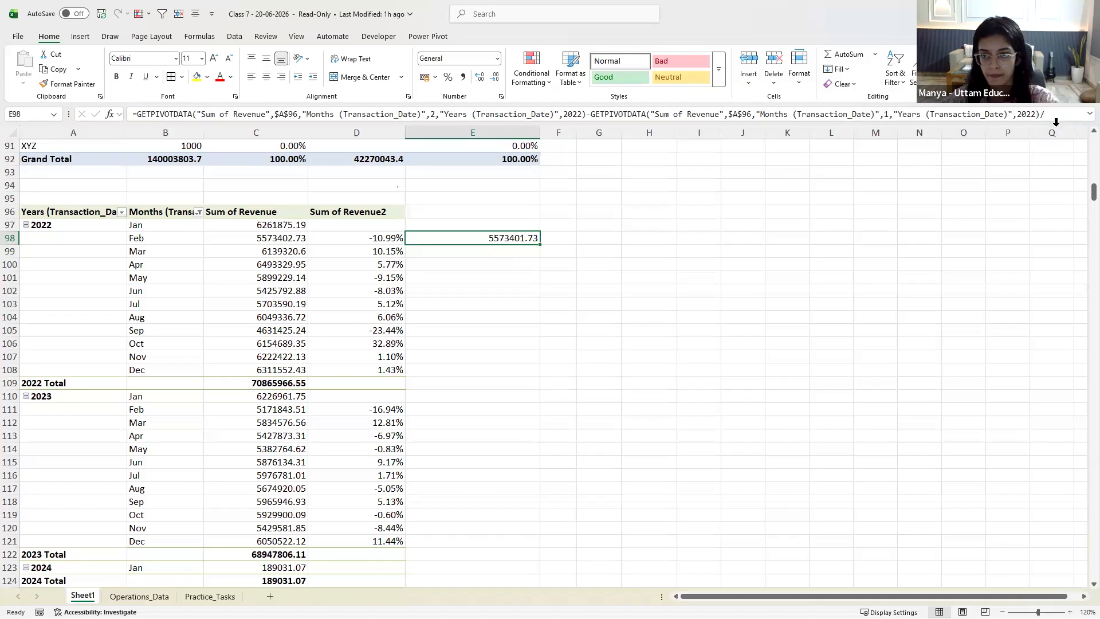
pyautogui.click(1086, 114)
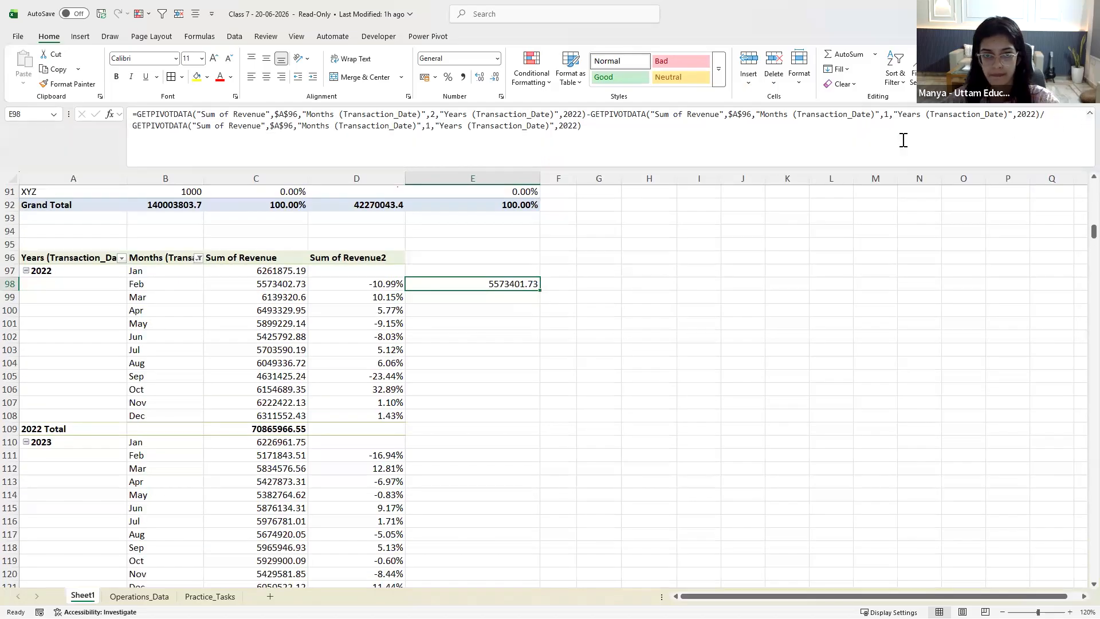
pyautogui.click(763, 155)
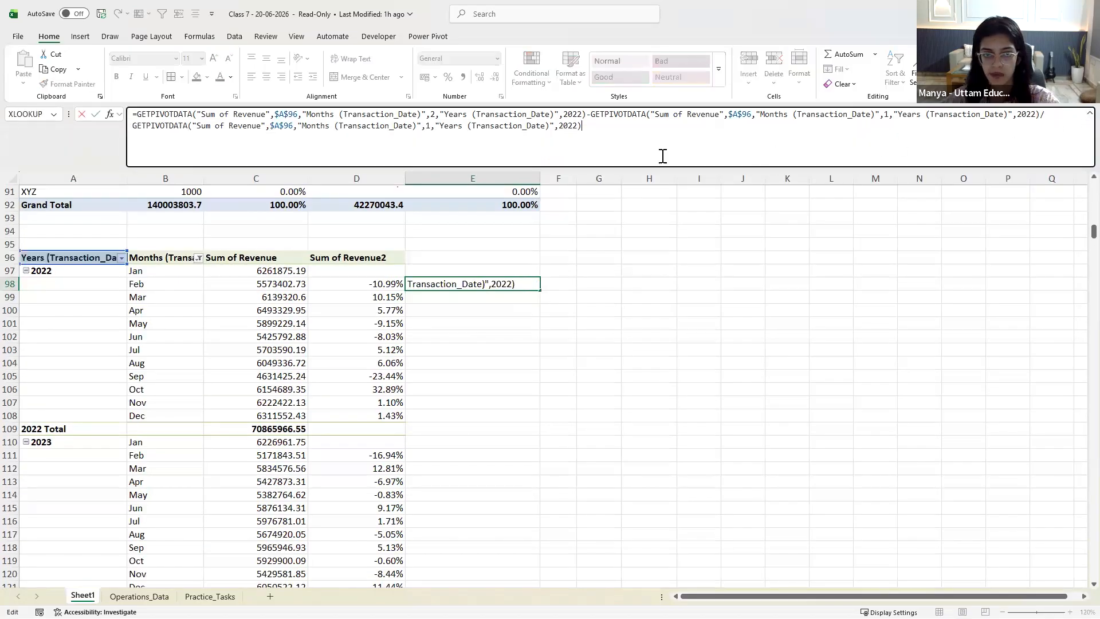
pyautogui.moveTo(630, 127); pyautogui.dragTo(132, 114)
pyautogui.press('Delete')
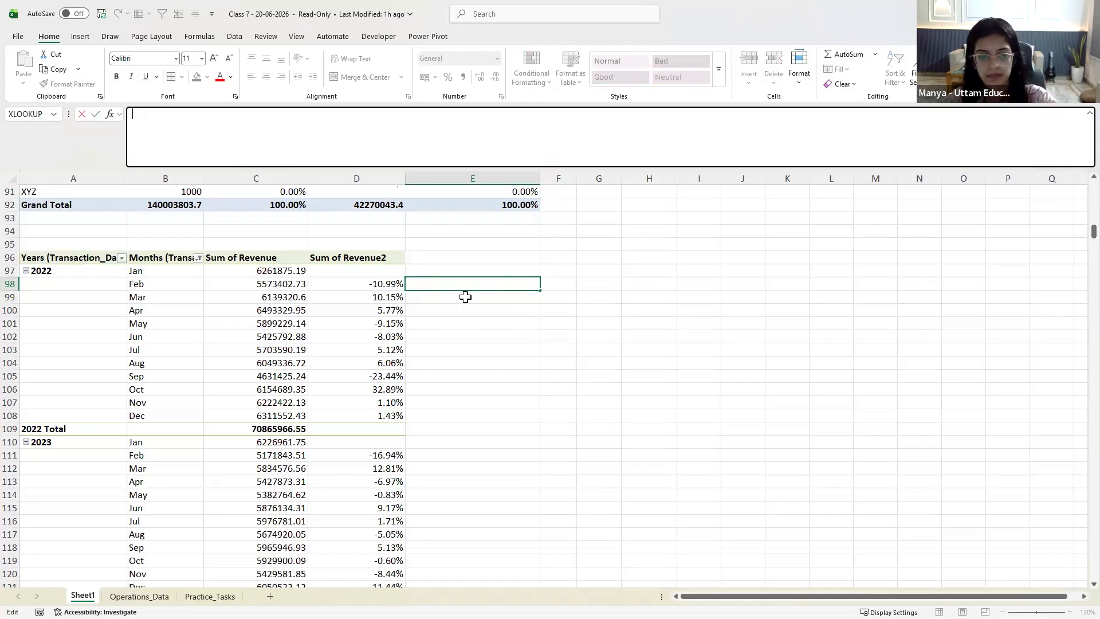
pyautogui.press('Return')
pyautogui.press('Down')
pyautogui.click(473, 270)
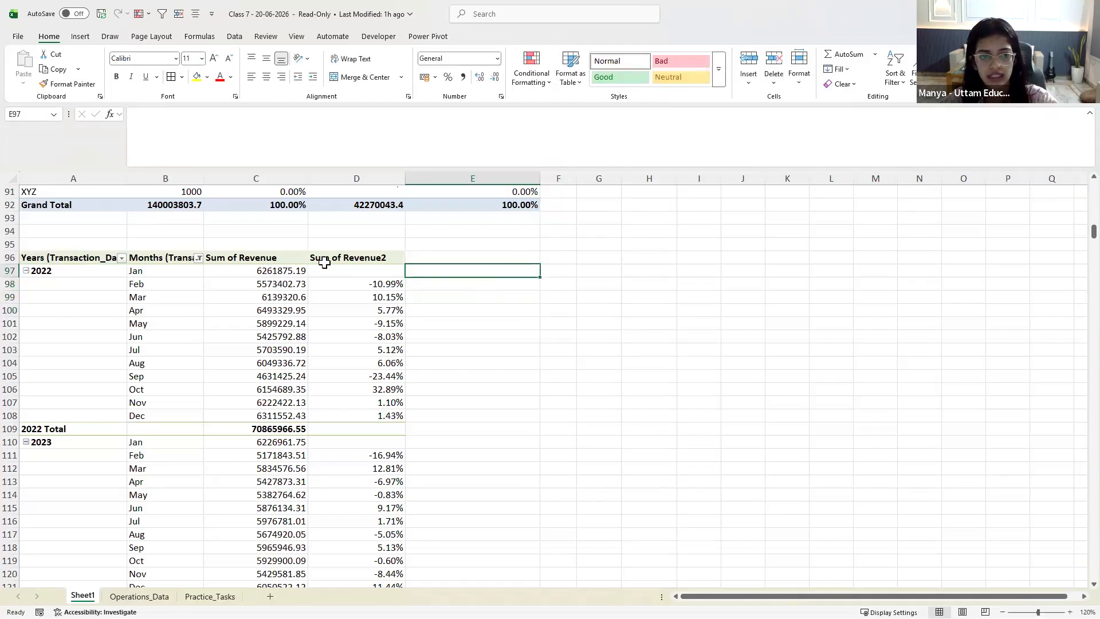
pyautogui.moveTo(291, 269); pyautogui.dragTo(291, 283)
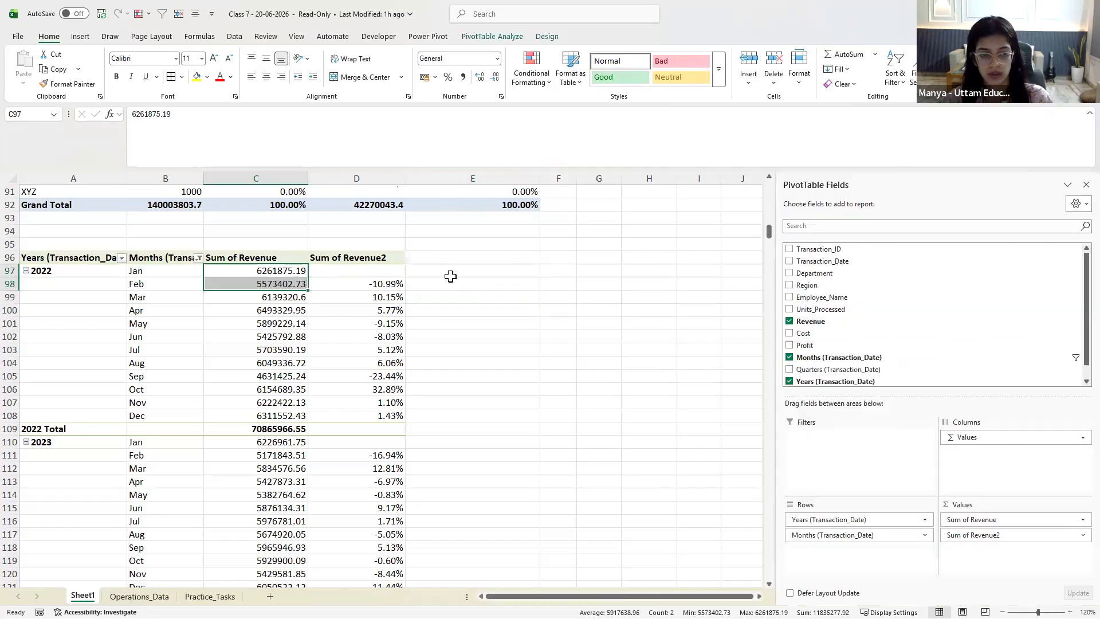
pyautogui.rightClick(552, 271)
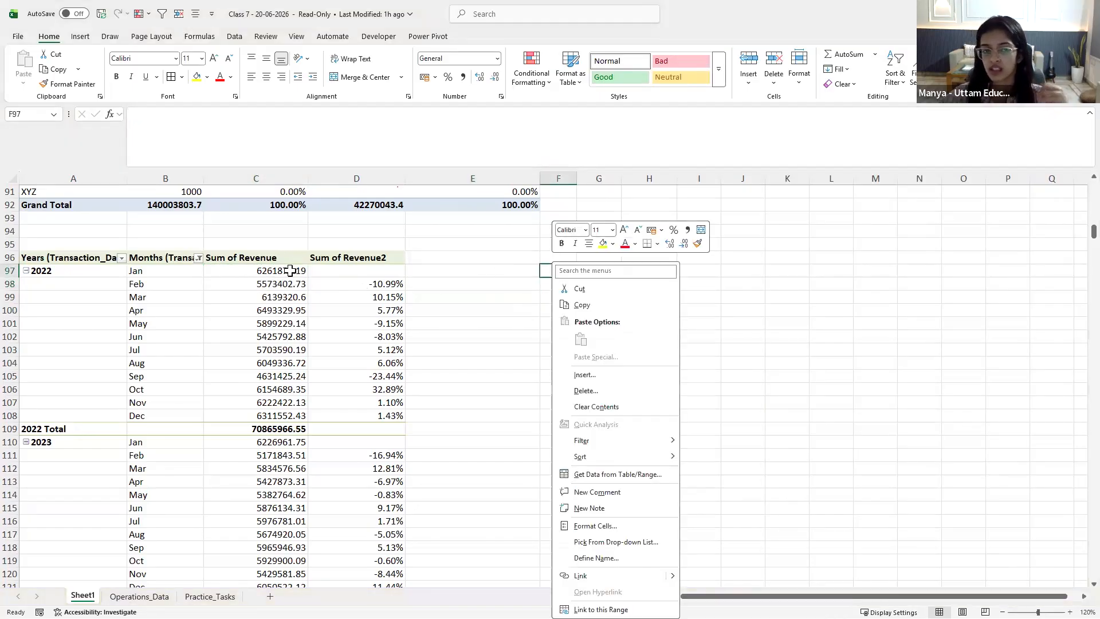
pyautogui.press('Escape')
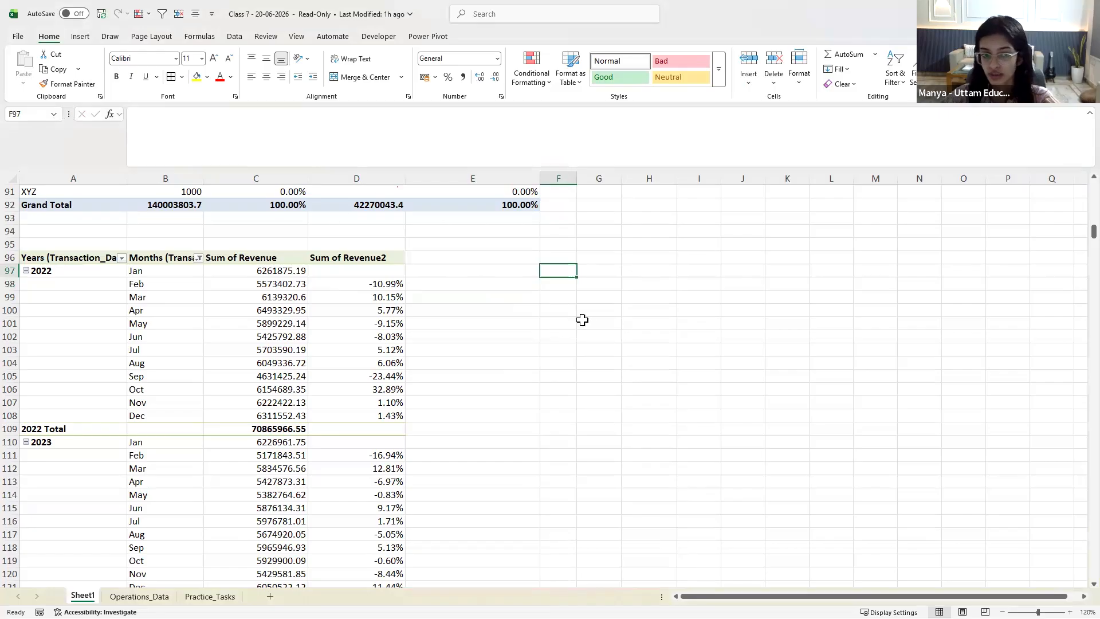
# Collapse the formula bar to a single line and close the PivotTable field list
pyautogui.moveTo(278, 270); pyautogui.dragTo(281, 283)
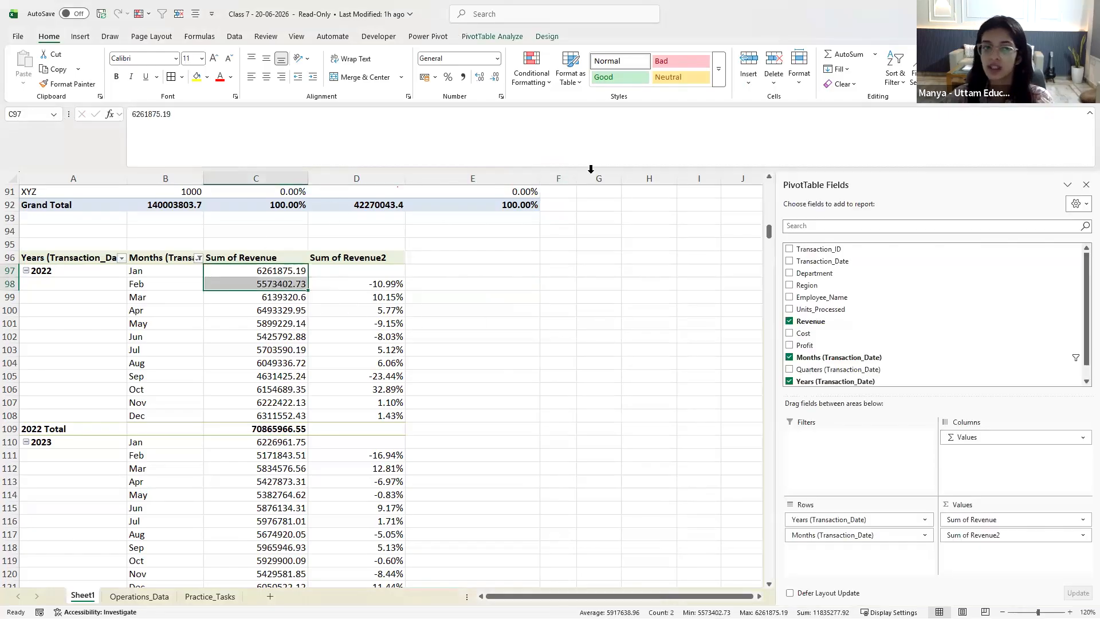
pyautogui.click(1088, 115)
pyautogui.click(555, 265)
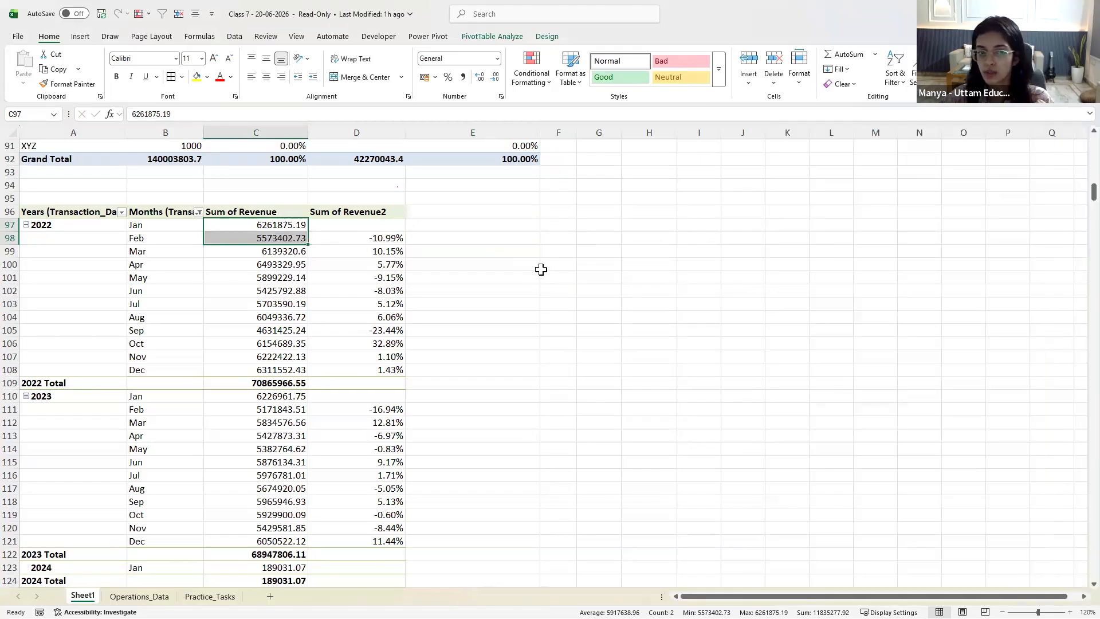
# Copy the January and February 2022 revenue from the pivot table, paste them as values in G97:G98, and widen column G
pyautogui.moveTo(278, 228); pyautogui.dragTo(282, 238)
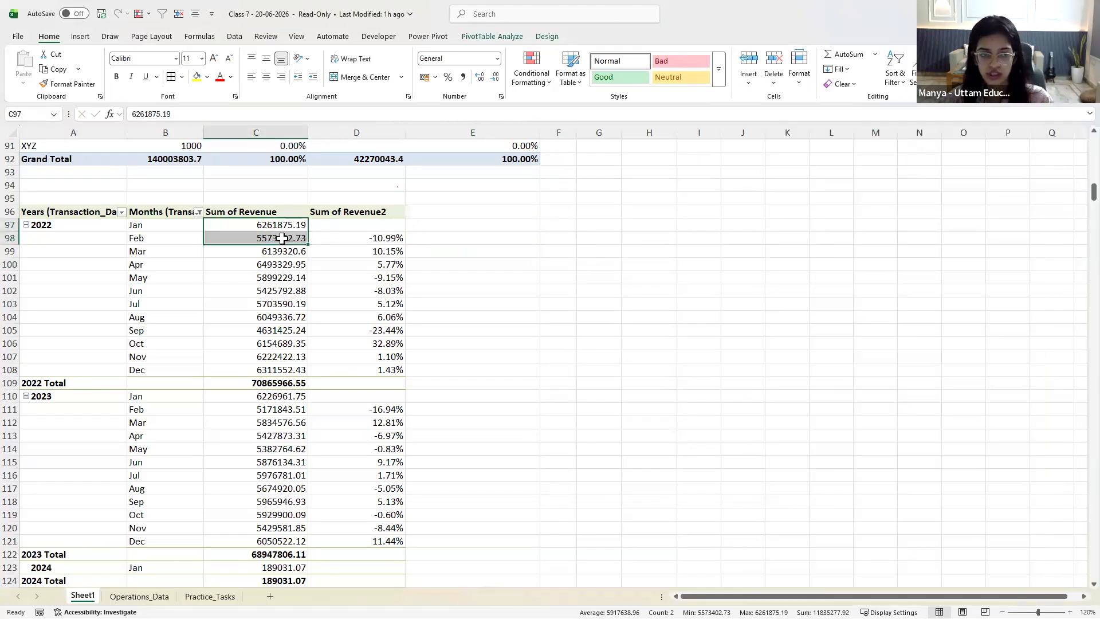
pyautogui.hotkey('ctrl', 'c')
pyautogui.click(592, 225)
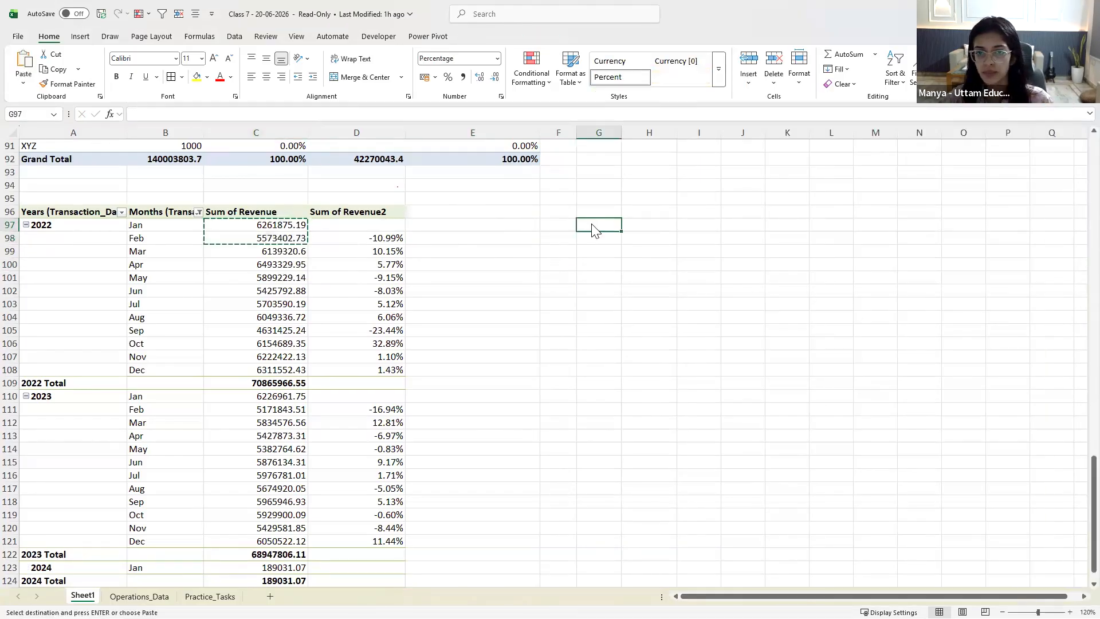
pyautogui.rightClick(593, 225)
pyautogui.click(638, 301)
pyautogui.moveTo(621, 133); pyautogui.dragTo(691, 181)
# Enter the percentage-change check formula =(G97-G98)/G97 in cell I97
pyautogui.click(743, 225)
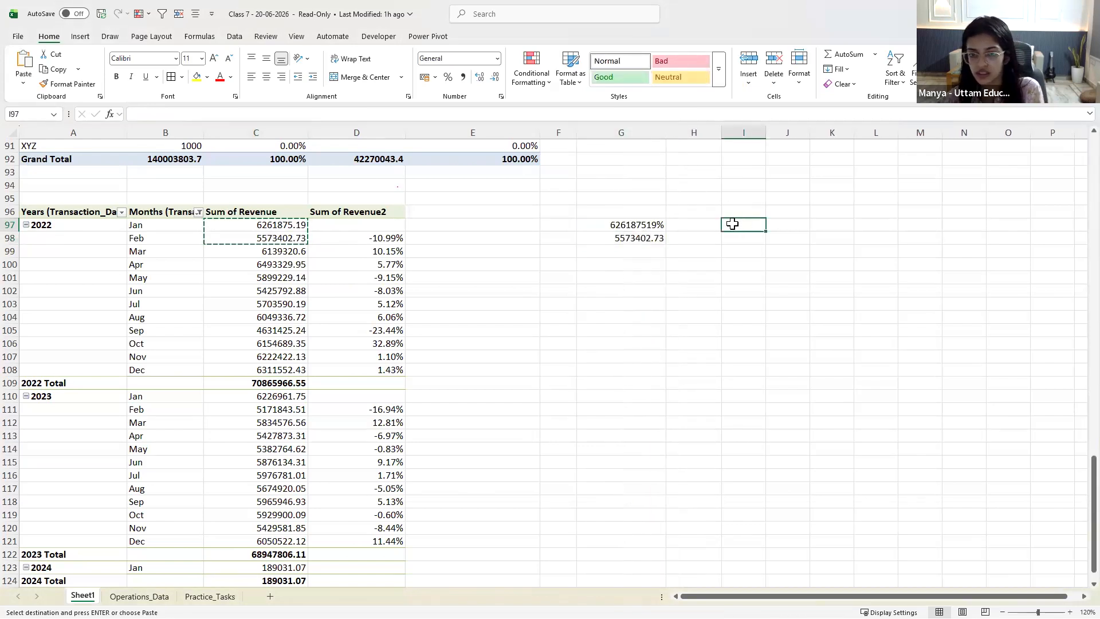
pyautogui.write('=')
pyautogui.click(654, 225)
pyautogui.write('-')
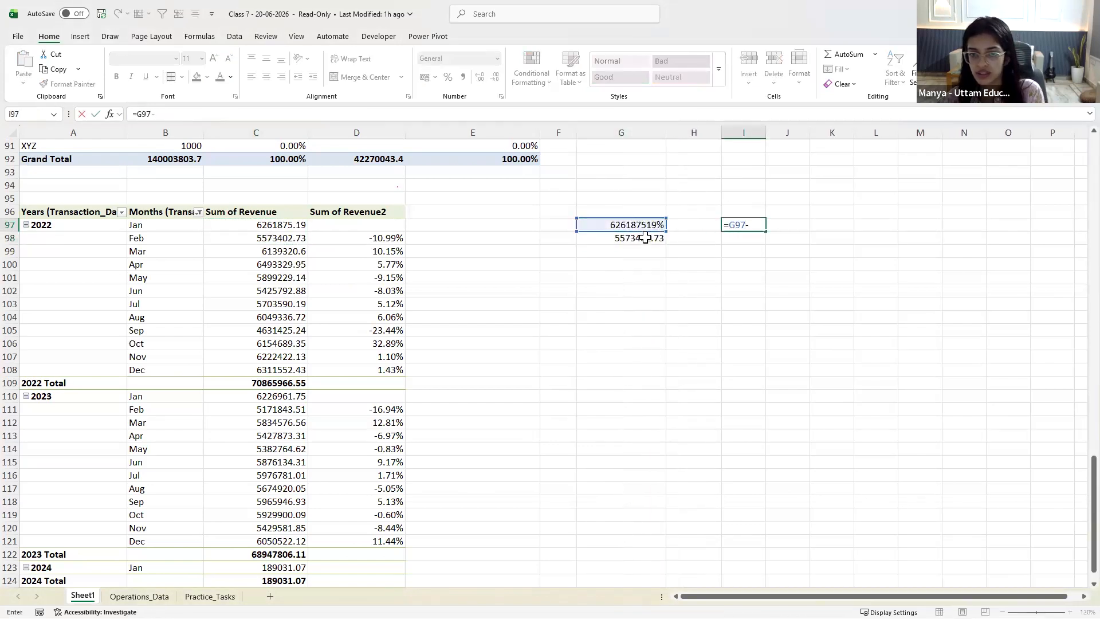
pyautogui.click(644, 238)
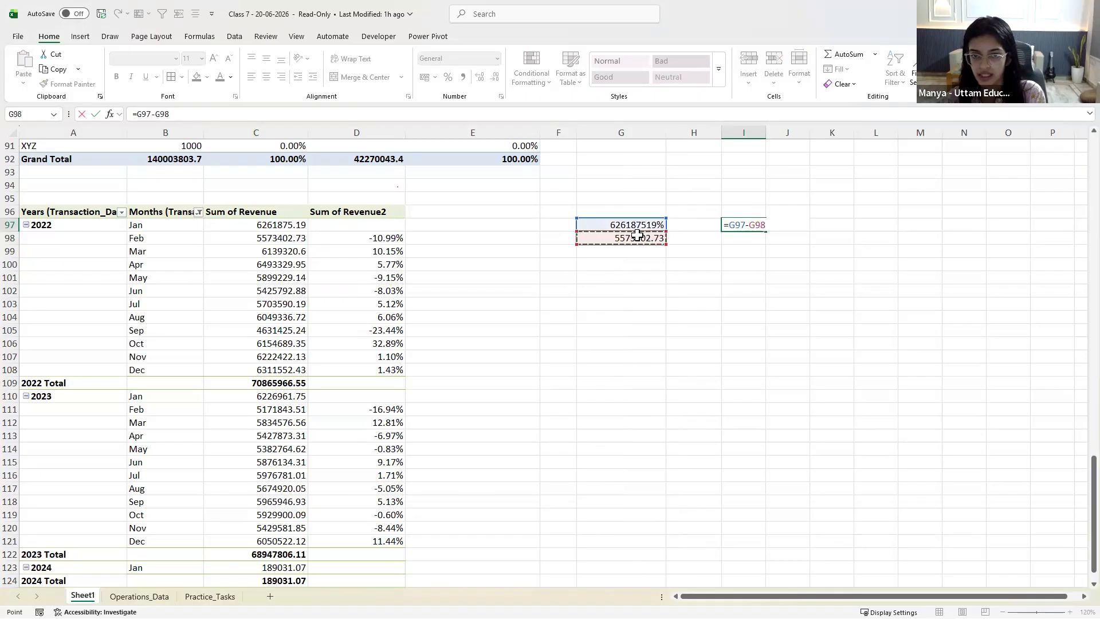
pyautogui.write(')')
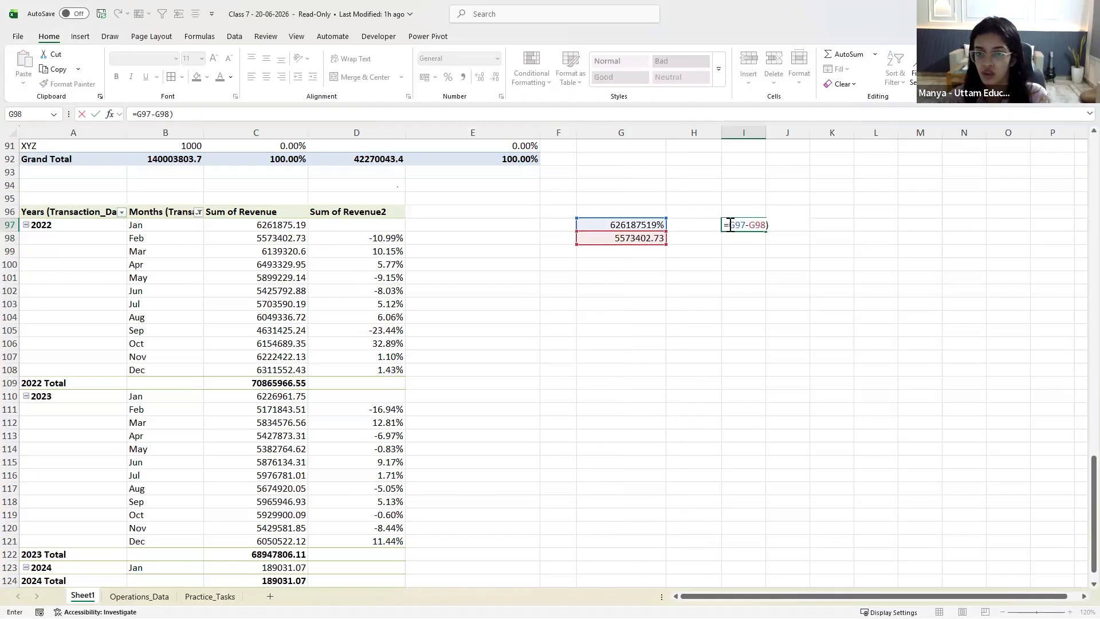
pyautogui.click(731, 224)
pyautogui.write('(')
pyautogui.write('/')
pyautogui.click(598, 226)
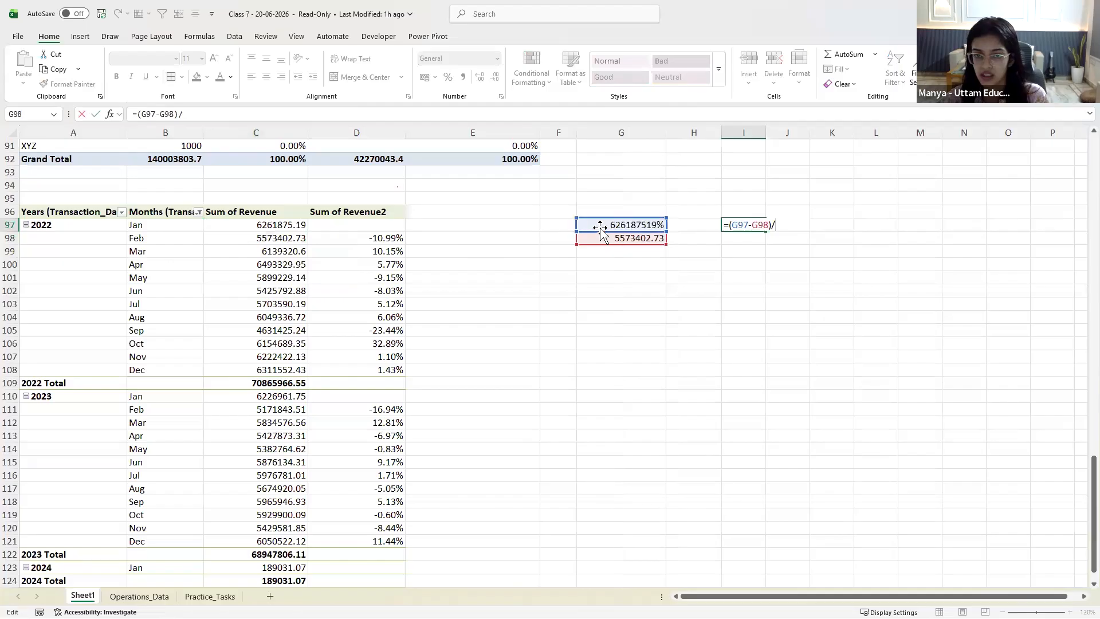
pyautogui.hotkey('ctrl', 'Return')
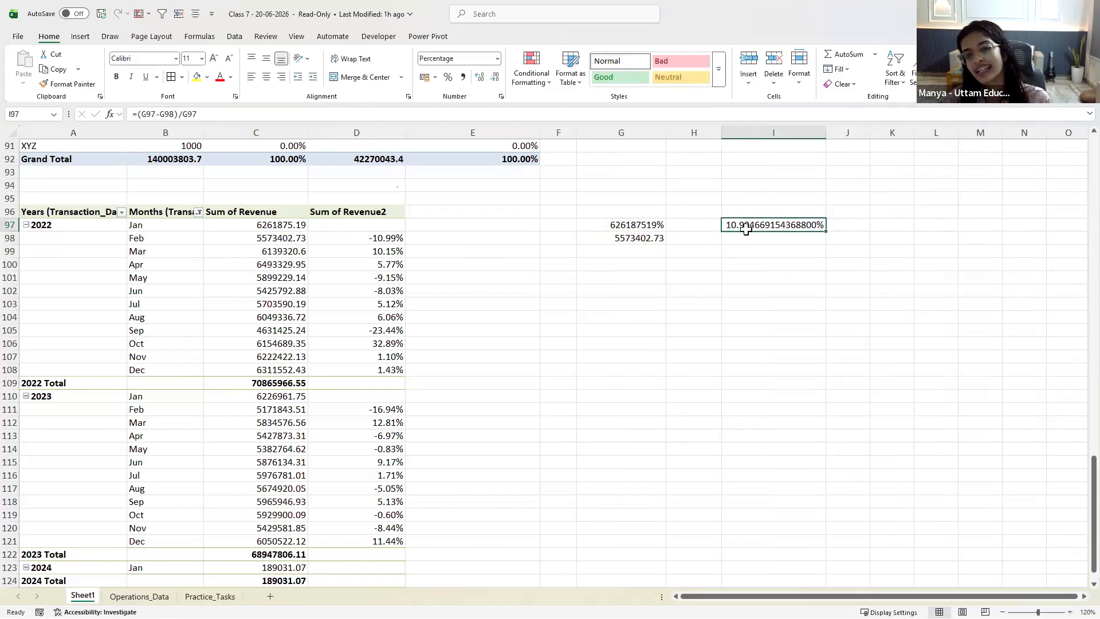
# Format the percentage in I97 to show two decimal places
pyautogui.click(479, 78)
pyautogui.click(494, 79)
pyautogui.click(493, 79)
pyautogui.click(493, 79)
pyautogui.click(494, 78)
pyautogui.click(494, 79)
pyautogui.click(494, 78)
pyautogui.click(494, 78)
pyautogui.click(493, 79)
pyautogui.click(494, 78)
pyautogui.click(494, 79)
pyautogui.click(494, 78)
pyautogui.click(494, 78)
pyautogui.click(494, 79)
pyautogui.click(494, 78)
pyautogui.click(480, 78)
# Compare the check in I97 with the February 2022 change in D98, and review the formula and the cells it references
pyautogui.click(365, 240)
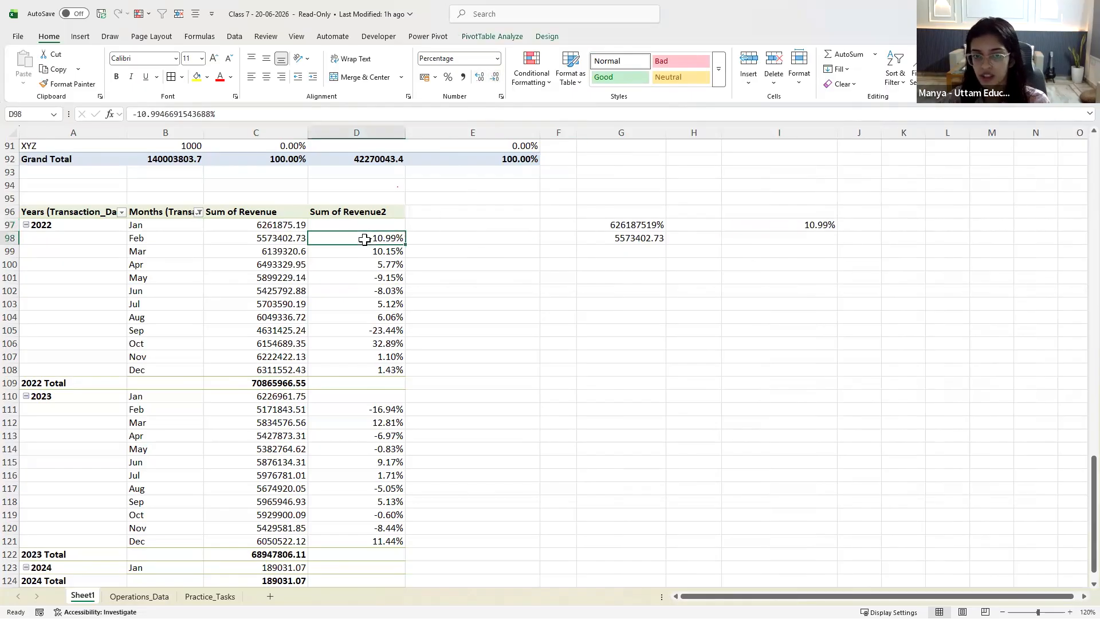
pyautogui.click(641, 225)
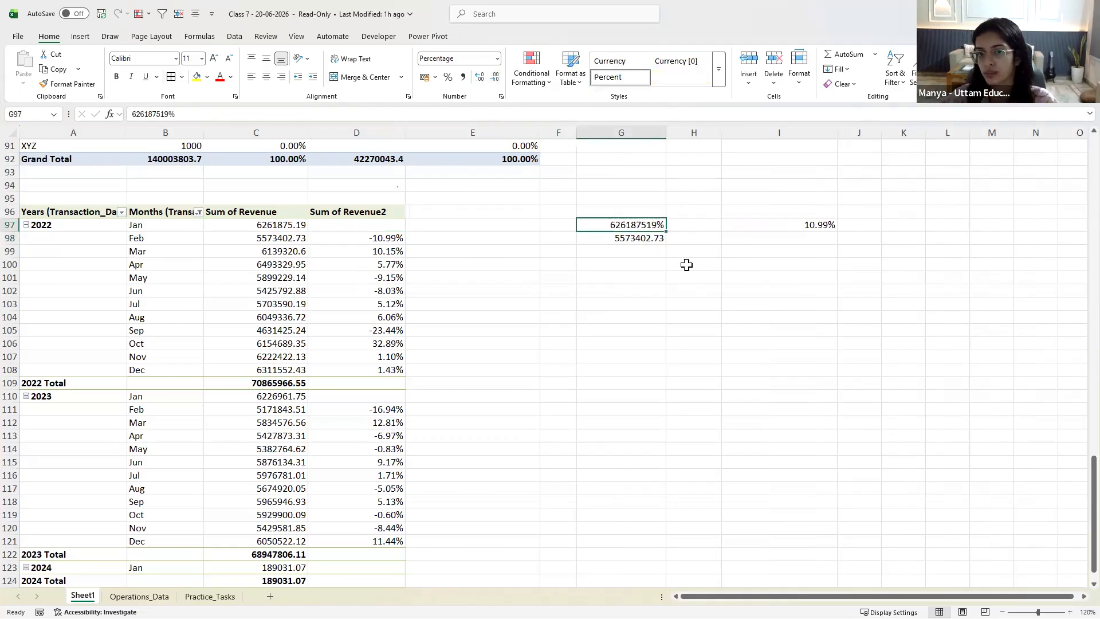
pyautogui.click(689, 254)
pyautogui.click(690, 265)
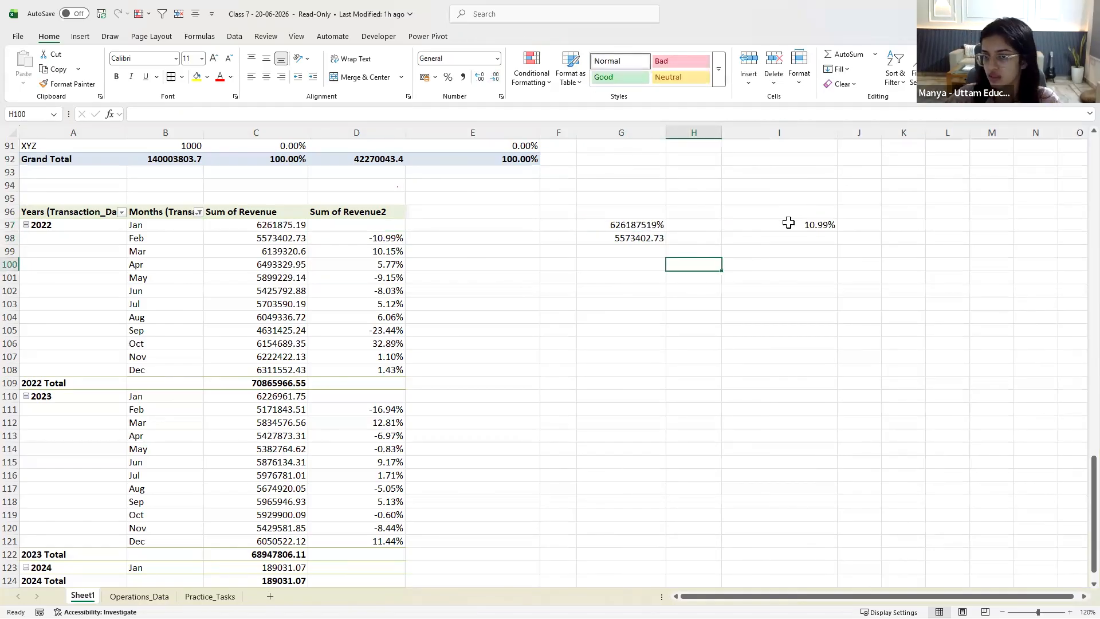
pyautogui.doubleClick(788, 224)
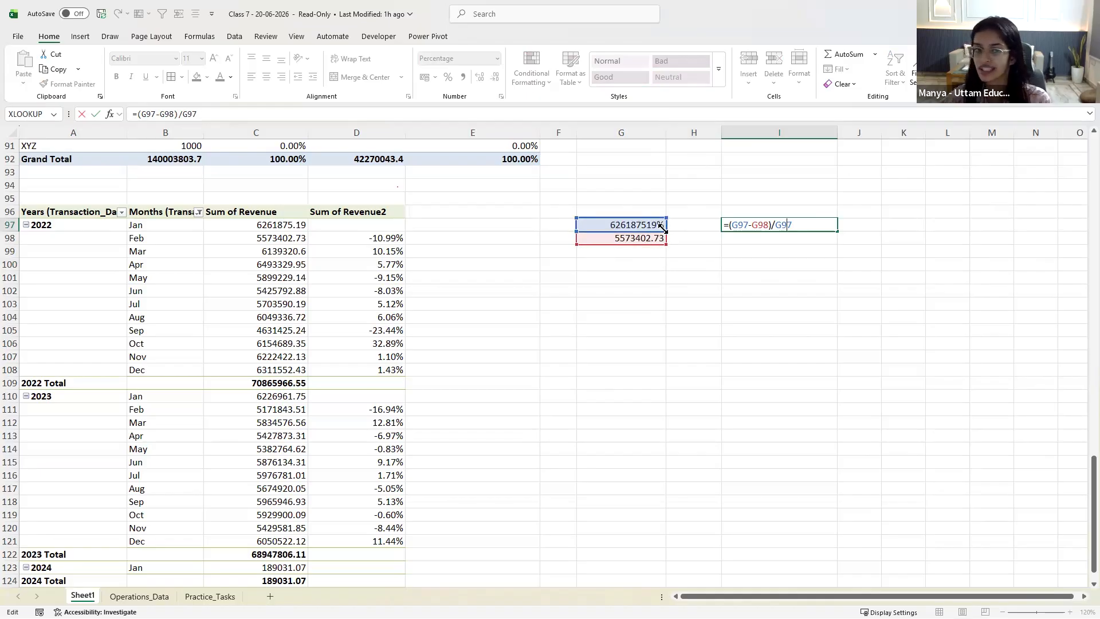
pyautogui.press('Return')
pyautogui.click(646, 280)
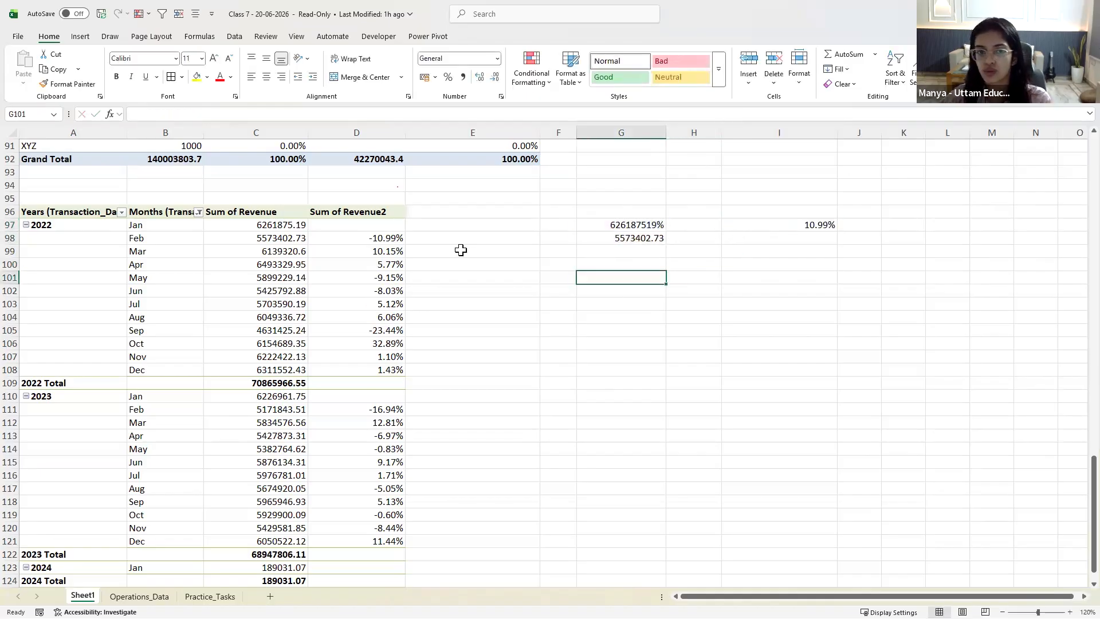
# Examine the 2022 month-over-month changes in Sum of Revenue2 and compare May and June with their revenue figures
pyautogui.moveTo(379, 243); pyautogui.dragTo(376, 376)
pyautogui.moveTo(387, 251); pyautogui.dragTo(389, 262)
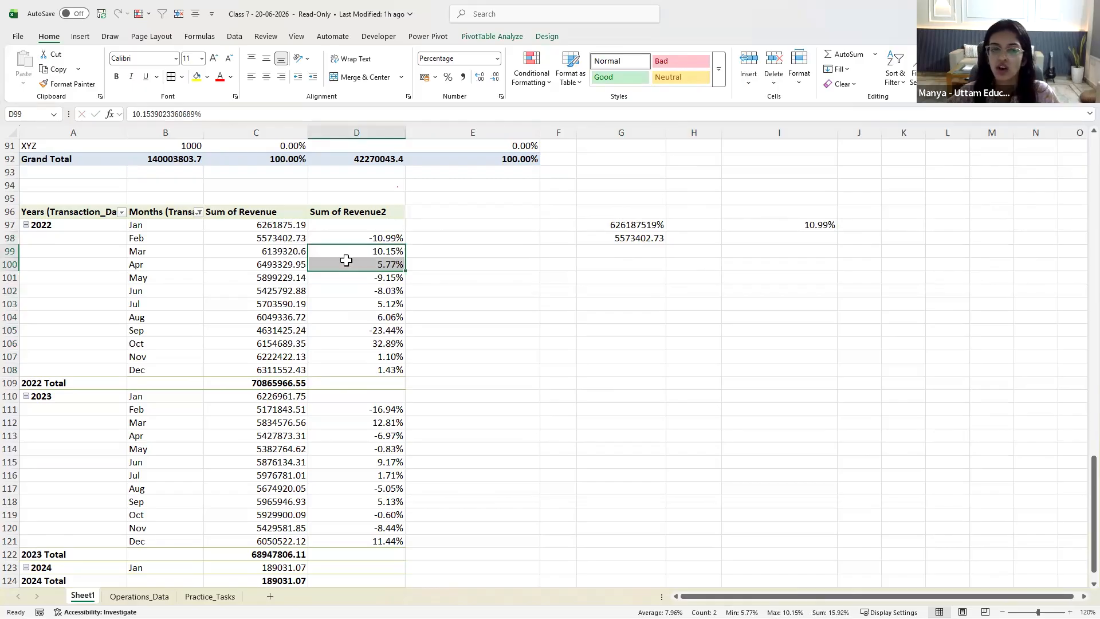
pyautogui.click(385, 277)
pyautogui.moveTo(386, 277); pyautogui.dragTo(386, 290)
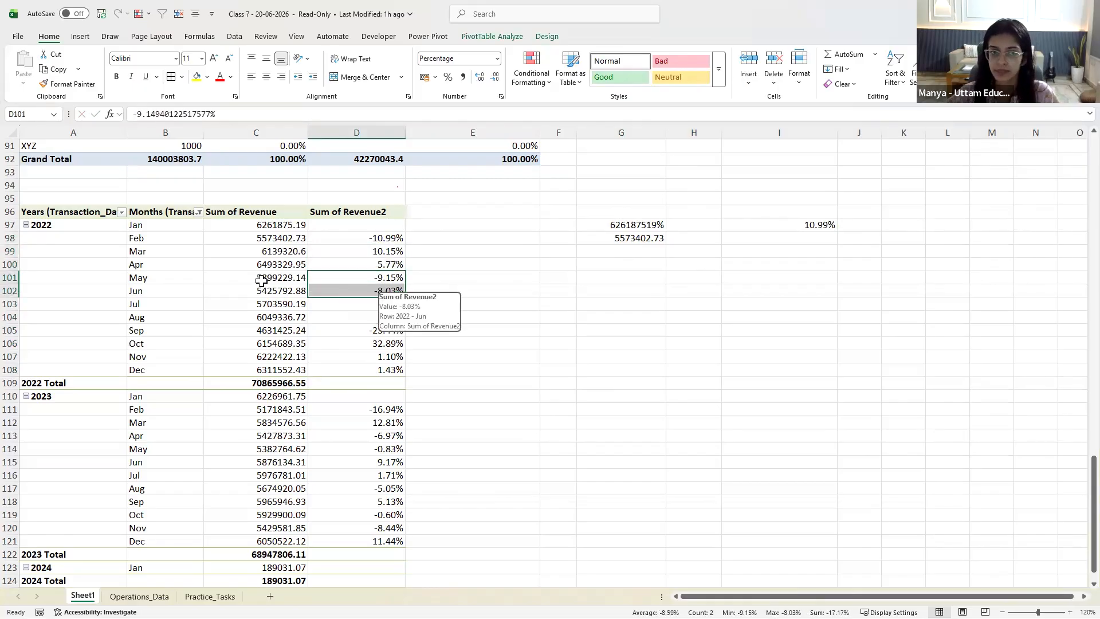
pyautogui.moveTo(260, 279); pyautogui.dragTo(268, 290)
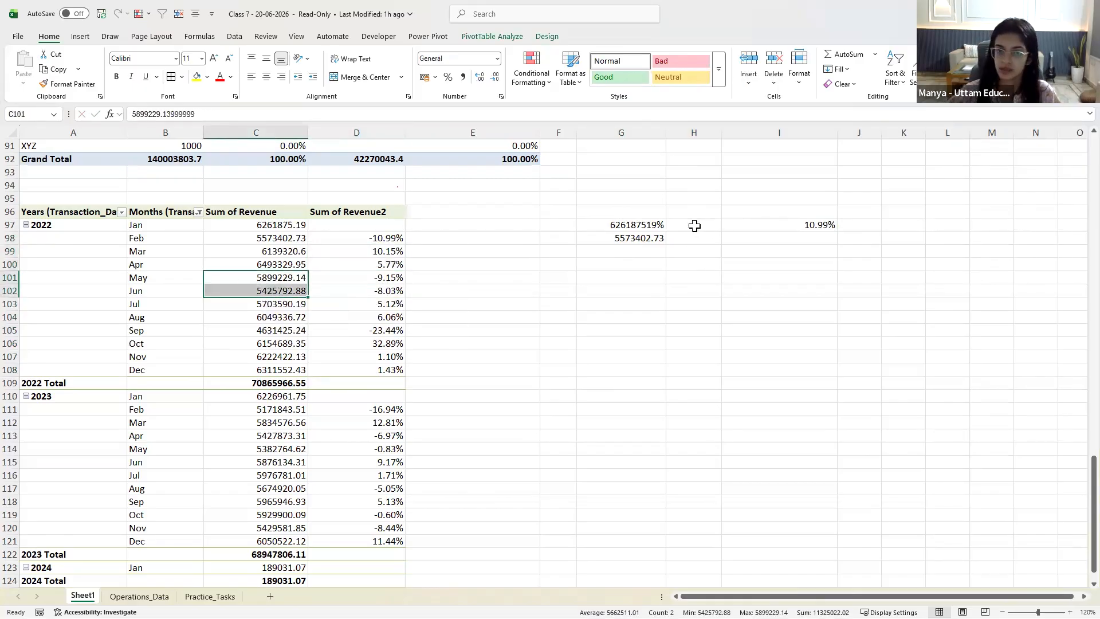
pyautogui.click(640, 225)
pyautogui.click(653, 281)
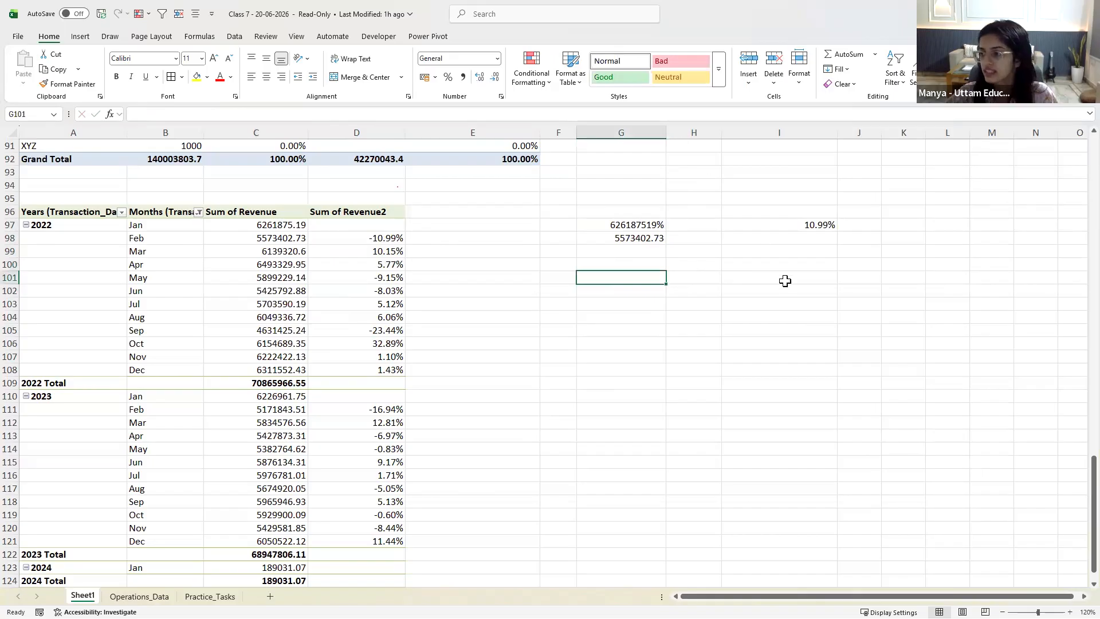
pyautogui.click(394, 252)
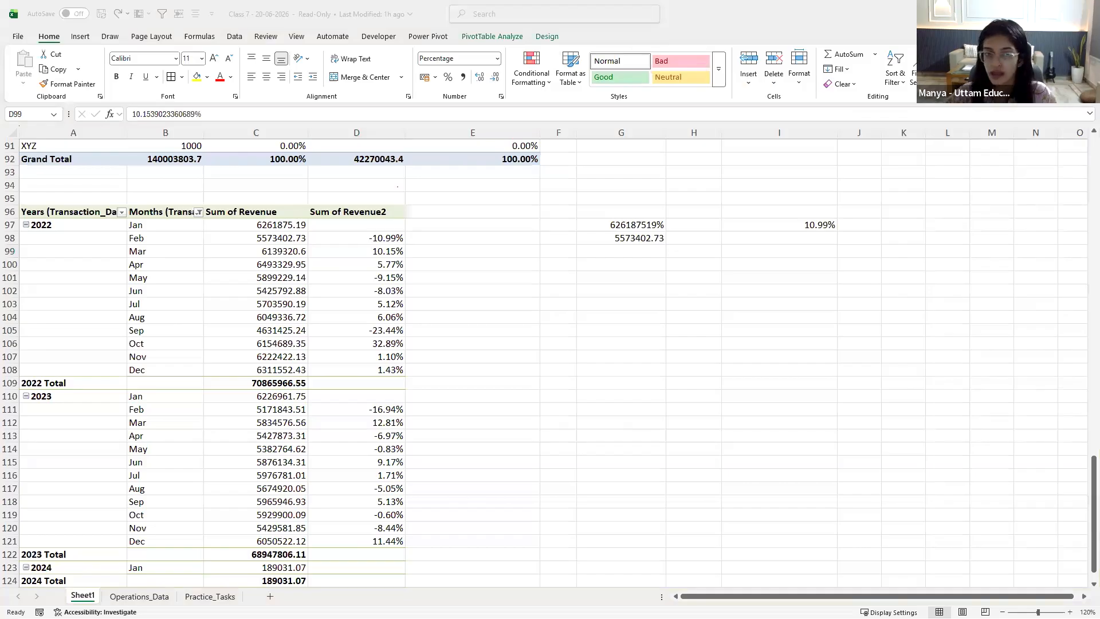
pyautogui.click(446, 328)
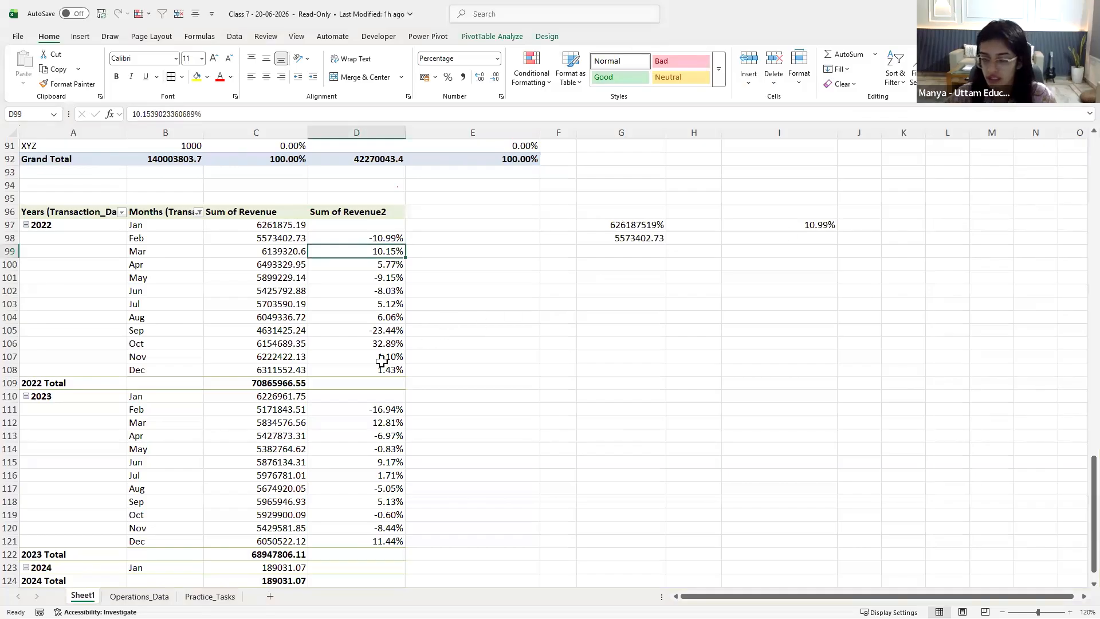
# Show the field list for the monthly revenue pivot table and check the Sum of Revenue2 value field
pyautogui.rightClick(285, 273)
pyautogui.click(373, 505)
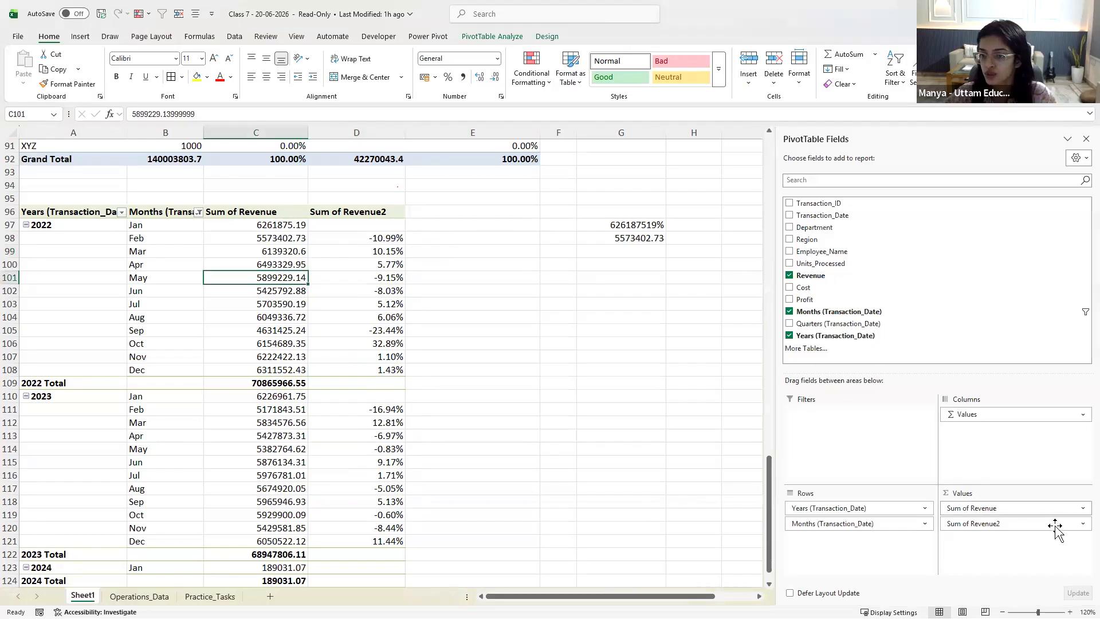
pyautogui.click(1074, 524)
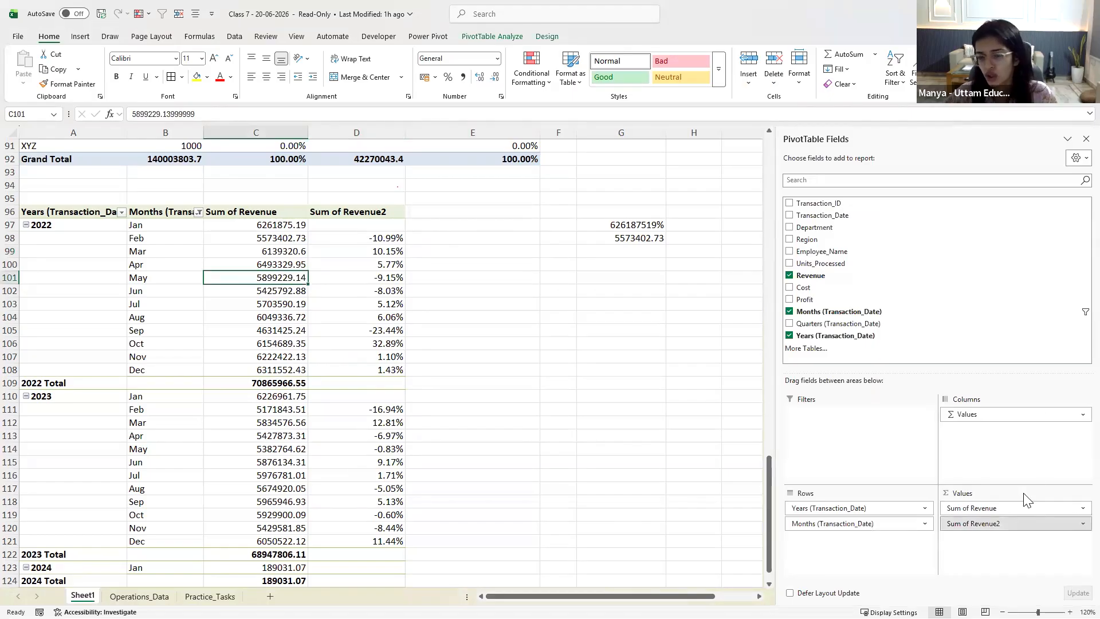
pyautogui.click(586, 321)
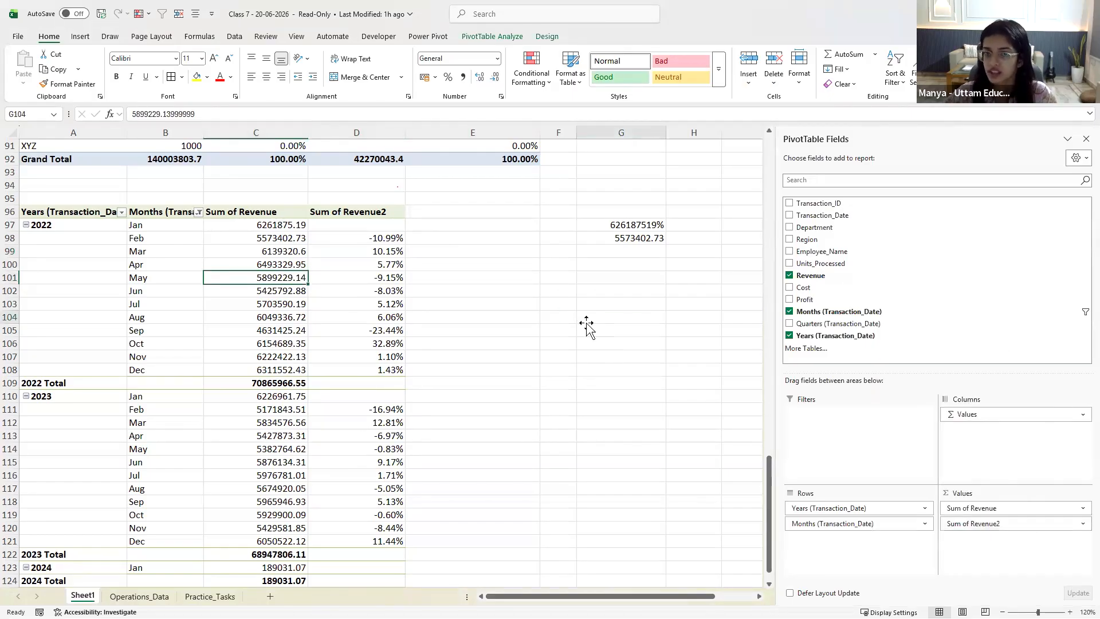
# Try to delete columns G through I
pyautogui.moveTo(623, 133); pyautogui.dragTo(779, 134)
pyautogui.rightClick(776, 183)
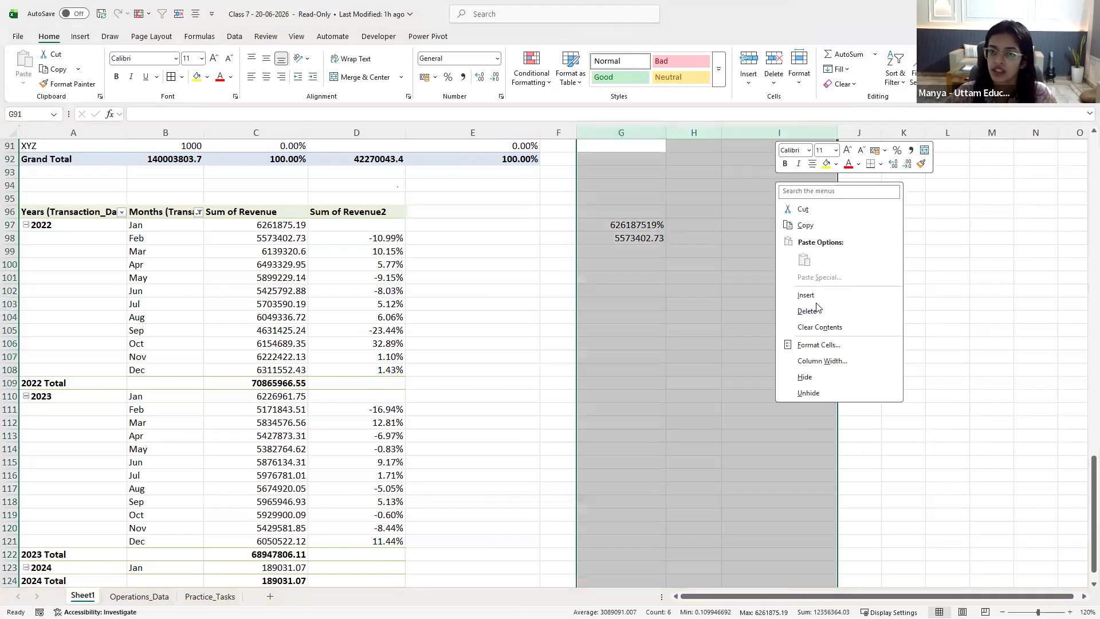
pyautogui.click(817, 310)
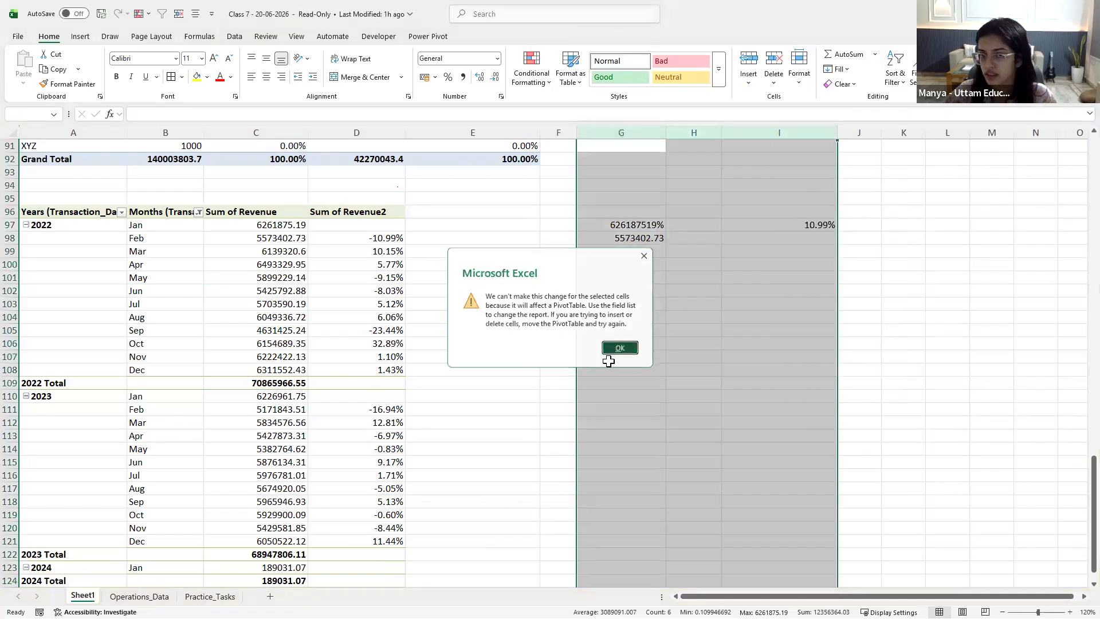
pyautogui.click(616, 347)
pyautogui.click(608, 358)
# Clear the copied revenue values in G97 and G98 and the check formula in I97, and narrow column D slightly
pyautogui.click(636, 225)
pyautogui.press('BackSpace')
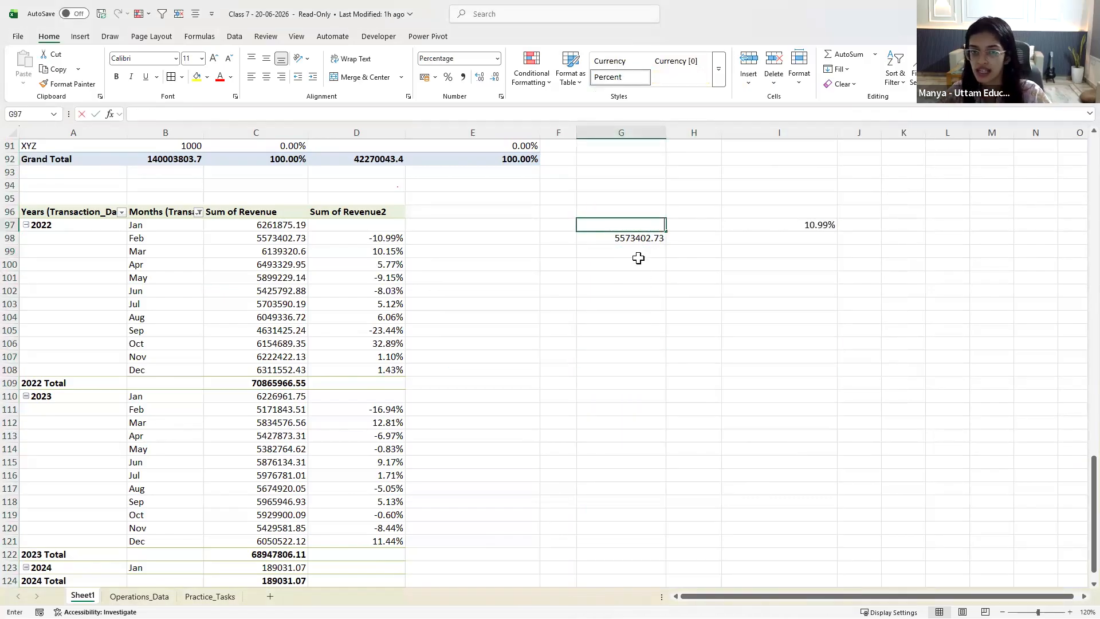
pyautogui.click(636, 239)
pyautogui.press('BackSpace')
pyautogui.click(787, 224)
pyautogui.press('BackSpace')
pyautogui.click(673, 343)
pyautogui.moveTo(405, 132); pyautogui.dragTo(397, 132)
# Review the tasks in rows 9 to 16 of Practice_Tasks, look at Operations_Data, and return to Sheet1
pyautogui.click(209, 597)
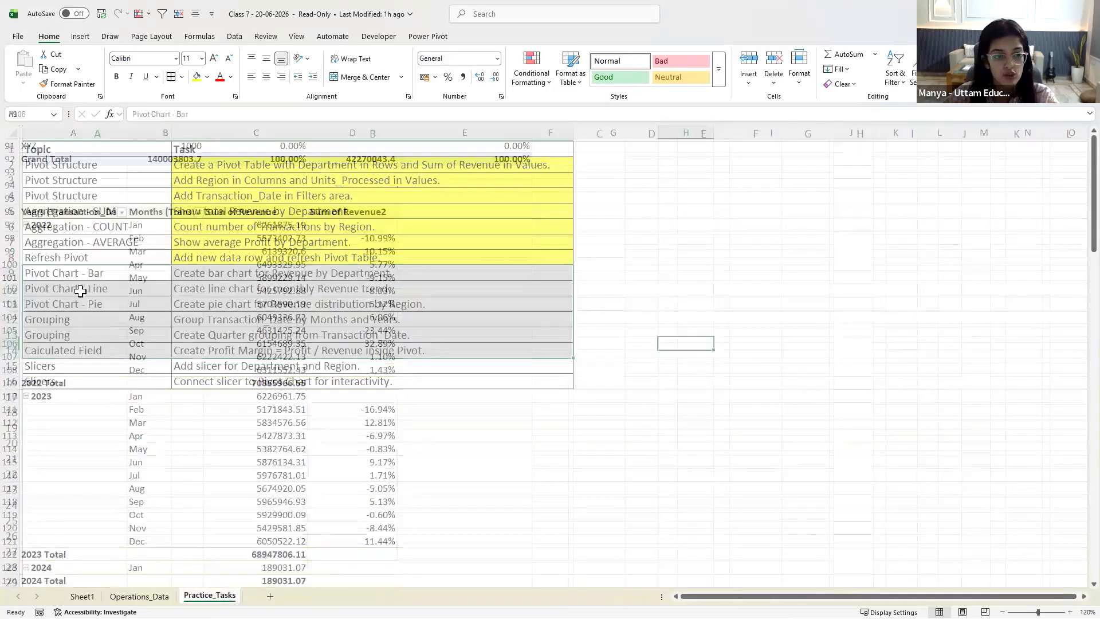
pyautogui.moveTo(86, 273); pyautogui.dragTo(282, 379)
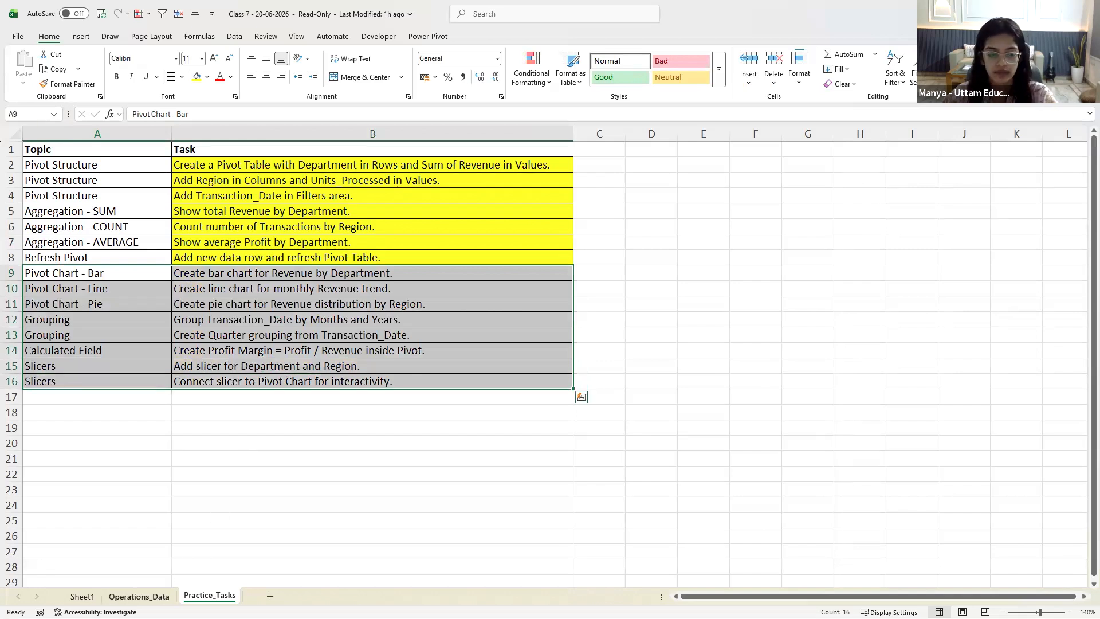
pyautogui.click(139, 596)
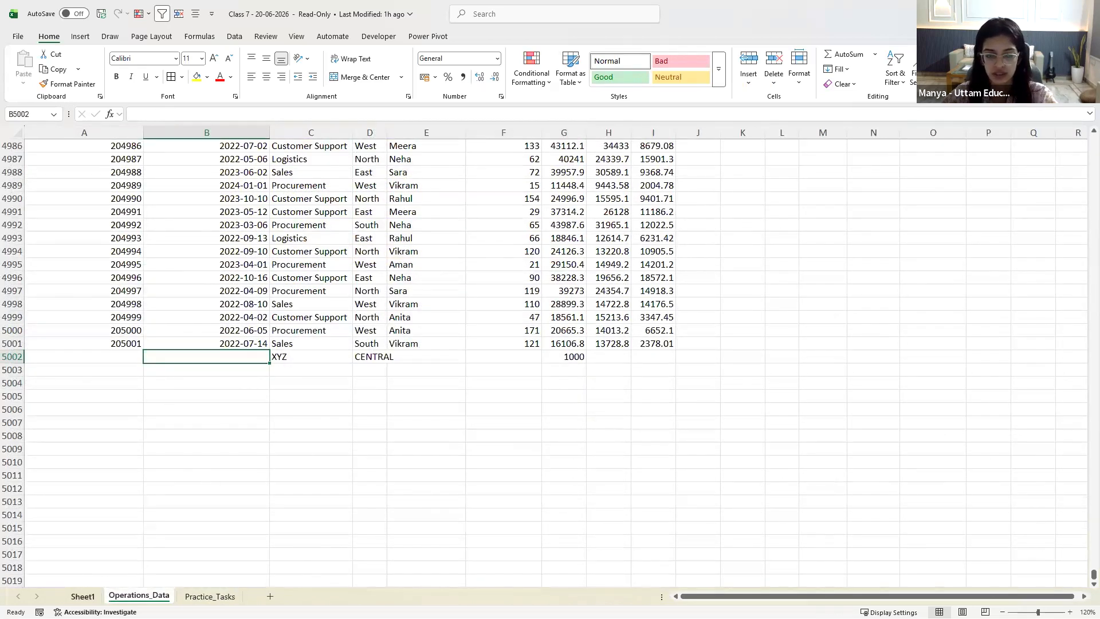
pyautogui.hotkey('ctrl', 'pageup')
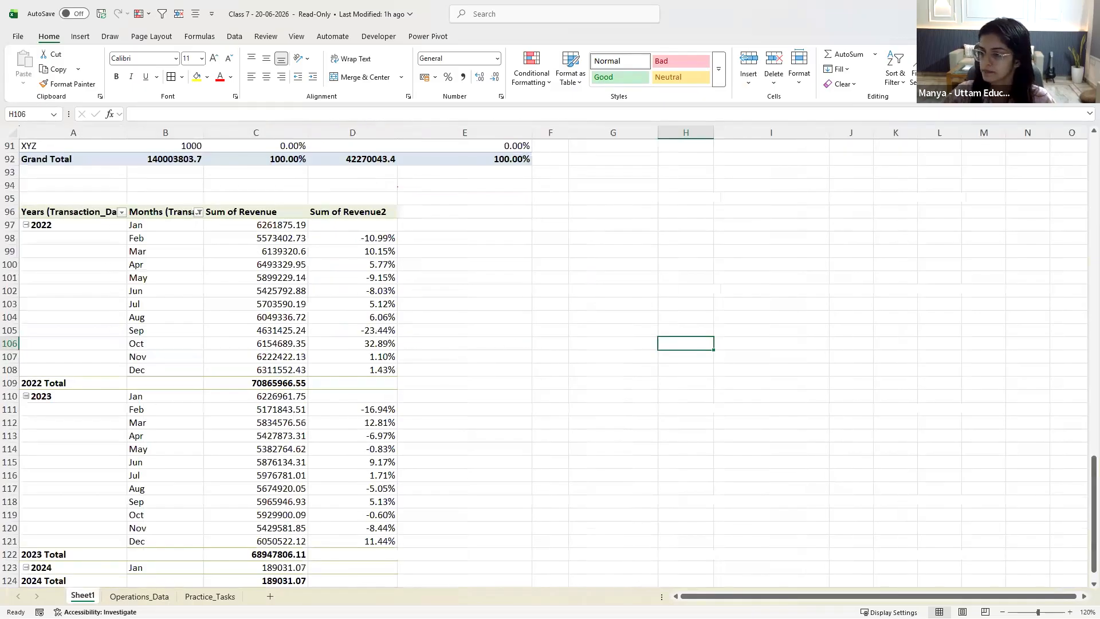
# Switch to the browser showing the Class 7.xlsx spreadsheet in Google Sheets
pyautogui.click(759, 153)
pyautogui.hotkey('alt', 'Tab')
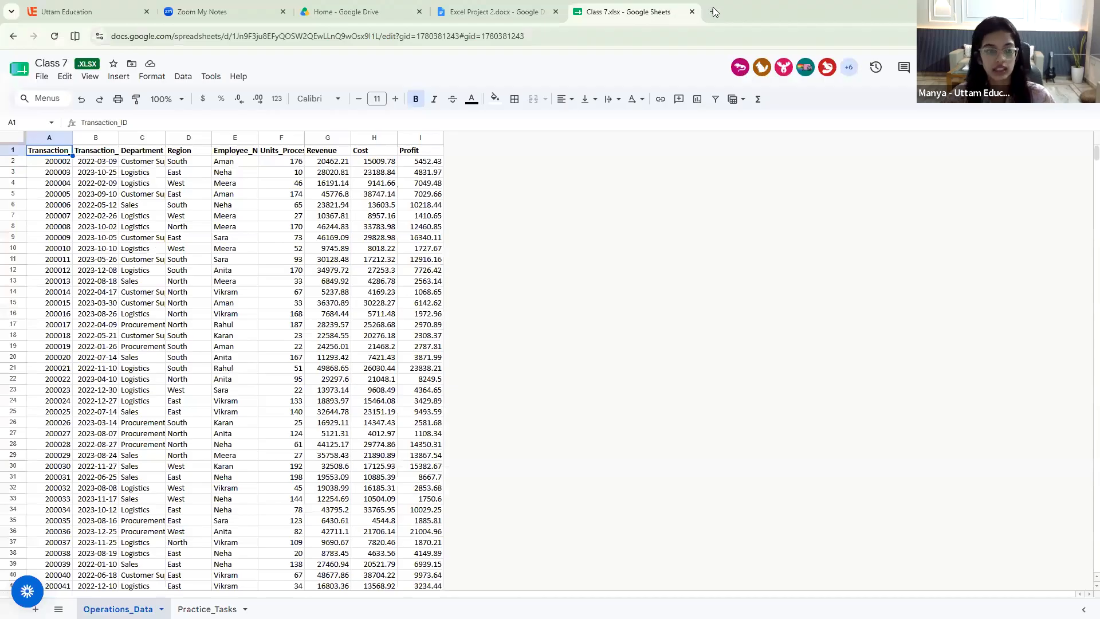
# Search for a 10-minute timer in a new browser tab, show the countdown full screen and pause it
pyautogui.click(713, 11)
pyautogui.write('tmer')
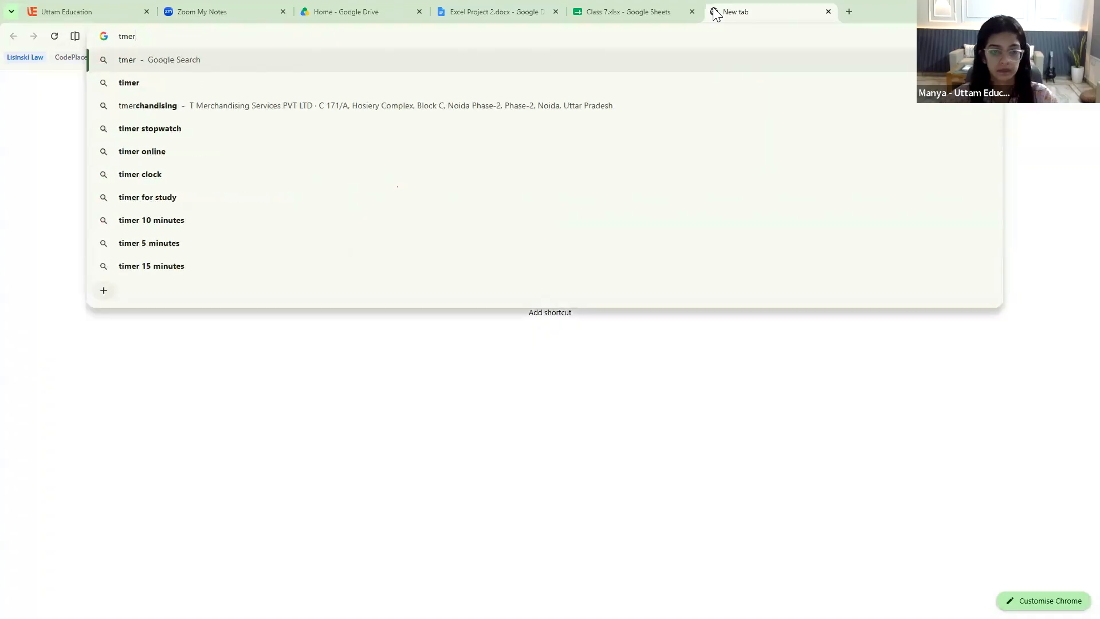
pyautogui.press('BackSpace')
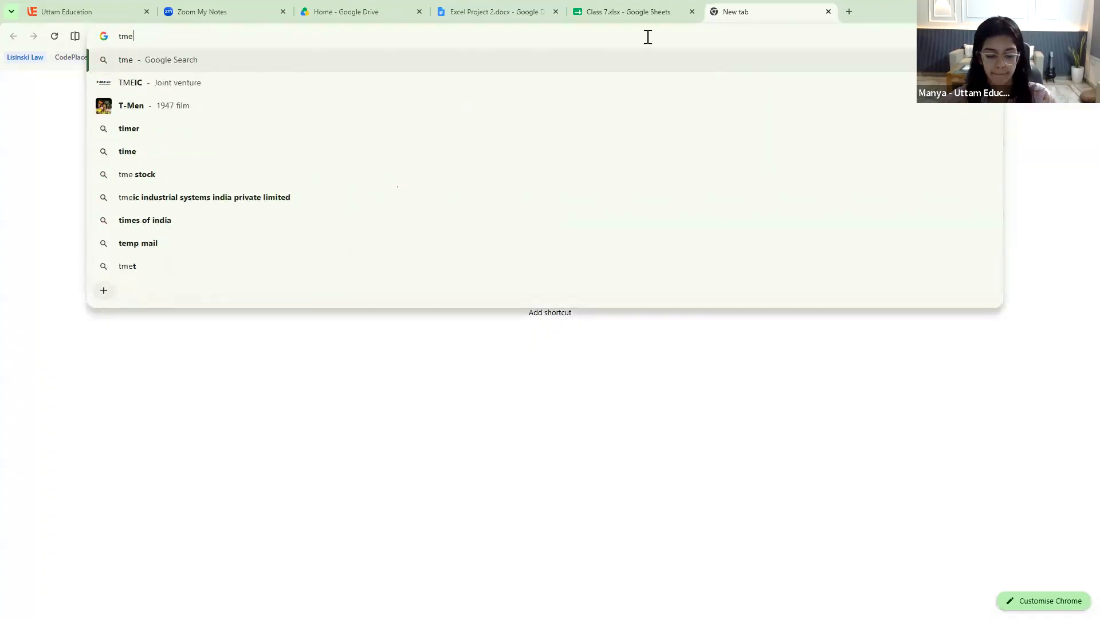
pyautogui.write('r')
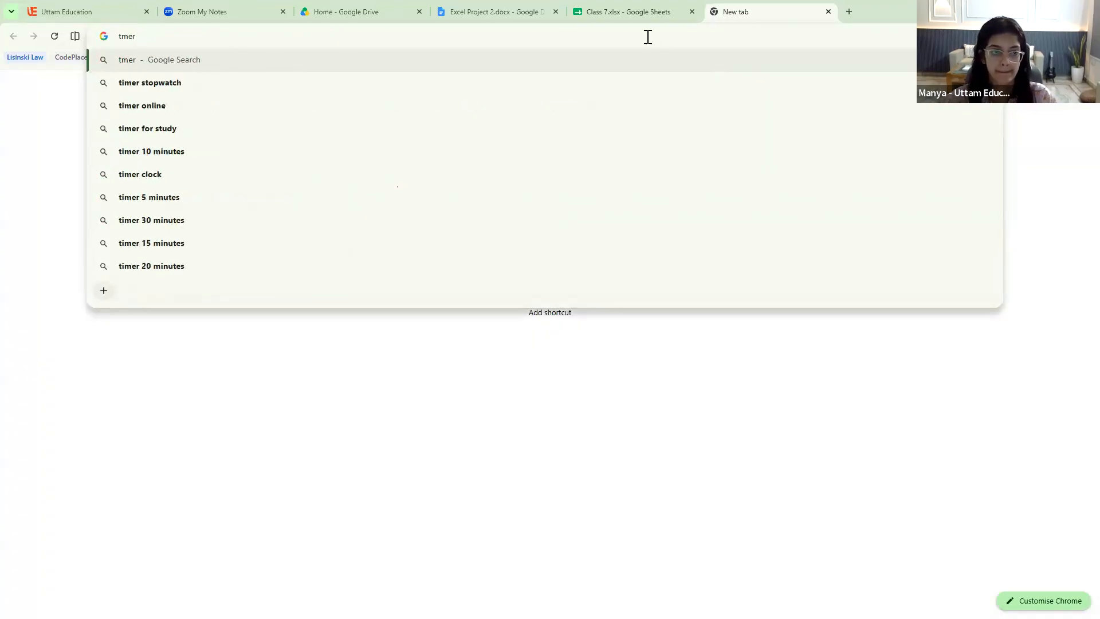
pyautogui.click(161, 161)
pyautogui.click(485, 166)
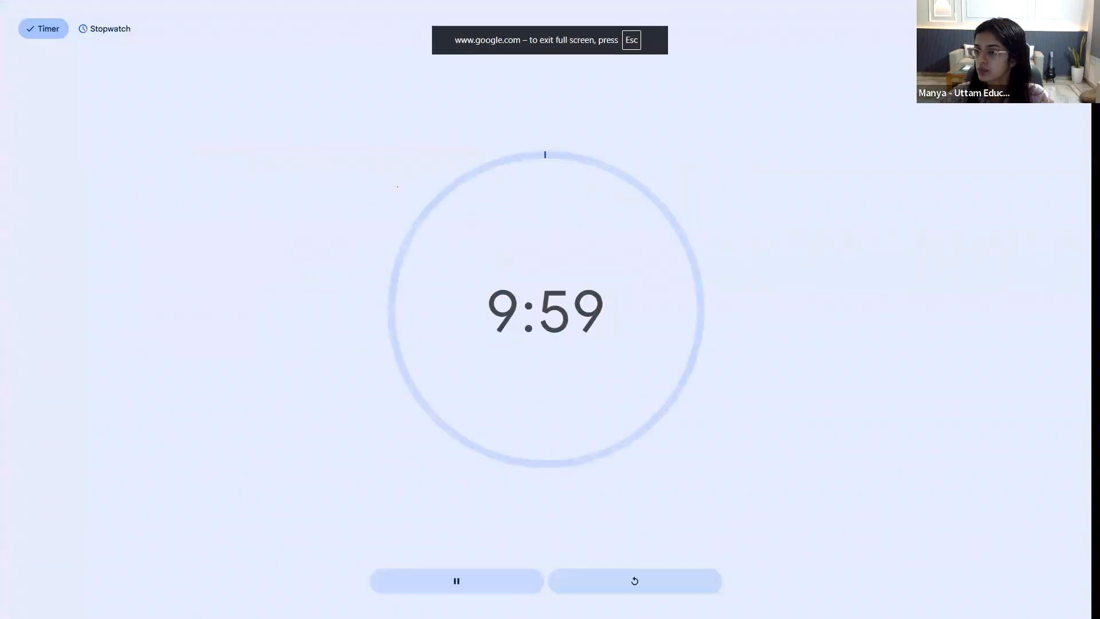
pyautogui.click(473, 584)
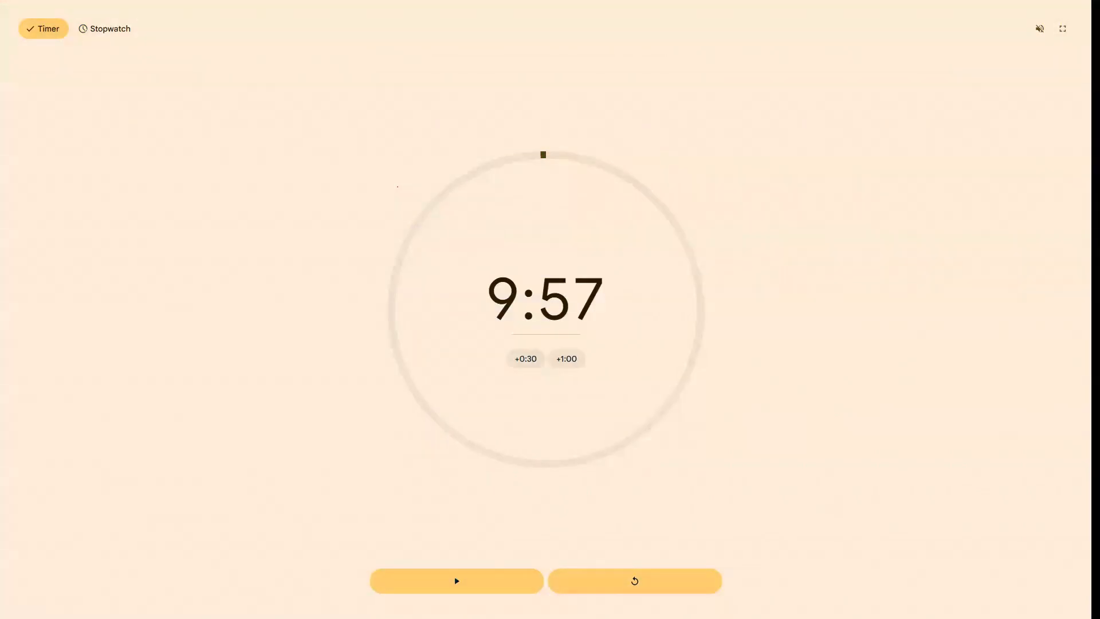
# Check the Excel workbook briefly, resume the paused 10-minute countdown, and exit its full-screen view once it ends
pyautogui.hotkey('alt', 'Tab')
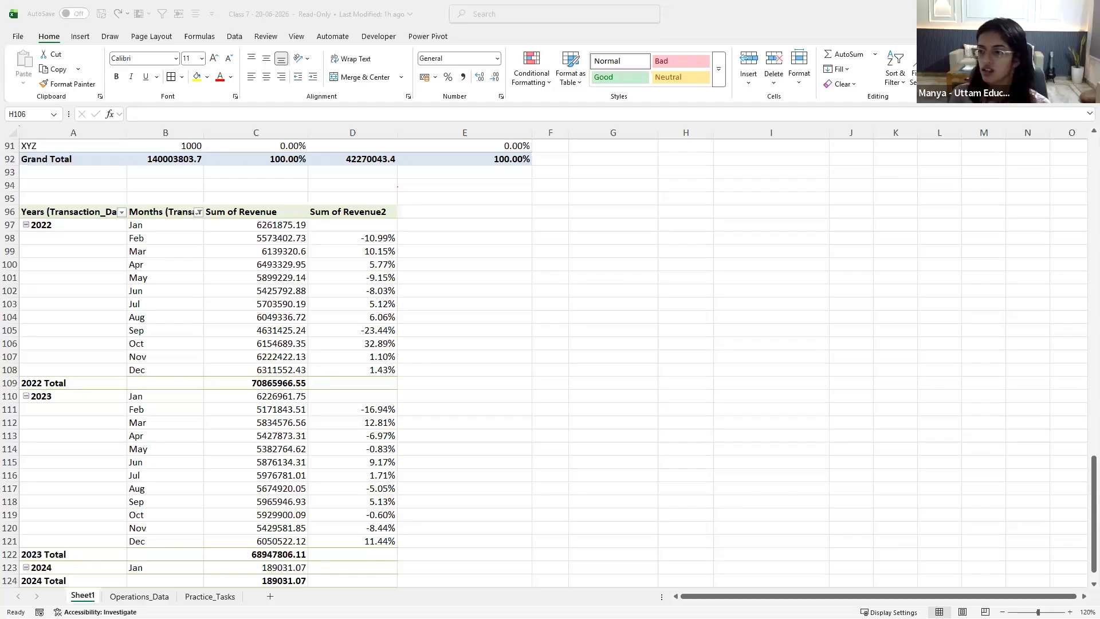
pyautogui.hotkey('alt', 'Tab')
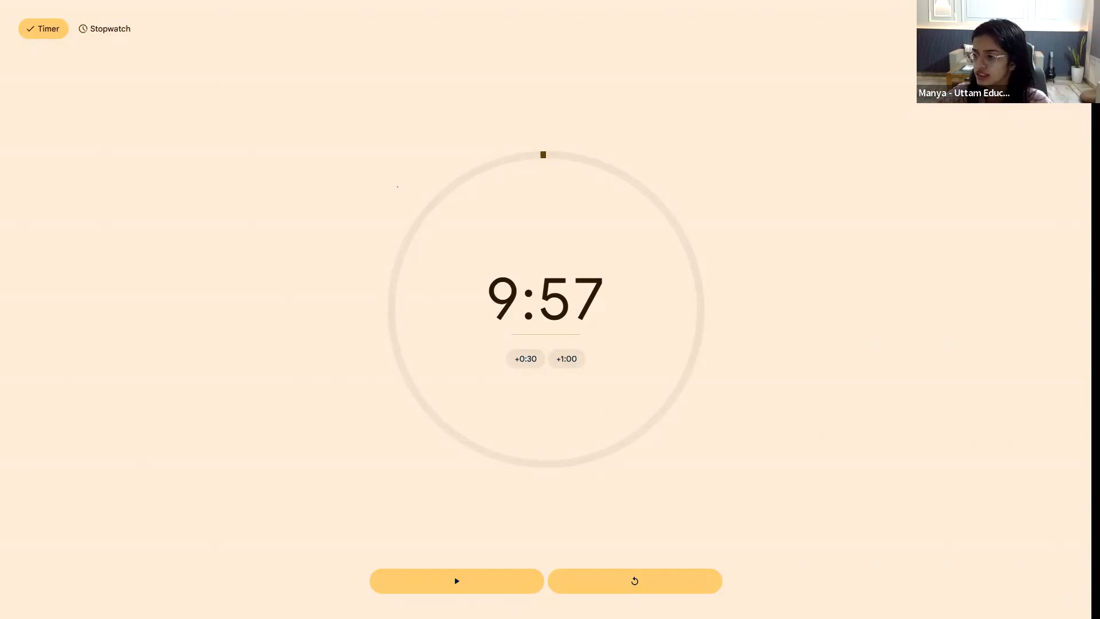
pyautogui.click(408, 583)
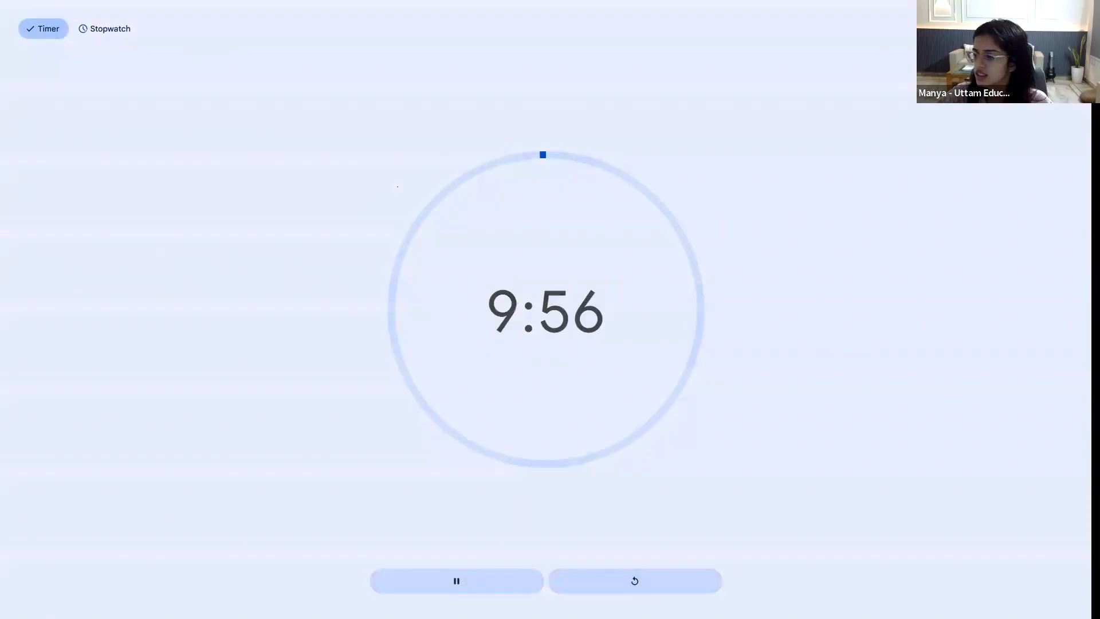
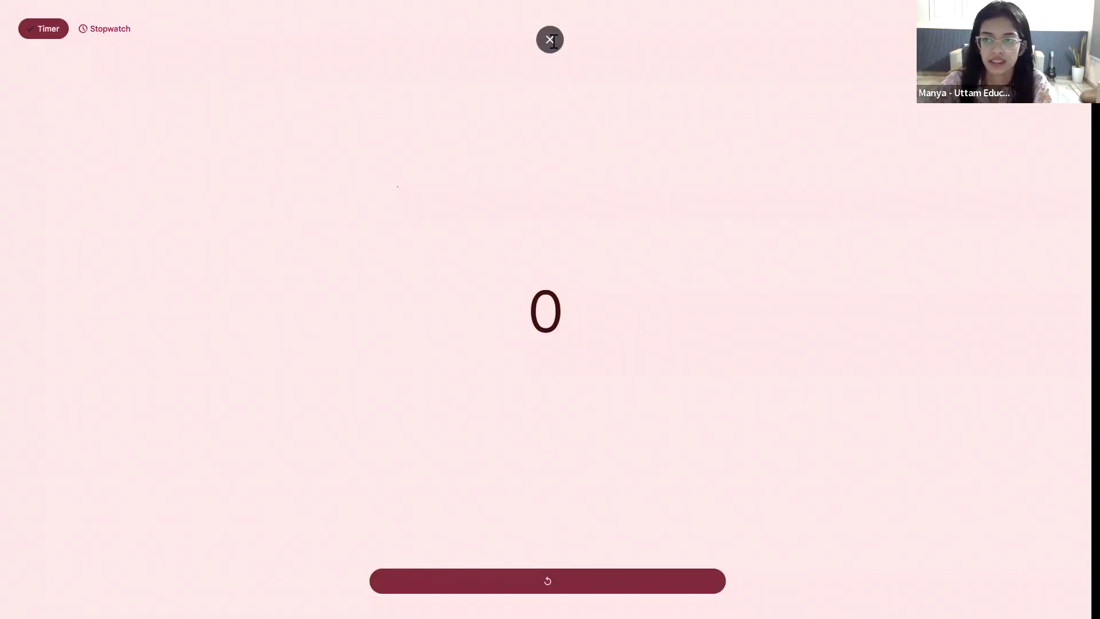
pyautogui.click(550, 39)
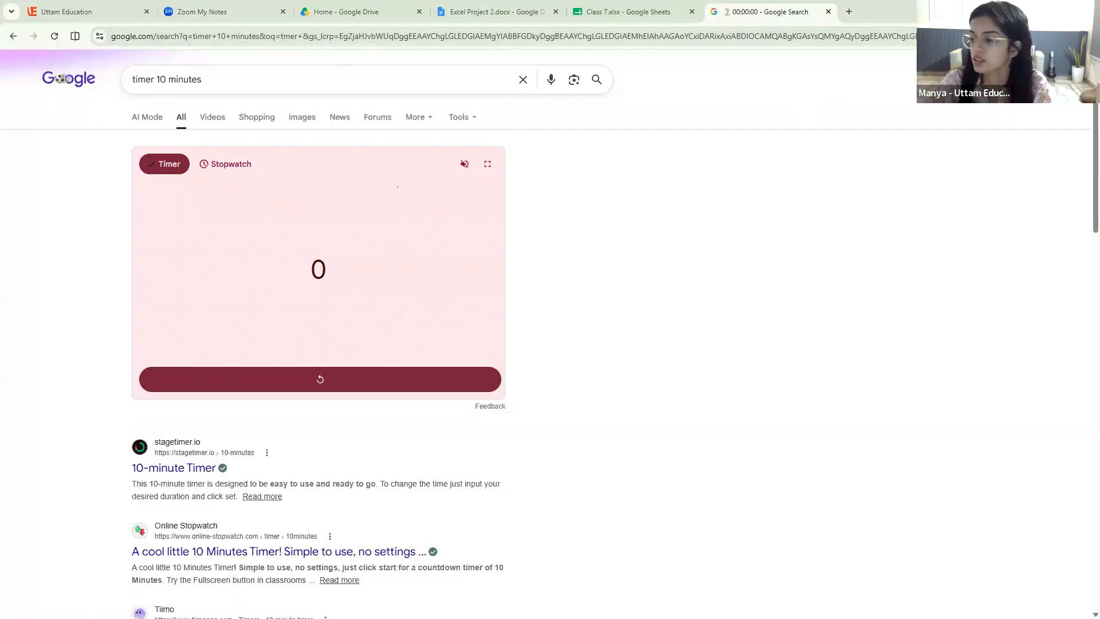
# Switch to the Excel workbook and look over all the pivot tables on Sheet1
pyautogui.hotkey('alt', 'Tab')
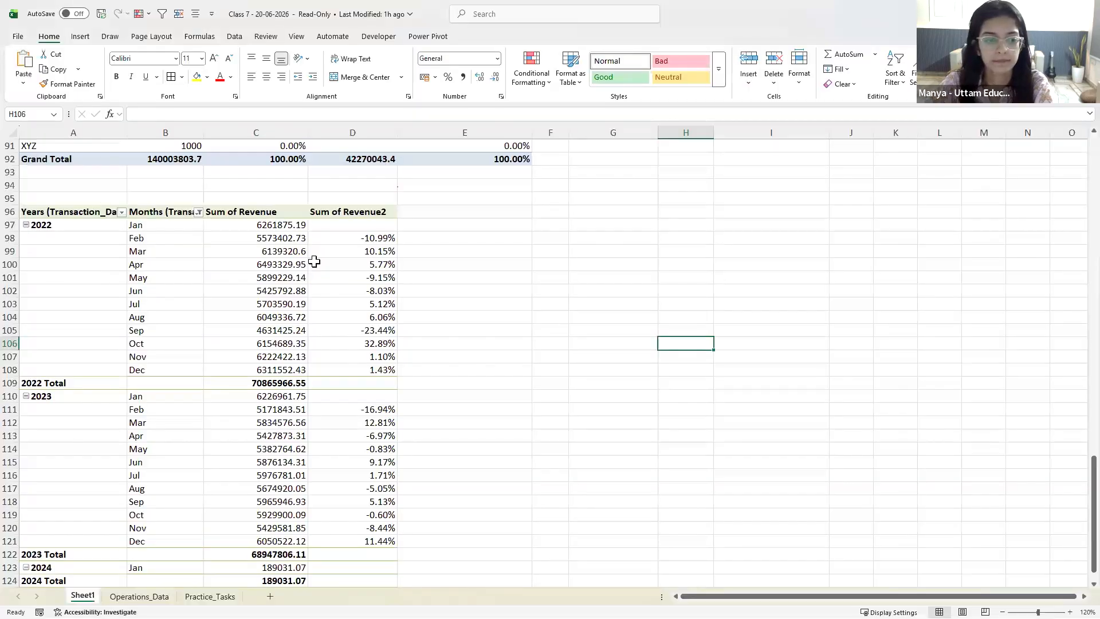
pyautogui.click(318, 264)
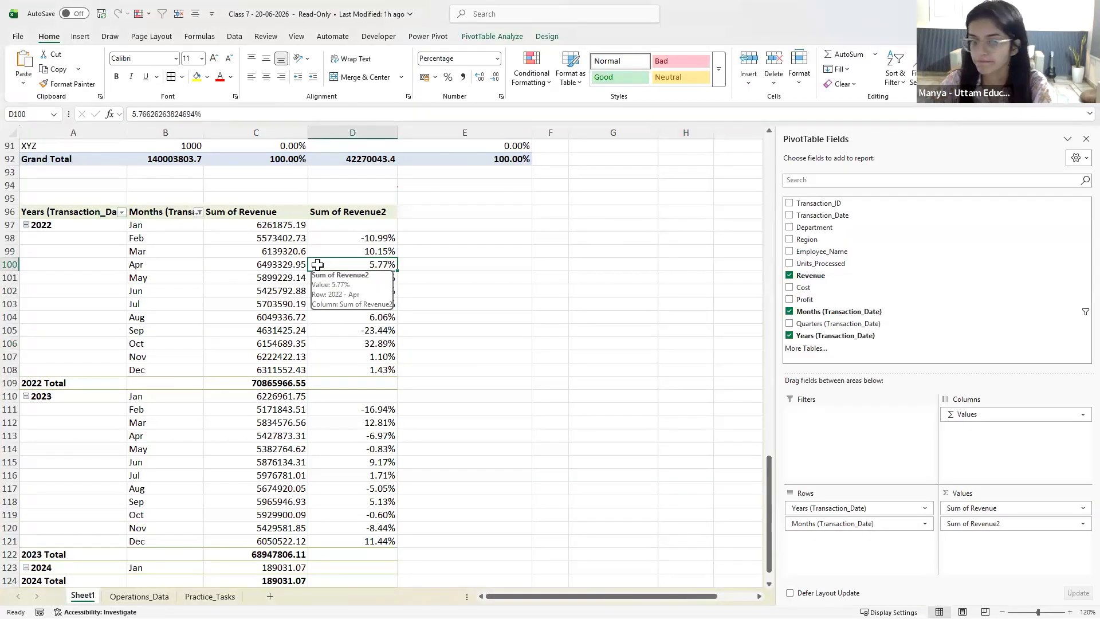
pyautogui.click(423, 274)
pyautogui.scroll(8, 427, 174)
pyautogui.scroll(20, 428, 174)
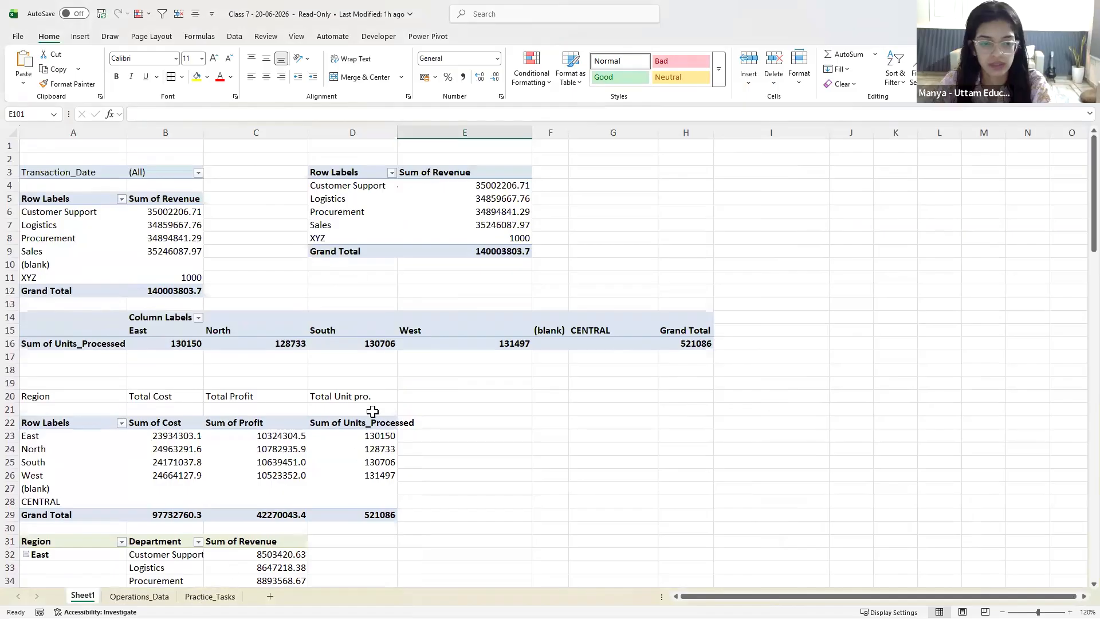
pyautogui.scroll(-20, 372, 410)
pyautogui.scroll(-10, 373, 410)
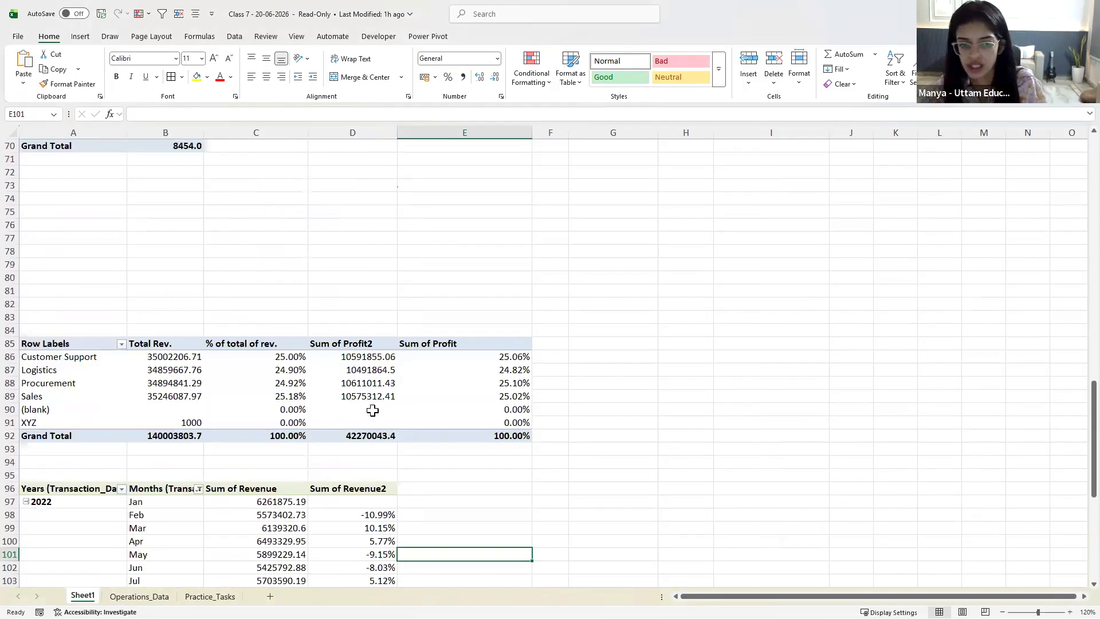
pyautogui.scroll(-5, 295, 430)
# Review the Profit Margin task in Practice_Tasks and look at the source rows in Operations_Data
pyautogui.click(211, 595)
pyautogui.click(213, 351)
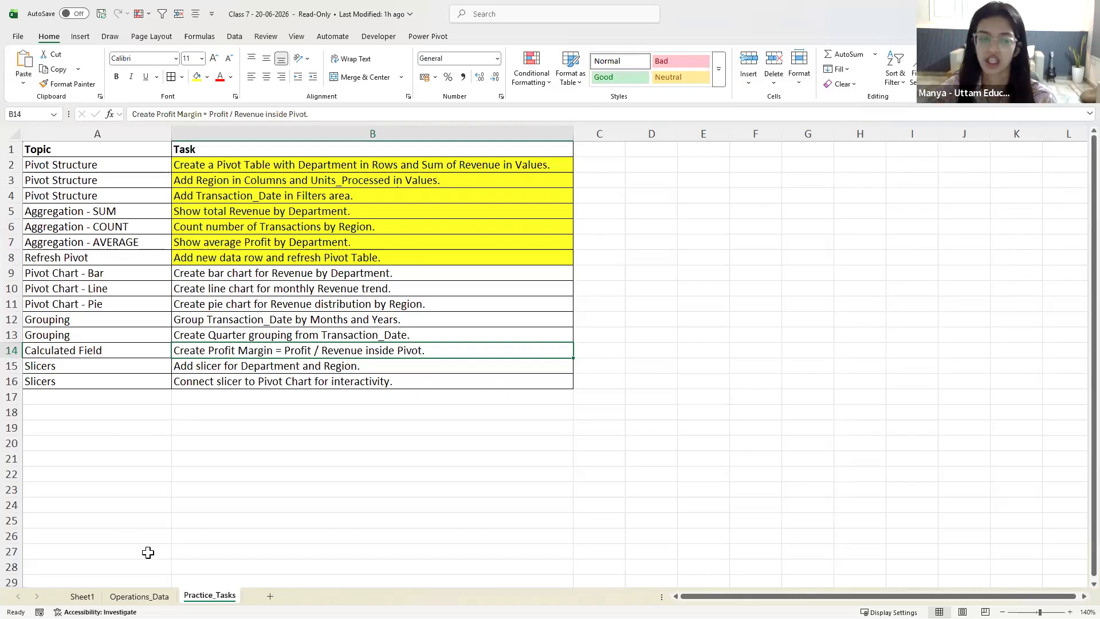
pyautogui.click(145, 597)
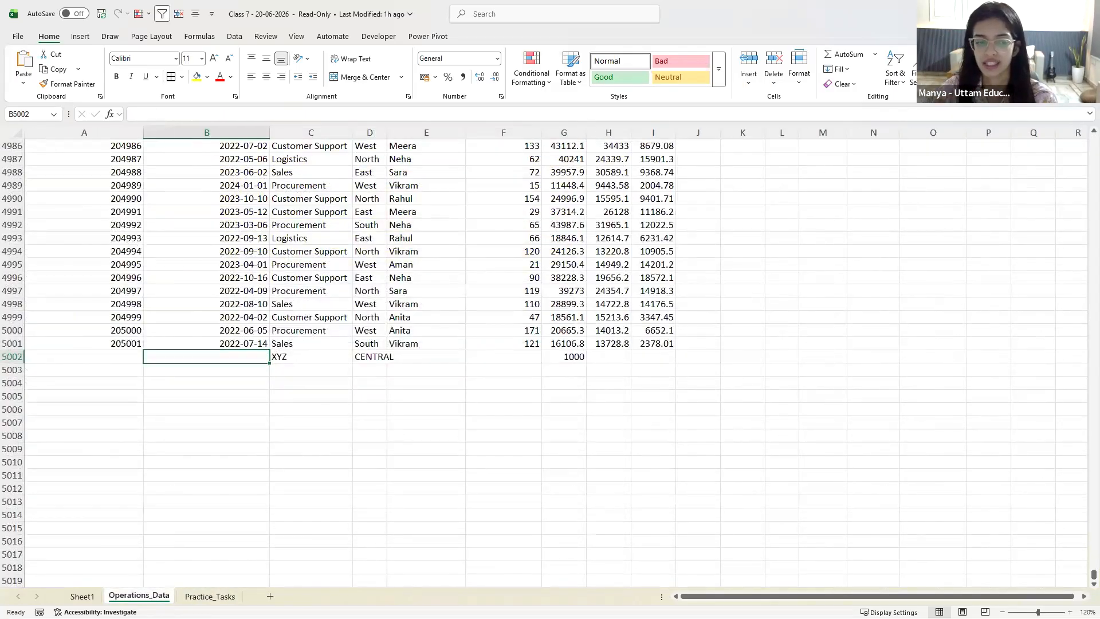
# Insert a Clustered Column PivotChart from the department revenue pivot table in D3:E9 of Sheet1
pyautogui.click(84, 596)
pyautogui.scroll(9, 193, 457)
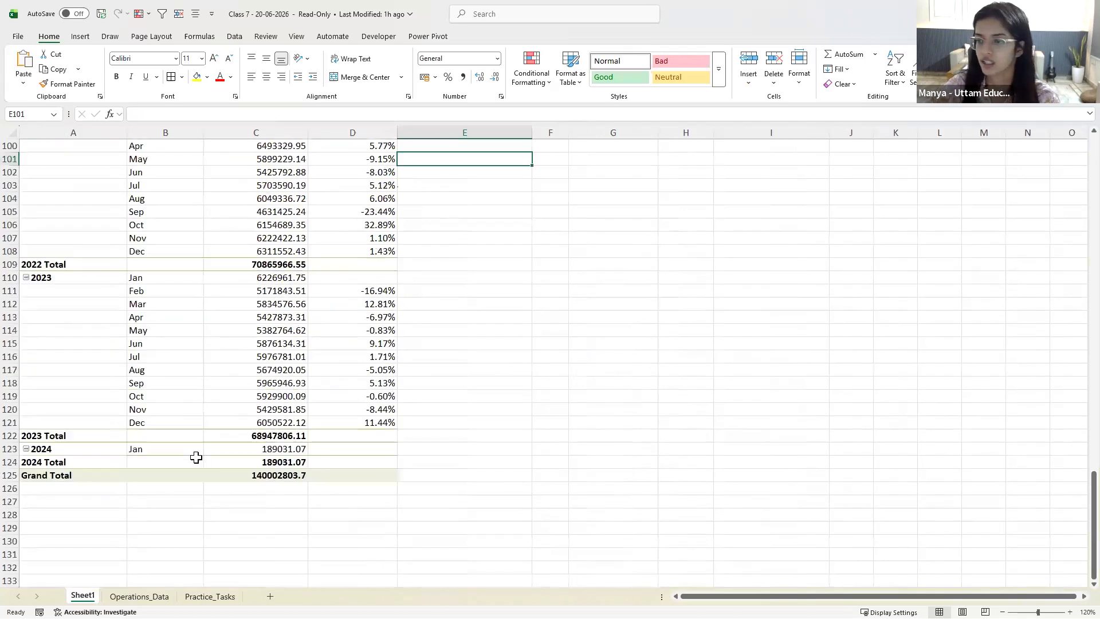
pyautogui.scroll(20, 195, 457)
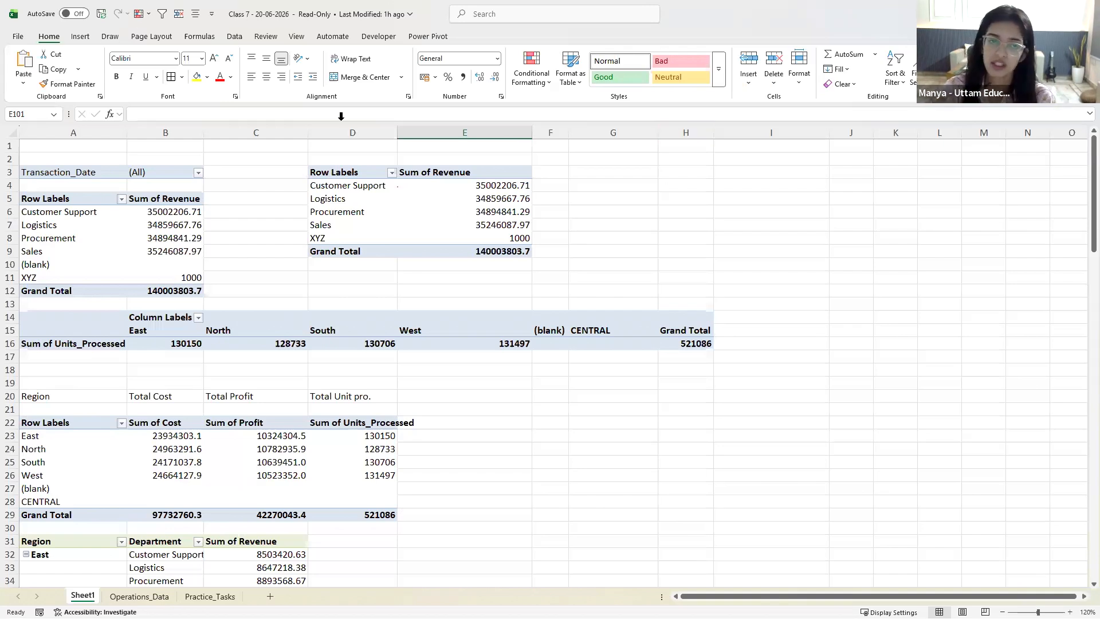
pyautogui.click(598, 186)
pyautogui.moveTo(369, 172); pyautogui.dragTo(496, 251)
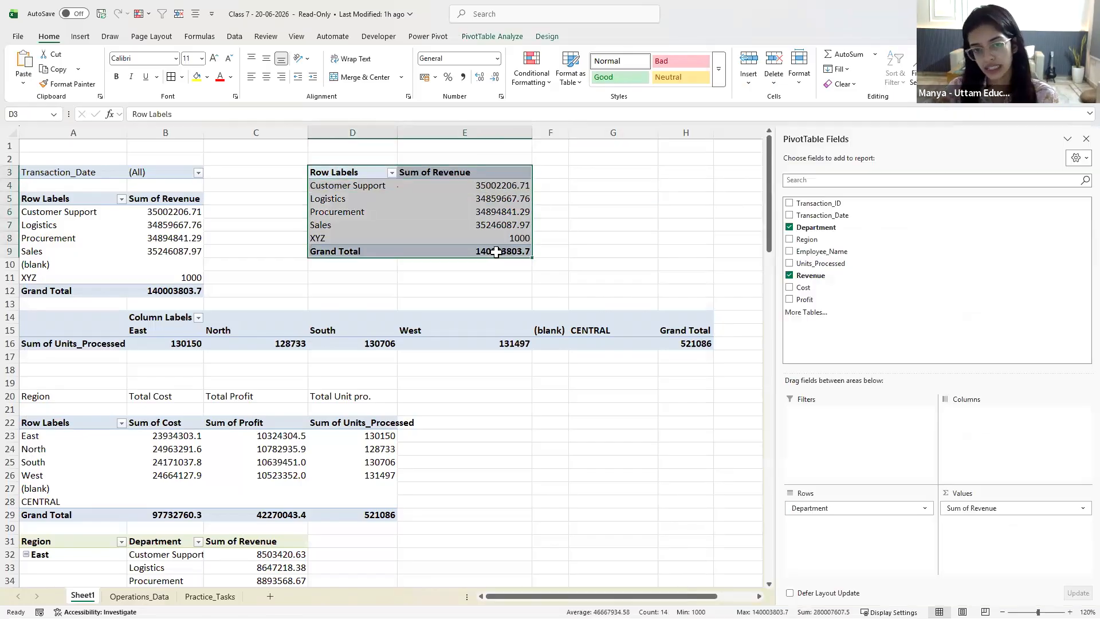
pyautogui.click(488, 37)
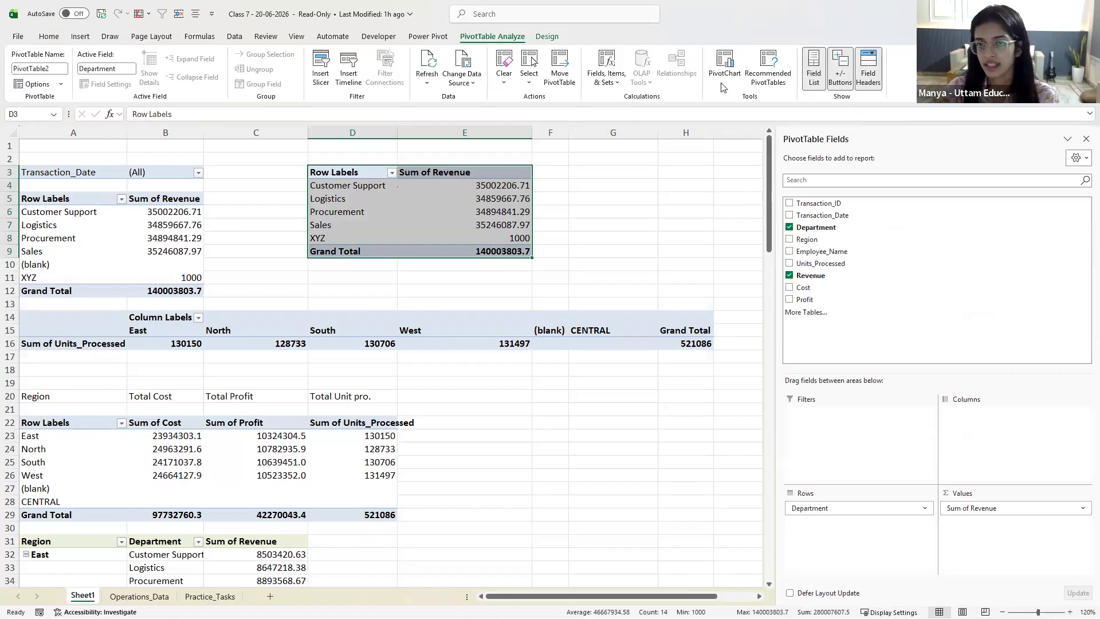
pyautogui.click(724, 67)
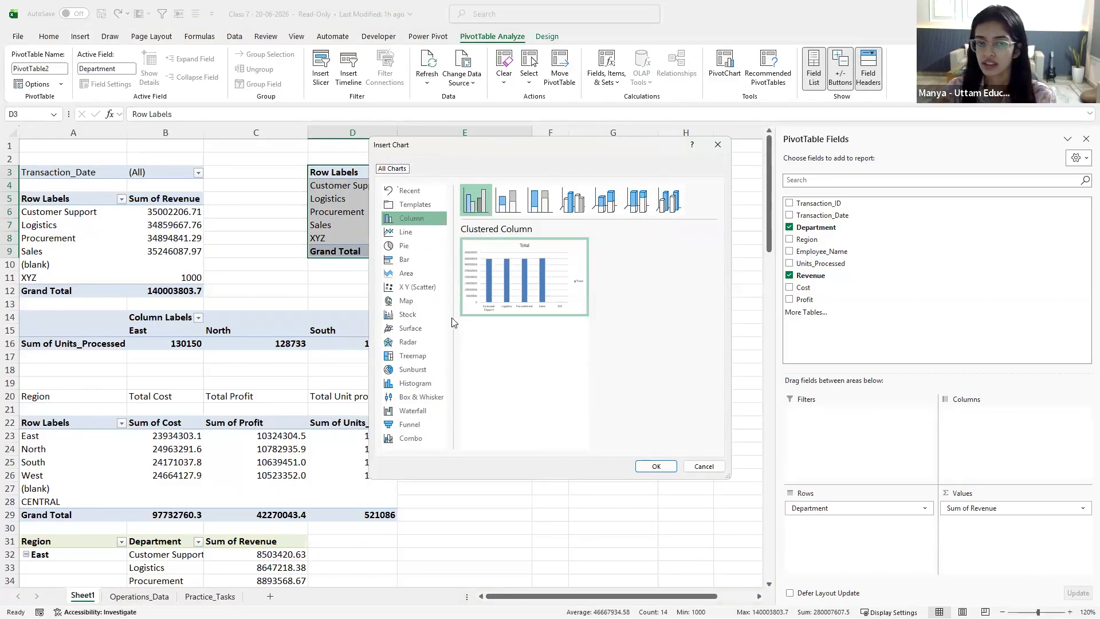
pyautogui.click(656, 465)
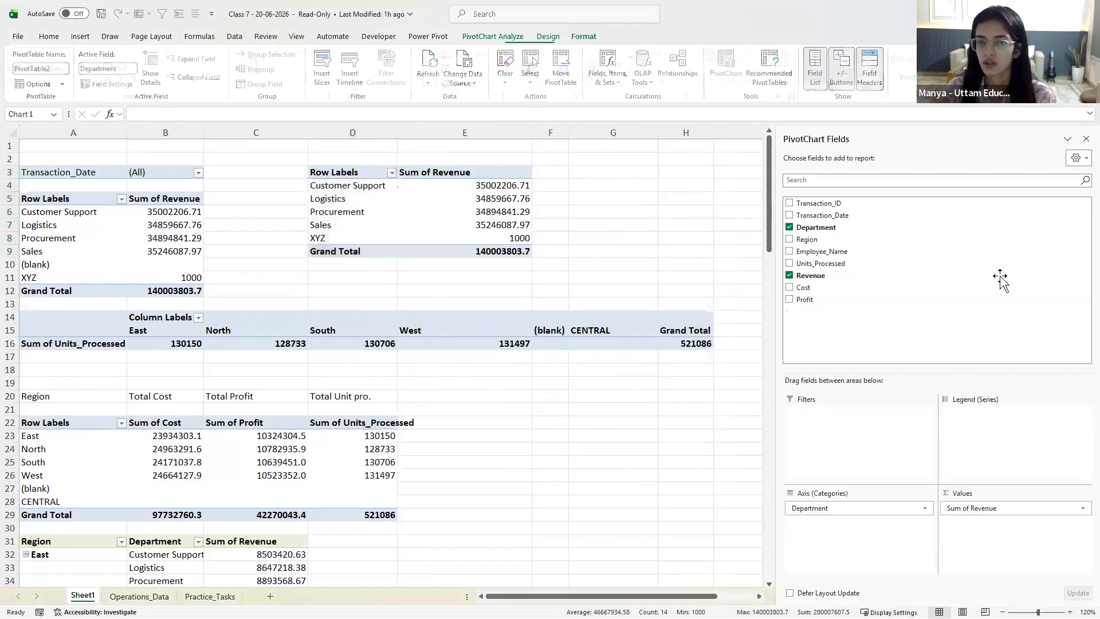
# Close the PivotChart field list, move the chart to the empty area beside the pivot tables, and reduce its height
pyautogui.click(1084, 139)
pyautogui.moveTo(430, 283); pyautogui.dragTo(856, 165)
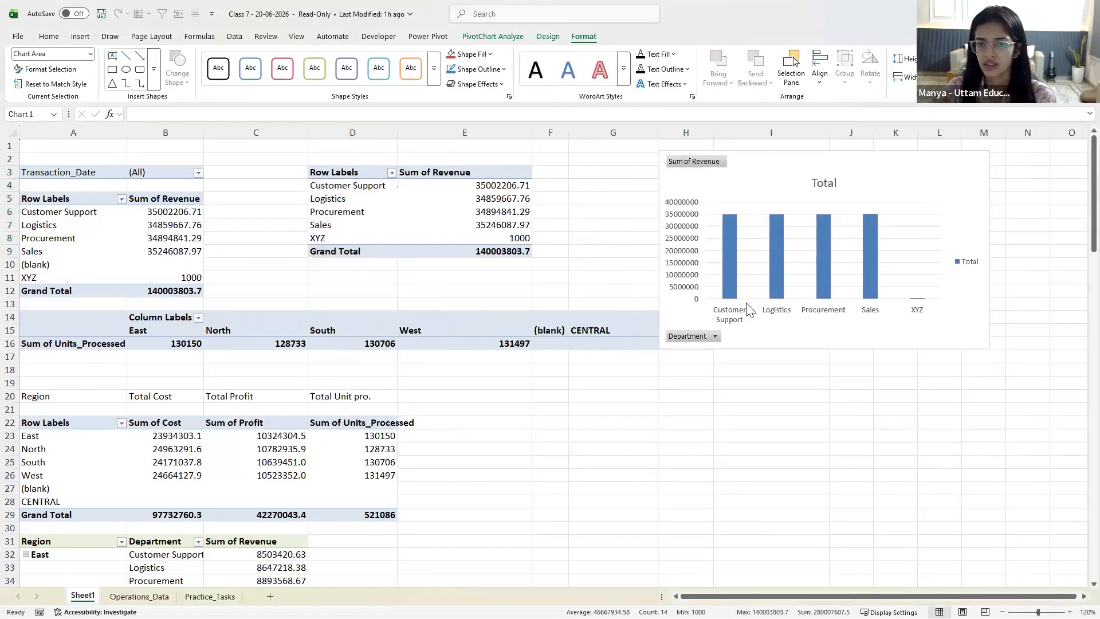
pyautogui.moveTo(659, 348); pyautogui.dragTo(661, 304)
# Look at the Department filter options on the PivotChart and dismiss them without filtering
pyautogui.click(718, 291)
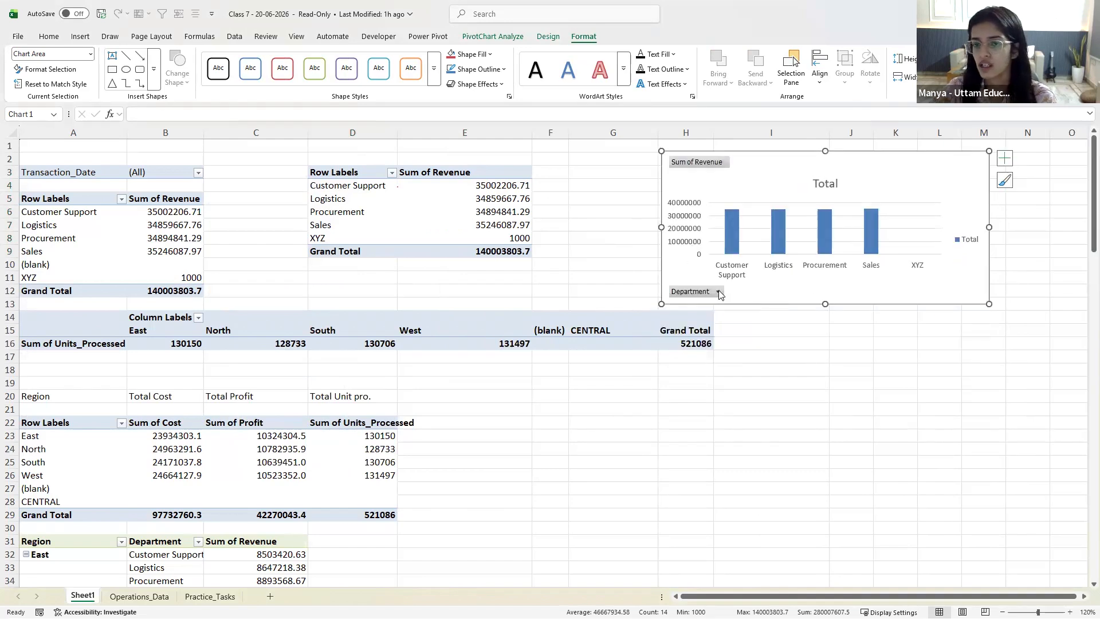
pyautogui.click(719, 292)
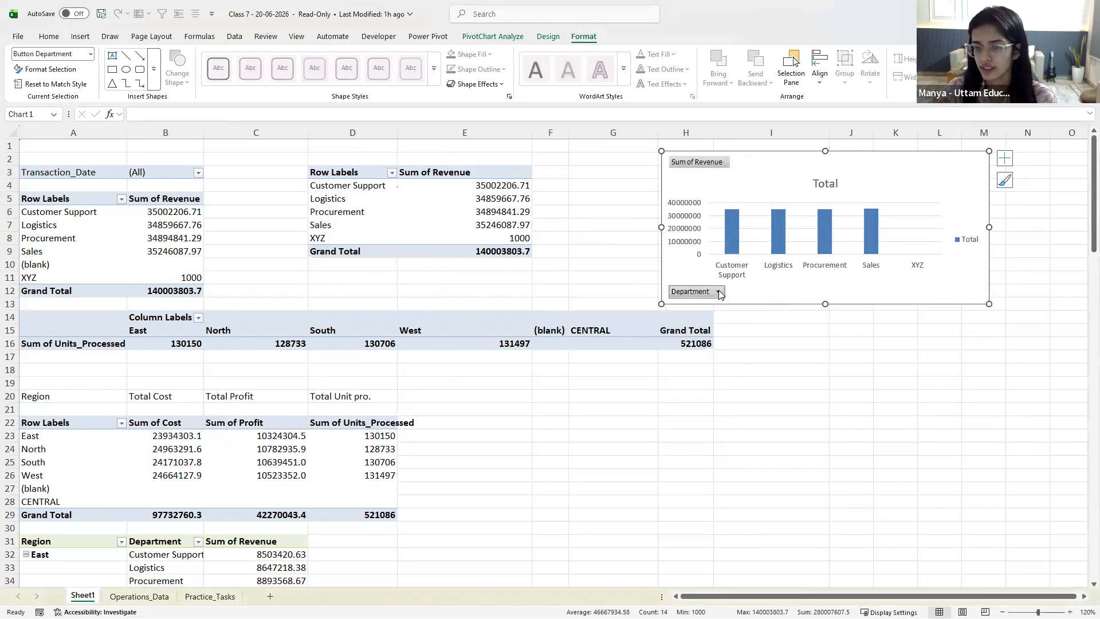
pyautogui.click(719, 292)
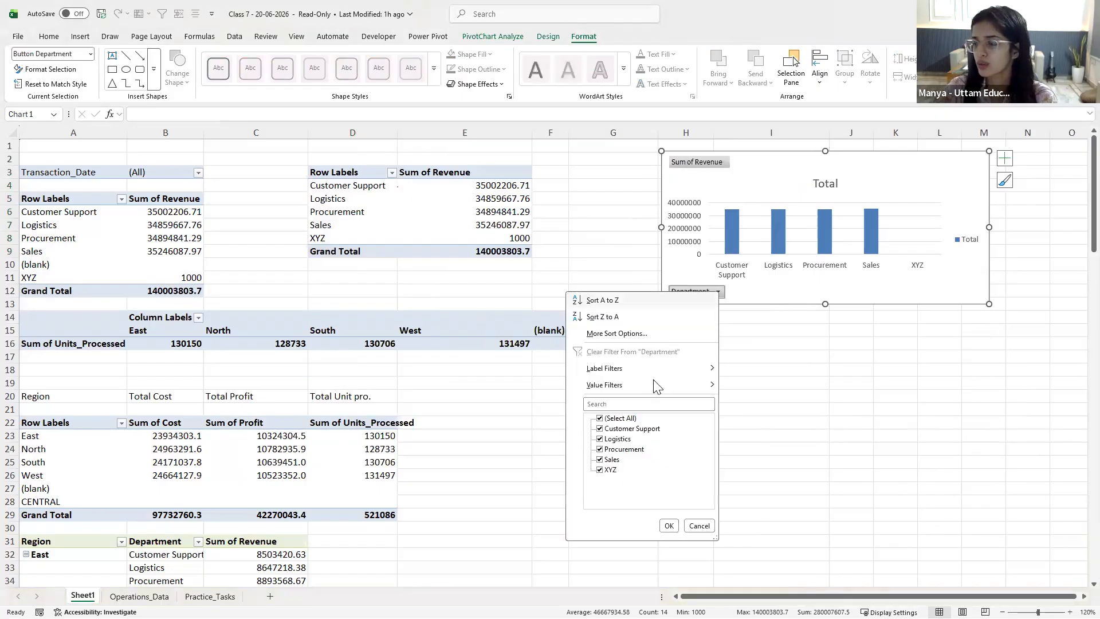
pyautogui.click(816, 422)
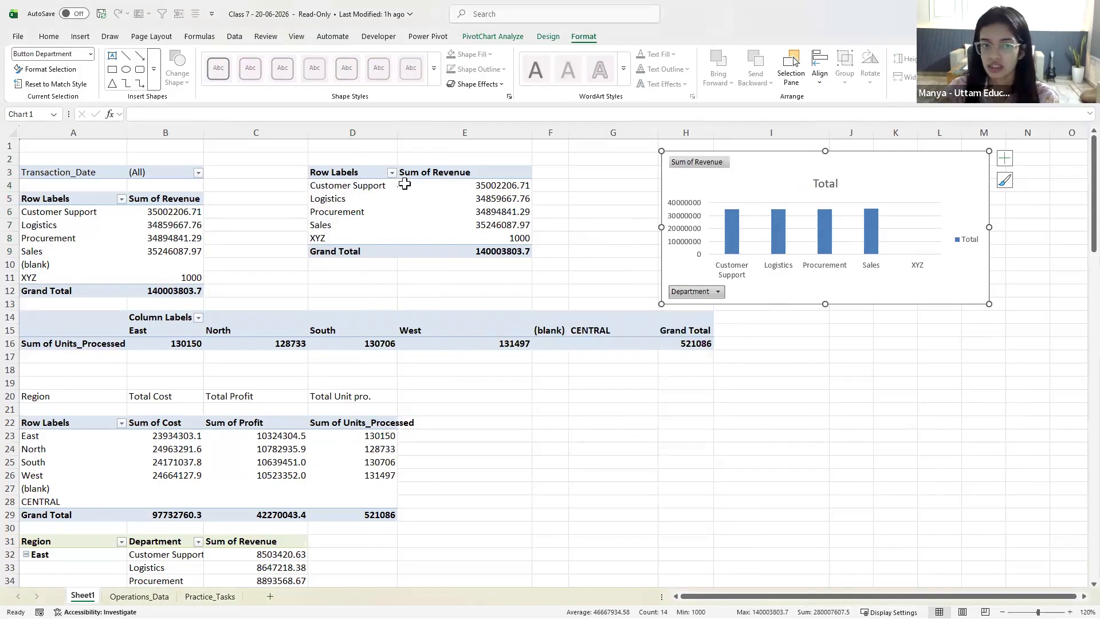
# Filter the pivot table in D3:E9 to show only the Customer Support and Logistics departments
pyautogui.click(391, 173)
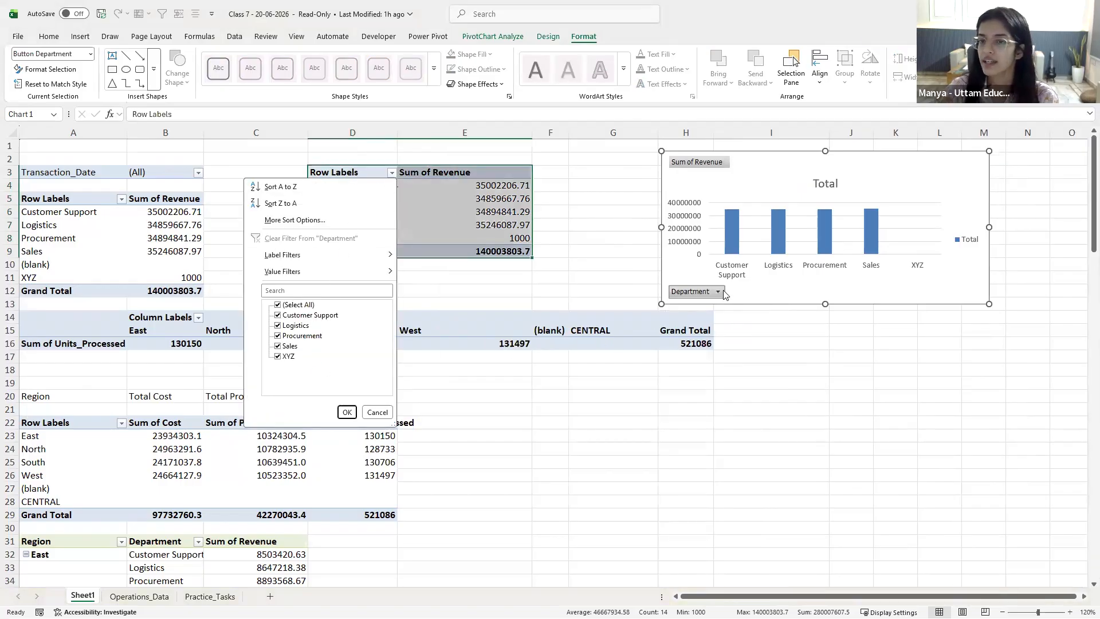
pyautogui.click(279, 305)
pyautogui.click(278, 315)
pyautogui.click(278, 325)
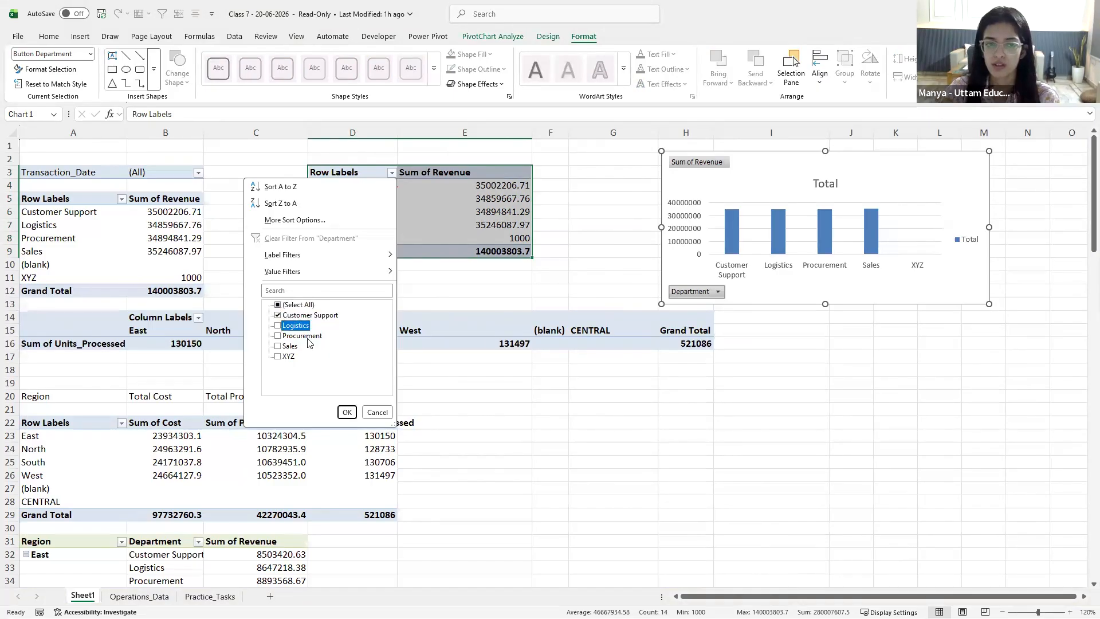
pyautogui.click(347, 412)
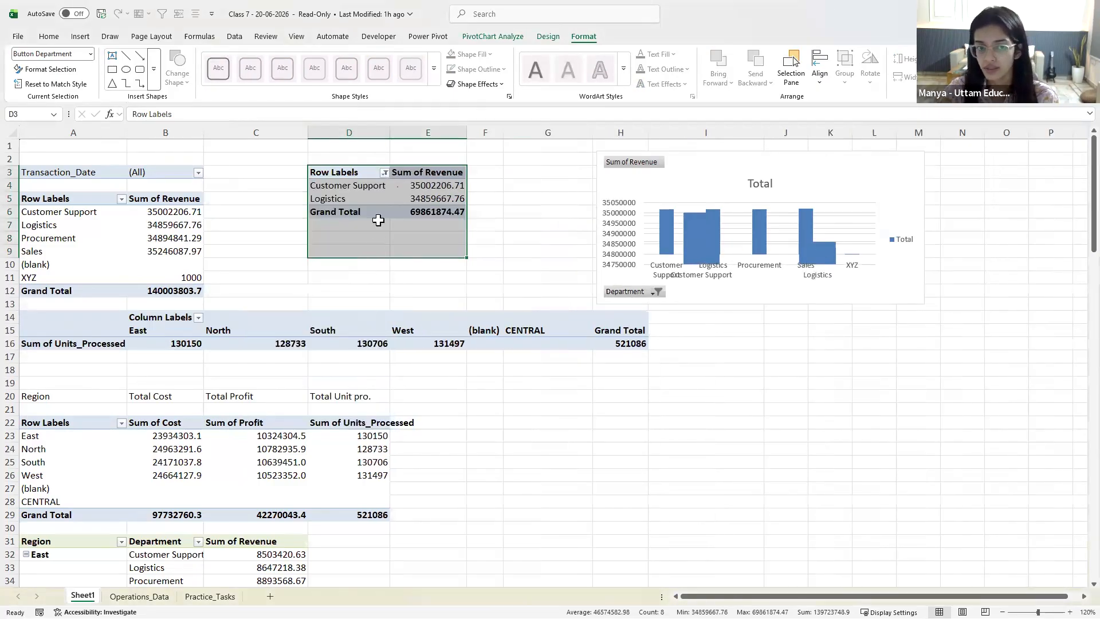
# Compare the filtered departments with the PivotChart's columns and undo the department filter
pyautogui.click(348, 264)
pyautogui.moveTo(348, 185); pyautogui.dragTo(348, 198)
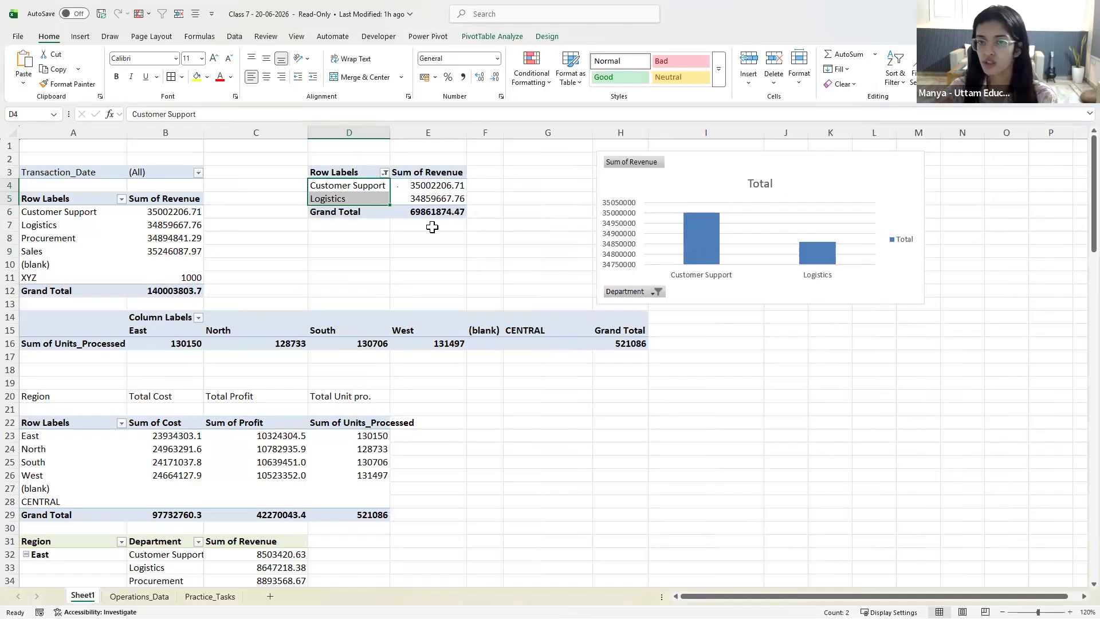
pyautogui.moveTo(798, 264)
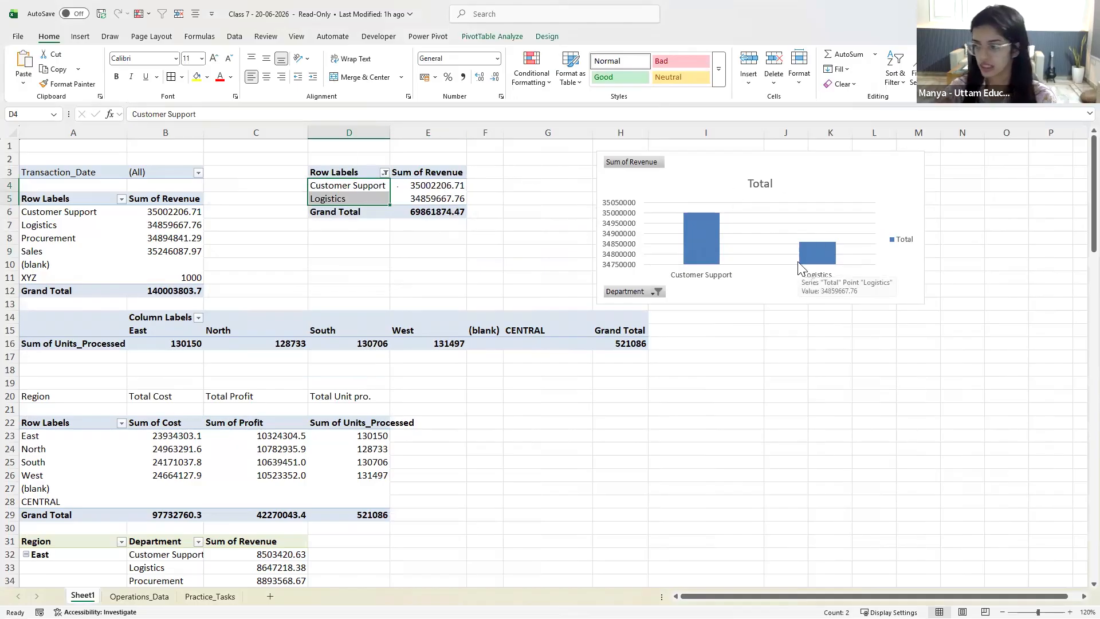
pyautogui.hotkey('ctrl', 'z')
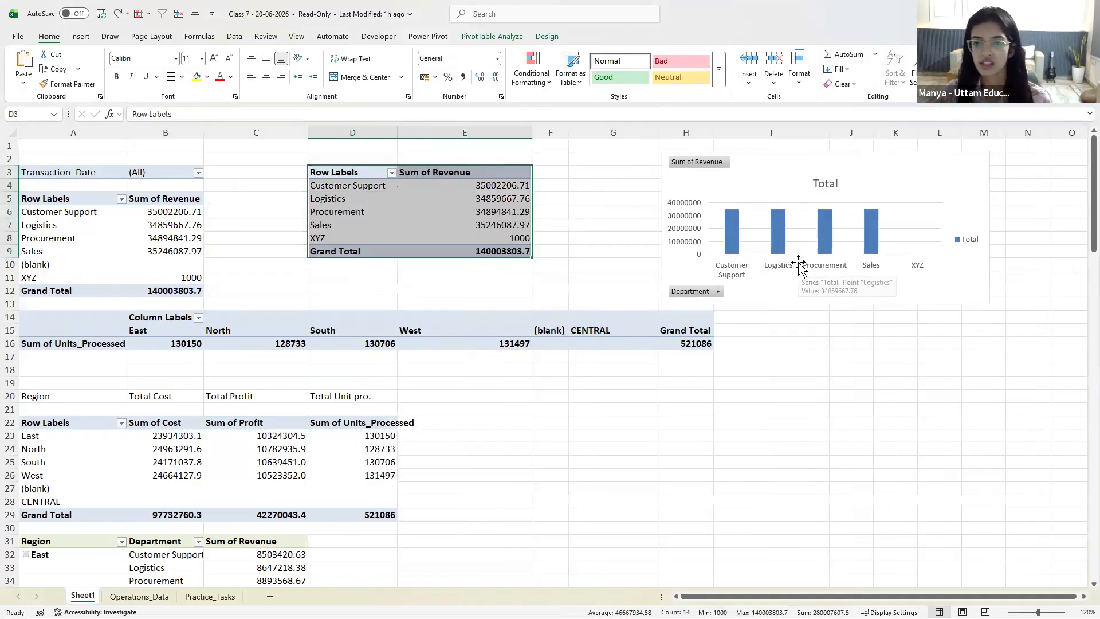
pyautogui.click(762, 435)
# Review the bar, line and pie chart tasks in rows 9 to 11 of Practice_Tasks
pyautogui.click(227, 599)
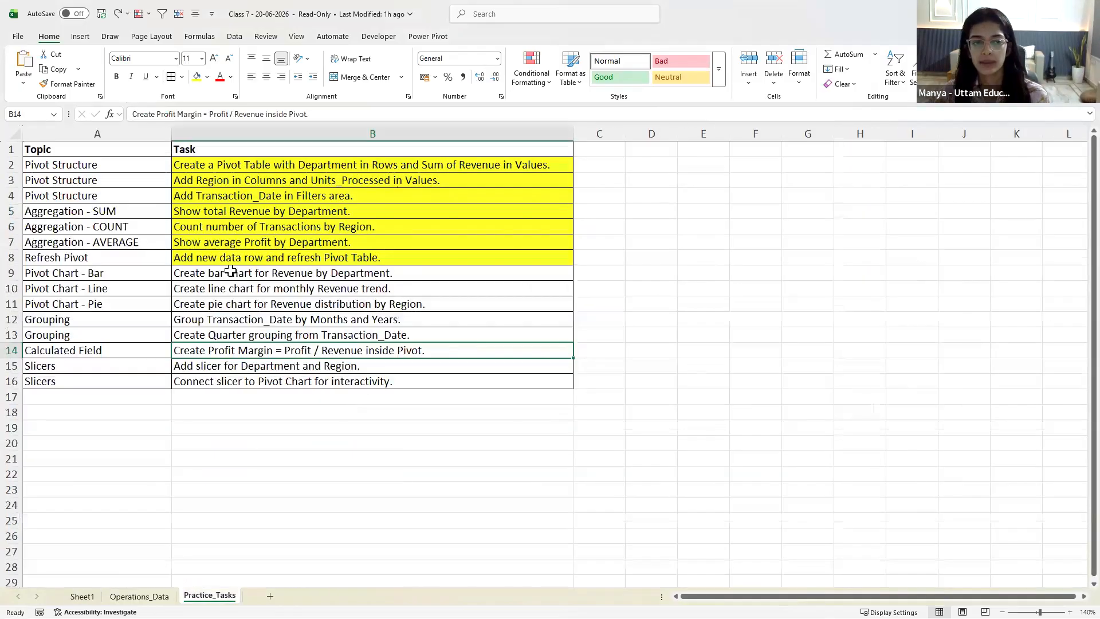
pyautogui.click(248, 274)
pyautogui.click(247, 294)
pyautogui.click(247, 307)
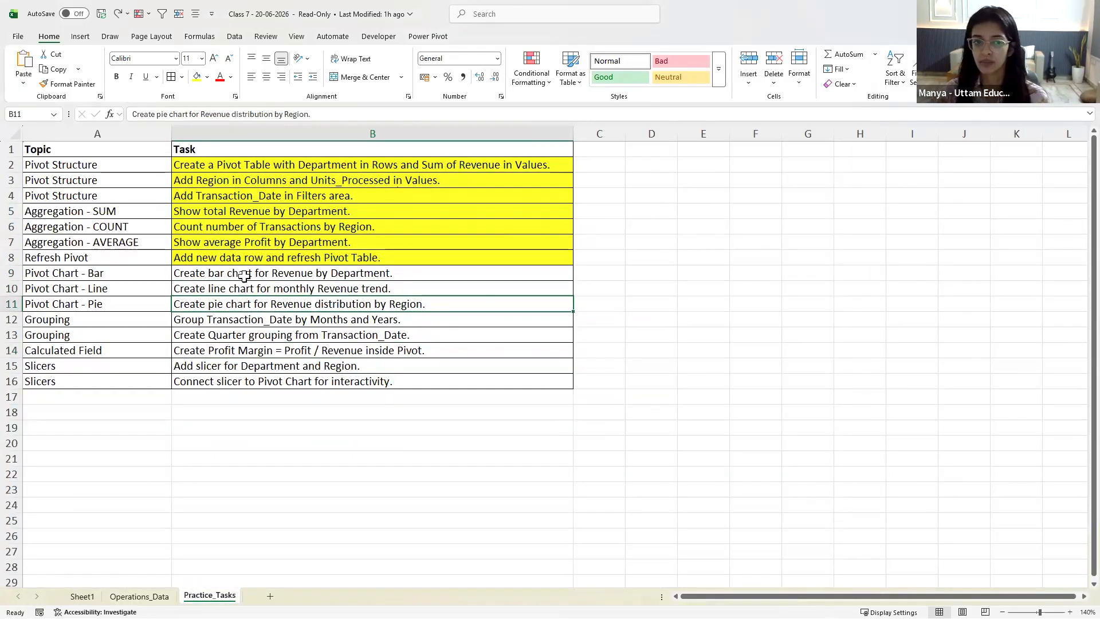
# Highlight the bar chart task in B9 of Practice_Tasks with yellow fill
pyautogui.click(268, 272)
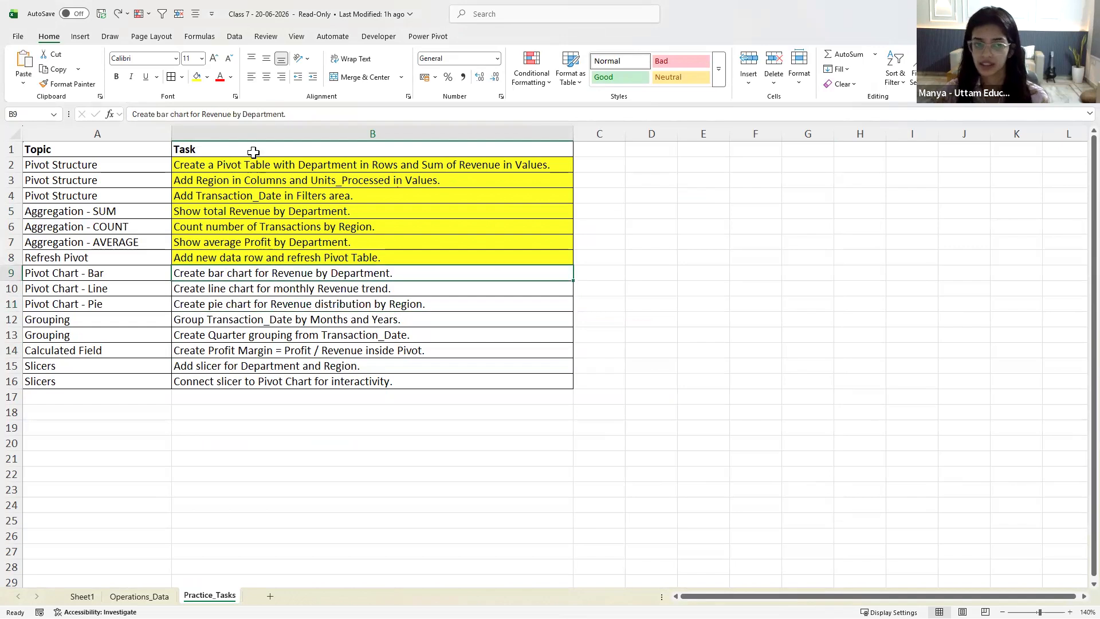
pyautogui.click(197, 77)
pyautogui.click(404, 289)
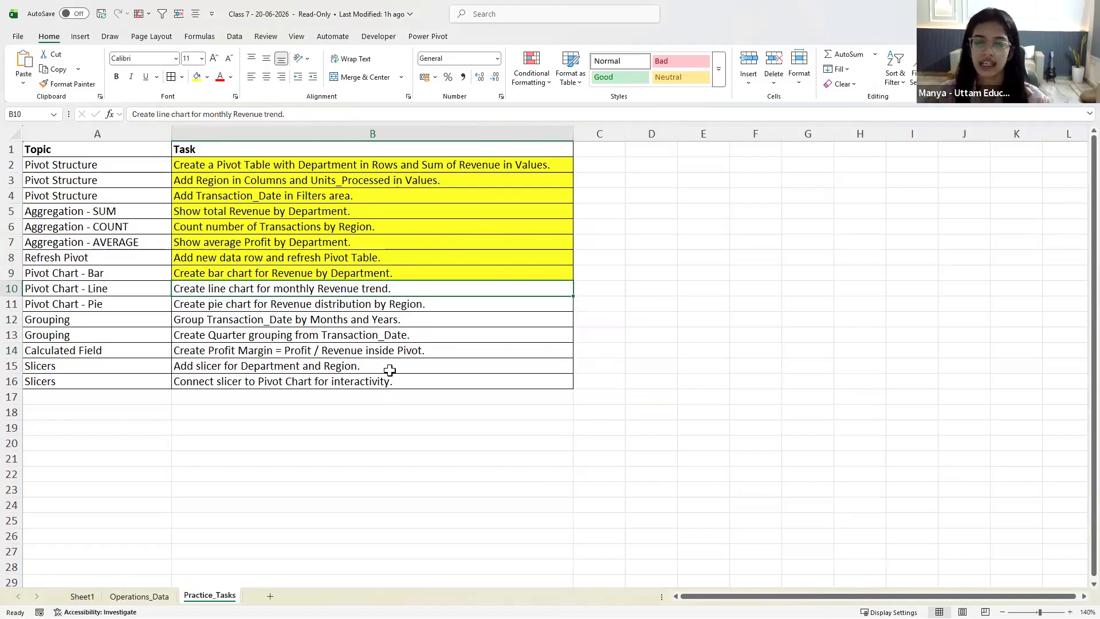
# Start inserting a PivotChart for the Years and Months revenue pivot table in A96:D125 on Sheet1
pyautogui.click(82, 596)
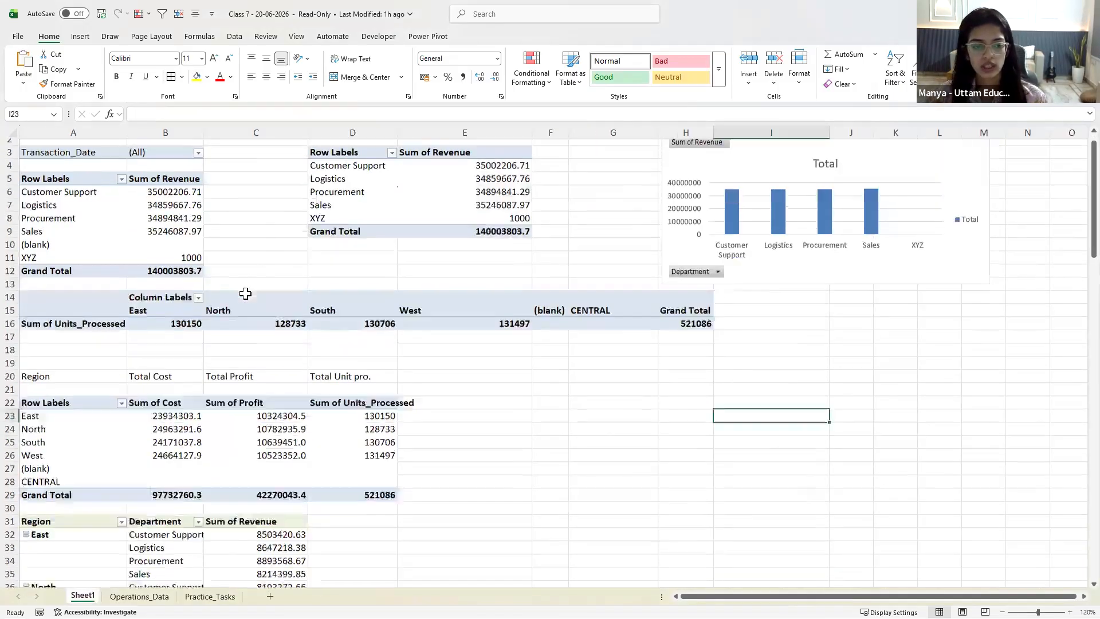
pyautogui.scroll(-18, 245, 293)
pyautogui.scroll(-13, 245, 293)
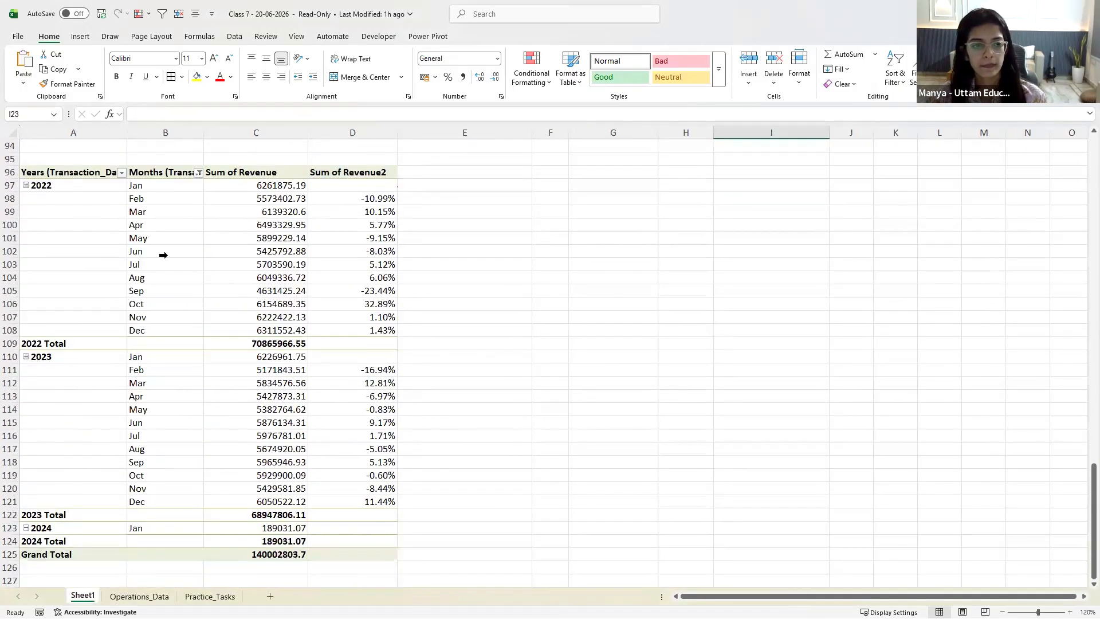
pyautogui.moveTo(58, 172); pyautogui.dragTo(360, 554)
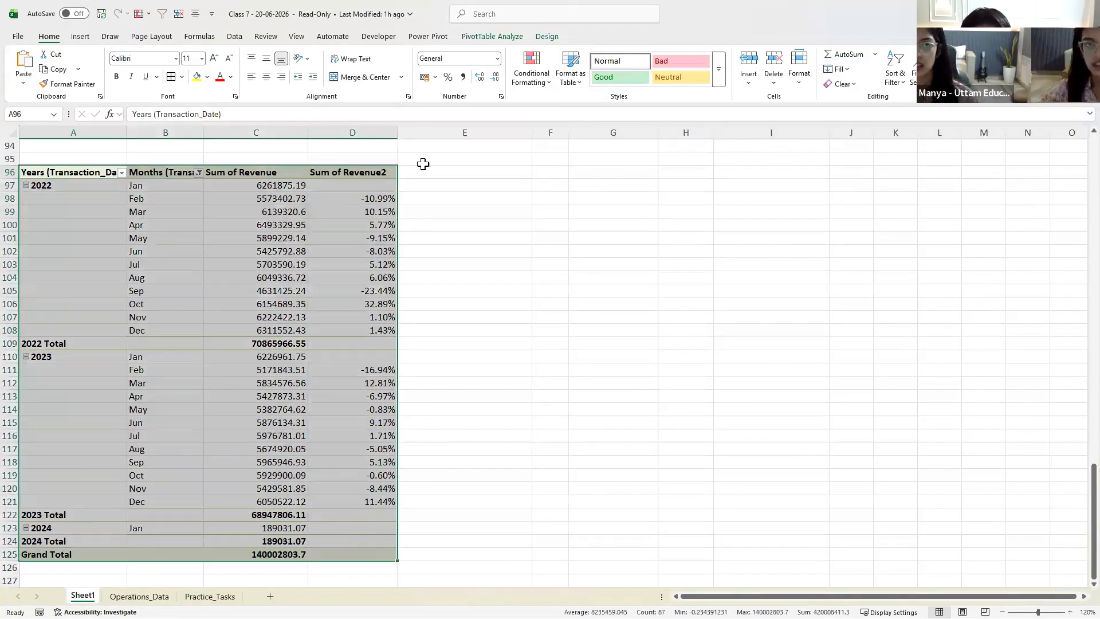
pyautogui.click(492, 36)
pyautogui.click(722, 66)
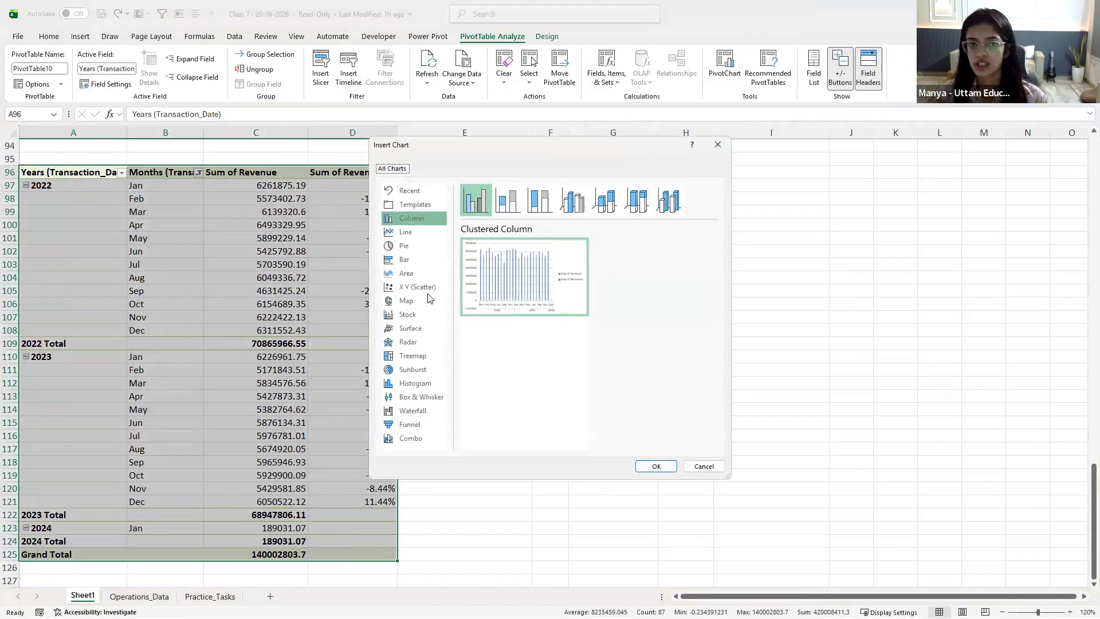
# Insert a Clustered Column - Line combo chart, placed and enlarged beside the monthly revenue pivot table
pyautogui.click(418, 439)
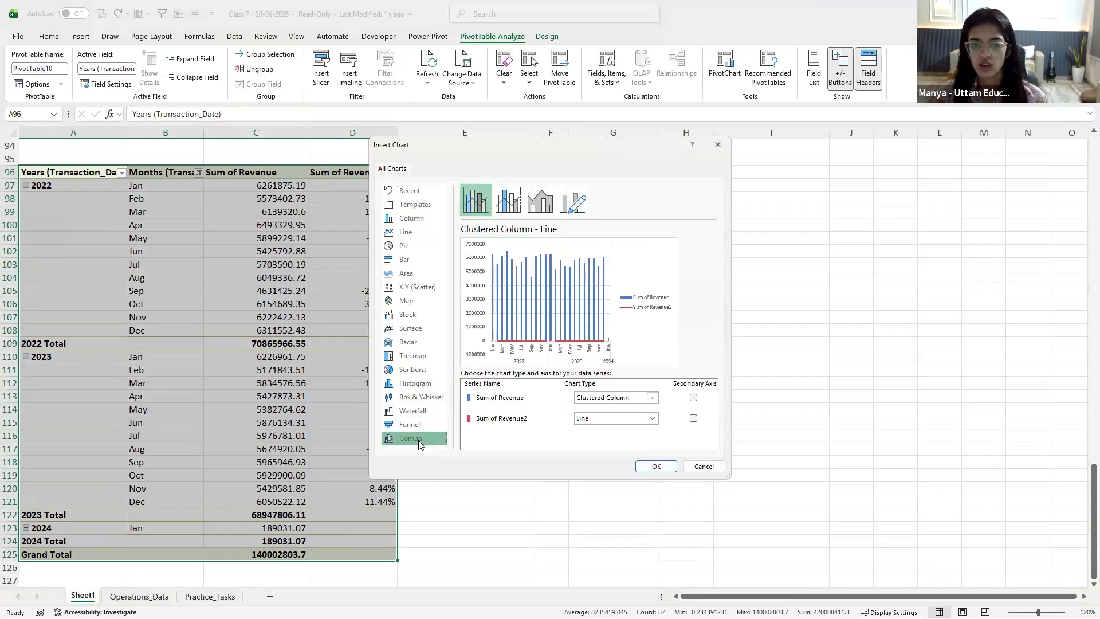
pyautogui.moveTo(573, 151); pyautogui.dragTo(684, 132)
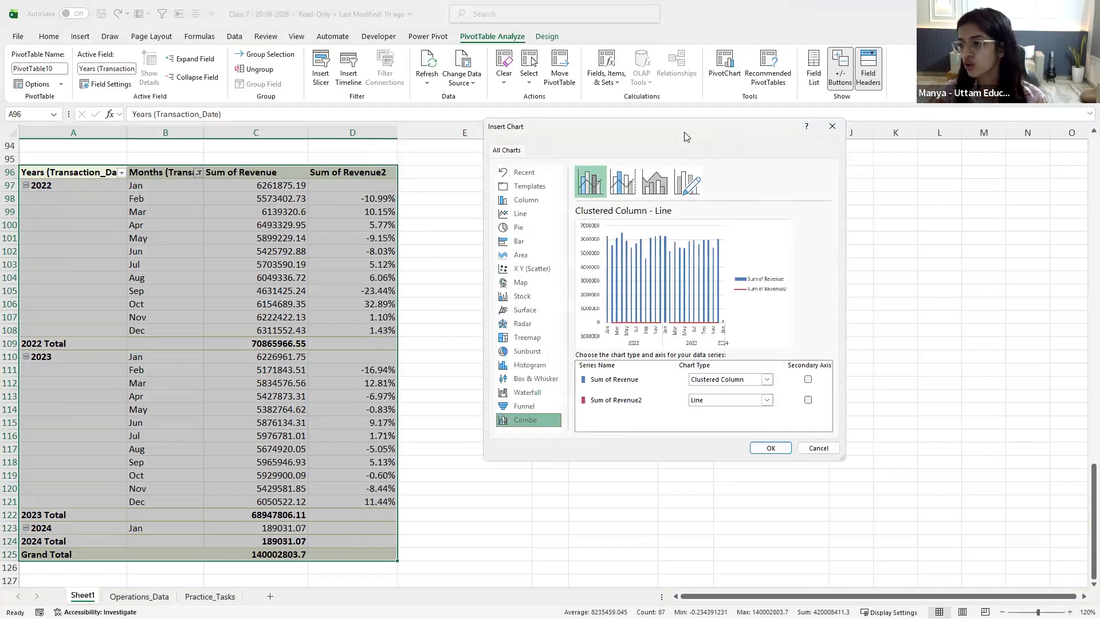
pyautogui.click(540, 216)
pyautogui.moveTo(628, 296)
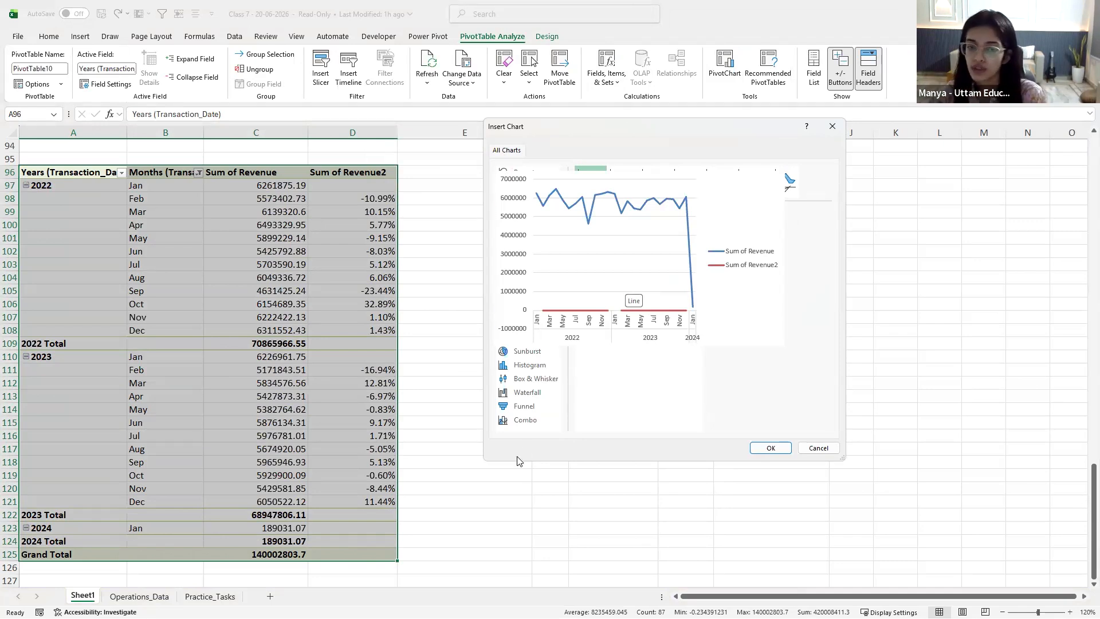
pyautogui.click(525, 420)
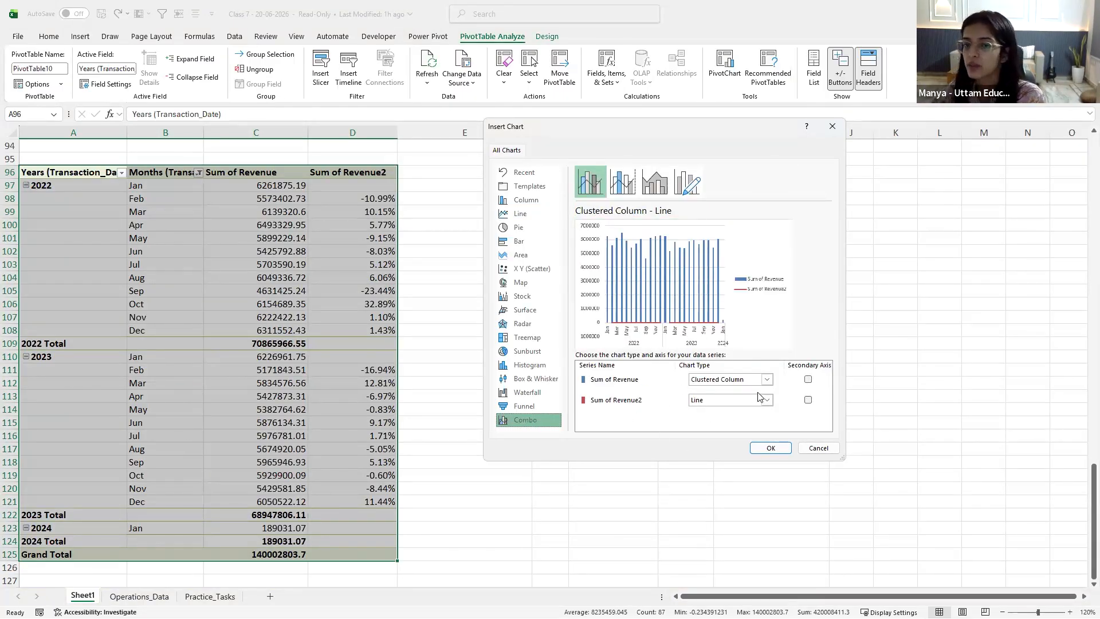
pyautogui.click(773, 449)
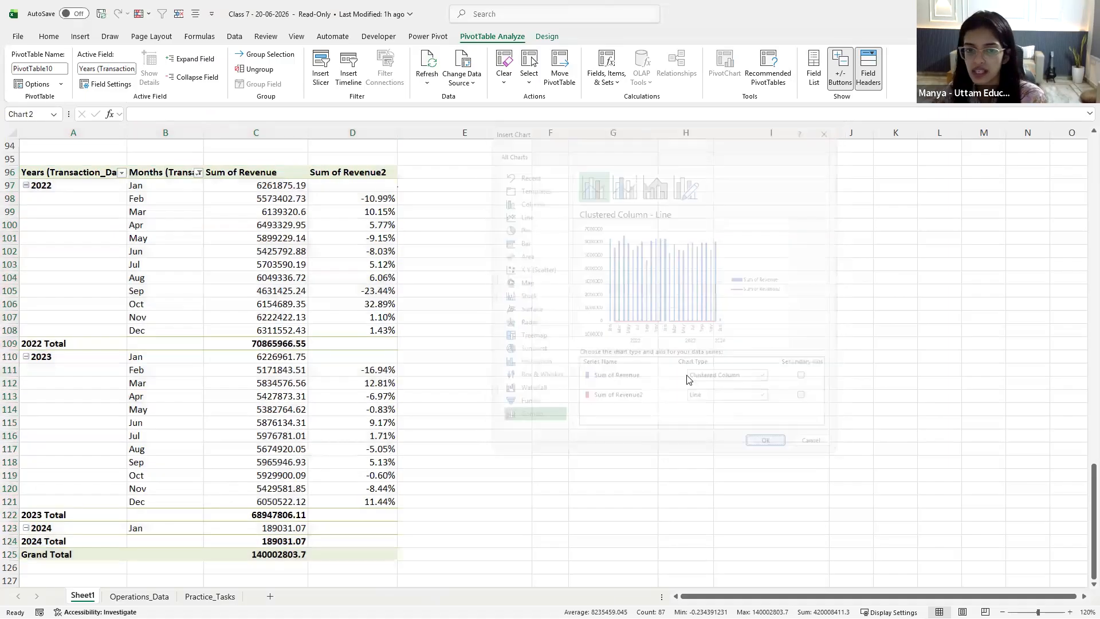
pyautogui.moveTo(614, 275); pyautogui.dragTo(668, 192)
pyautogui.moveTo(769, 378); pyautogui.dragTo(941, 435)
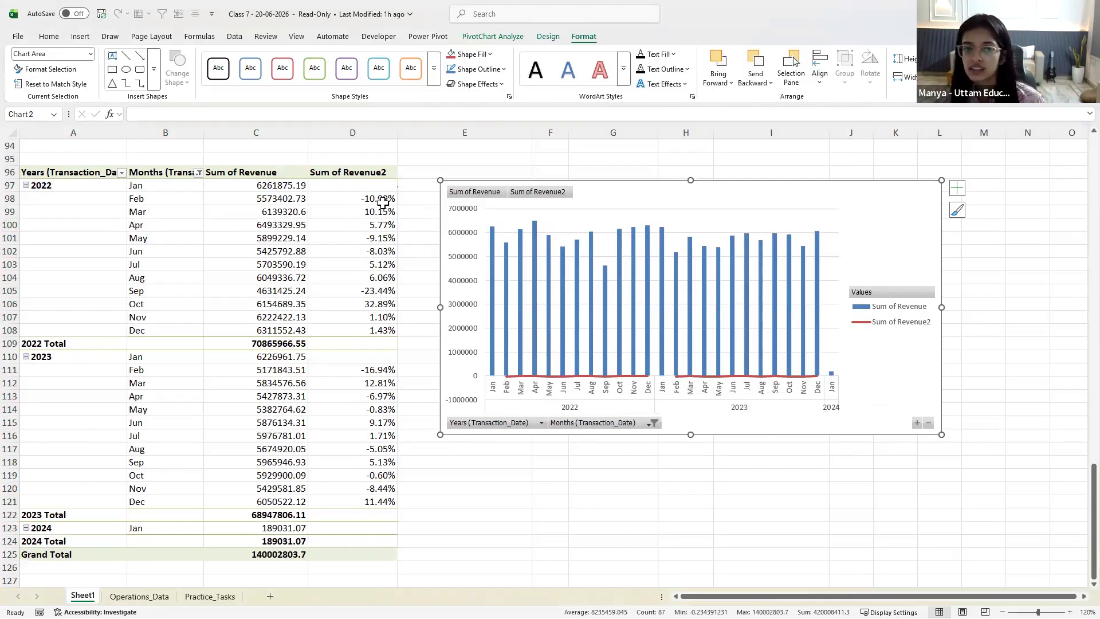
# Compare the 2022 monthly Sum of Revenue amounts with their percentages in the Sum of Revenue2 column
pyautogui.moveTo(382, 201); pyautogui.dragTo(381, 331)
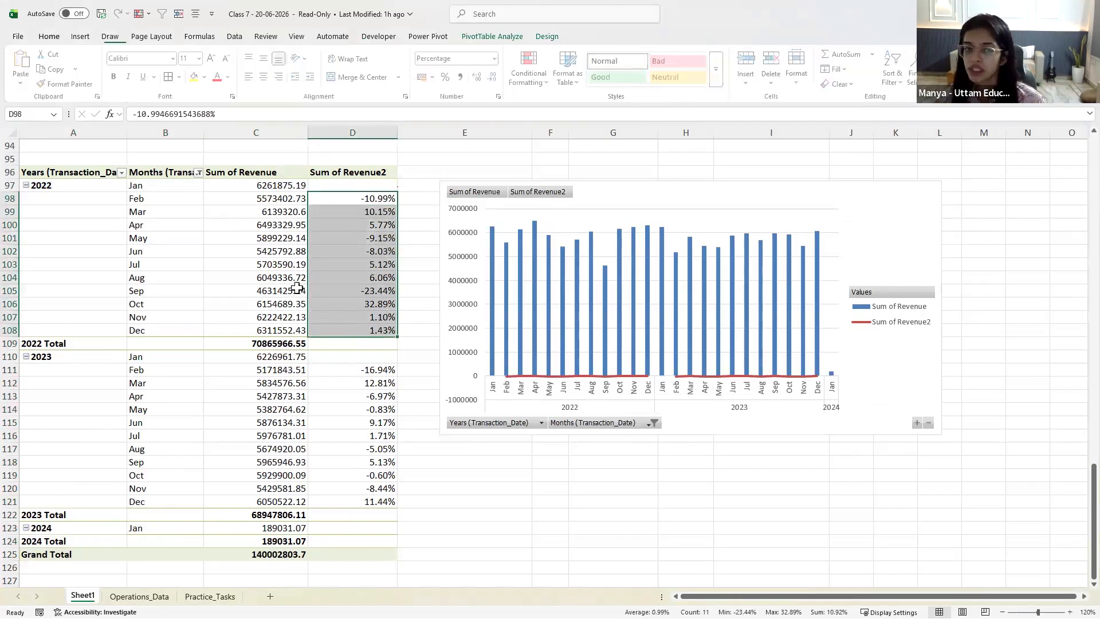
pyautogui.moveTo(271, 183); pyautogui.dragTo(284, 314)
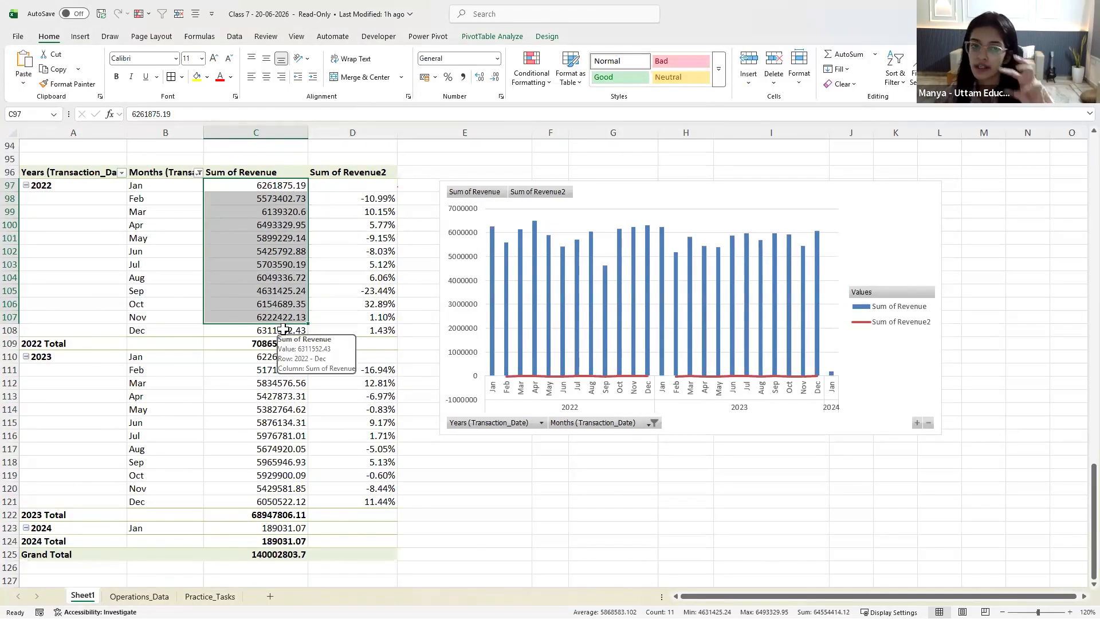
pyautogui.click(286, 198)
pyautogui.click(326, 198)
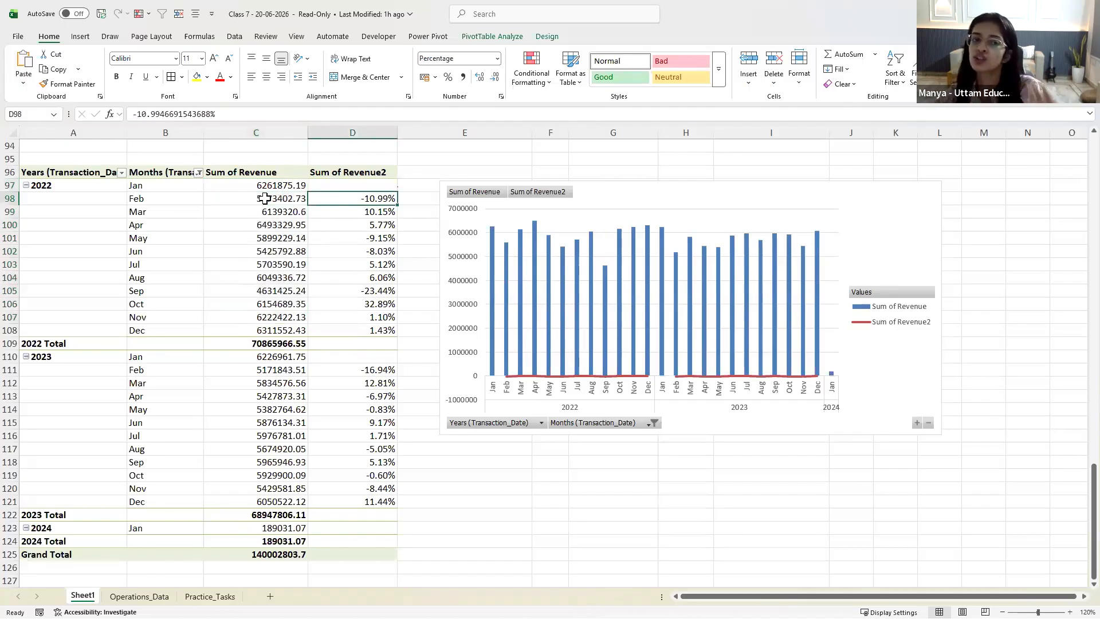
pyautogui.moveTo(264, 198)
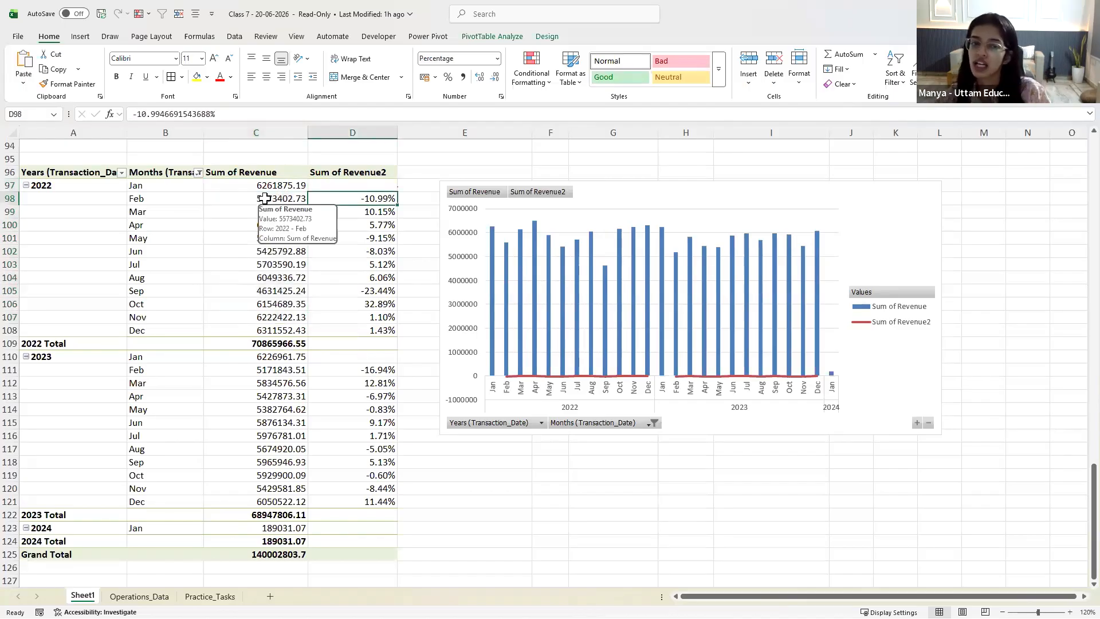
# Compare the contextual commands offered for the combo PivotChart with those for its pivot table by selecting each
pyautogui.click(630, 187)
pyautogui.click(509, 38)
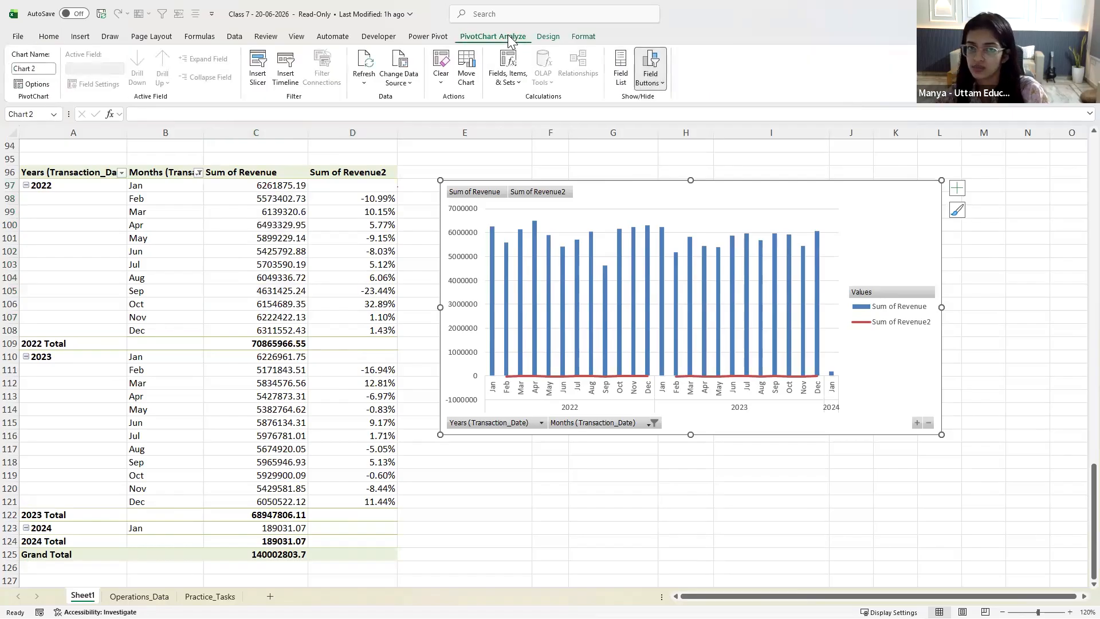
pyautogui.click(554, 37)
pyautogui.click(541, 36)
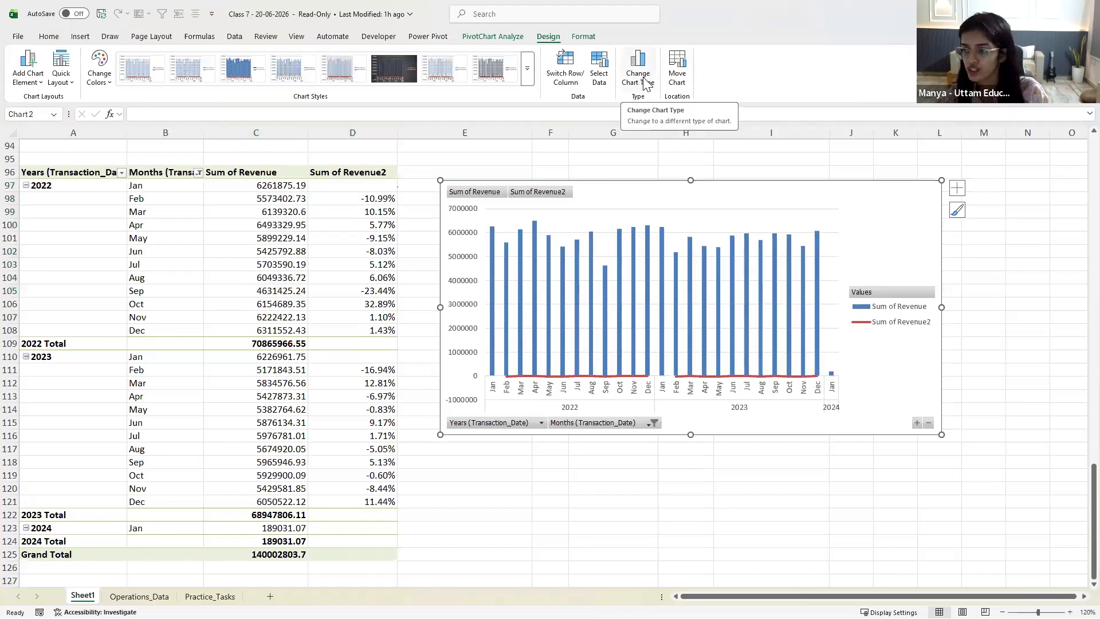
pyautogui.click(521, 146)
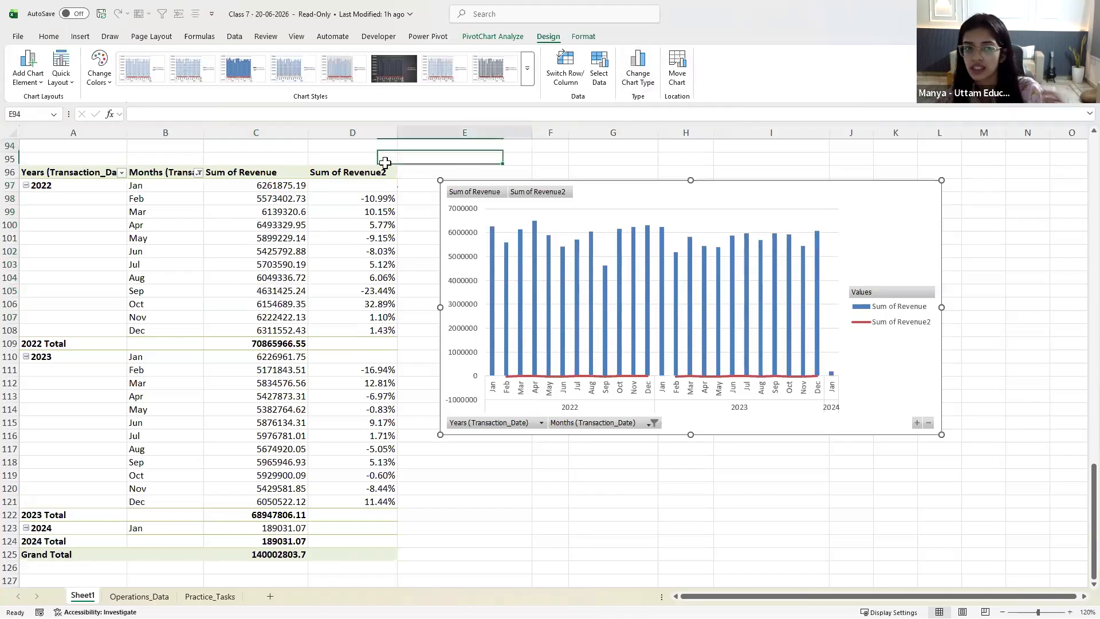
pyautogui.click(321, 229)
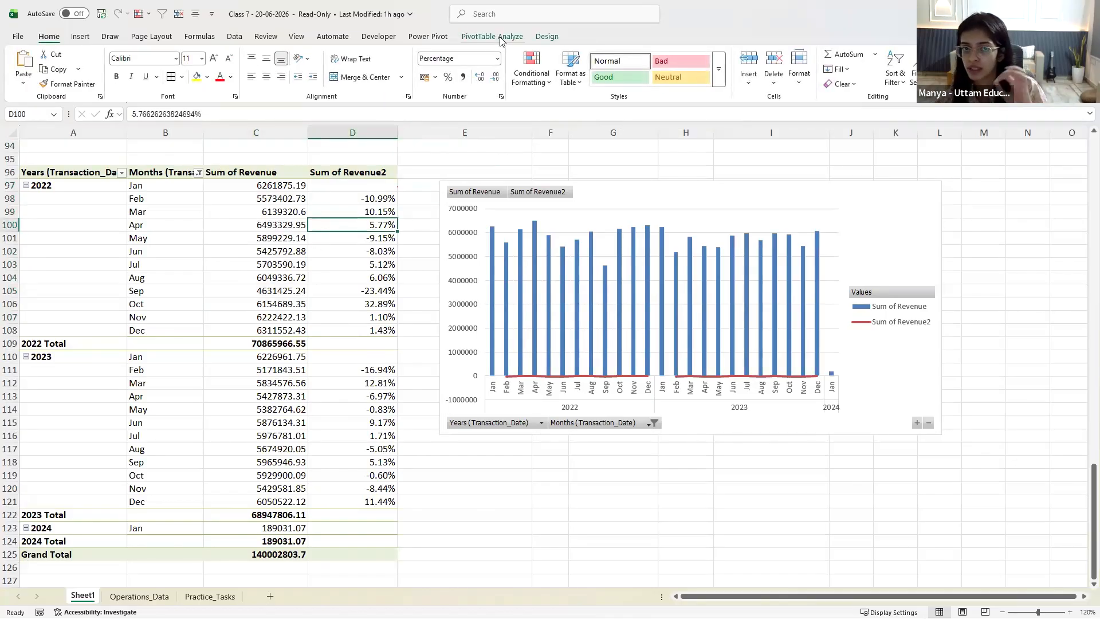
pyautogui.click(660, 195)
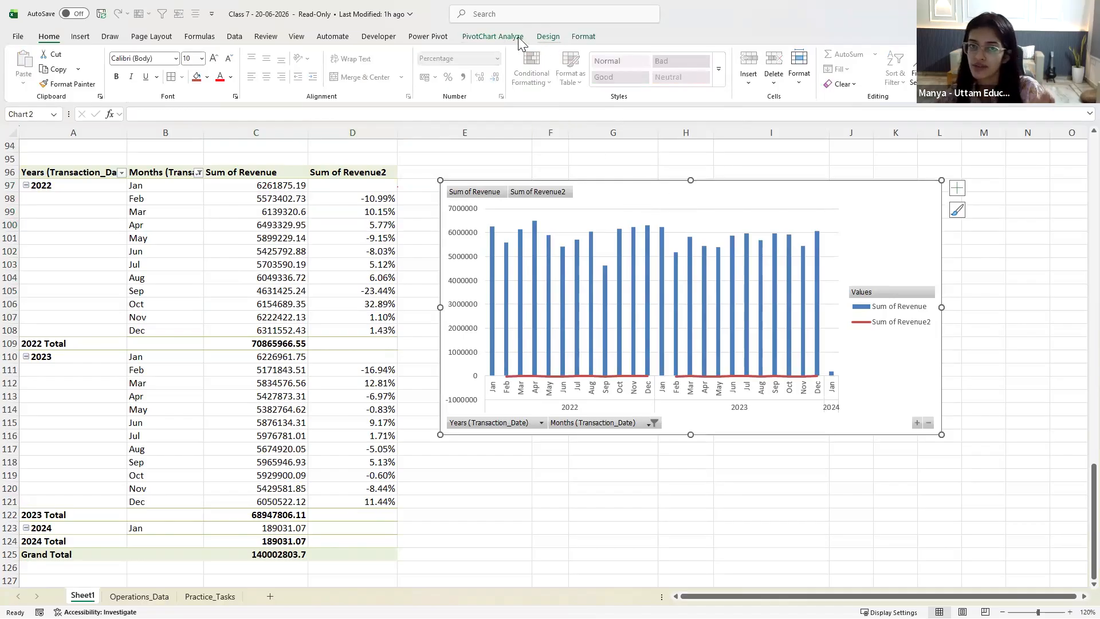
pyautogui.click(584, 32)
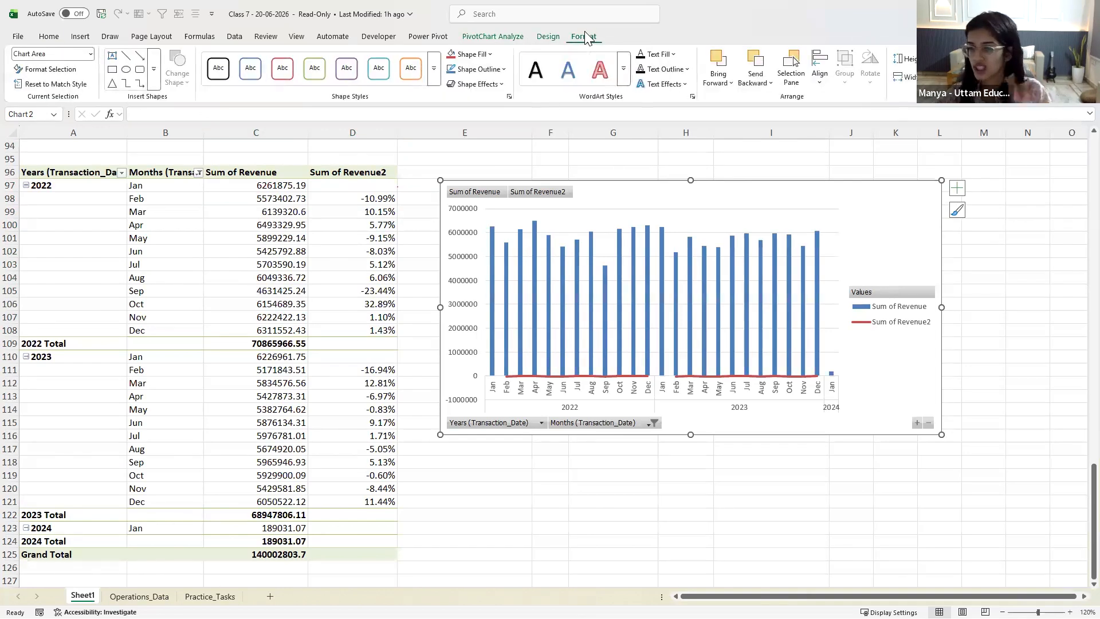
# Change the combo chart so that the Sum of Revenue2 series is plotted on the secondary axis
pyautogui.click(552, 36)
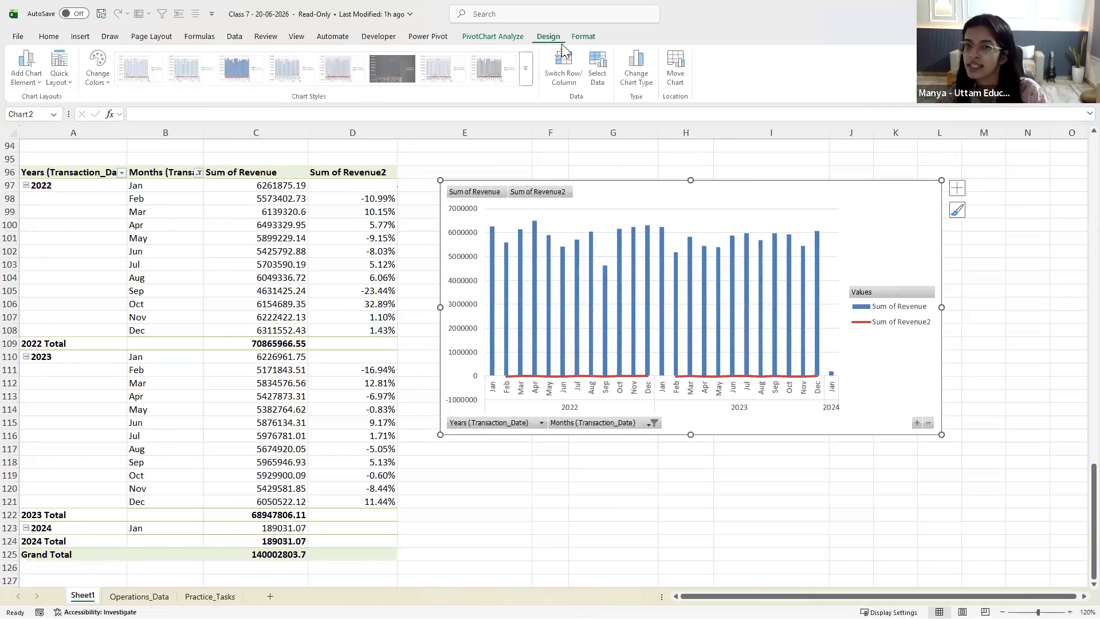
pyautogui.click(638, 72)
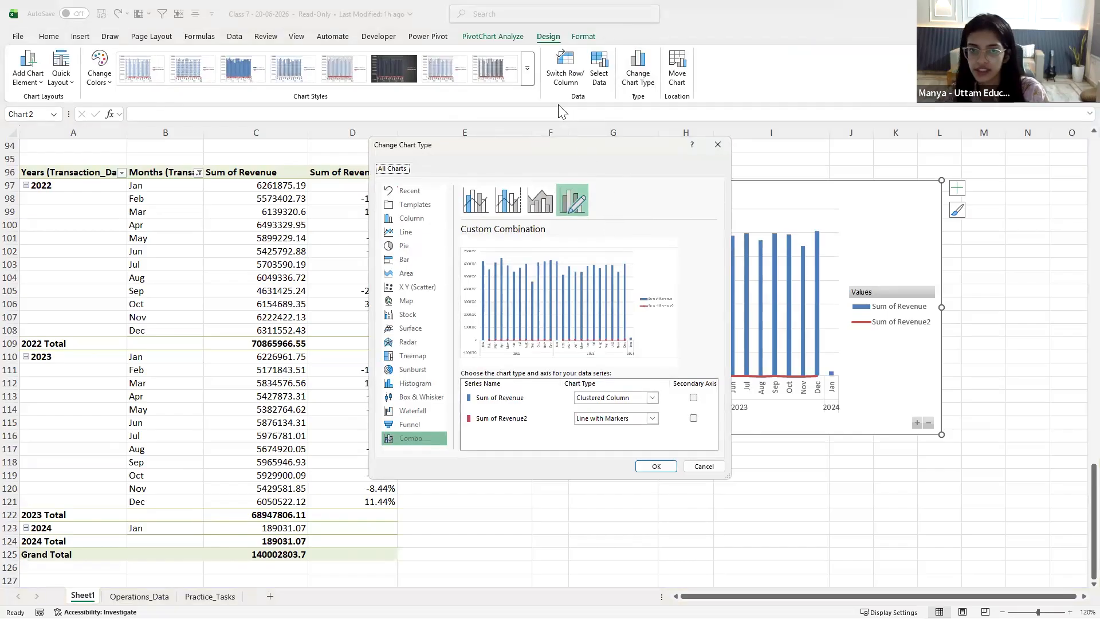
pyautogui.moveTo(566, 138); pyautogui.dragTo(573, 71)
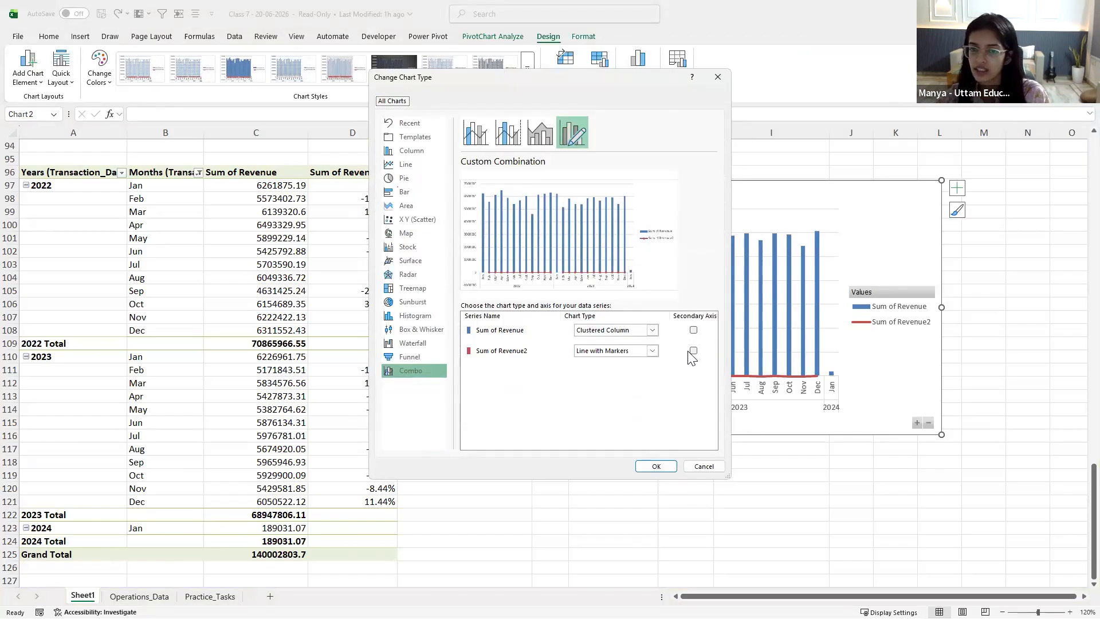
pyautogui.click(693, 351)
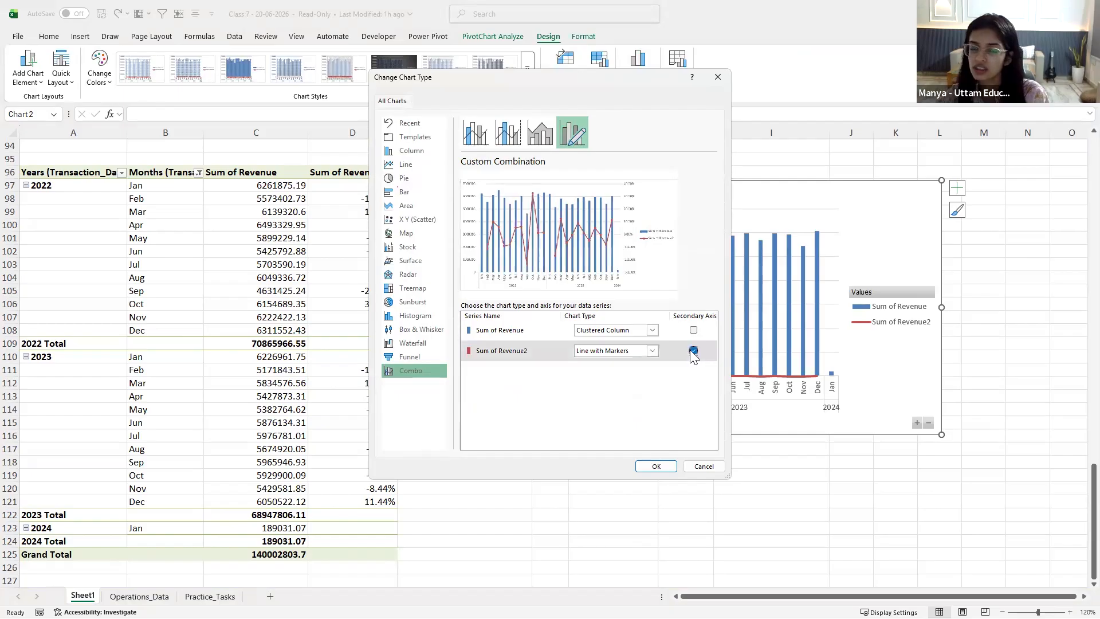
pyautogui.click(654, 465)
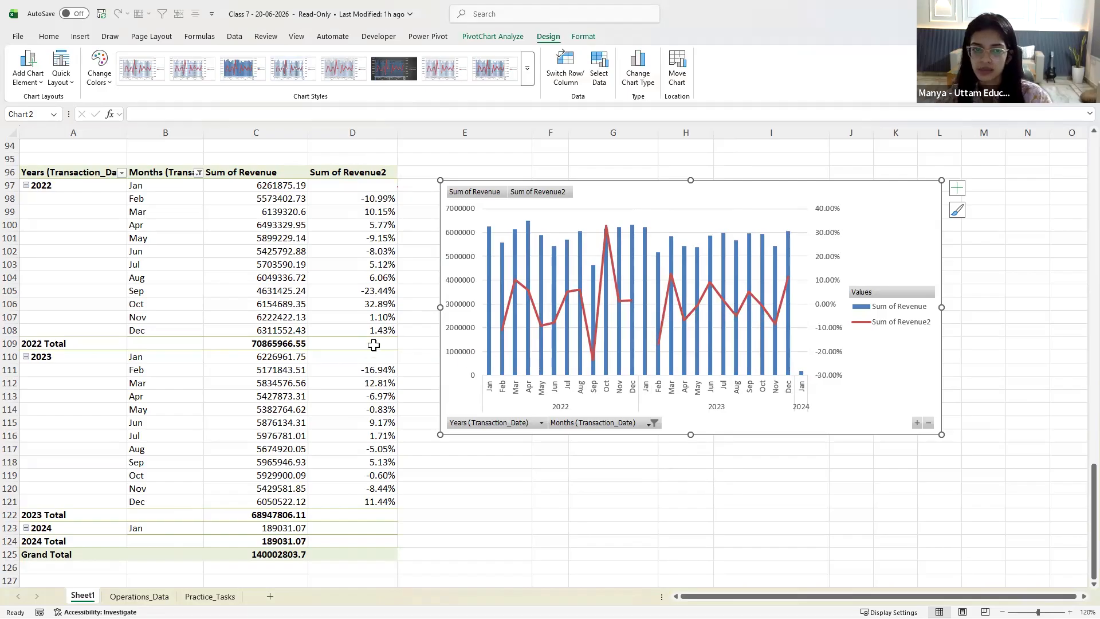
# Examine the blank Sum of Revenue2 cells D109 and D110 in the 2022 Total and January 2023 rows
pyautogui.moveTo(373, 344); pyautogui.dragTo(374, 359)
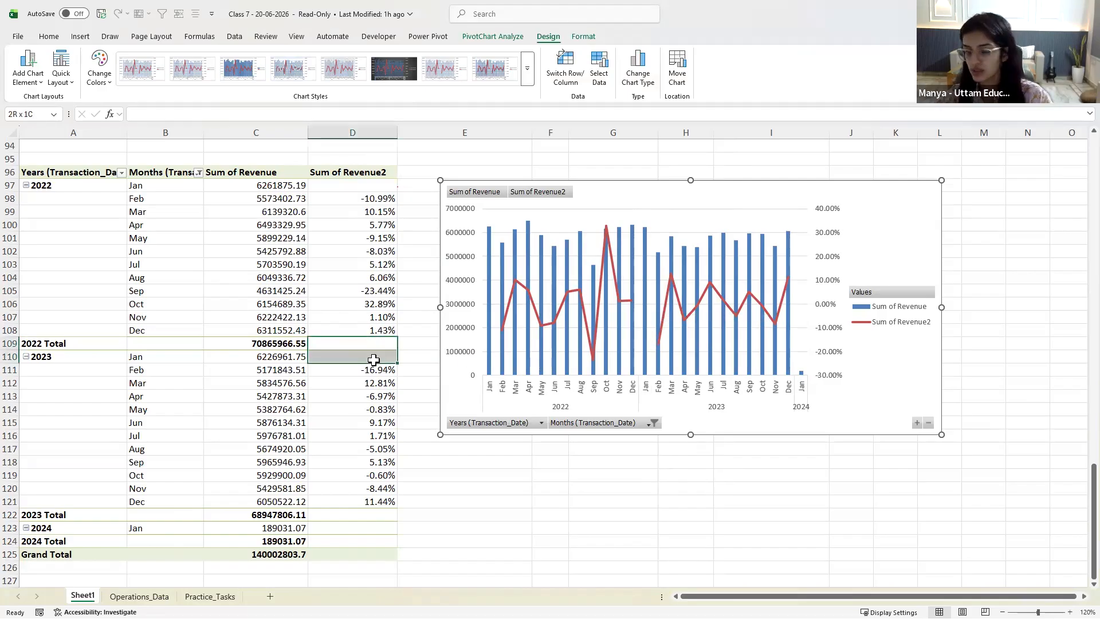
pyautogui.click(370, 342)
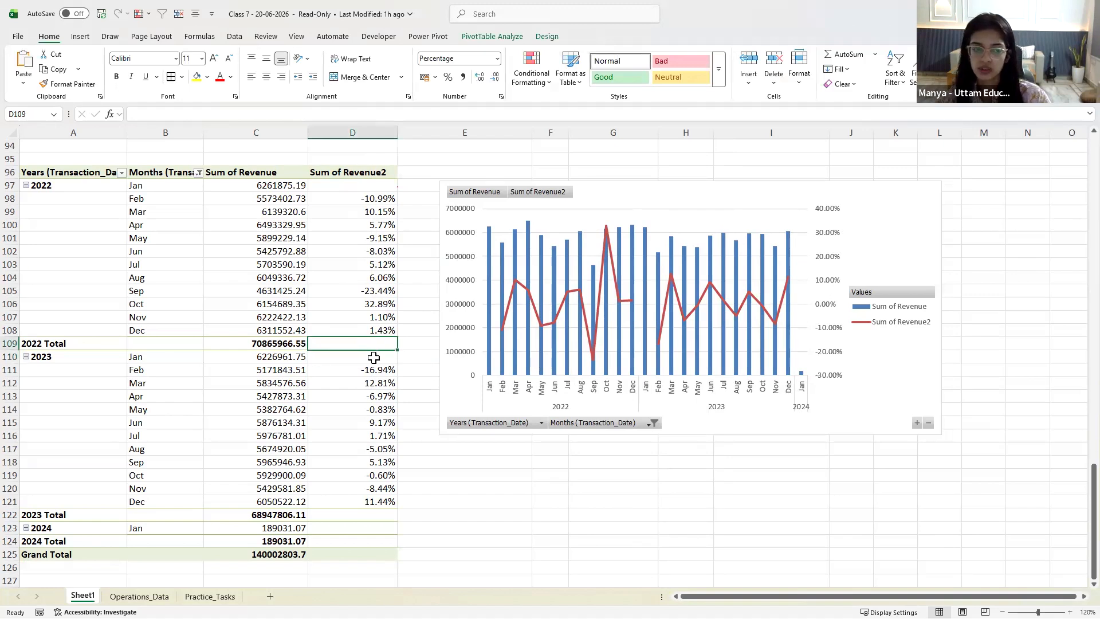
pyautogui.click(374, 357)
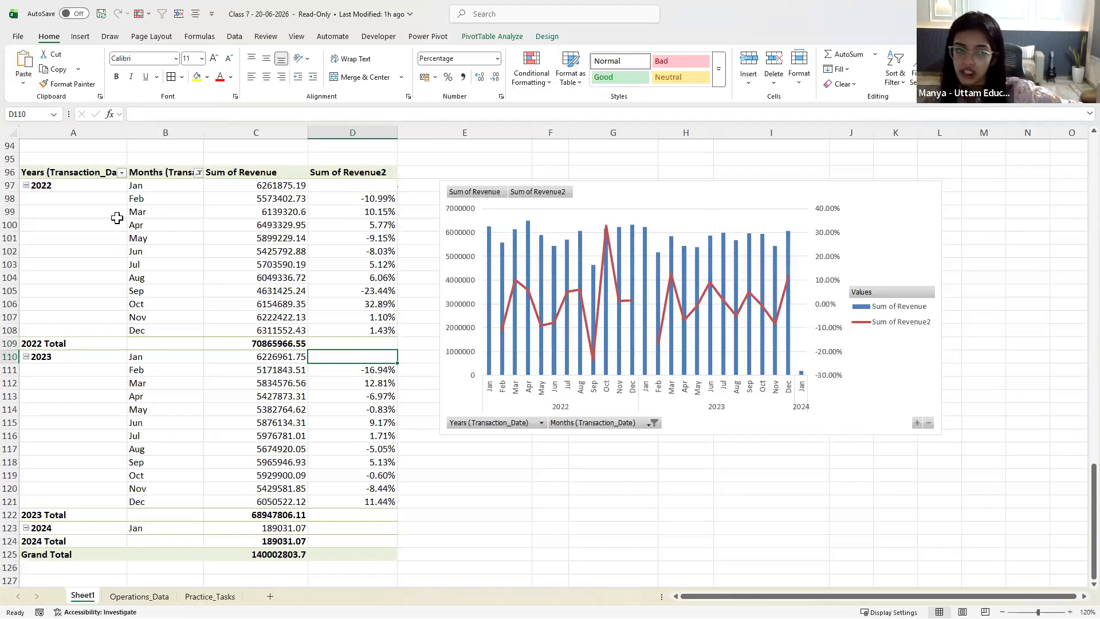
# Compare the single Department level of the pivot table in D3:E9 with the Years and Months levels of the monthly revenue pivot table
pyautogui.click(41, 204)
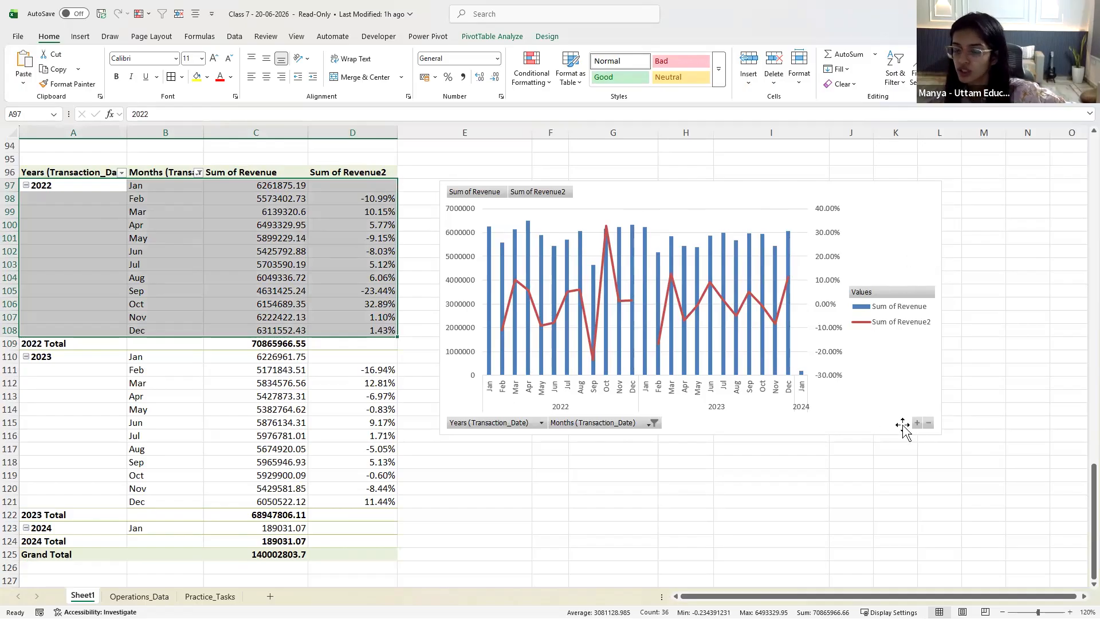
pyautogui.scroll(20, 807, 190)
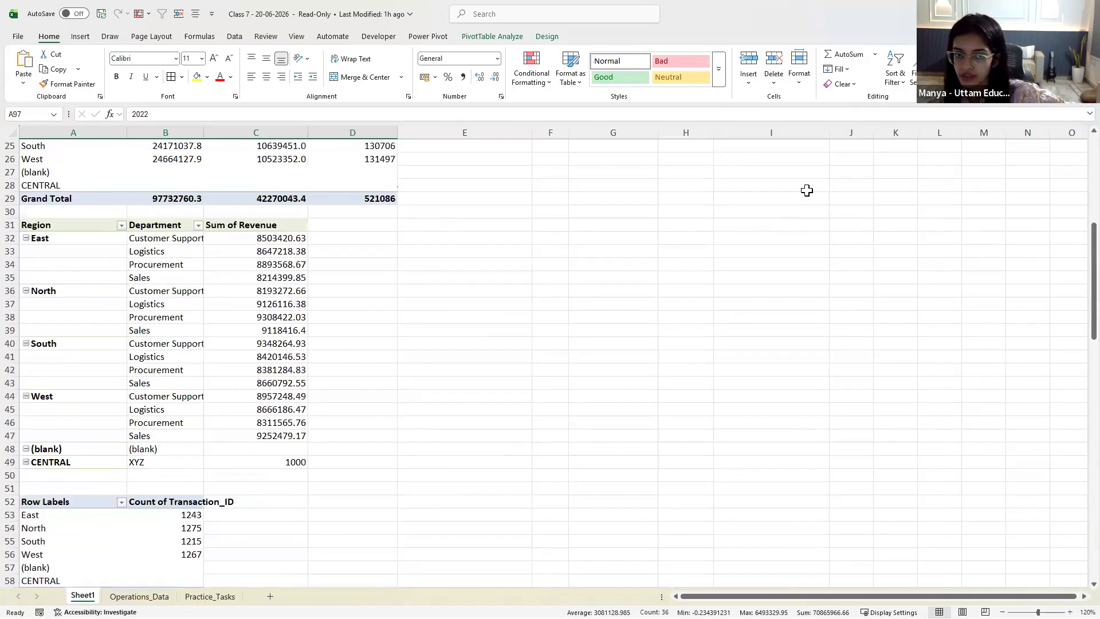
pyautogui.scroll(8, 807, 190)
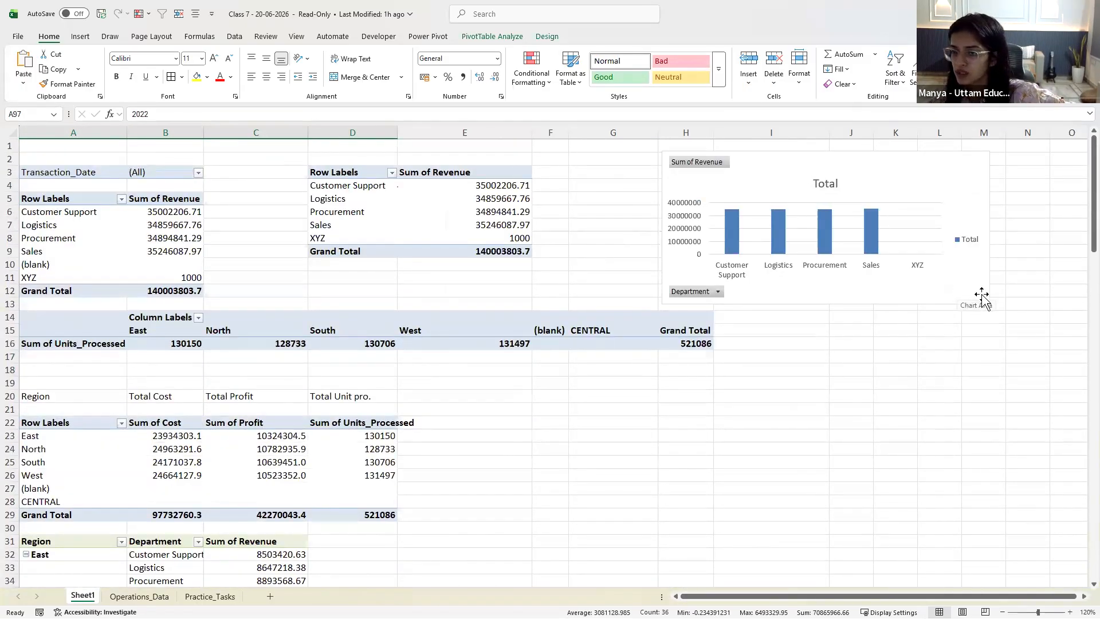
pyautogui.moveTo(363, 185); pyautogui.dragTo(358, 225)
pyautogui.scroll(-9, 622, 351)
pyautogui.scroll(-20, 622, 351)
pyautogui.scroll(4, 412, 355)
pyautogui.moveTo(73, 200); pyautogui.dragTo(80, 252)
pyautogui.moveTo(174, 199); pyautogui.dragTo(172, 252)
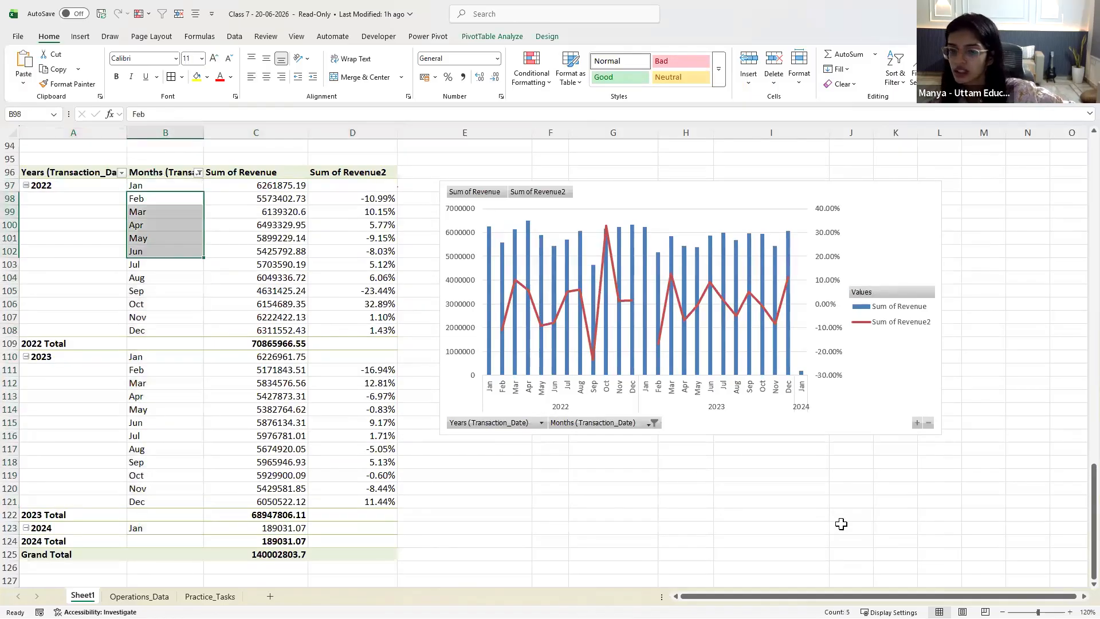
# Collapse the combo PivotChart's Months level so that it plots whole years
pyautogui.click(928, 423)
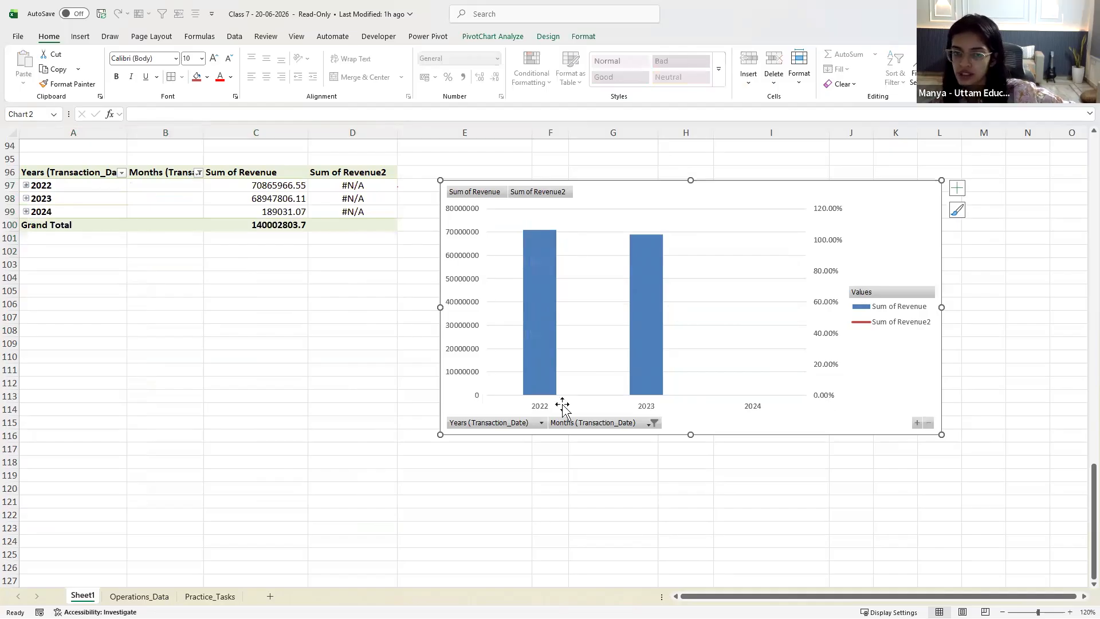
# Expand the combo PivotChart back to its Months level and select the linked pivot table's monthly revenue rows
pyautogui.click(96, 197)
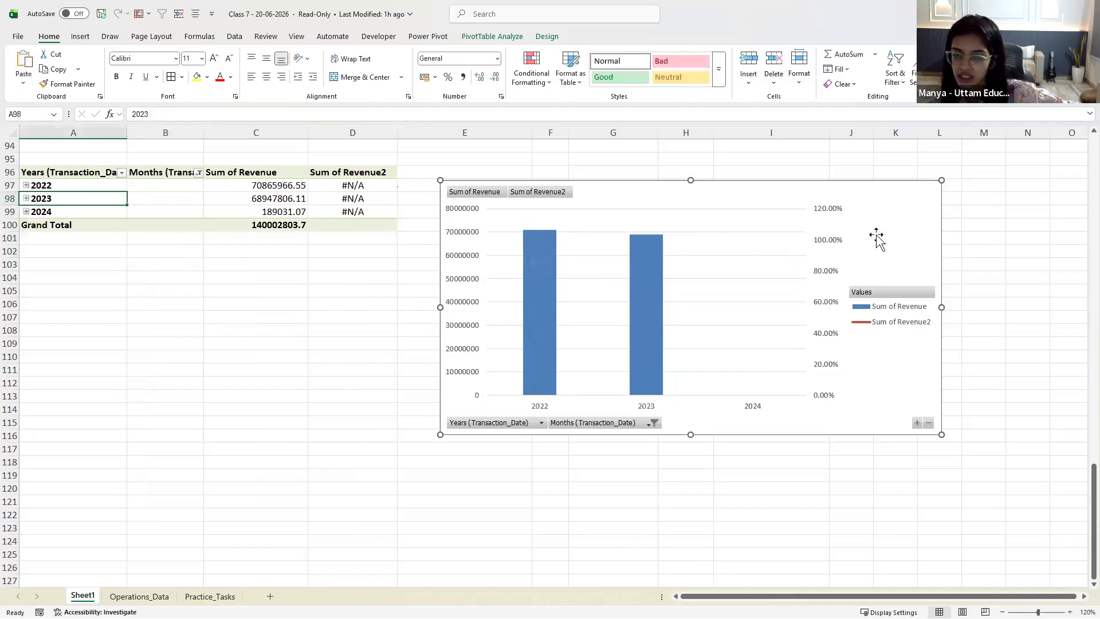
pyautogui.click(915, 424)
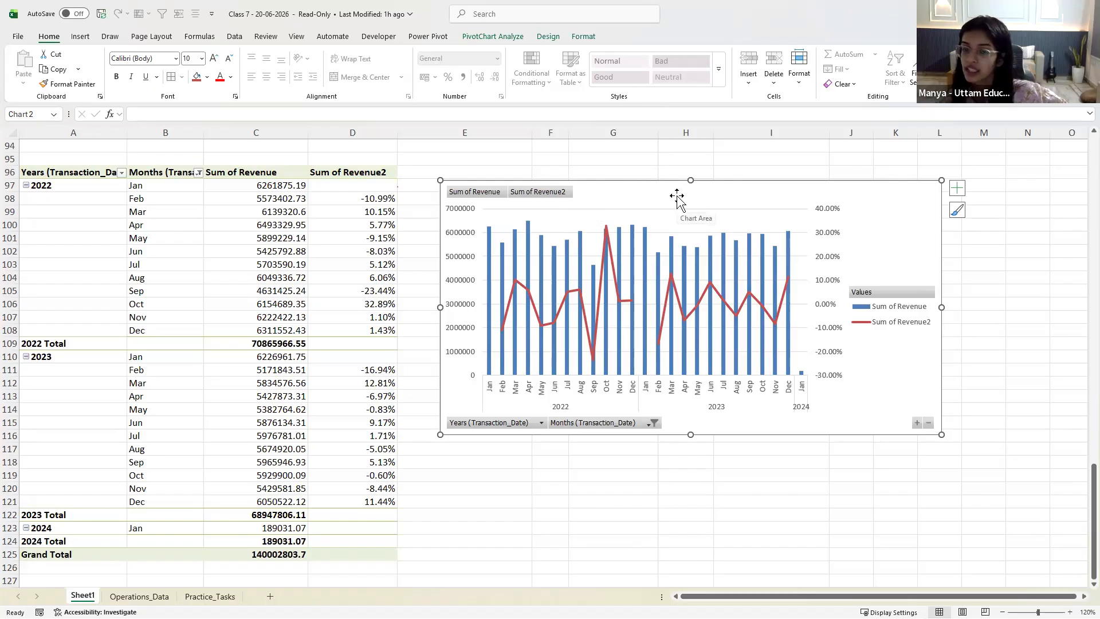
pyautogui.moveTo(87, 175); pyautogui.dragTo(352, 516)
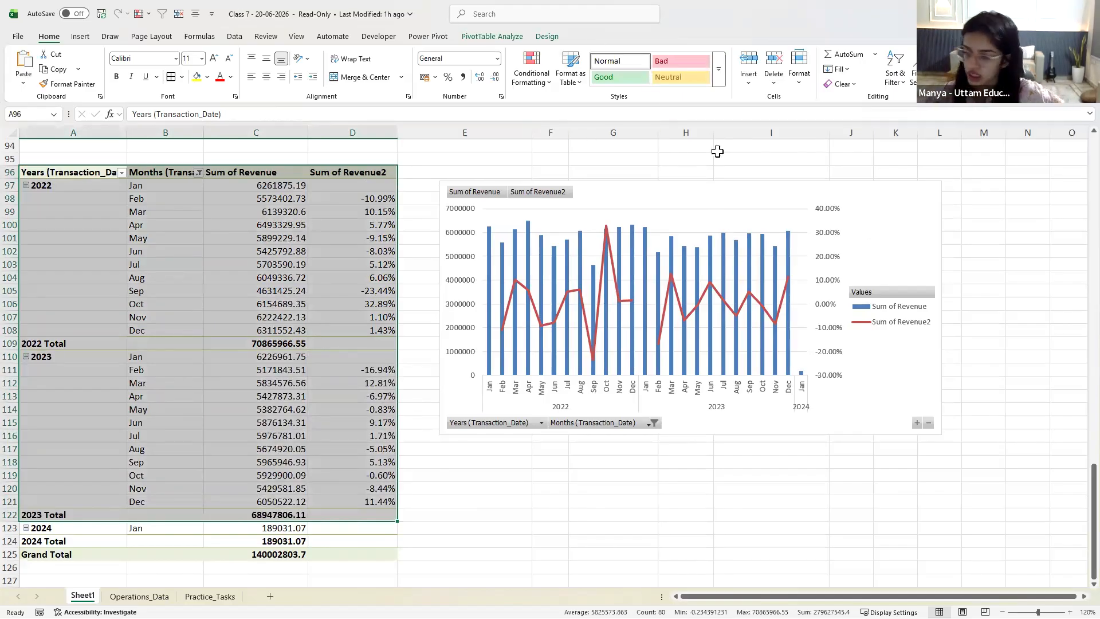
# Highlight the monthly Revenue line chart task in B10 of Practice_Tasks in yellow and return to the combo chart on Sheet1
pyautogui.click(218, 596)
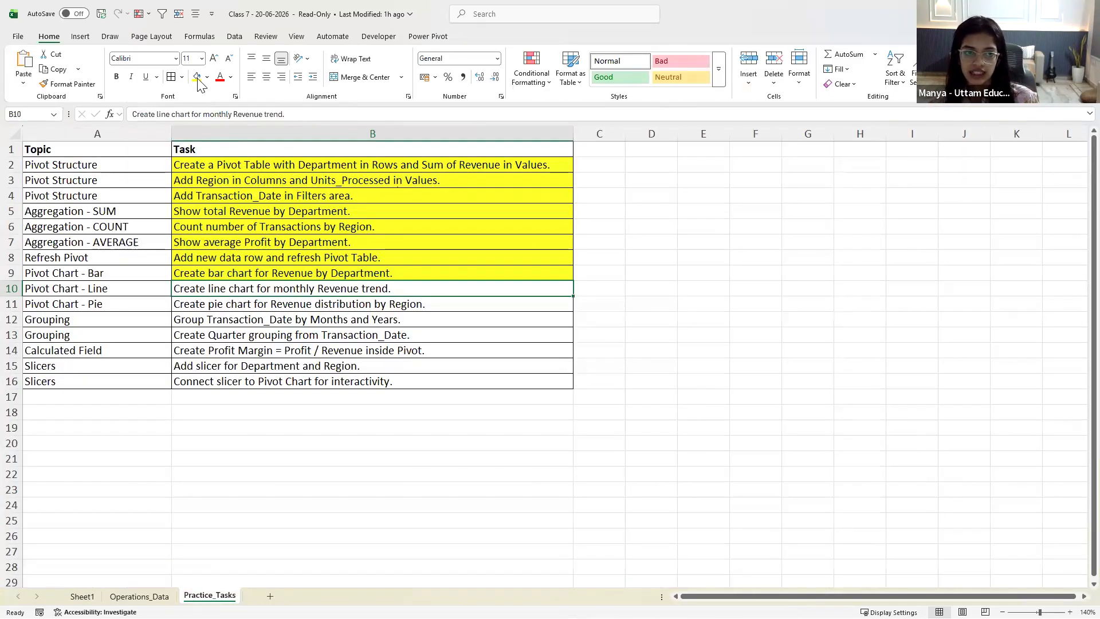
pyautogui.click(262, 307)
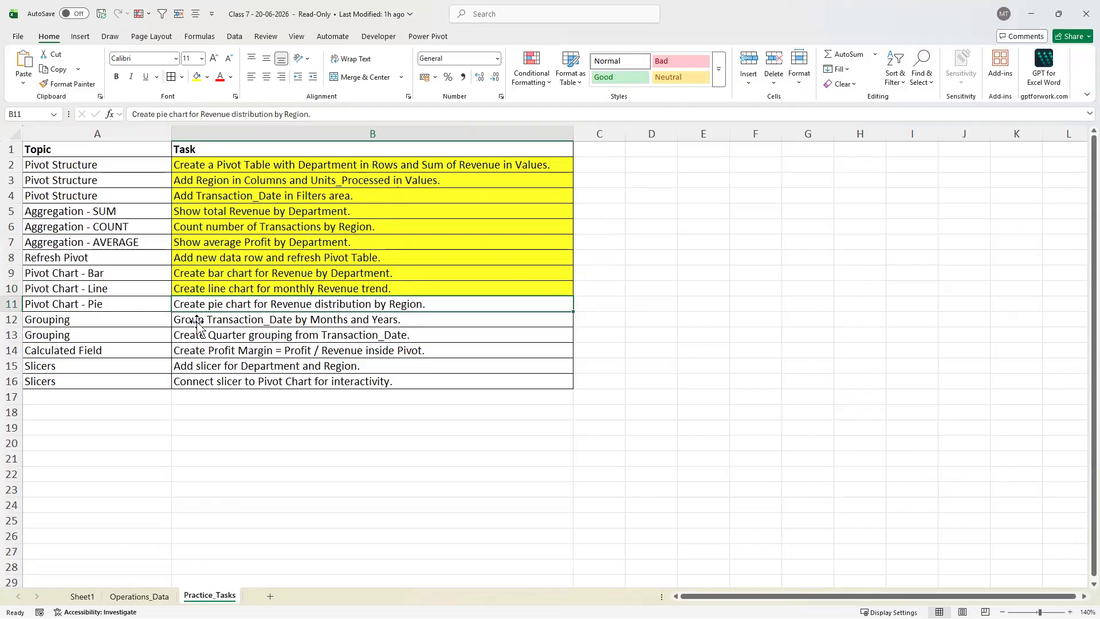
pyautogui.click(140, 597)
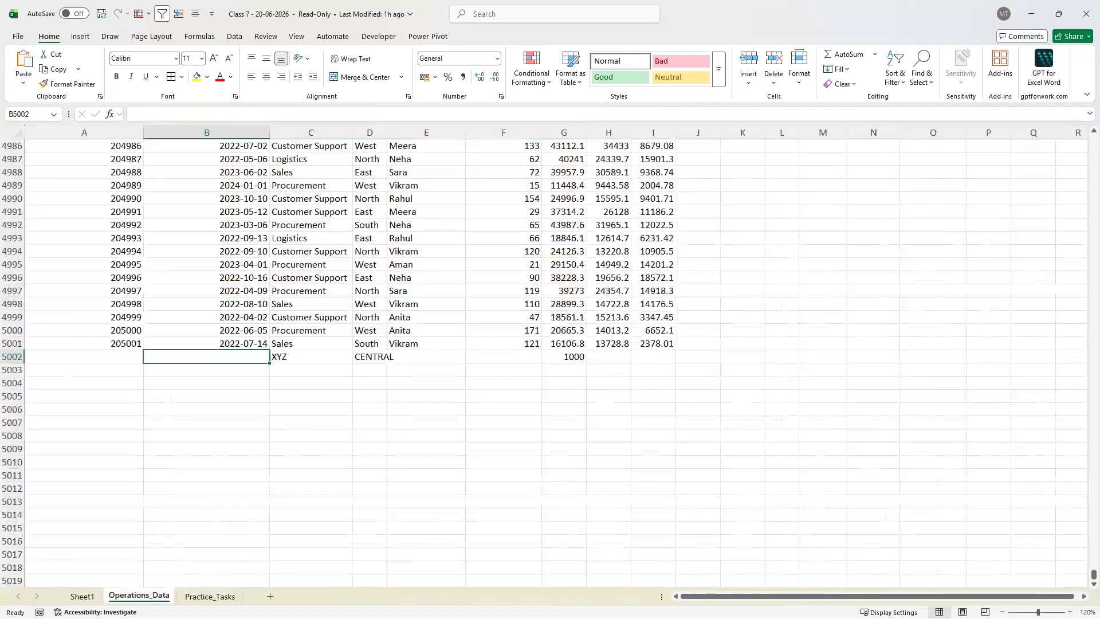
pyautogui.click(82, 596)
pyautogui.click(746, 196)
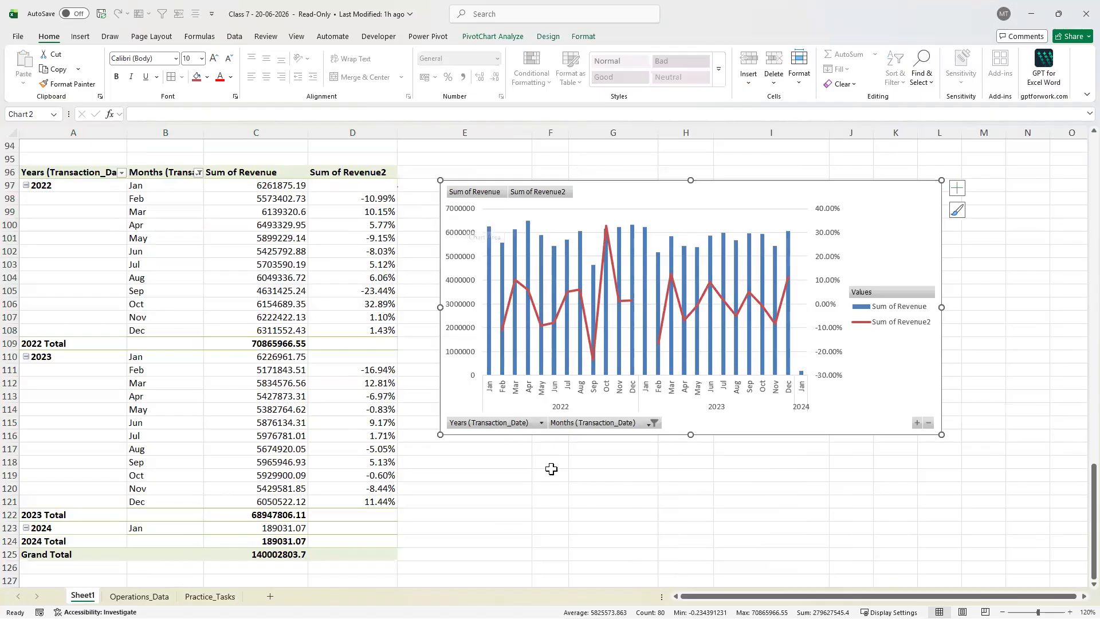
pyautogui.click(577, 460)
pyautogui.write('70000000000000')
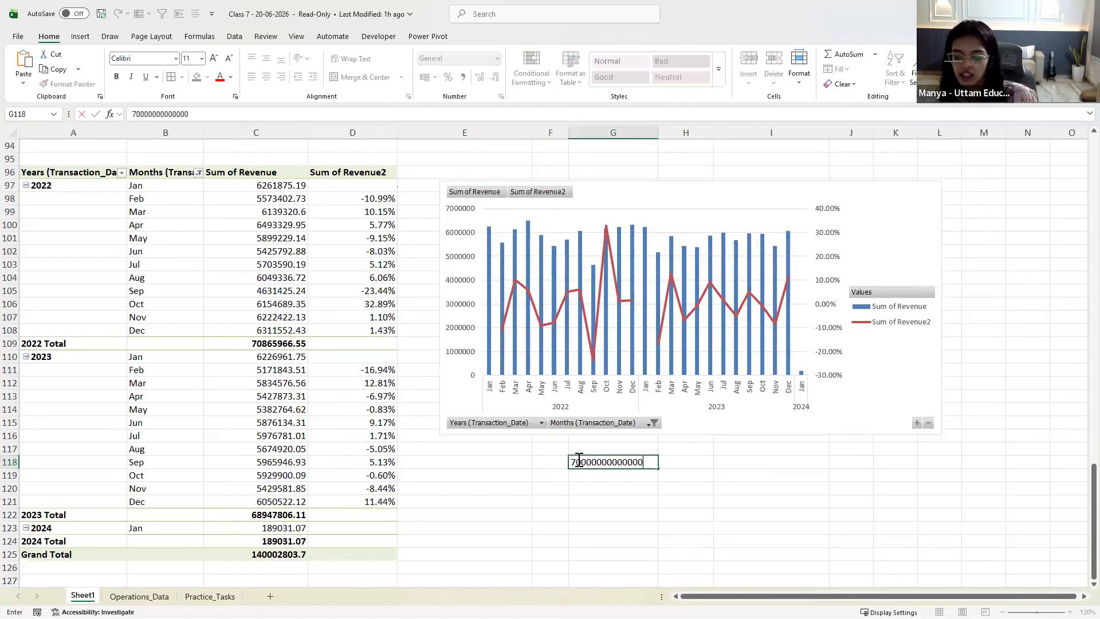
pyautogui.press('Return')
pyautogui.write('7M')
pyautogui.press('Return')
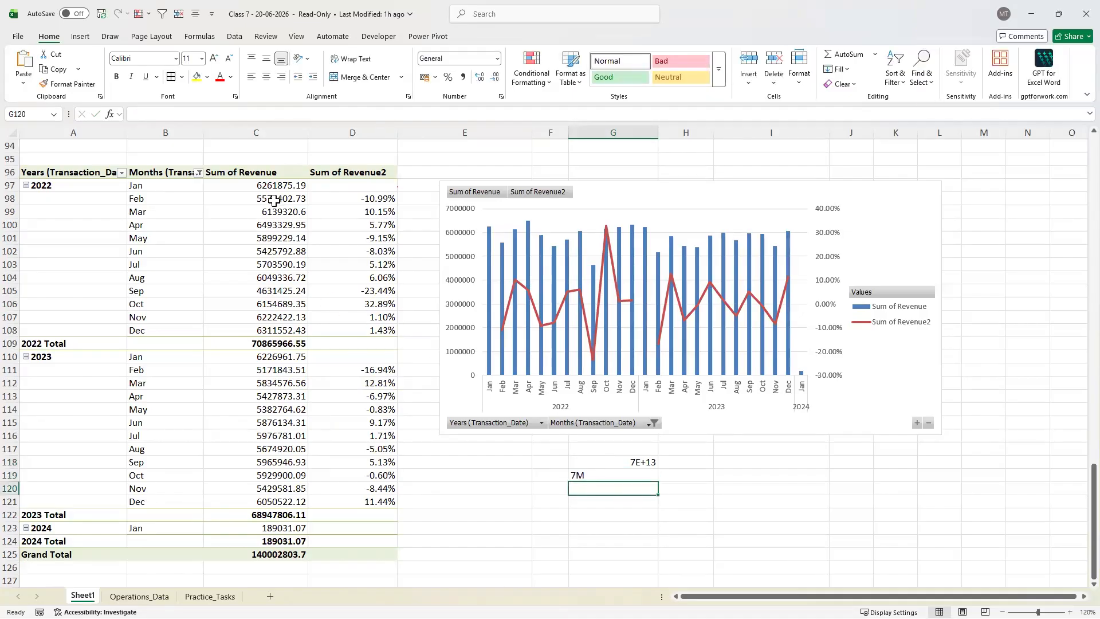
# Apply the custom number format 0, "M" to the Sum of Revenue value field through its Value Field Settings
pyautogui.click(281, 183)
pyautogui.moveTo(280, 184); pyautogui.dragTo(304, 554)
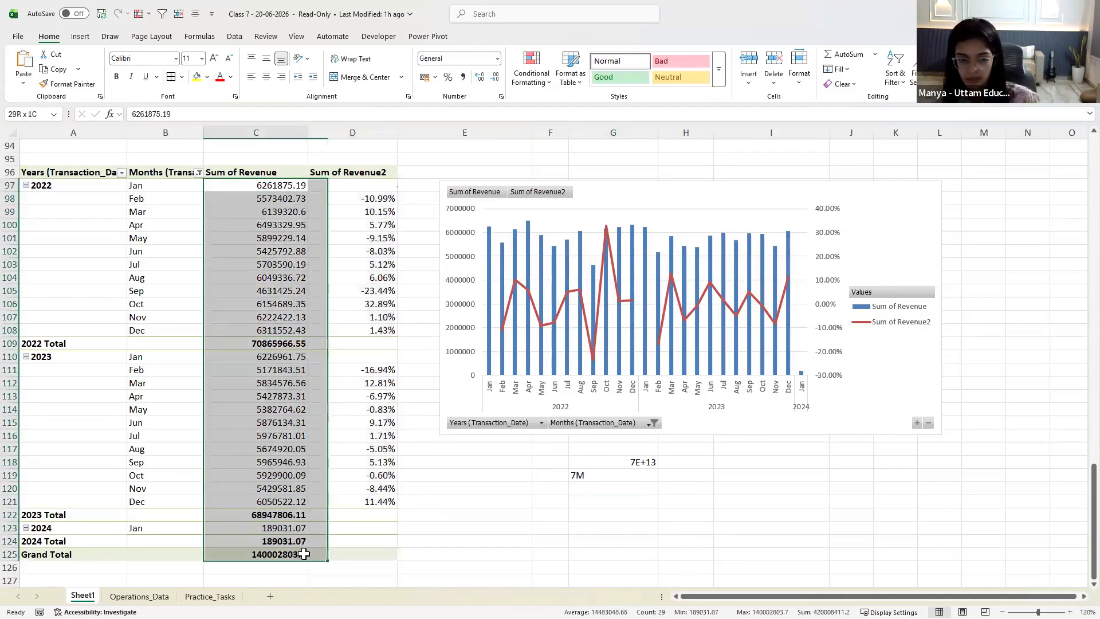
pyautogui.rightClick(279, 290)
pyautogui.click(325, 522)
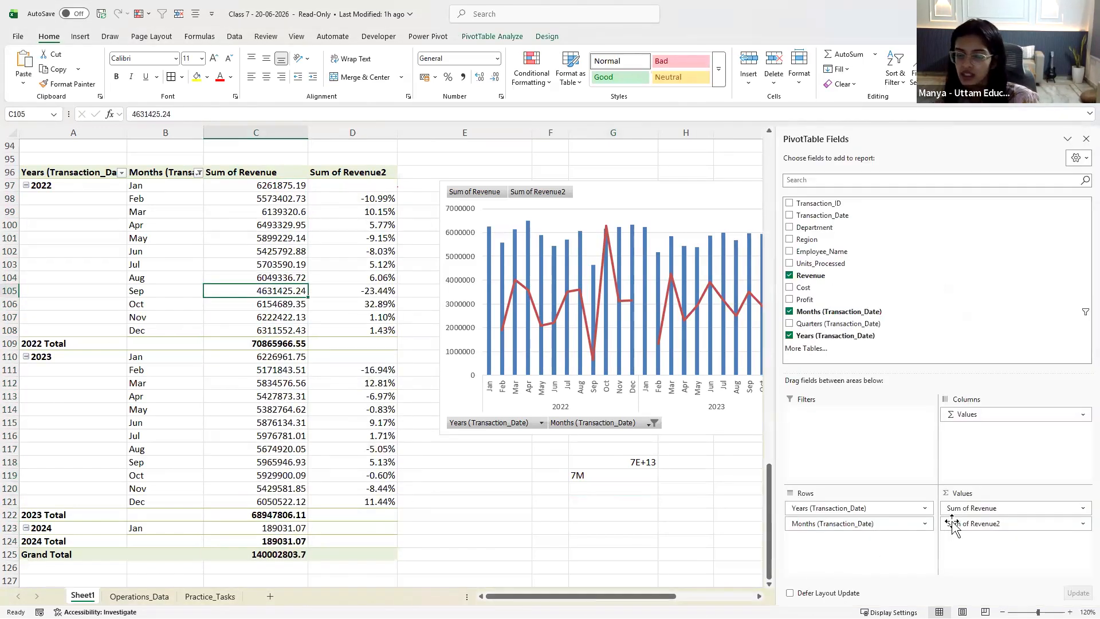
pyautogui.click(1078, 508)
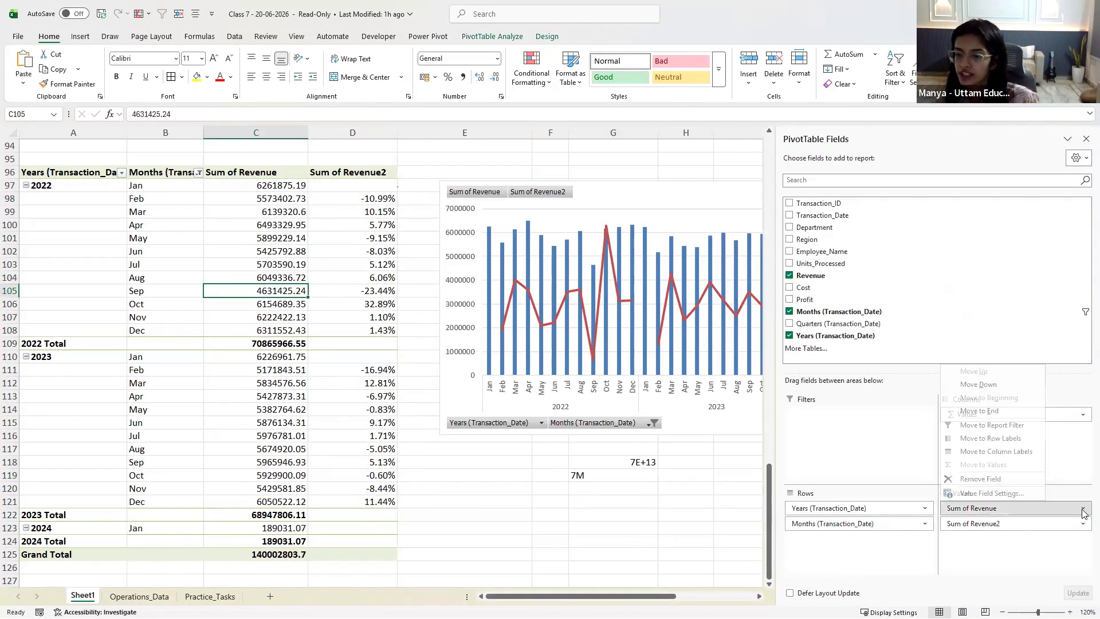
pyautogui.click(1018, 494)
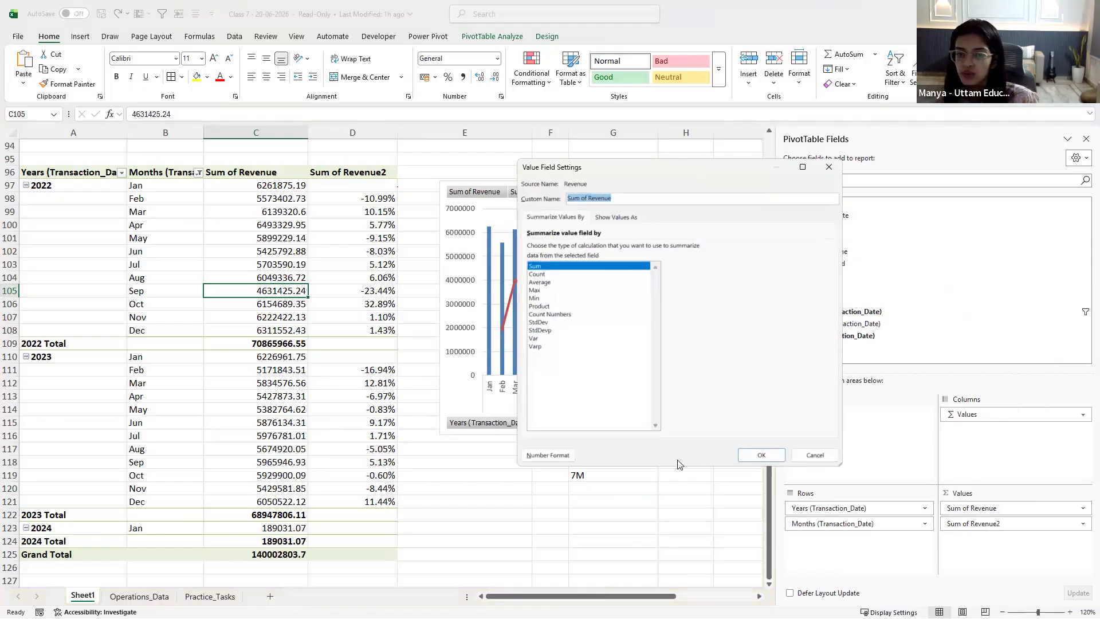
pyautogui.click(548, 455)
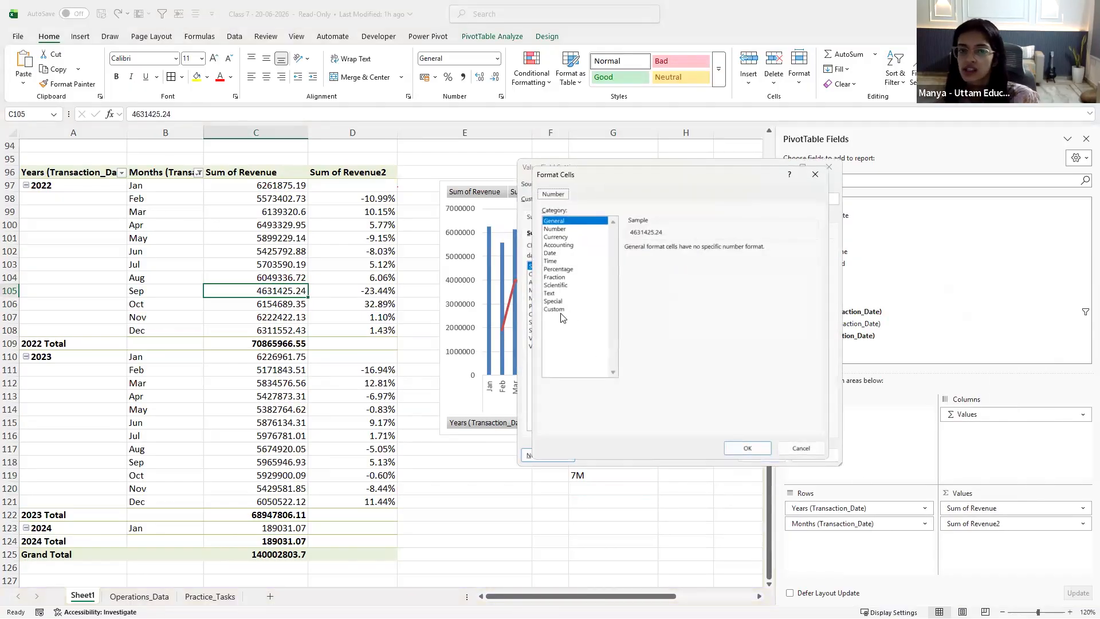
pyautogui.click(561, 310)
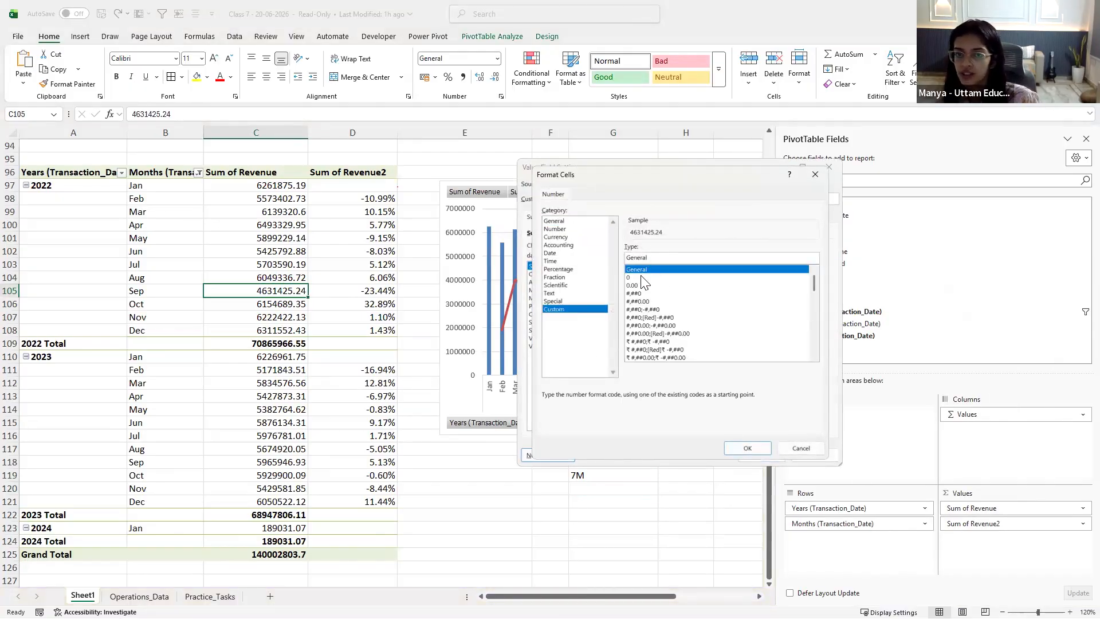
pyautogui.click(636, 277)
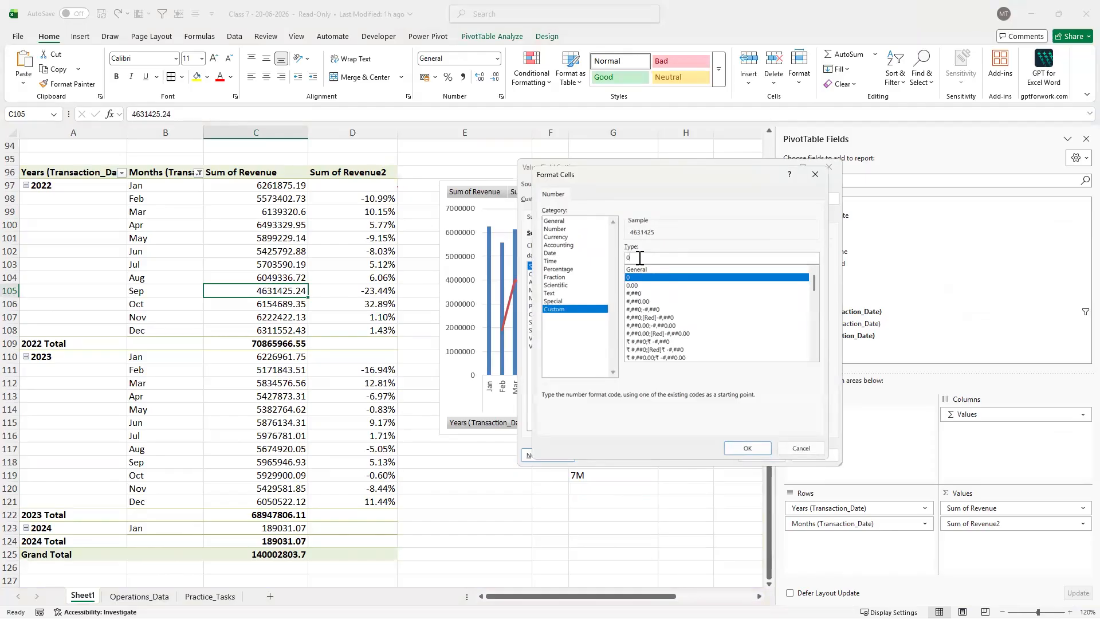
pyautogui.write(', "M')
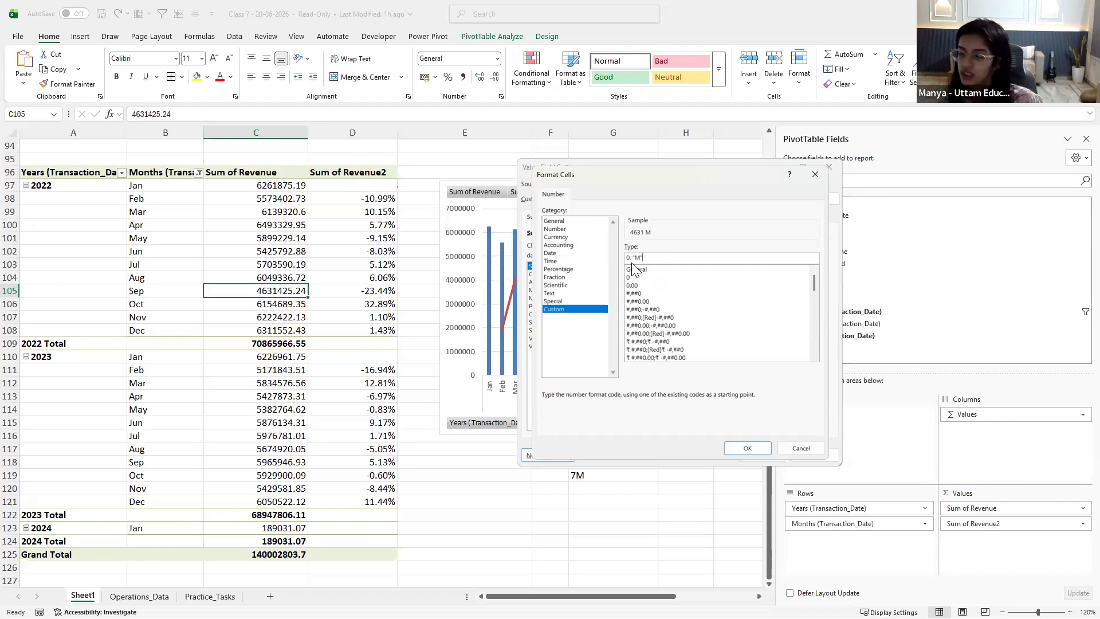
pyautogui.click(756, 448)
pyautogui.click(756, 448)
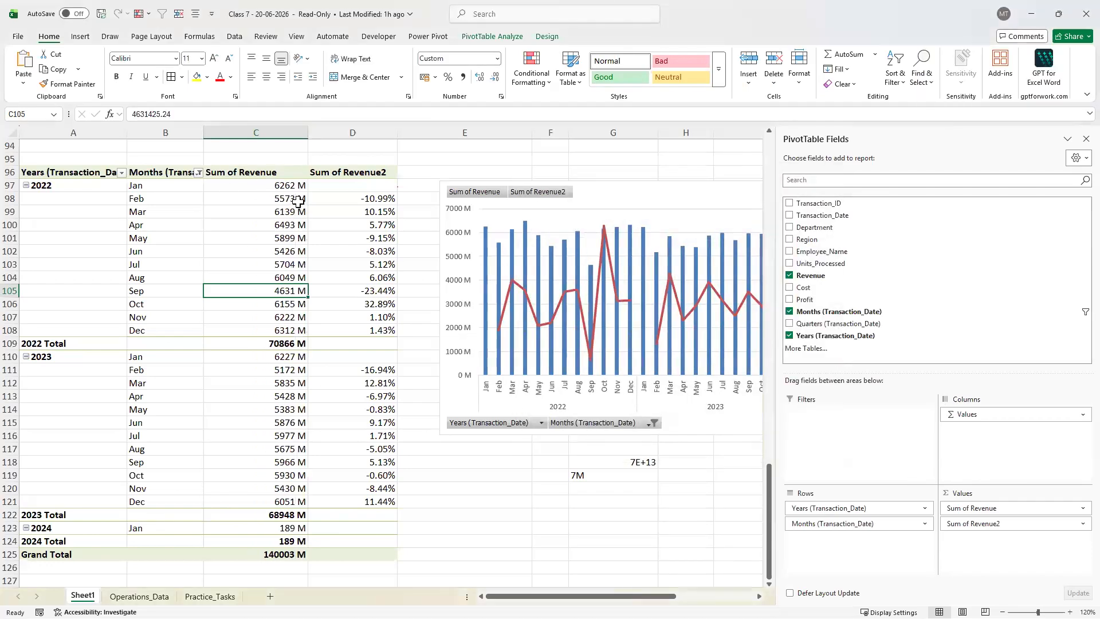
# Close the PivotTable field list and compare the formatted Sum of Revenue cells C98, C107 and C105 with their underlying values
pyautogui.moveTo(289, 186); pyautogui.dragTo(274, 471)
pyautogui.click(281, 409)
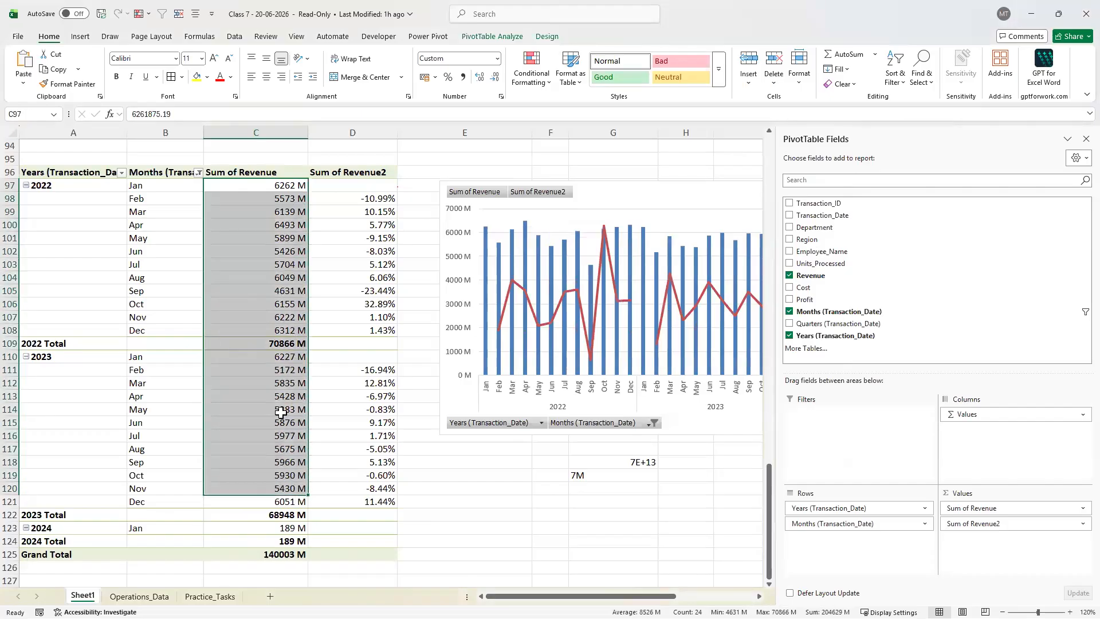
pyautogui.click(1086, 139)
pyautogui.click(287, 199)
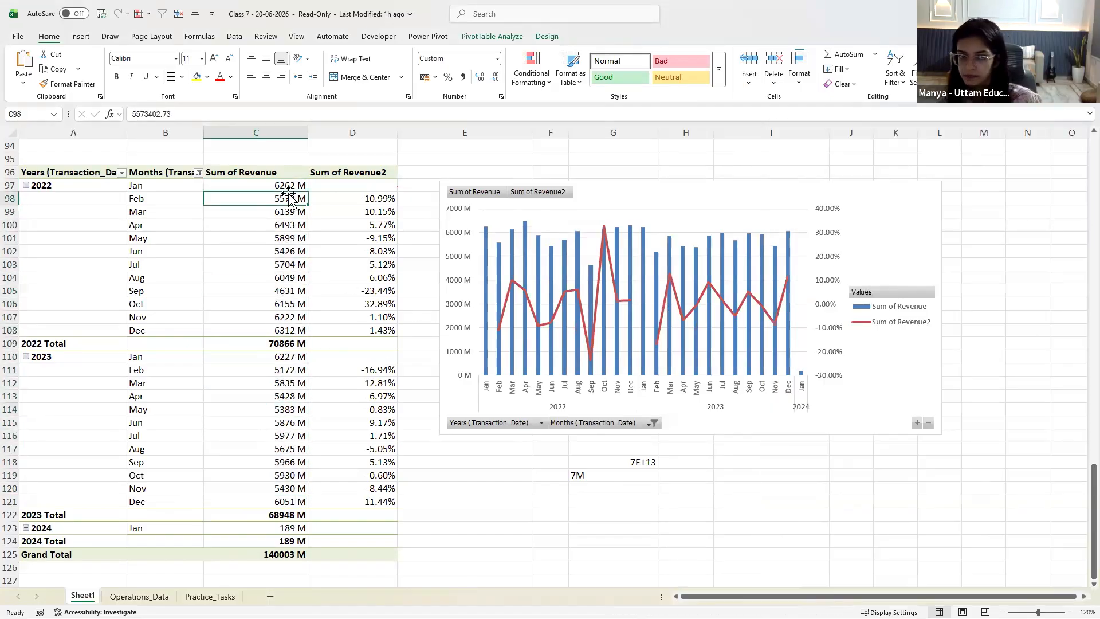
pyautogui.click(276, 317)
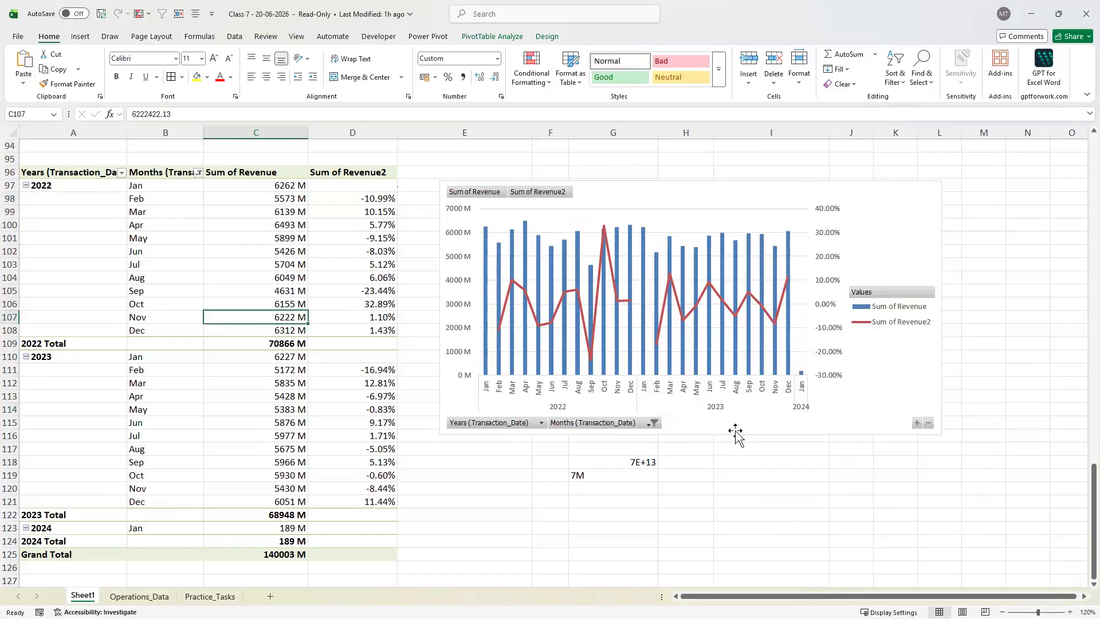
pyautogui.click(286, 291)
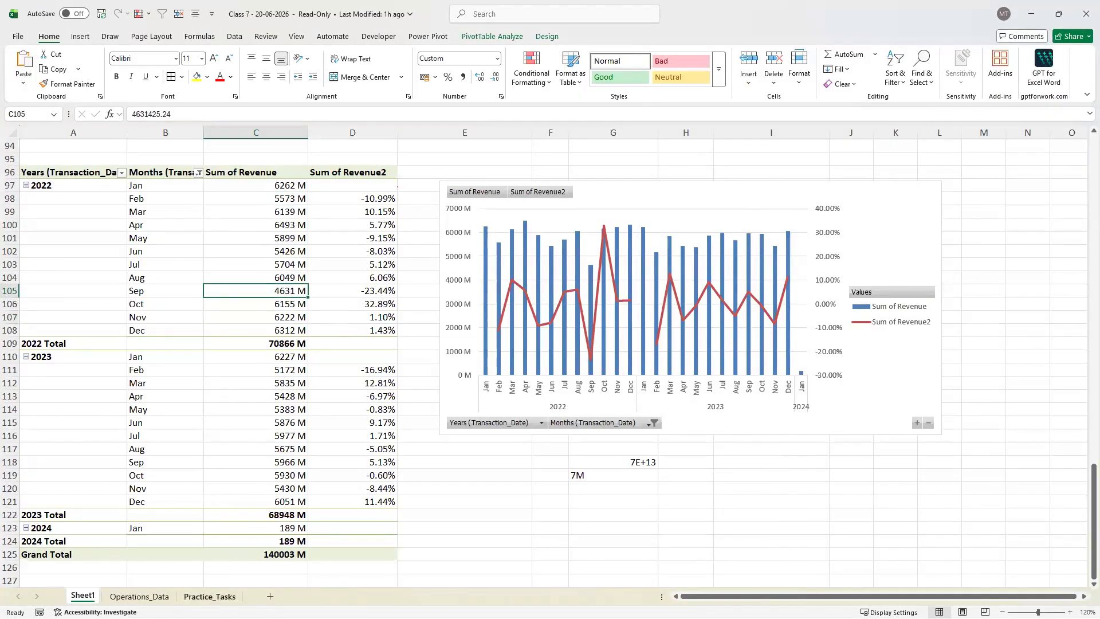
# Check the Practice_Tasks sheet for the remaining tasks and return to the monthly revenue pivot table on Sheet1
pyautogui.hotkey('ctrl', 'pagedown')
pyautogui.hotkey('ctrl', 'pagedown')
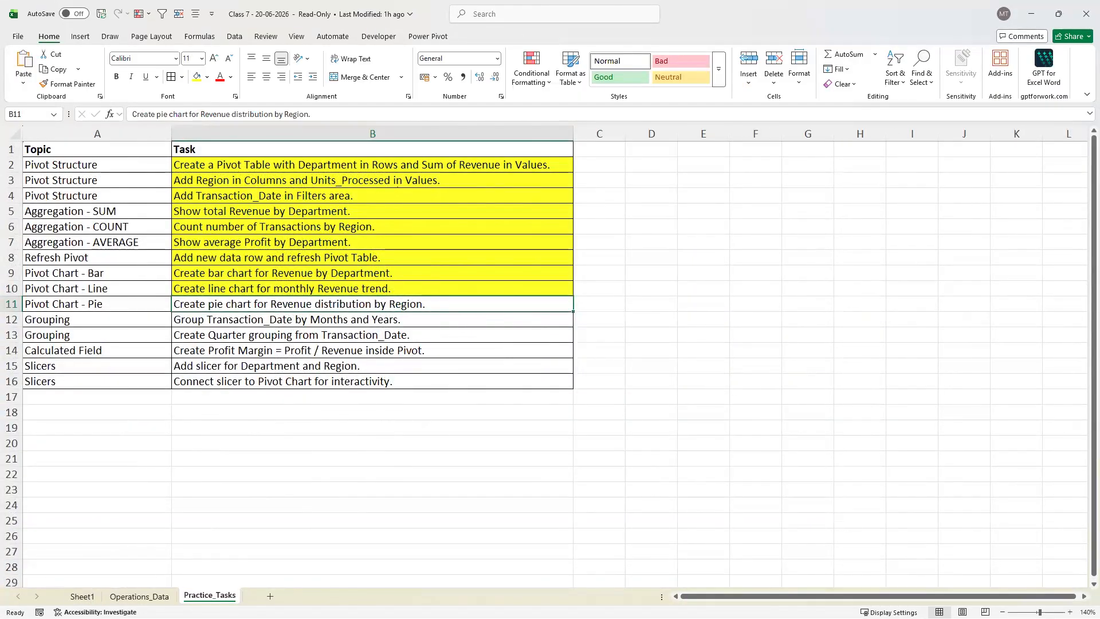
pyautogui.hotkey('ctrl', 'pageup')
pyautogui.hotkey('ctrl', 'pageup')
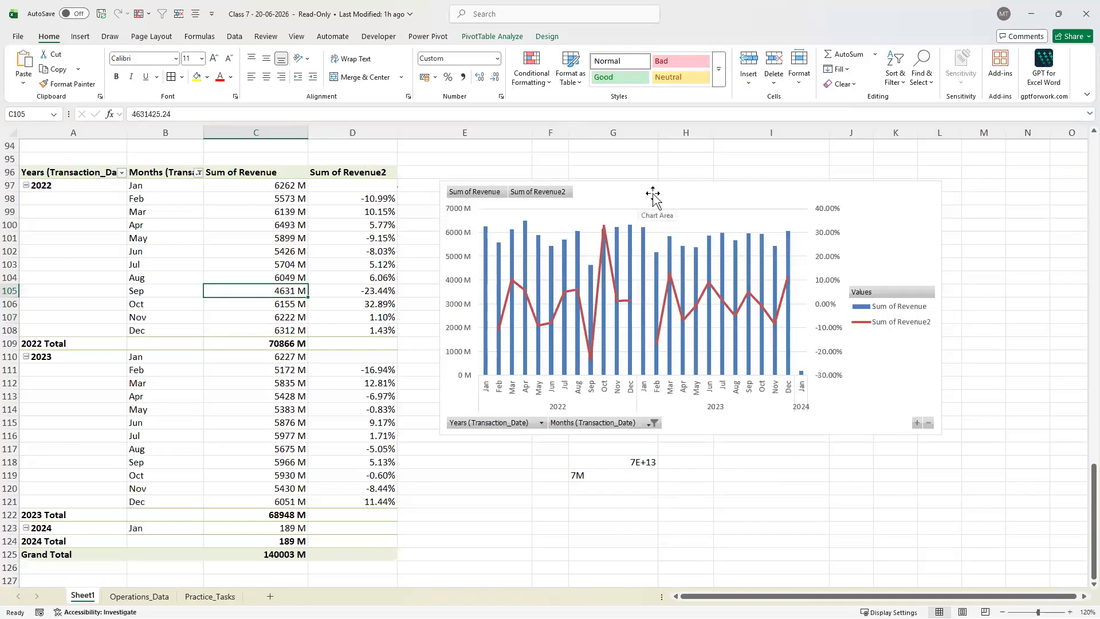
# Make the combo PivotChart slightly taller and look at its chart elements and style options without changing them
pyautogui.click(648, 197)
pyautogui.moveTo(940, 435); pyautogui.dragTo(939, 439)
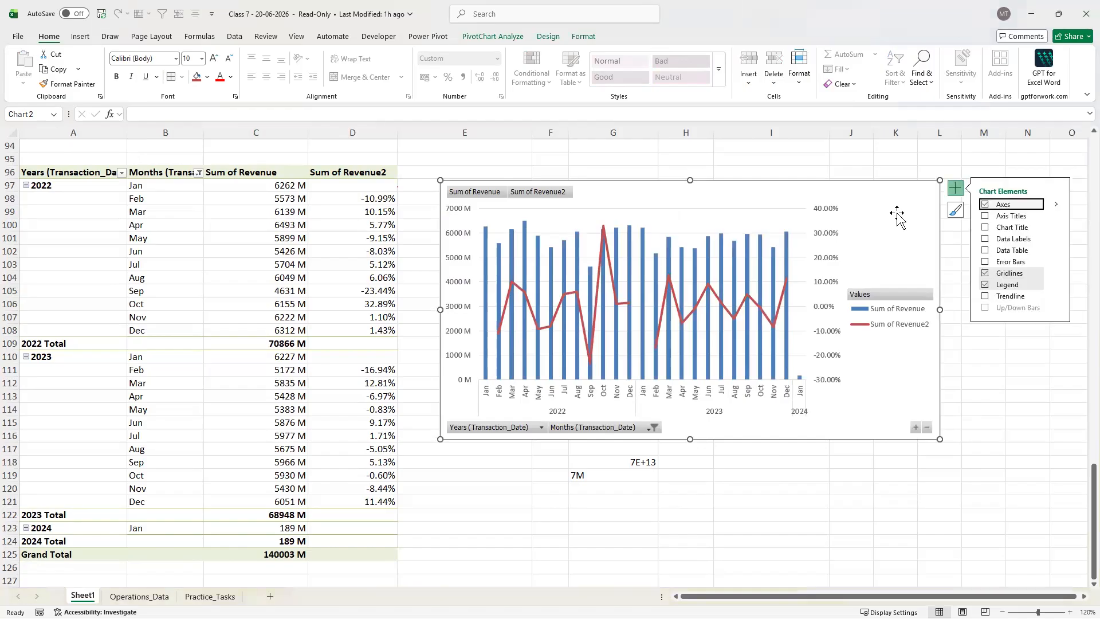
pyautogui.click(905, 159)
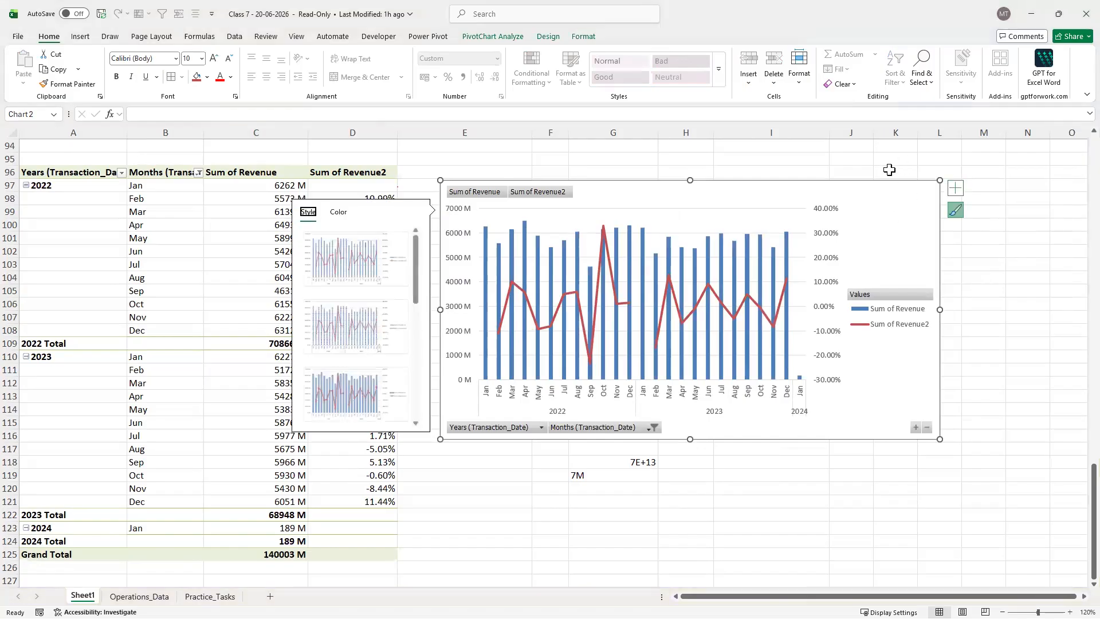
pyautogui.click(904, 225)
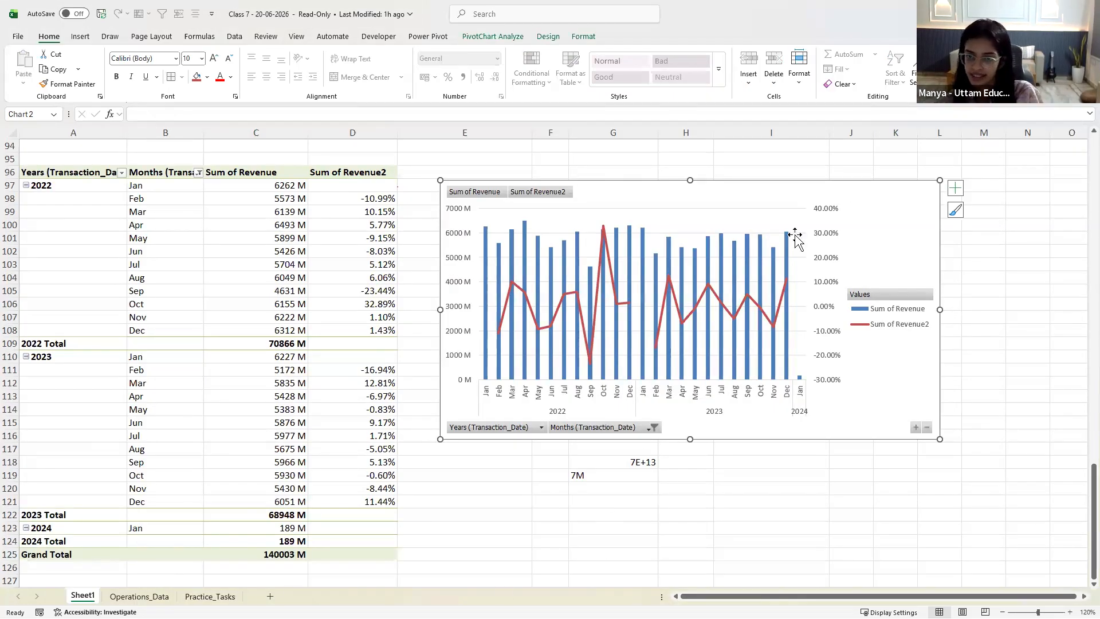
# Cut the combo PivotChart from Sheet1 and paste it into a new worksheet, positioned over columns B to L
pyautogui.moveTo(867, 201); pyautogui.dragTo(869, 200)
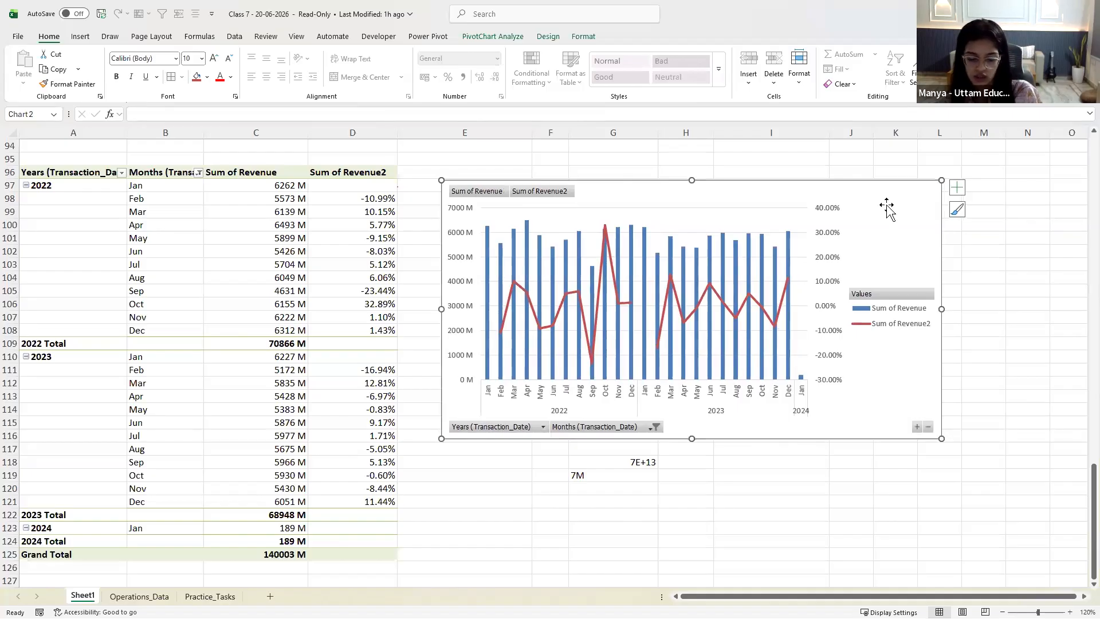
pyautogui.press('Delete')
pyautogui.click(270, 597)
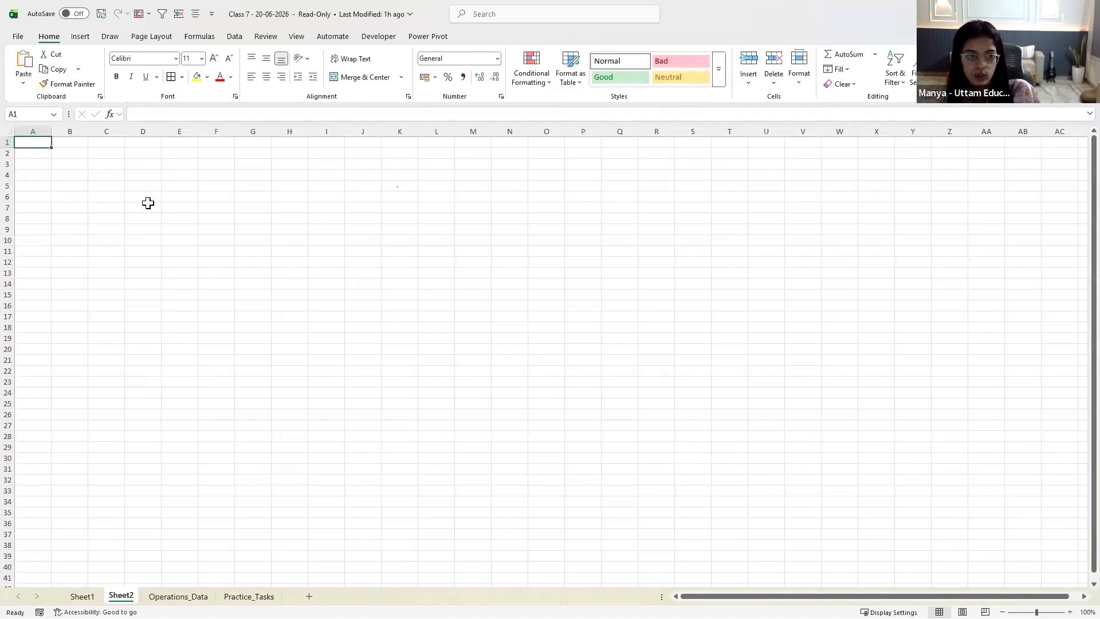
pyautogui.hotkey('ctrl', 'v')
pyautogui.moveTo(400, 307); pyautogui.dragTo(422, 315)
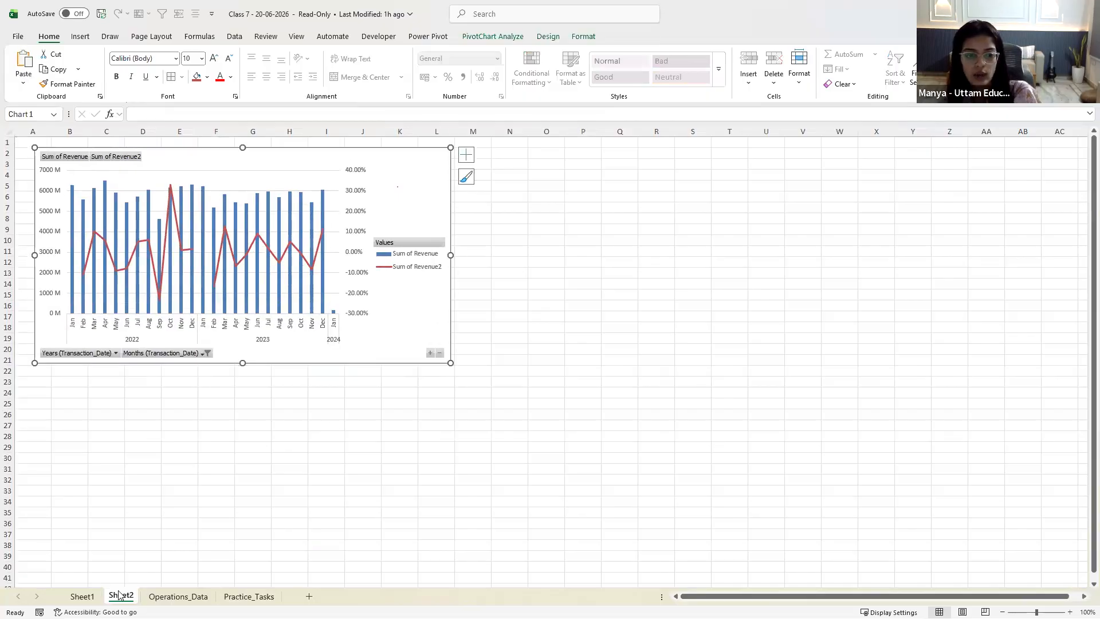
# Test the pivot link by collapsing the Years field in Sheet1's pivot table and expanding it from the chart on Sheet2
pyautogui.hotkey('ctrl', 'pageup')
pyautogui.click(260, 303)
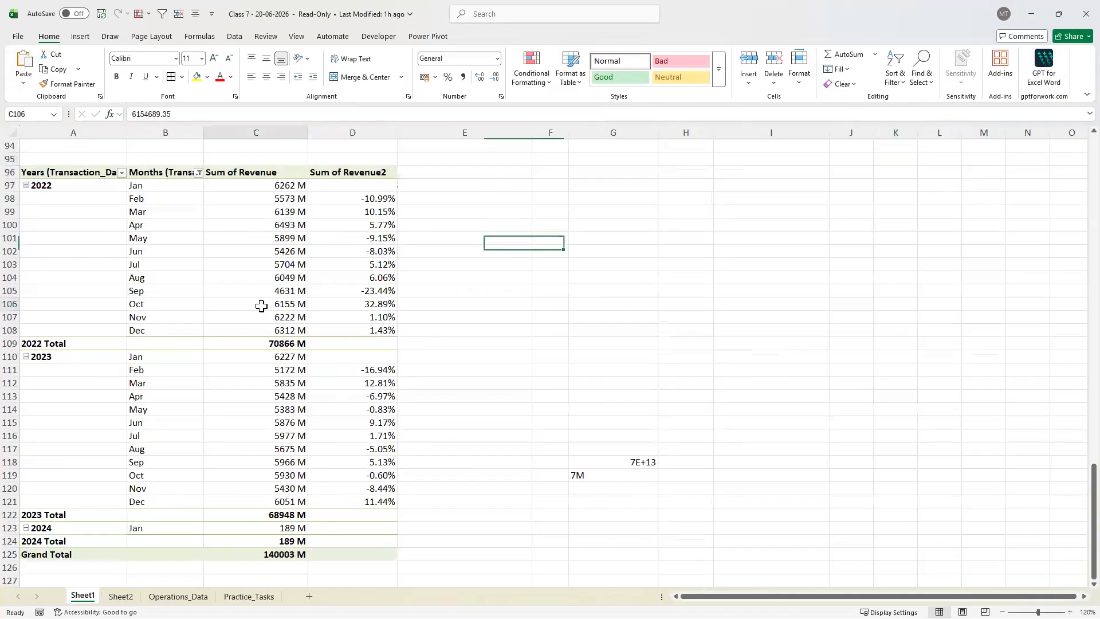
pyautogui.click(105, 198)
pyautogui.click(86, 184)
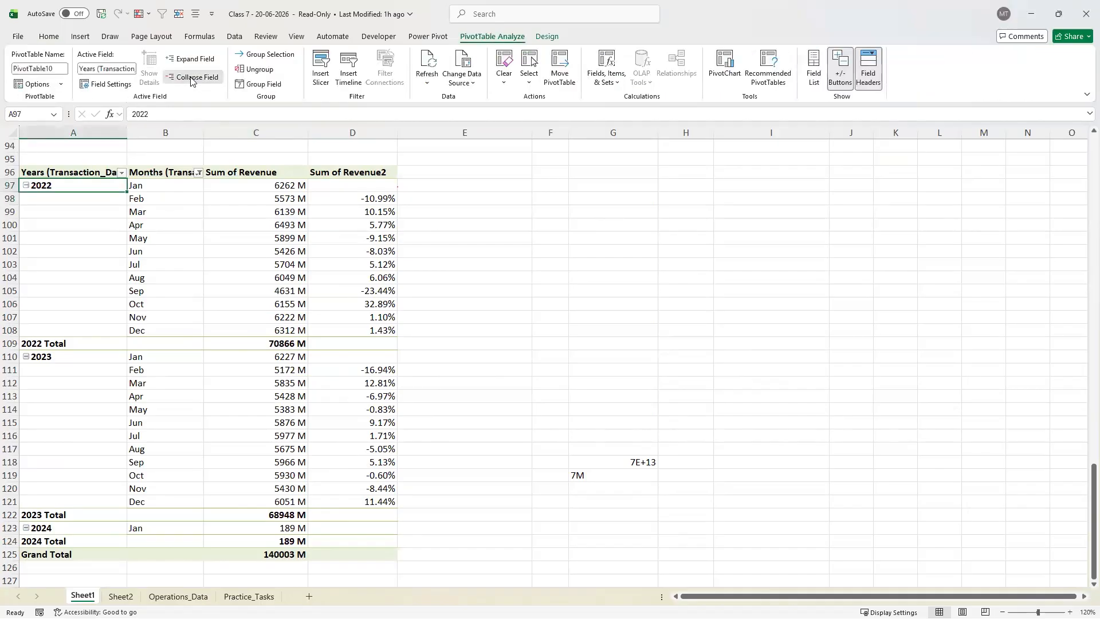
pyautogui.click(192, 76)
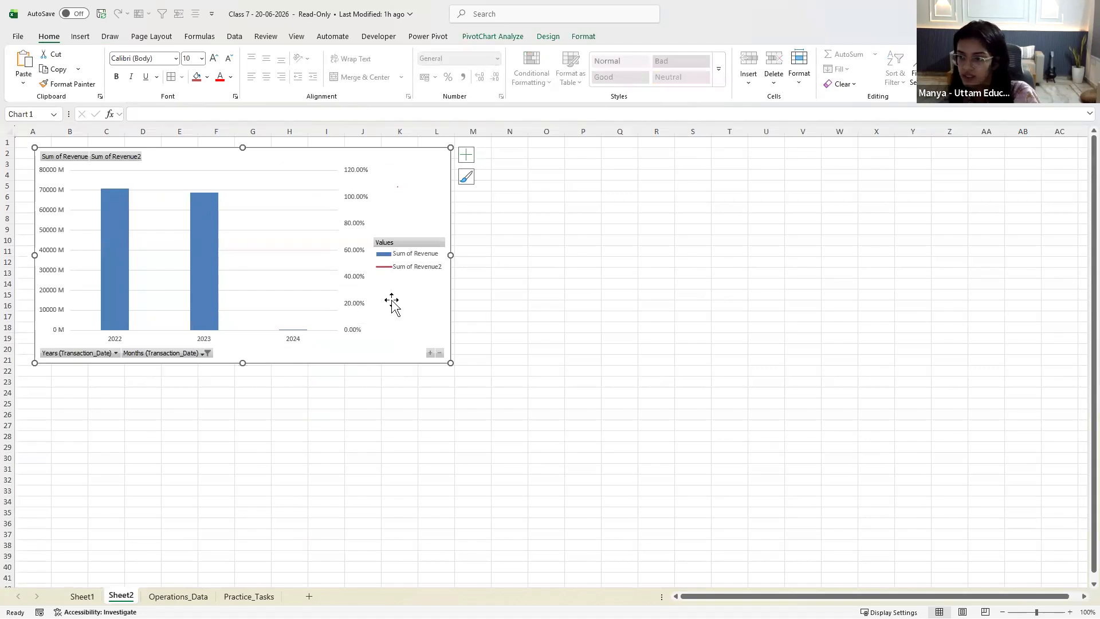
pyautogui.click(431, 353)
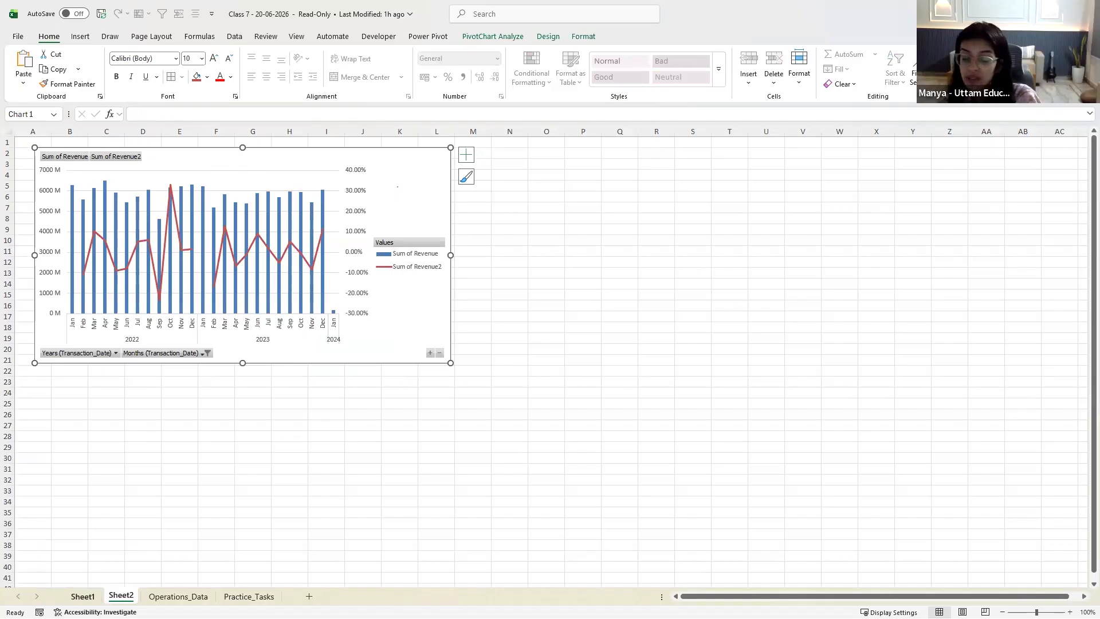
pyautogui.hotkey('ctrl', 'pageup')
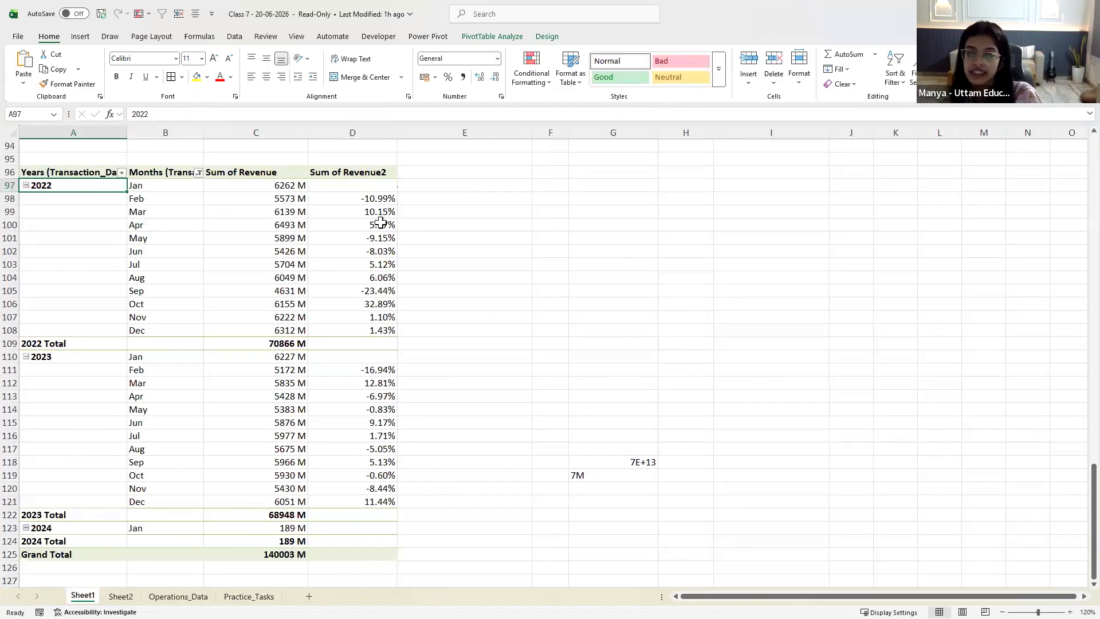
# Check the next practice task and change Sheet1's region count pivot table to show Sum of Revenue instead of Count of Transaction_ID
pyautogui.moveTo(381, 222)
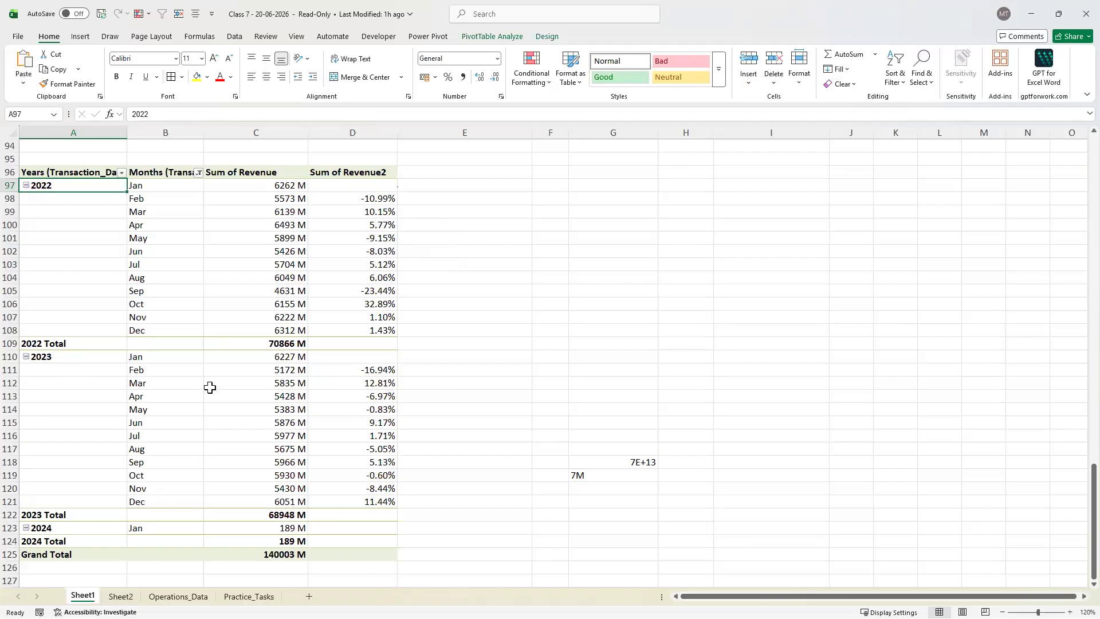
pyautogui.click(248, 596)
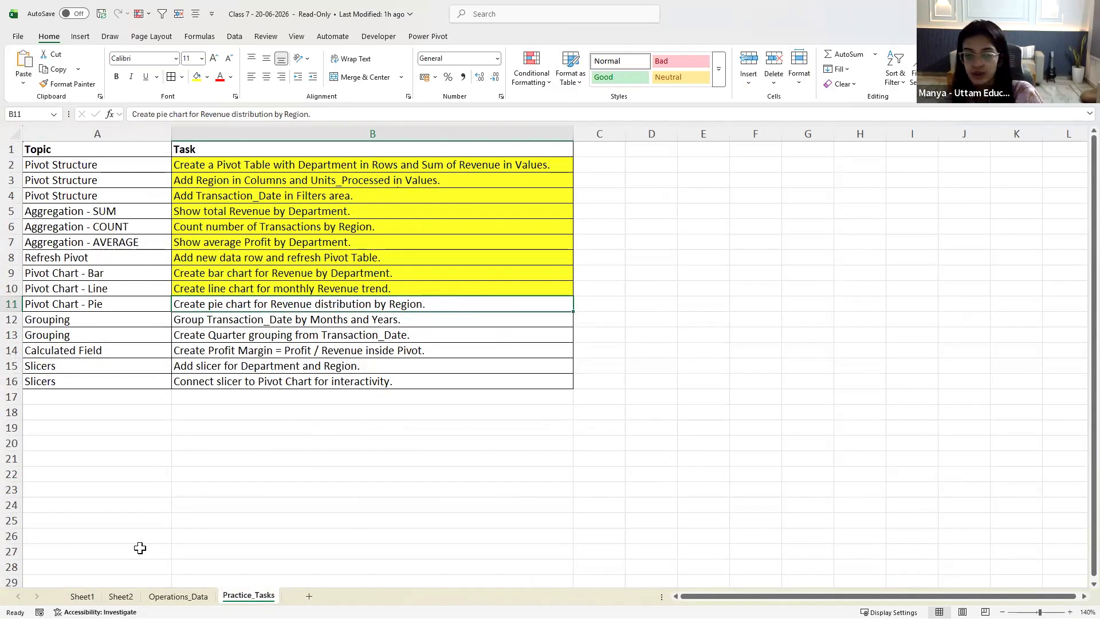
pyautogui.click(85, 595)
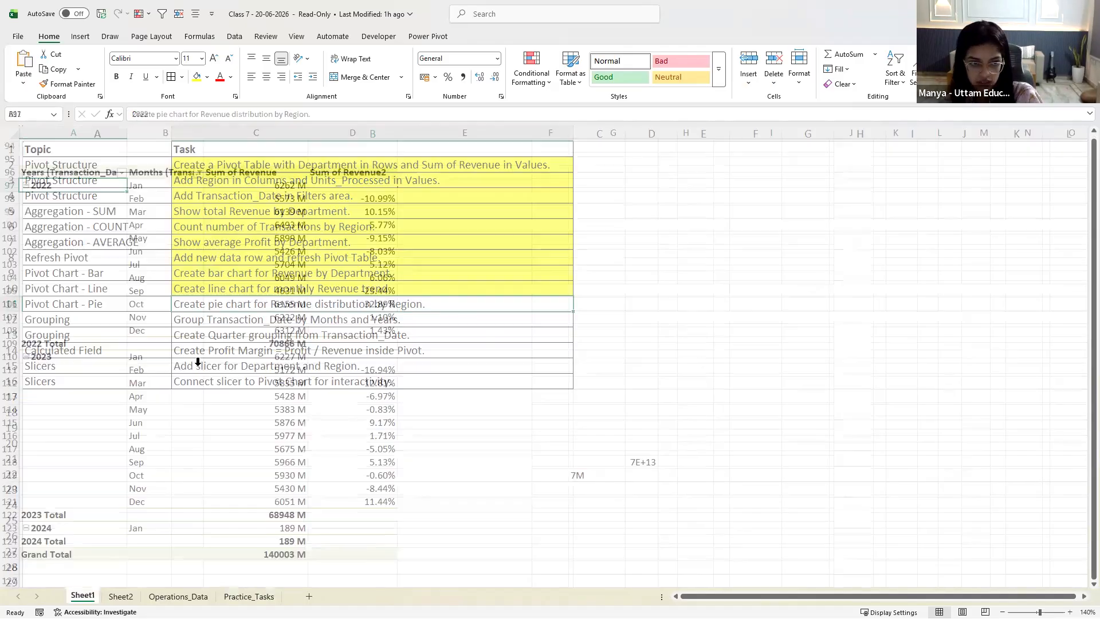
pyautogui.scroll(19, 198, 361)
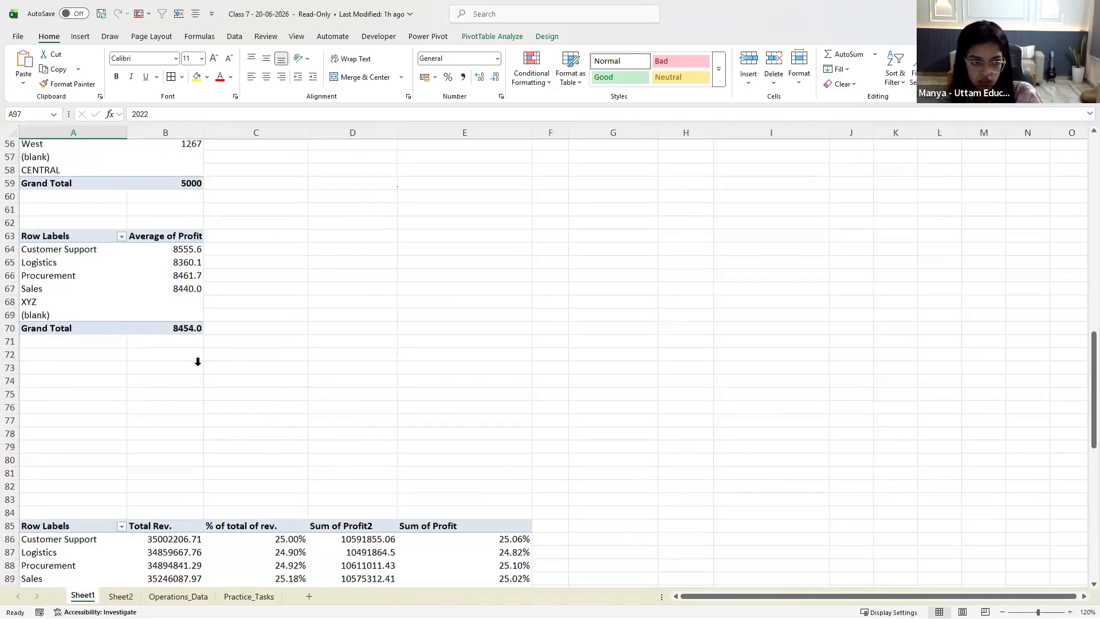
pyautogui.click(96, 368)
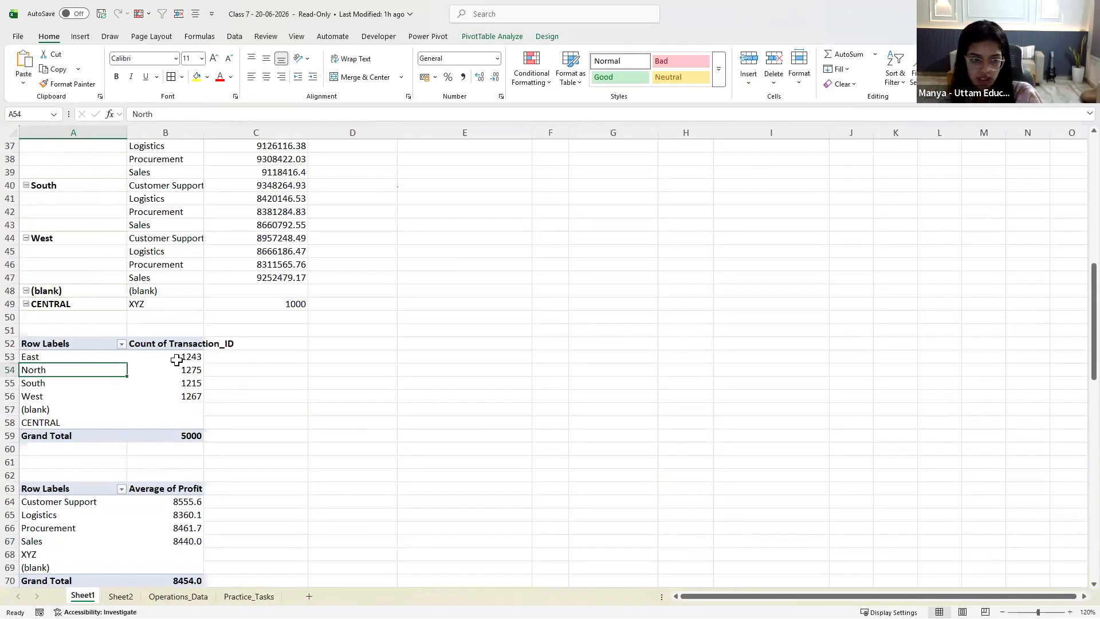
pyautogui.rightClick(88, 373)
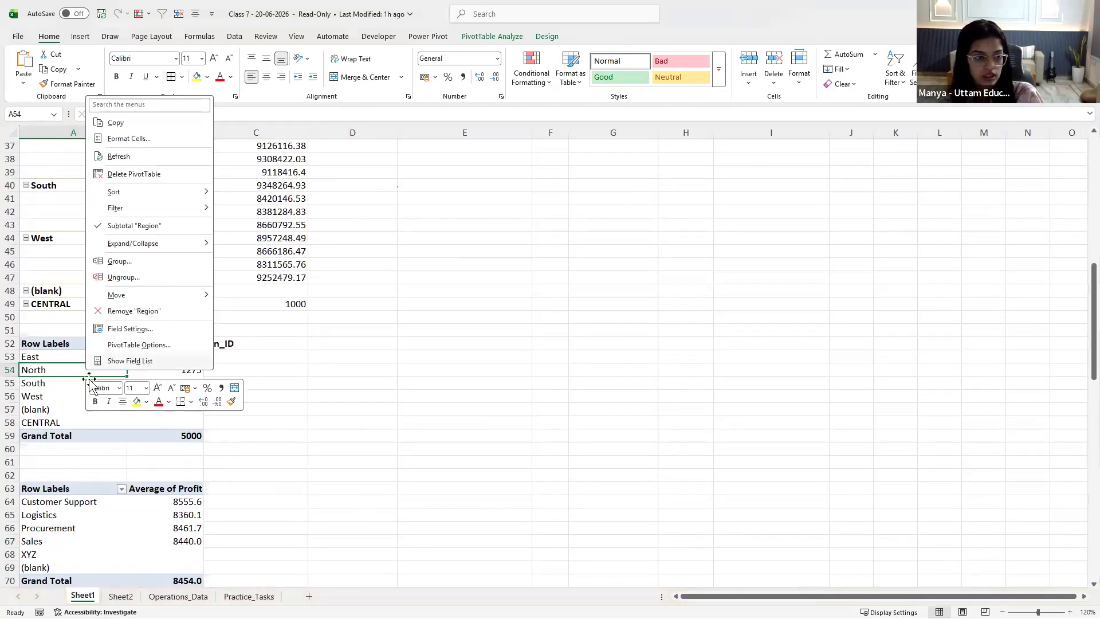
pyautogui.click(145, 360)
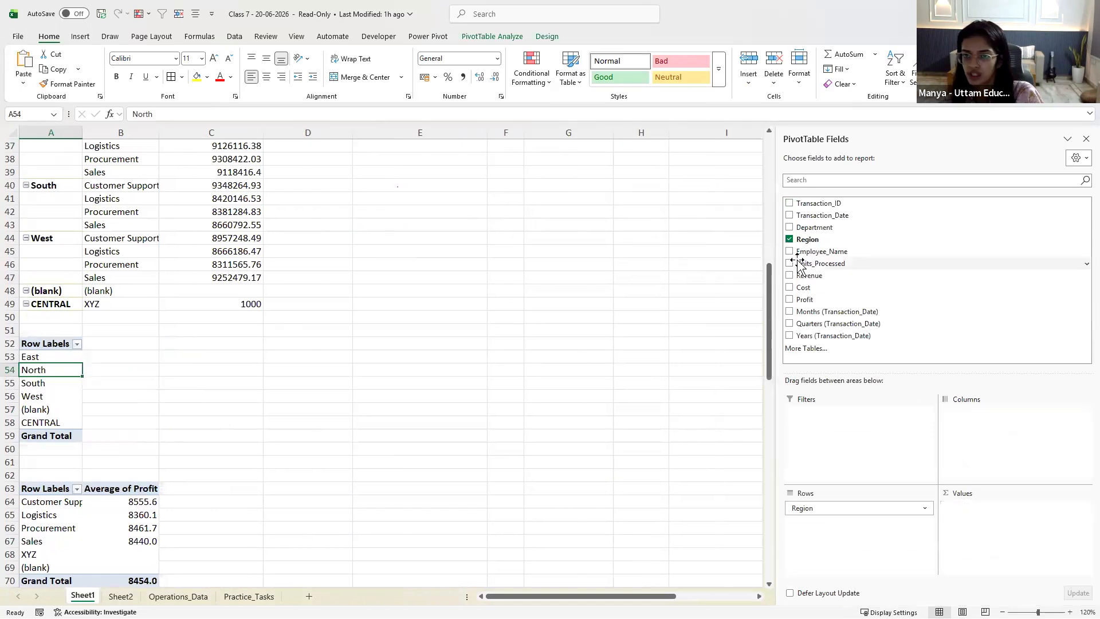
pyautogui.click(789, 276)
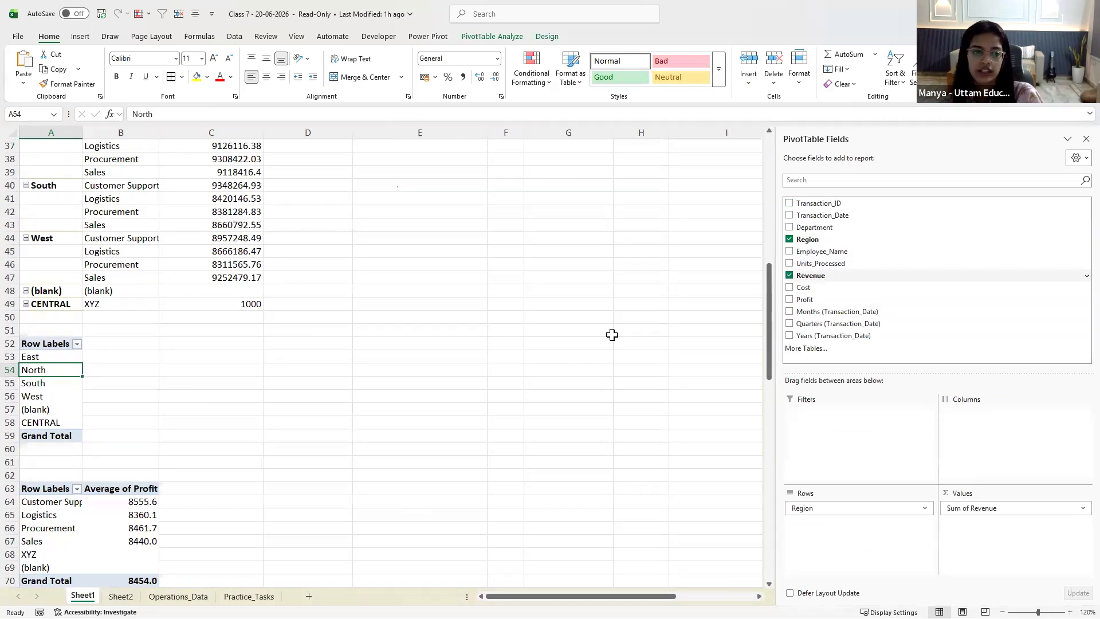
pyautogui.click(610, 333)
# Insert a pie PivotChart based on the region revenue pivot table in A52:B59
pyautogui.click(48, 344)
pyautogui.moveTo(88, 356); pyautogui.dragTo(118, 433)
pyautogui.click(492, 36)
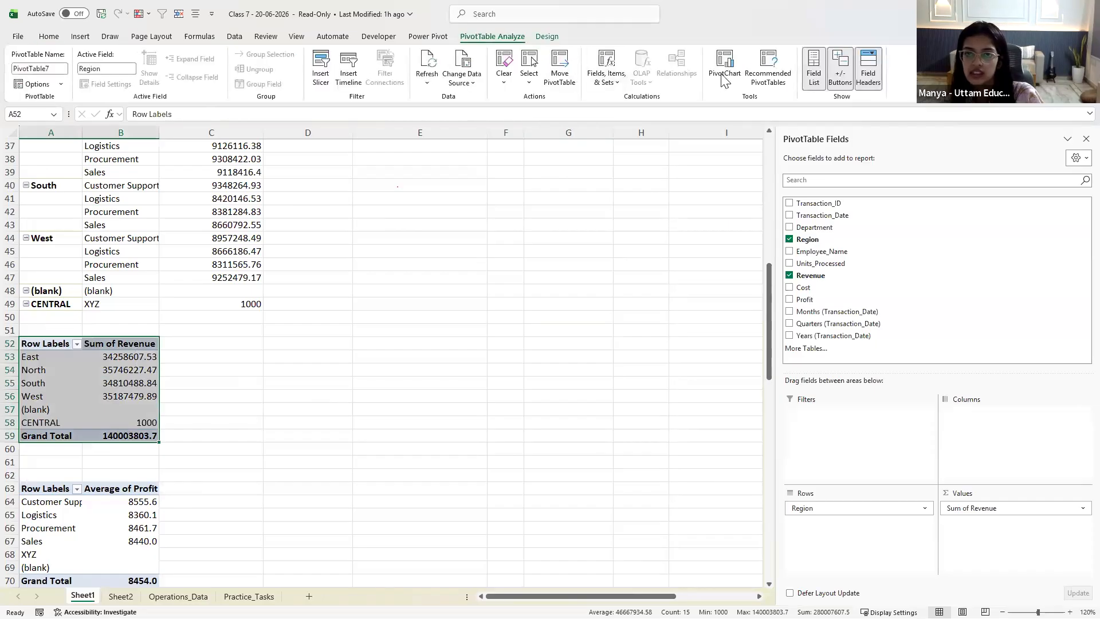
pyautogui.click(724, 68)
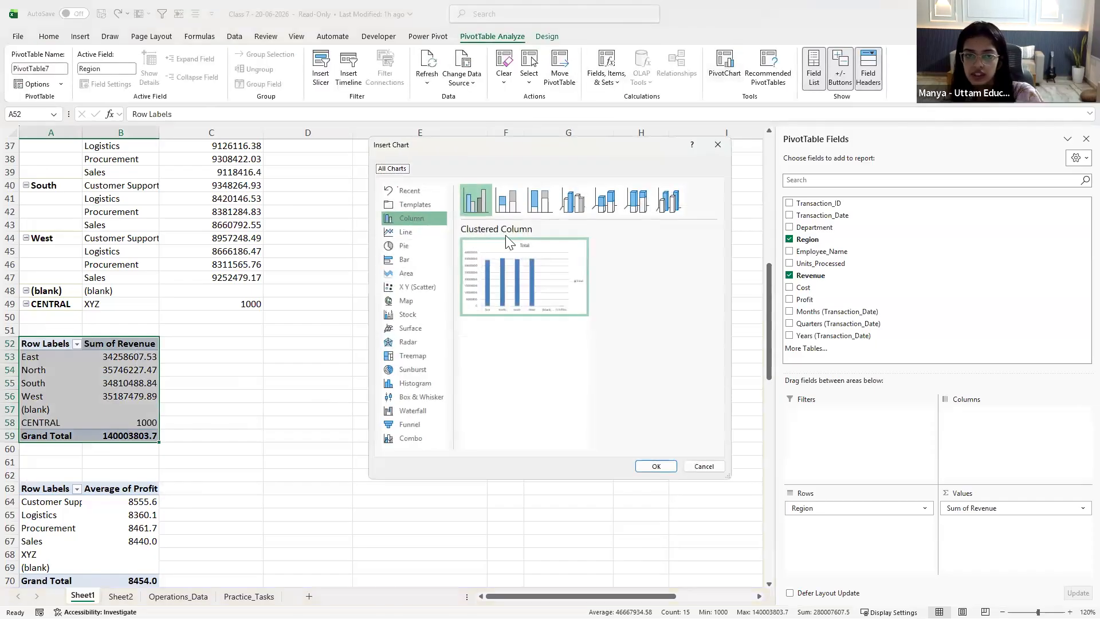
pyautogui.click(404, 246)
pyautogui.click(652, 461)
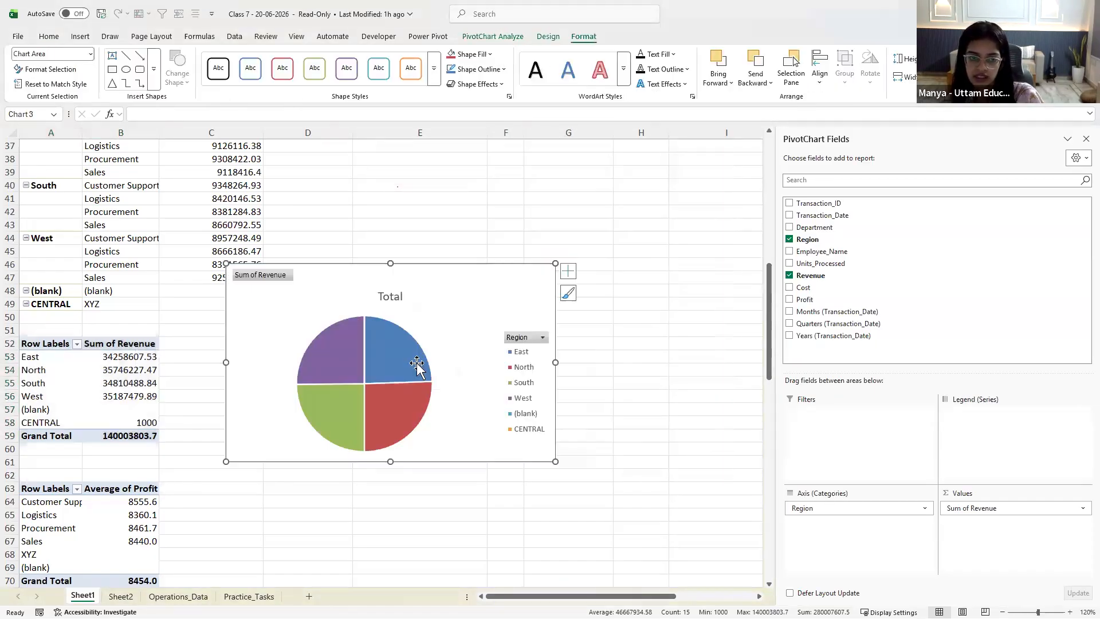
# Place the pie chart beside the region revenue pivot table and make it slightly shorter
pyautogui.moveTo(435, 319); pyautogui.dragTo(414, 346)
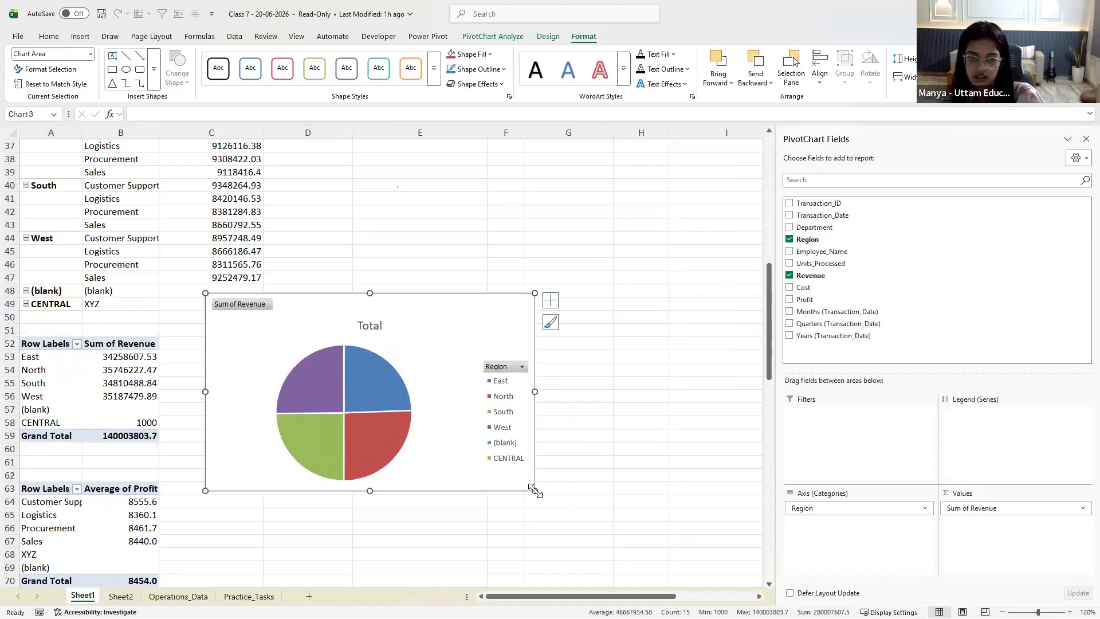
pyautogui.moveTo(533, 489); pyautogui.dragTo(530, 469)
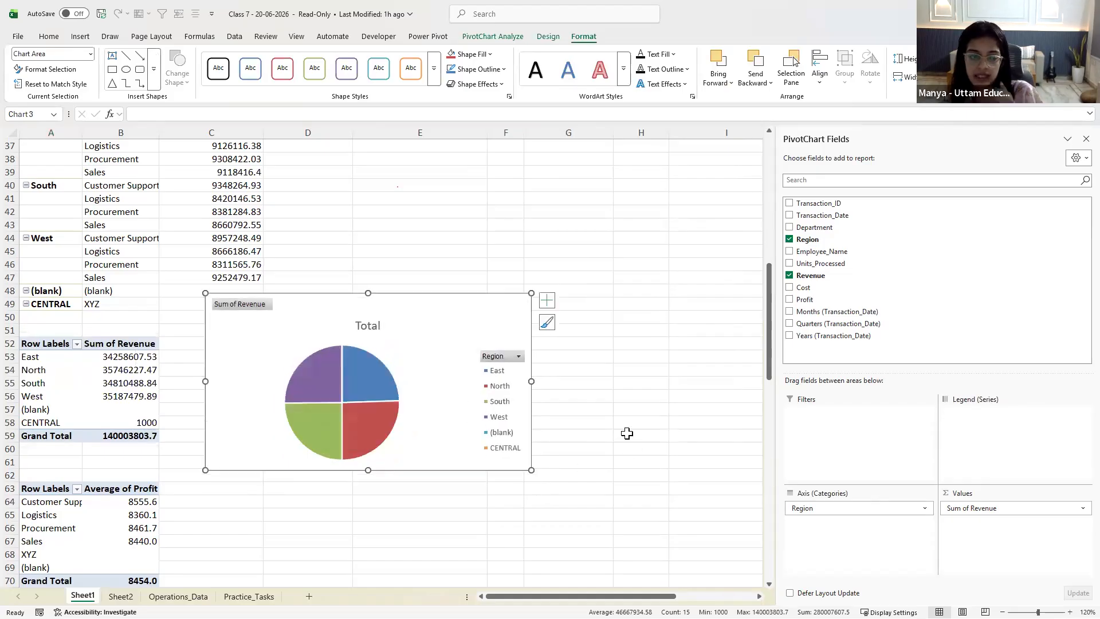
pyautogui.click(626, 434)
# Compare the pivot table's region labels and revenue values, including CENTRAL, with the slices and legend of the pie chart
pyautogui.moveTo(55, 339); pyautogui.dragTo(134, 432)
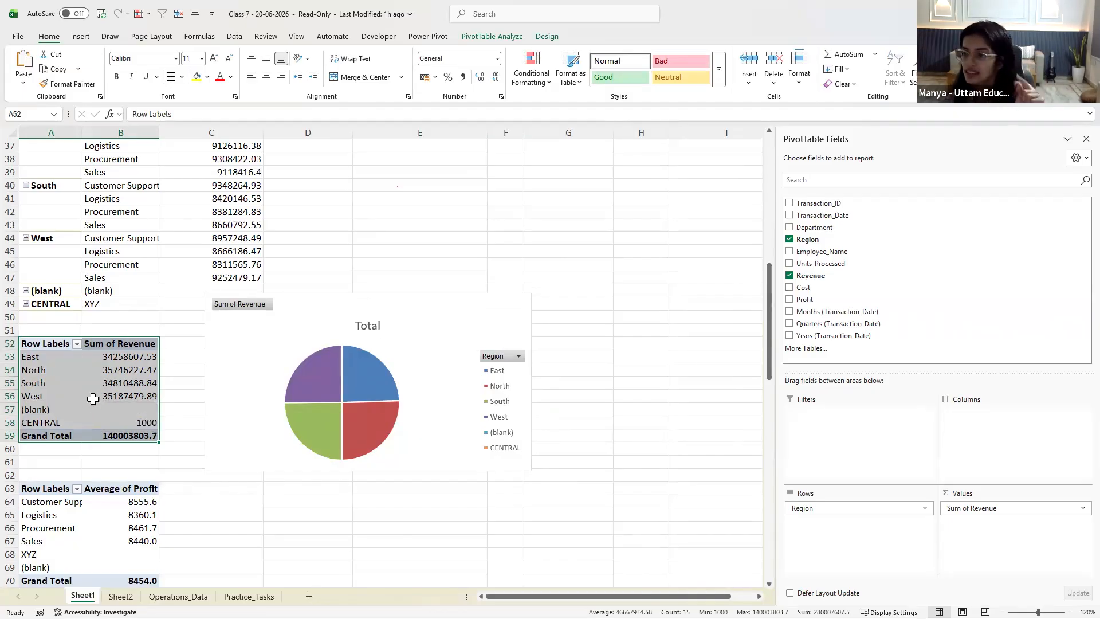
pyautogui.click(68, 410)
pyautogui.click(55, 438)
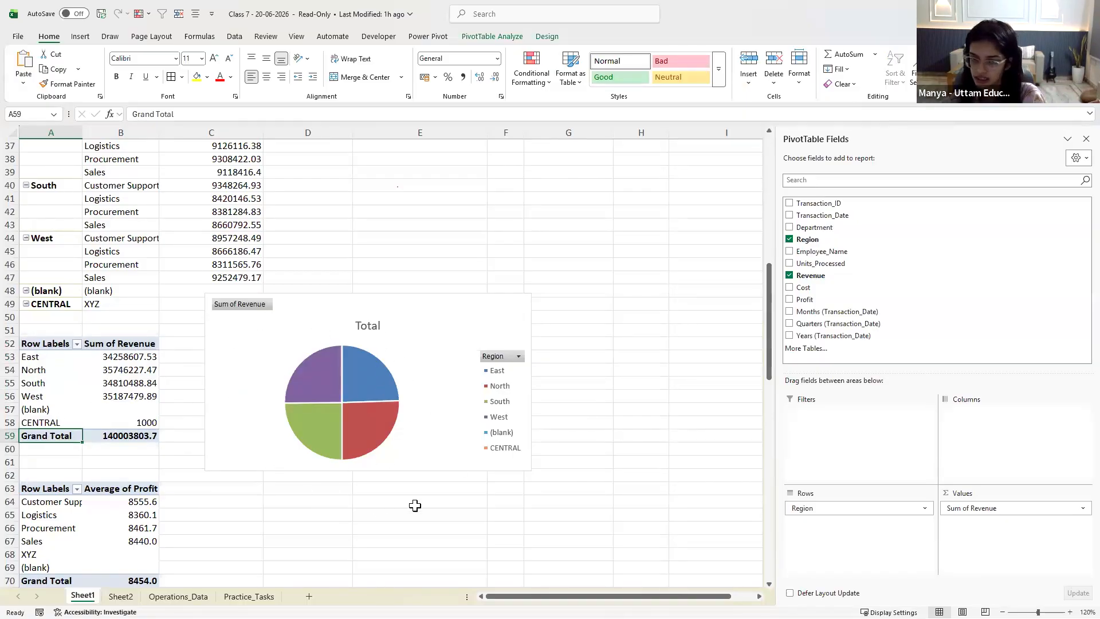
pyautogui.click(55, 350)
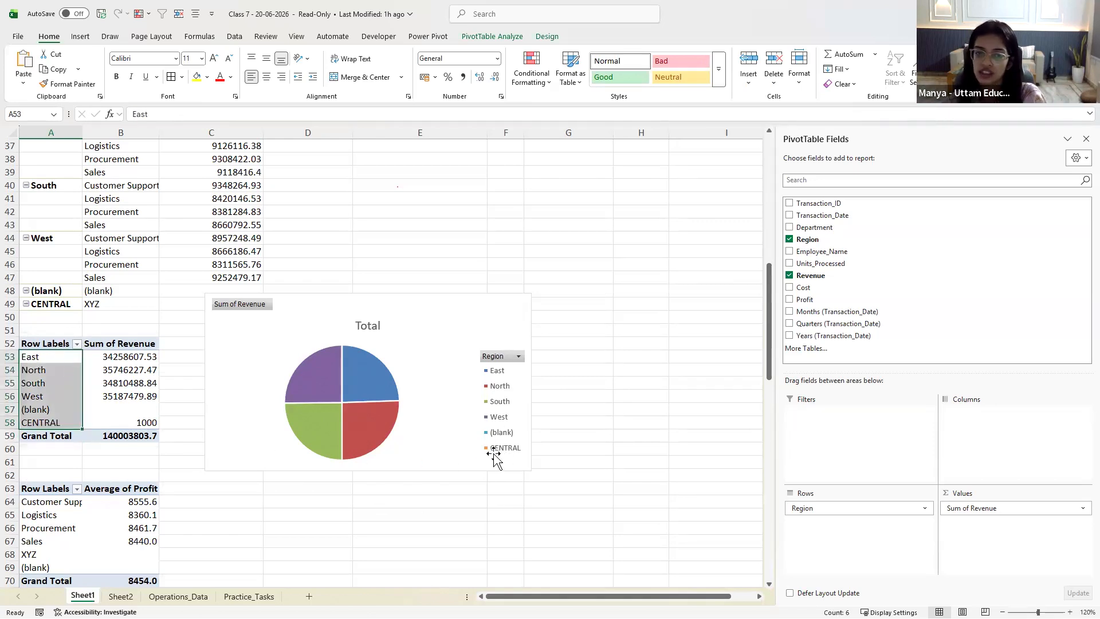
pyautogui.click(146, 424)
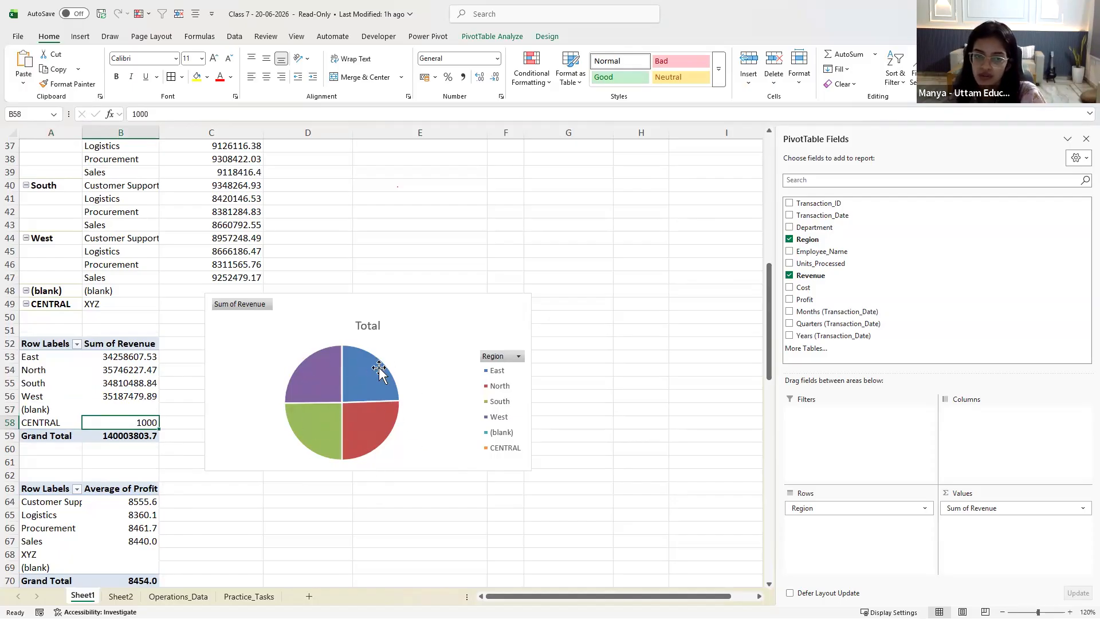
# Add data labels to the region pie chart and place them at Outside End
pyautogui.click(427, 318)
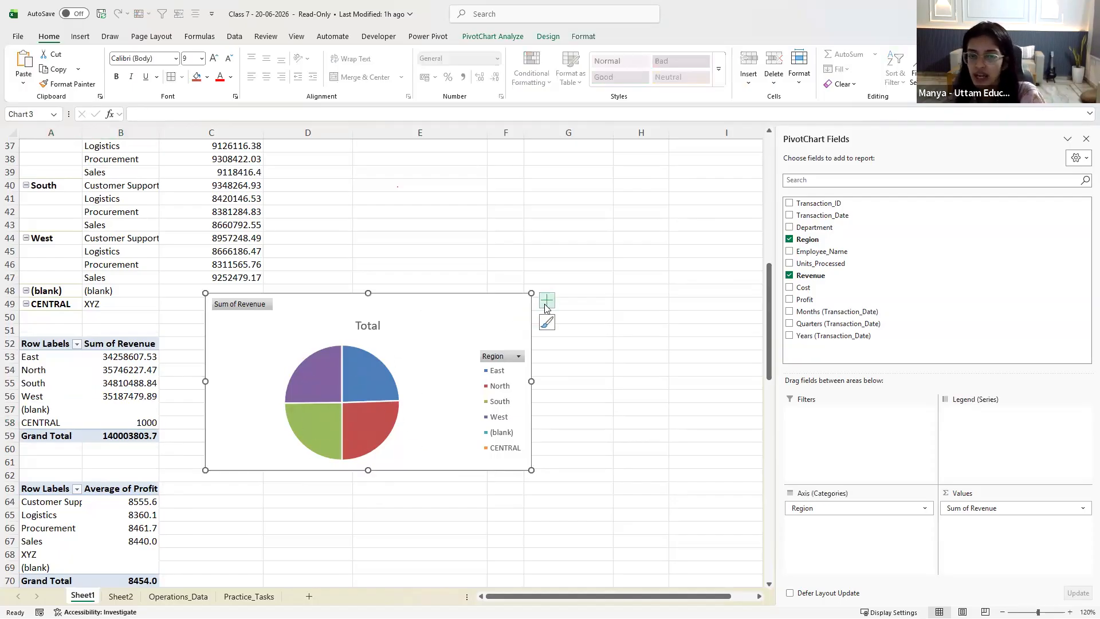
pyautogui.click(546, 302)
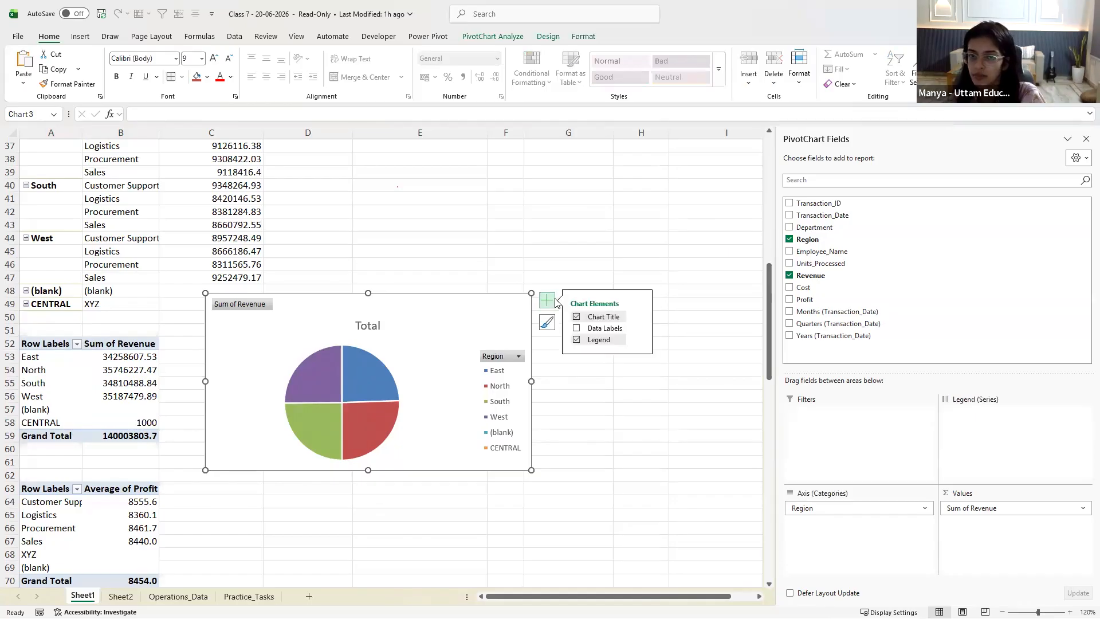
pyautogui.click(576, 328)
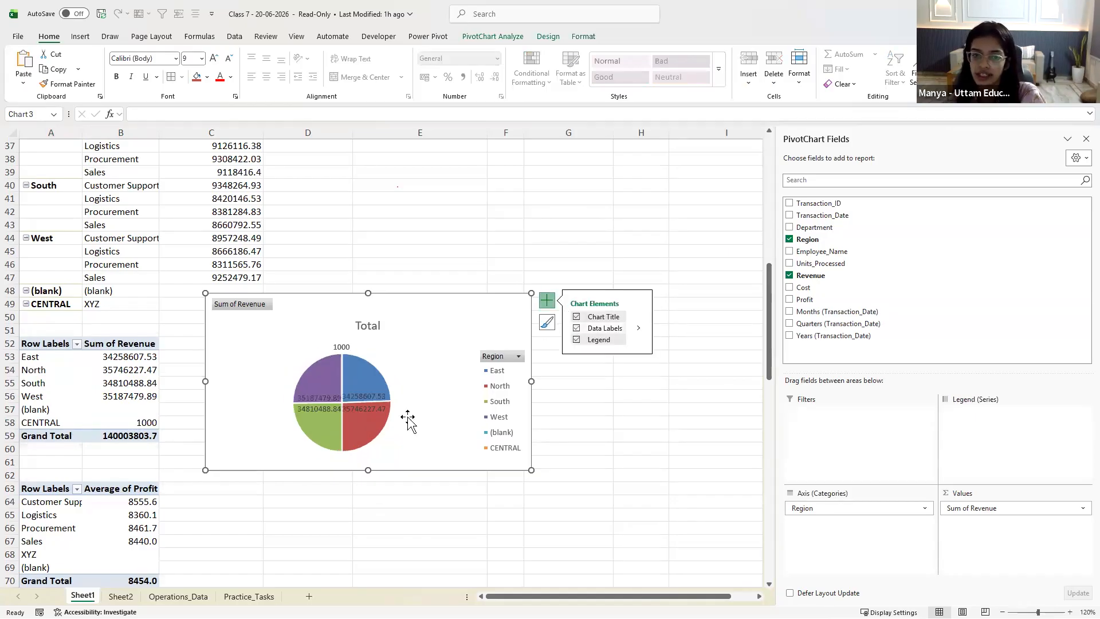
pyautogui.click(638, 328)
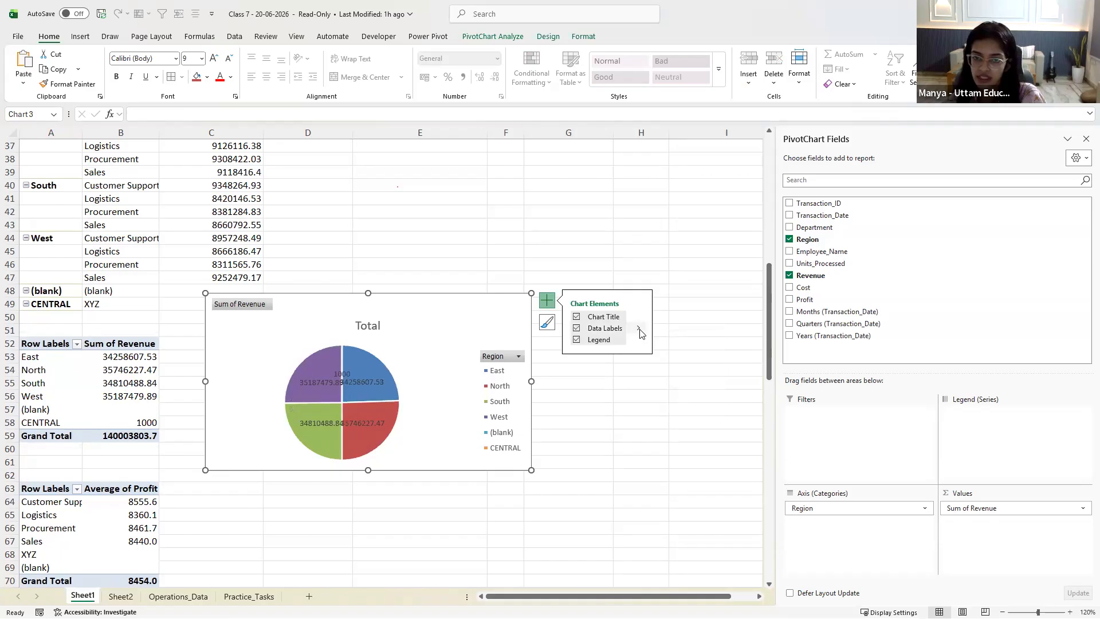
pyautogui.click(687, 367)
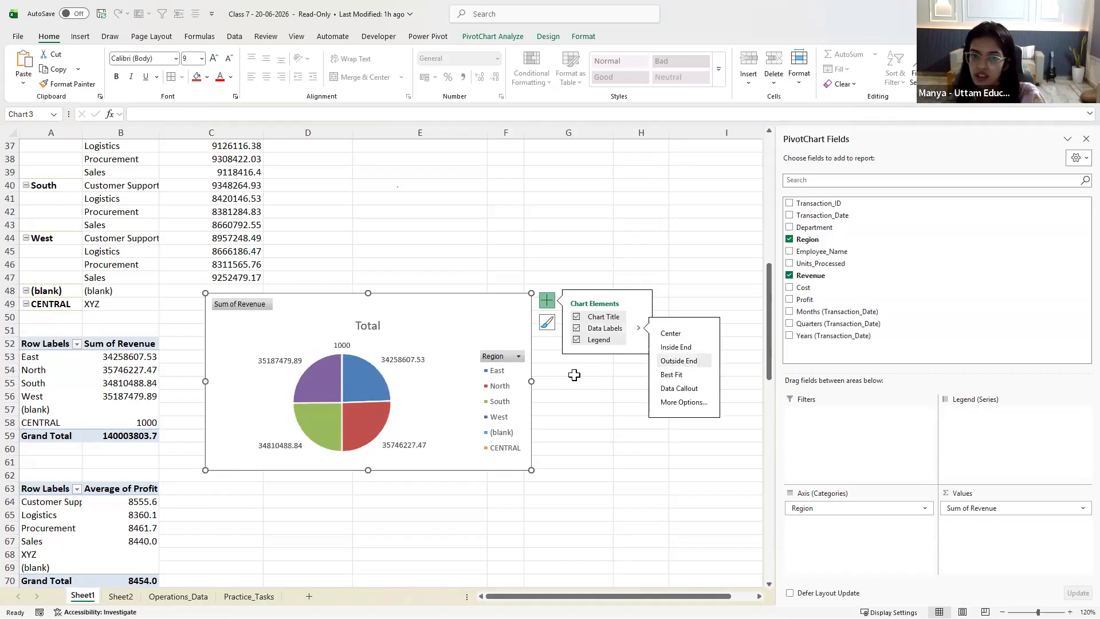
pyautogui.click(551, 408)
# Hide the PivotChart Fields pane and add data labels, without a data table, to the department revenue column chart on Sheet1
pyautogui.scroll(12, 517, 209)
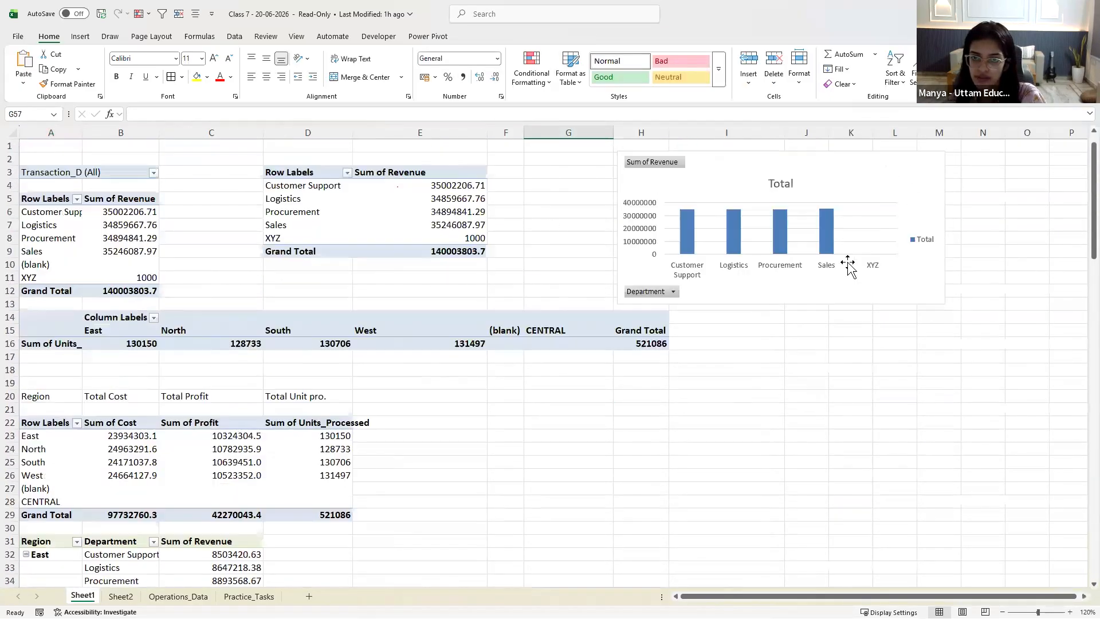
pyautogui.click(909, 172)
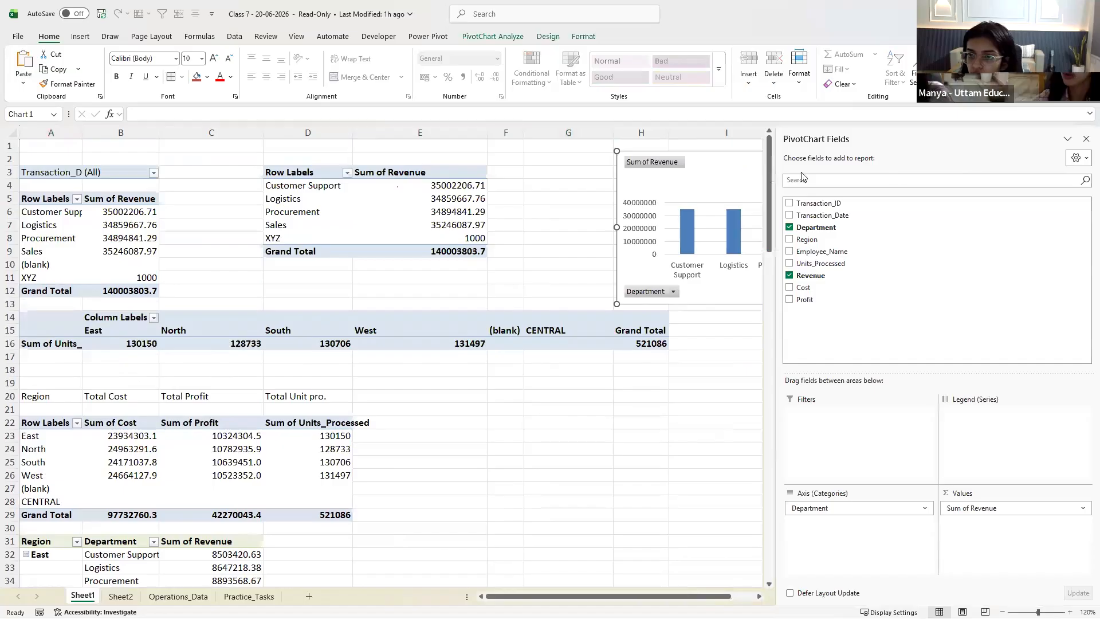
pyautogui.click(1085, 138)
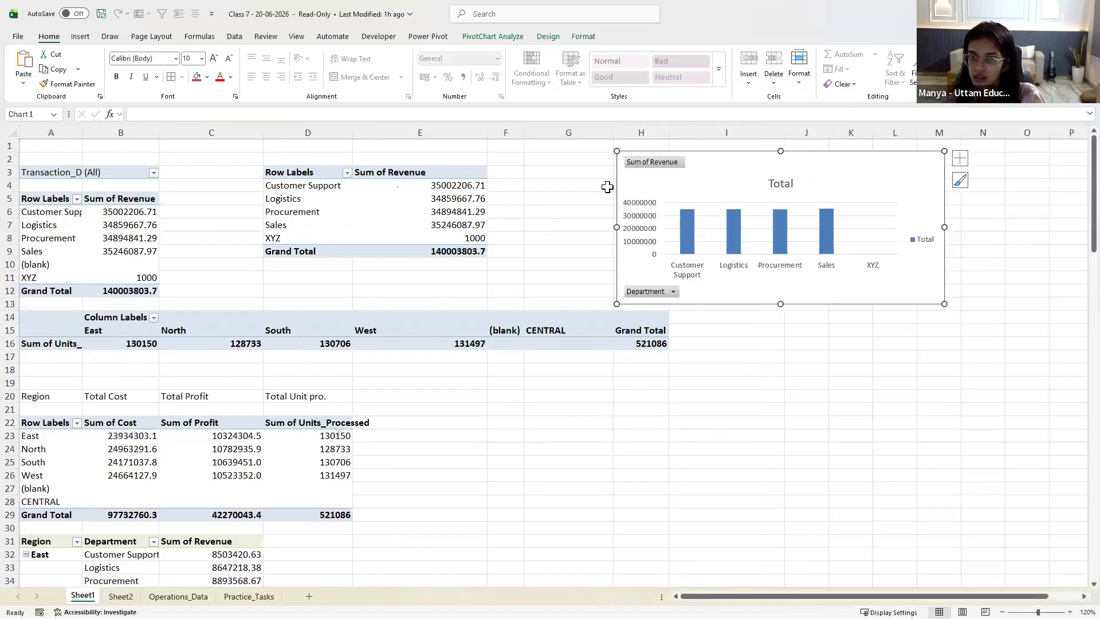
pyautogui.click(960, 160)
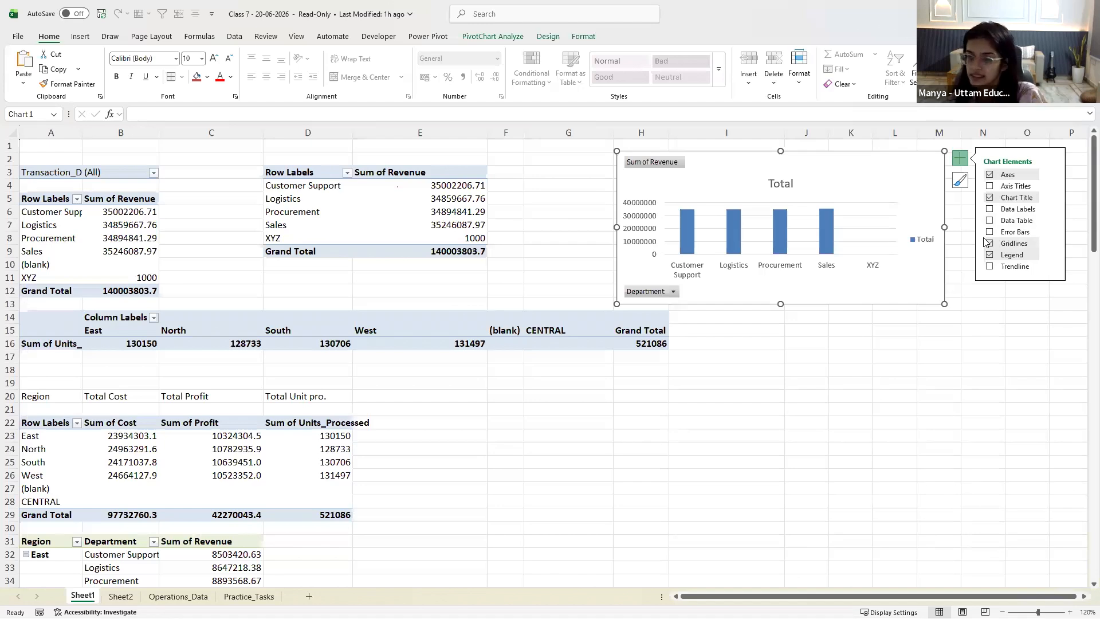
pyautogui.click(989, 209)
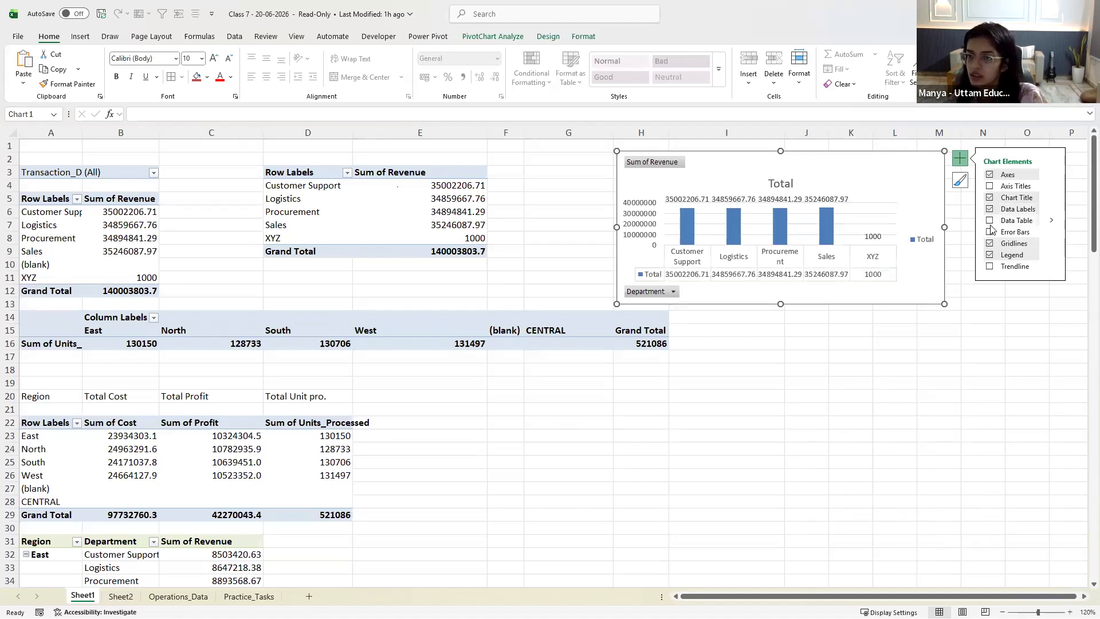
pyautogui.click(990, 225)
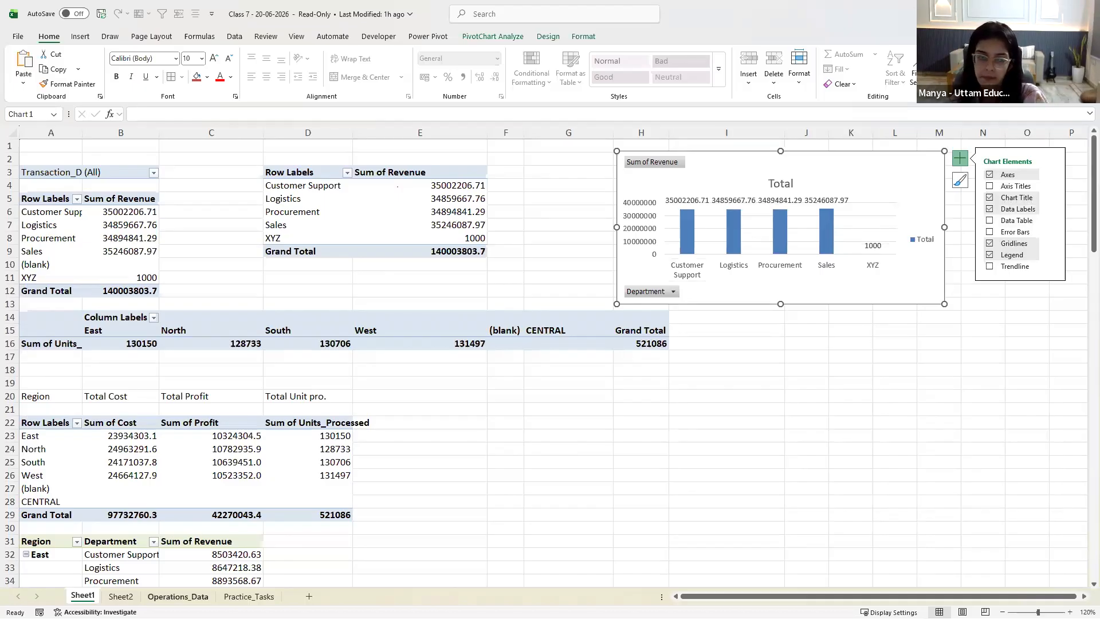
# Fill the pie chart task in B11 of Practice_Tasks yellow and select the two Grouping tasks in A12:B13
pyautogui.click(249, 596)
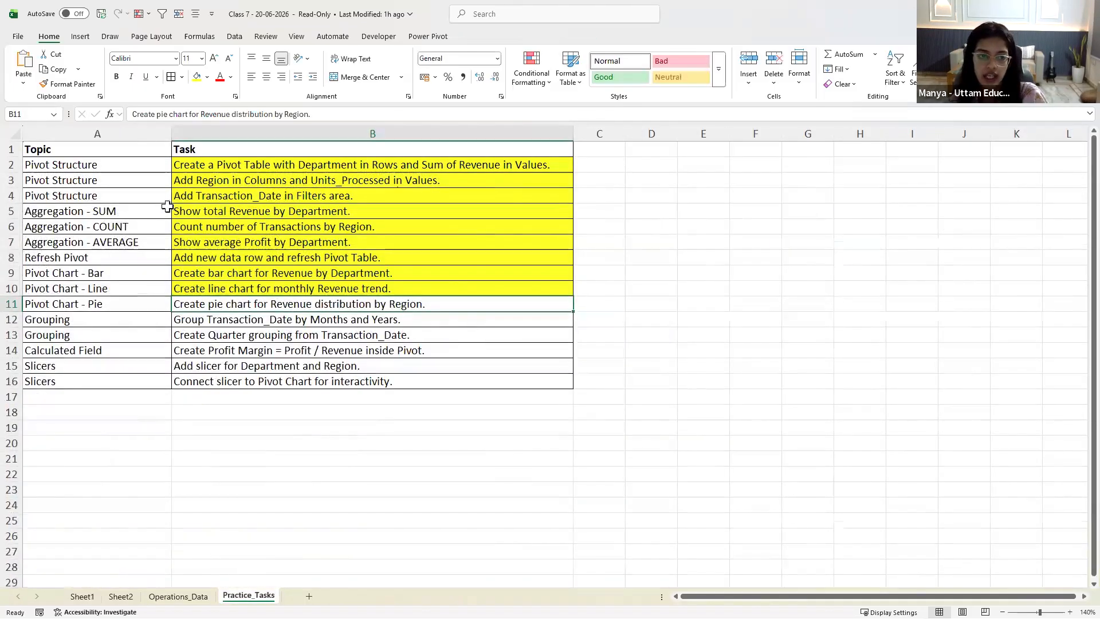
pyautogui.click(197, 77)
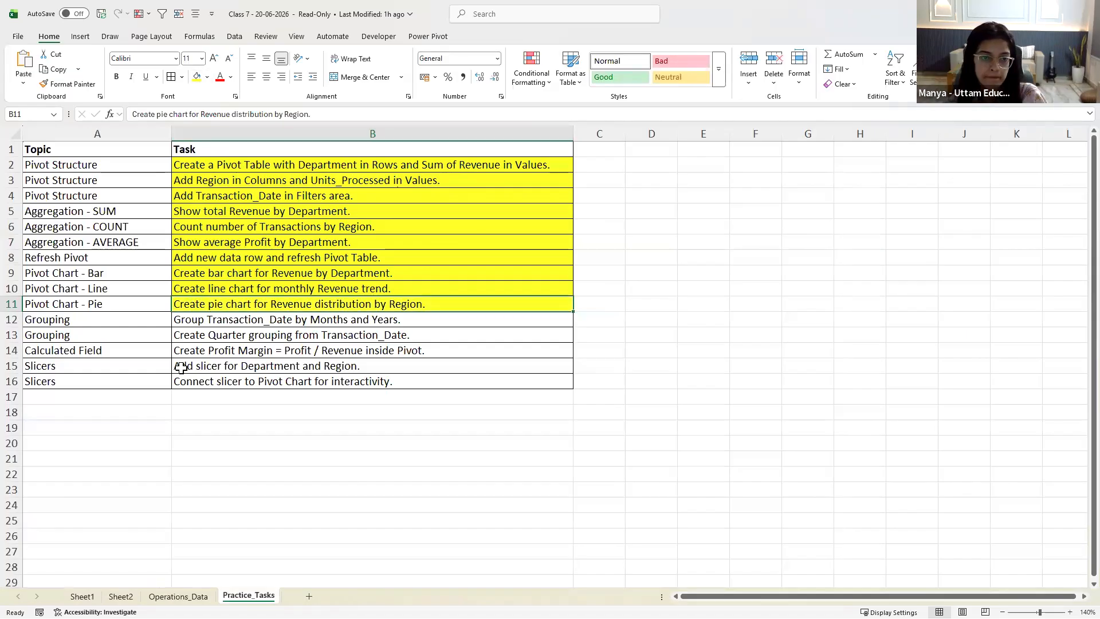
pyautogui.moveTo(166, 323); pyautogui.dragTo(202, 331)
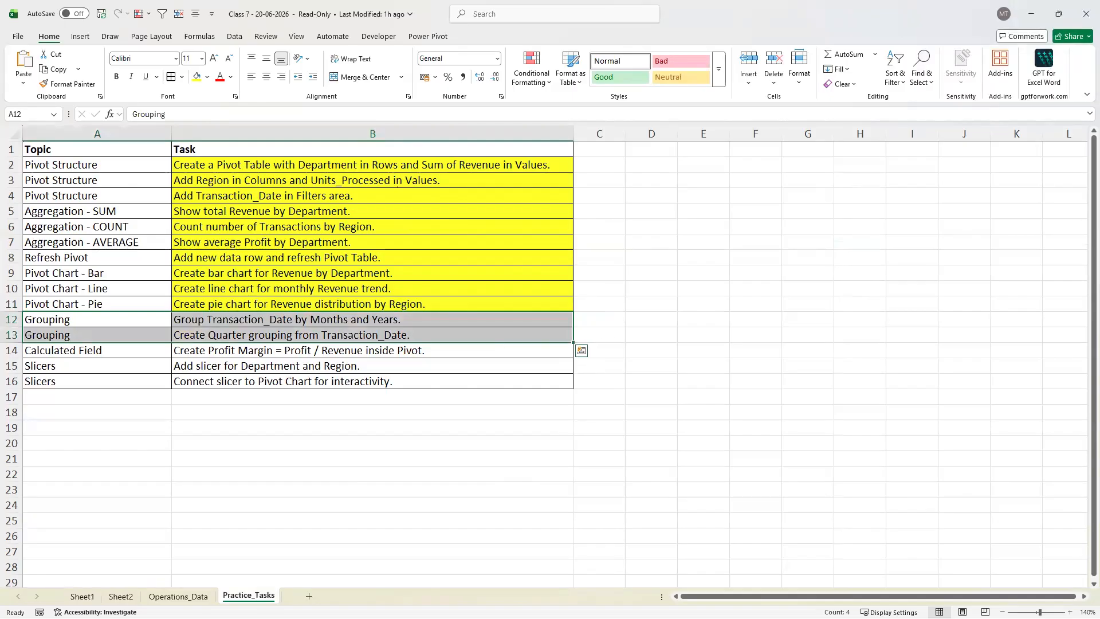
# Compare the region pie chart on Sheet1 with its source pivot table's region labels, revenue values and Grand Total
pyautogui.hotkey('alt', 'Tab')
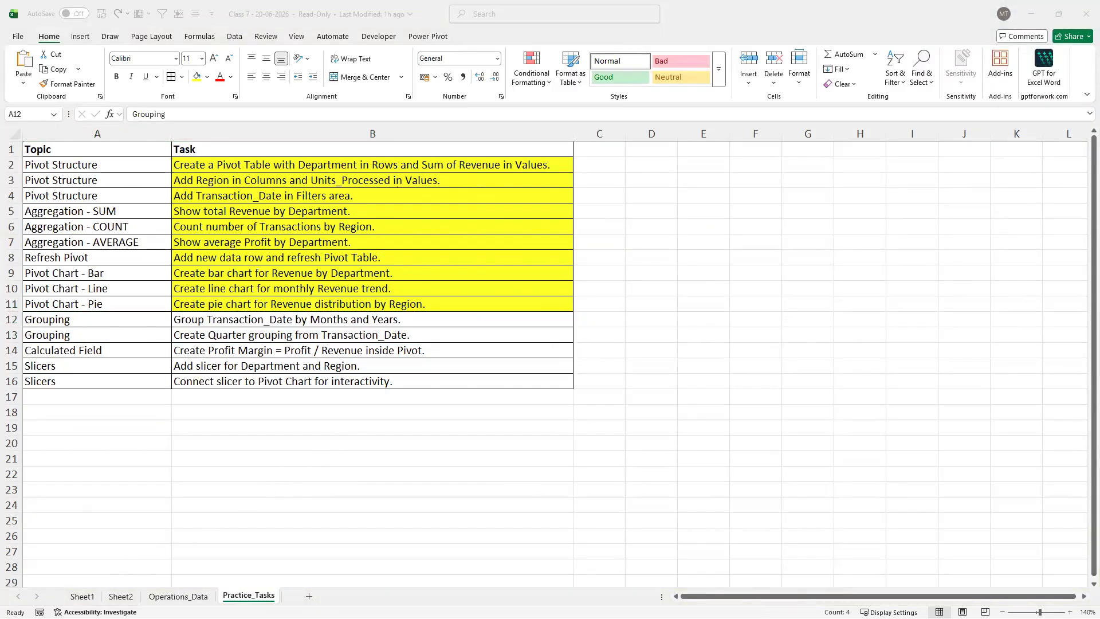
pyautogui.hotkey('alt', 'Tab')
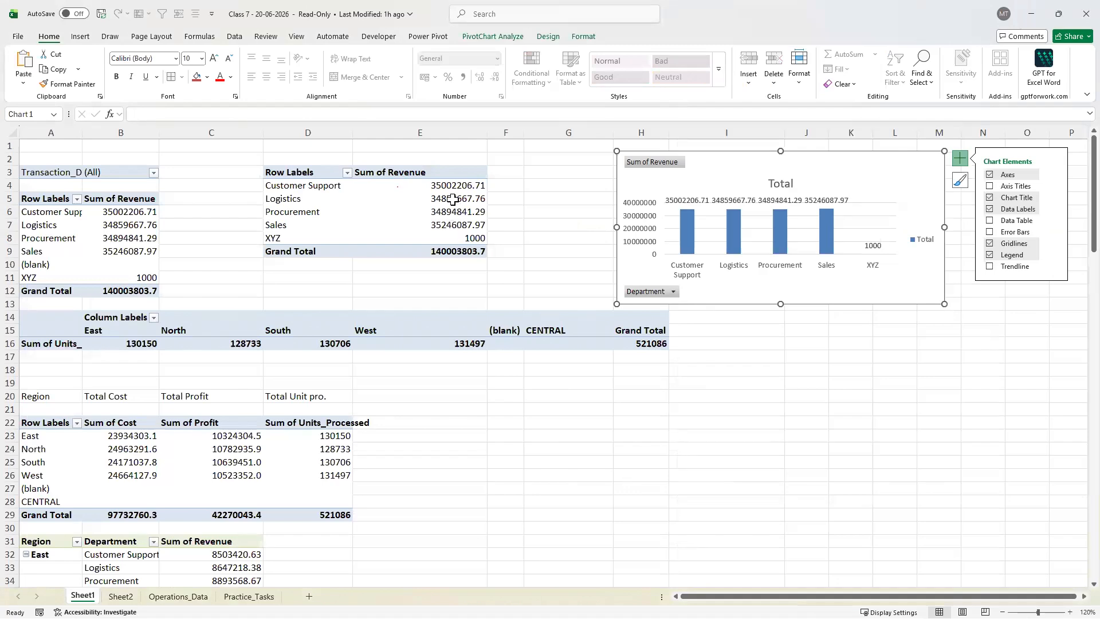
pyautogui.scroll(-15, 434, 202)
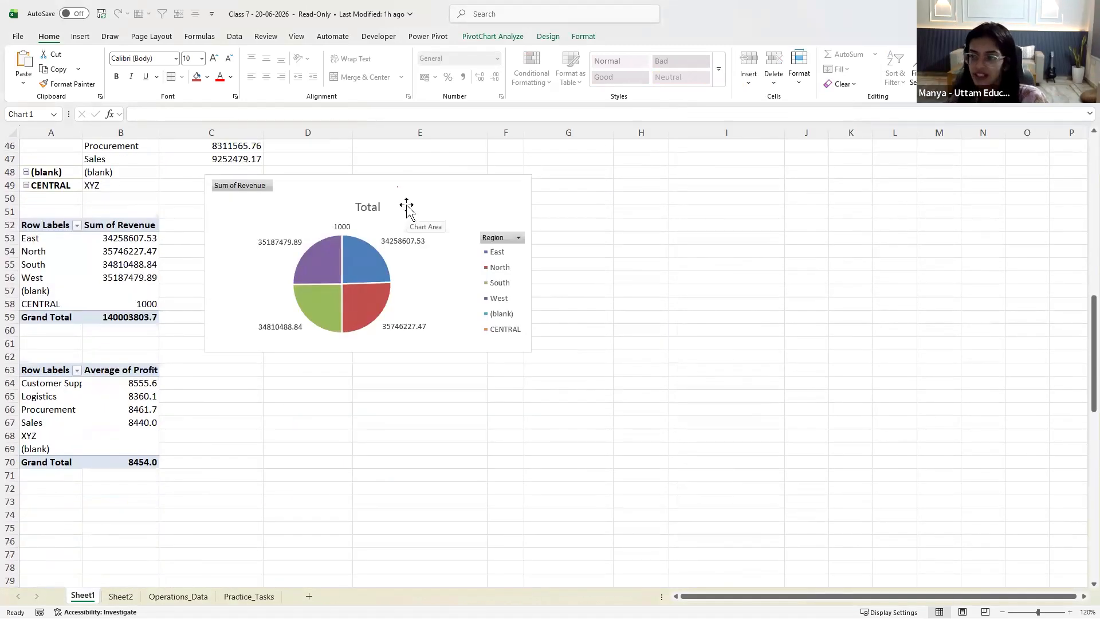
pyautogui.click(407, 204)
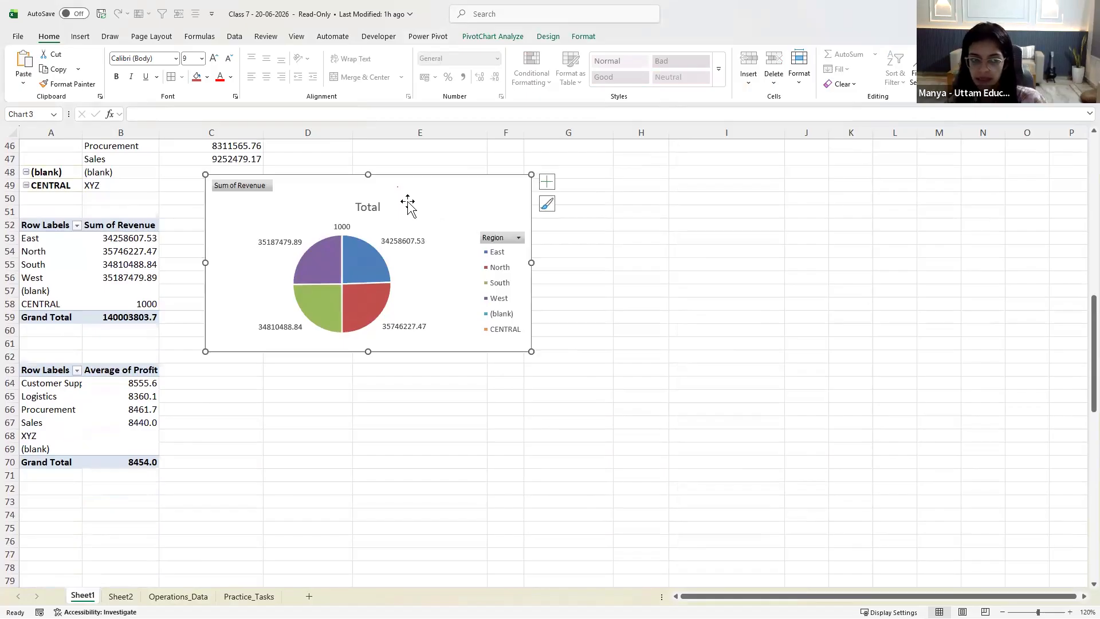
pyautogui.click(126, 317)
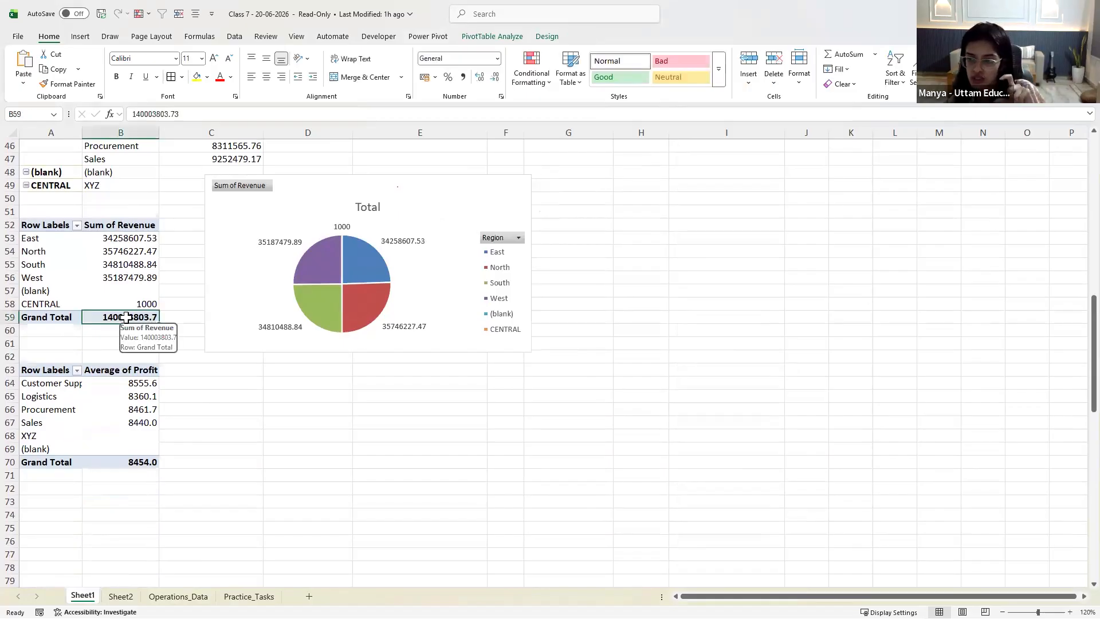
pyautogui.moveTo(62, 238); pyautogui.dragTo(60, 301)
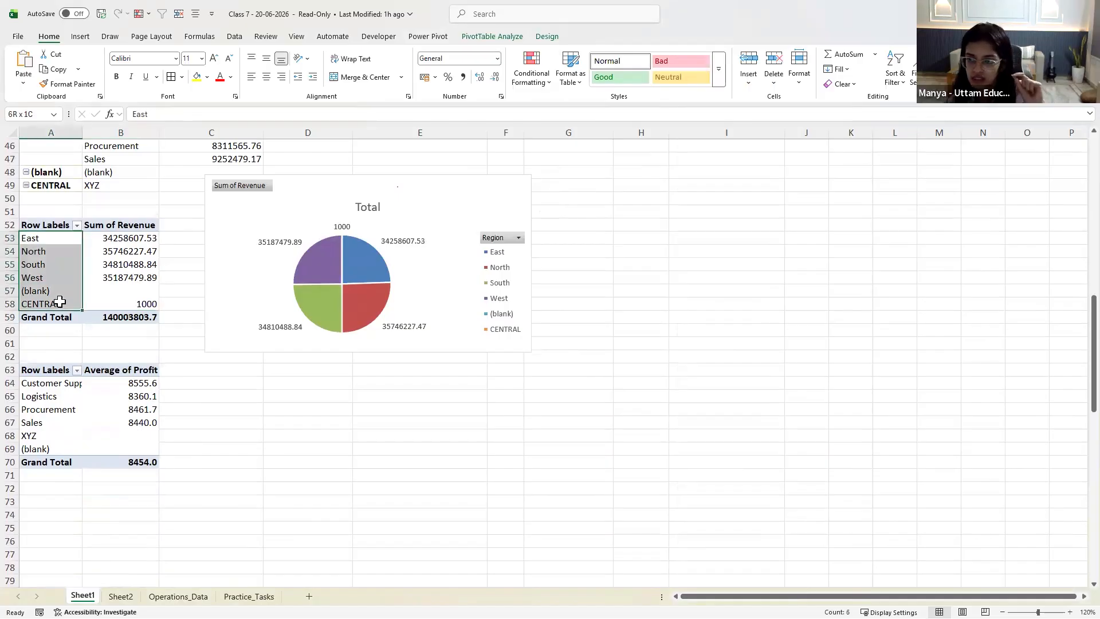
pyautogui.click(81, 317)
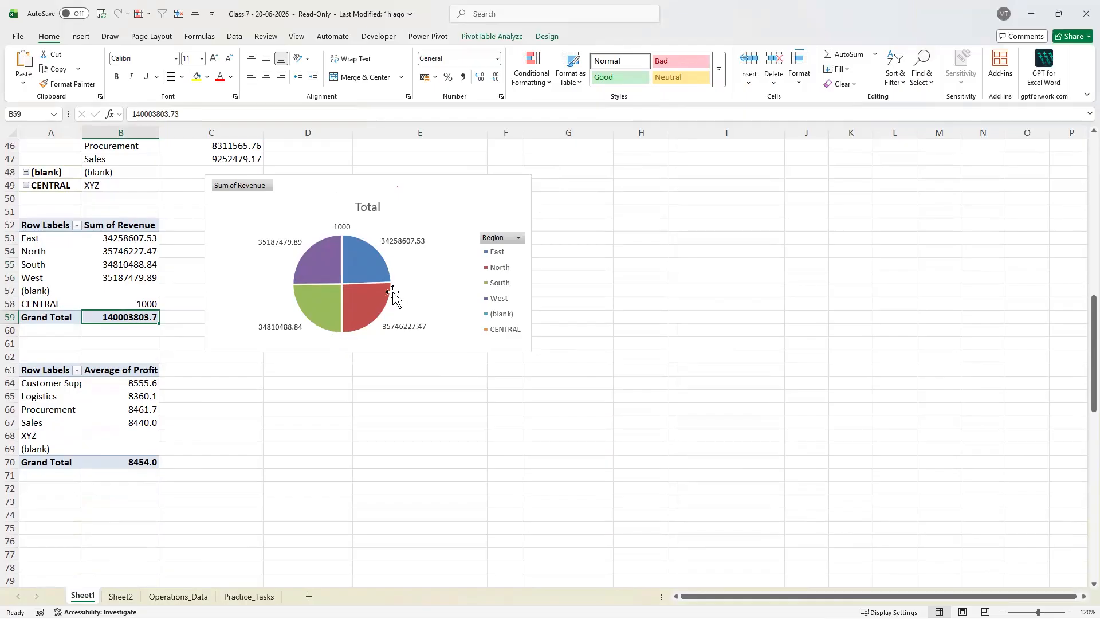
pyautogui.moveTo(148, 237); pyautogui.dragTo(143, 307)
pyautogui.click(143, 318)
# Compare the department revenue column chart with the department labels and Grand Total row of its source pivot table
pyautogui.scroll(15, 574, 246)
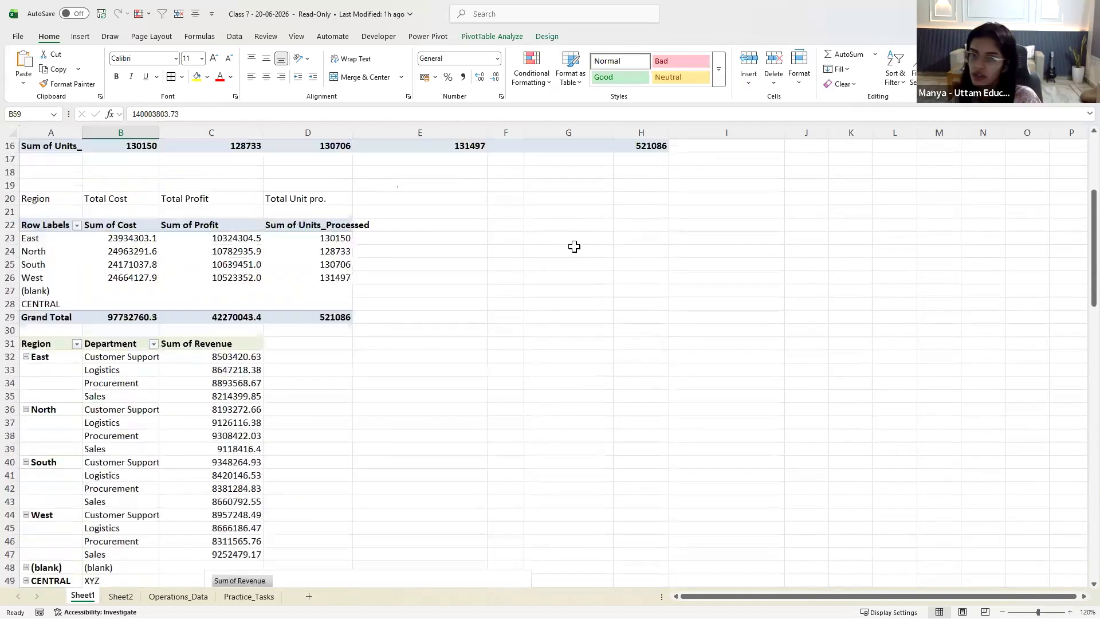
pyautogui.click(790, 184)
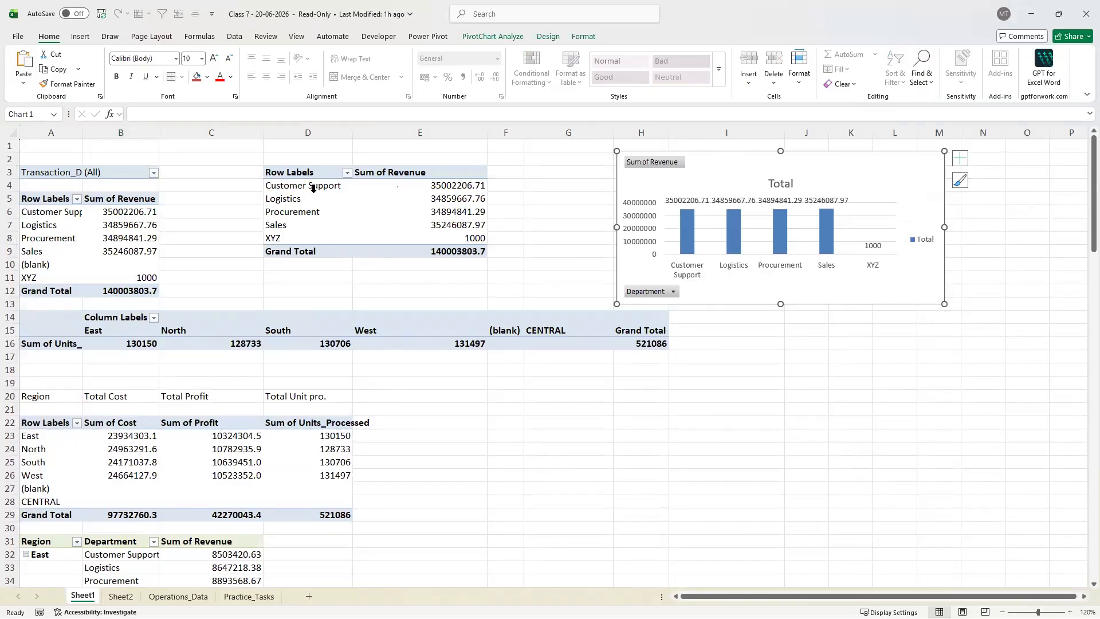
pyautogui.click(309, 251)
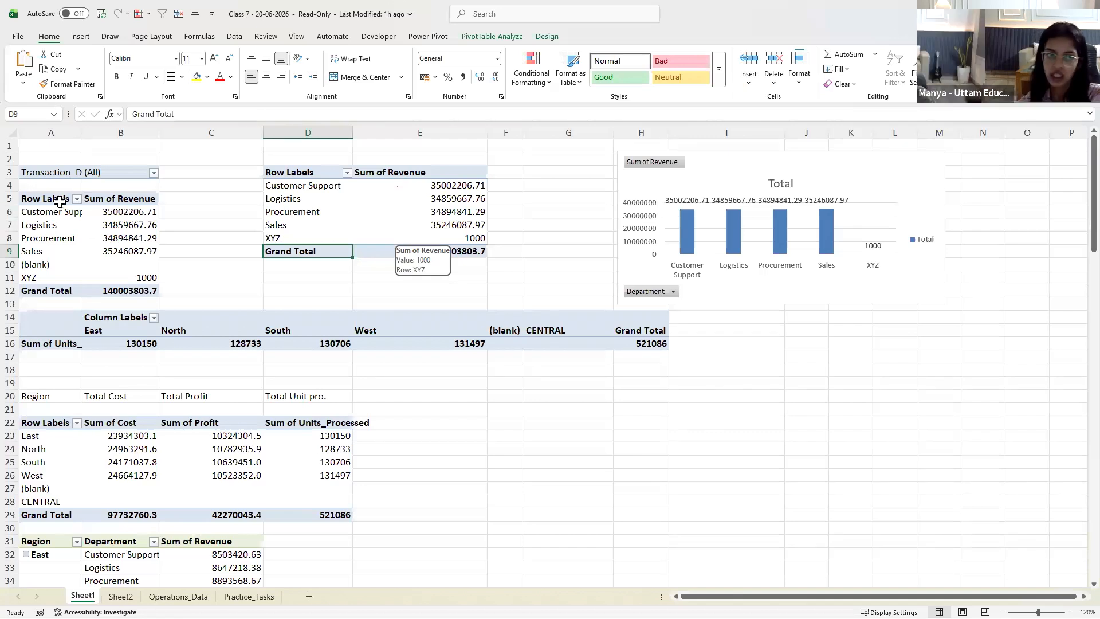
# Review the source data range behind the Department revenue PivotChart on Sheet1, keeping the range as it is
pyautogui.moveTo(38, 203); pyautogui.dragTo(122, 289)
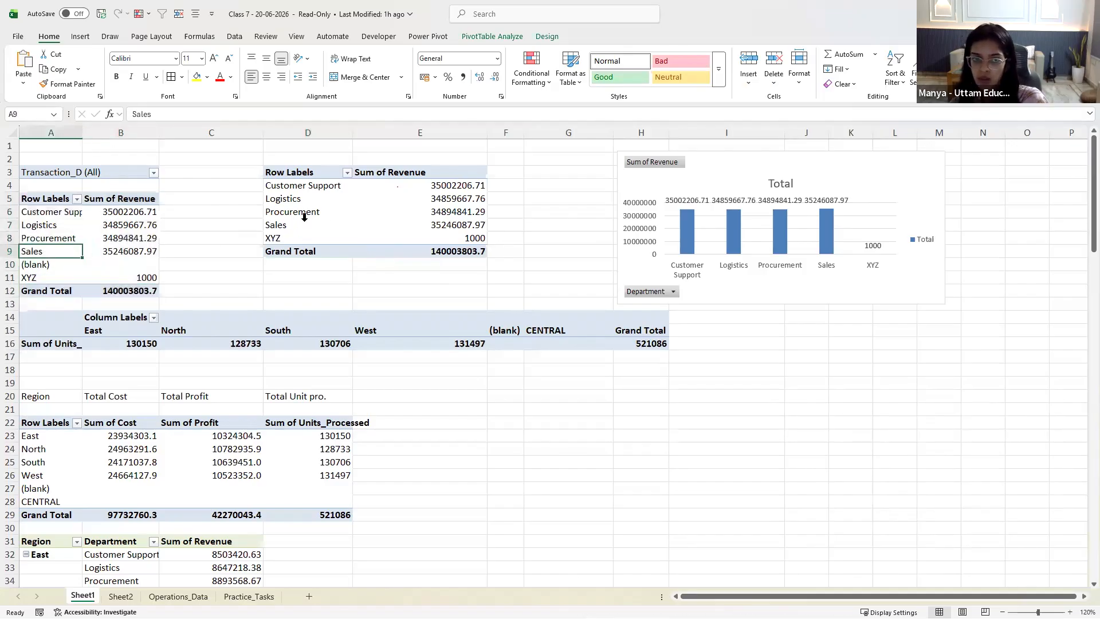
pyautogui.click(324, 213)
pyautogui.click(762, 183)
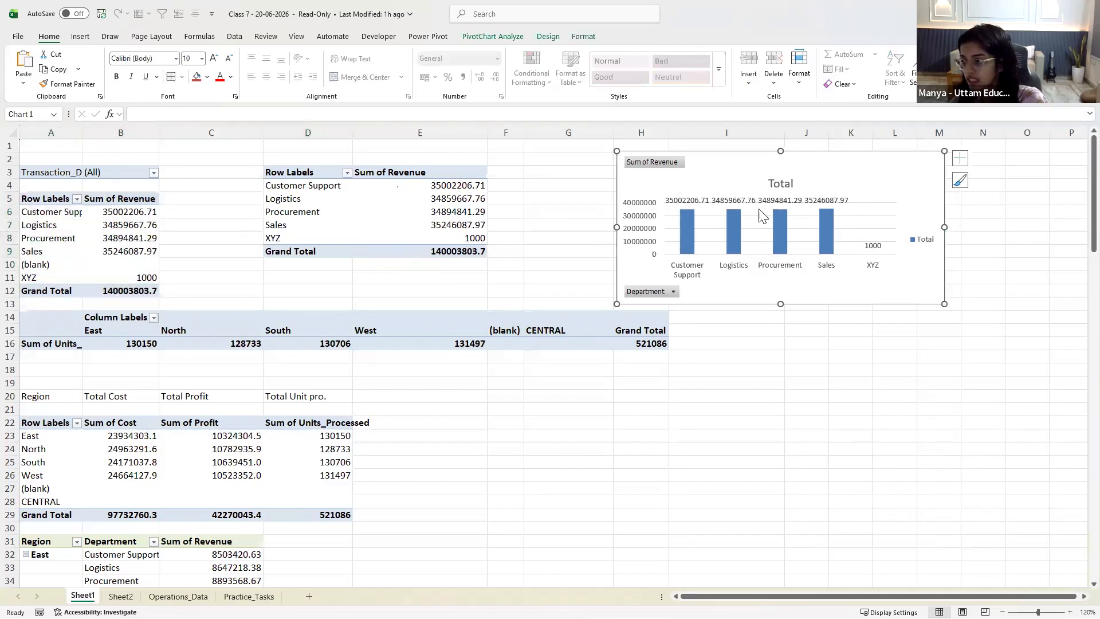
pyautogui.click(521, 37)
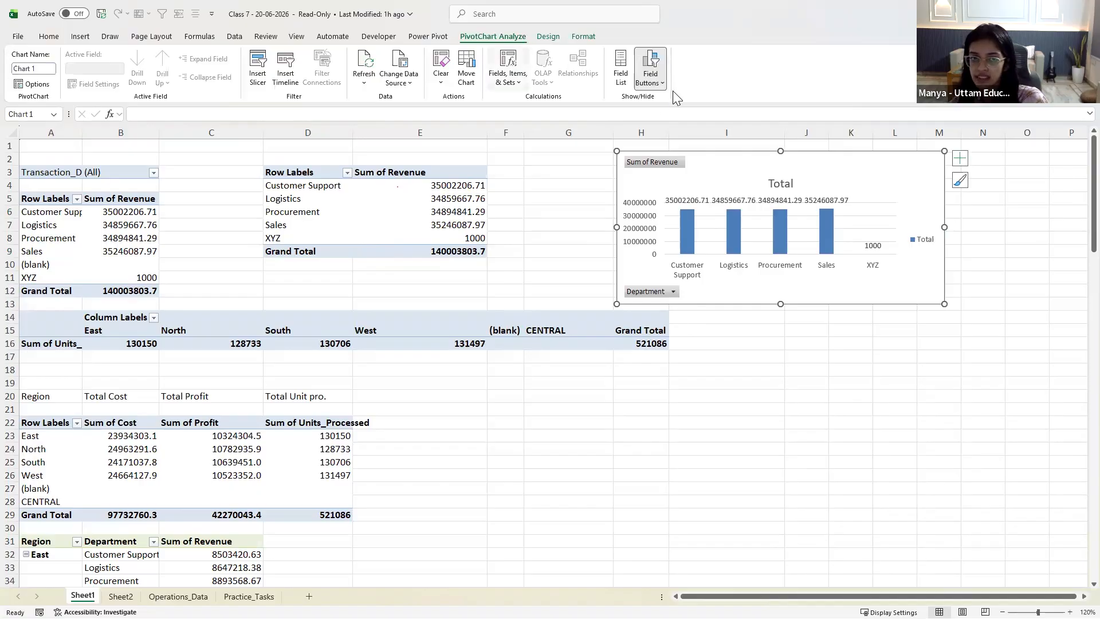
pyautogui.click(401, 87)
pyautogui.click(433, 98)
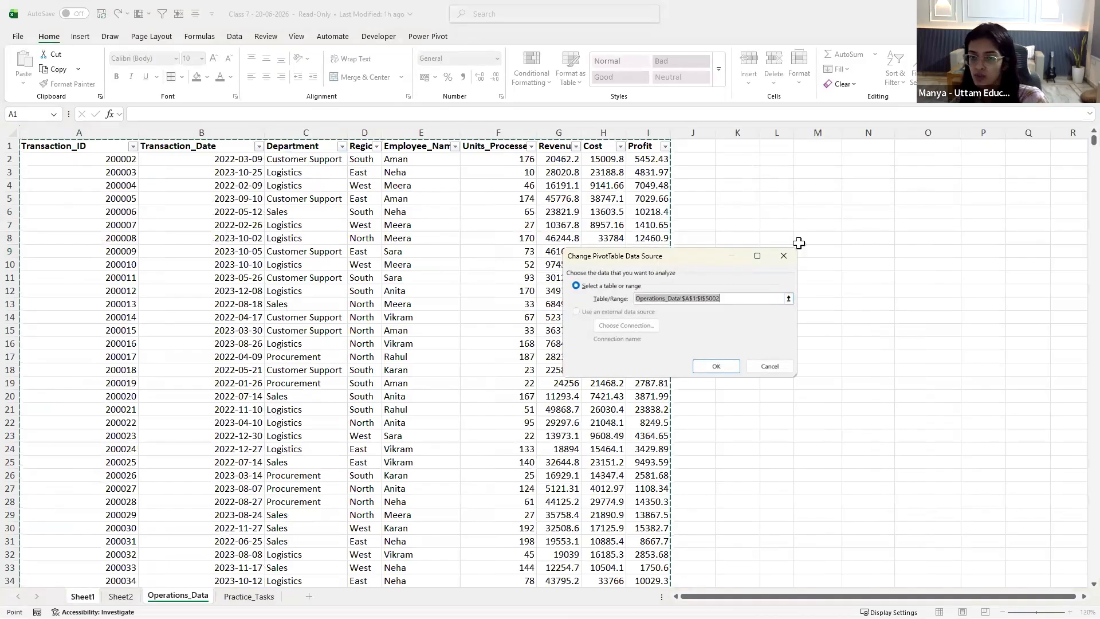
pyautogui.click(716, 365)
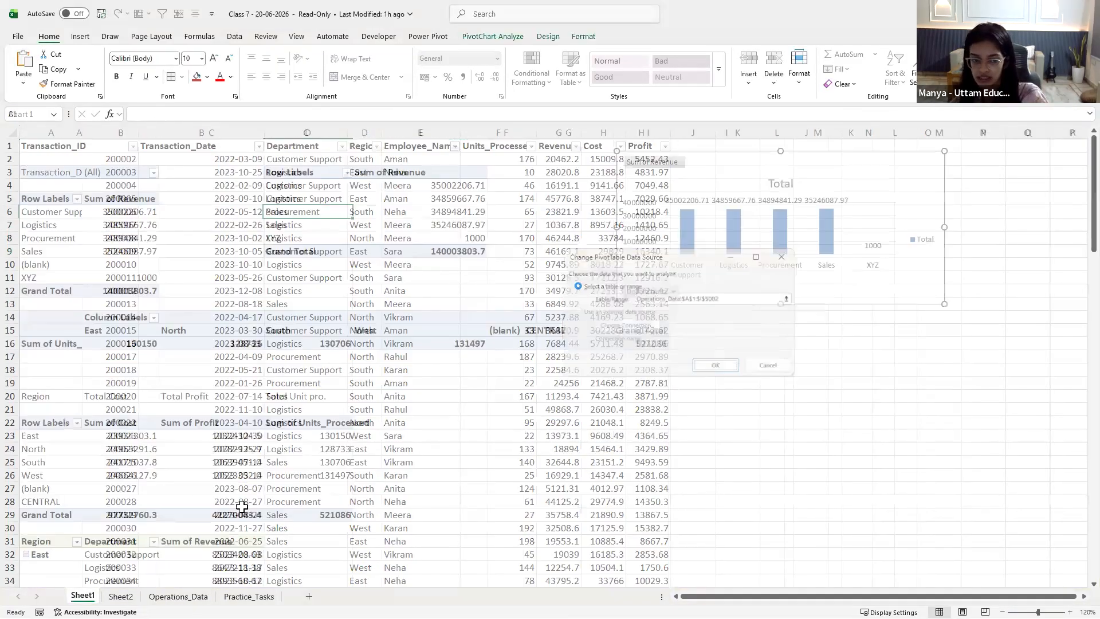
# Insert a Revenue slicer for the Department revenue pivot table next to the column chart
pyautogui.click(470, 476)
pyautogui.click(433, 197)
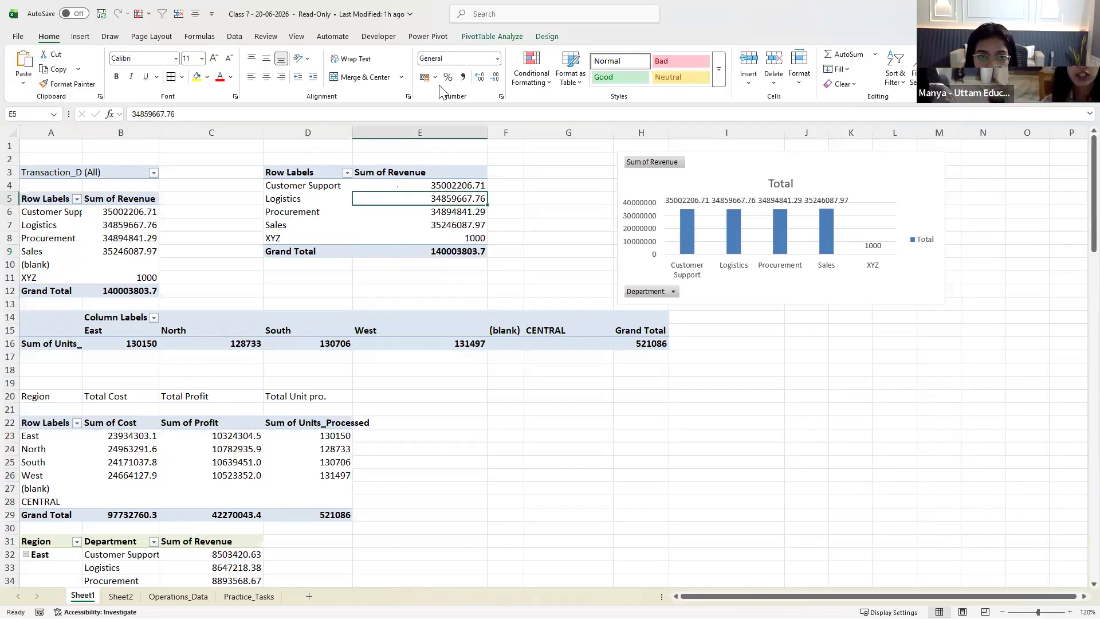
pyautogui.click(476, 38)
pyautogui.click(316, 86)
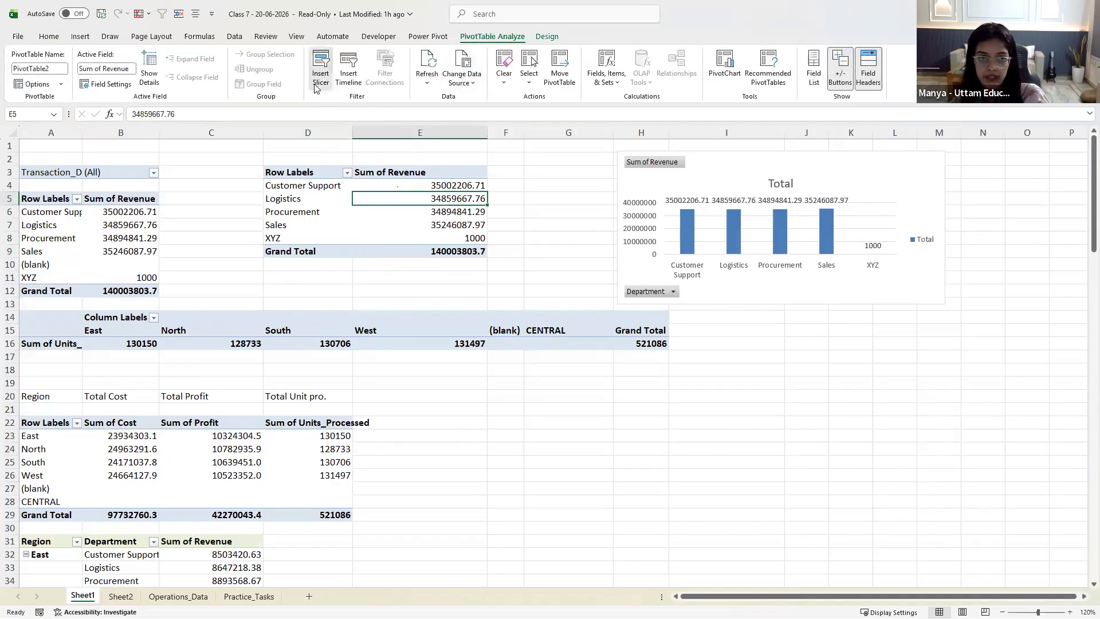
pyautogui.click(967, 470)
pyautogui.click(1011, 600)
# Inspect the Revenue slicer's report connections without changing them, and delete the slicer
pyautogui.click(100, 75)
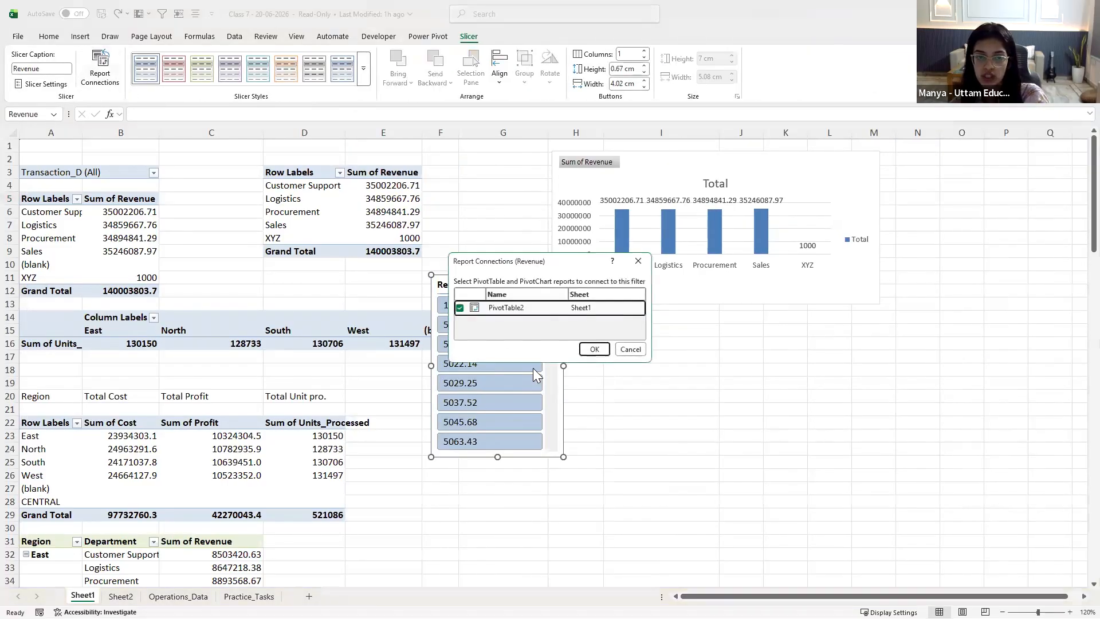
pyautogui.moveTo(644, 362); pyautogui.dragTo(766, 461)
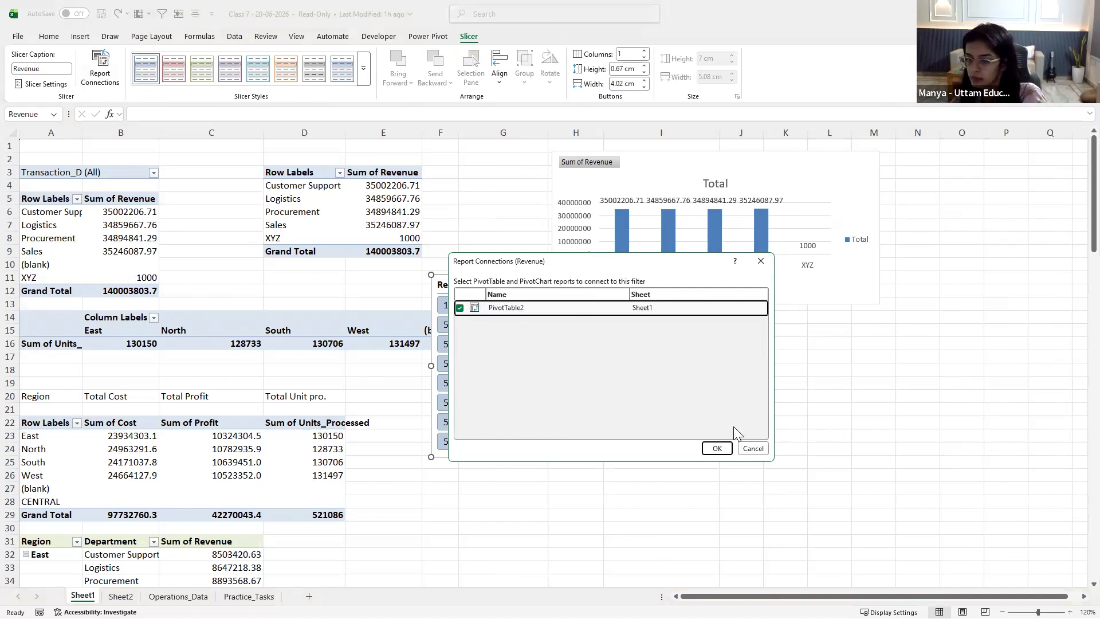
pyautogui.click(753, 449)
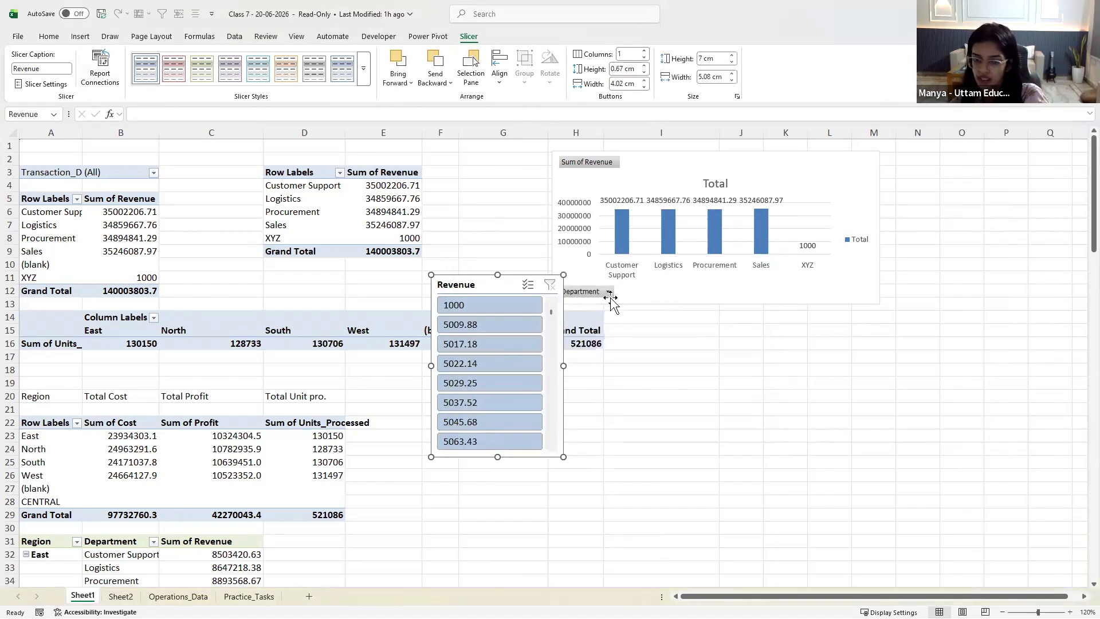
pyautogui.press('Delete')
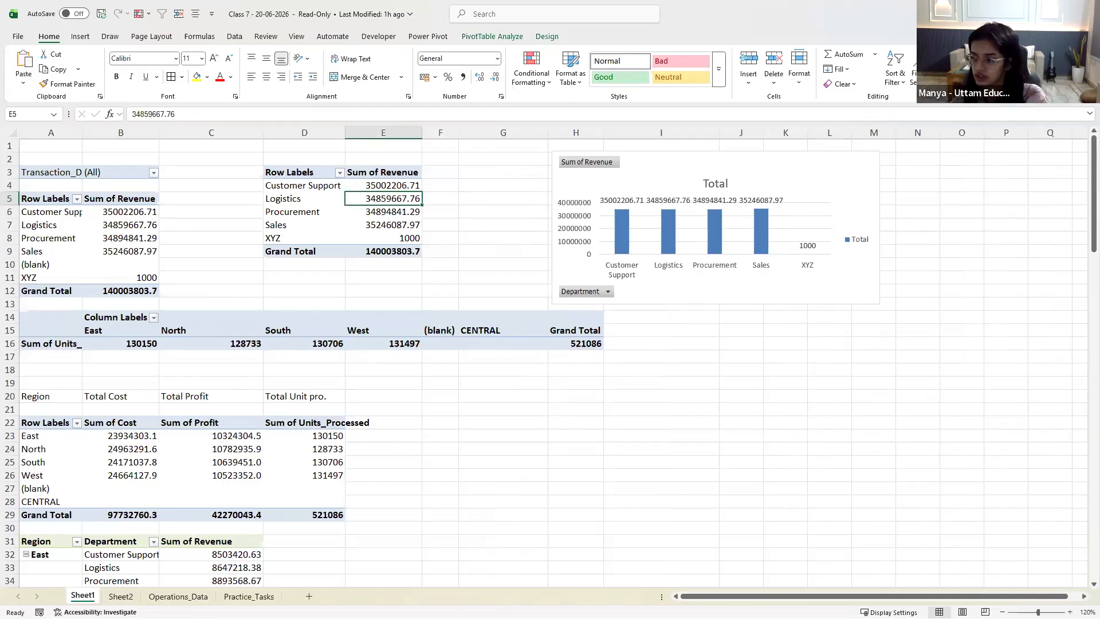
# Review the Grouping and Calculated Field tasks in the Practice_Tasks sheet
pyautogui.click(248, 596)
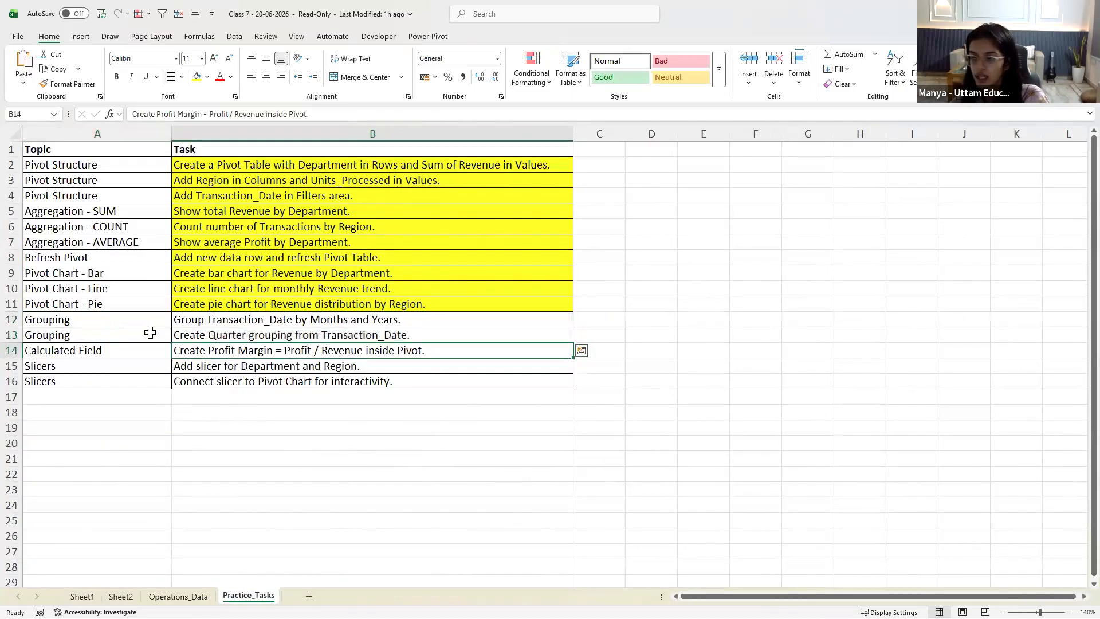
pyautogui.moveTo(103, 320); pyautogui.dragTo(280, 327)
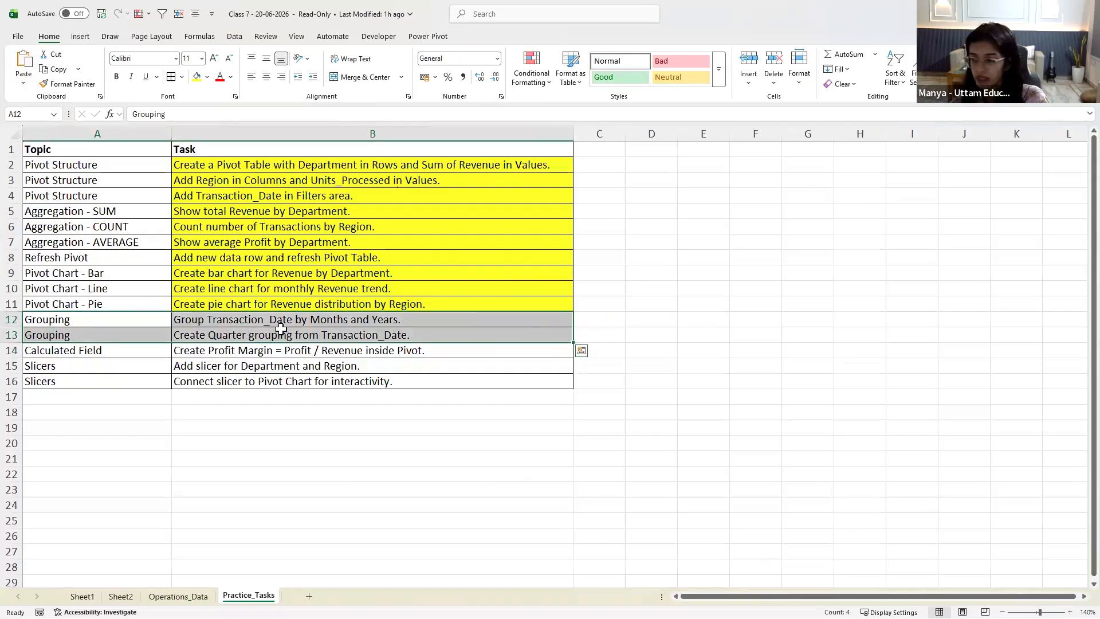
pyautogui.moveTo(113, 351); pyautogui.dragTo(195, 350)
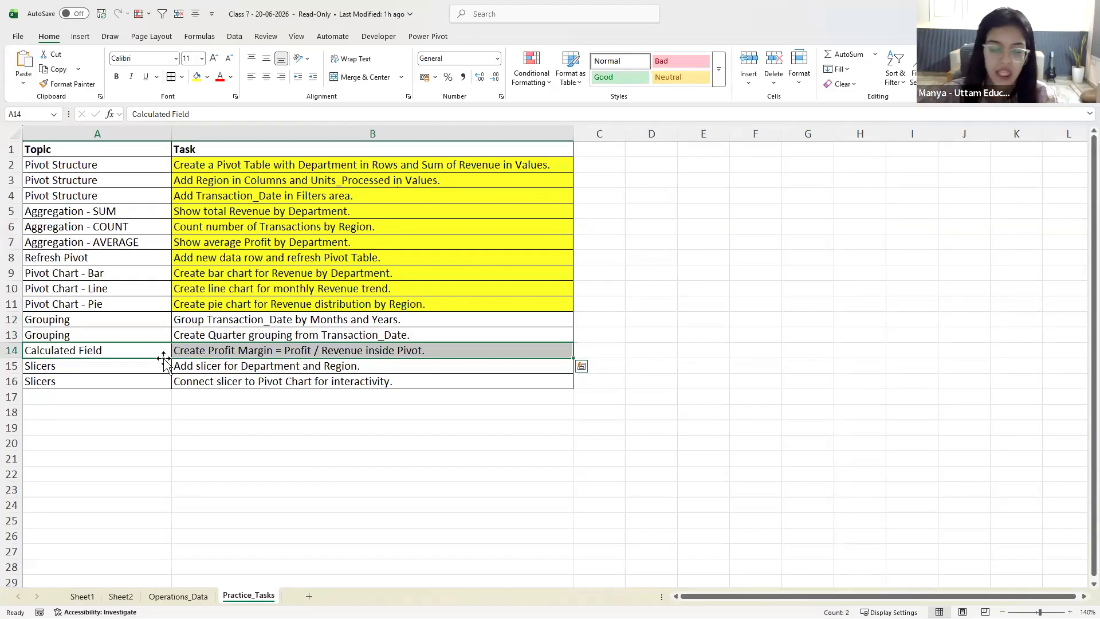
pyautogui.click(97, 597)
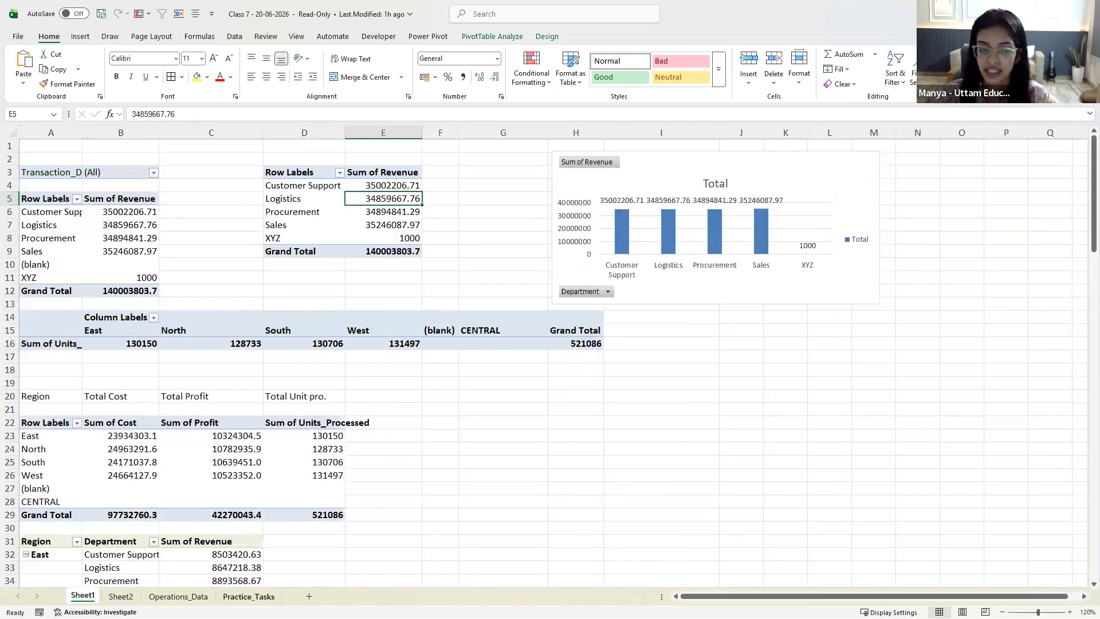
pyautogui.click(249, 596)
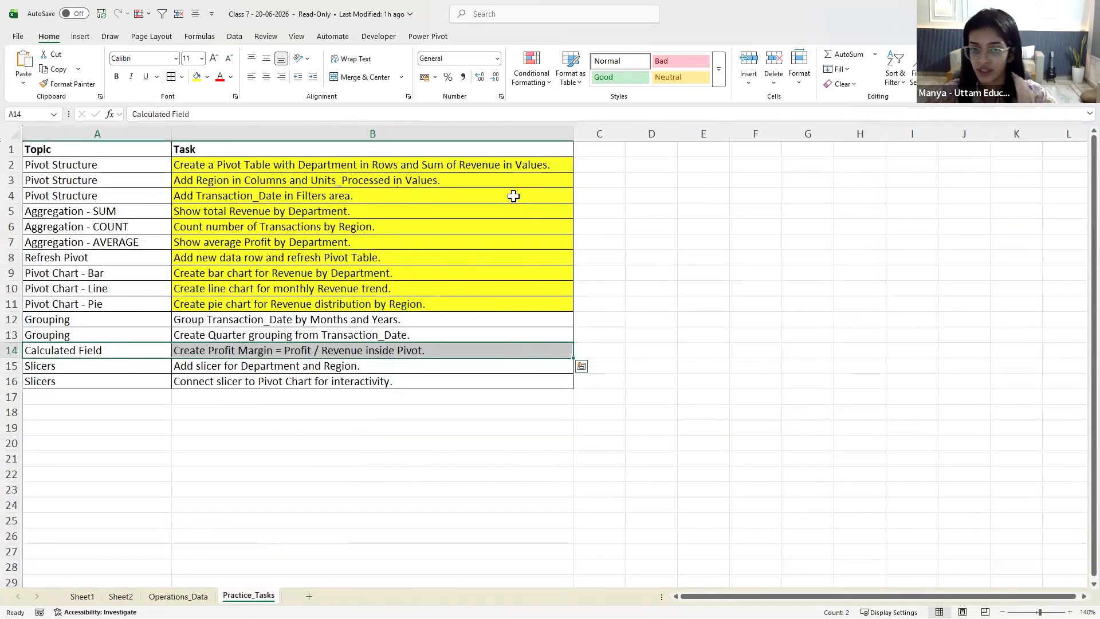
# Examine the Operations_Data table from Transaction_ID to Profit and the empty column beside it
pyautogui.click(178, 597)
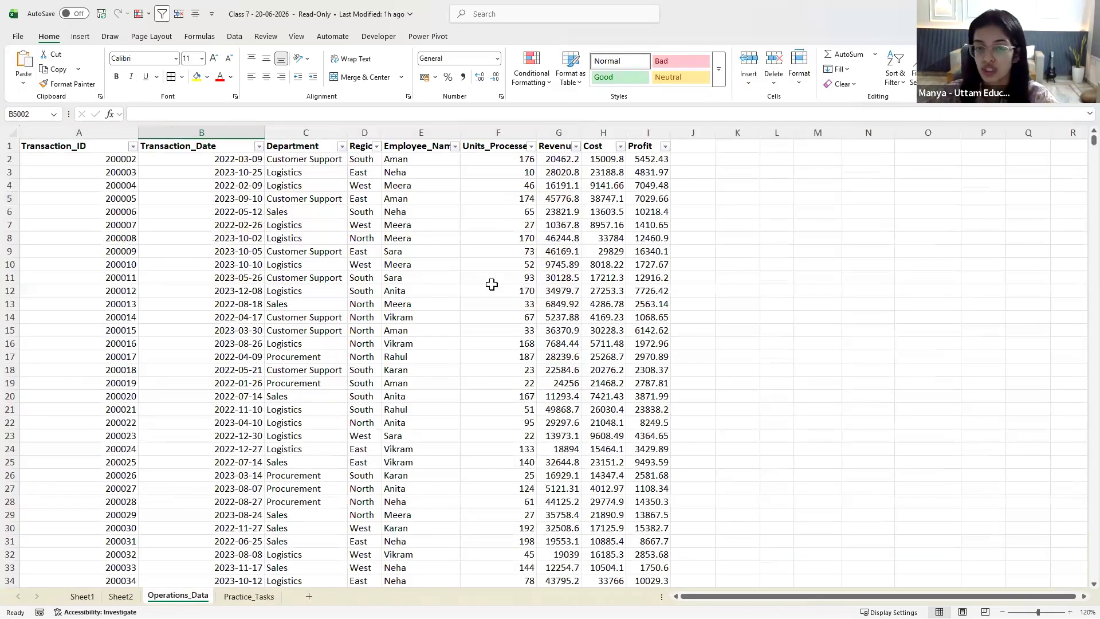
pyautogui.hotkey('ctrl', 'pagedown')
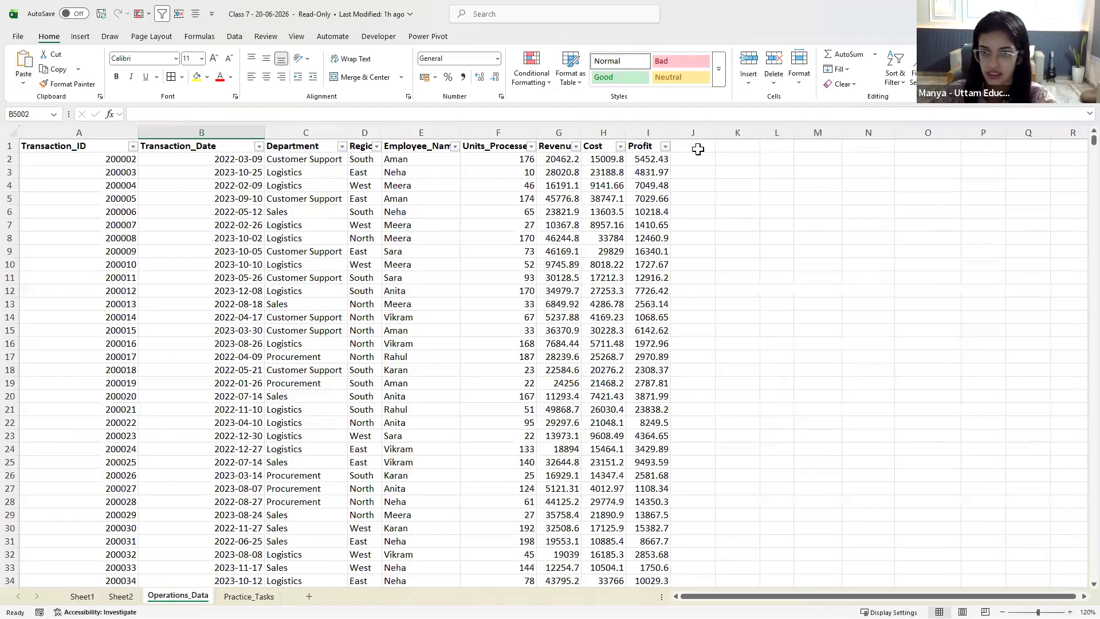
pyautogui.hotkey('ctrl', 'pageup')
pyautogui.moveTo(695, 148); pyautogui.dragTo(697, 282)
pyautogui.click(699, 160)
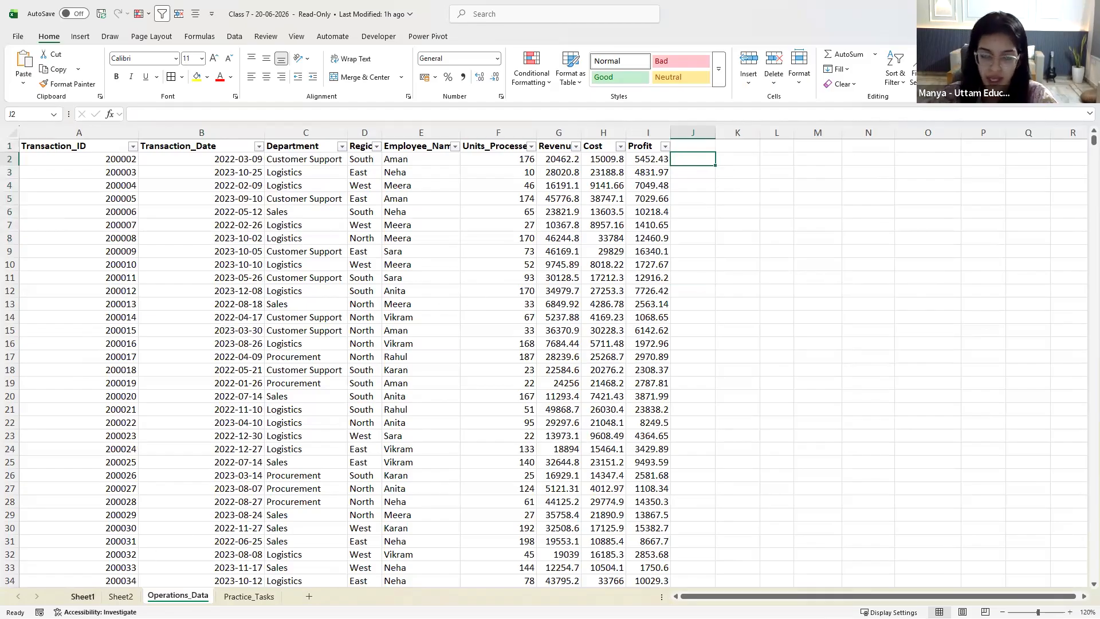
pyautogui.click(167, 342)
pyautogui.click(78, 146)
pyautogui.moveTo(567, 231); pyautogui.dragTo(657, 435)
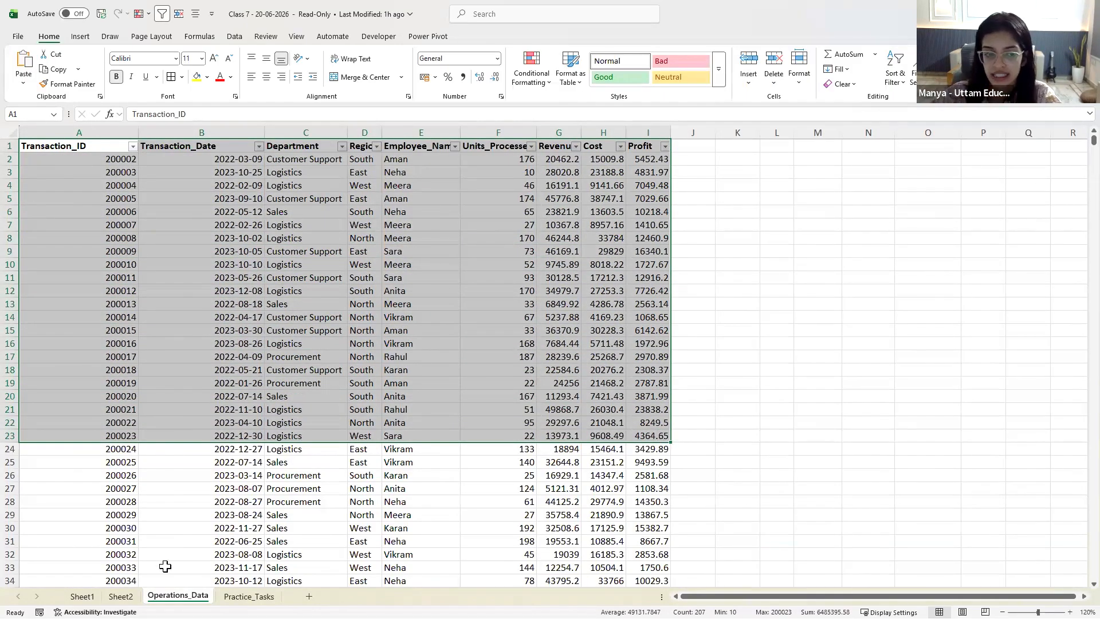
# Copy the Region pivot table with Sum of Revenue from A52:B59 on Sheet1 and paste it at A136
pyautogui.click(82, 596)
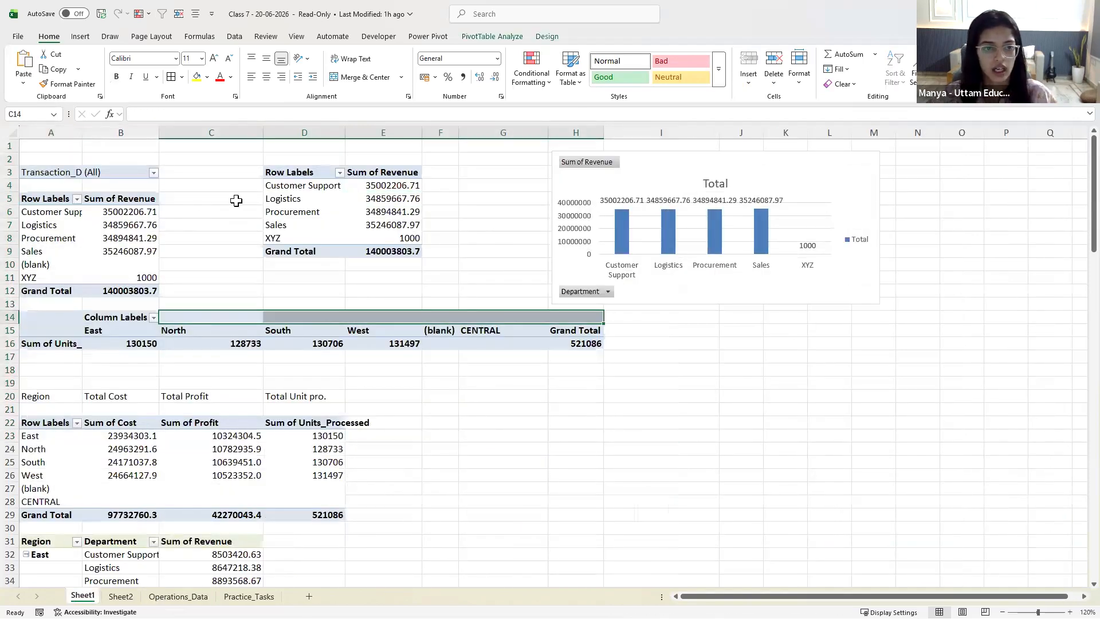
pyautogui.scroll(-15, 216, 241)
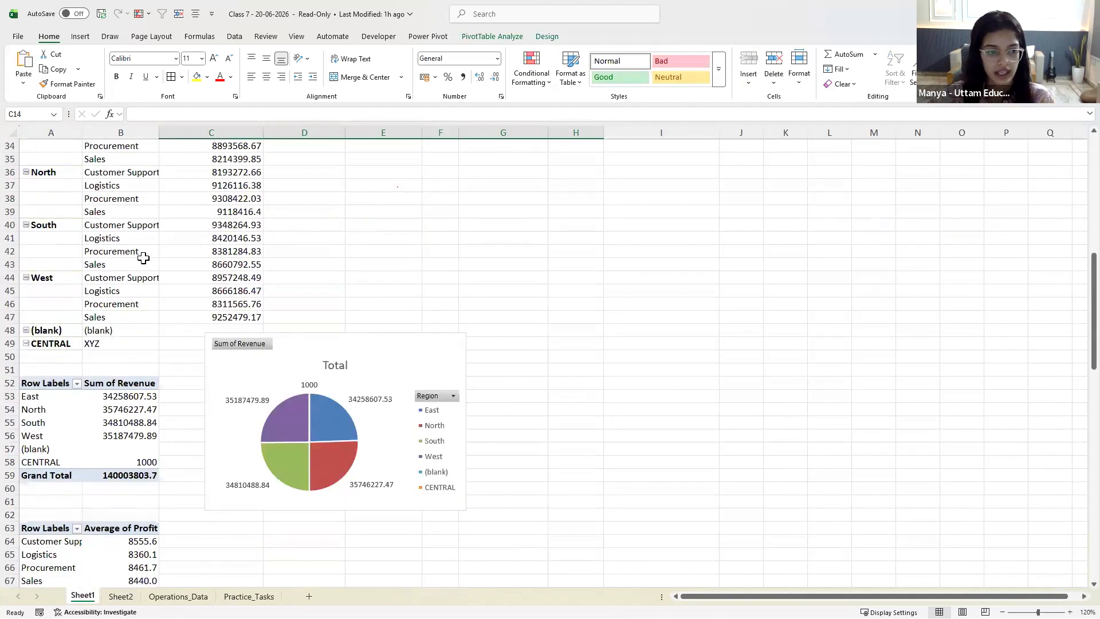
pyautogui.moveTo(51, 226); pyautogui.dragTo(120, 316)
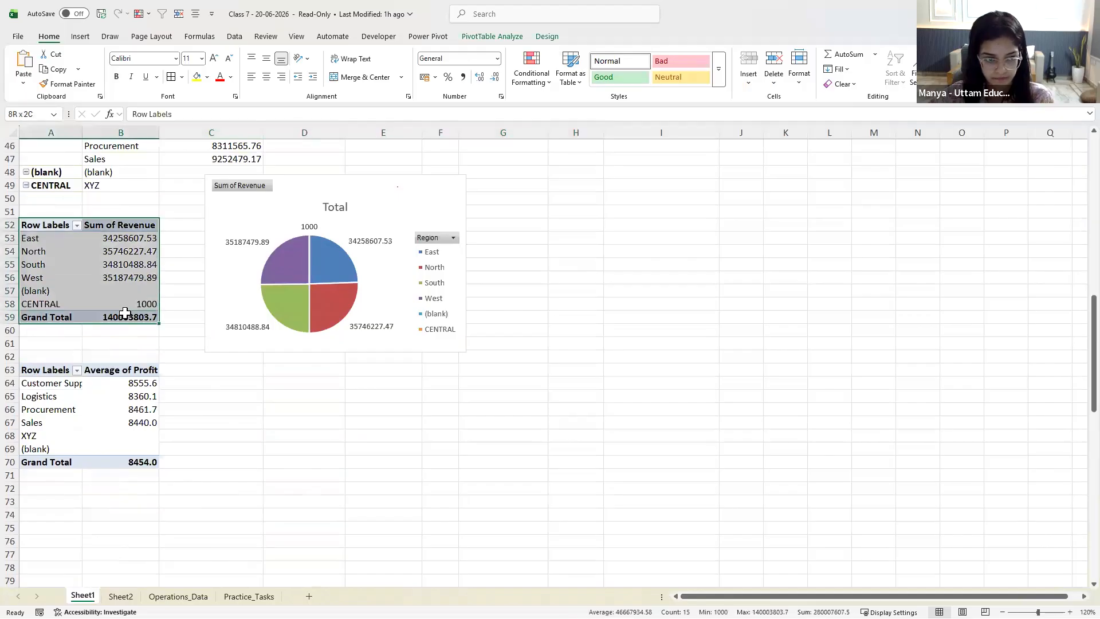
pyautogui.hotkey('ctrl', 'c')
pyautogui.scroll(-19, 91, 283)
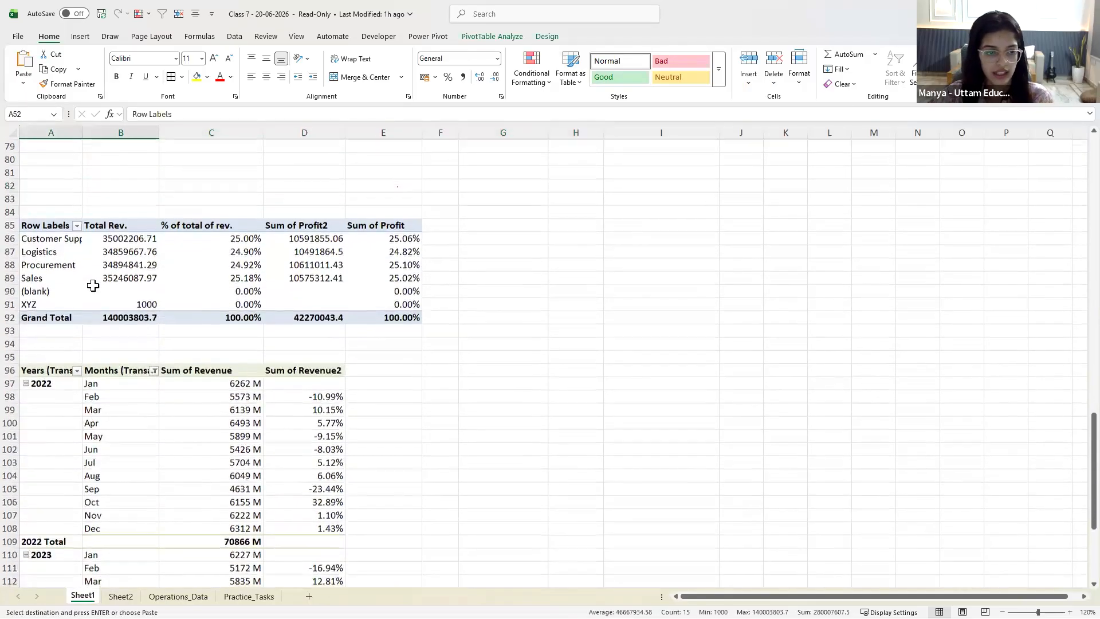
pyautogui.scroll(-10, 93, 285)
pyautogui.click(38, 190)
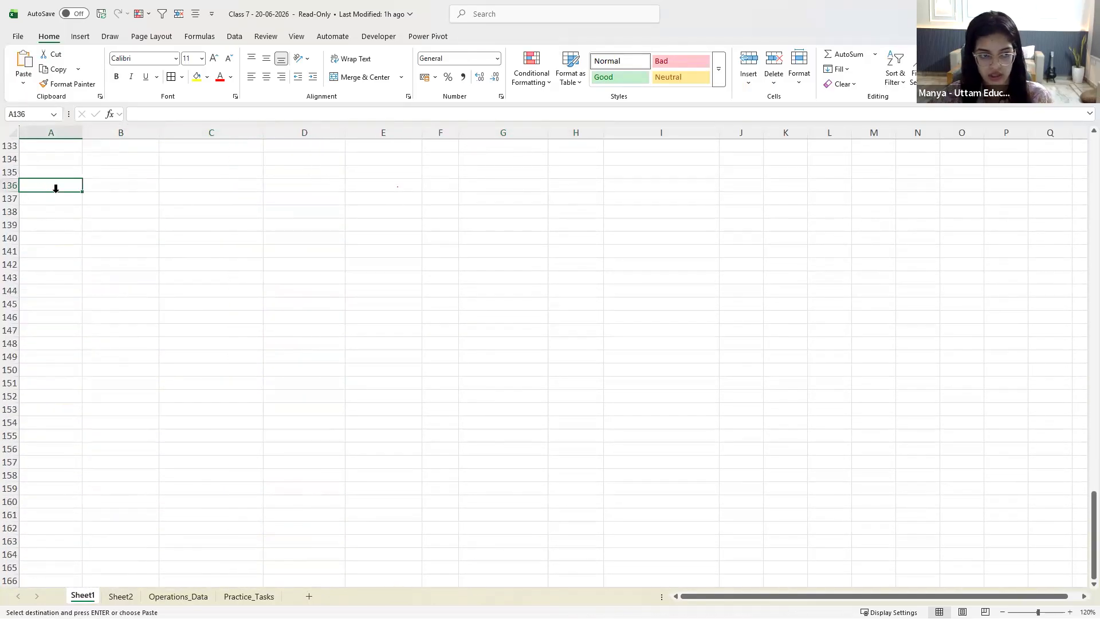
pyautogui.hotkey('ctrl', 'v')
pyautogui.click(255, 226)
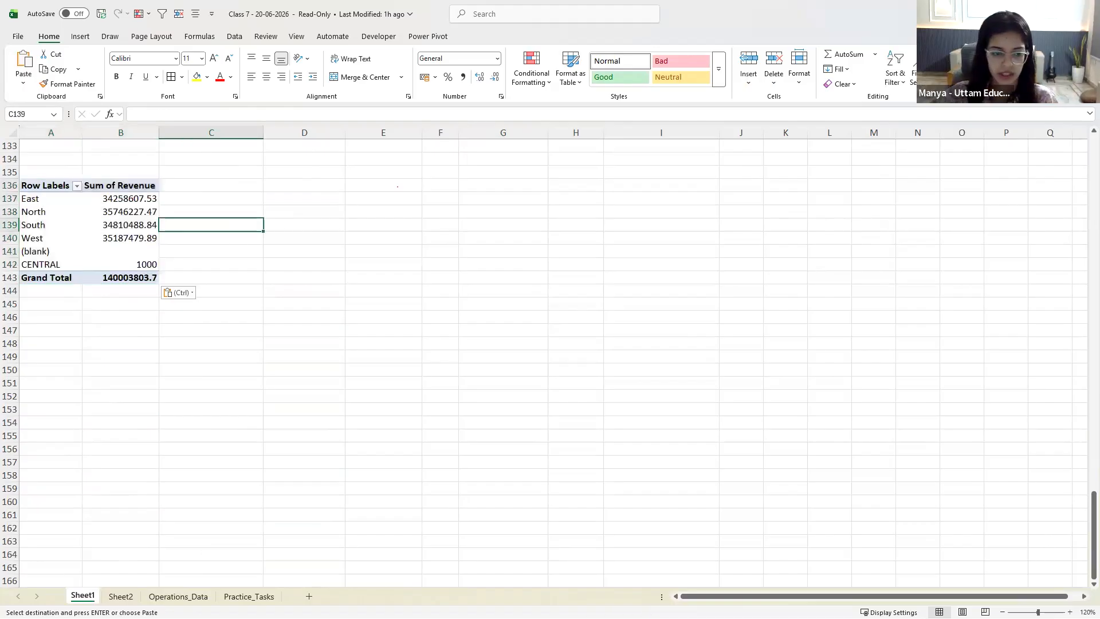
# Check the Profit Margin task in Practice_Tasks, and start a new calculated field in the copied Region pivot table
pyautogui.click(249, 596)
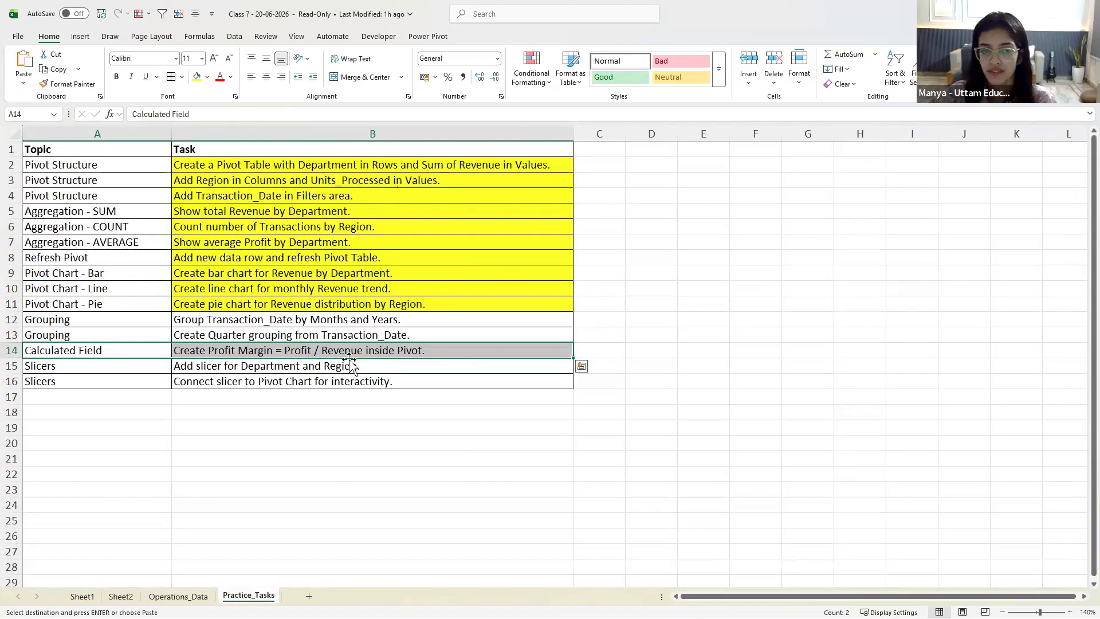
pyautogui.click(83, 596)
pyautogui.click(114, 226)
pyautogui.click(61, 213)
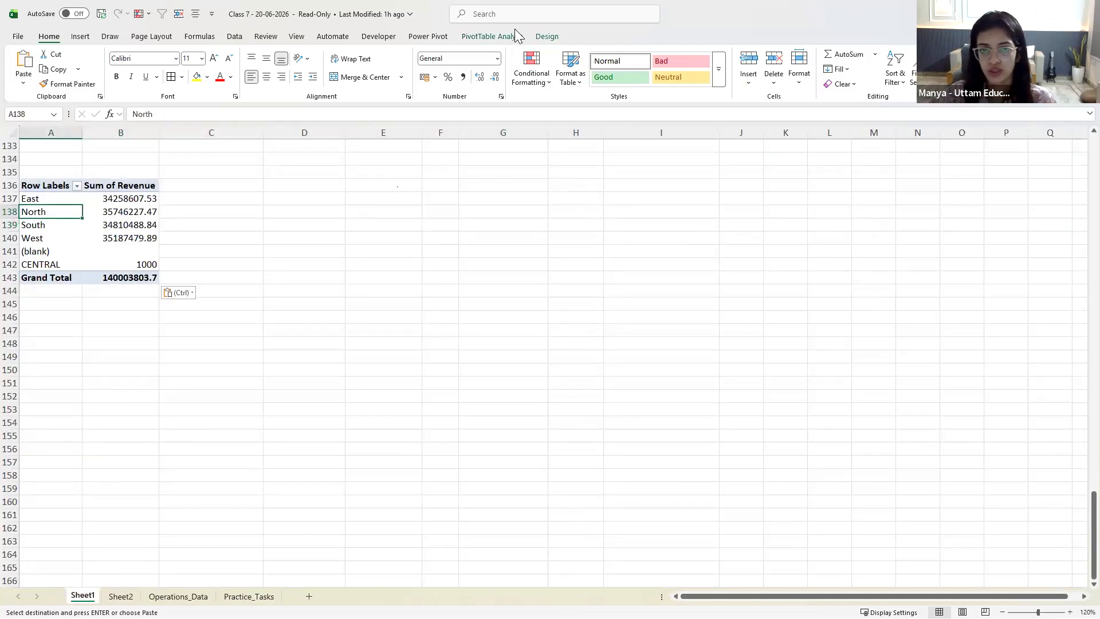
pyautogui.click(514, 36)
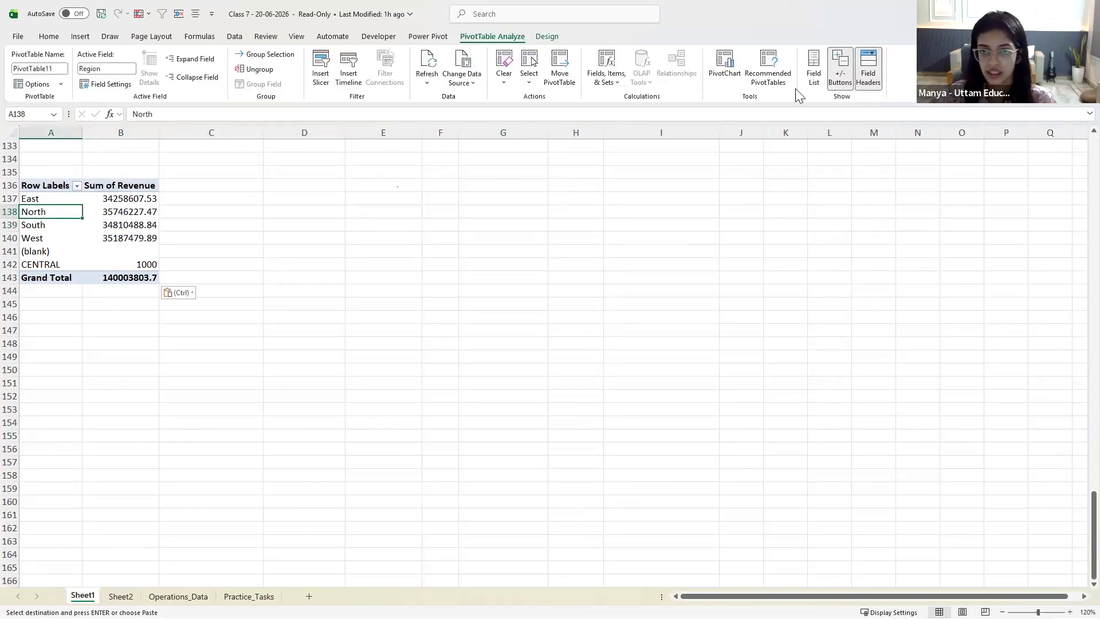
pyautogui.click(614, 87)
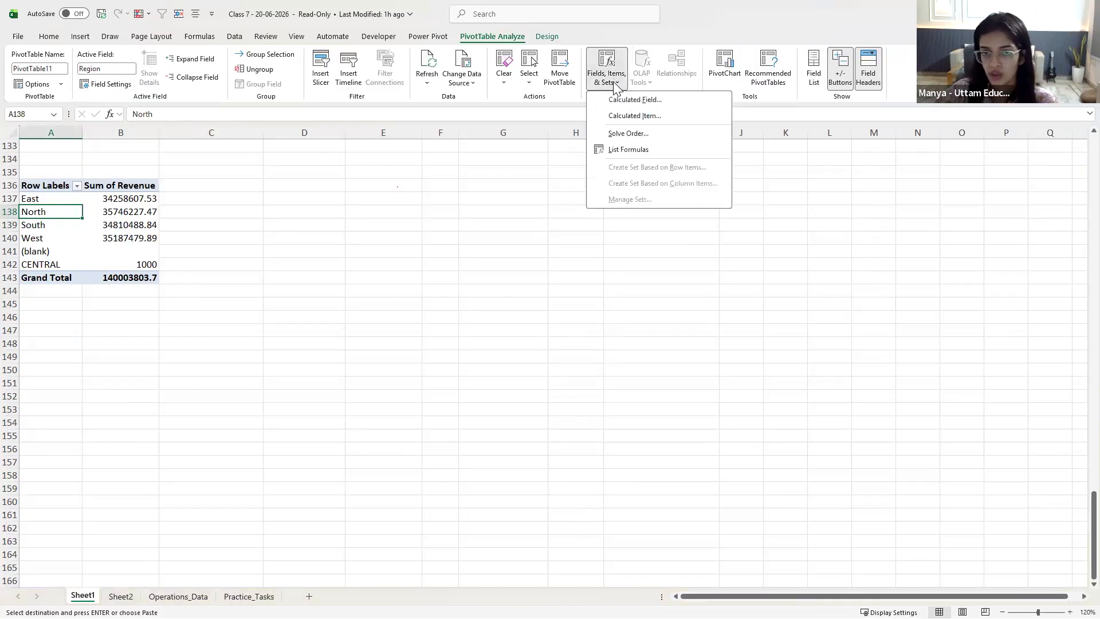
pyautogui.click(661, 102)
pyautogui.moveTo(345, 133); pyautogui.dragTo(424, 125)
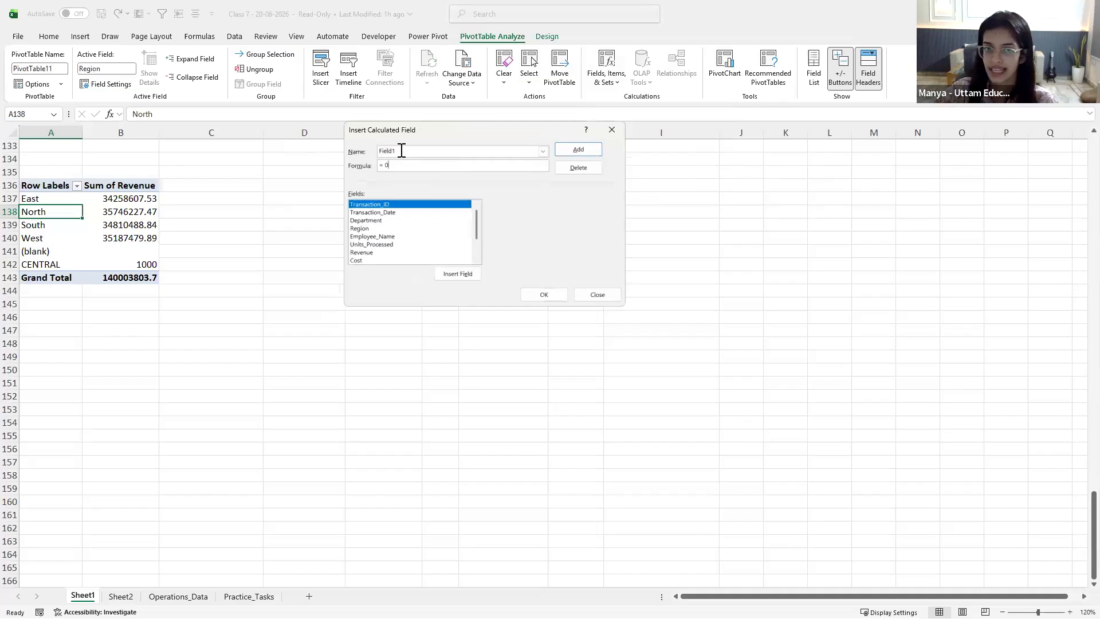
# Name the new calculated field Margin%
pyautogui.write('mARG')
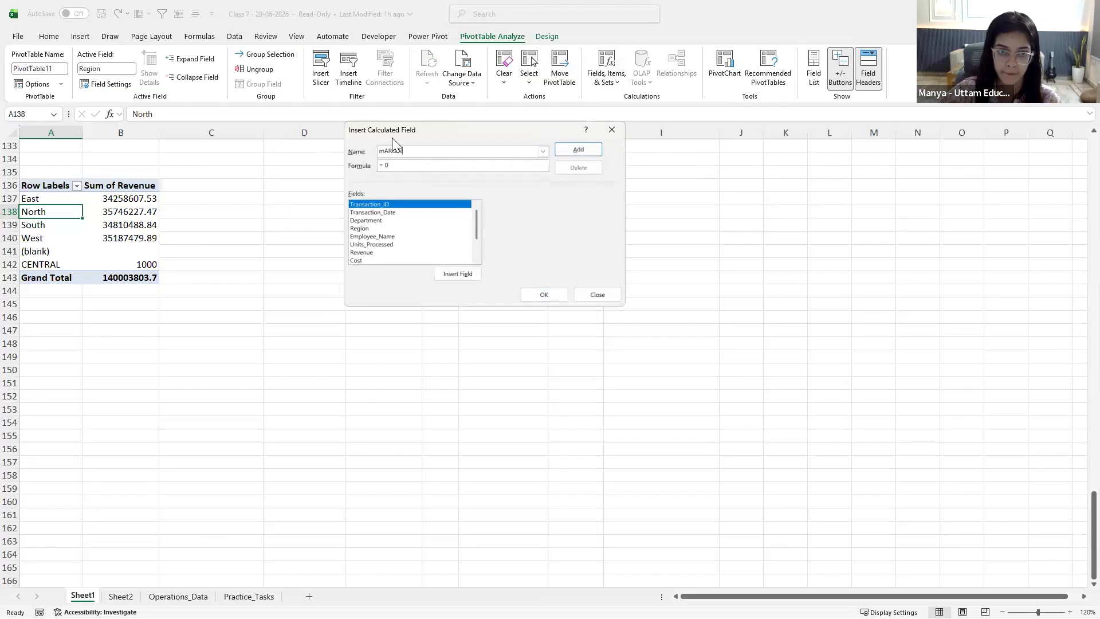
pyautogui.press('BackSpace')
pyautogui.press('BackSpace')
pyautogui.press('BackSpace')
pyautogui.press('BackSpace')
pyautogui.write('Margin%')
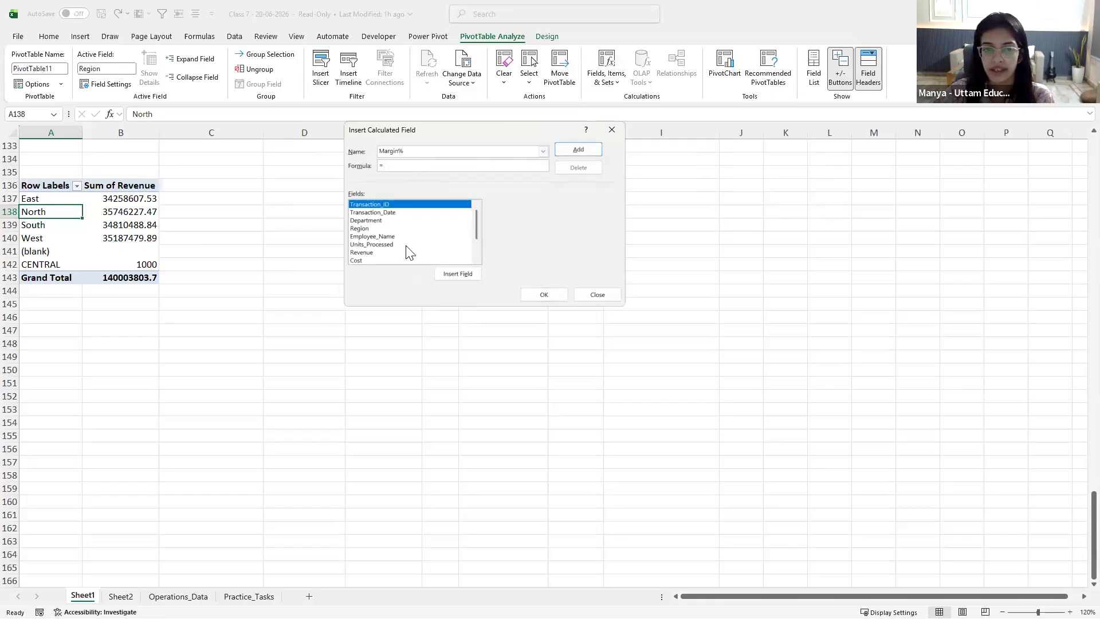
# Set the Margin% formula to Profit/Revenue and add the calculated field to the Region pivot table
pyautogui.scroll(-2, 373, 238)
pyautogui.click(369, 236)
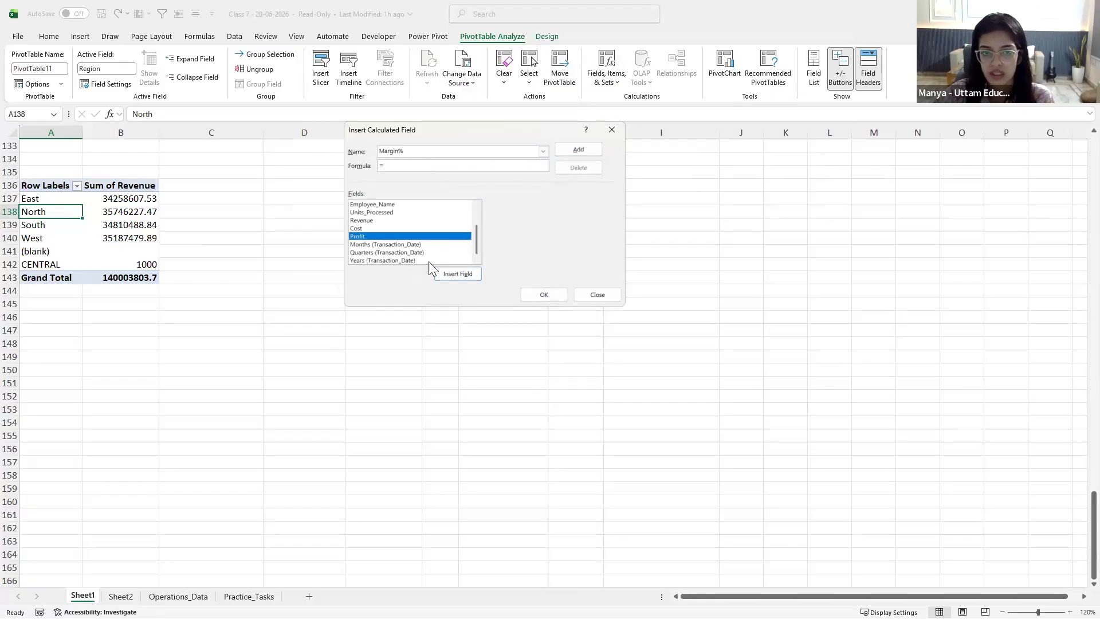
pyautogui.click(457, 273)
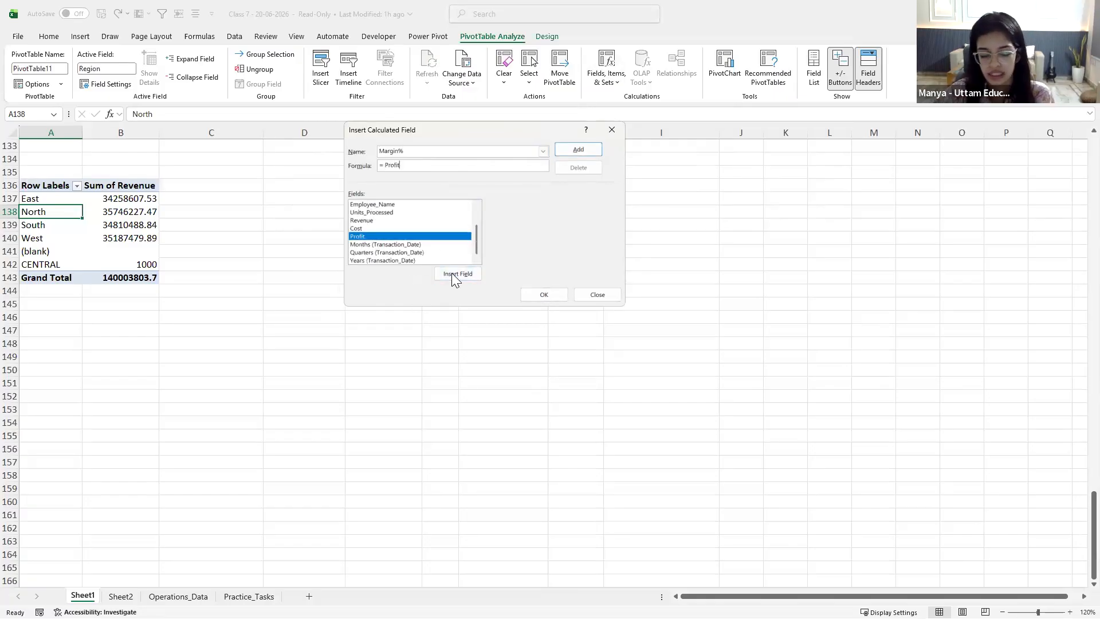
pyautogui.write('/')
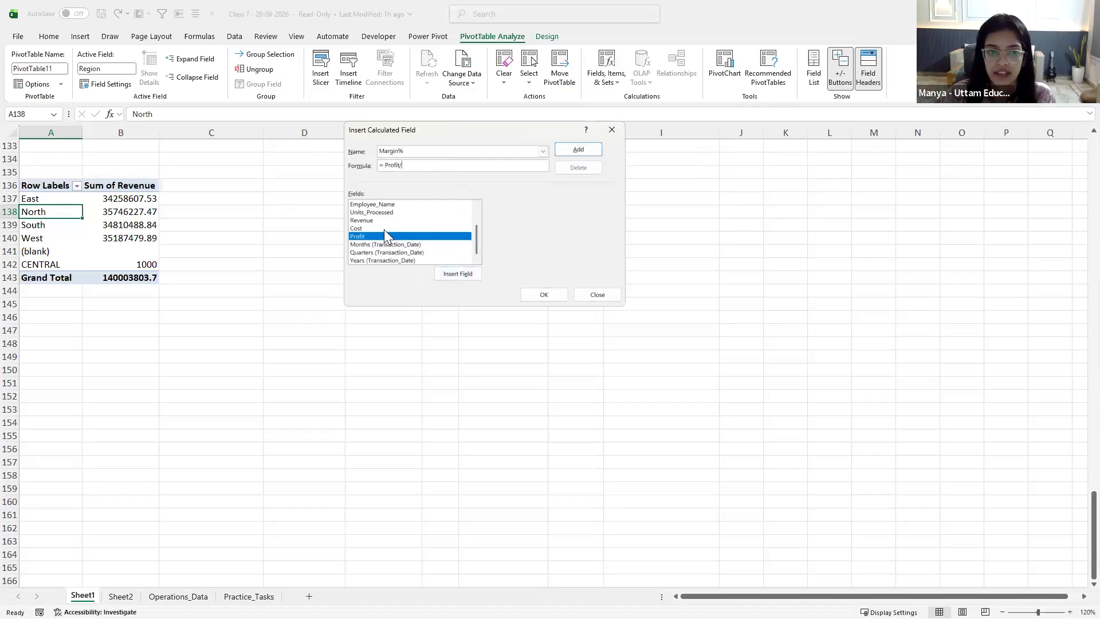
pyautogui.scroll(3, 384, 230)
pyautogui.scroll(-3, 384, 232)
pyautogui.click(365, 220)
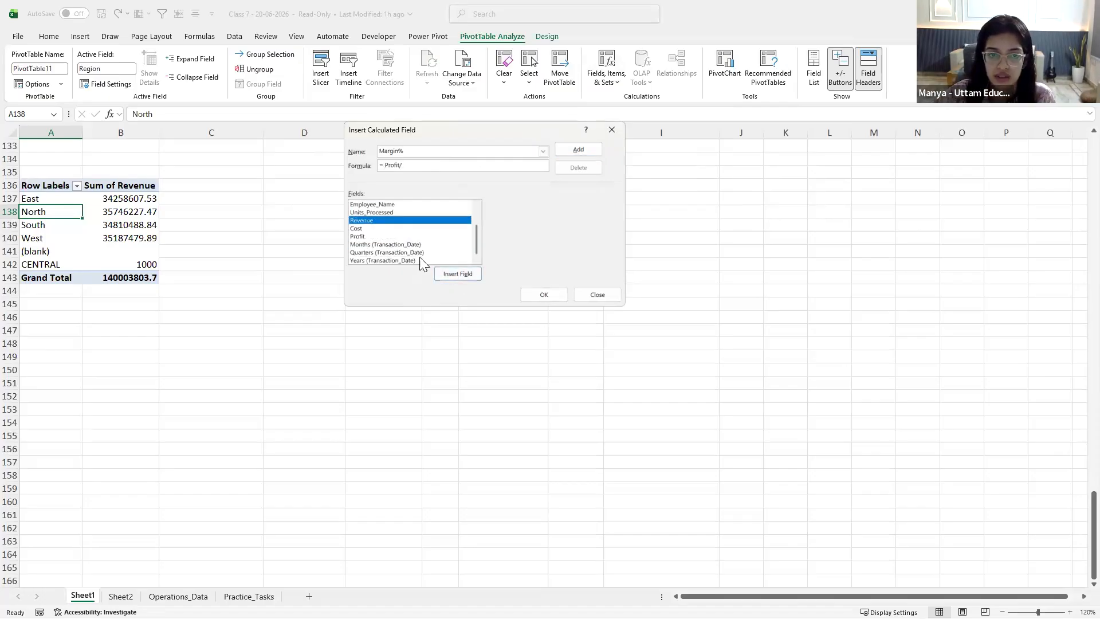
pyautogui.click(457, 274)
pyautogui.click(570, 146)
pyautogui.click(551, 293)
# Format the Sum of Margin% values in C137:C143 as percentages
pyautogui.moveTo(215, 132); pyautogui.dragTo(236, 277)
pyautogui.click(221, 200)
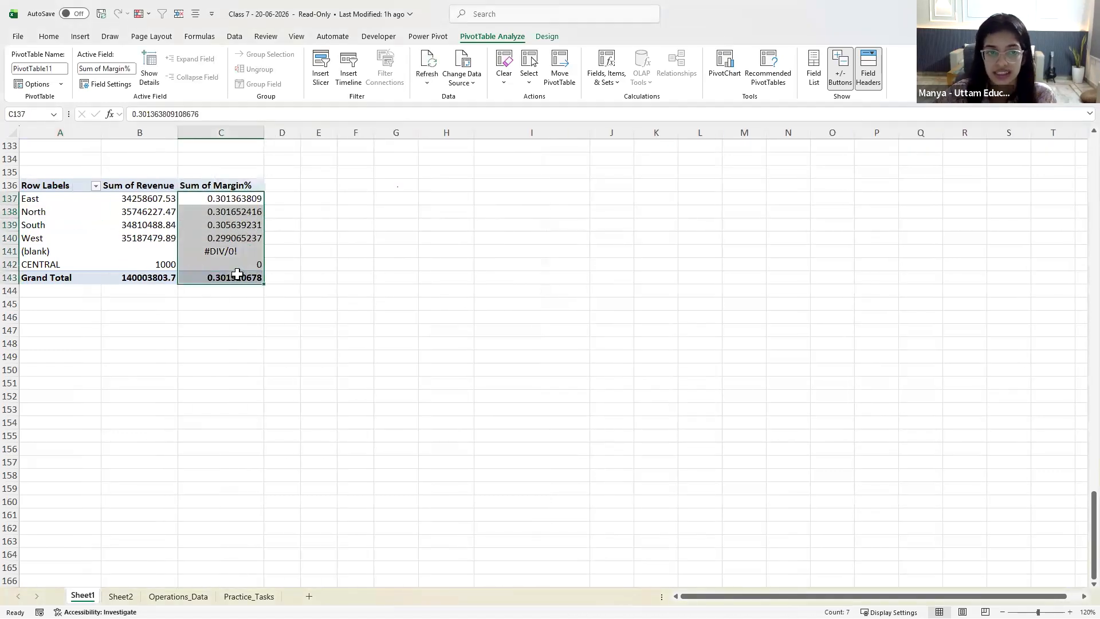
pyautogui.click(50, 38)
pyautogui.click(448, 77)
pyautogui.click(344, 240)
# Show the Region pivot table's field list and add Profit to the values ahead of Sum of Revenue
pyautogui.click(163, 222)
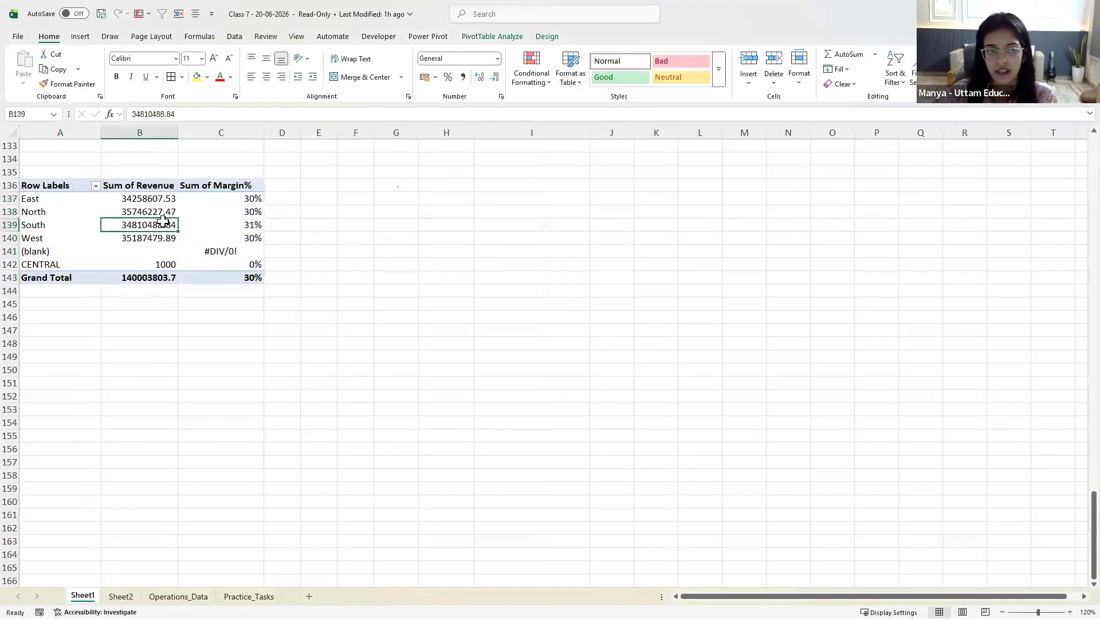
pyautogui.rightClick(164, 242)
pyautogui.click(225, 474)
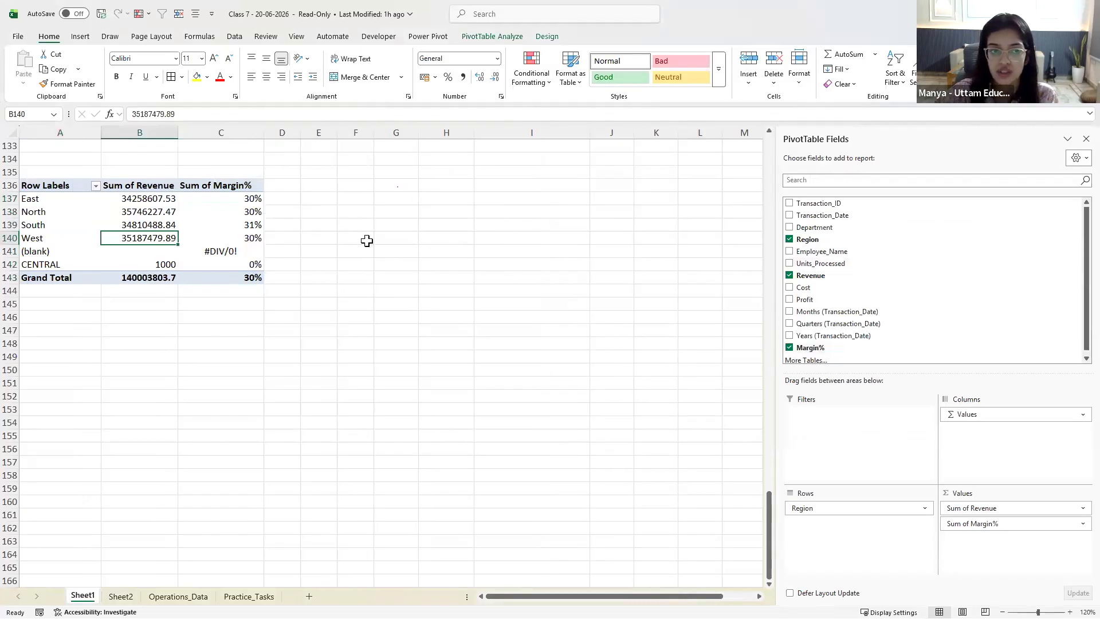
pyautogui.moveTo(791, 303); pyautogui.dragTo(973, 501)
pyautogui.click(531, 316)
pyautogui.click(181, 212)
pyautogui.click(122, 196)
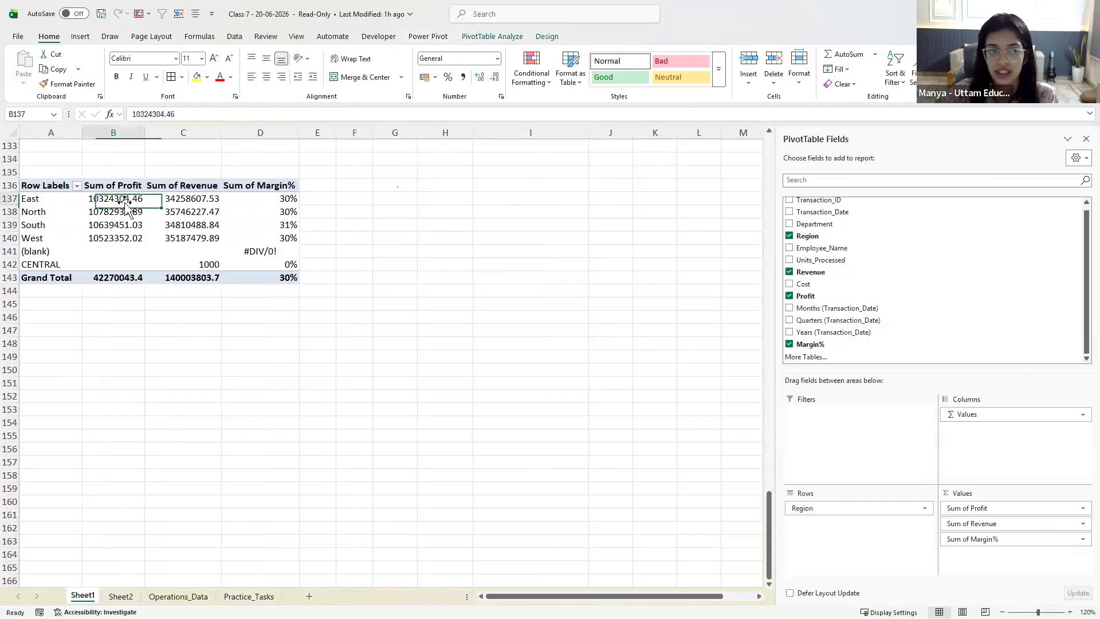
# Calculate East's margin in G137 by dividing its Sum of Profit by its Sum of Revenue
pyautogui.click(172, 198)
pyautogui.click(366, 197)
pyautogui.click(385, 197)
pyautogui.write('=')
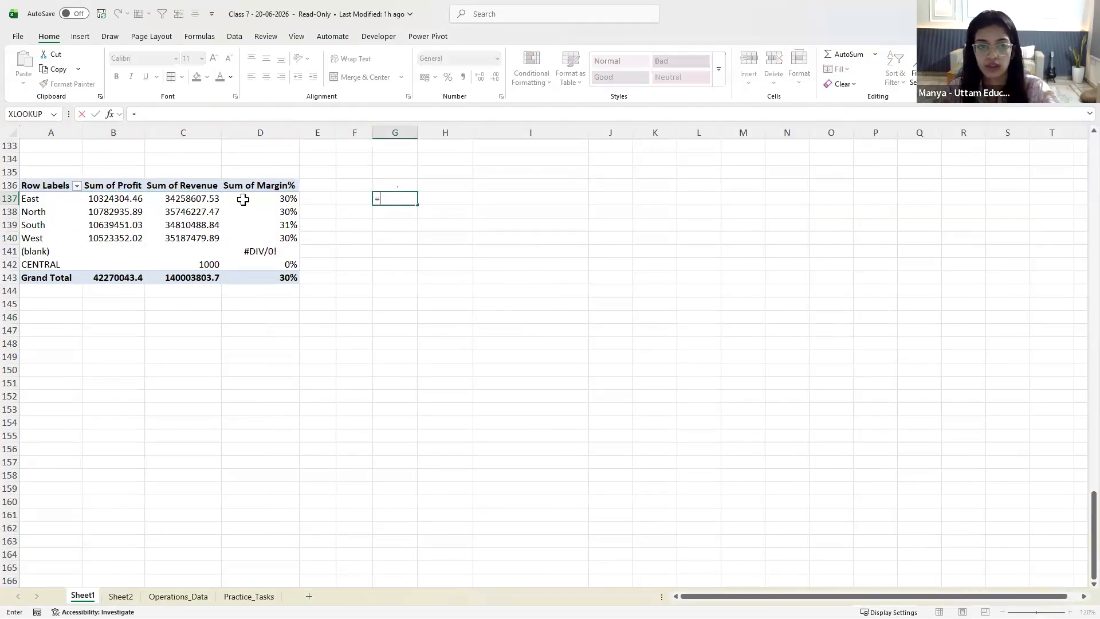
pyautogui.click(132, 198)
pyautogui.write('/')
pyautogui.click(188, 198)
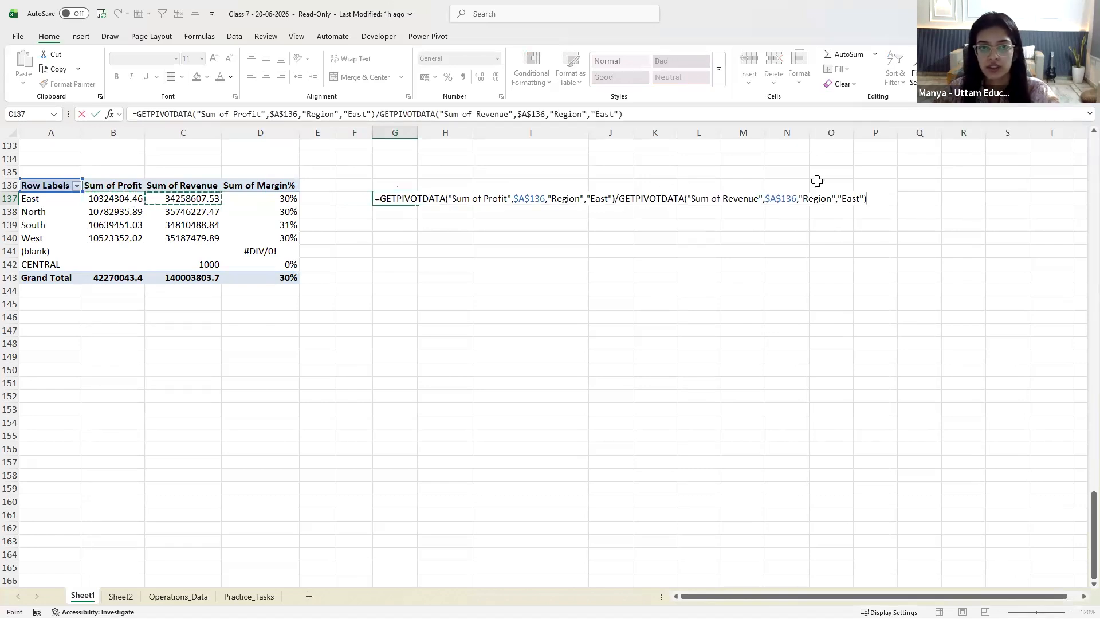
pyautogui.moveTo(665, 114); pyautogui.dragTo(114, 119)
pyautogui.press('Return')
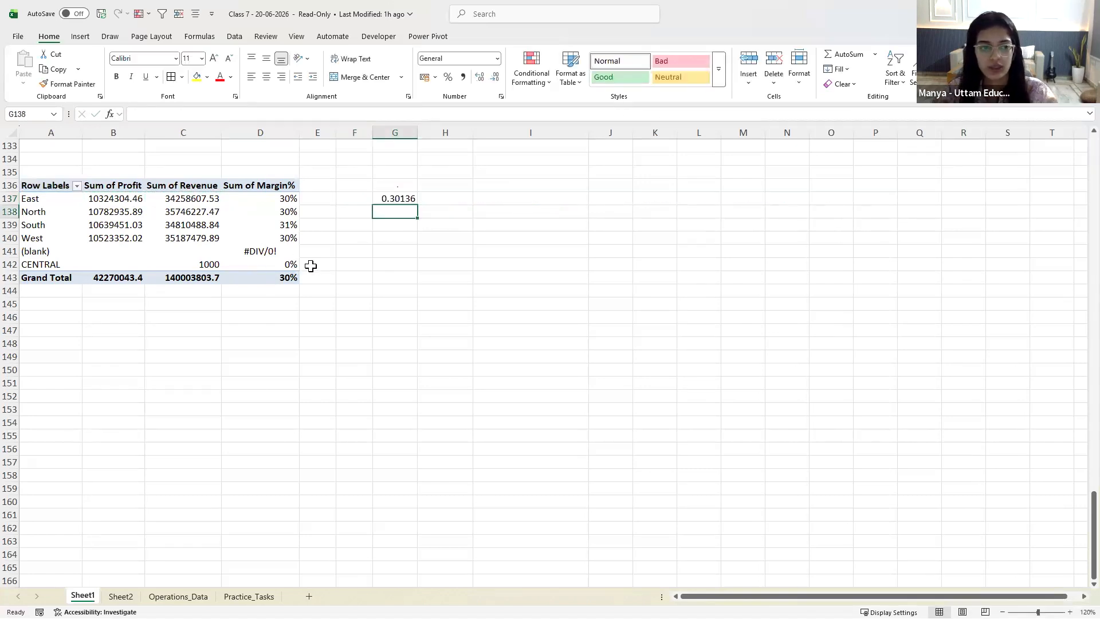
pyautogui.click(311, 265)
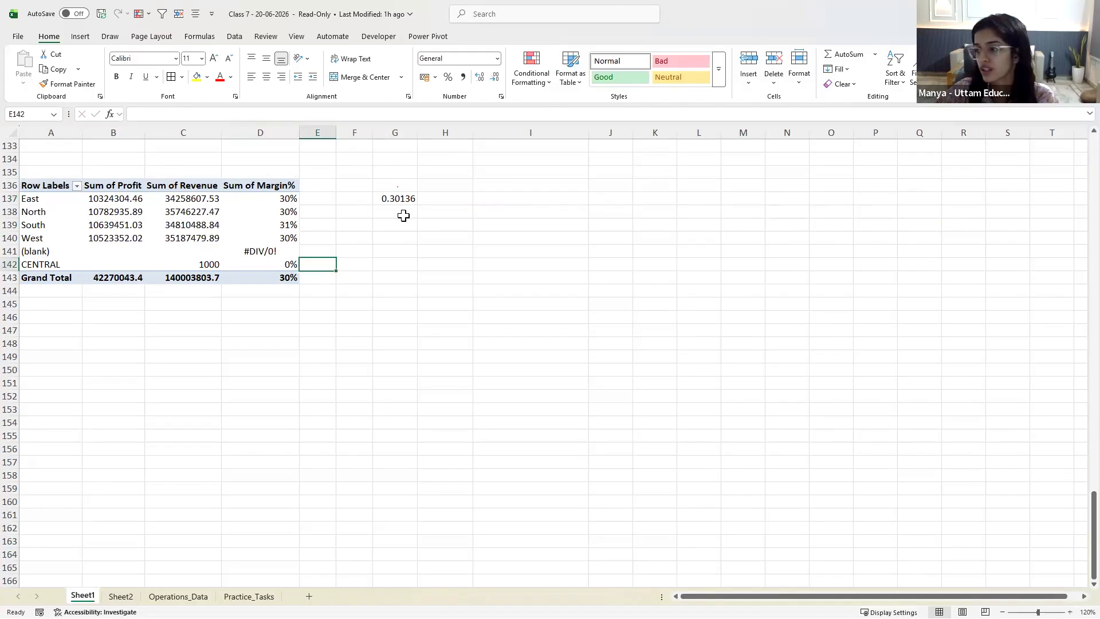
# Clear the check formula from G137
pyautogui.click(398, 198)
pyautogui.press('BackSpace')
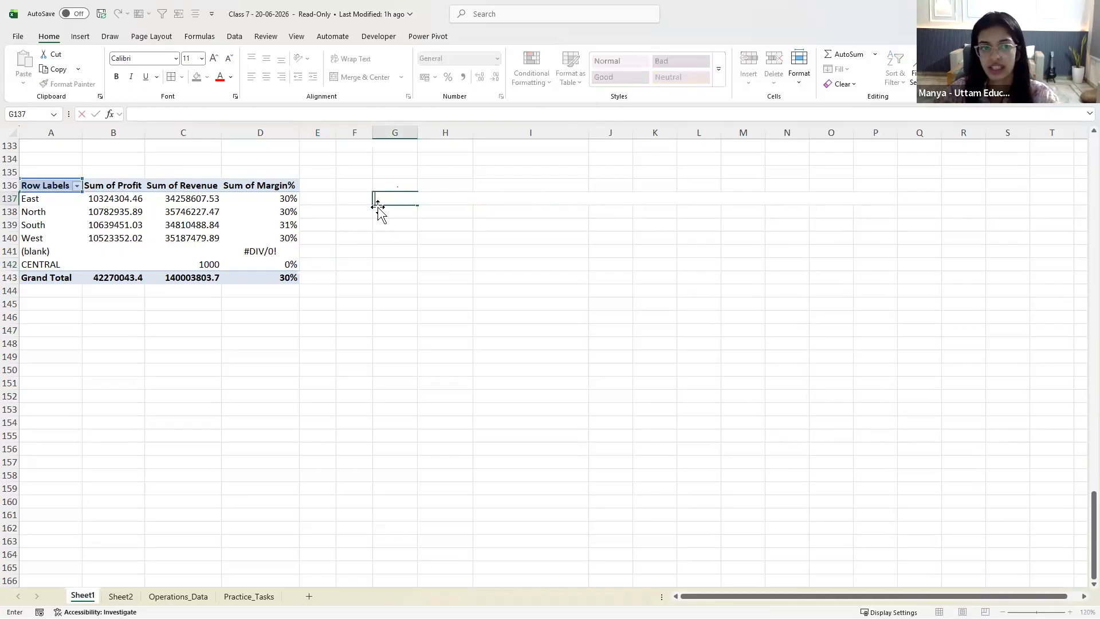
pyautogui.click(414, 250)
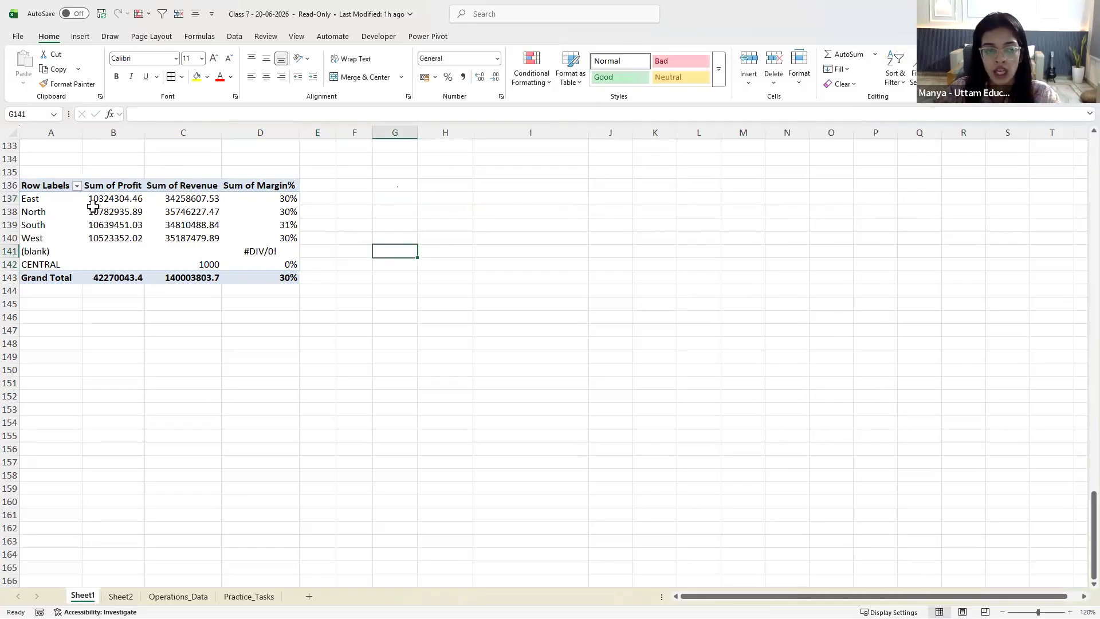
# Review the Region pivot table and check the Years and Months pivot table's field list for Margin%
pyautogui.moveTo(49, 185); pyautogui.dragTo(265, 286)
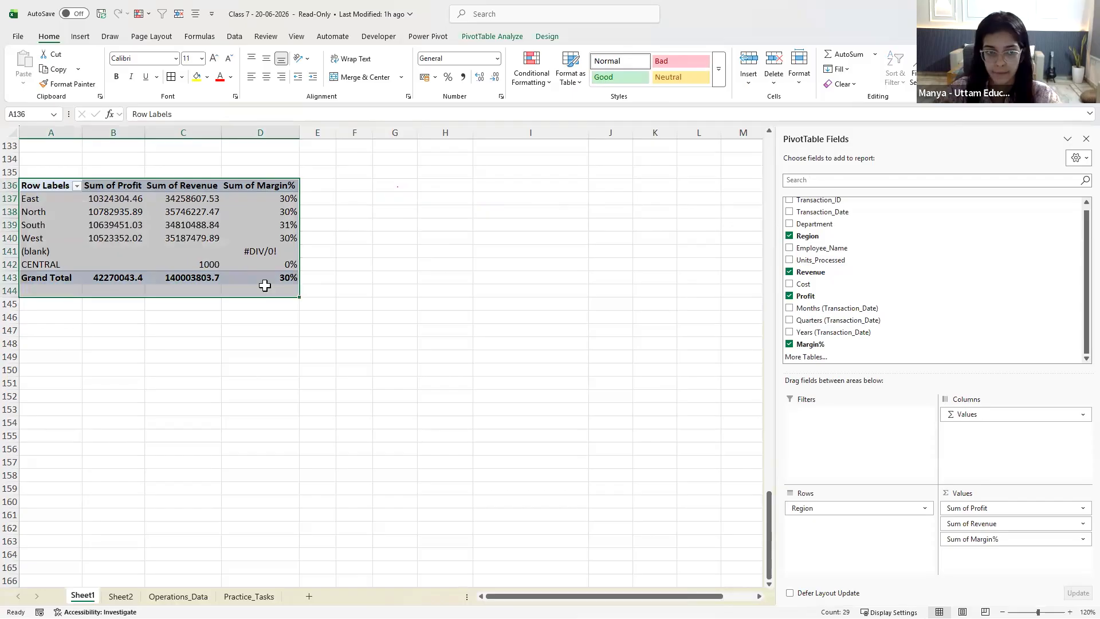
pyautogui.click(259, 210)
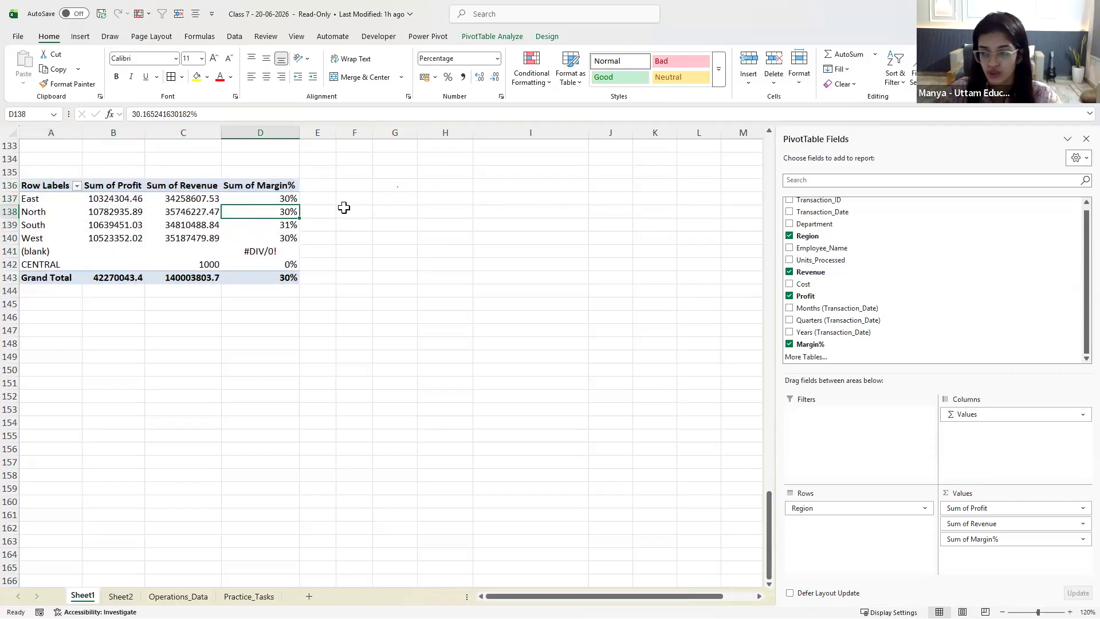
pyautogui.moveTo(46, 187); pyautogui.dragTo(276, 276)
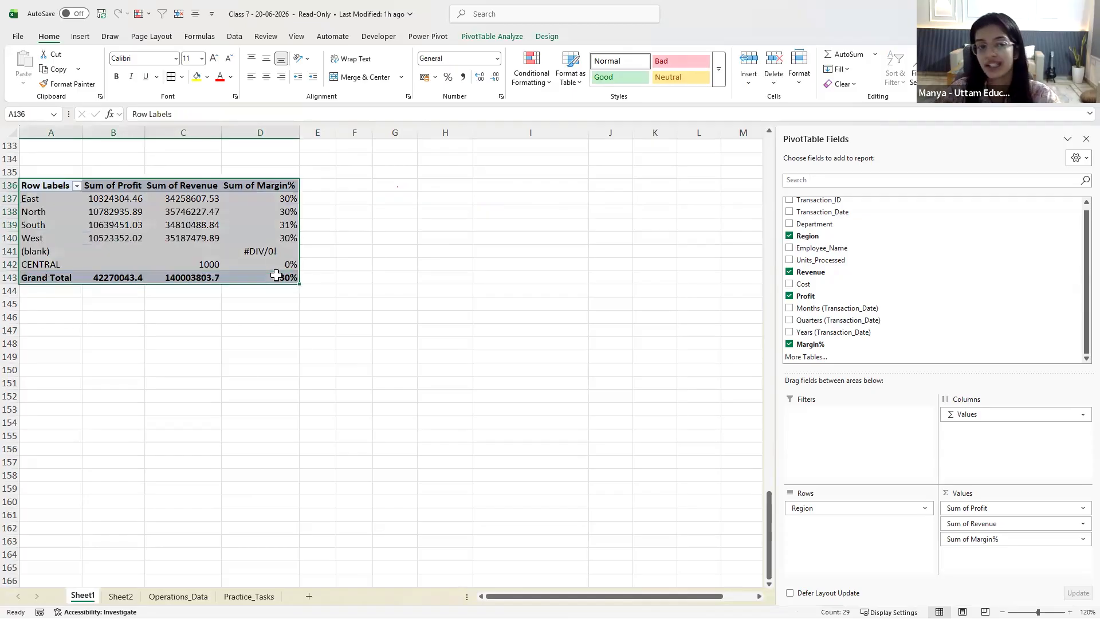
pyautogui.scroll(16, 277, 276)
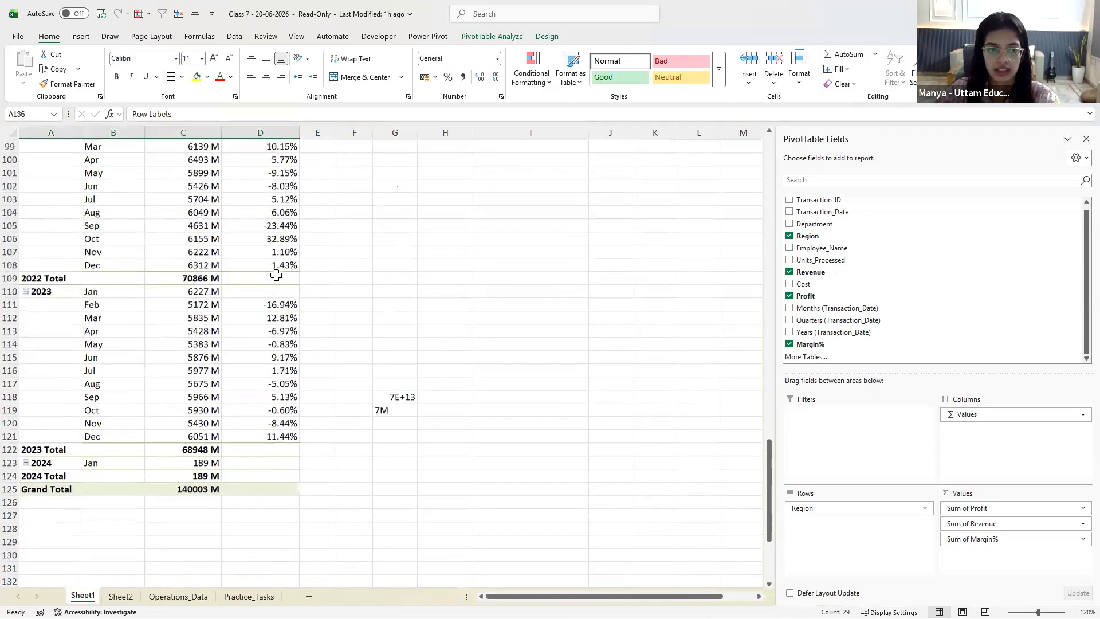
pyautogui.scroll(-5, 277, 276)
pyautogui.scroll(3, 86, 224)
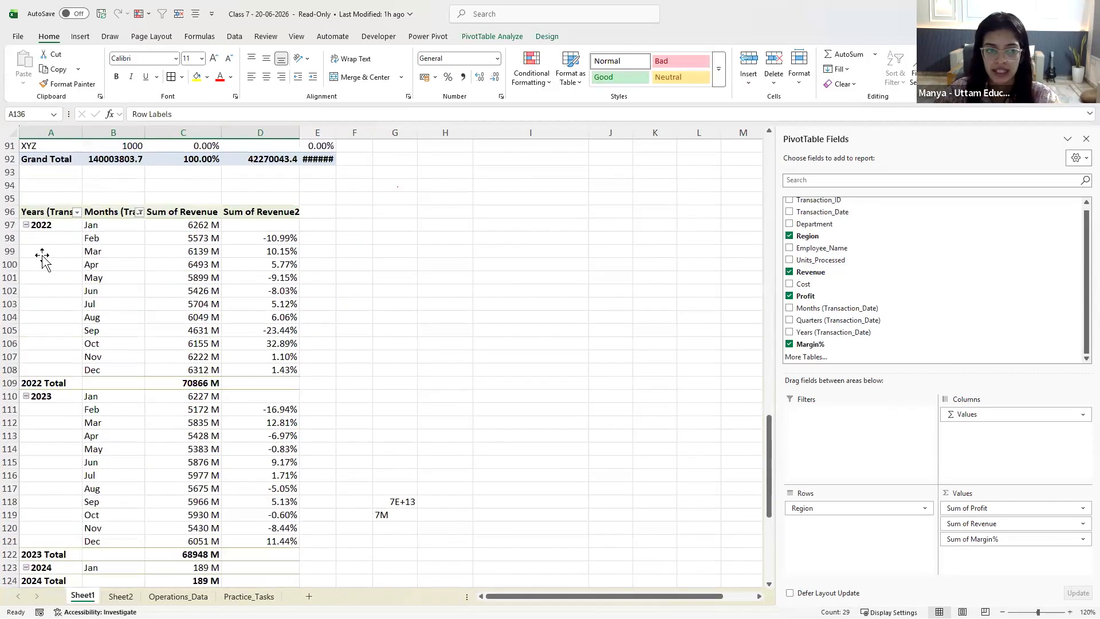
pyautogui.click(42, 251)
pyautogui.scroll(-1, 847, 348)
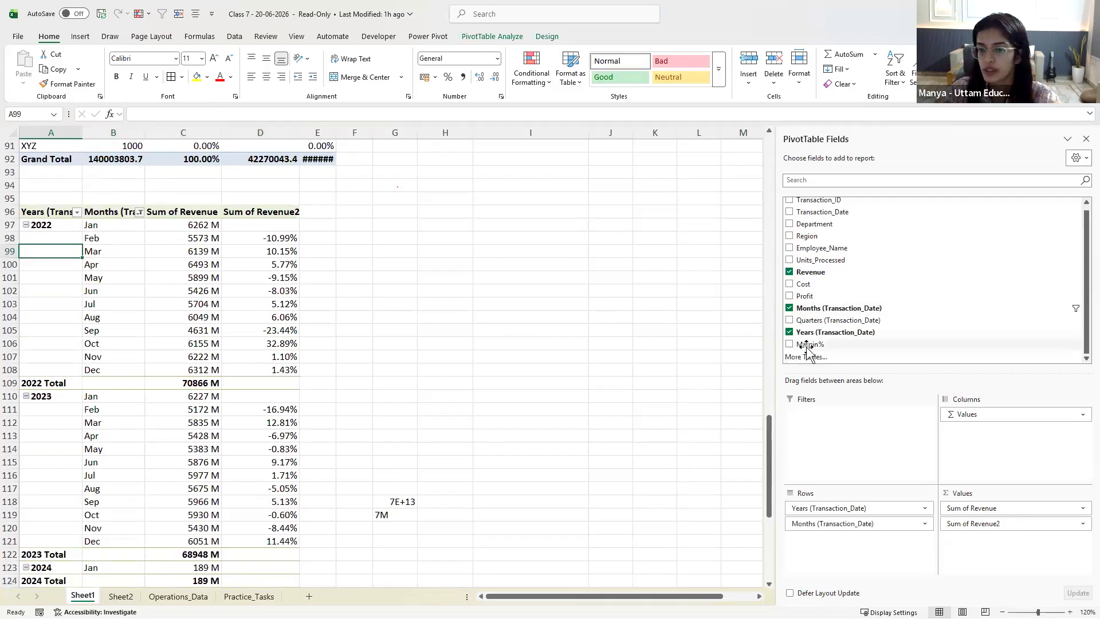
# Check the field lists of the Department pivot tables at A85 and A5 for Margin%
pyautogui.scroll(6, 223, 312)
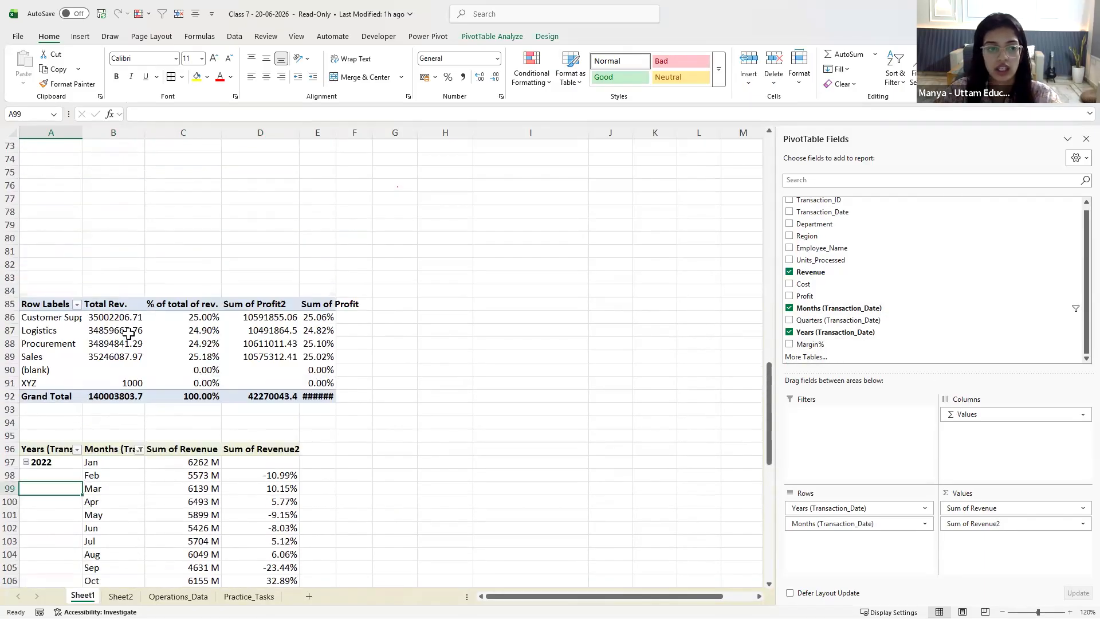
pyautogui.click(114, 343)
pyautogui.scroll(-1, 853, 320)
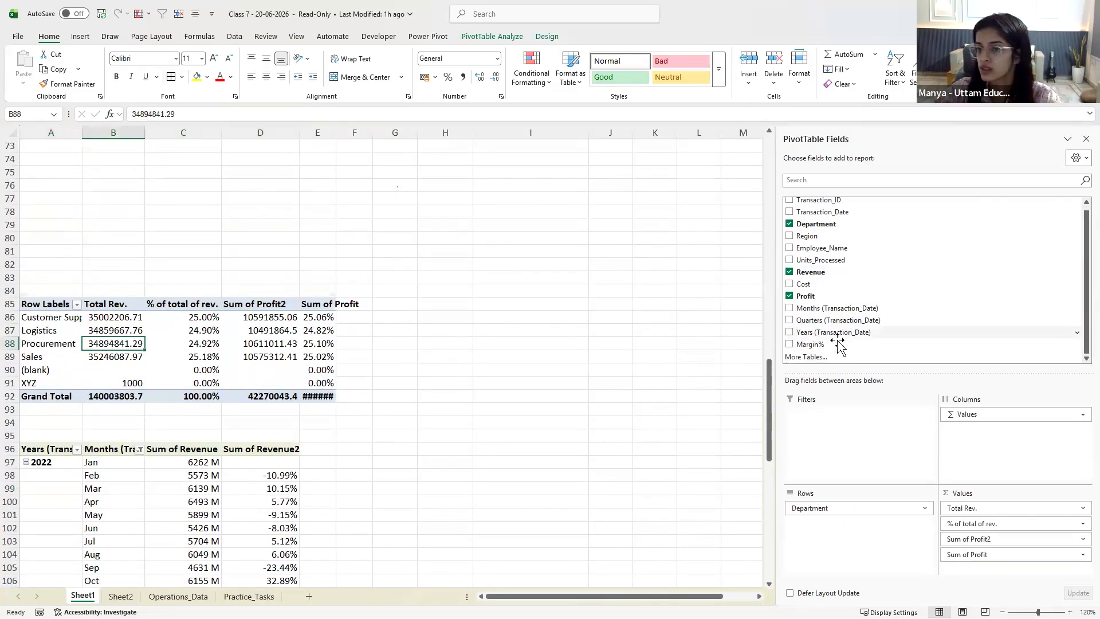
pyautogui.scroll(3, 229, 270)
pyautogui.scroll(20, 229, 271)
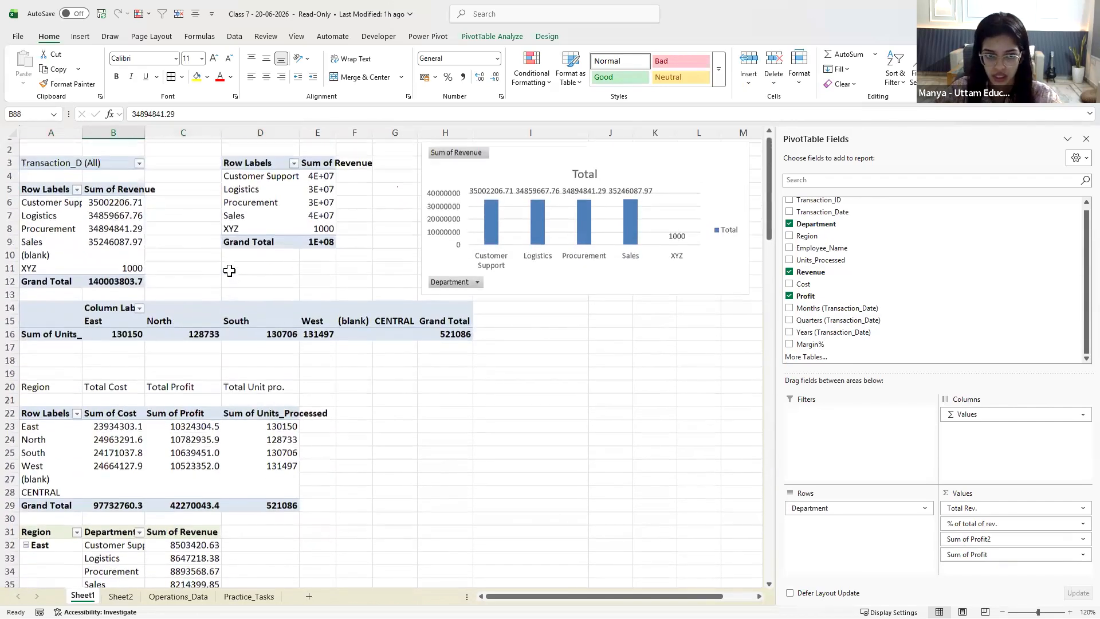
pyautogui.click(104, 244)
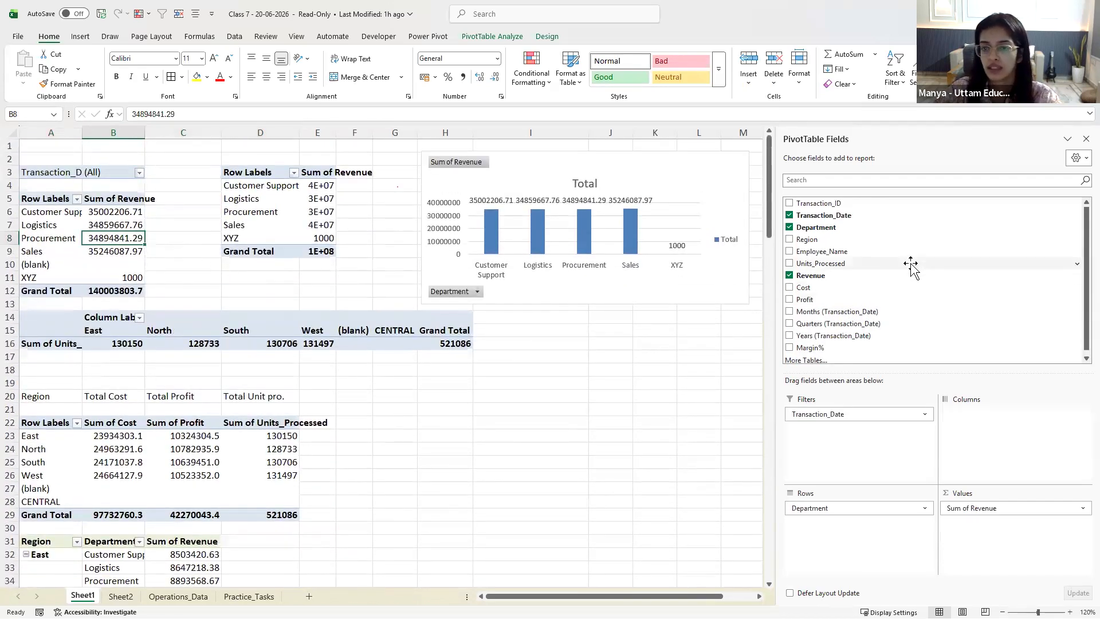
# Widen column E to fit the Sum of Revenue values of the Department pivot table at D3
pyautogui.click(271, 213)
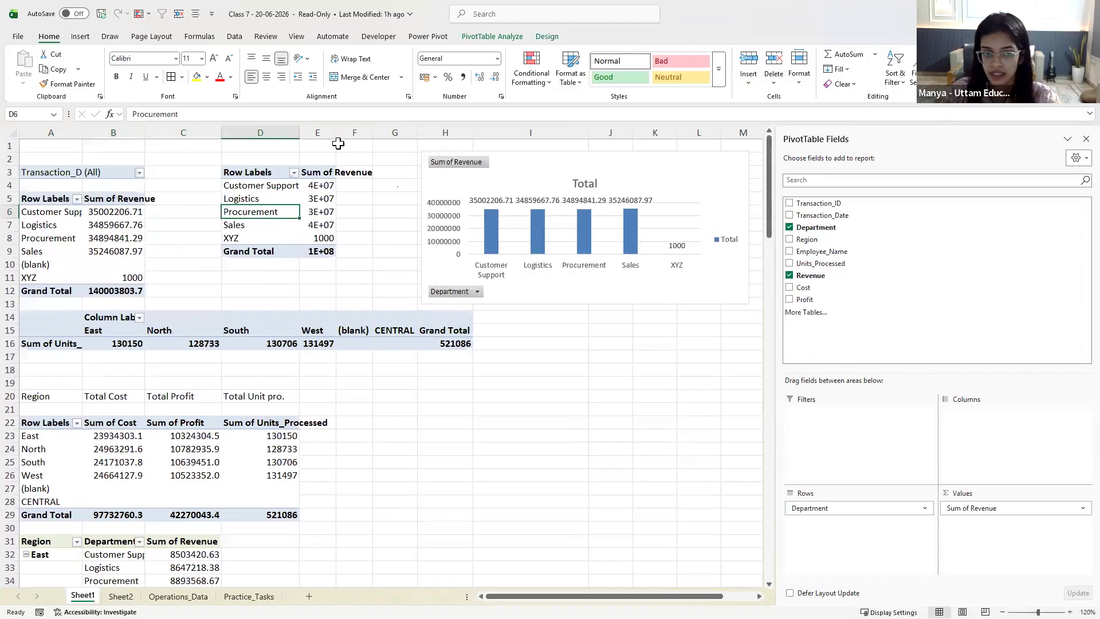
pyautogui.moveTo(337, 132); pyautogui.dragTo(394, 136)
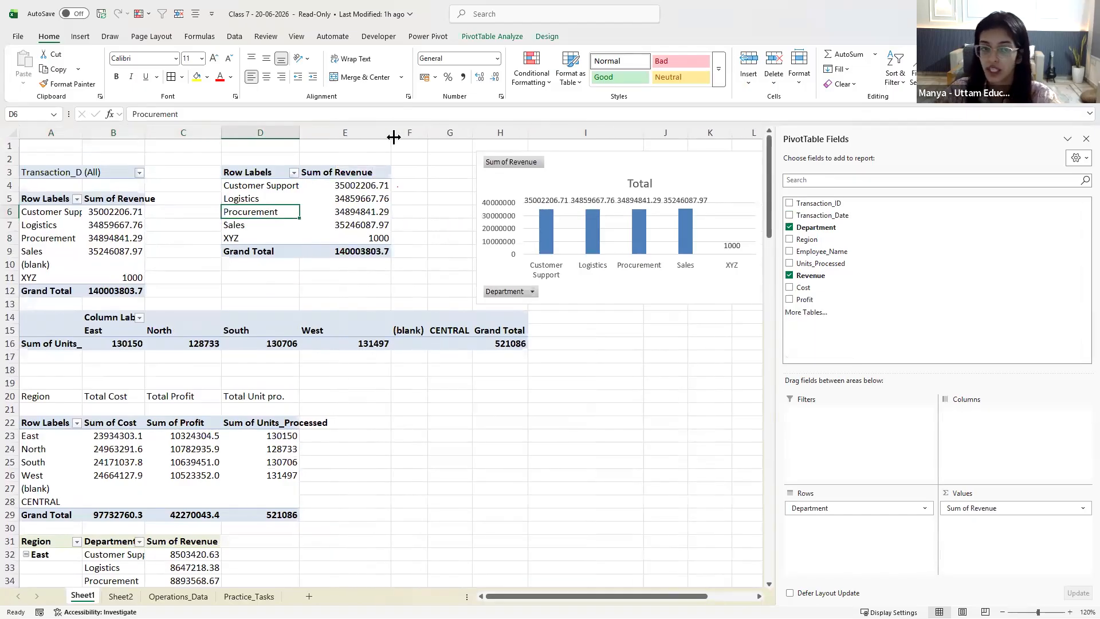
pyautogui.moveTo(252, 182); pyautogui.dragTo(366, 213)
# Examine the Operations_Data records from A1 down to I5001, and return to Sheet1
pyautogui.click(177, 596)
pyautogui.moveTo(642, 171); pyautogui.dragTo(668, 160)
pyautogui.hotkey('ctrl', 'shift', 'Down')
pyautogui.scroll(-5, 466, 409)
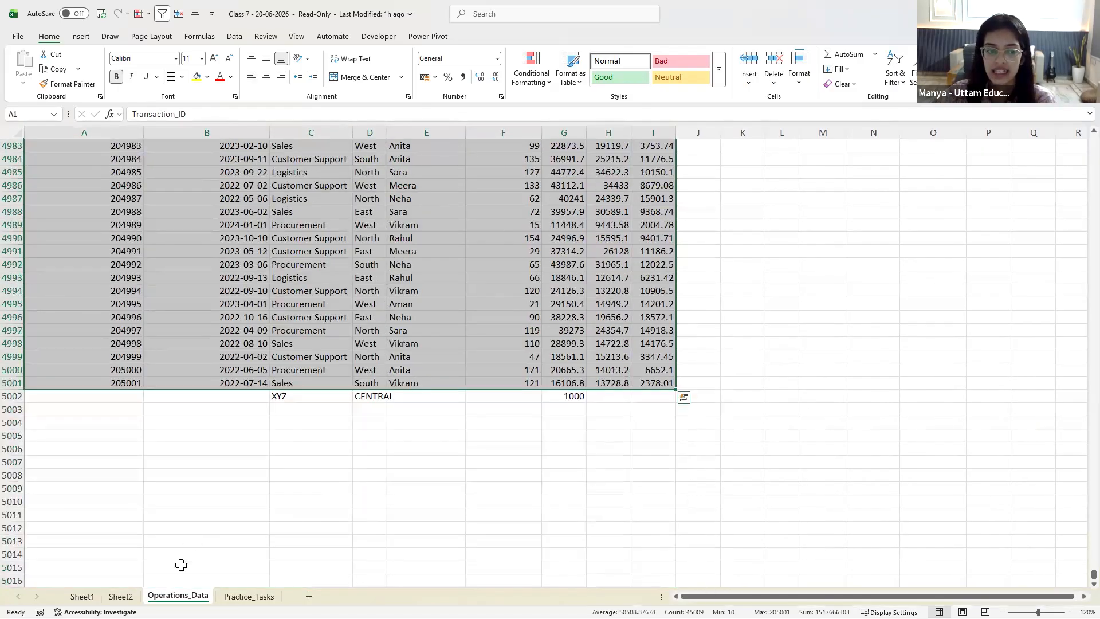
pyautogui.click(82, 596)
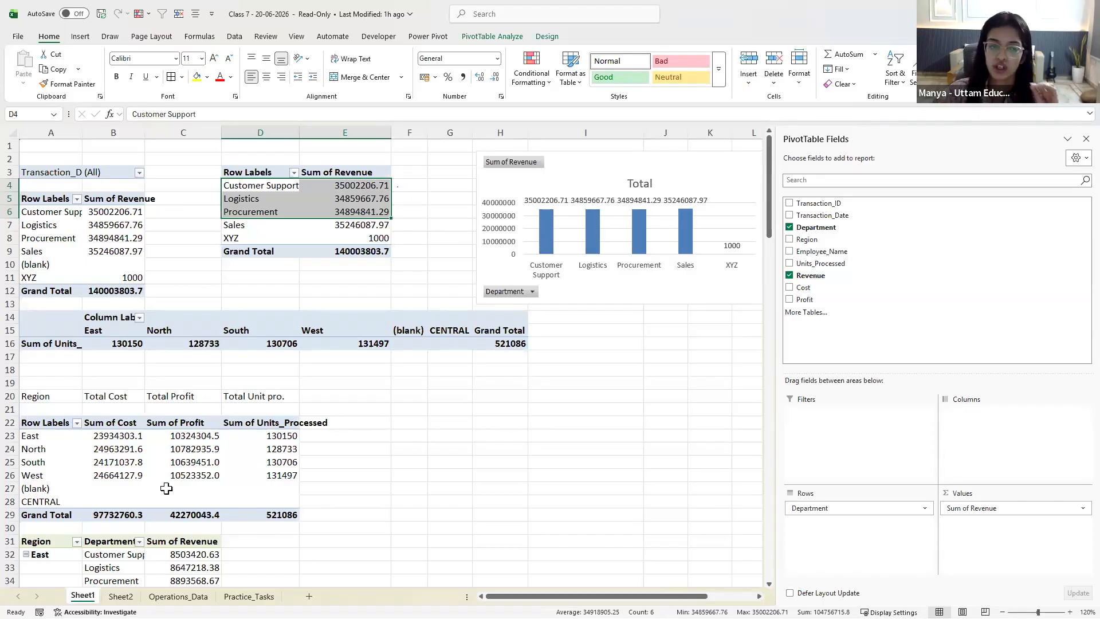
# Select entire columns A to I in Operations_Data to show the whole-column source range
pyautogui.hotkey('ctrl', 'pagedown')
pyautogui.hotkey('ctrl', 'pagedown')
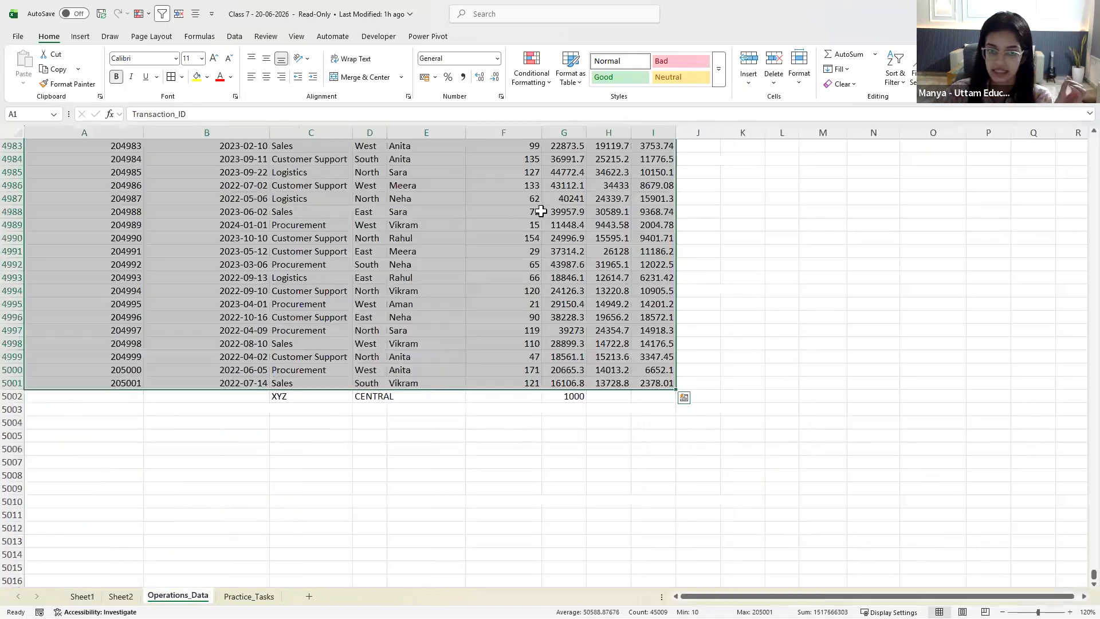
pyautogui.press('Down')
pyautogui.moveTo(80, 131); pyautogui.dragTo(653, 148)
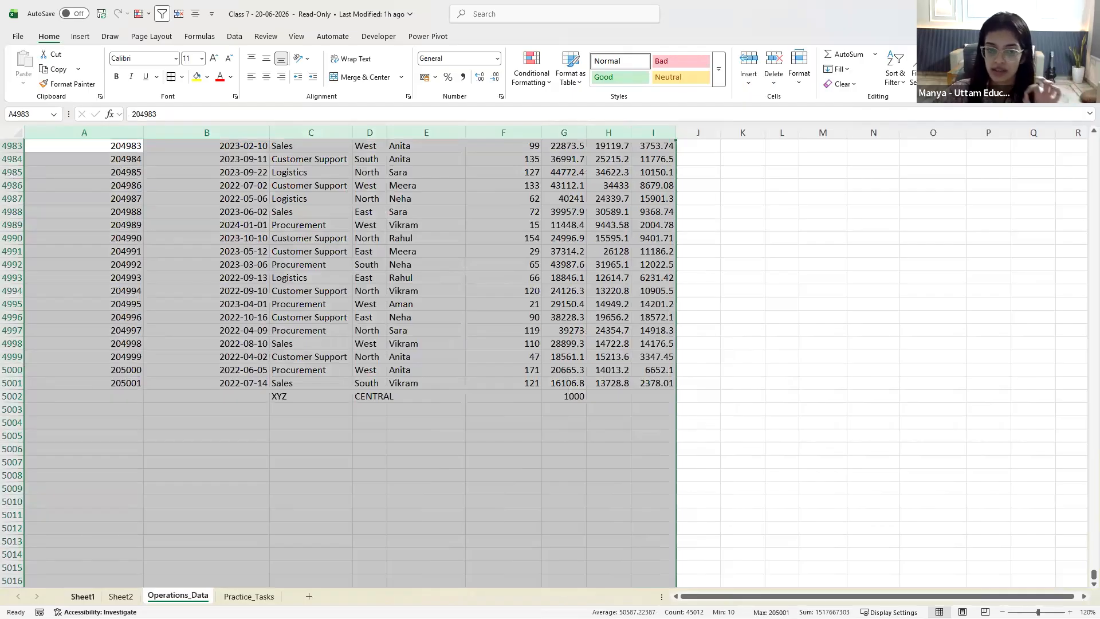
# Compare the field lists of the Sum of Units_Processed pivot table and the Department pivot table at D3 on Sheet1
pyautogui.hotkey('ctrl', 'pageup')
pyautogui.hotkey('ctrl', 'pageup')
pyautogui.click(182, 344)
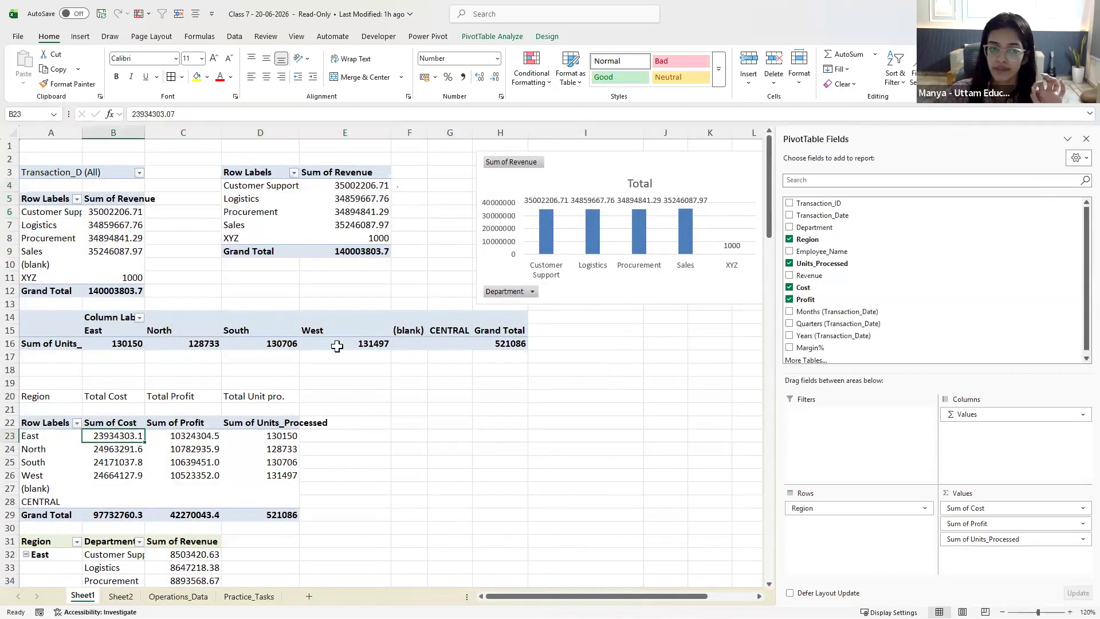
pyautogui.scroll(-1, 839, 341)
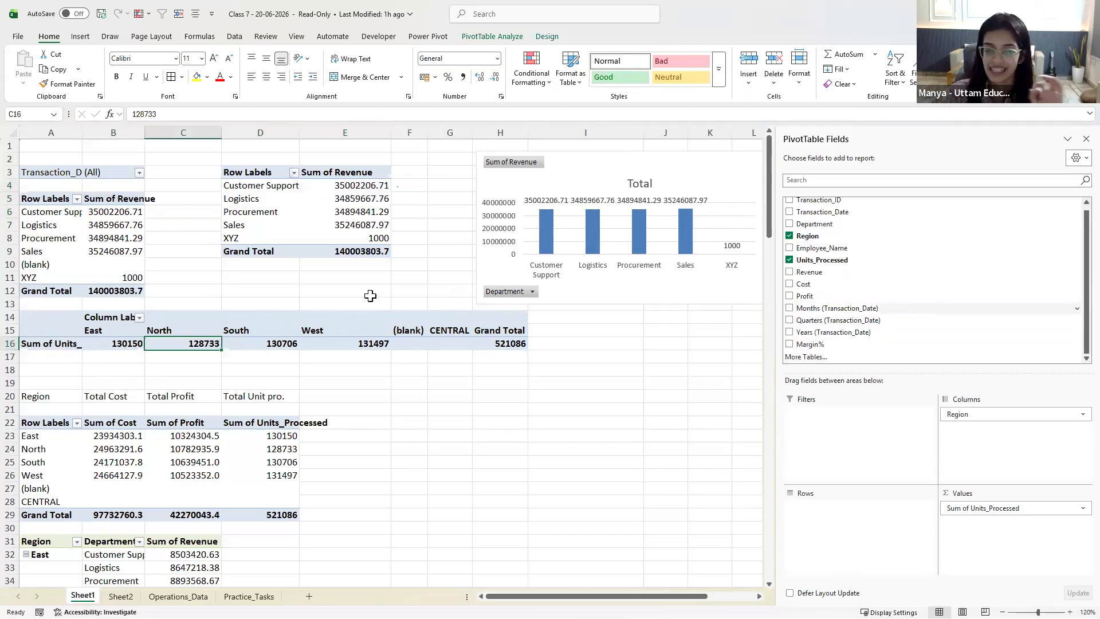
pyautogui.click(225, 209)
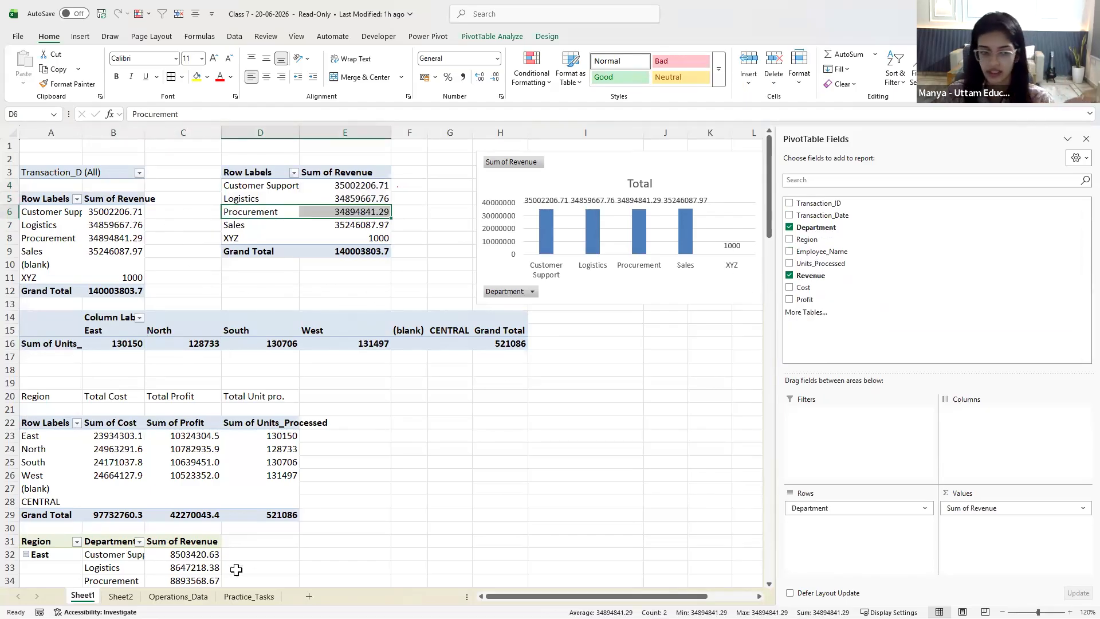
# Examine the last Operations_Data records in A4998:I5002, including the XYZ CENTRAL row
pyautogui.click(178, 596)
pyautogui.click(102, 157)
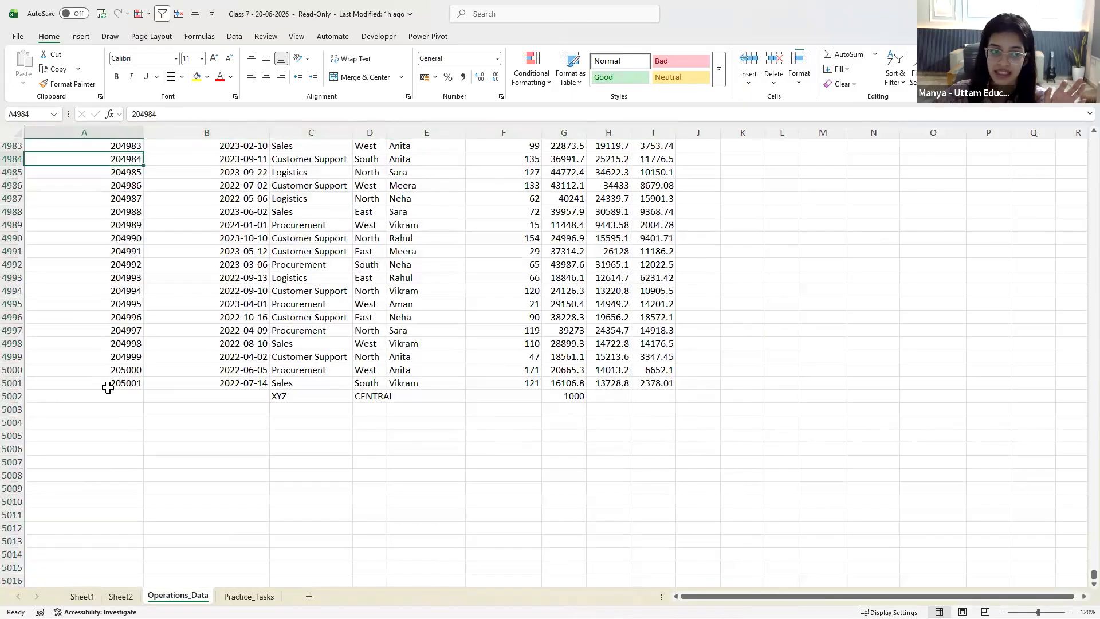
pyautogui.moveTo(84, 395); pyautogui.dragTo(653, 343)
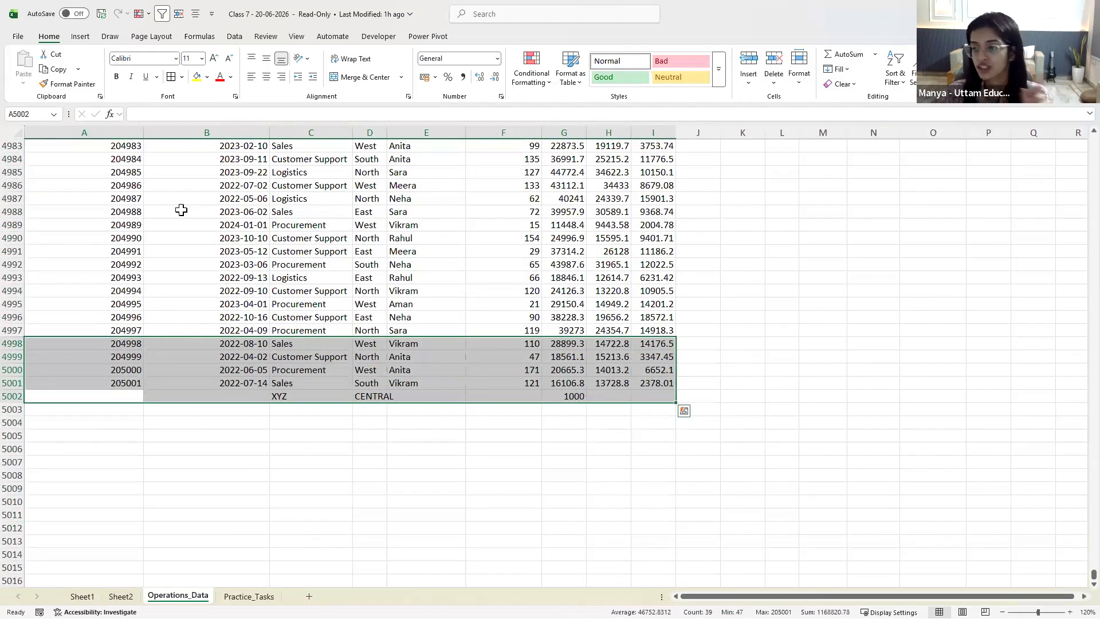
# Show the whole-column range A to I in Operations_Data, and select A5002 in the XYZ CENTRAL row
pyautogui.moveTo(84, 133); pyautogui.dragTo(653, 132)
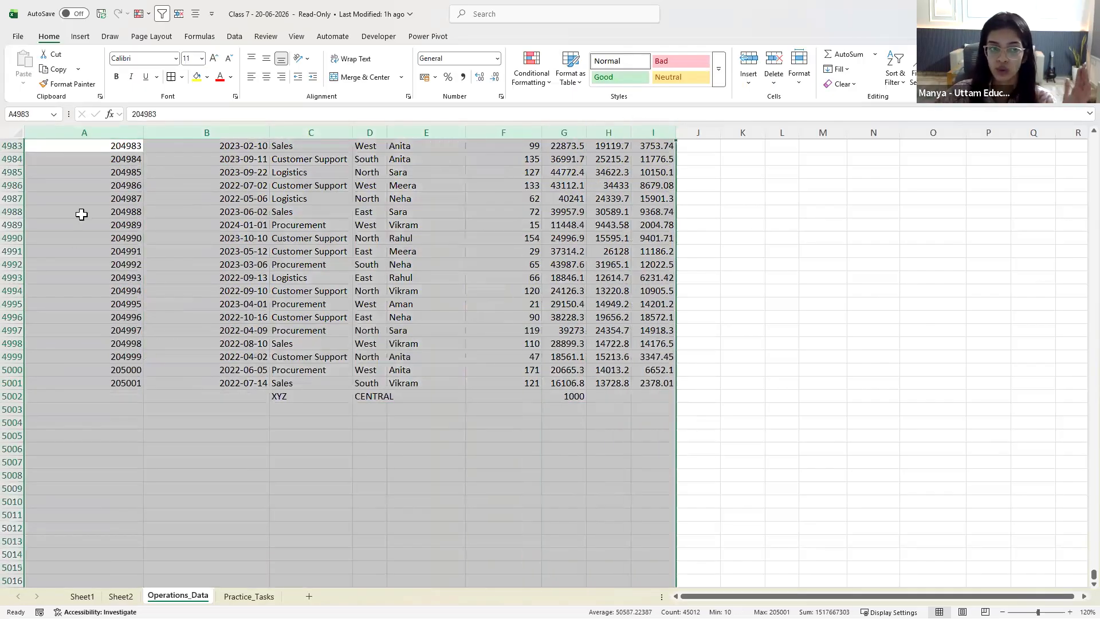
pyautogui.click(57, 407)
pyautogui.moveTo(60, 405); pyautogui.dragTo(89, 401)
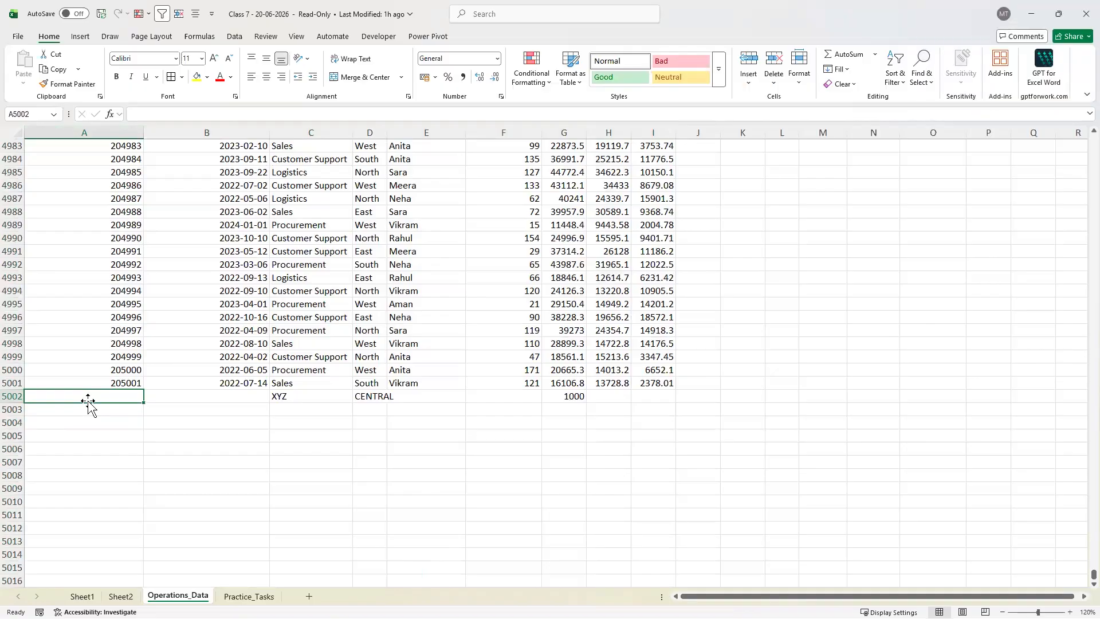
# On Sheet1, add Margin% to the values of the Department pivot table that is filtered by Transaction_Date
pyautogui.click(83, 596)
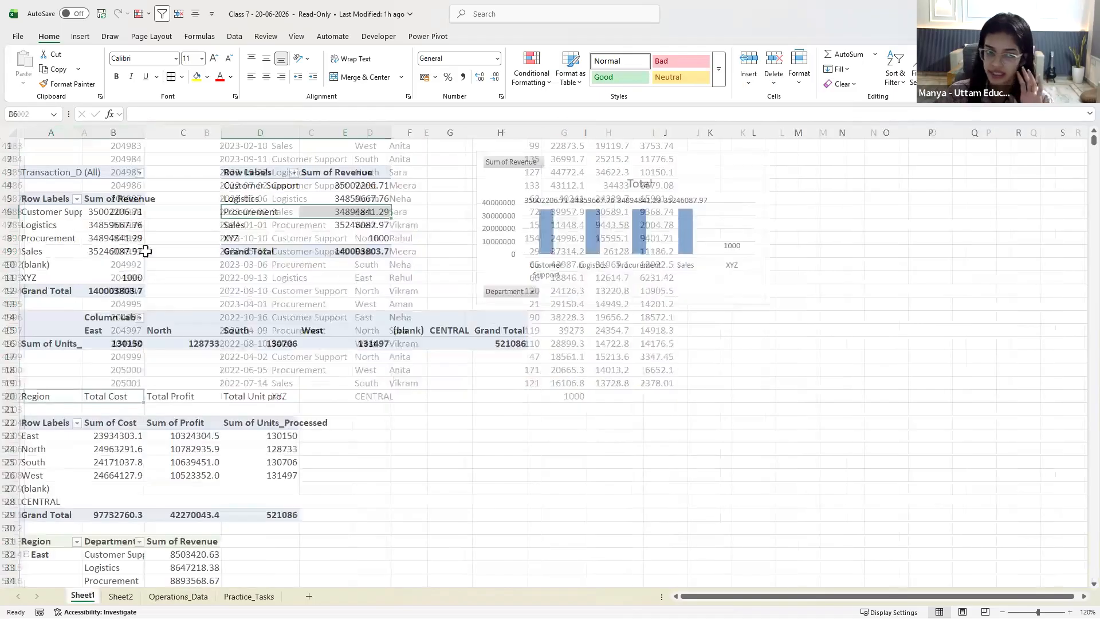
pyautogui.click(120, 236)
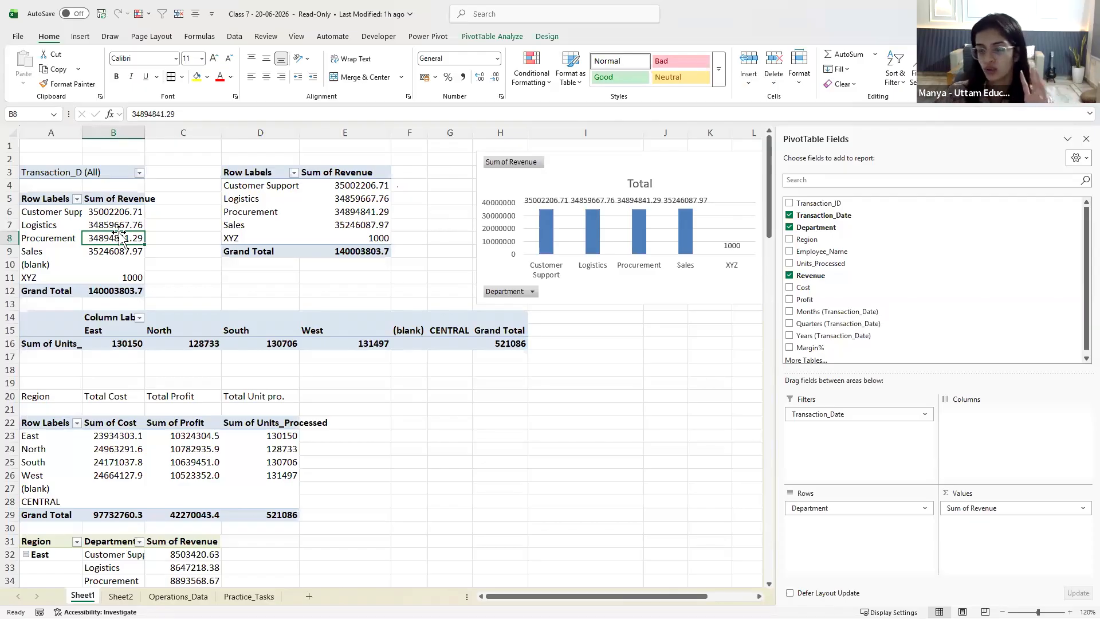
pyautogui.click(122, 265)
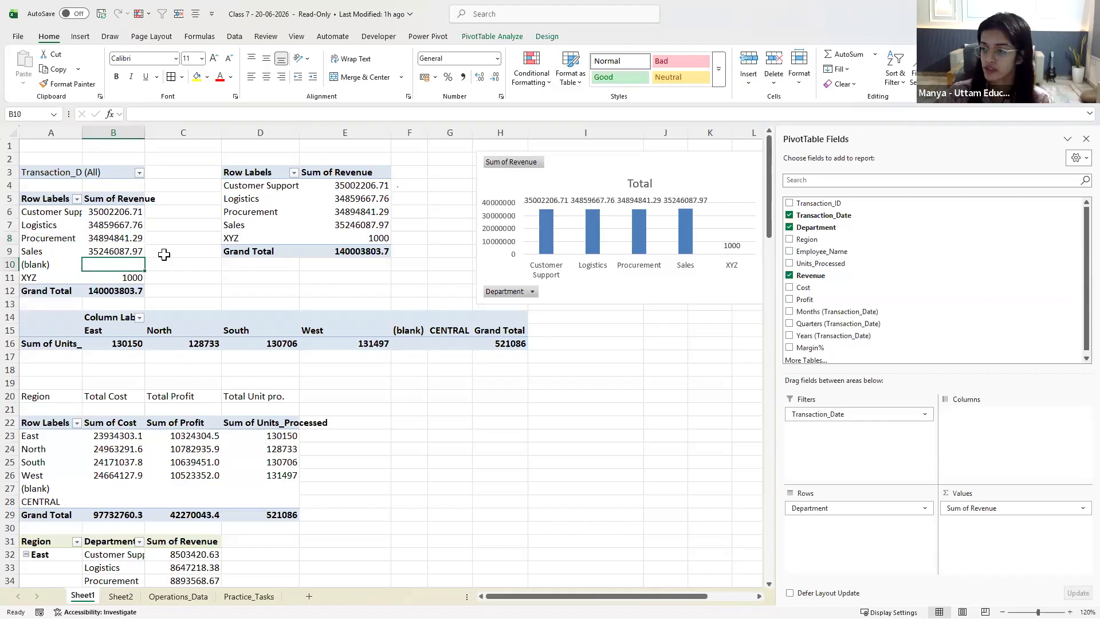
pyautogui.click(789, 346)
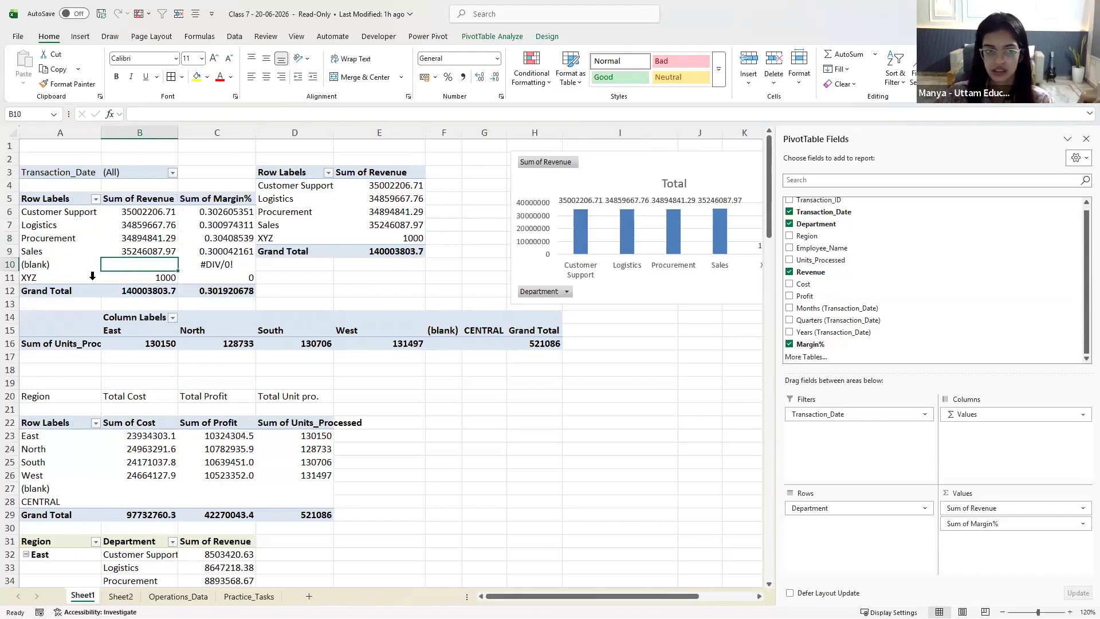
# Add Margin% to the values of the Region pivot table that sums Cost, Profit and Units_Processed
pyautogui.click(182, 216)
pyautogui.scroll(-5, 147, 358)
pyautogui.click(124, 255)
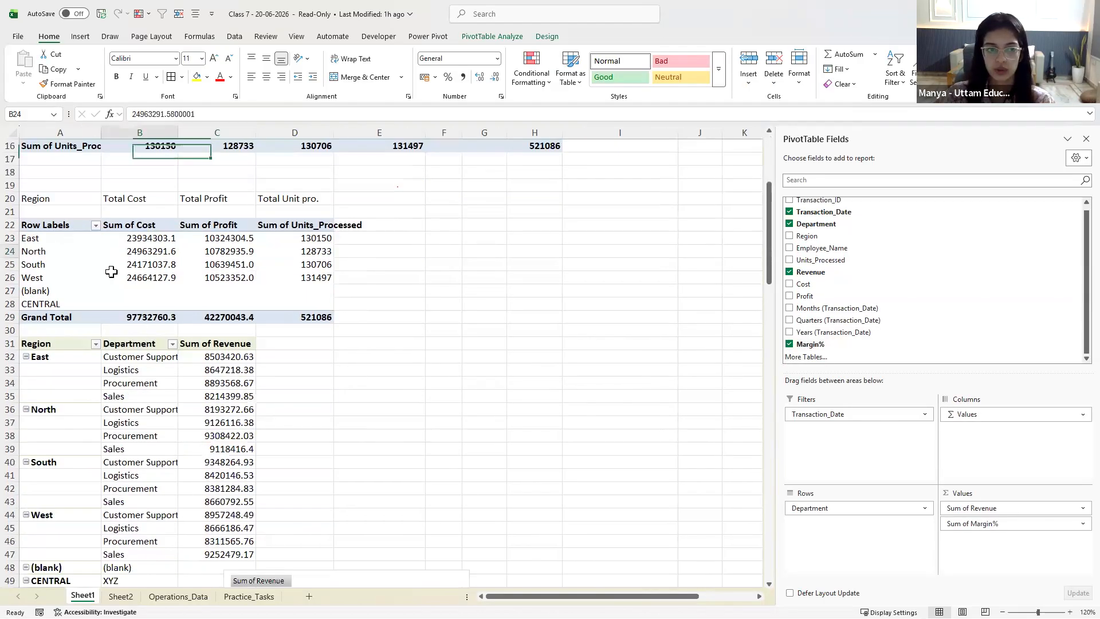
pyautogui.click(789, 347)
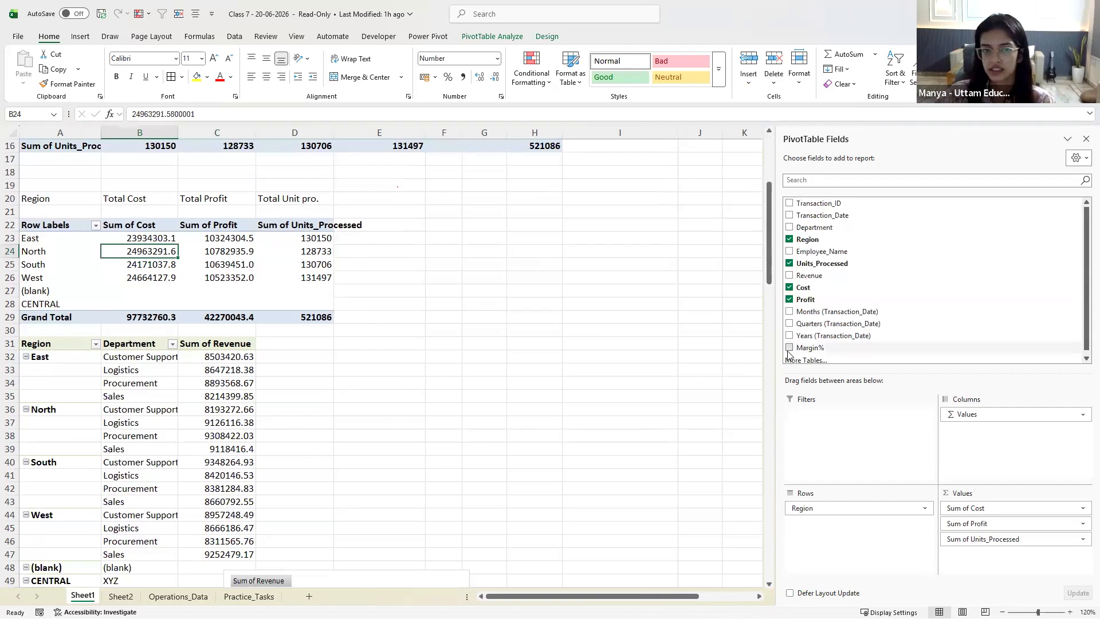
pyautogui.click(512, 385)
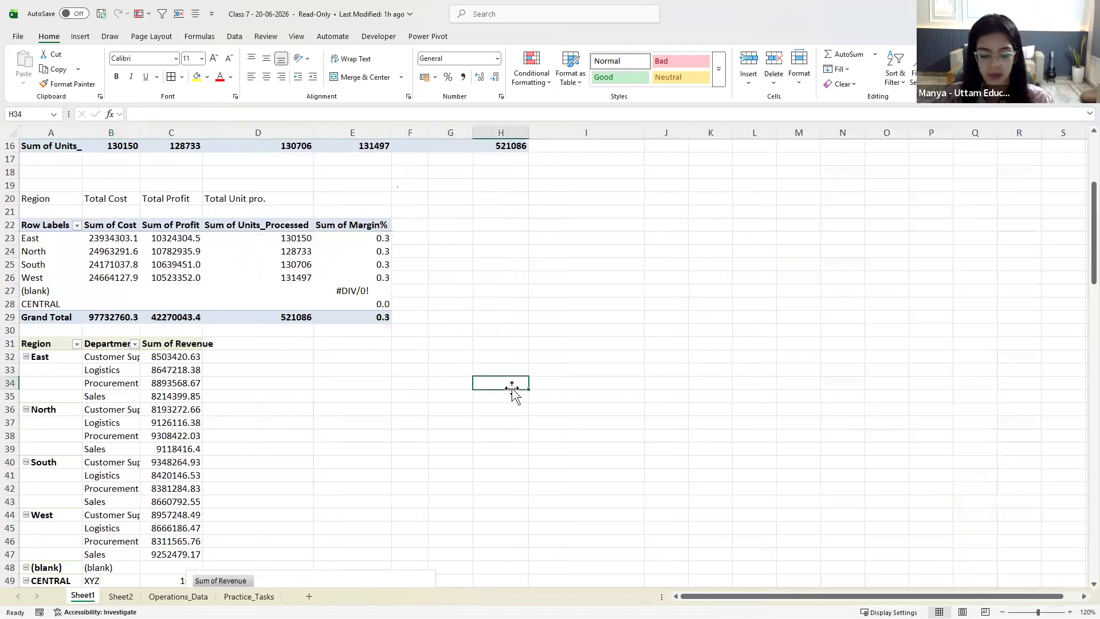
# Format the Sum of Margin% values in E23:E29 and C6:C12 as percentages
pyautogui.scroll(2, 464, 357)
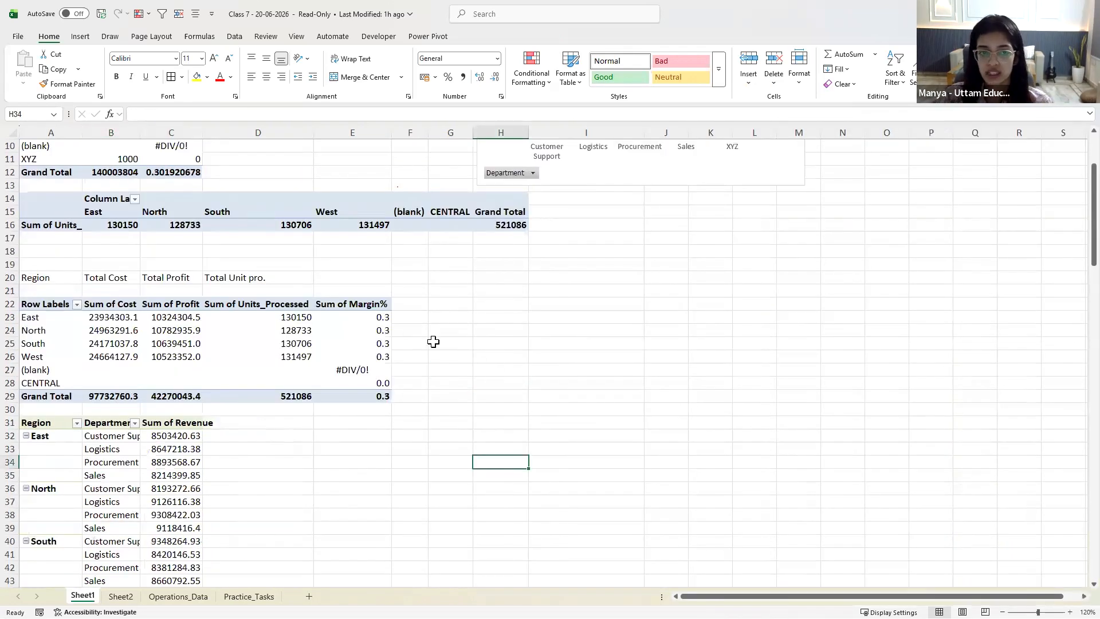
pyautogui.moveTo(363, 316); pyautogui.dragTo(368, 395)
pyautogui.click(448, 77)
pyautogui.scroll(3, 426, 256)
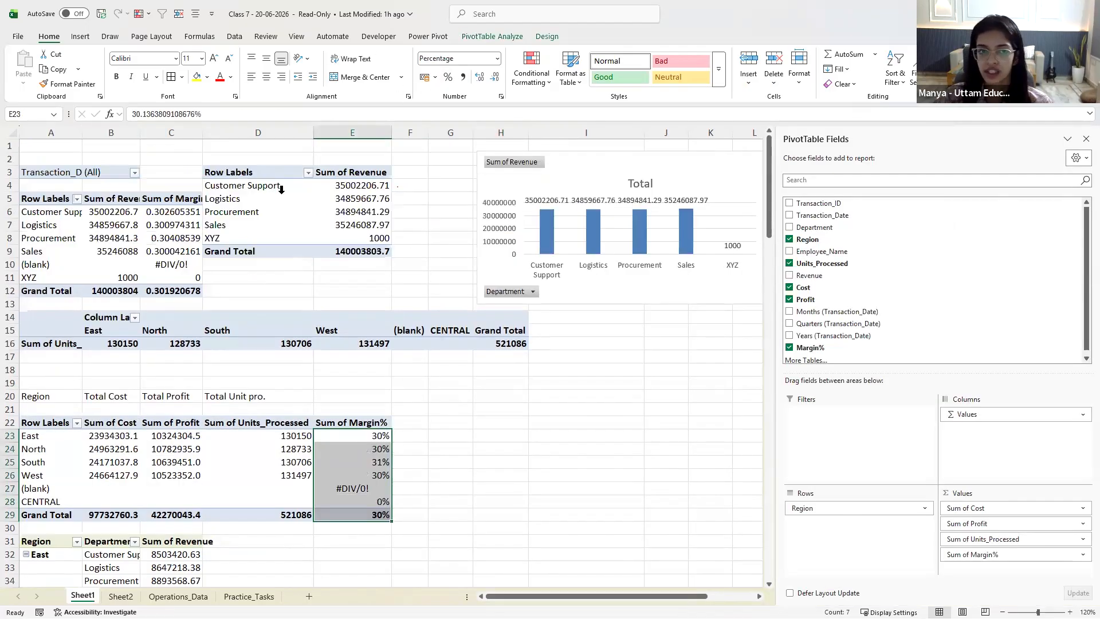
pyautogui.moveTo(186, 212); pyautogui.dragTo(181, 294)
pyautogui.click(448, 78)
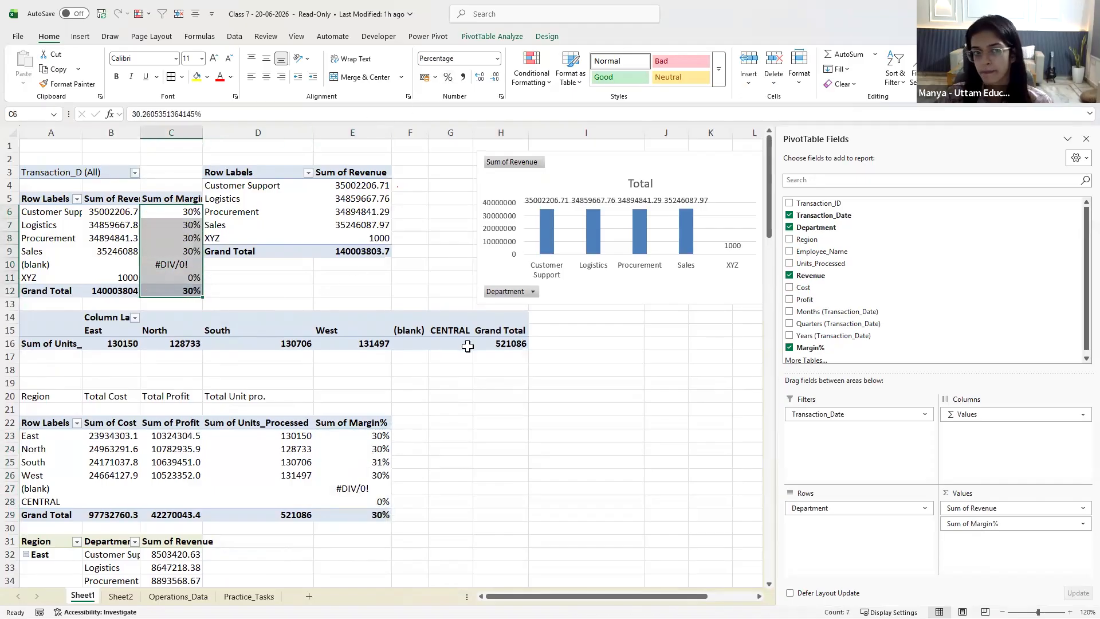
pyautogui.click(450, 435)
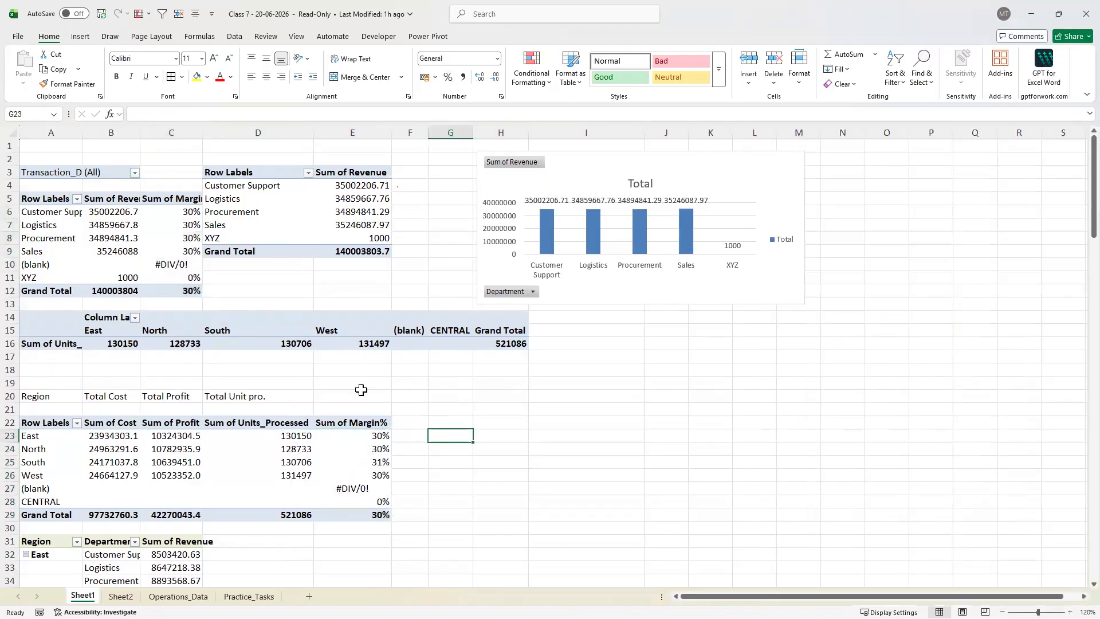
# Undo the percentage formatting and the Margin% additions in both the Department and Region pivot tables
pyautogui.hotkey('ctrl', 'z')
pyautogui.hotkey('ctrl', 'z')
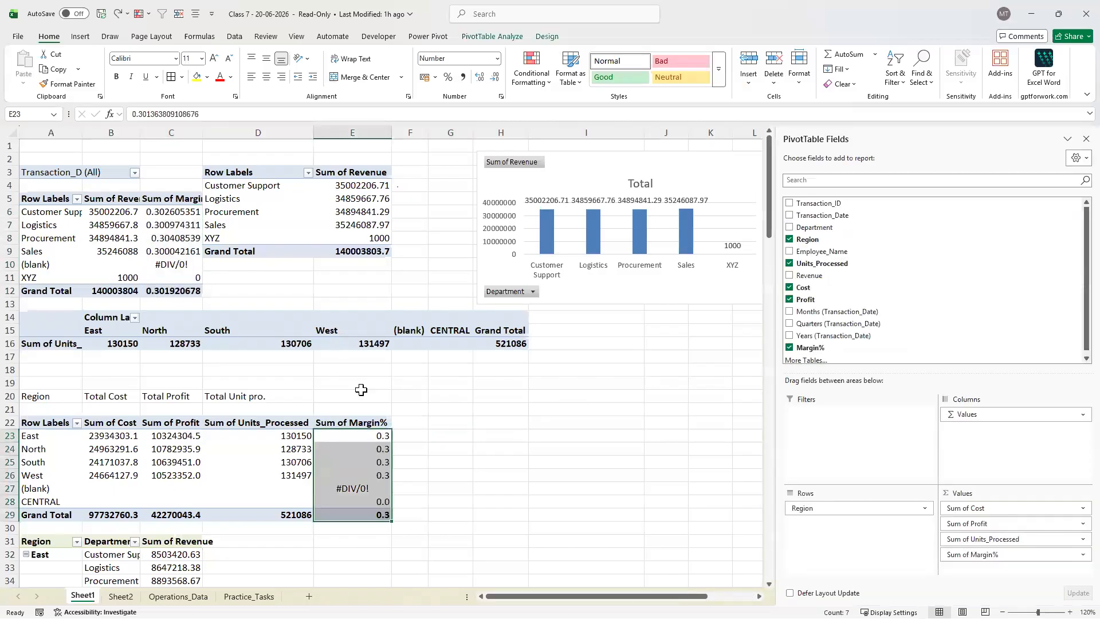
pyautogui.hotkey('ctrl', 'z')
pyautogui.hotkey('ctrl', 'z')
pyautogui.click(367, 411)
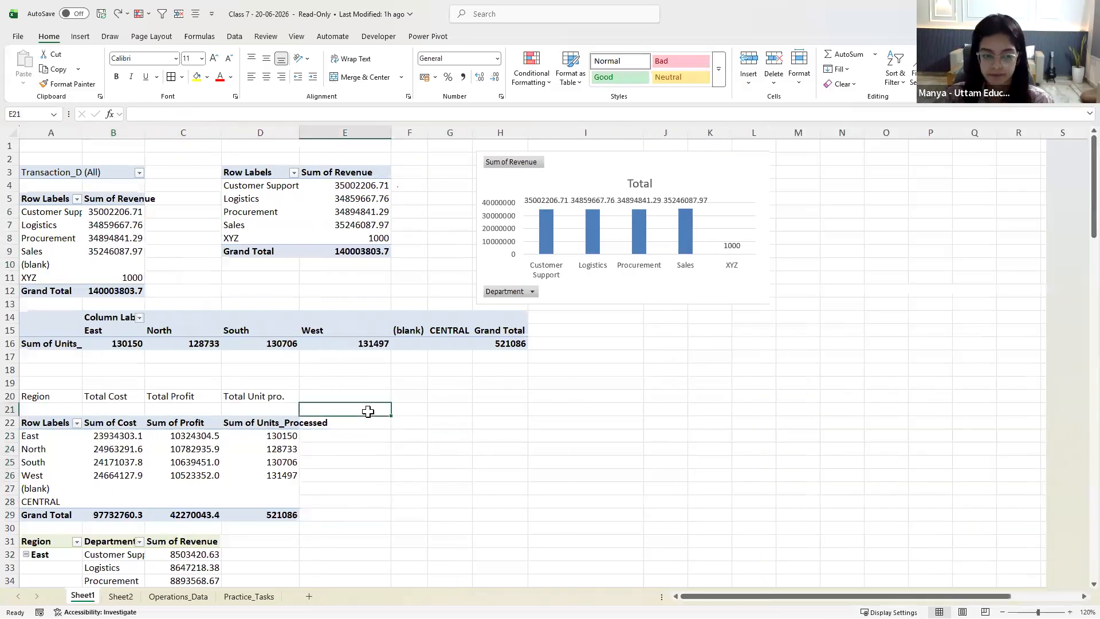
# Show the available field calculation commands for the Sum of Margin% pivot table at A136
pyautogui.scroll(-20, 368, 411)
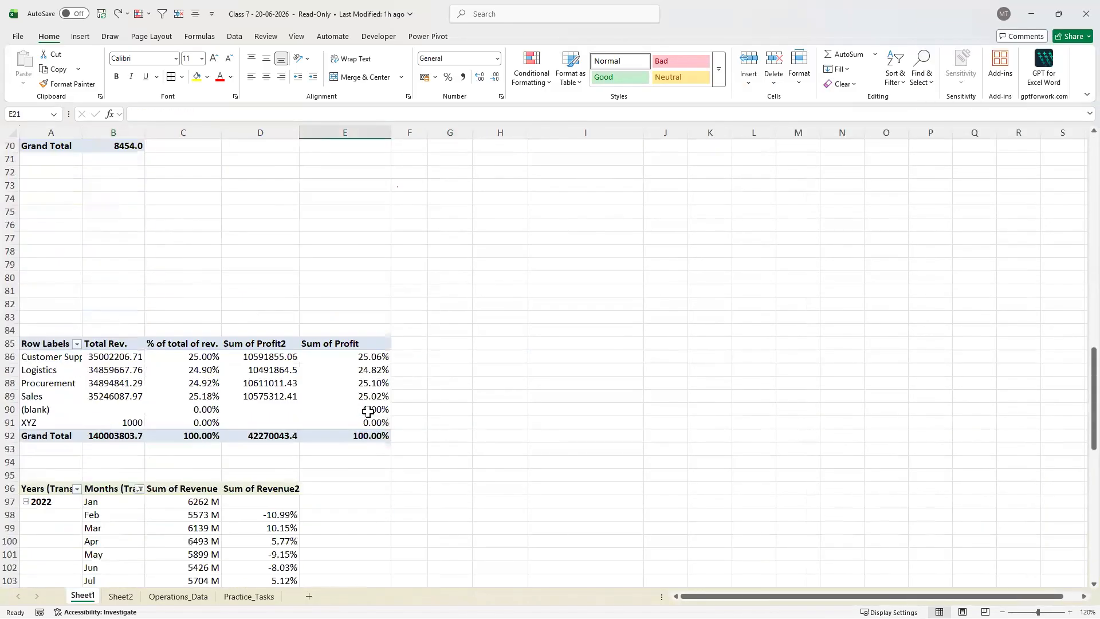
pyautogui.scroll(-15, 367, 411)
pyautogui.scroll(-2, 368, 411)
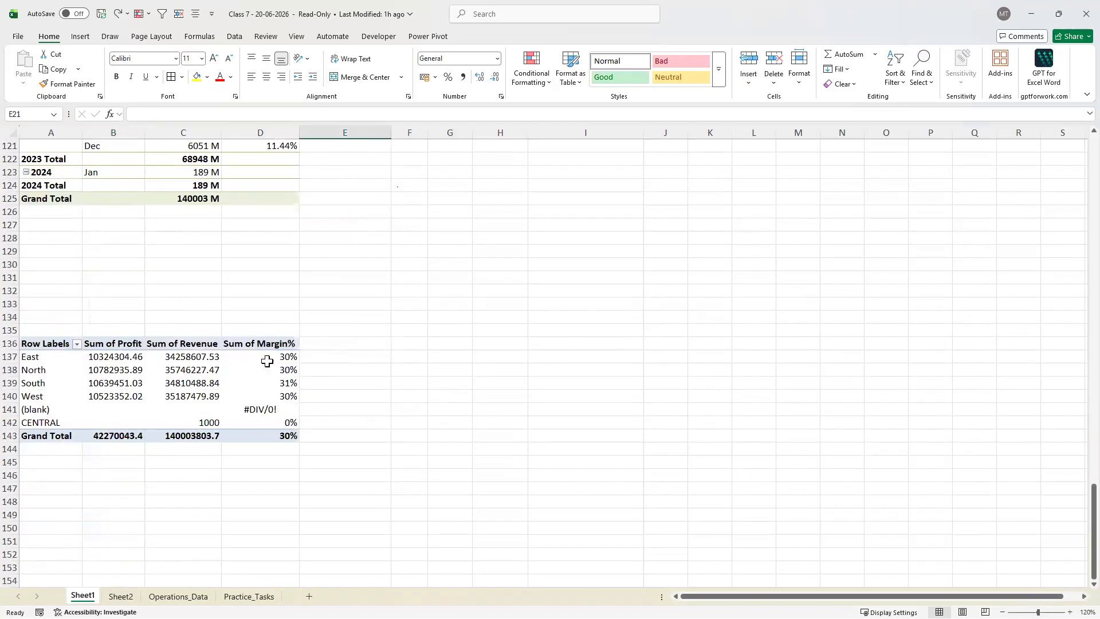
pyautogui.click(265, 358)
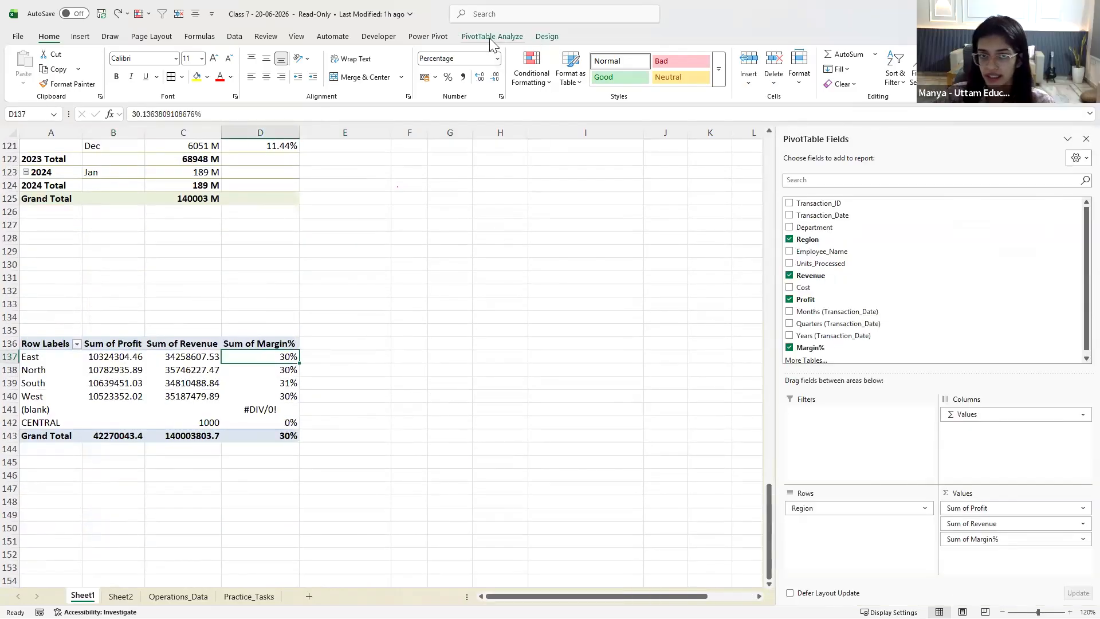
pyautogui.click(491, 37)
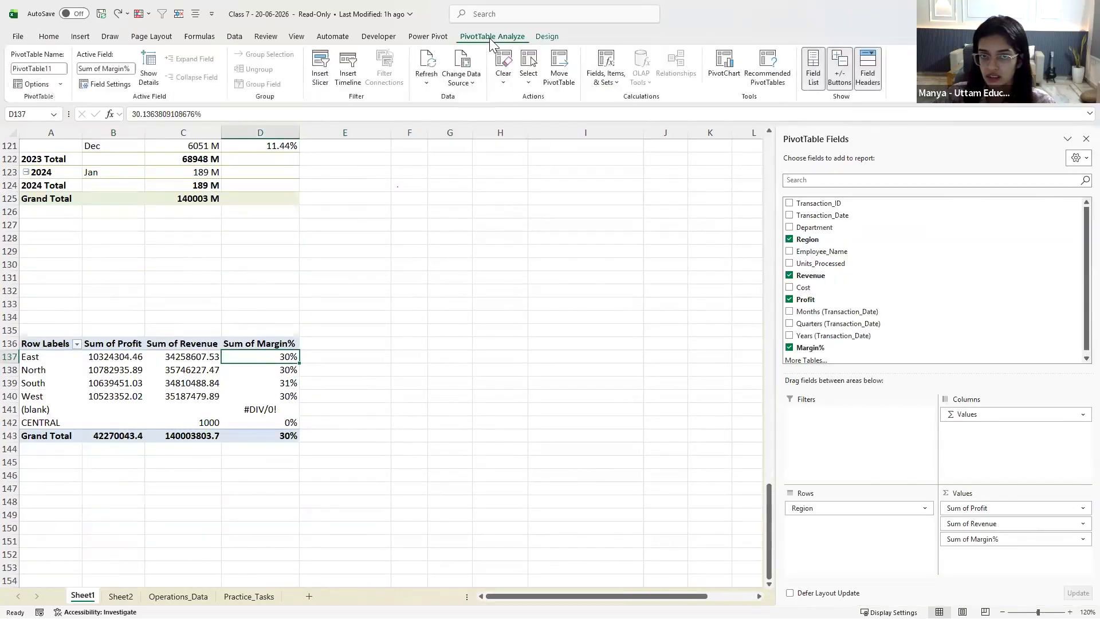
pyautogui.click(620, 86)
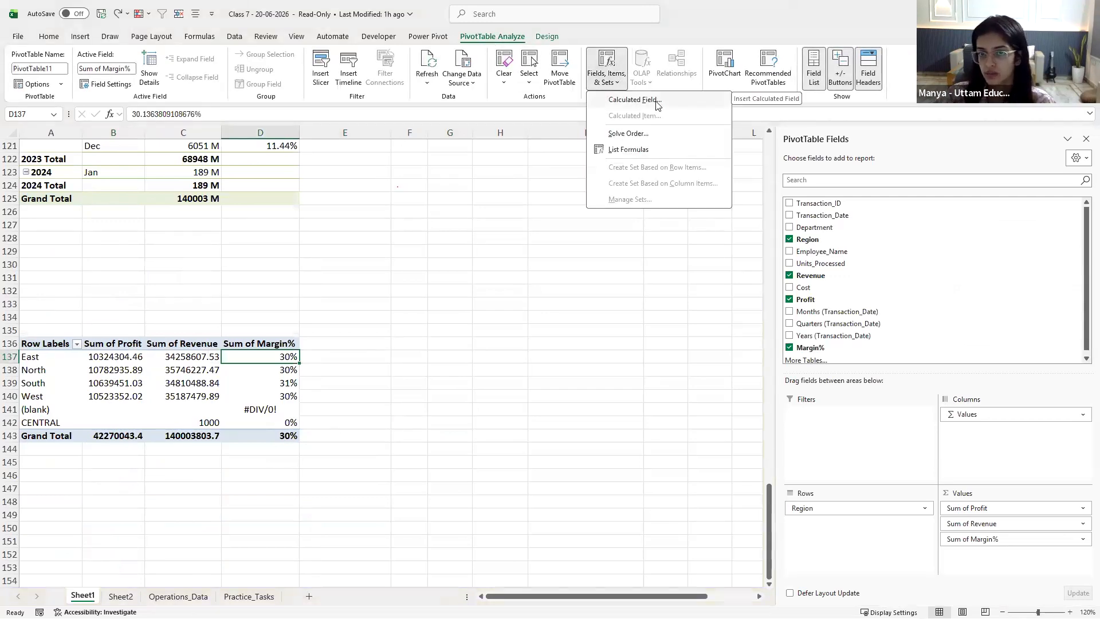
# Try to find the calculated field command by searching for "cal"
pyautogui.click(539, 17)
pyautogui.click(540, 14)
pyautogui.write('cal')
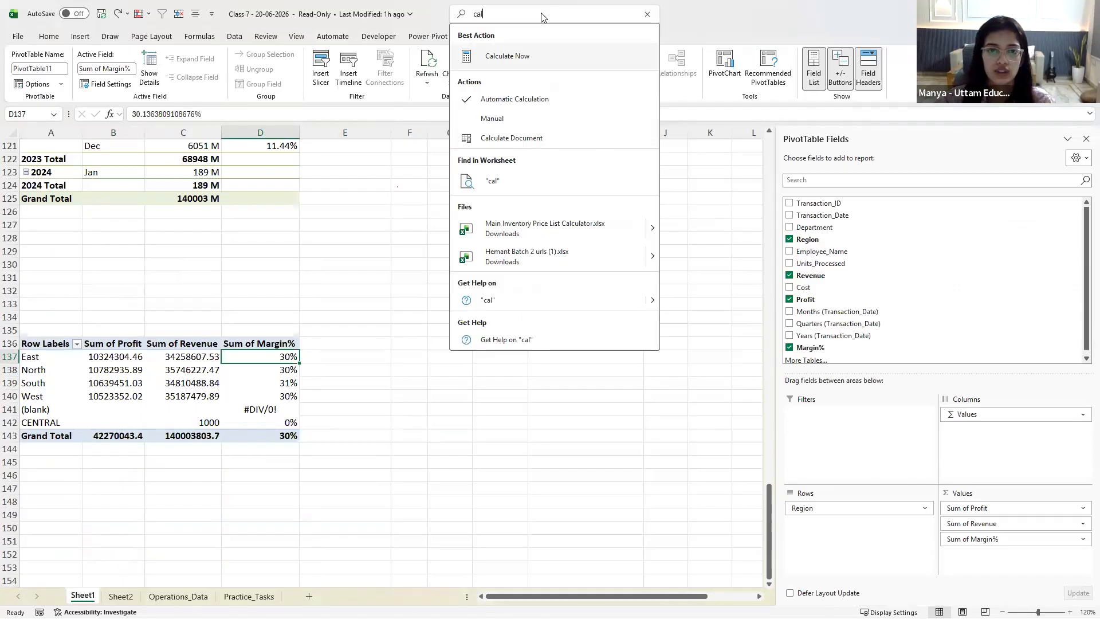
pyautogui.click(189, 382)
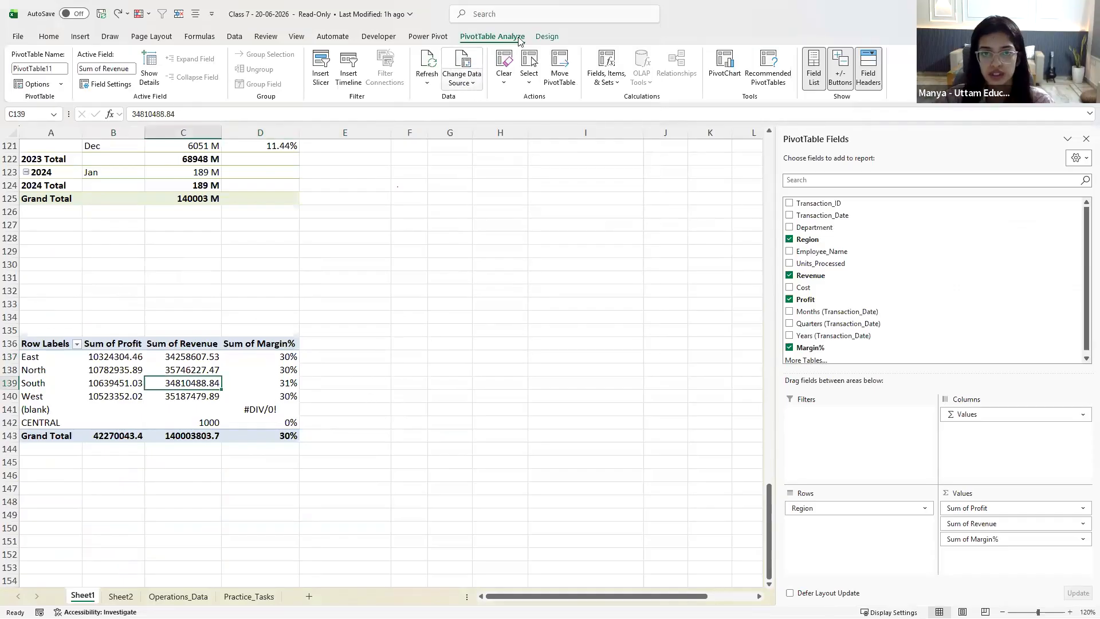
pyautogui.click(515, 18)
pyautogui.write('cal')
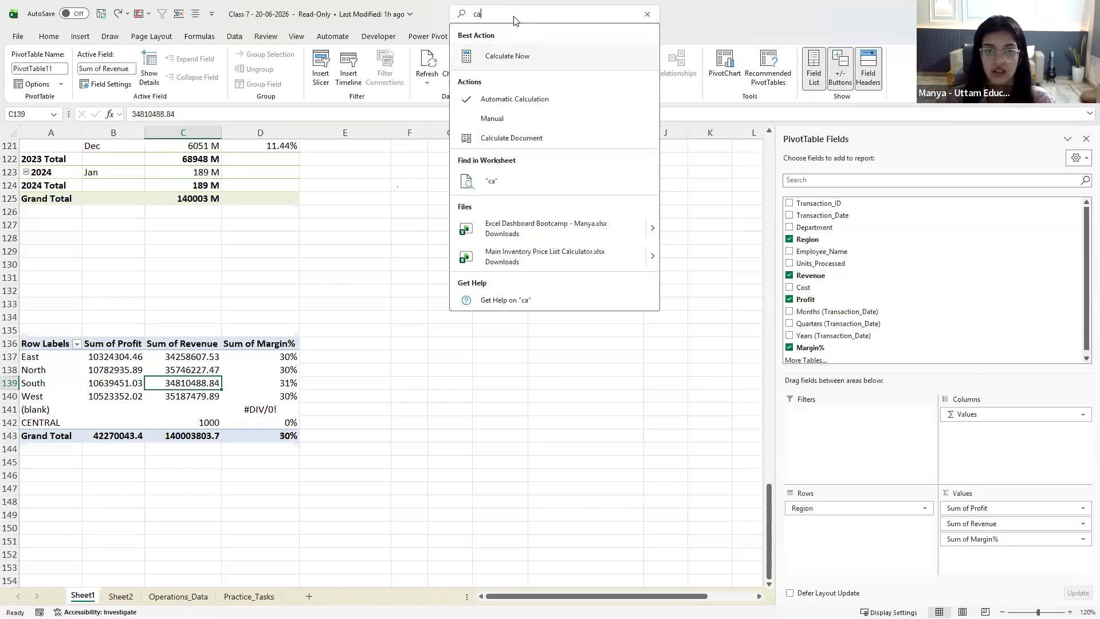
pyautogui.click(508, 62)
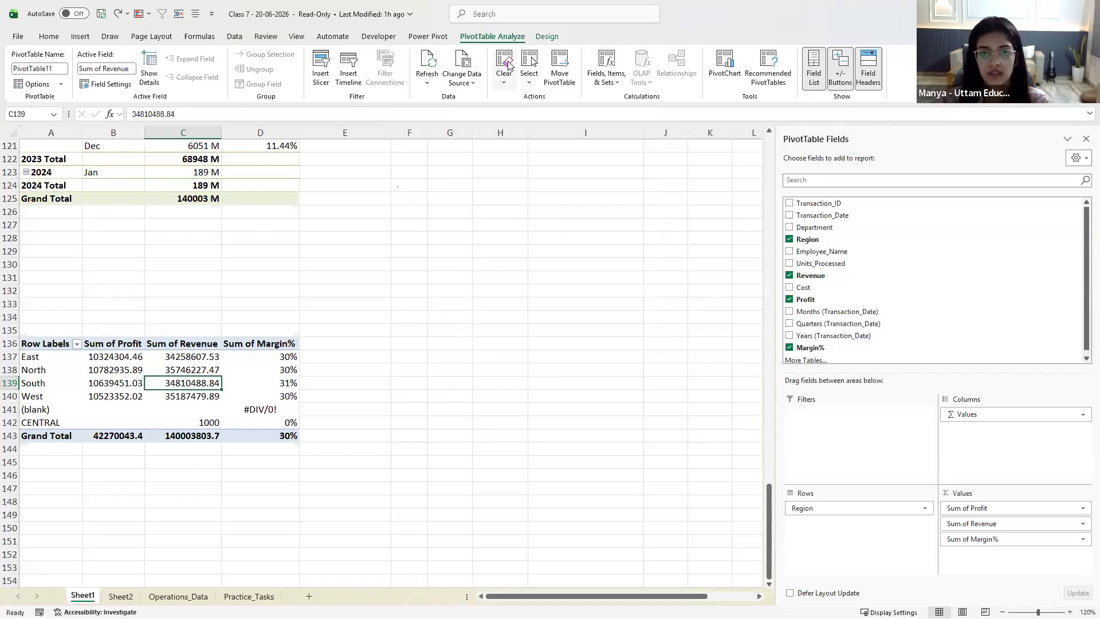
# View the Insert Calculated Field dialog for the pivot table at A136, and close it without adding a field
pyautogui.click(606, 77)
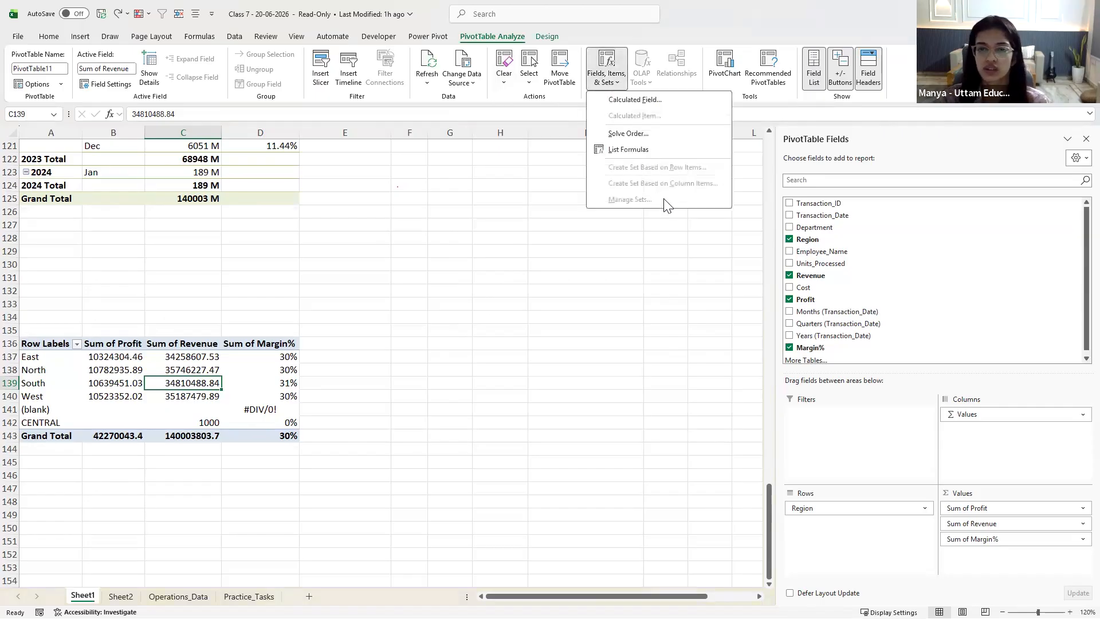
pyautogui.click(644, 101)
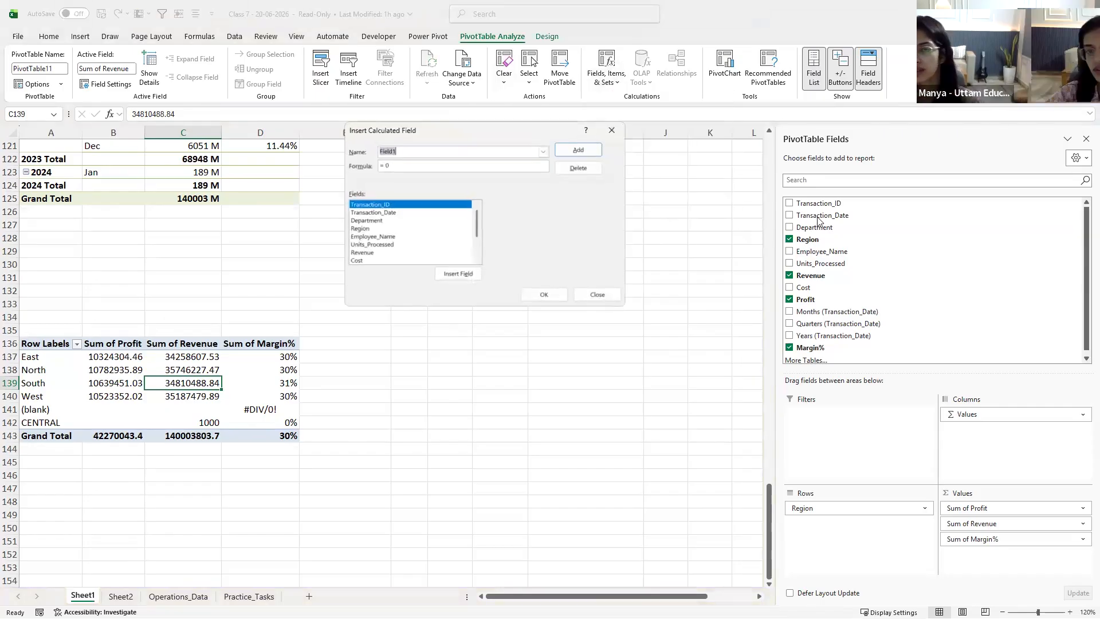
pyautogui.click(610, 297)
# List the formulas of the pivot table at A136 on a new sheet
pyautogui.click(606, 74)
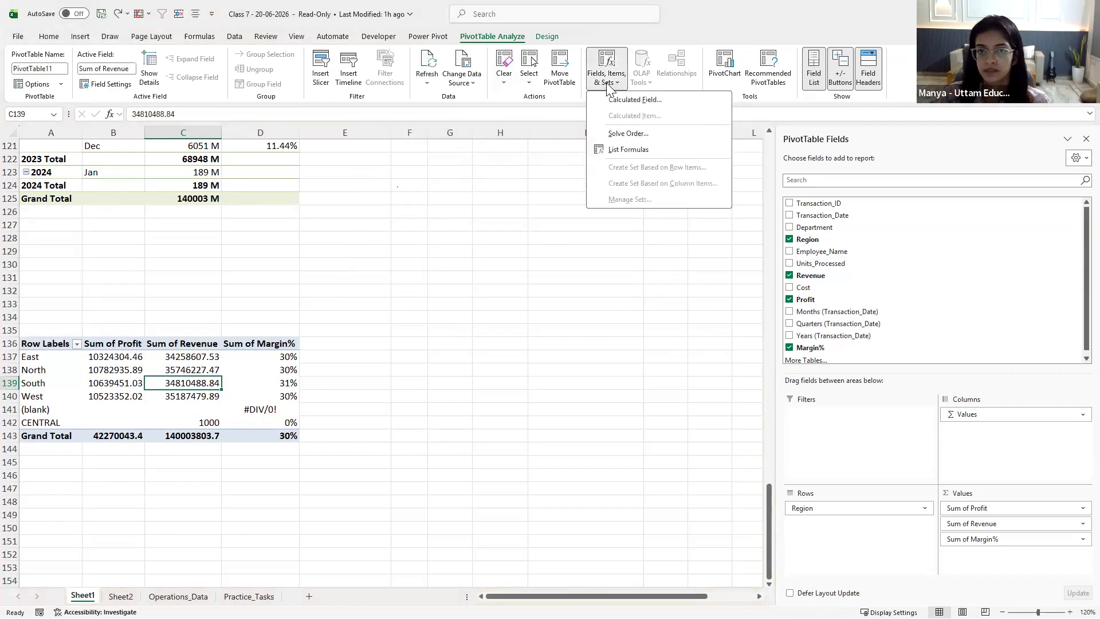
pyautogui.click(626, 152)
pyautogui.click(492, 293)
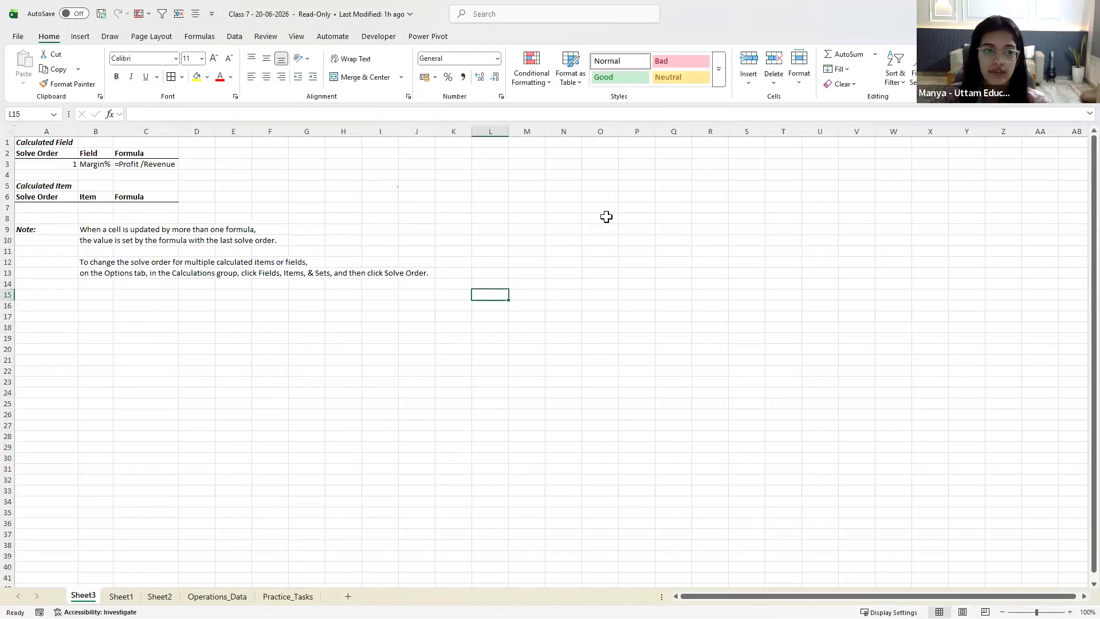
# Return to D137 on Sheet1 and list the formulas of its pivot table again on another new sheet
pyautogui.click(121, 596)
pyautogui.click(270, 355)
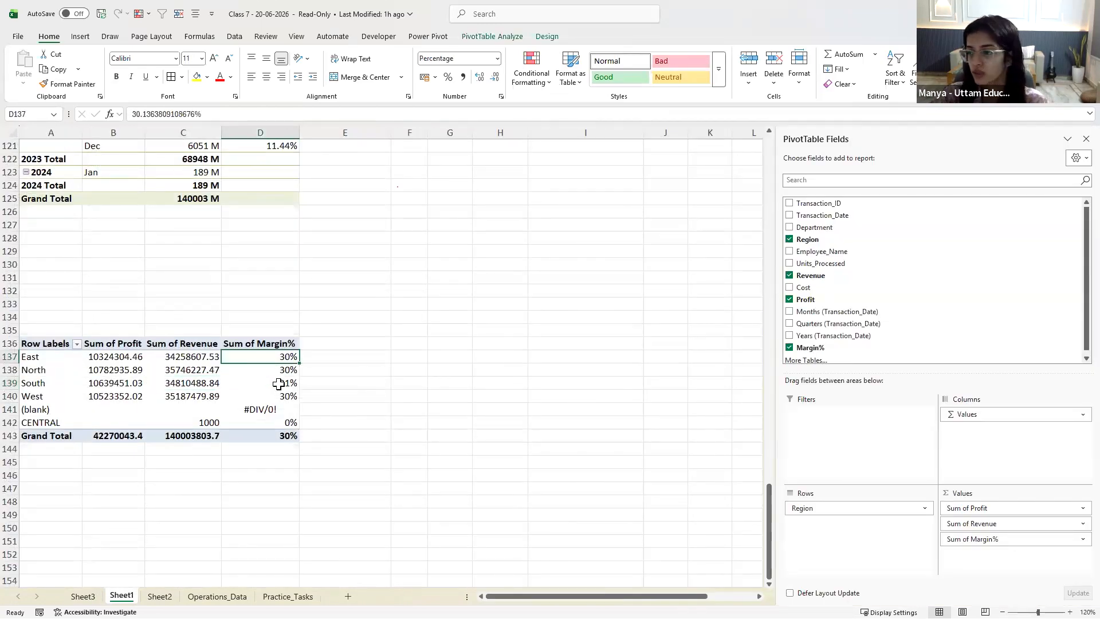
pyautogui.moveTo(279, 384)
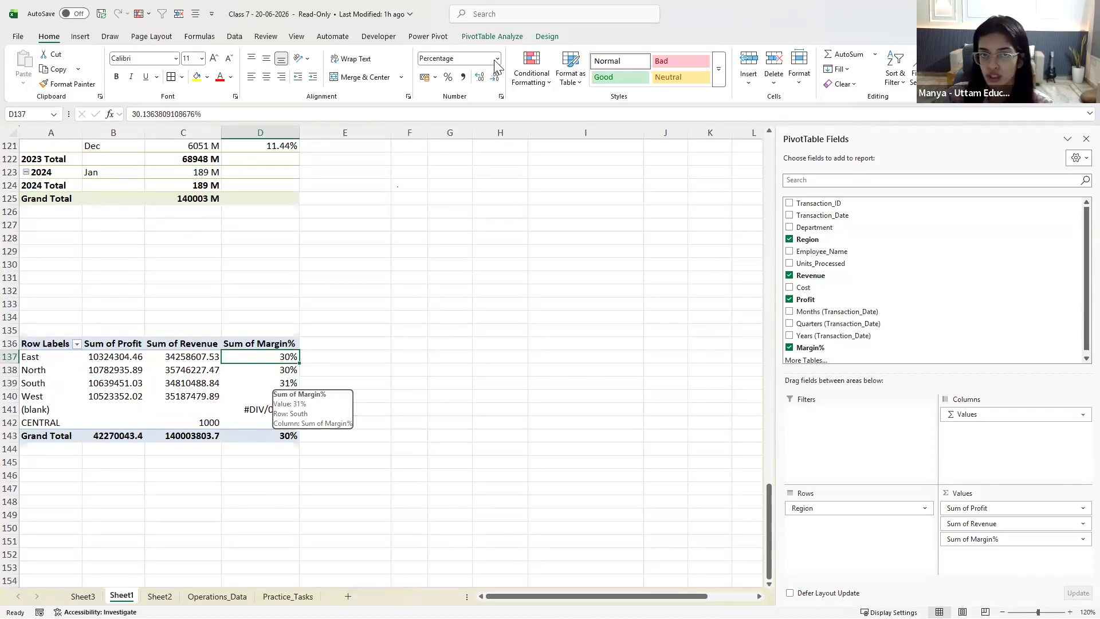
pyautogui.click(497, 36)
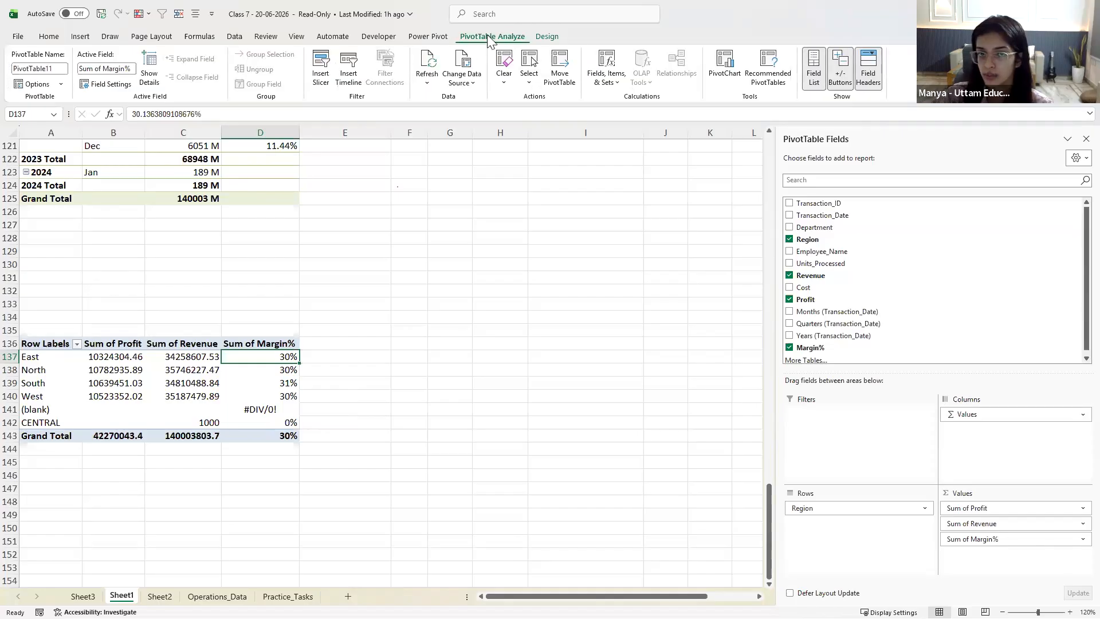
pyautogui.click(611, 82)
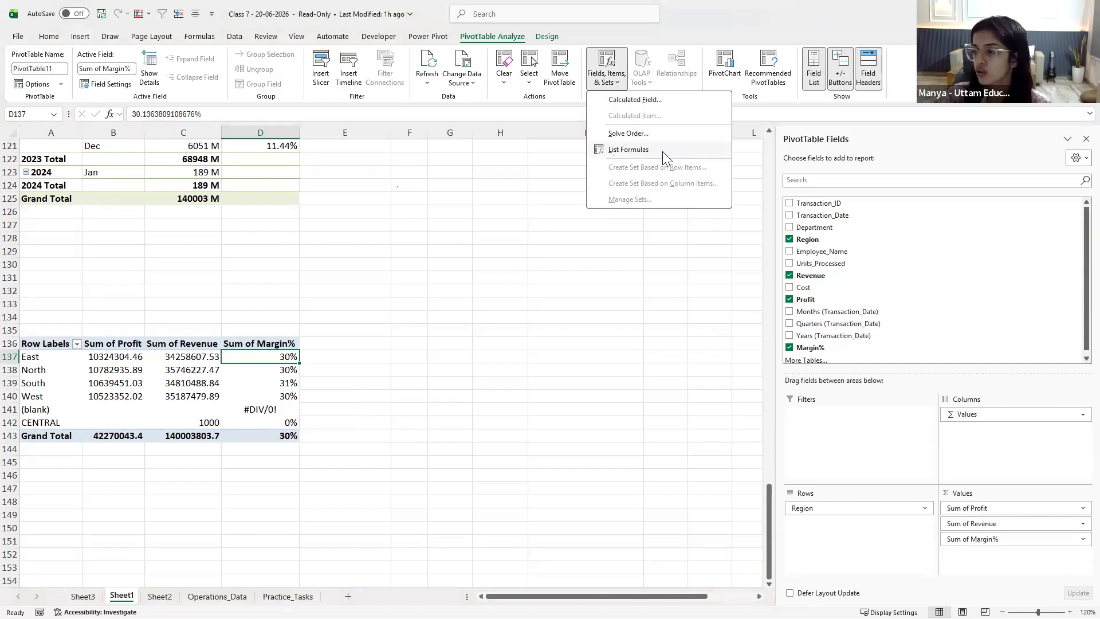
pyautogui.click(628, 149)
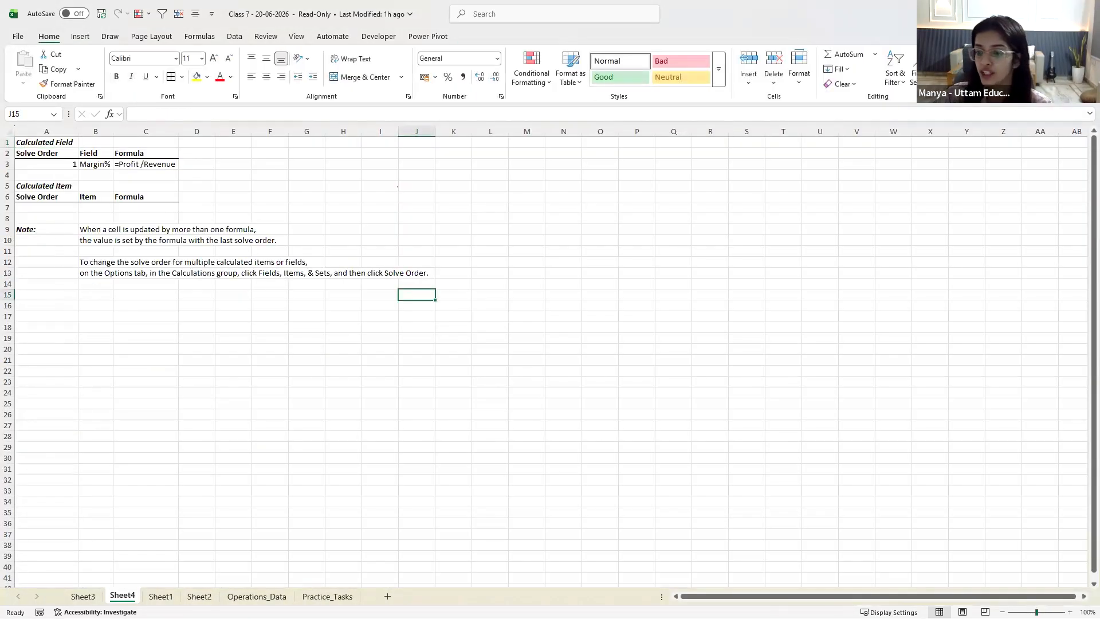
# Select A1:J14 on Sheet4 to show the listed calculated field formula and the solve order notes
pyautogui.scroll(4, 324, 405)
pyautogui.click(327, 410)
pyautogui.moveTo(83, 156); pyautogui.dragTo(559, 366)
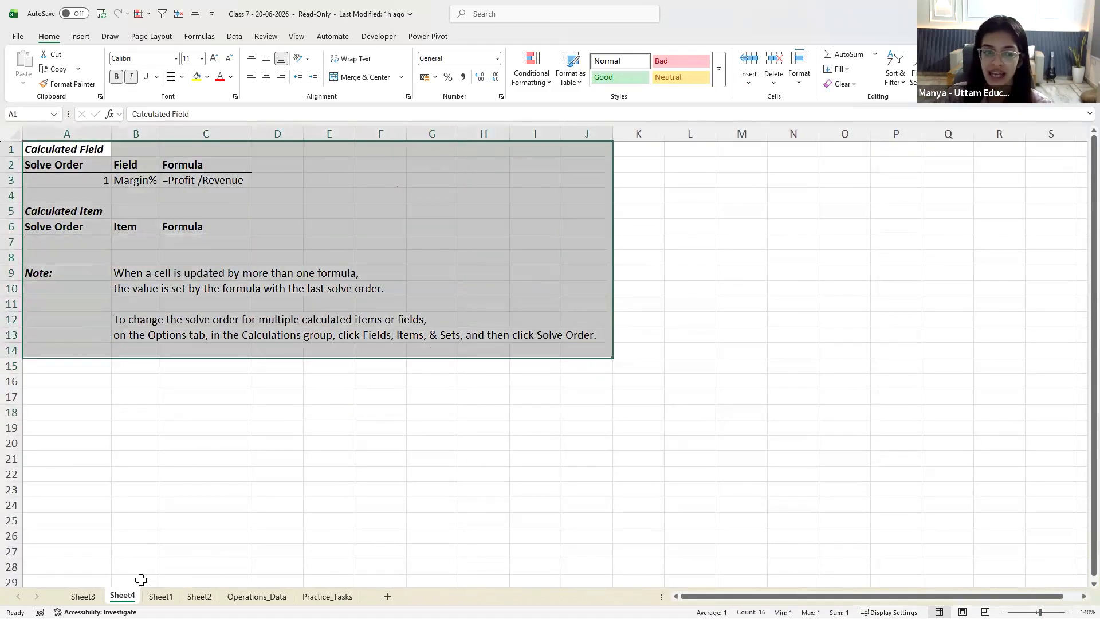
# Delete Sheet3, the duplicate sheet of listed pivot table formulas
pyautogui.click(83, 596)
pyautogui.rightClick(91, 596)
pyautogui.click(131, 437)
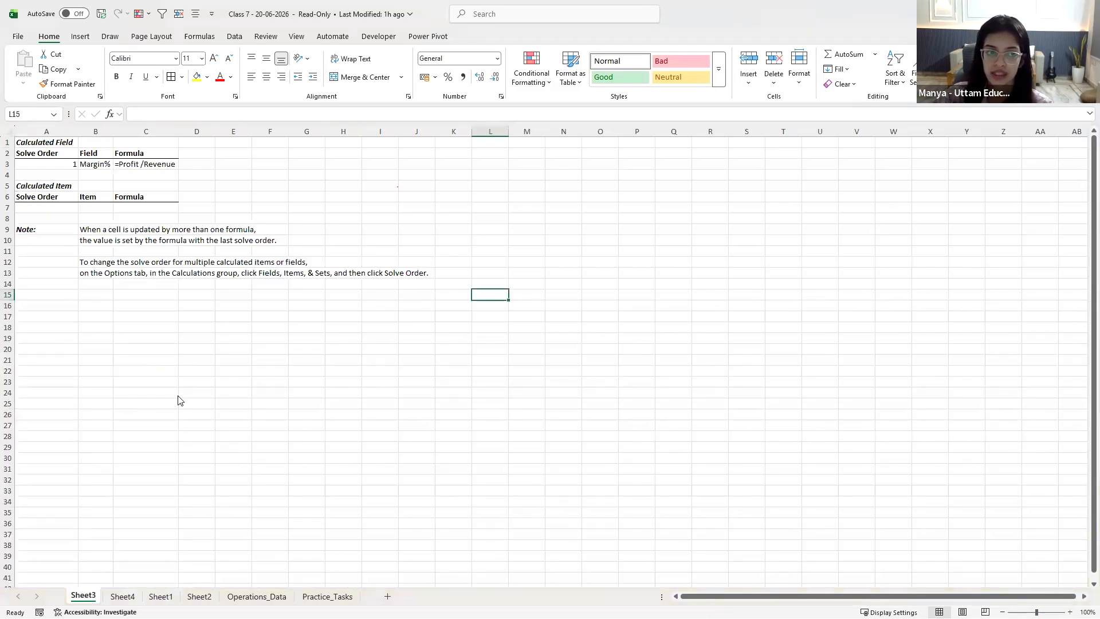
pyautogui.click(571, 339)
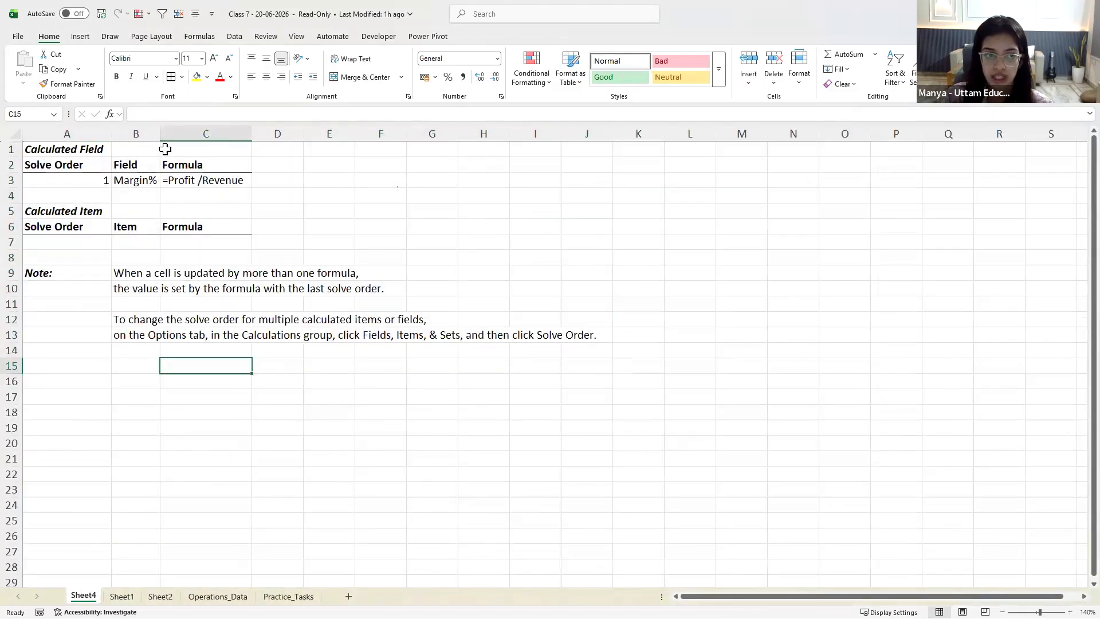
# Examine the Margin% calculated field, its formula and the solve order notes listed on Sheet4
pyautogui.click(147, 178)
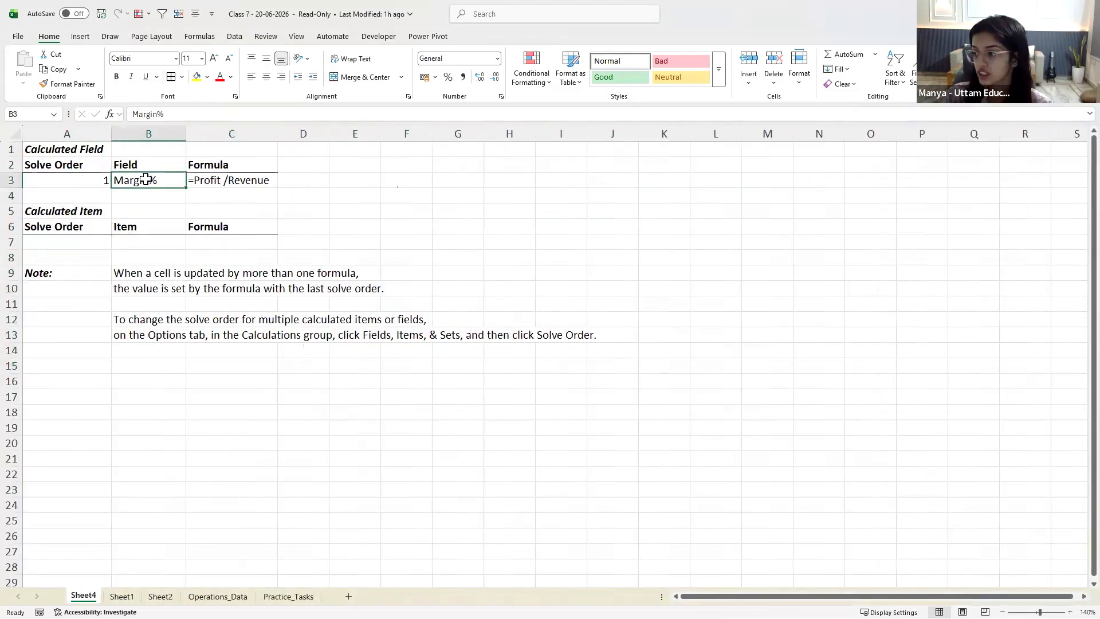
pyautogui.click(221, 182)
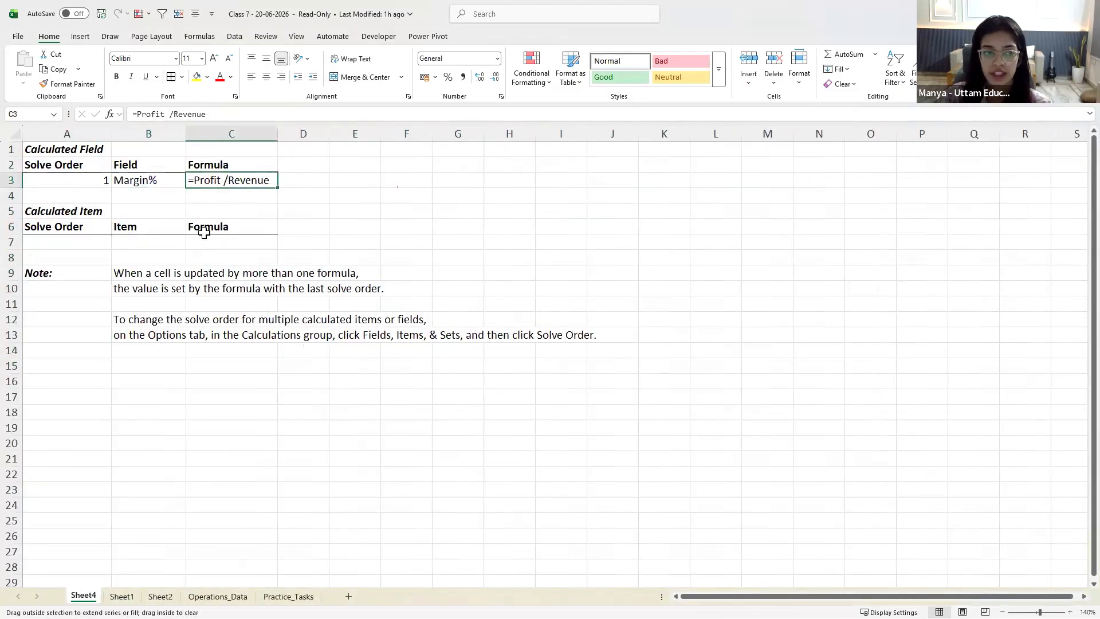
pyautogui.click(60, 258)
pyautogui.moveTo(147, 290); pyautogui.dragTo(613, 339)
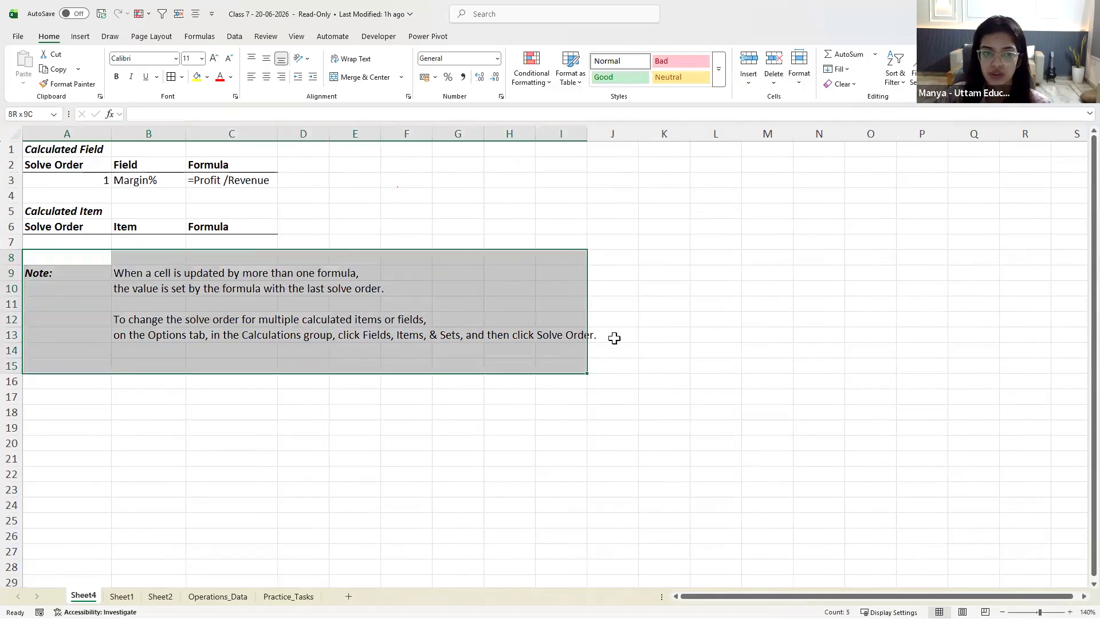
pyautogui.click(613, 338)
pyautogui.moveTo(147, 276); pyautogui.dragTo(370, 273)
pyautogui.moveTo(116, 349); pyautogui.dragTo(63, 236)
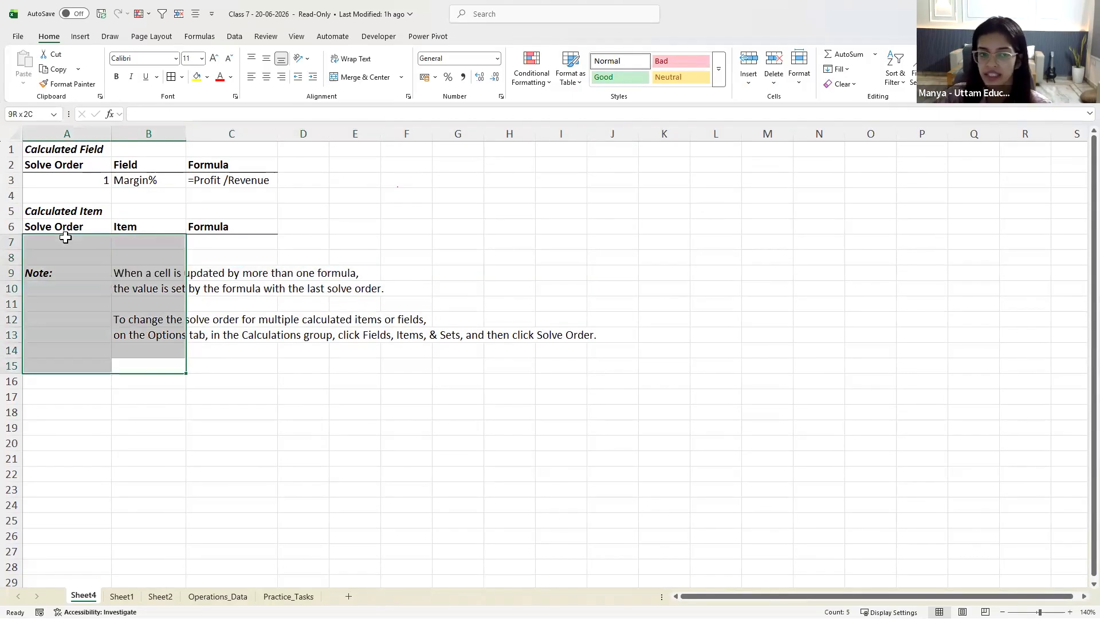
pyautogui.click(358, 304)
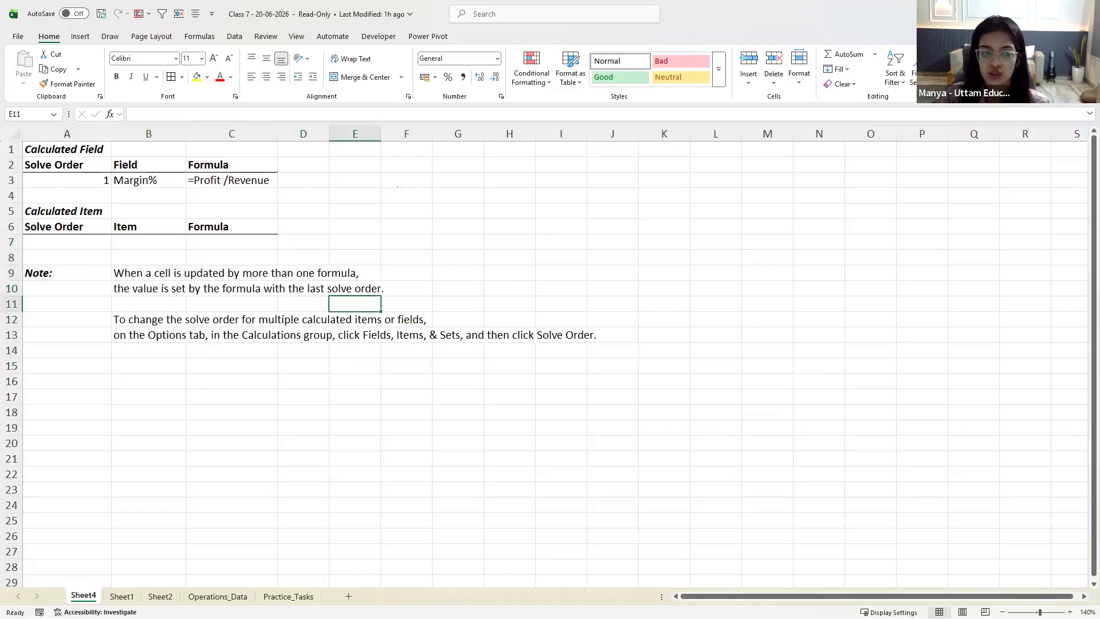
# Return to Sheet1 and view the Fields, Items & Sets options for the pivot table at D137
pyautogui.click(122, 597)
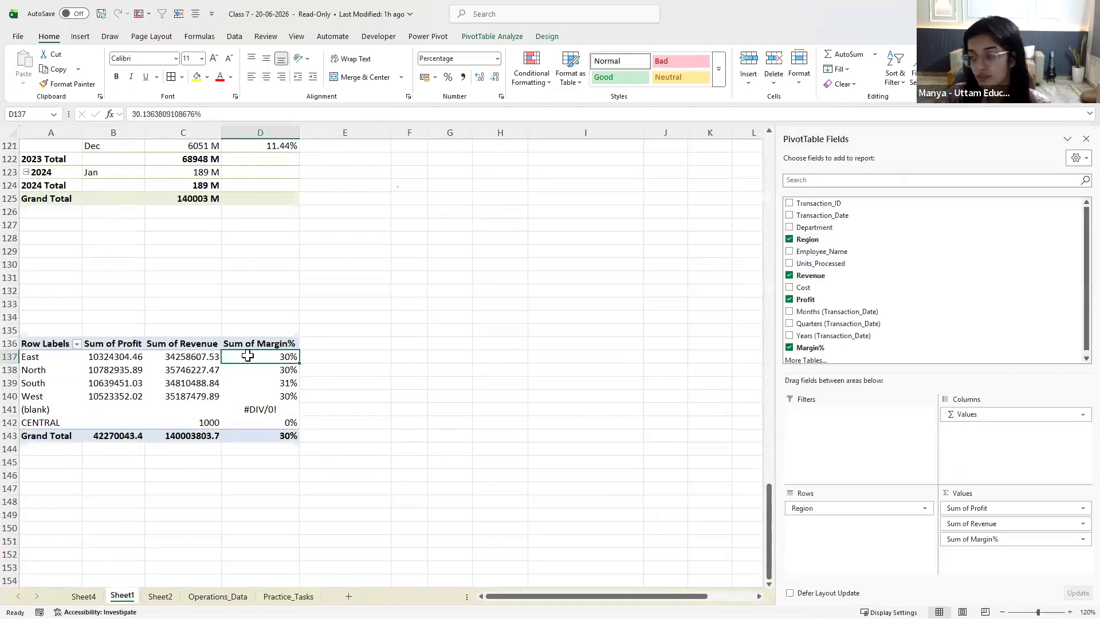
pyautogui.click(497, 37)
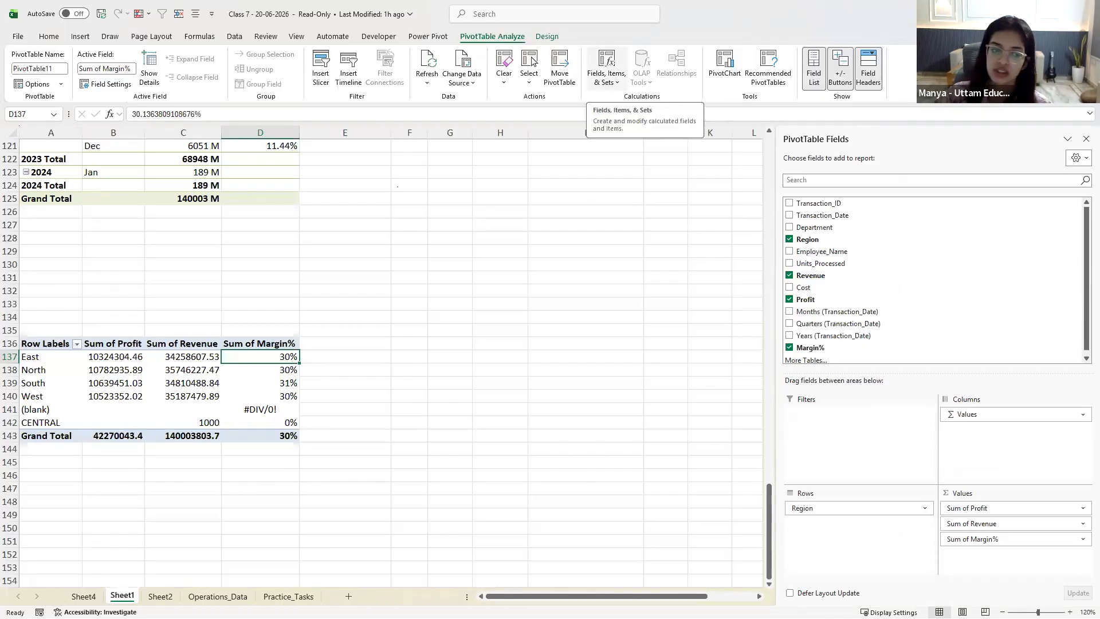
pyautogui.click(611, 87)
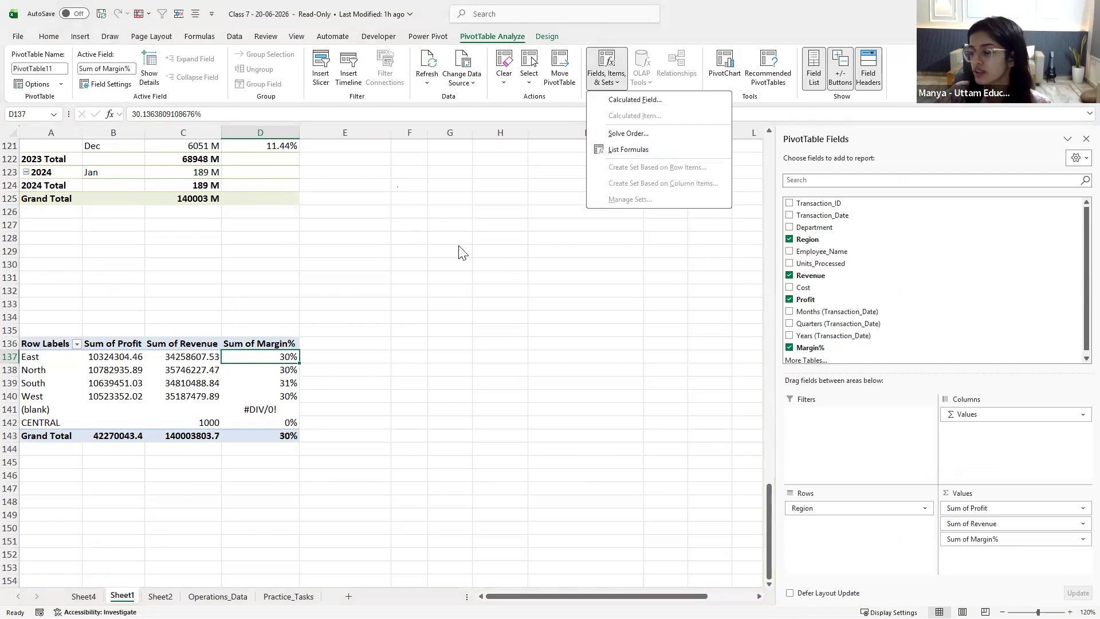
# Select E6 in the department revenue pivot table and view its Fields, Items & Sets options
pyautogui.scroll(15, 544, 221)
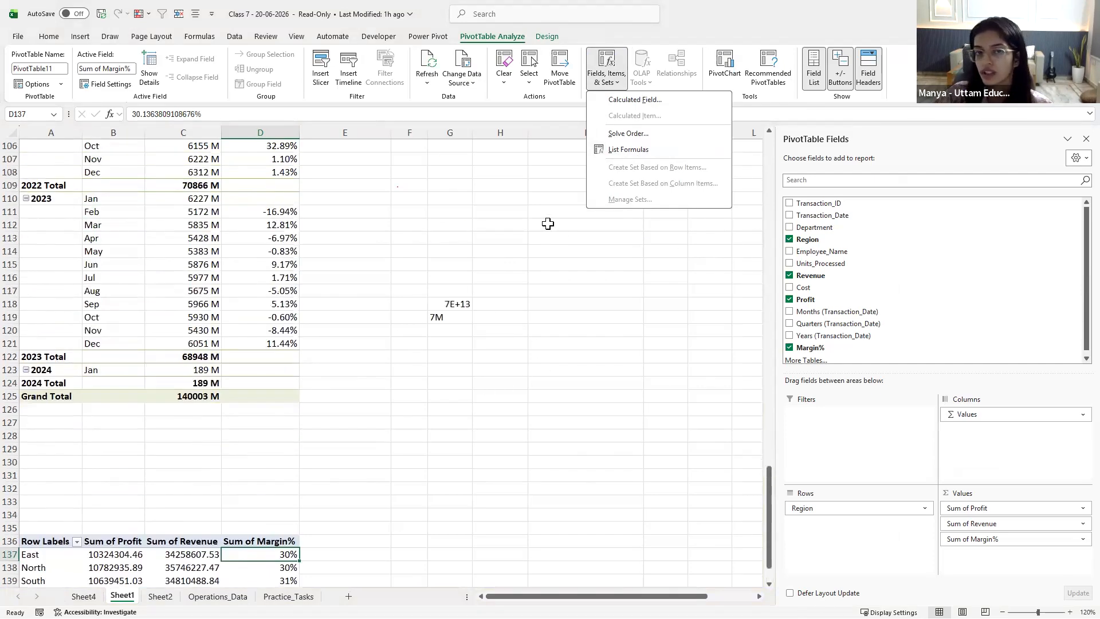
pyautogui.scroll(20, 768, 337)
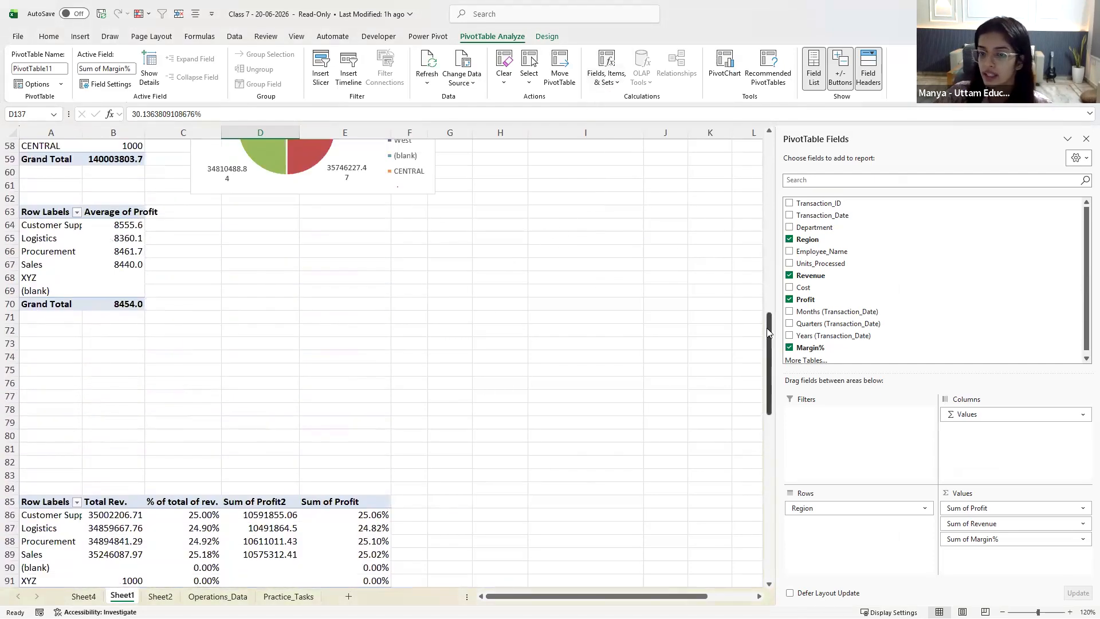
pyautogui.click(322, 217)
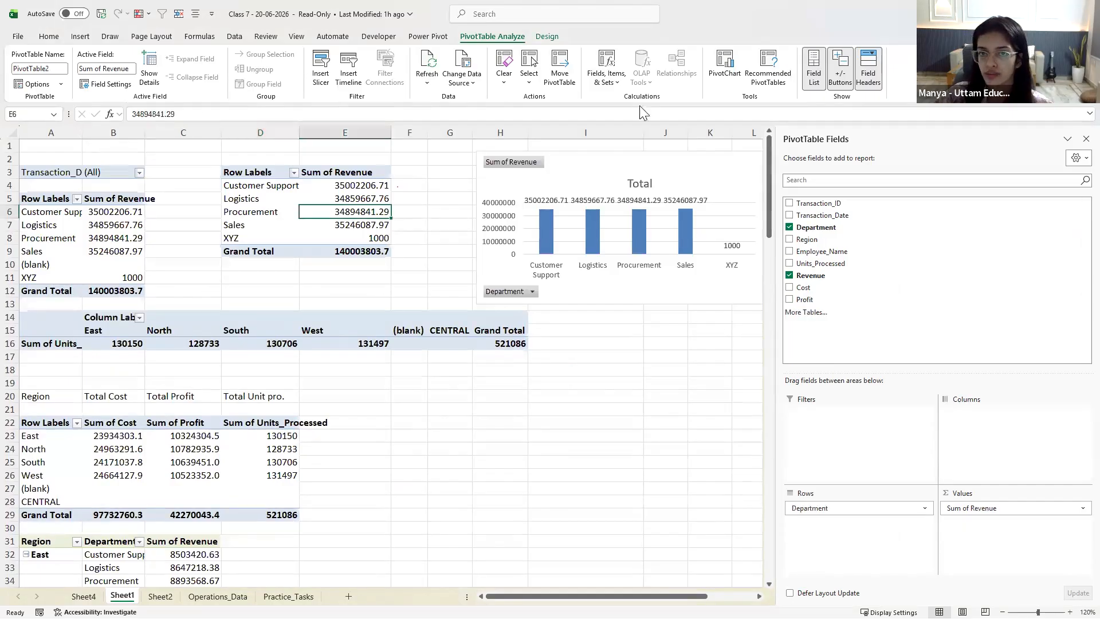
pyautogui.click(608, 80)
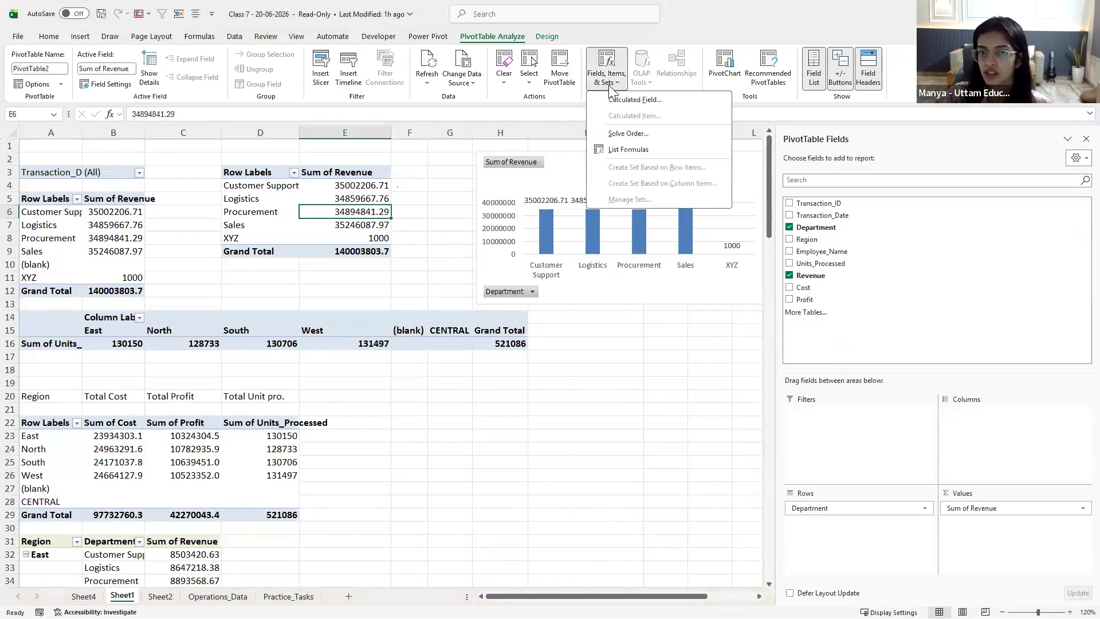
pyautogui.click(615, 341)
# Delete Sheet4, the remaining sheet of listed pivot table formulas
pyautogui.moveTo(769, 149); pyautogui.dragTo(430, 506)
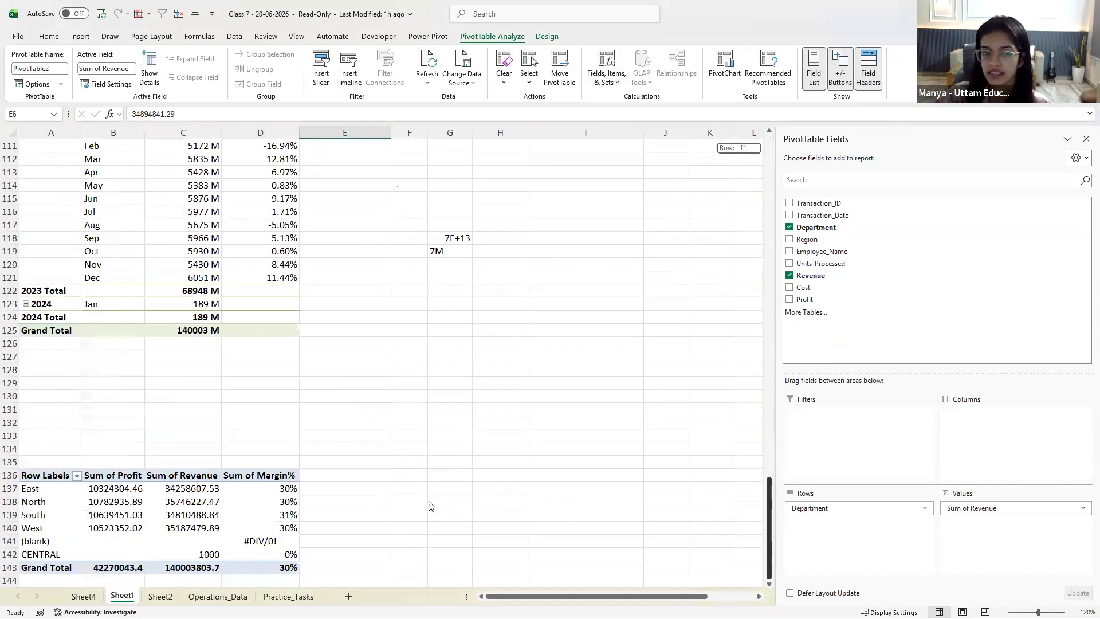
pyautogui.scroll(-5, 431, 506)
pyautogui.click(83, 596)
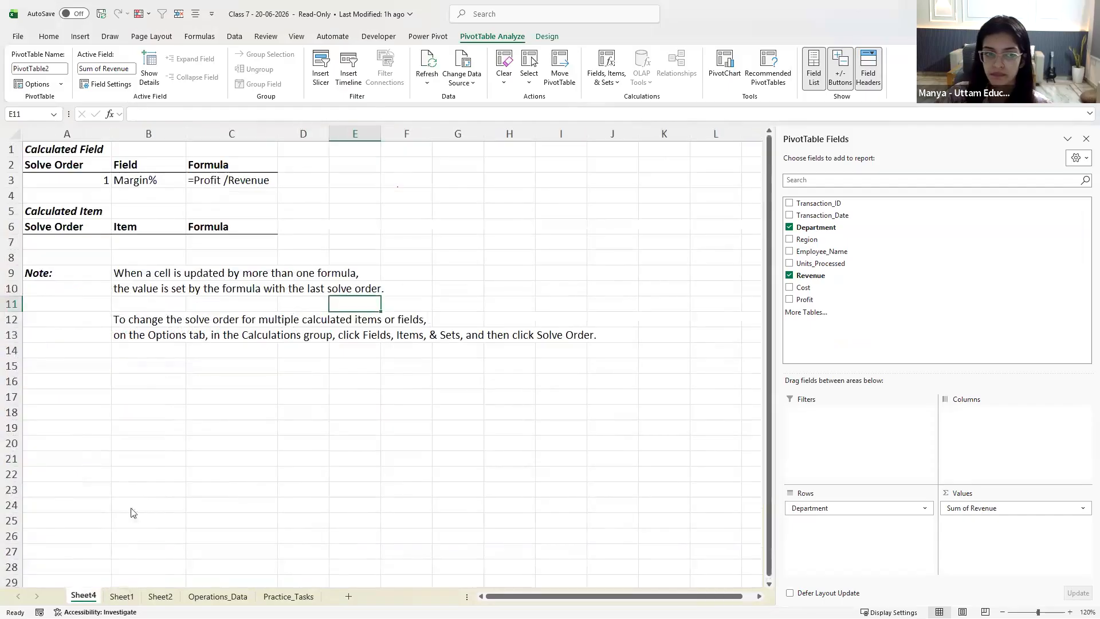
pyautogui.rightClick(83, 596)
pyautogui.click(132, 438)
pyautogui.click(577, 338)
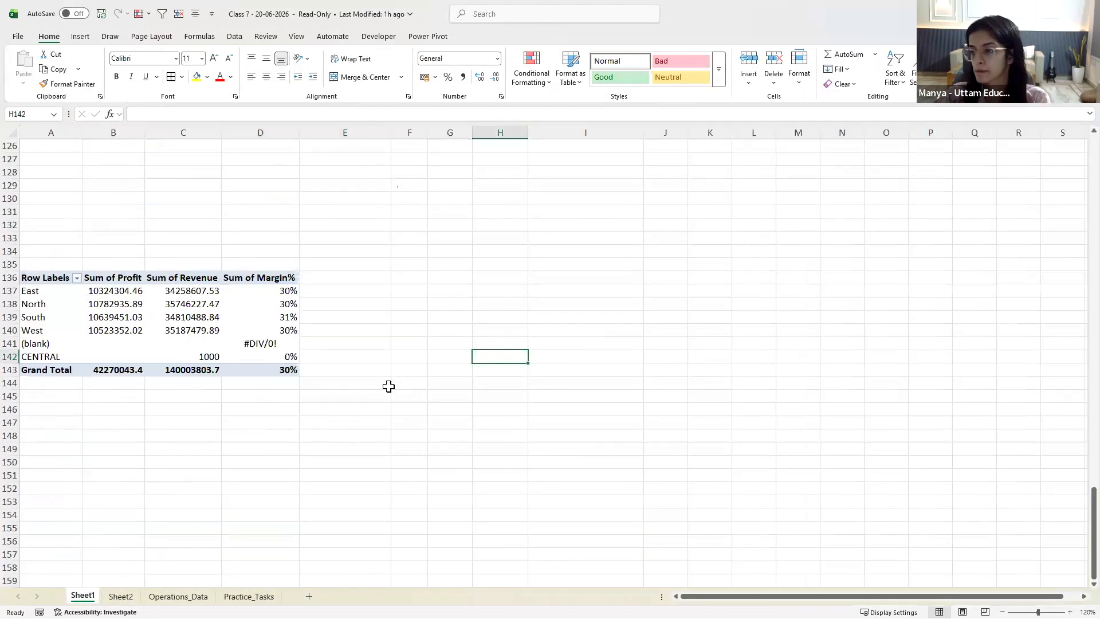
# Delete rows 72 to 82 on Sheet1, closing the gap above the percentage-of-total pivot table
pyautogui.scroll(4, 255, 338)
pyautogui.scroll(15, 255, 337)
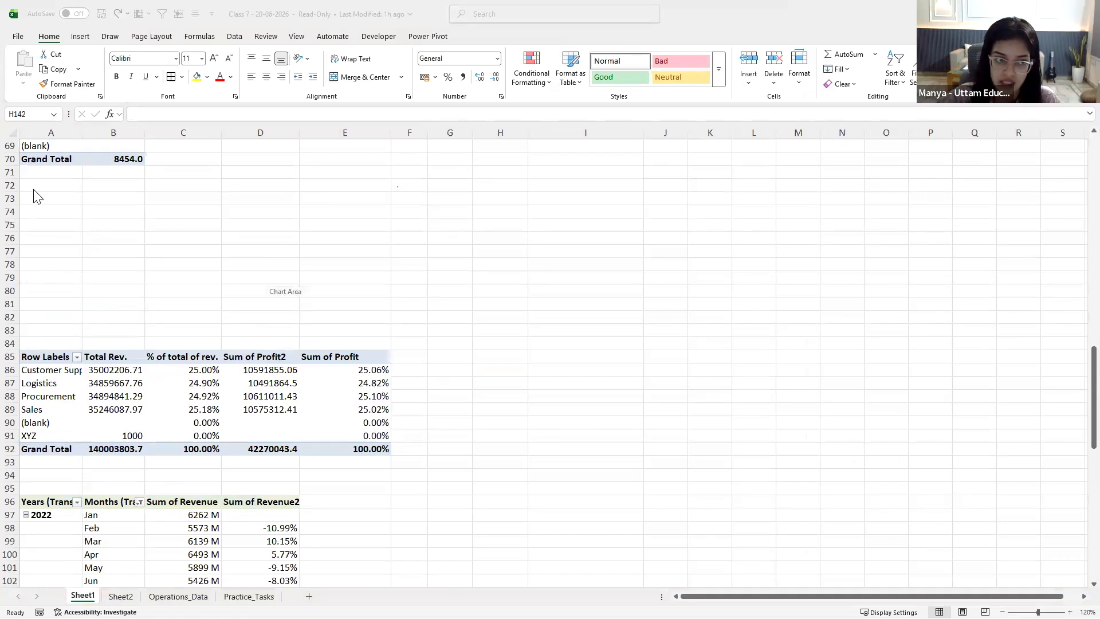
pyautogui.click(13, 187)
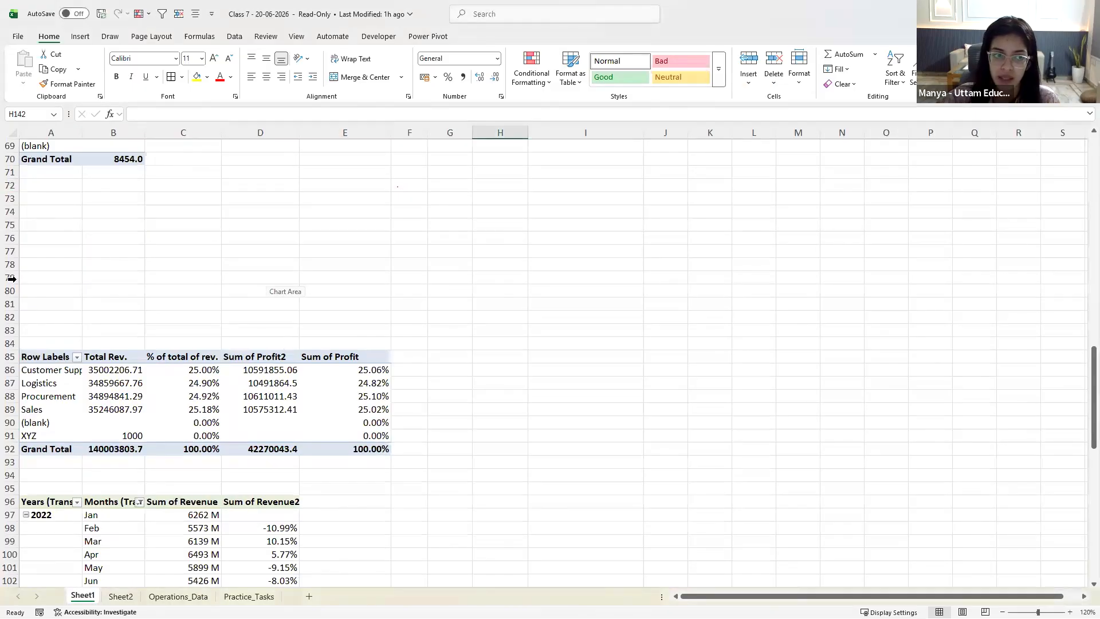
pyautogui.moveTo(11, 187); pyautogui.dragTo(11, 316)
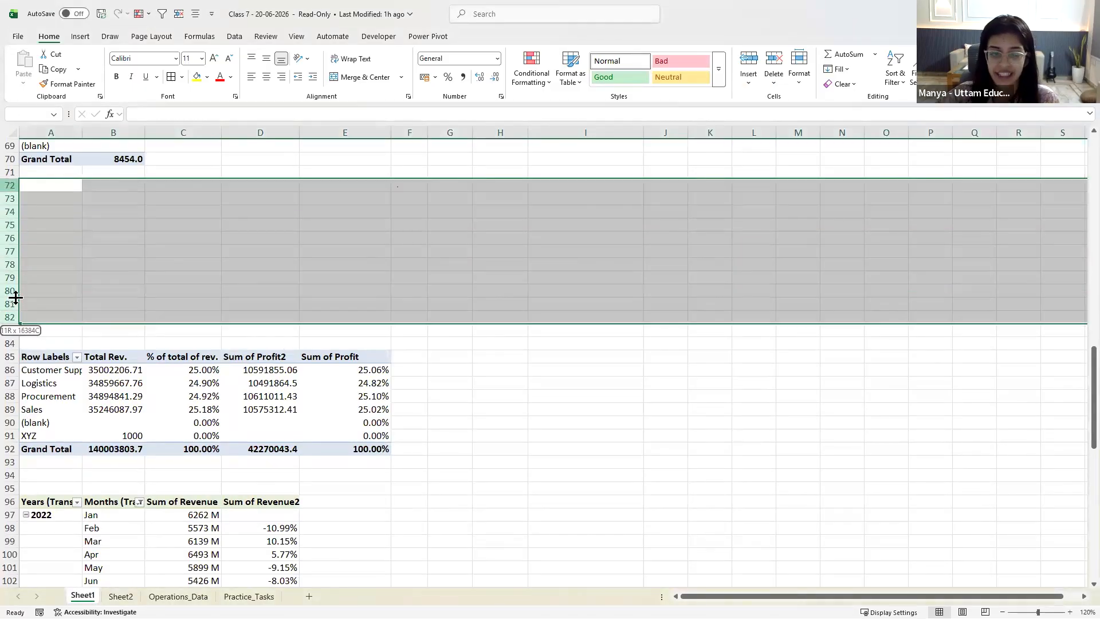
pyautogui.rightClick(12, 294)
pyautogui.click(85, 428)
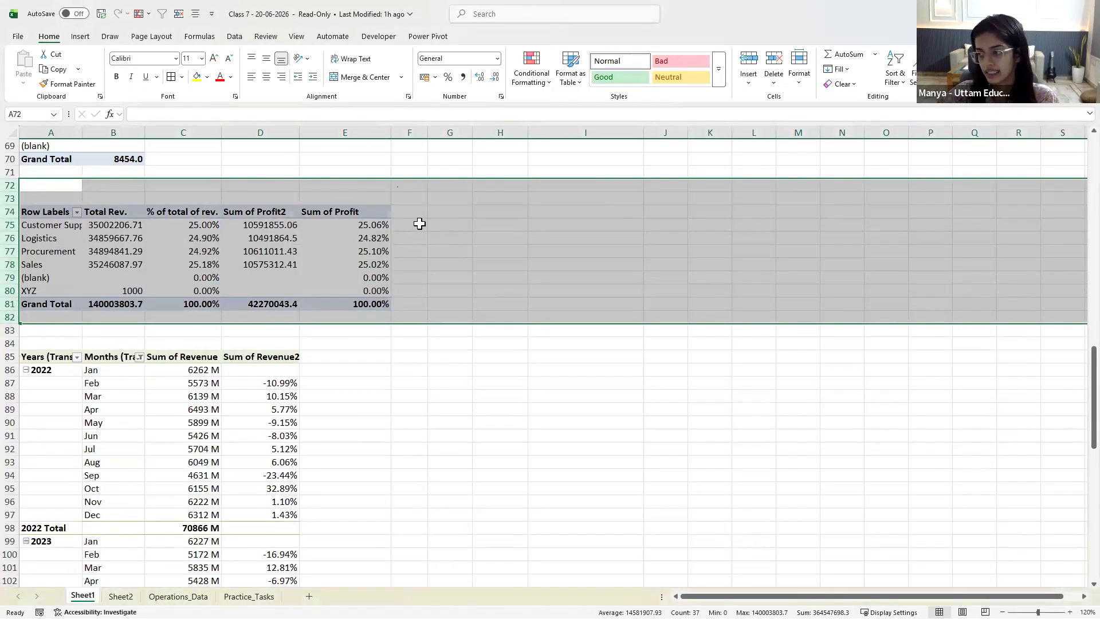
pyautogui.click(470, 241)
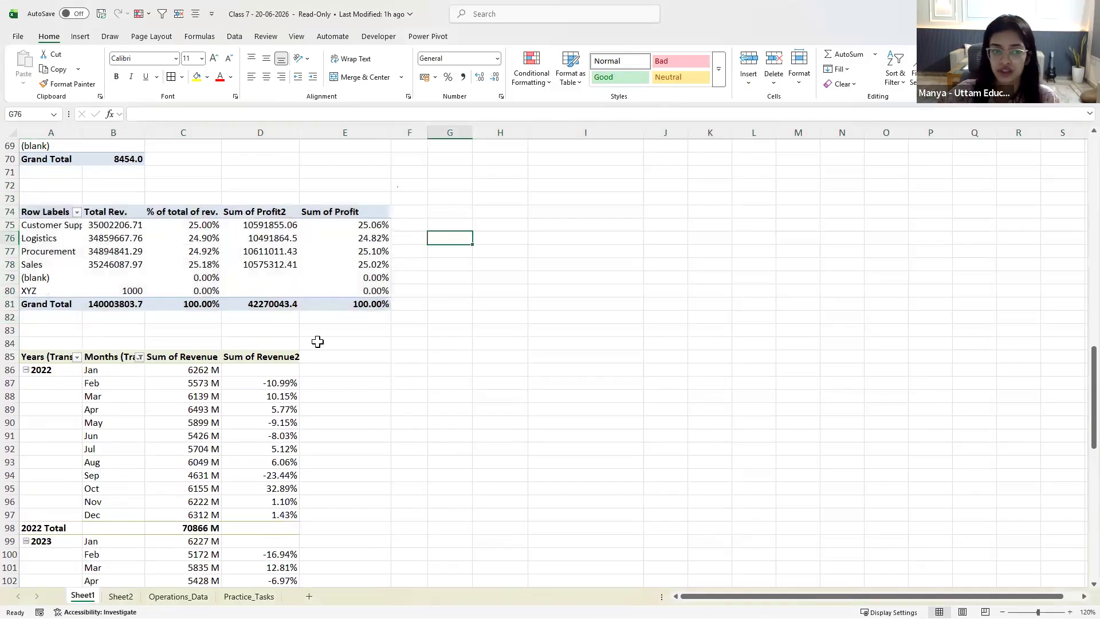
# Select D79 in the percentage-of-total pivot table and close the PivotTable field list
pyautogui.moveTo(306, 295)
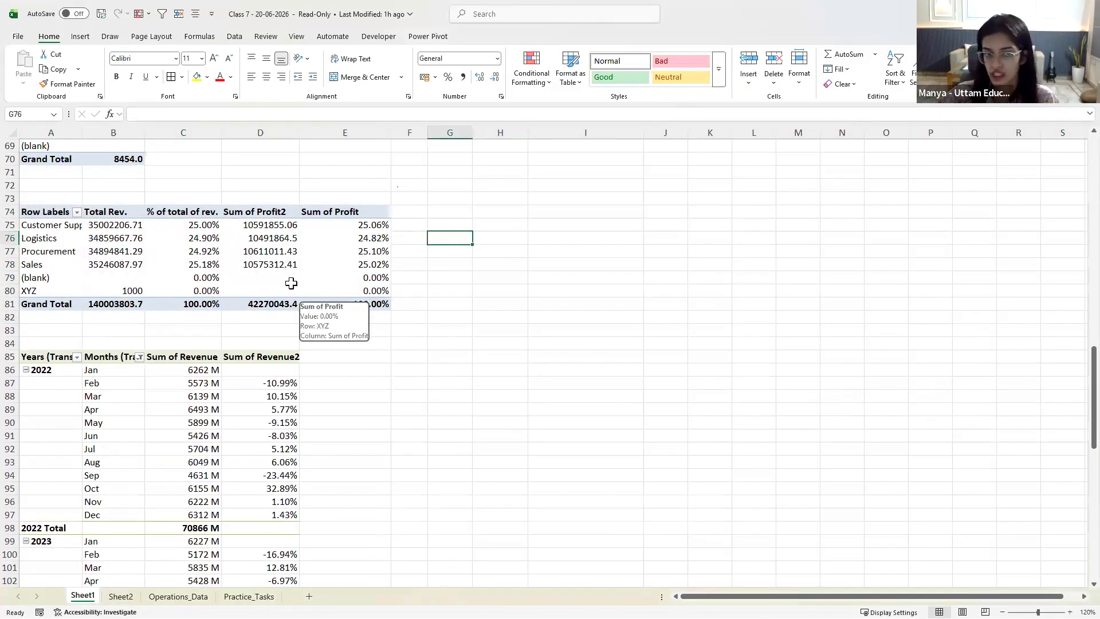
pyautogui.click(284, 279)
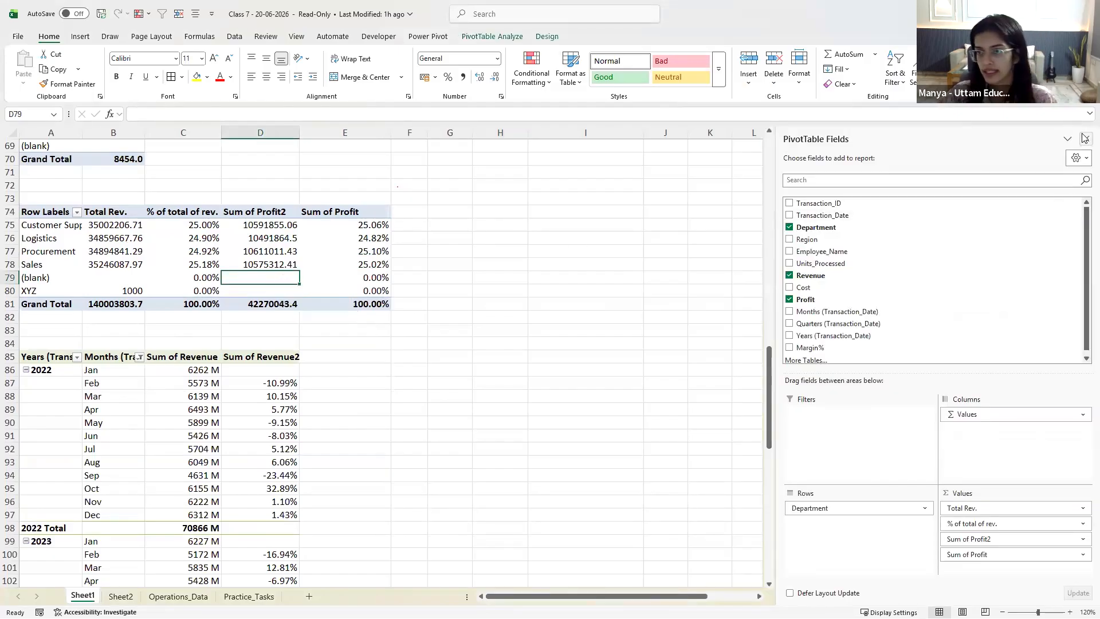
pyautogui.click(1085, 138)
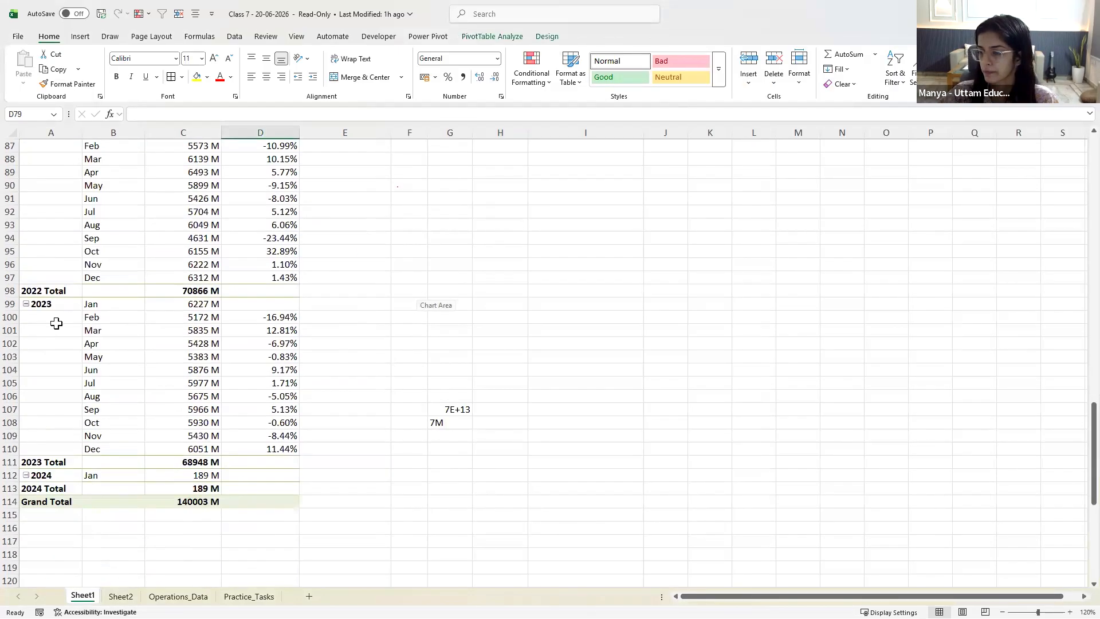
# Delete the empty rows 116 to 122 above the Margin% pivot table
pyautogui.scroll(-6, 56, 324)
pyautogui.scroll(-3, 56, 323)
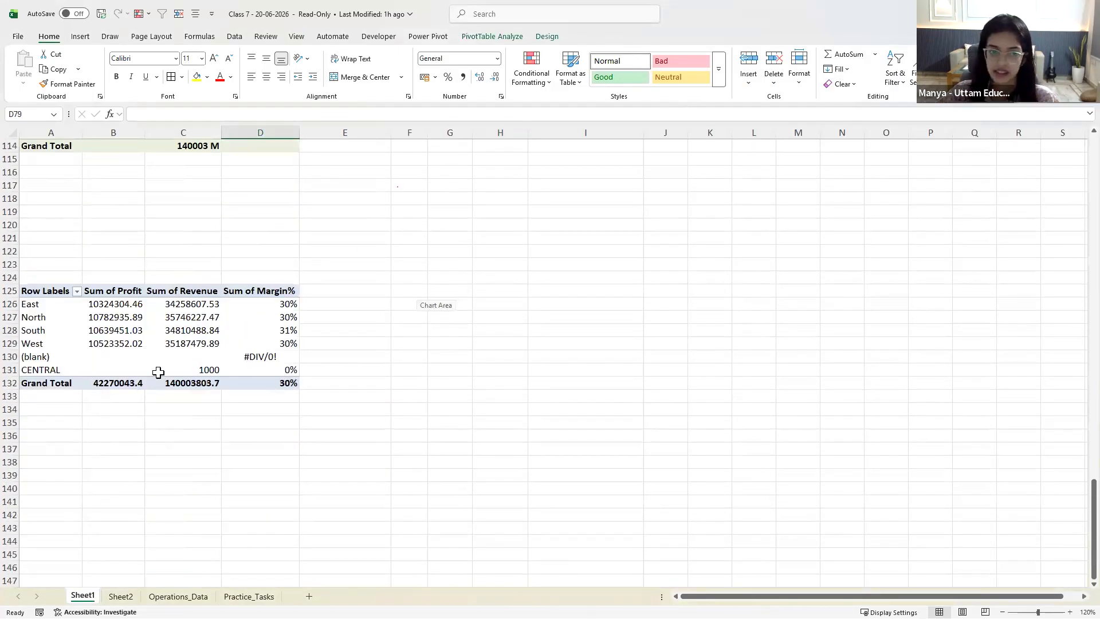
pyautogui.moveTo(15, 175); pyautogui.dragTo(11, 252)
pyautogui.rightClick(12, 246)
pyautogui.click(61, 377)
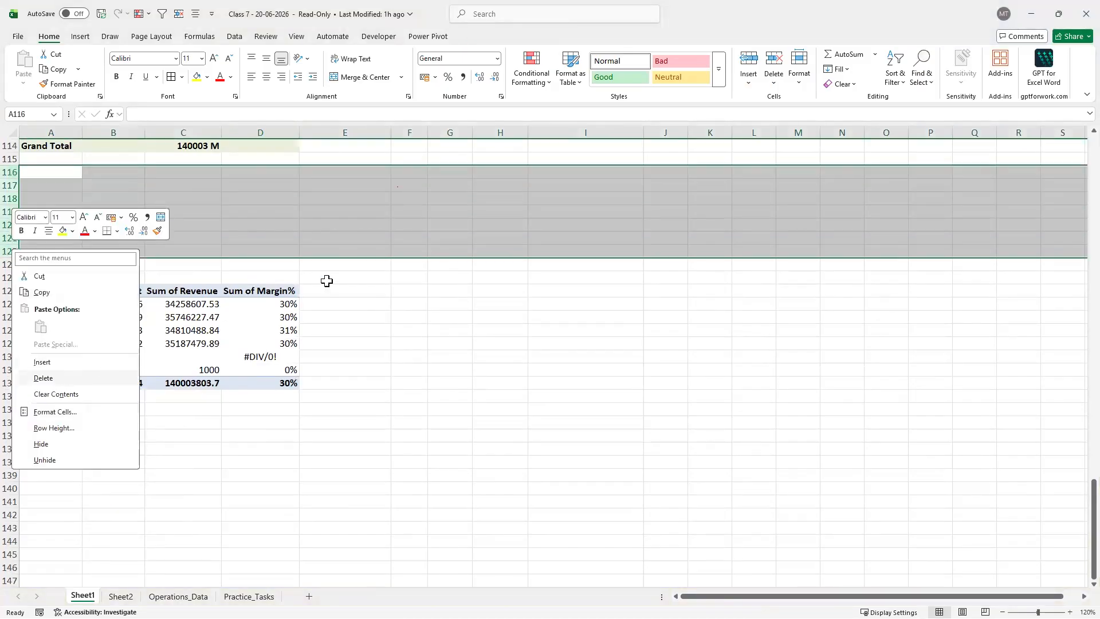
pyautogui.click(327, 281)
# Select the Sum of Margin% values in D119:D125 and view the pivot table's Fields, Items & Sets options
pyautogui.click(289, 224)
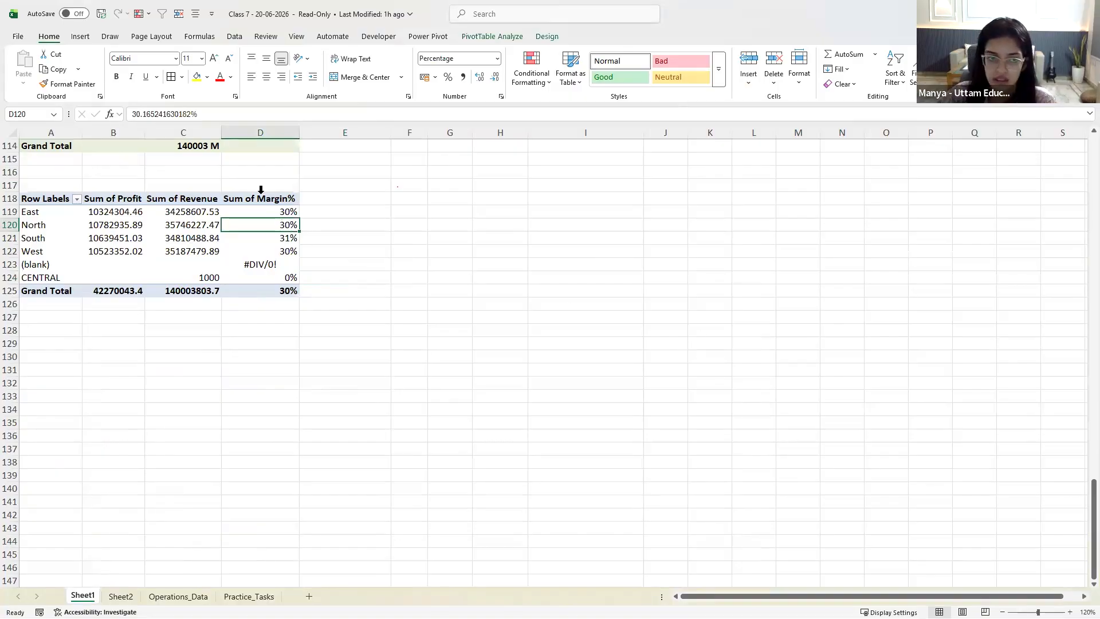
pyautogui.click(367, 223)
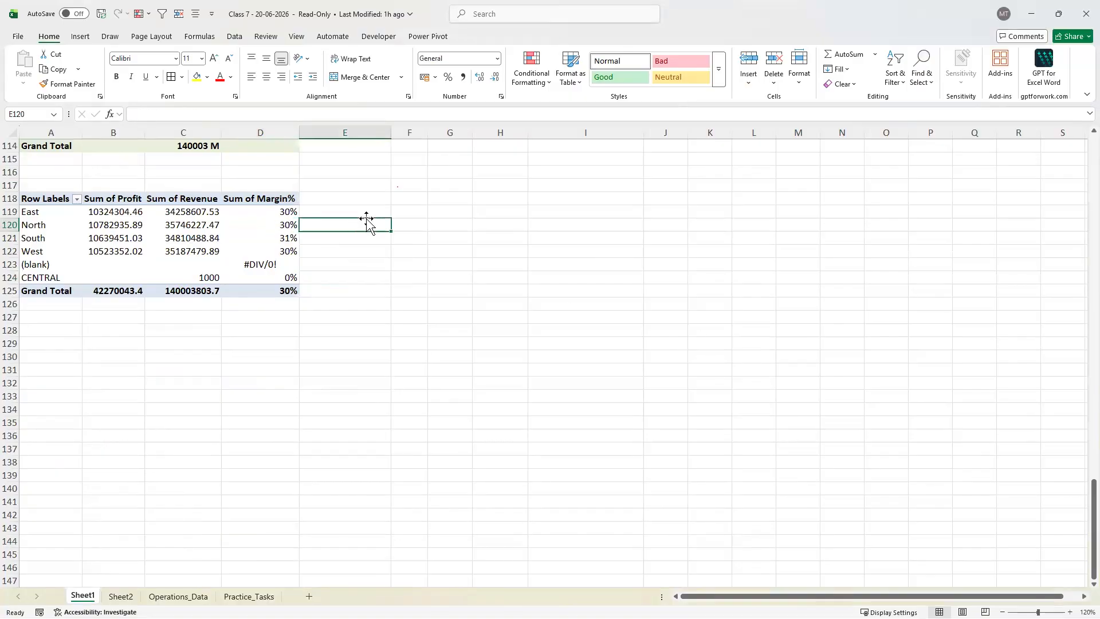
pyautogui.moveTo(286, 215); pyautogui.dragTo(289, 290)
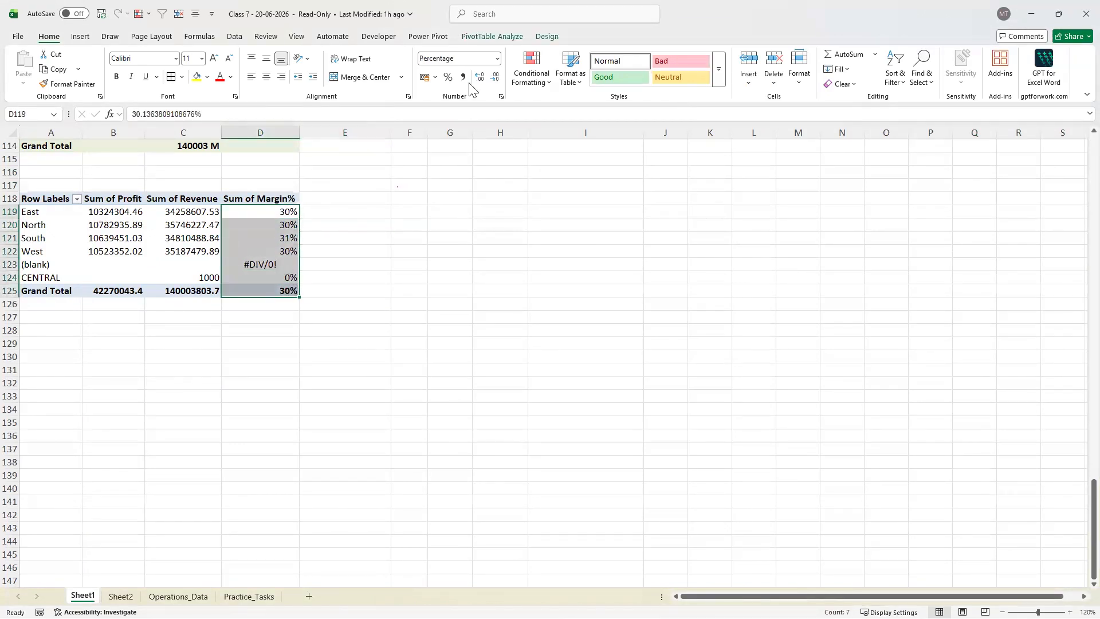
pyautogui.click(474, 37)
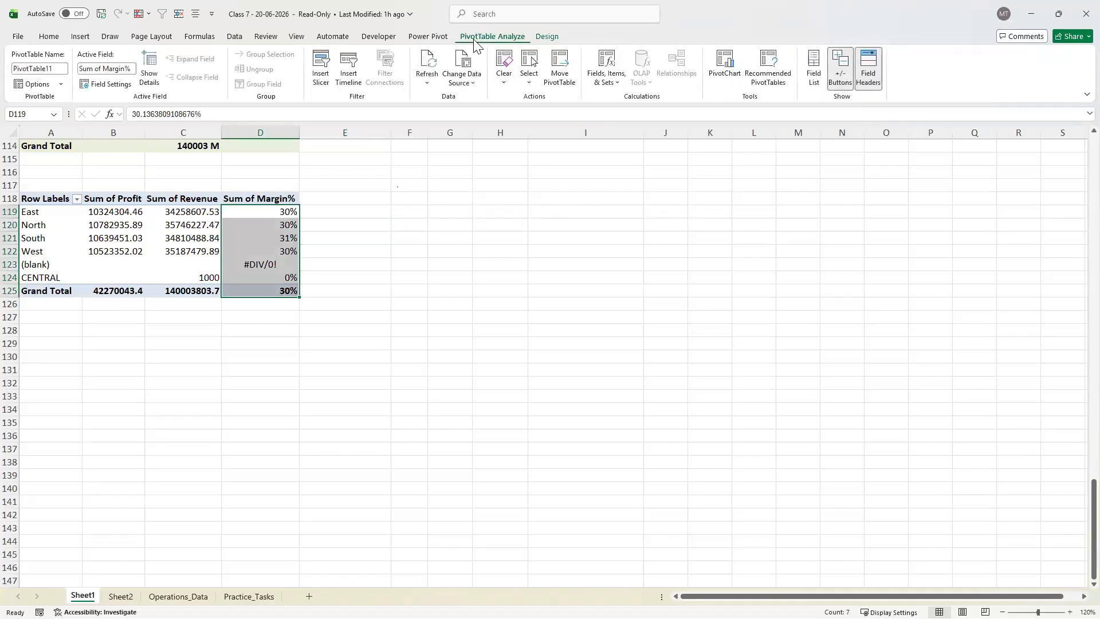
pyautogui.click(609, 85)
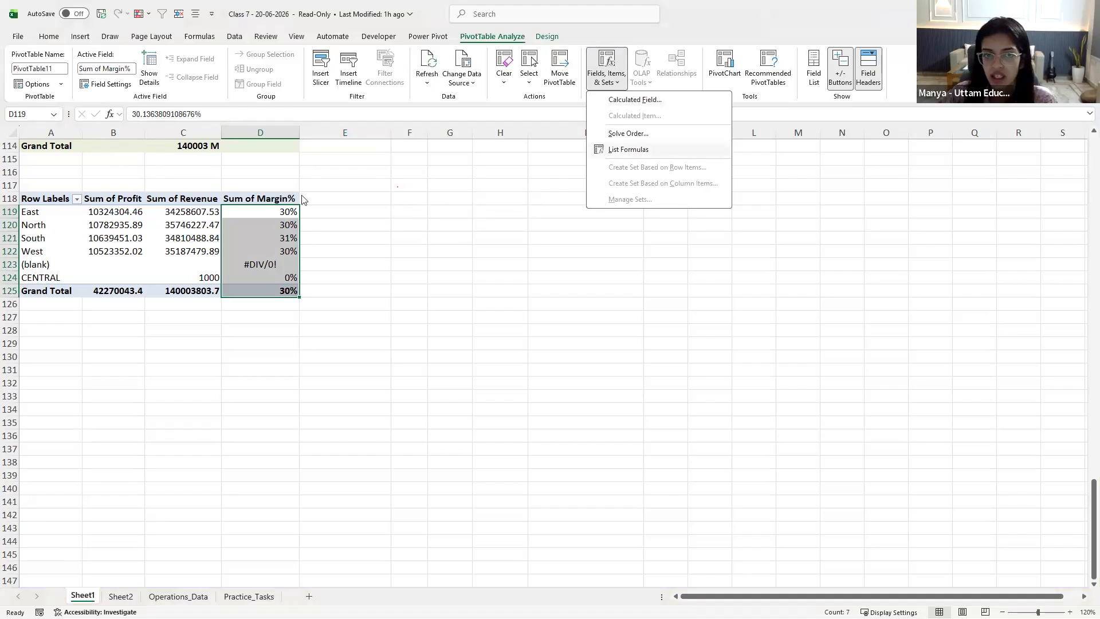
# Select the East margin value in D119 and show the PivotTable field list
pyautogui.click(270, 207)
pyautogui.click(271, 209)
pyautogui.rightClick(273, 212)
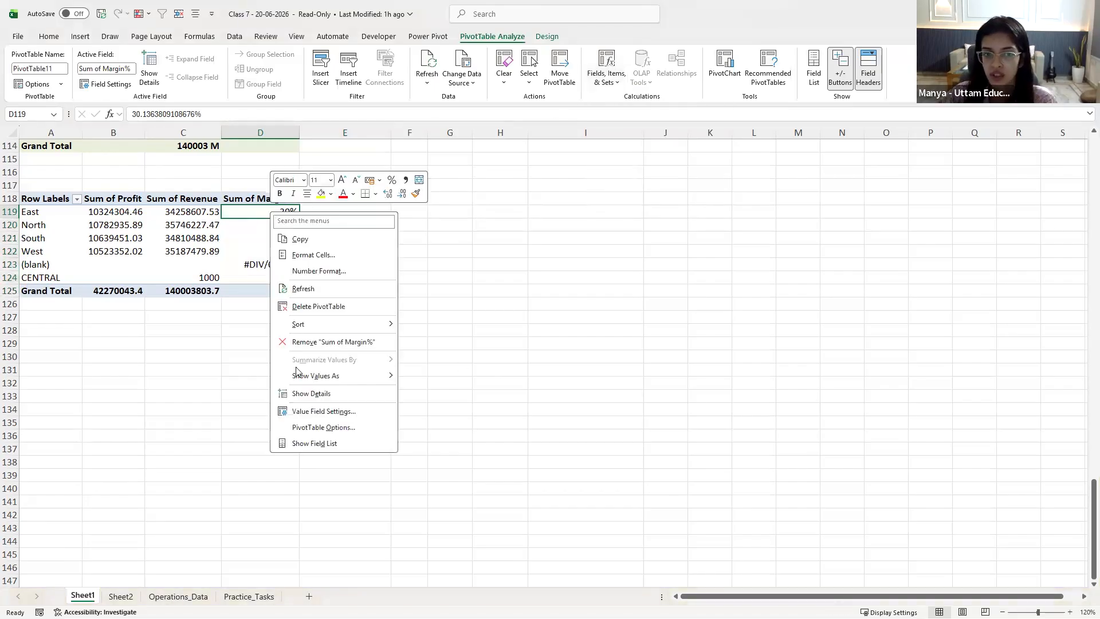
pyautogui.press('Escape')
pyautogui.hotkey('alt', 'j')
pyautogui.press('t')
pyautogui.press('l')
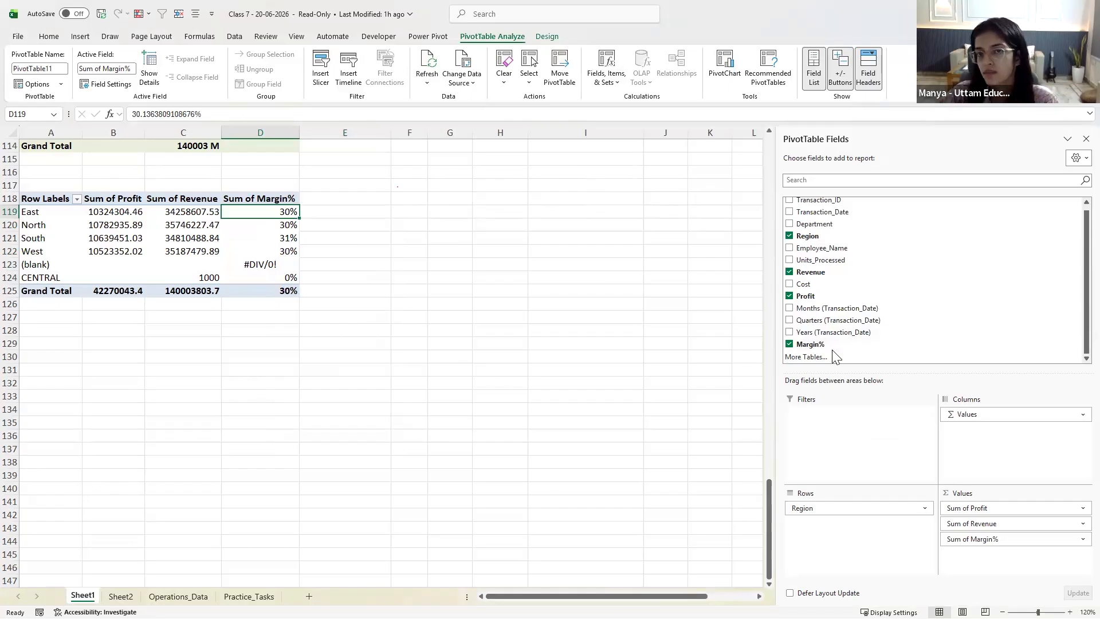
# Load the existing Margin% field in the Insert Calculated Field dialog and examine its formula
pyautogui.click(616, 73)
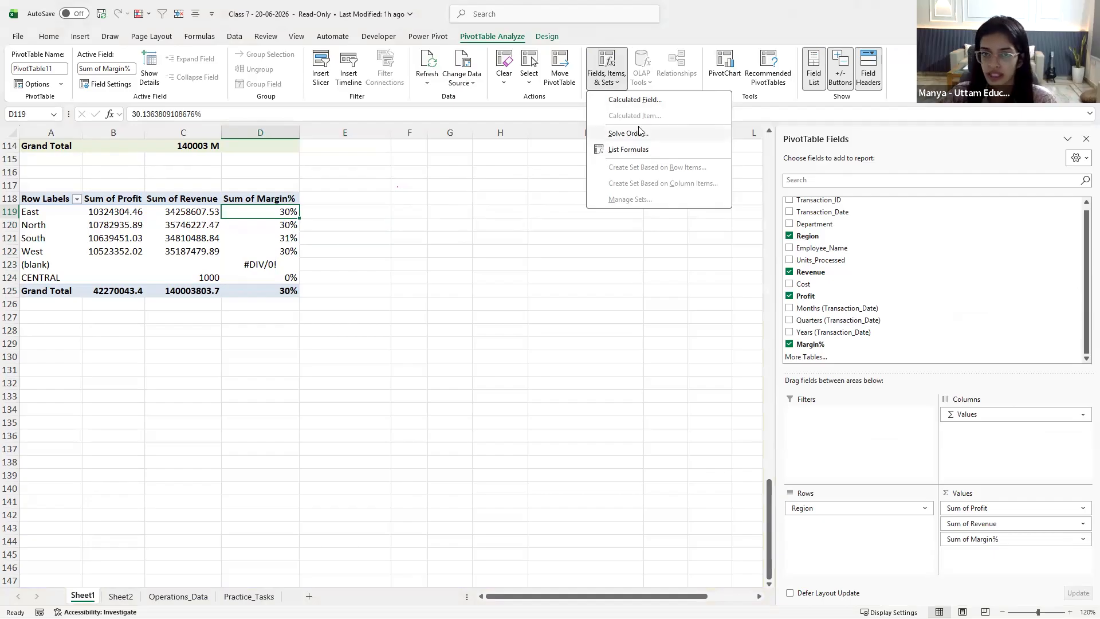
pyautogui.click(651, 104)
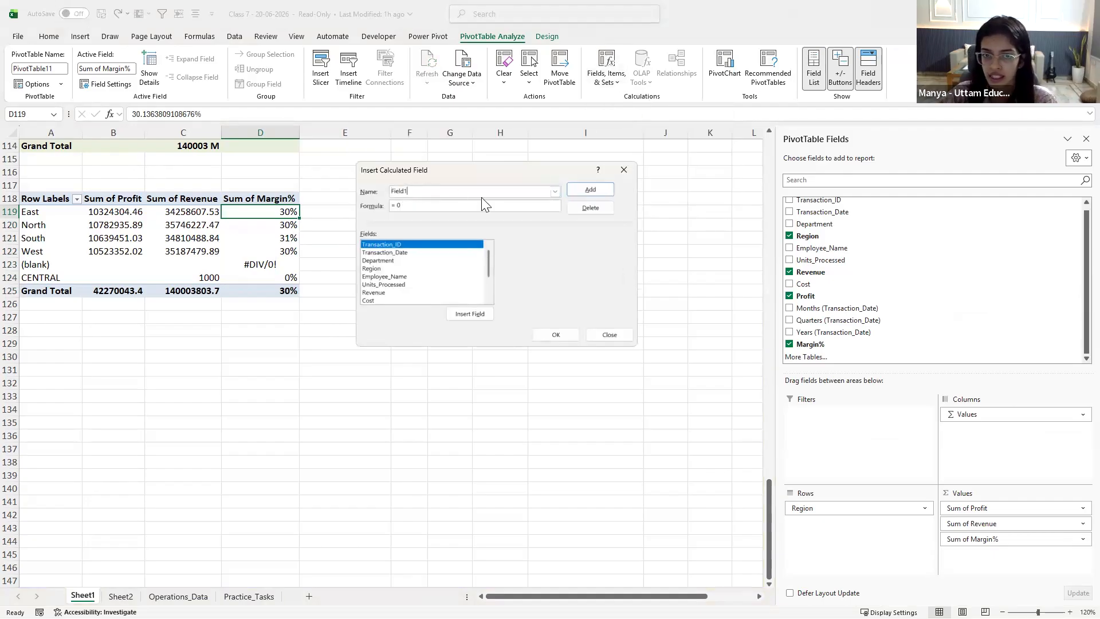
pyautogui.click(555, 191)
pyautogui.click(429, 189)
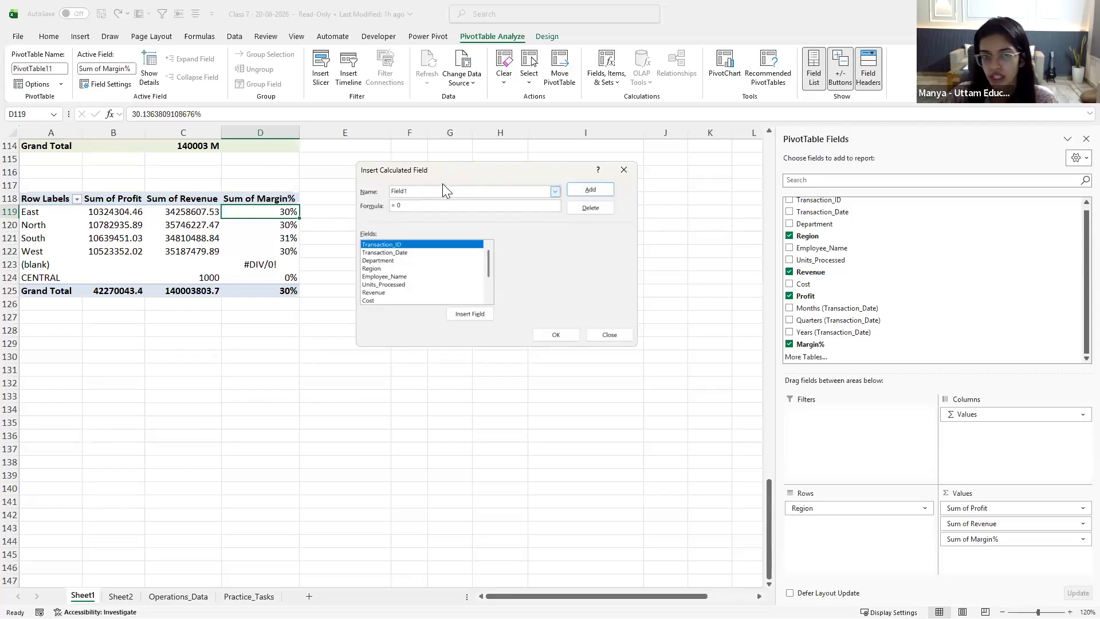
pyautogui.click(555, 192)
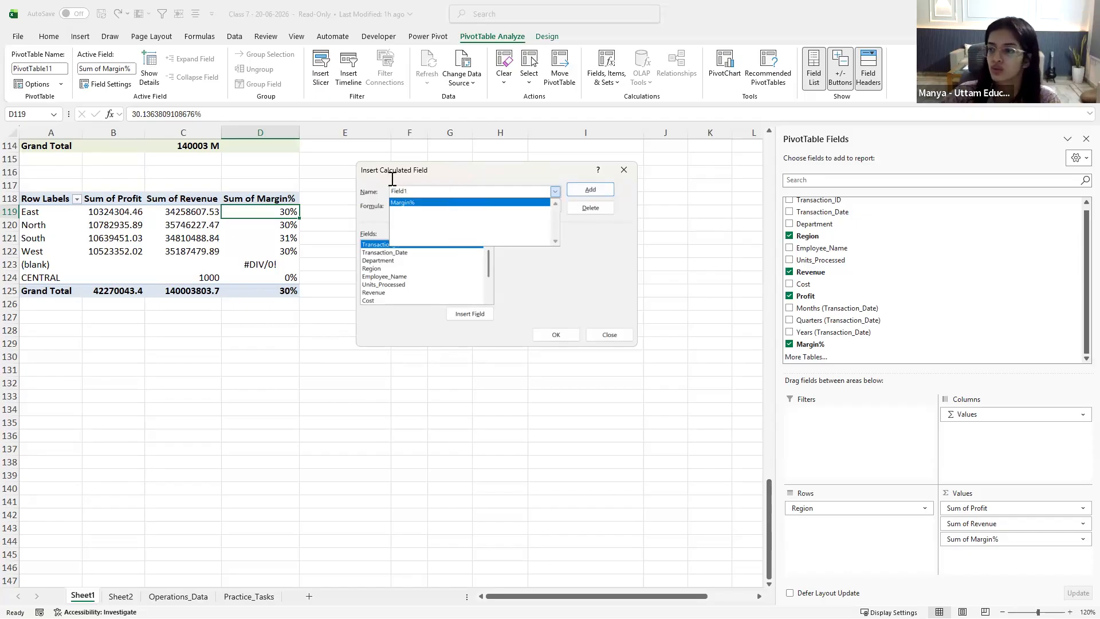
pyautogui.press('Return')
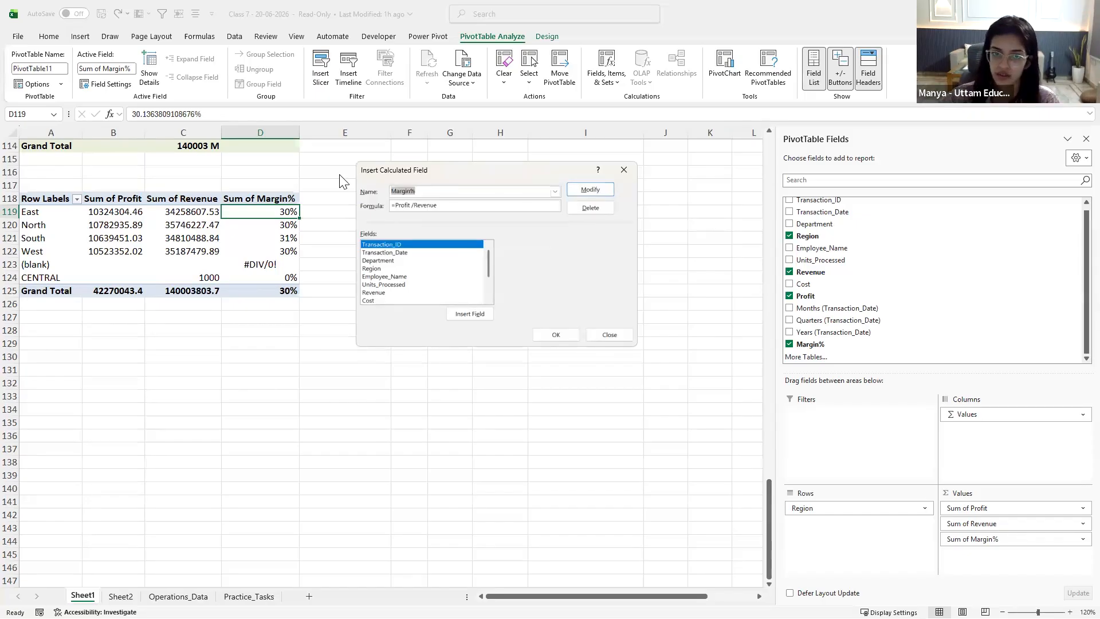
pyautogui.click(555, 192)
pyautogui.click(487, 192)
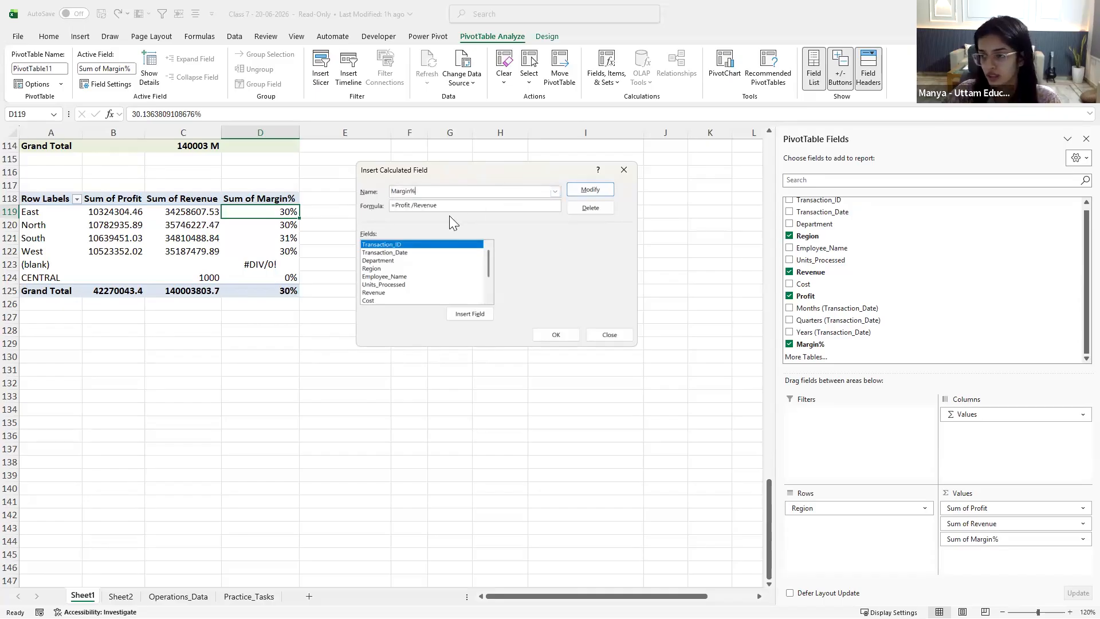
pyautogui.click(594, 192)
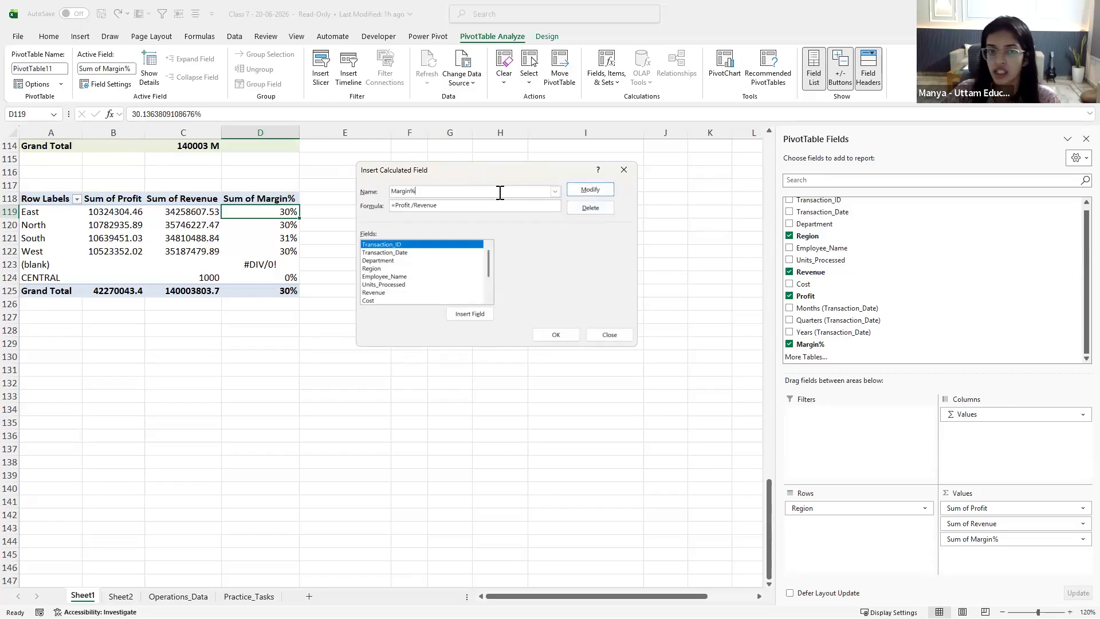
# Try replacing the Margin% field's name with "abc", closing the calculated field dialog without adding it
pyautogui.moveTo(521, 193); pyautogui.dragTo(358, 189)
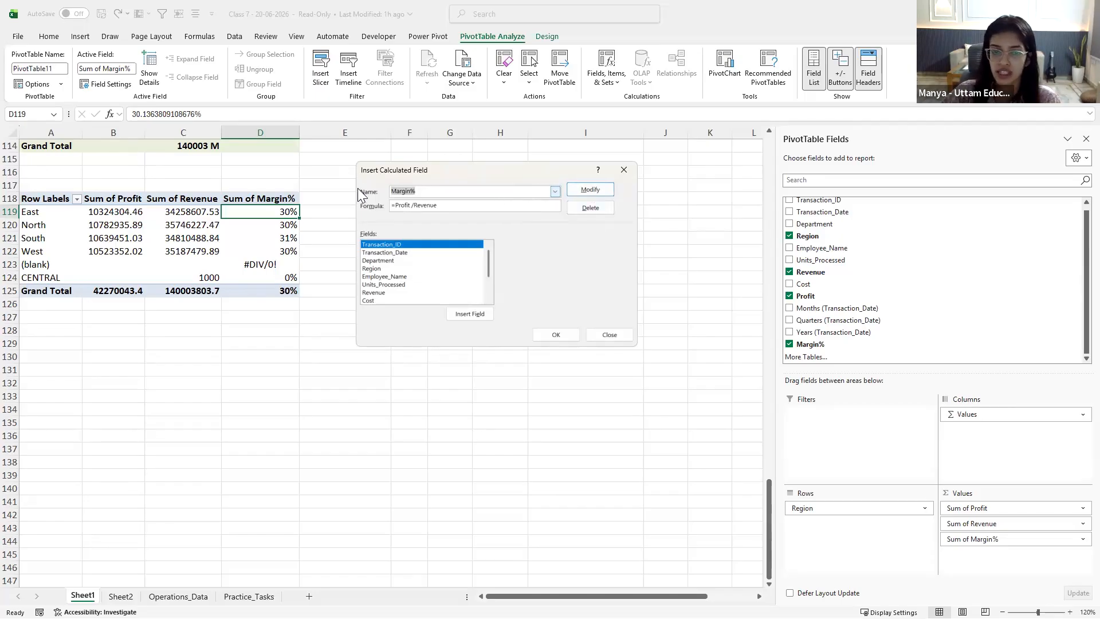
pyautogui.press('BackSpace')
pyautogui.write('abc')
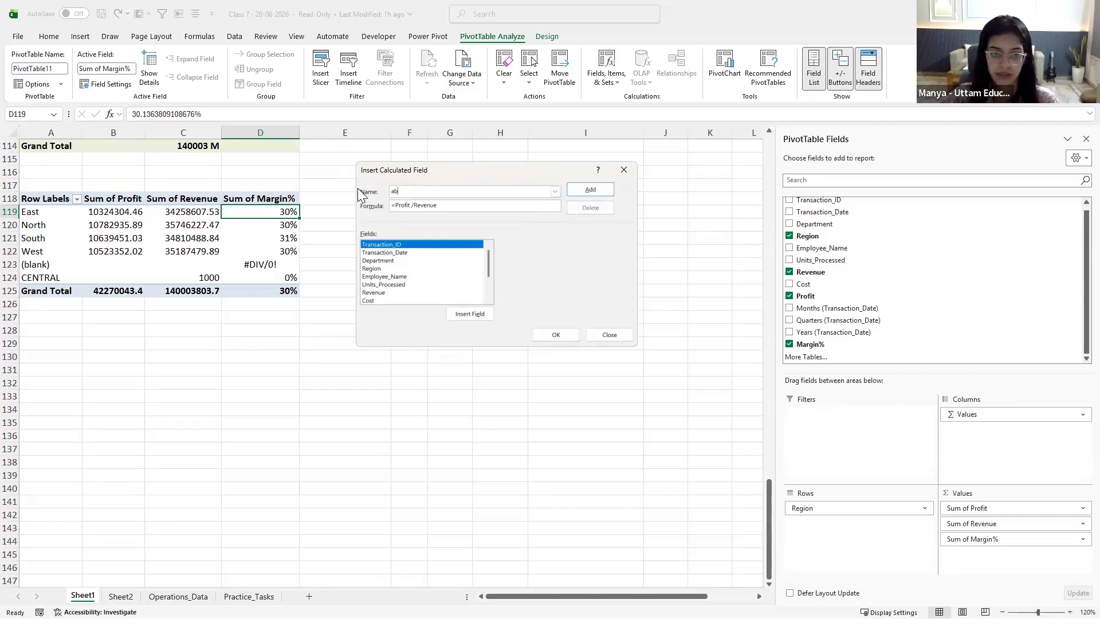
pyautogui.click(610, 335)
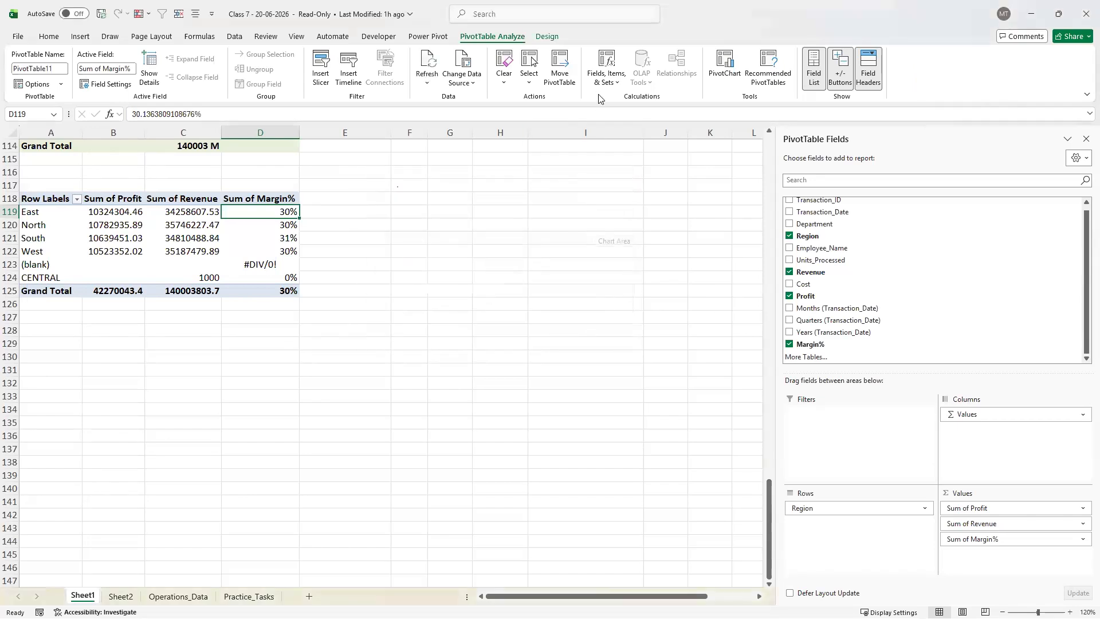
pyautogui.click(610, 73)
pyautogui.click(616, 100)
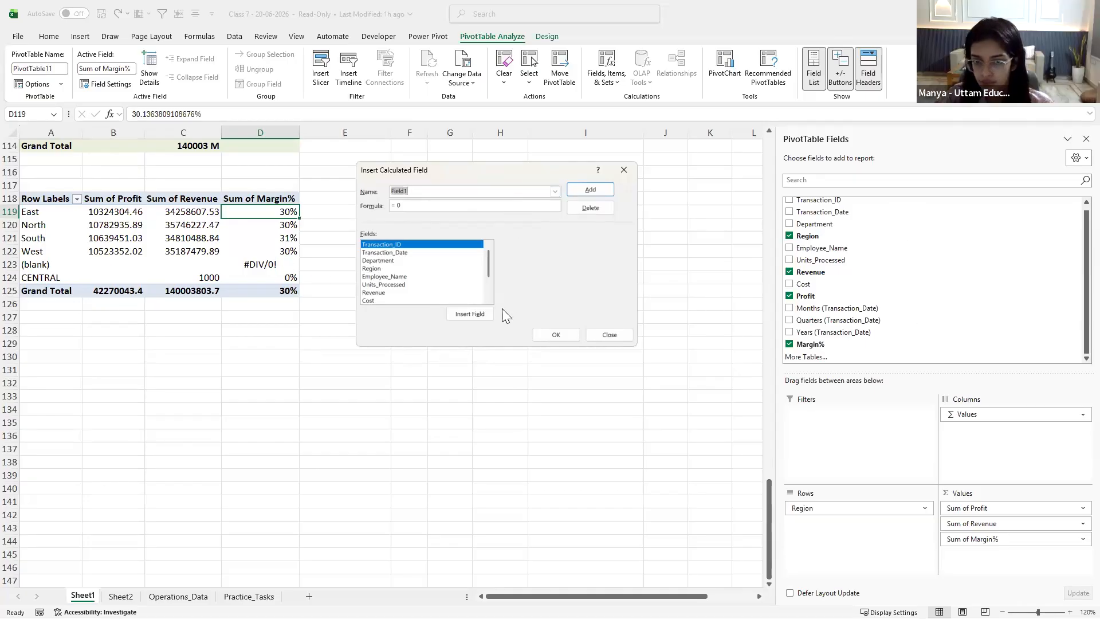
pyautogui.click(608, 336)
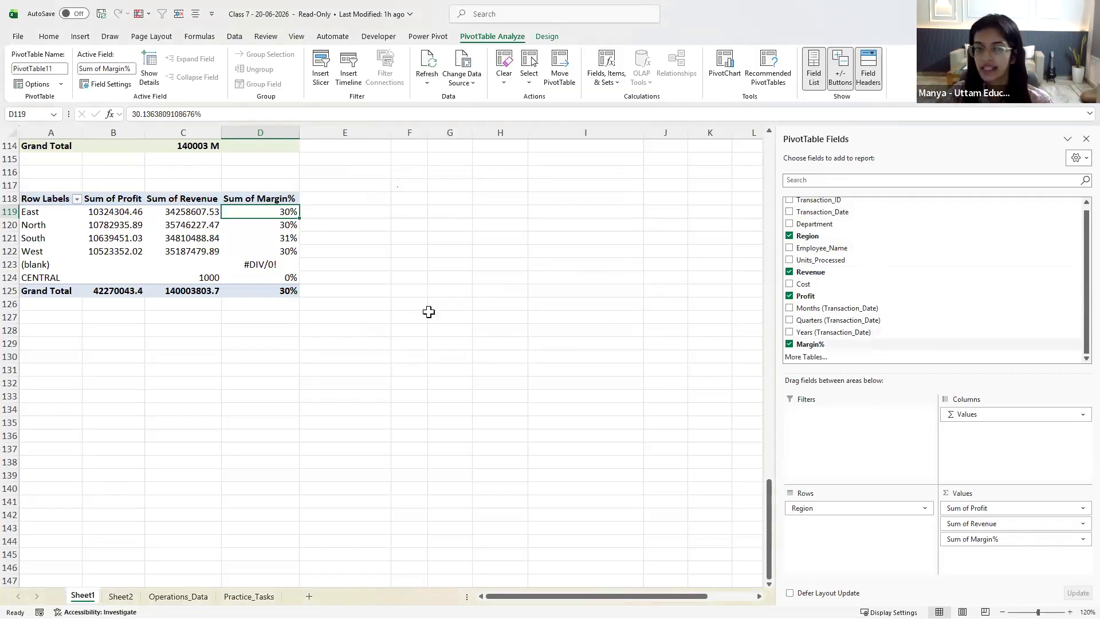
# From the East row label in A119, start a calculated field named "Tax %" with the formula beginning = 0.1*
pyautogui.click(189, 250)
pyautogui.click(34, 211)
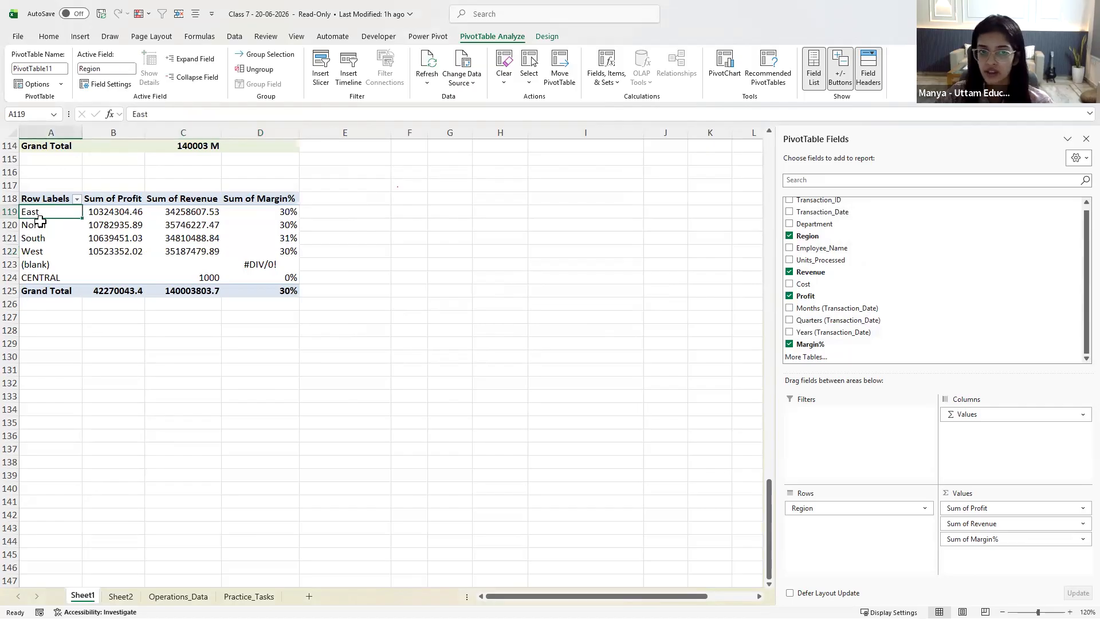
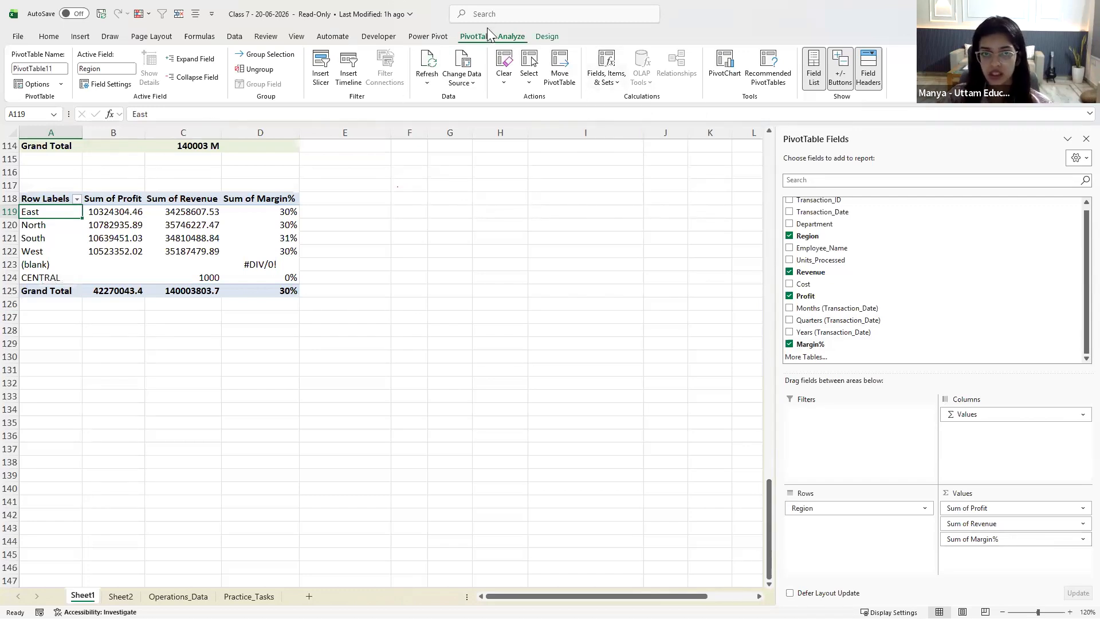
pyautogui.click(607, 86)
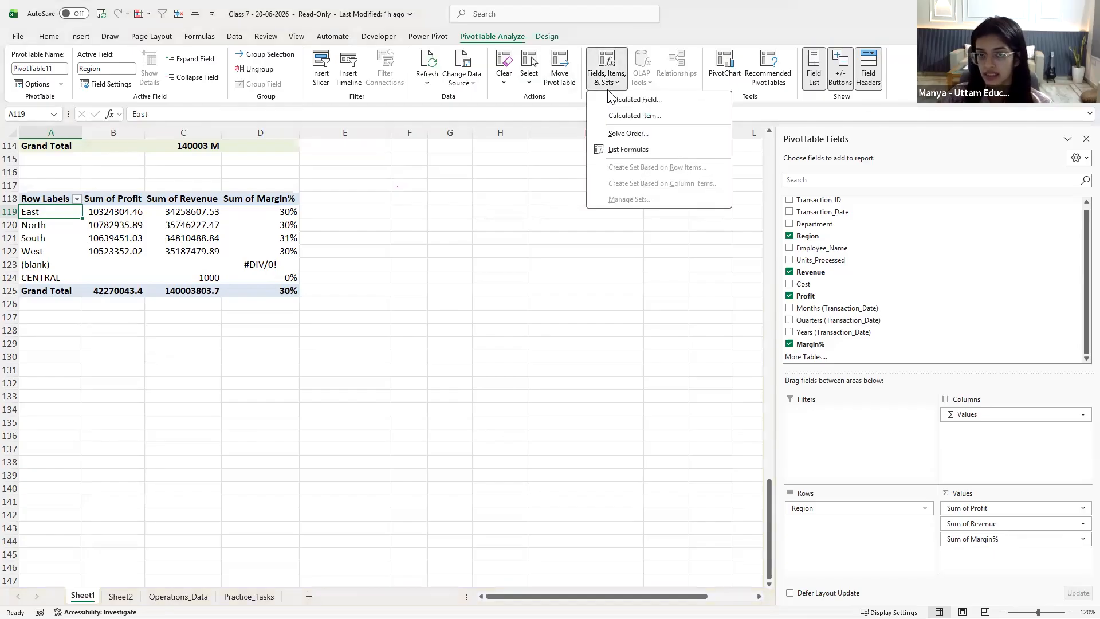
pyautogui.click(624, 101)
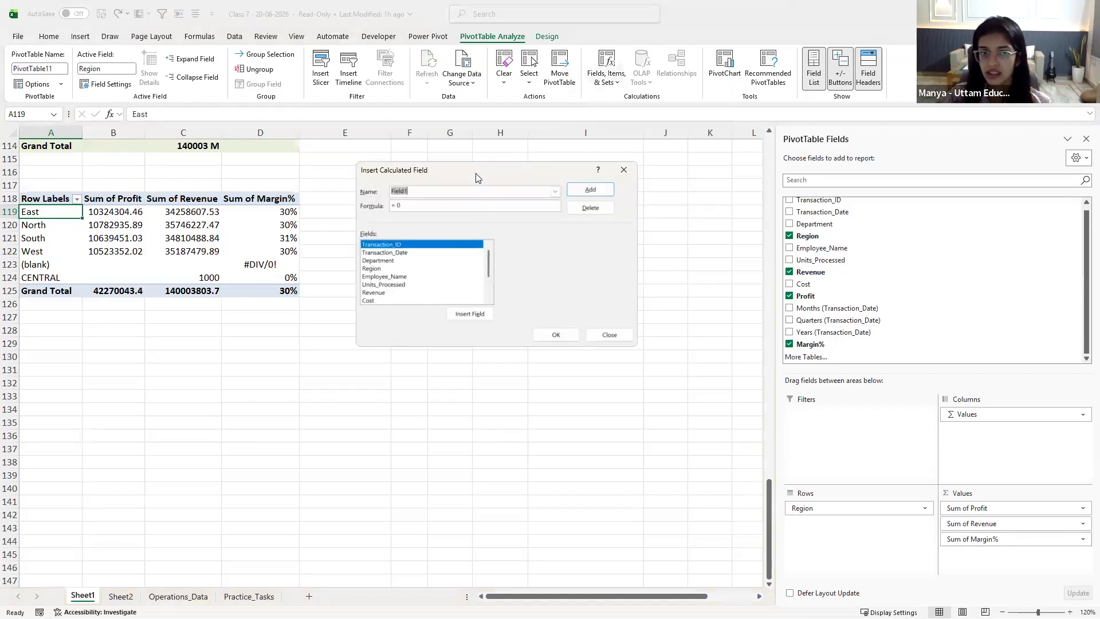
pyautogui.click(480, 187)
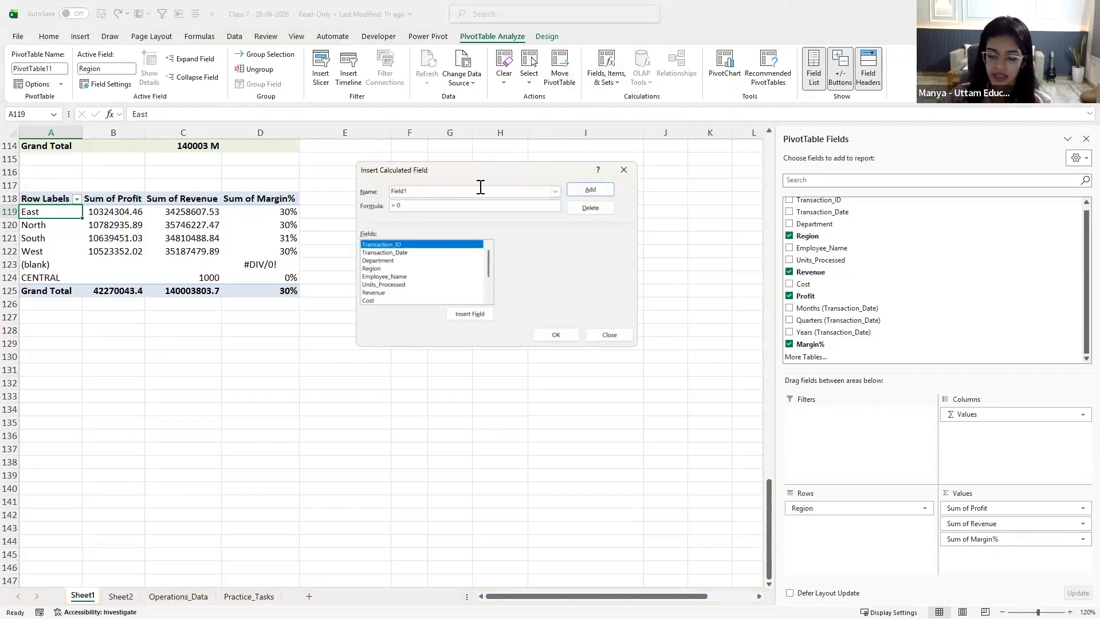
pyautogui.press('BackSpace')
pyautogui.press('BackSpace')
pyautogui.press('BackSpace')
pyautogui.press('BackSpace')
pyautogui.press('BackSpace')
pyautogui.press('BackSpace')
pyautogui.write('Tax %')
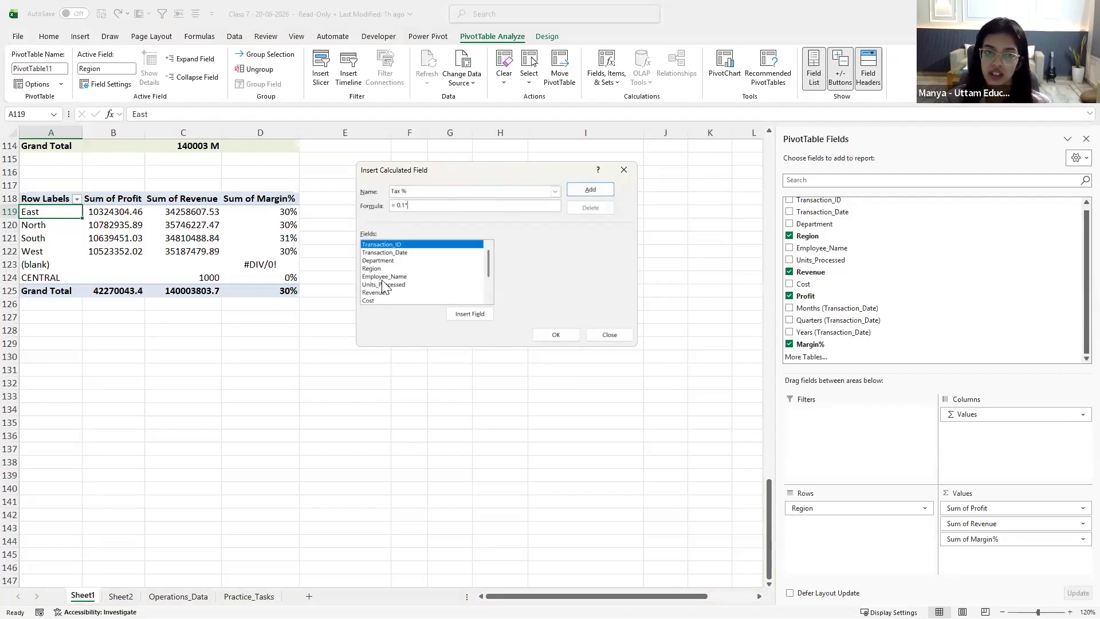
# Complete the Tax % formula as = 0.1*Revenue and add the calculated field to the pivot table
pyautogui.scroll(-2, 387, 280)
pyautogui.click(388, 256)
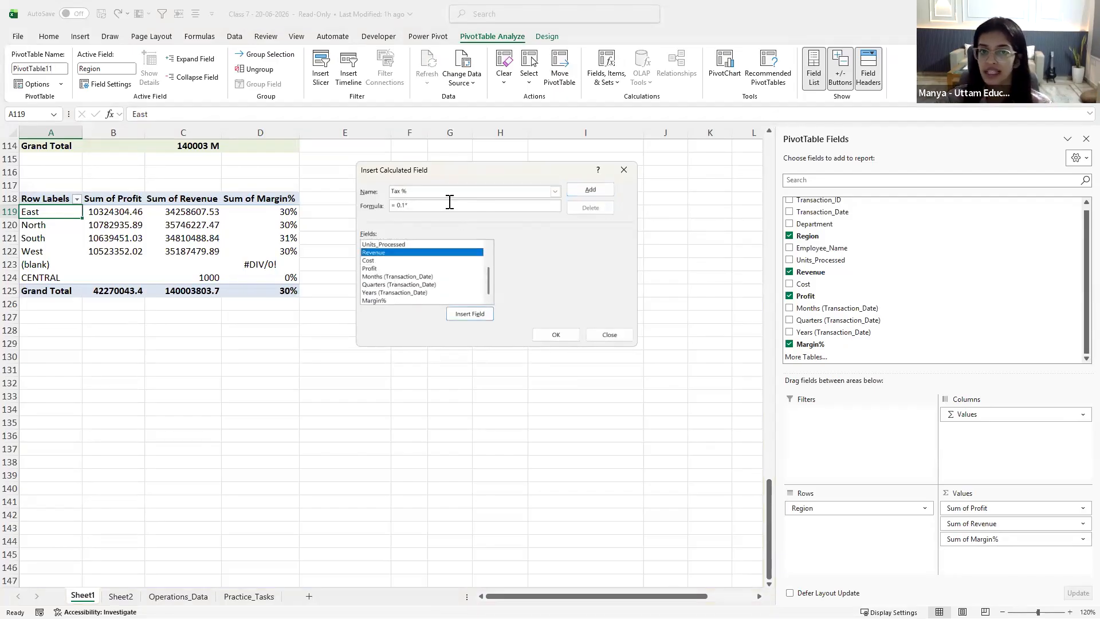
pyautogui.click(469, 309)
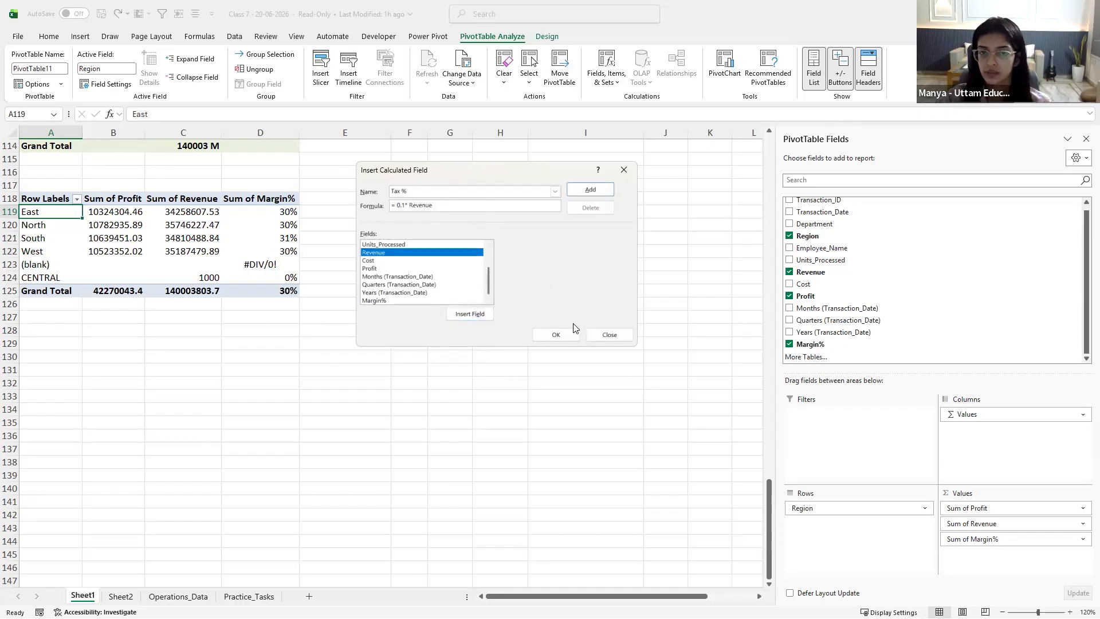
pyautogui.click(605, 190)
pyautogui.click(555, 332)
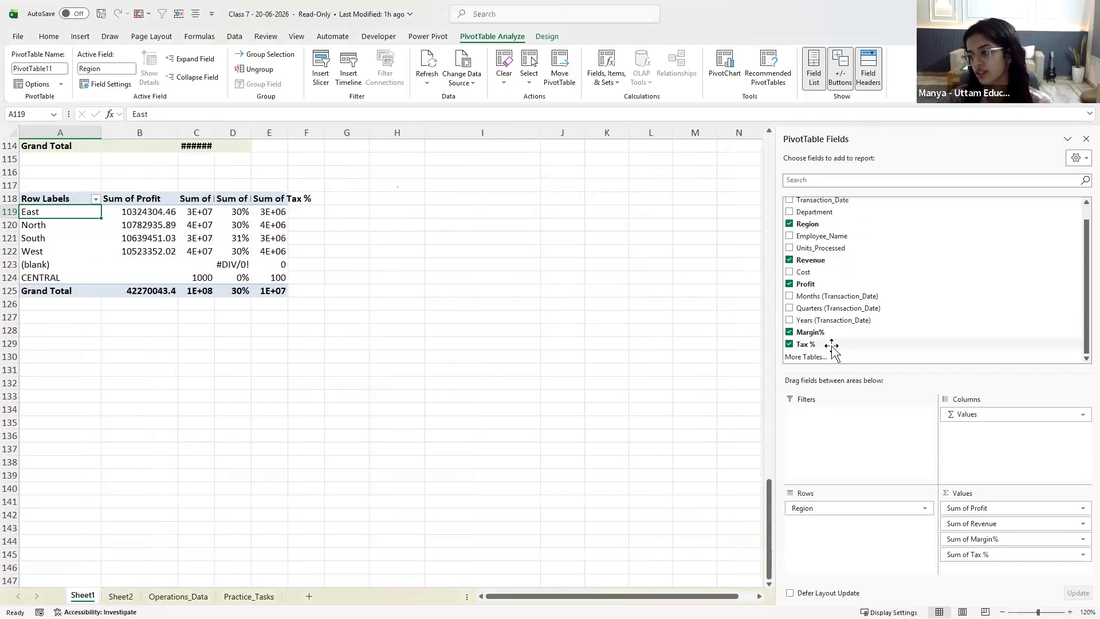
# List the pivot table's calculated field formulas on a new sheet and widen column B for review
pyautogui.click(605, 76)
pyautogui.click(628, 149)
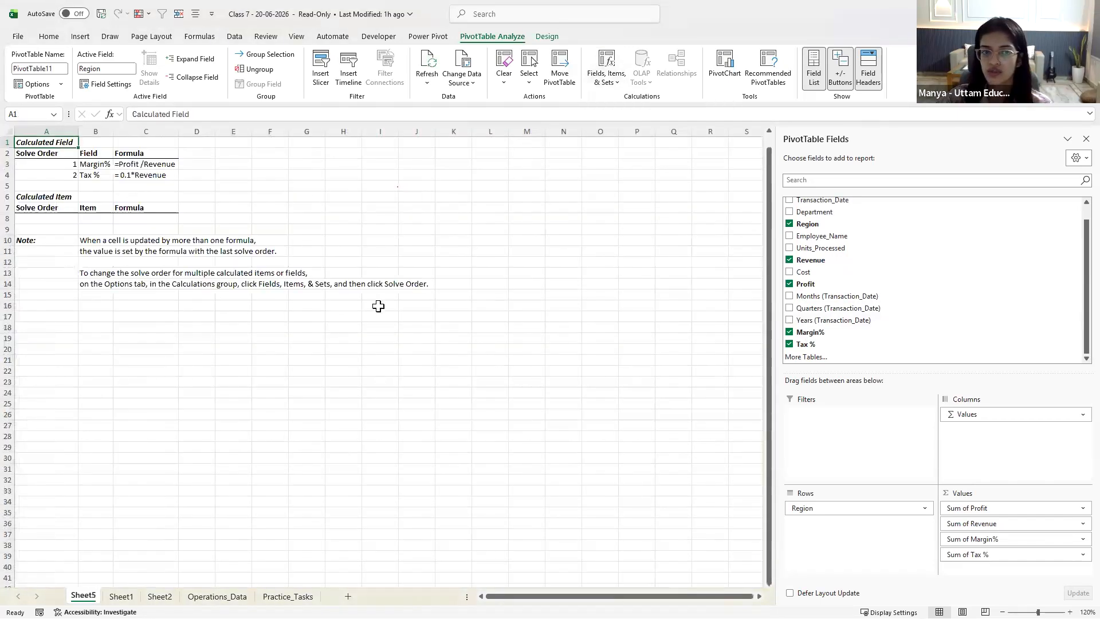
pyautogui.moveTo(113, 131); pyautogui.dragTo(138, 131)
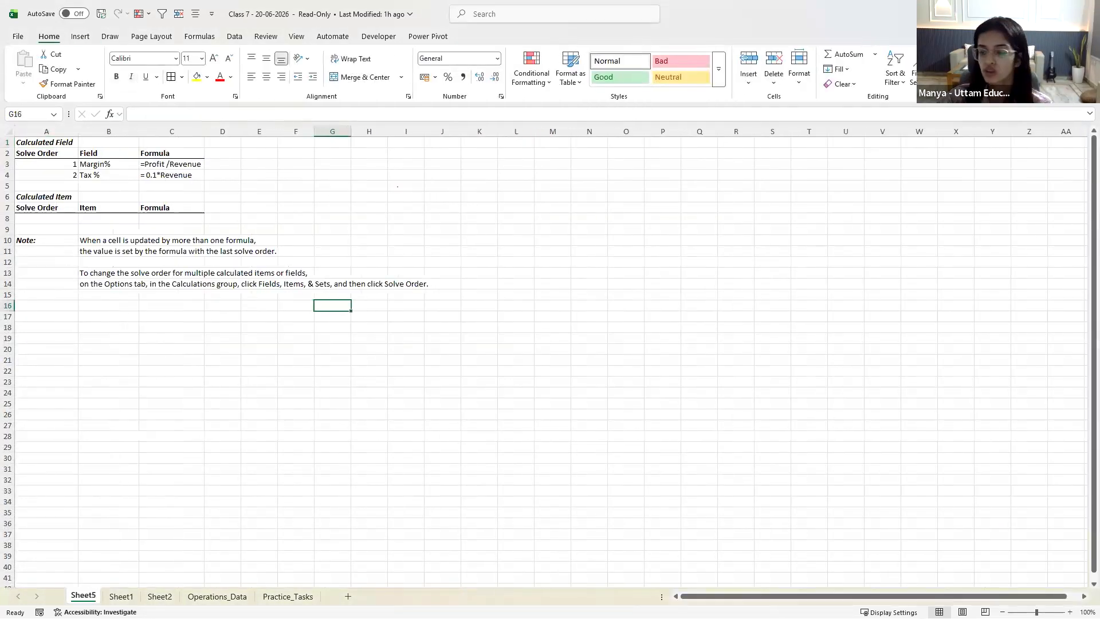
pyautogui.scroll(5, 243, 228)
pyautogui.click(389, 300)
pyautogui.moveTo(164, 181); pyautogui.dragTo(289, 220)
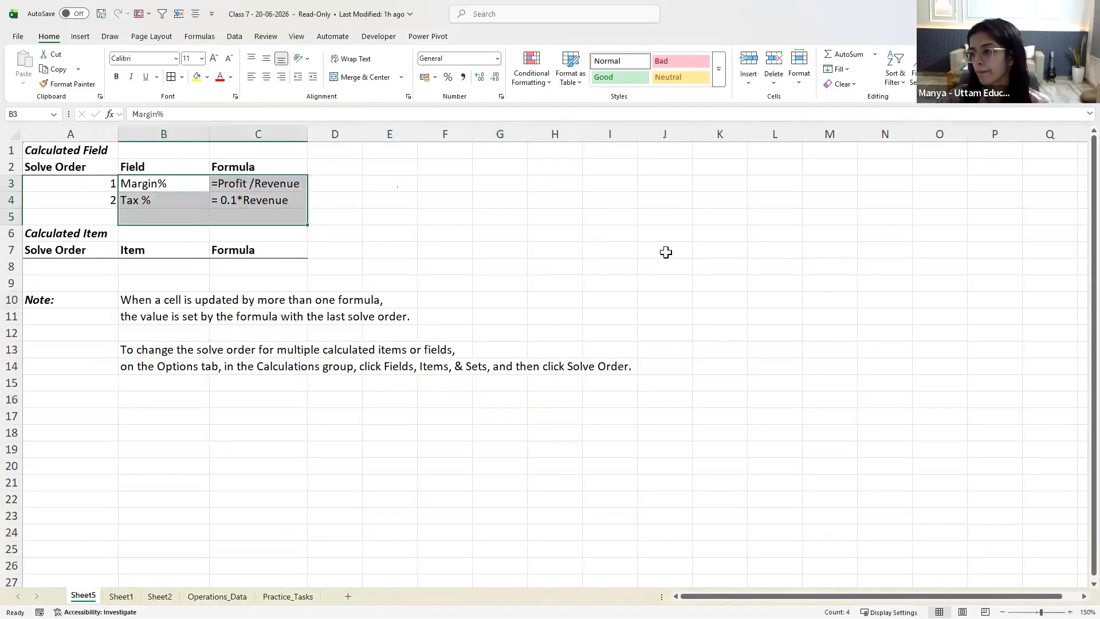
pyautogui.click(241, 412)
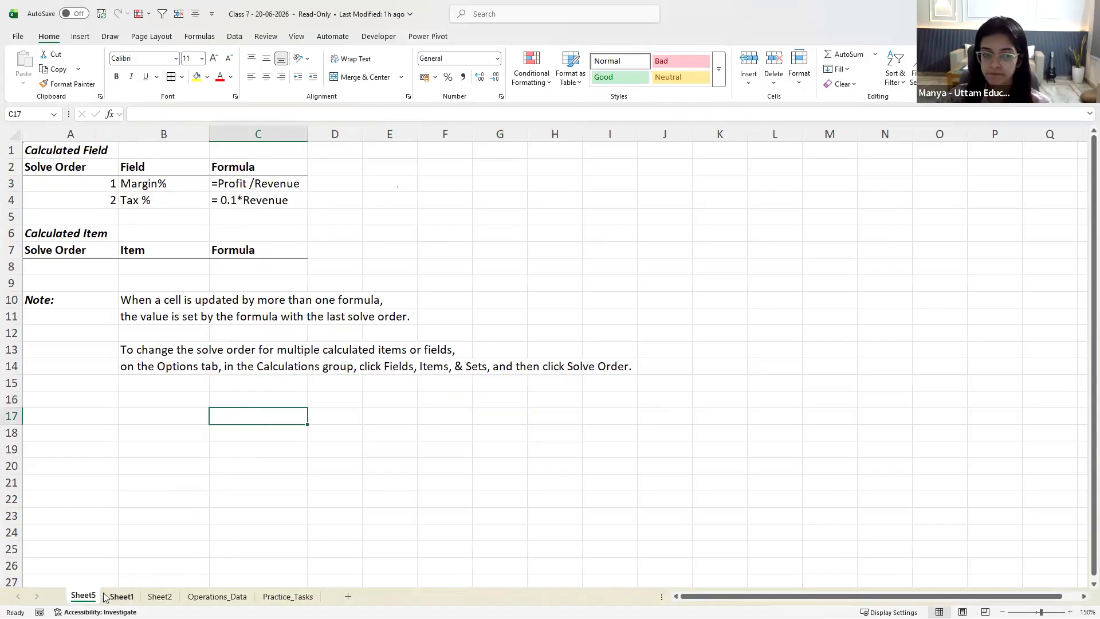
# Move the Operations_Data and Practice_Tasks sheets ahead of all other sheets in the workbook
pyautogui.rightClick(86, 599)
pyautogui.click(257, 517)
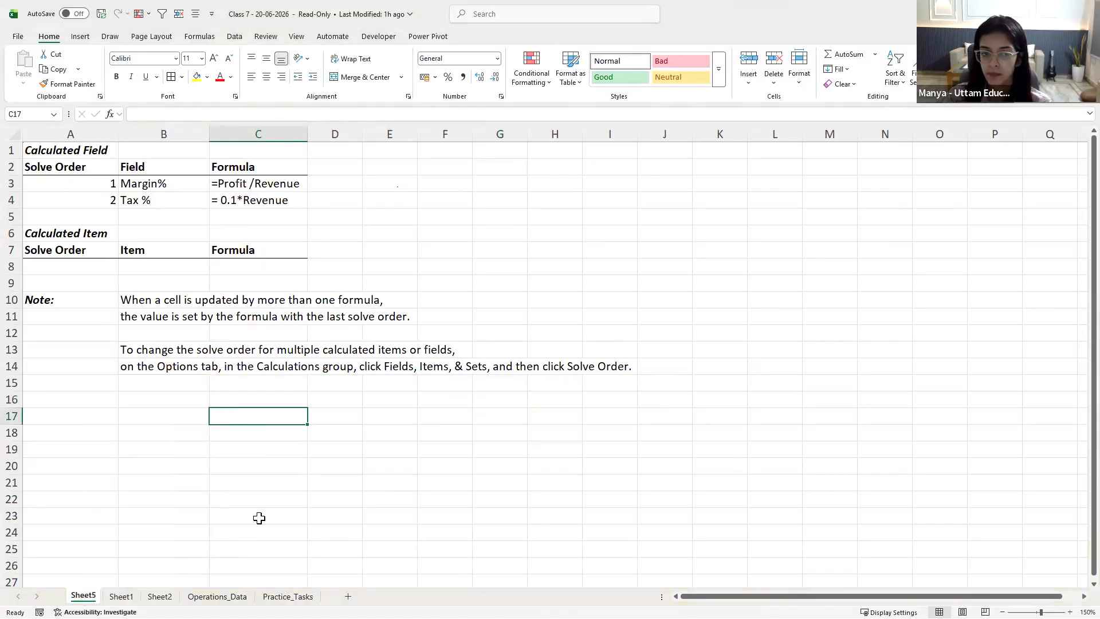
pyautogui.moveTo(217, 596); pyautogui.dragTo(75, 595)
pyautogui.moveTo(287, 597); pyautogui.dragTo(152, 597)
# Highlight the Profit Margin calculated field task in B14 of Practice_Tasks with yellow fill
pyautogui.click(209, 350)
pyautogui.click(197, 76)
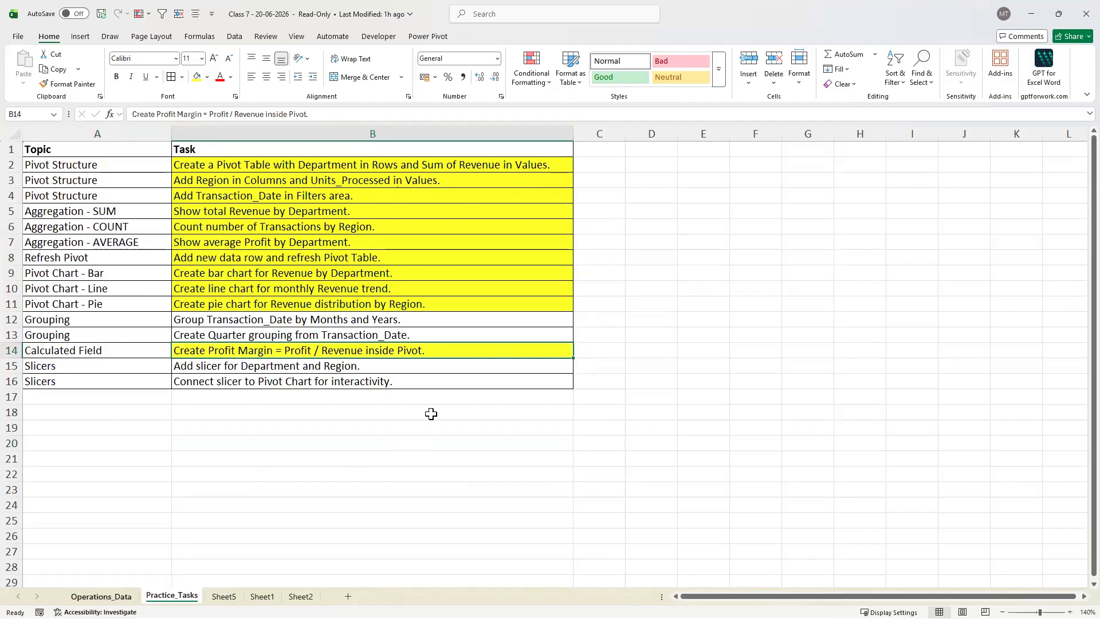
# Return to Sheet1, select the South row label in A121 and view the pivot table's Fields, Items & Sets options
pyautogui.hotkey('ctrl', 'pageup')
pyautogui.hotkey('ctrl', 'pagedown')
pyautogui.hotkey('ctrl', 'pagedown')
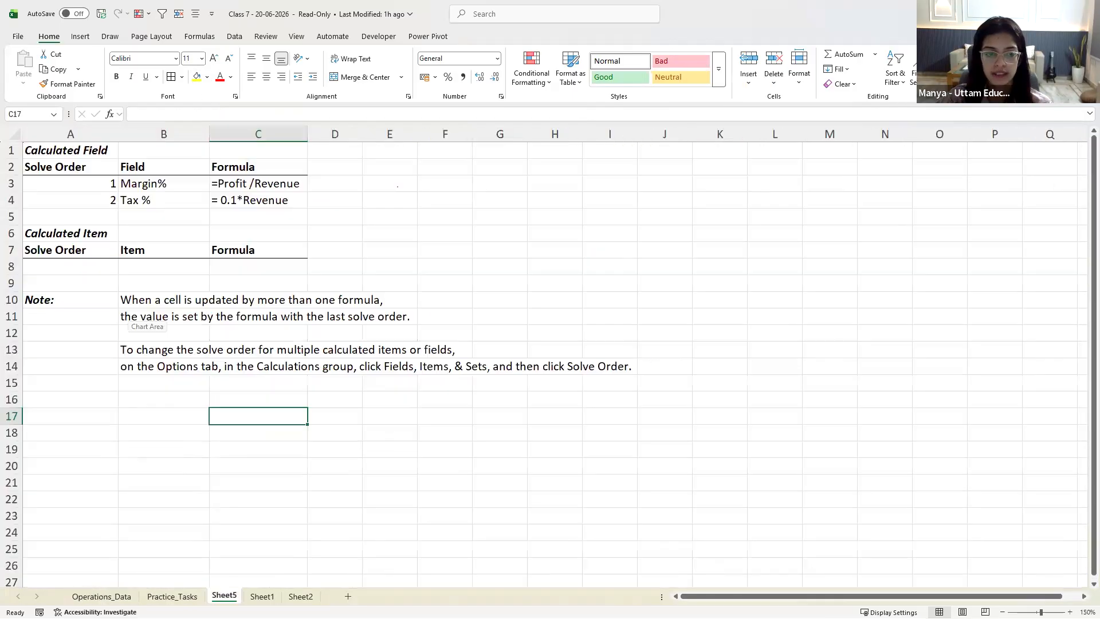
pyautogui.hotkey('ctrl', 'pagedown')
pyautogui.click(104, 248)
pyautogui.click(86, 239)
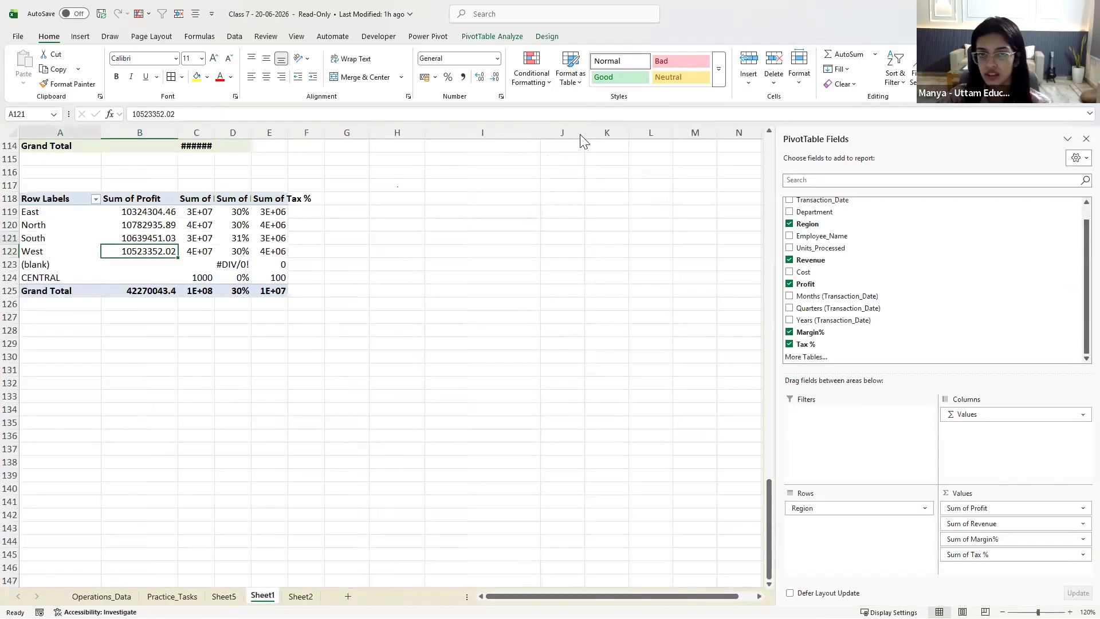
pyautogui.click(507, 35)
pyautogui.click(608, 73)
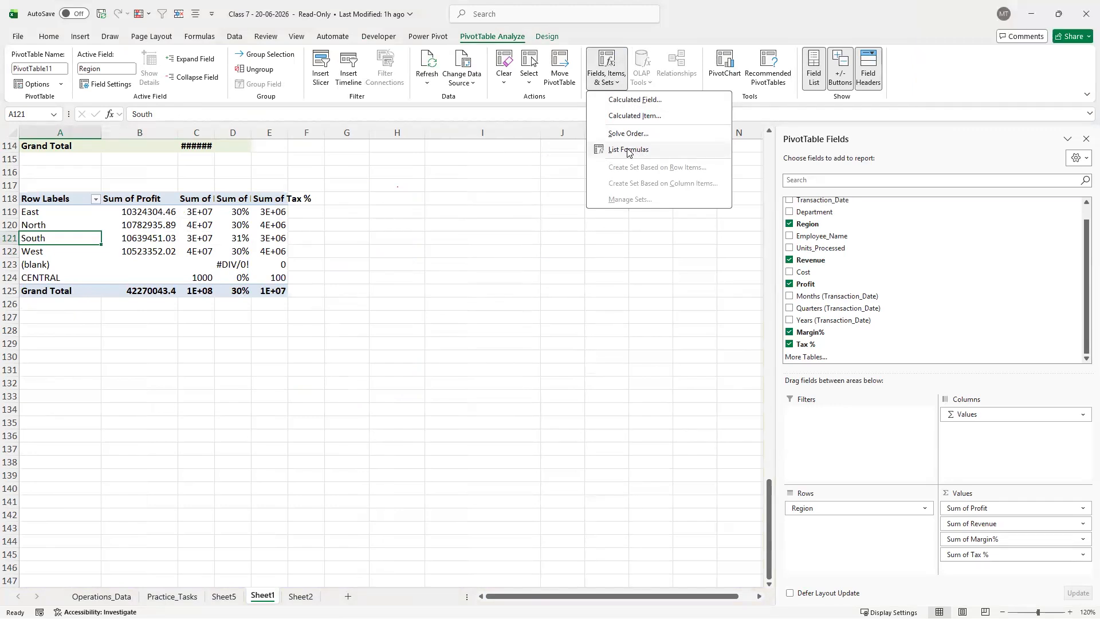
pyautogui.click(523, 220)
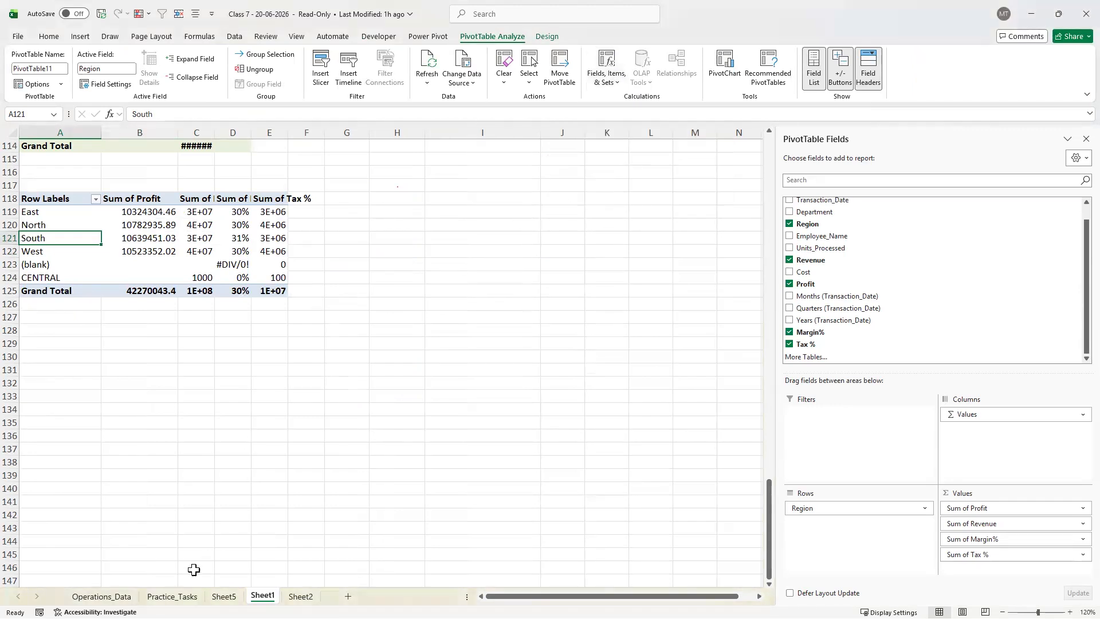
# Look over the Operations_Data and Sheet2 sheets, ending on the Practice_Tasks list
pyautogui.click(96, 596)
pyautogui.click(301, 596)
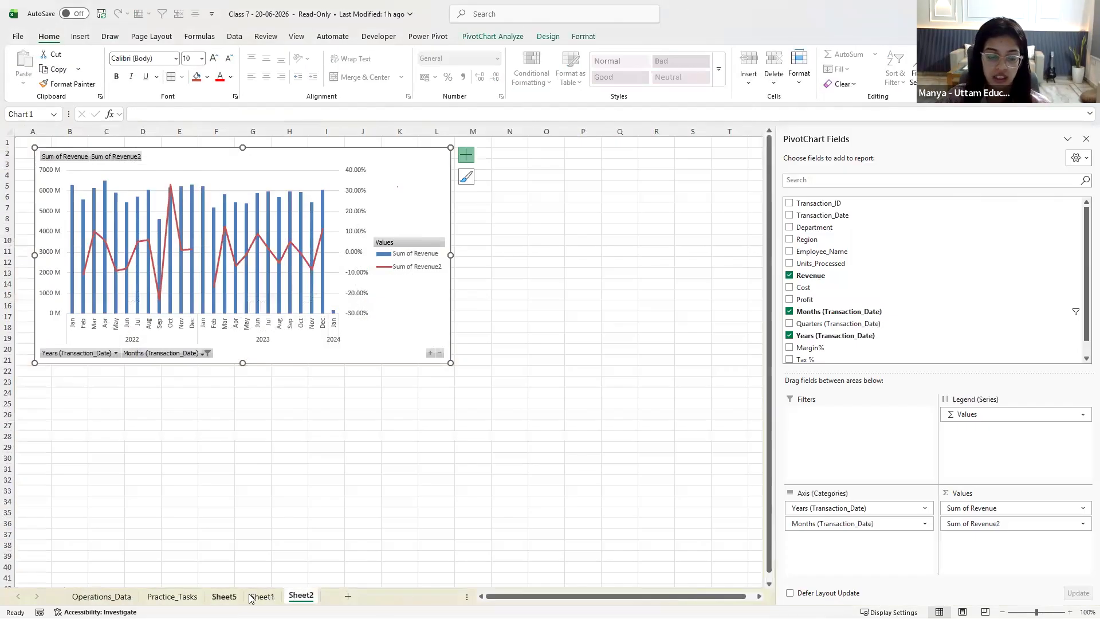
pyautogui.click(172, 596)
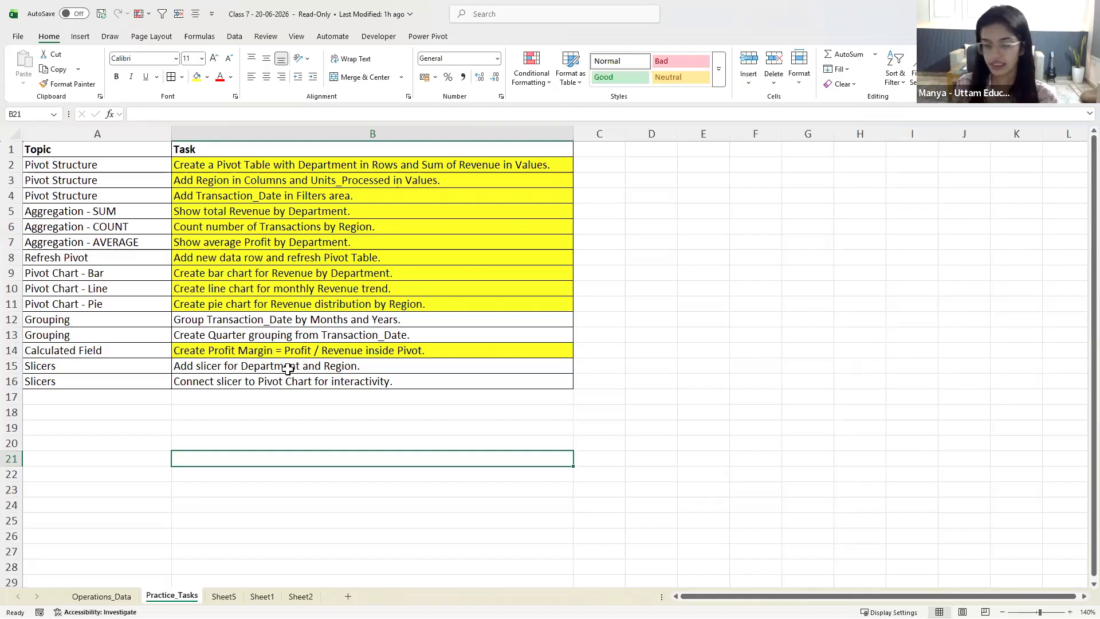
# Insert Department and Region slicers for the Region pivot table at row 118 of Sheet1
pyautogui.hotkey('ctrl', 'pagedown')
pyautogui.hotkey('ctrl', 'pagedown')
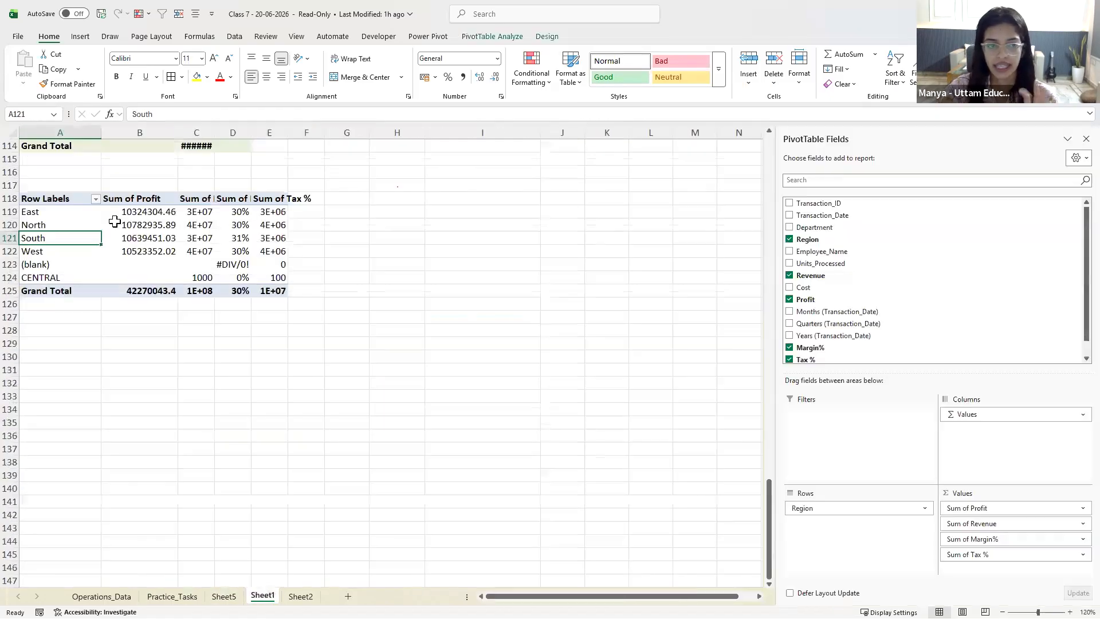
pyautogui.click(115, 221)
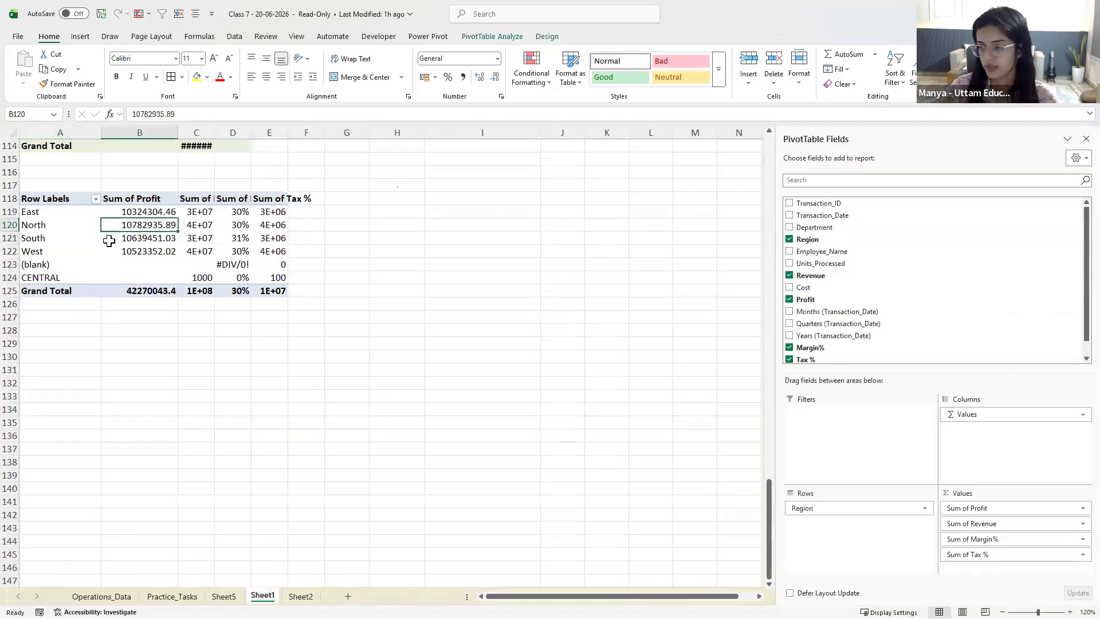
pyautogui.click(486, 38)
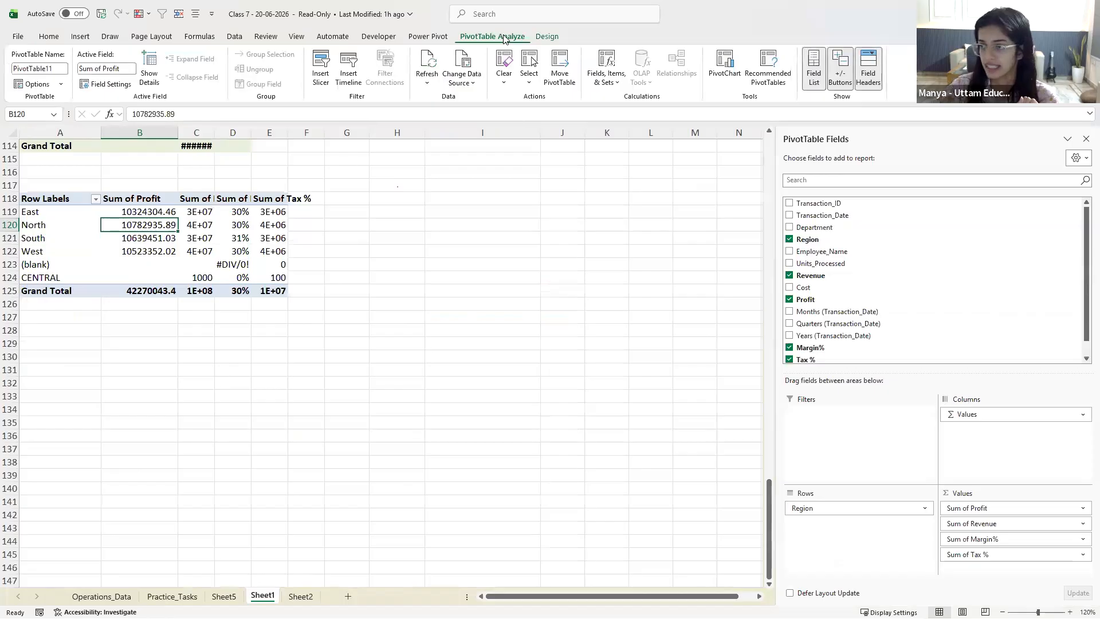
pyautogui.click(317, 75)
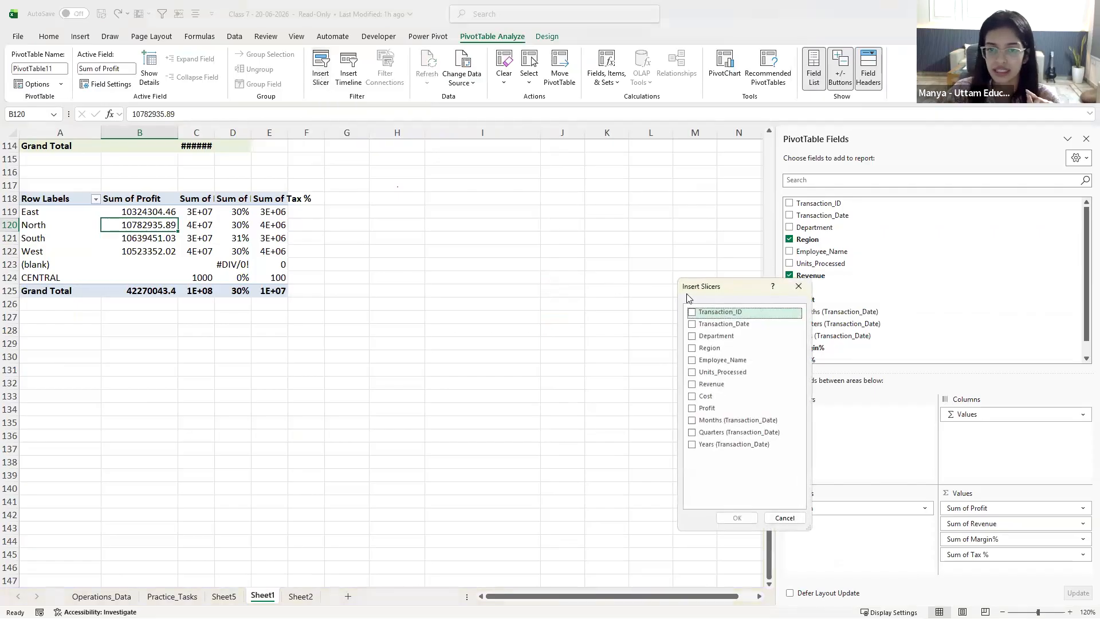
pyautogui.moveTo(564, 191); pyautogui.dragTo(563, 179)
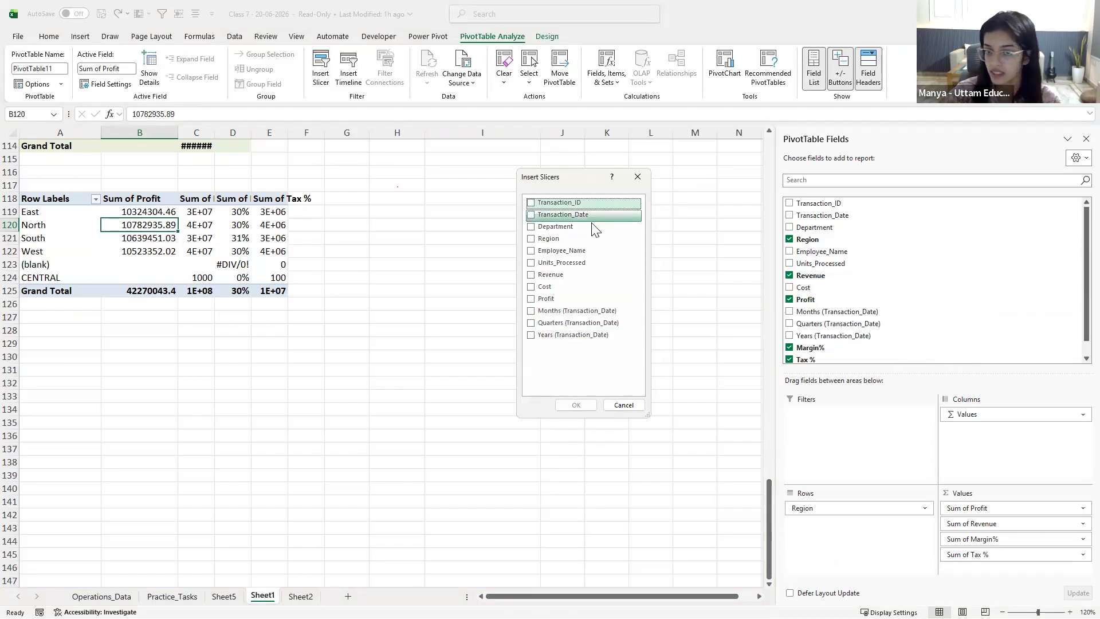
pyautogui.click(530, 226)
pyautogui.click(530, 239)
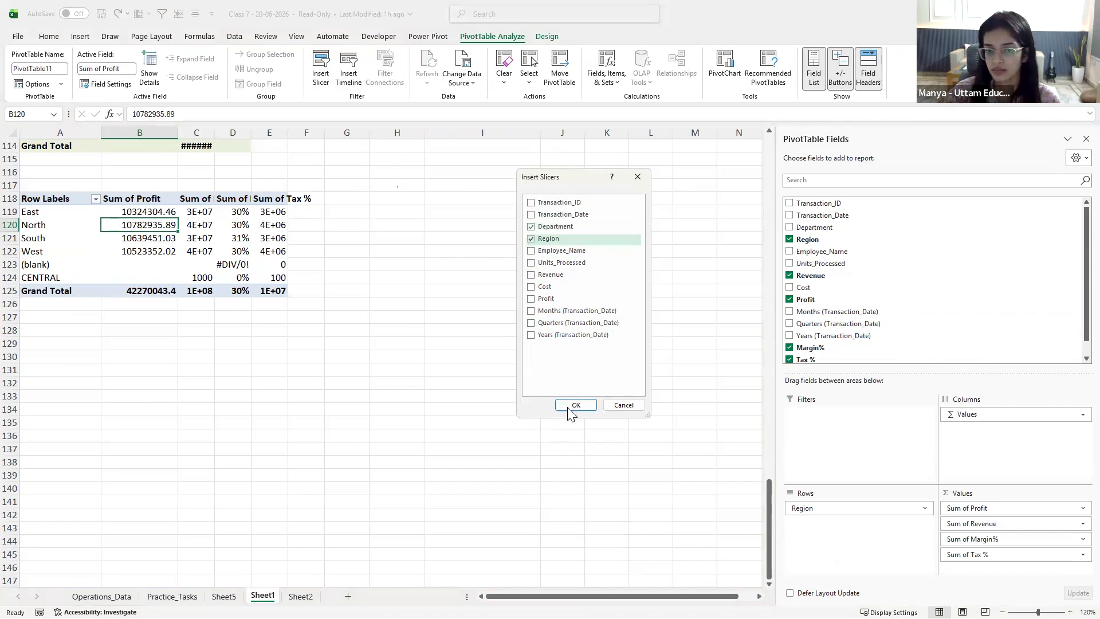
pyautogui.click(575, 405)
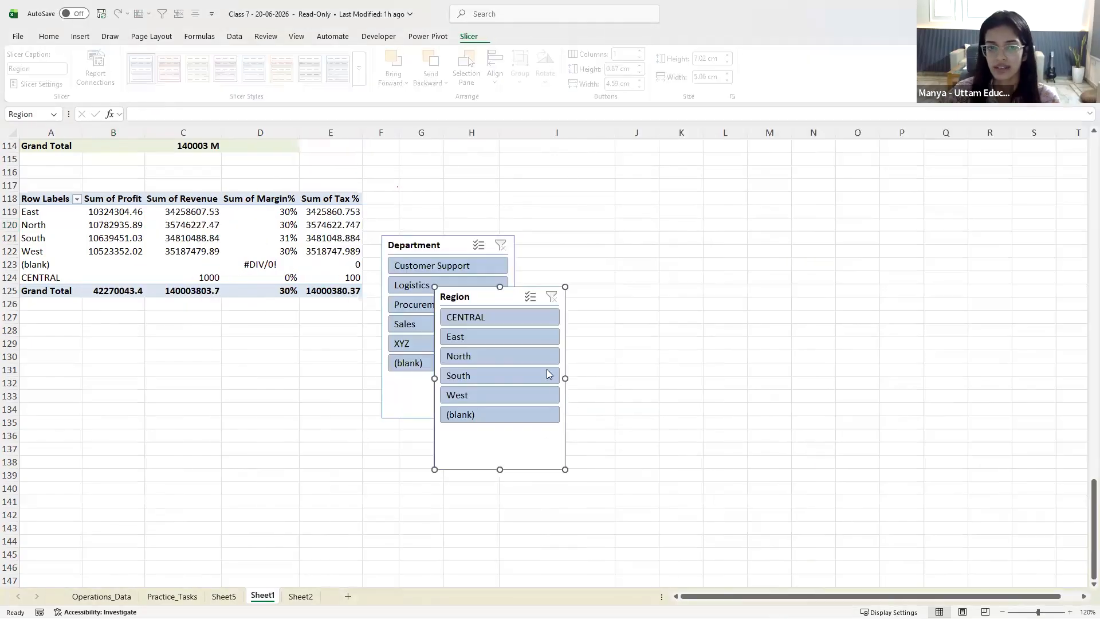
# Arrange the Department and Region slicers side by side and apply the light purple style to the Department slicer
pyautogui.moveTo(736, 206); pyautogui.dragTo(736, 205)
pyautogui.moveTo(451, 251); pyautogui.dragTo(592, 213)
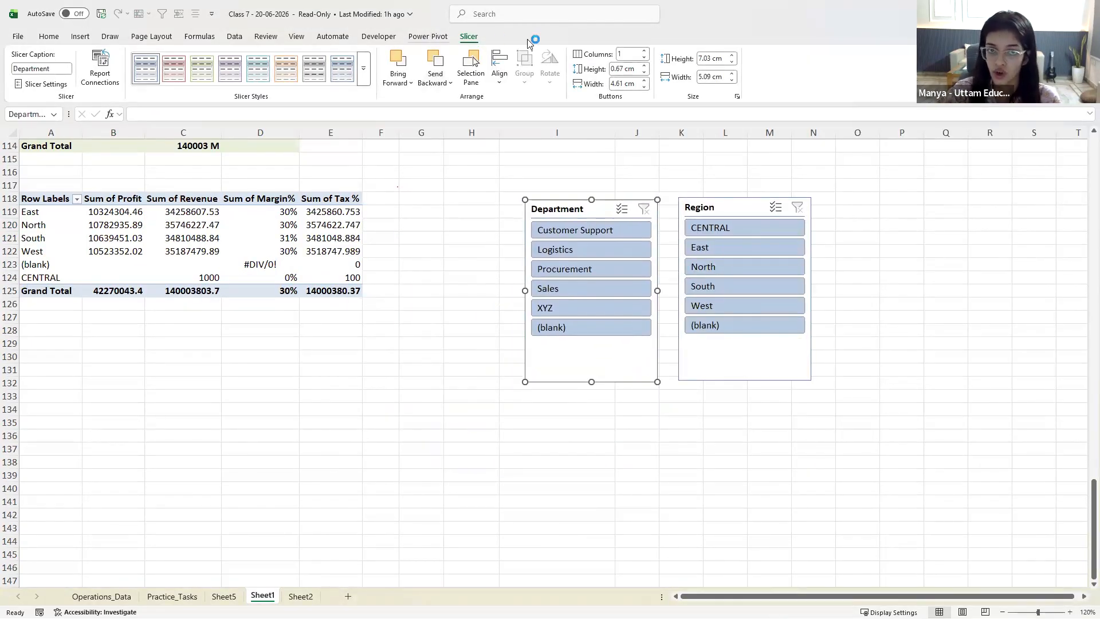
pyautogui.click(290, 67)
pyautogui.click(229, 70)
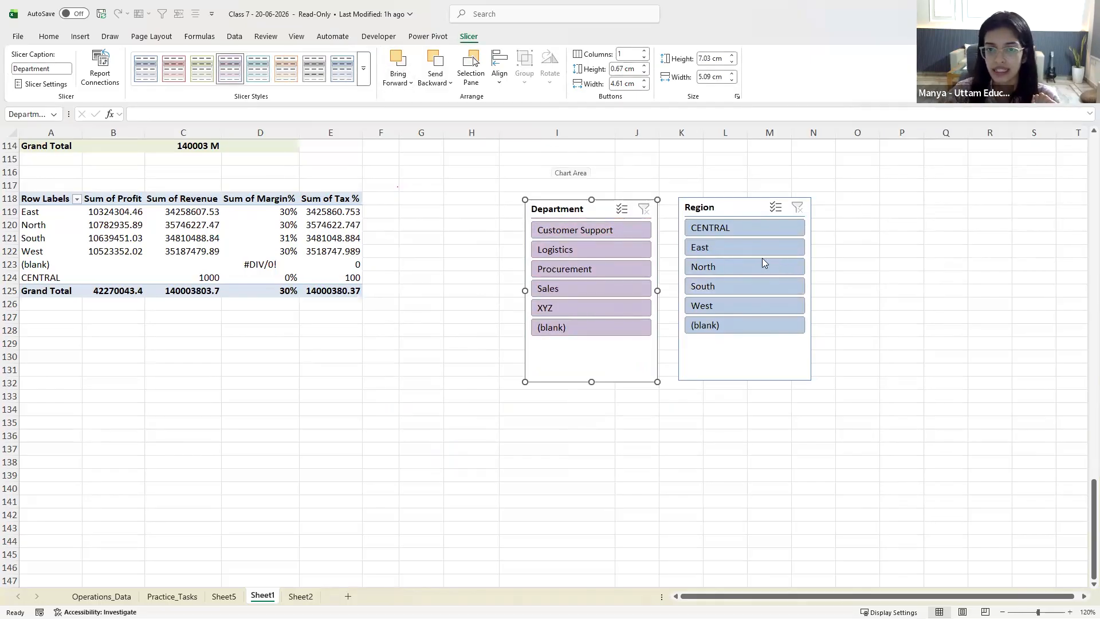
# Filter the pivot table to Customer Support and South with the slicers, and clear both slicer filters
pyautogui.click(625, 230)
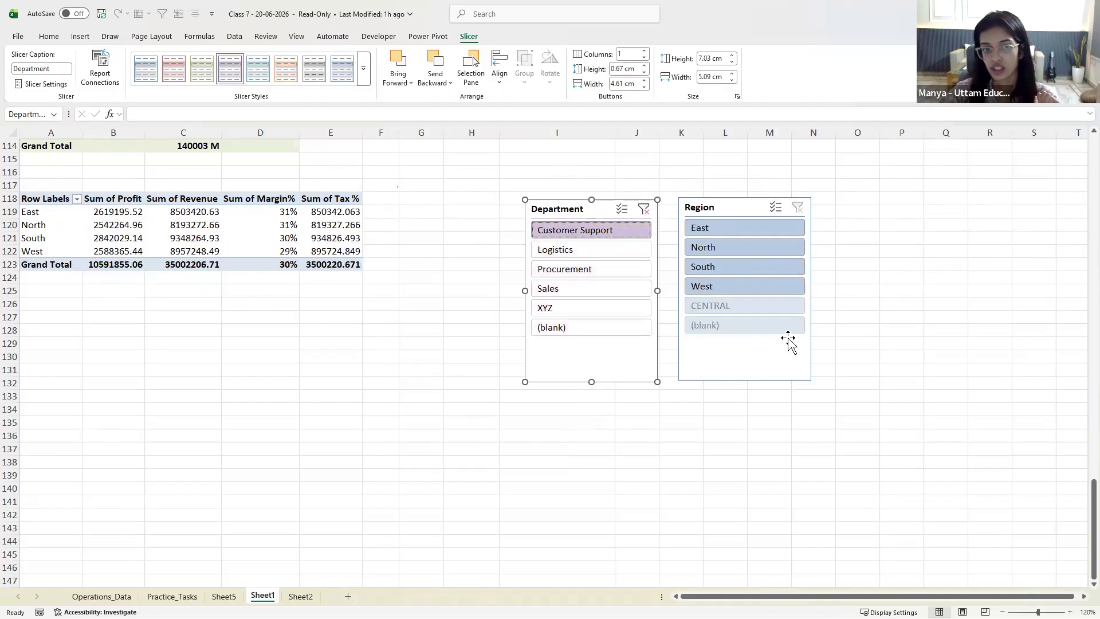
pyautogui.click(767, 272)
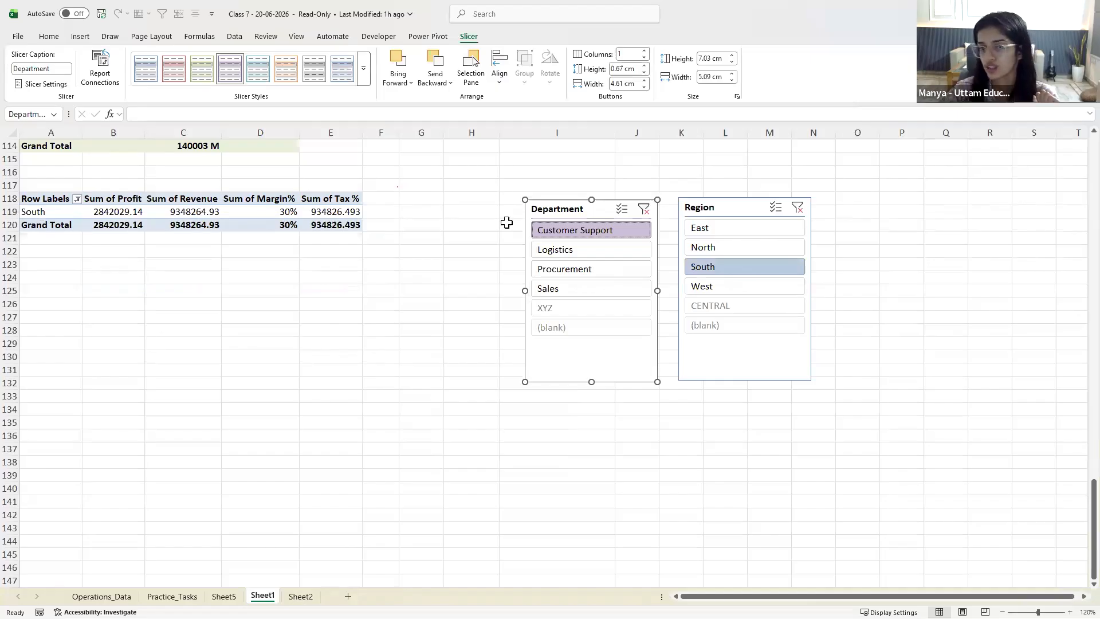
pyautogui.click(644, 210)
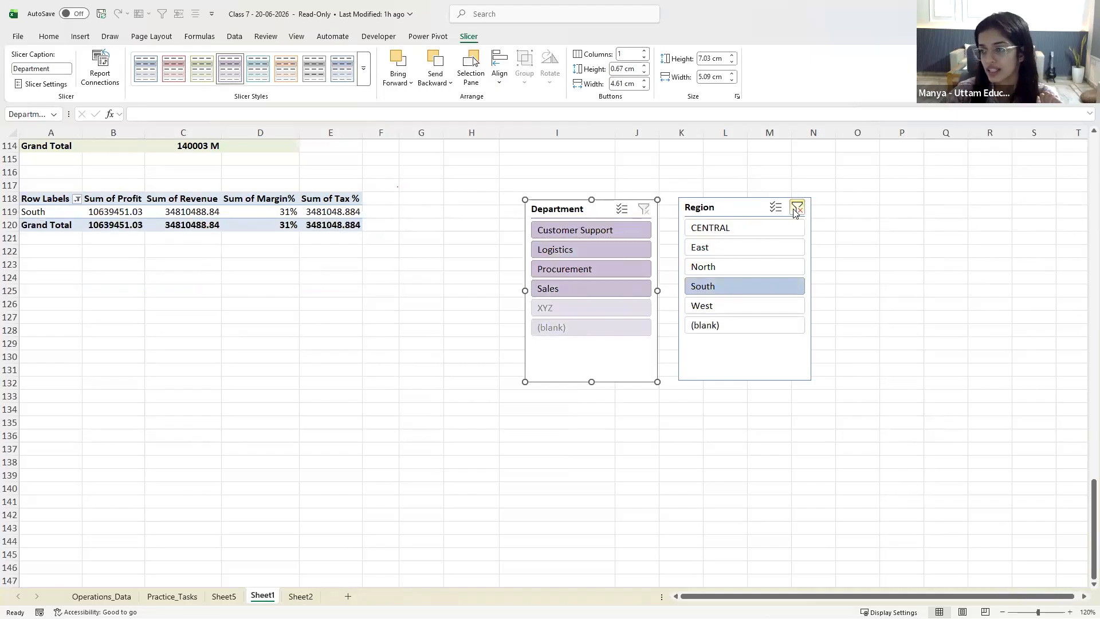
pyautogui.click(796, 209)
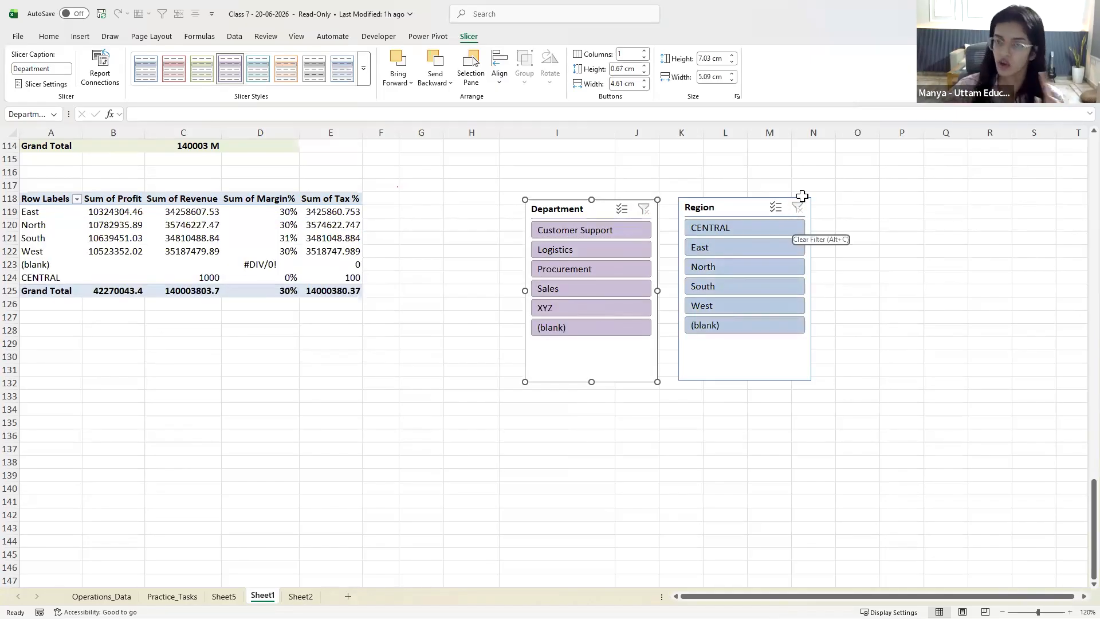
# Close the PivotTable Fields pane and insert a Transaction_Date timeline below the slicers, widened to about 11.17 cm
pyautogui.click(86, 223)
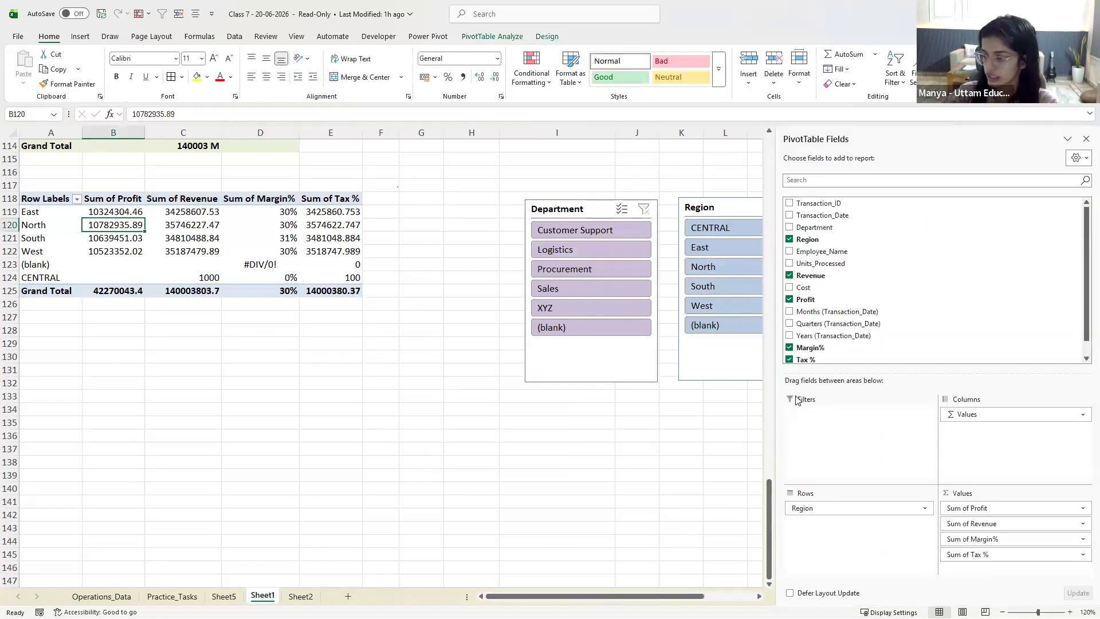
pyautogui.click(1086, 139)
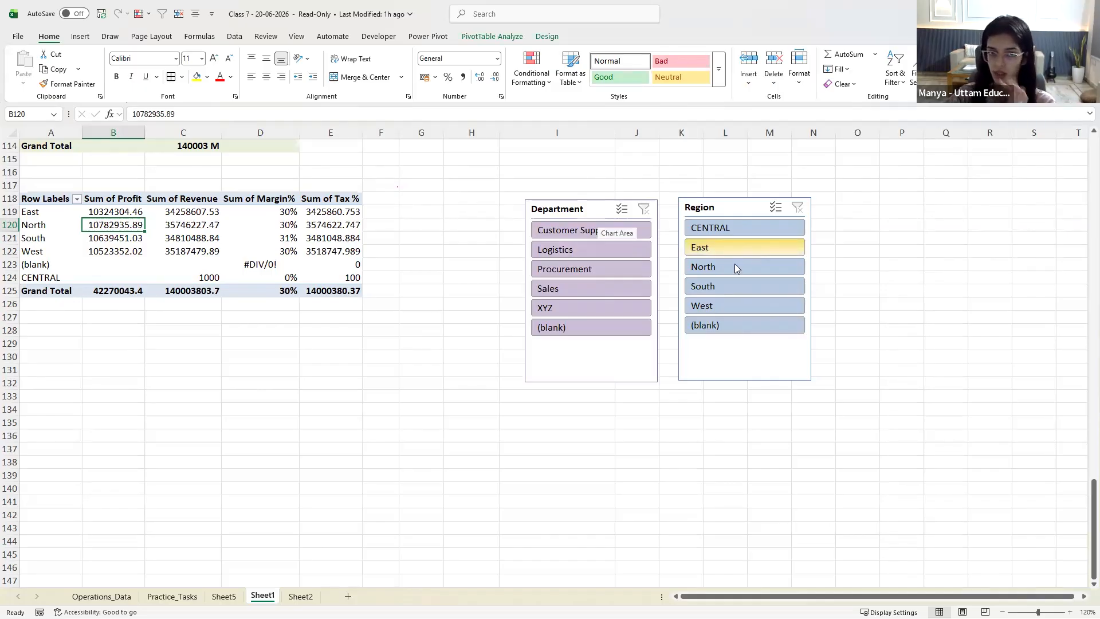
pyautogui.click(213, 239)
pyautogui.click(492, 36)
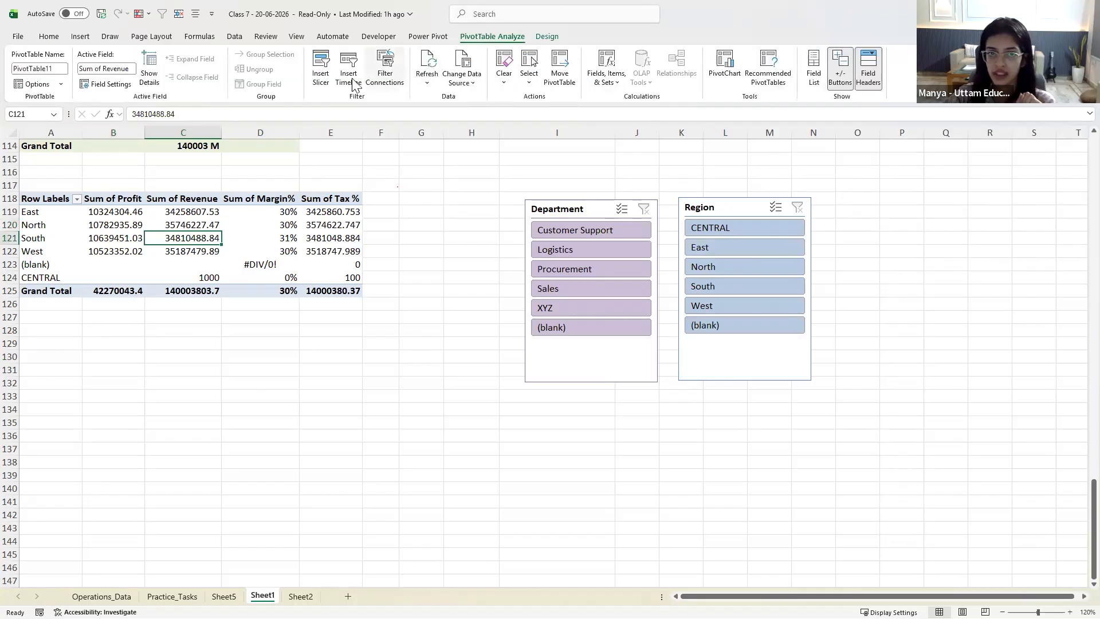
pyautogui.click(348, 66)
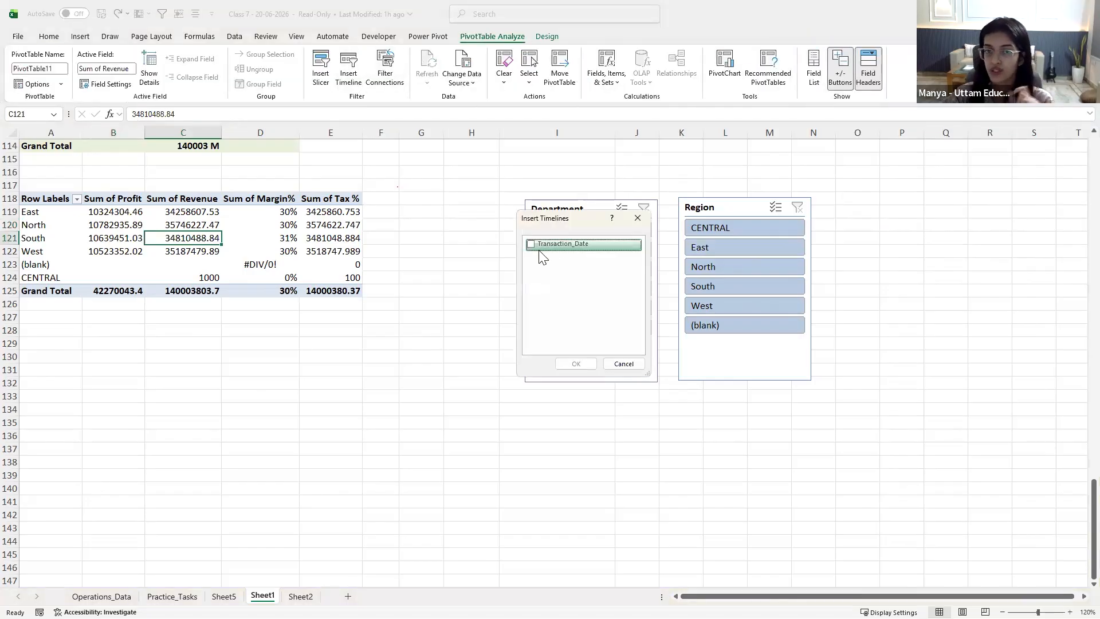
pyautogui.click(530, 245)
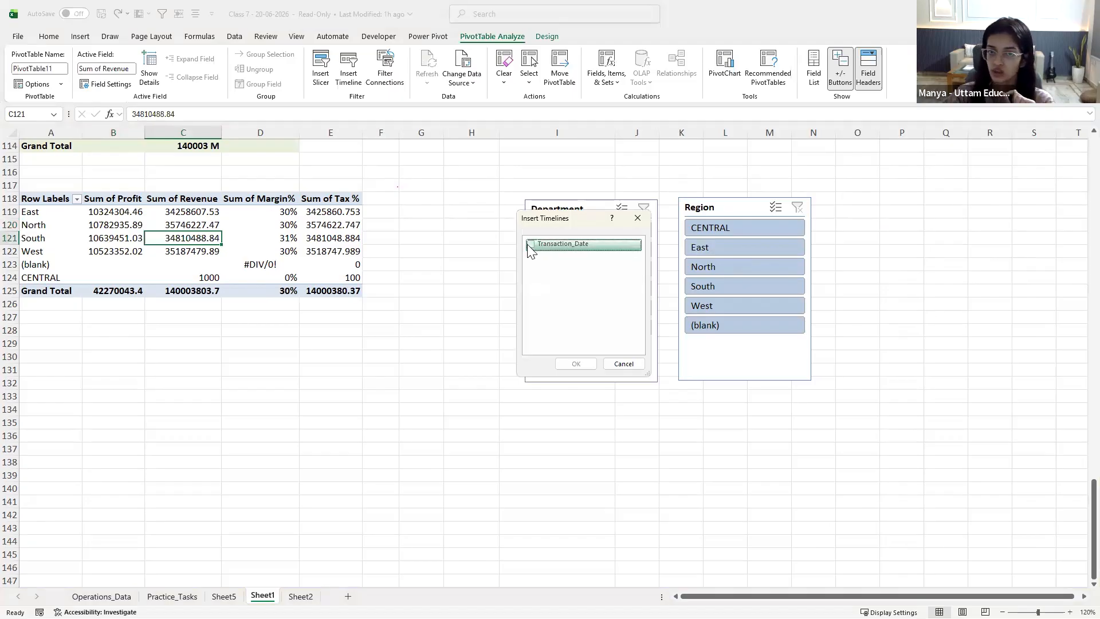
pyautogui.click(575, 363)
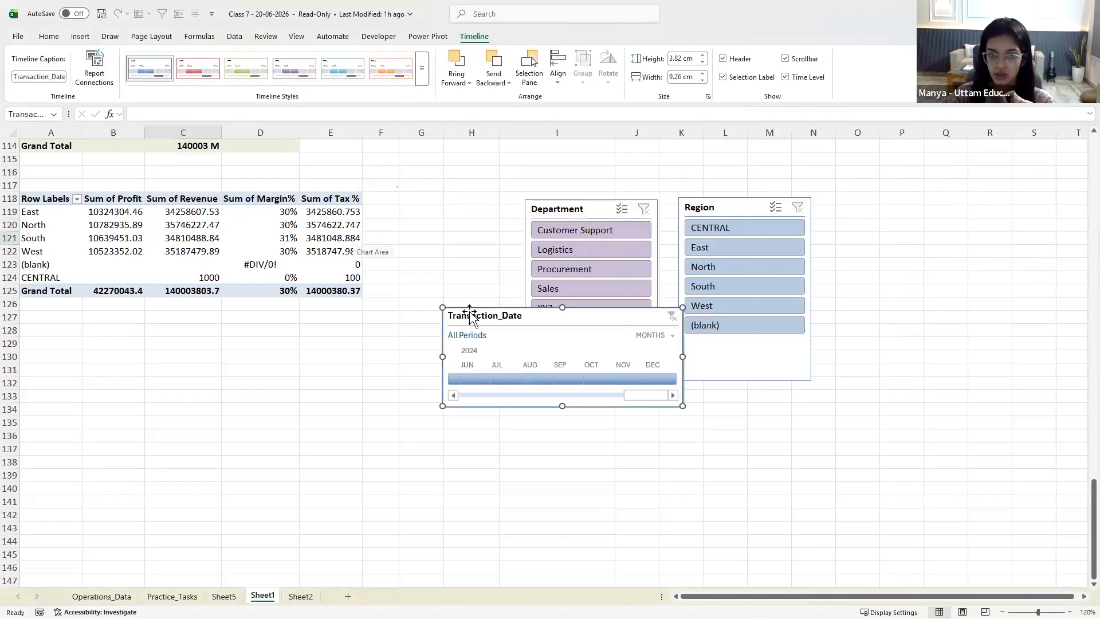
pyautogui.moveTo(542, 319); pyautogui.dragTo(703, 443)
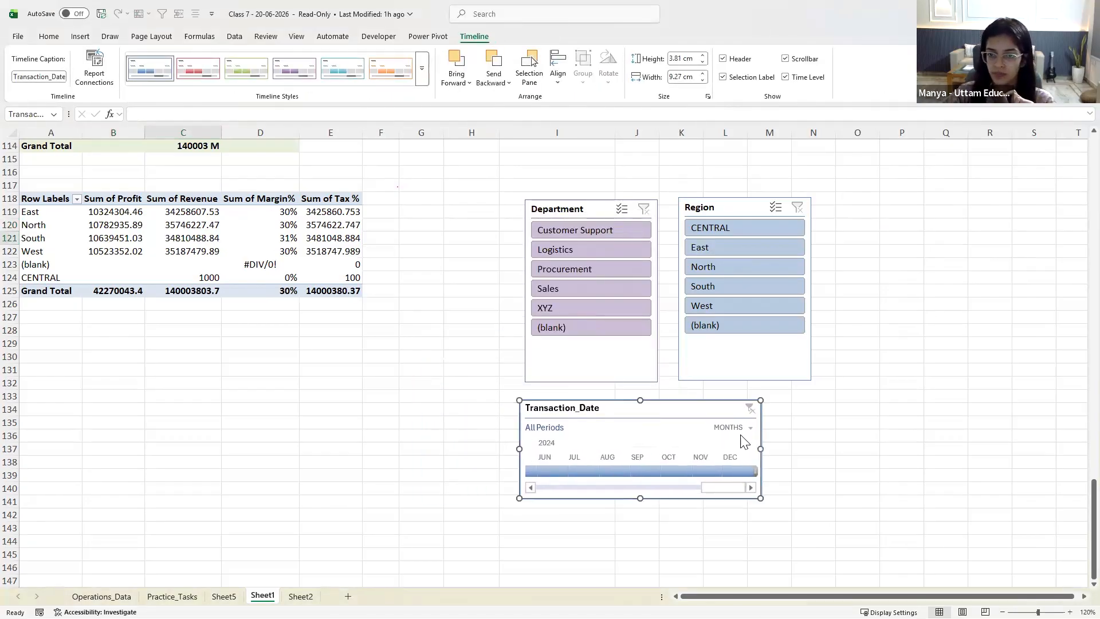
pyautogui.moveTo(803, 445); pyautogui.dragTo(809, 445)
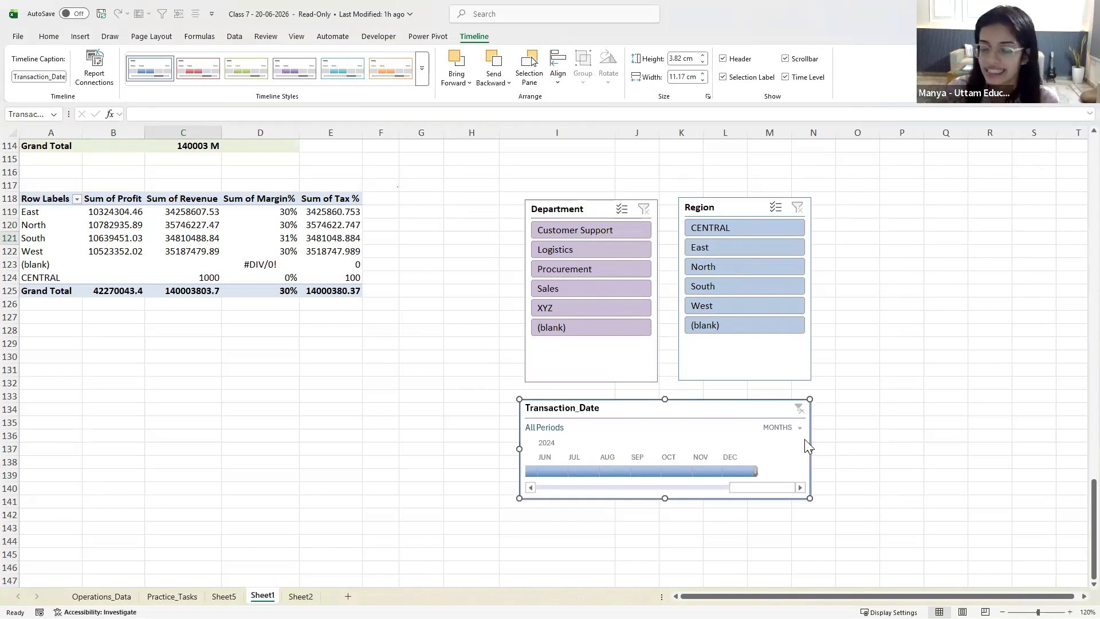
# Set the Transaction_Date timeline to years and filter the pivot table to 2022
pyautogui.click(799, 430)
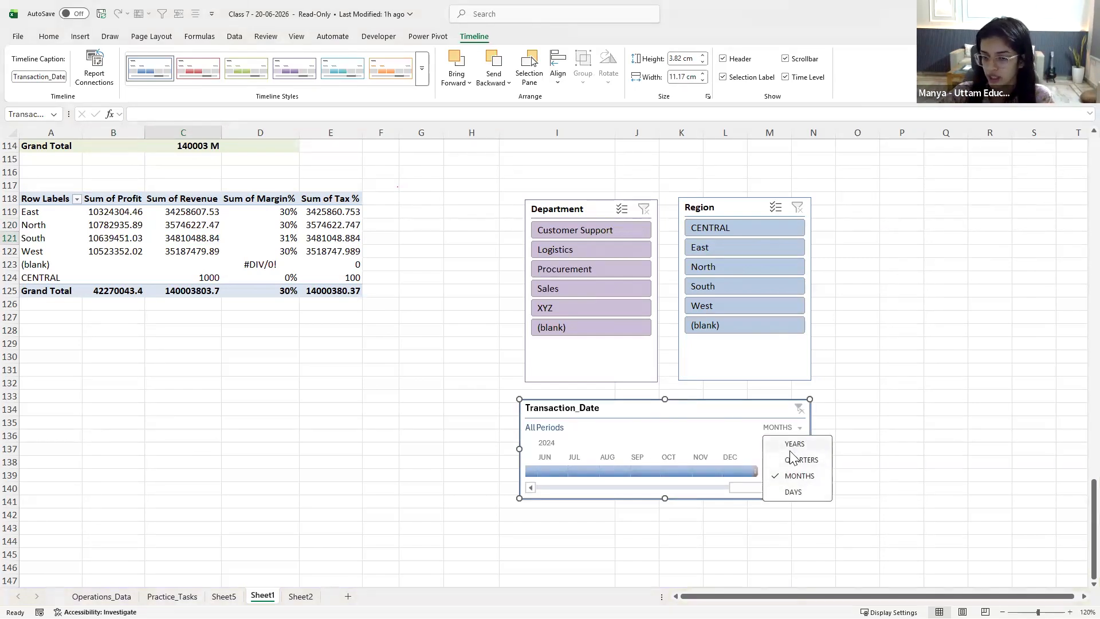
pyautogui.click(729, 423)
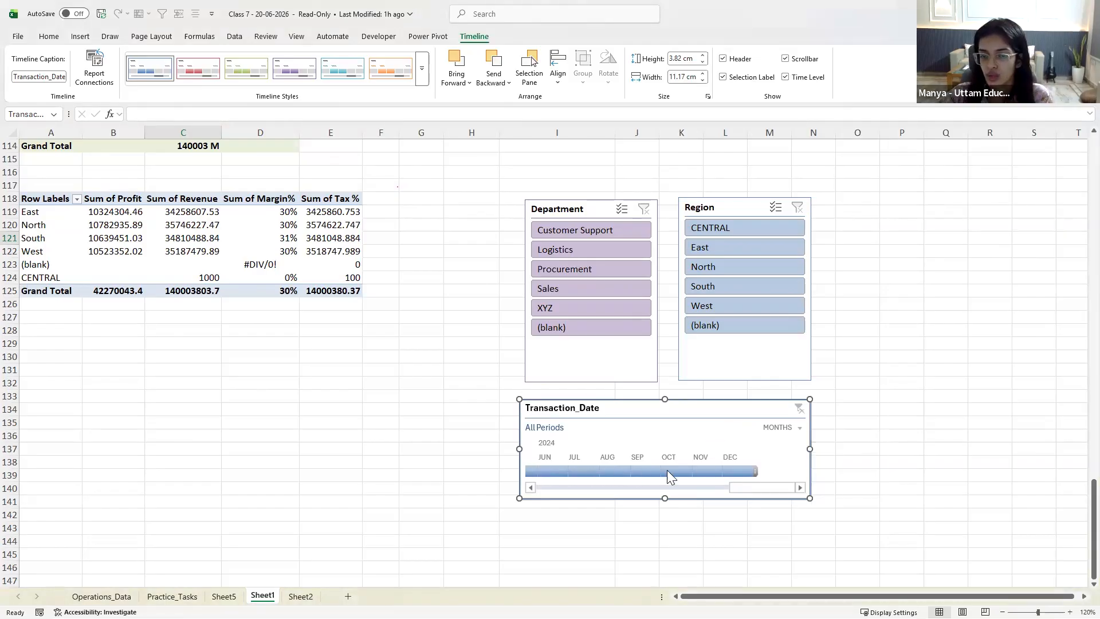
pyautogui.moveTo(745, 484); pyautogui.dragTo(553, 486)
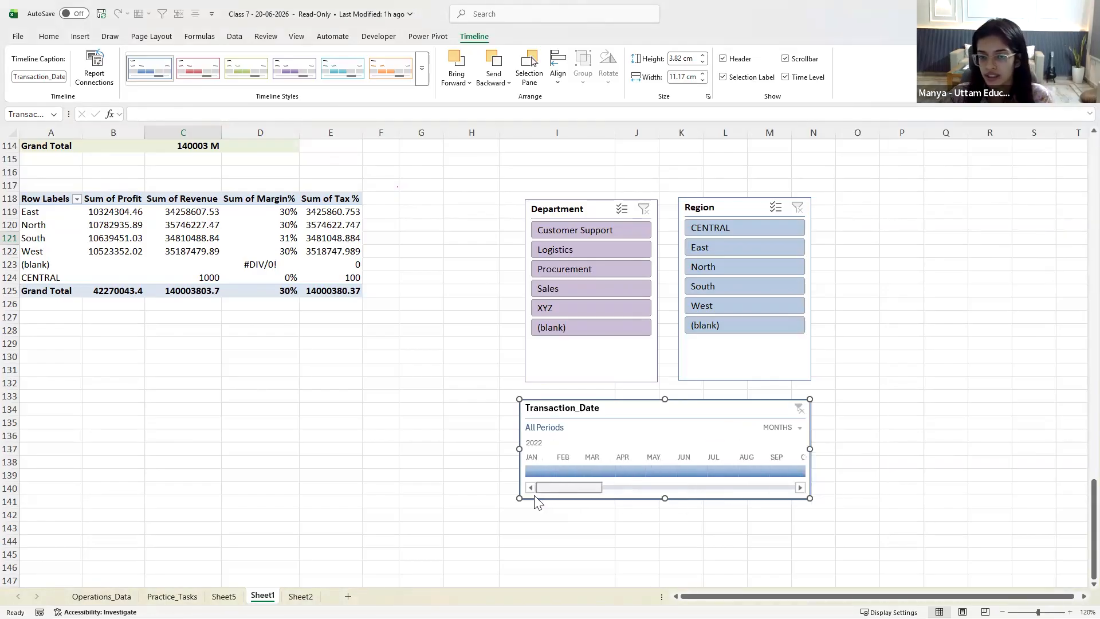
pyautogui.click(799, 428)
pyautogui.click(795, 445)
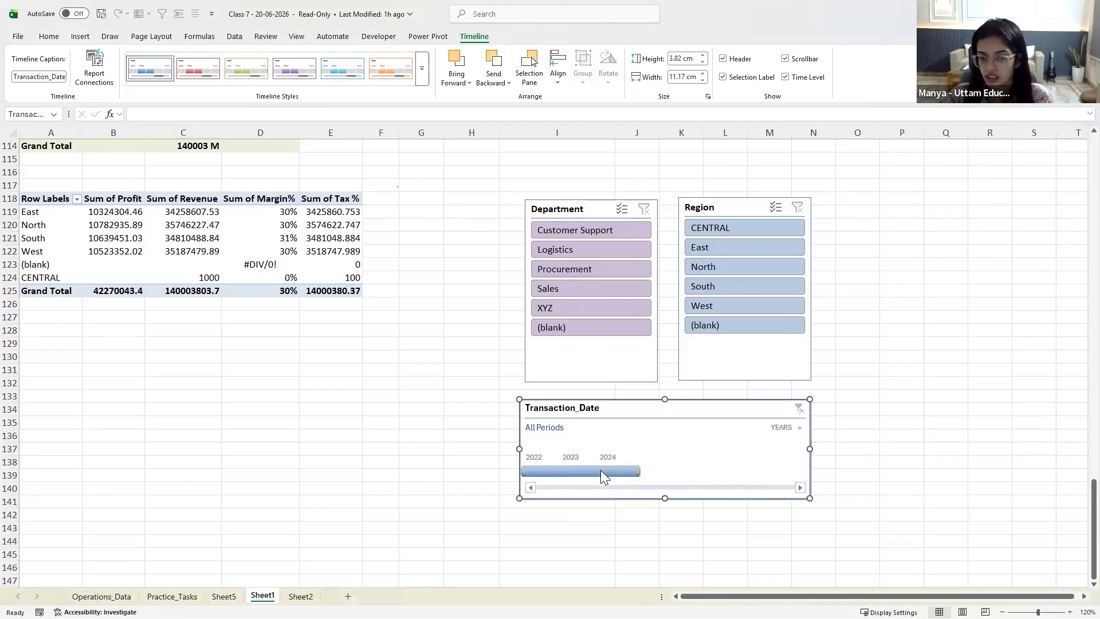
pyautogui.click(601, 470)
pyautogui.click(542, 470)
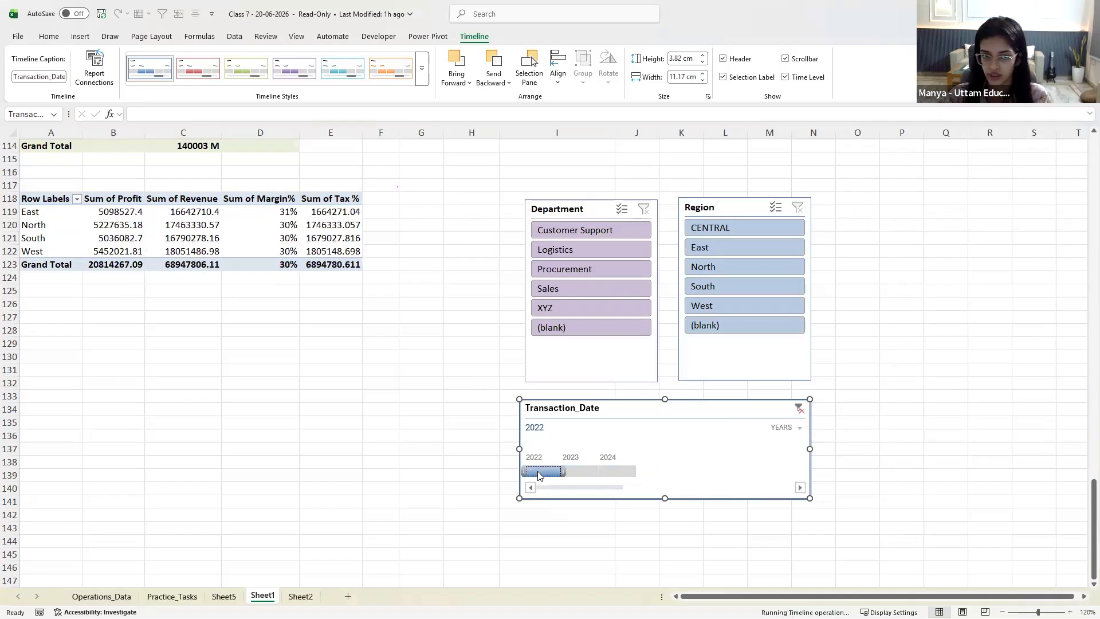
# Set the Transaction_Date timeline to quarters and filter the pivot table to Q2 2023
pyautogui.click(795, 428)
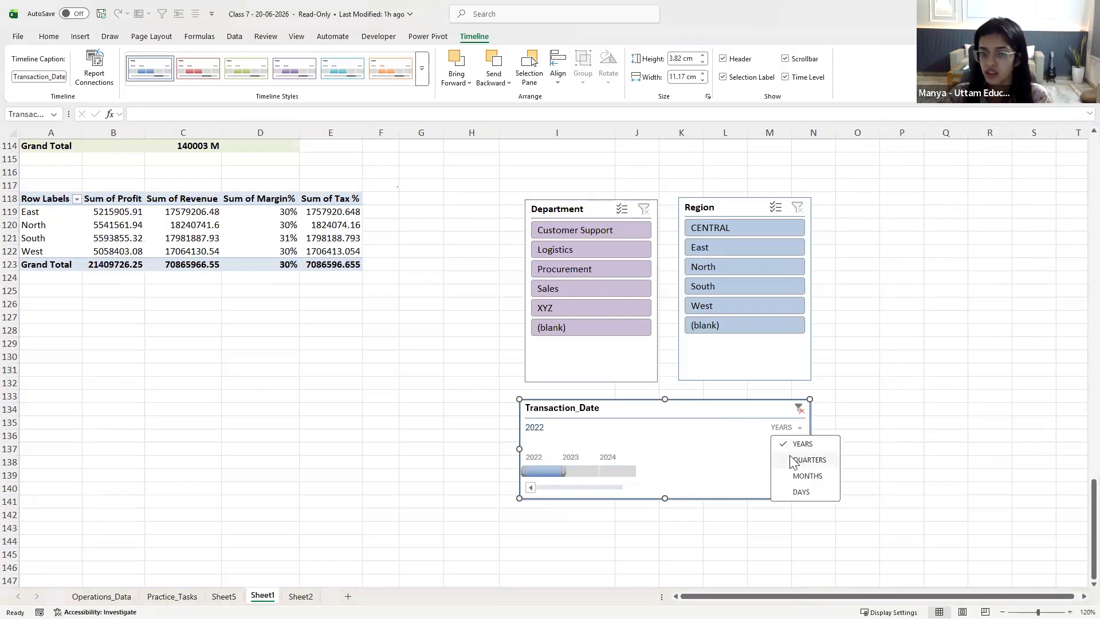
pyautogui.click(797, 456)
pyautogui.click(654, 471)
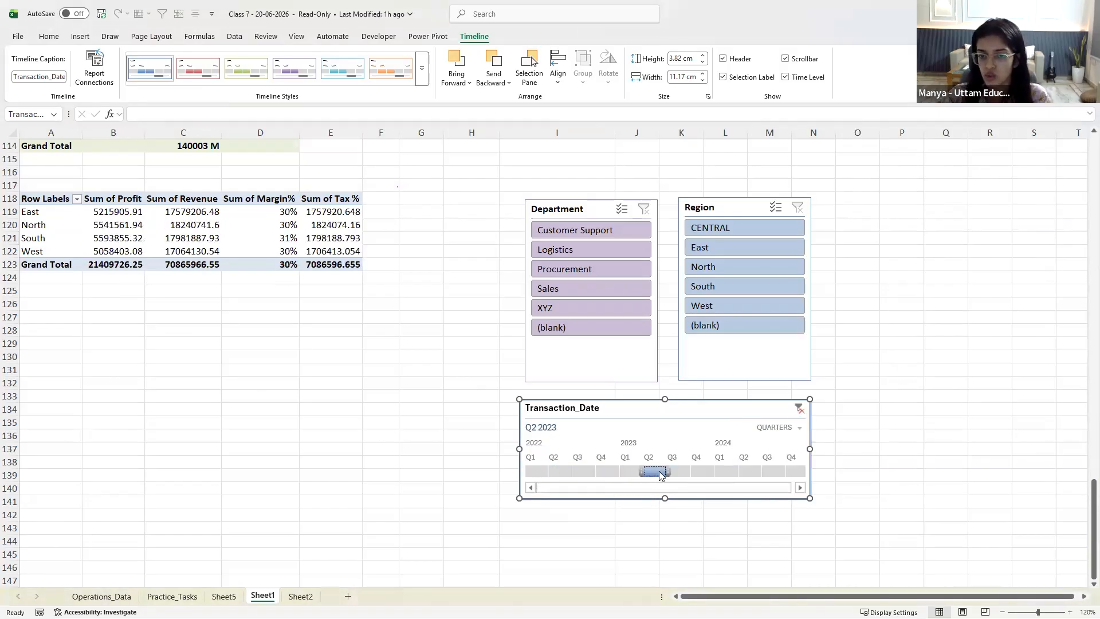
# Set the timeline to months and filter the pivot table to Jan 2023, and clear the timeline filter
pyautogui.click(782, 428)
pyautogui.click(786, 476)
pyautogui.click(642, 469)
pyautogui.click(617, 471)
pyautogui.click(587, 470)
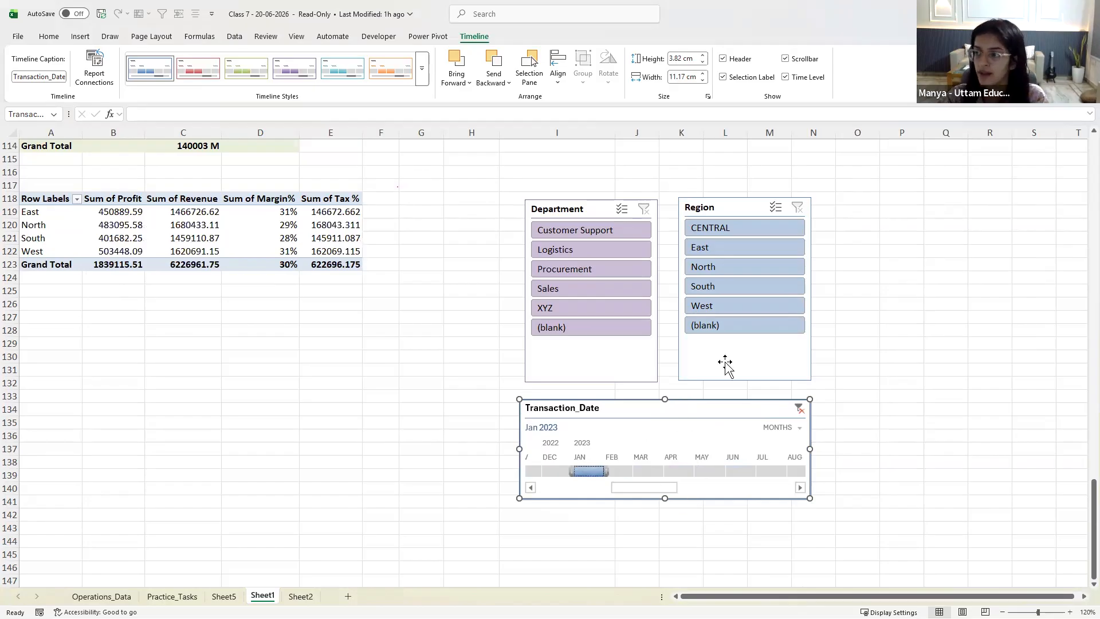
pyautogui.click(800, 408)
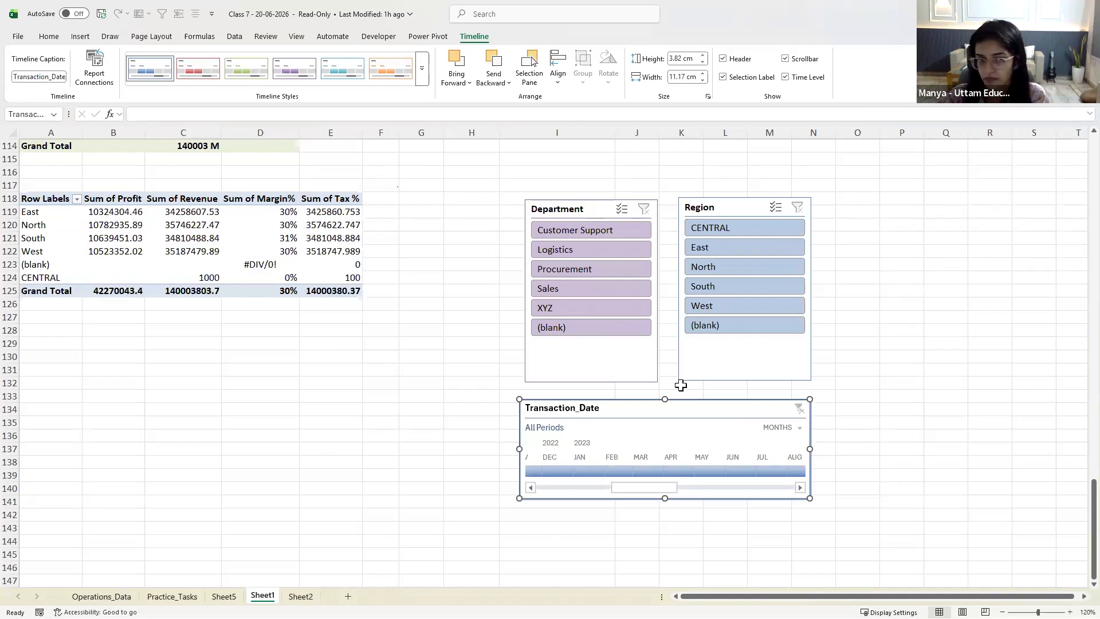
# Insert a Transaction_Date slicer beside the Region slicer and stretch it to about 10.65 cm tall
pyautogui.click(192, 240)
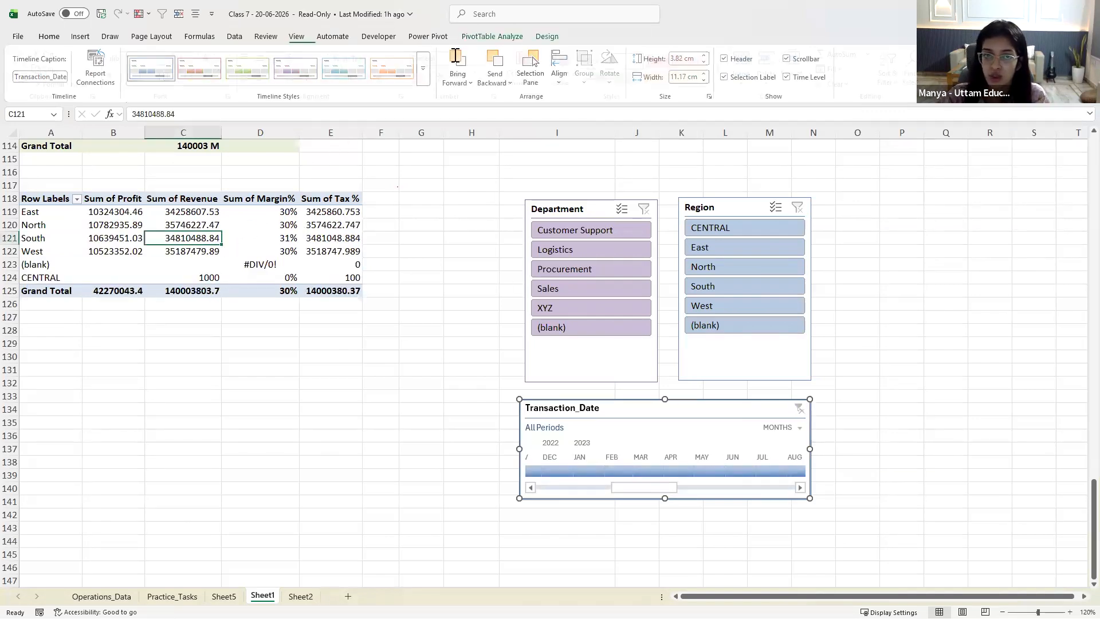
pyautogui.click(490, 36)
pyautogui.click(320, 68)
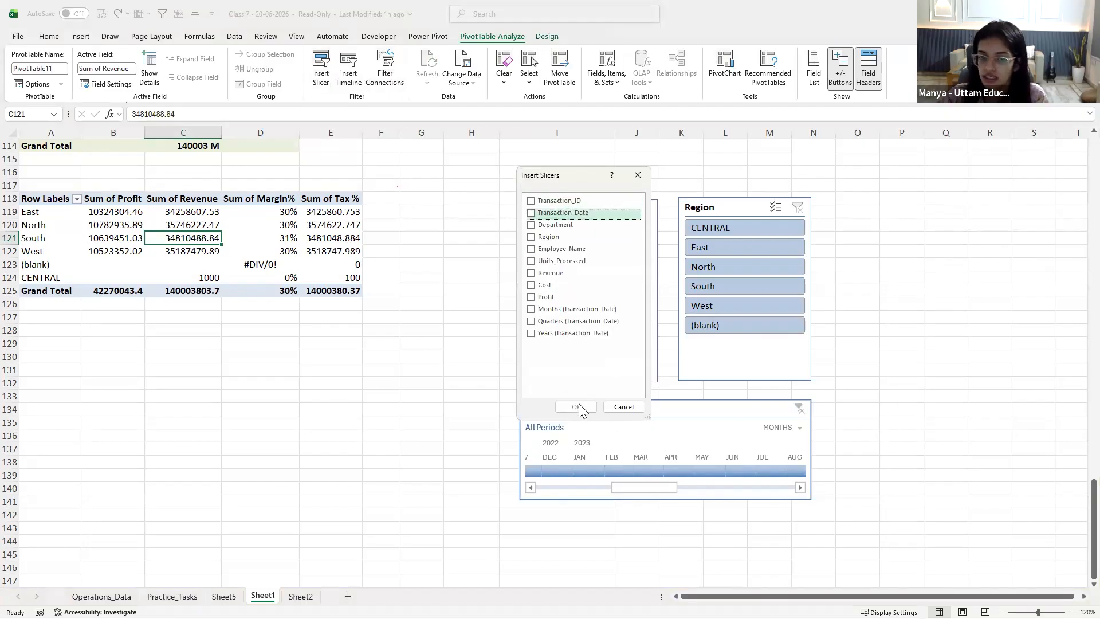
pyautogui.click(530, 213)
pyautogui.click(530, 225)
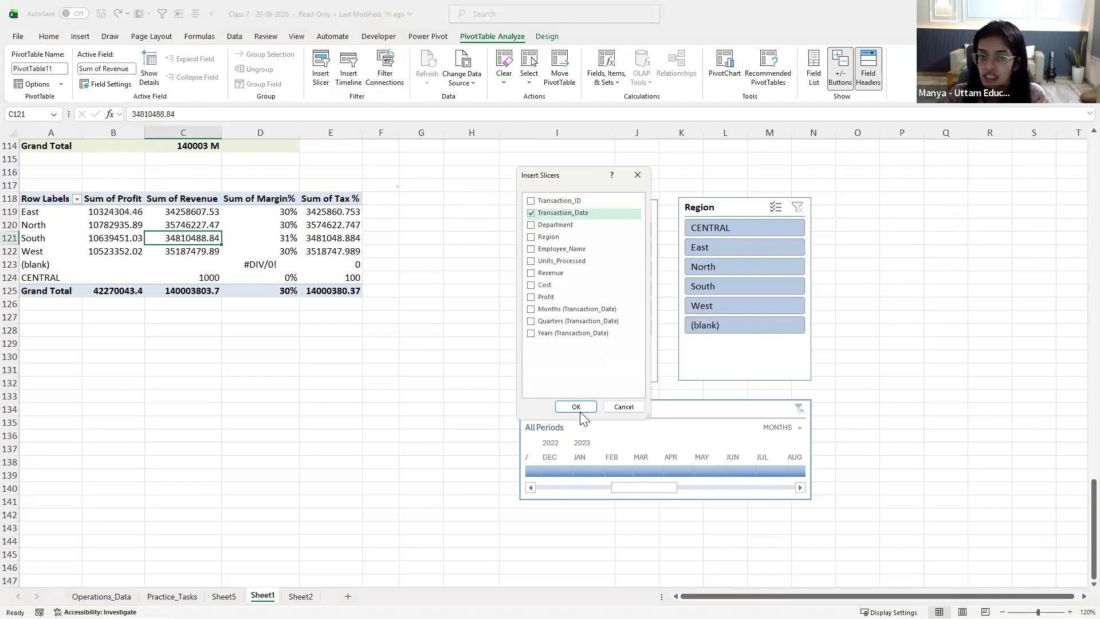
pyautogui.click(575, 407)
pyautogui.moveTo(550, 272); pyautogui.dragTo(878, 210)
pyautogui.click(869, 237)
pyautogui.moveTo(888, 378); pyautogui.dragTo(889, 473)
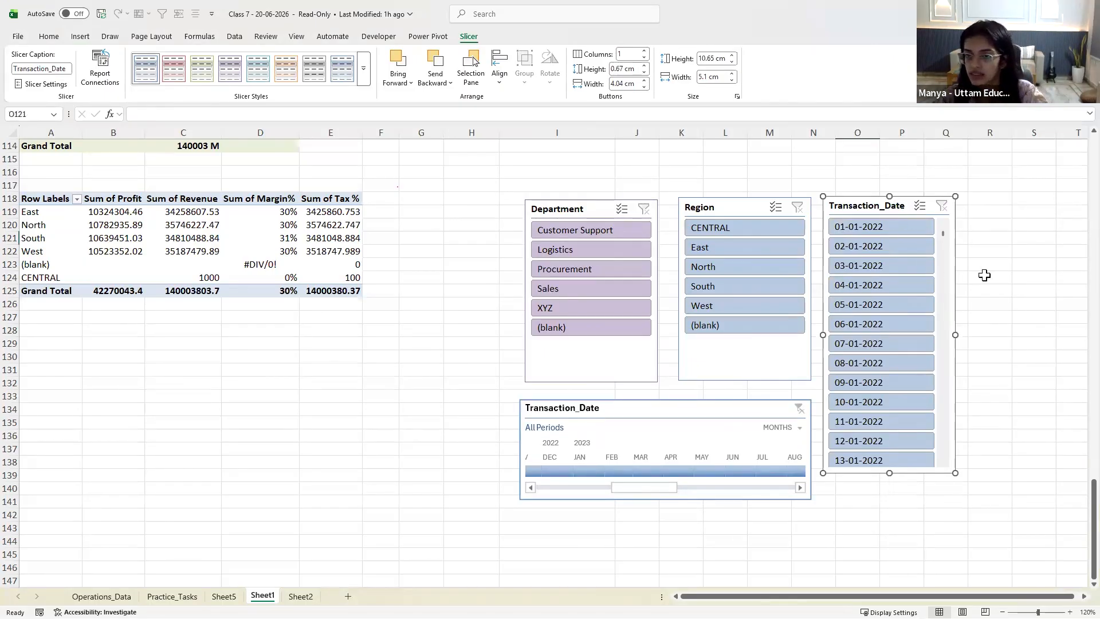
# Delete the Transaction_Date slicer and select the Transaction_Date timeline
pyautogui.press('Delete')
pyautogui.click(962, 307)
pyautogui.click(625, 452)
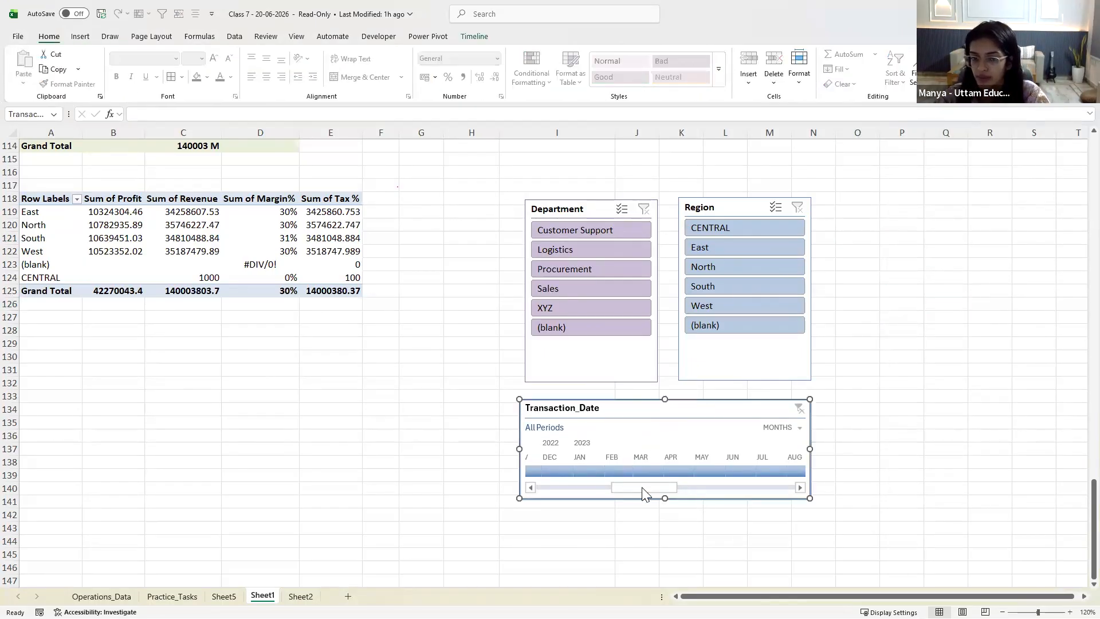
# Set the Transaction_Date timeline to quarters, filter the pivot table to Q1 2023, and clear the timeline filter
pyautogui.click(782, 427)
pyautogui.click(793, 459)
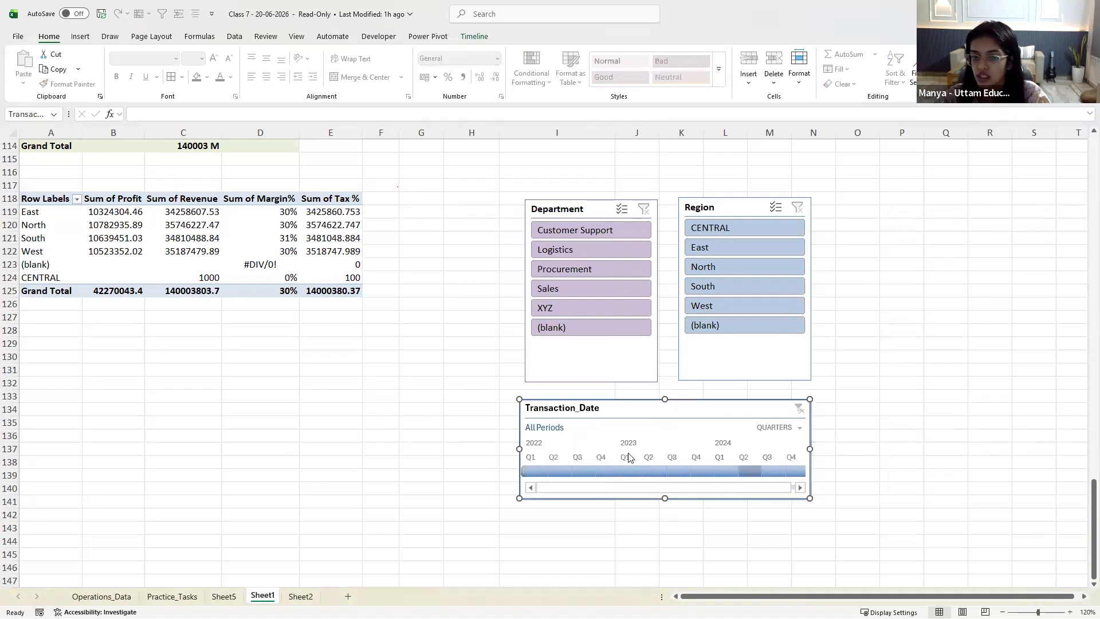
pyautogui.click(629, 471)
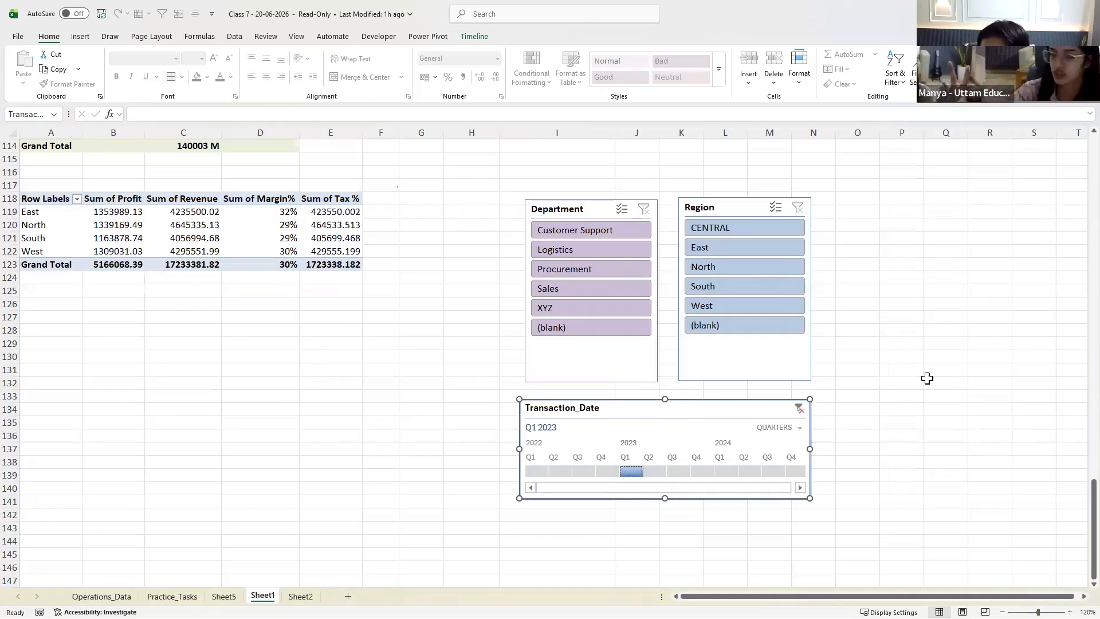
pyautogui.click(799, 408)
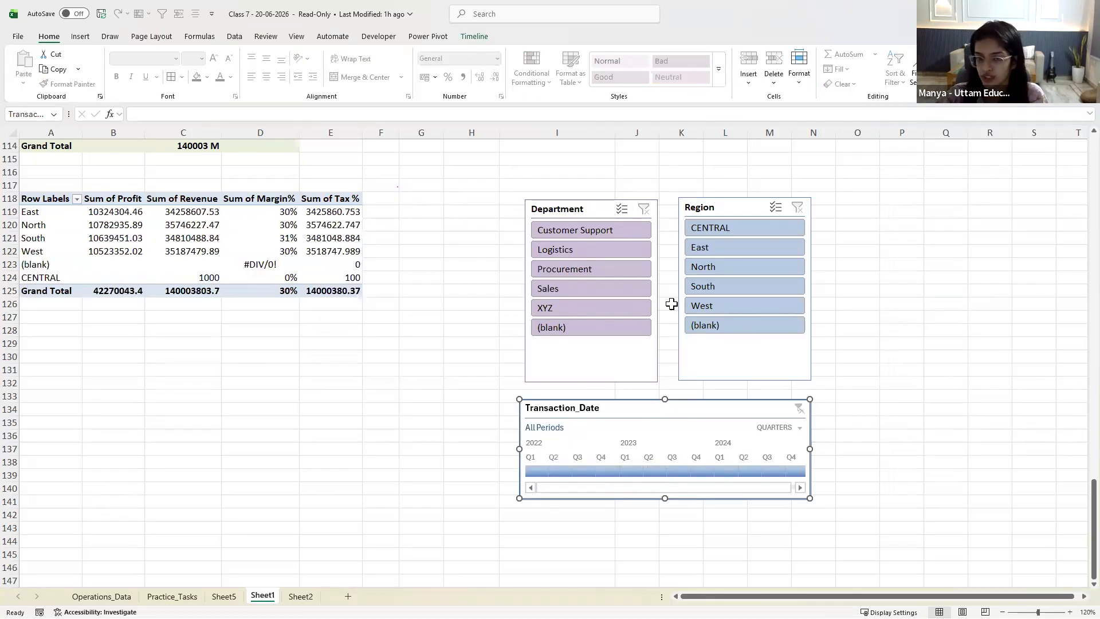
# Move the Department and Region slicers side by side next to the pivot table, with the Transaction_Date timeline directly beneath them
pyautogui.moveTo(474, 146); pyautogui.dragTo(443, 138)
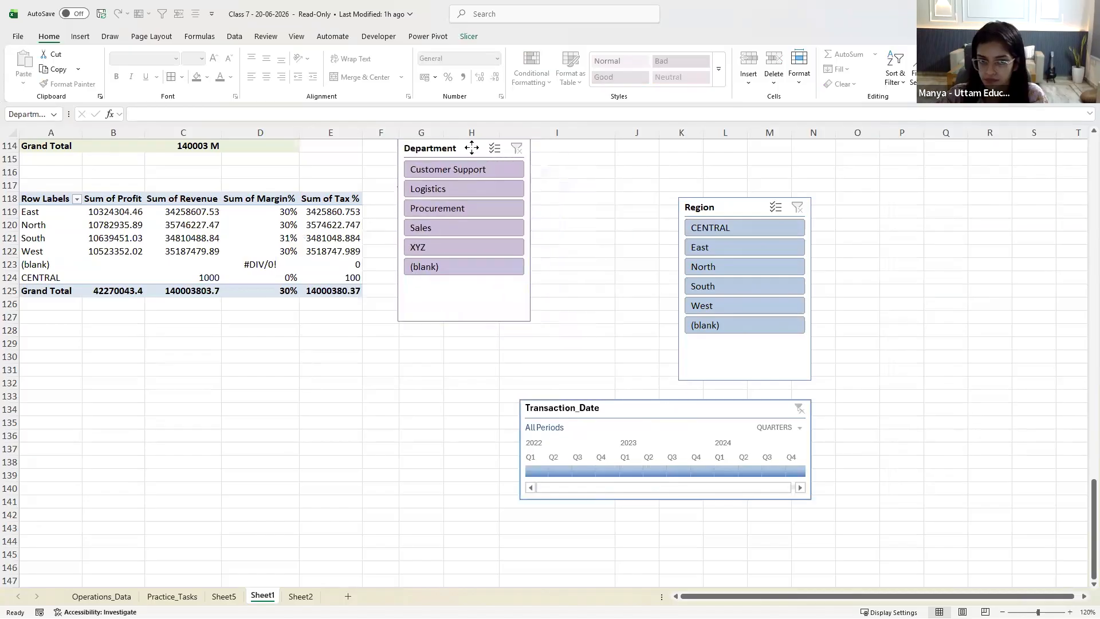
pyautogui.moveTo(755, 206); pyautogui.dragTo(623, 152)
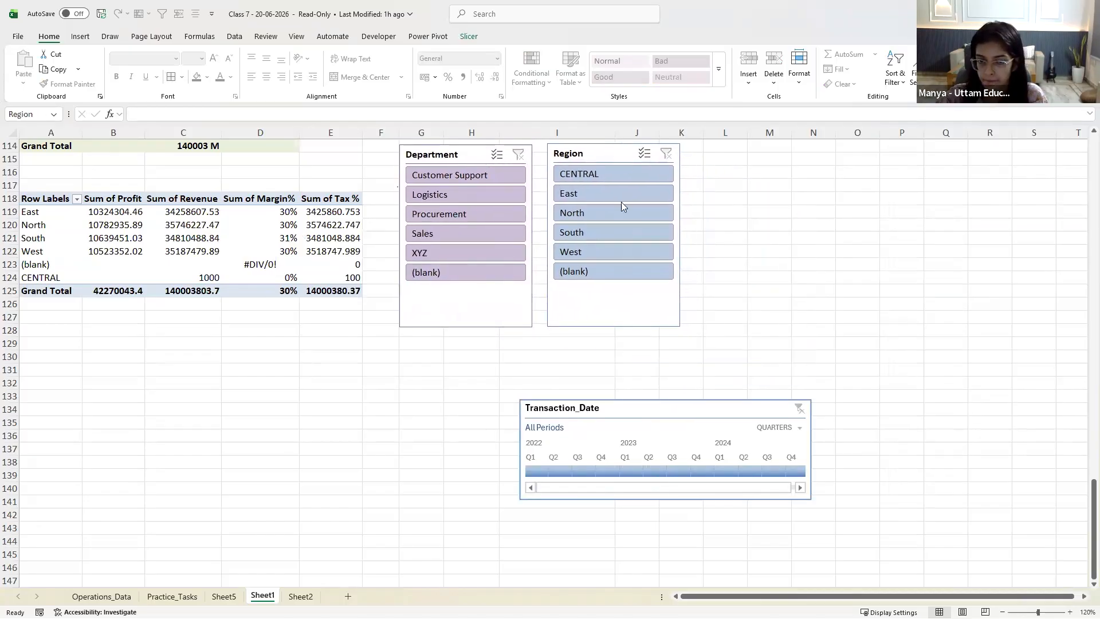
pyautogui.moveTo(675, 405); pyautogui.dragTo(555, 339)
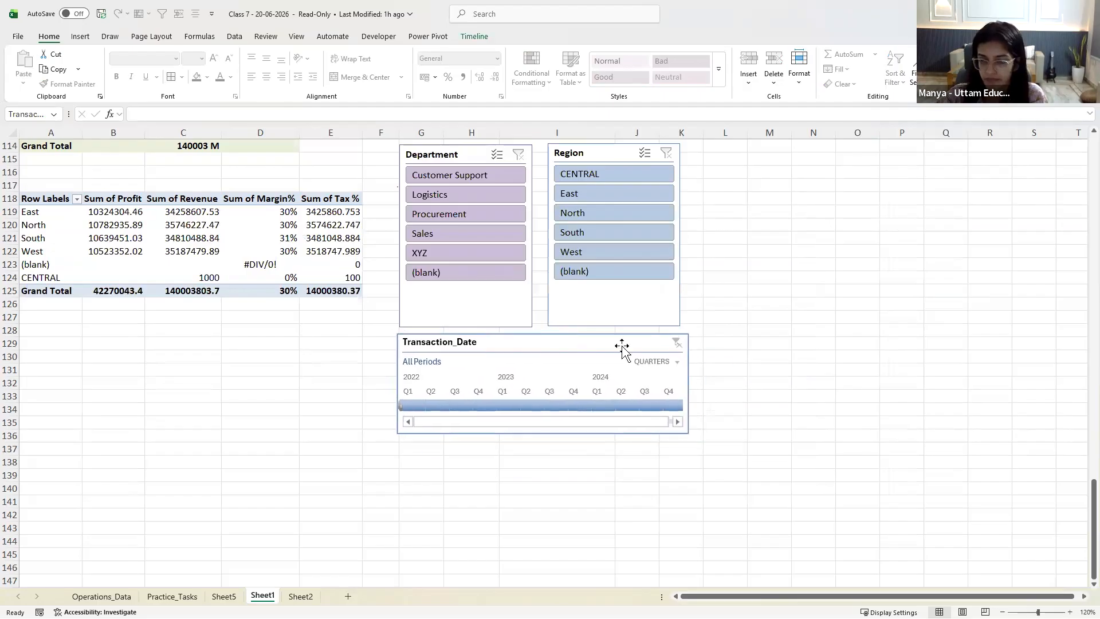
# Filter the pivot table to the East region with the Region slicer, and clear that filter
pyautogui.click(123, 236)
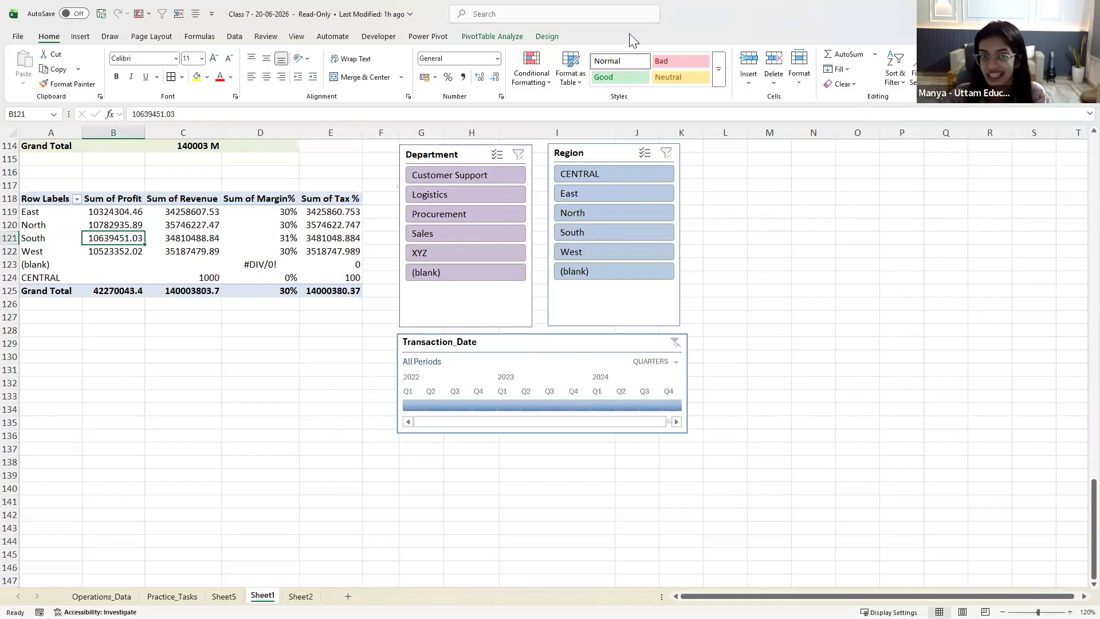
pyautogui.click(492, 36)
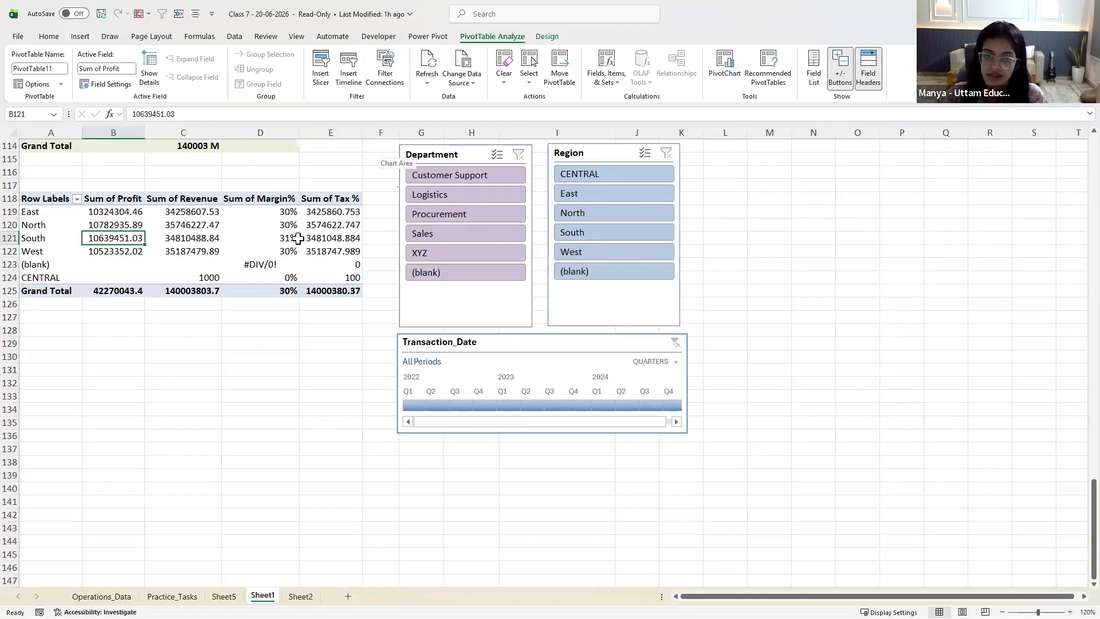
pyautogui.scroll(4, 298, 238)
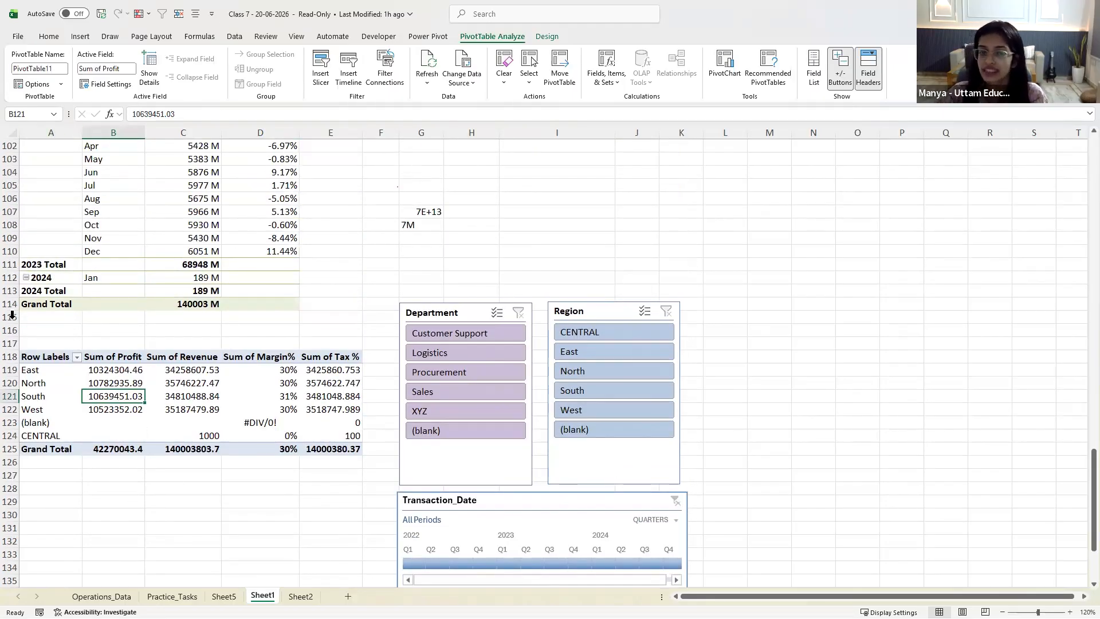
pyautogui.click(597, 353)
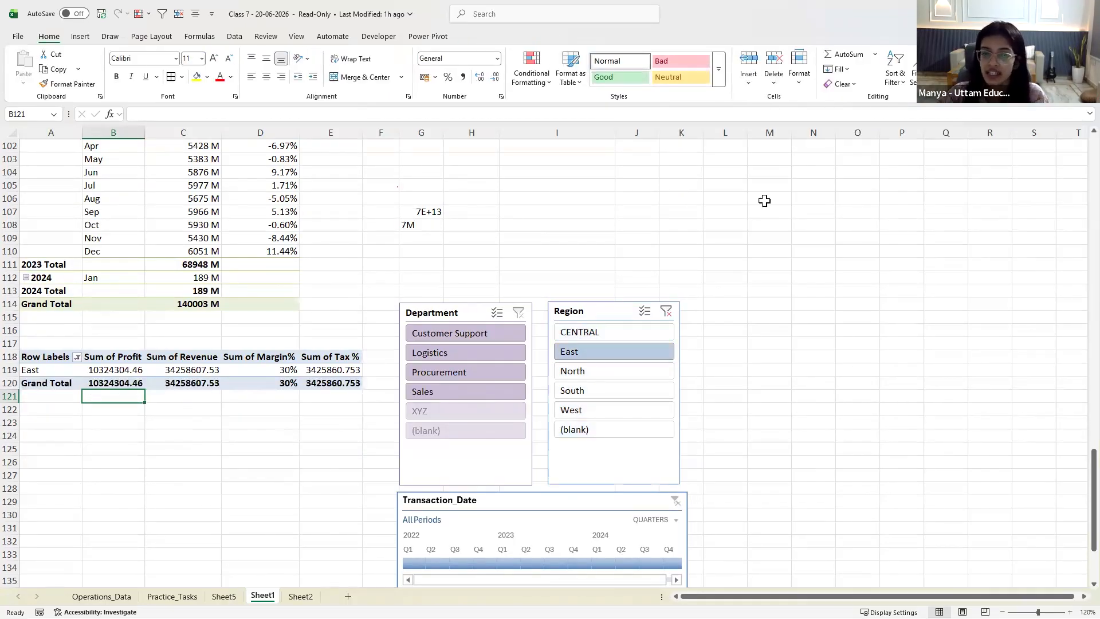
pyautogui.click(666, 311)
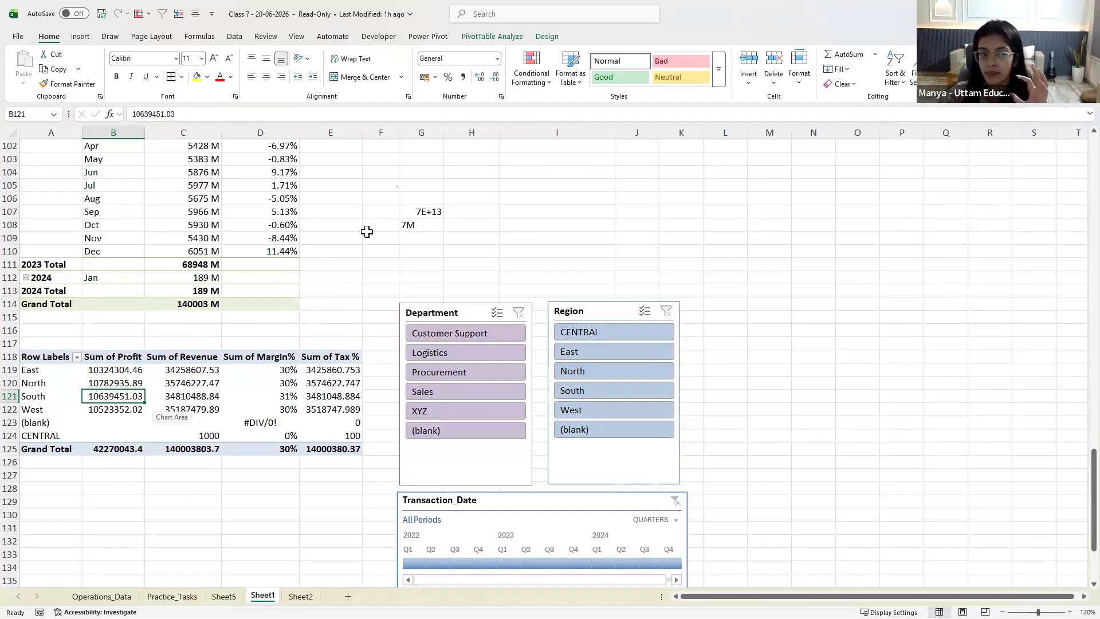
# Connect the Department slicer to all remaining pivot tables on Sheet1 (PivotTable1, 3 and 5 to 10), and filter them to Customer Support
pyautogui.click(471, 311)
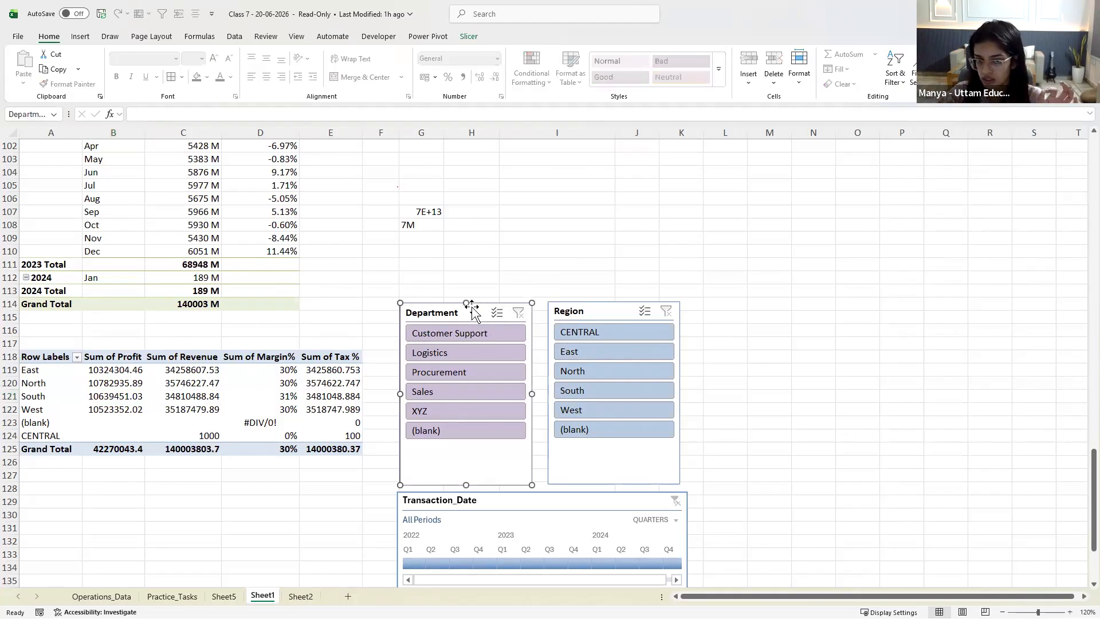
pyautogui.click(468, 37)
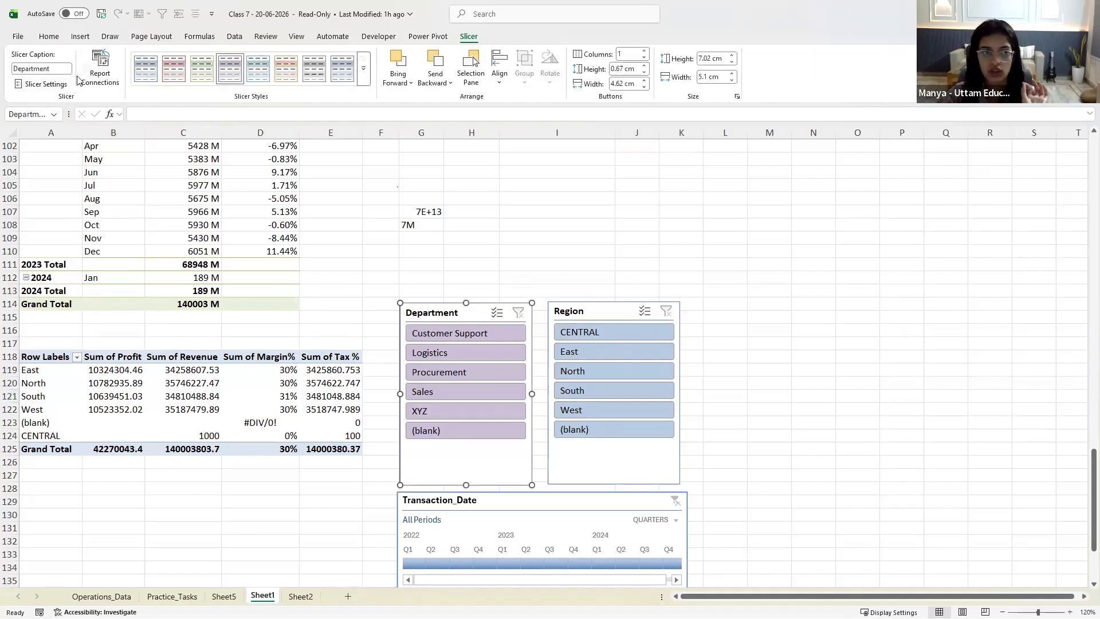
pyautogui.click(98, 75)
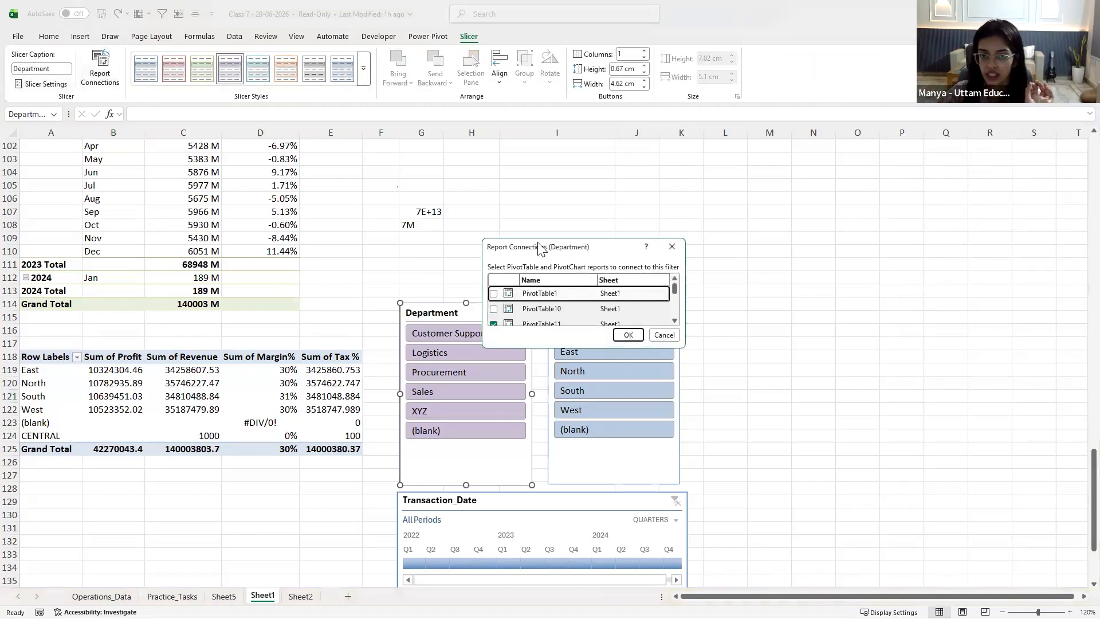
pyautogui.moveTo(539, 247); pyautogui.dragTo(613, 134)
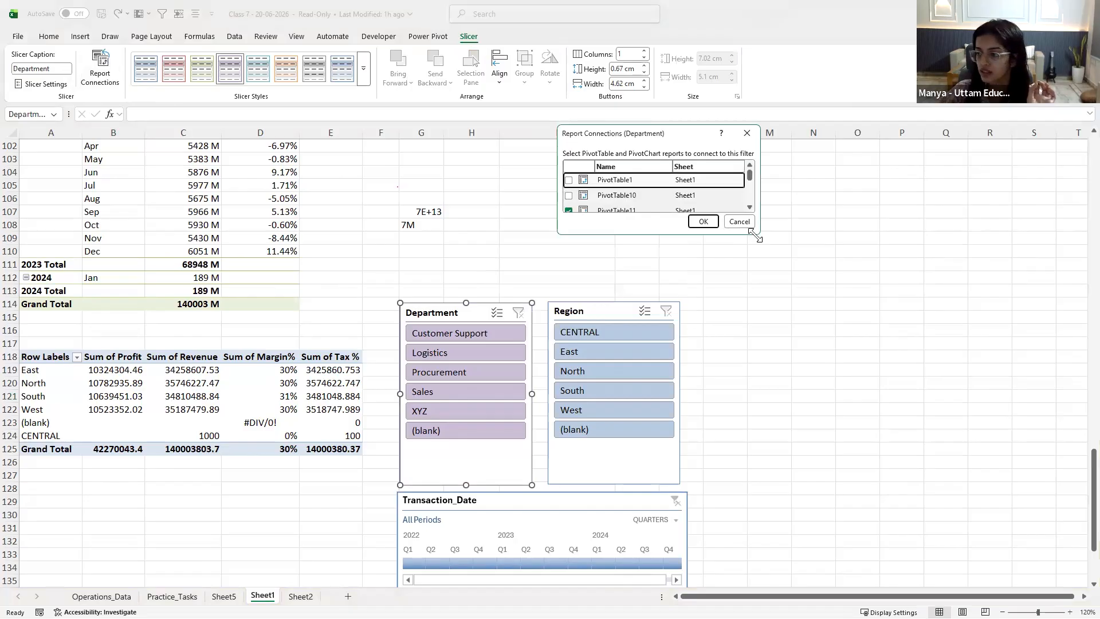
pyautogui.moveTo(756, 235); pyautogui.dragTo(882, 485)
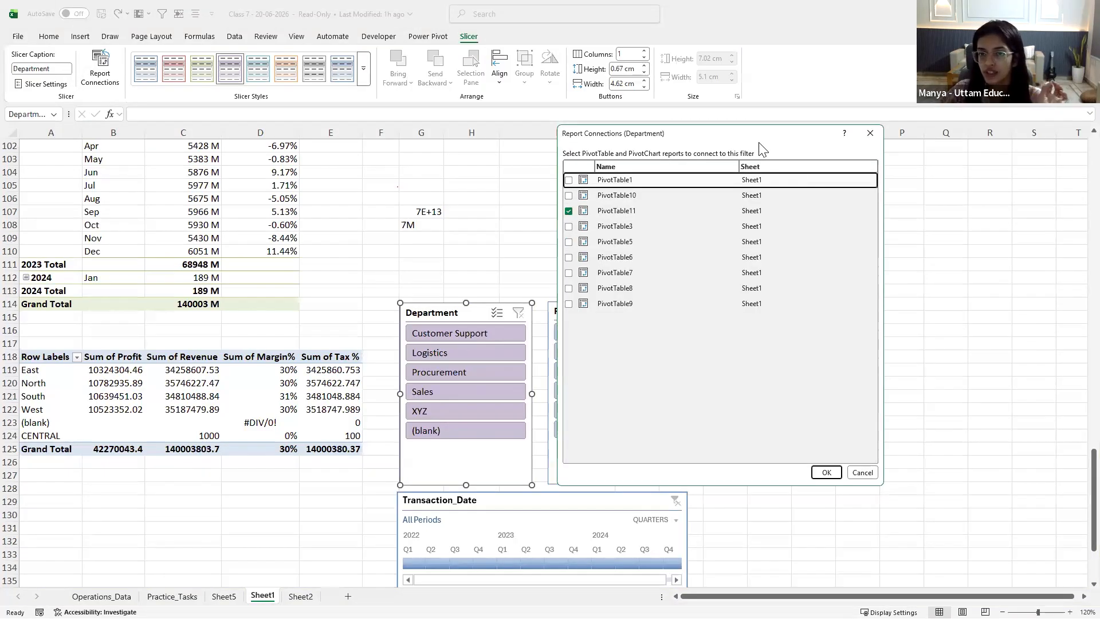
pyautogui.moveTo(759, 140); pyautogui.dragTo(917, 132)
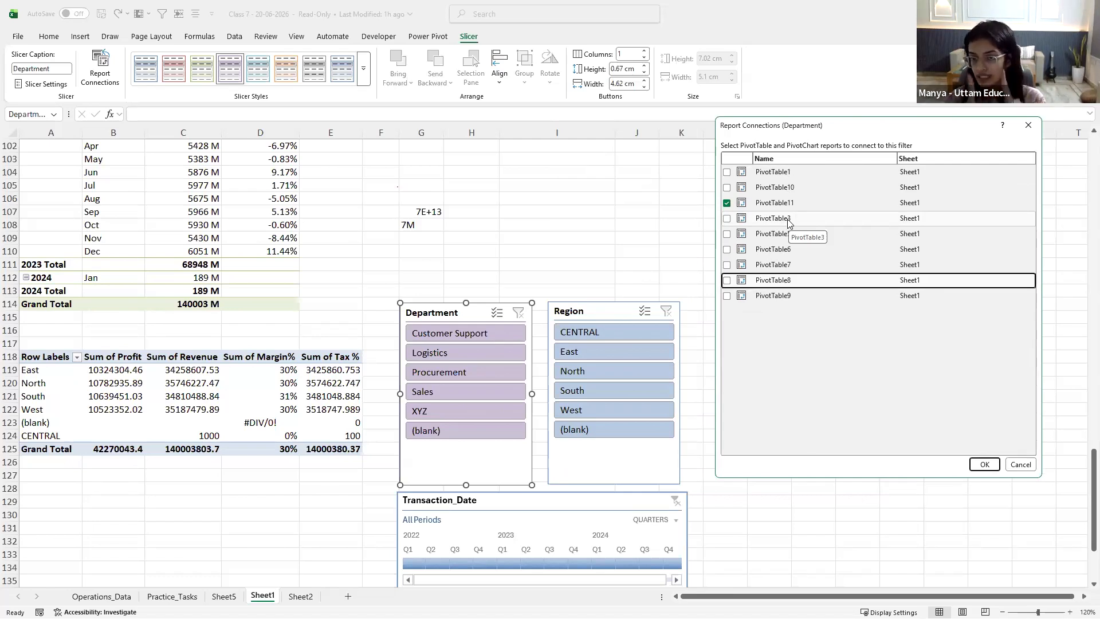
pyautogui.click(726, 188)
pyautogui.click(726, 172)
pyautogui.click(726, 218)
pyautogui.click(727, 233)
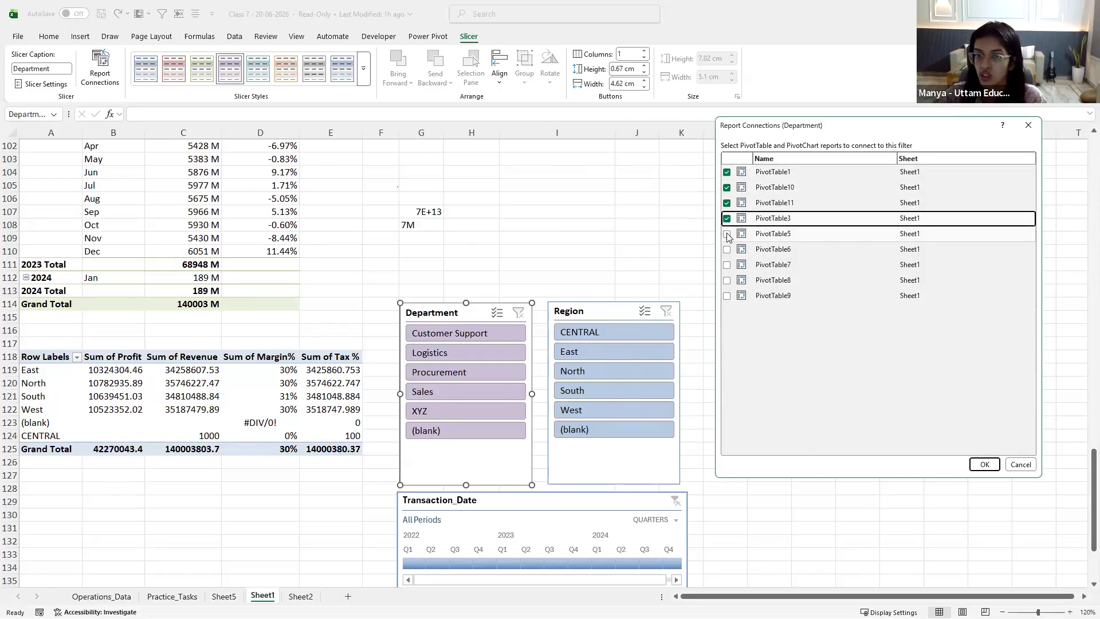
pyautogui.click(726, 249)
pyautogui.click(726, 264)
pyautogui.click(726, 280)
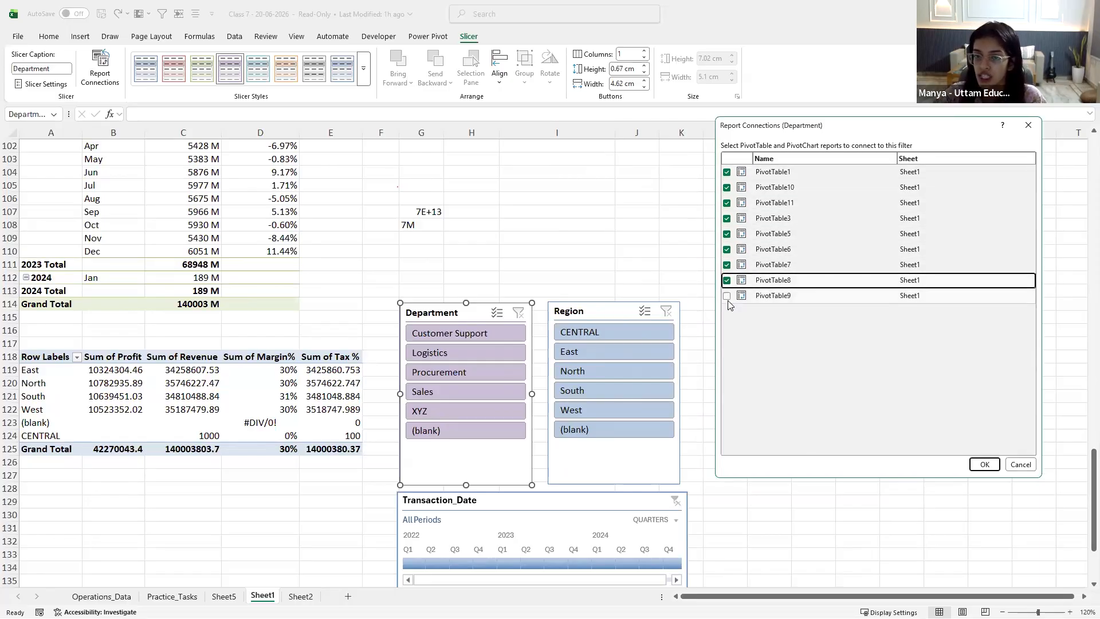
pyautogui.click(726, 296)
pyautogui.click(983, 464)
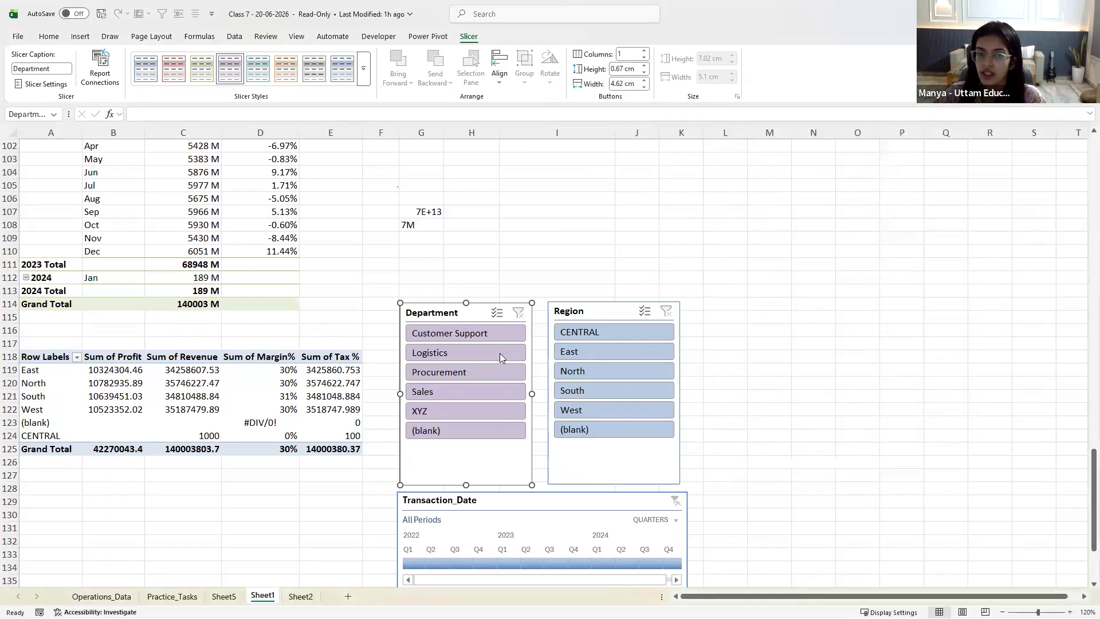
pyautogui.click(469, 337)
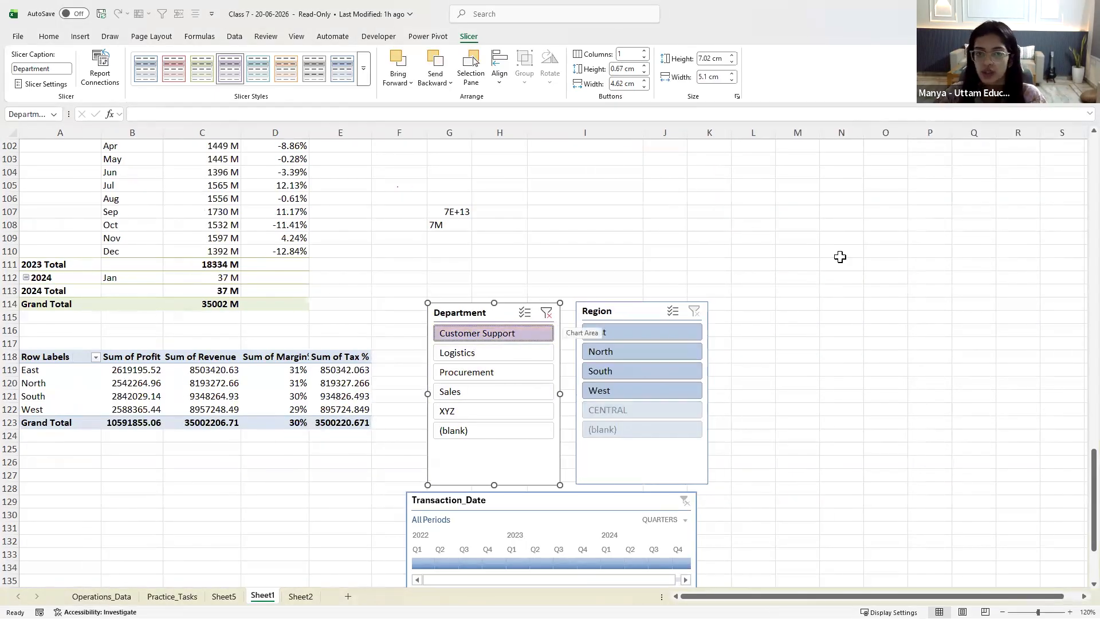
# Connect the Region slicer to PivotTable1, PivotTable3 and PivotTable5 to PivotTable10 in addition to PivotTable11
pyautogui.moveTo(1092, 456); pyautogui.dragTo(1077, 487)
pyautogui.click(629, 196)
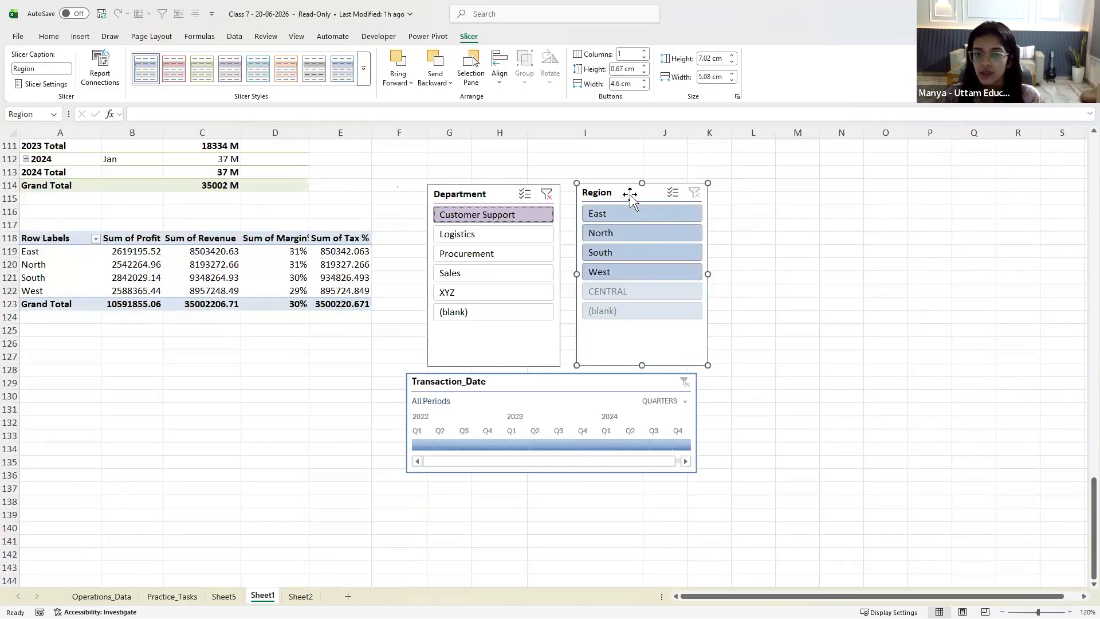
pyautogui.click(92, 84)
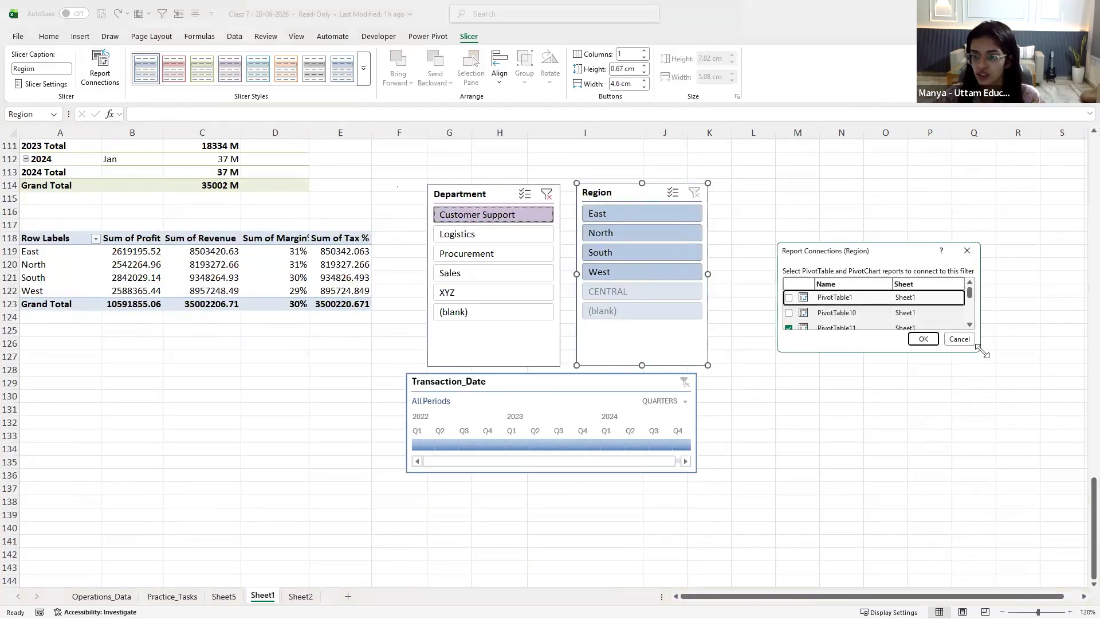
pyautogui.moveTo(978, 351); pyautogui.dragTo(1010, 495)
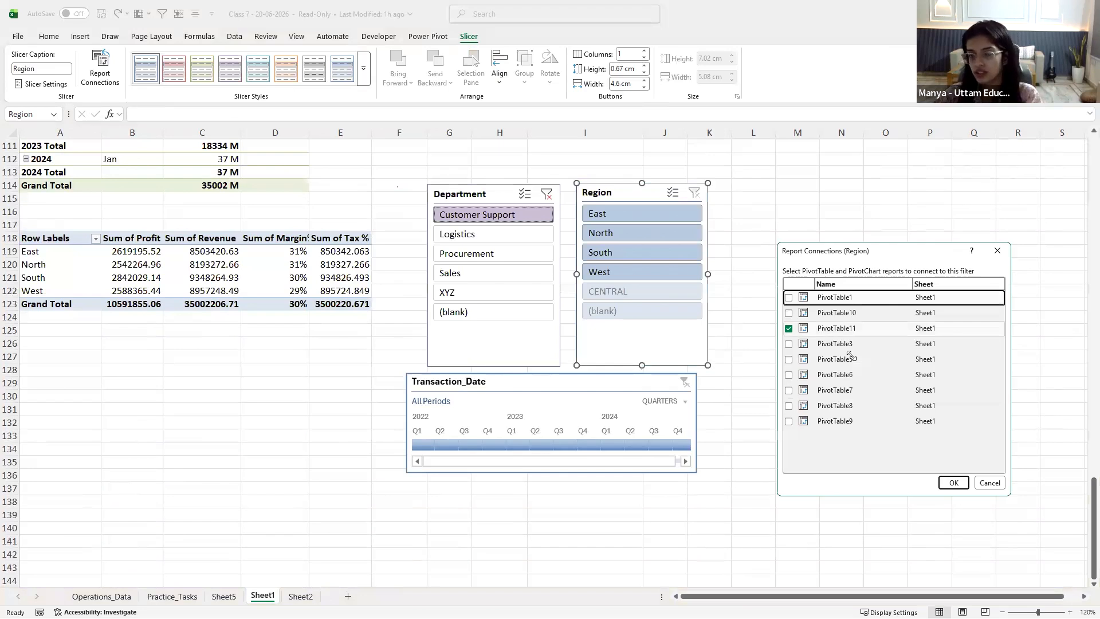
pyautogui.click(788, 297)
pyautogui.click(788, 312)
pyautogui.click(788, 344)
pyautogui.click(788, 359)
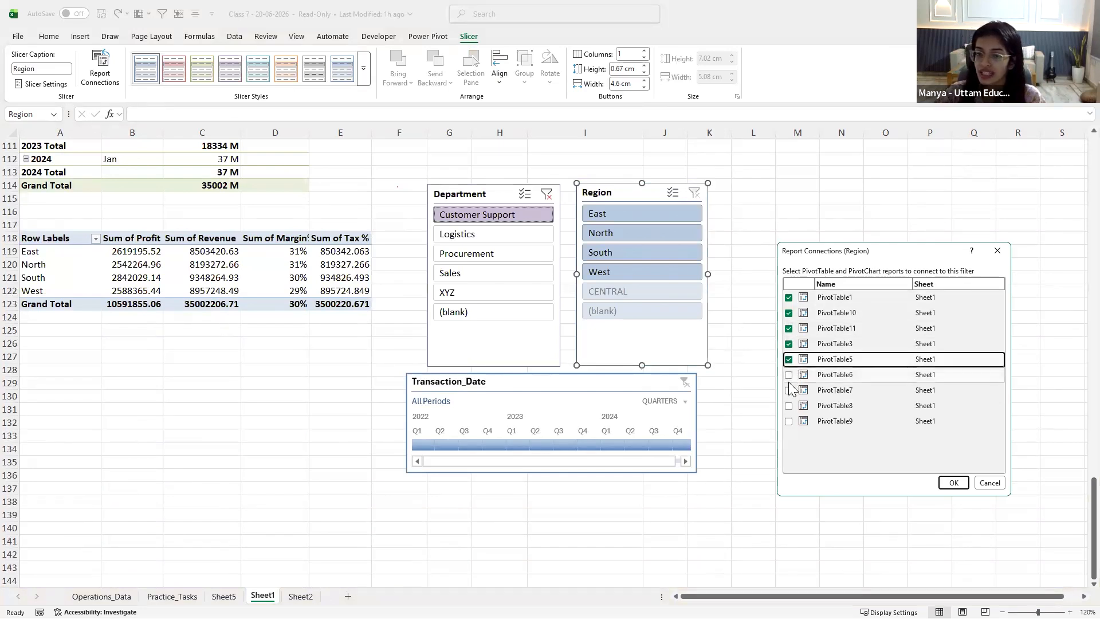
pyautogui.click(788, 375)
pyautogui.click(788, 390)
pyautogui.click(788, 406)
pyautogui.click(788, 421)
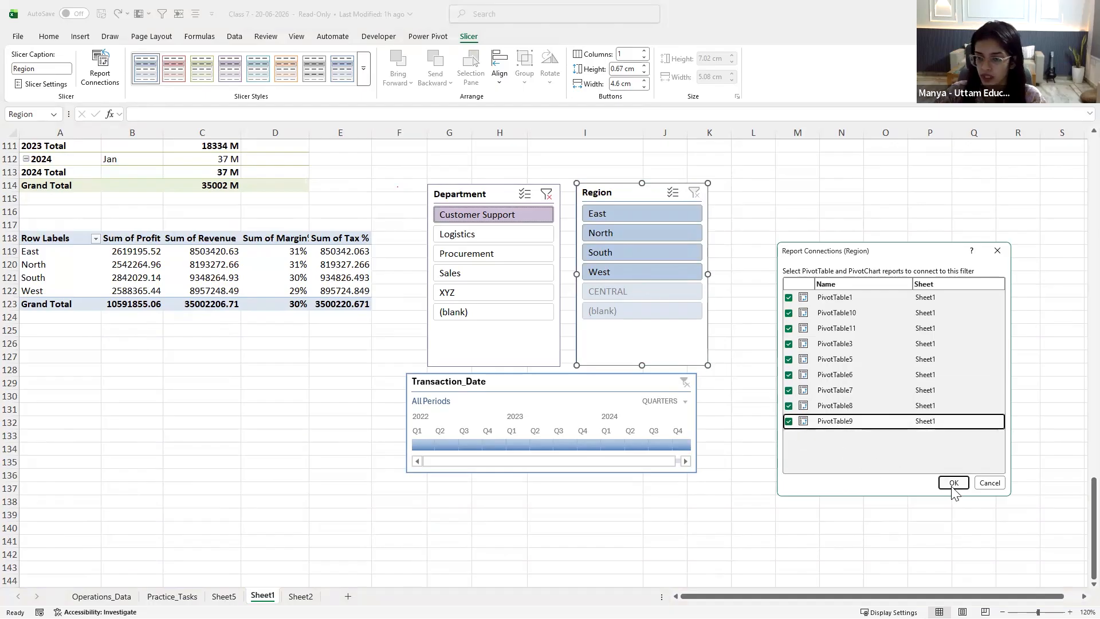
pyautogui.click(953, 483)
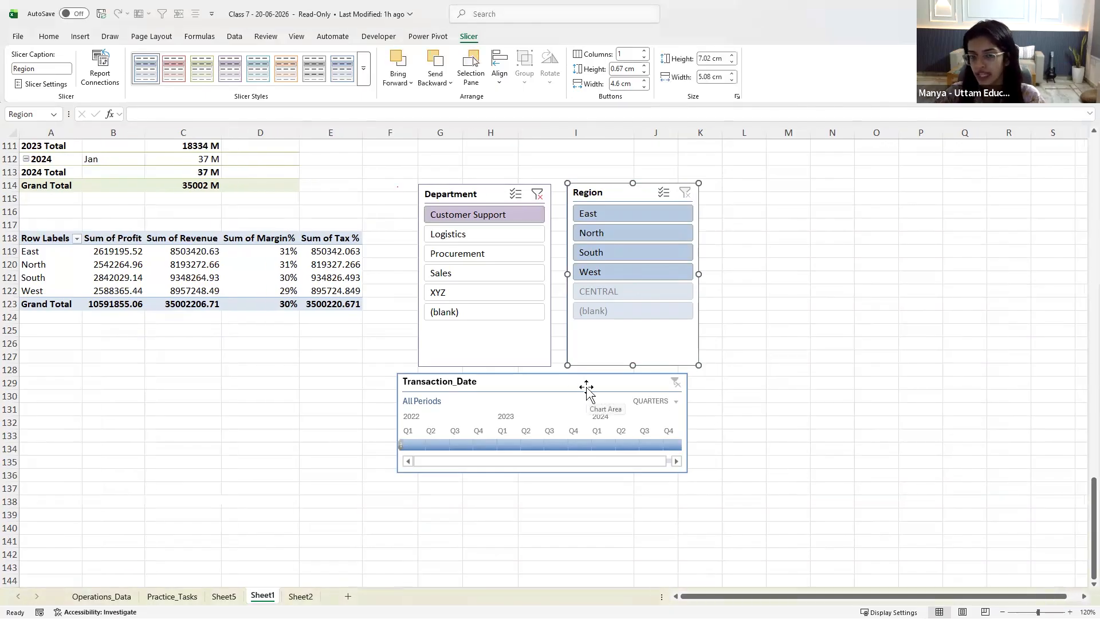
# Connect the Transaction_Date timeline to every listed pivot table, adding PivotTable1, PivotTable3 and PivotTable5 to PivotTable10
pyautogui.click(587, 389)
pyautogui.click(481, 36)
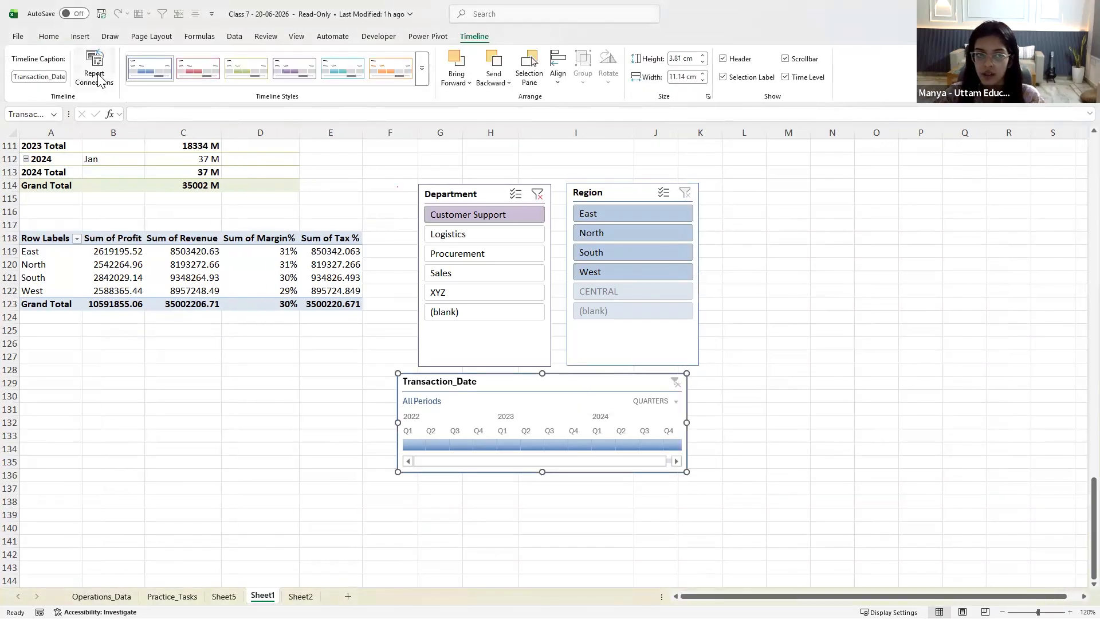
pyautogui.click(98, 81)
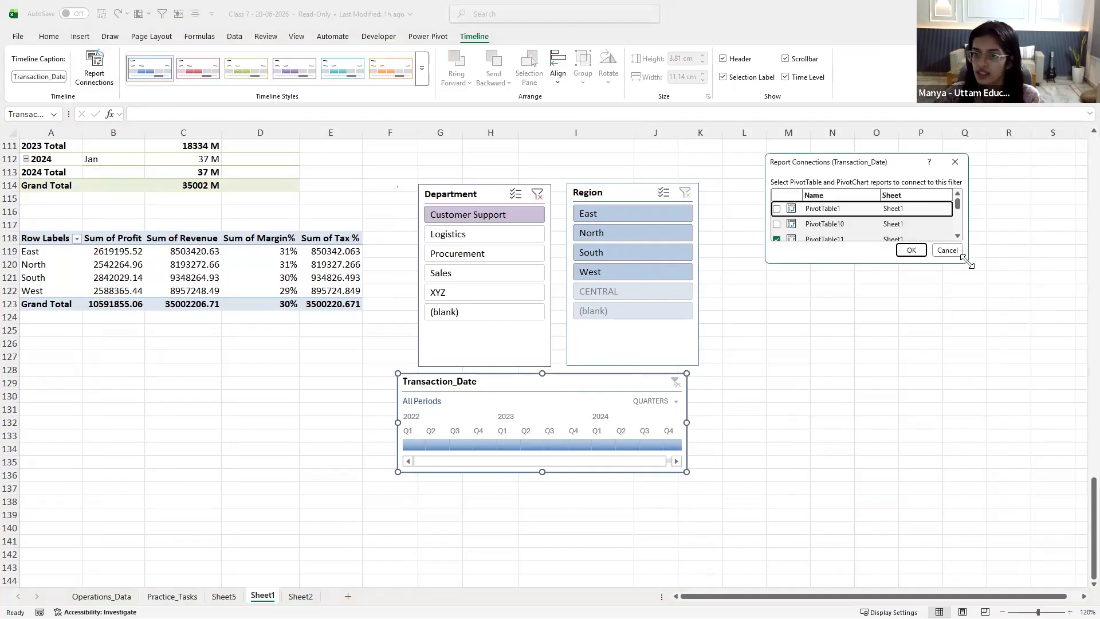
pyautogui.moveTo(966, 262); pyautogui.dragTo(1020, 387)
pyautogui.click(776, 255)
pyautogui.click(776, 270)
pyautogui.click(777, 255)
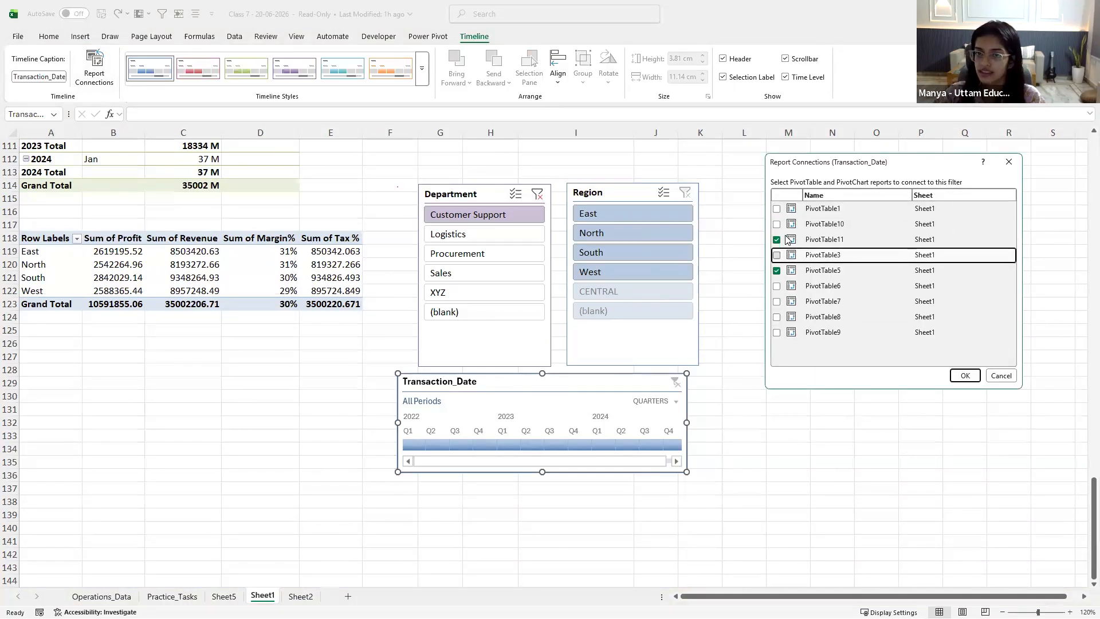
pyautogui.click(776, 224)
pyautogui.click(777, 209)
pyautogui.click(776, 286)
pyautogui.click(777, 302)
pyautogui.click(777, 317)
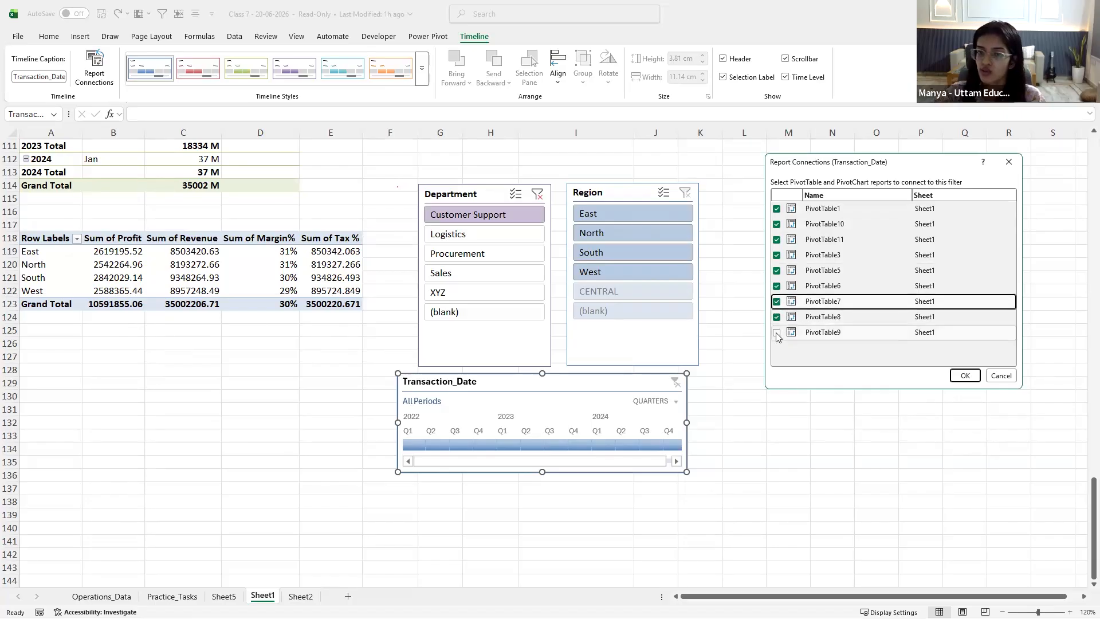
pyautogui.click(777, 332)
pyautogui.click(973, 374)
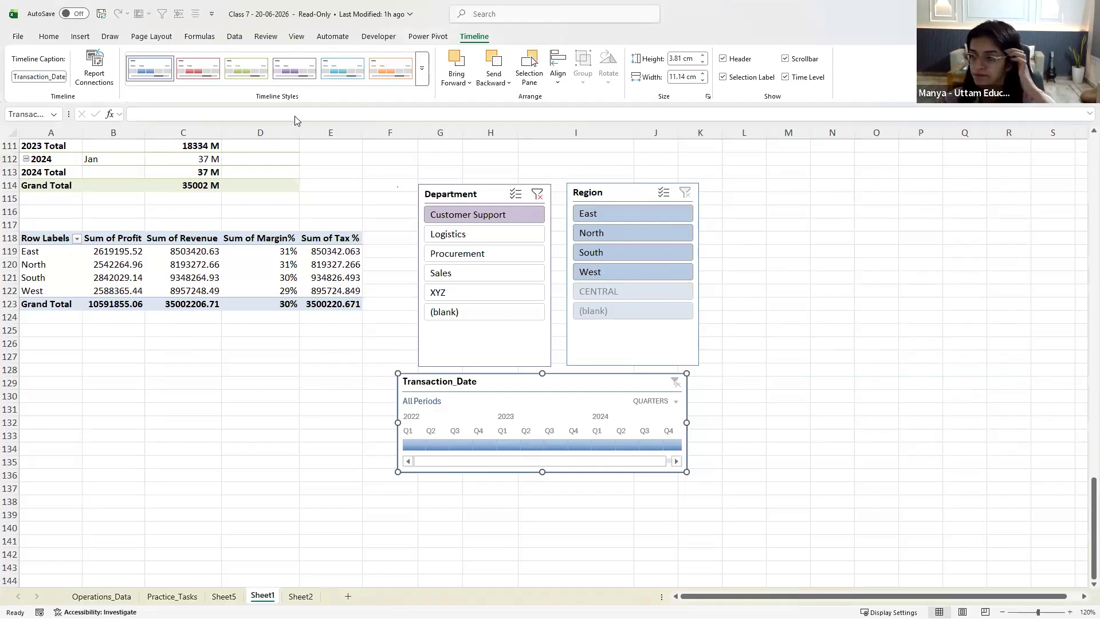
# Highlight the two Slicers tasks in B15:B16 of the Practice_Tasks sheet in yellow
pyautogui.click(49, 37)
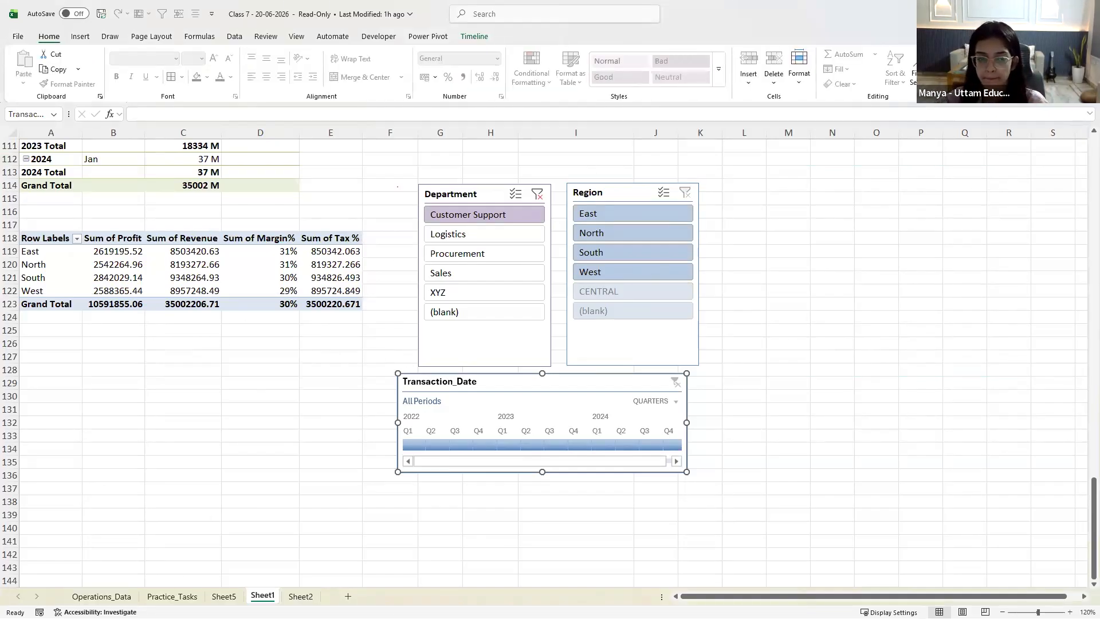
pyautogui.click(172, 596)
pyautogui.moveTo(246, 367); pyautogui.dragTo(243, 382)
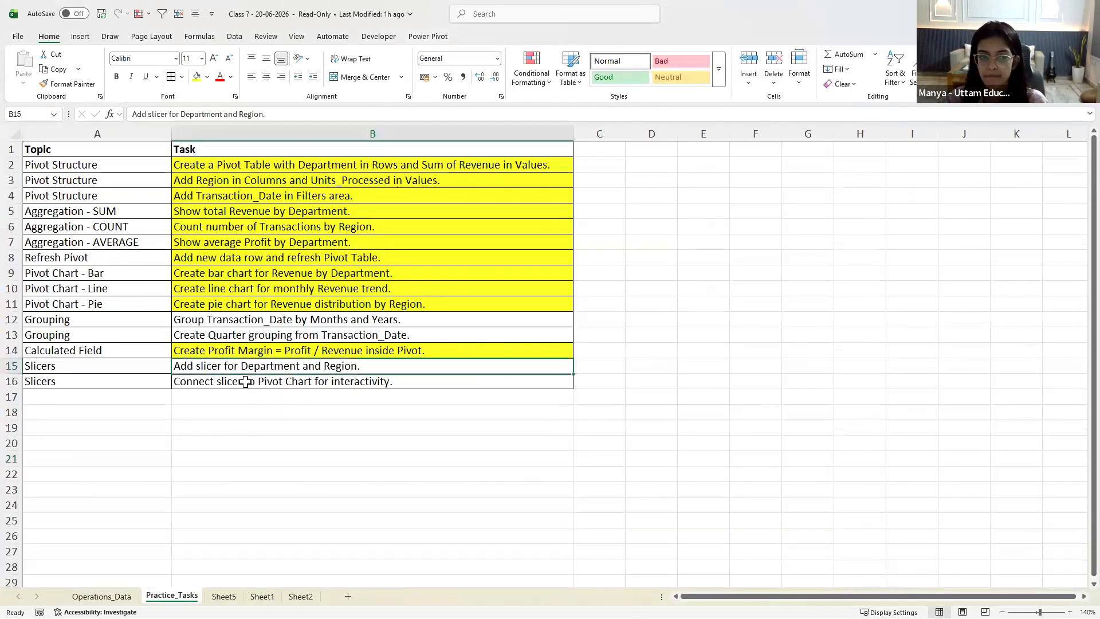
pyautogui.click(197, 79)
pyautogui.click(303, 431)
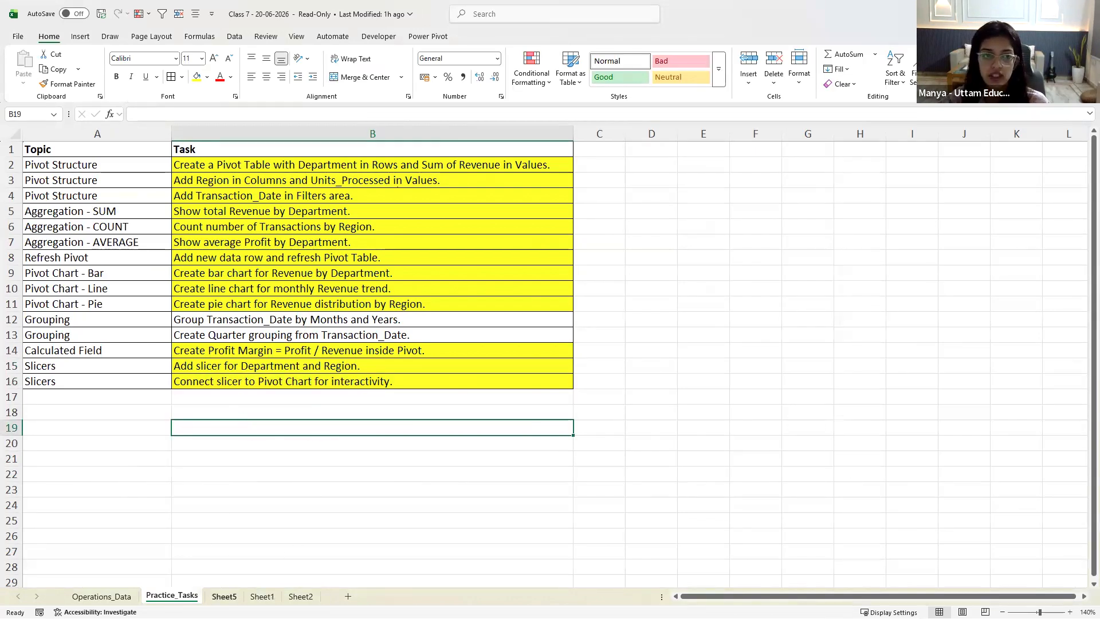
# Group columns A to G of Sheet1 so that the pivot tables there can be collapsed
pyautogui.click(224, 596)
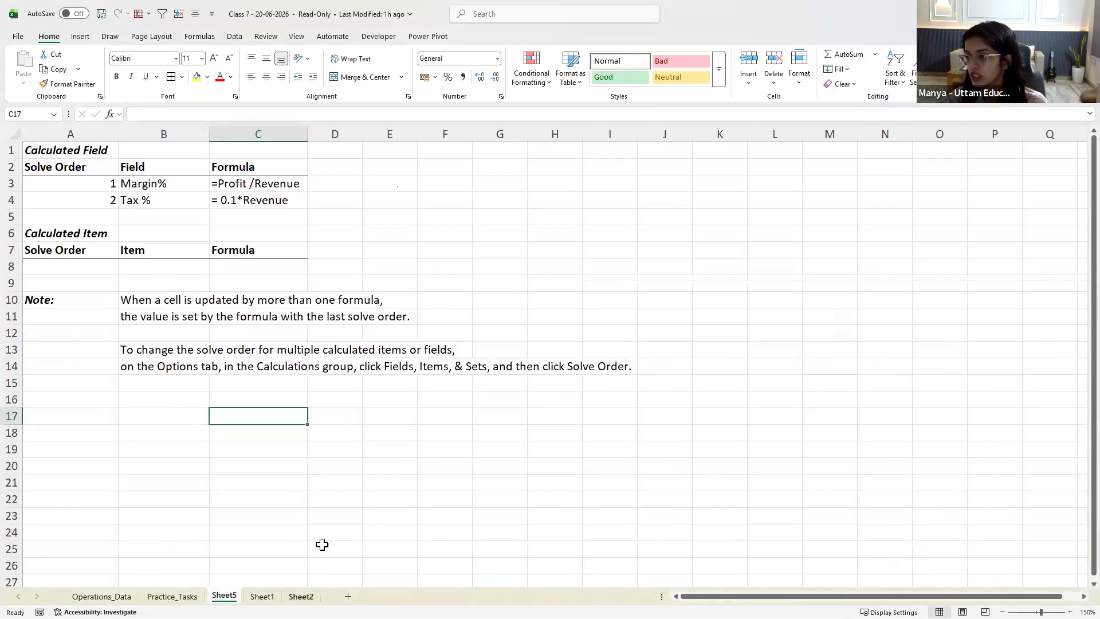
pyautogui.click(262, 595)
pyautogui.scroll(20, 358, 350)
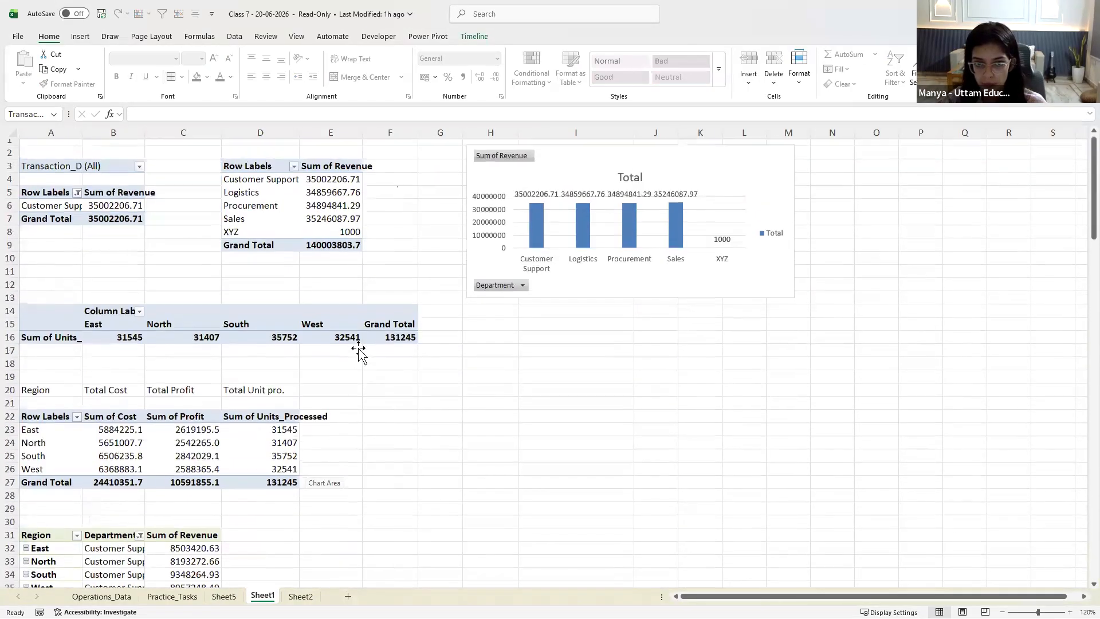
pyautogui.click(51, 132)
pyautogui.moveTo(365, 142); pyautogui.dragTo(421, 140)
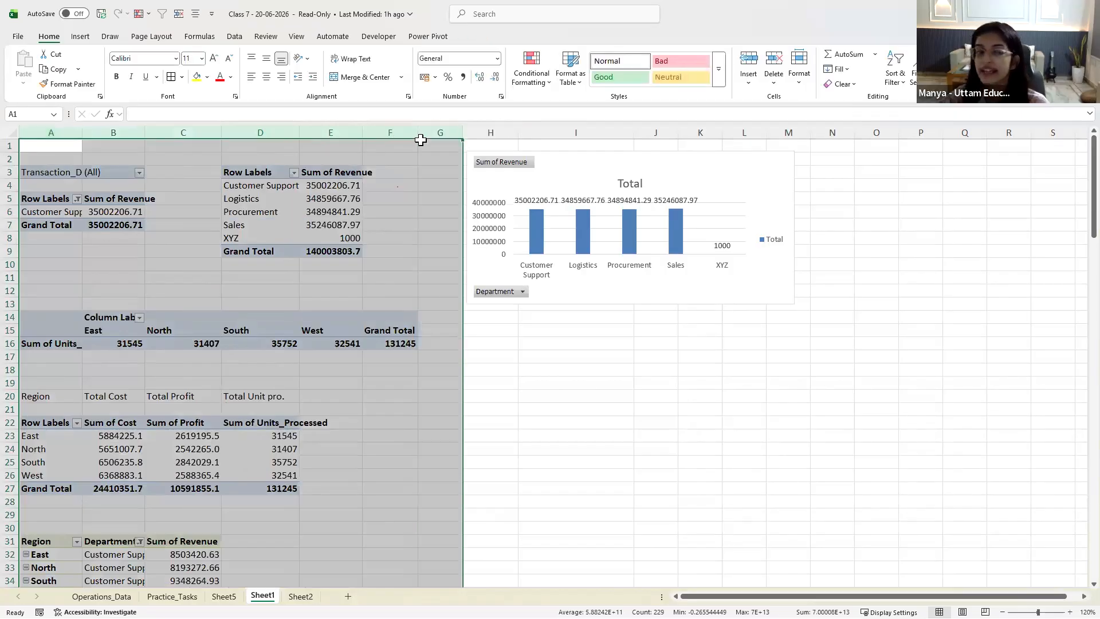
pyautogui.rightClick(422, 141)
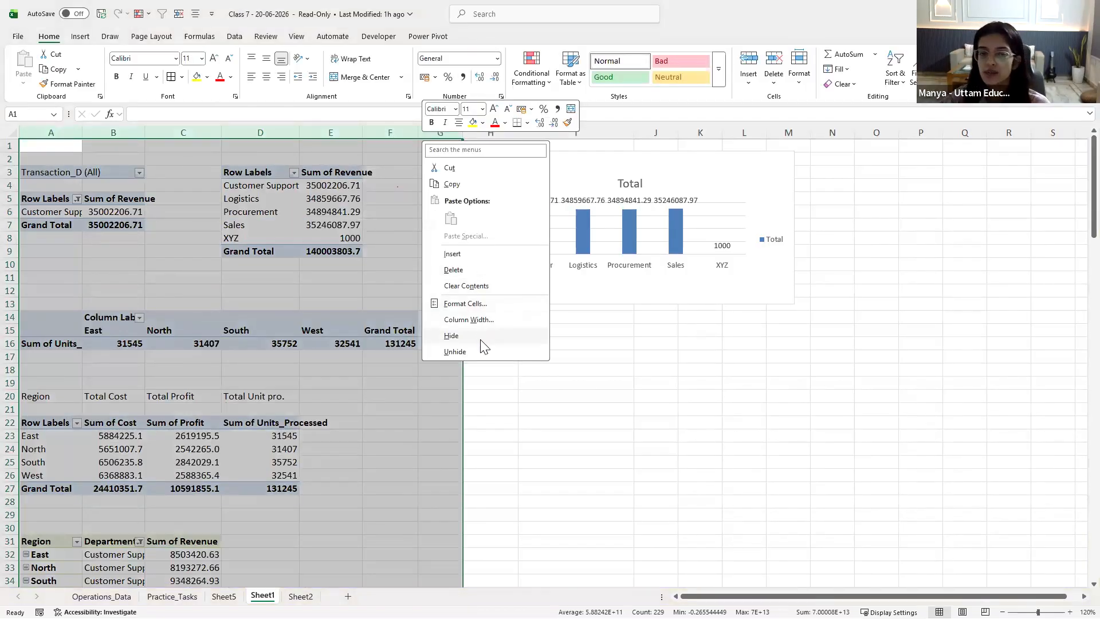
pyautogui.press('Escape')
pyautogui.click(52, 134)
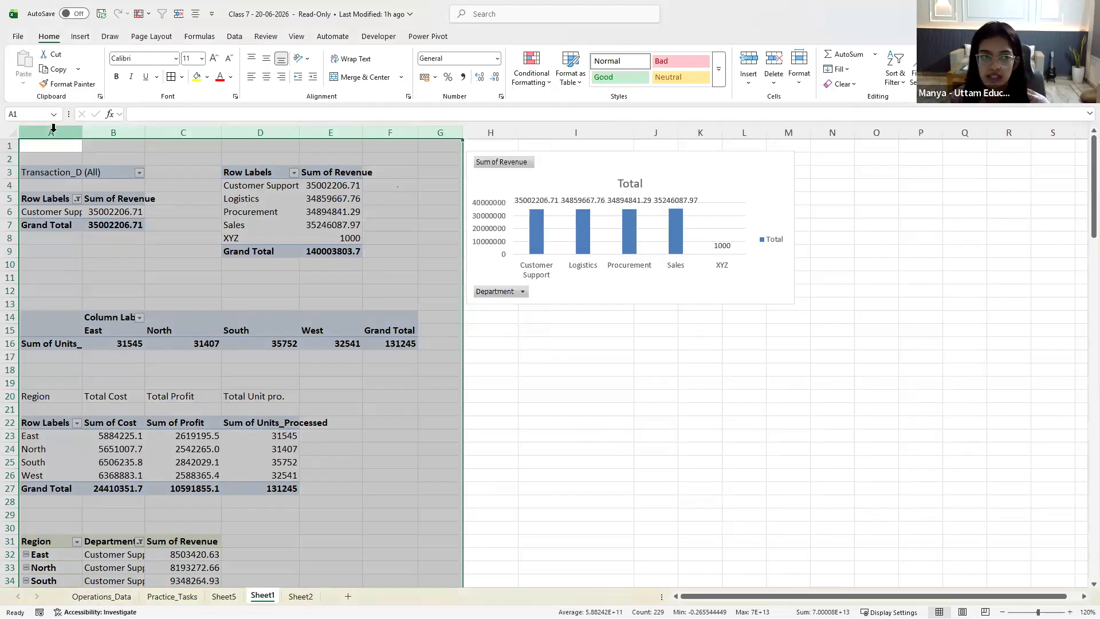
pyautogui.moveTo(53, 134)
pyautogui.mouseDown()
pyautogui.moveTo(418, 135)
pyautogui.moveTo(34, 131)
pyautogui.mouseUp()
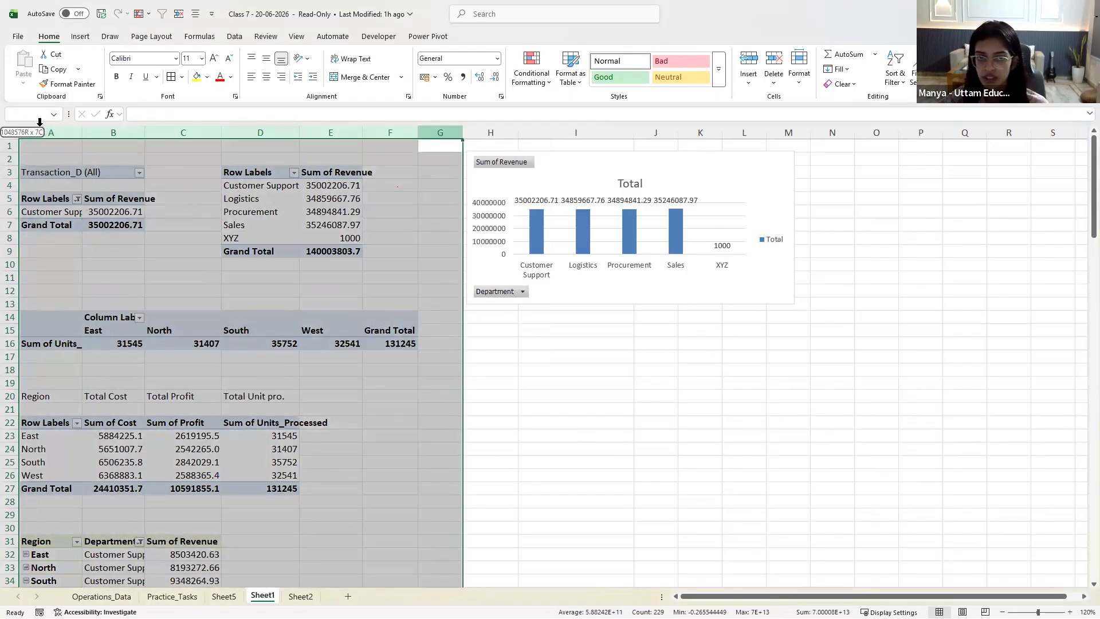
pyautogui.click(234, 36)
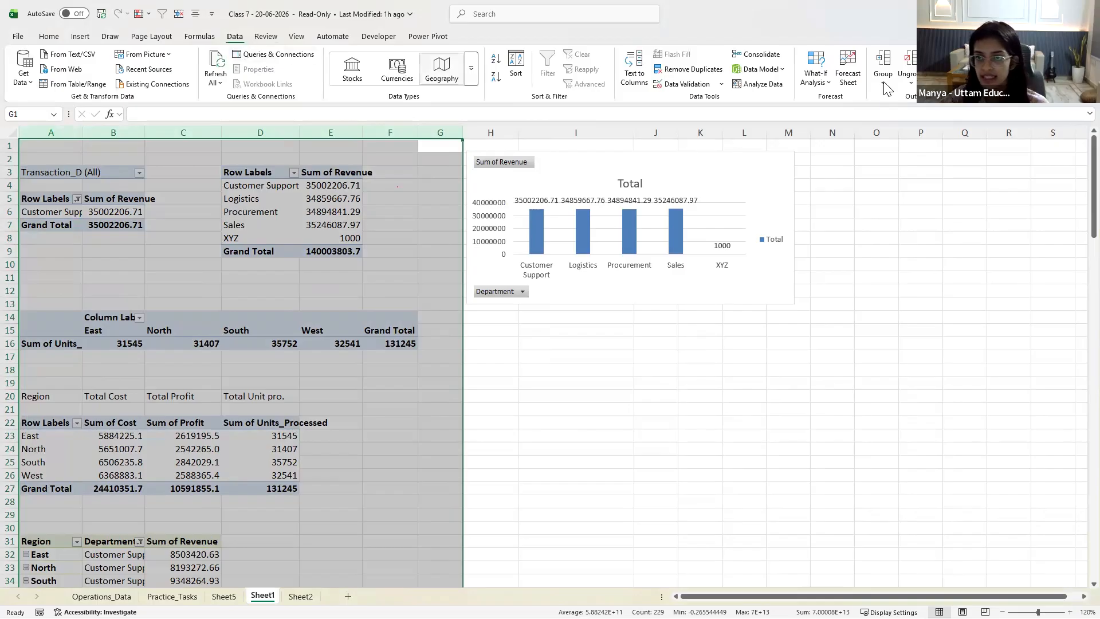
pyautogui.click(882, 64)
pyautogui.click(602, 369)
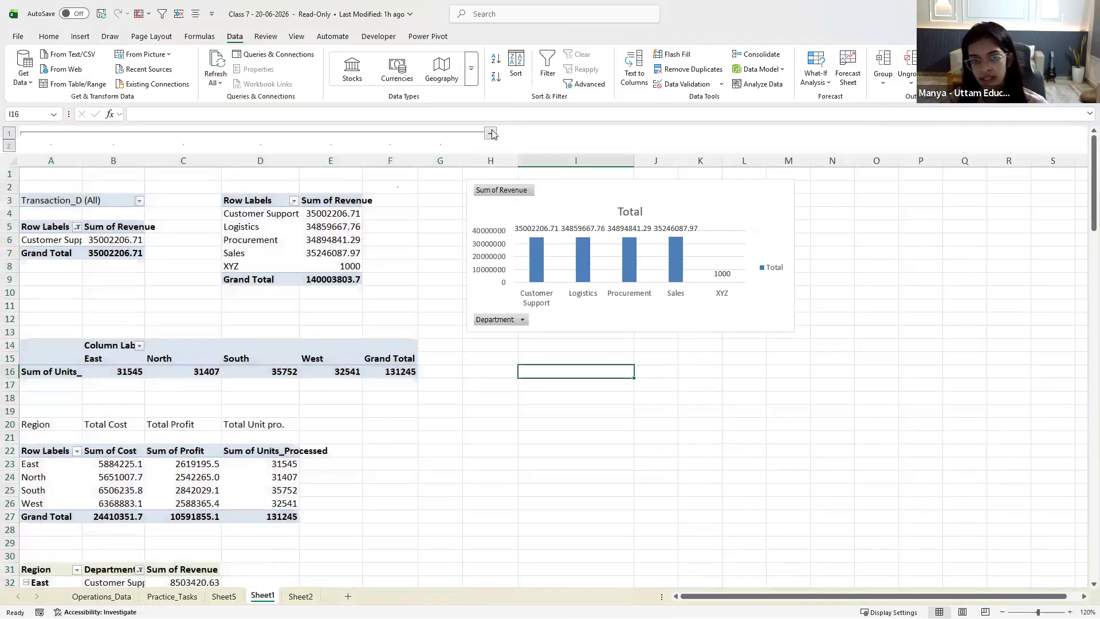
# Collapse and expand the grouped columns A to G twice, and clear their outline
pyautogui.click(490, 134)
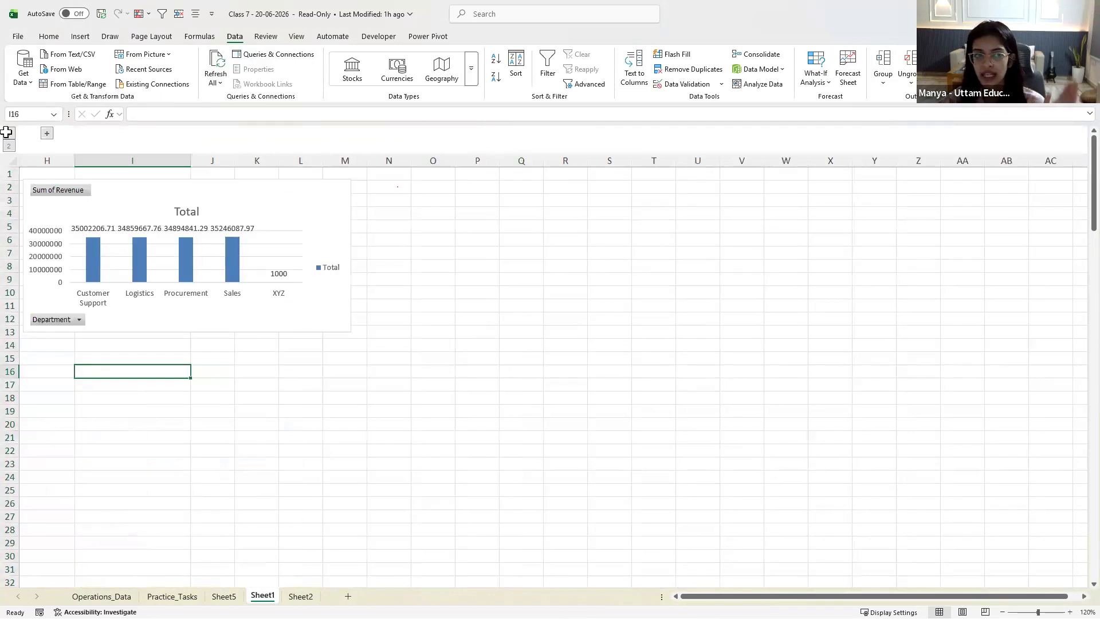
pyautogui.click(47, 132)
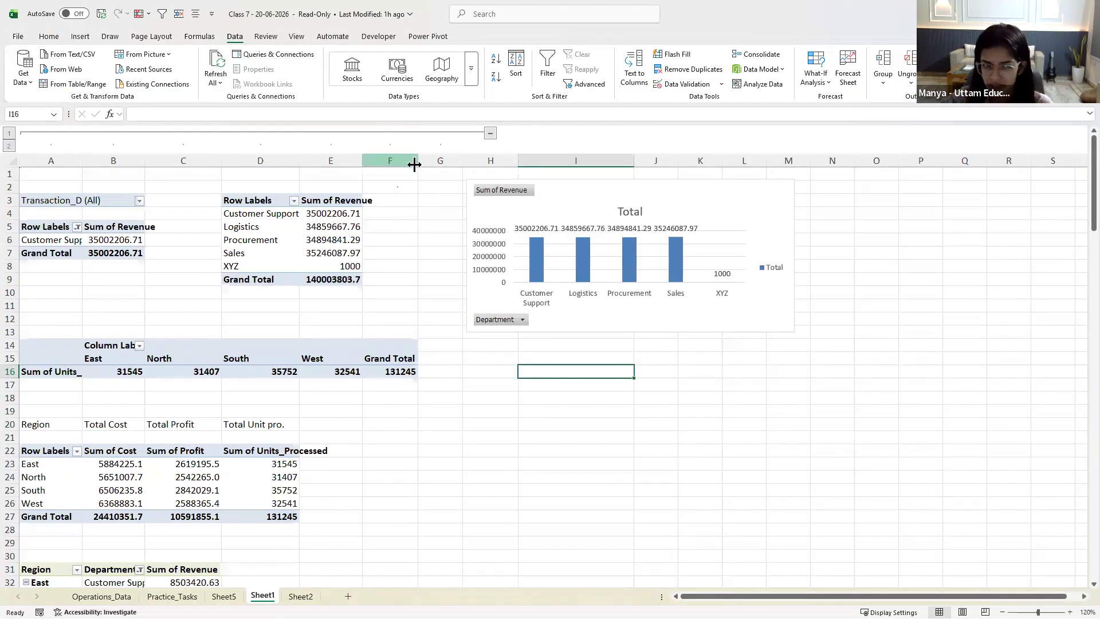
pyautogui.click(490, 135)
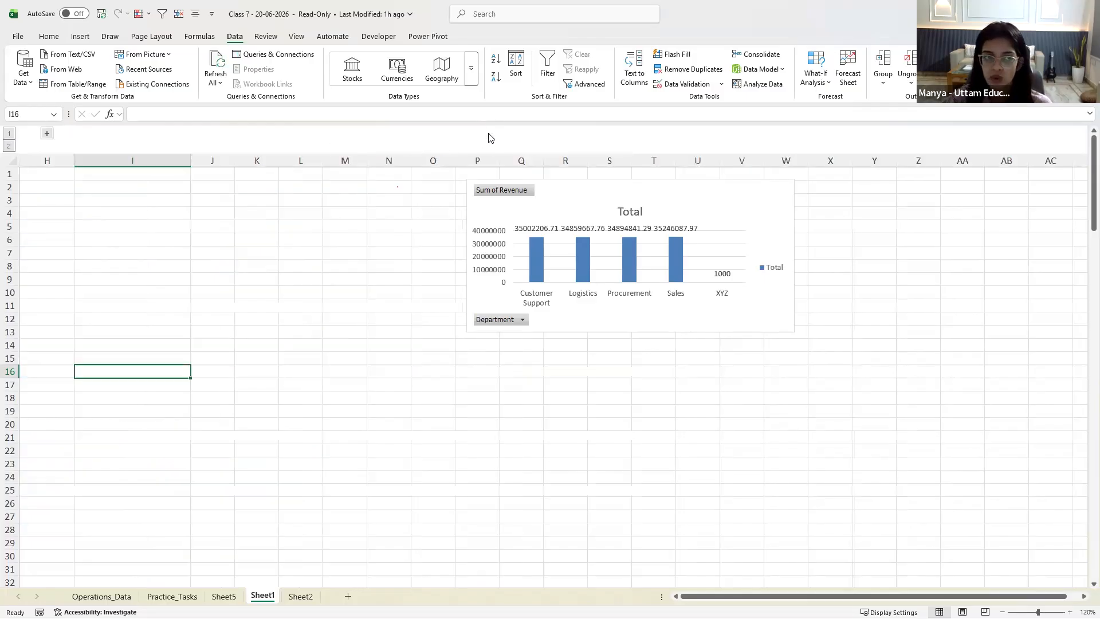
pyautogui.click(48, 133)
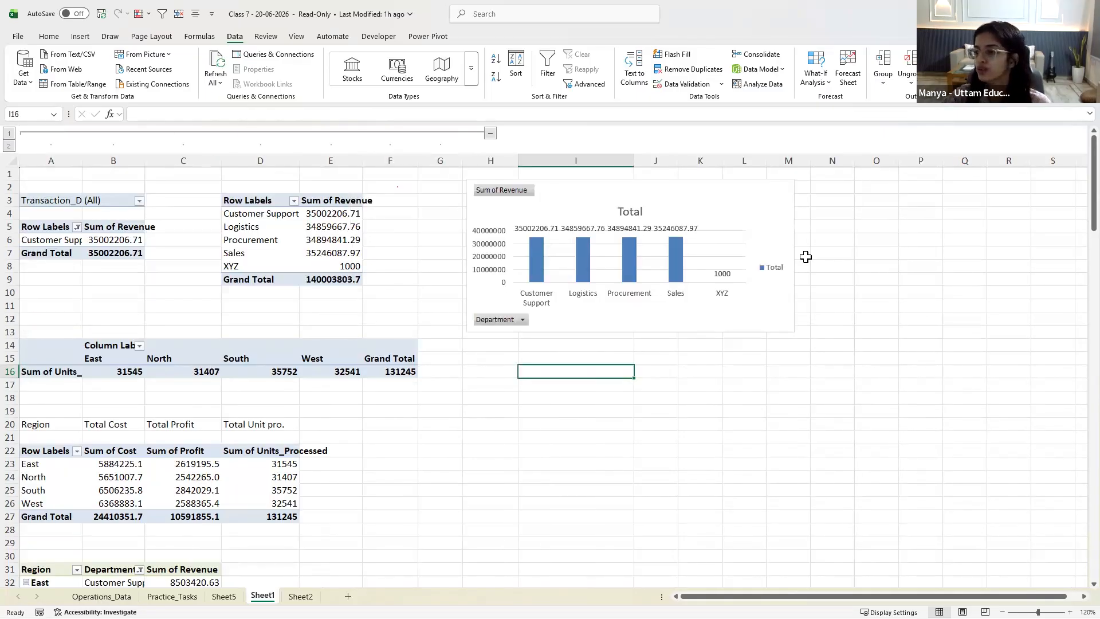
pyautogui.moveTo(50, 159); pyautogui.dragTo(441, 160)
pyautogui.click(910, 82)
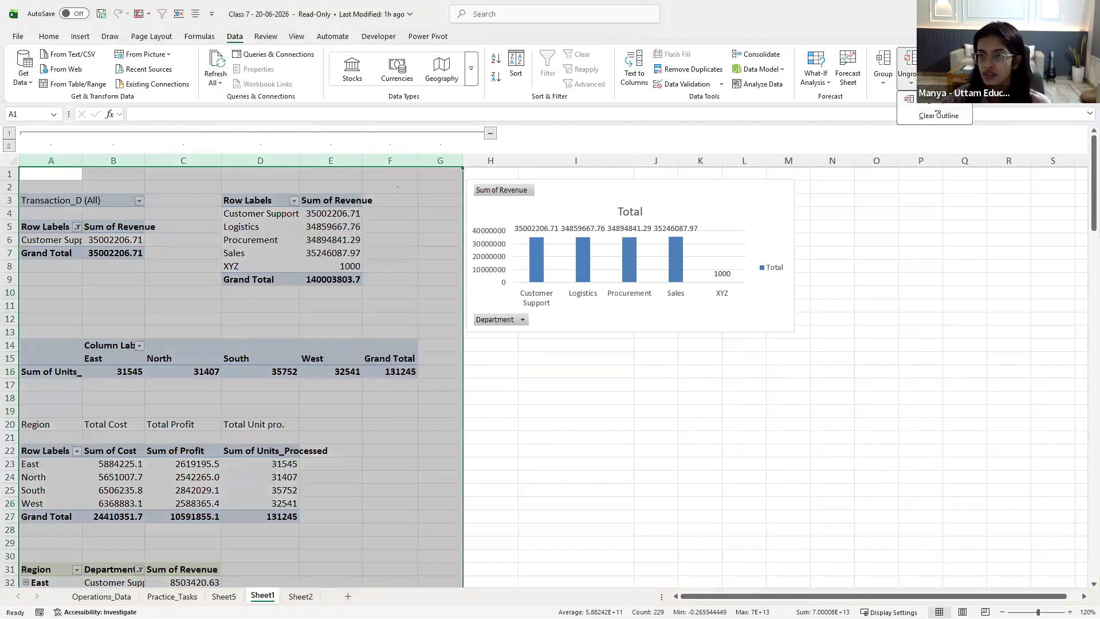
pyautogui.click(916, 115)
# Group only columns A to F of Sheet1, leaving out column G
pyautogui.moveTo(57, 133); pyautogui.dragTo(404, 134)
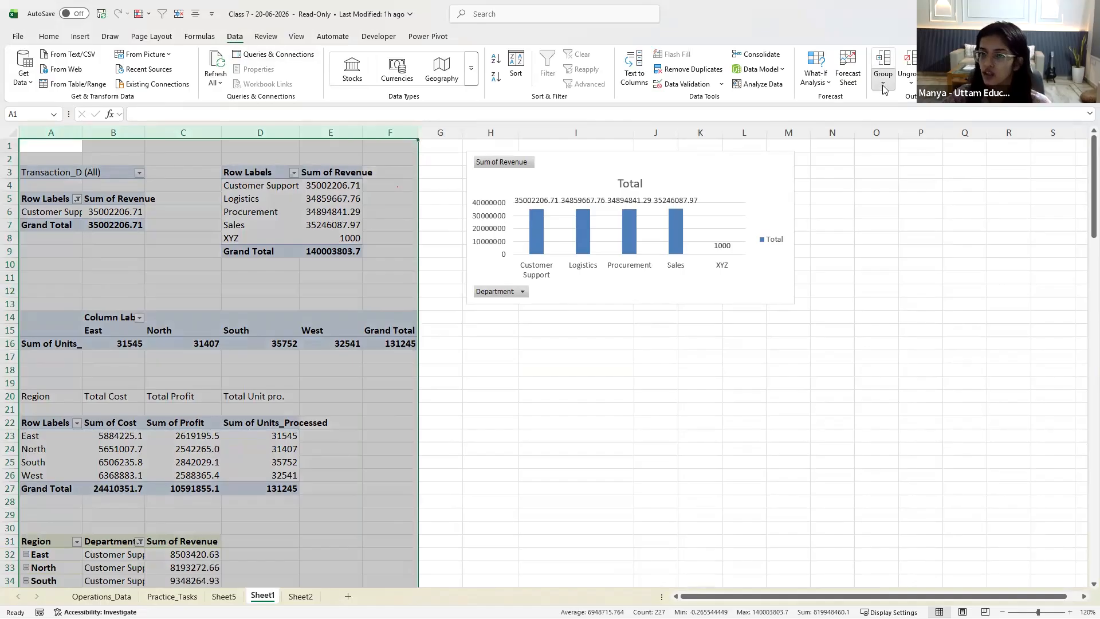
pyautogui.click(883, 66)
pyautogui.click(987, 314)
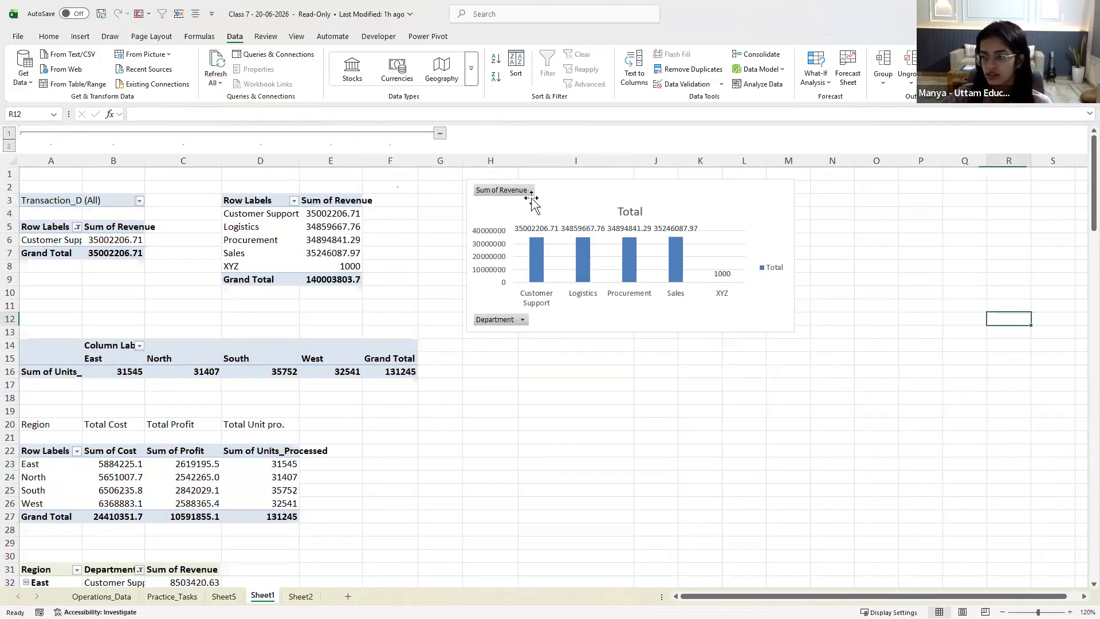
# Collapse and expand the A to F column group once, and clear its outline
pyautogui.click(439, 133)
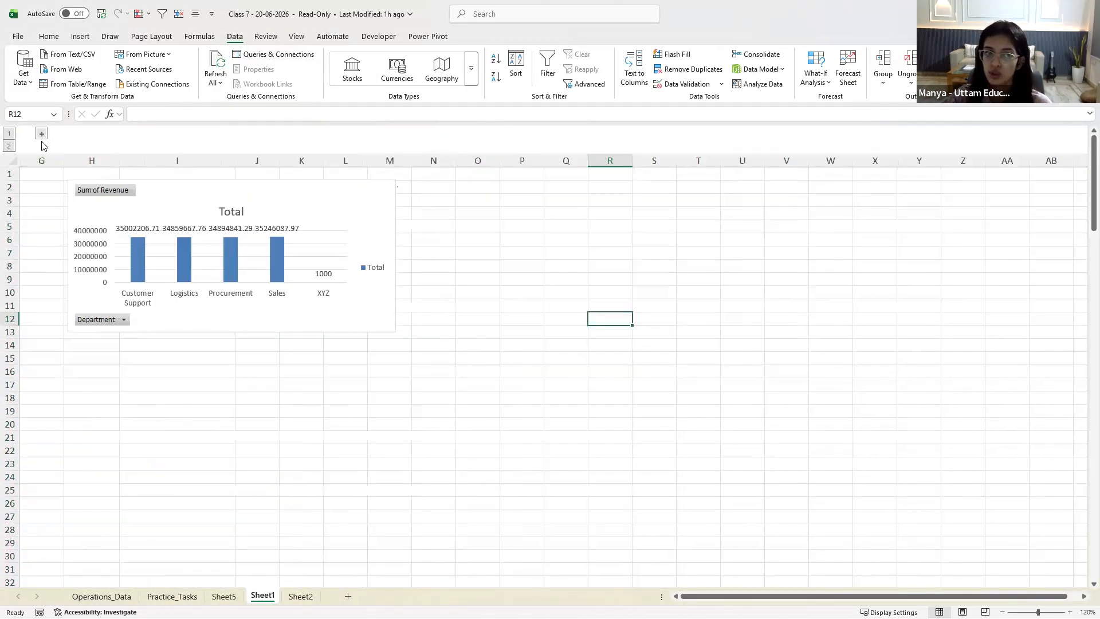
pyautogui.click(45, 140)
pyautogui.moveTo(75, 160); pyautogui.dragTo(395, 161)
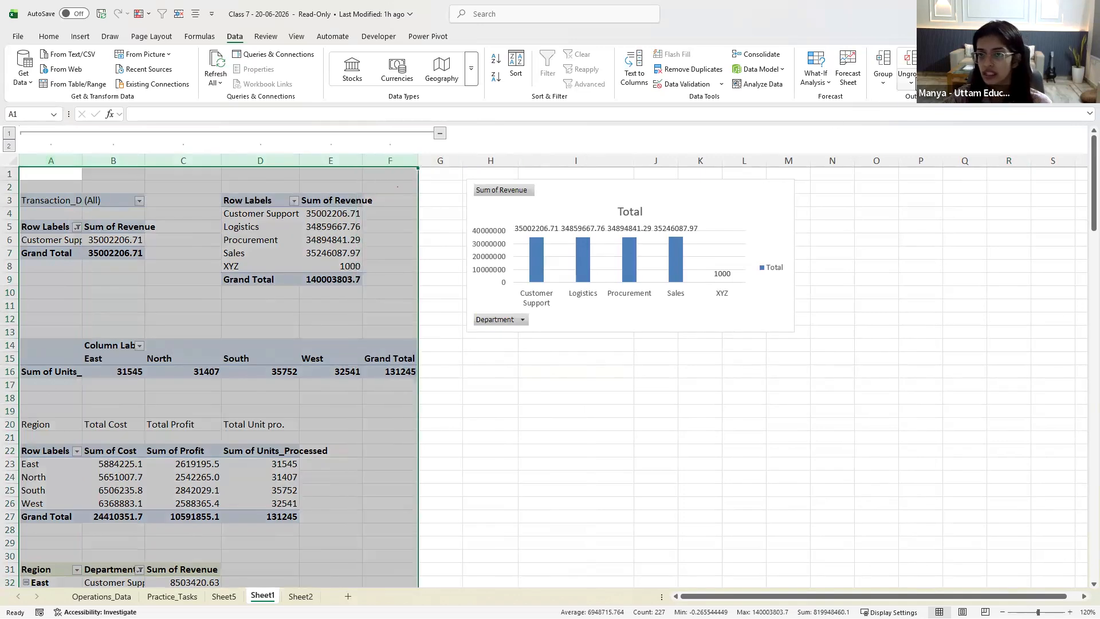
pyautogui.click(910, 83)
pyautogui.click(936, 115)
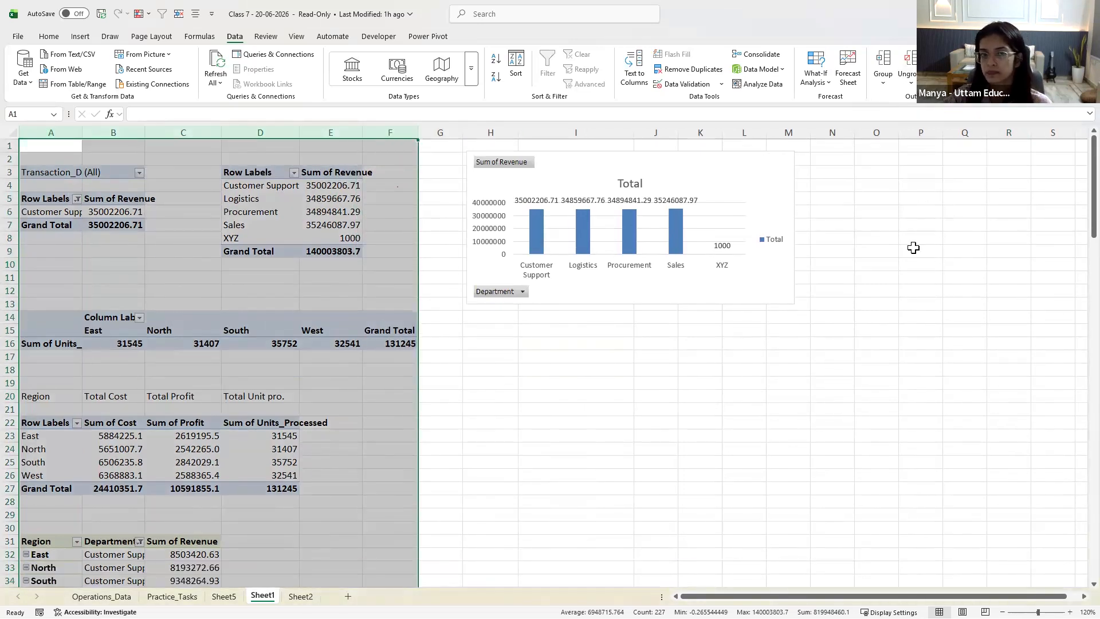
pyautogui.click(913, 251)
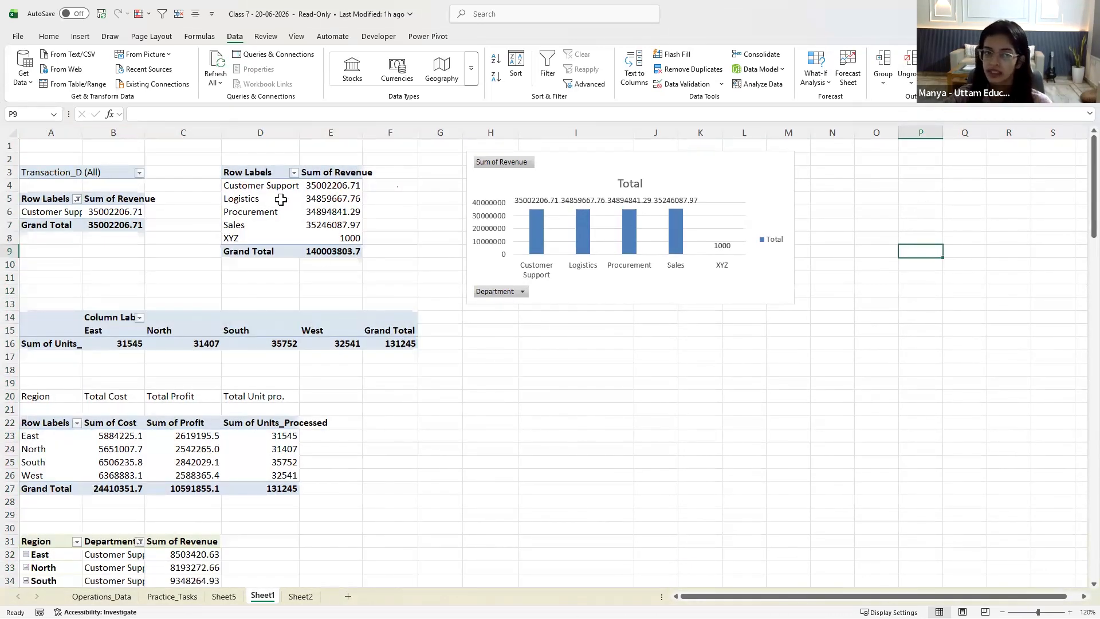
# Review the layout and format settings in the PivotTable Options of the Department revenue pivot in D3:E9, leaving them unchanged
pyautogui.moveTo(258, 171); pyautogui.dragTo(339, 246)
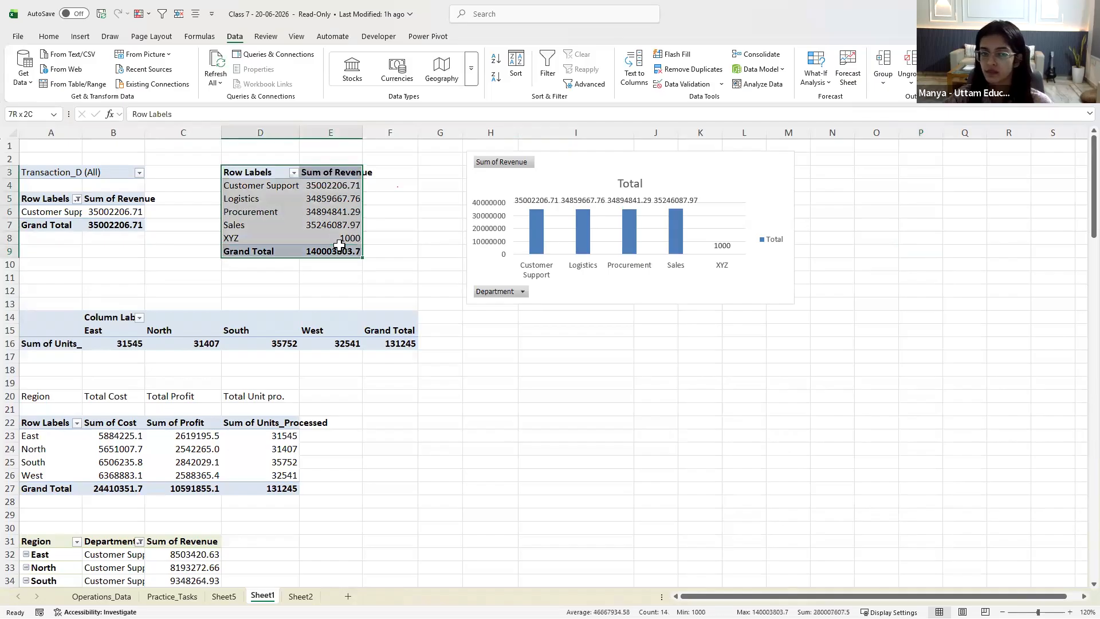
pyautogui.rightClick(340, 247)
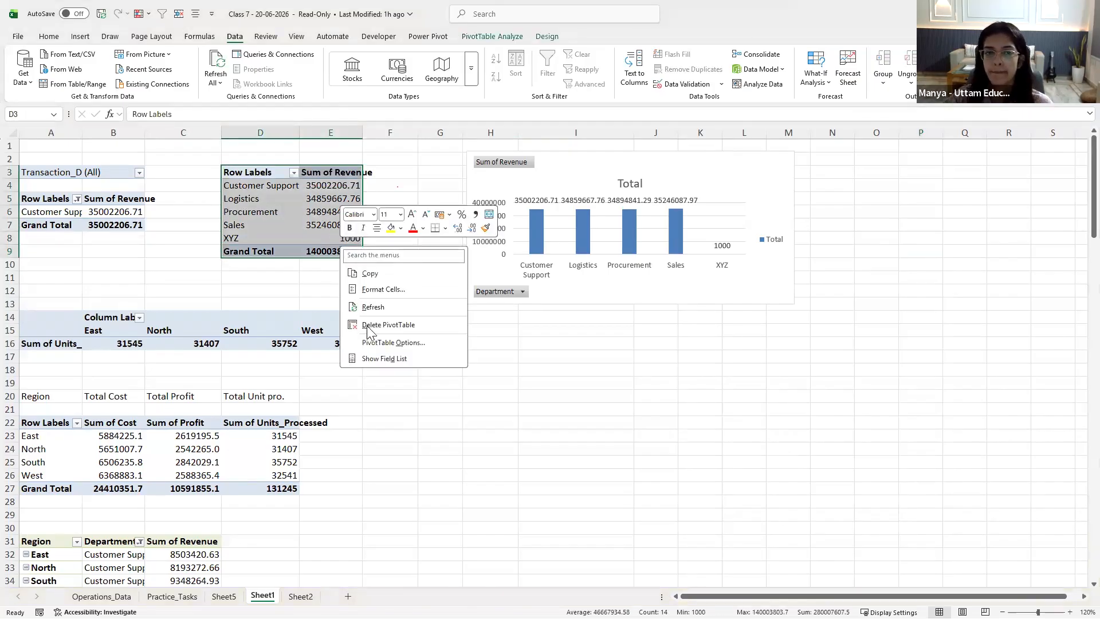
pyautogui.click(393, 343)
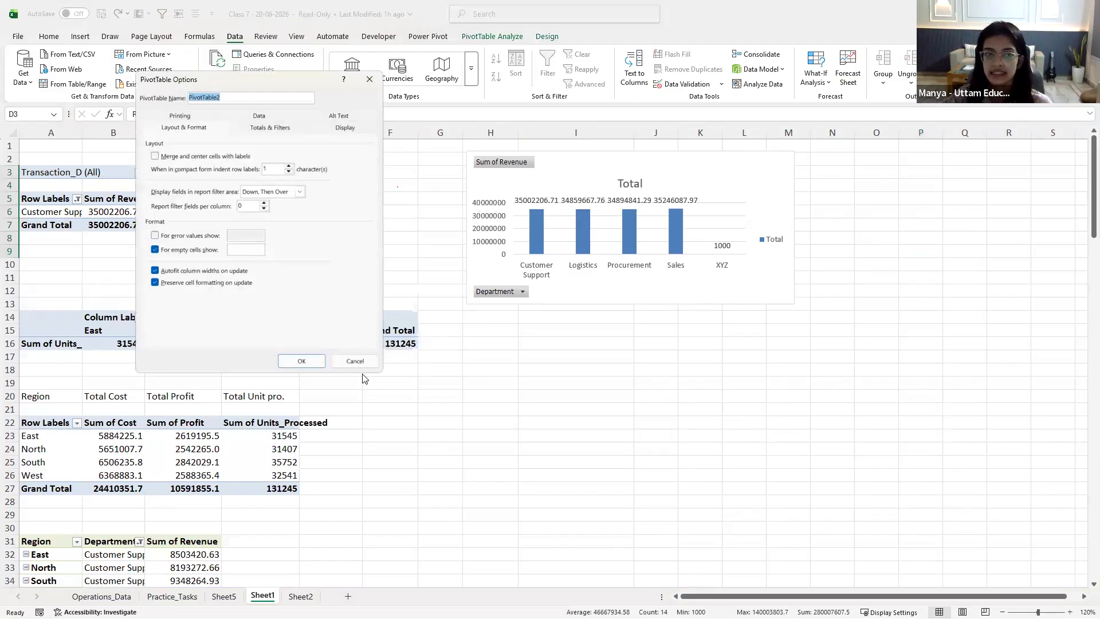
pyautogui.click(368, 79)
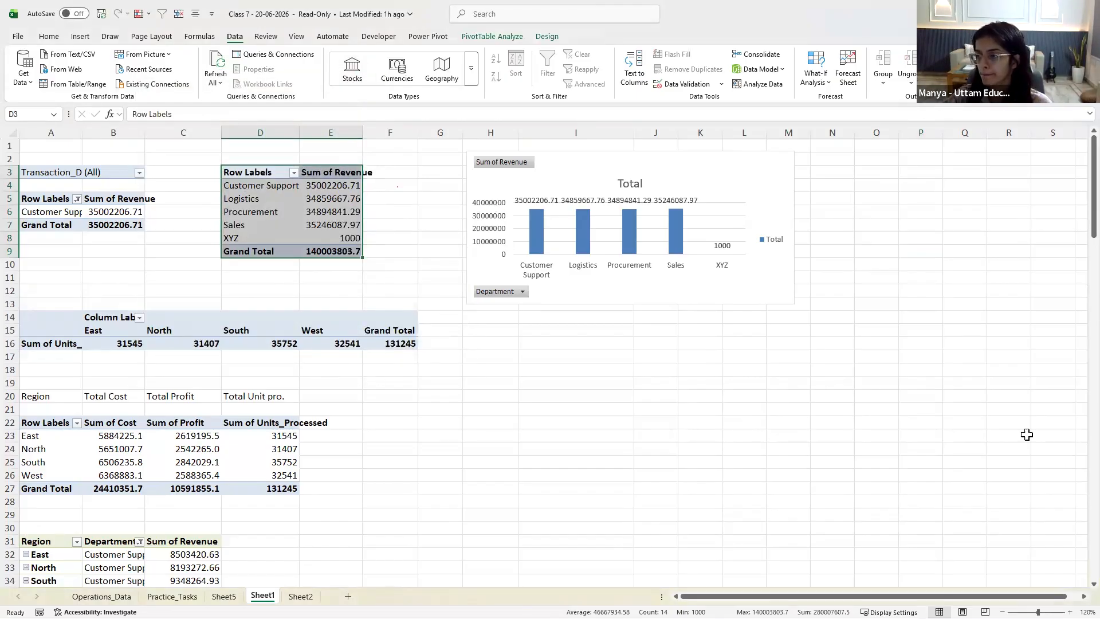
pyautogui.click(575, 424)
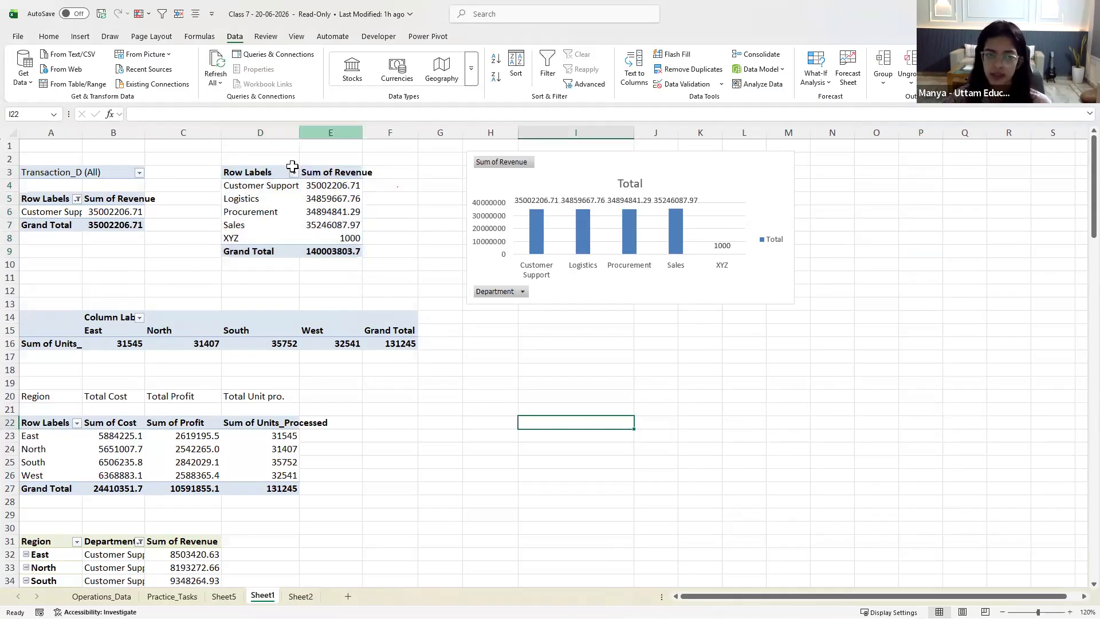
pyautogui.moveTo(269, 169); pyautogui.dragTo(341, 247)
pyautogui.rightClick(341, 252)
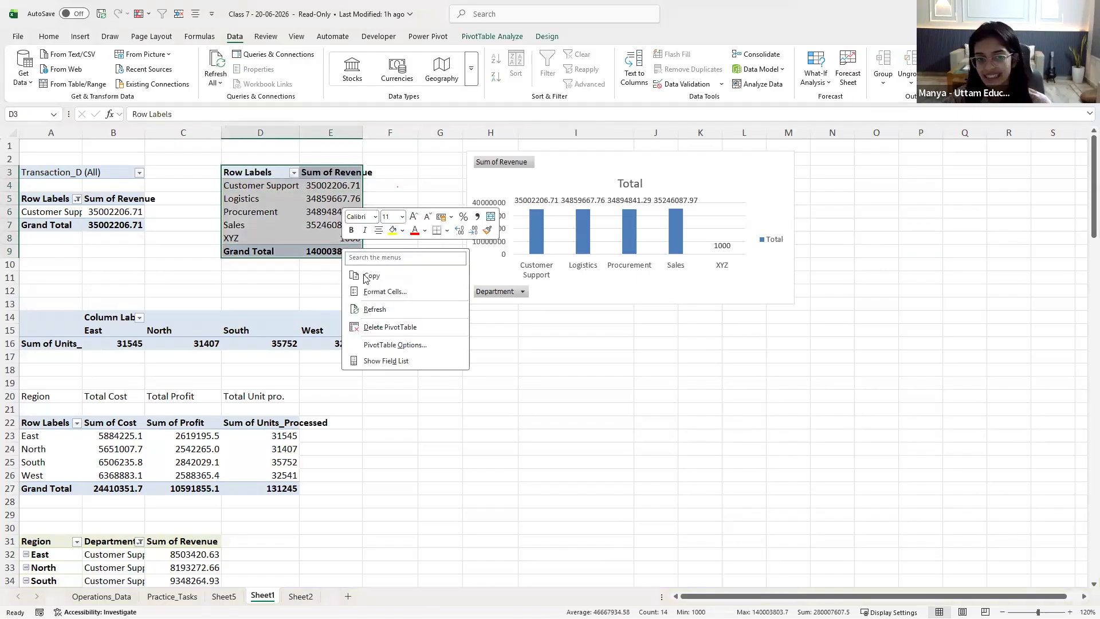
pyautogui.click(398, 347)
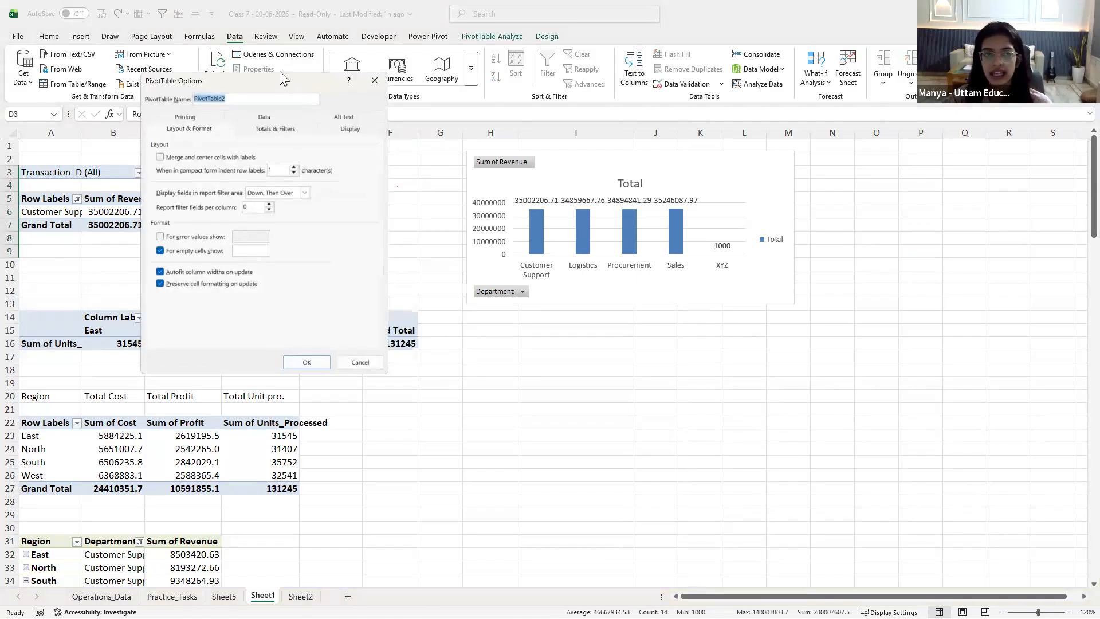
pyautogui.click(630, 165)
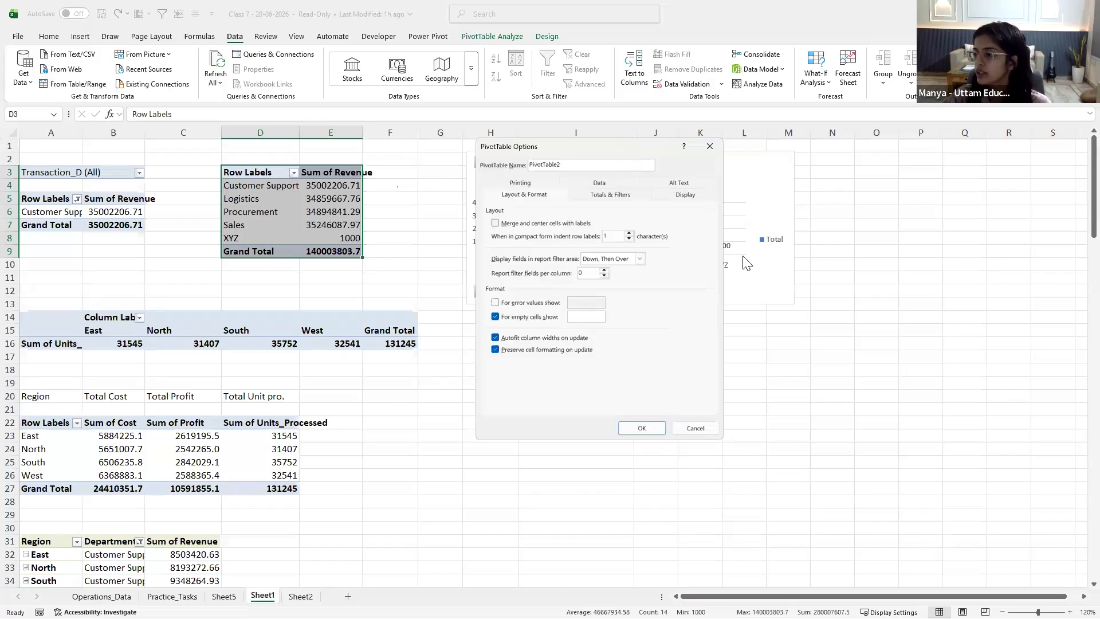
pyautogui.click(702, 429)
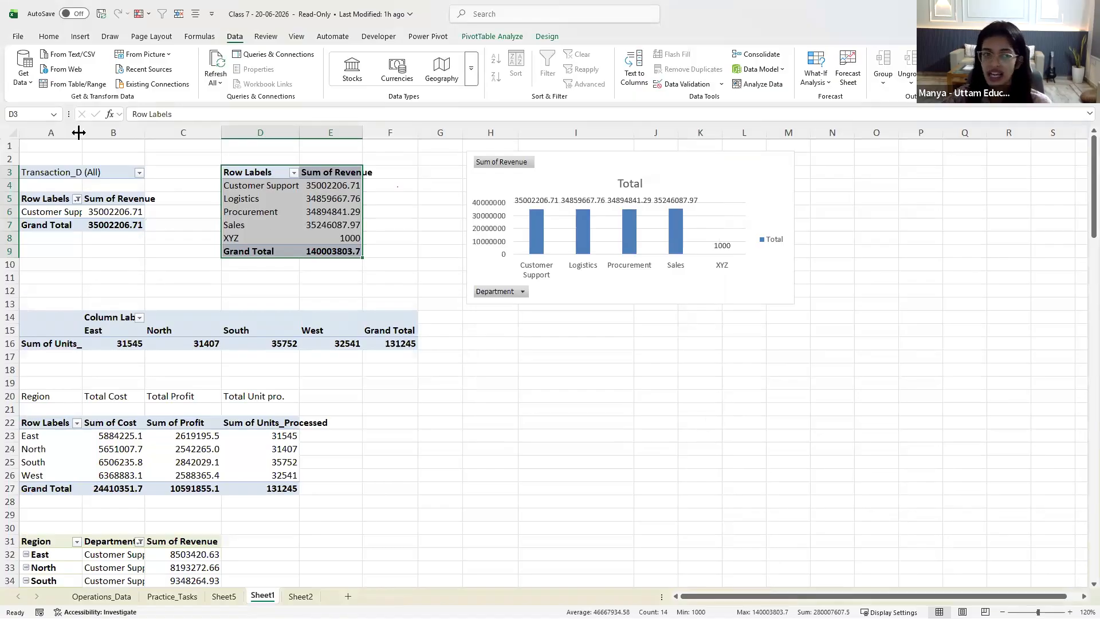
# Group columns A to F of Sheet1 once more
pyautogui.moveTo(70, 133); pyautogui.dragTo(404, 132)
pyautogui.click(882, 77)
pyautogui.click(889, 95)
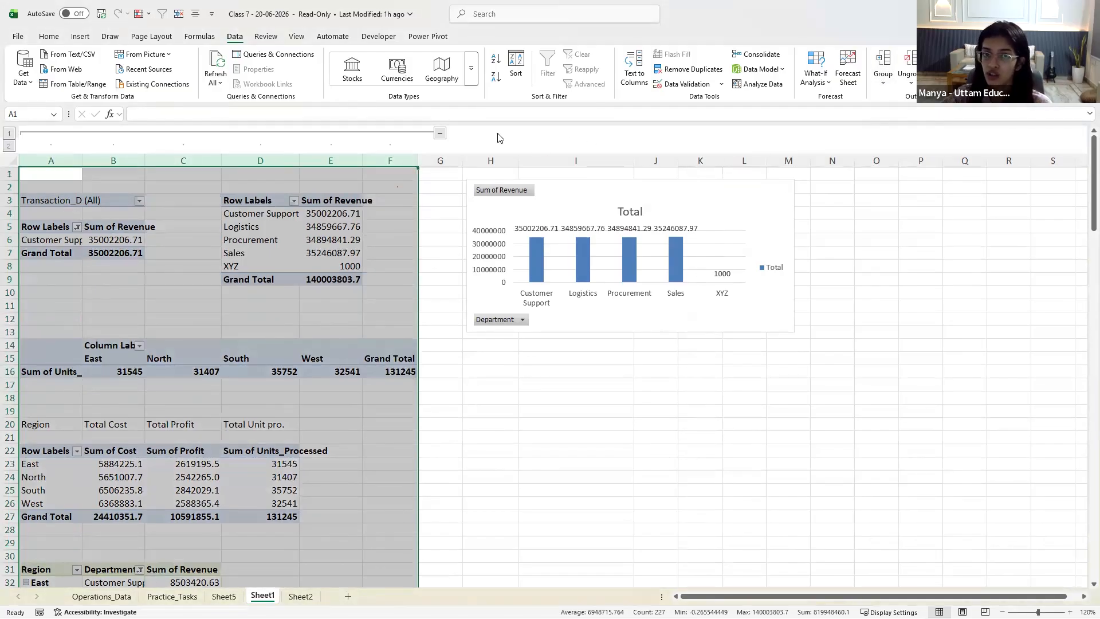
# Collapse and expand the A to F column group twice, and clear its outline
pyautogui.click(440, 133)
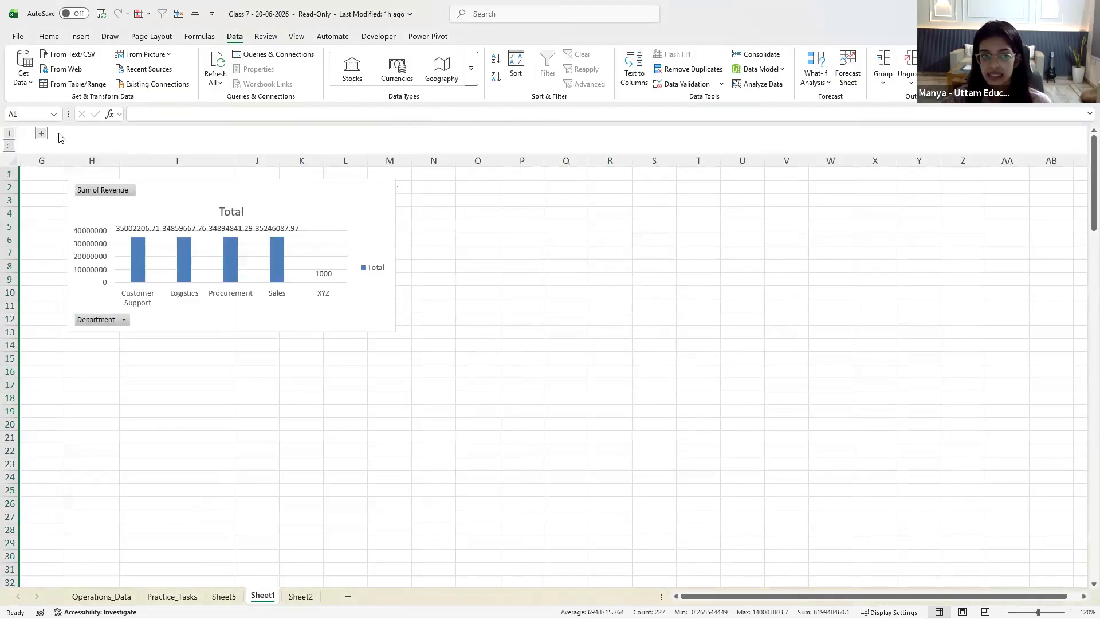
pyautogui.click(40, 132)
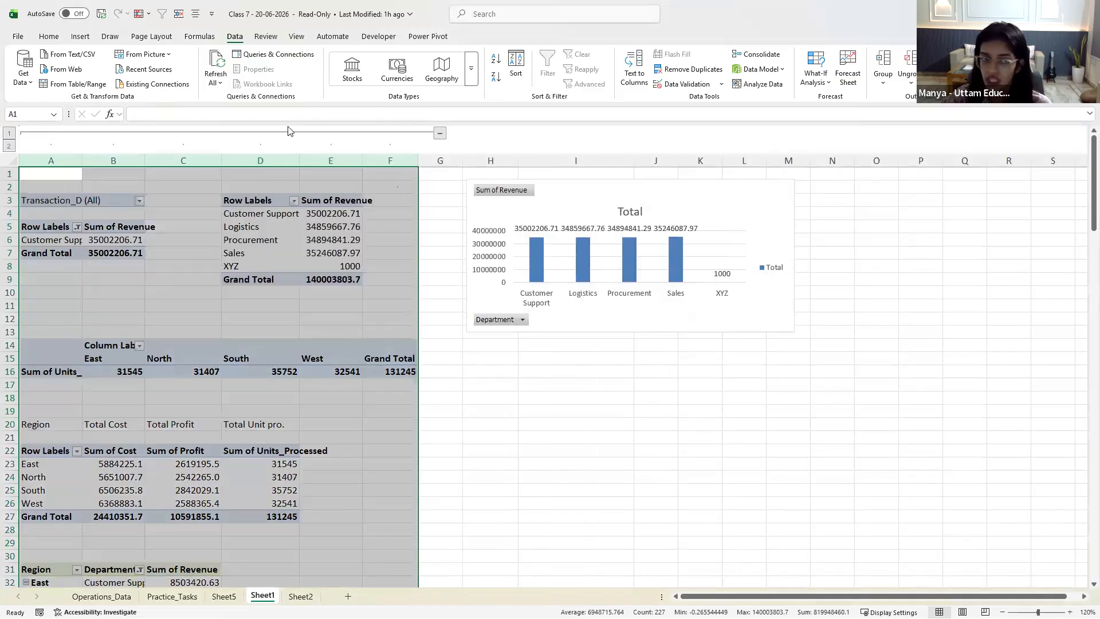
pyautogui.click(439, 133)
pyautogui.click(40, 134)
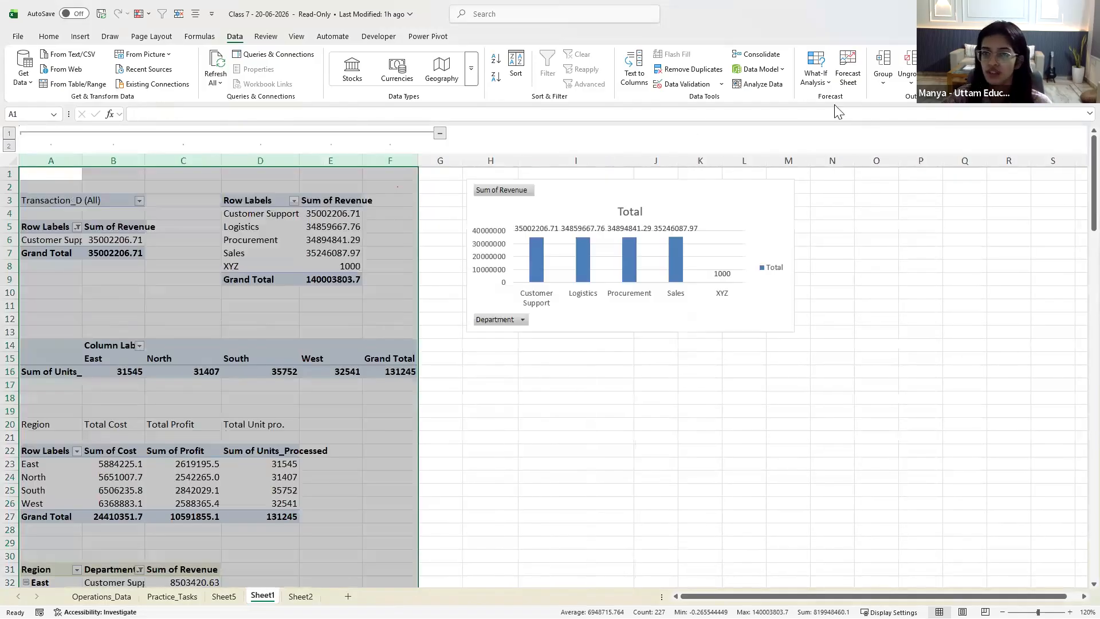
pyautogui.click(911, 82)
pyautogui.click(938, 116)
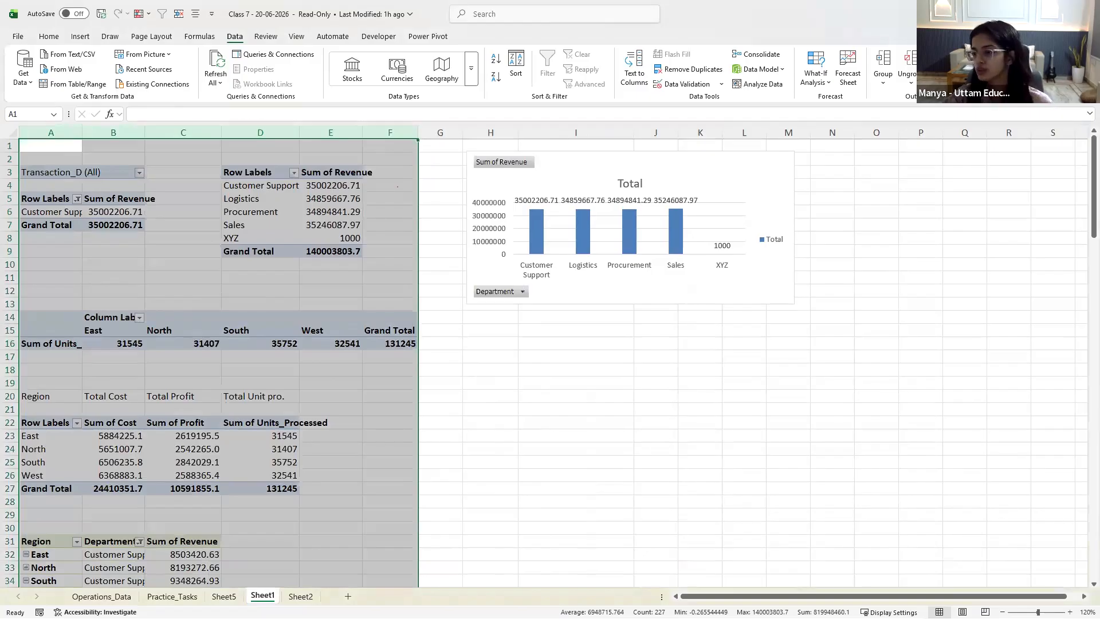
# Switch to File Explorer and open the Class 8 workbook from the Feb Batch folder
pyautogui.hotkey('alt', 'Tab')
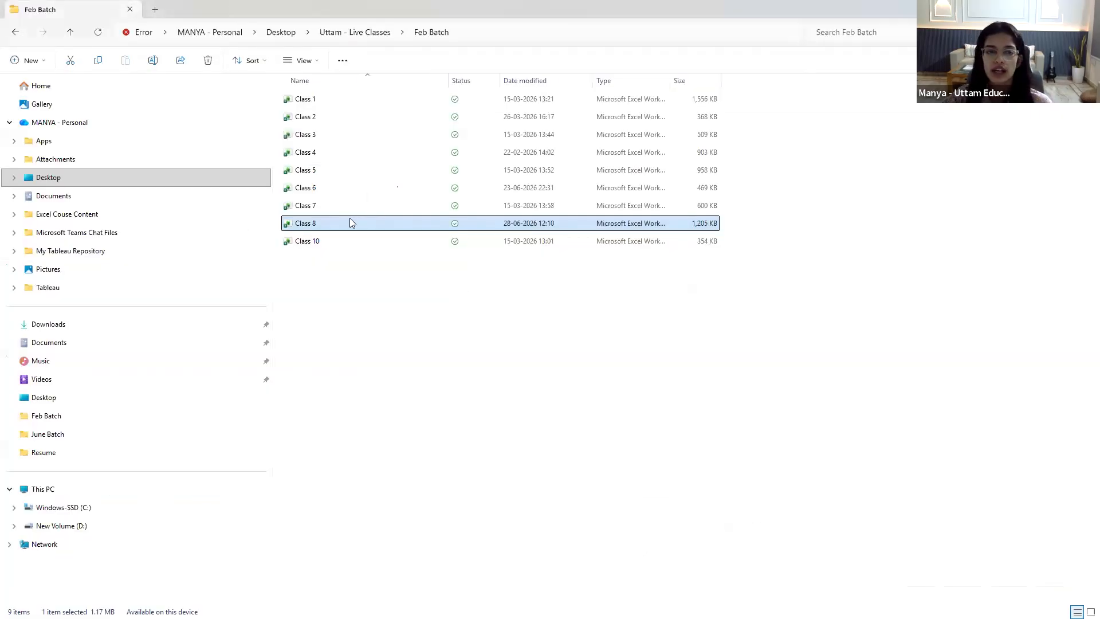
pyautogui.doubleClick(351, 223)
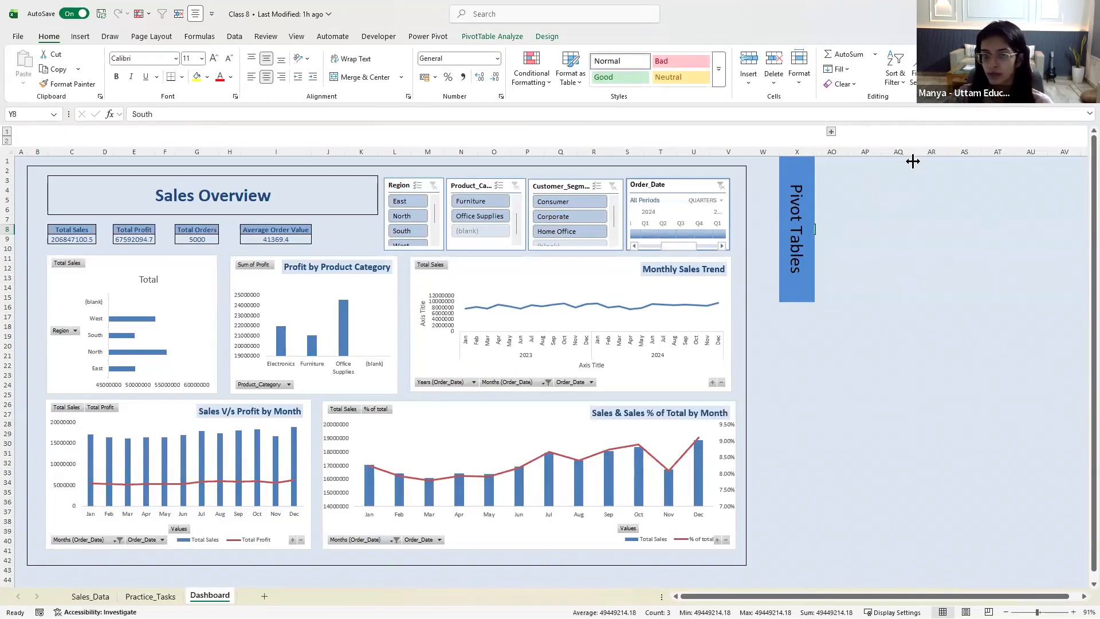
# Expand and collapse the grouped columns holding the source pivot tables beside the Sales Overview dashboard twice
pyautogui.click(830, 132)
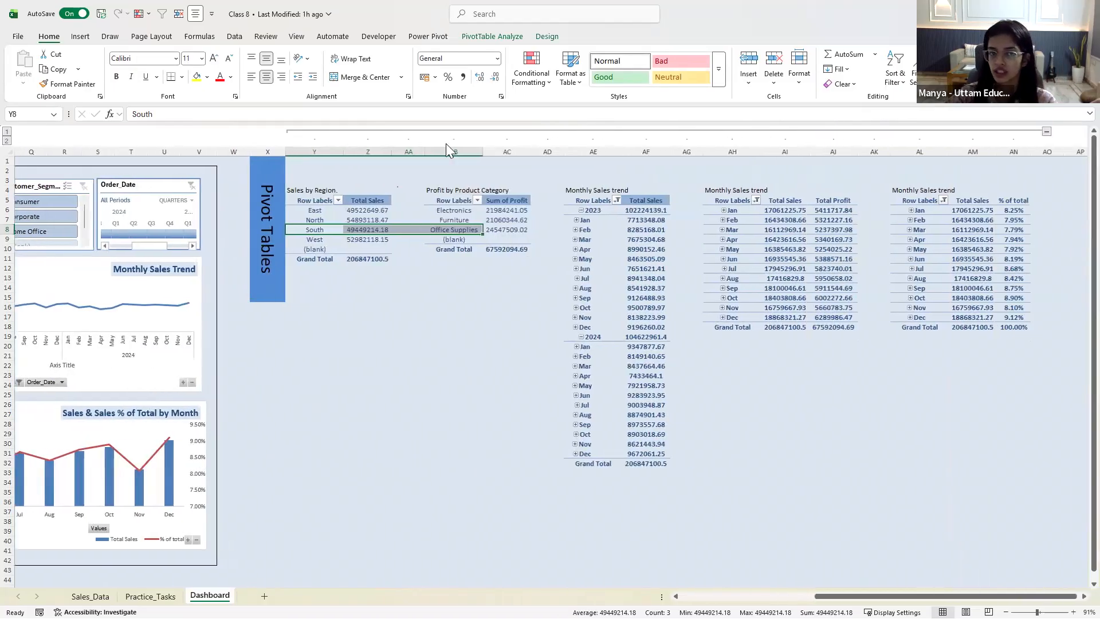
pyautogui.click(1044, 132)
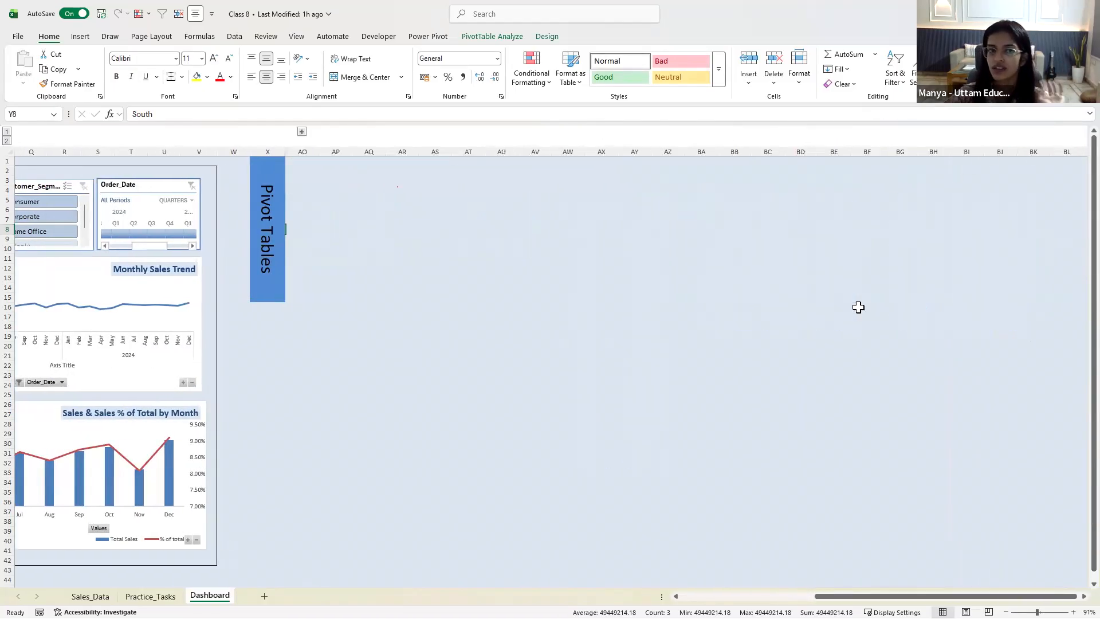
pyautogui.hscroll(-3, 658, 566)
pyautogui.hscroll(-5, 657, 566)
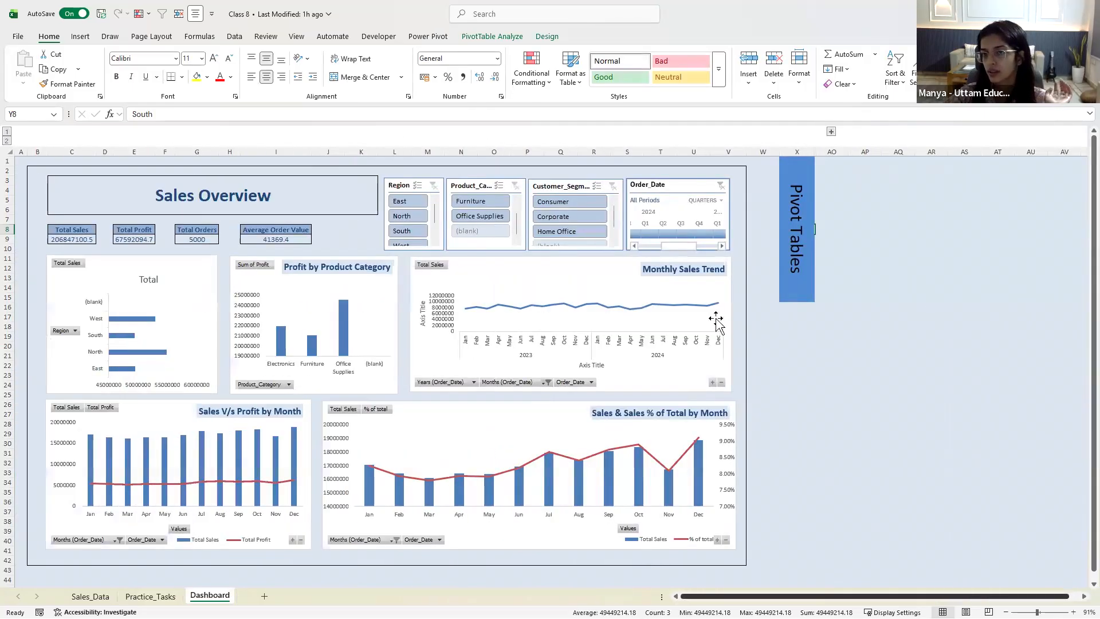
pyautogui.click(830, 131)
pyautogui.hscroll(8, 919, 144)
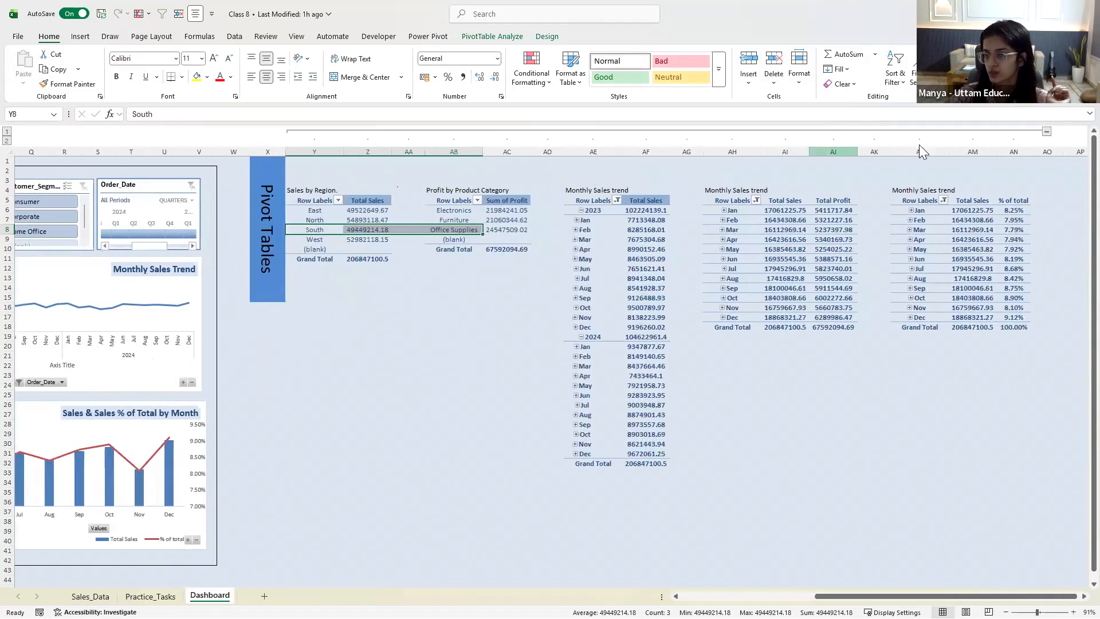
pyautogui.click(1046, 132)
pyautogui.hscroll(-3, 675, 594)
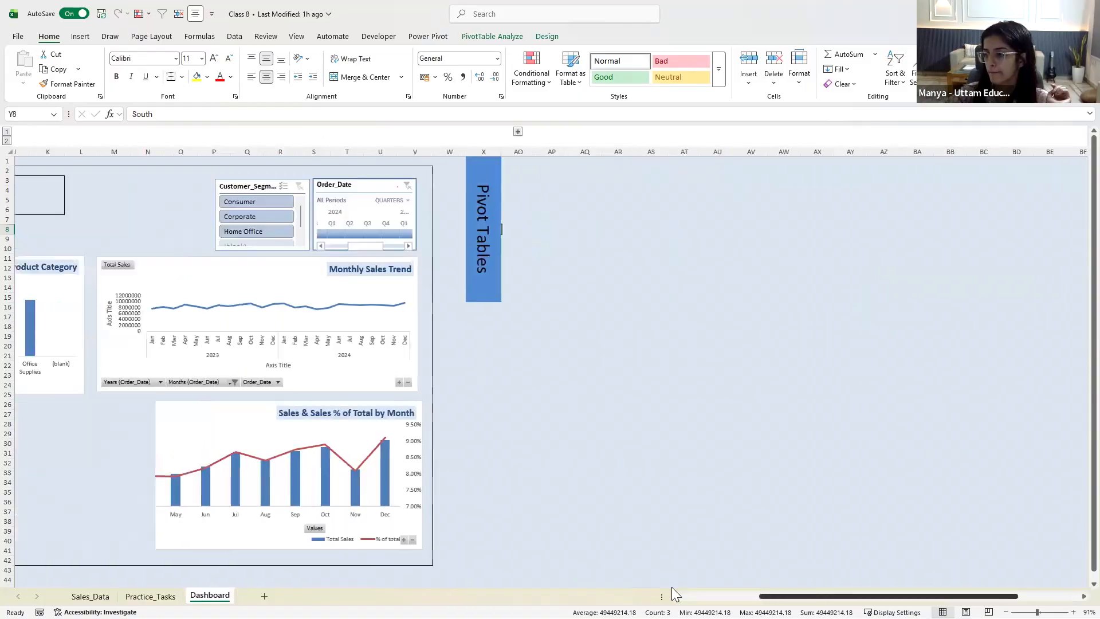
pyautogui.hscroll(-4, 675, 593)
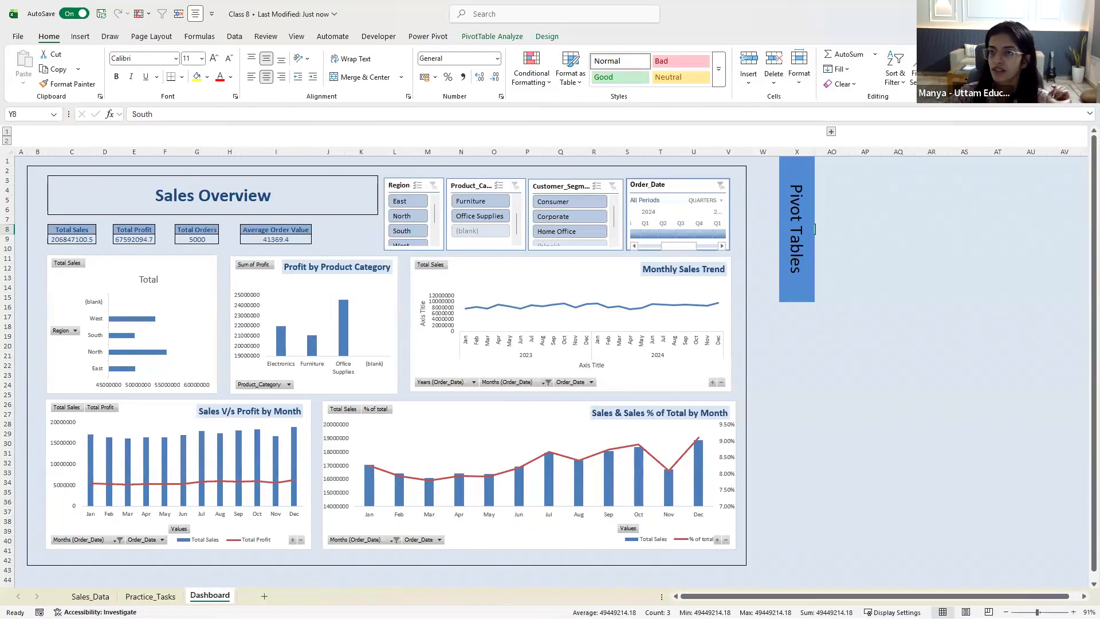
# Switch to the Class 7 workbook and select the two Transaction_Date grouping tasks in B12:B13 of the Practice_Tasks sheet
pyautogui.click(791, 245)
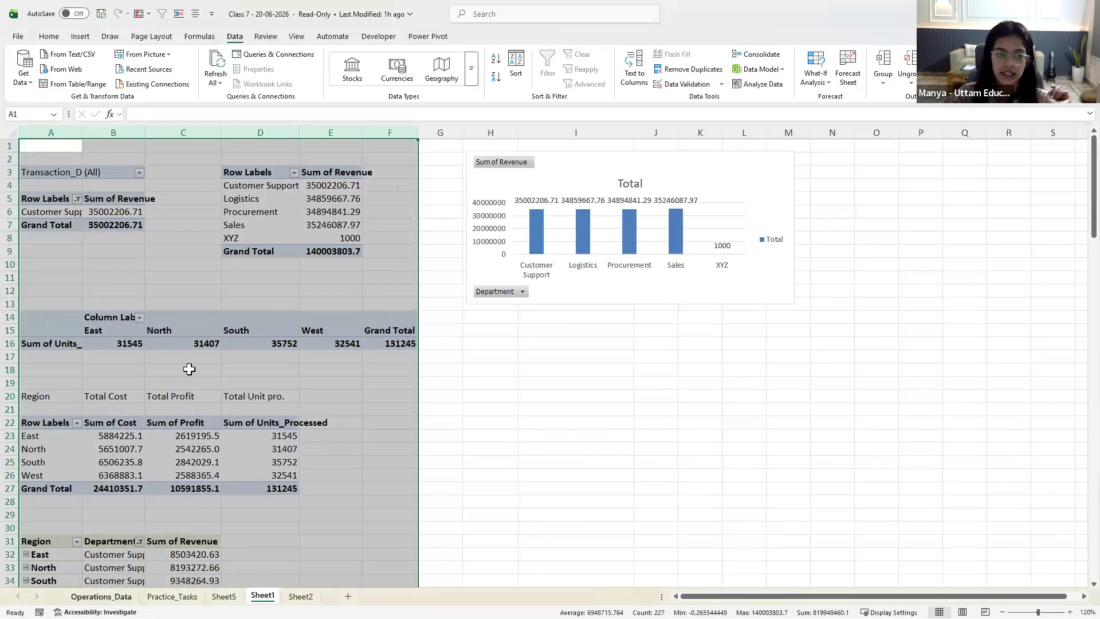
pyautogui.click(102, 596)
pyautogui.click(172, 595)
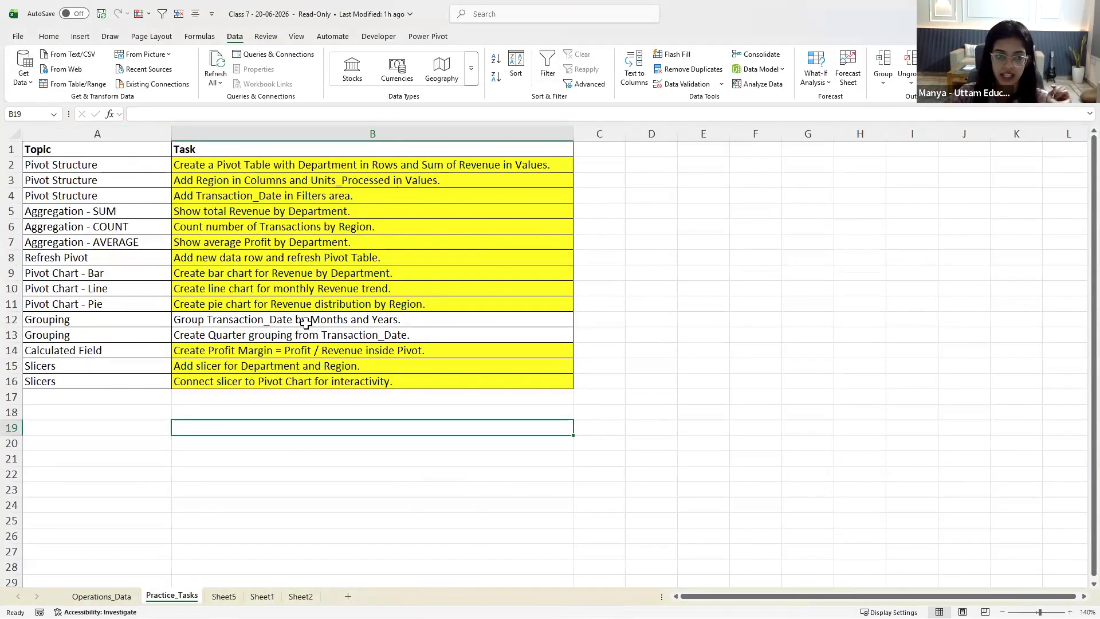
pyautogui.moveTo(298, 319); pyautogui.dragTo(298, 329)
pyautogui.click(50, 37)
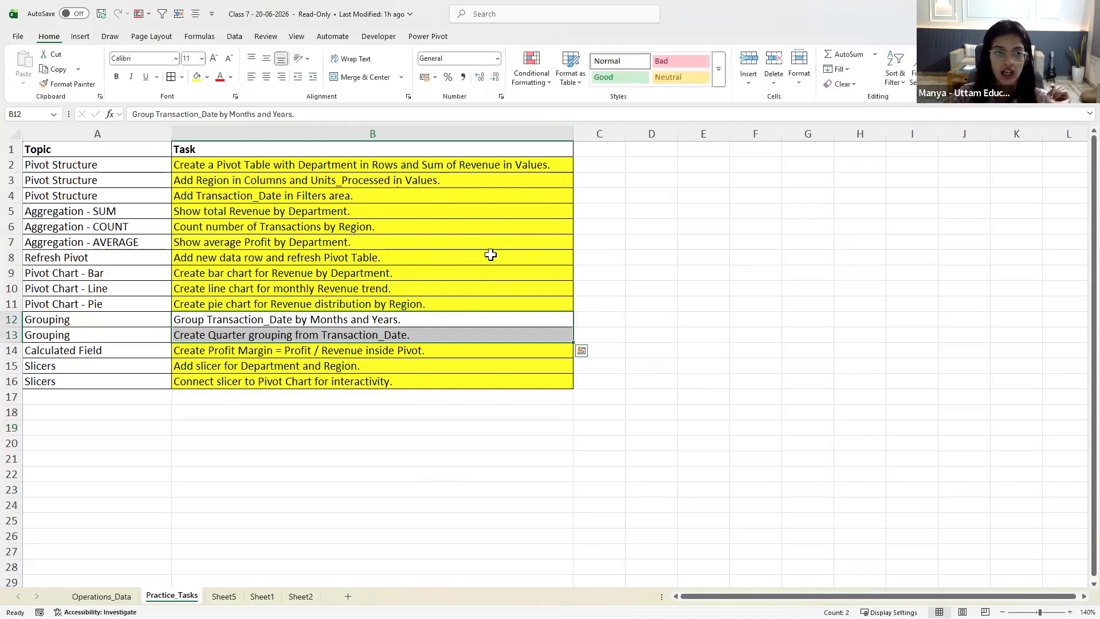
pyautogui.moveTo(549, 321)
pyautogui.mouseDown()
pyautogui.moveTo(605, 323)
pyautogui.moveTo(543, 330)
pyautogui.mouseUp()
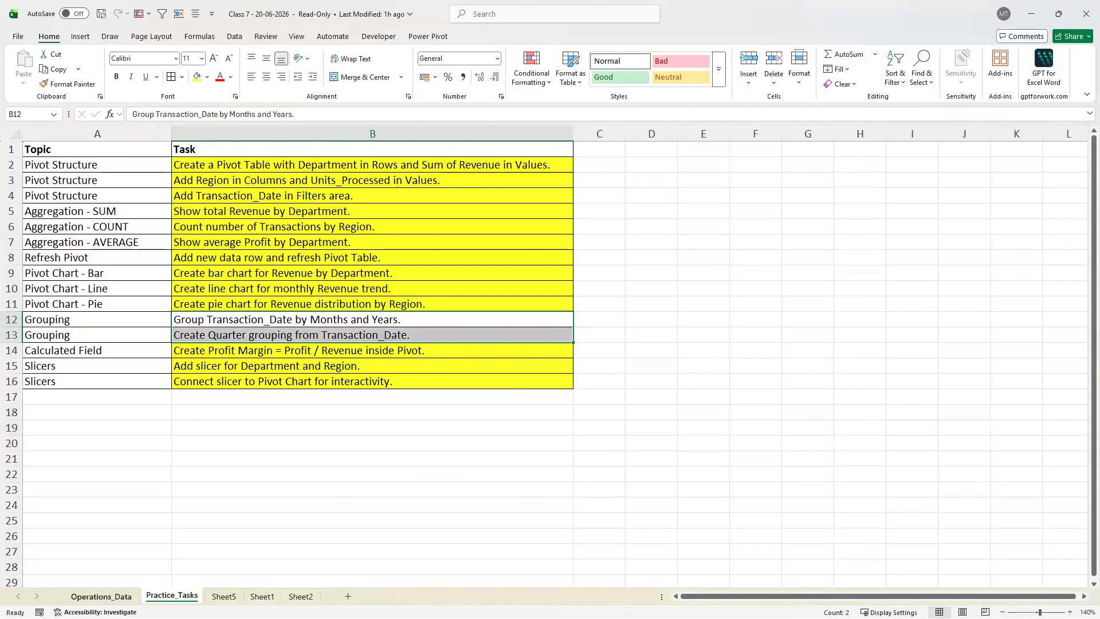
# Return to the first rows of the Operations_Data sheet and narrow the Transaction_ID column
pyautogui.hotkey('ctrl', 'pageup')
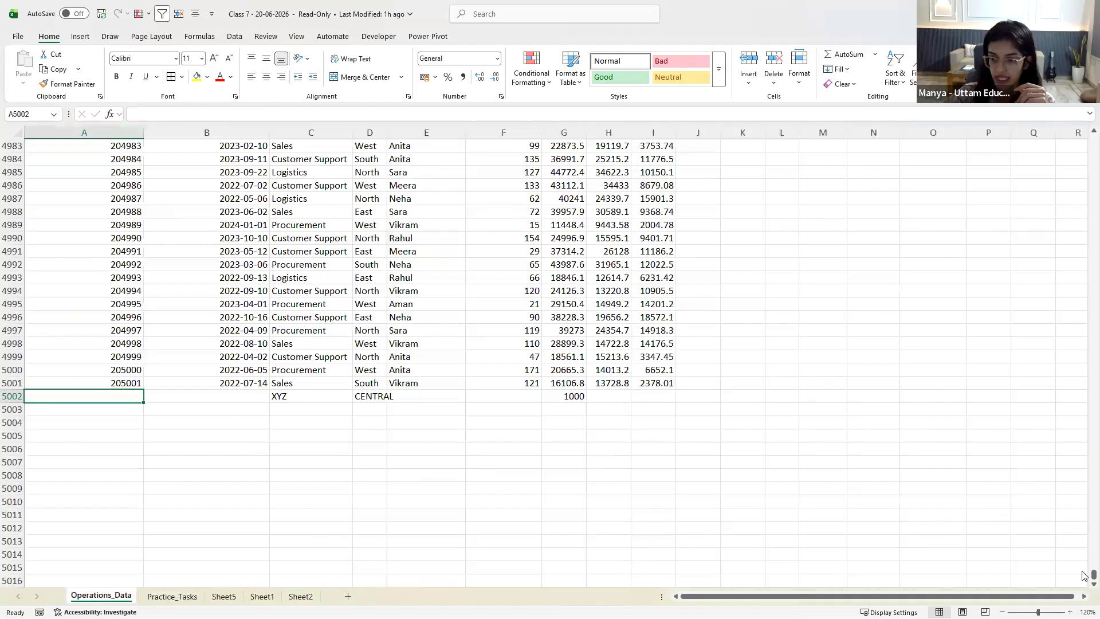
pyautogui.scroll(20, 1084, 267)
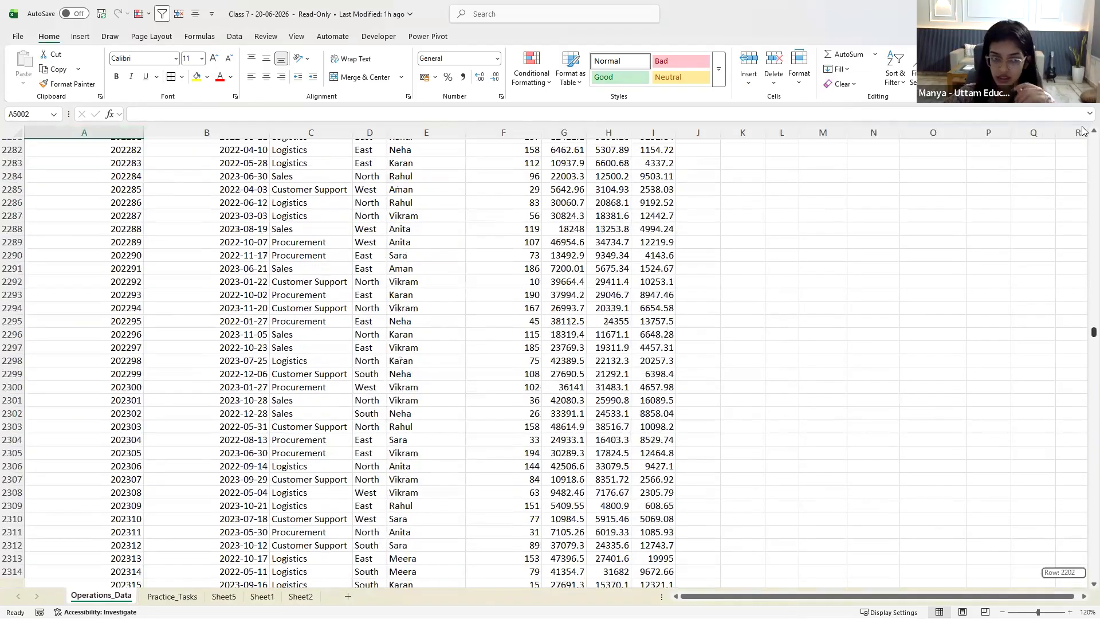
pyautogui.moveTo(139, 126); pyautogui.dragTo(106, 126)
pyautogui.click(372, 211)
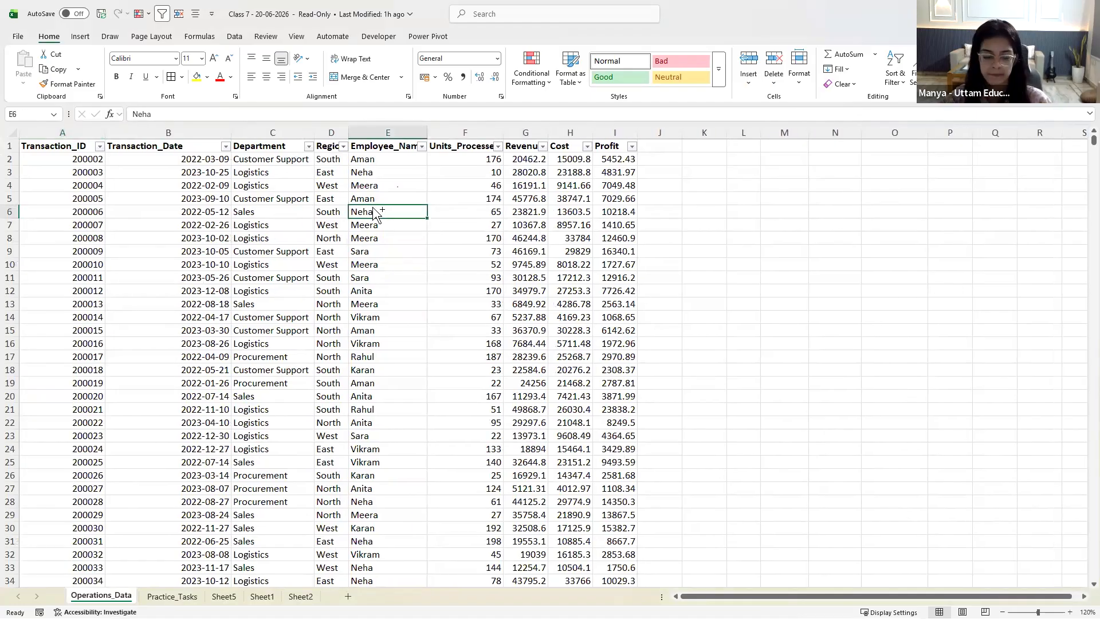
# Save the read-only workbook as "Copy of Class 7 - 20-06-2026" in the June Batch folder
pyautogui.hotkey('ctrl', 's')
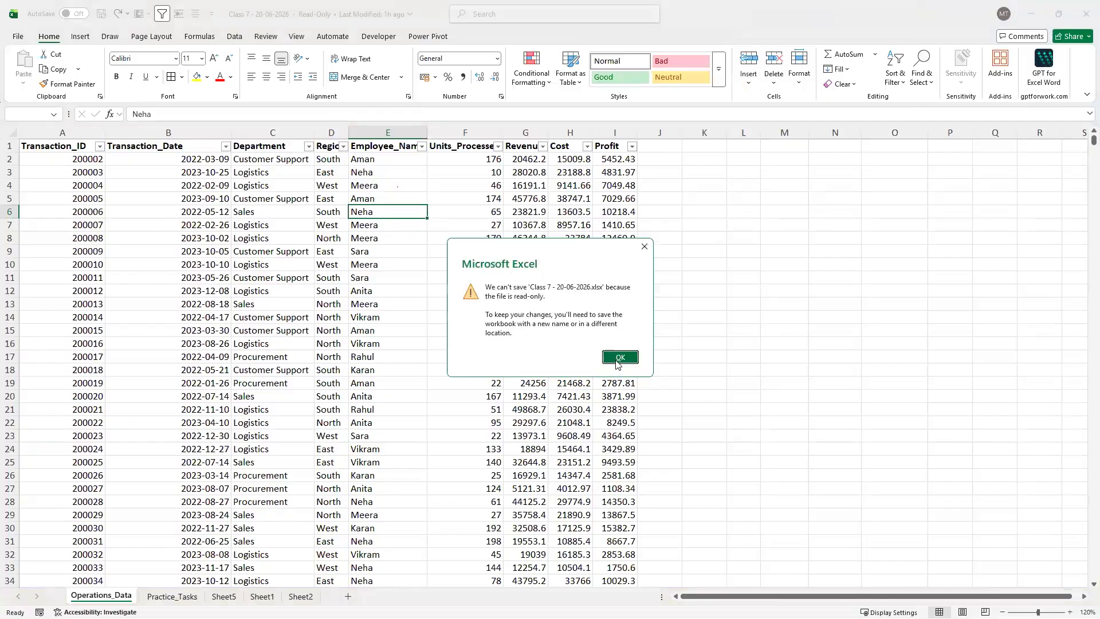
pyautogui.click(619, 358)
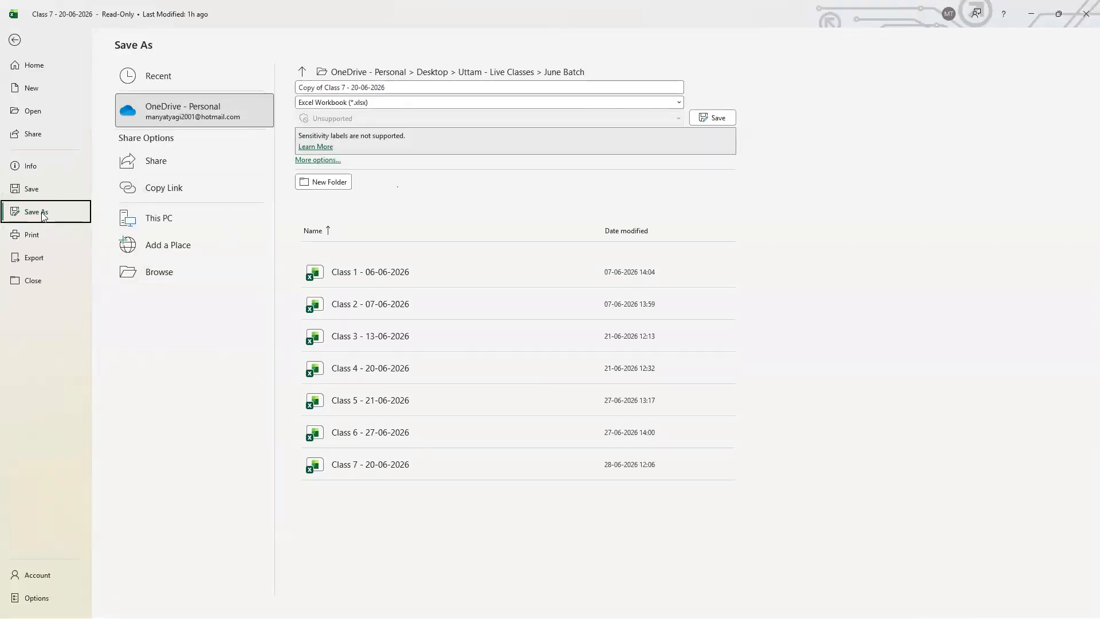
pyautogui.click(325, 181)
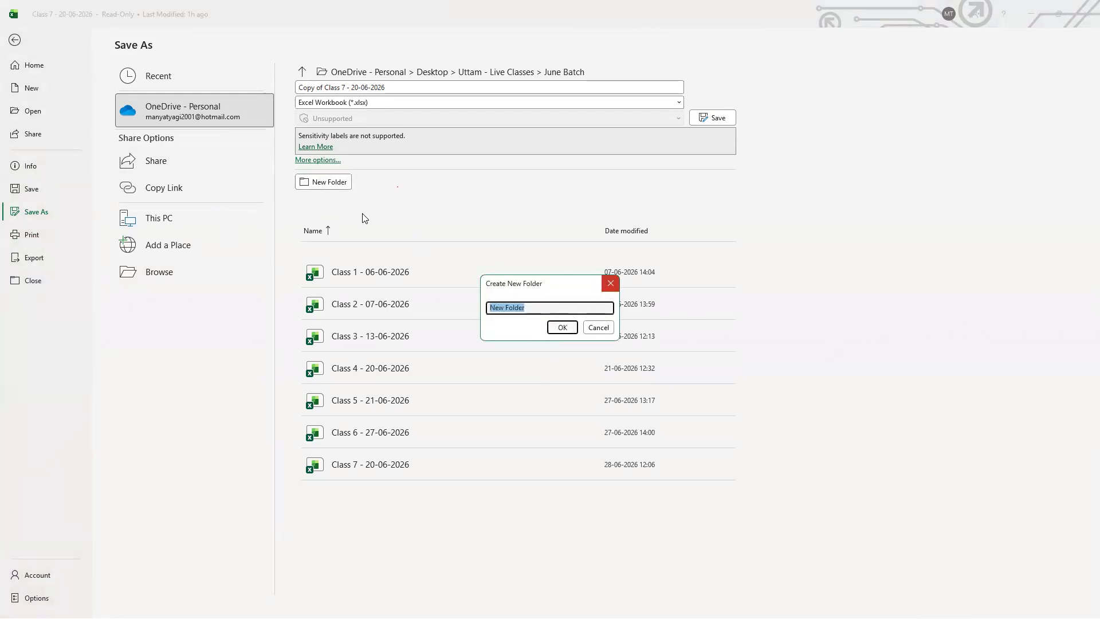
pyautogui.press('Escape')
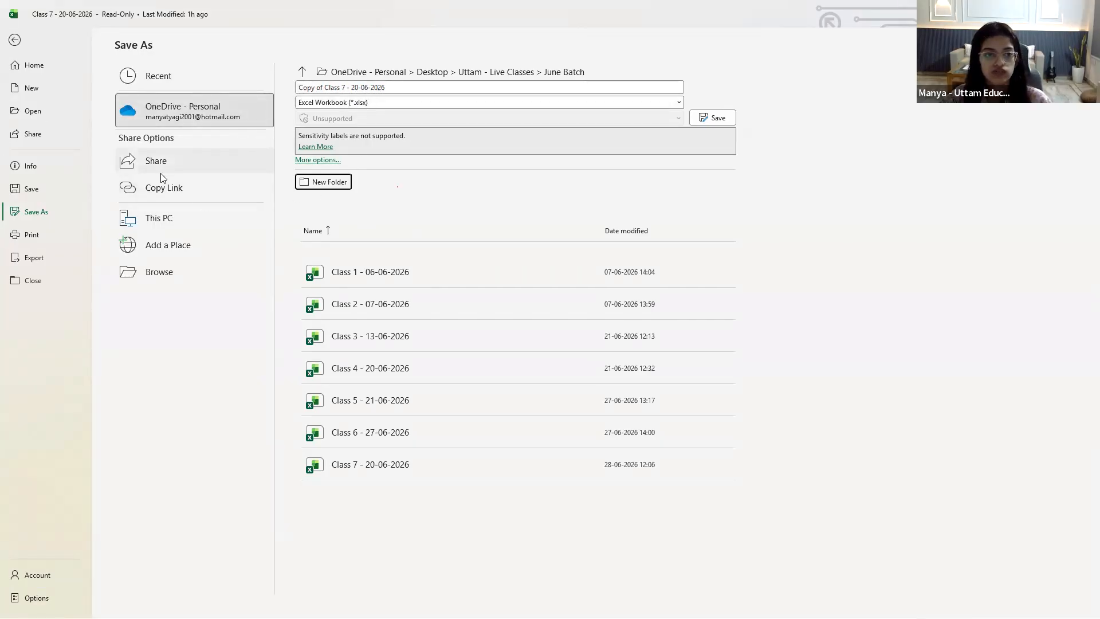
pyautogui.click(167, 277)
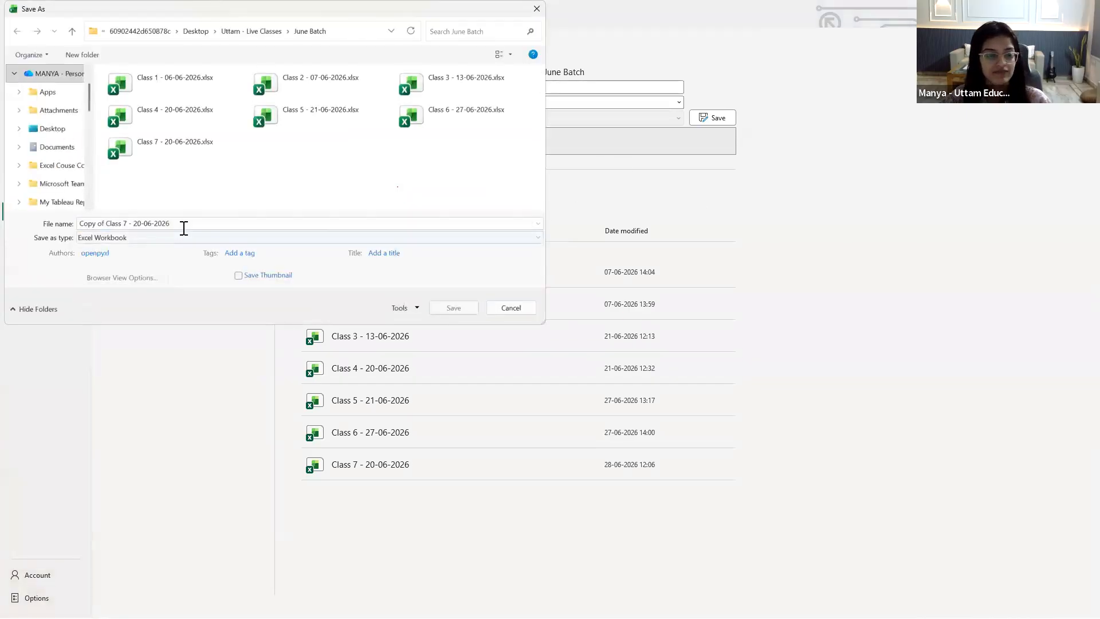
pyautogui.click(451, 309)
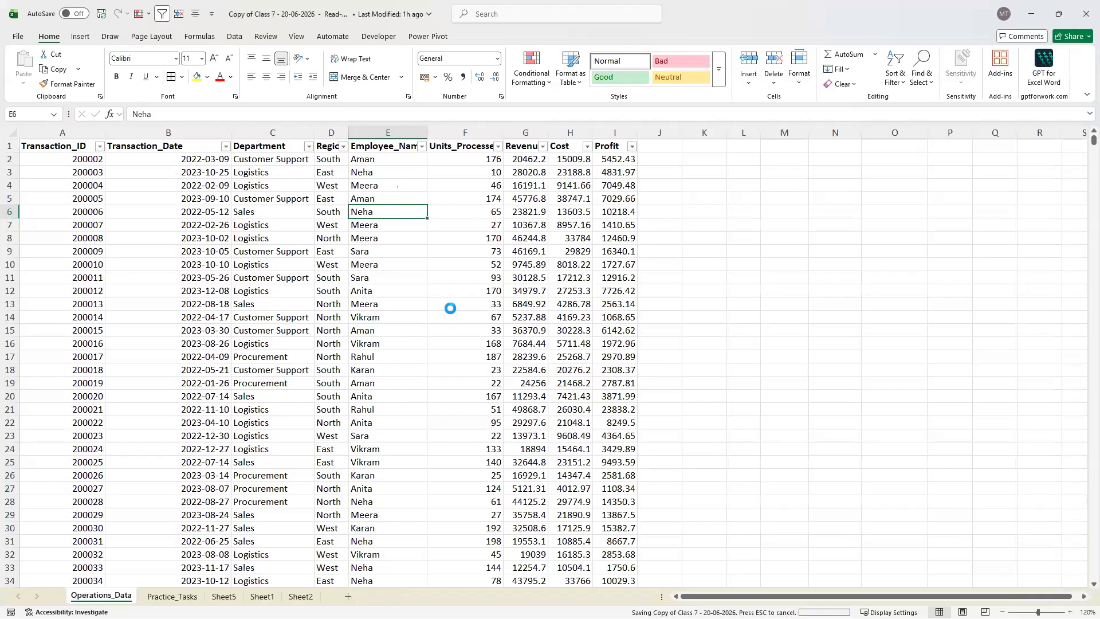
pyautogui.click(624, 275)
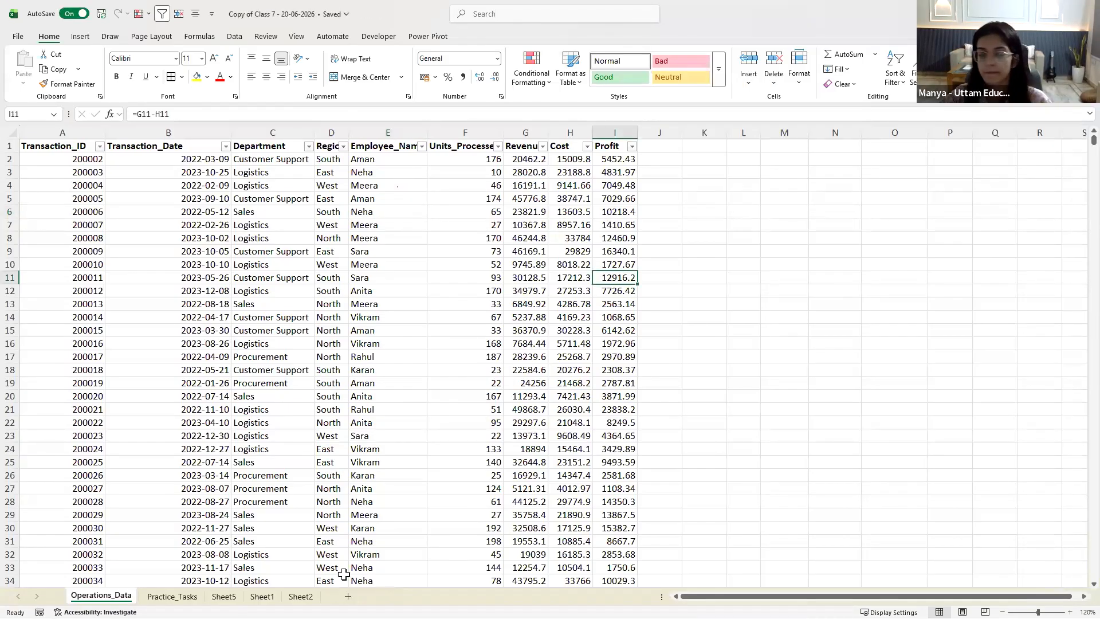
# Go to the slicers beside the Region profit pivot on Sheet1 and clear the Department slicer's filter
pyautogui.click(174, 596)
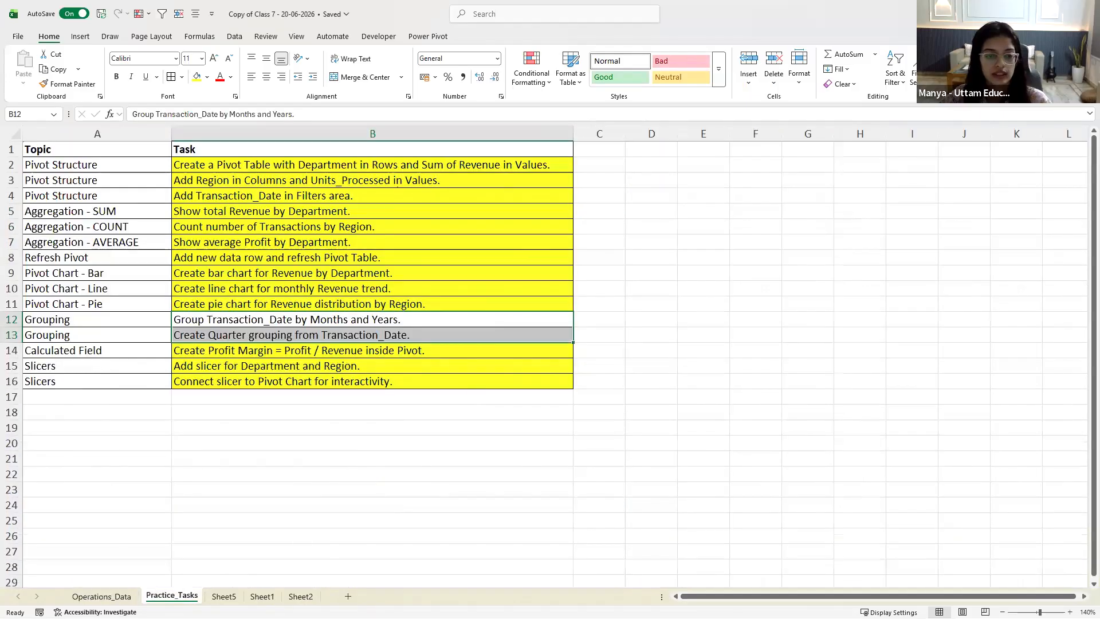
pyautogui.click(224, 596)
pyautogui.click(263, 596)
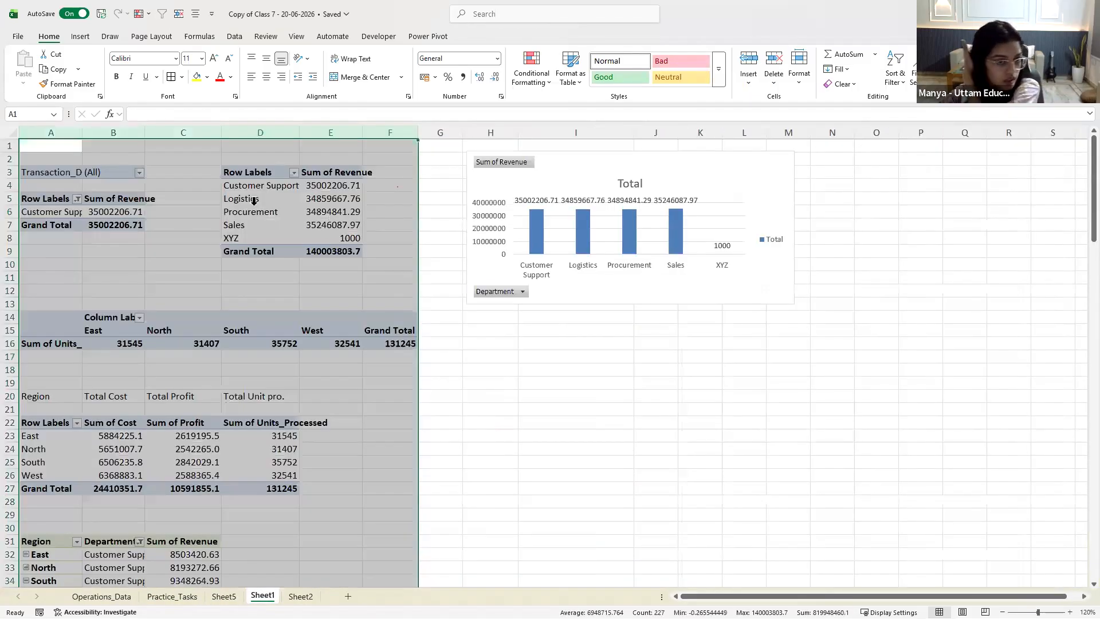
pyautogui.scroll(-20, 372, 298)
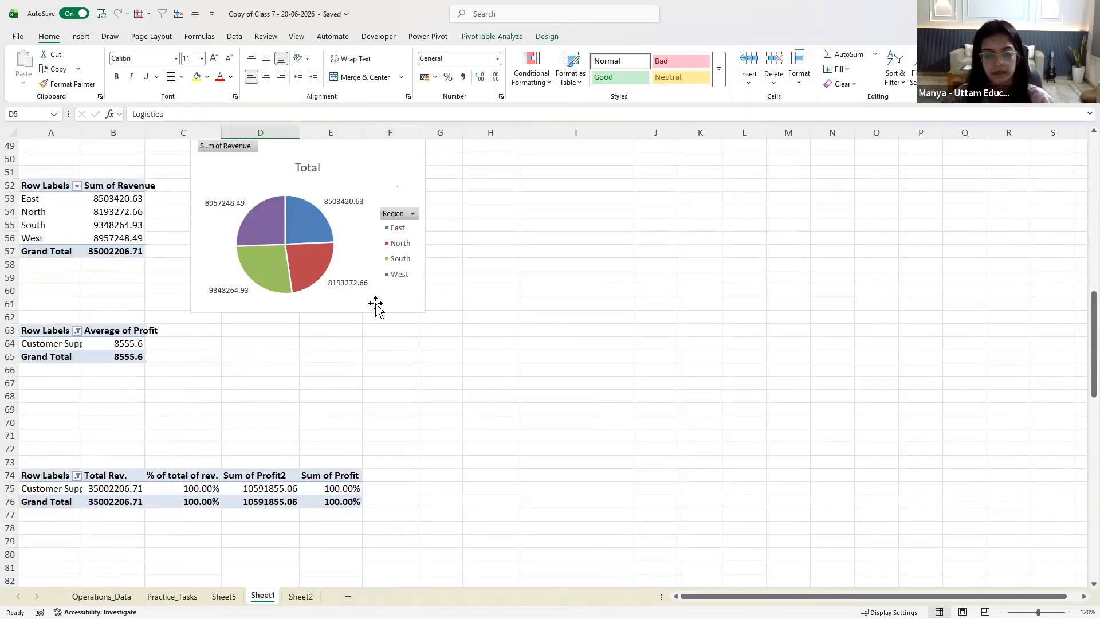
pyautogui.scroll(-16, 374, 304)
pyautogui.scroll(6, 370, 302)
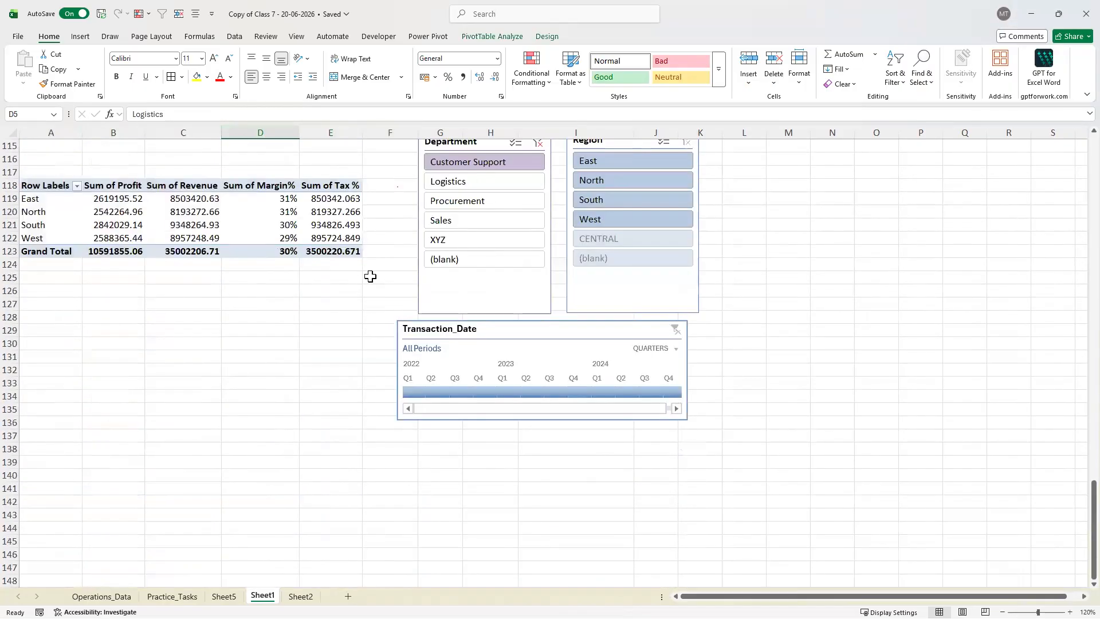
pyautogui.click(302, 355)
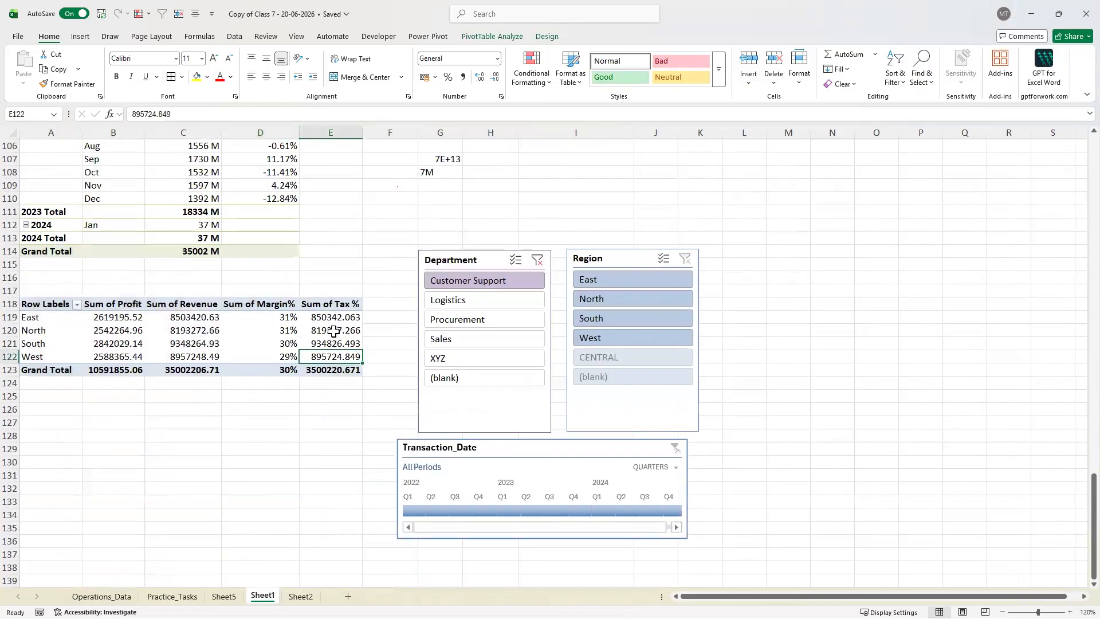
pyautogui.click(541, 260)
pyautogui.click(511, 216)
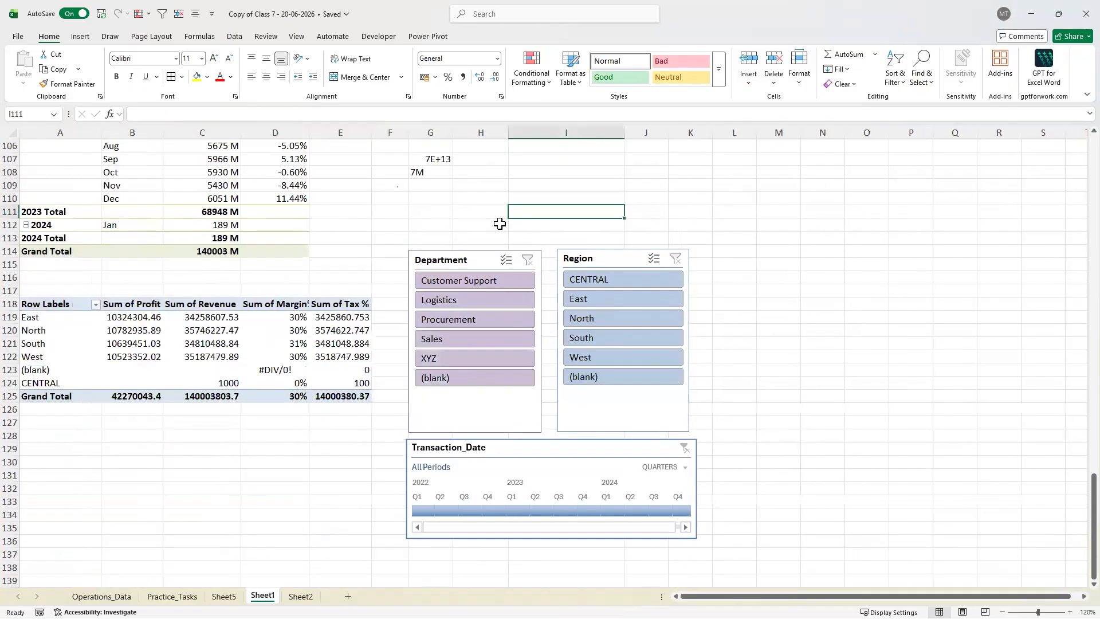
# Check the Department slicer's report connections, cancel without changes, and select the slicer again
pyautogui.click(480, 259)
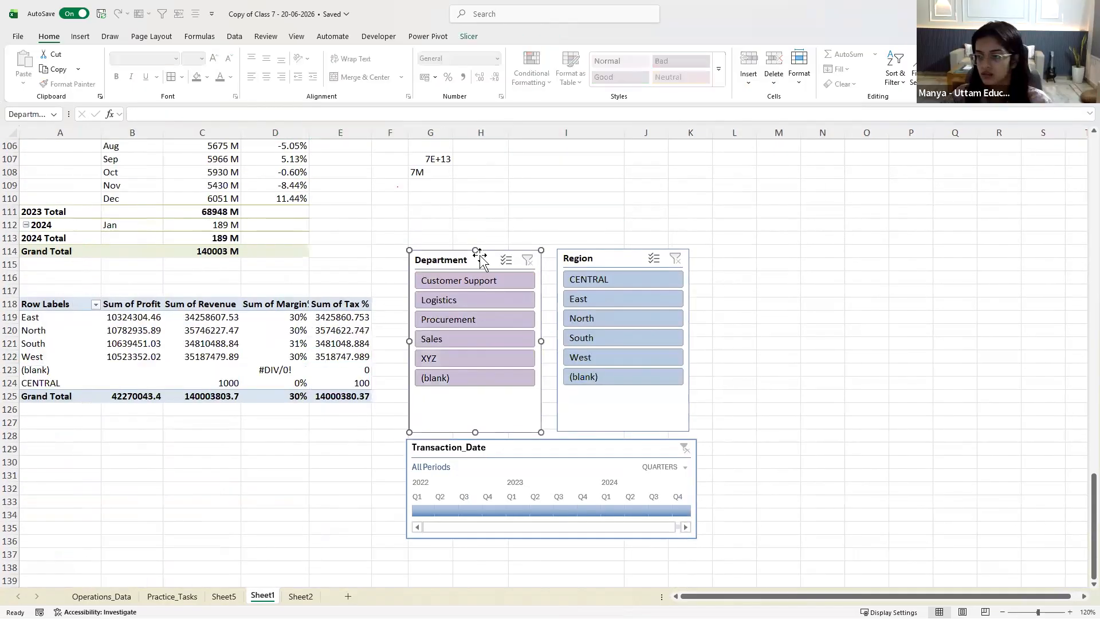
pyautogui.click(468, 36)
pyautogui.click(111, 82)
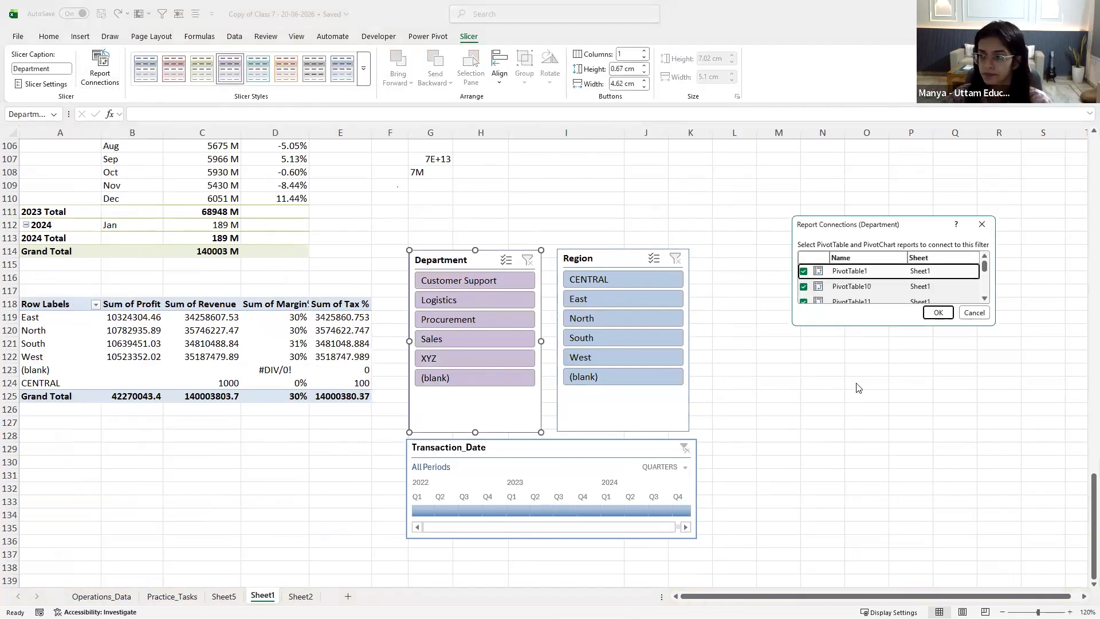
pyautogui.click(974, 312)
pyautogui.click(953, 410)
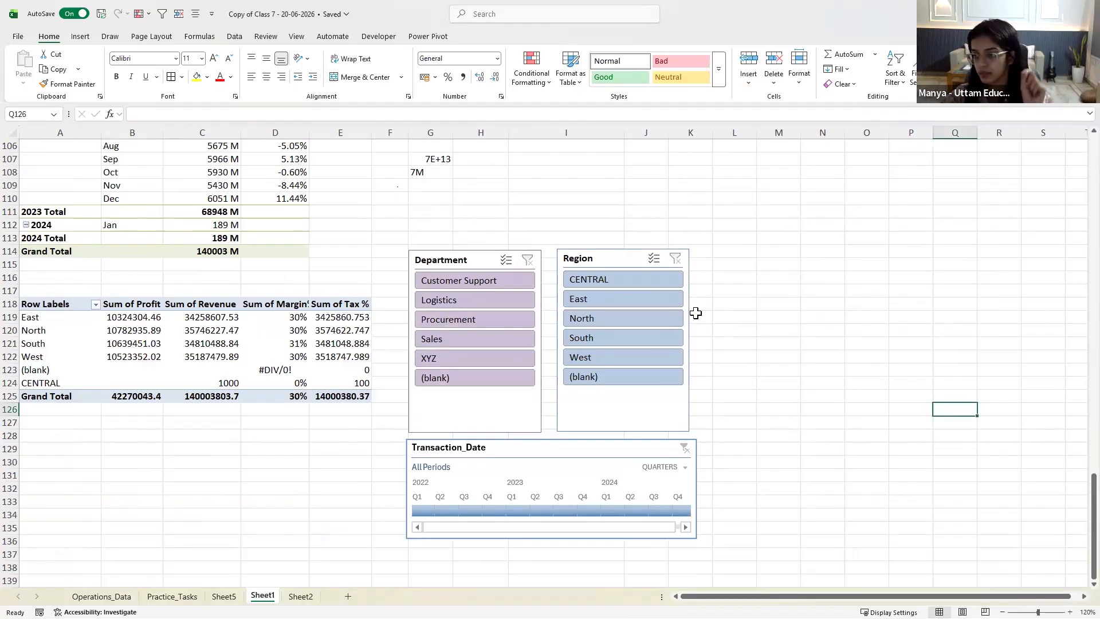
pyautogui.click(489, 261)
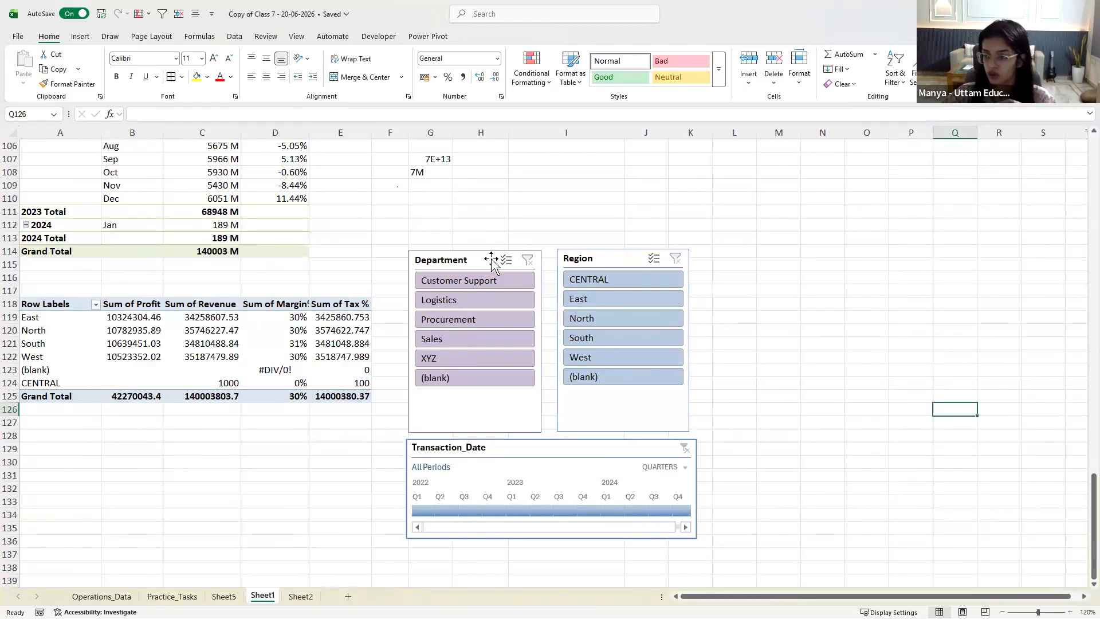
pyautogui.click(982, 235)
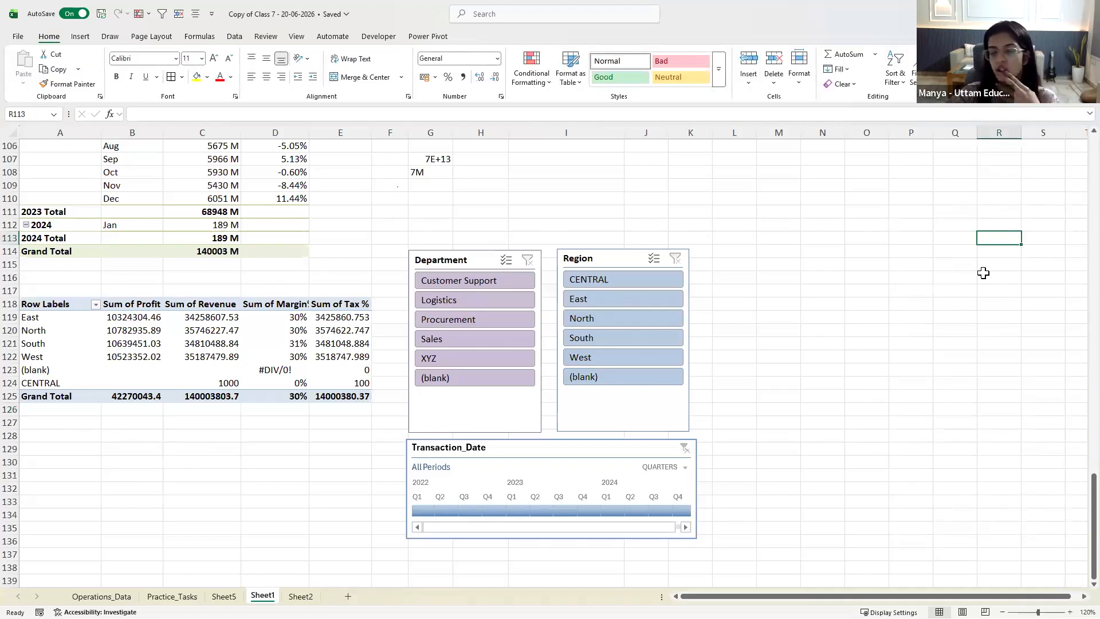
pyautogui.click(487, 259)
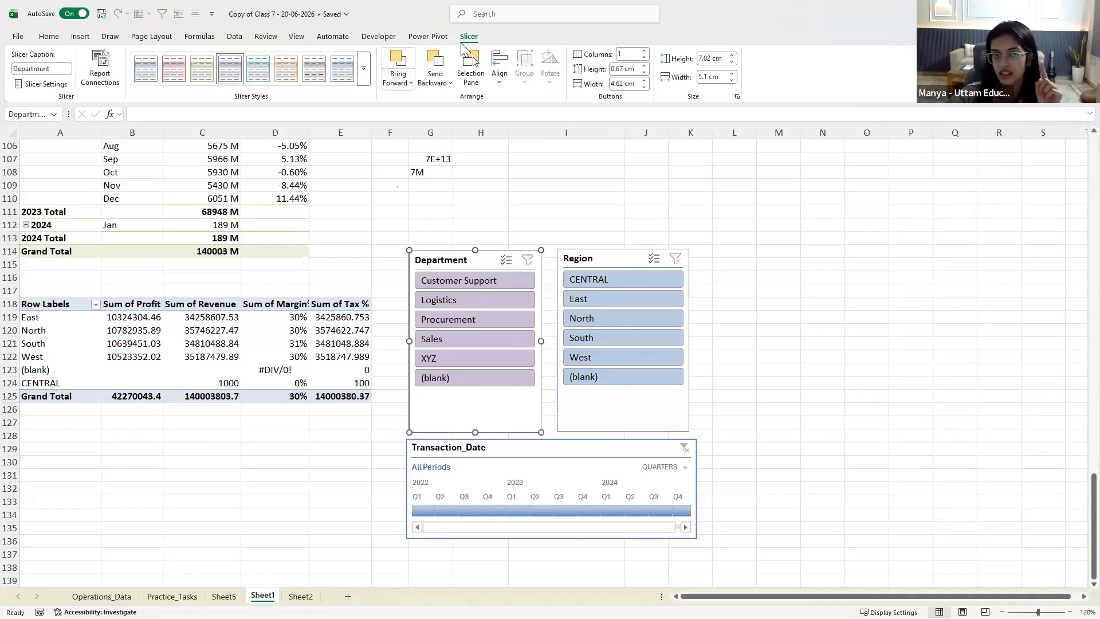
# Select the Region profit pivot and the Sum of Revenue pie chart on Sheet1 to view their contextual tools, then deselect the chart
pyautogui.click(74, 320)
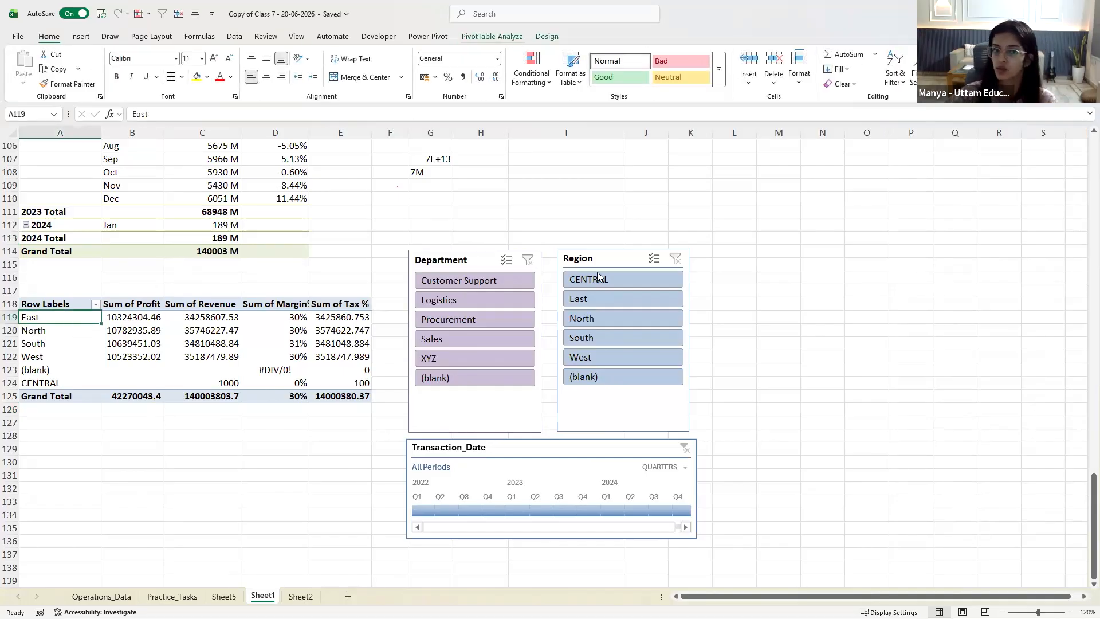
pyautogui.scroll(20, 655, 245)
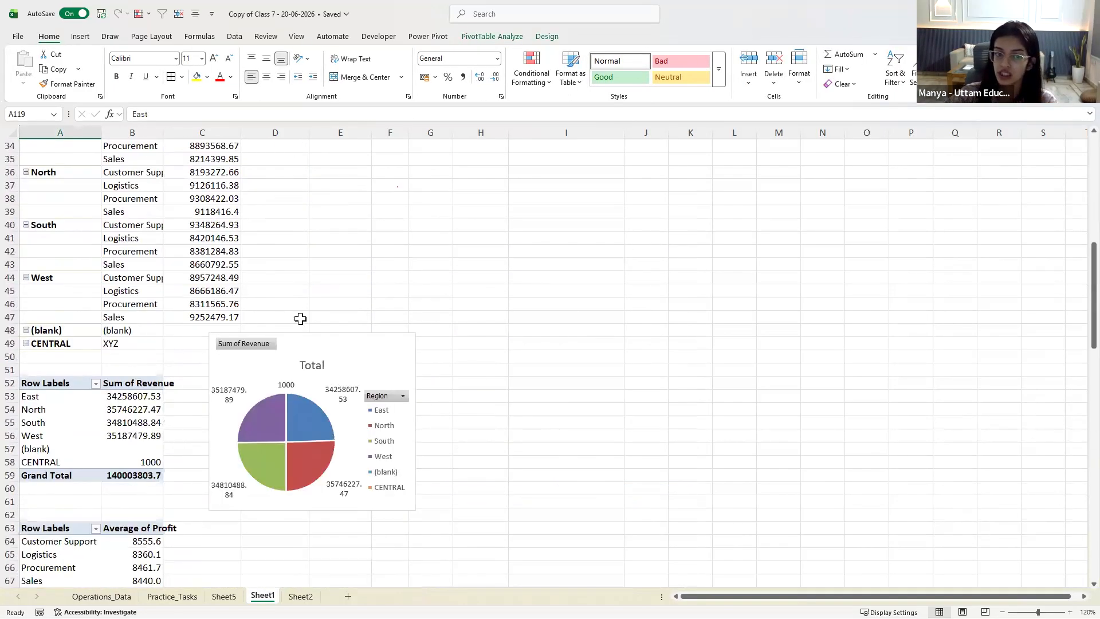
pyautogui.click(345, 345)
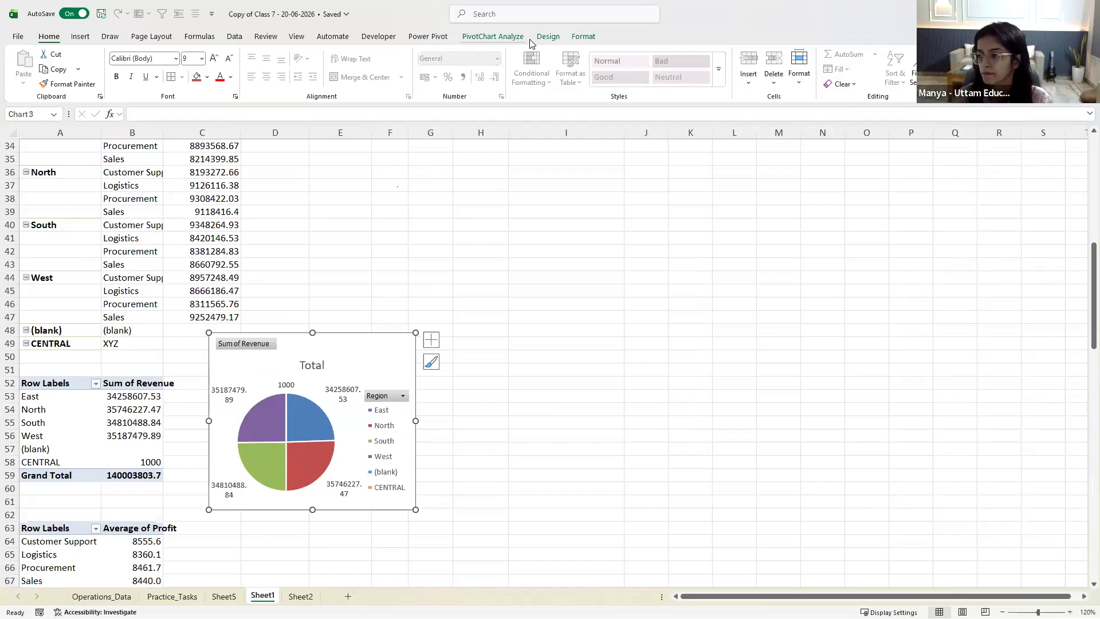
pyautogui.click(582, 237)
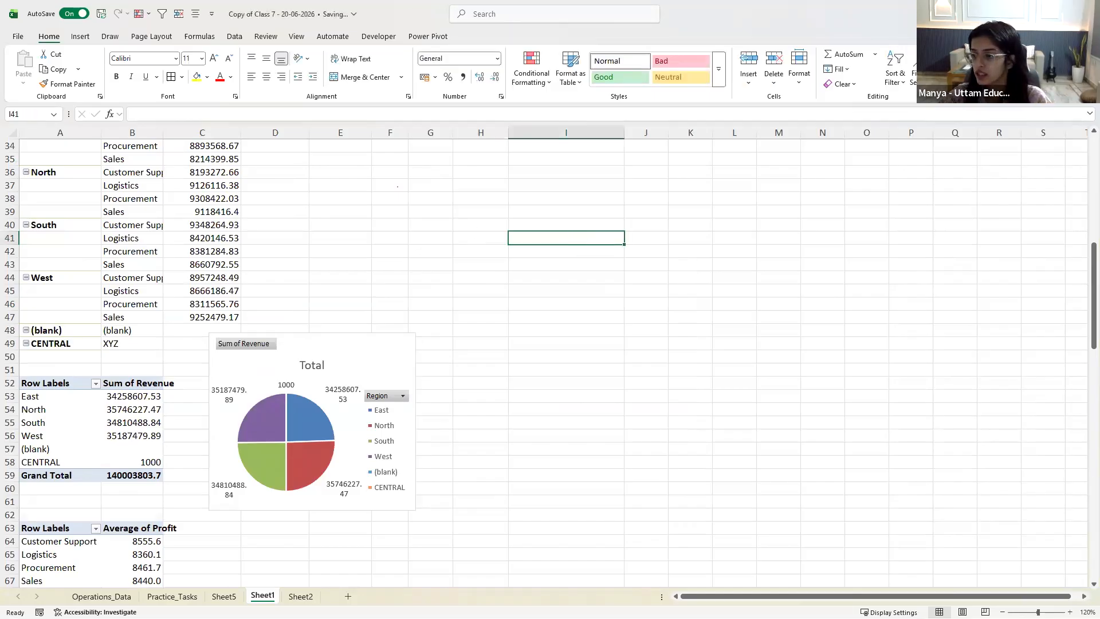
# Switch to the browser's Excel Project 2 document in Google Docs and highlight its orange title, then clear the highlight
pyautogui.hotkey('alt', 'Tab')
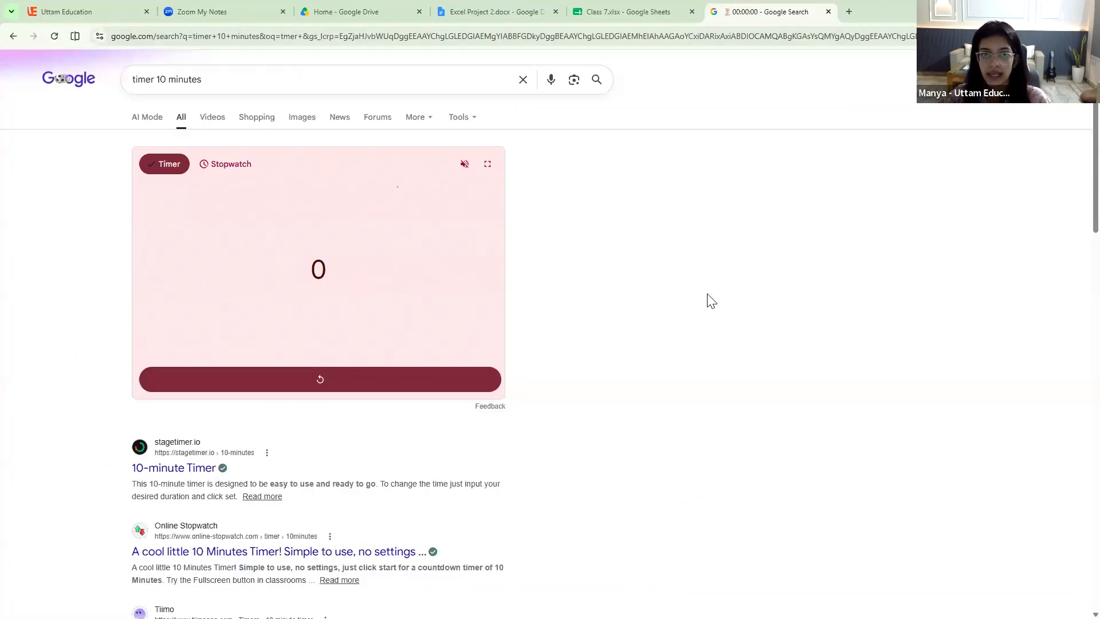
pyautogui.click(479, 13)
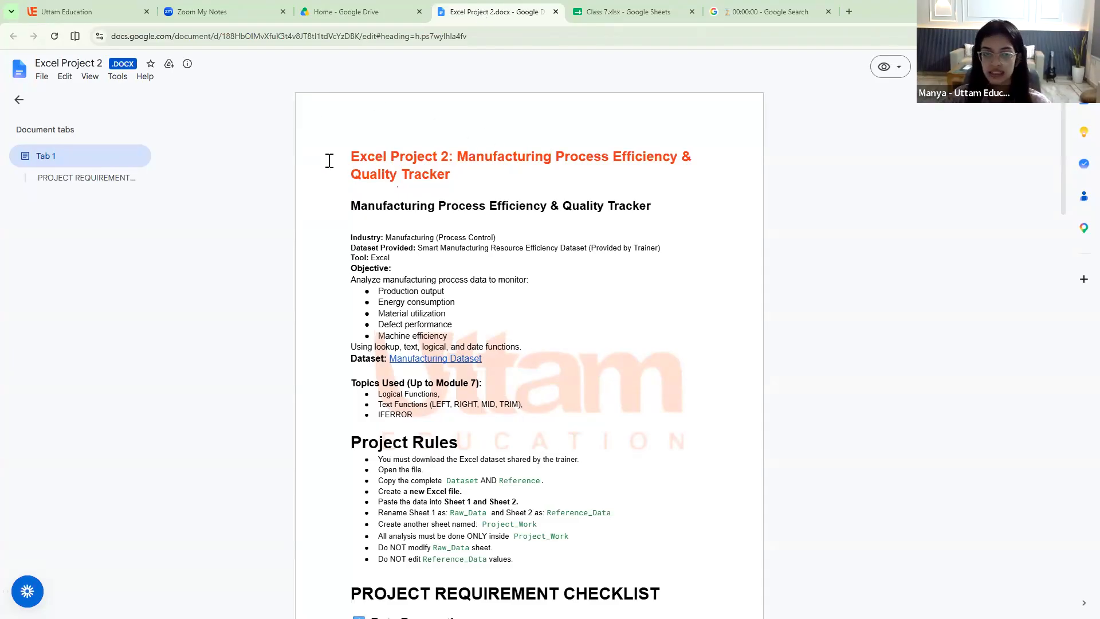
pyautogui.moveTo(341, 153); pyautogui.dragTo(508, 169)
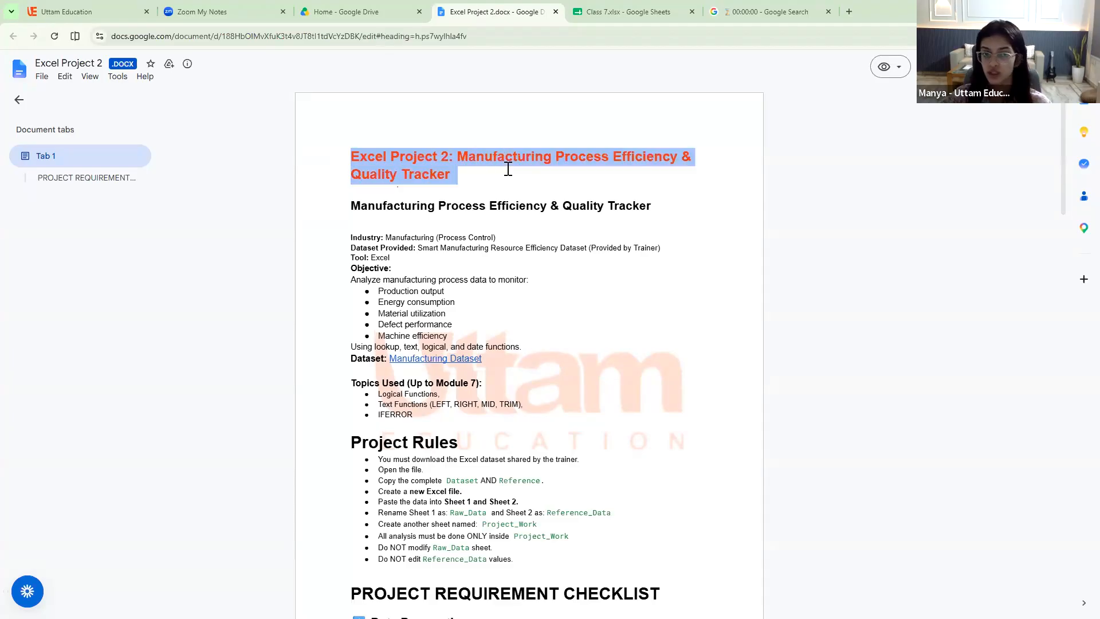
pyautogui.click(506, 159)
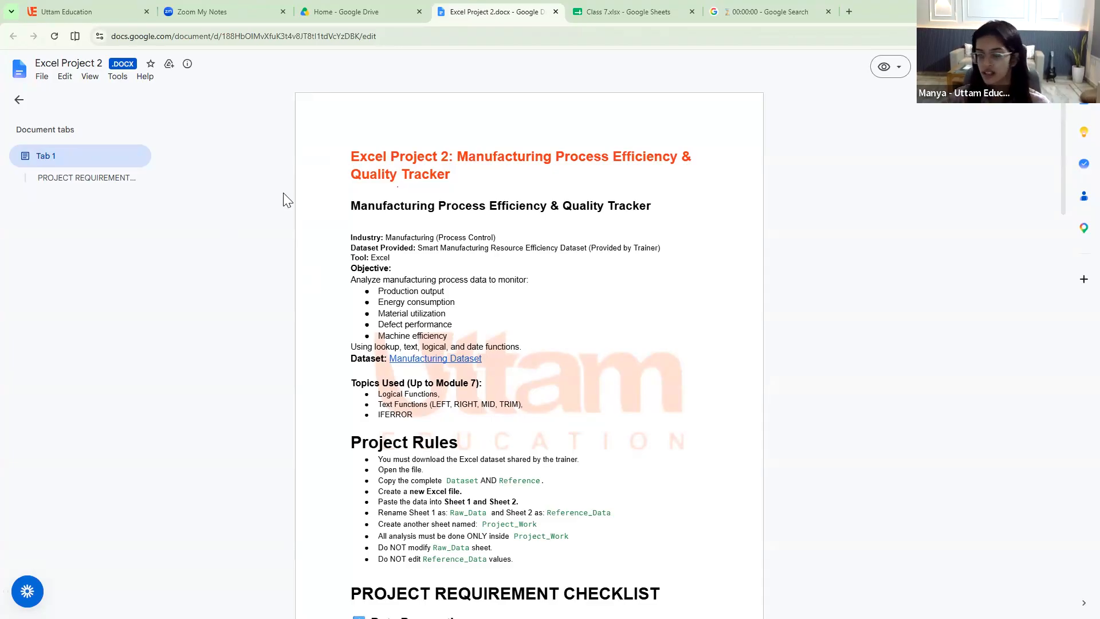
# Open the Manufacturing Dataset linked in the project document, look at its Dataset sheet, and close it again
pyautogui.scroll(-3, 283, 192)
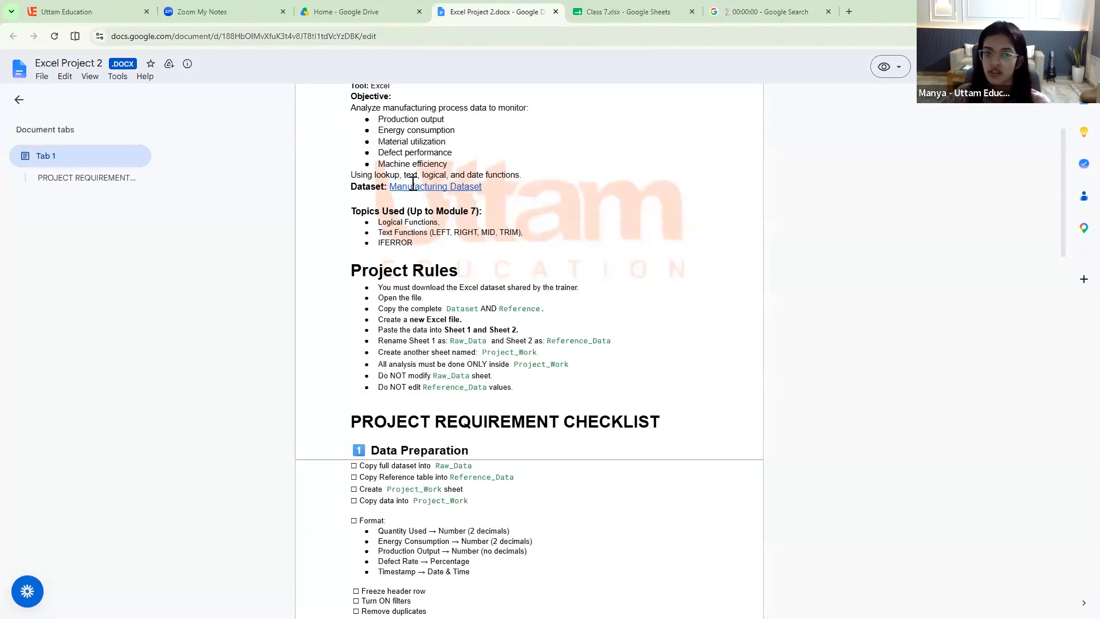
pyautogui.click(458, 209)
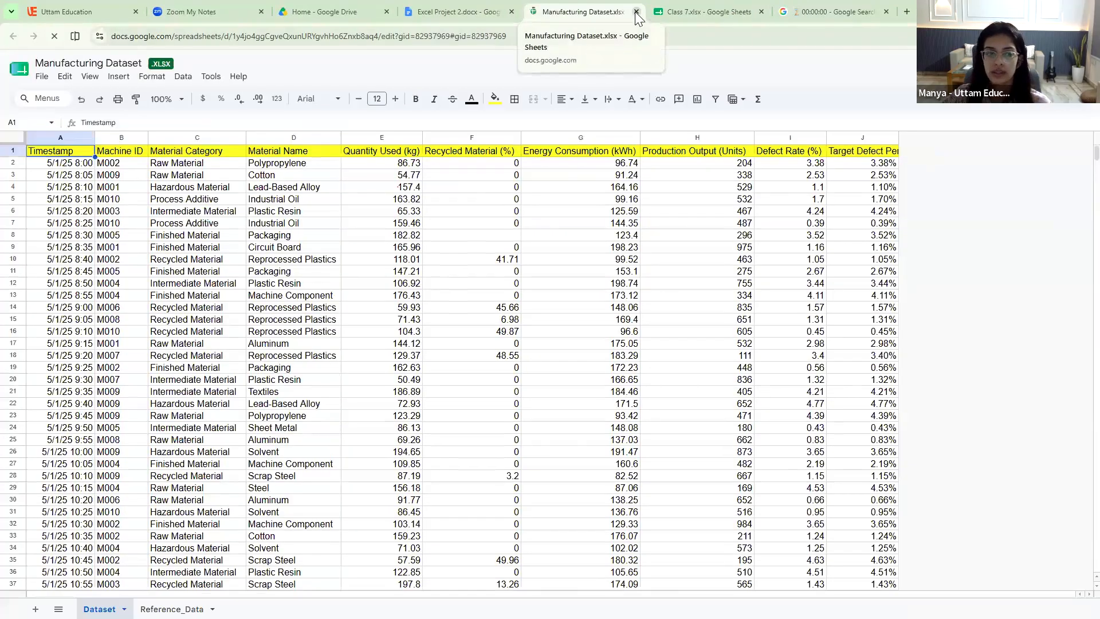
pyautogui.click(635, 11)
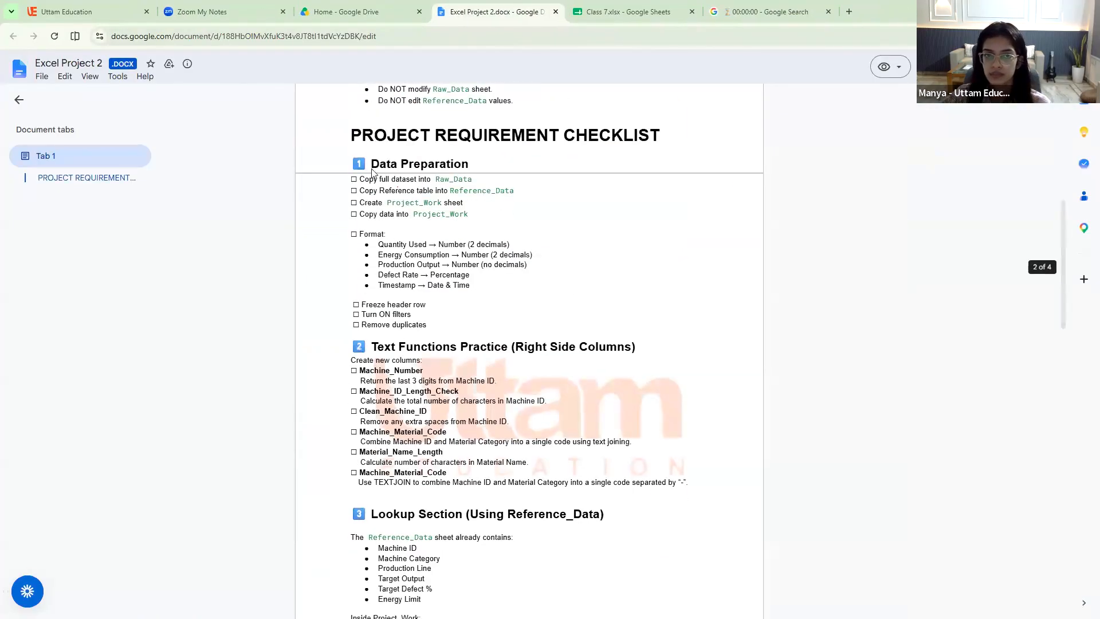
# Highlight part of the project requirement checklist, clear the selection, and return to the beginning of the document
pyautogui.hotkey('shift', 'Up')
pyautogui.moveTo(533, 313); pyautogui.dragTo(614, 438)
pyautogui.scroll(6, 523, 292)
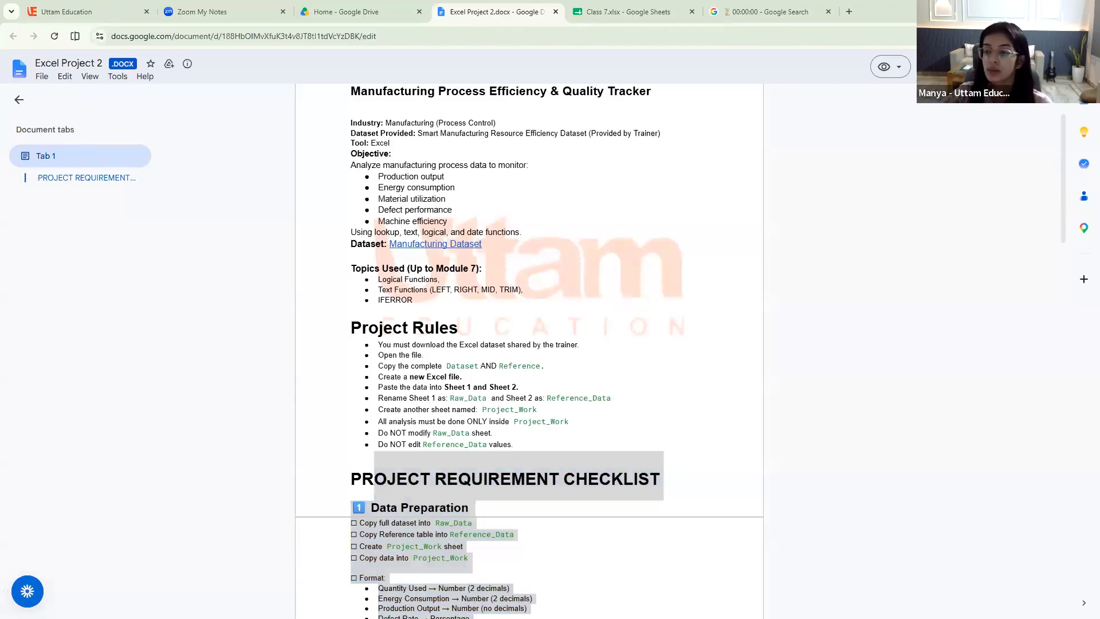
pyautogui.click(797, 327)
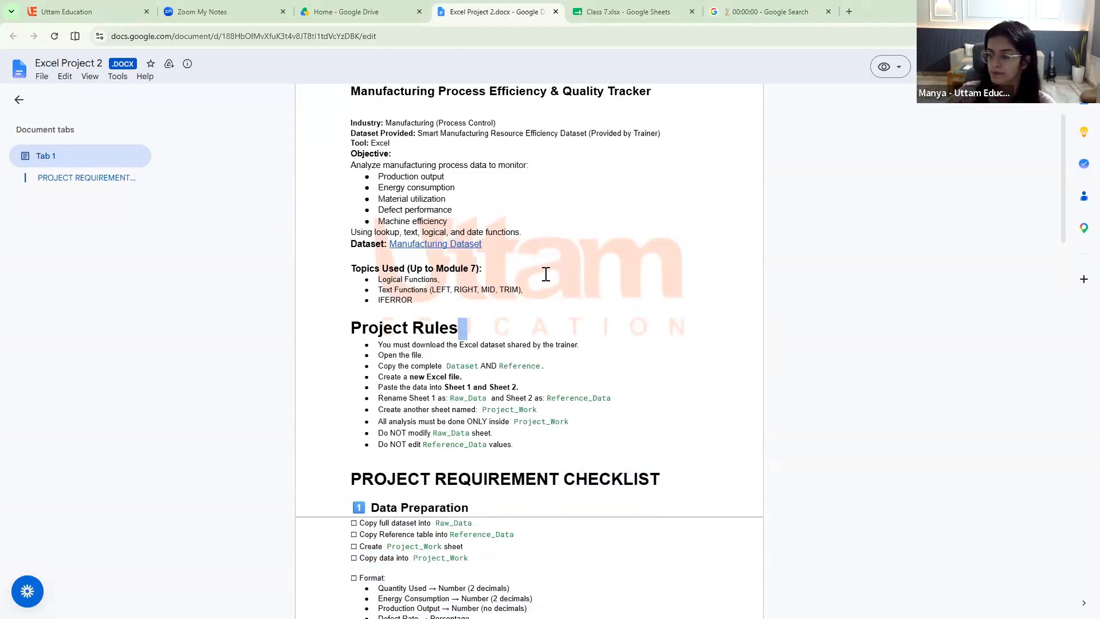
pyautogui.click(536, 294)
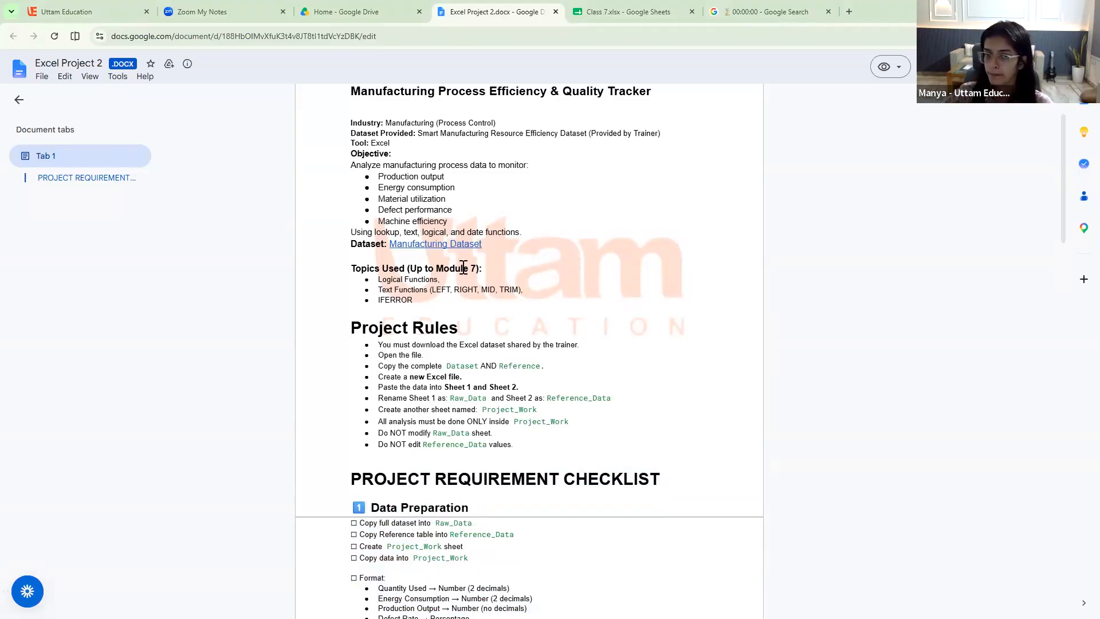
pyautogui.scroll(2, 616, 248)
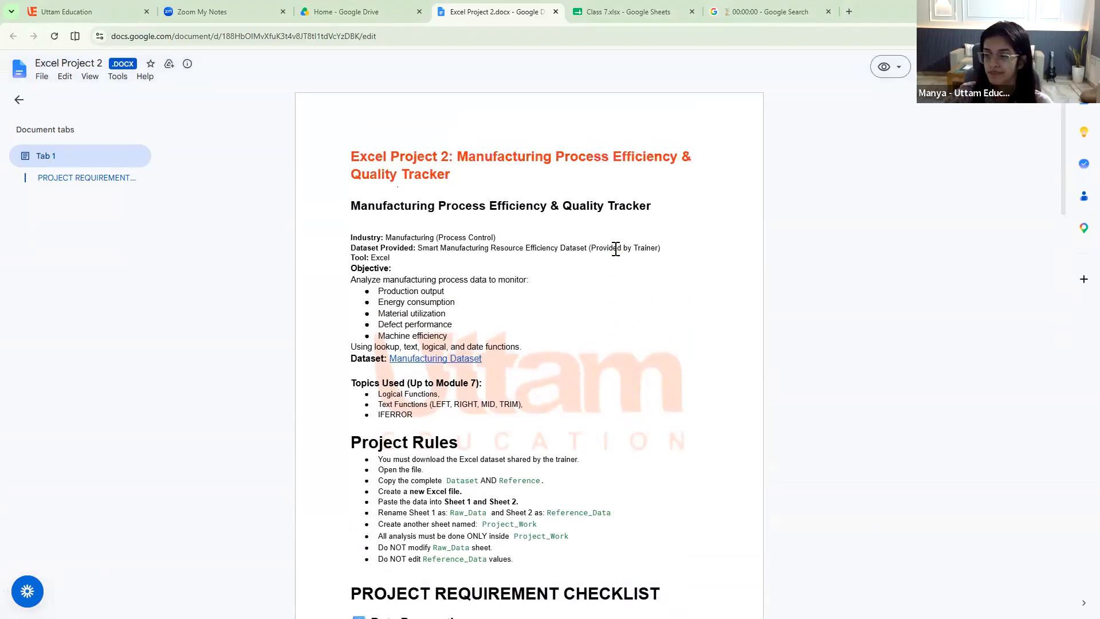